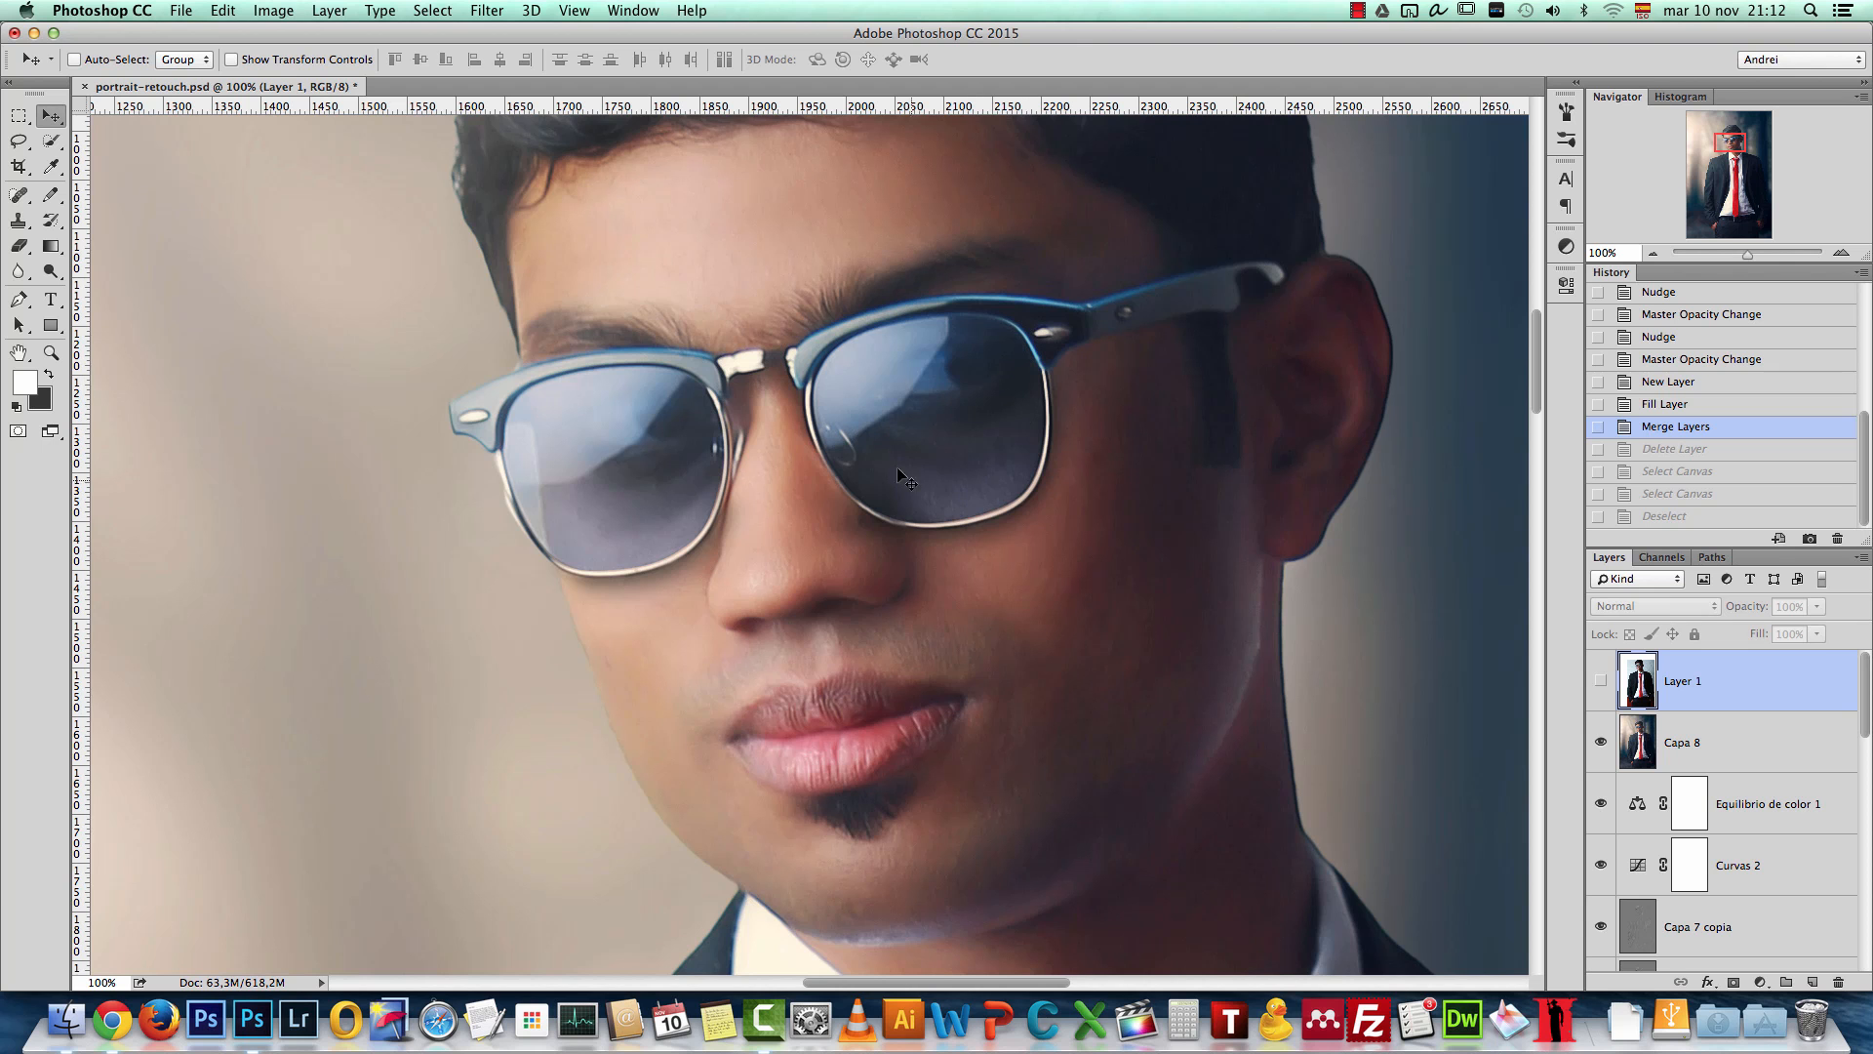
Step: Compare the original portrait with the finished retouch by showing and hiding Layer 1, at face level and over the whole image
left_click(1601, 681)
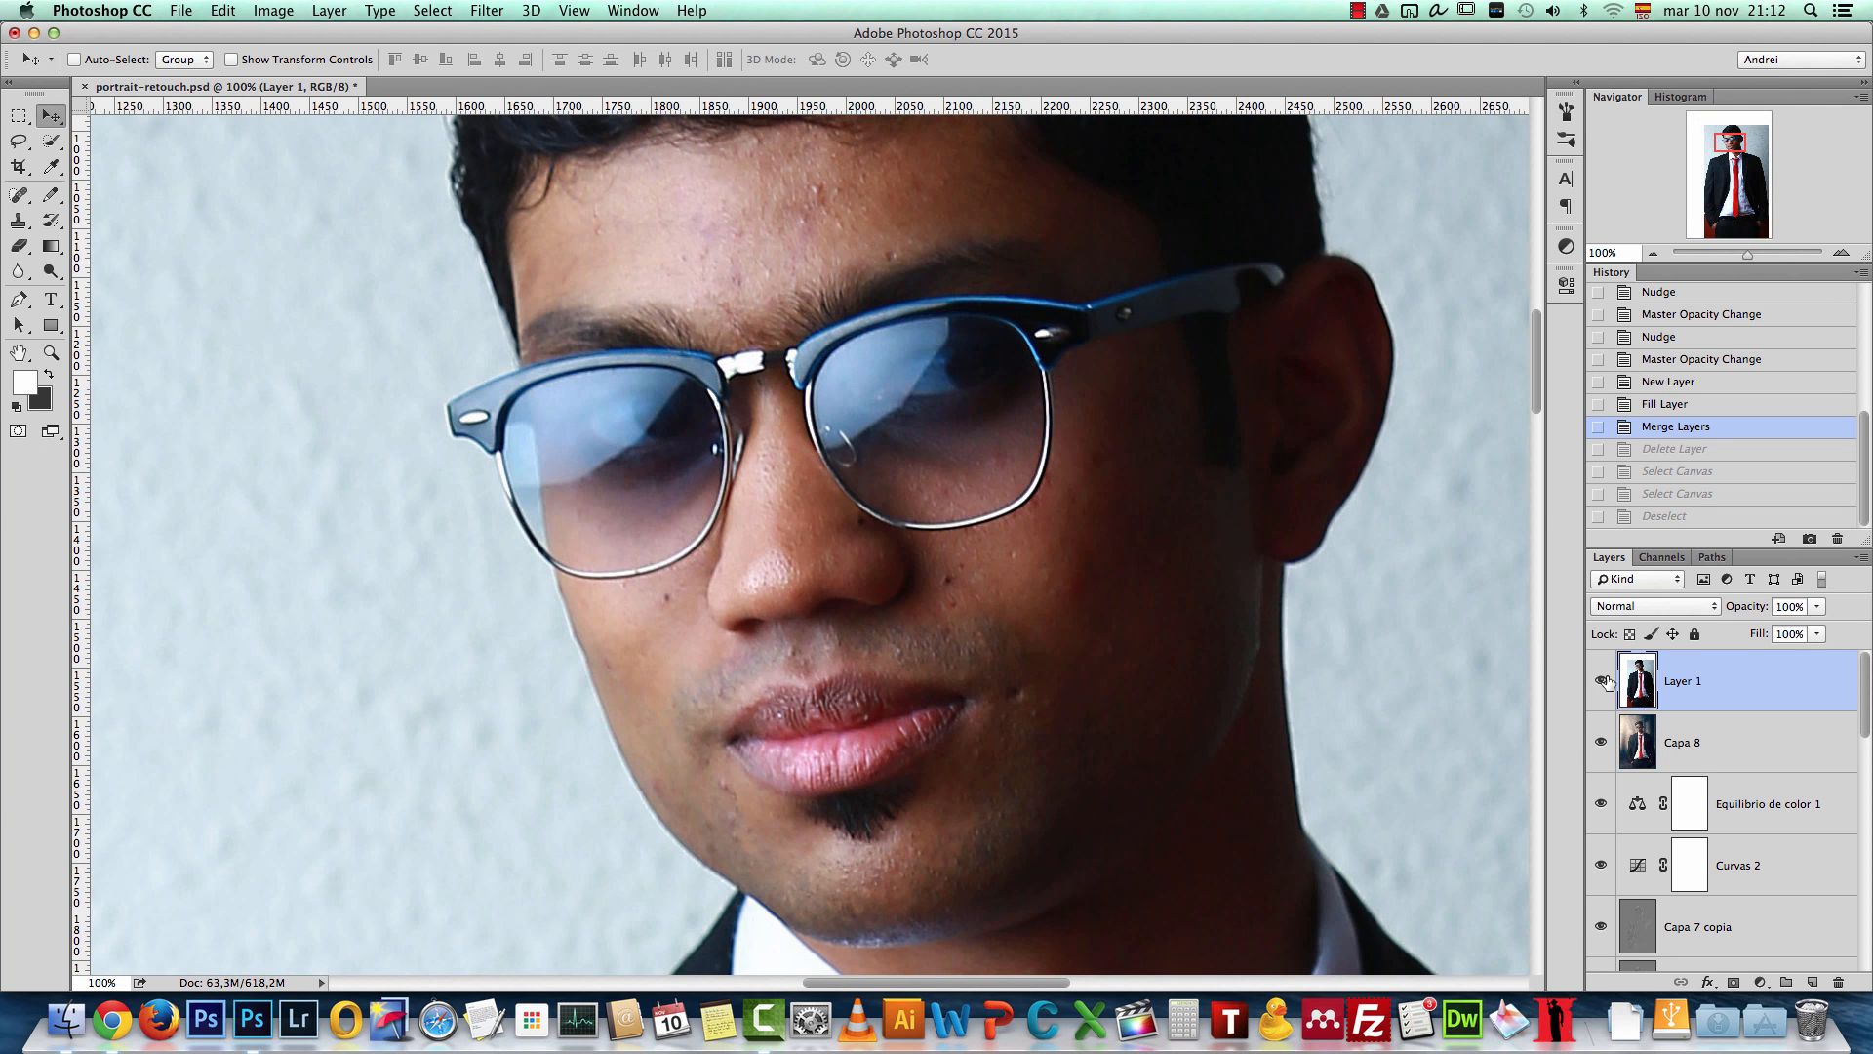
left_click(1602, 681)
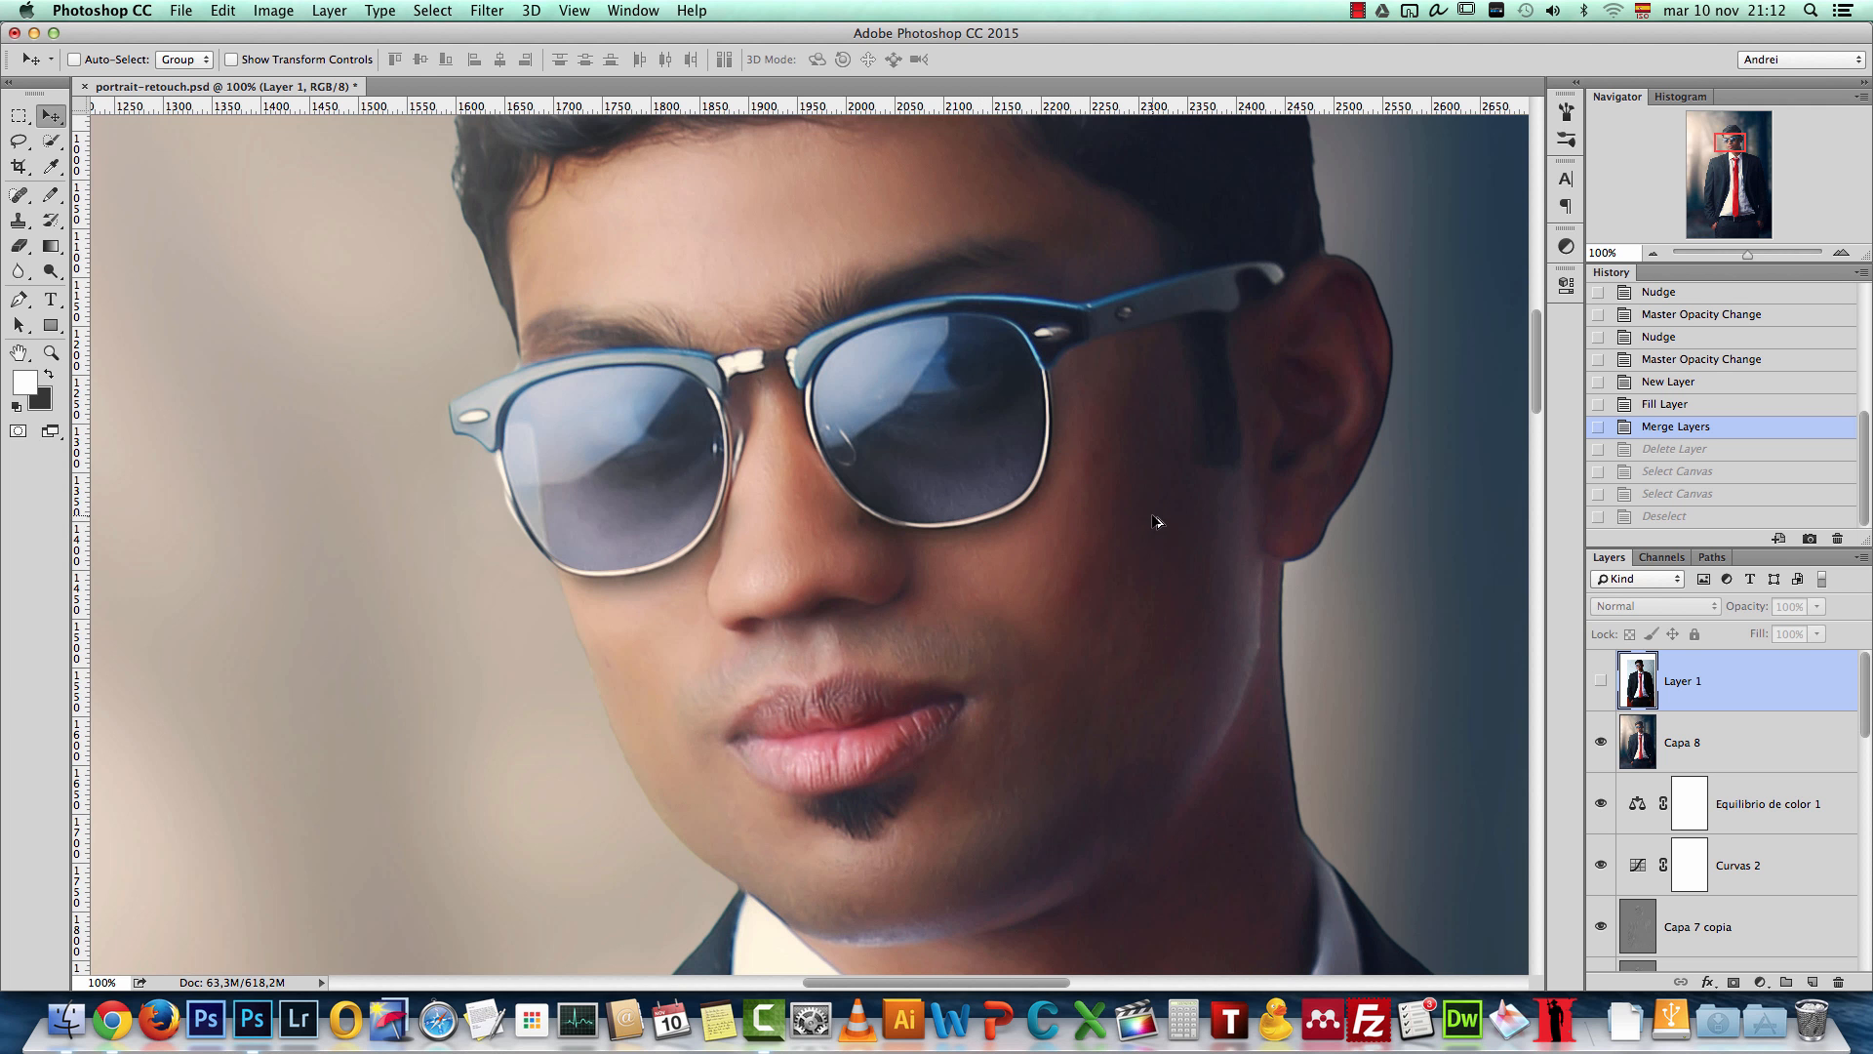
scroll(1158, 572, "down", 10)
scroll(837, 572, "up", 3)
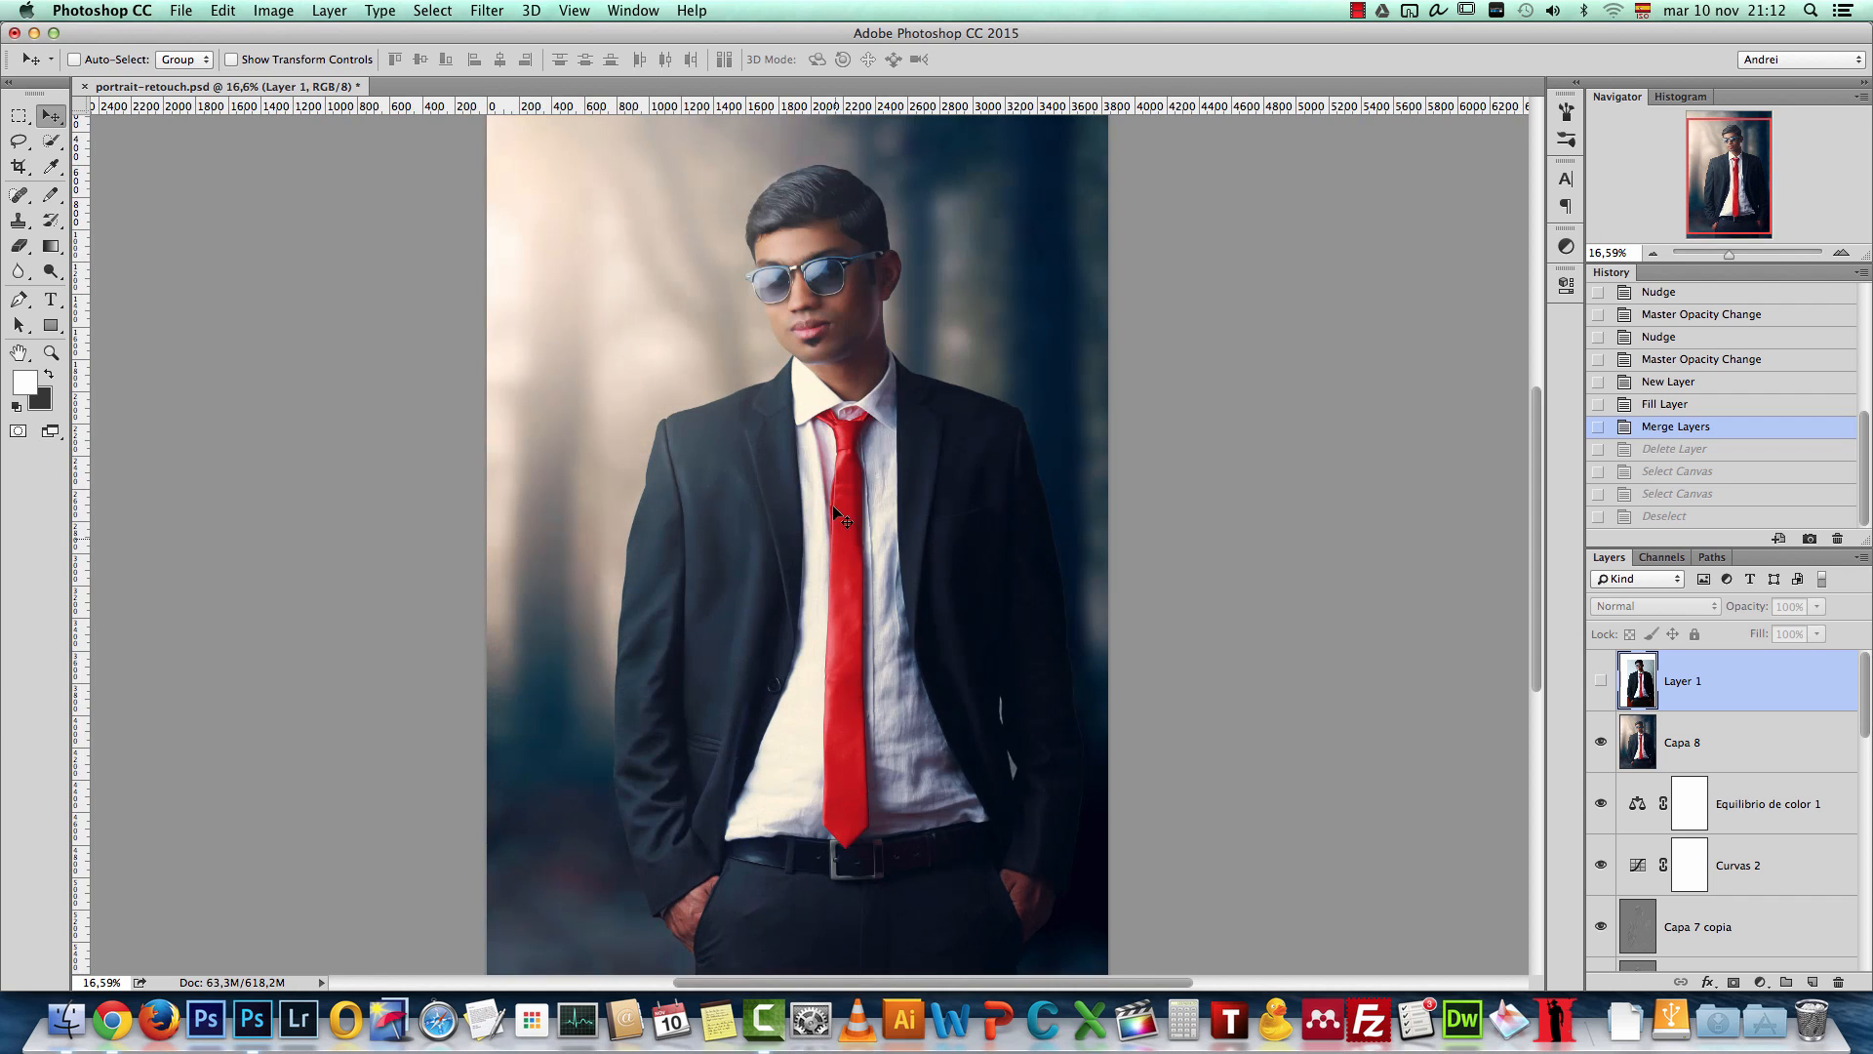
scroll(926, 352, "down", 1)
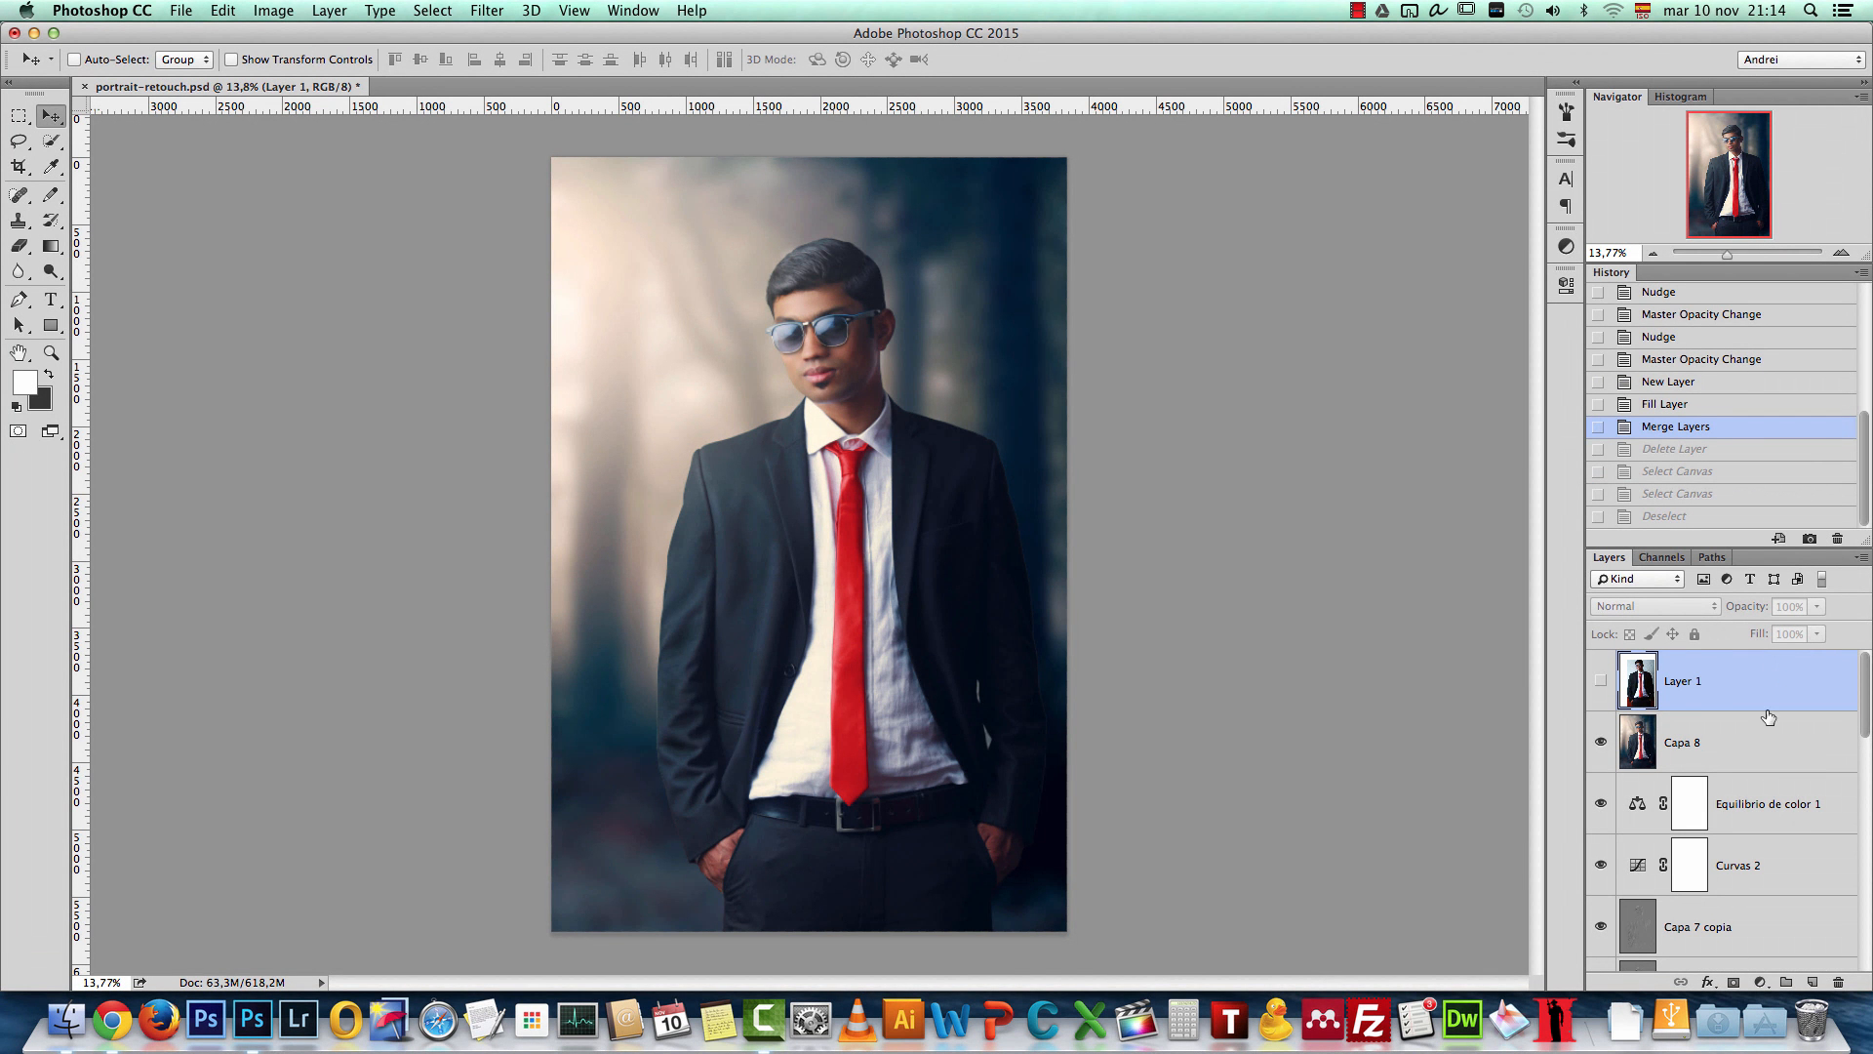
Step: Open the contents of the Capa 0 smart object and turn off the layer effects on the man's layer
scroll(1760, 744, "down", 5)
scroll(1760, 744, "down", 5)
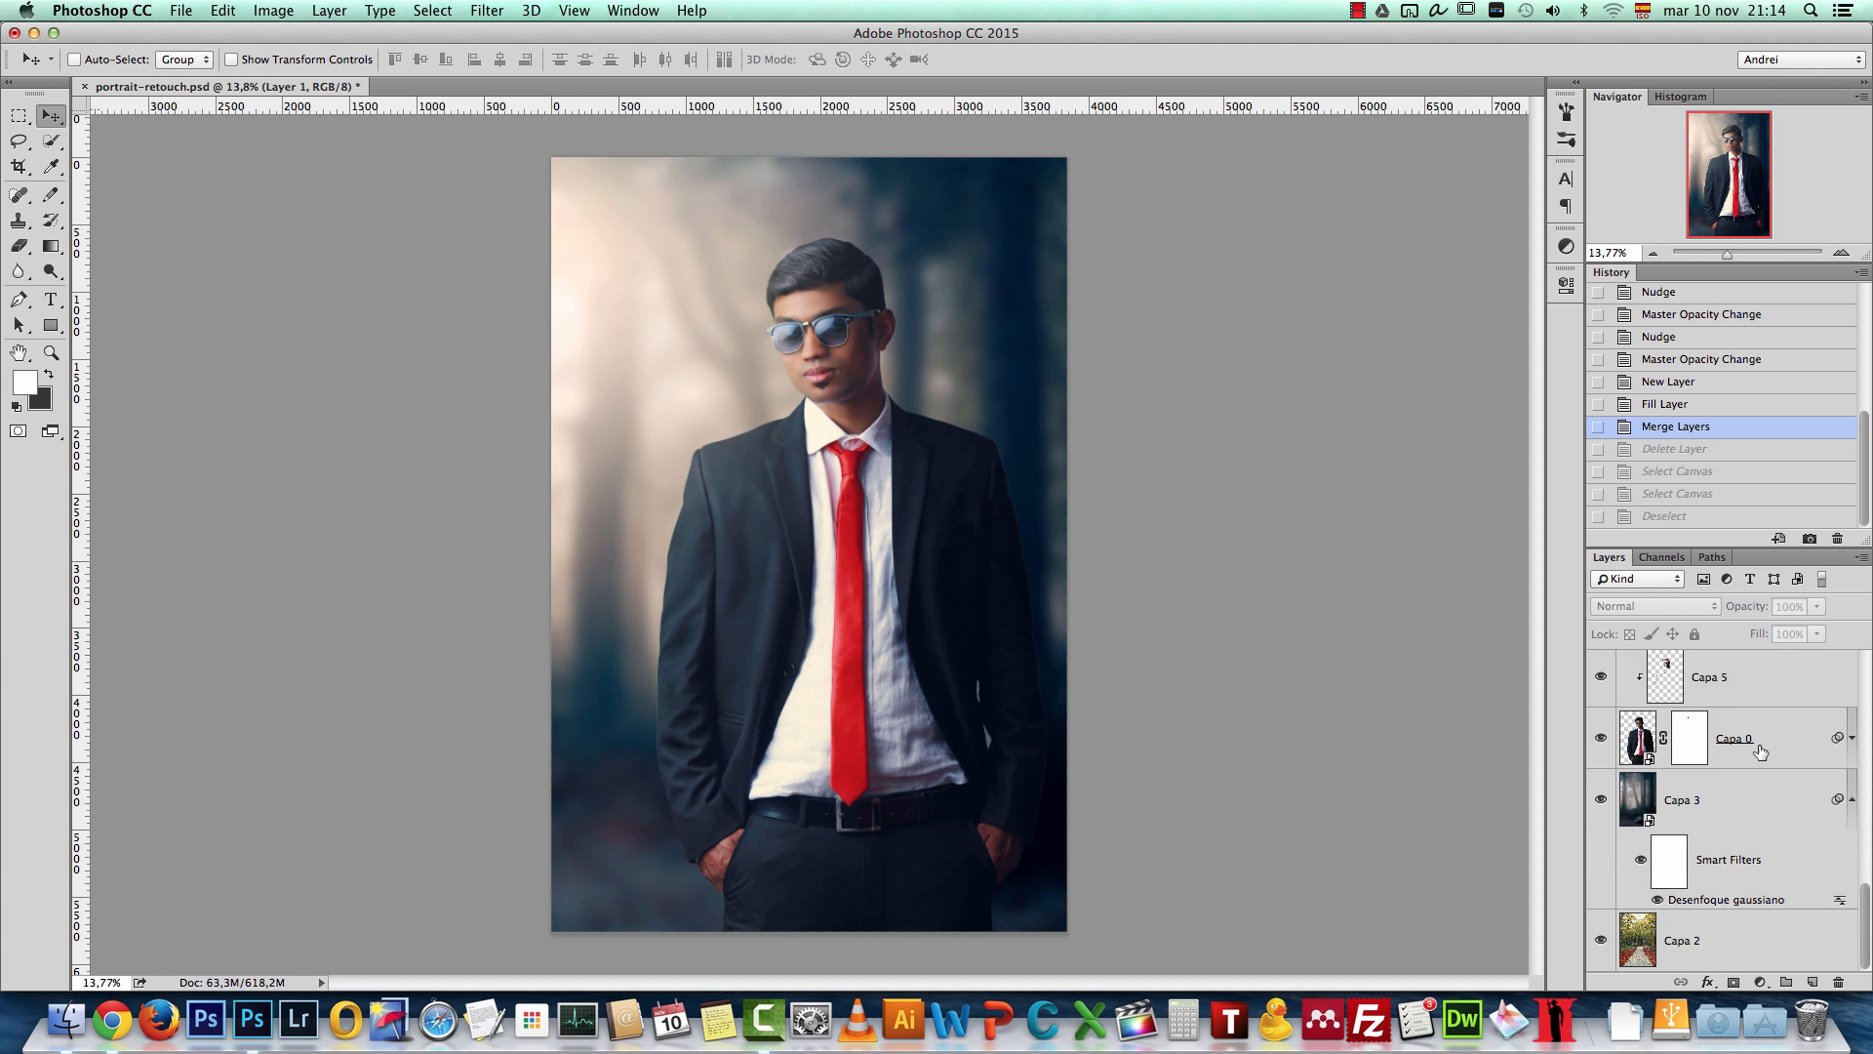
left_click(1781, 736)
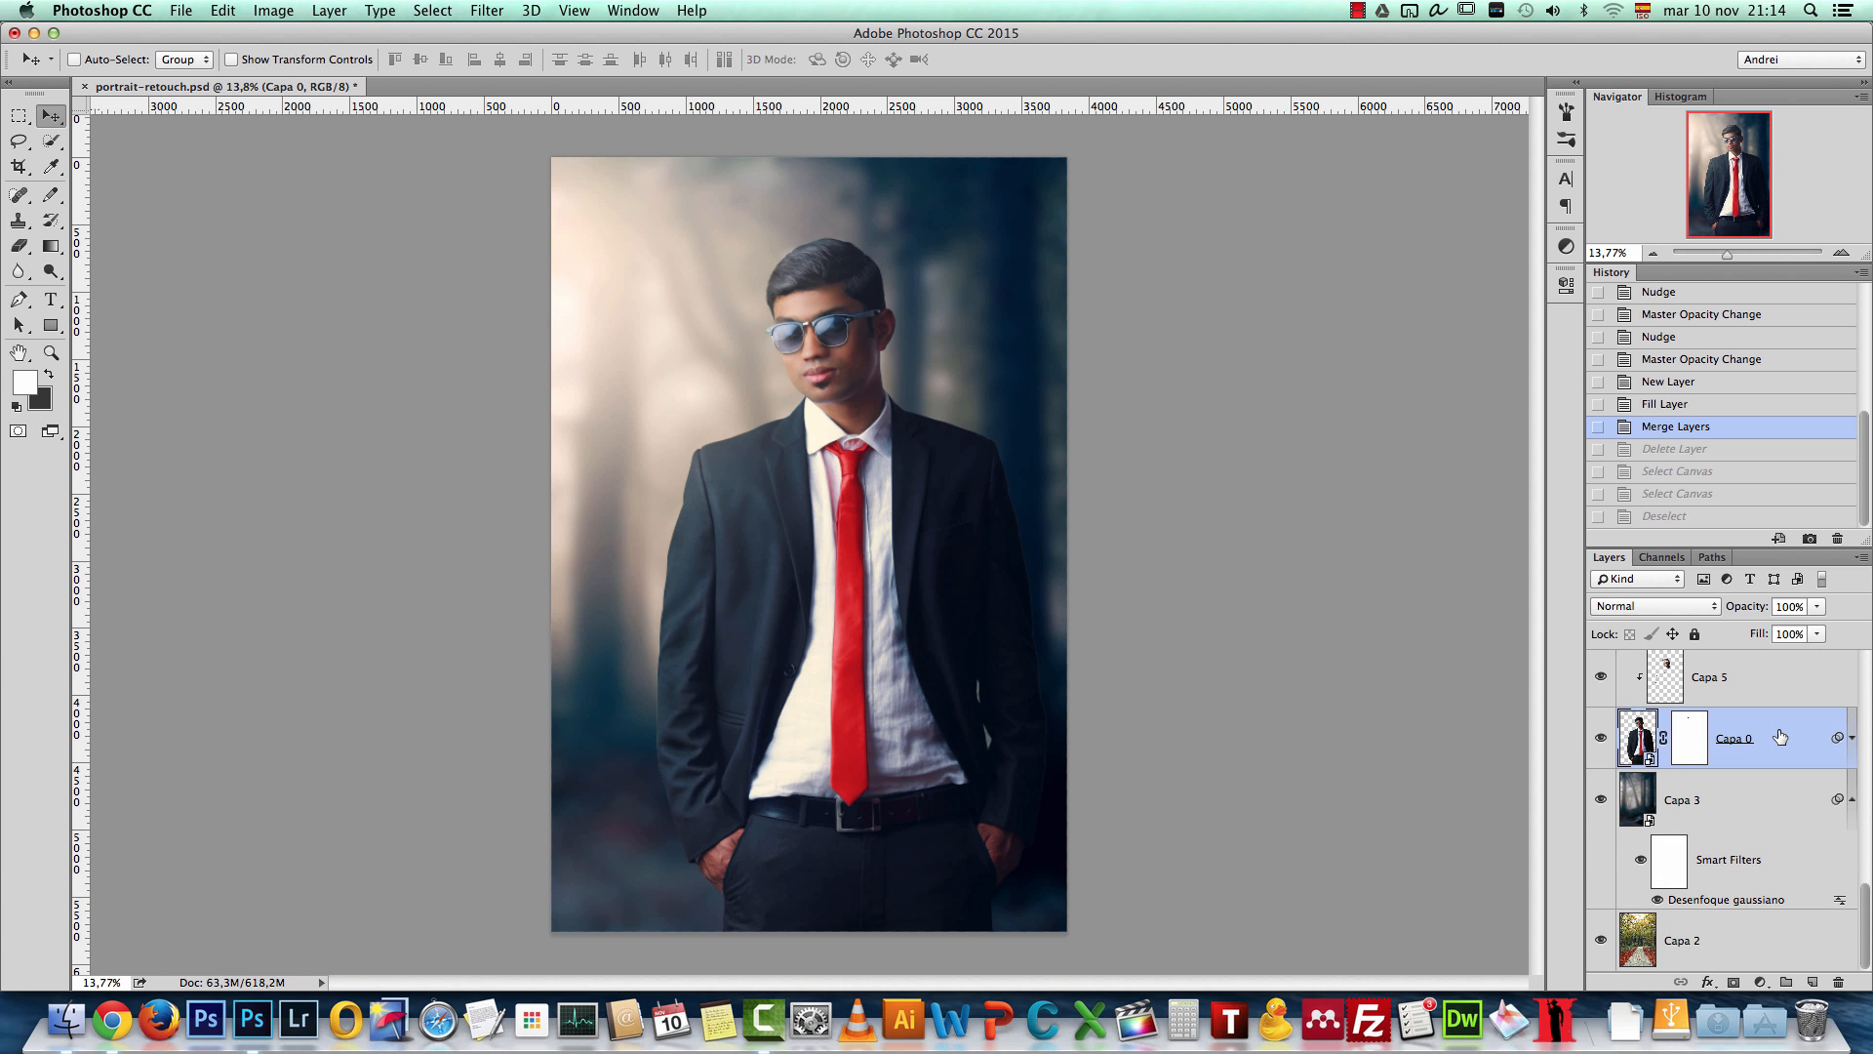
double_click(1639, 739)
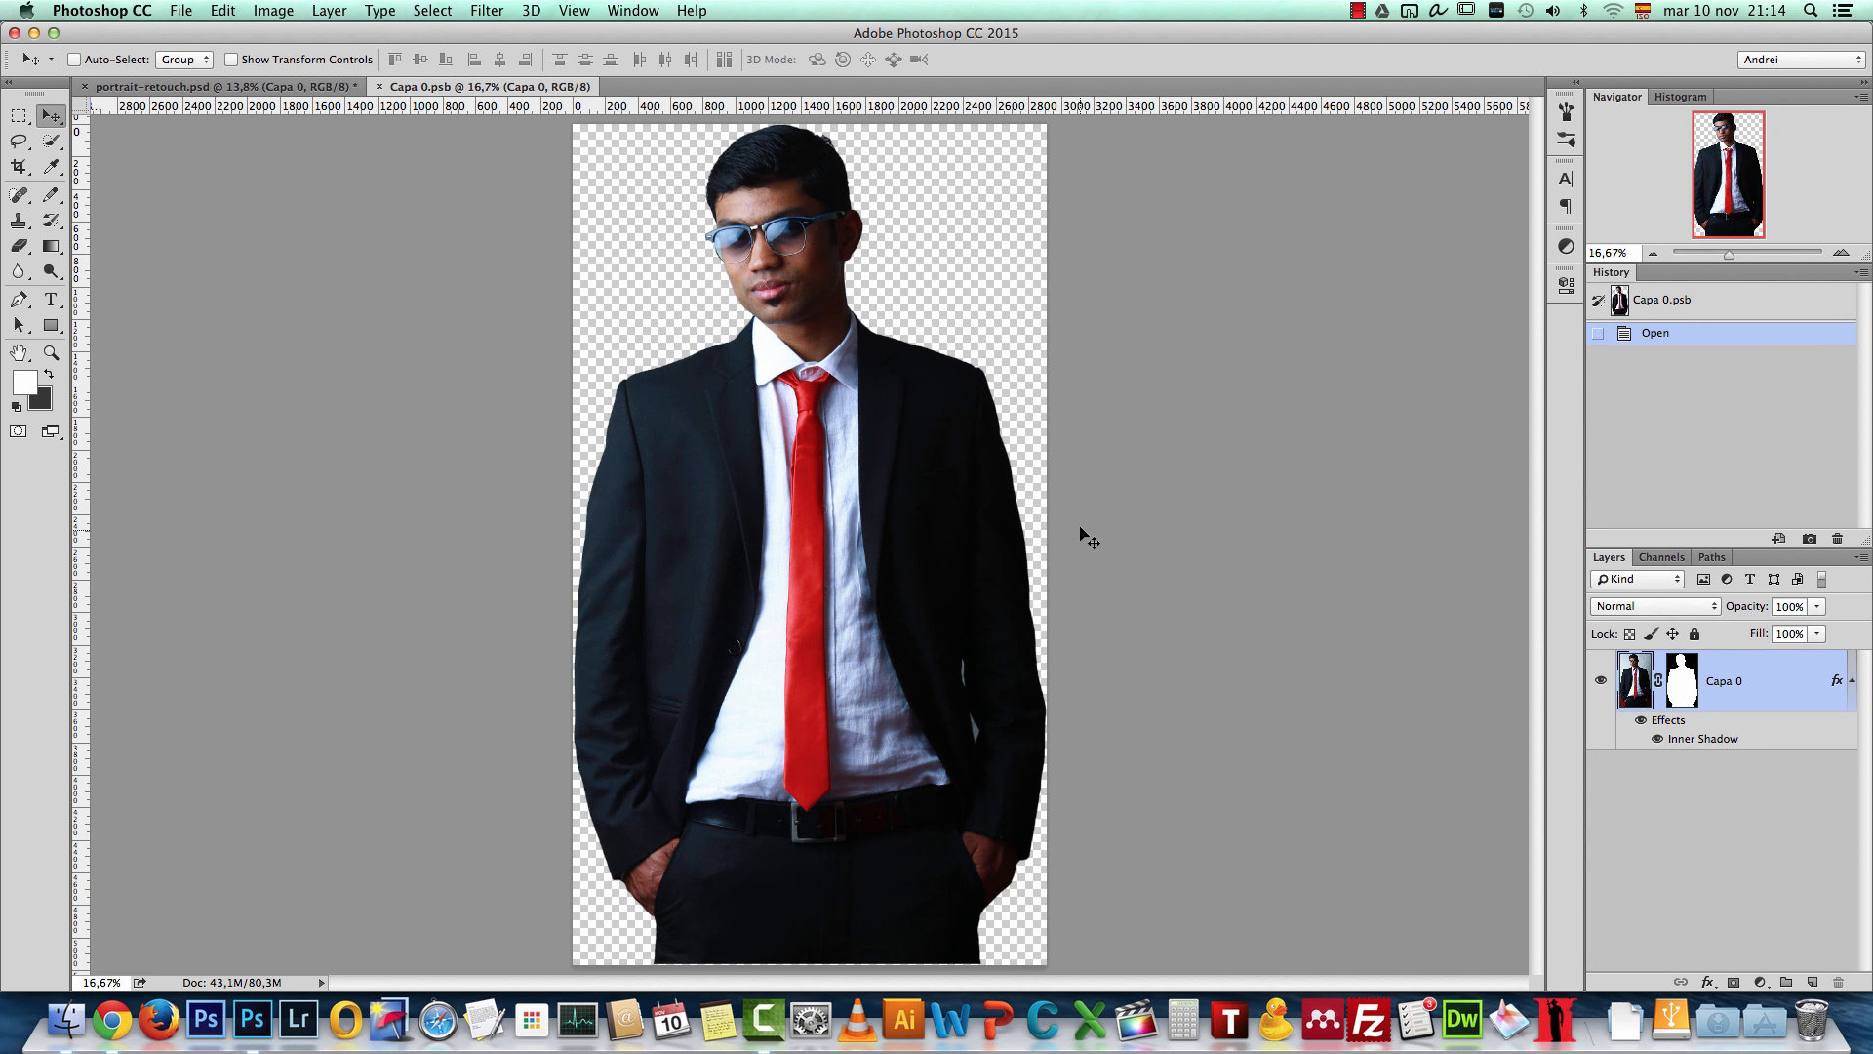
left_click(1639, 719)
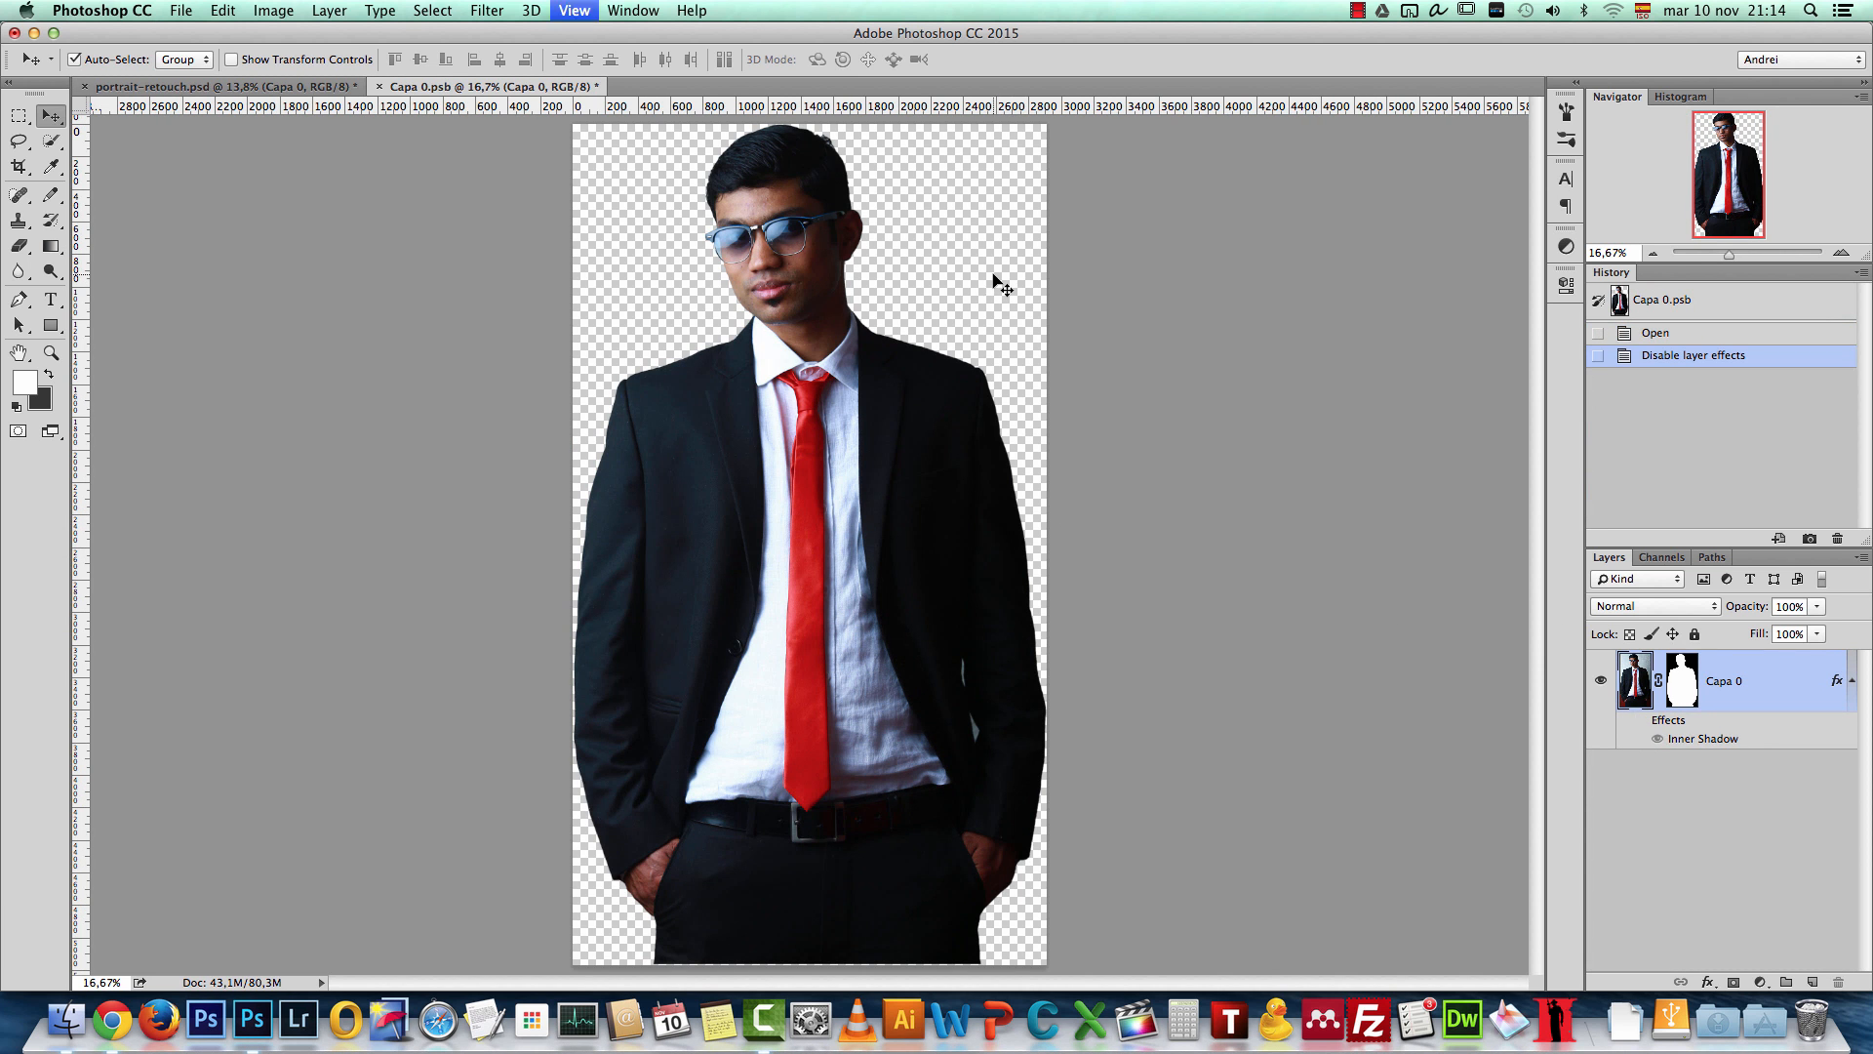
Step: Examine the man's cutout edges up close and compare the image with the layer mask disabled and enabled
key("super+1")
left_click_drag(1725, 129, 1730, 109)
left_click_drag(602, 256, 877, 200)
left_click_drag(543, 784, 845, 244)
left_click_drag(869, 896, 904, 627)
scroll(968, 493, "down", 3)
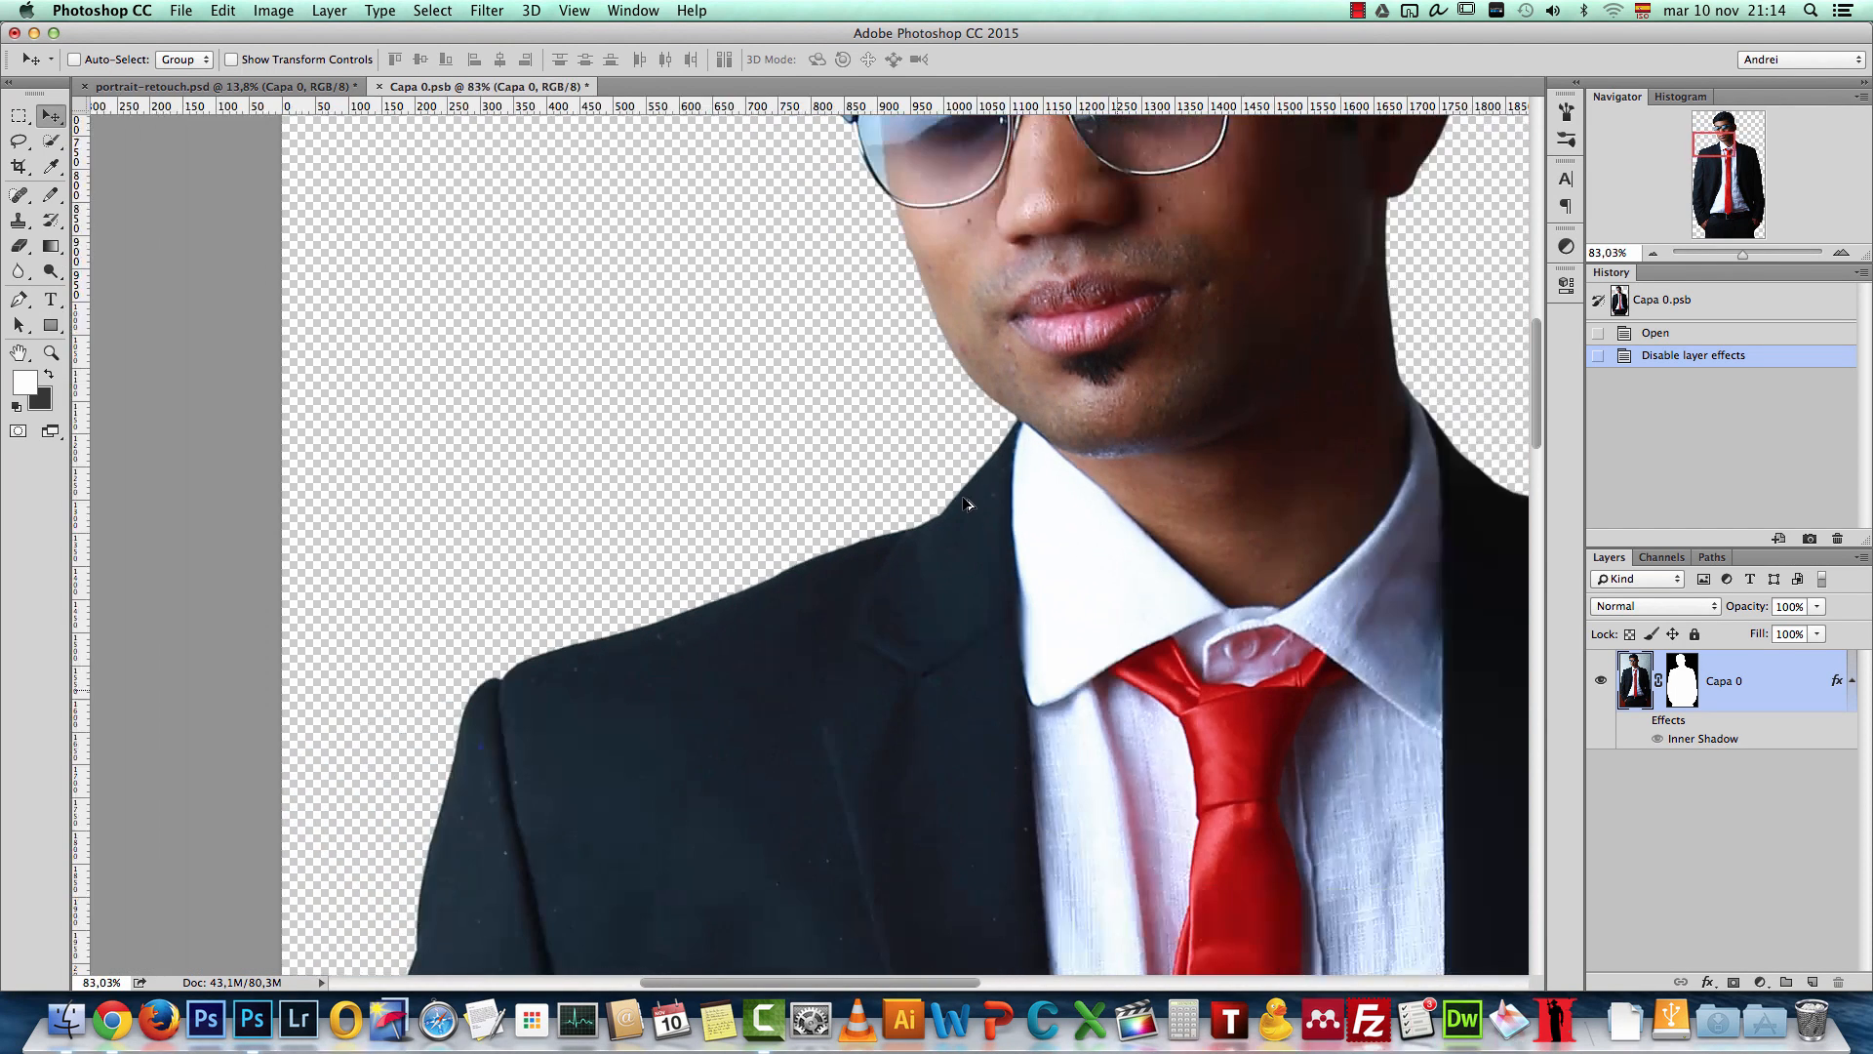
scroll(810, 596, "down", 5)
scroll(808, 500, "up", 2)
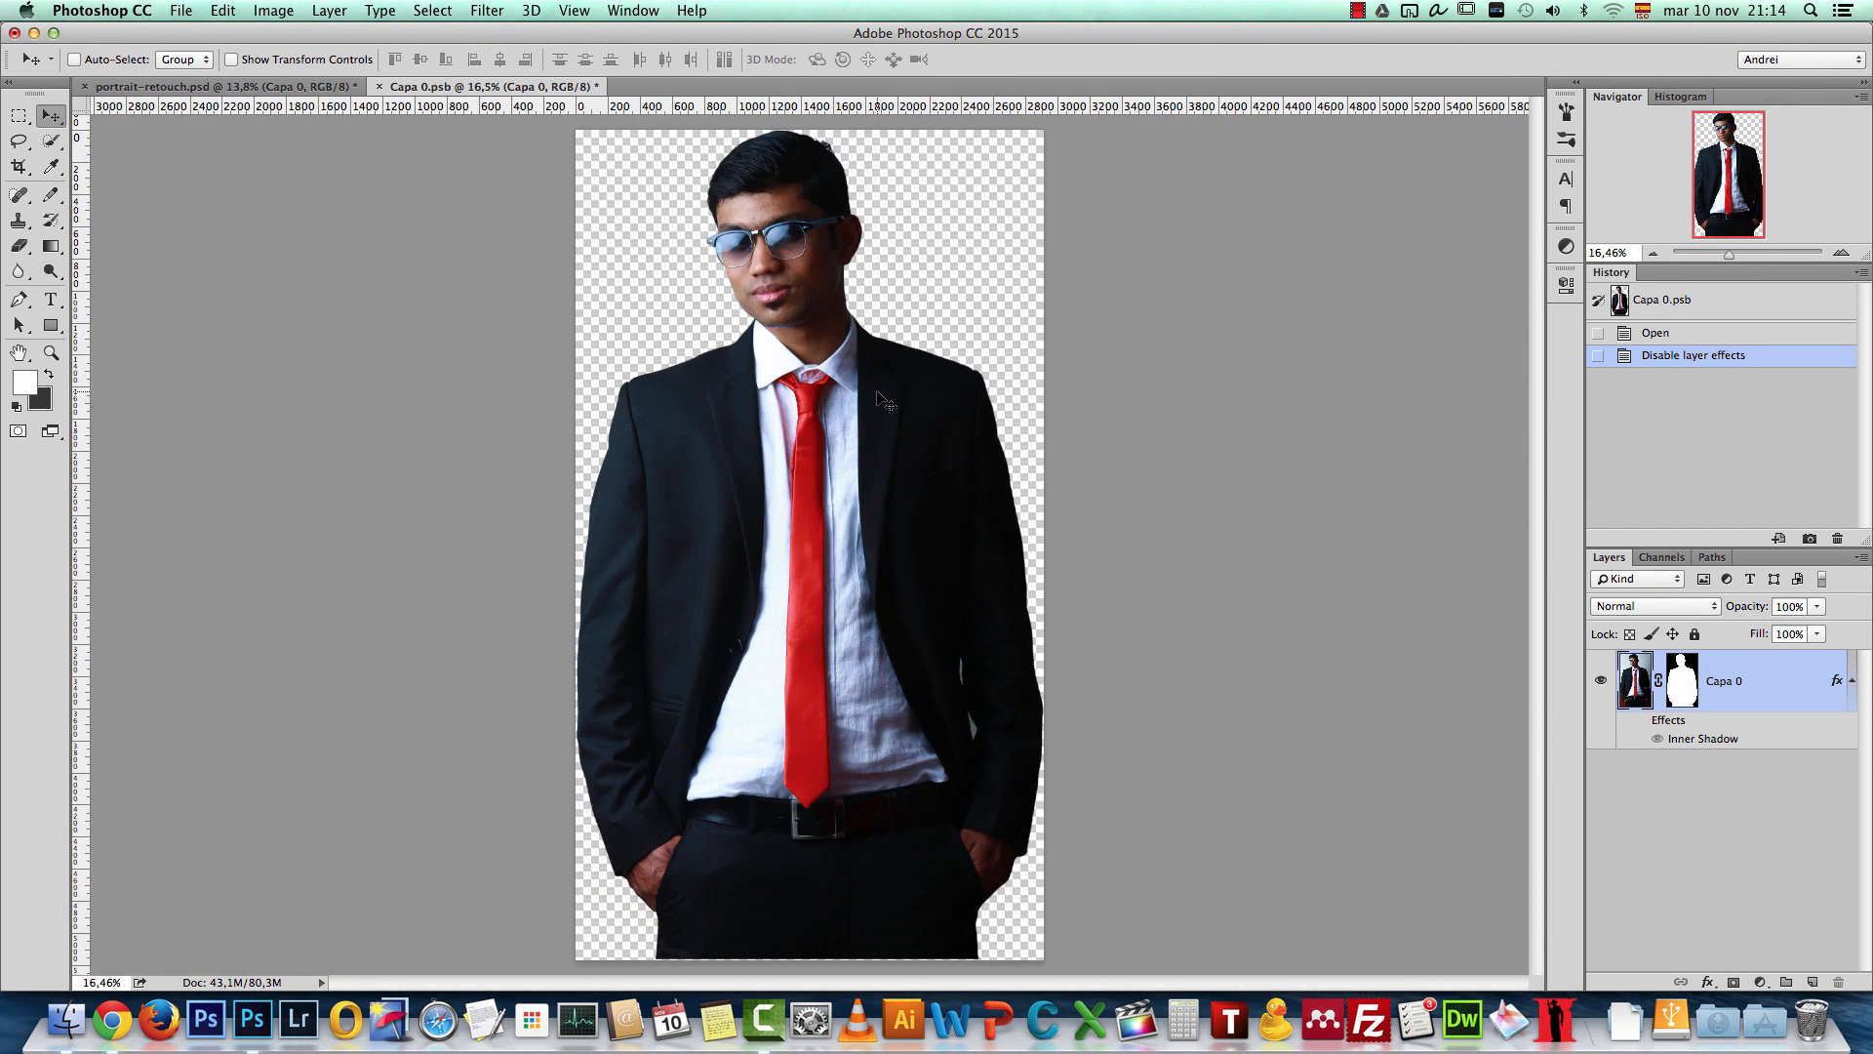
scroll(883, 389, "down", 1)
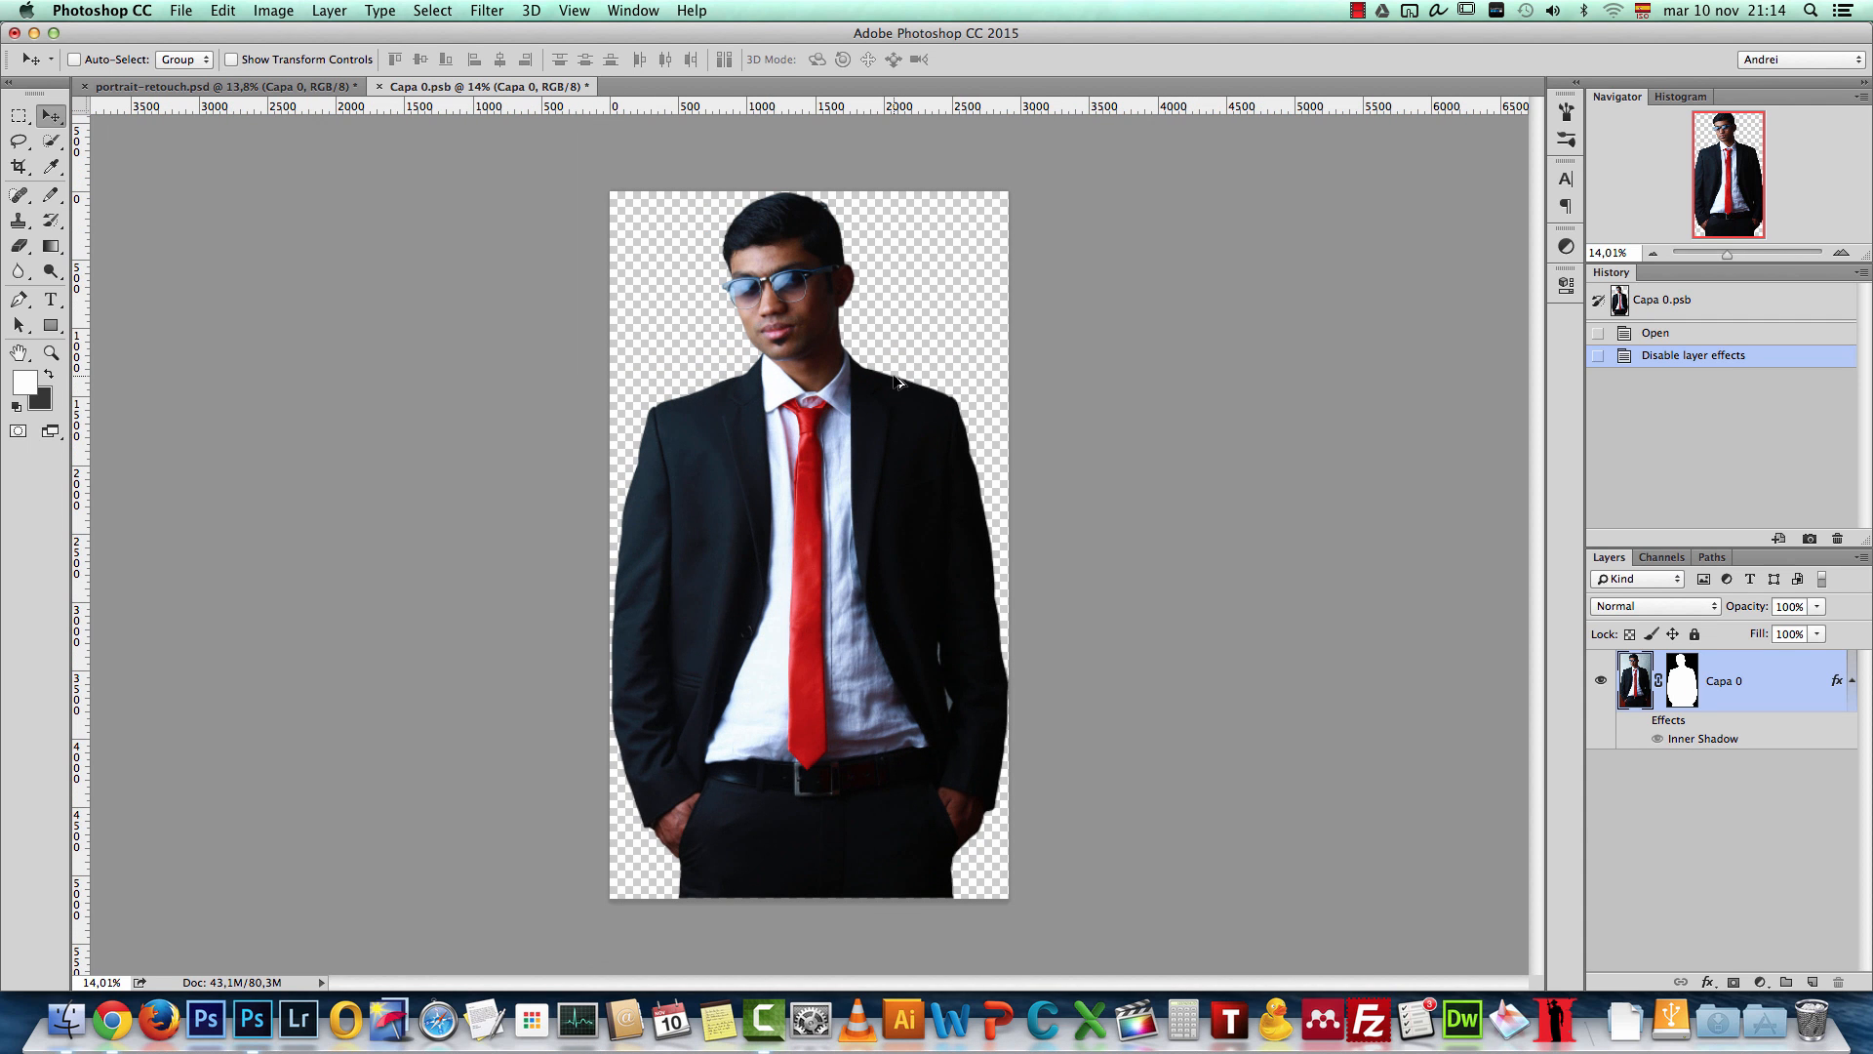
left_click(1678, 688, "shift")
left_click(1676, 689, "shift")
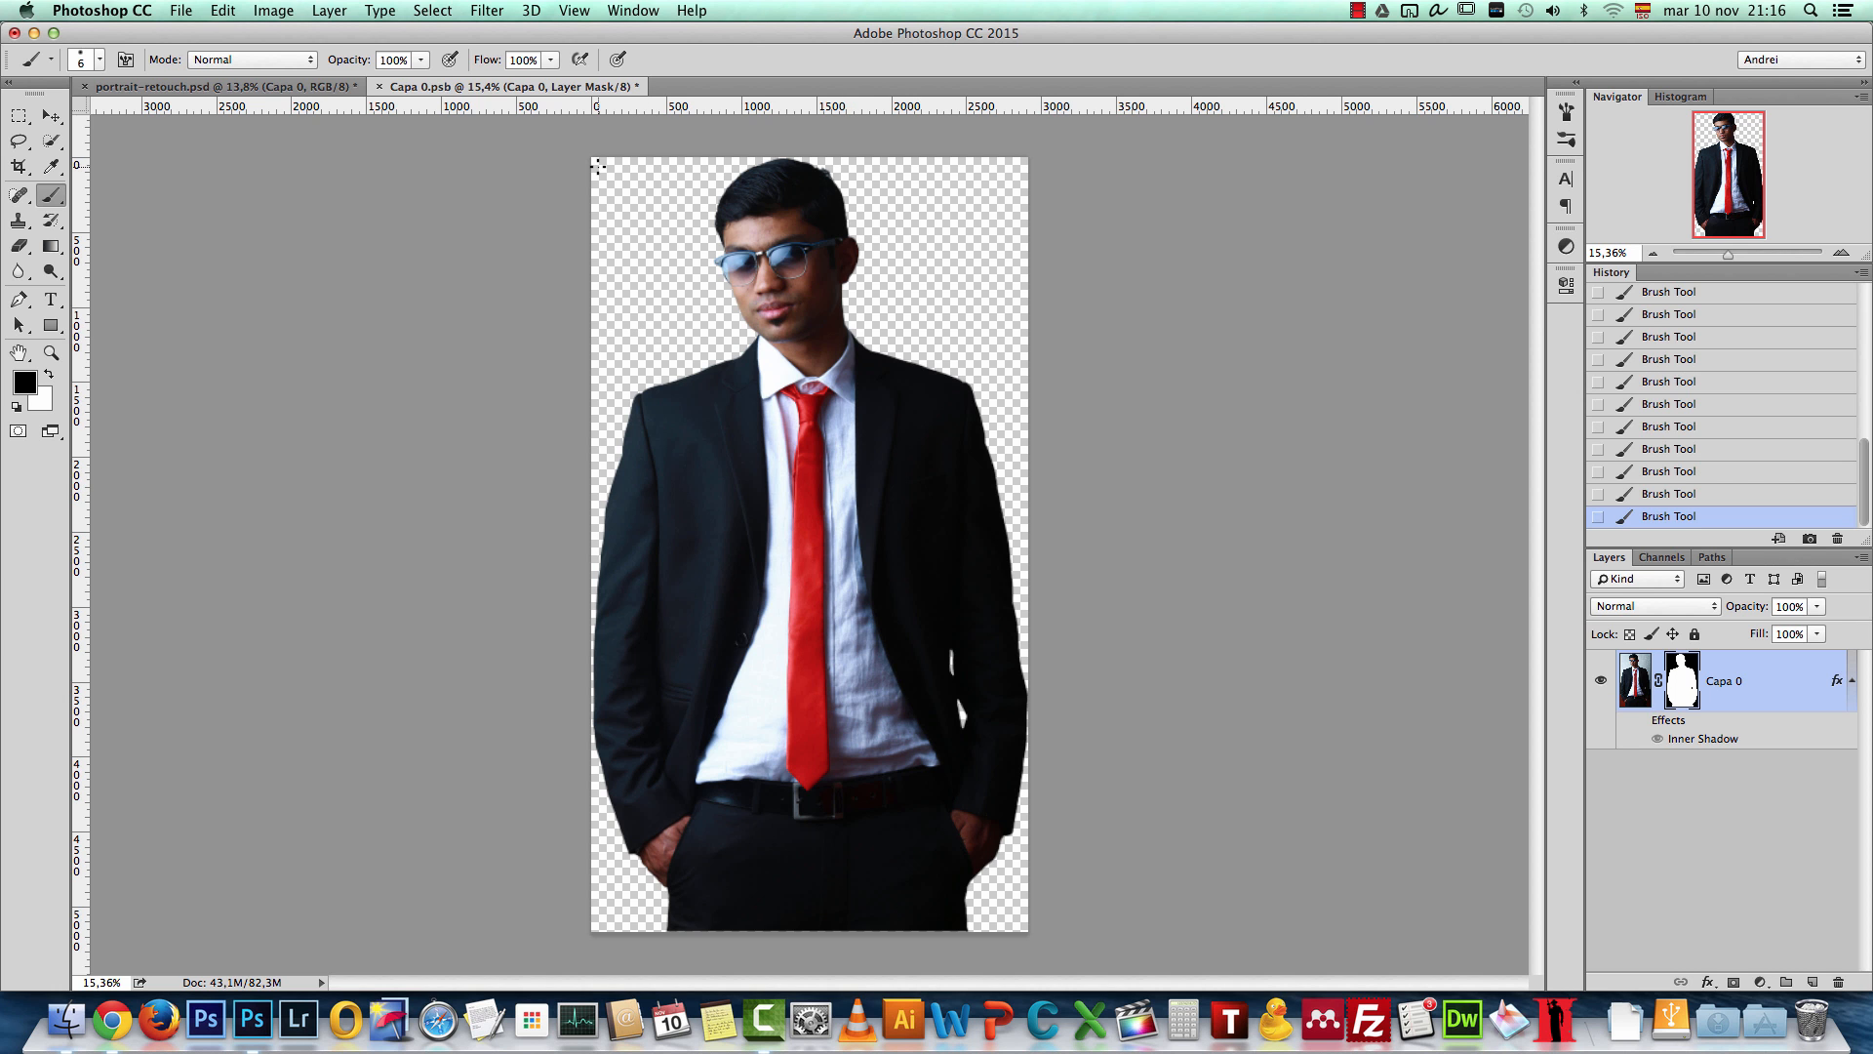
Step: Go back to portrait-retouch.psd, isolate the Capa 3 forest background and open its smart object contents
left_click(265, 90)
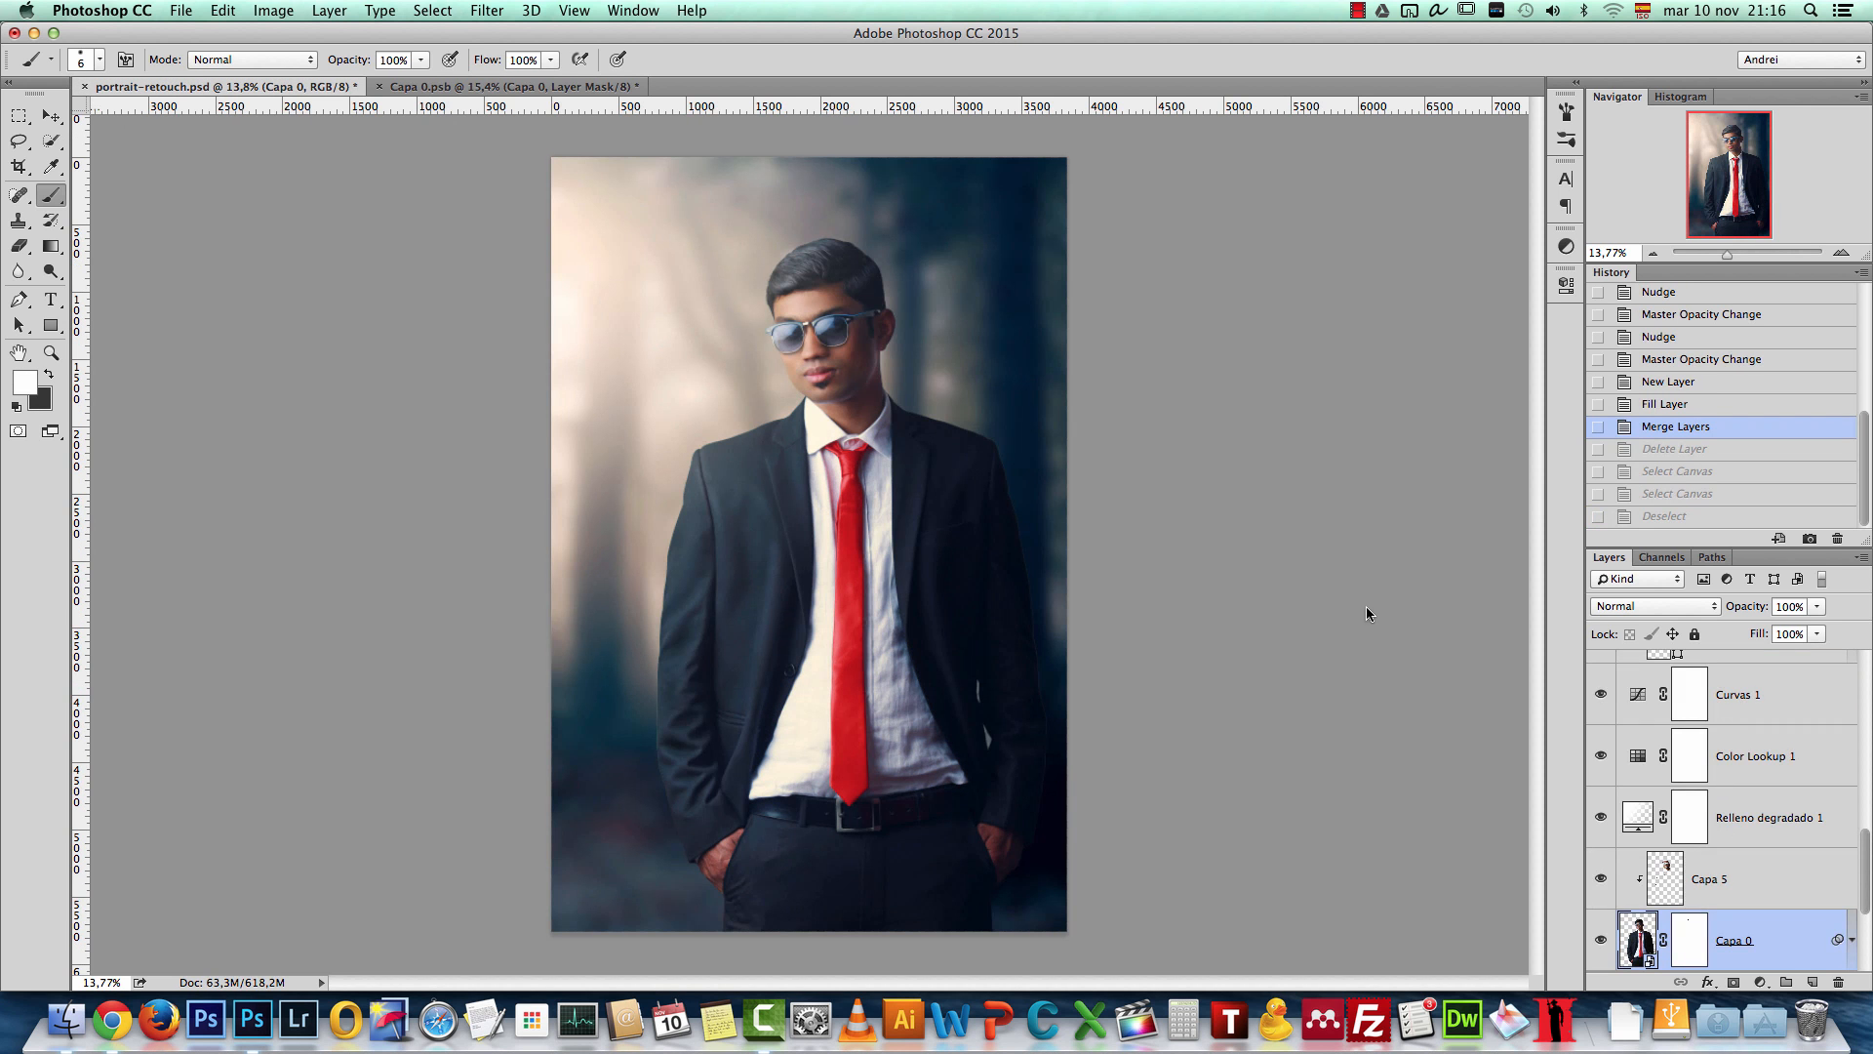
scroll(1714, 808, "down", 1)
left_click(1677, 803)
left_click(1601, 799)
left_click(1601, 799)
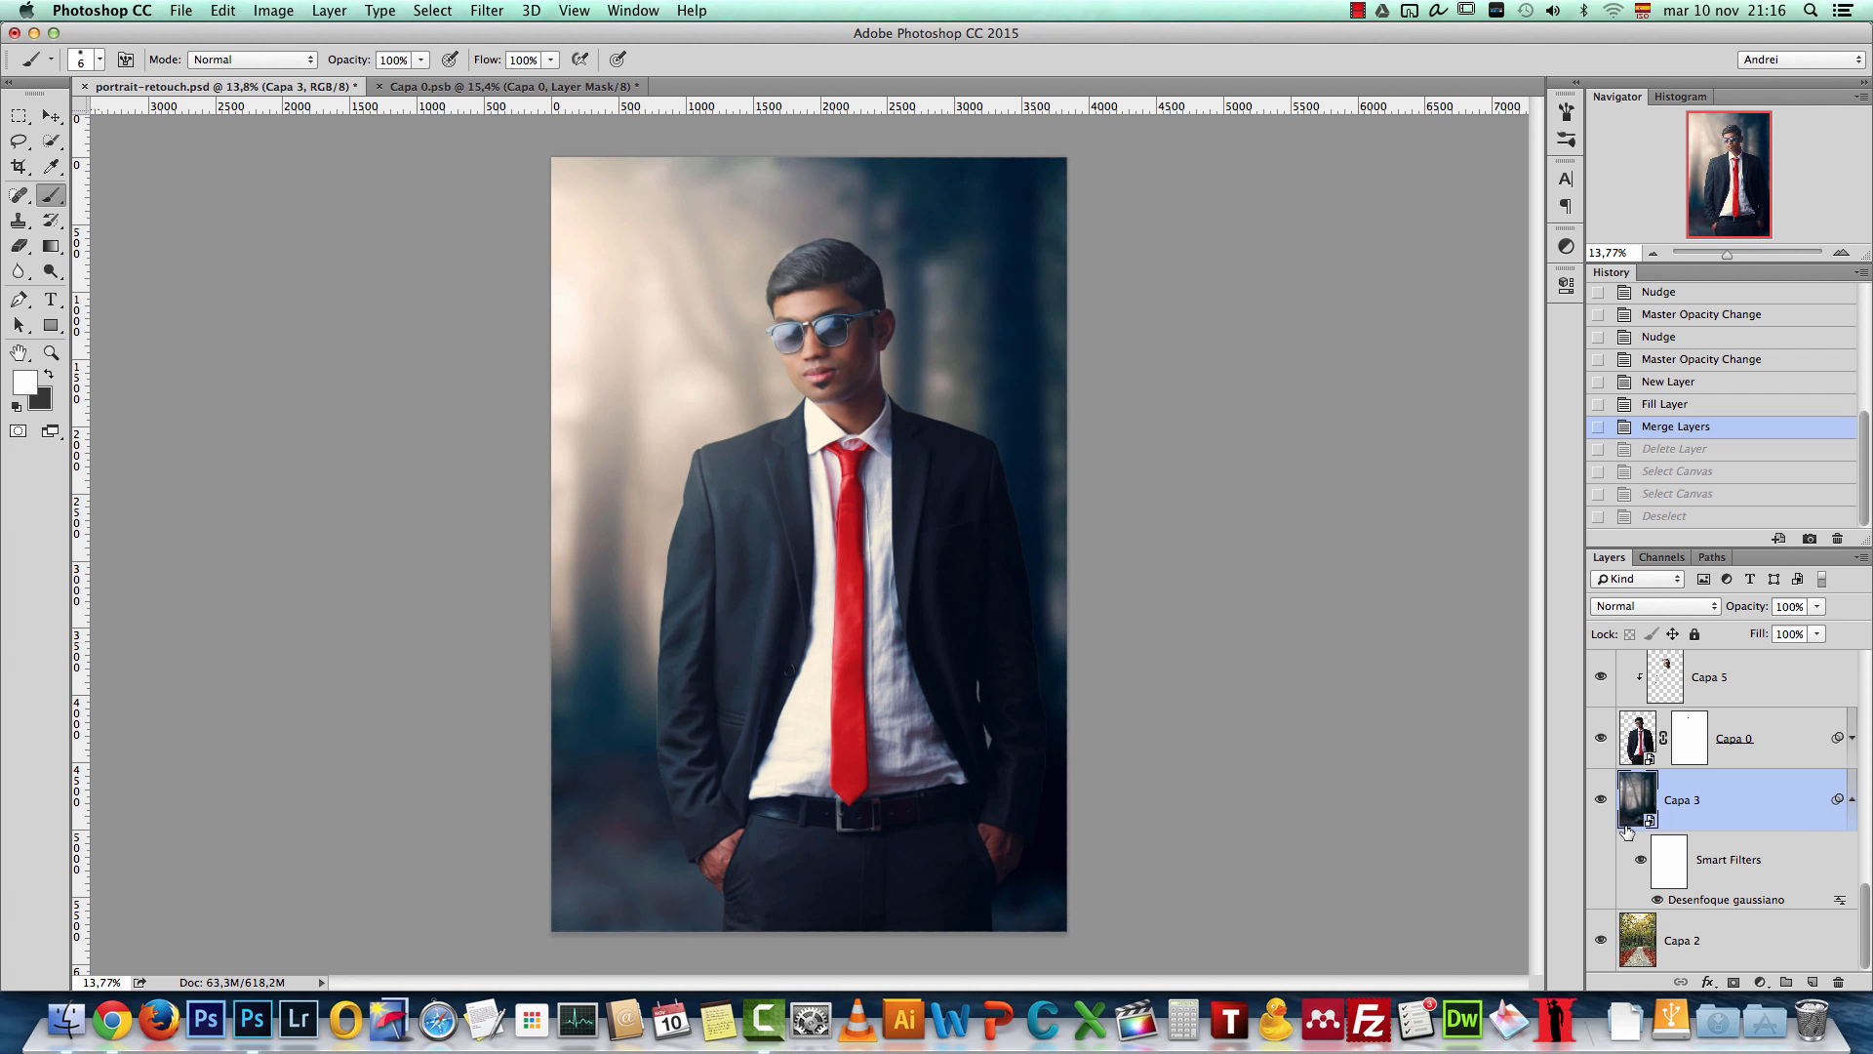
left_click(1601, 799, "alt")
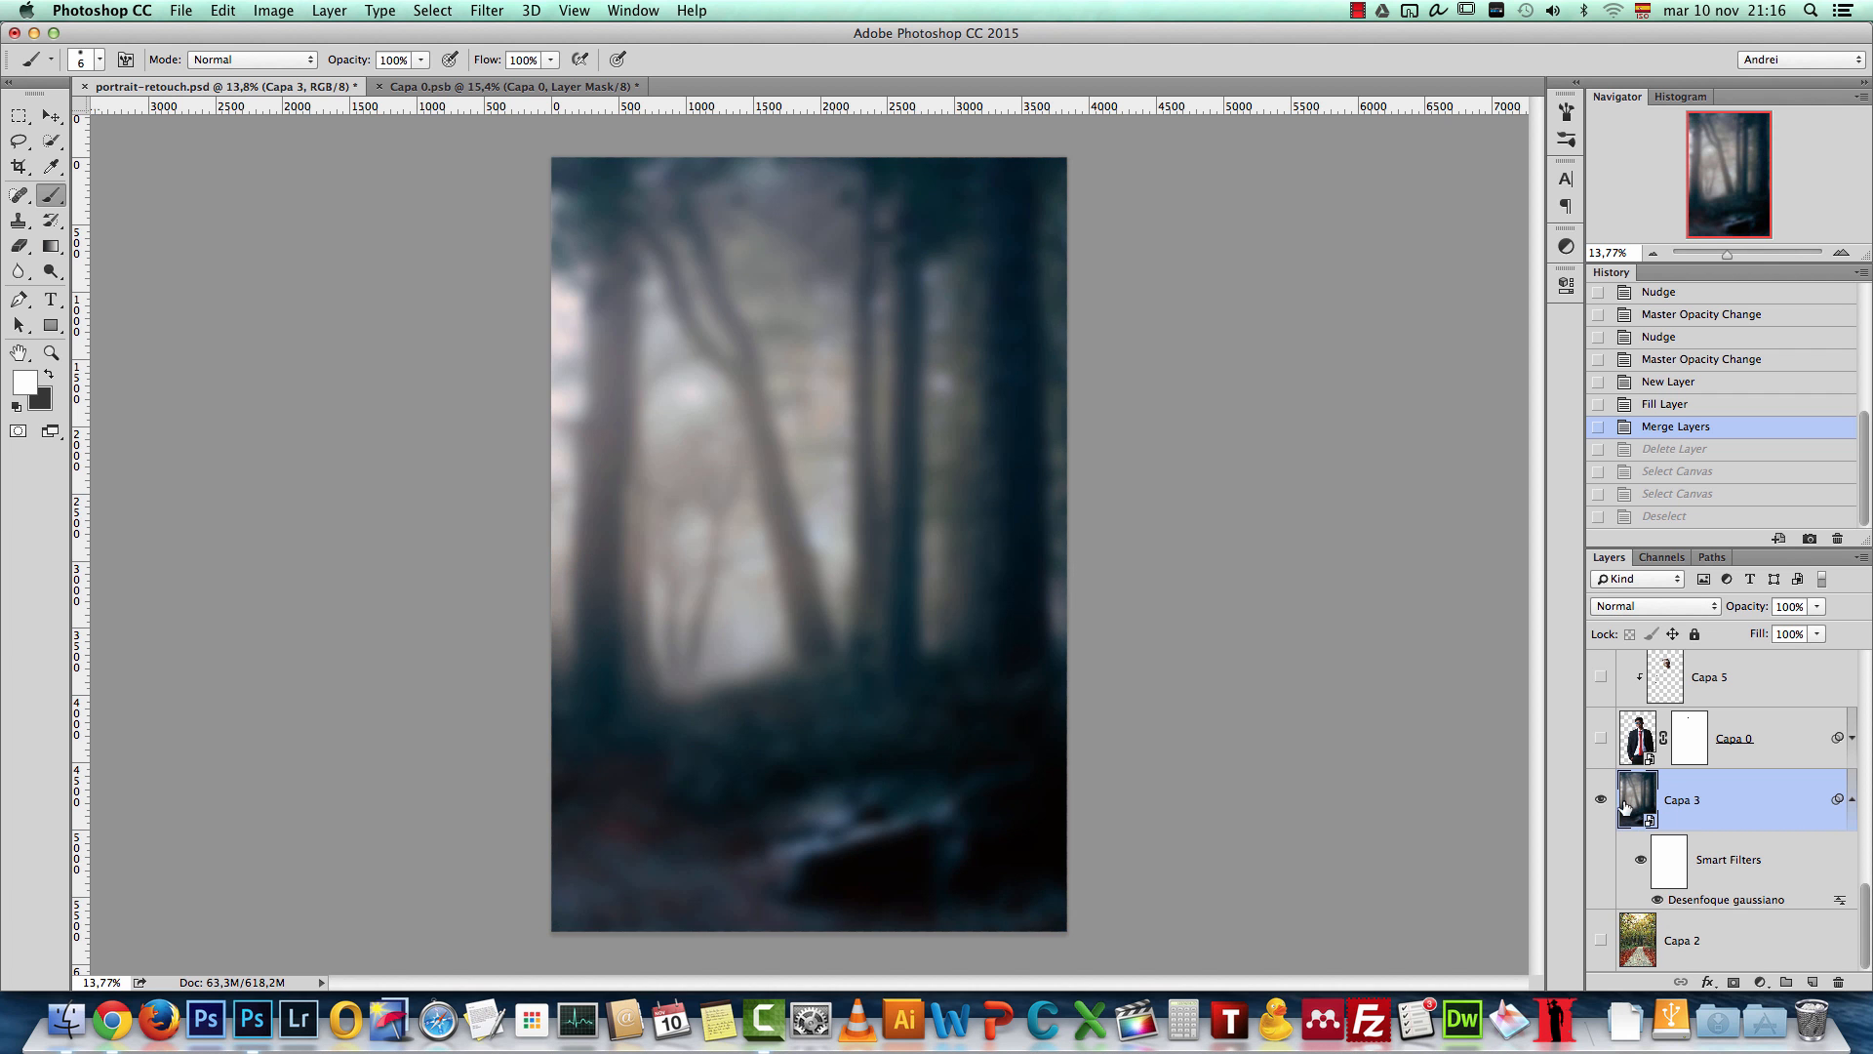
double_click(1640, 799)
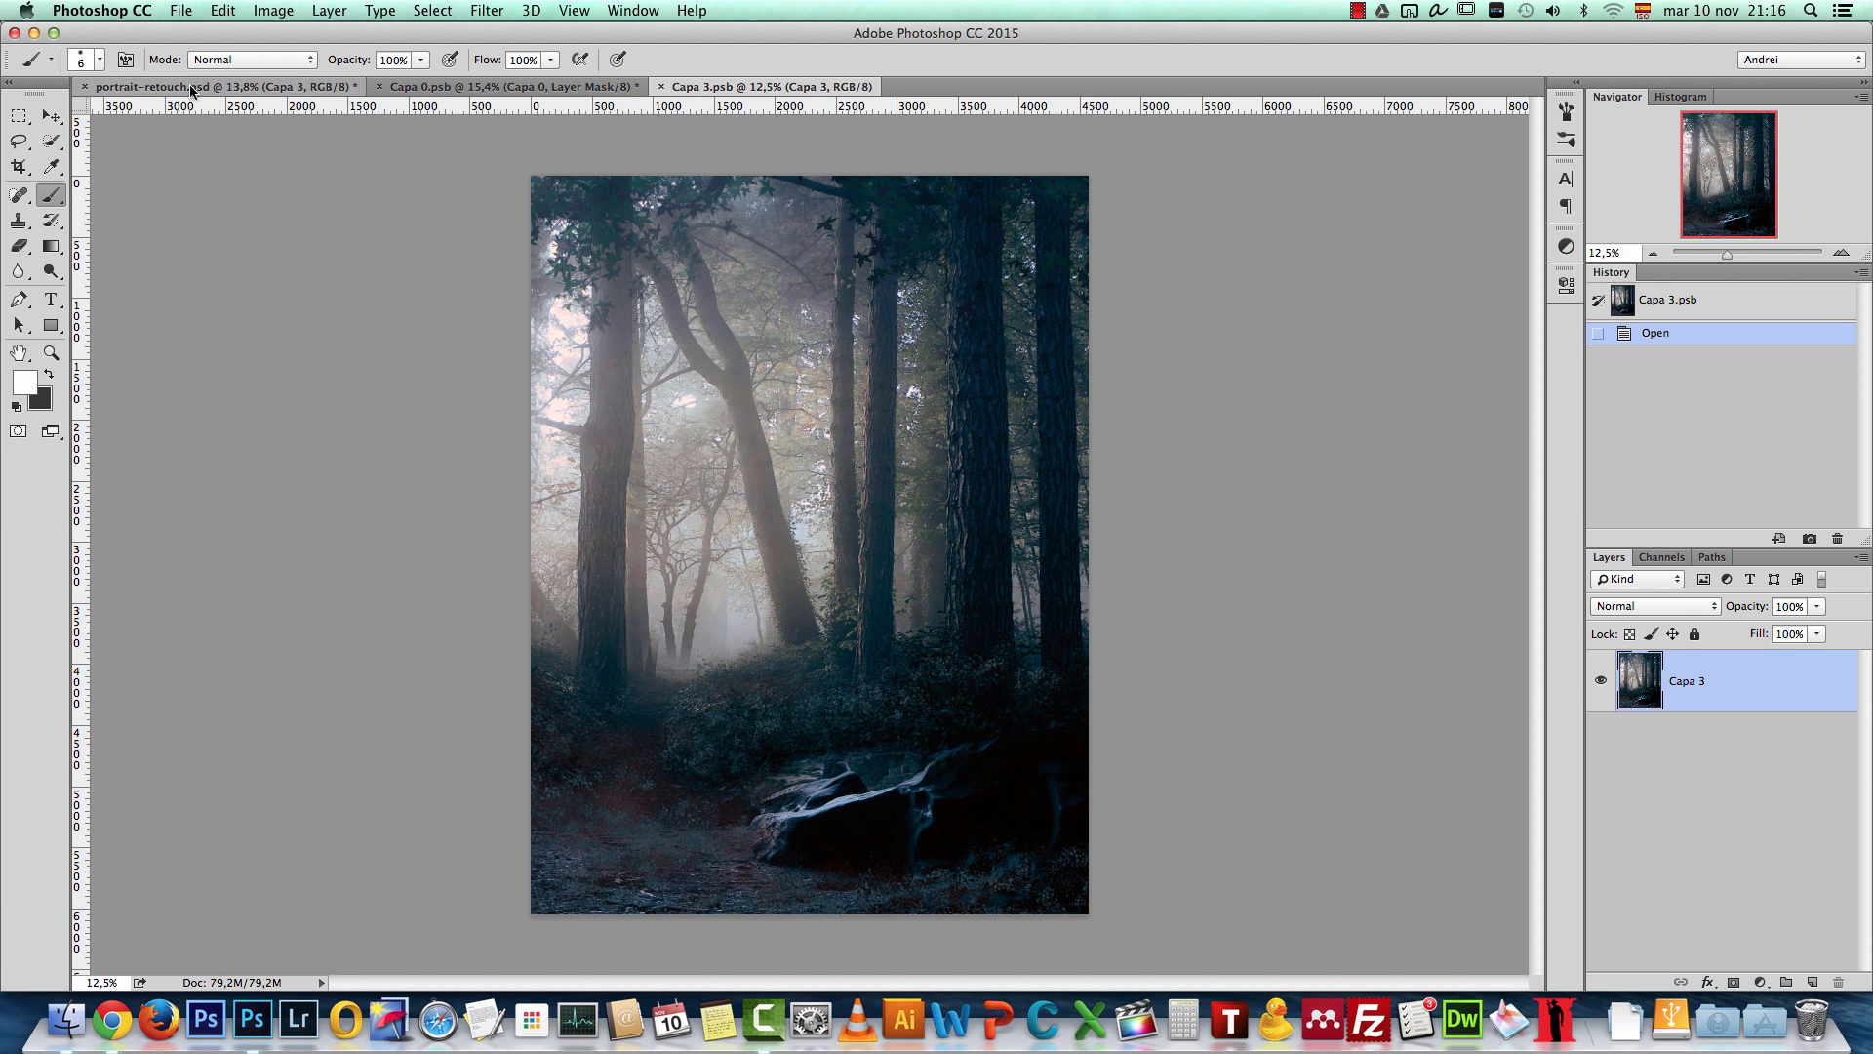
Step: Copy the entire forest image and paste it into a new document
left_click(50, 116)
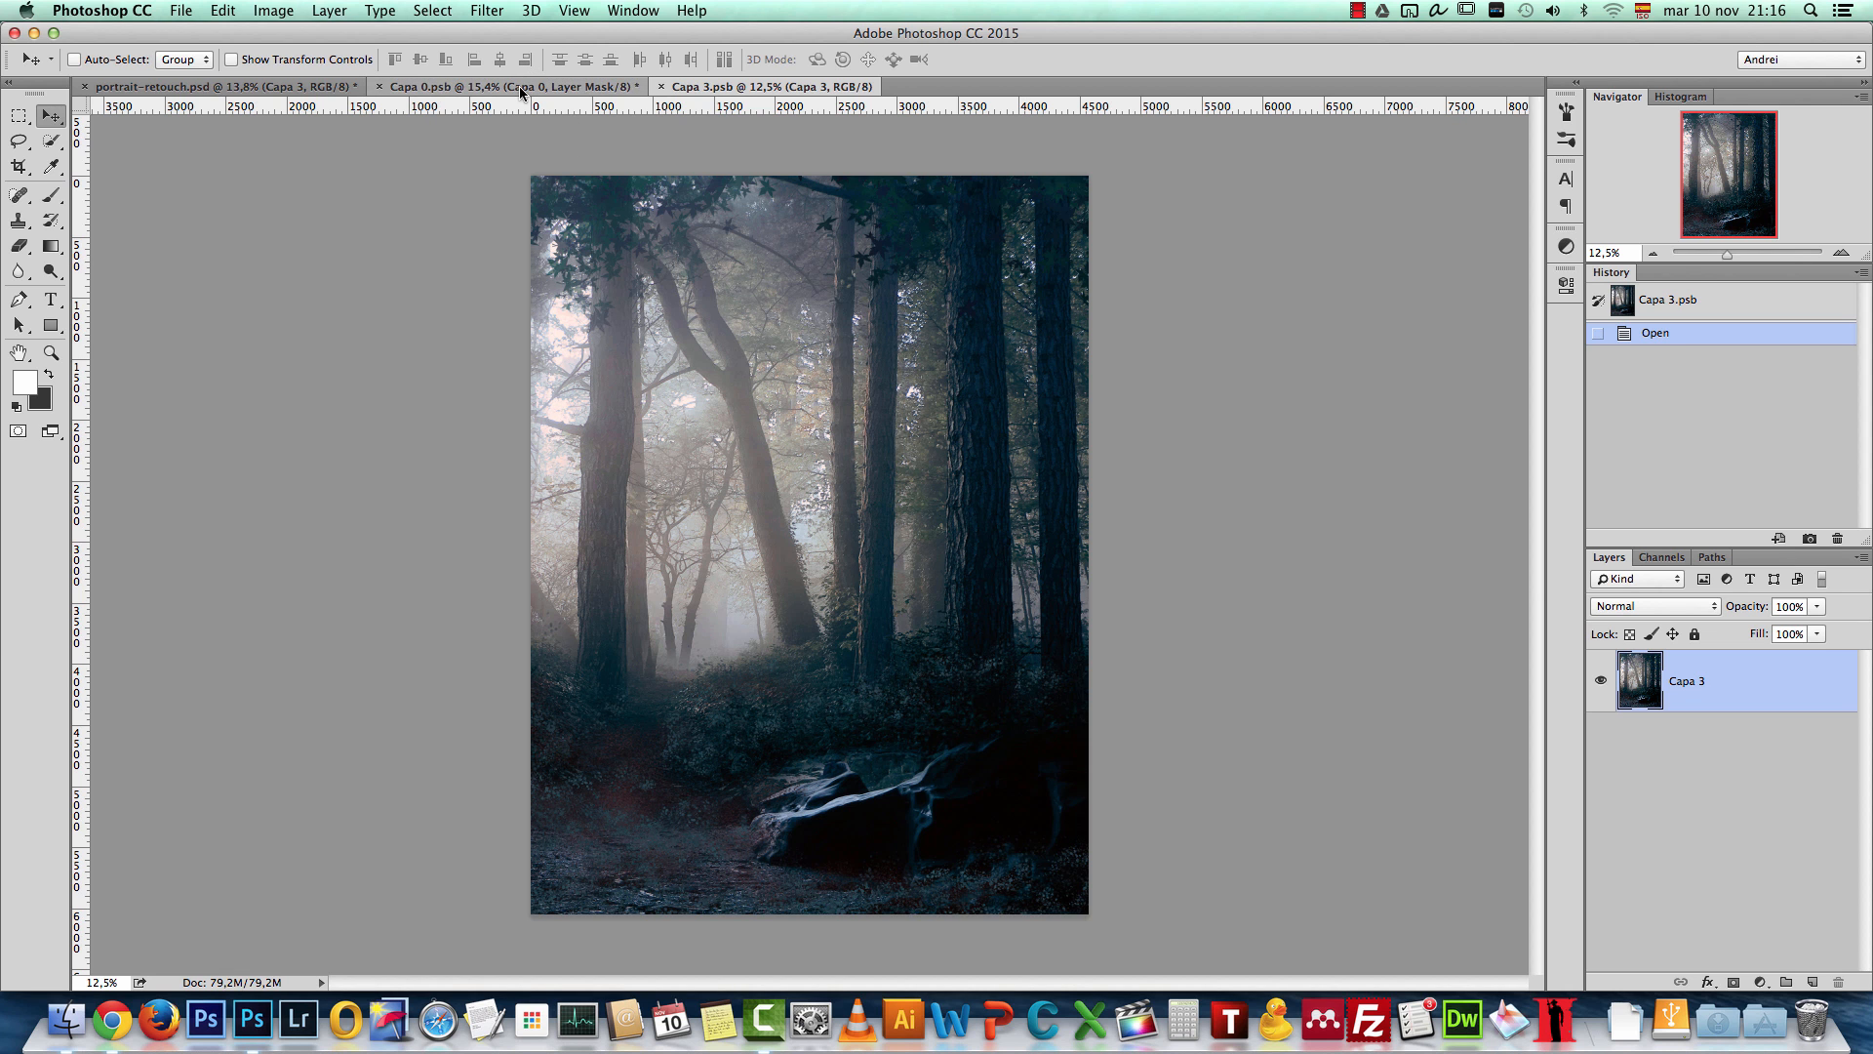
key("super+a")
key("super+n")
key("Return")
key("super+v")
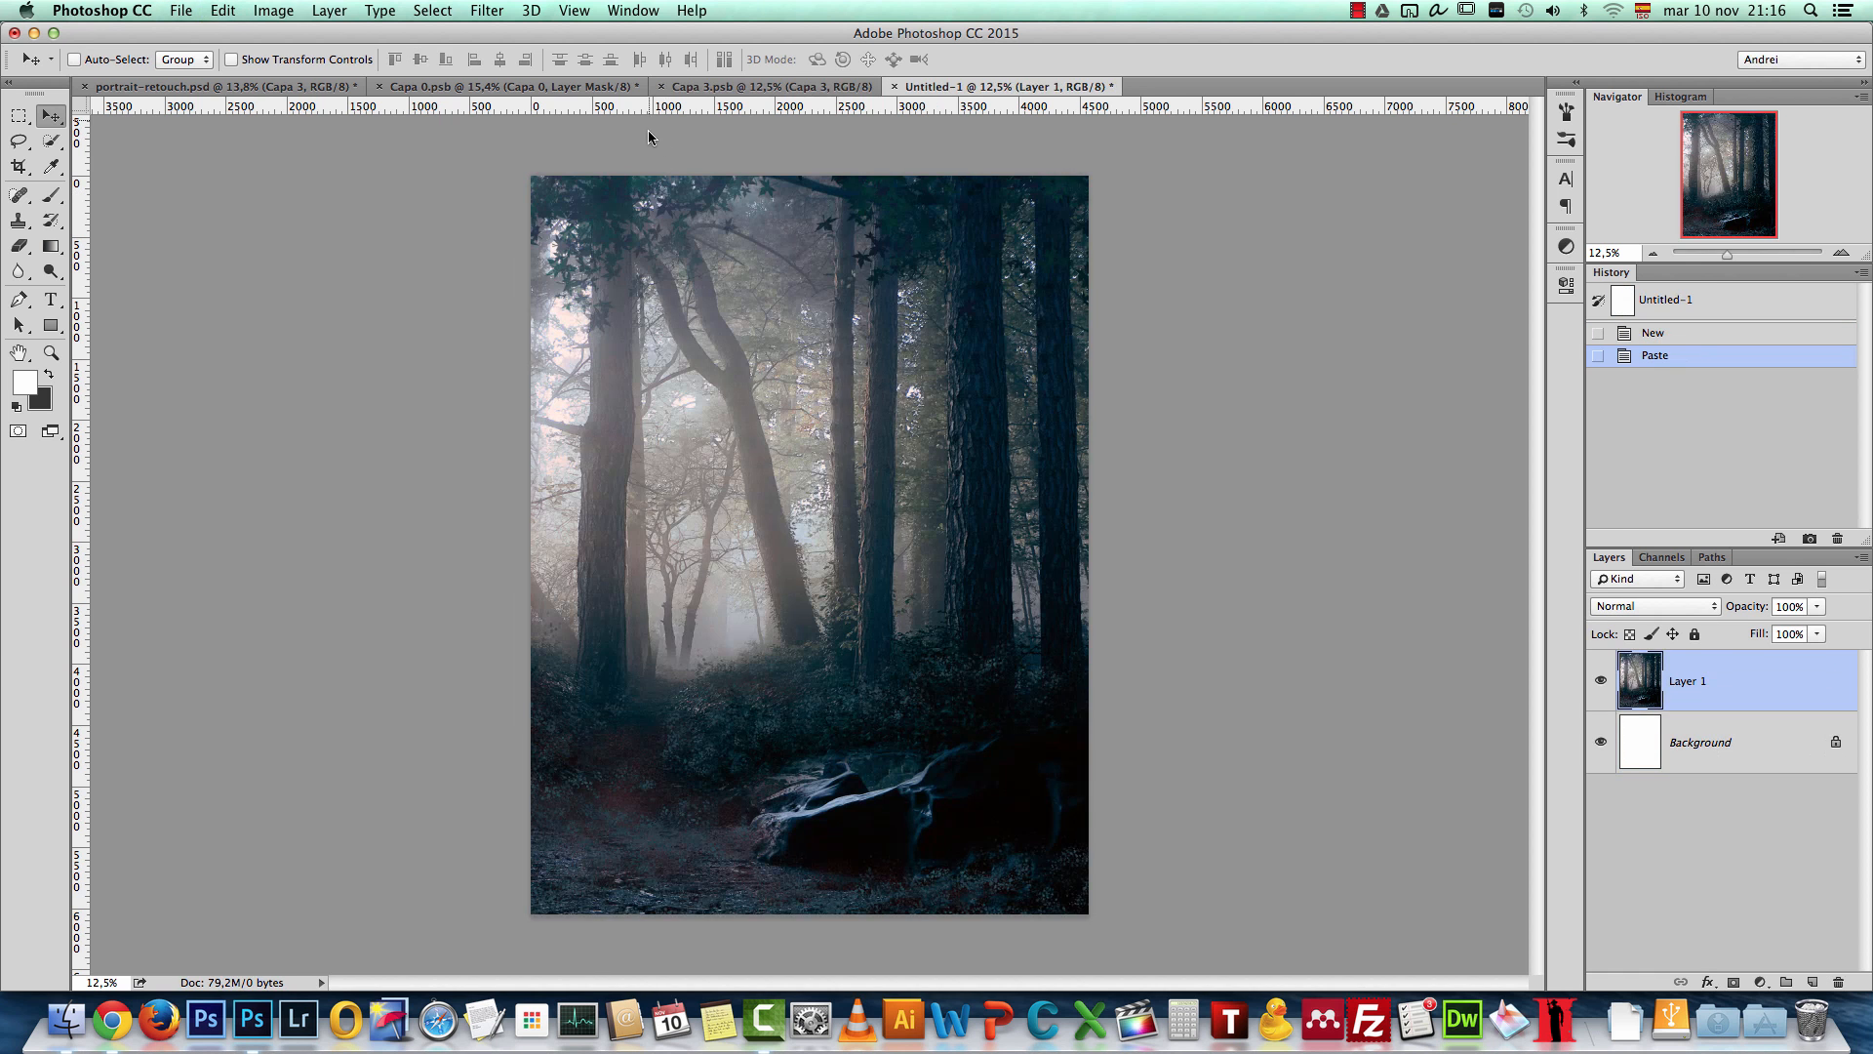
Step: Bring the masked man layer from Capa 0.psb into Untitled-1 and align it with the bottom edge of the canvas
left_click(571, 88)
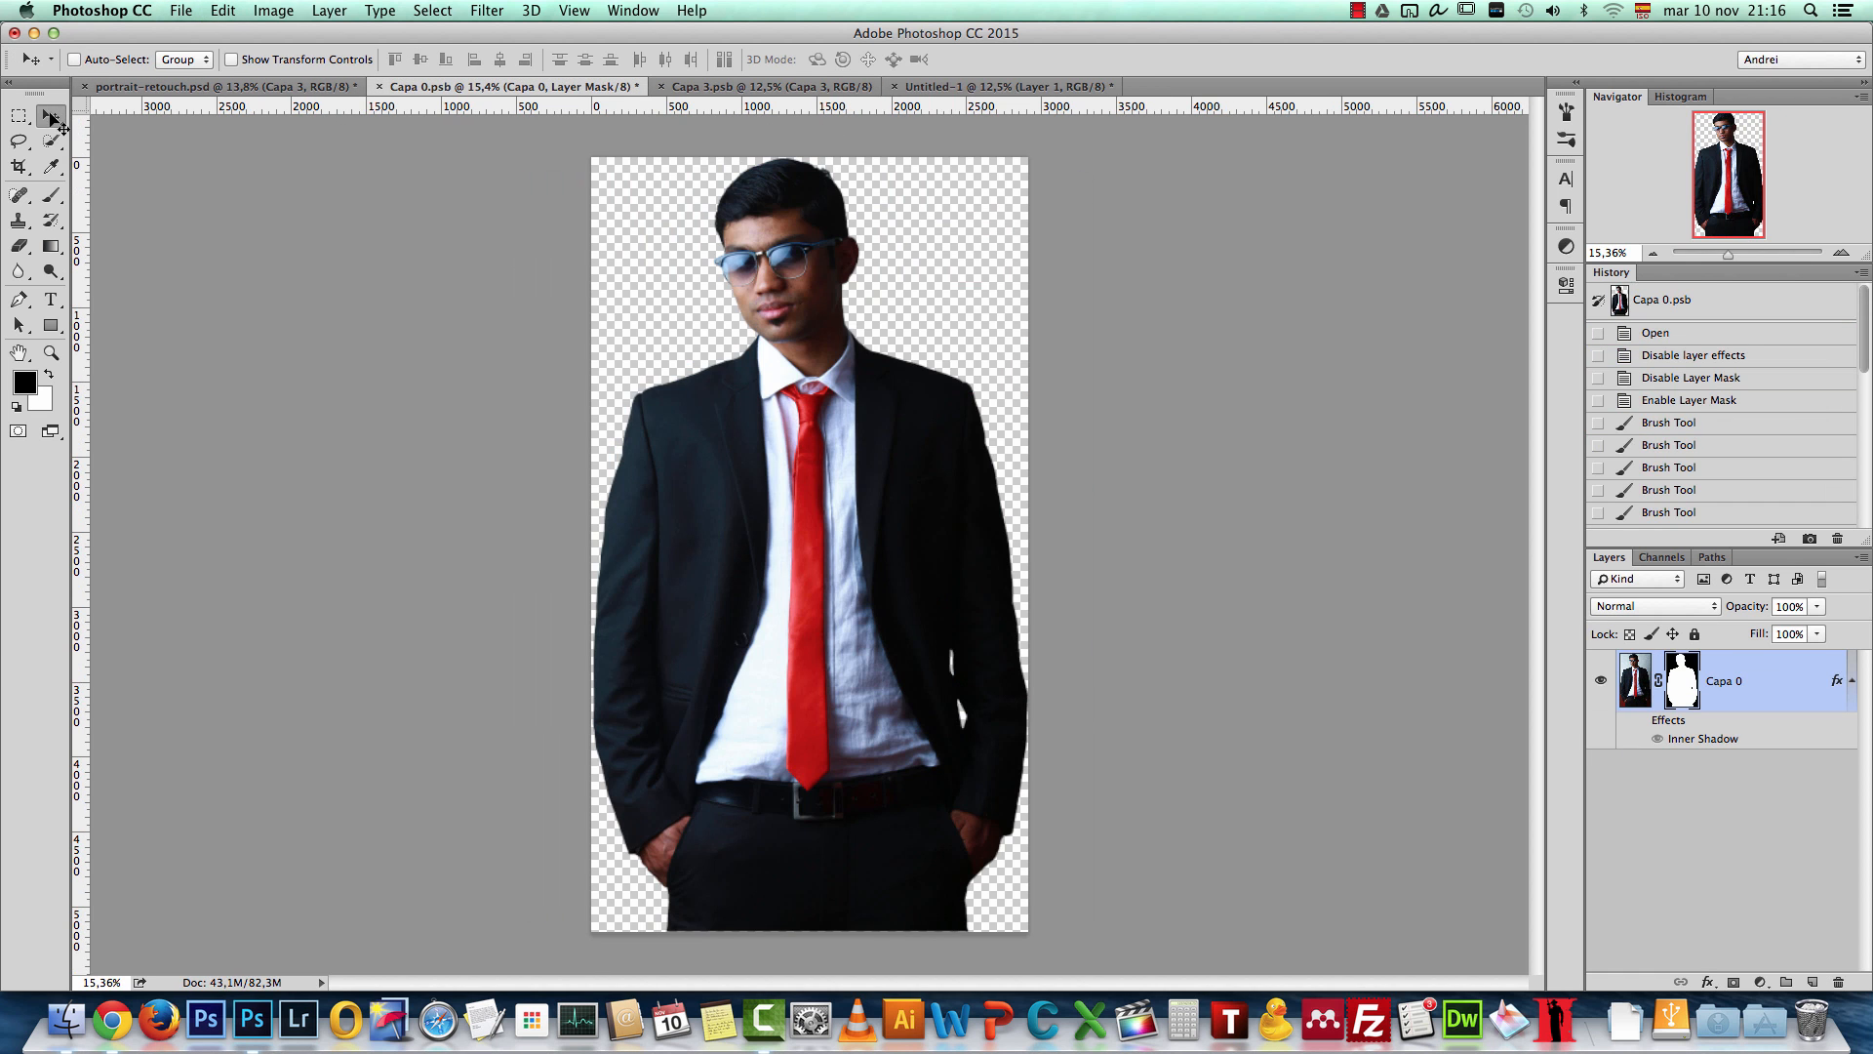
left_click_drag(886, 222, 892, 328)
left_click_drag(880, 599, 864, 666)
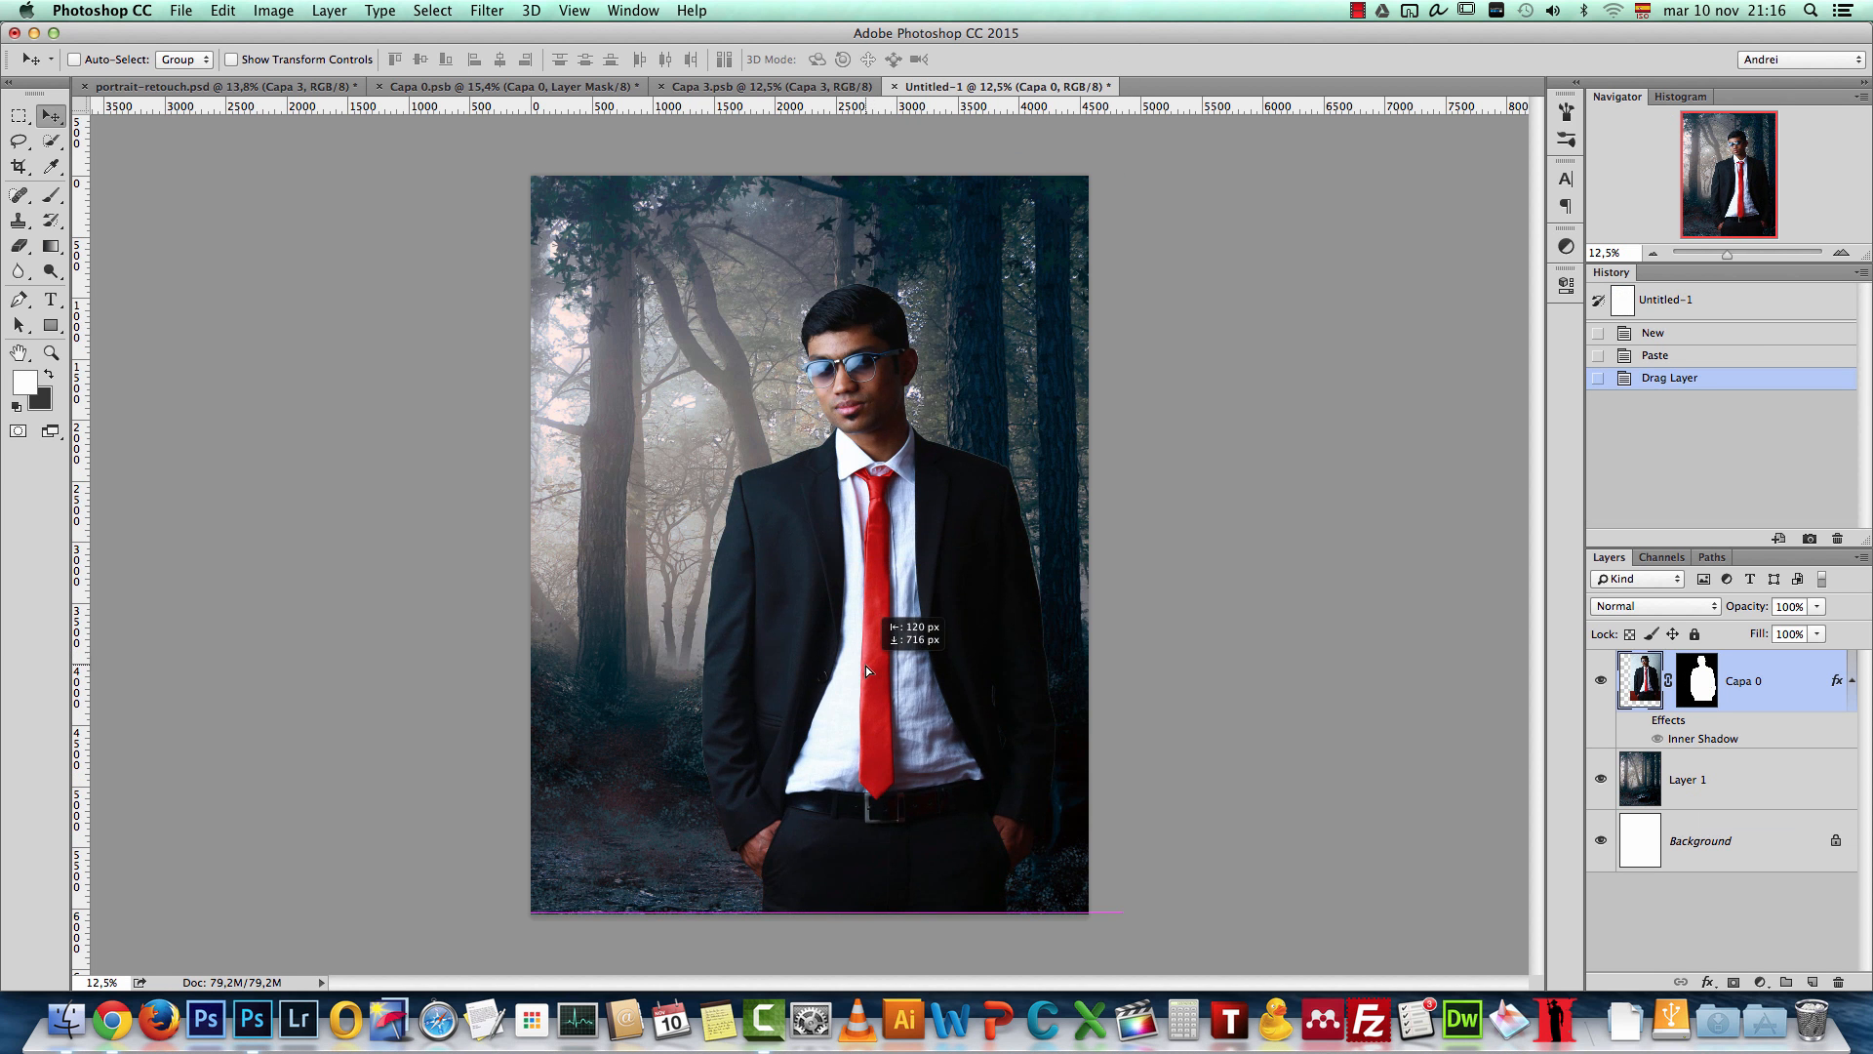
Step: Close Capa 3.psb, Capa 0.psb and portrait-retouch.psd without saving changes, leaving only the new composite open
left_click(730, 88)
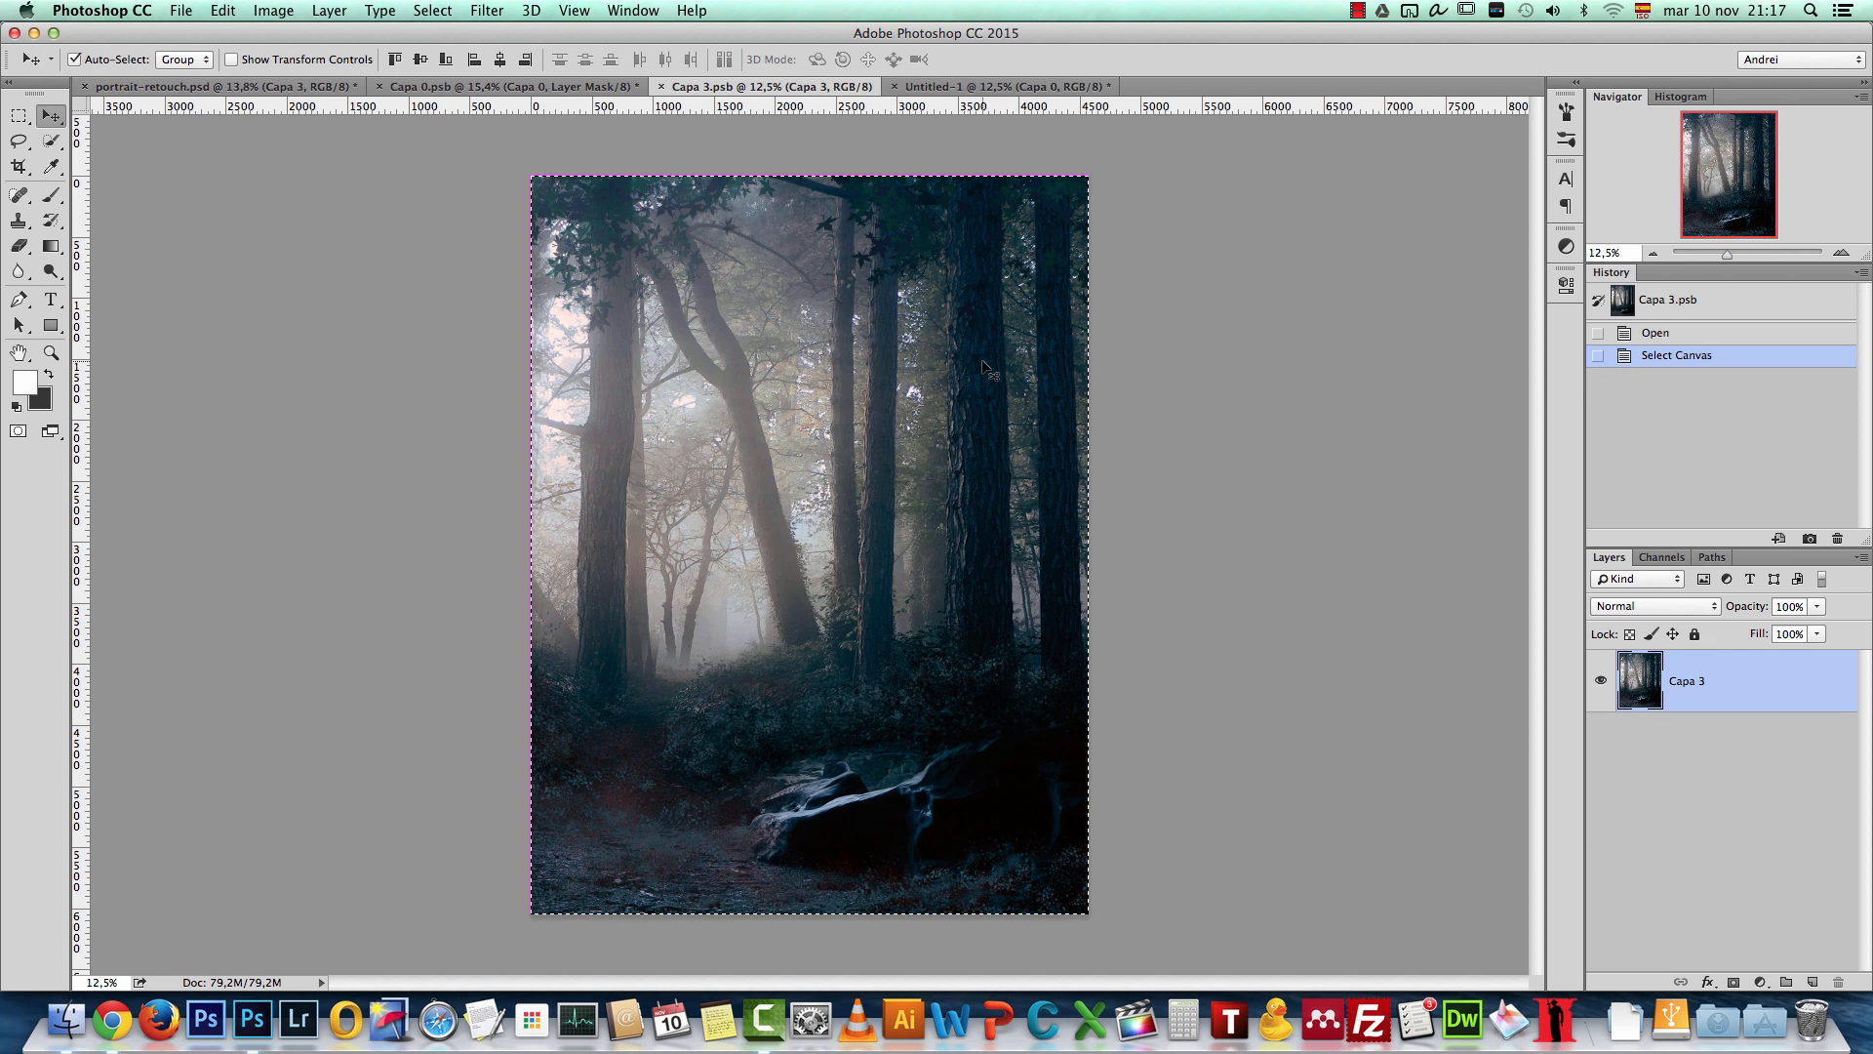
key("super+w")
left_click(584, 87)
key("super+w")
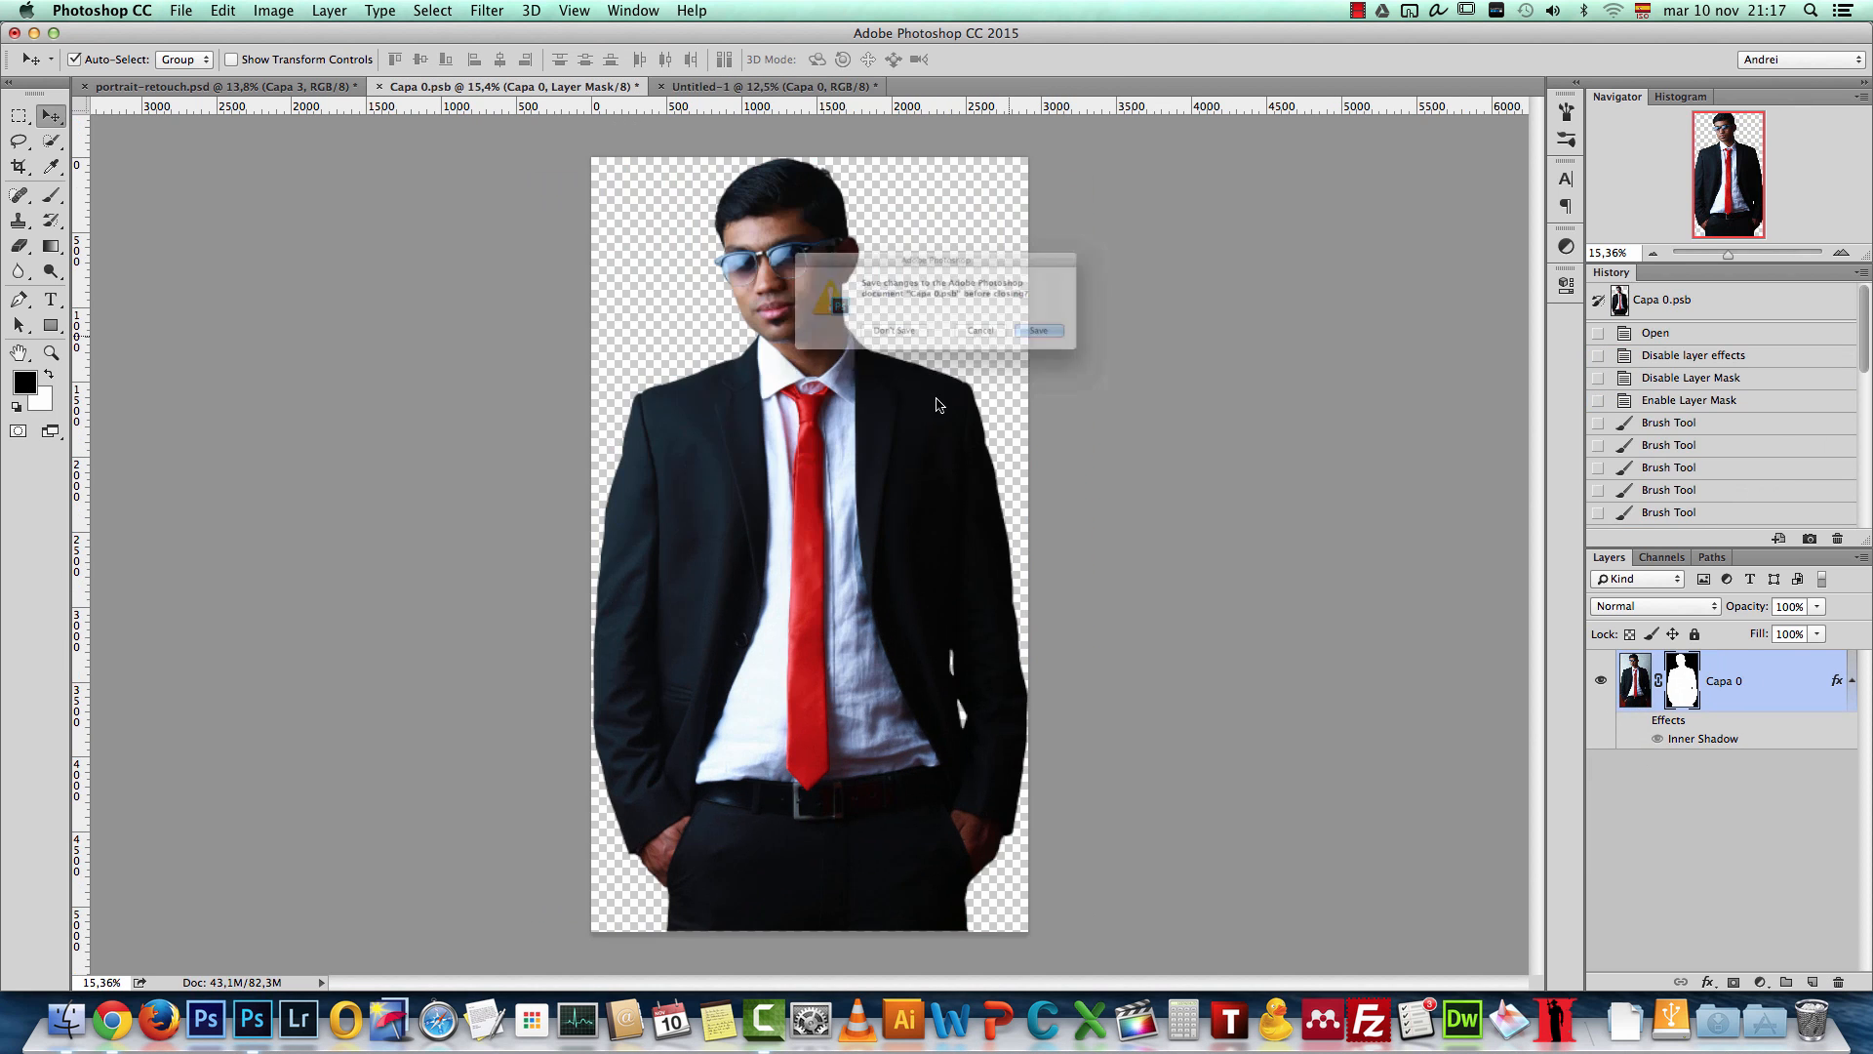
left_click(871, 348)
left_click(224, 87)
key("super+w")
left_click(858, 347)
Step: Delete the white Background layer and rename the forest layer to BG
left_click(1782, 841)
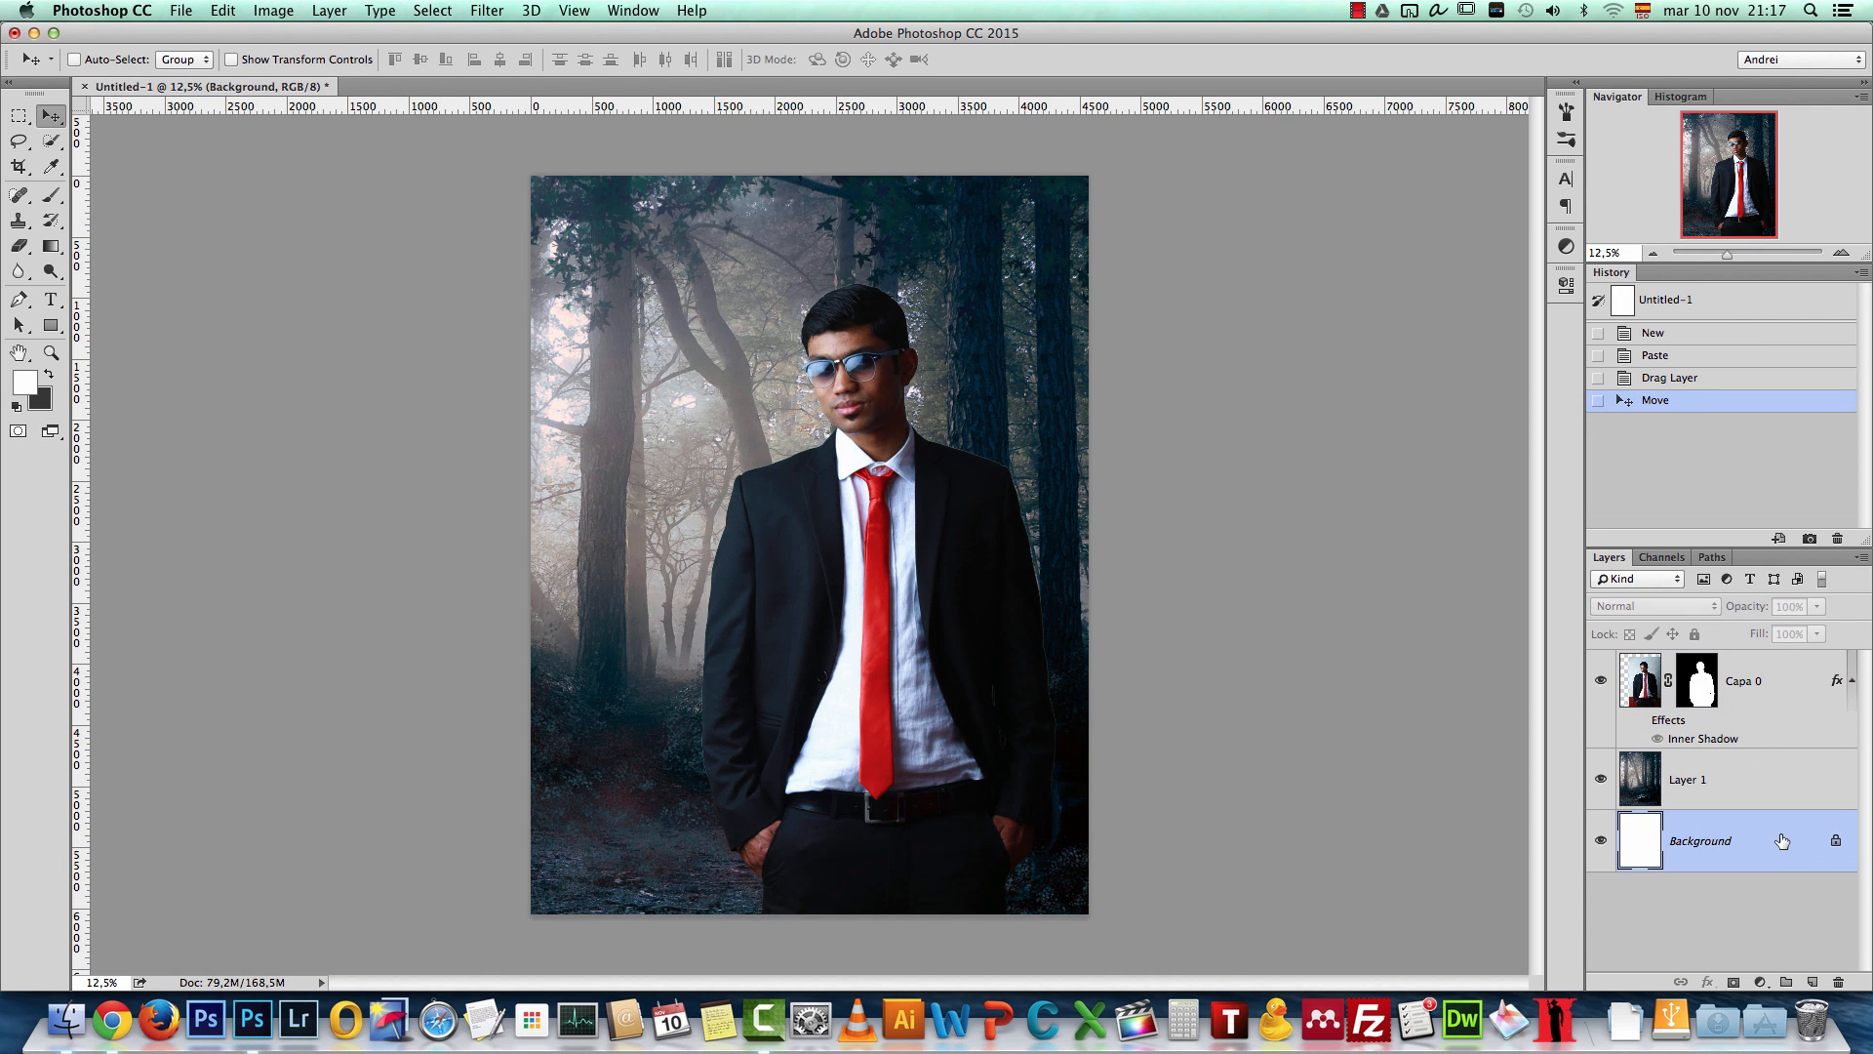
left_click_drag(1785, 841, 1837, 982)
double_click(1687, 779)
type("BG")
key("Return")
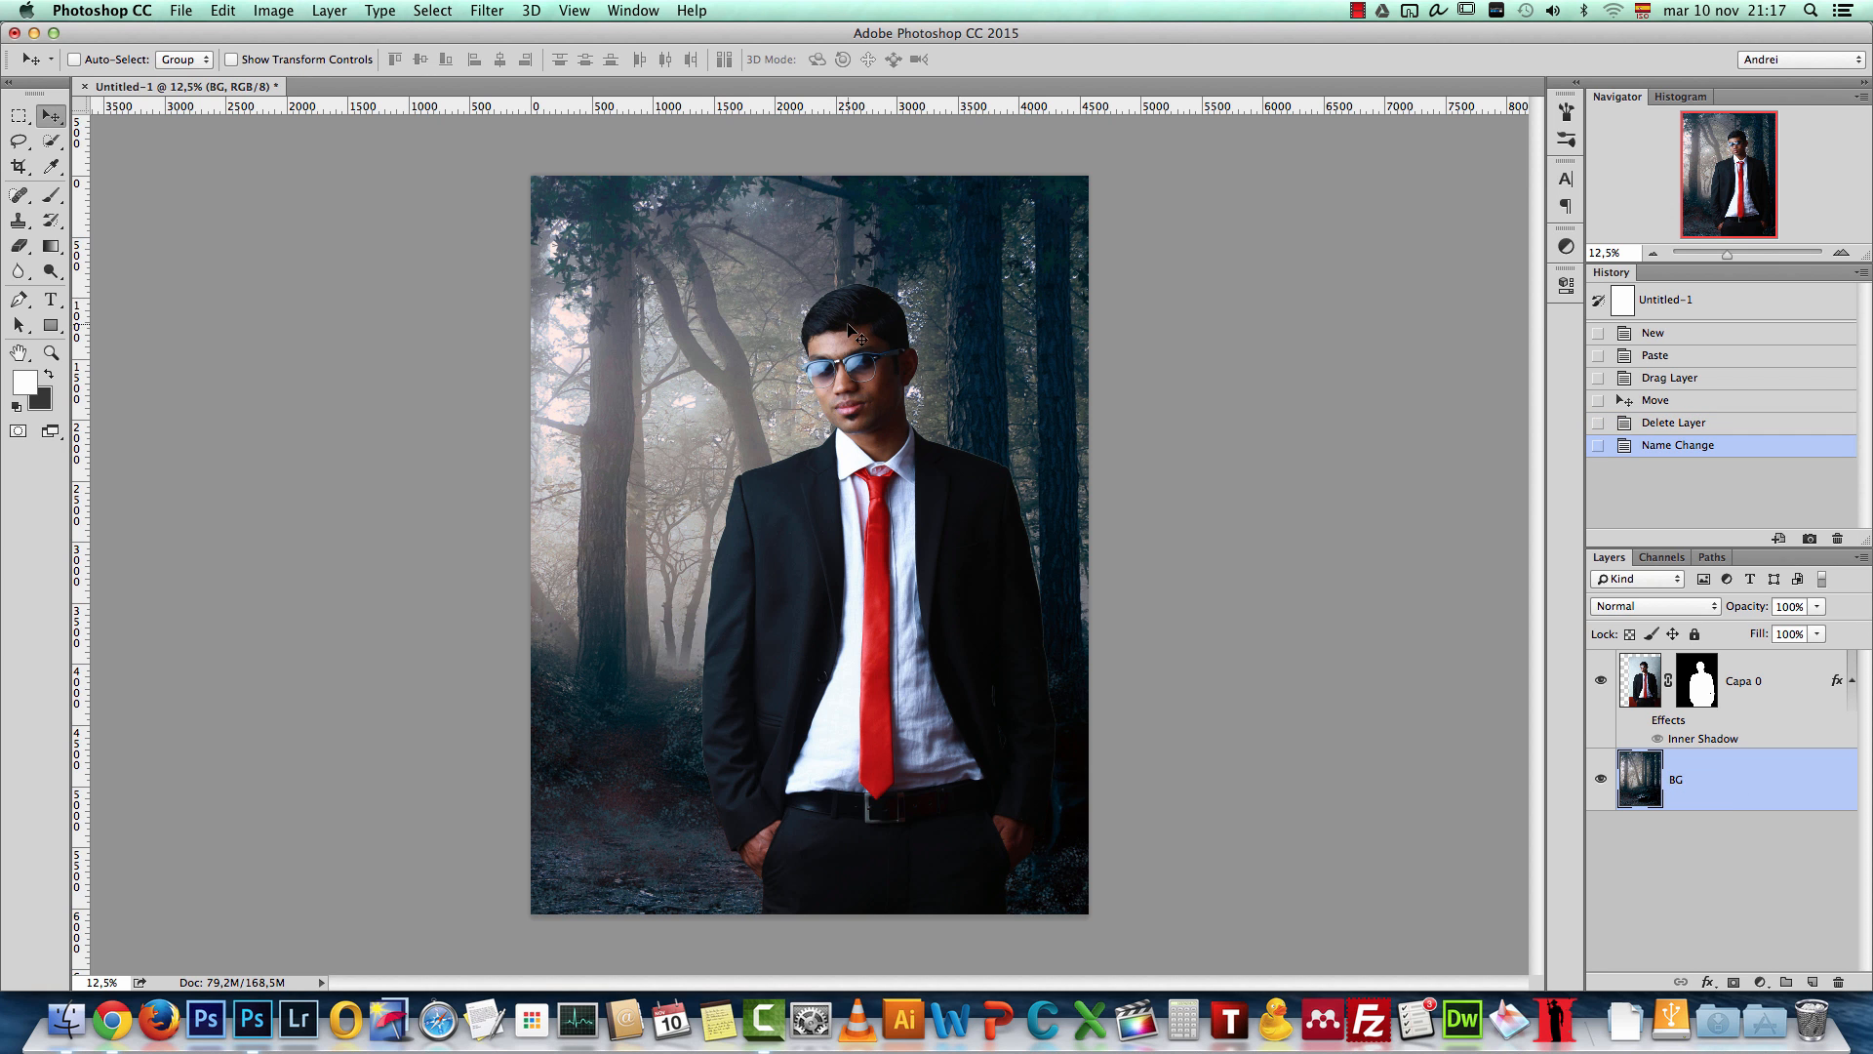
Step: Apply a Gaussian Blur with a radius of 106 pixels to the BG layer
left_click(486, 11)
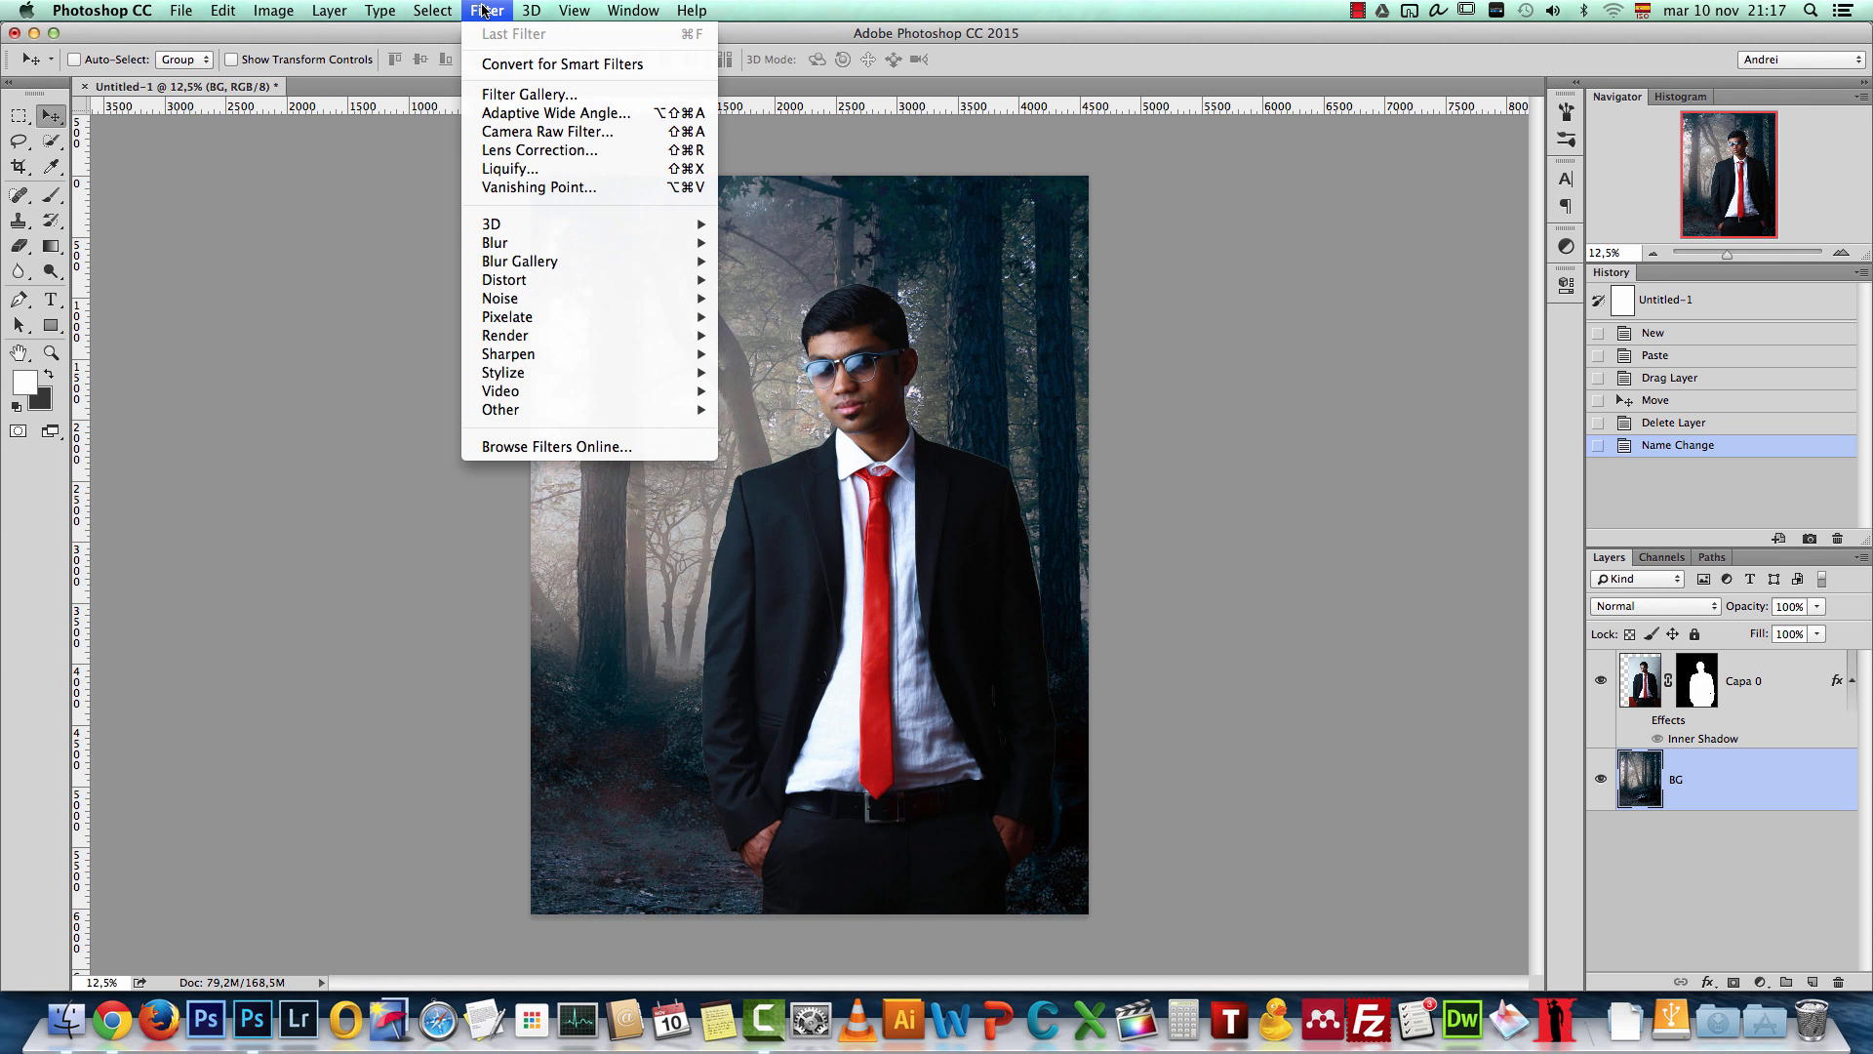
mouse_move(506, 242)
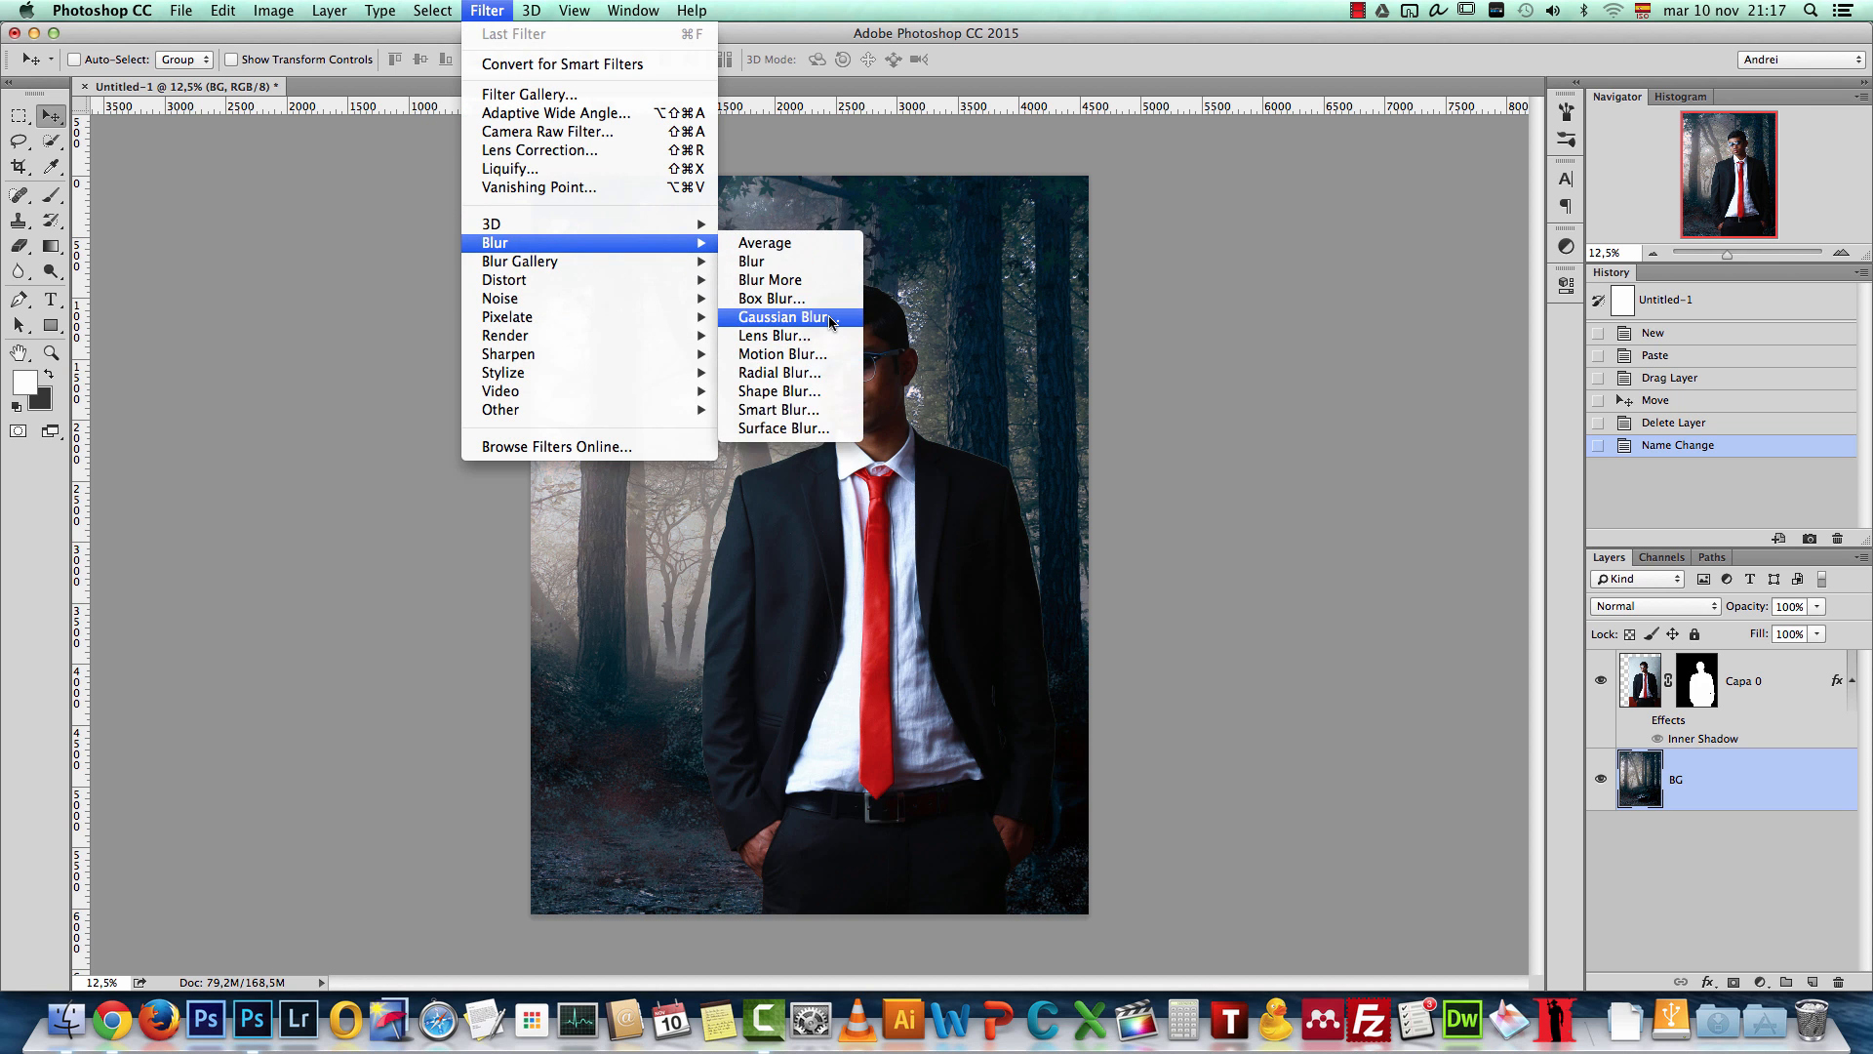
mouse_move(639, 272)
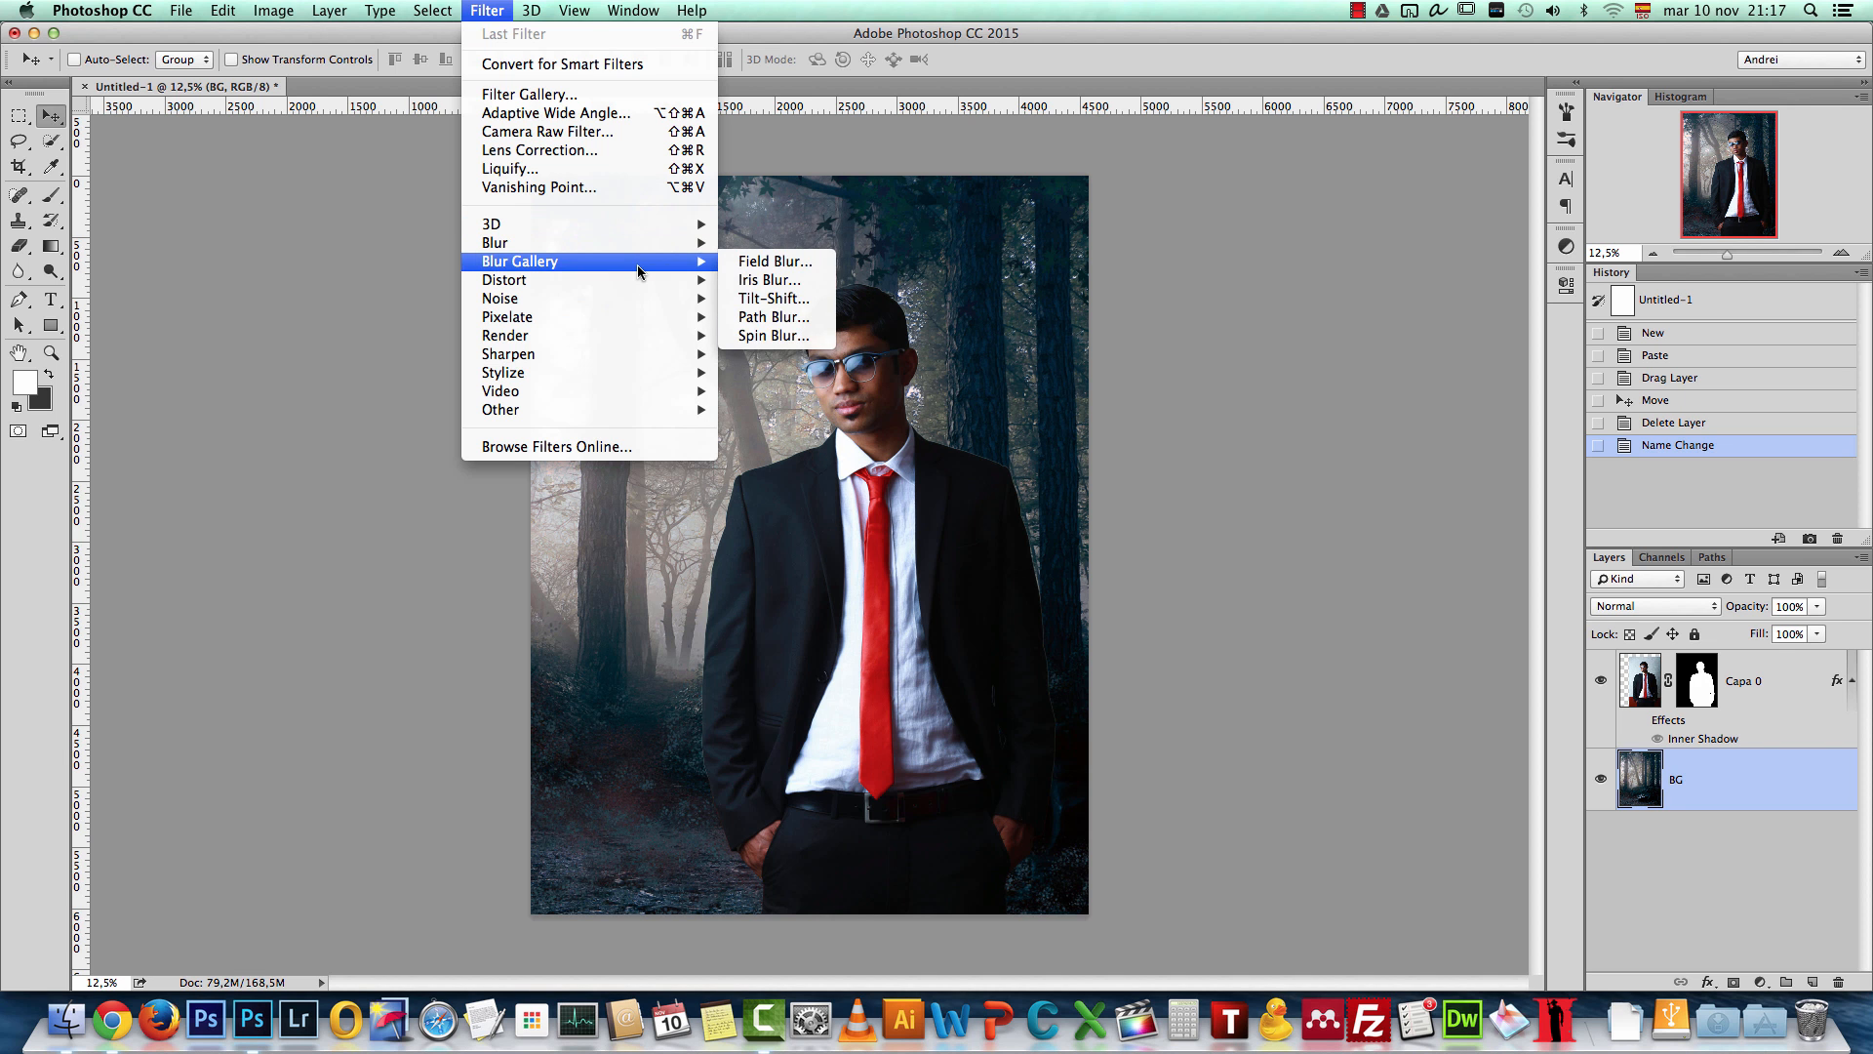
mouse_move(615, 227)
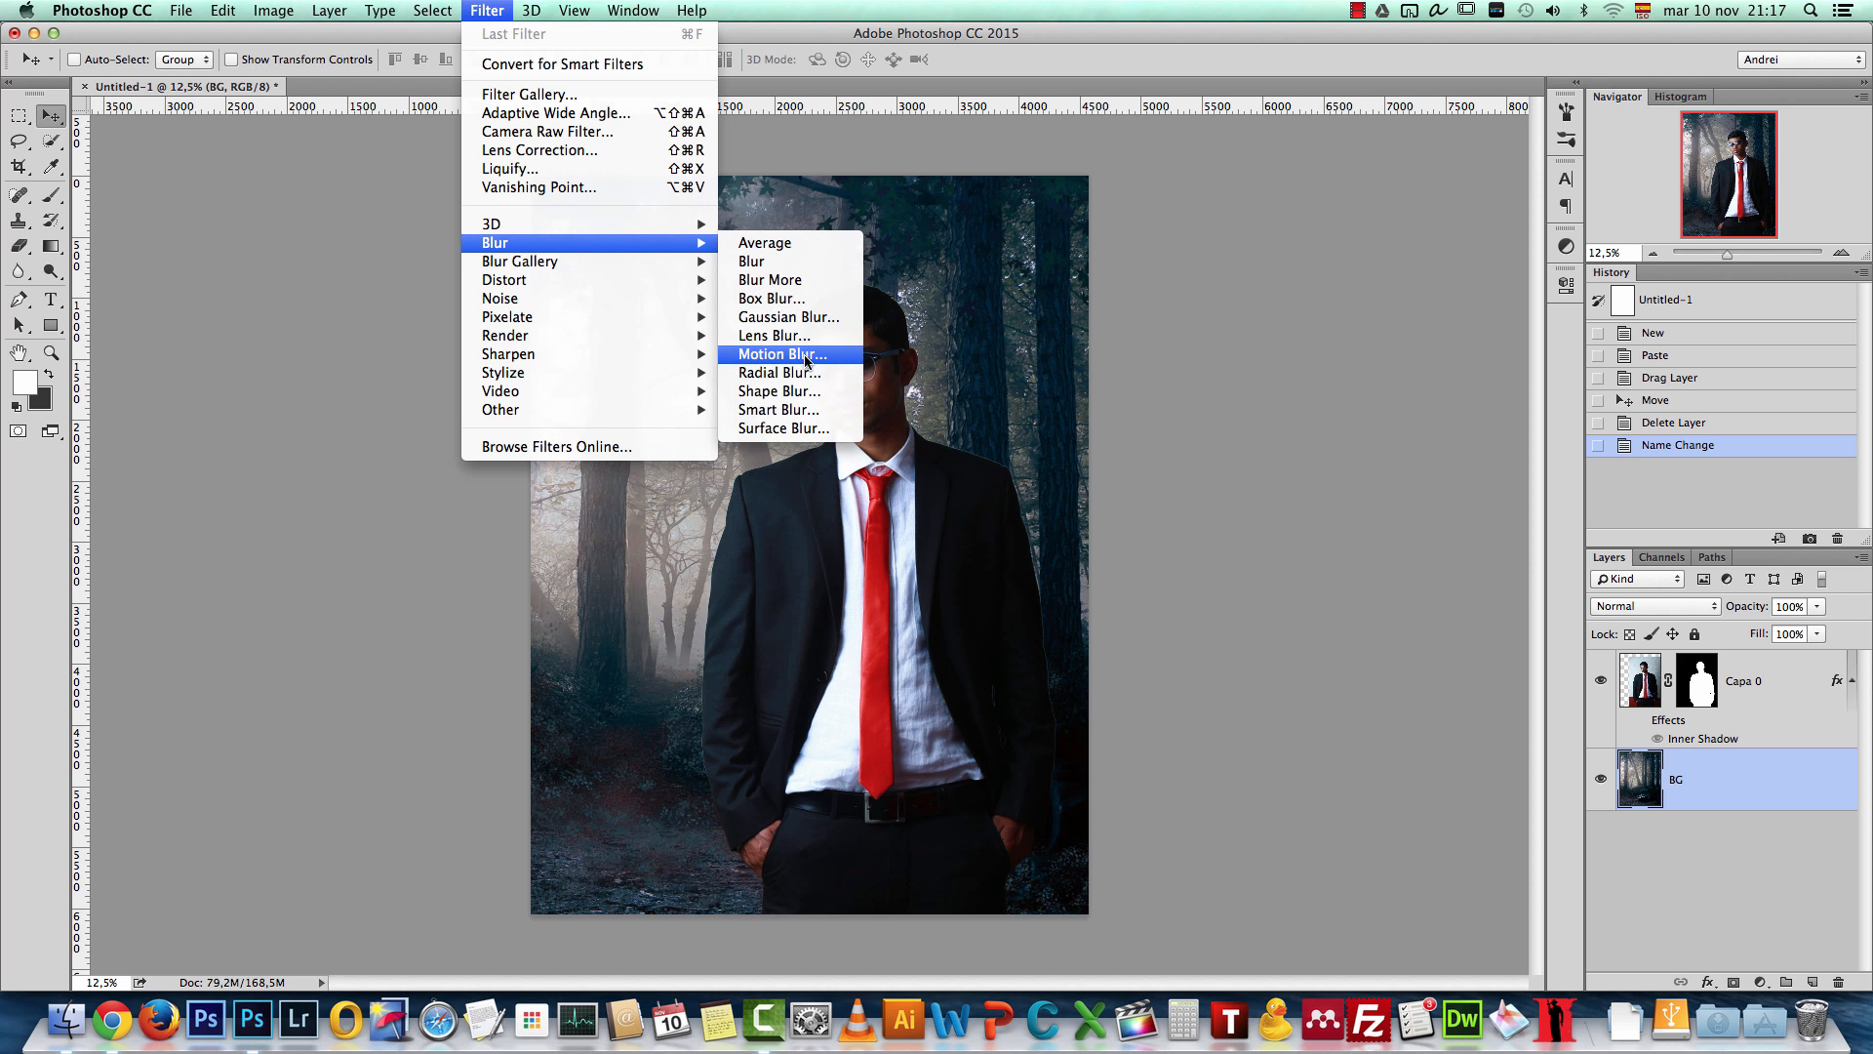
left_click(815, 316)
left_click_drag(1320, 740, 1366, 741)
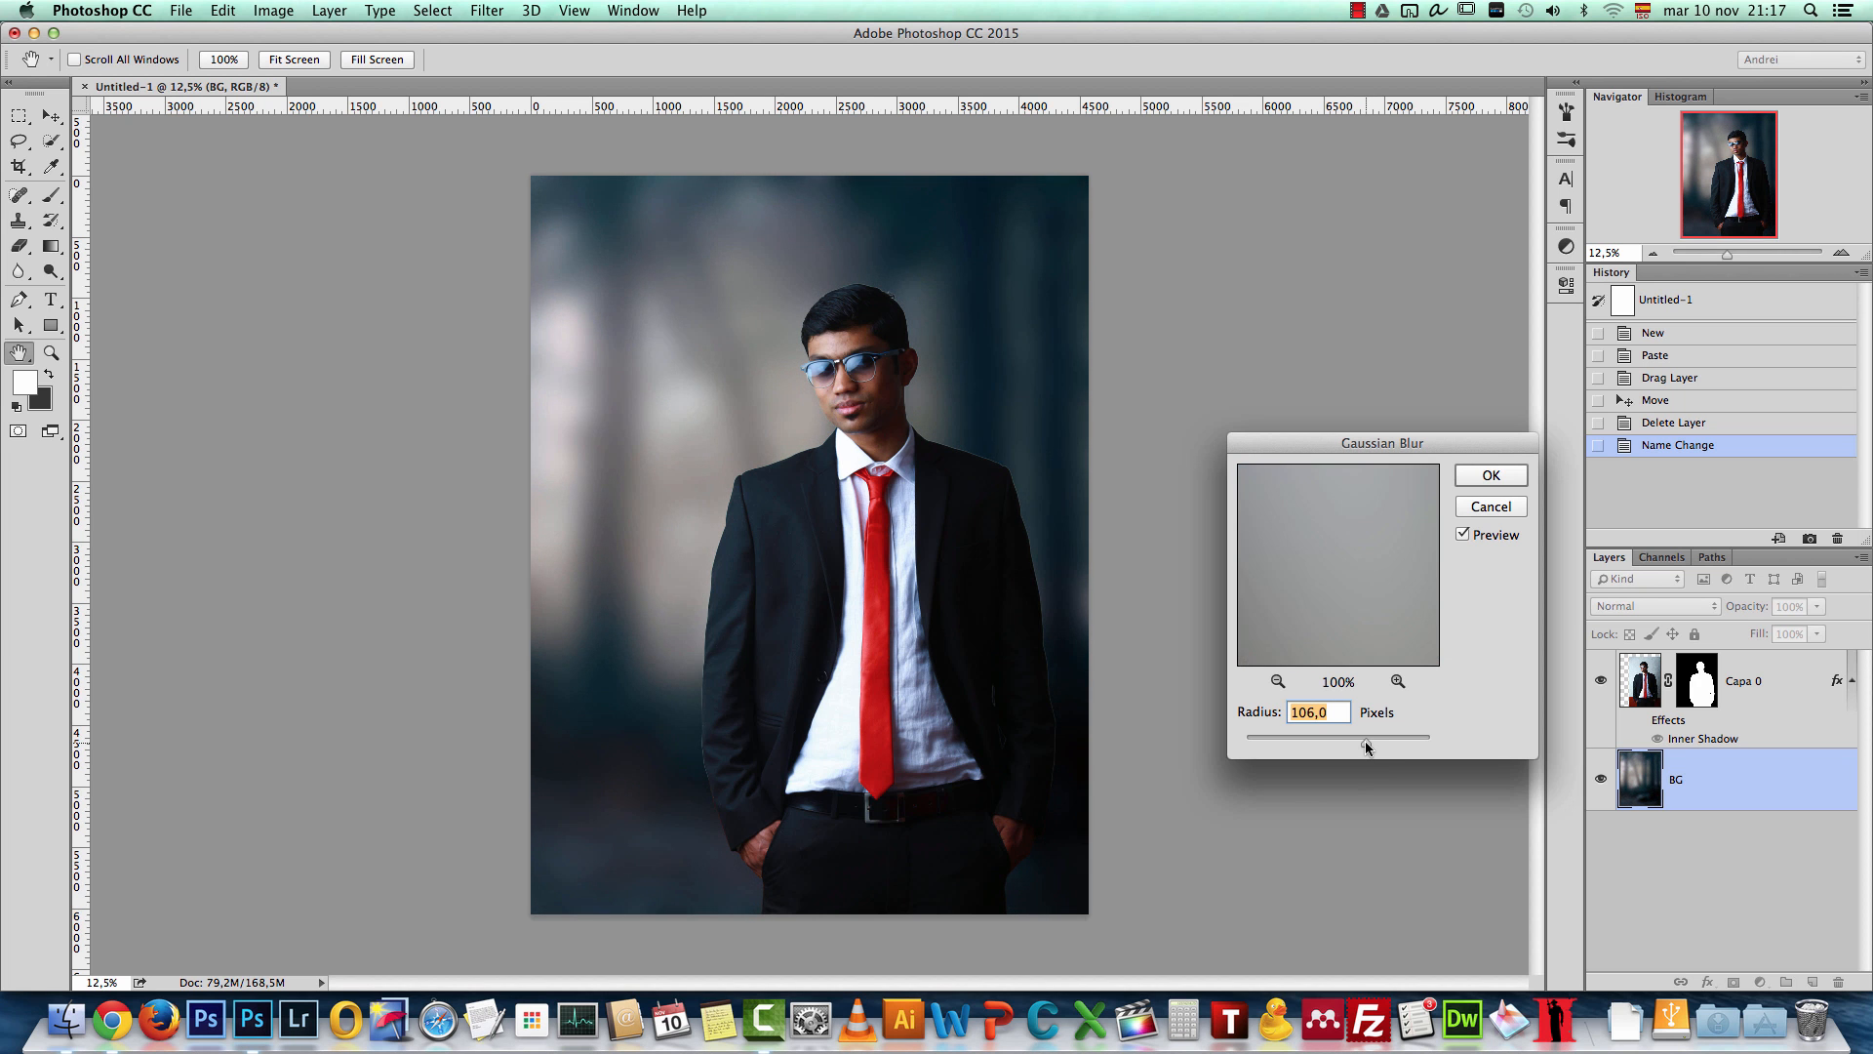
left_click(1489, 480)
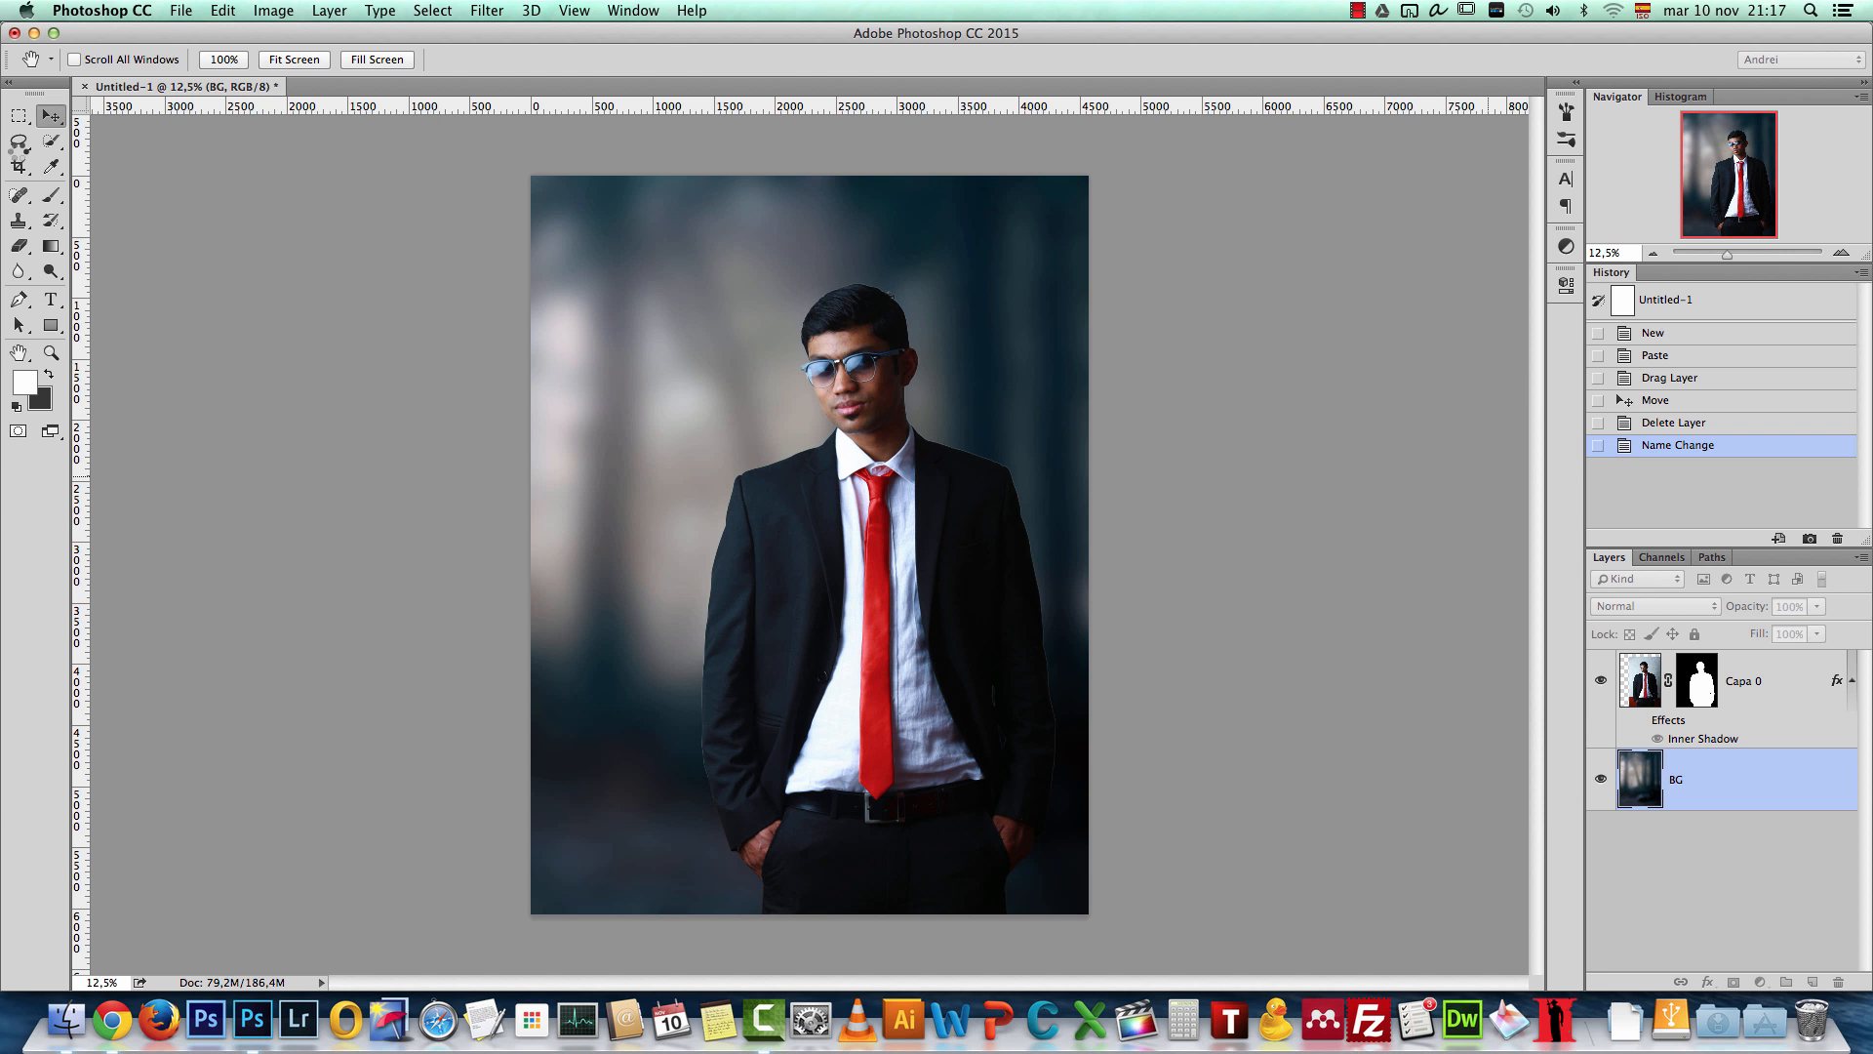
left_click(486, 9)
mouse_move(612, 261)
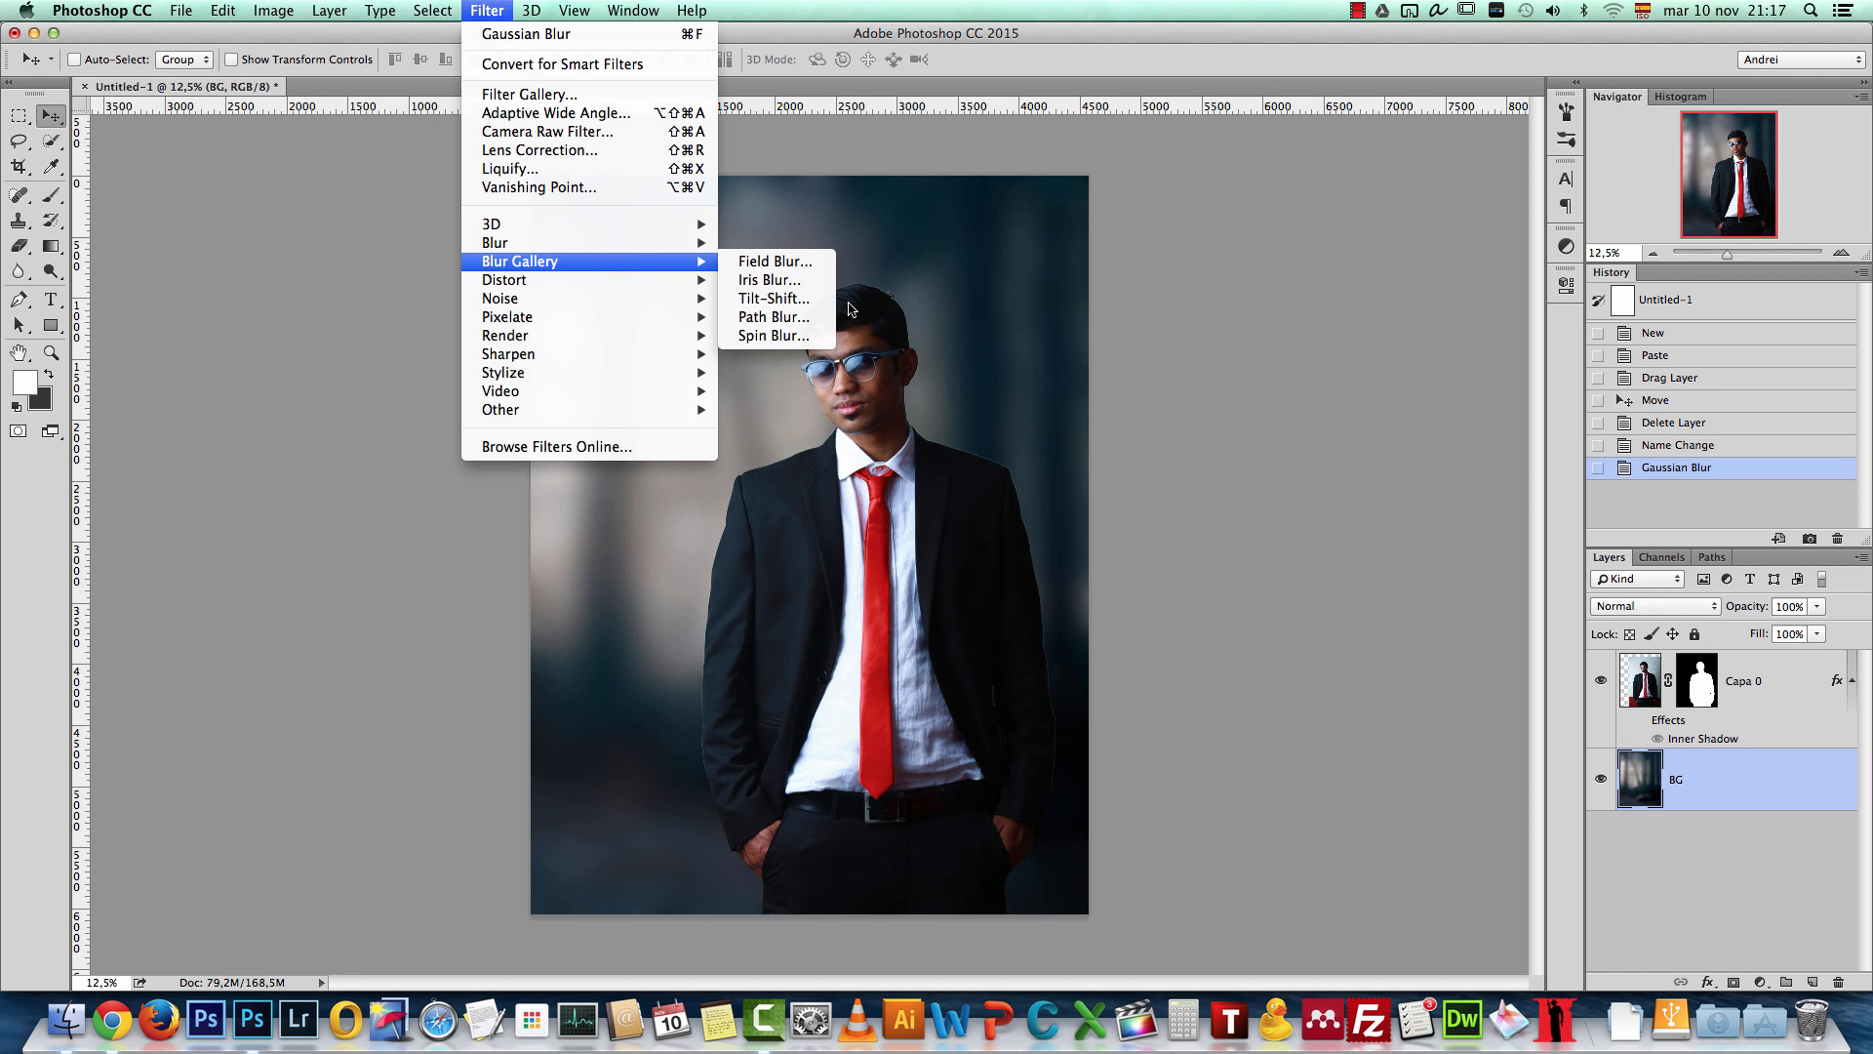
left_click(1722, 763)
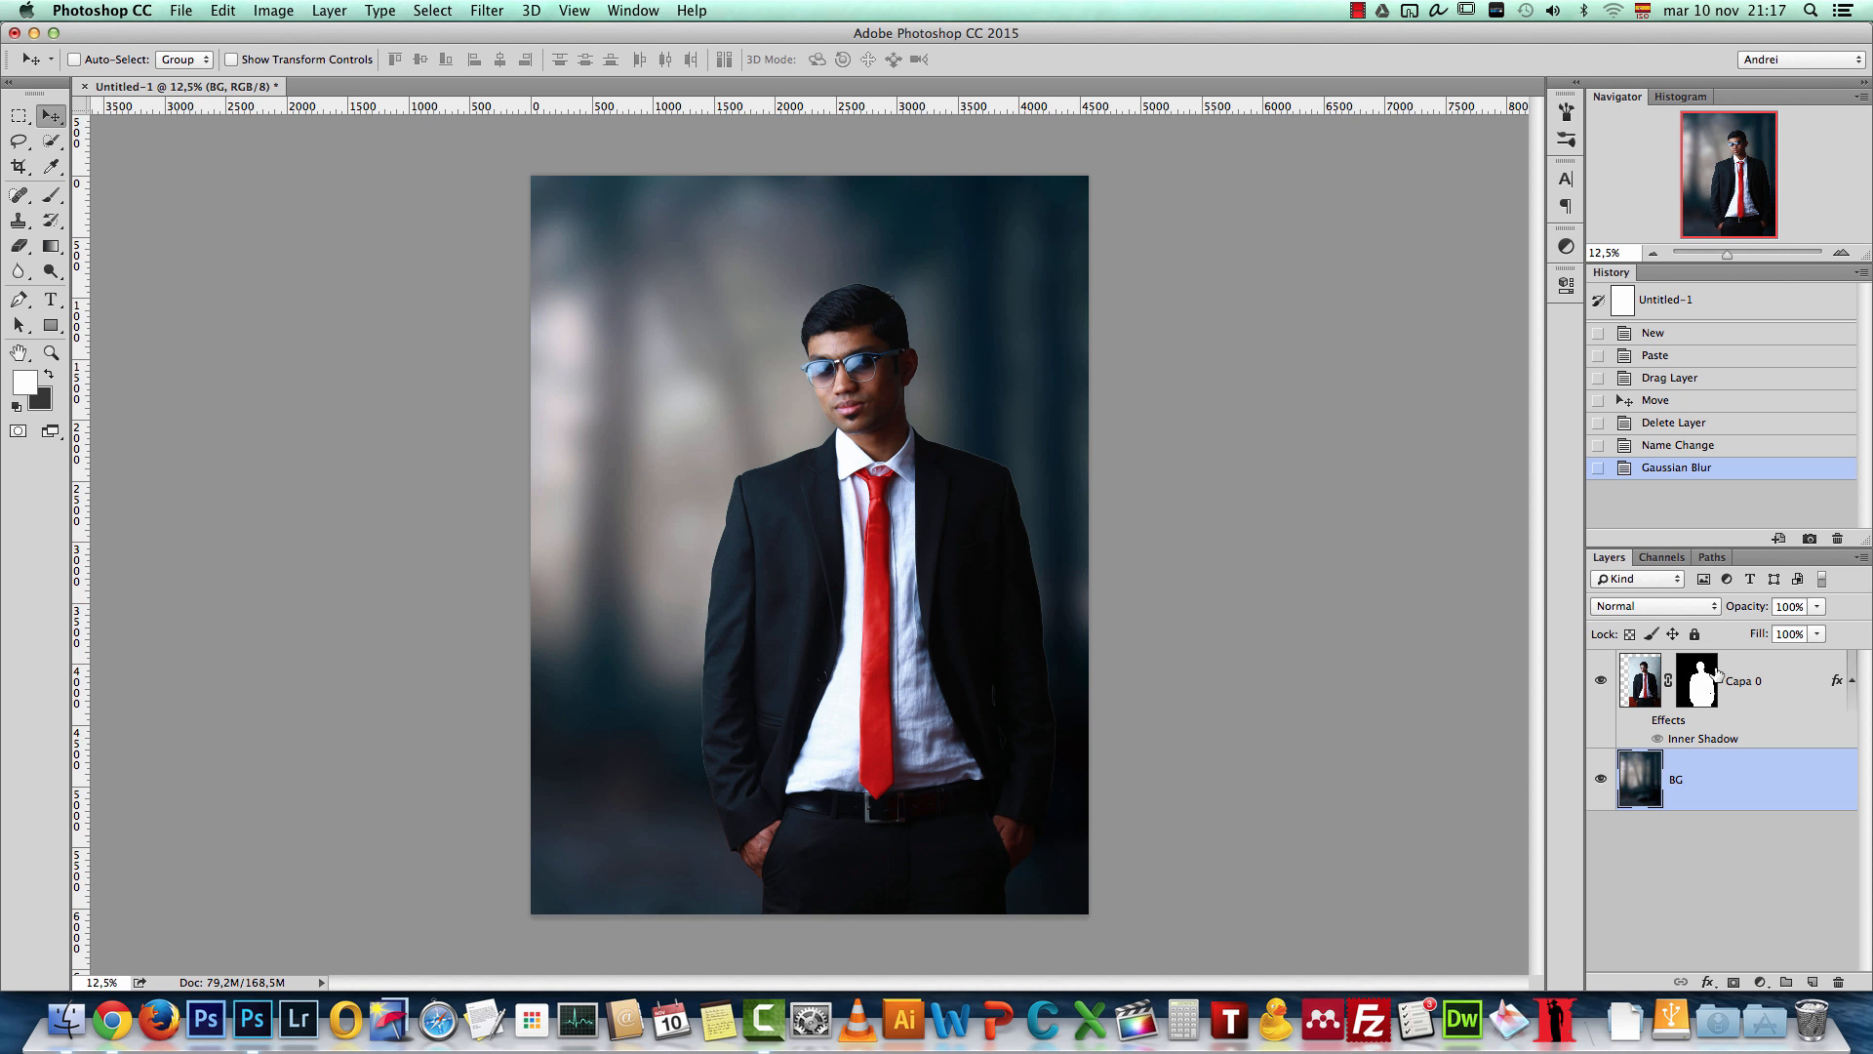
Step: Select the Capa 0 layer and enable its Inner Shadow effect to darken the light fringe along the jacket shoulder
left_click(1643, 687)
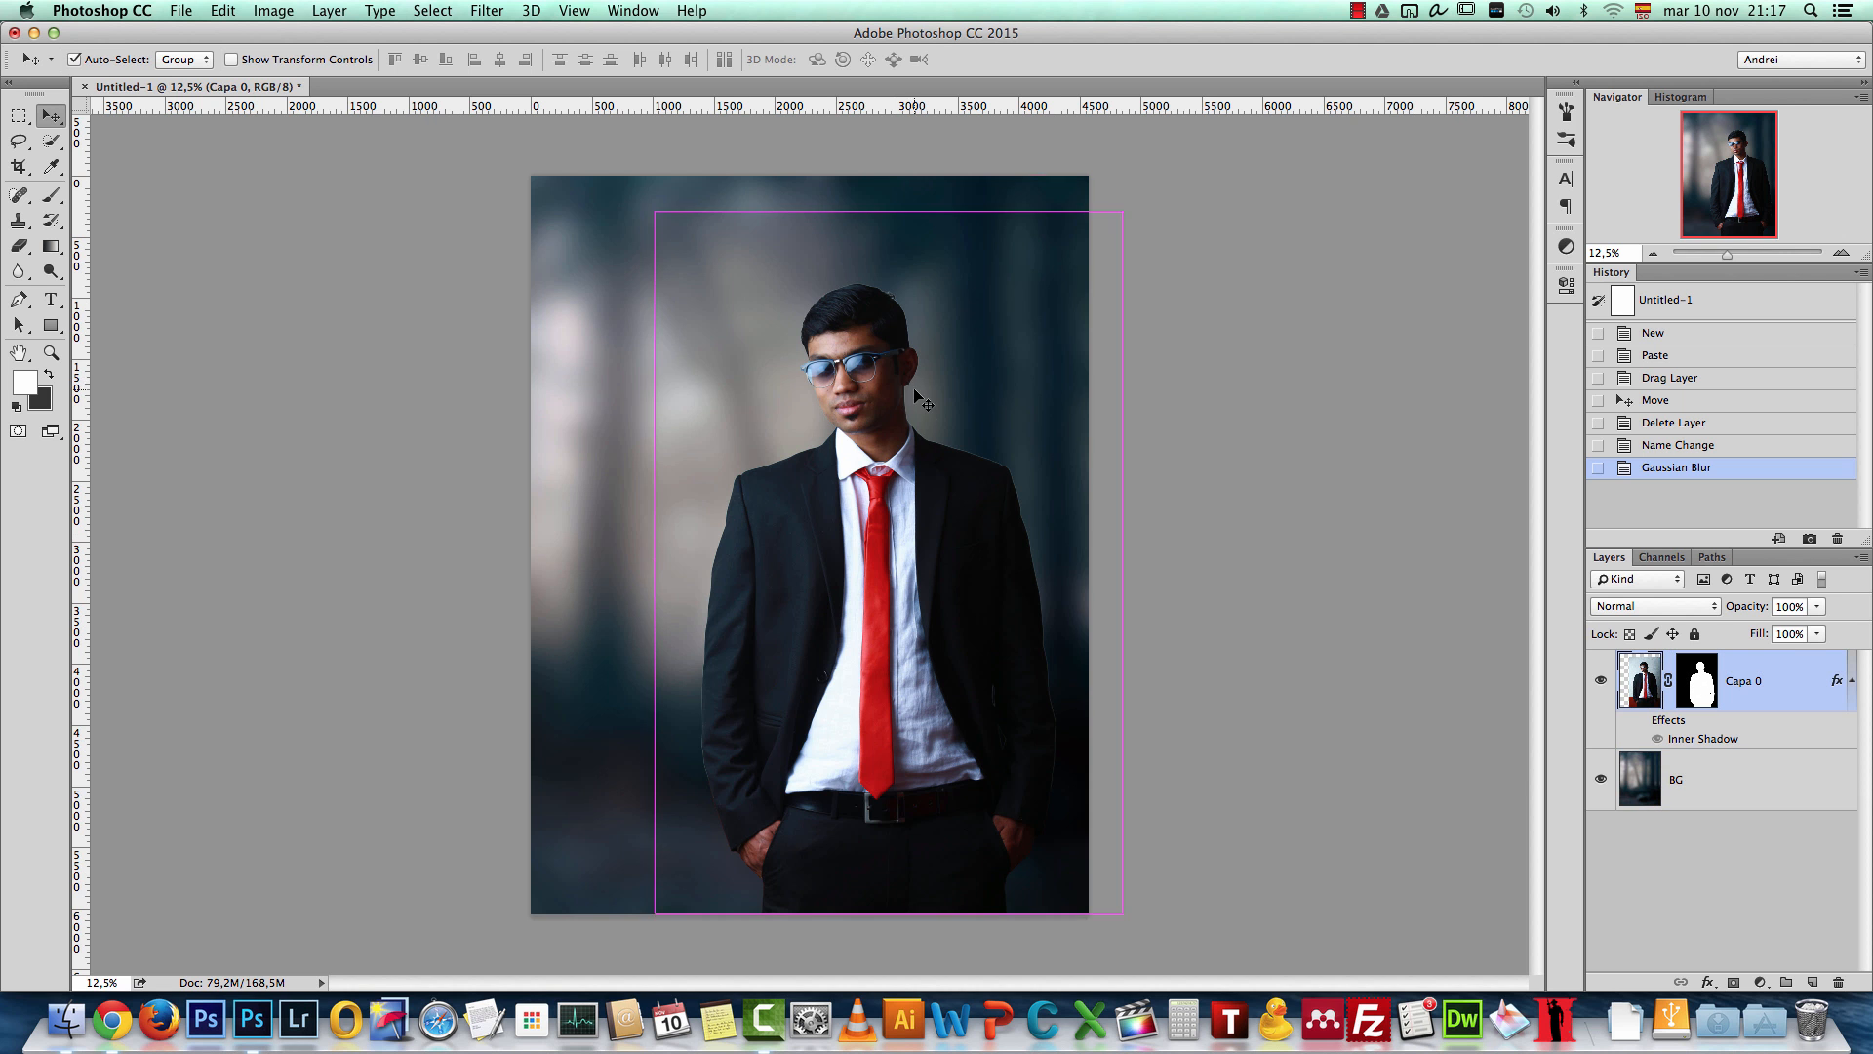
key("super+1")
left_click_drag(933, 435, 771, 620)
left_click_drag(1298, 405, 467, 599)
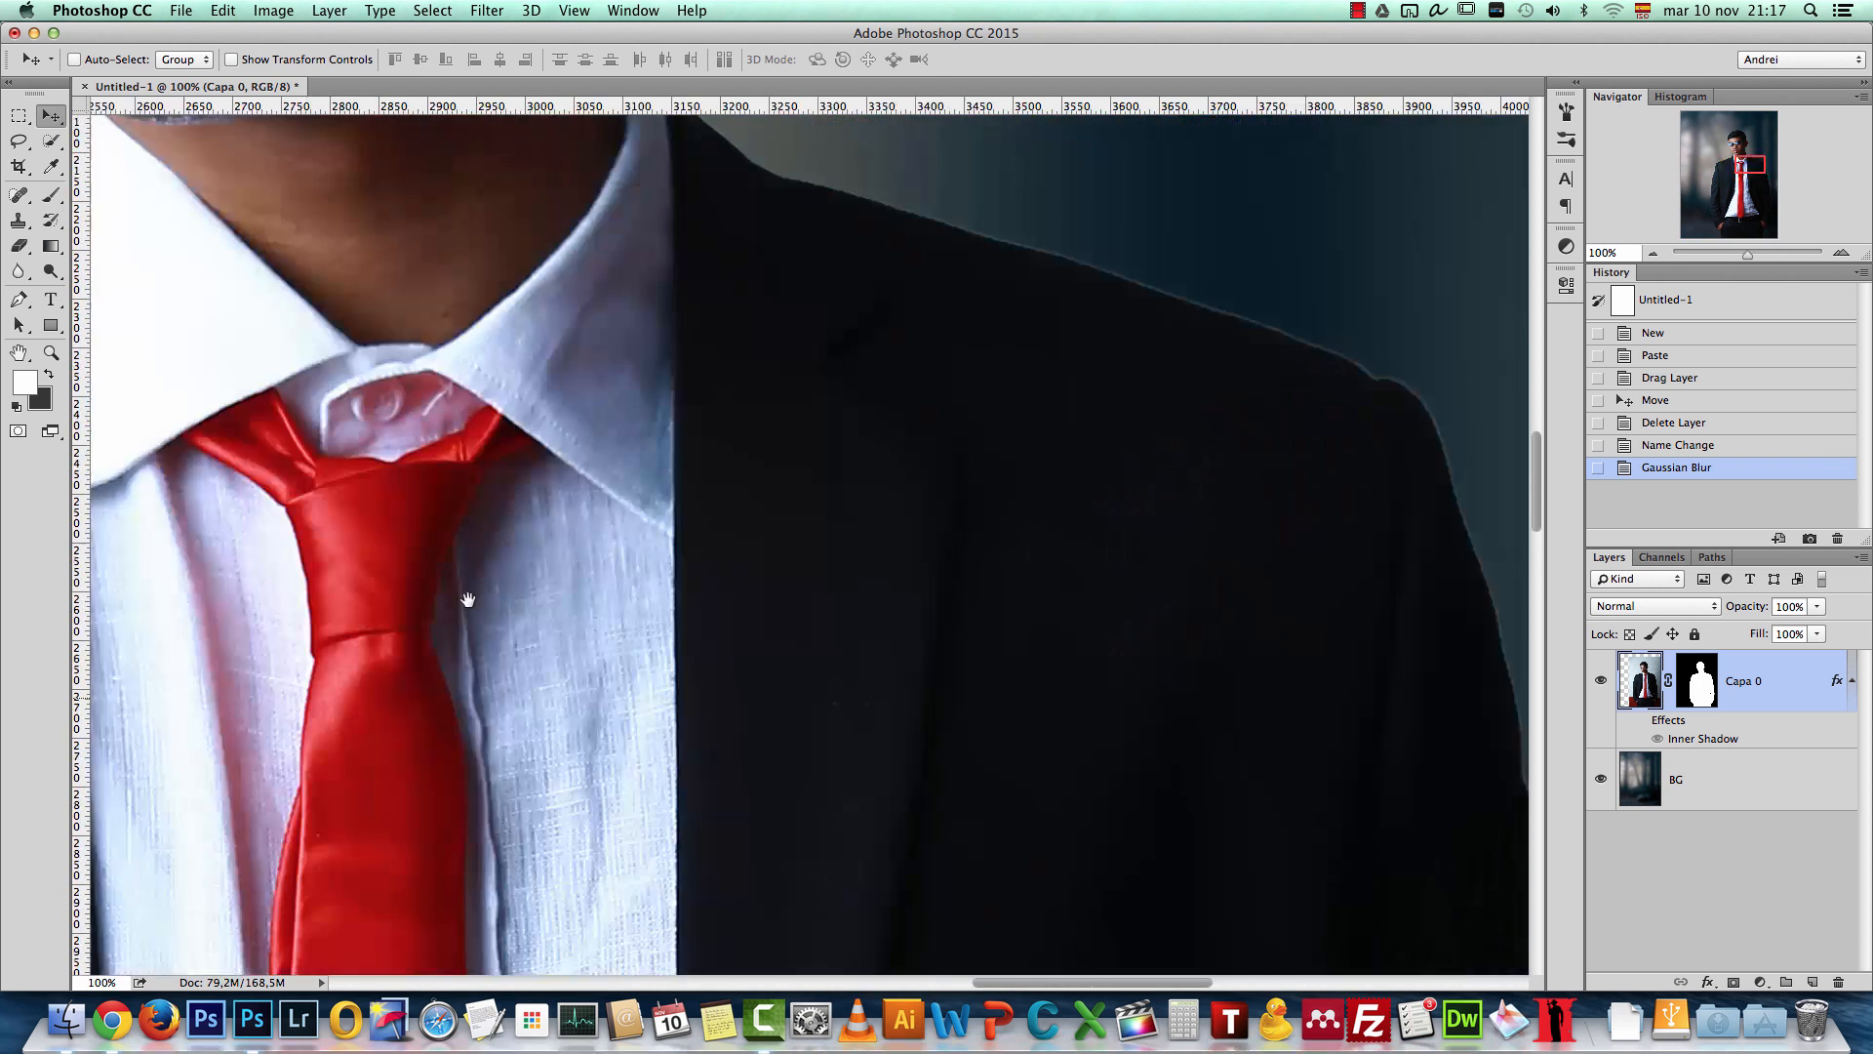
left_click_drag(833, 506, 810, 711)
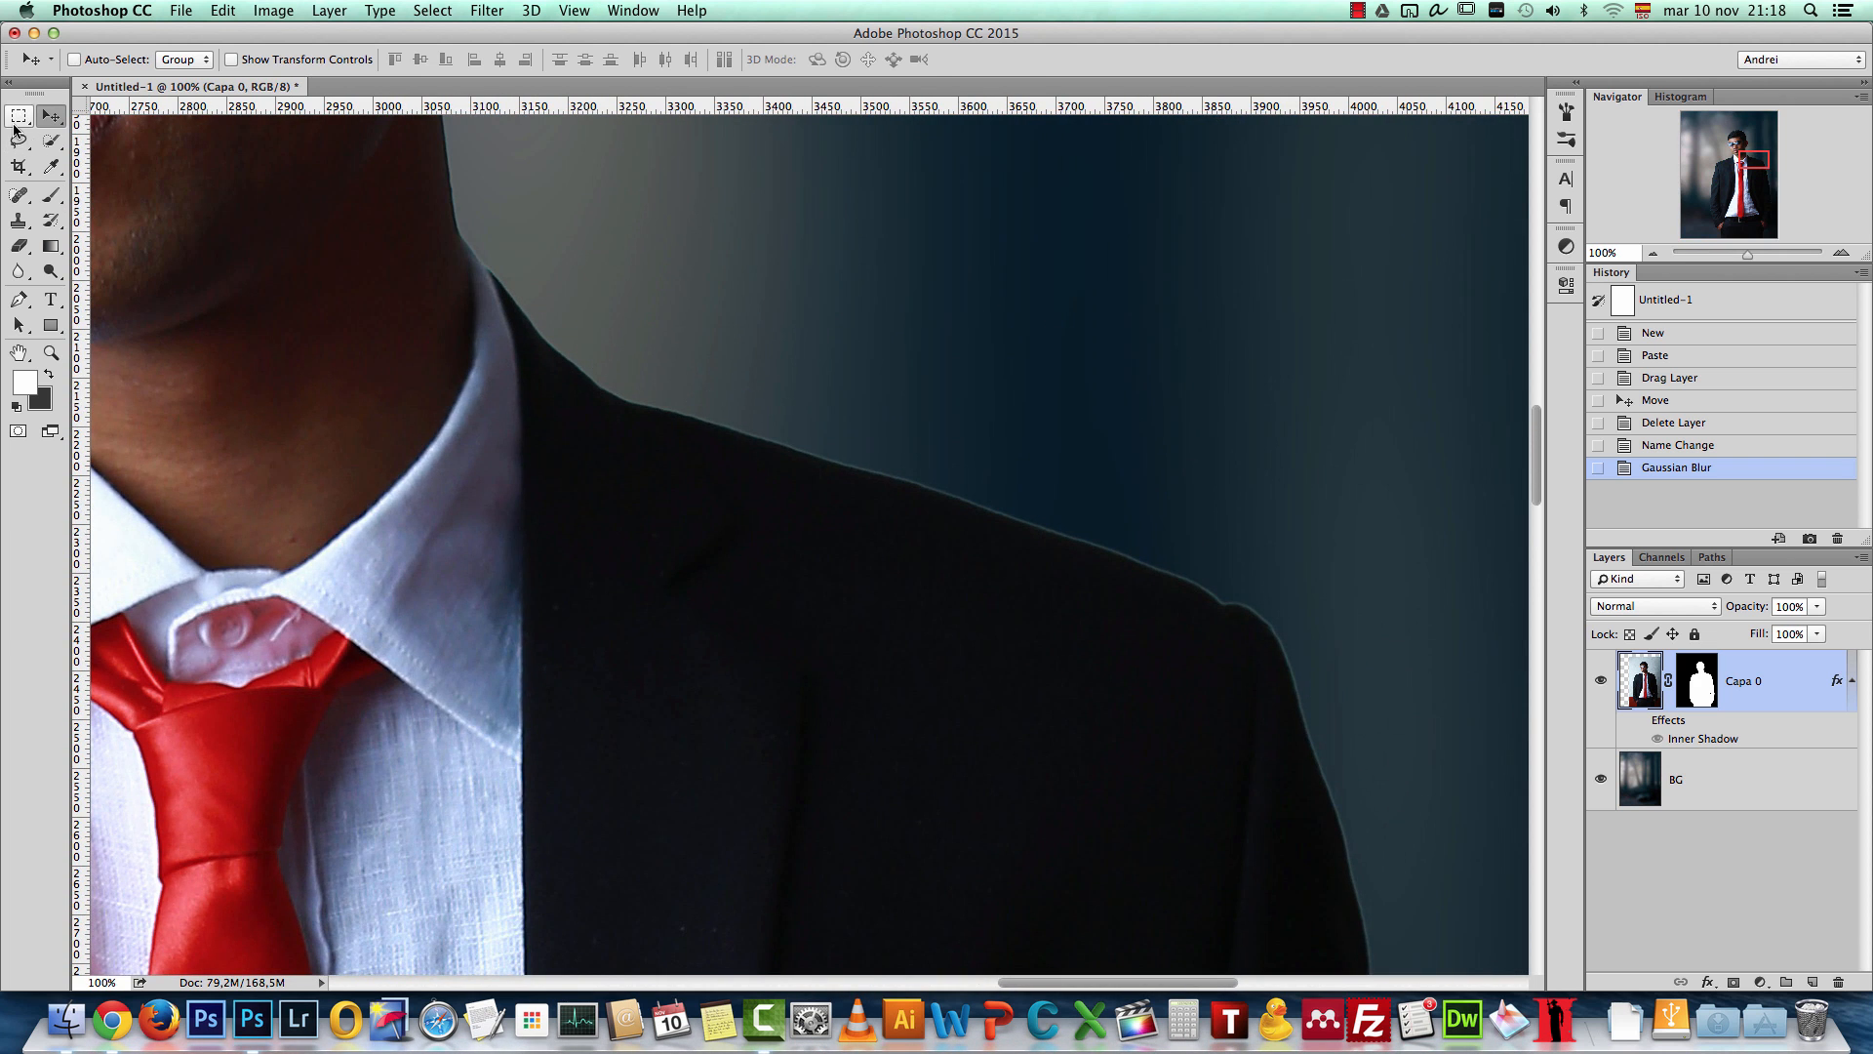
left_click_drag(863, 347, 1070, 686)
left_click_drag(927, 409, 791, 284)
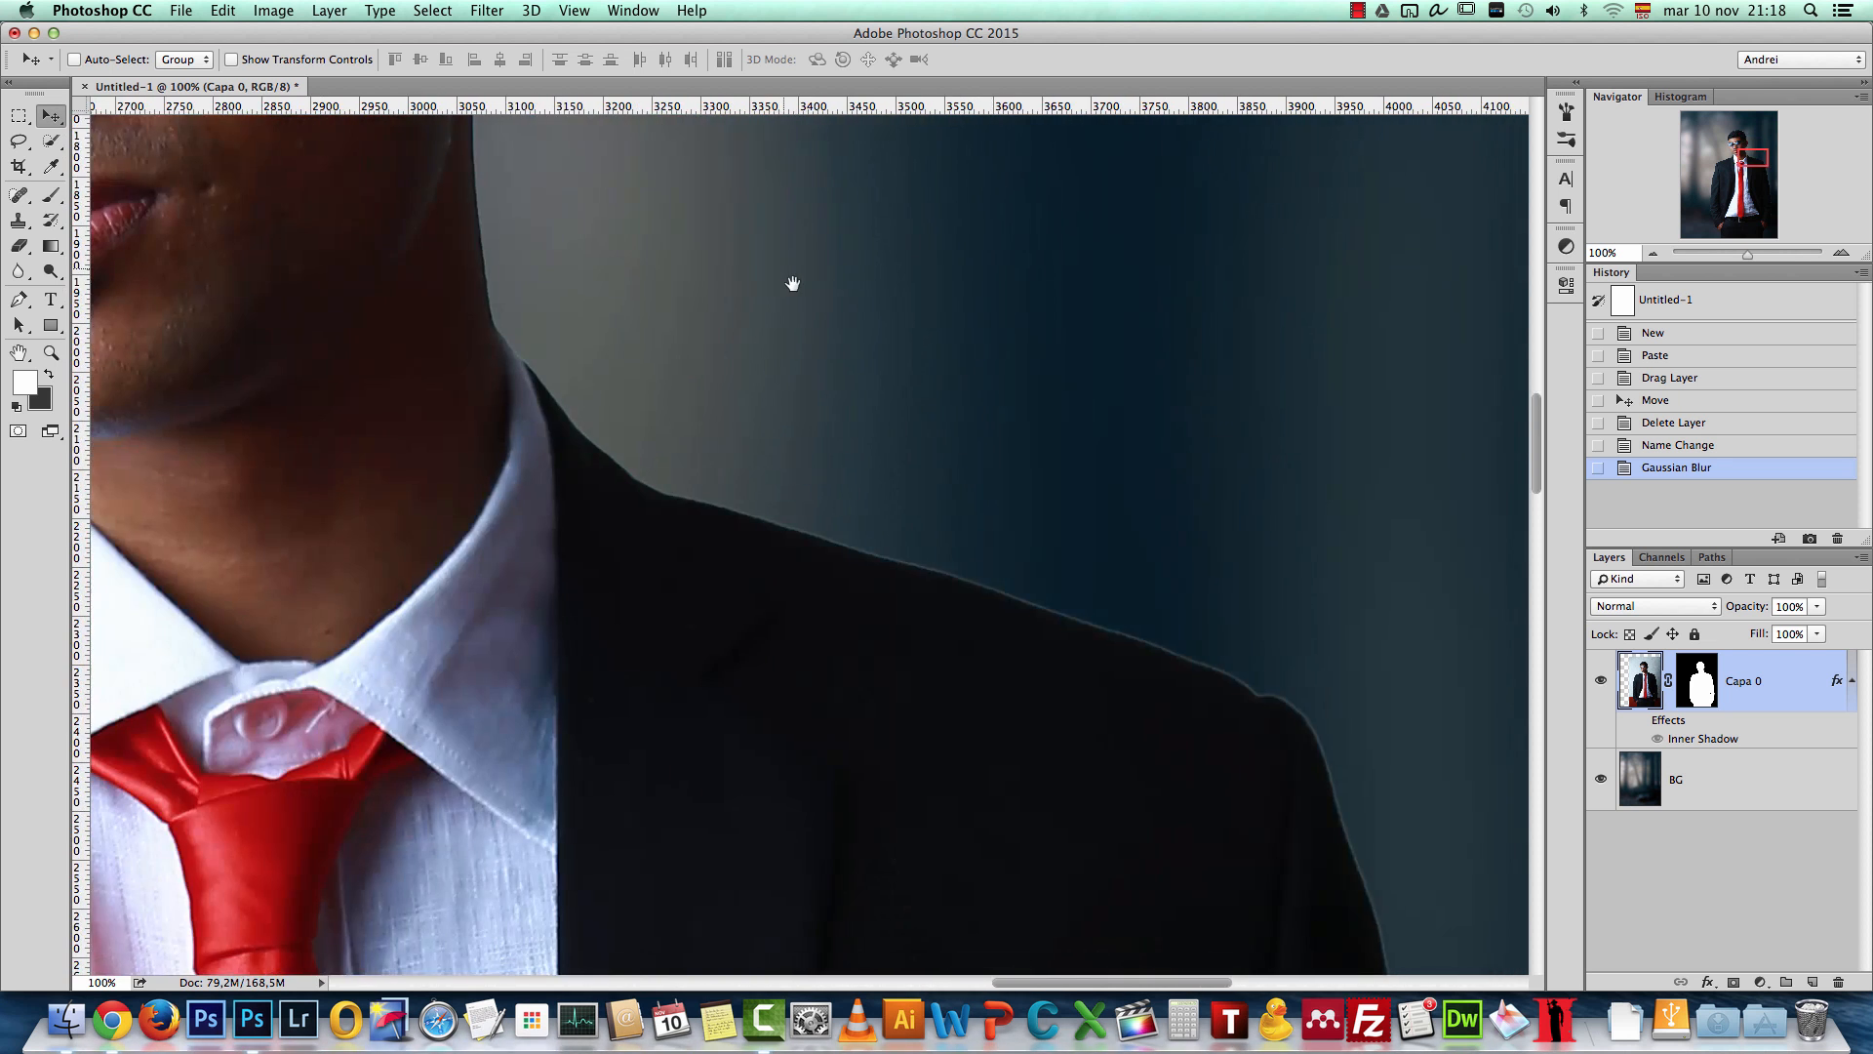
left_click_drag(1066, 720, 778, 444)
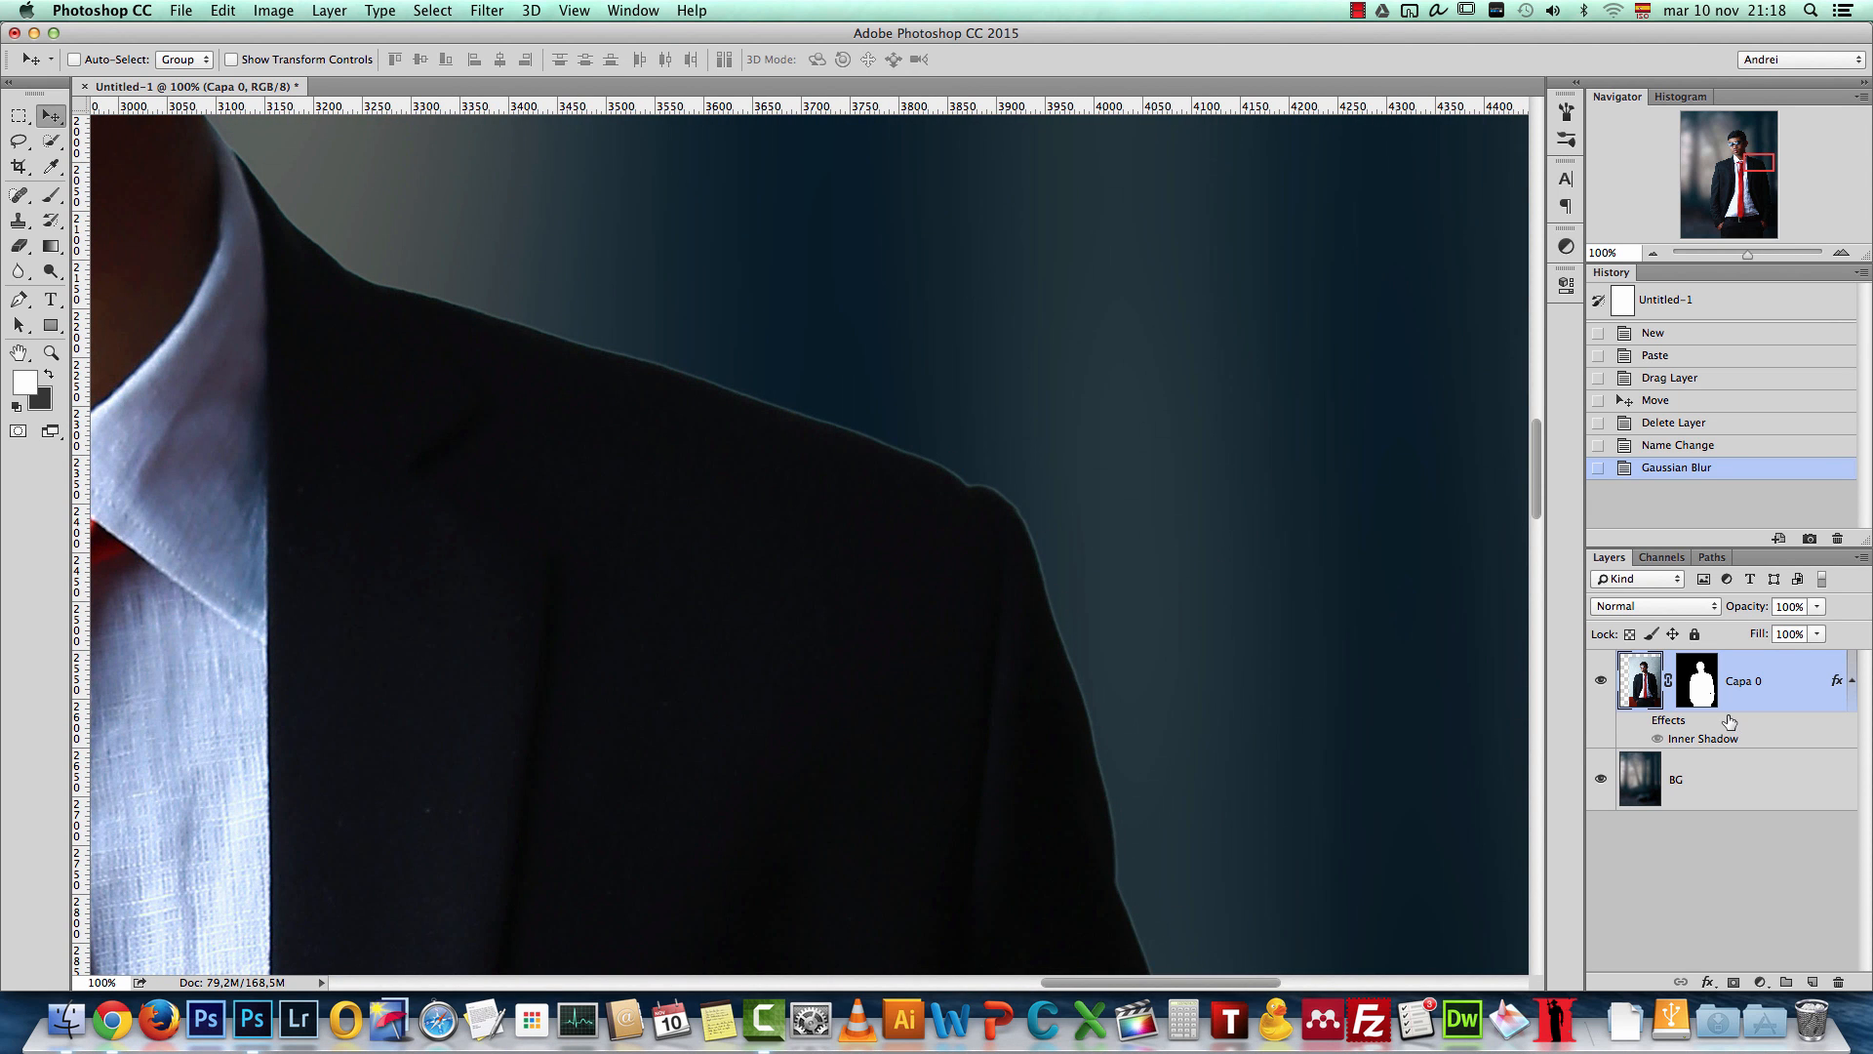
left_click(1657, 740)
left_click(1656, 740)
left_click(1656, 740)
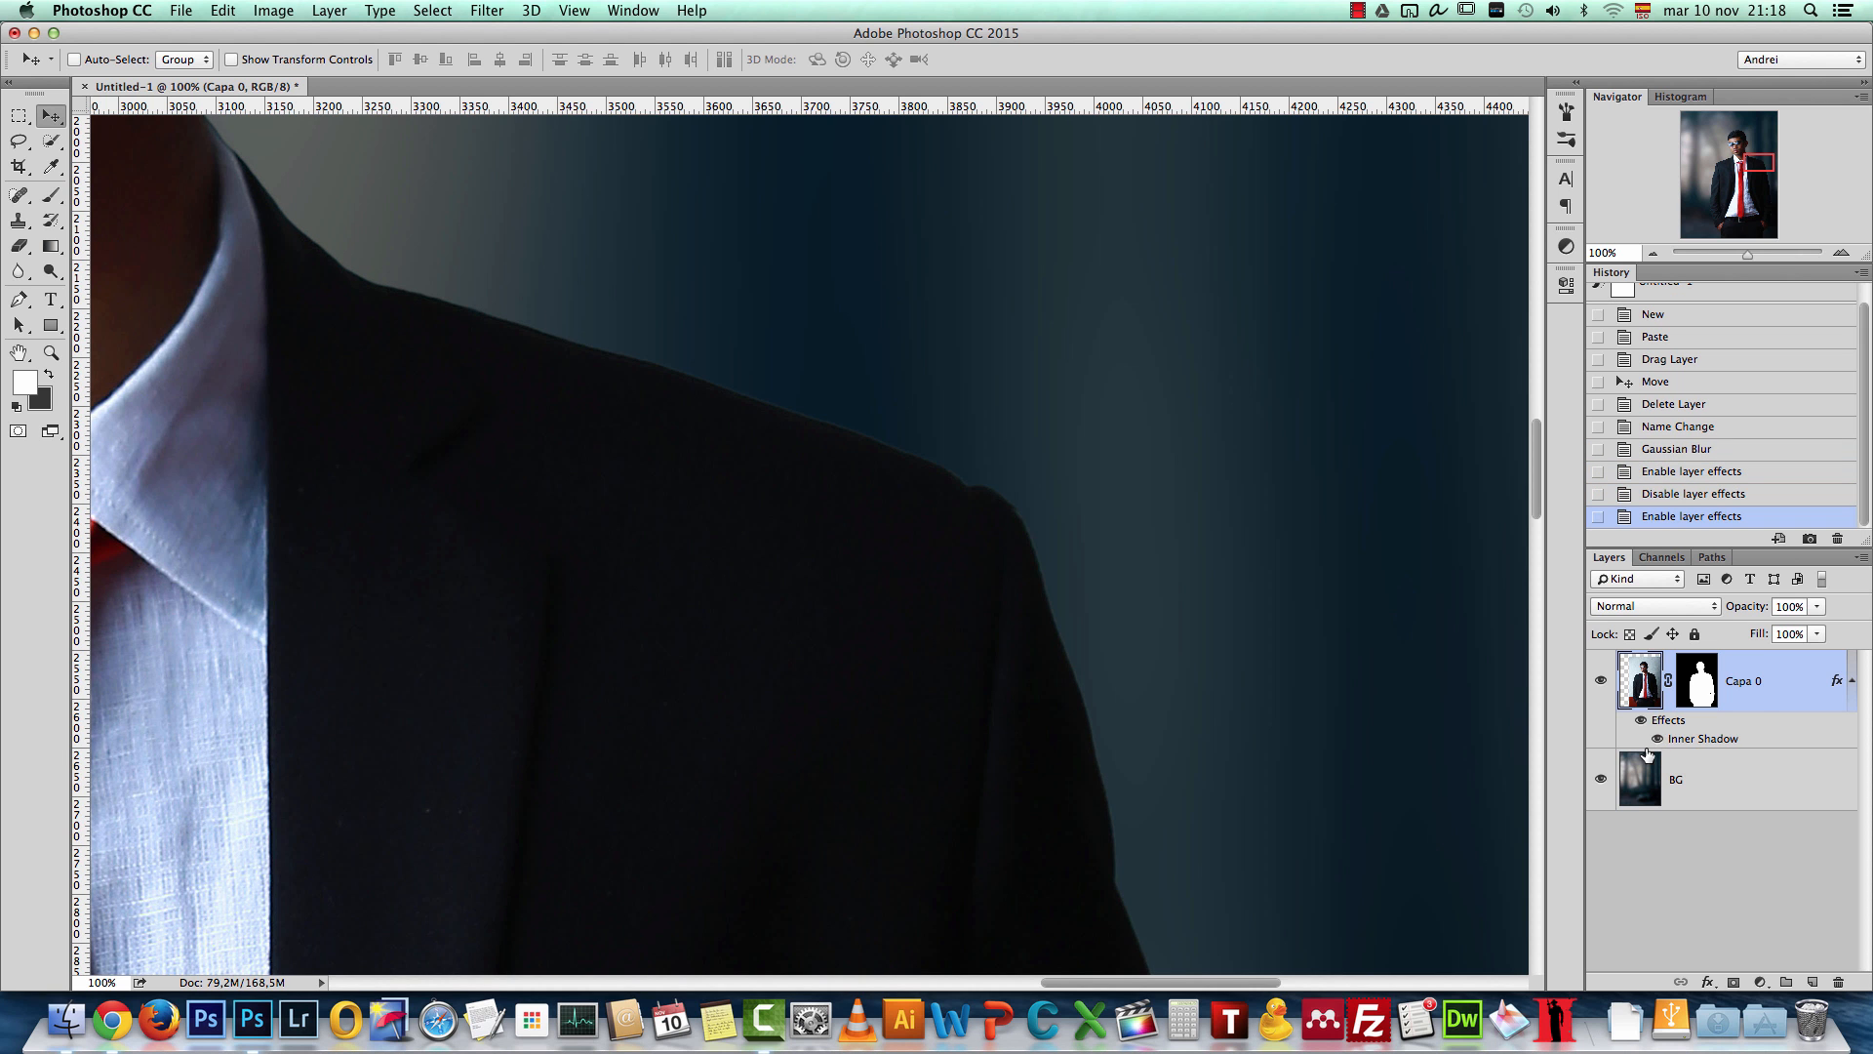
Step: Set the Inner Shadow of Capa 0 to 78% opacity and a 92° angle, and compare the edges without and with it
double_click(1706, 740)
key("Tab")
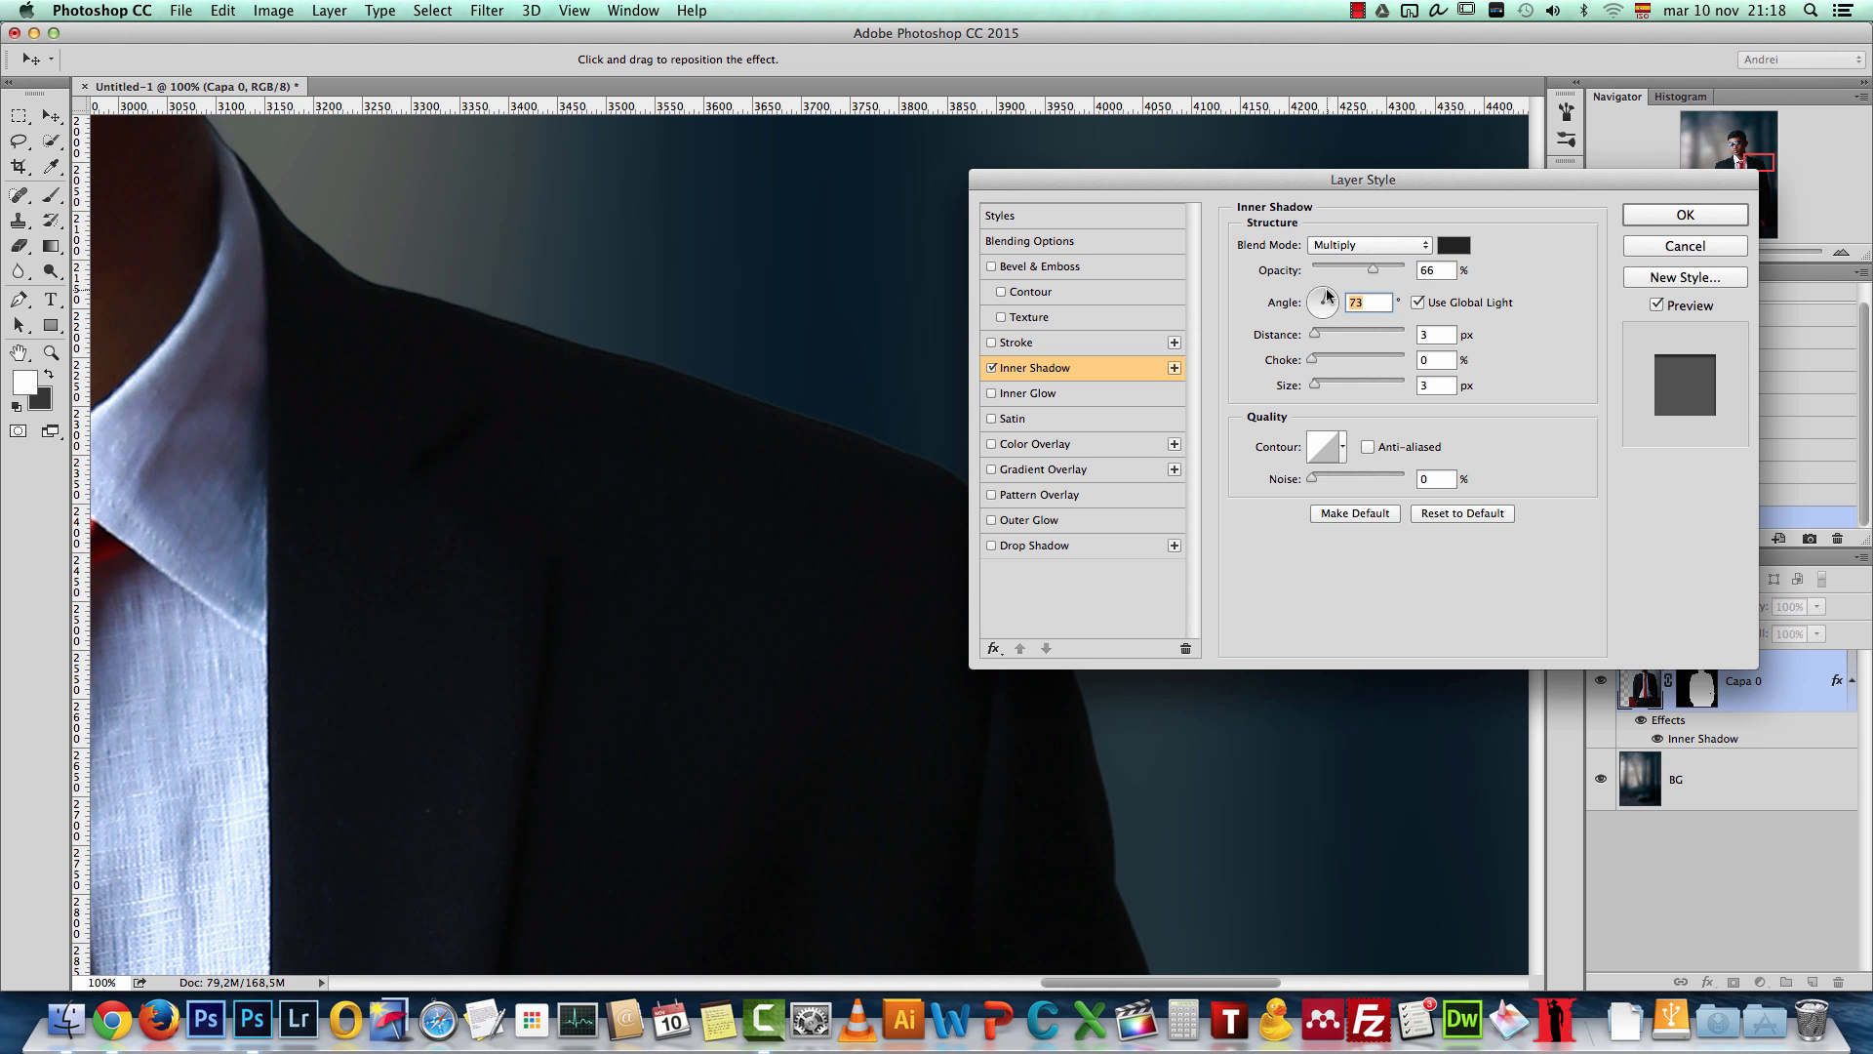
left_click_drag(1327, 295, 1386, 273)
left_click(1678, 216)
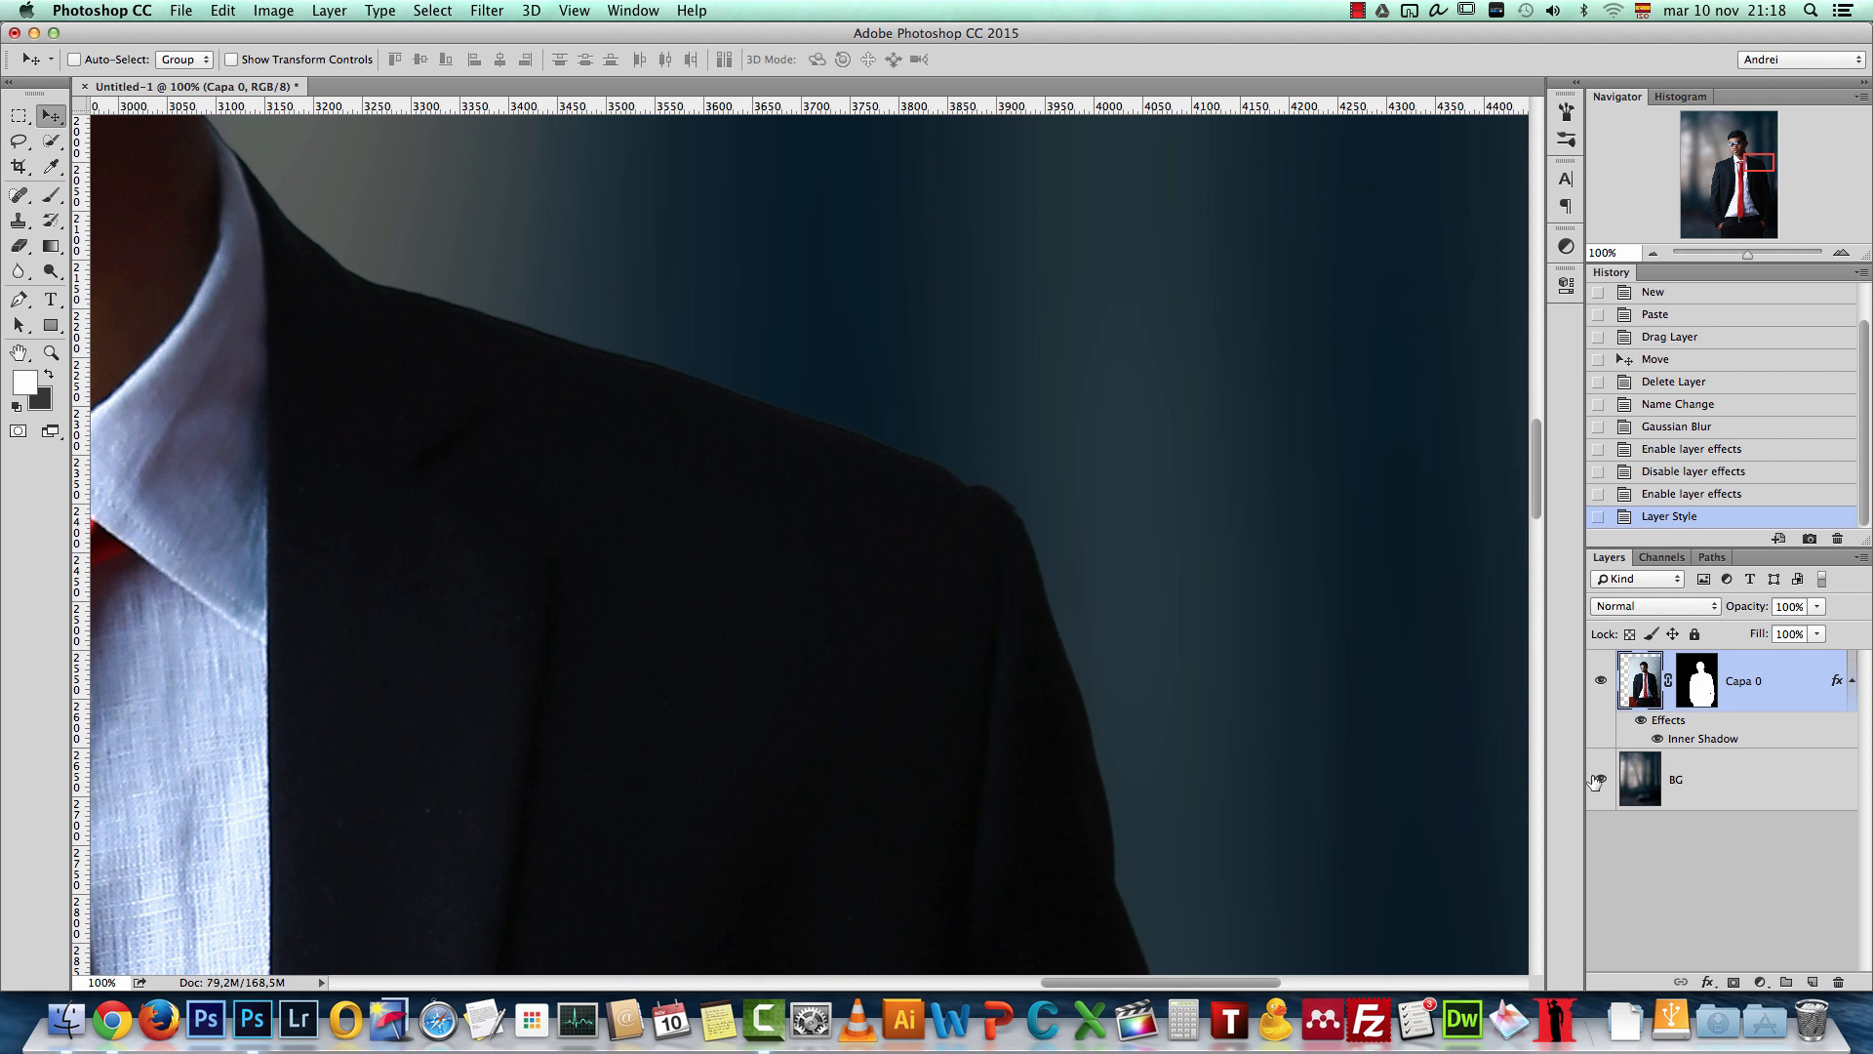
left_click(1600, 680)
left_click(1598, 678)
left_click(1641, 719)
left_click(1641, 719)
Step: Paint black on Capa 0's layer mask with a 35 px brush at 86% hardness to hide the light fringe on the hair's shaded side
left_click(1736, 140)
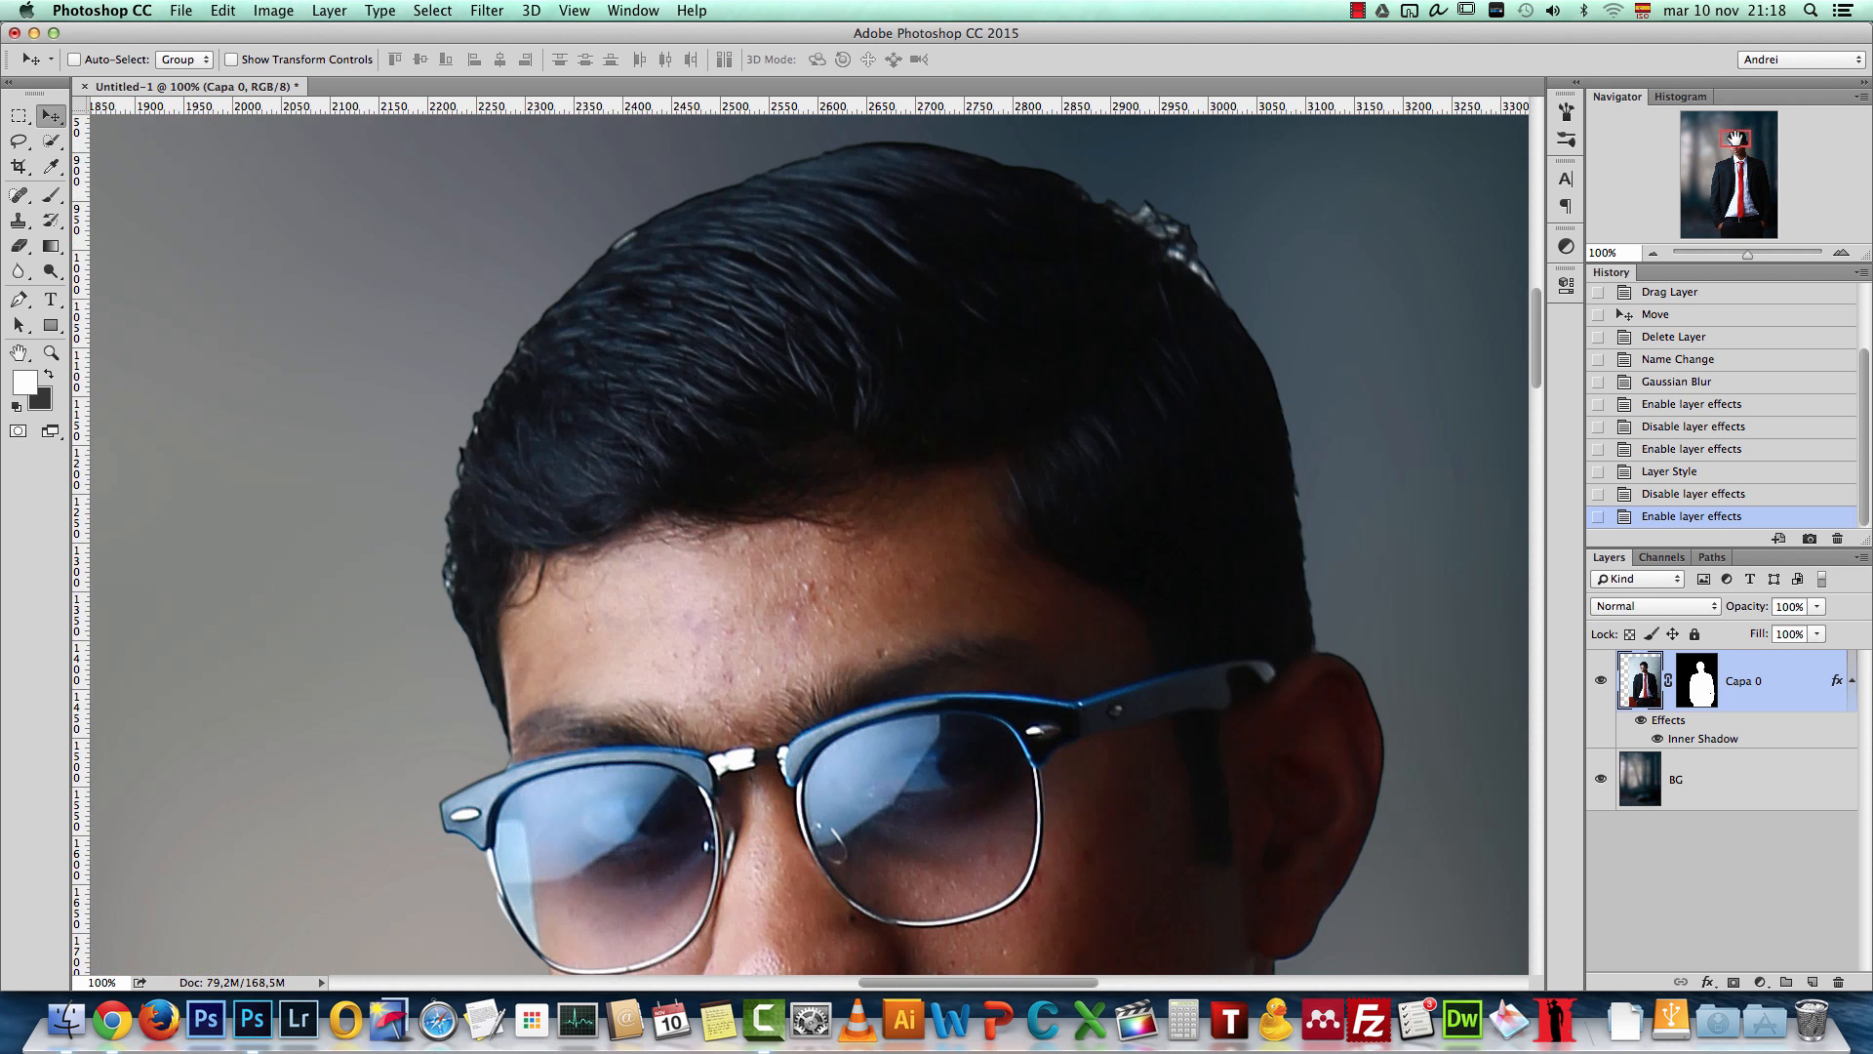
left_click(1696, 696)
scroll(712, 422, "up", 5)
scroll(711, 422, "right", 5)
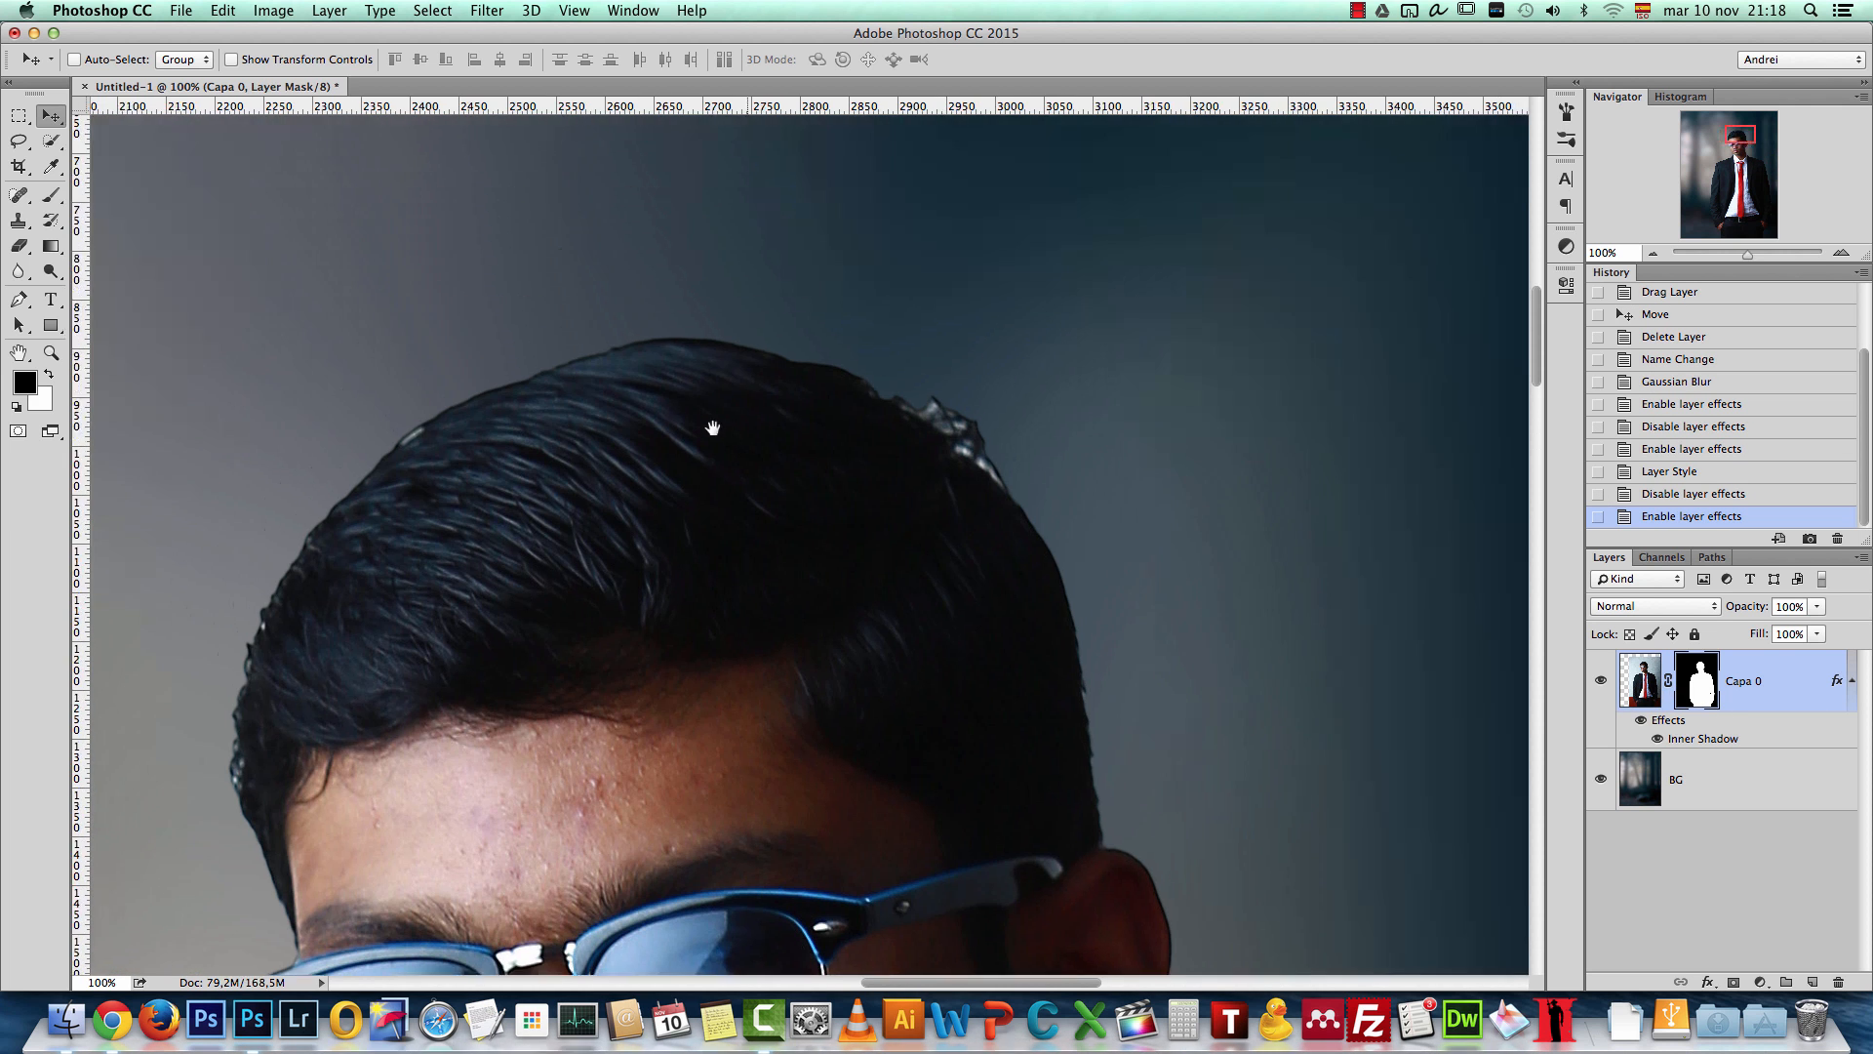
key("b")
key("bracketright")
key("bracketright")
key("bracketright")
right_click(987, 456)
mouse_move(1165, 556)
left_mouse_down()
mouse_move(1233, 562)
mouse_move(1215, 565)
left_mouse_up()
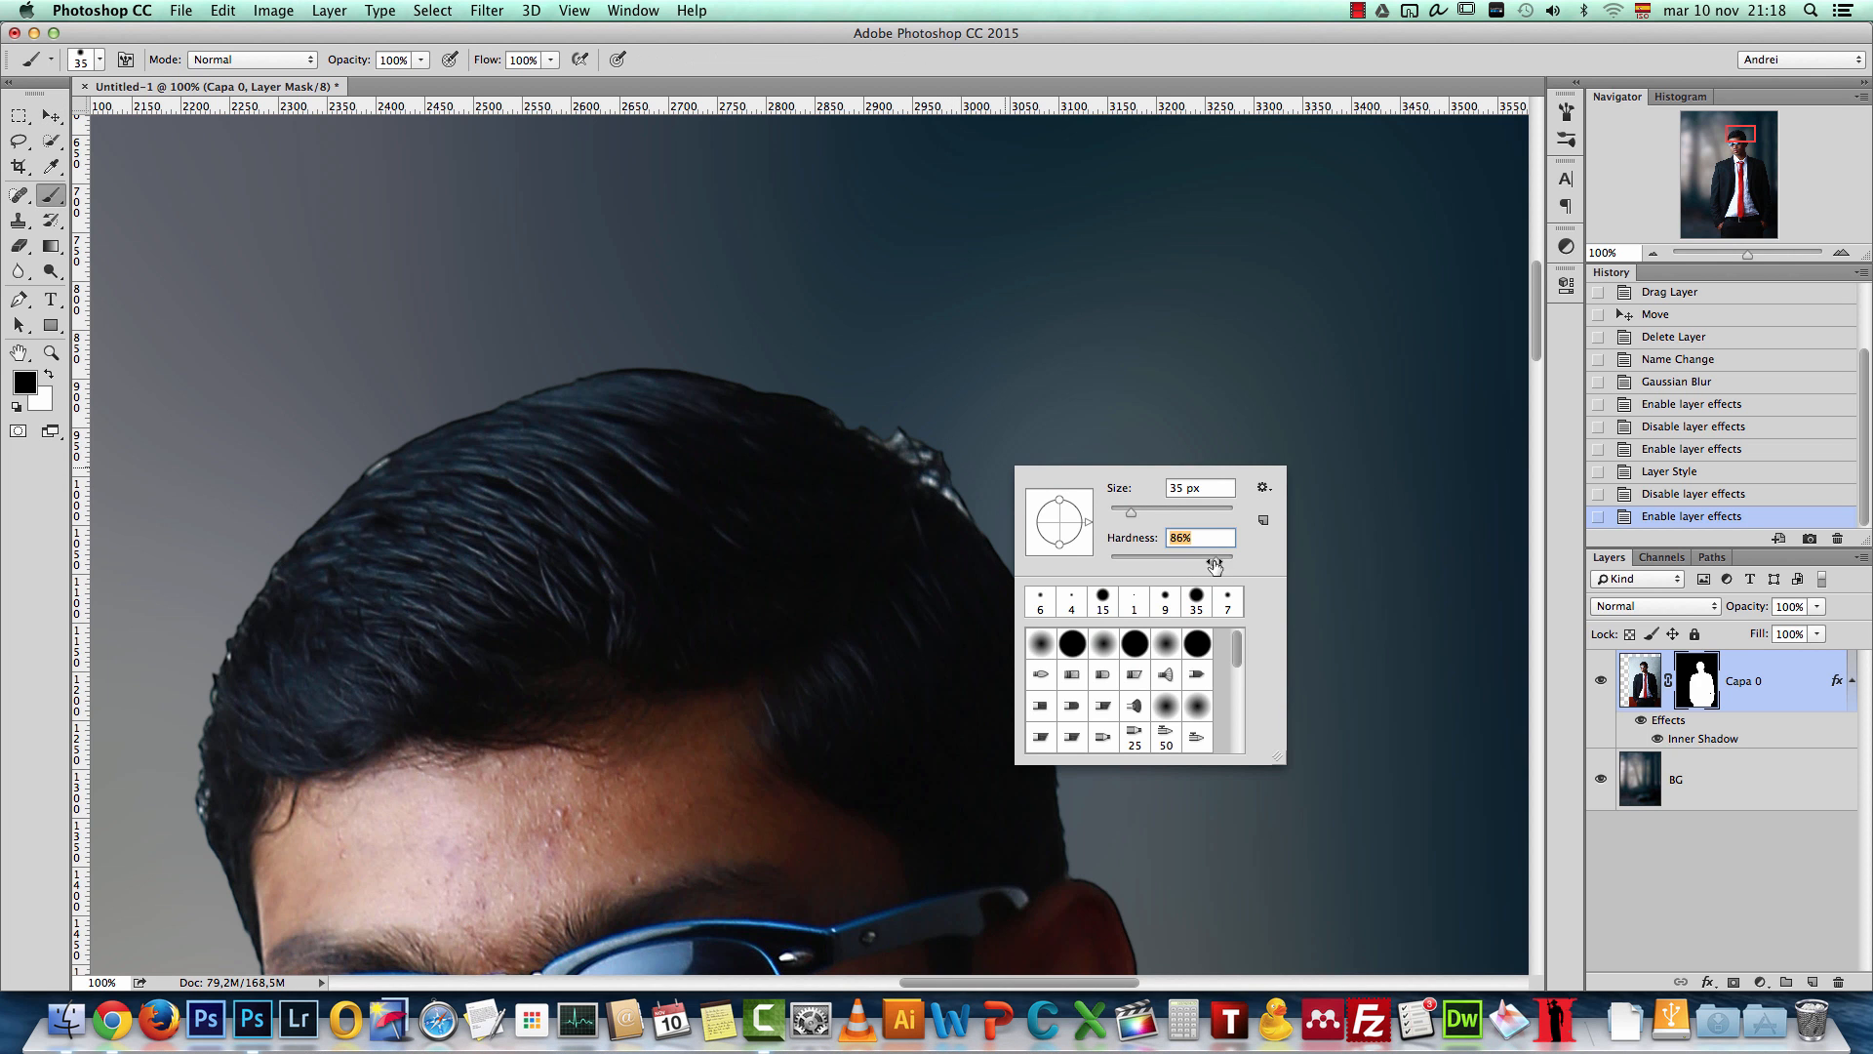
mouse_move(791, 411)
left_mouse_down()
mouse_move(961, 554)
mouse_move(715, 377)
left_mouse_up()
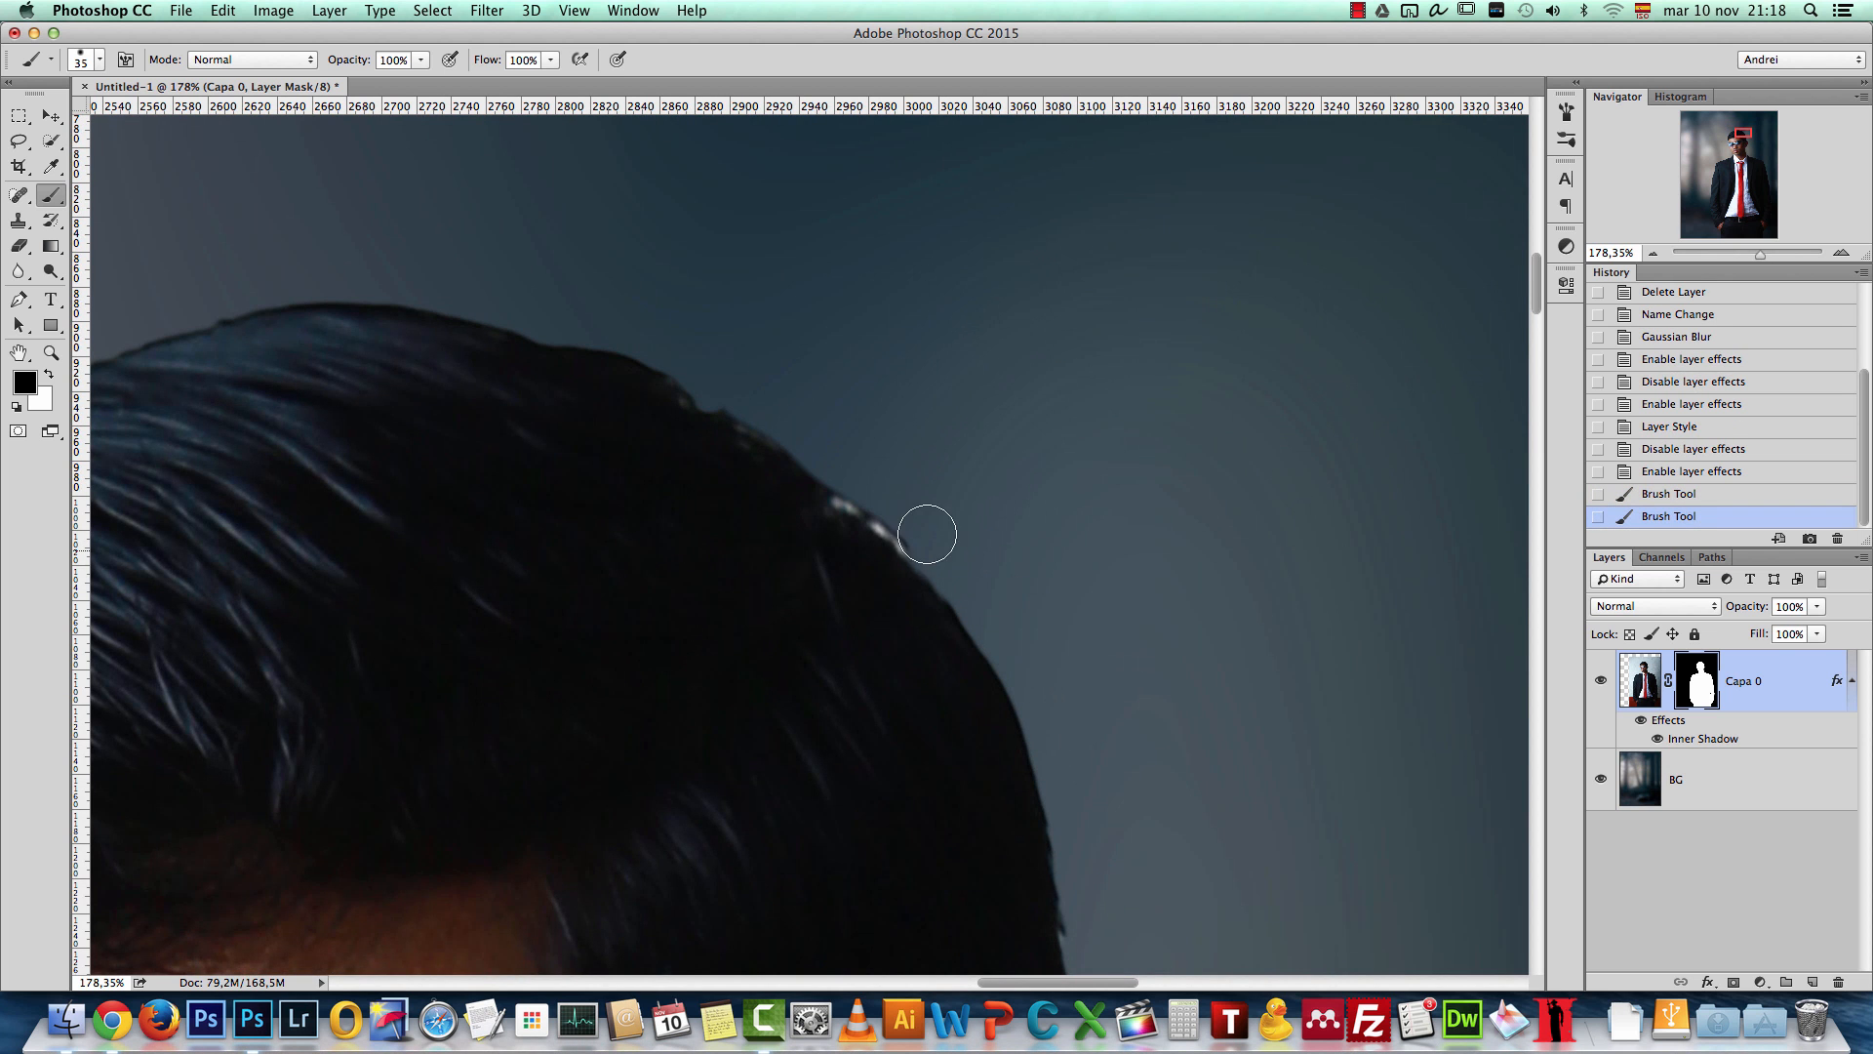
left_click_drag(896, 505, 749, 381)
scroll(771, 386, "down", 6)
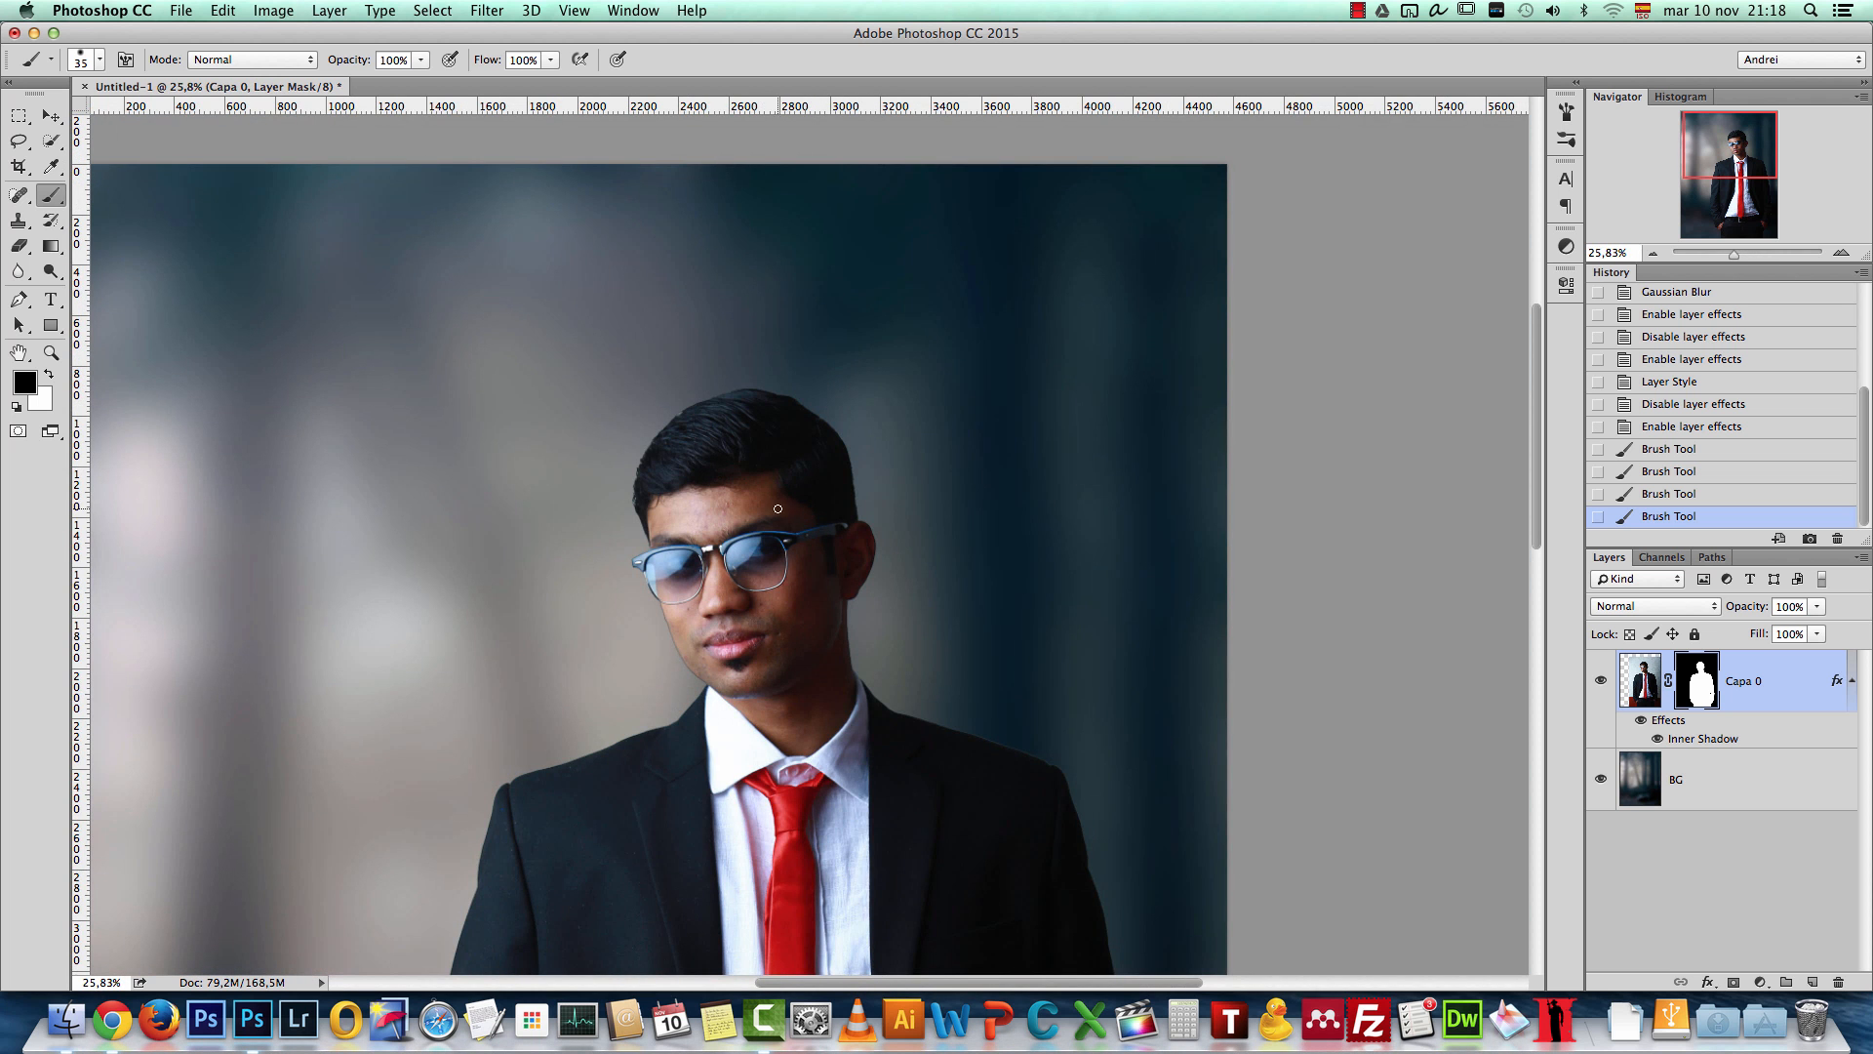
Step: Mask out the remaining stray fringe along the upper edge of the hair on the lit side of the head
scroll(727, 454, "up", 5)
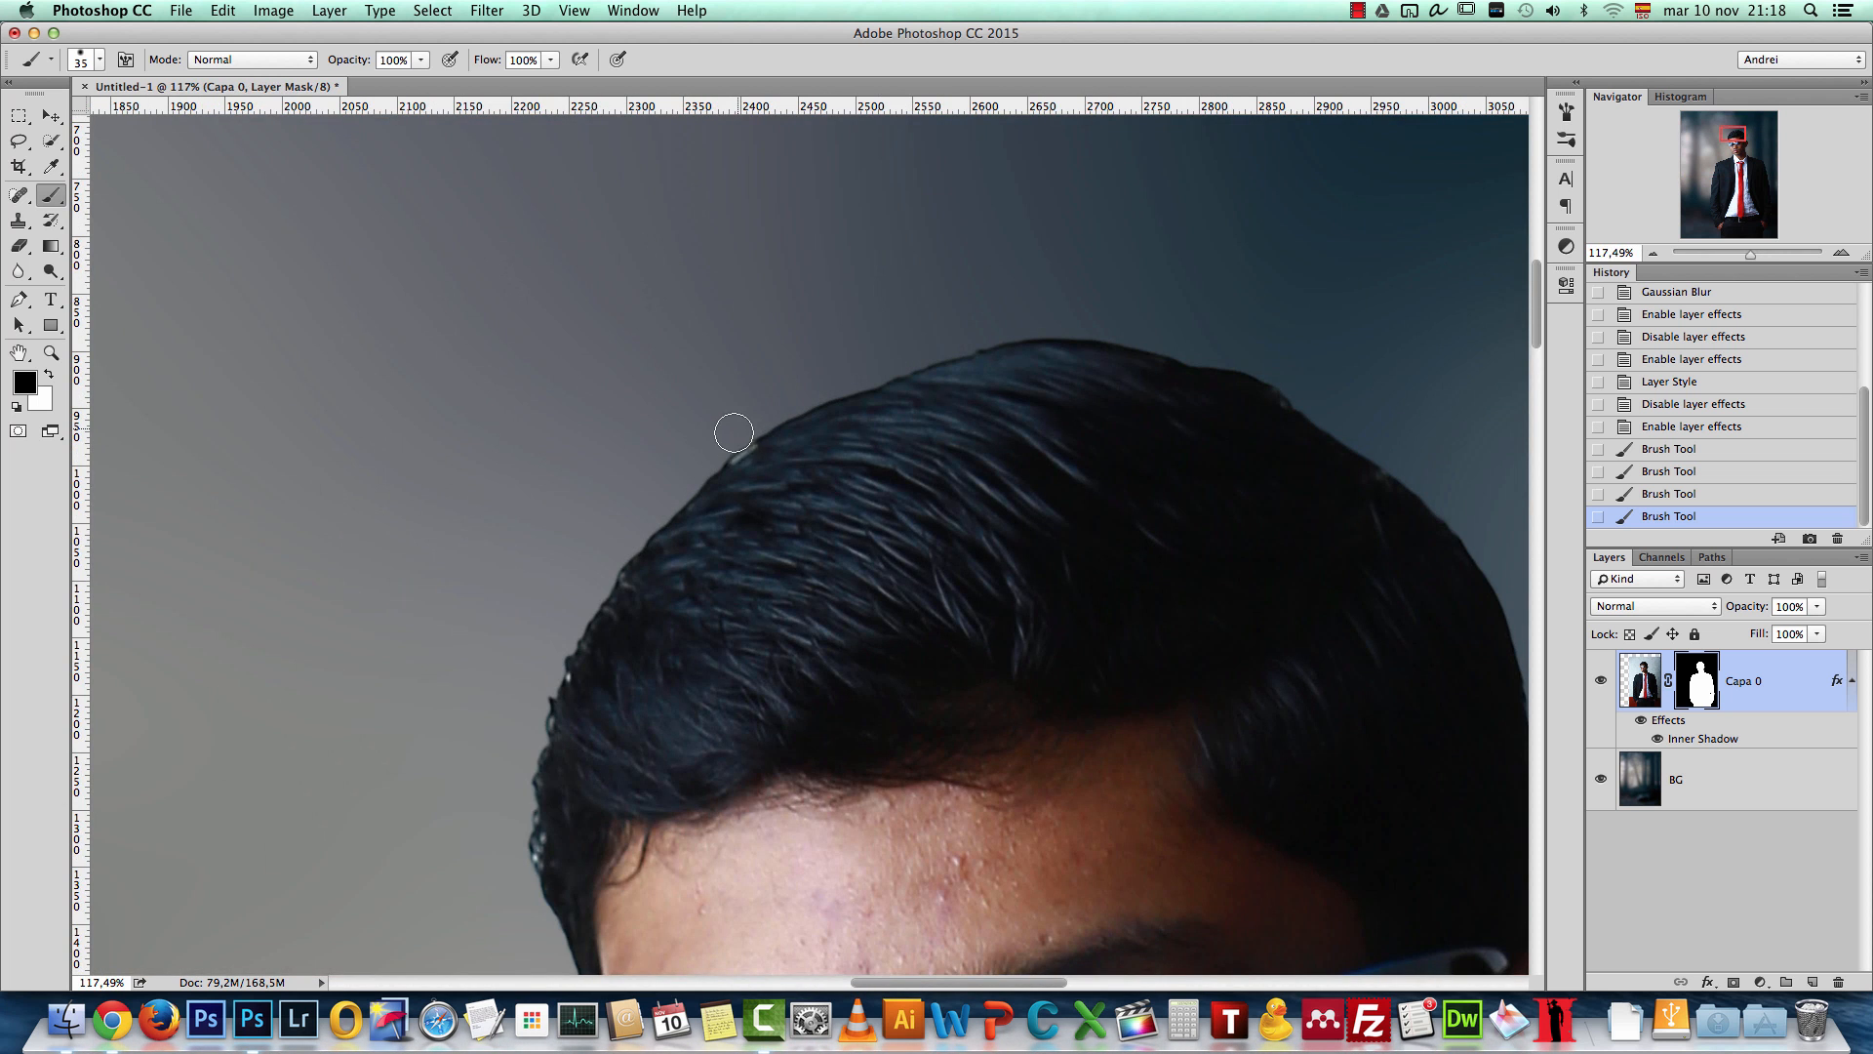
mouse_move(714, 440)
left_mouse_down()
mouse_move(736, 422)
mouse_move(702, 435)
left_mouse_up()
scroll(703, 435, "down", 6)
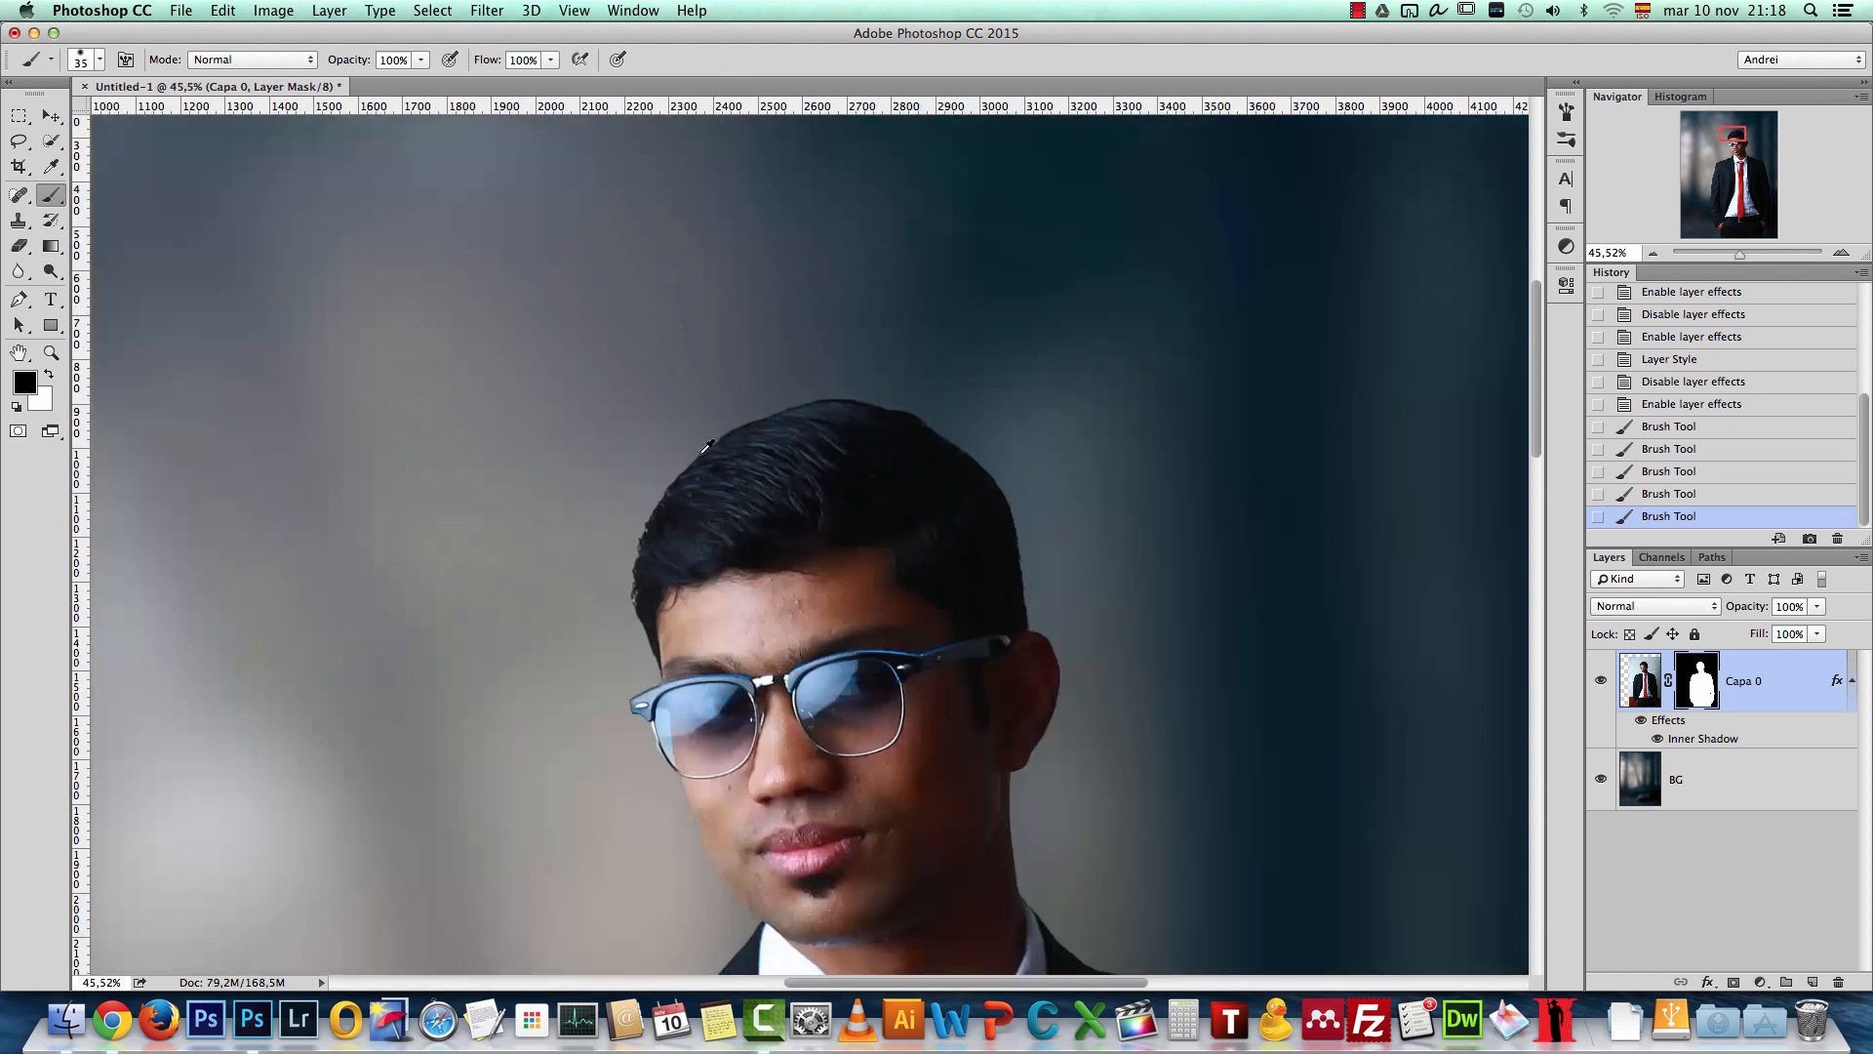
scroll(753, 762, "down", 10)
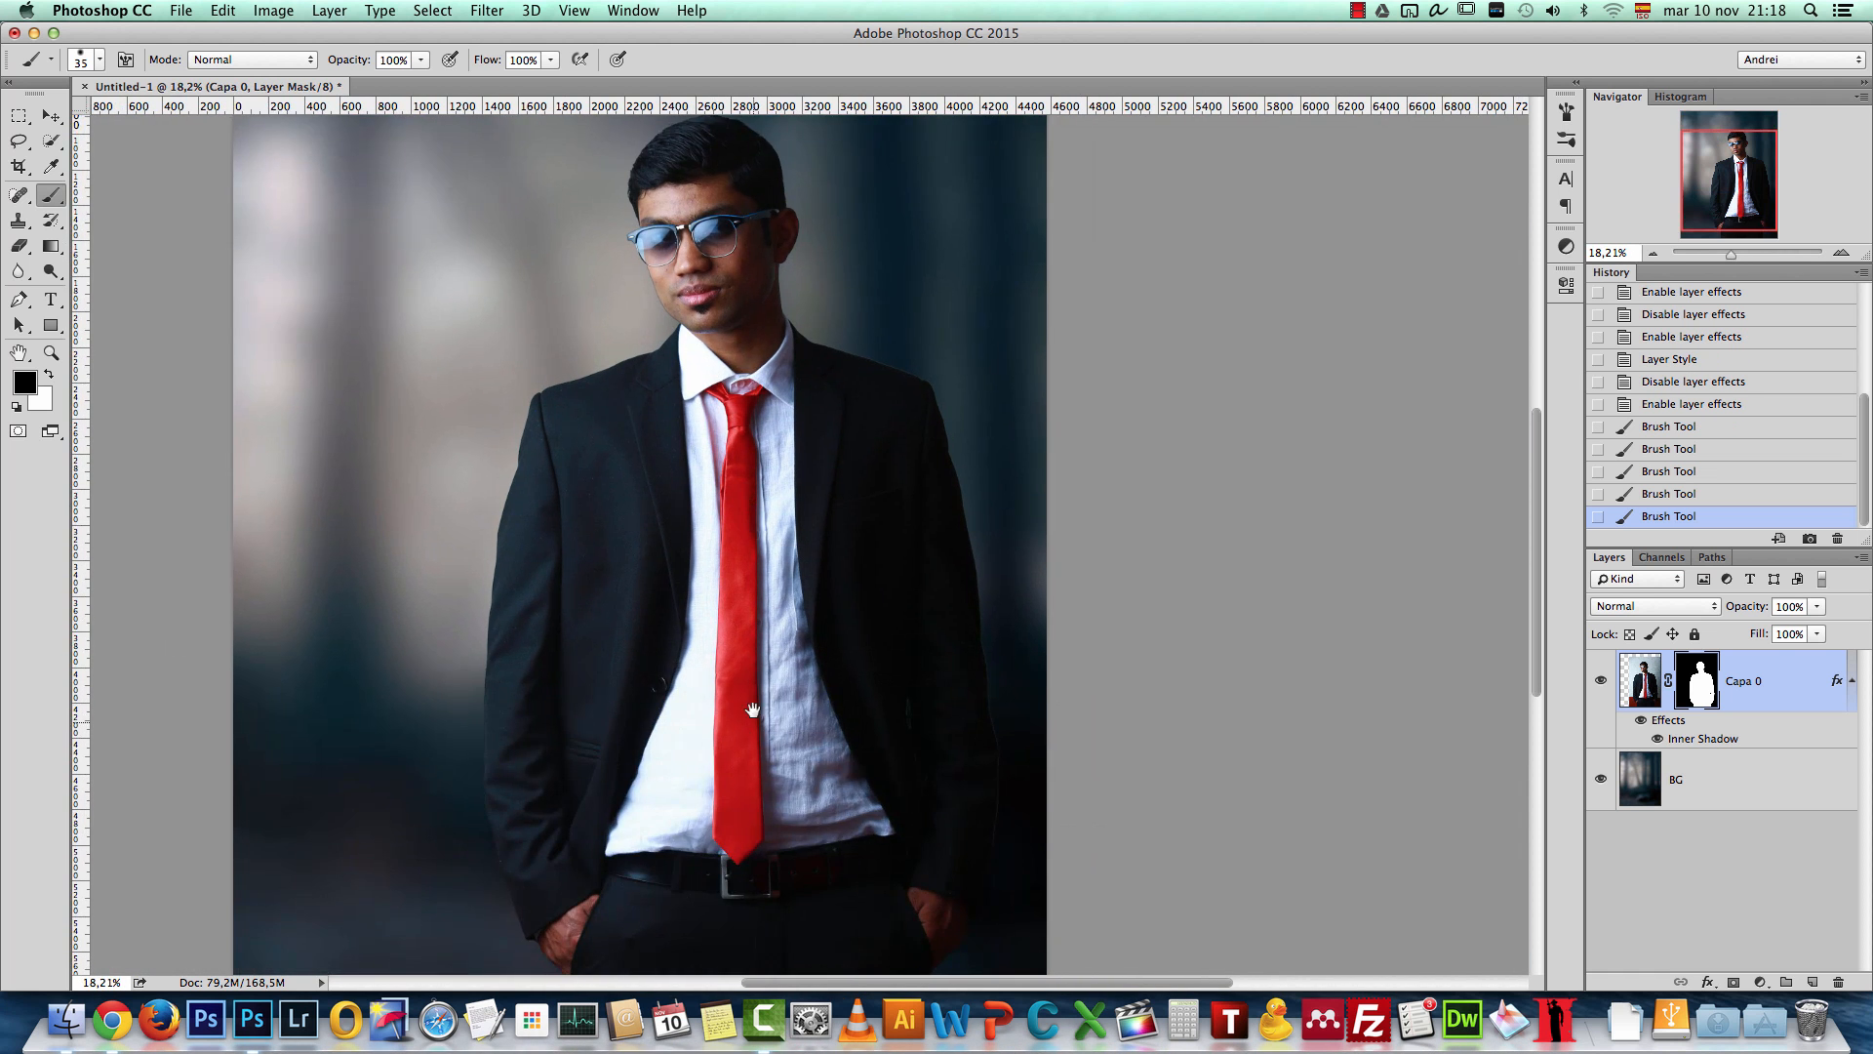
scroll(757, 671, "up", 5)
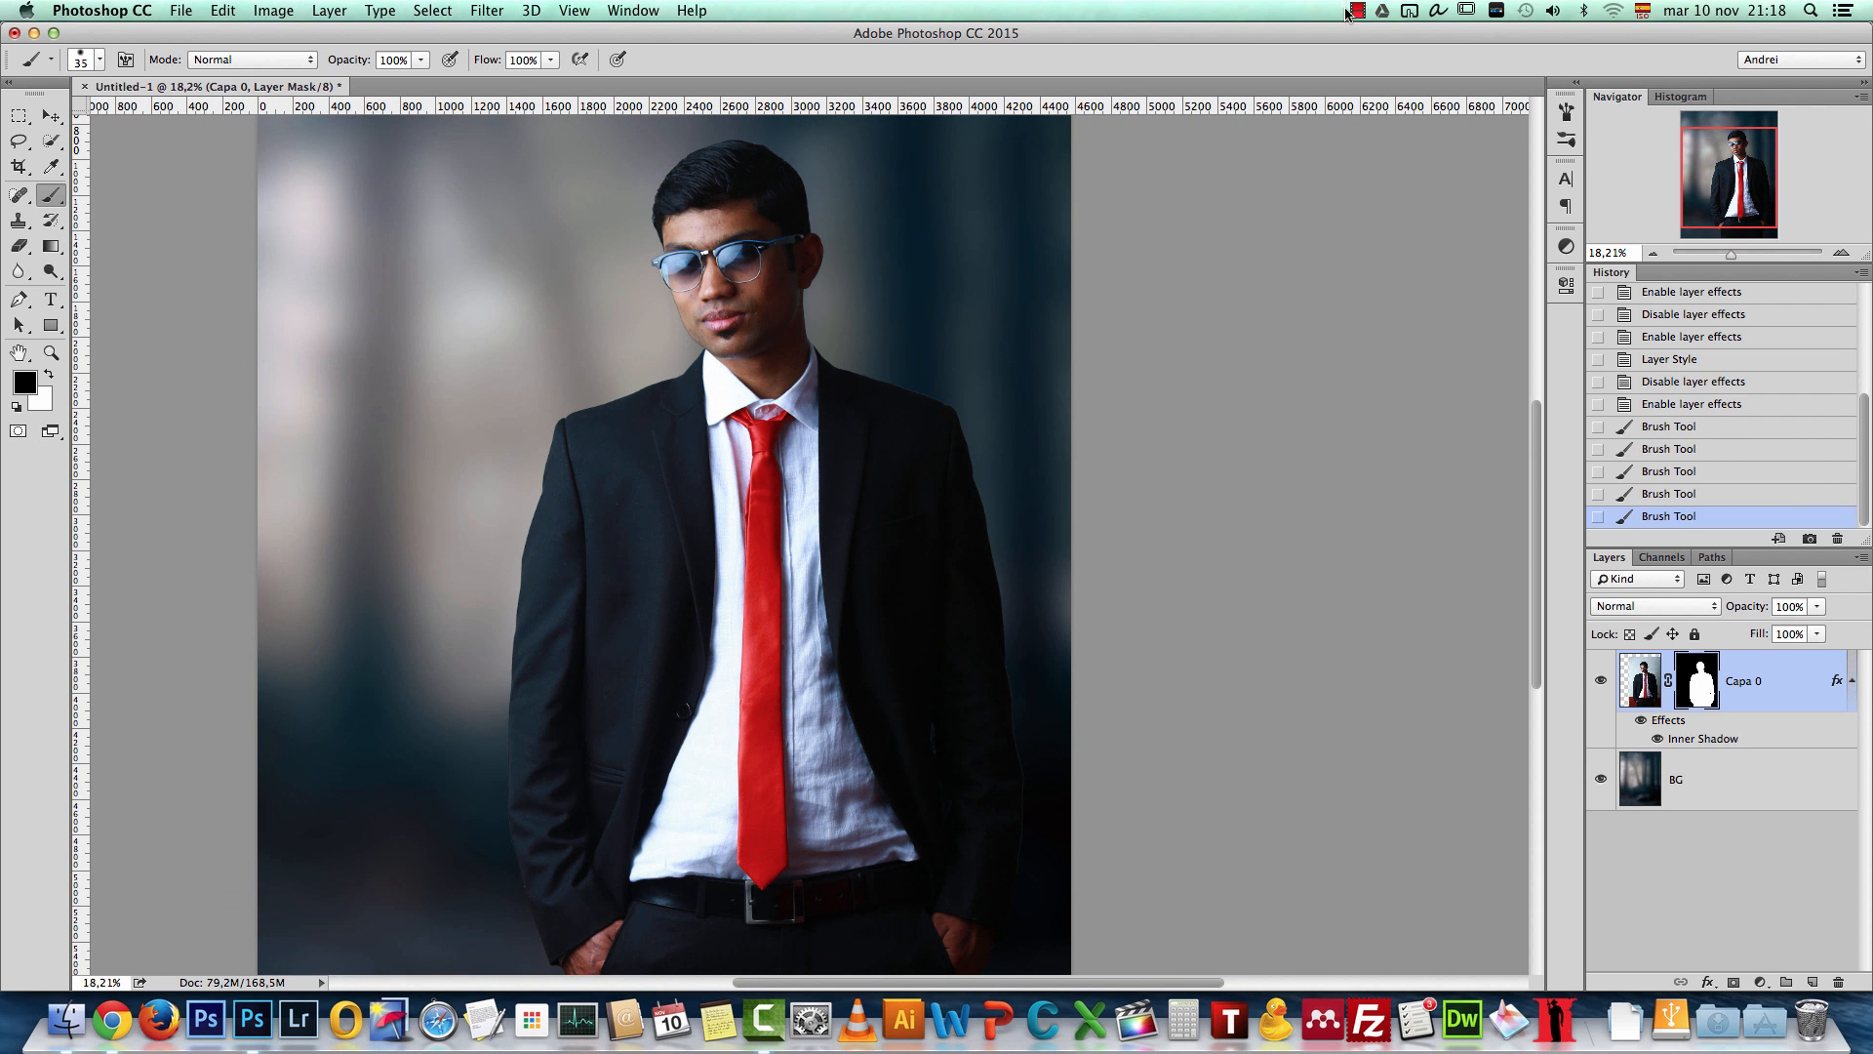
Step: Check the face edges with the layer effects off and on, and set the Inner Shadow angle to 63°
key("super+1")
left_click_drag(726, 250, 1268, 907)
left_click_drag(1239, 586, 1211, 952)
left_click(50, 115)
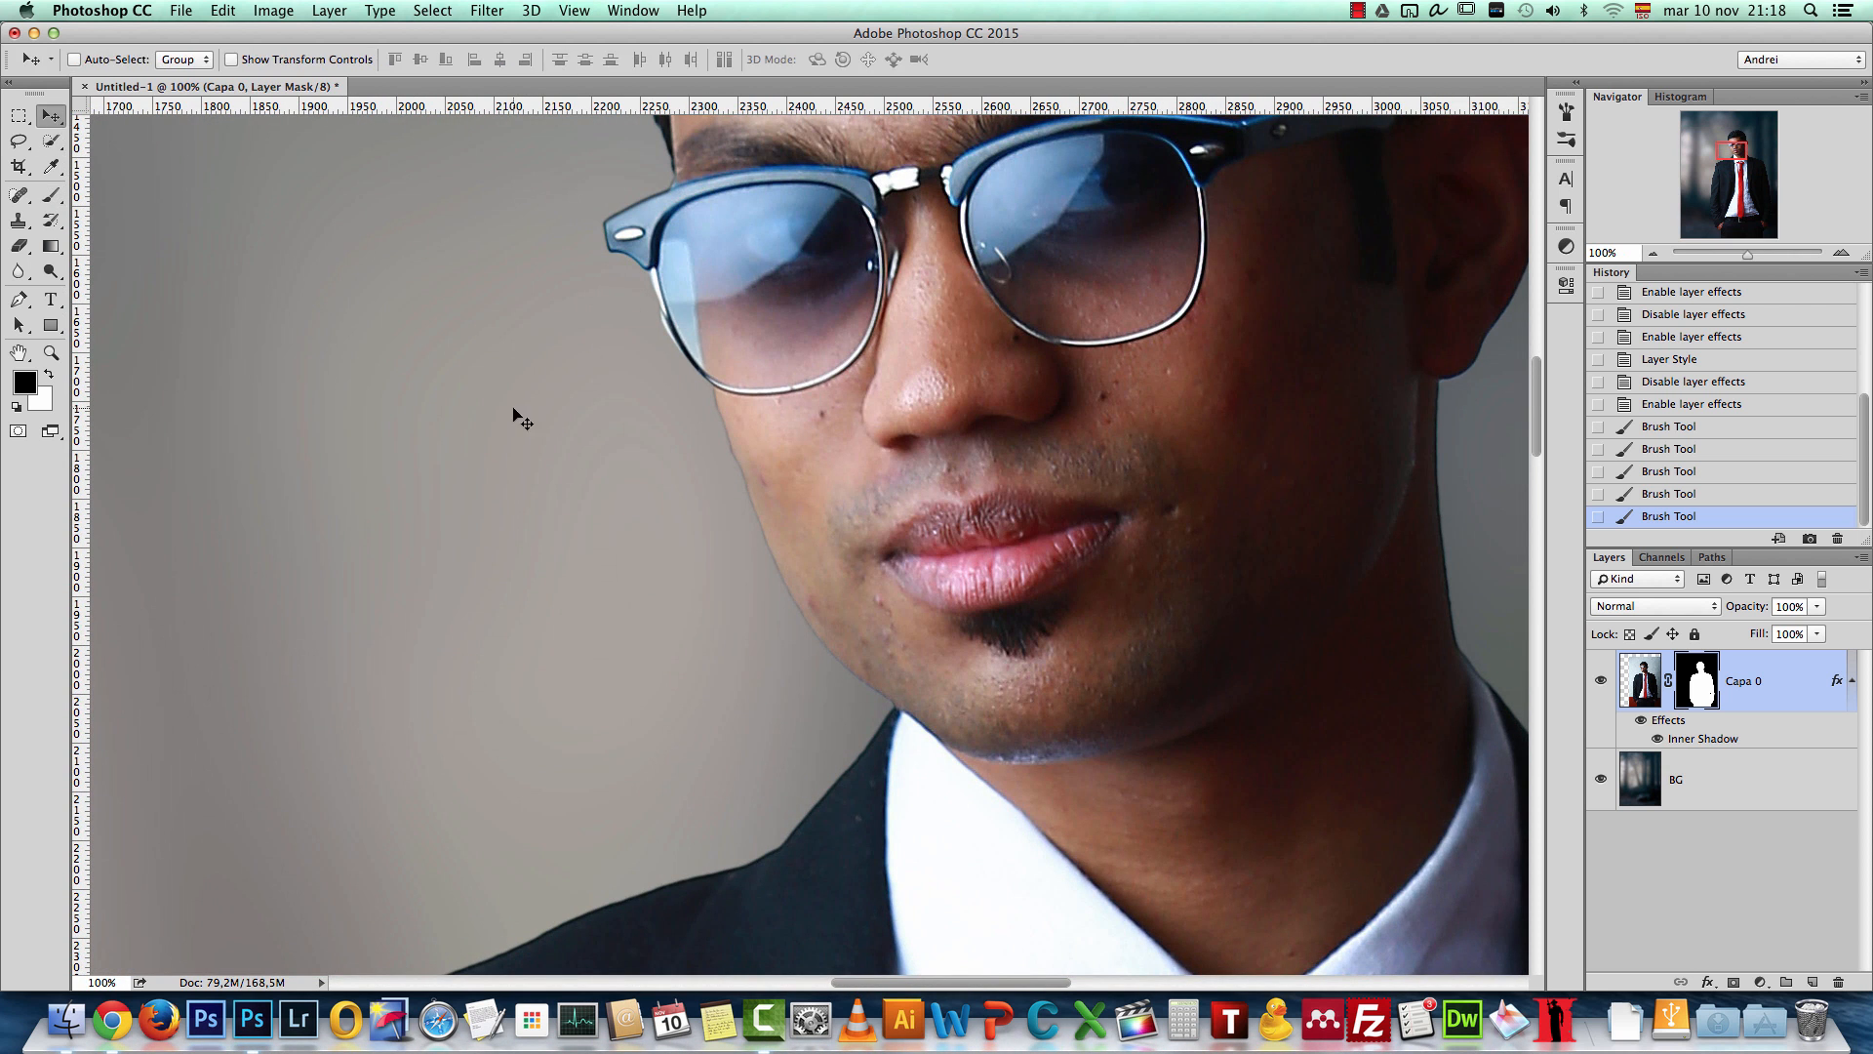
left_click(1641, 721)
left_click(1641, 721)
double_click(1697, 738)
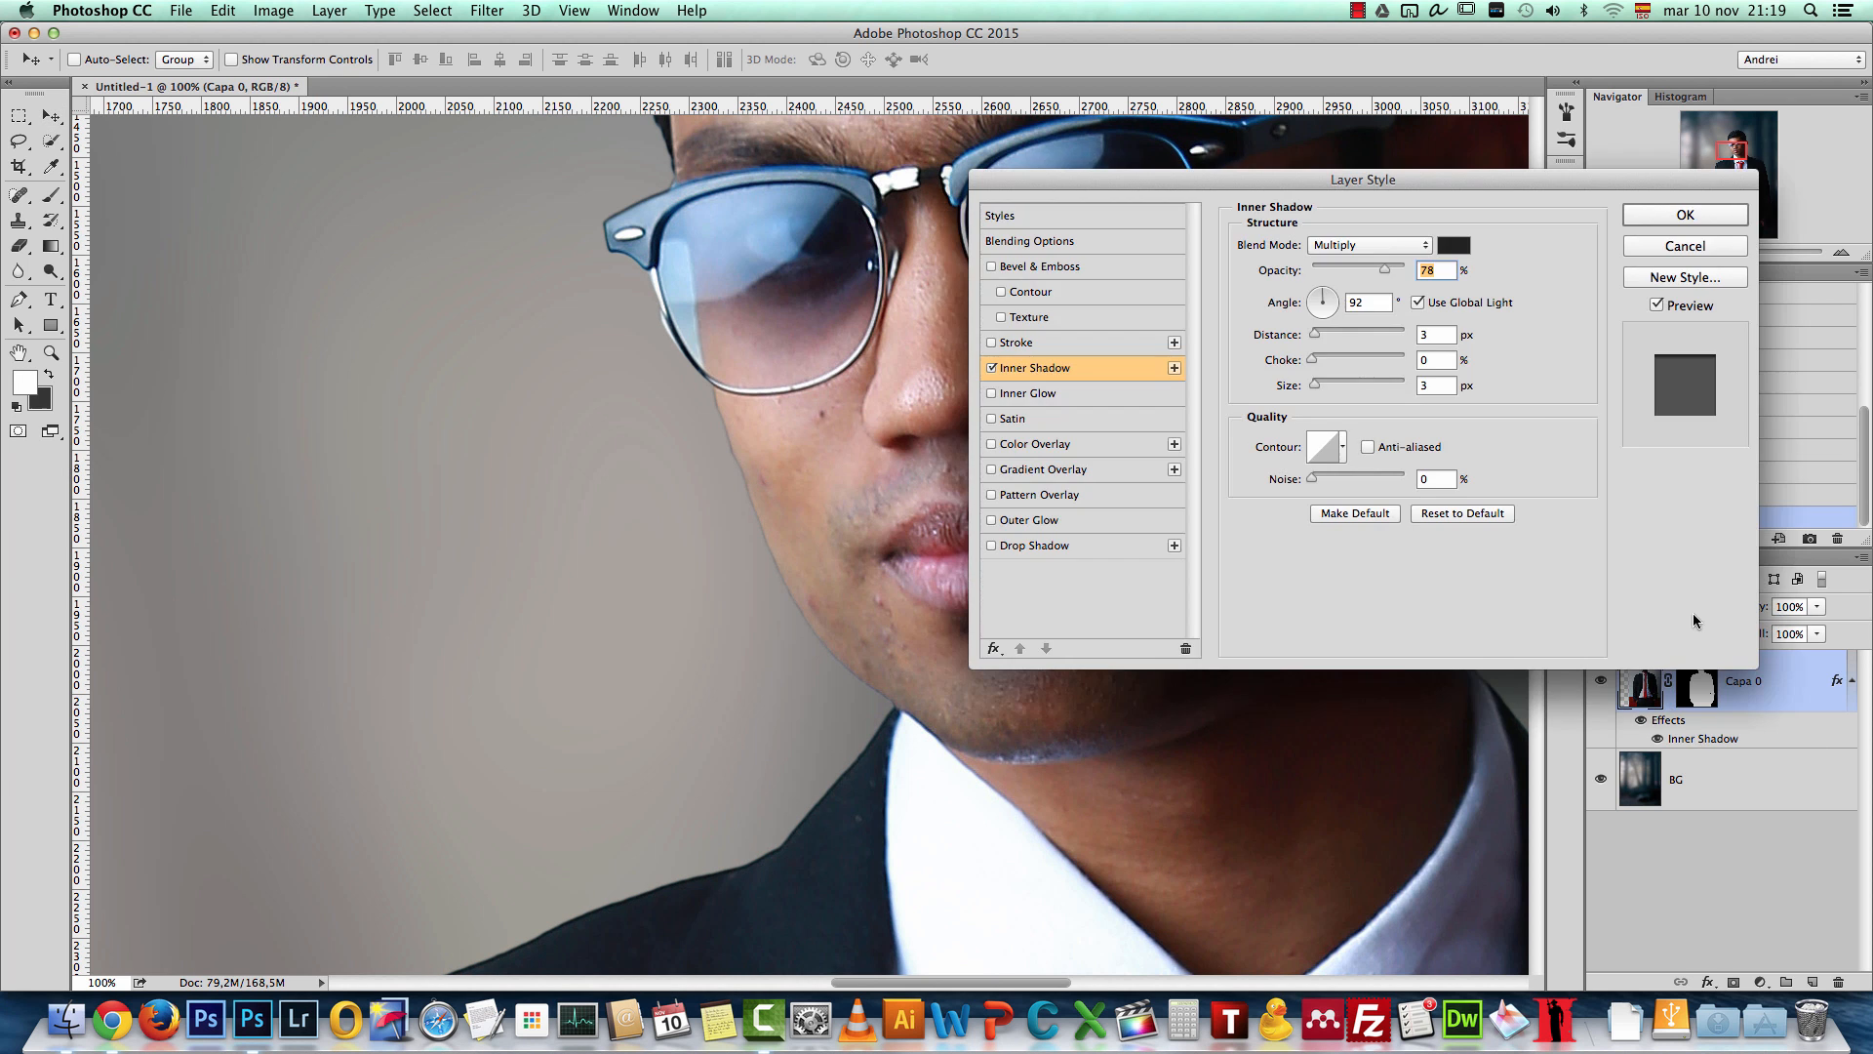
key("Tab")
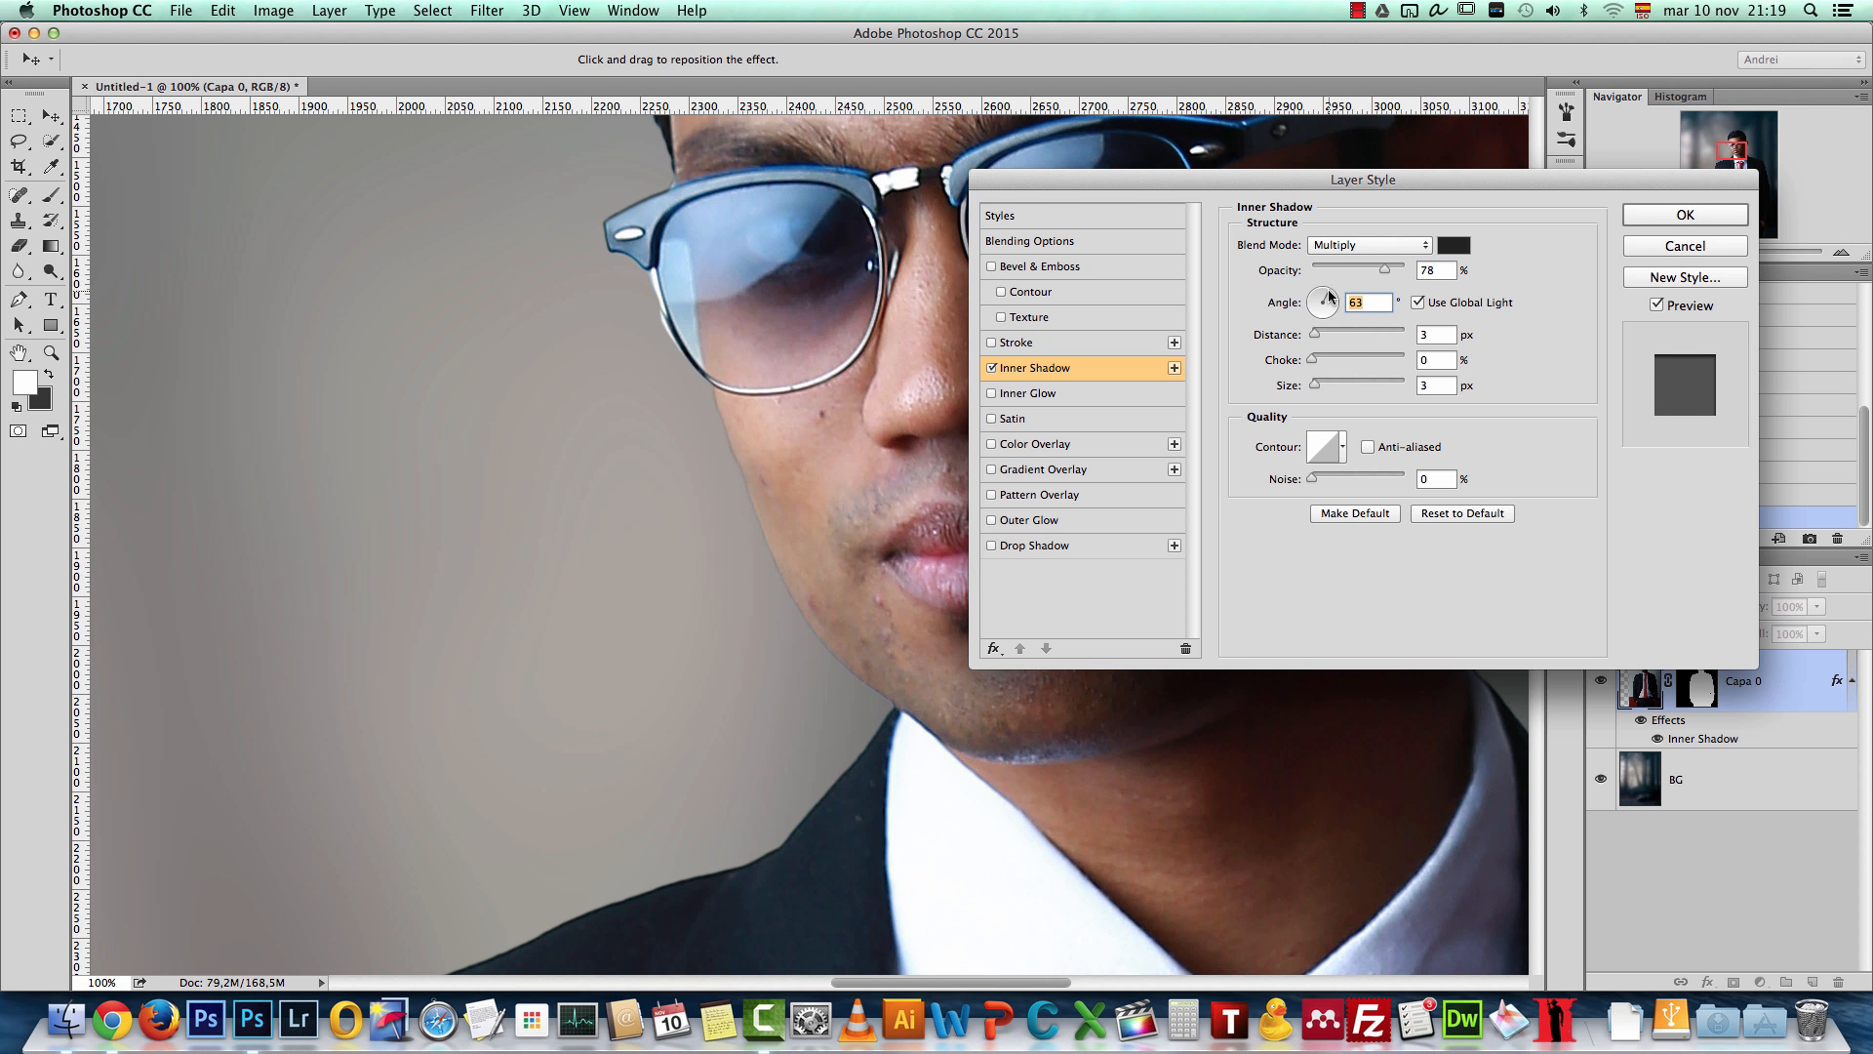
left_click(1680, 211)
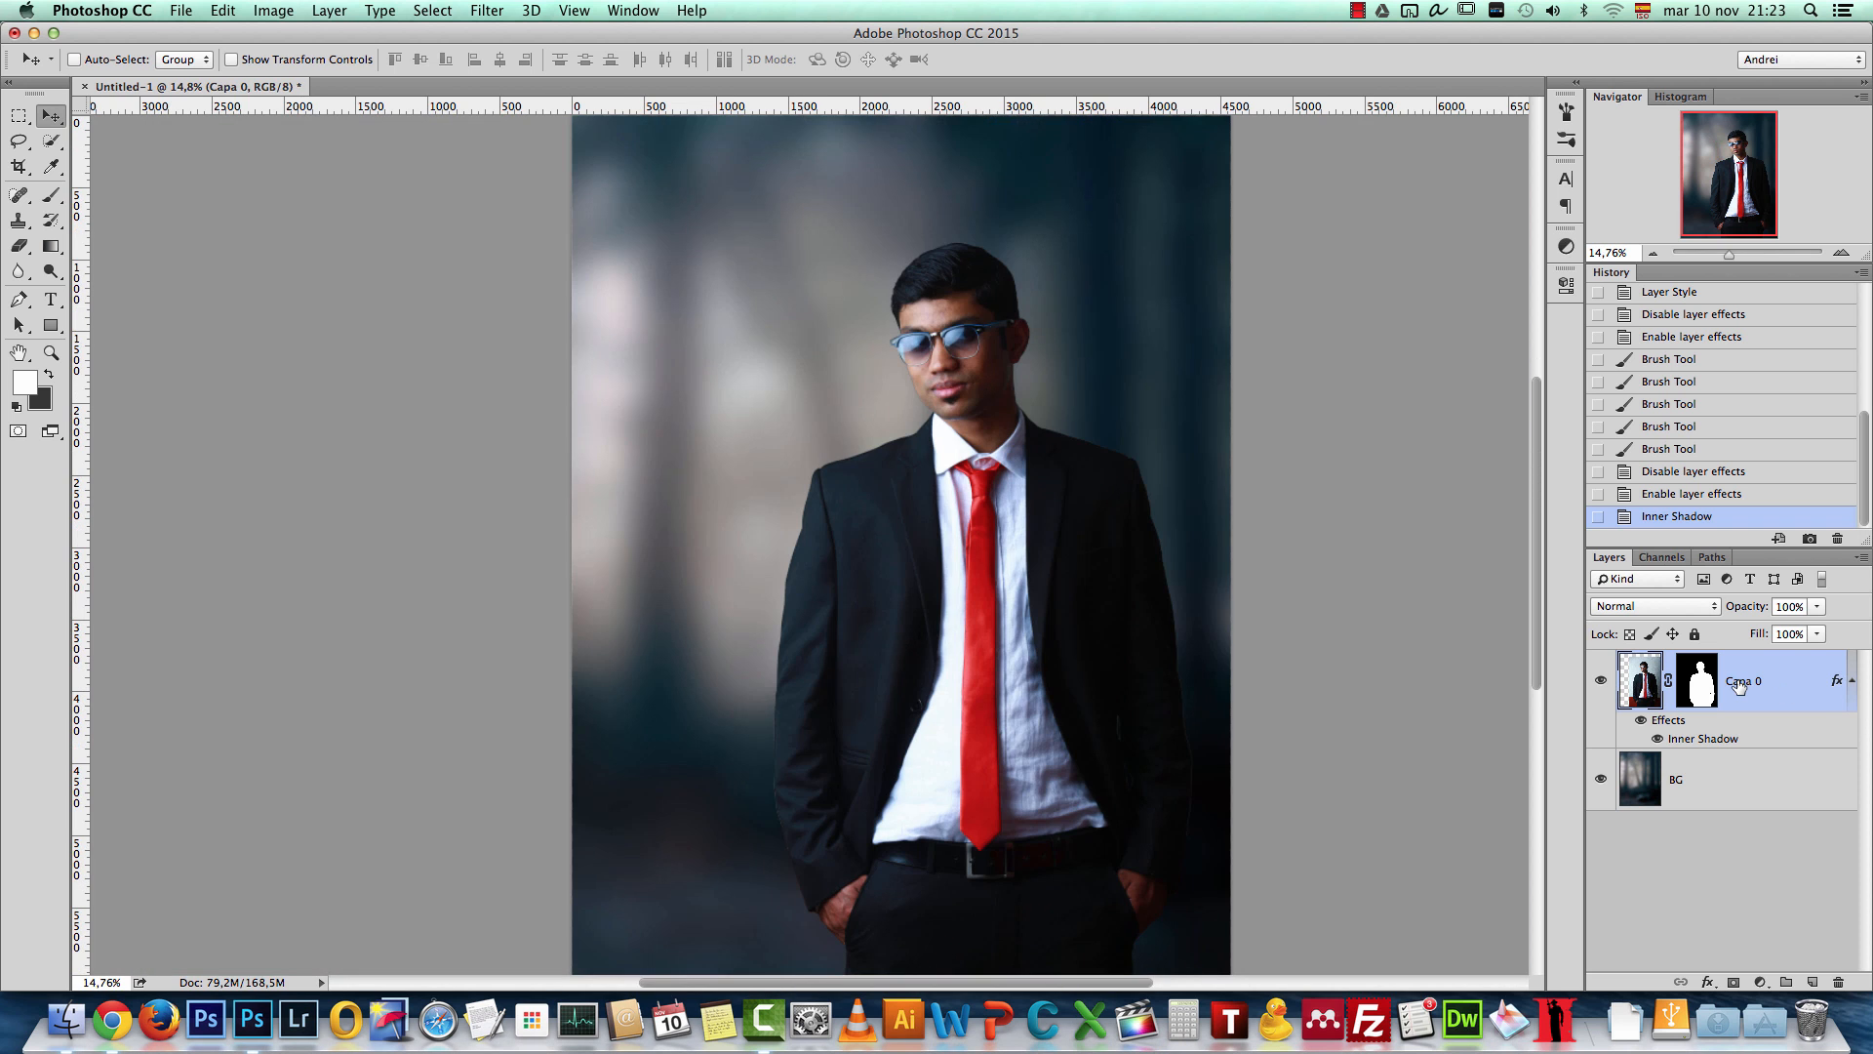
Step: Rename the Capa 0 layer to model
double_click(1739, 681)
type("model")
key("Return")
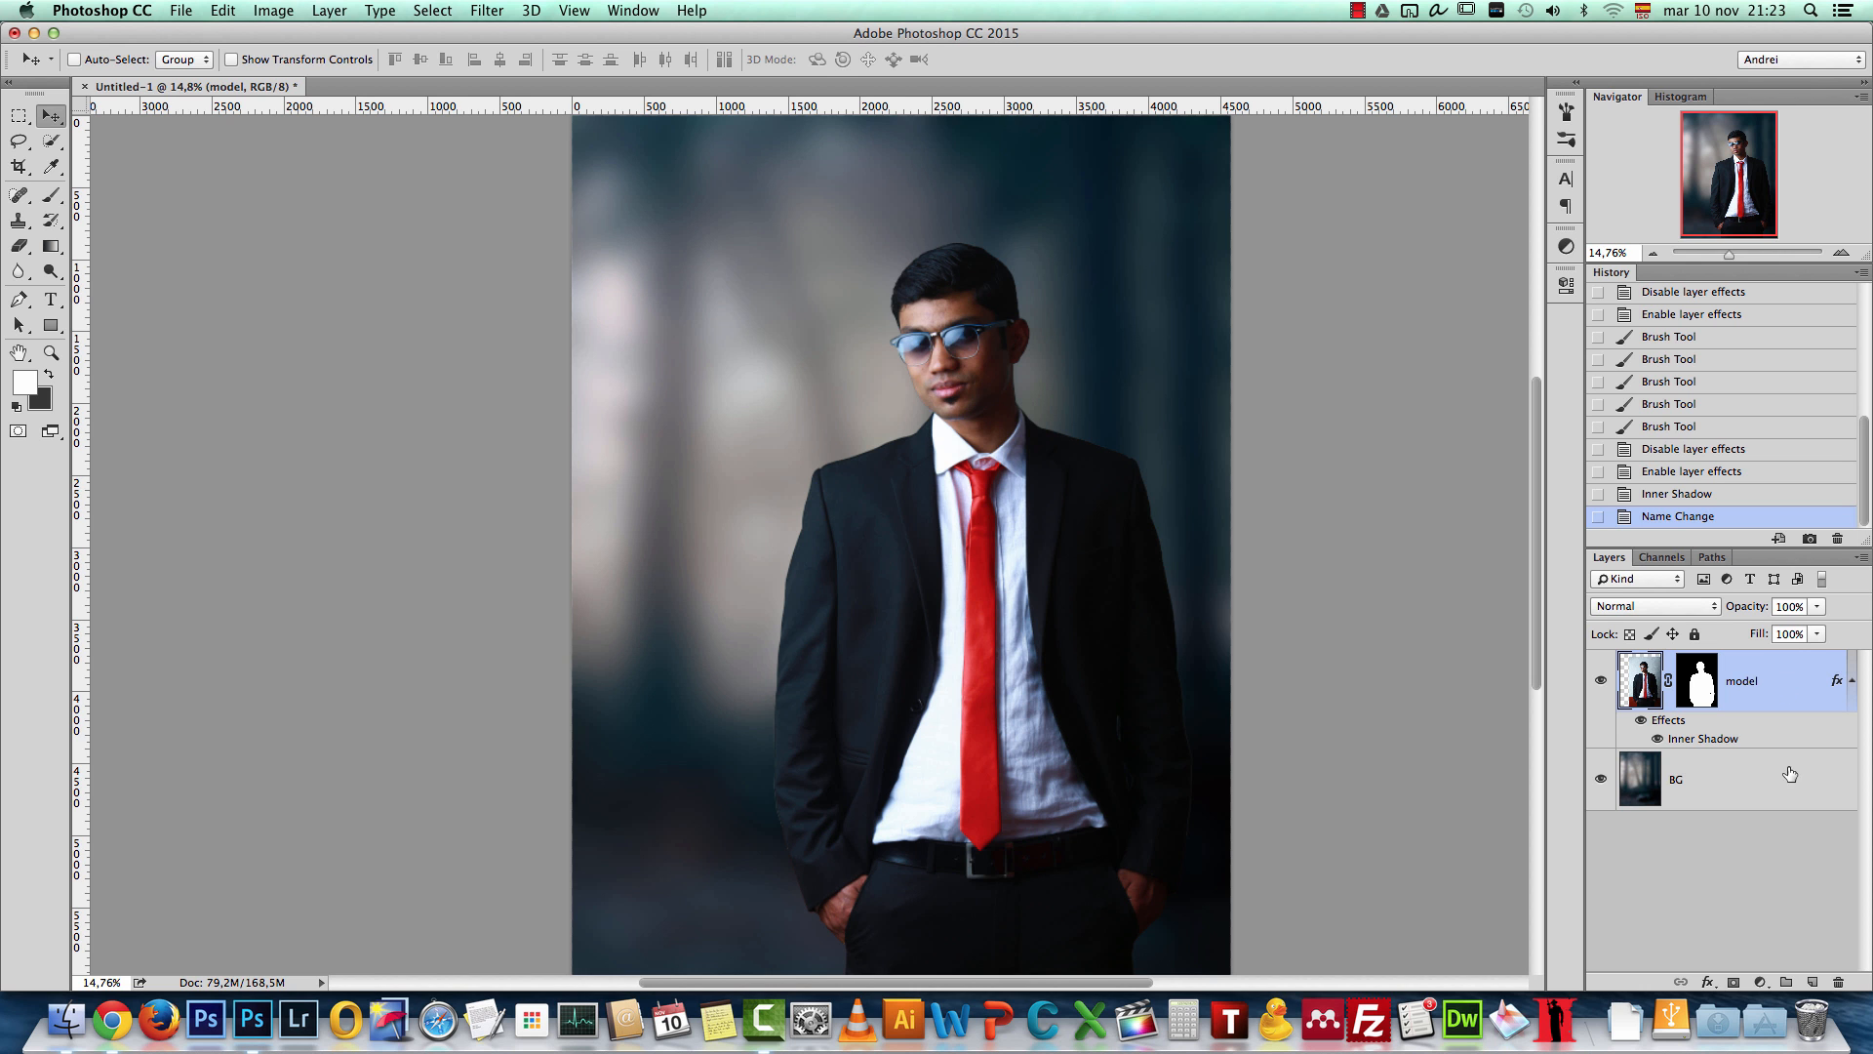
Step: Add a new empty layer above the model layer, clip it to model and rename it fix
left_click(1811, 982)
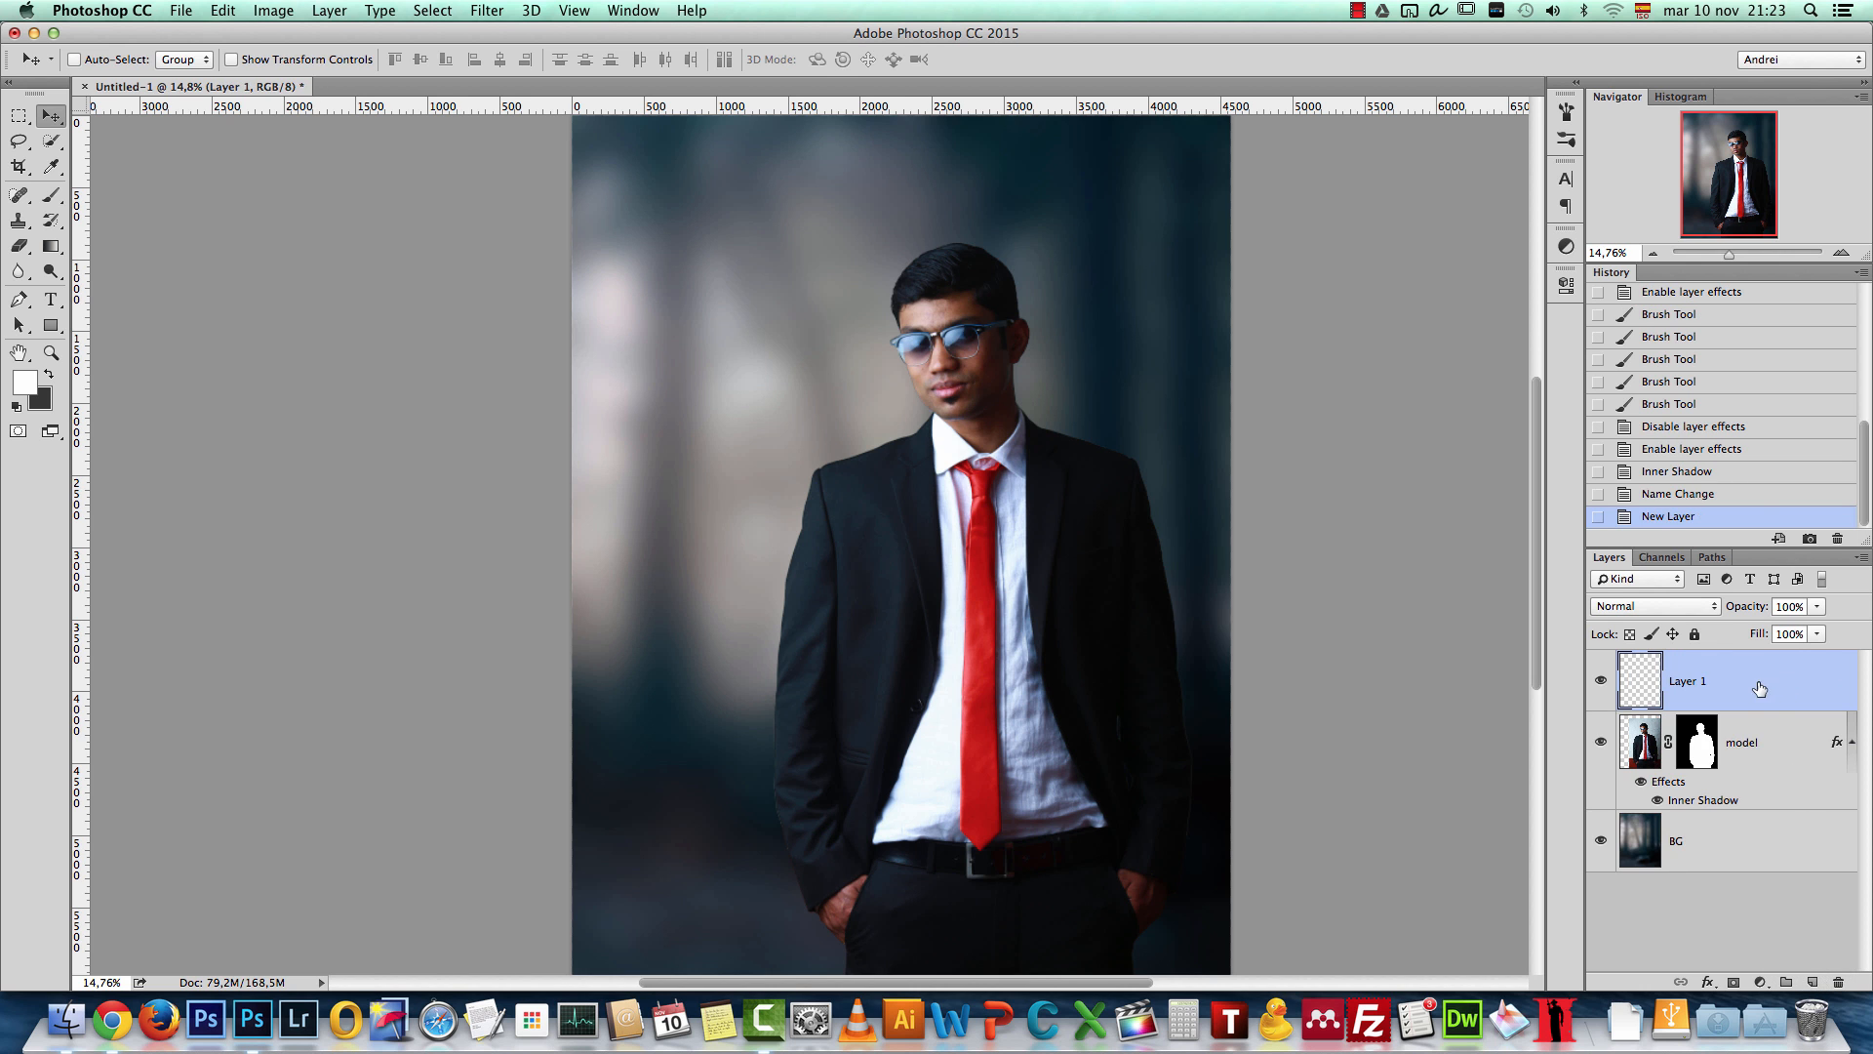
right_click(1763, 687)
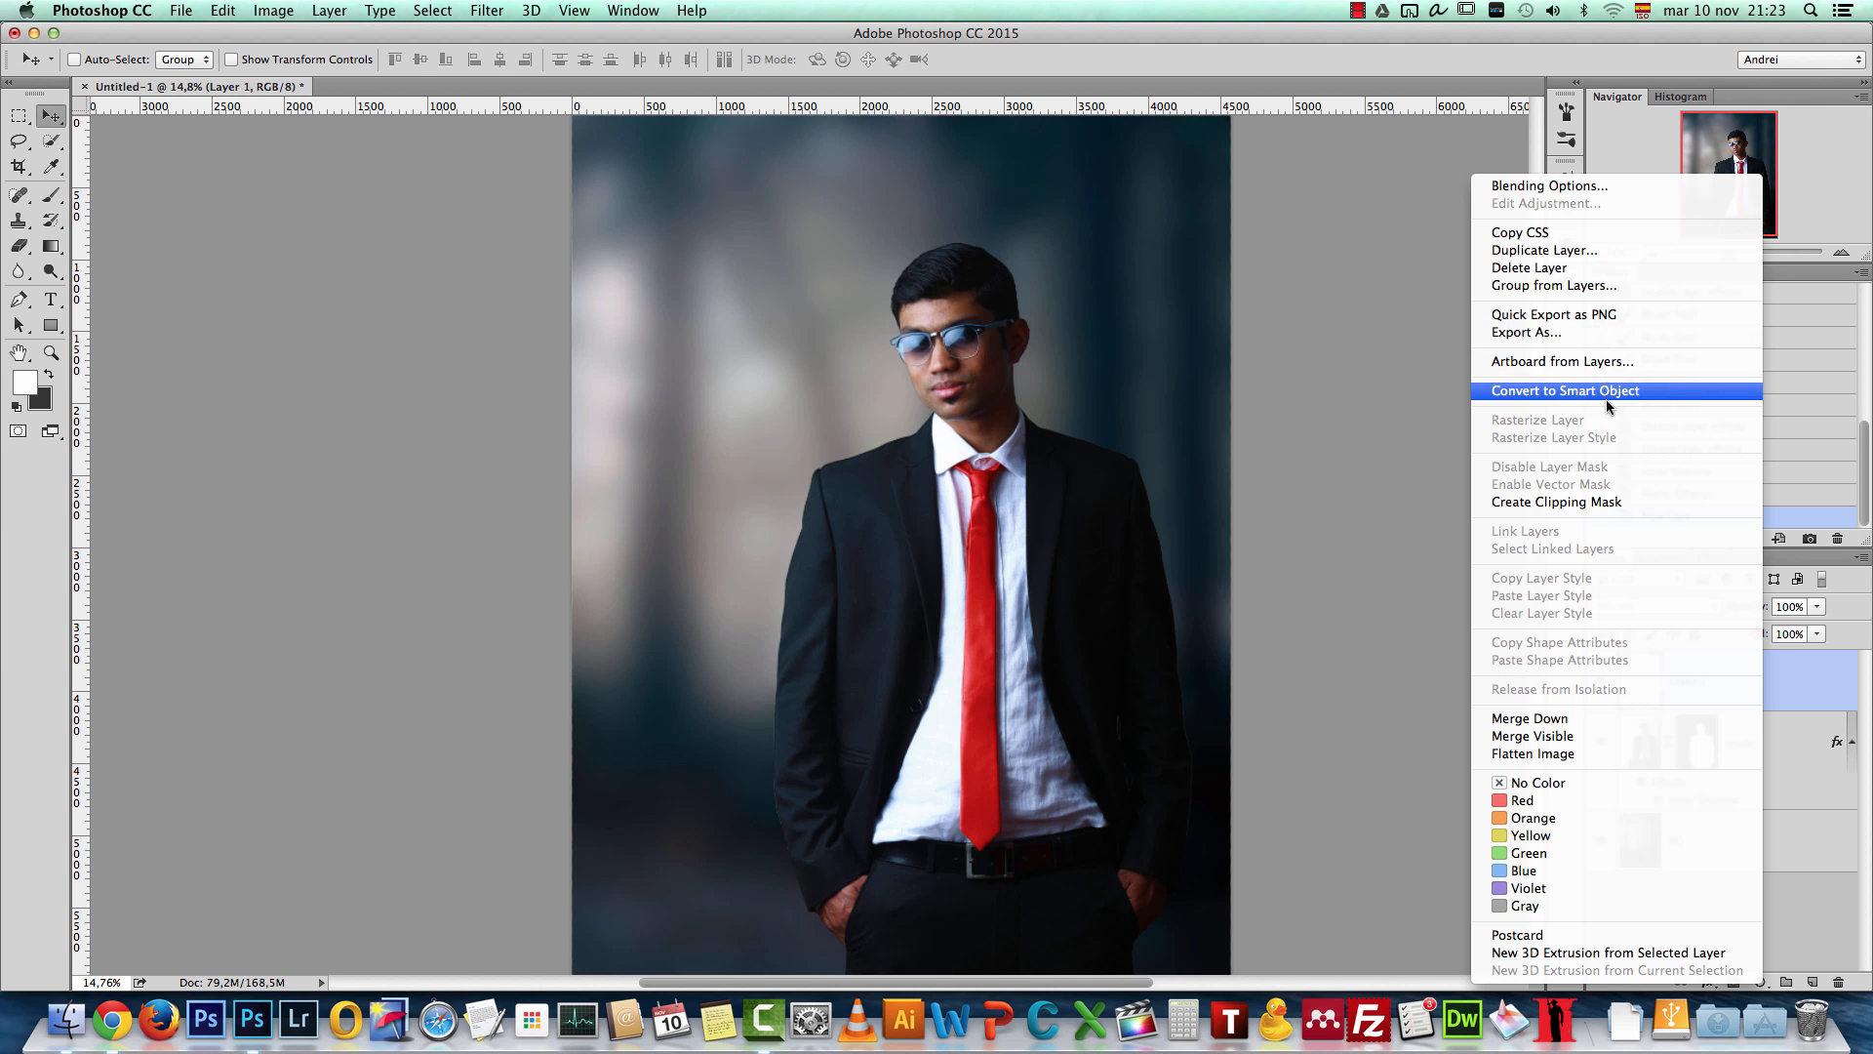
left_click(1604, 504)
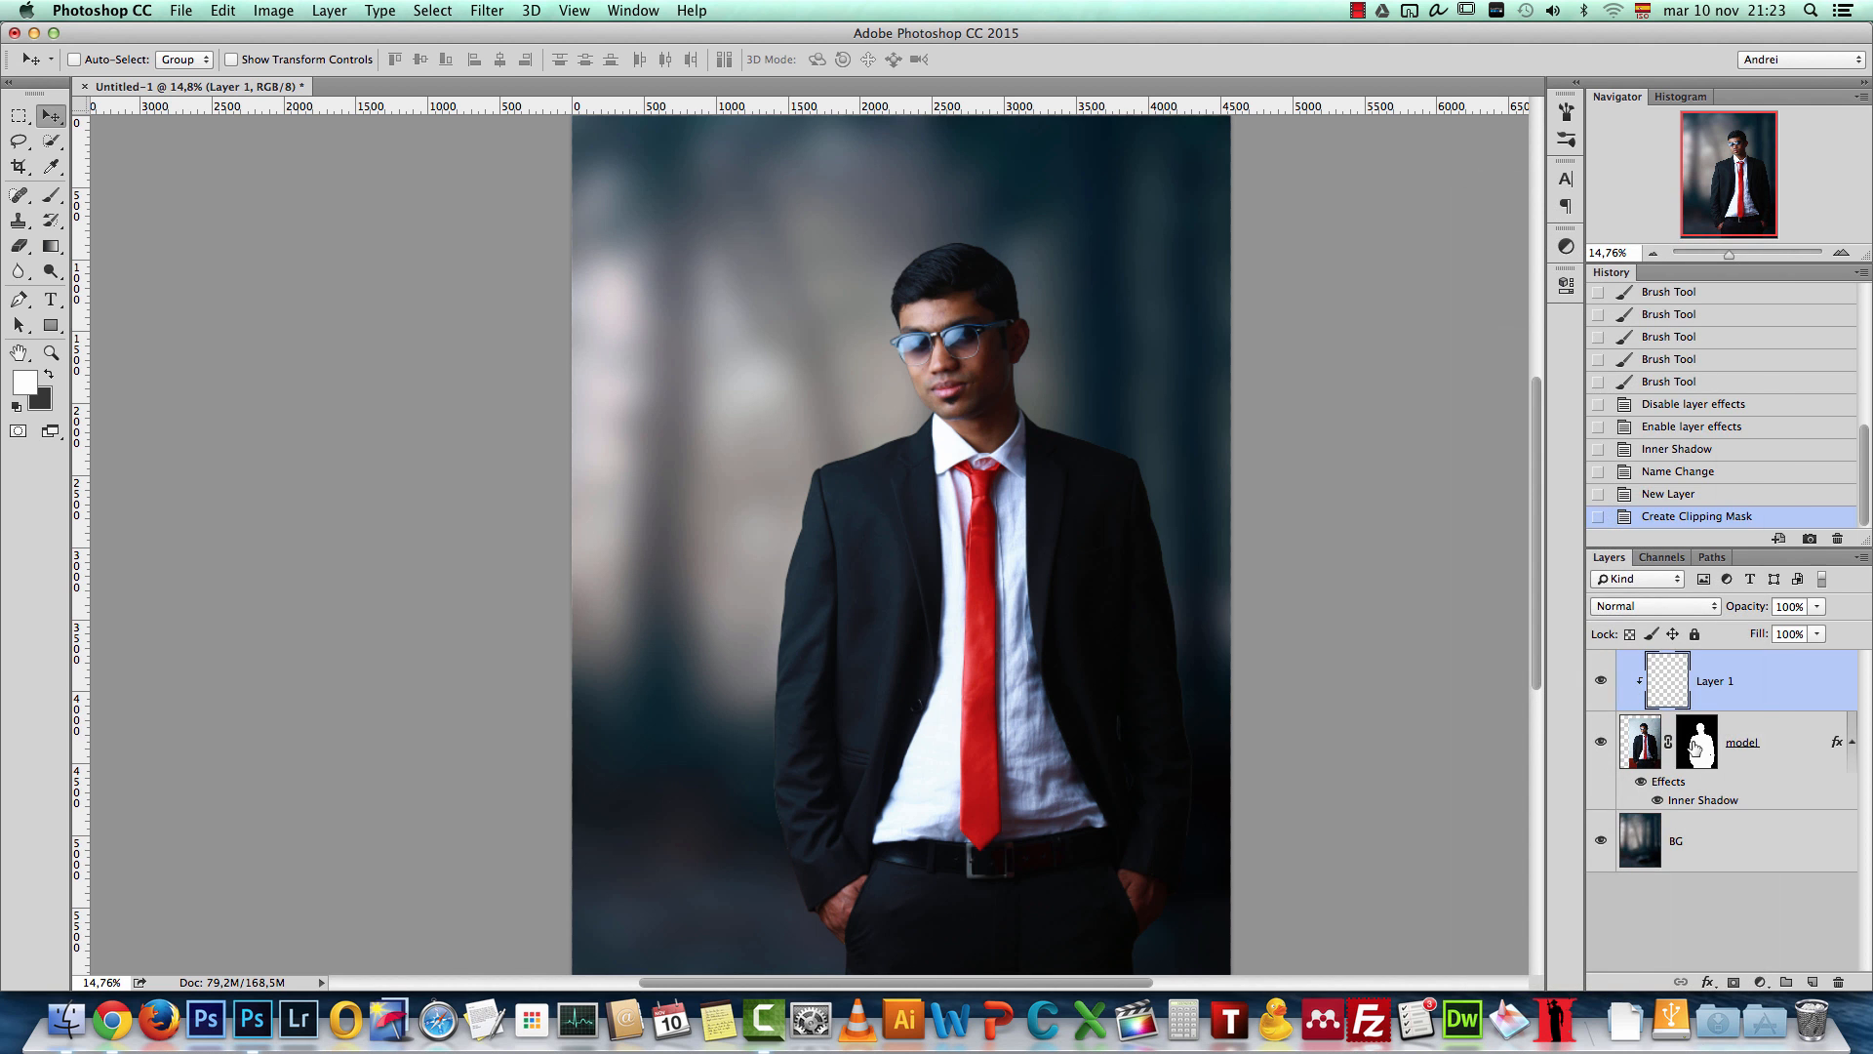
double_click(1723, 682)
type("fi")
key("Return")
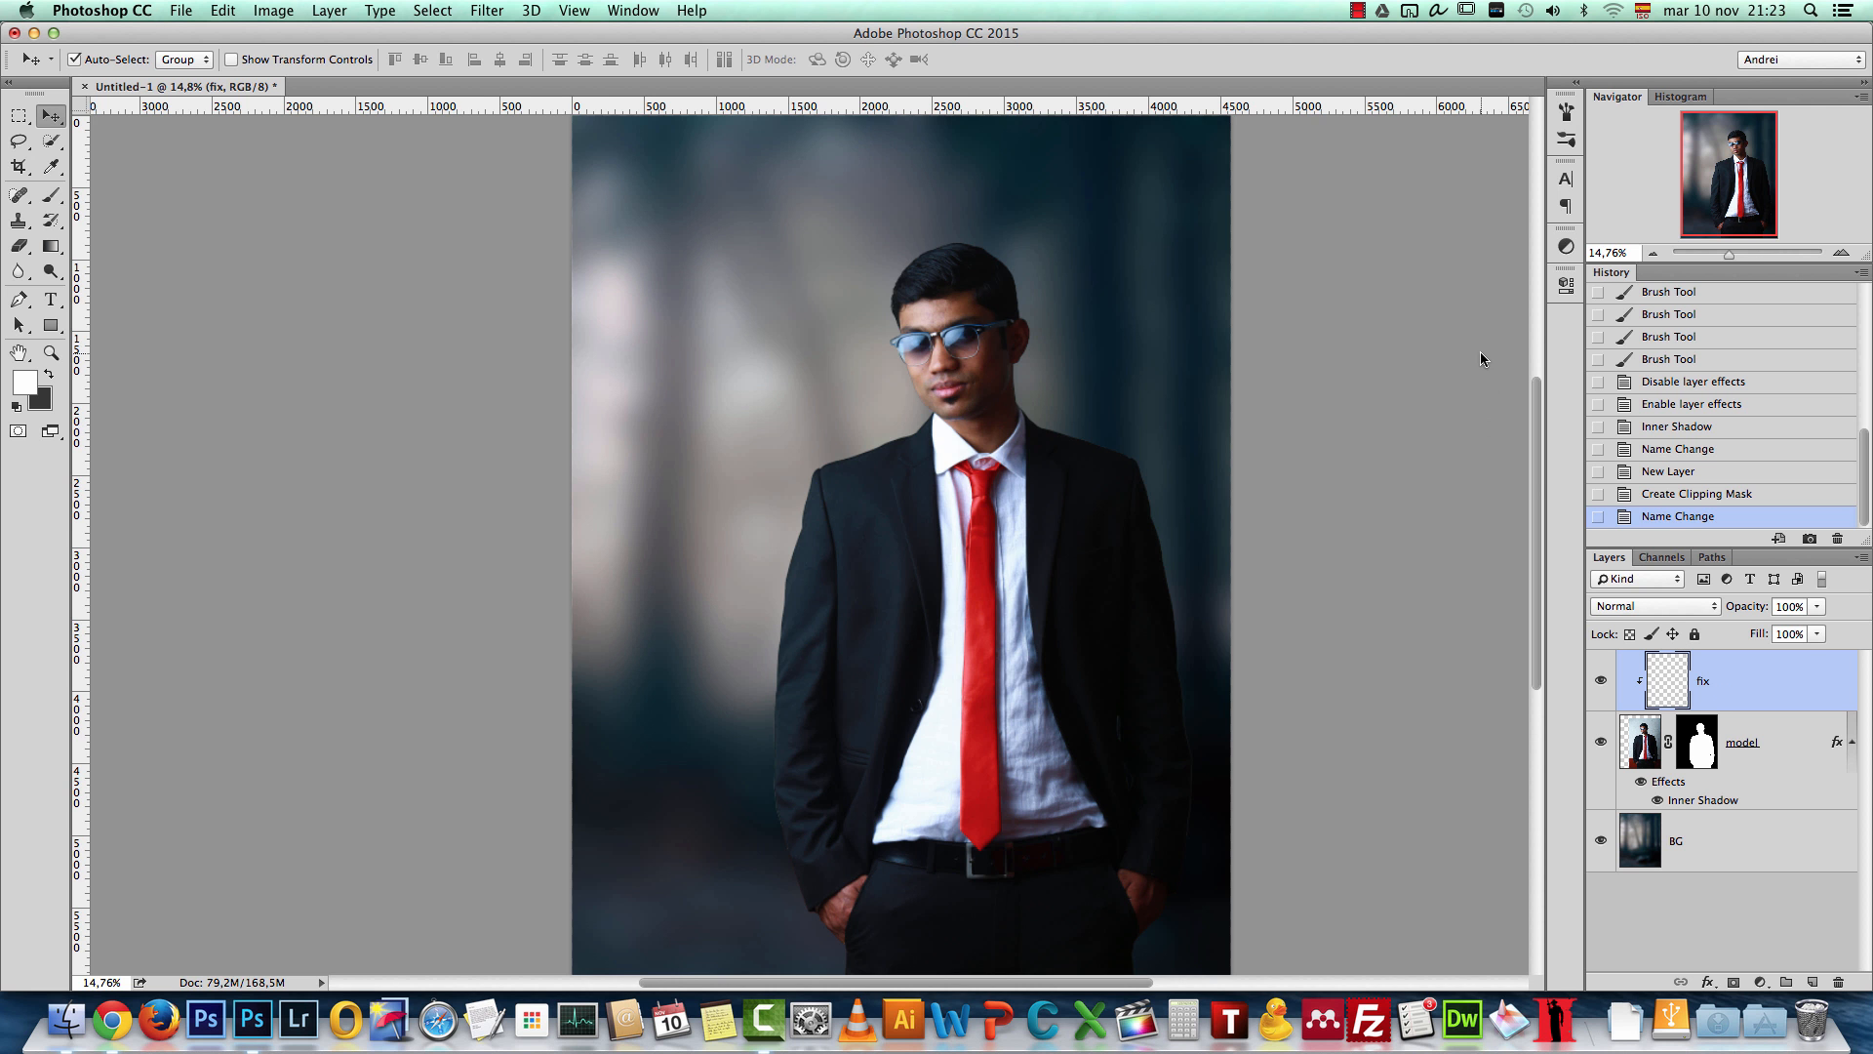
Step: Retouch two blemishes on the shaded cheek with the Spot Healing Brush, working on the fix layer
key("super+1")
mouse_move(1718, 177)
left_mouse_down()
mouse_move(1715, 211)
mouse_move(1748, 194)
mouse_move(1732, 147)
left_mouse_up()
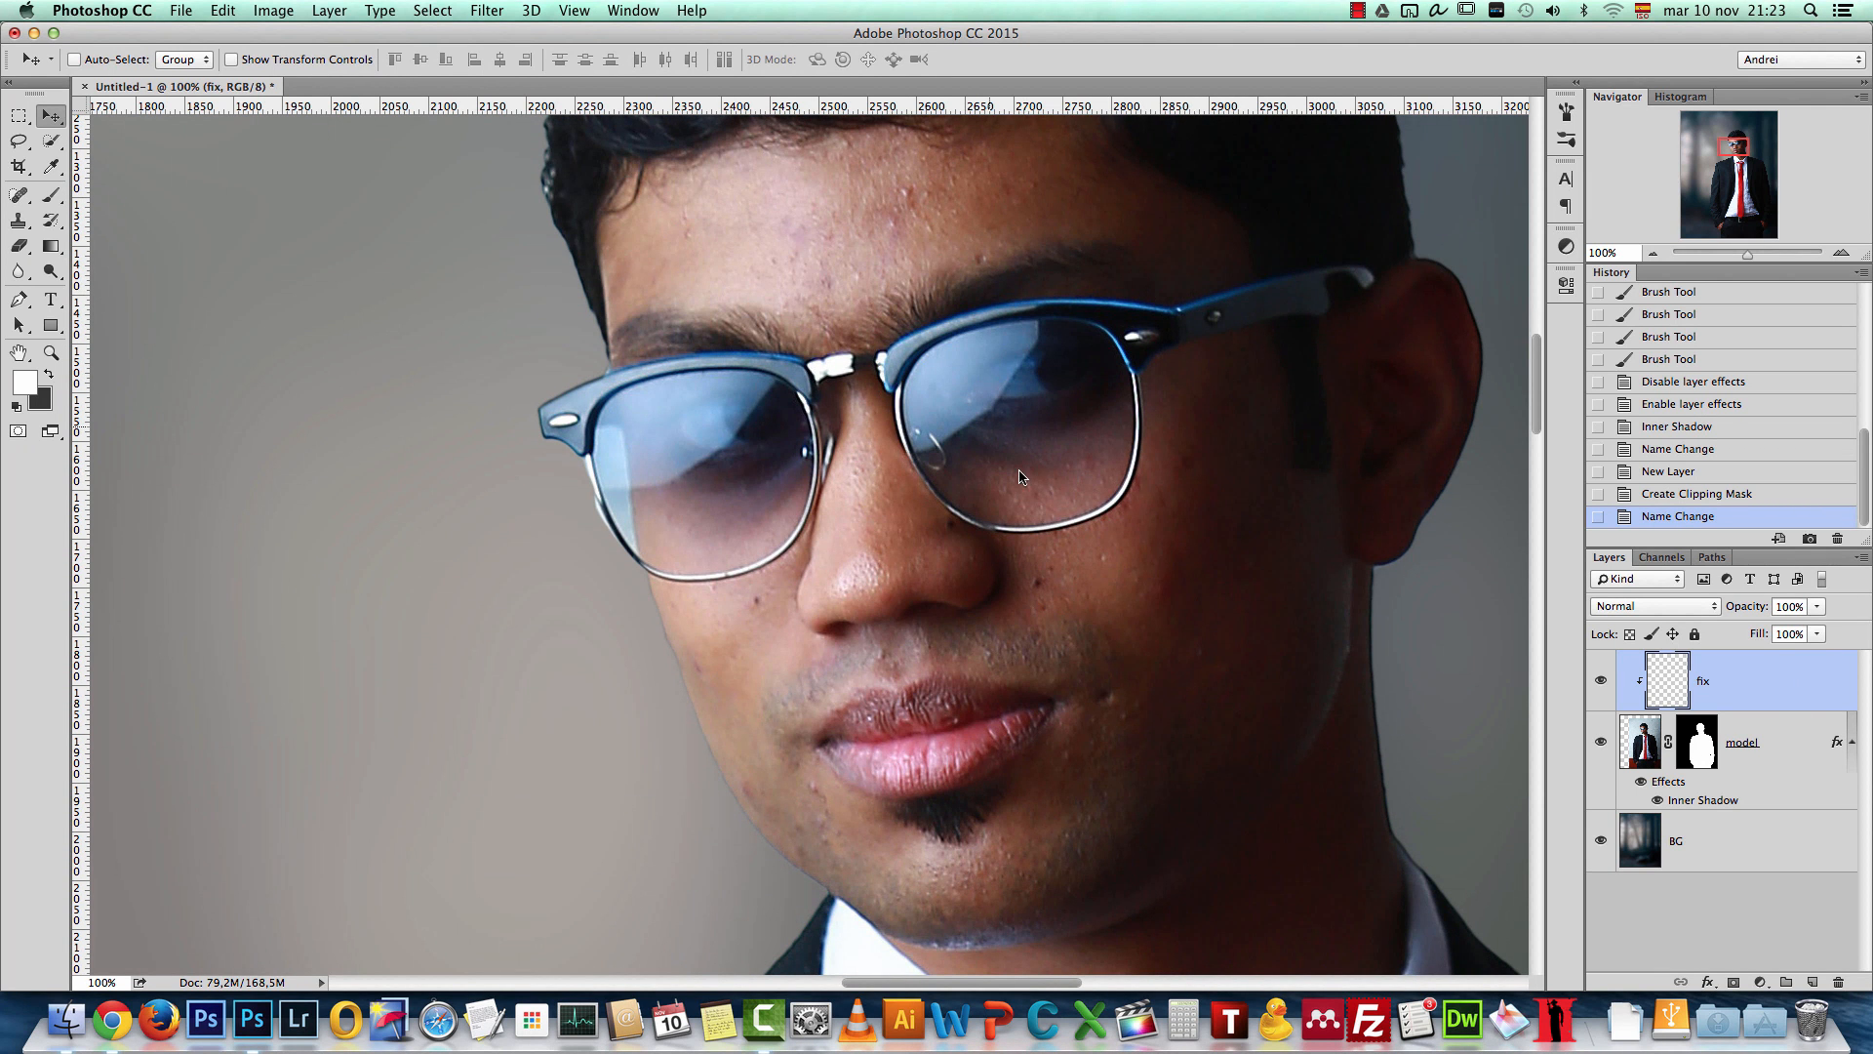
left_click(15, 197)
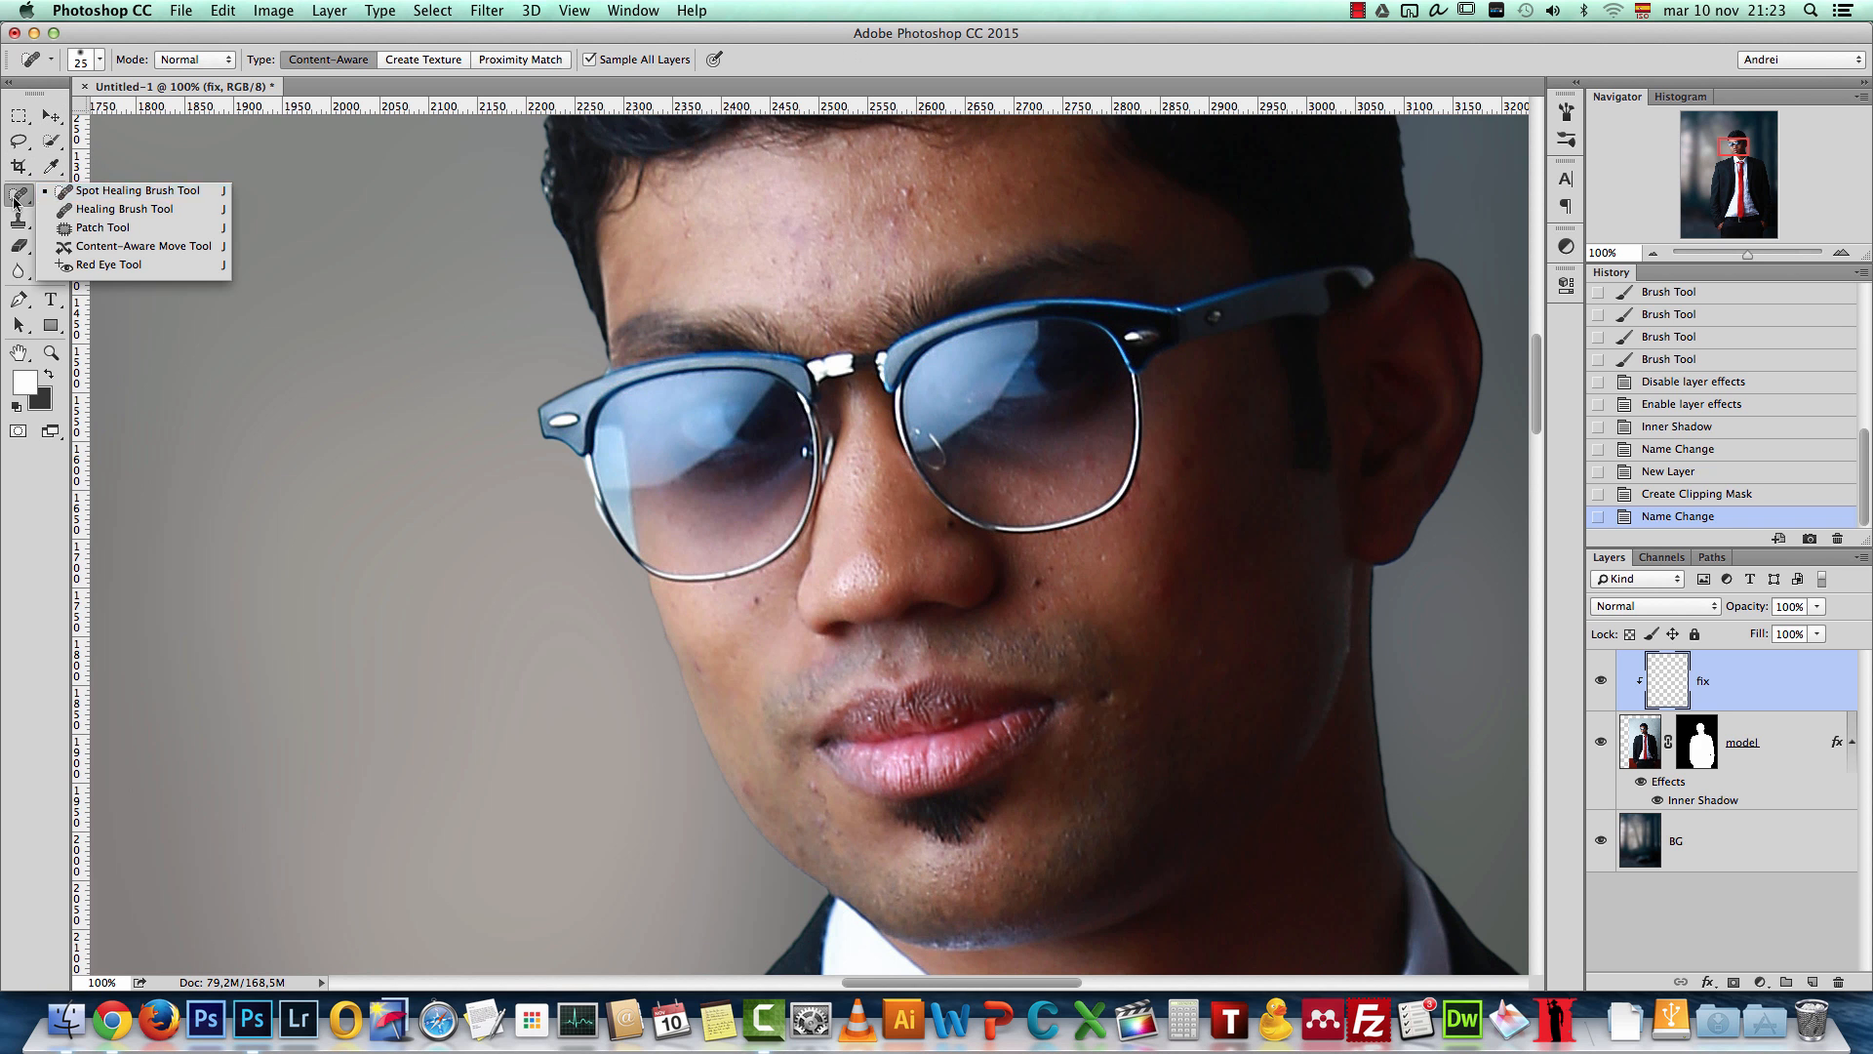
left_click(108, 200)
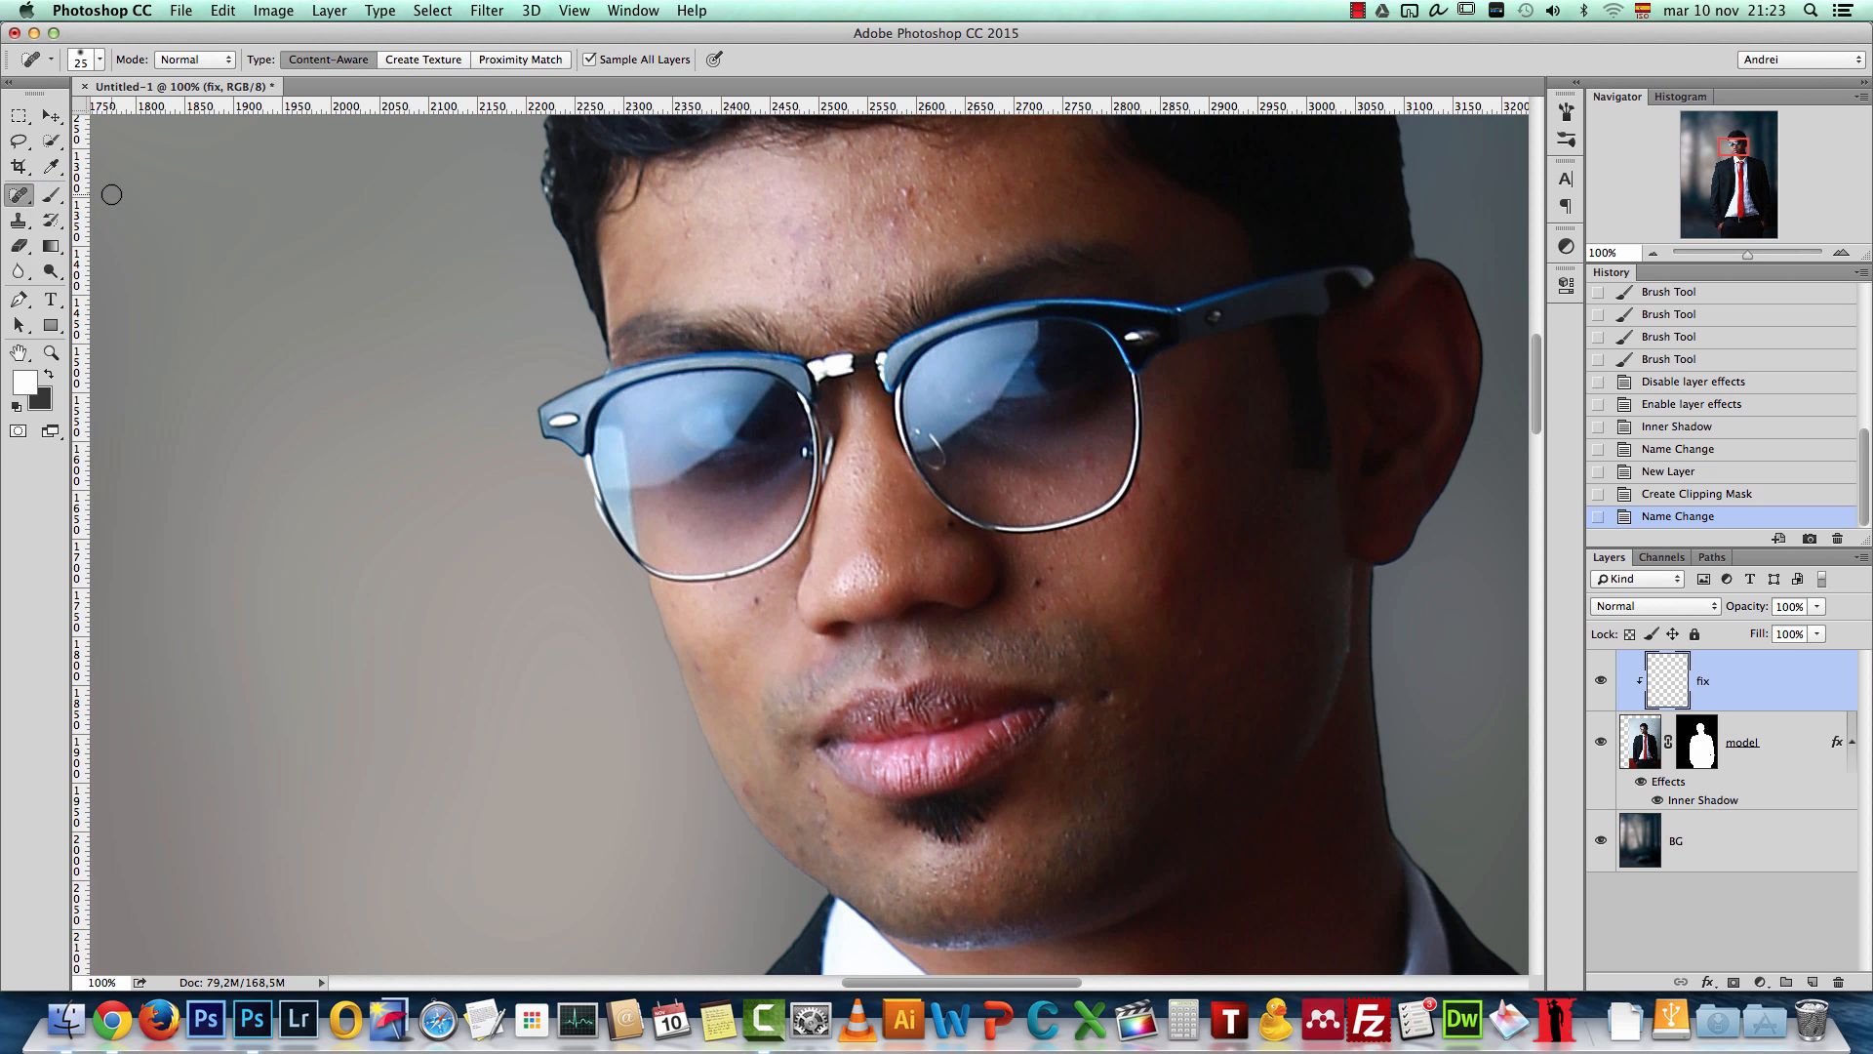
mouse_move(961, 314)
left_mouse_down()
mouse_move(766, 346)
mouse_move(760, 369)
left_mouse_up()
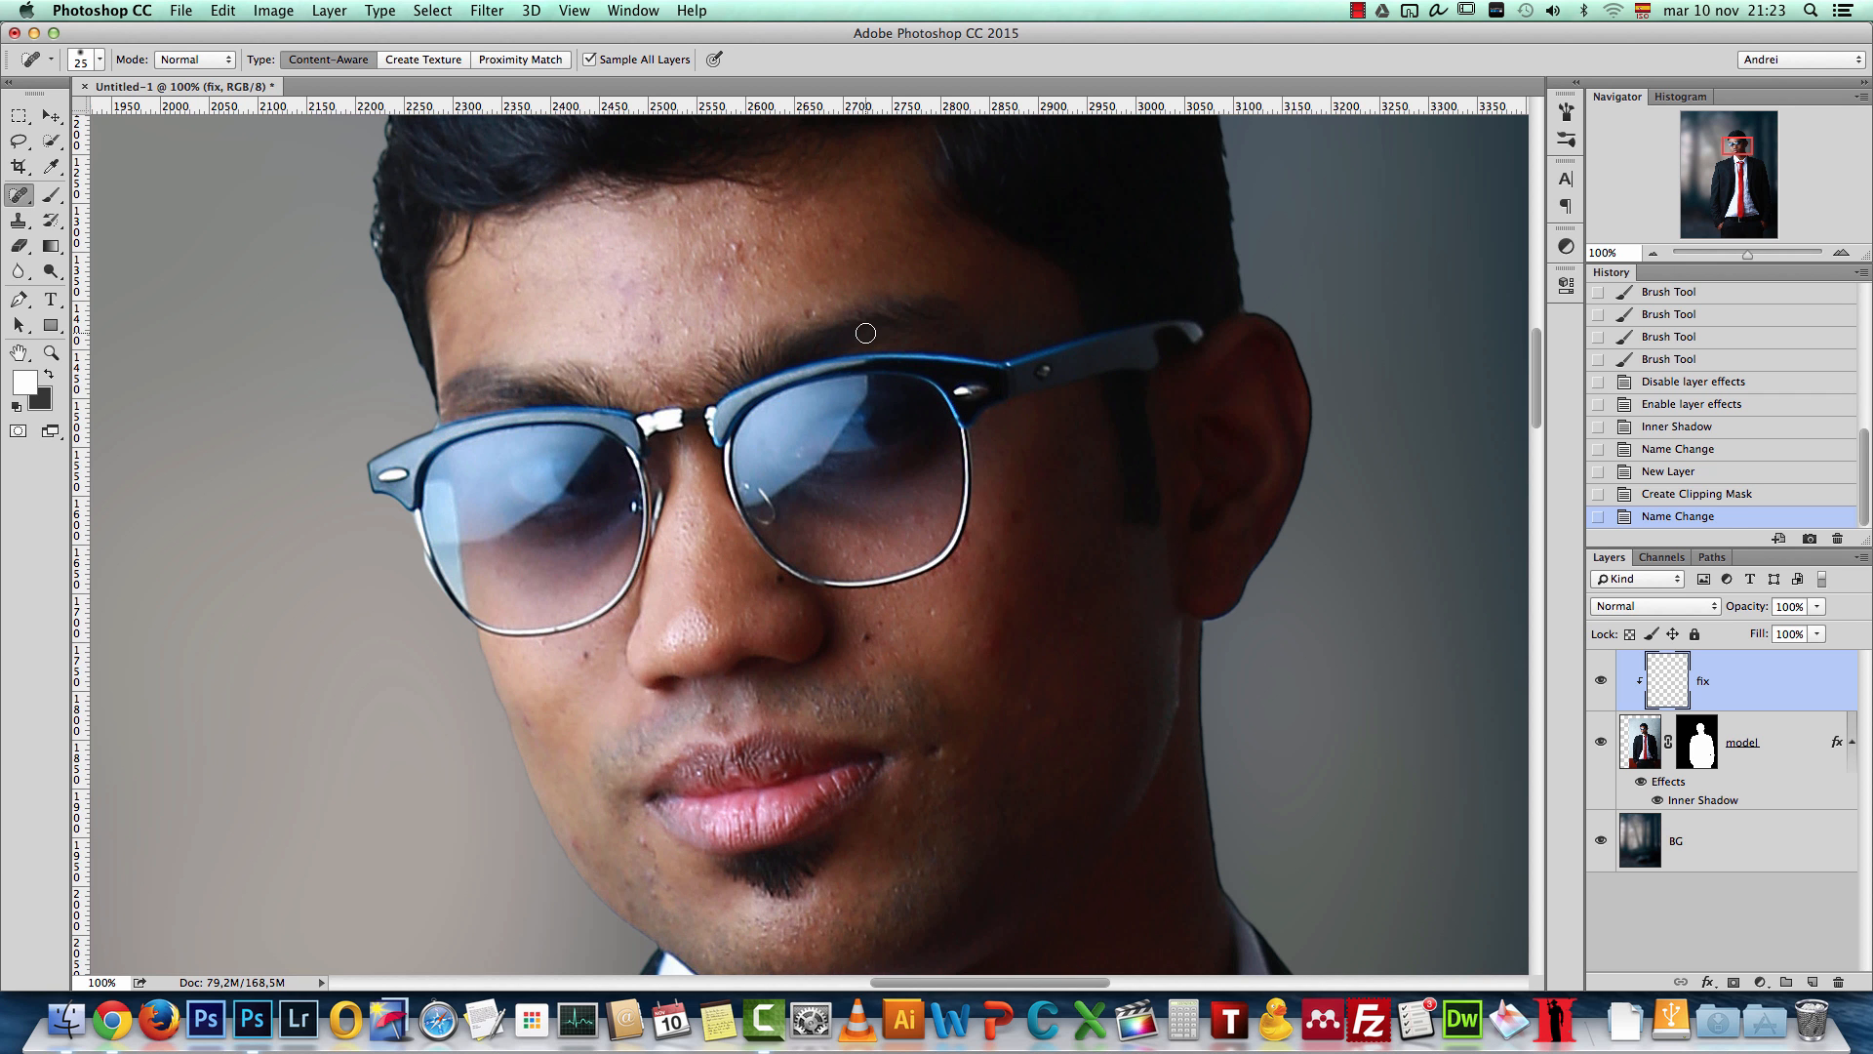
left_click(1015, 715)
left_click(940, 614)
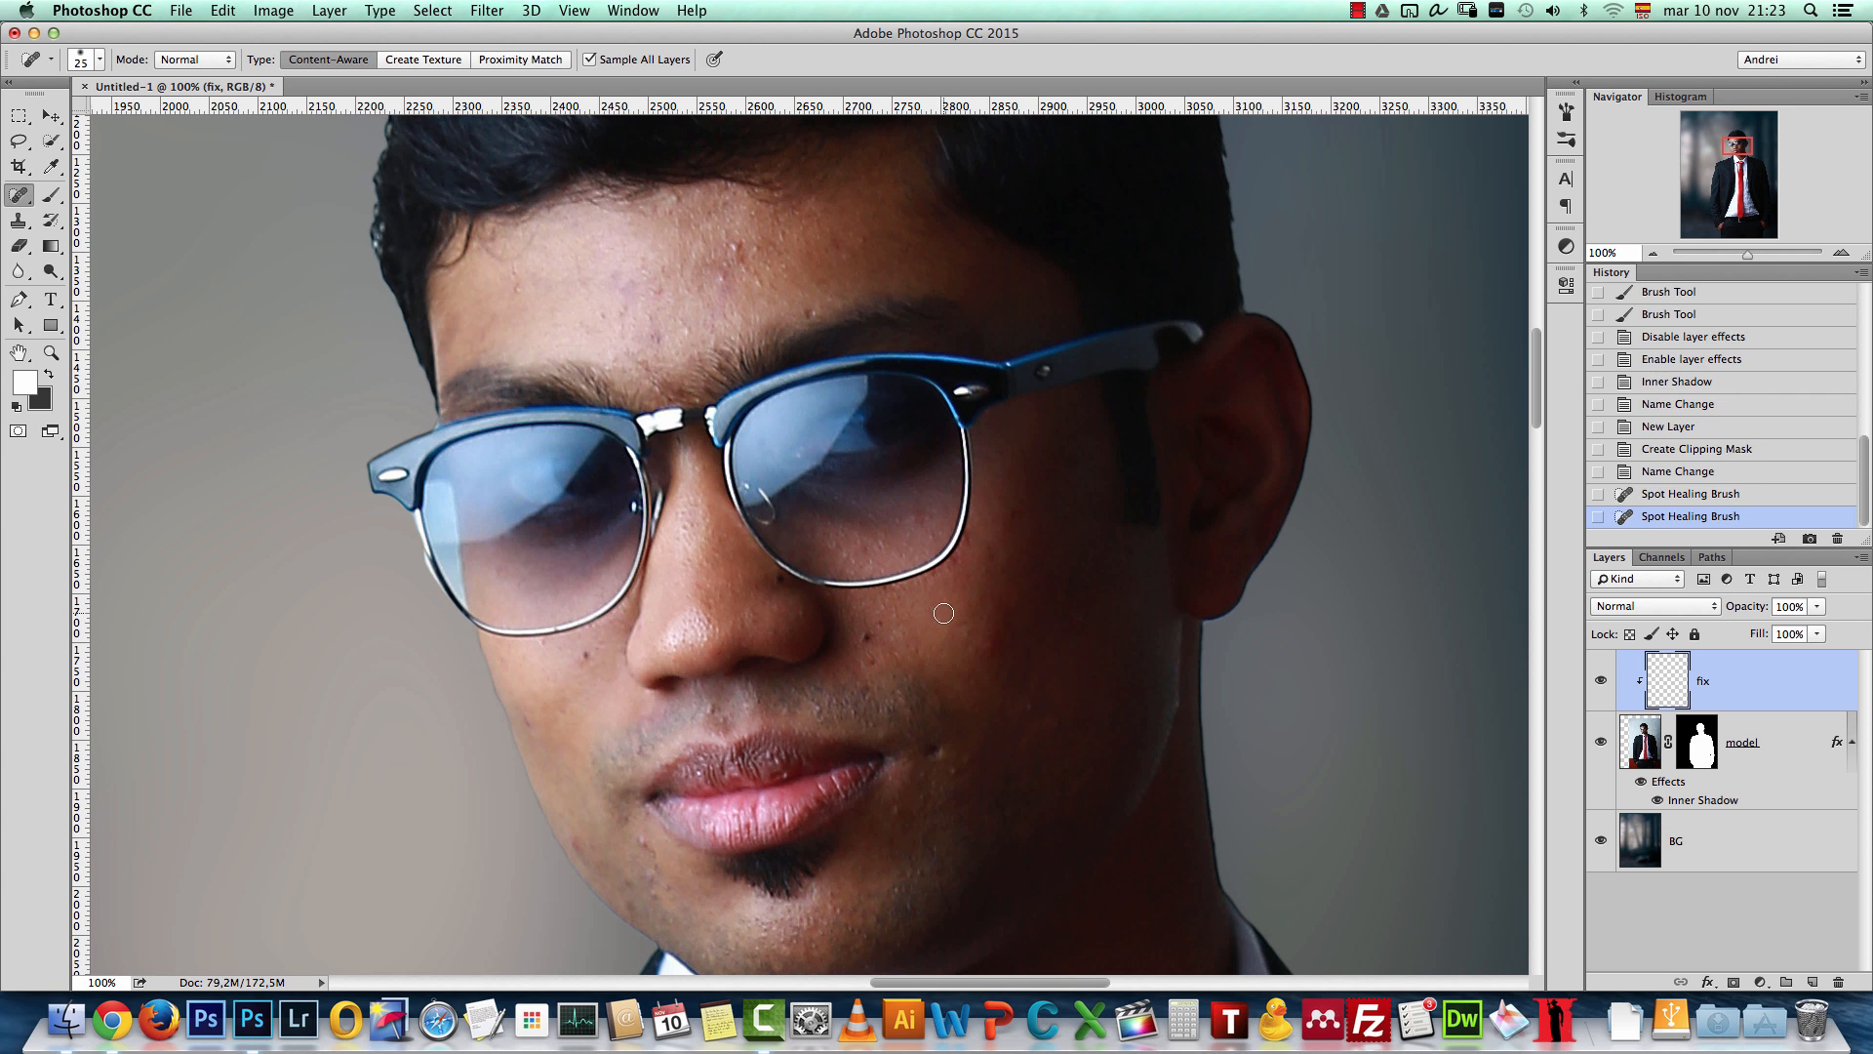
right_click(1136, 517)
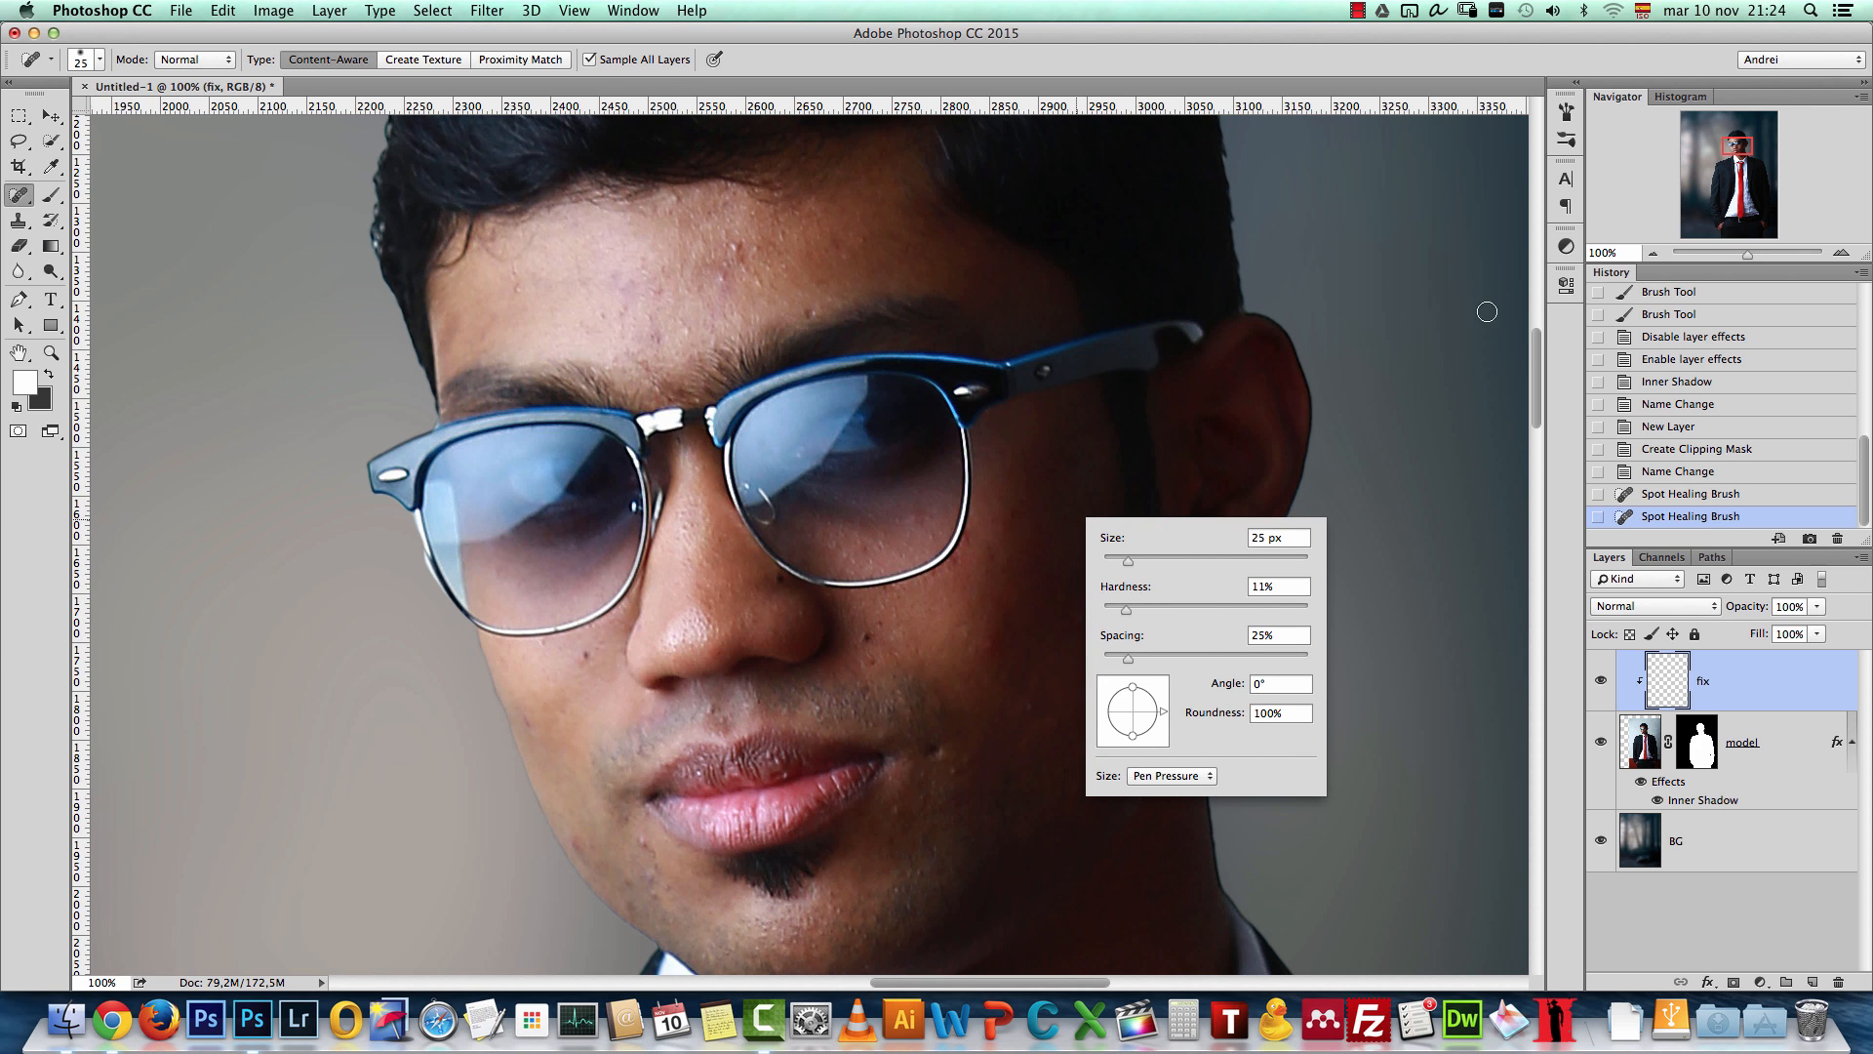
left_click(1566, 112)
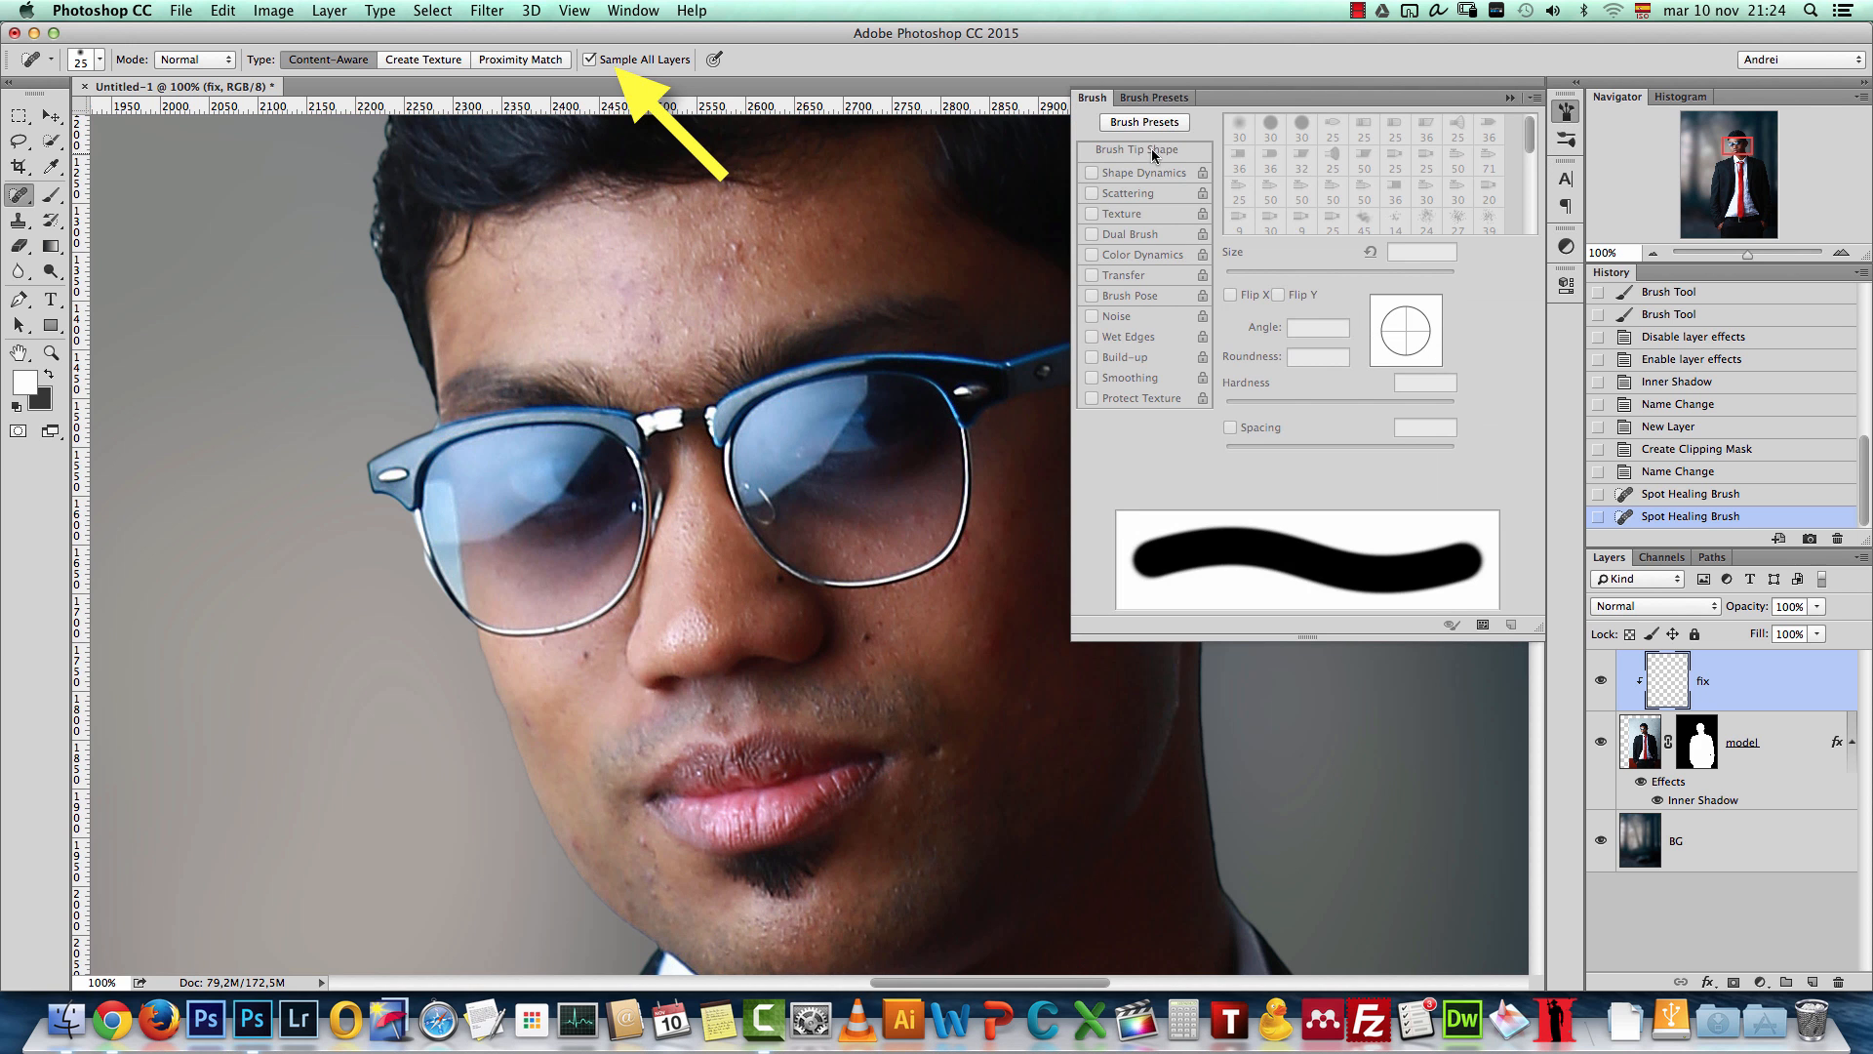
left_click(1509, 97)
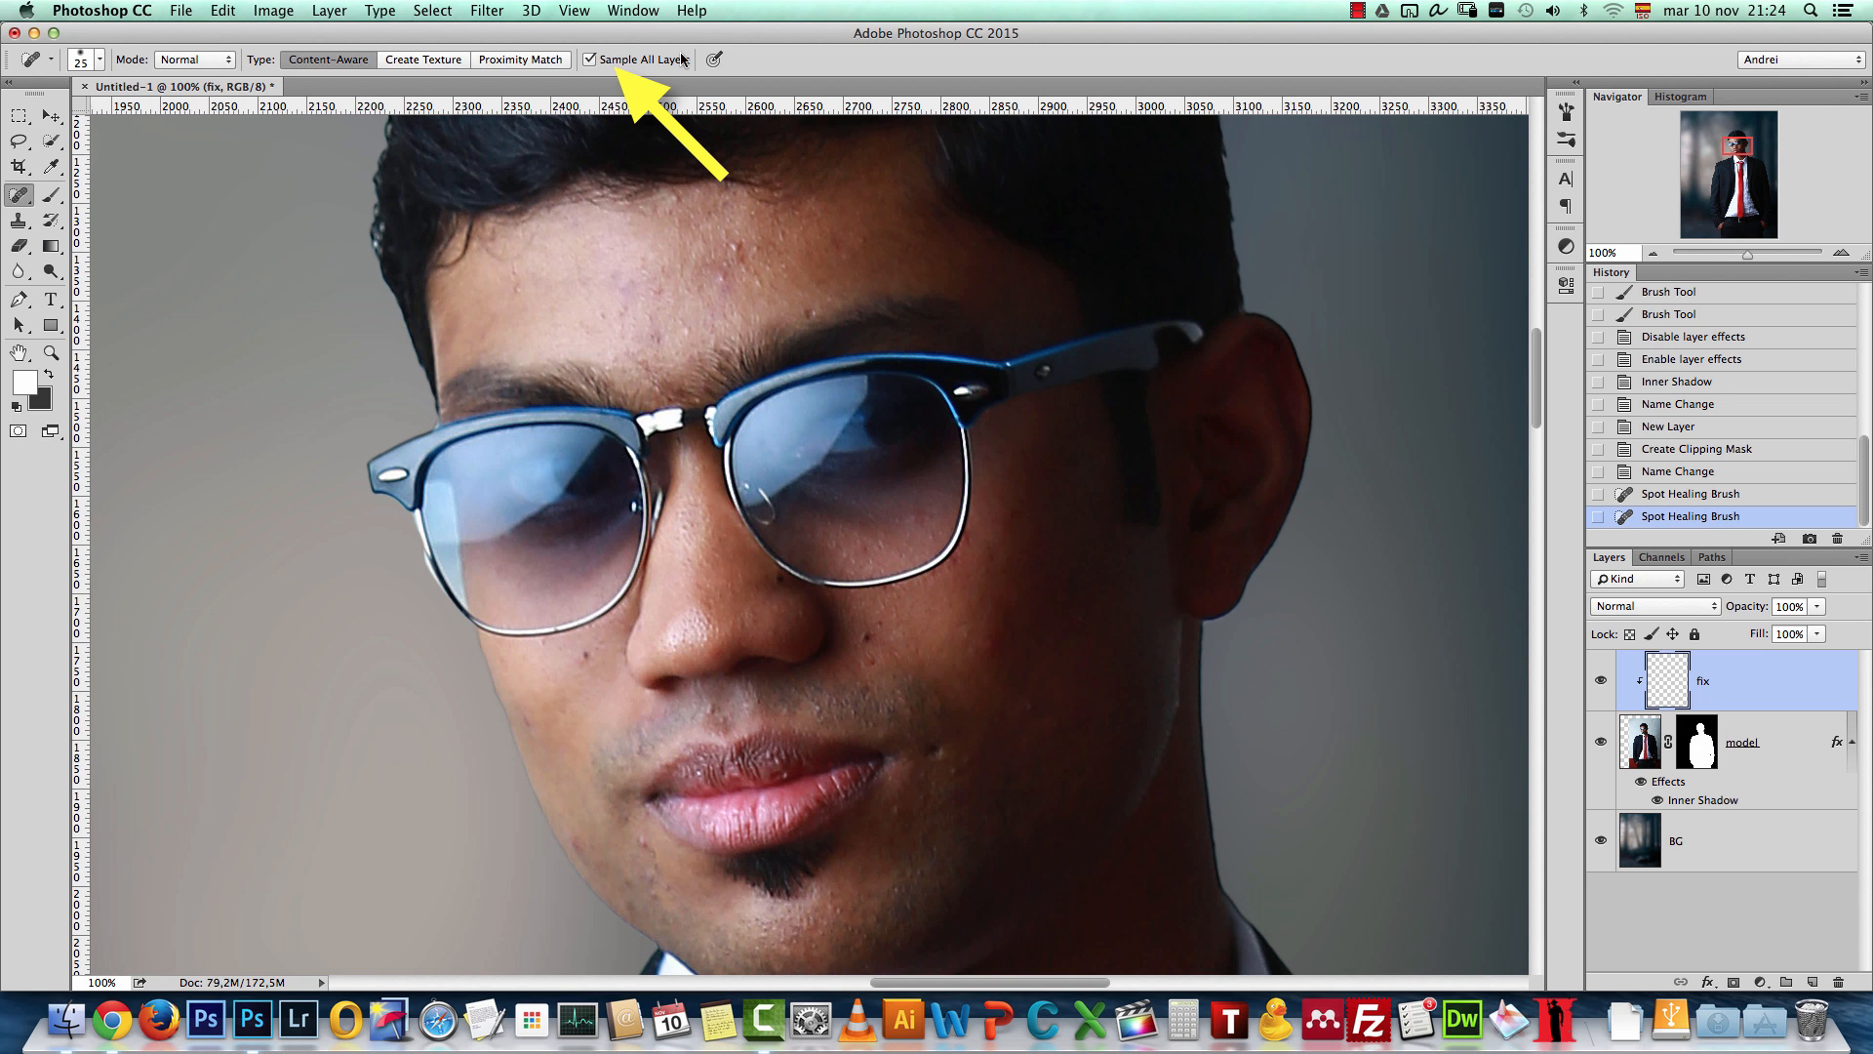
Step: Heal the spots beside the mouth corner and the moles on the shaded cheek below the glasses with the Spot Healing Brush
left_click(935, 745)
left_click(951, 770)
left_click(1037, 709)
left_click(861, 637)
left_click(872, 659)
left_click(868, 638)
left_click(878, 623)
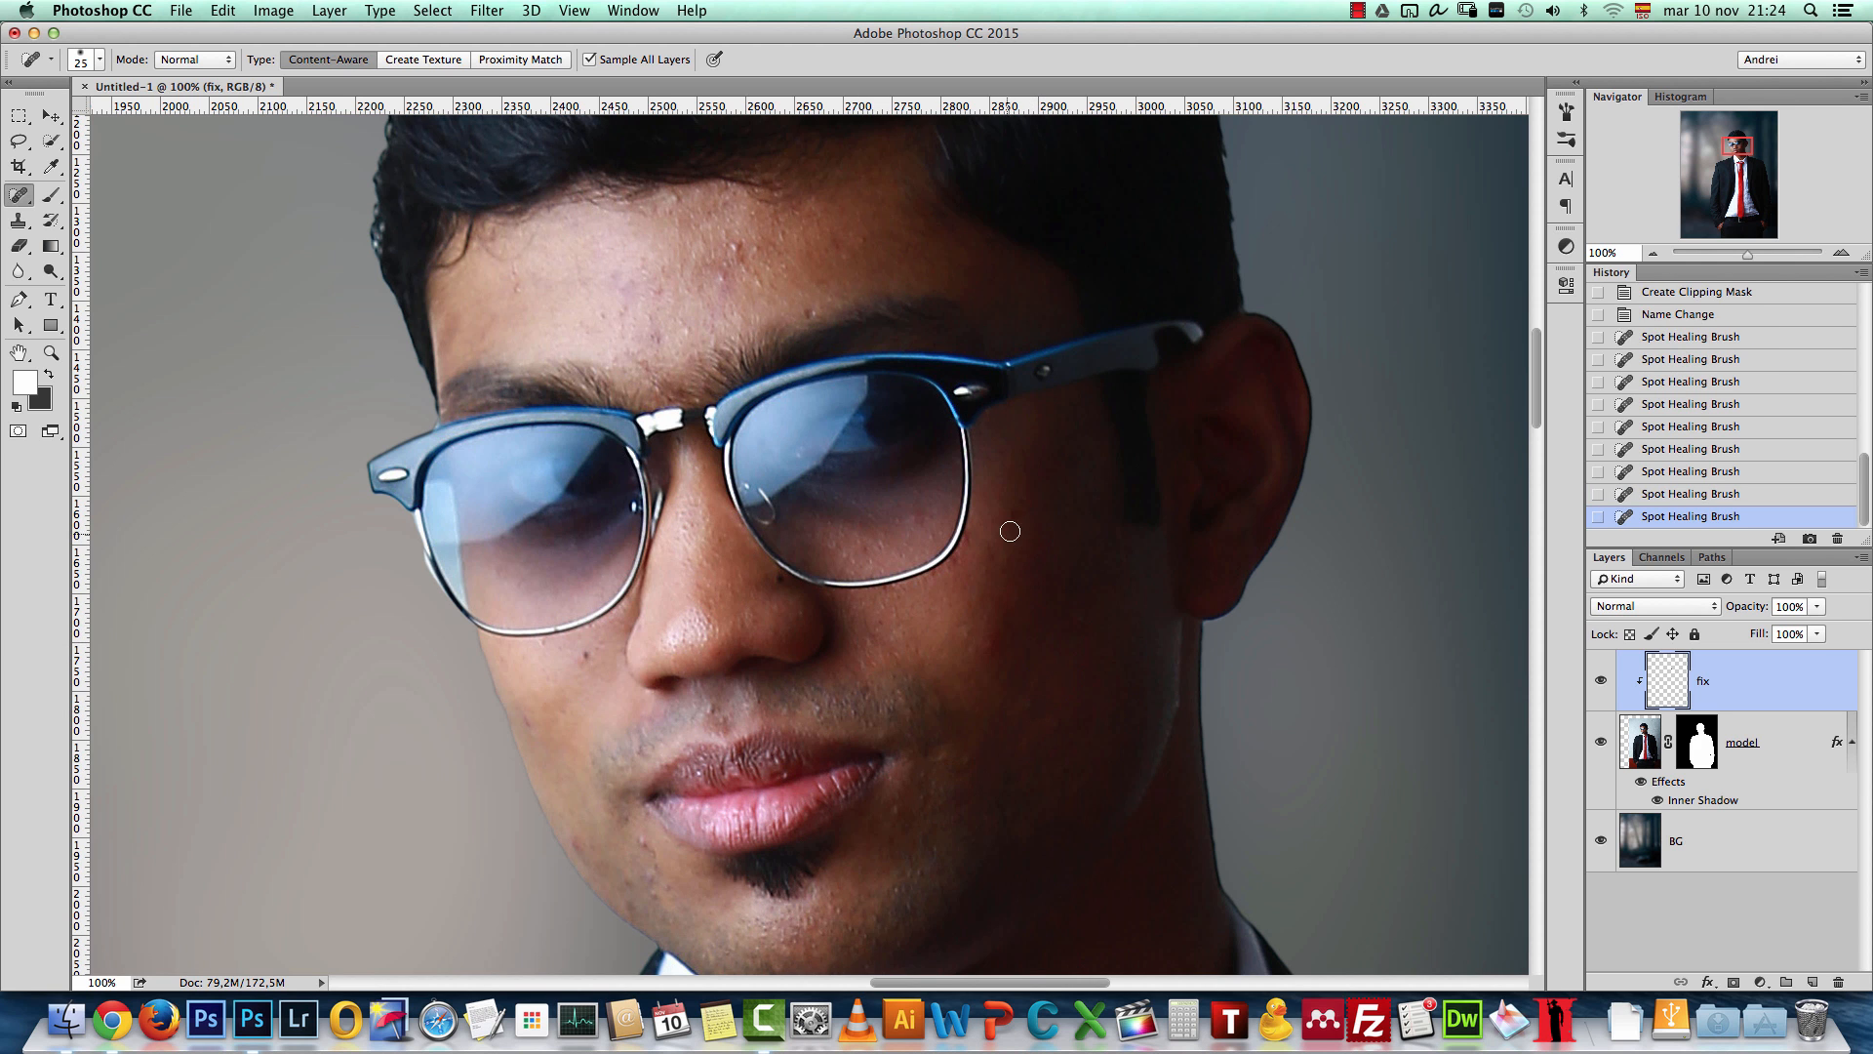
Step: Heal the mole below the brightly lit lens and the remaining spots on the cheeks and jaw with the Spot Healing Brush
left_click(995, 558)
left_click(585, 657)
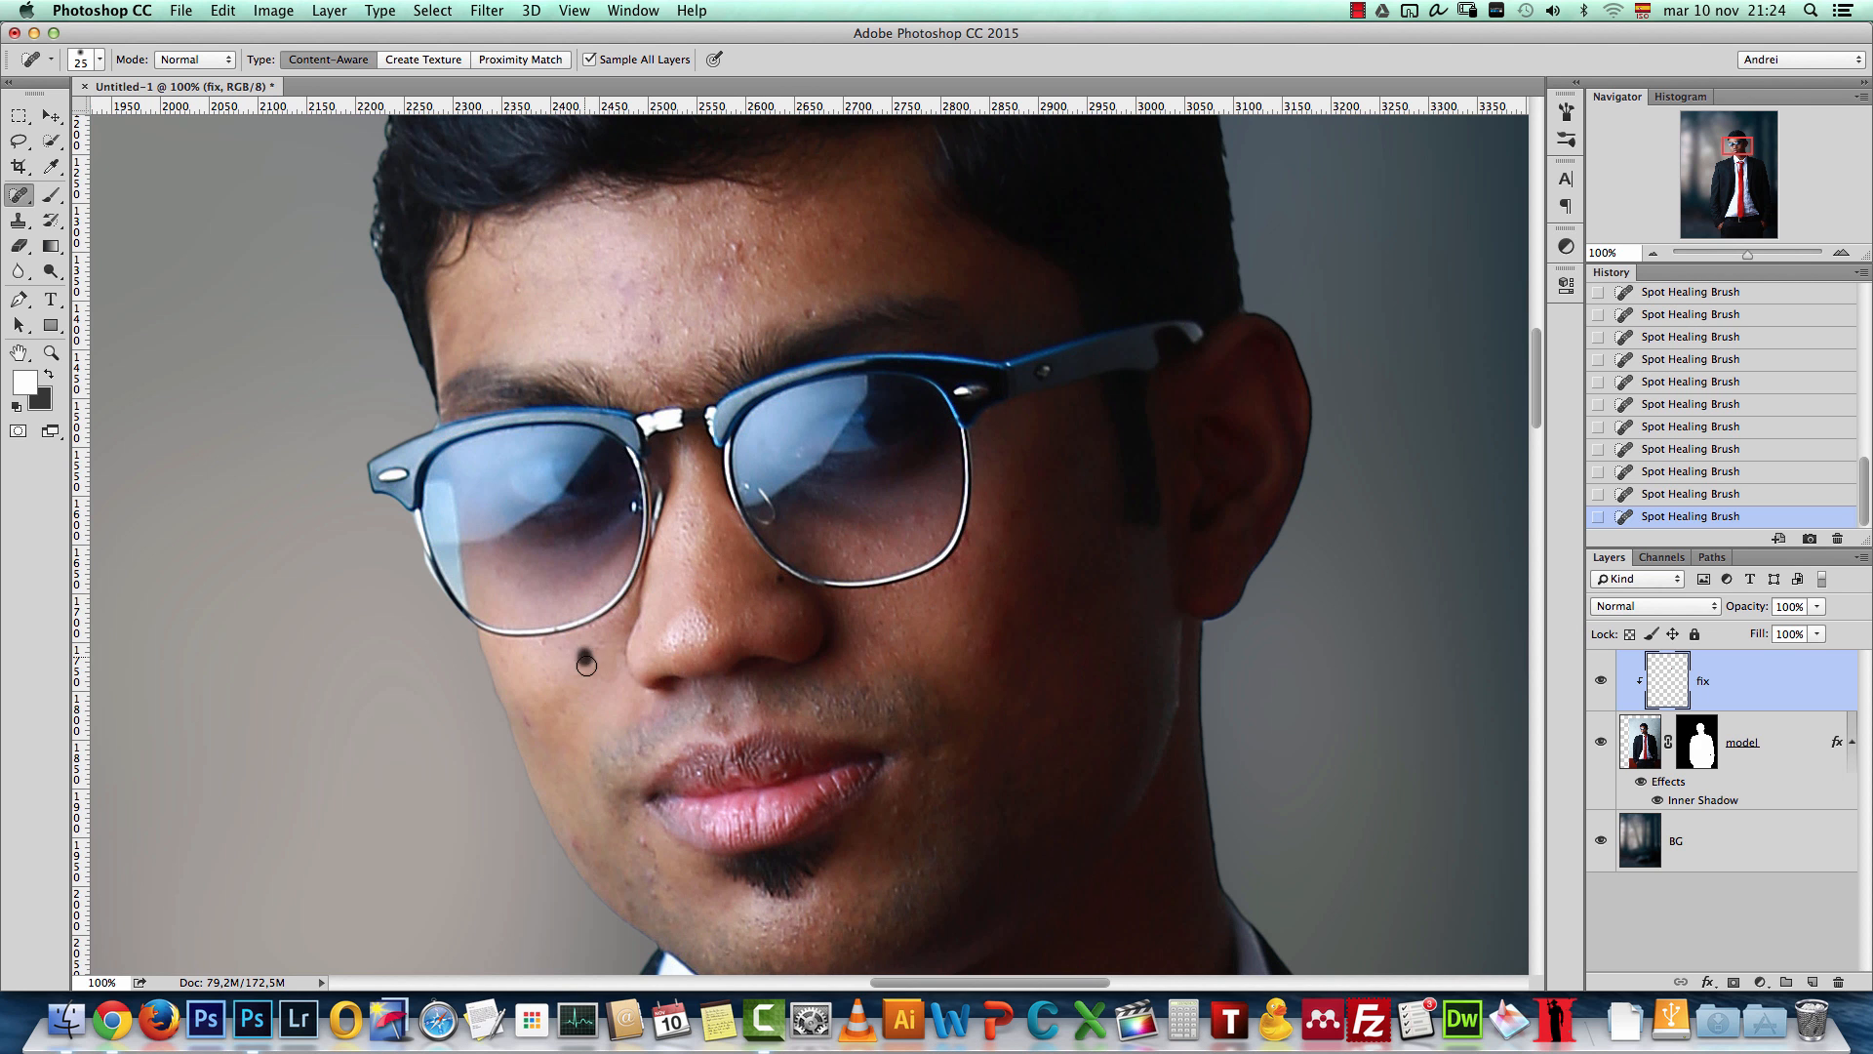
left_click_drag(645, 846, 644, 878)
left_click_drag(939, 678, 855, 448)
left_click(909, 412)
left_click(926, 287)
left_click(698, 352)
left_click(738, 480)
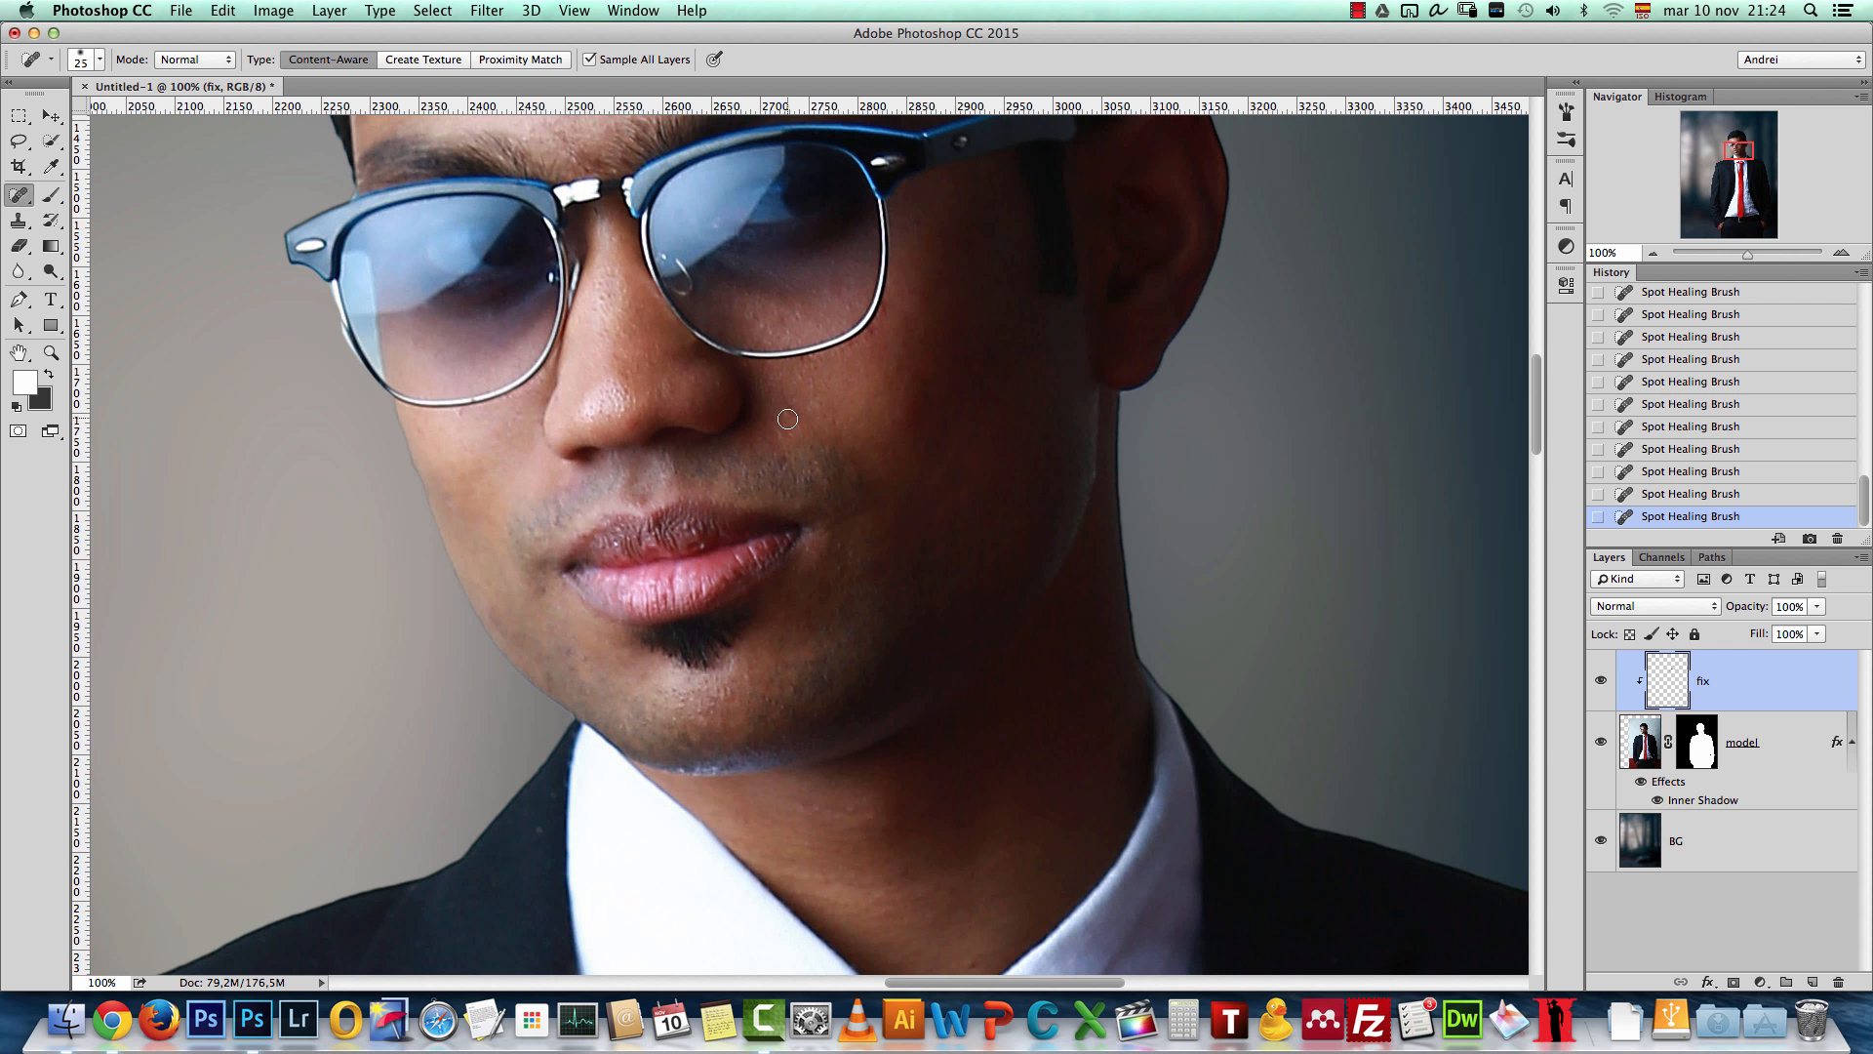
Step: Remove the lint specks from the jacket's shoulder, lapel and upper sleeve with the Spot Healing Brush on the fix layer
scroll(565, 419, "down", 10)
scroll(564, 429, "left", 10)
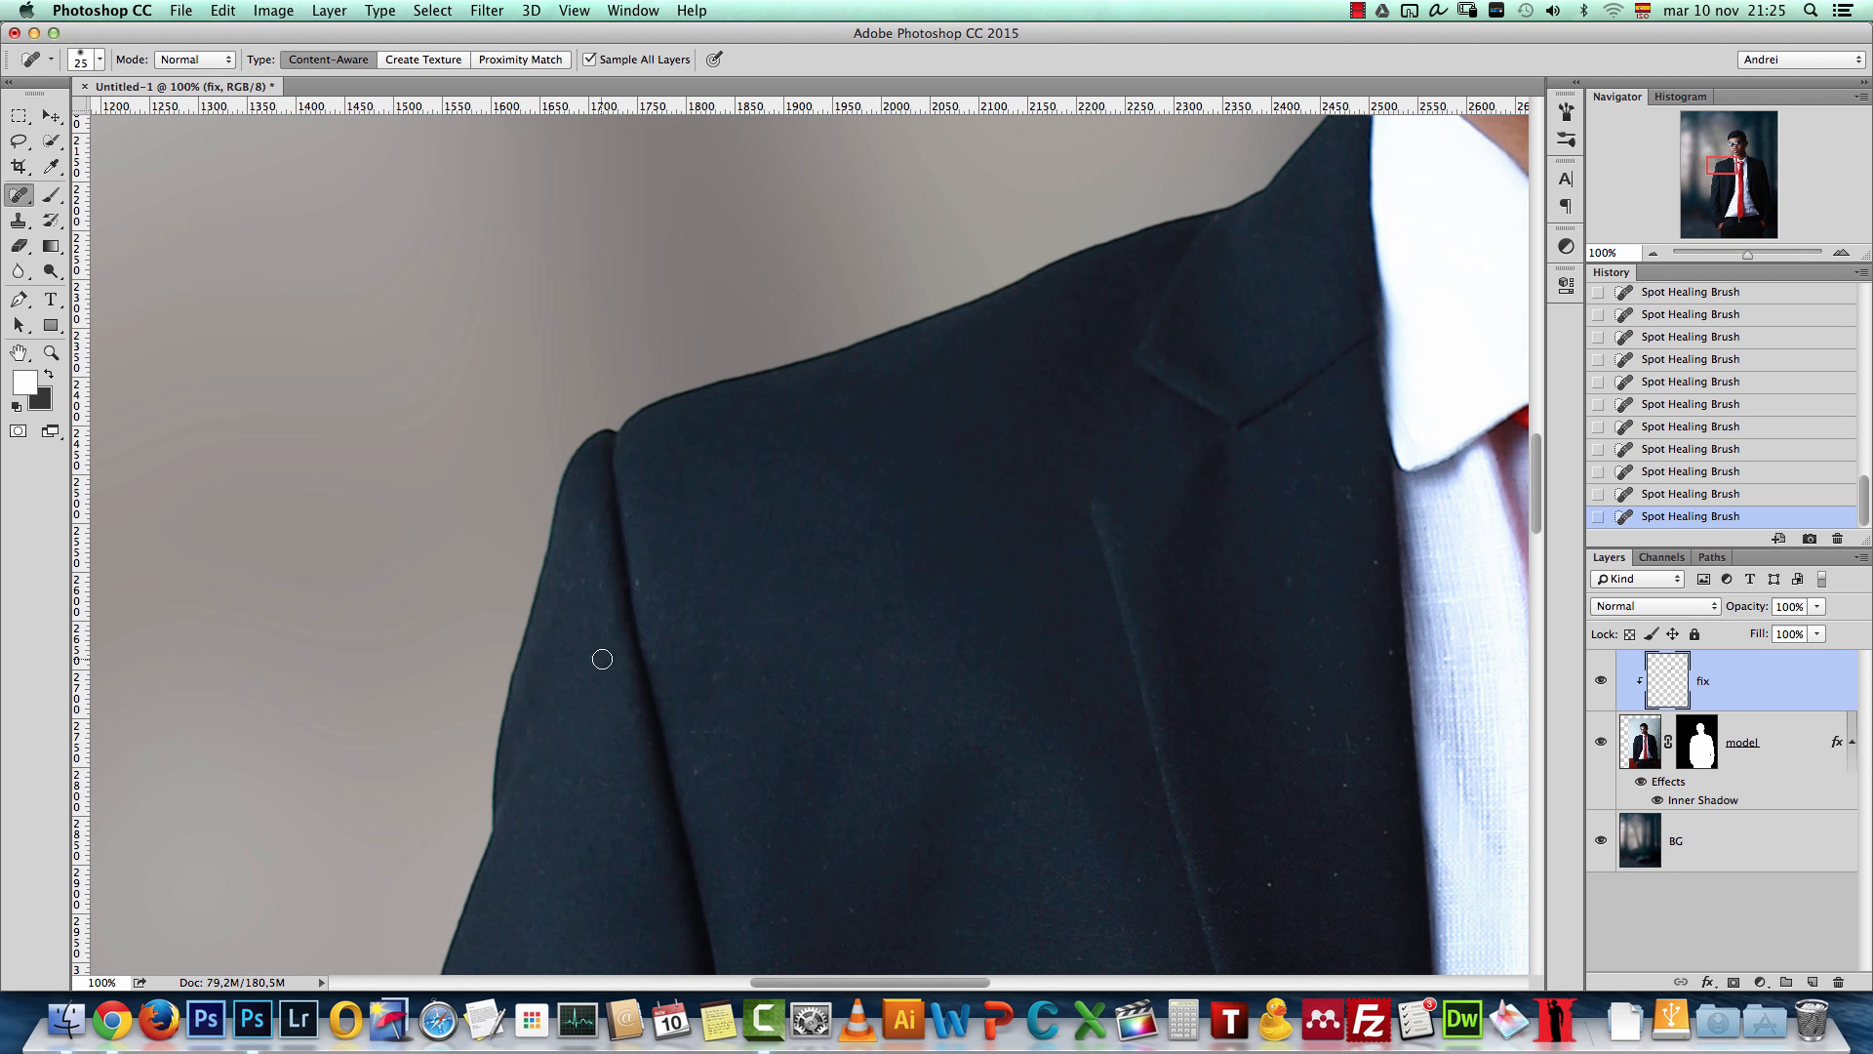
scroll(517, 518, "down", 7)
scroll(518, 518, "right", 7)
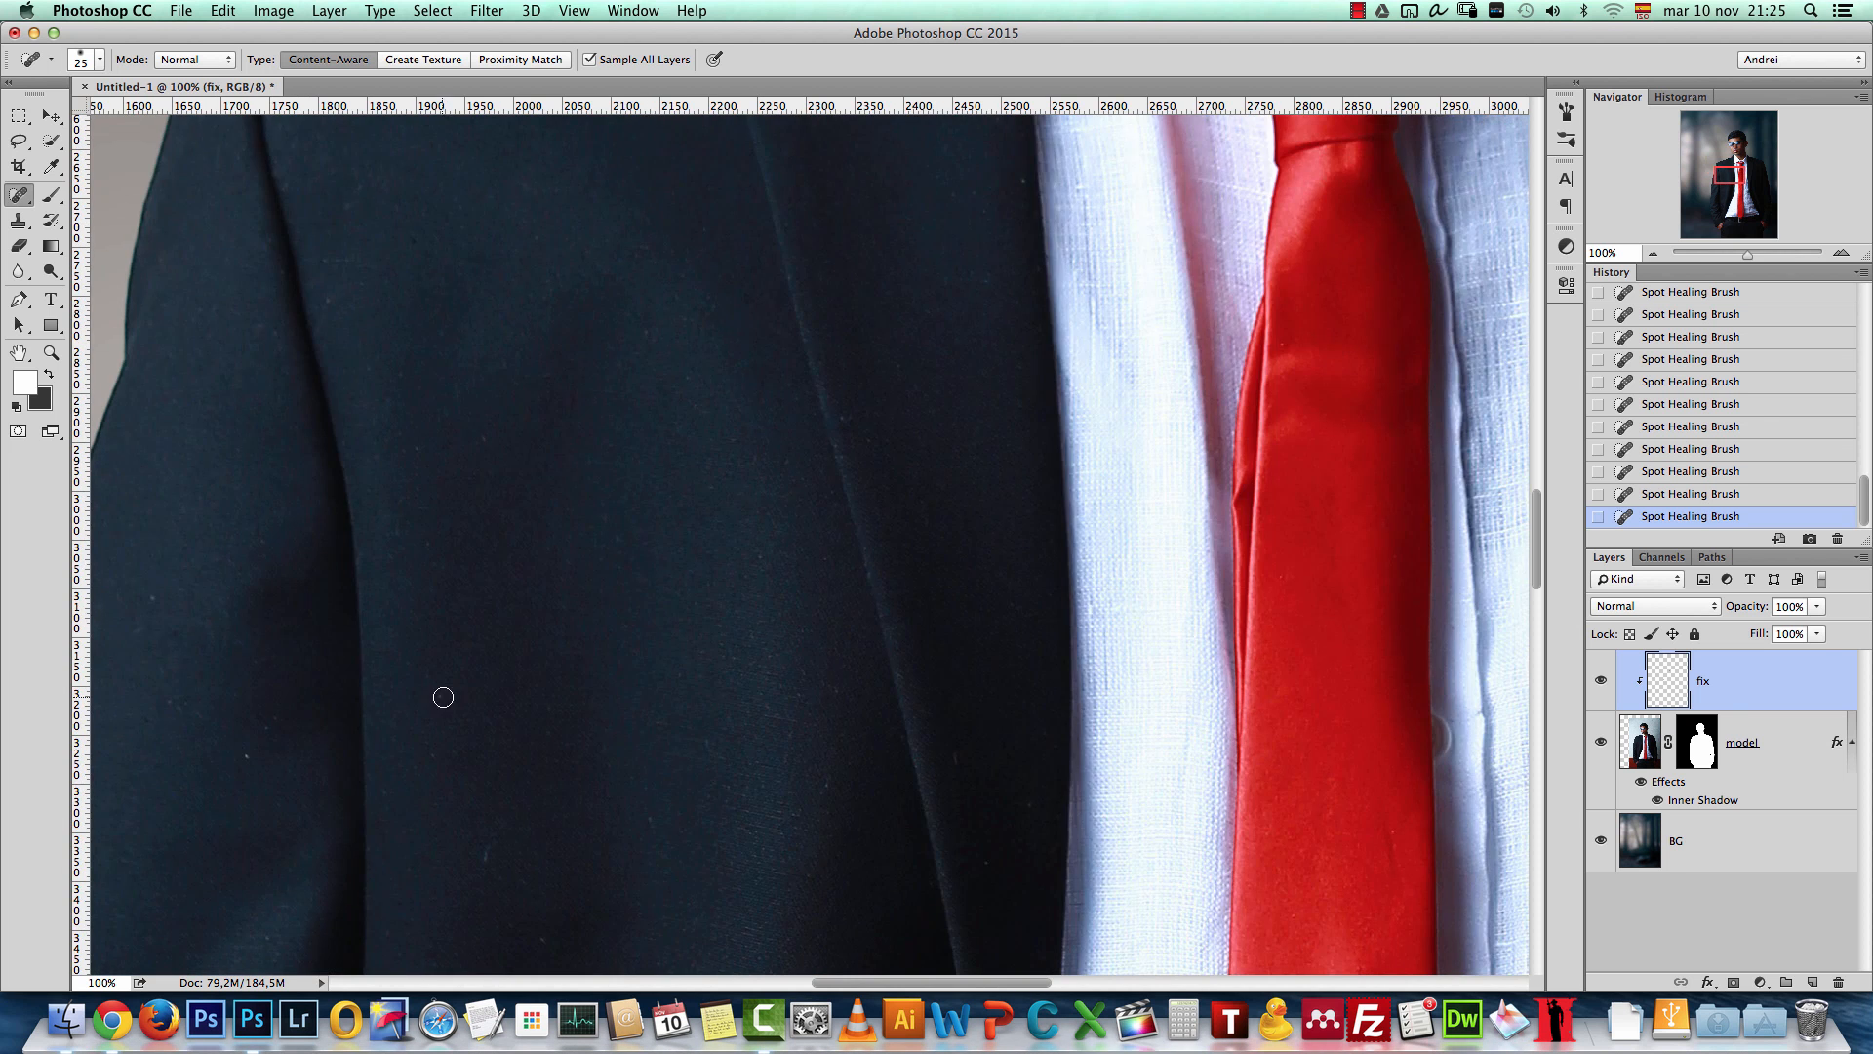
scroll(621, 608, "down", 3)
scroll(622, 608, "left", 5)
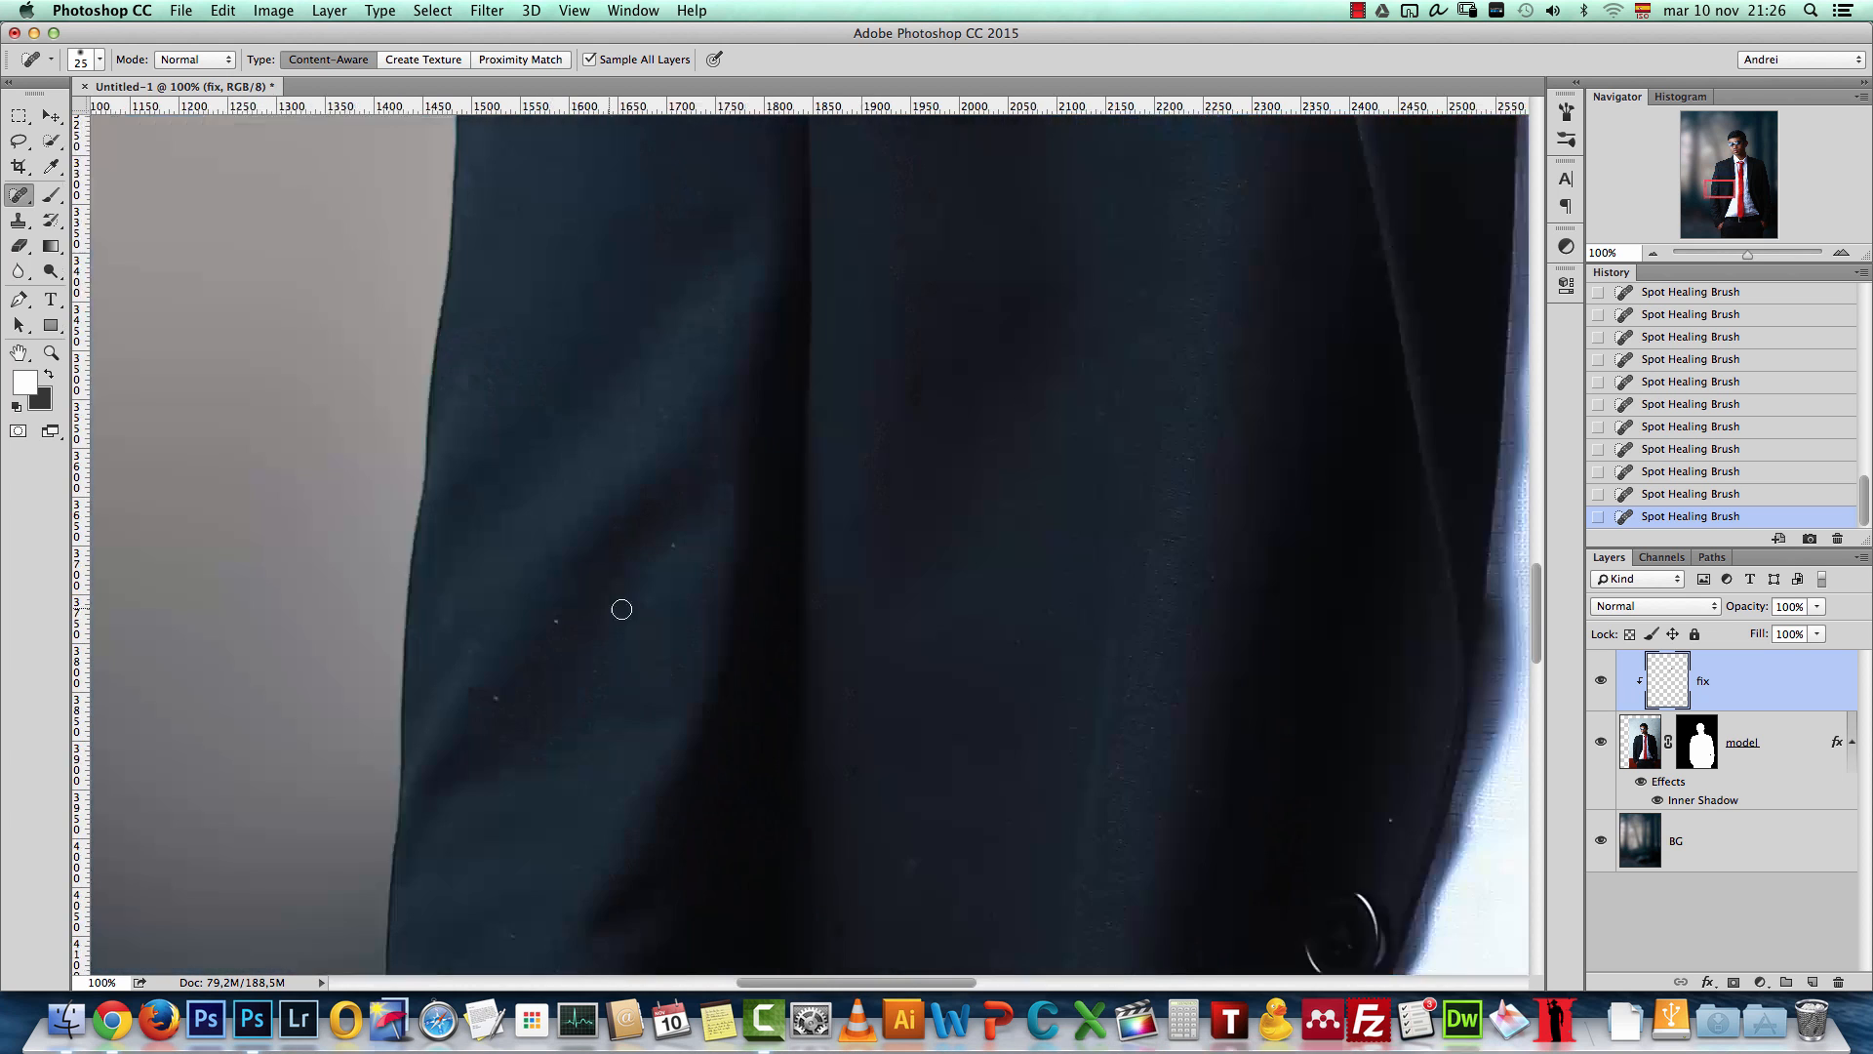
Step: Clean the specks off the lower sleeve, the trousers and the darker side of the jacket with the Spot Healing Brush
scroll(644, 711, "down", 3)
scroll(1271, 523, "down", 3)
scroll(468, 778, "down", 2)
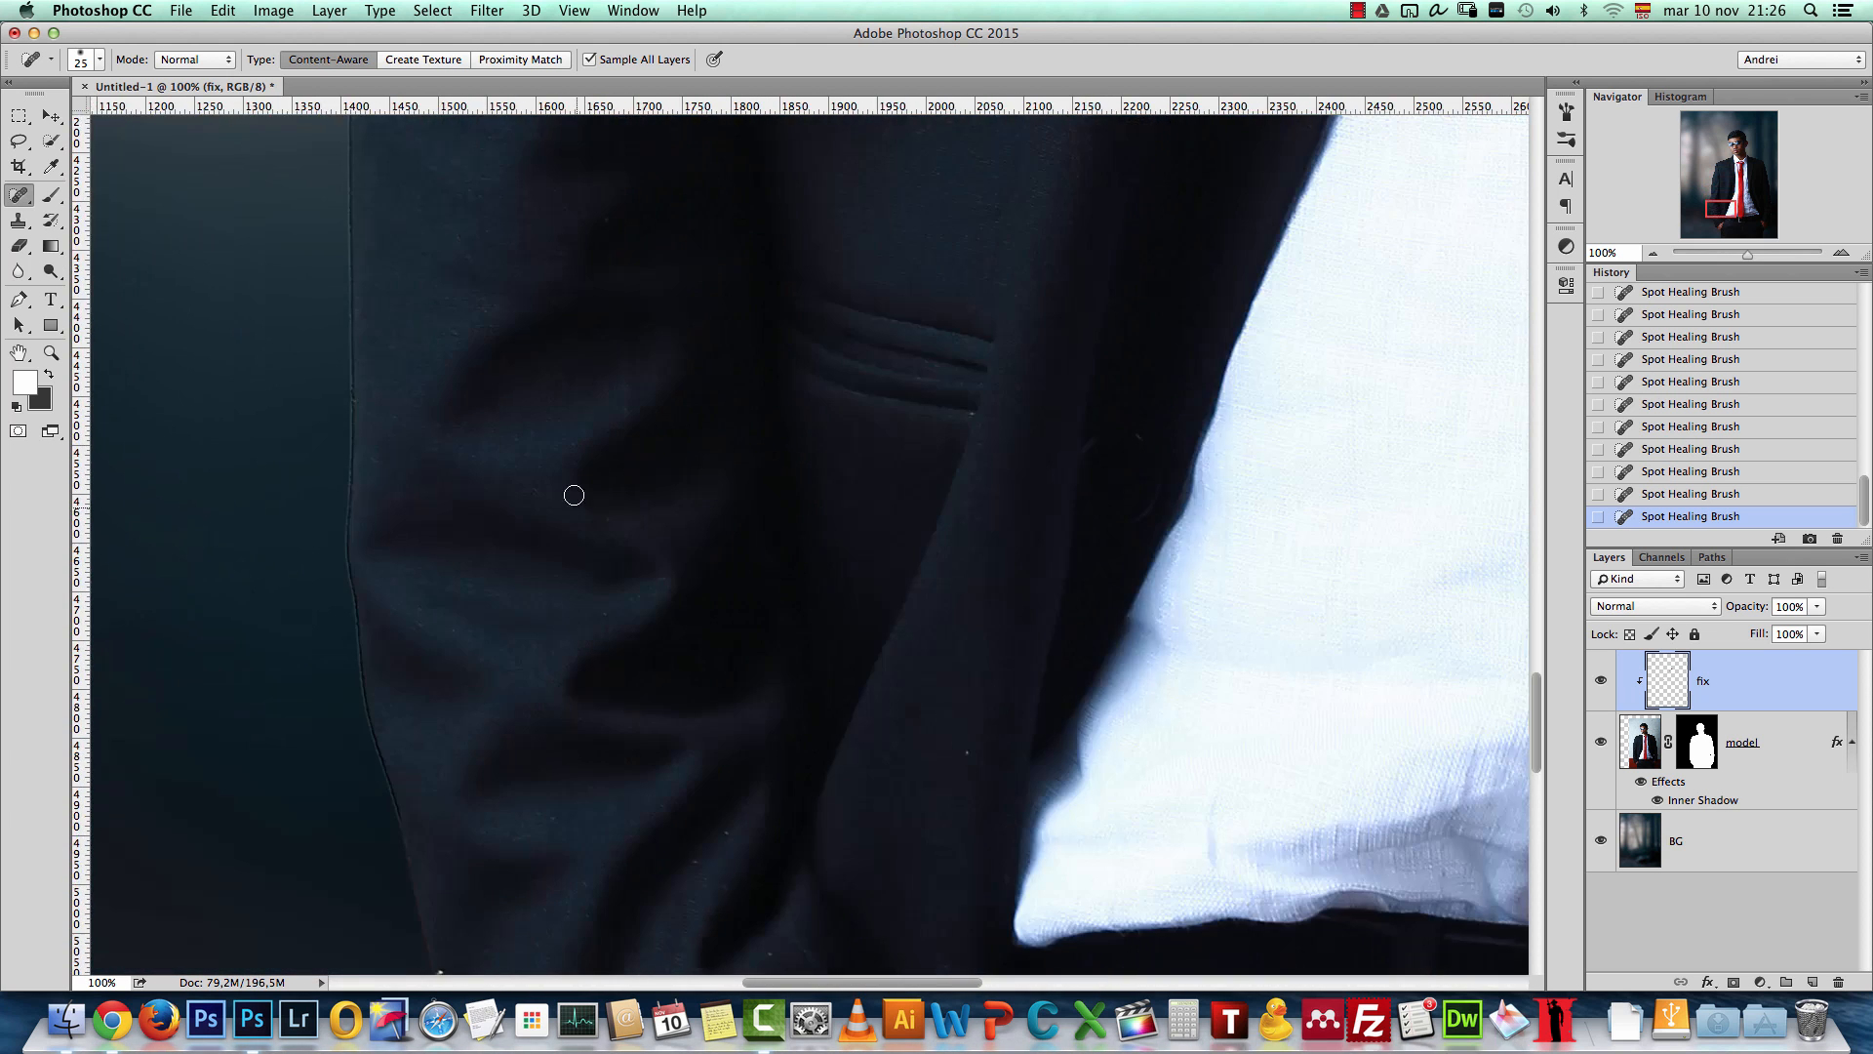
scroll(574, 495, "down", 5)
scroll(418, 648, "right", 10)
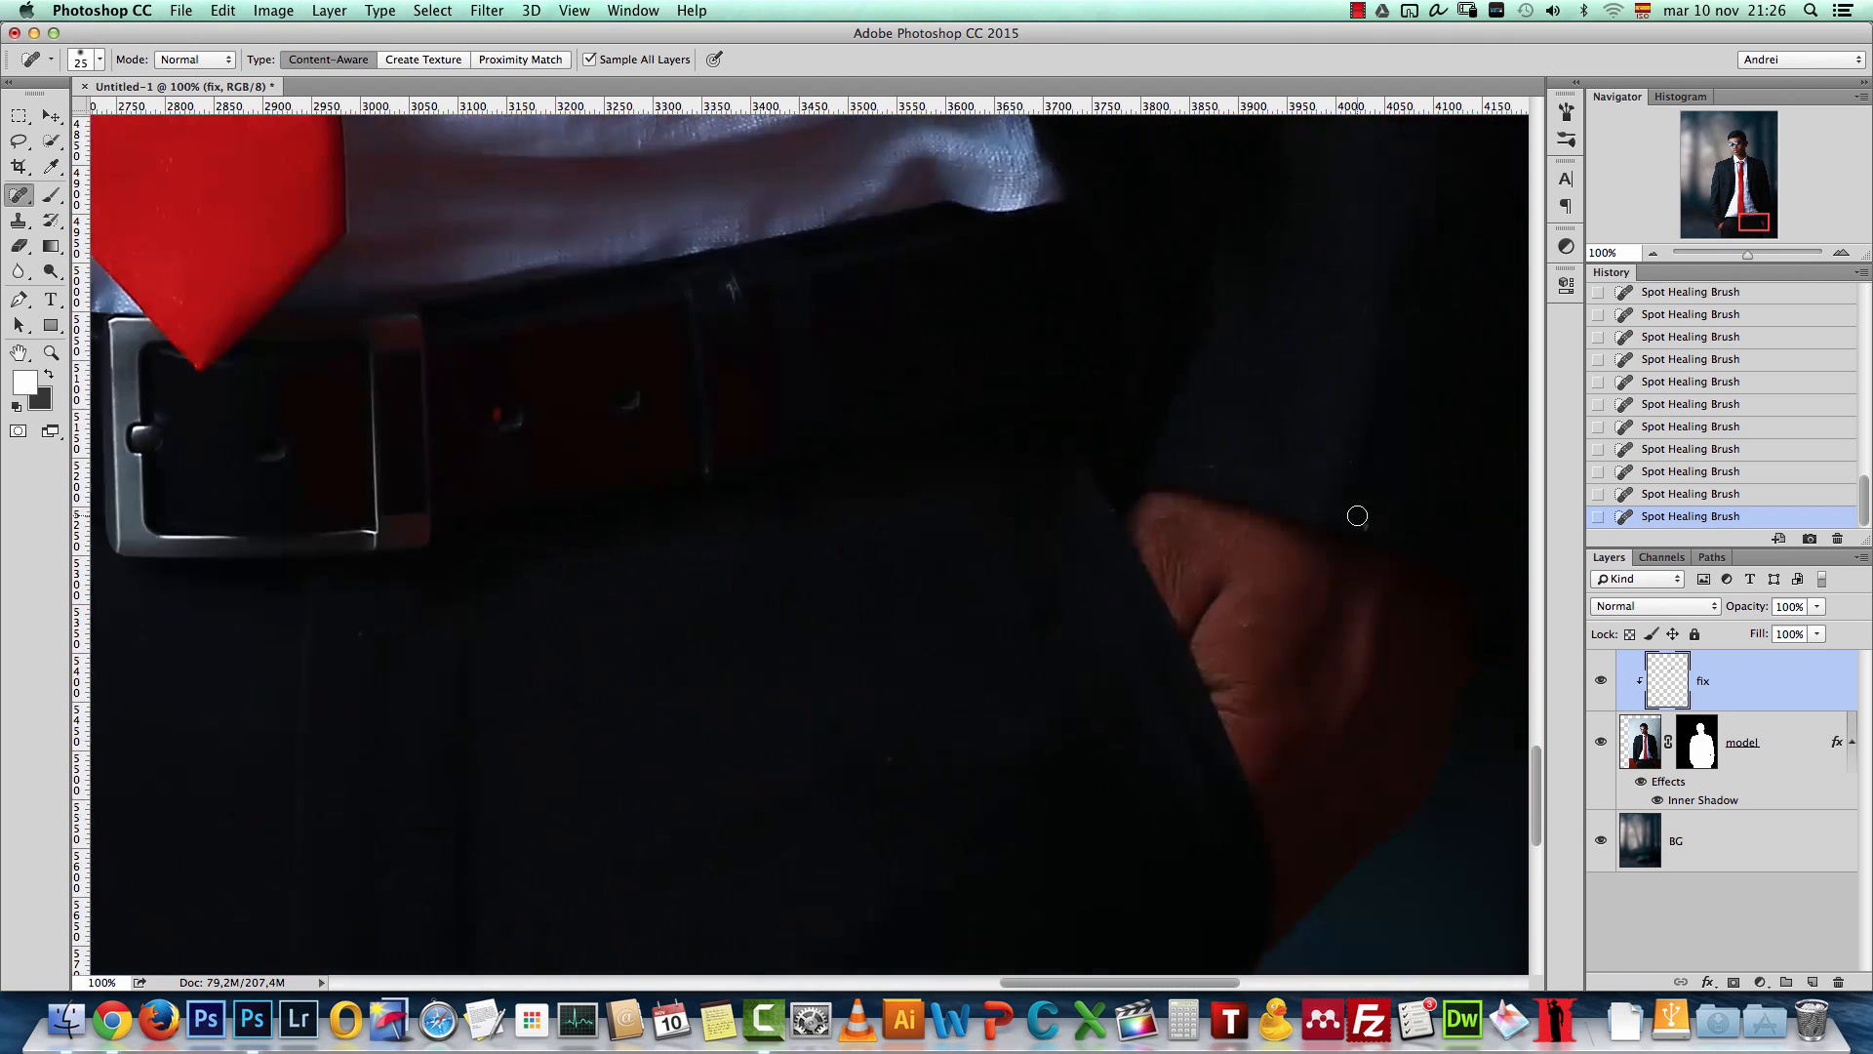
scroll(1213, 458, "up", 15)
scroll(1079, 644, "left", 5)
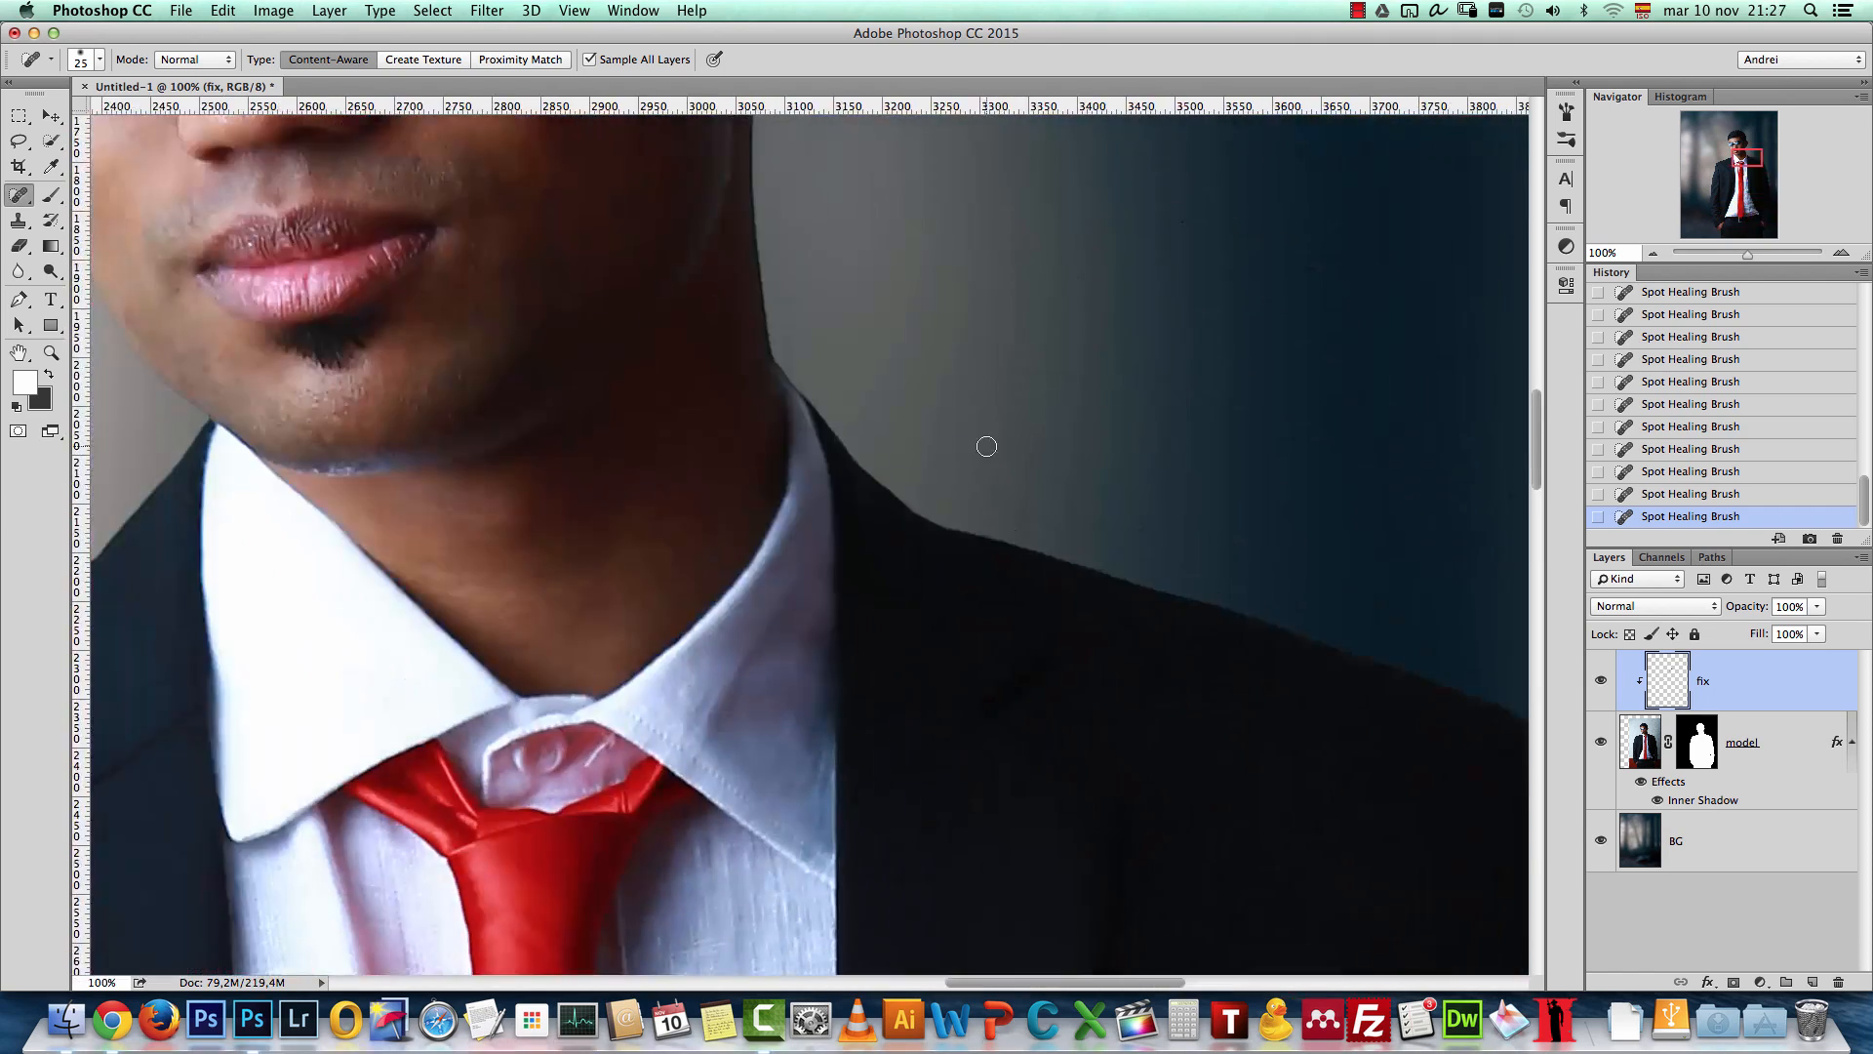
Step: Examine the healed face, collar and jacket close up and at reduced zoom for remaining blemishes
scroll(761, 293, "up", 10)
scroll(761, 293, "left", 6)
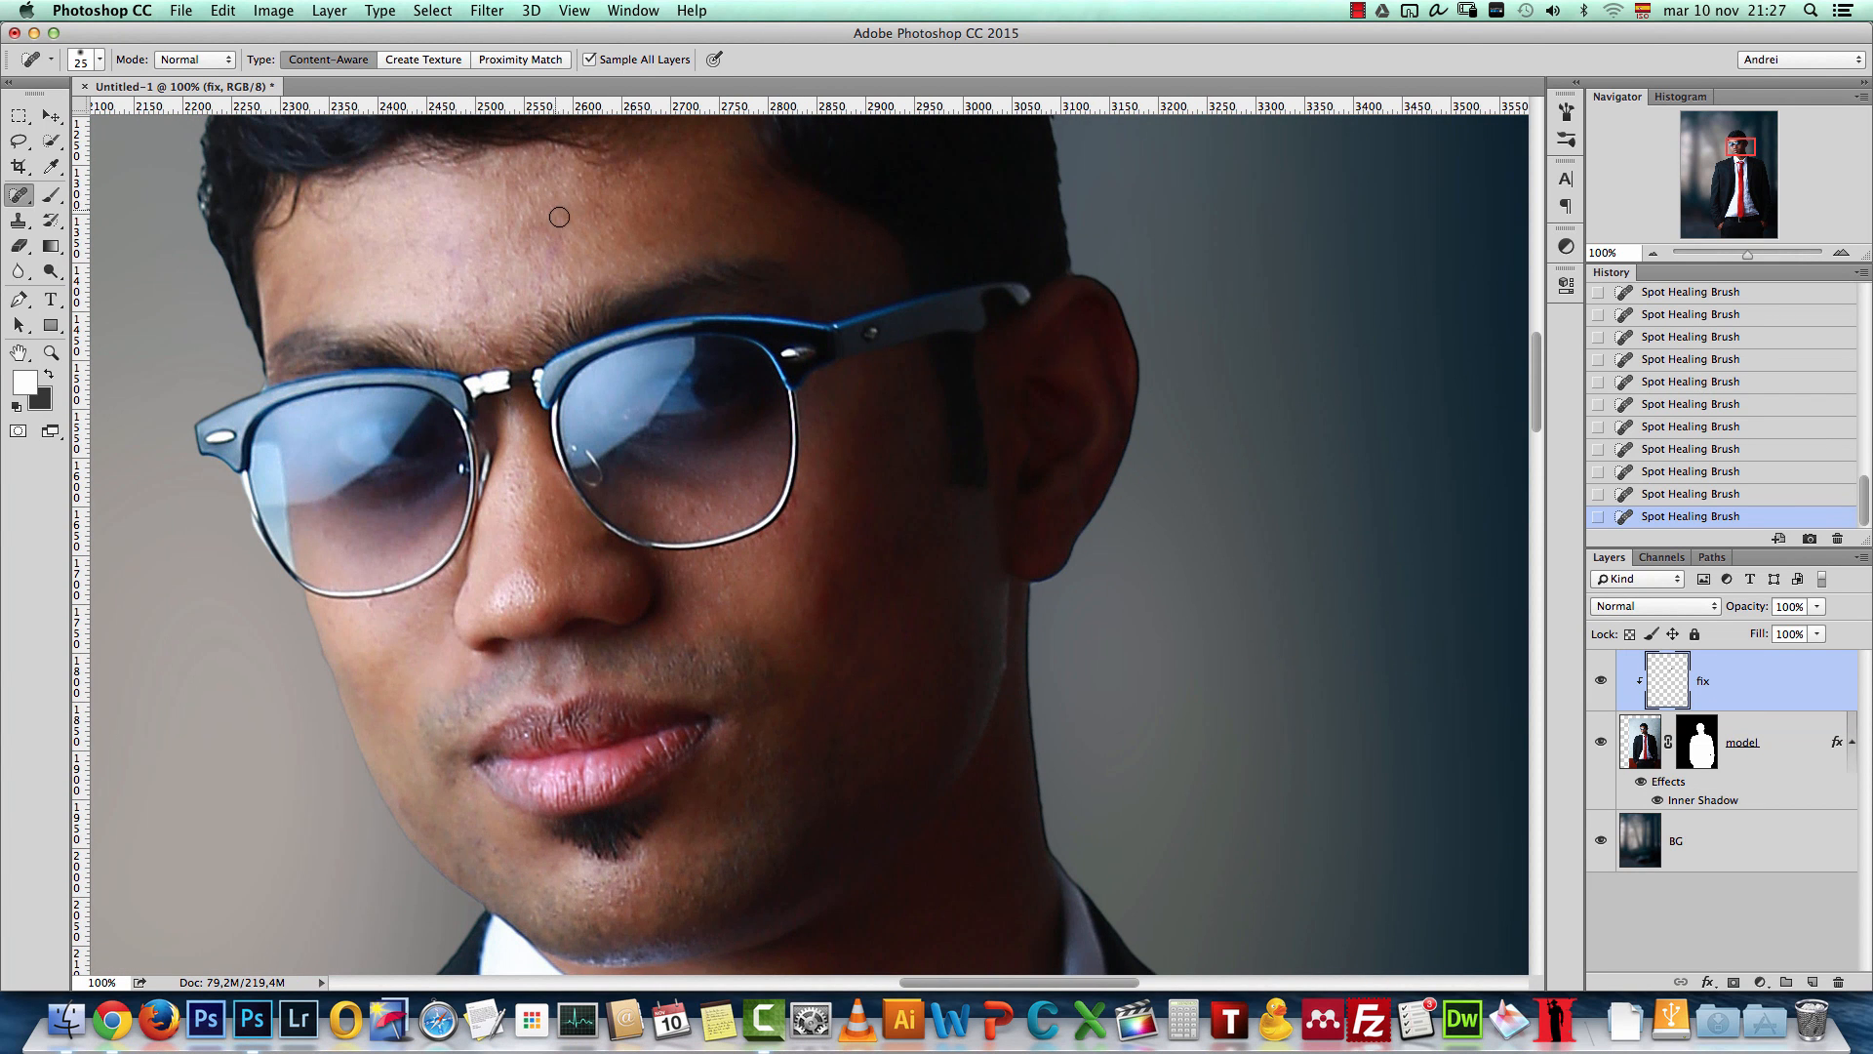
scroll(790, 523, "down", 5)
scroll(791, 523, "left", 1)
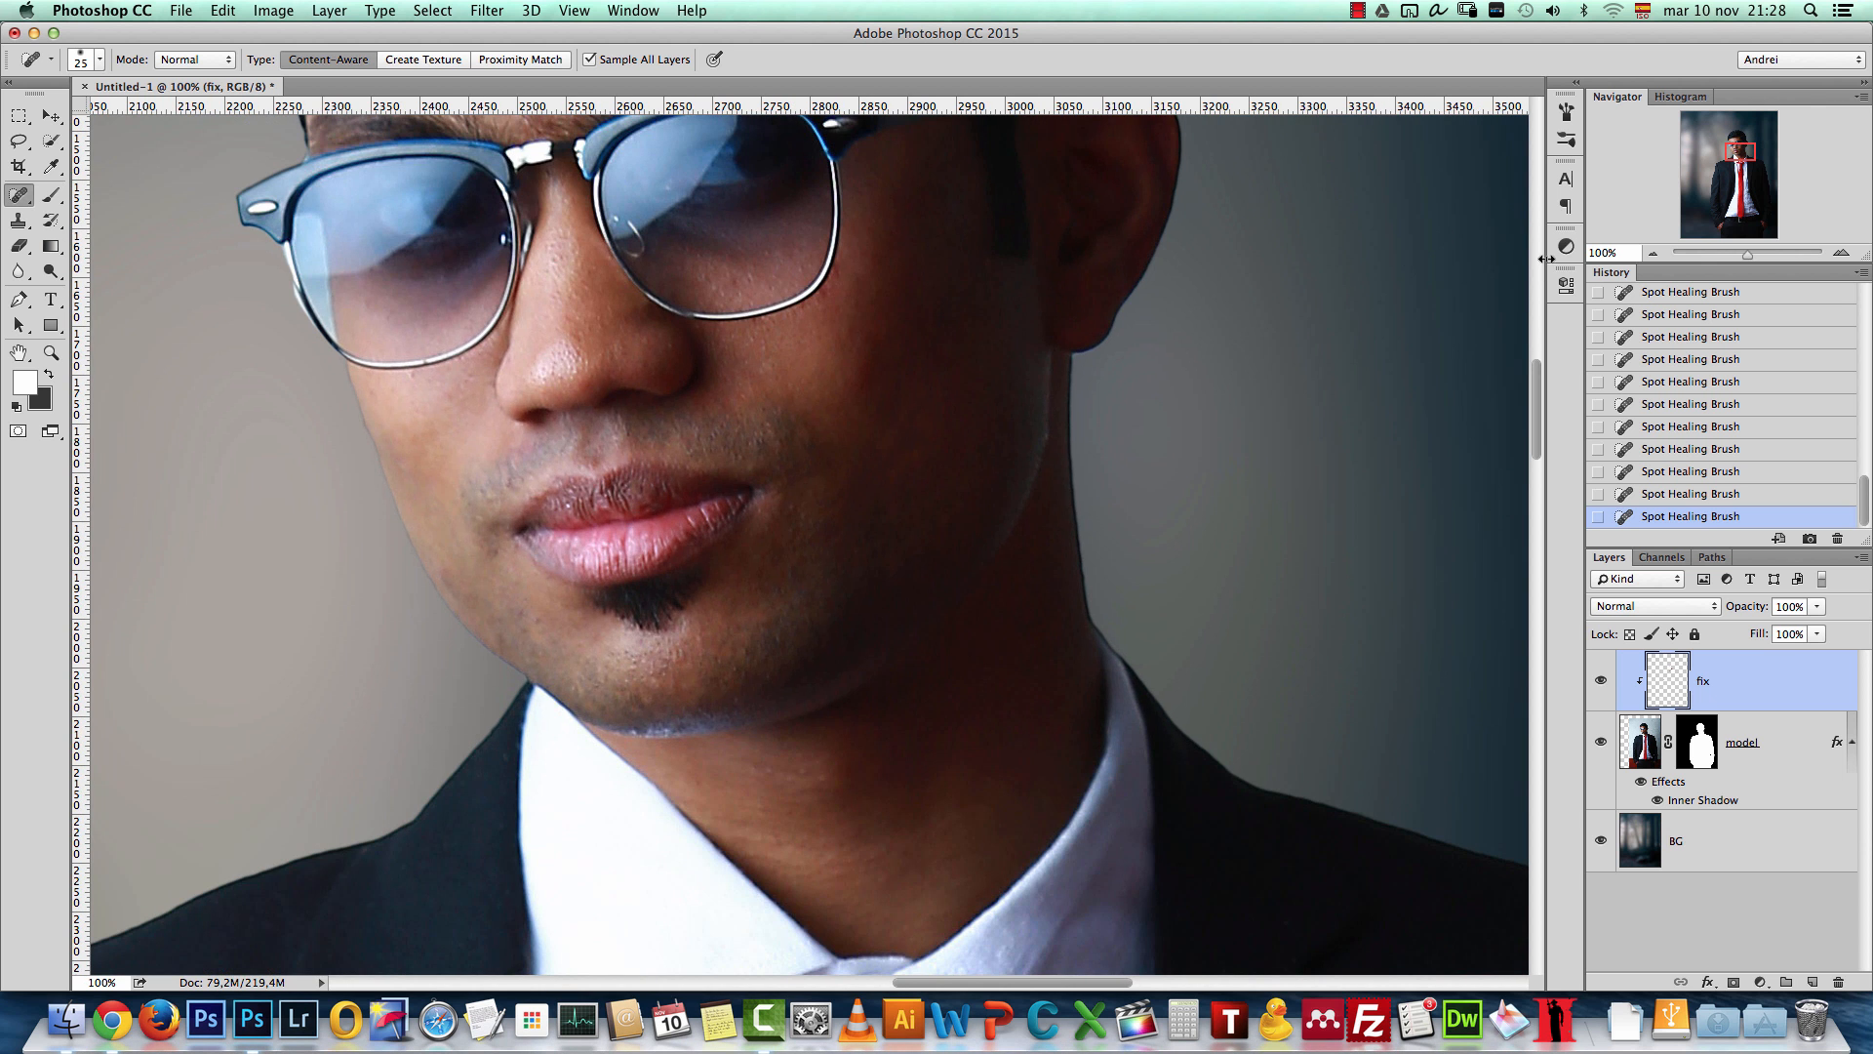
key("super+minus")
key("super+minus")
key("super+minus")
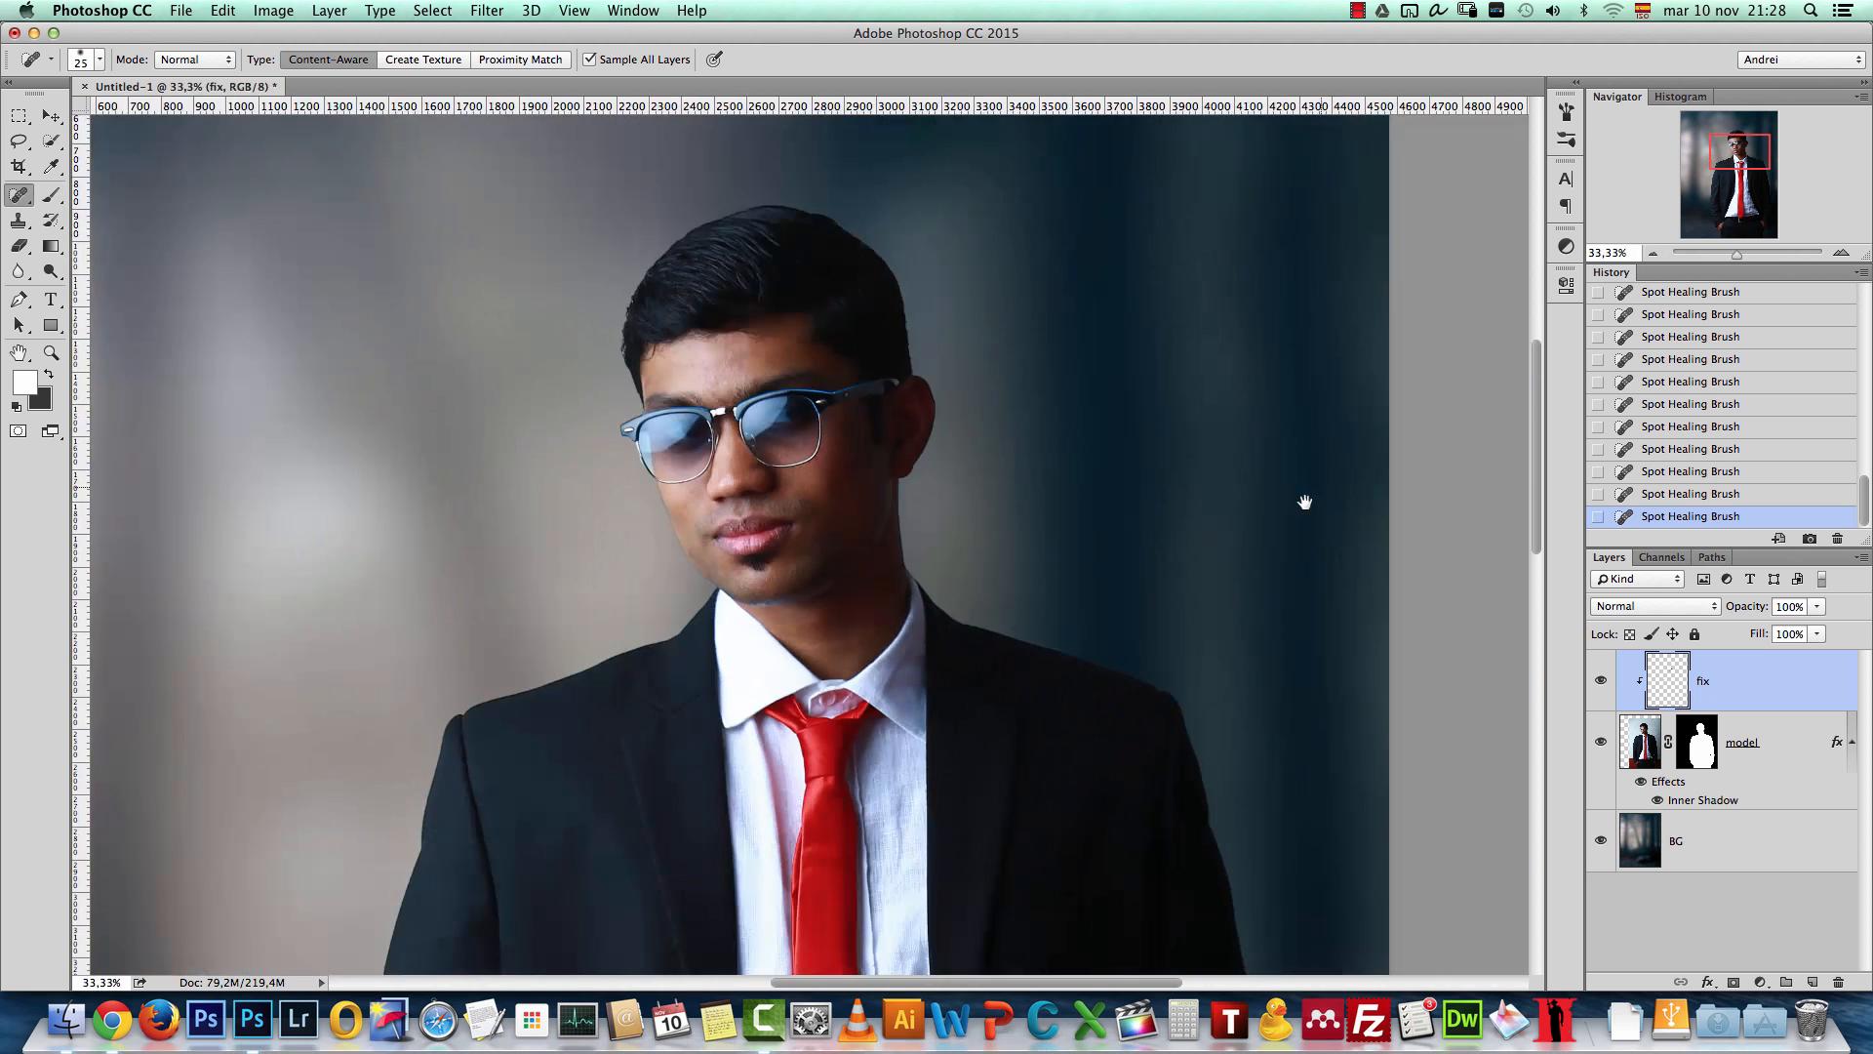
left_click_drag(1101, 667, 1054, 322)
left_click_drag(886, 449, 958, 790)
left_click(1841, 253)
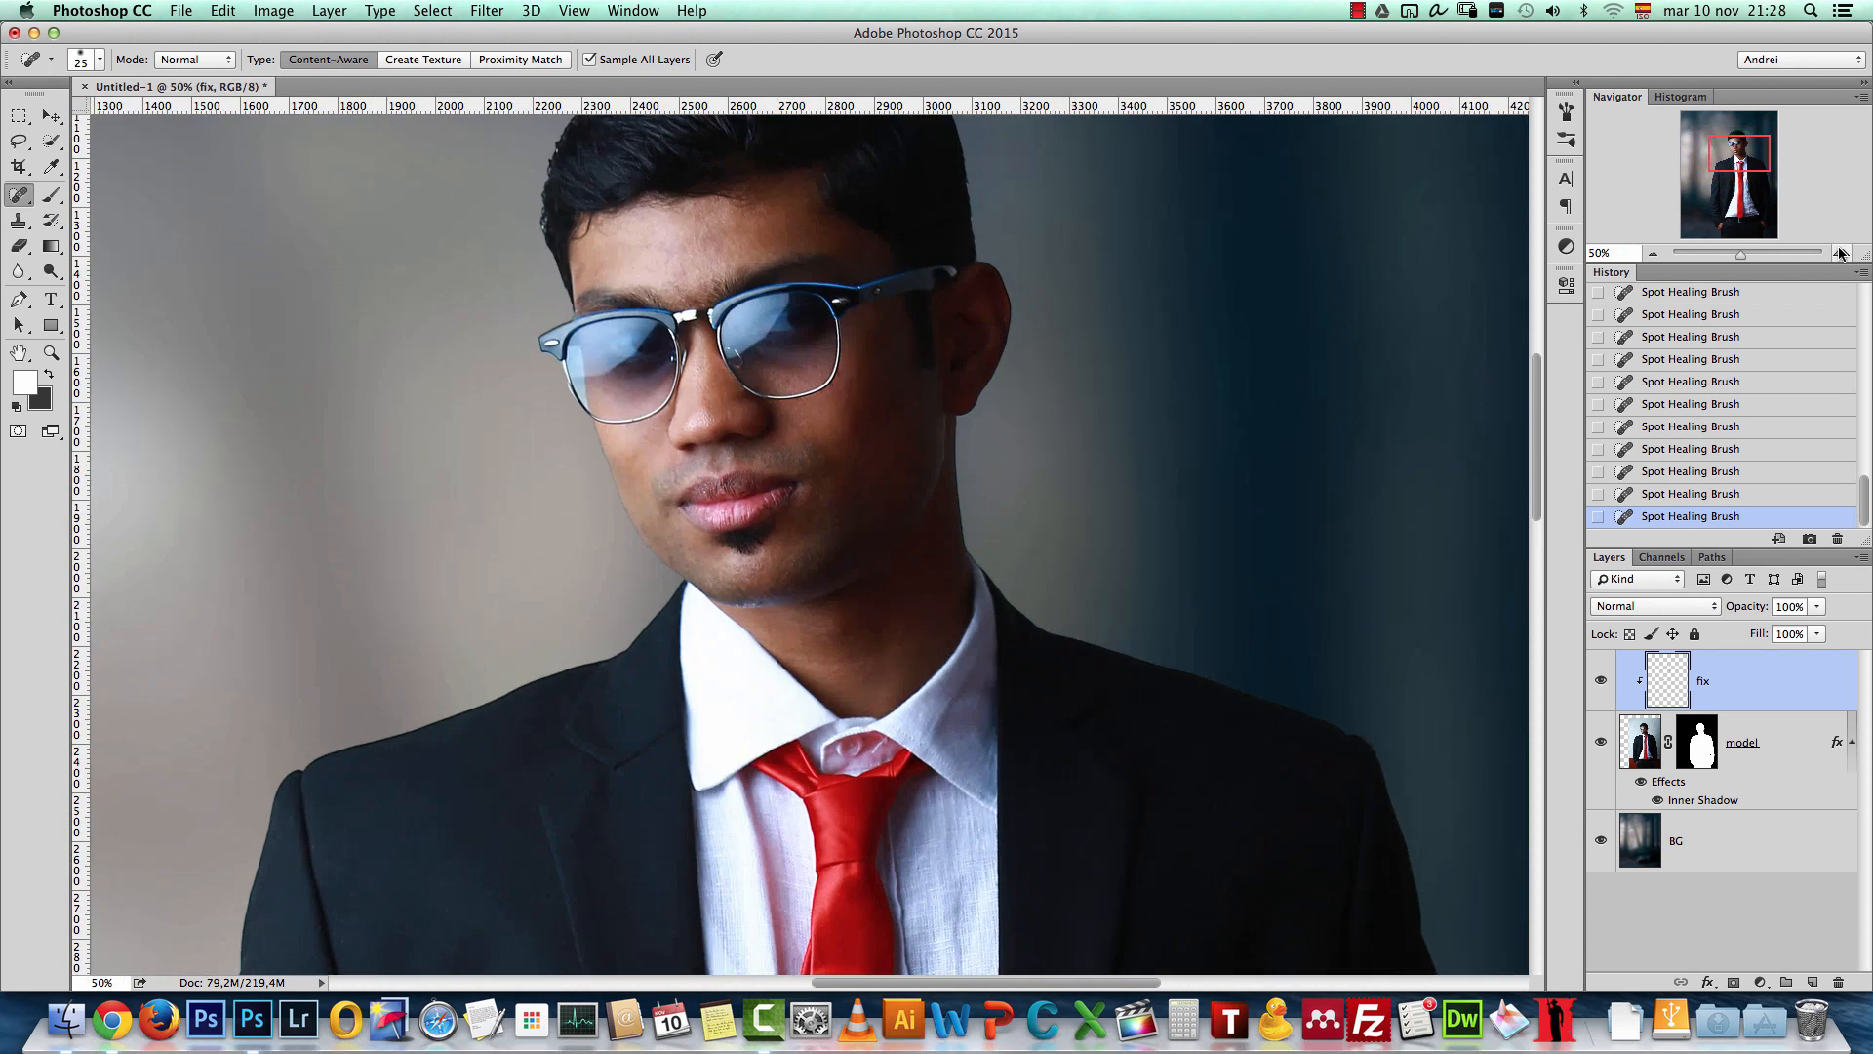
left_click(1840, 253)
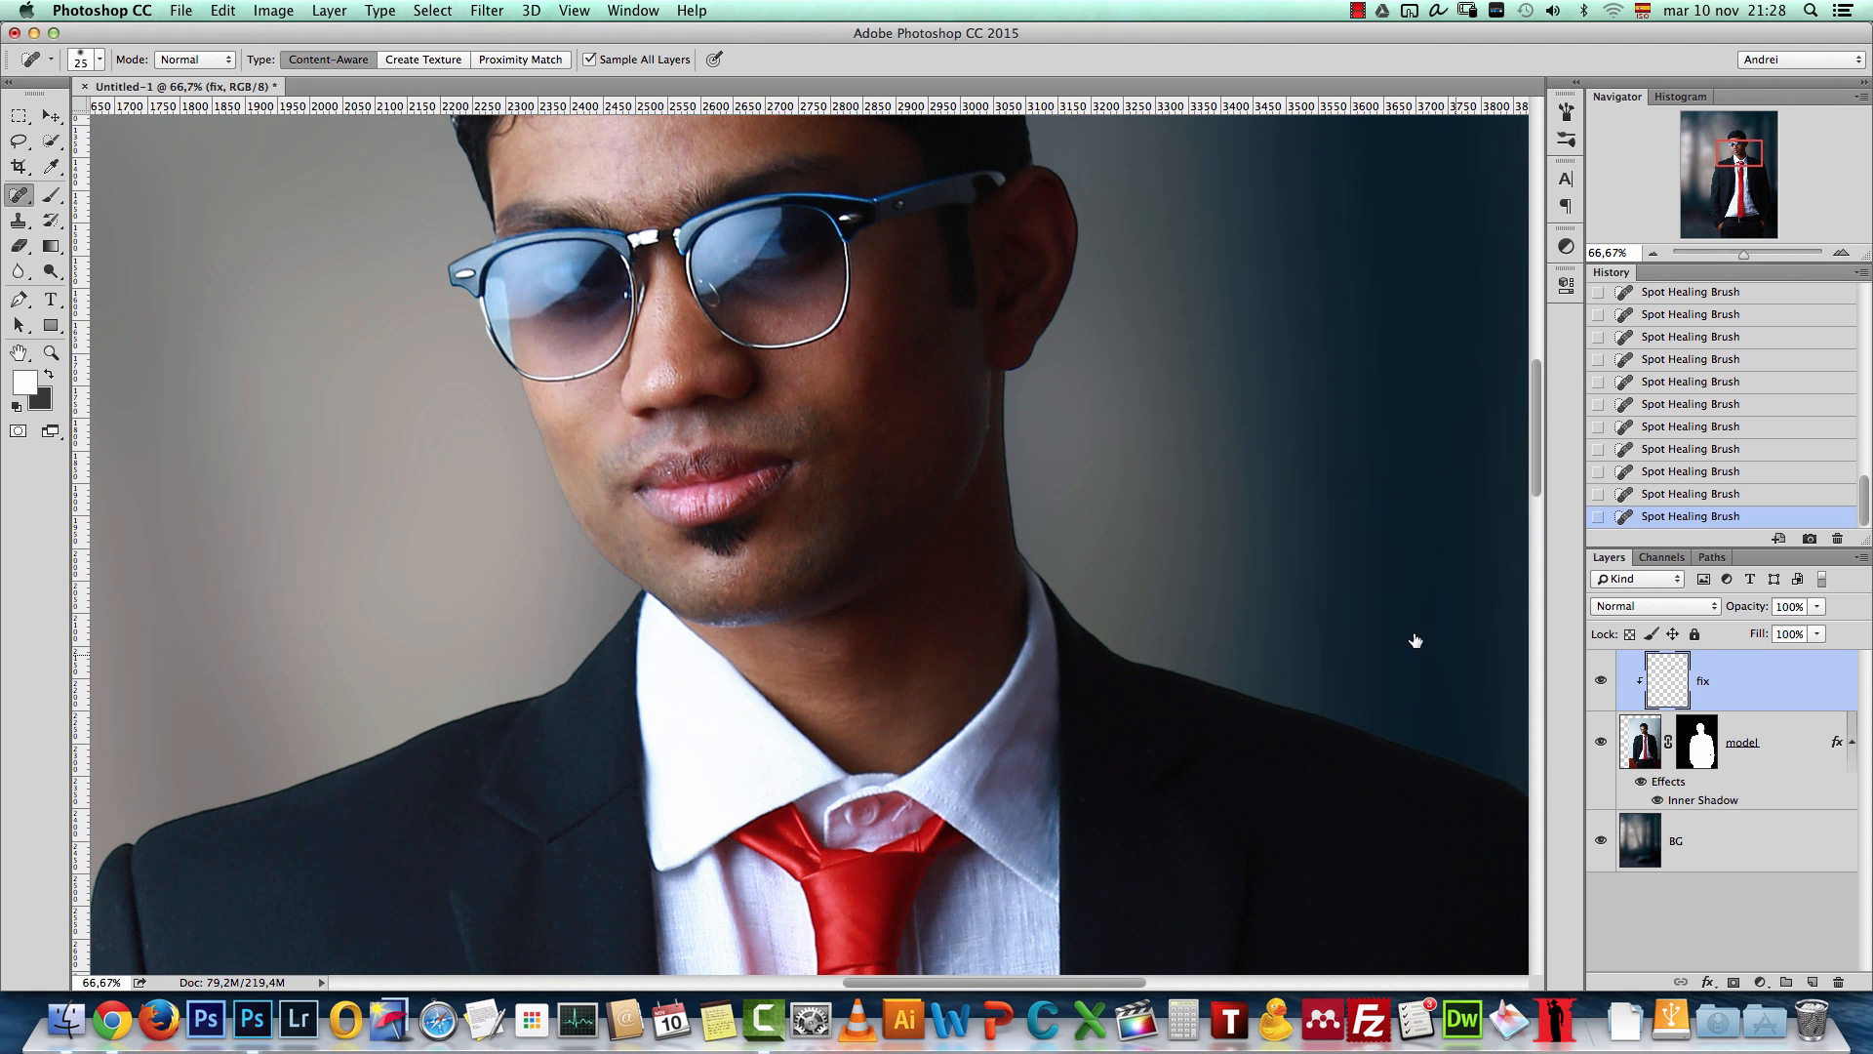
Step: Add a new empty layer above fix, clip it to the model layer and rename it soft
left_click(1812, 980)
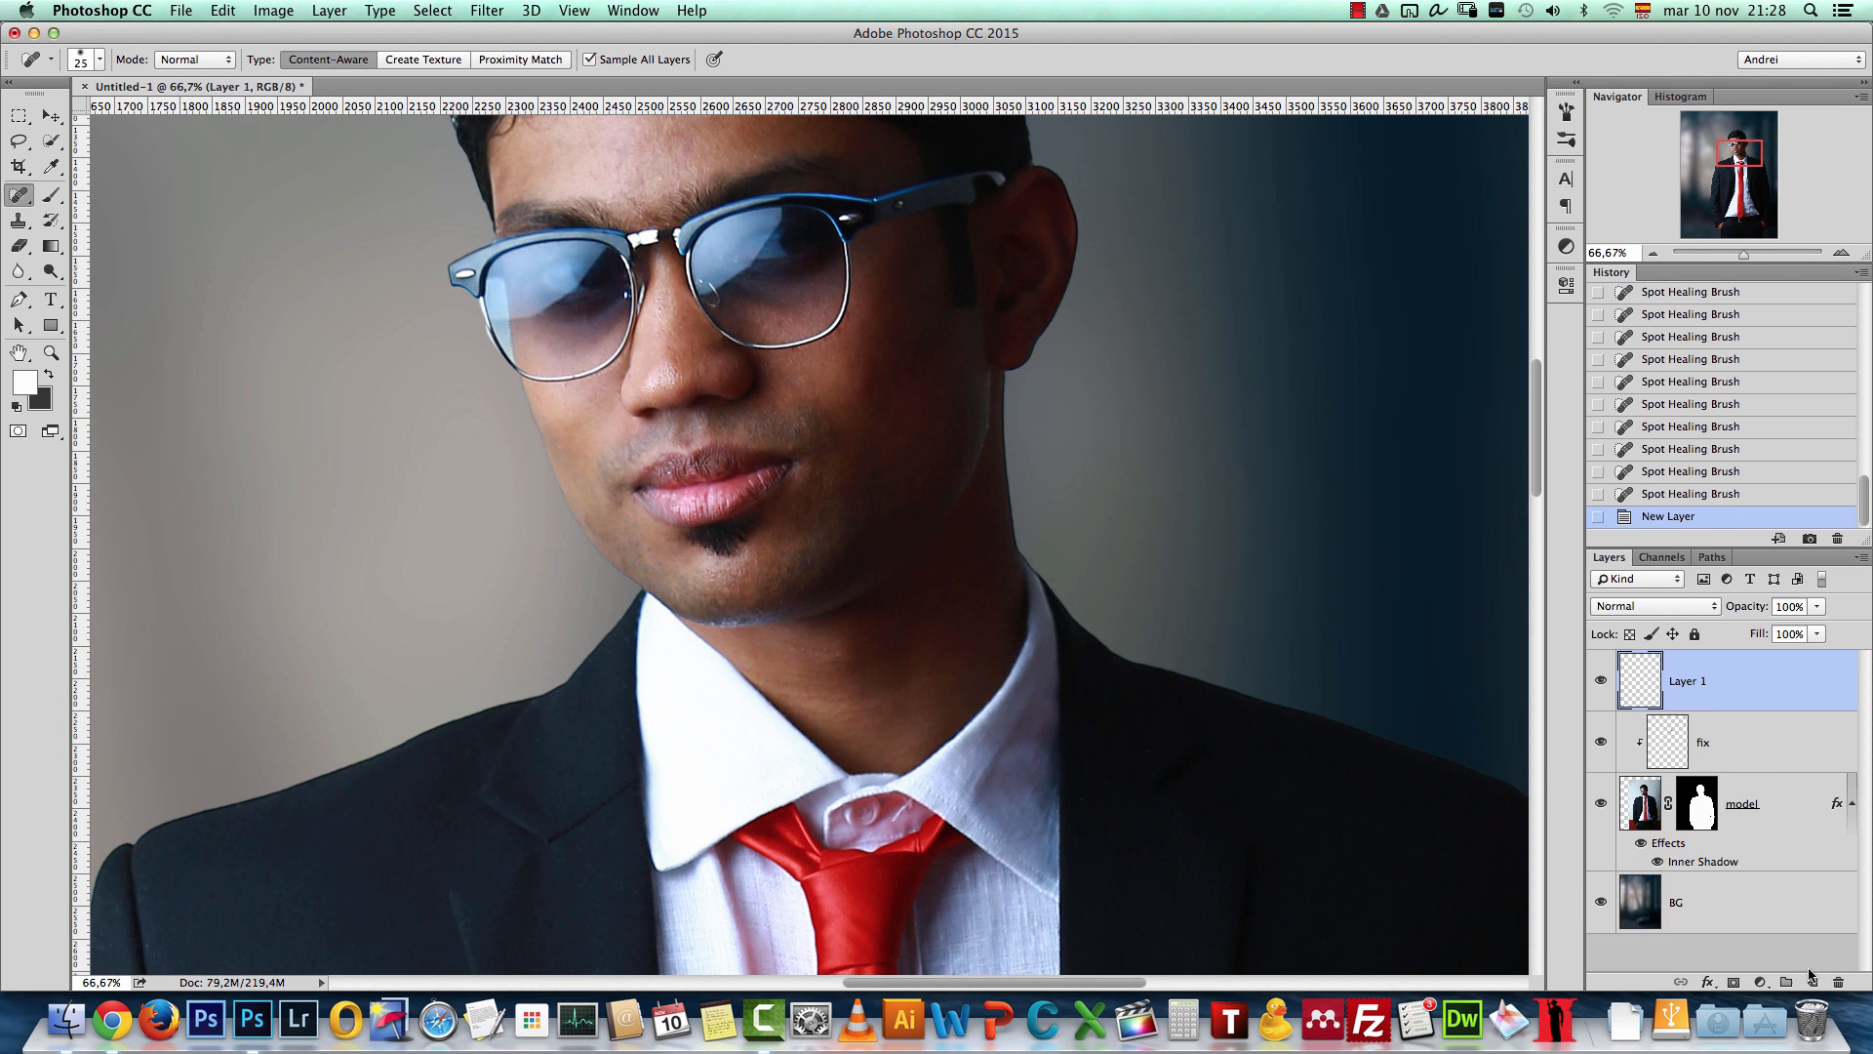
right_click(1768, 698)
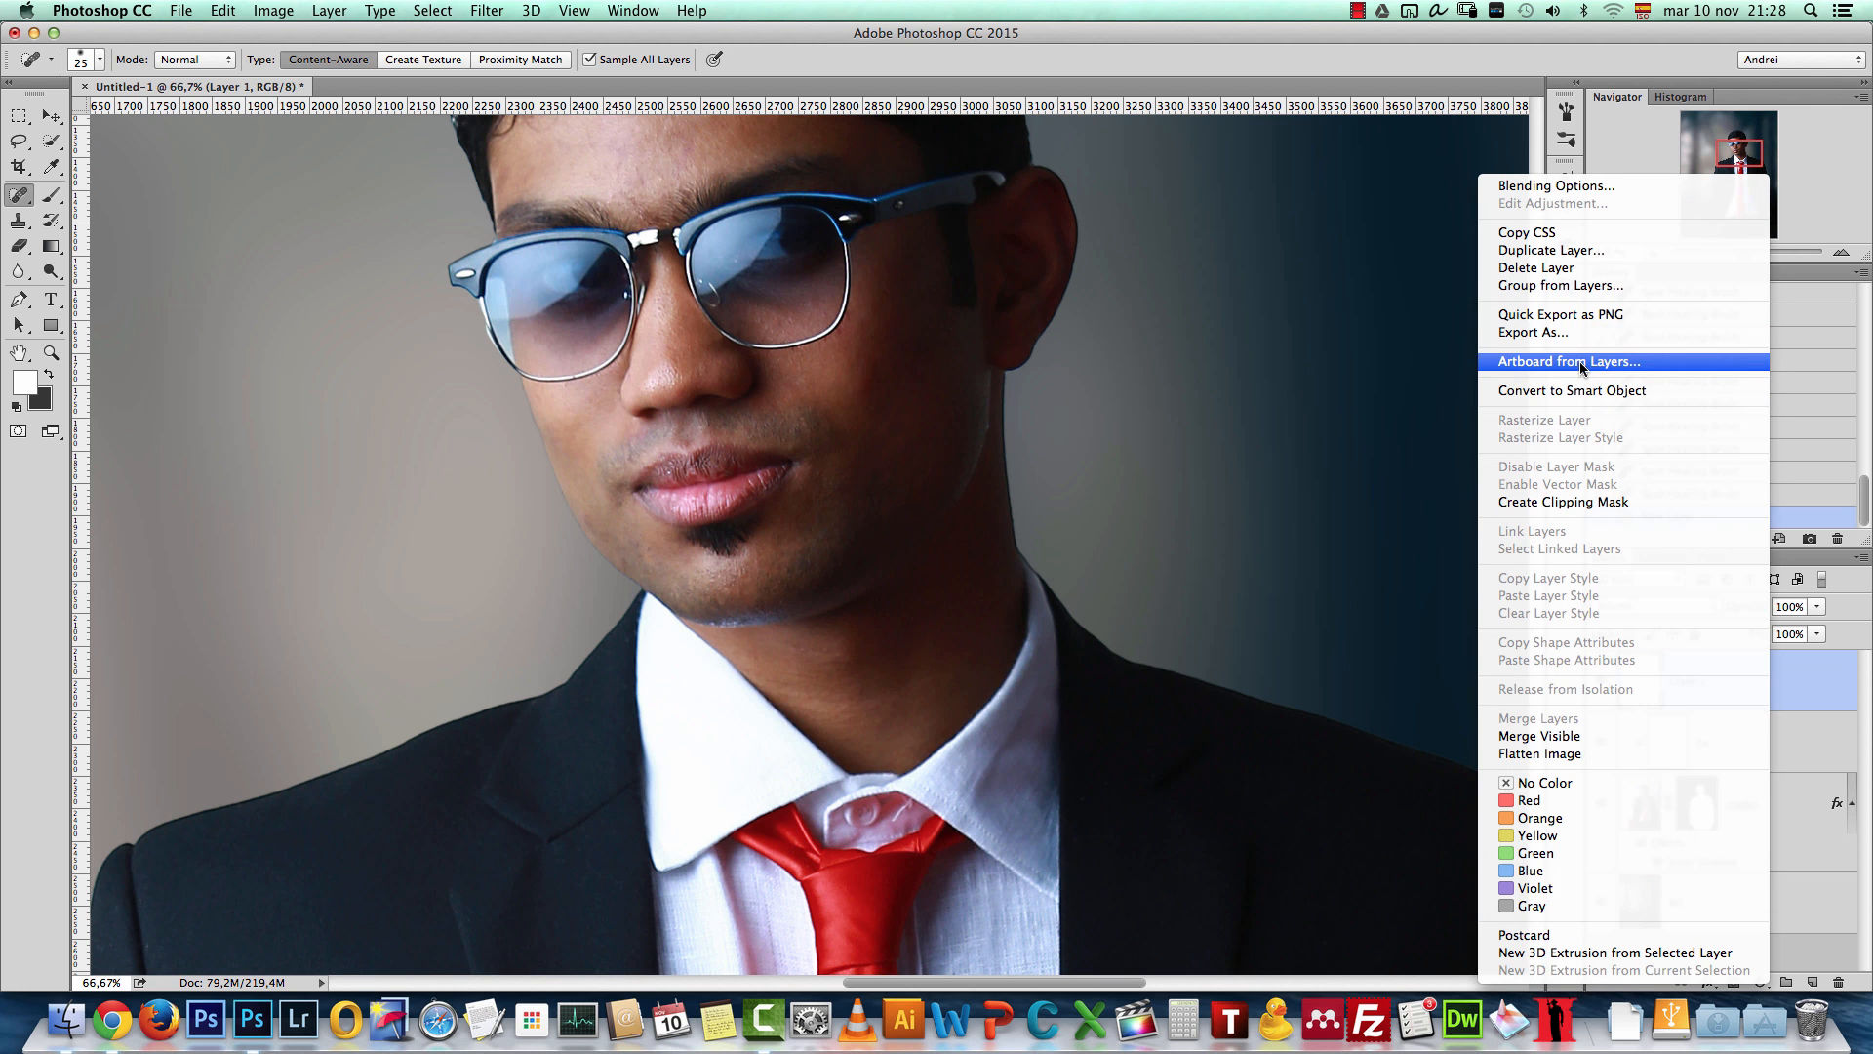
left_click(1581, 501)
double_click(1715, 681)
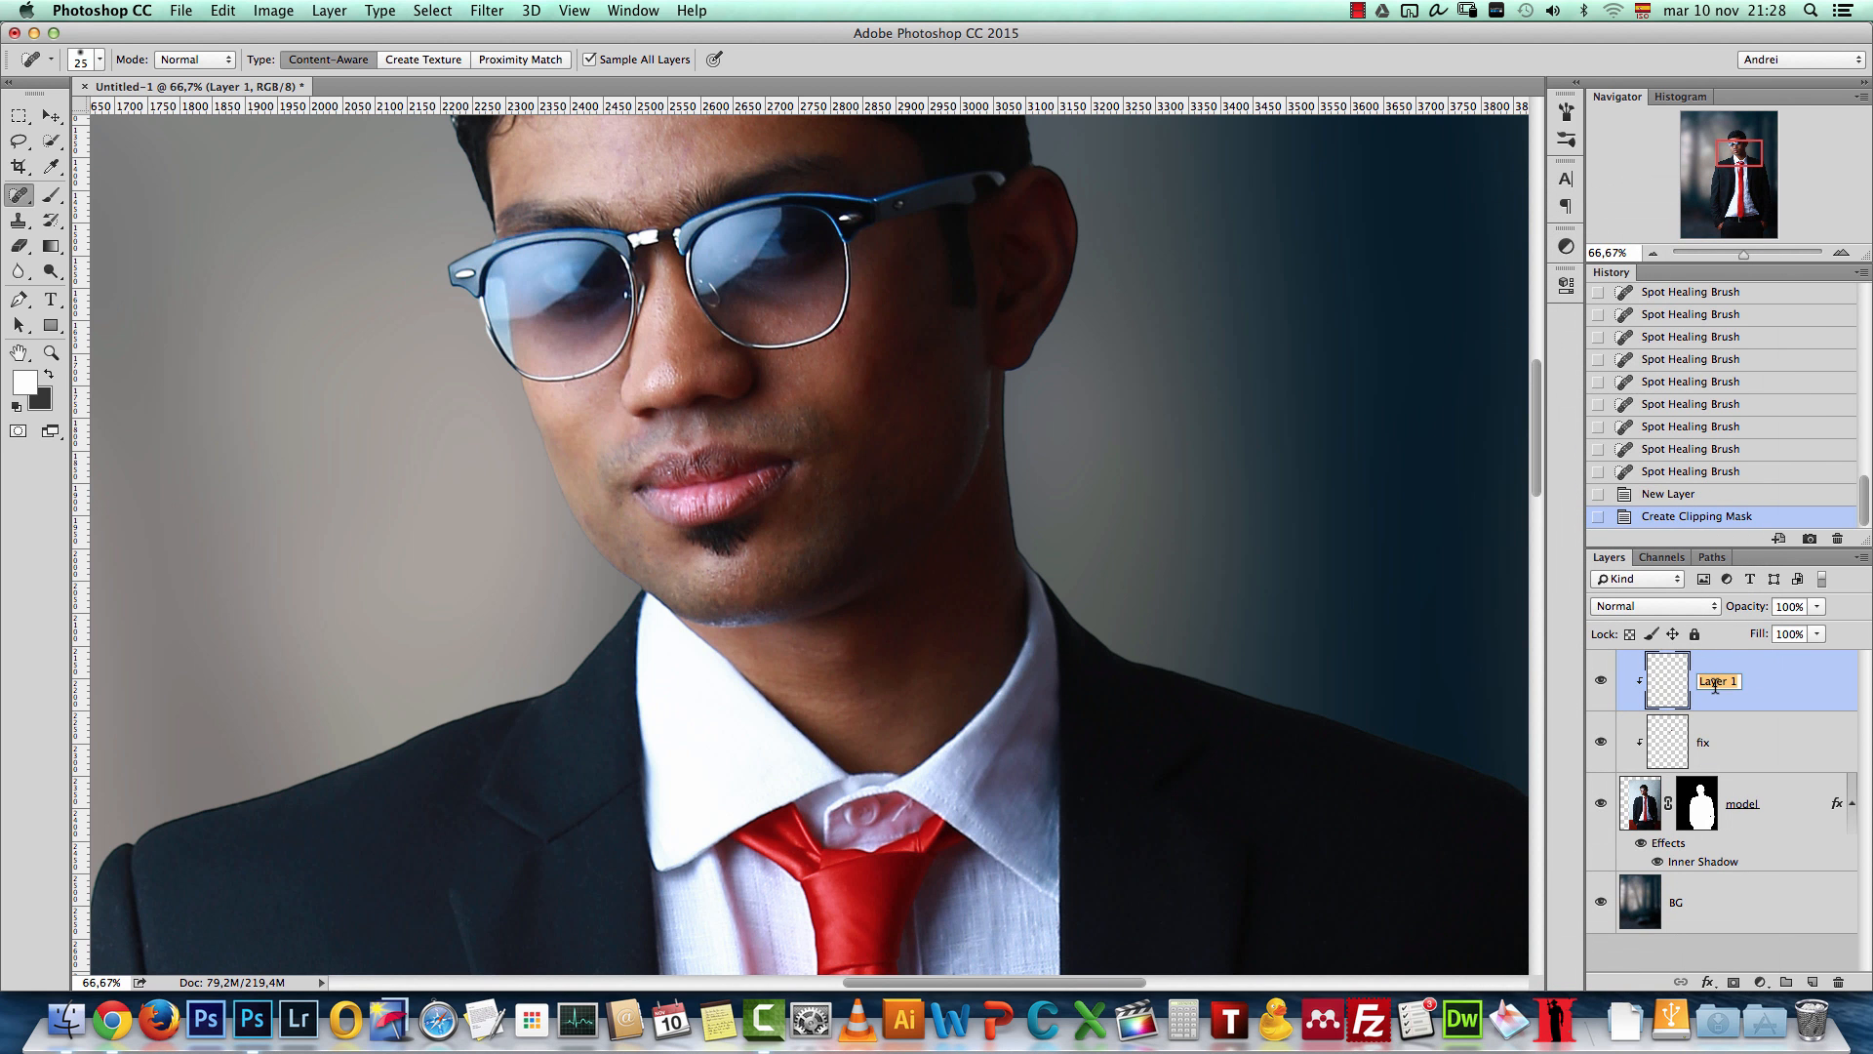
type("soft")
key("Return")
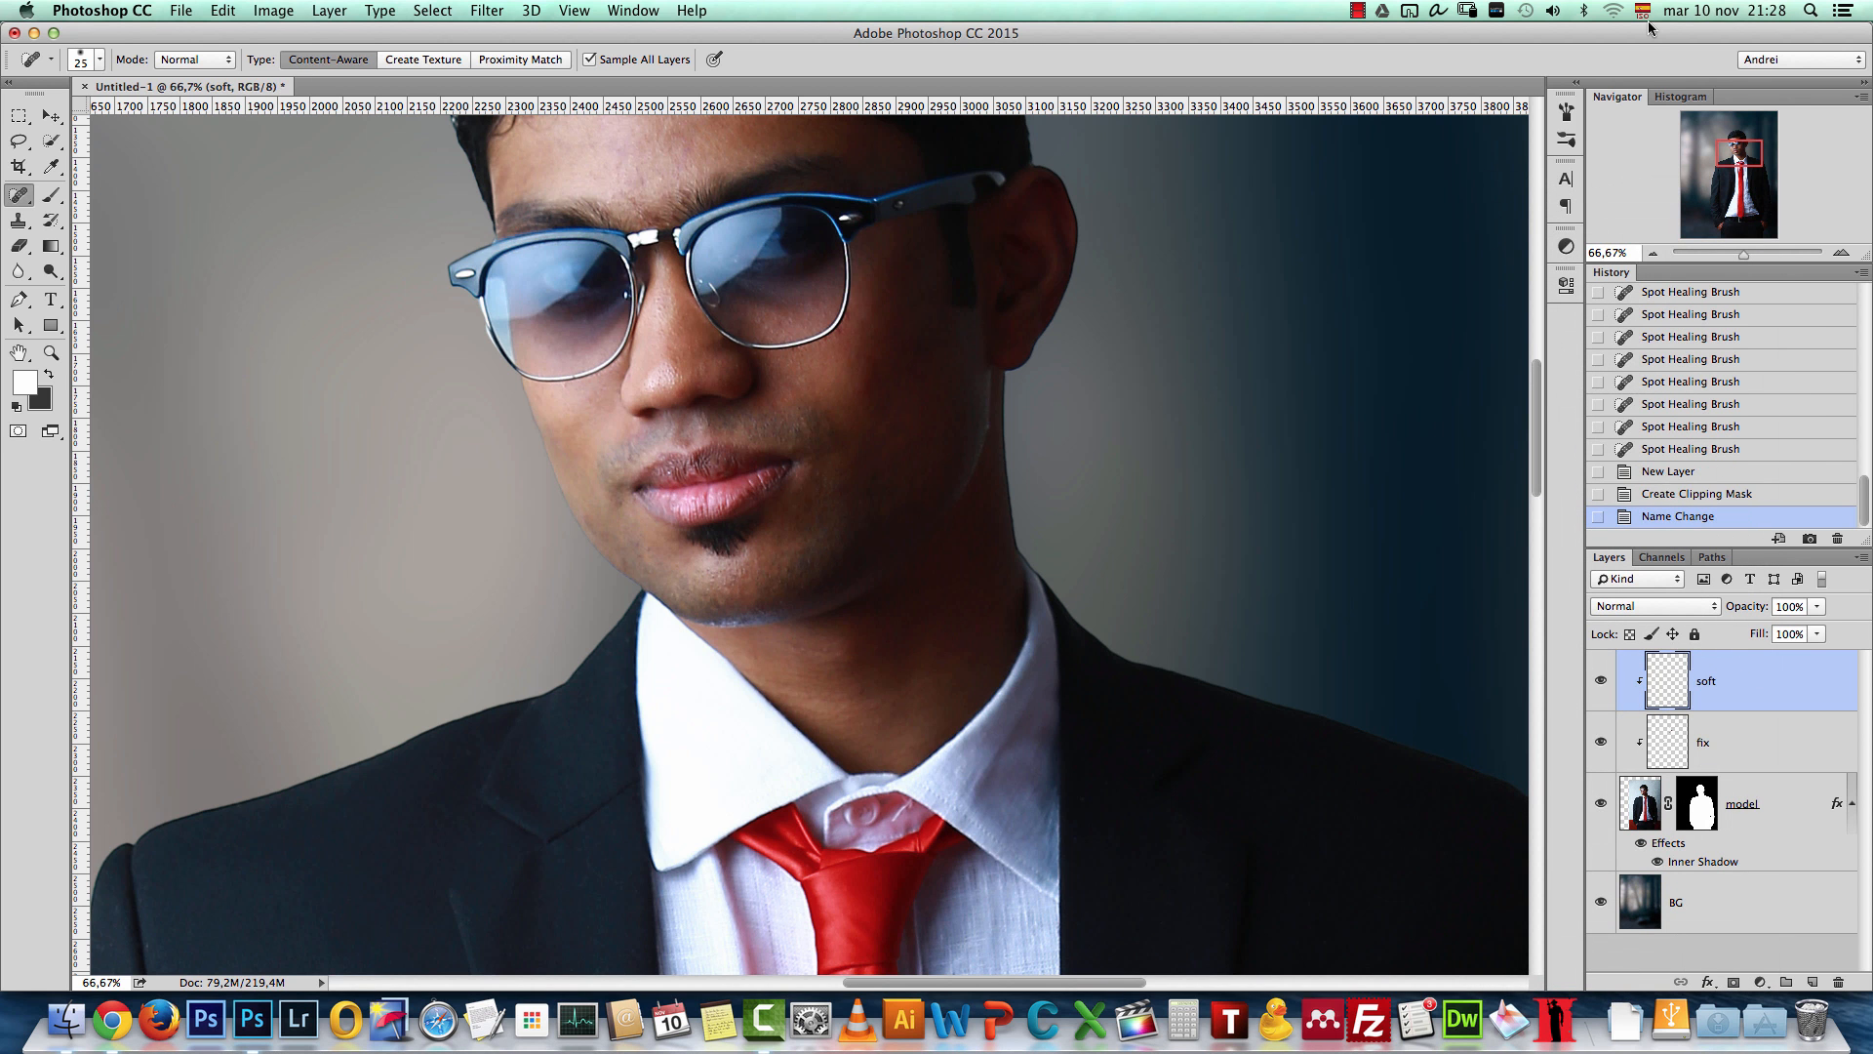
Step: Blend the shaded cheek beside and below the glasses on the soft layer, using the Mixer Brush at size 80
left_click(52, 196)
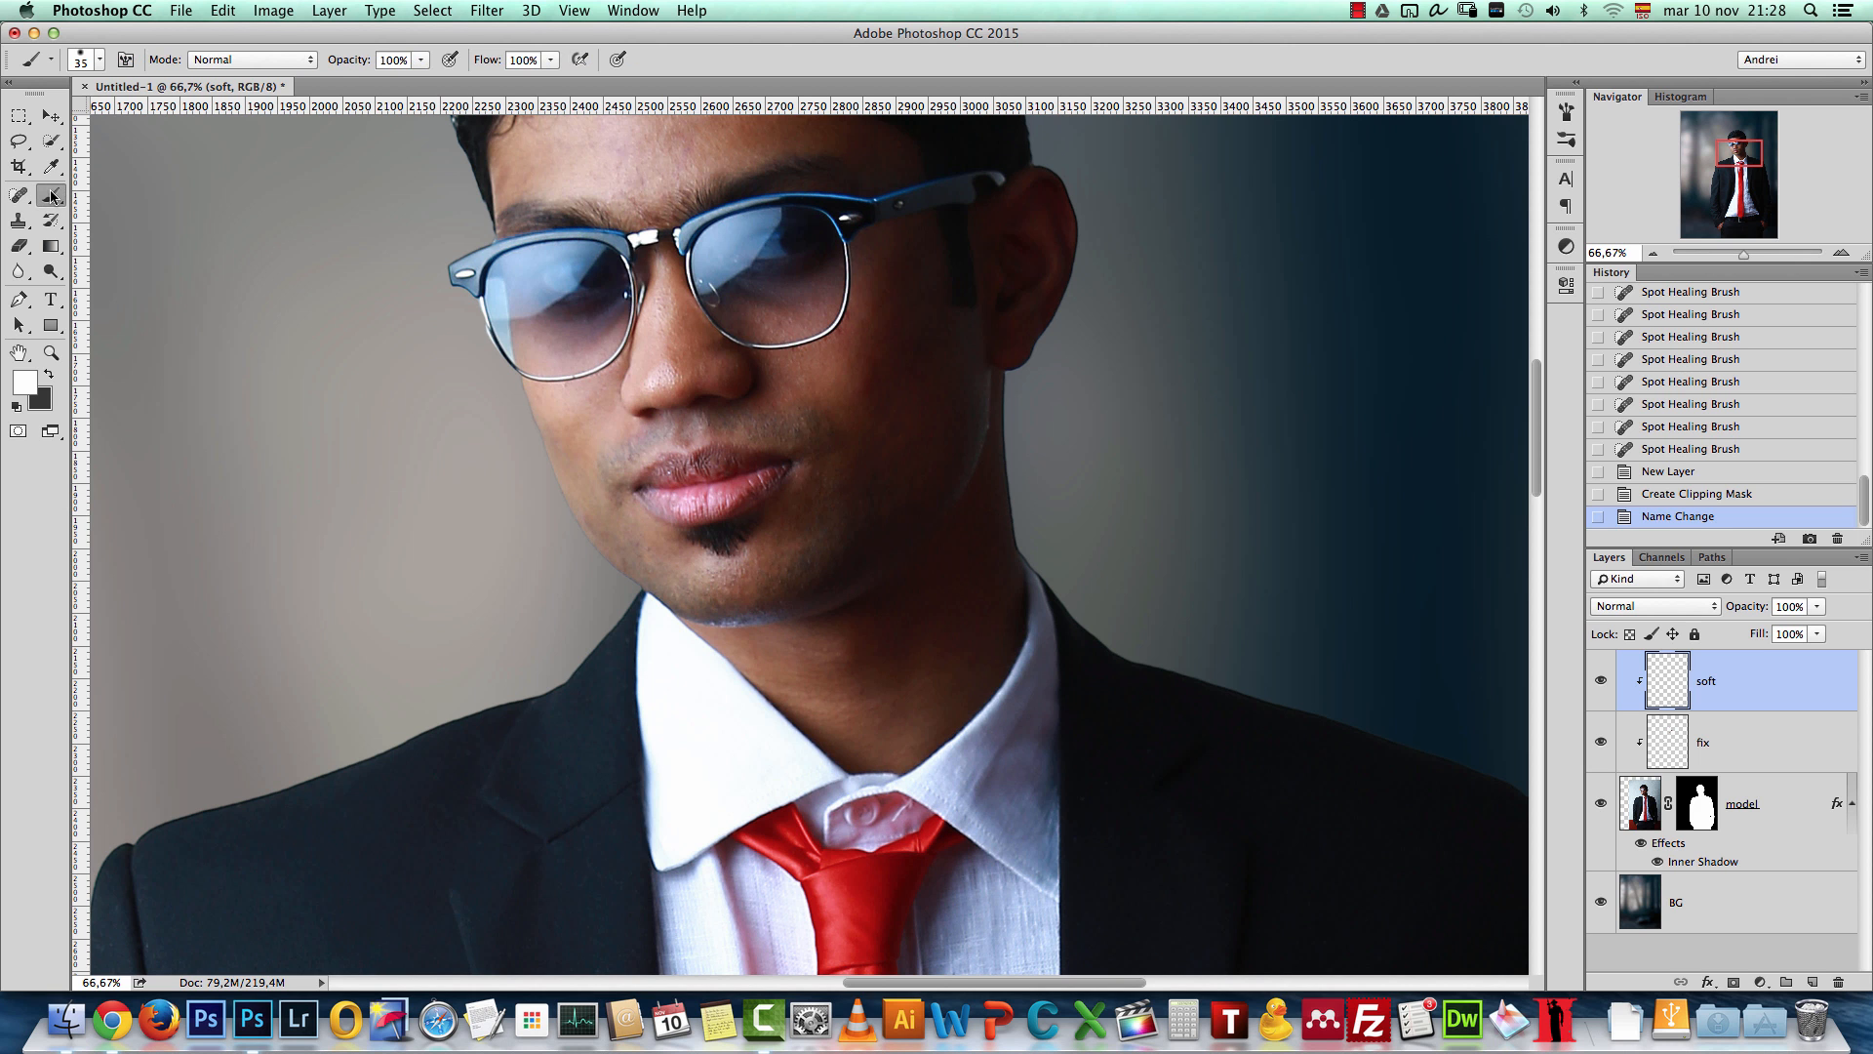
mouse_move(52, 196)
left_mouse_down()
mouse_move(117, 231)
mouse_move(117, 252)
left_mouse_up()
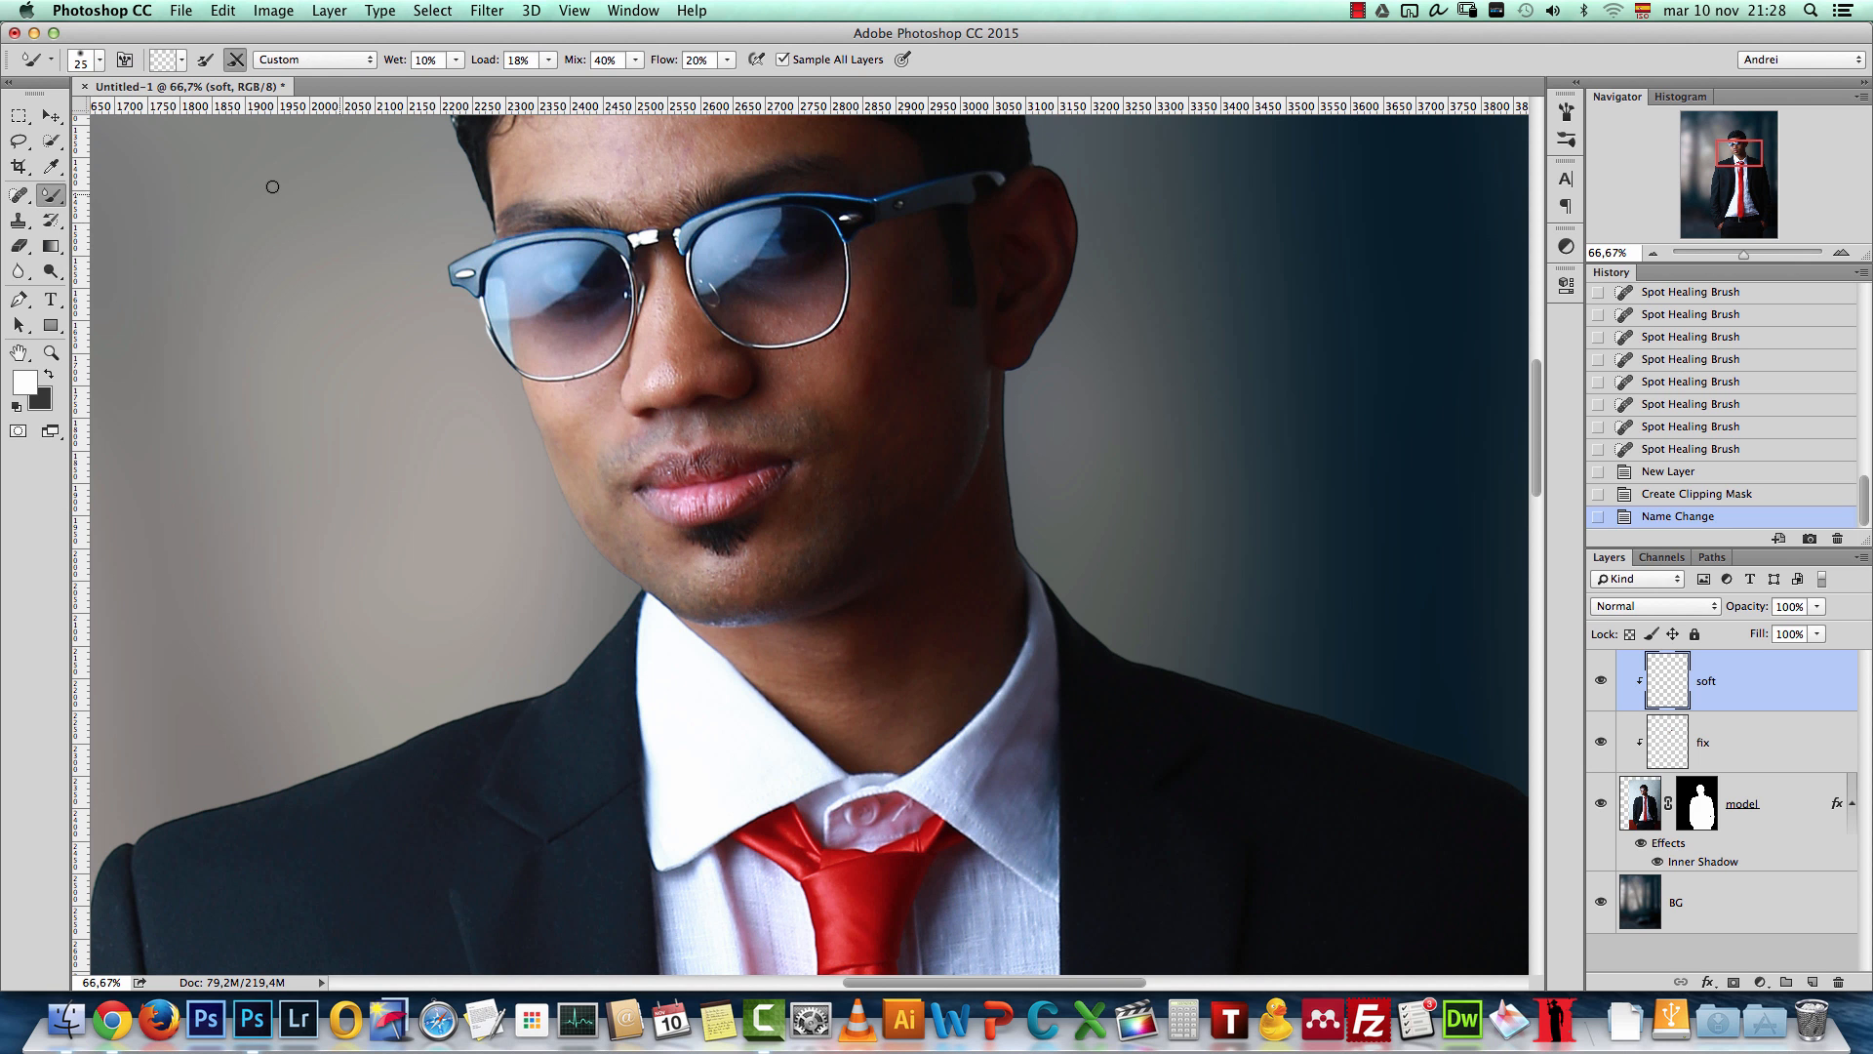
left_click(1841, 253)
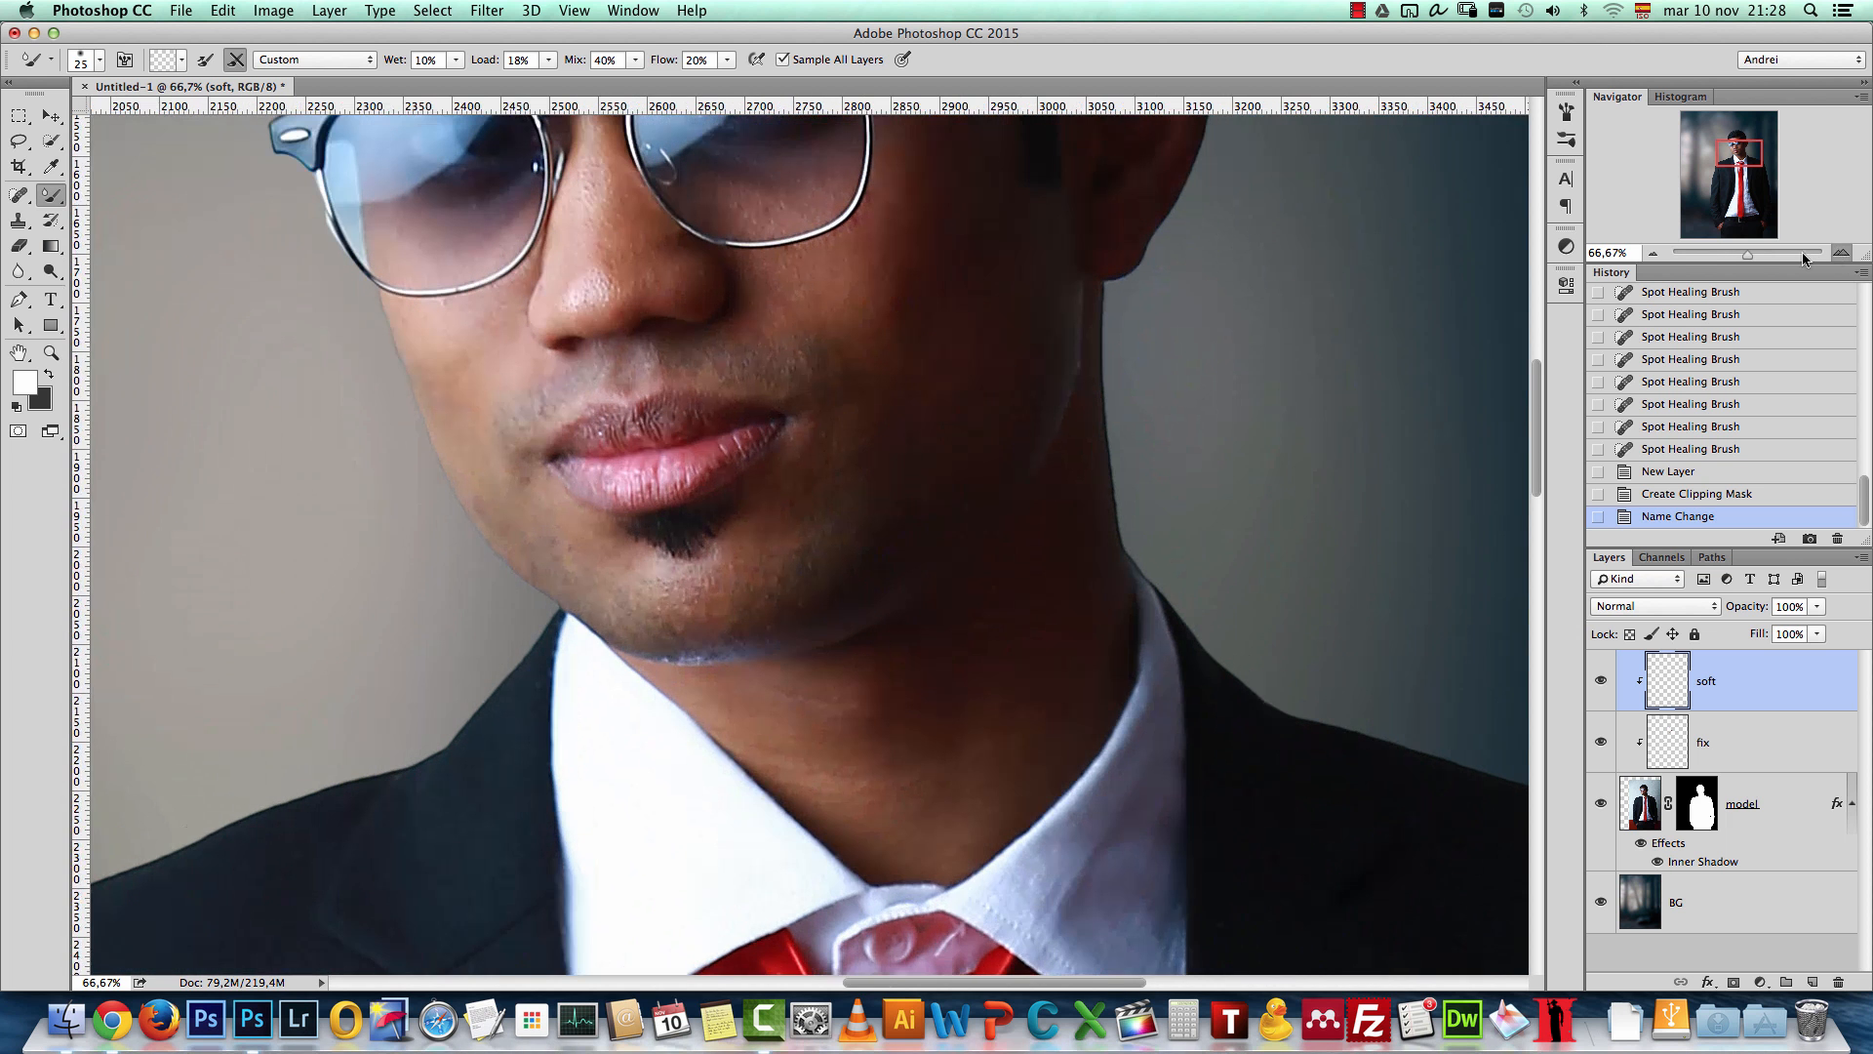
key("c")
left_click_drag(1004, 326, 985, 471)
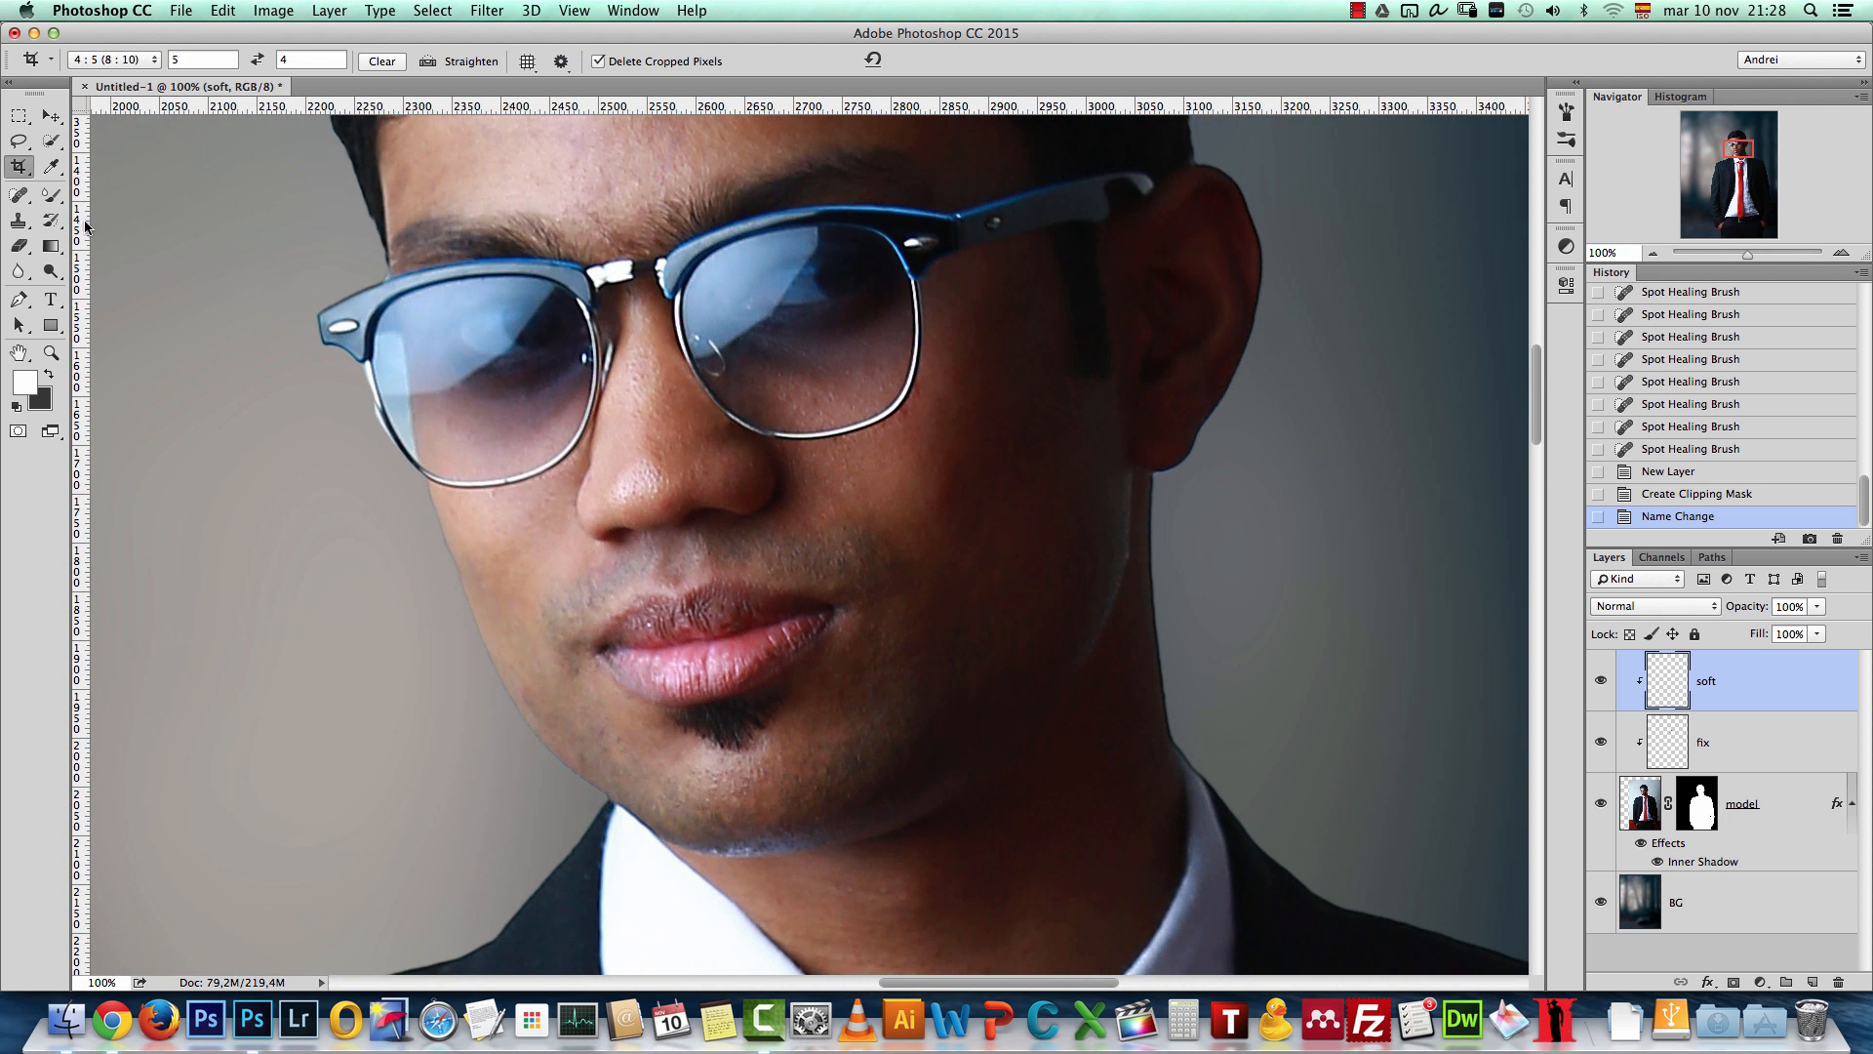
key("b")
left_click_drag(694, 360, 689, 363)
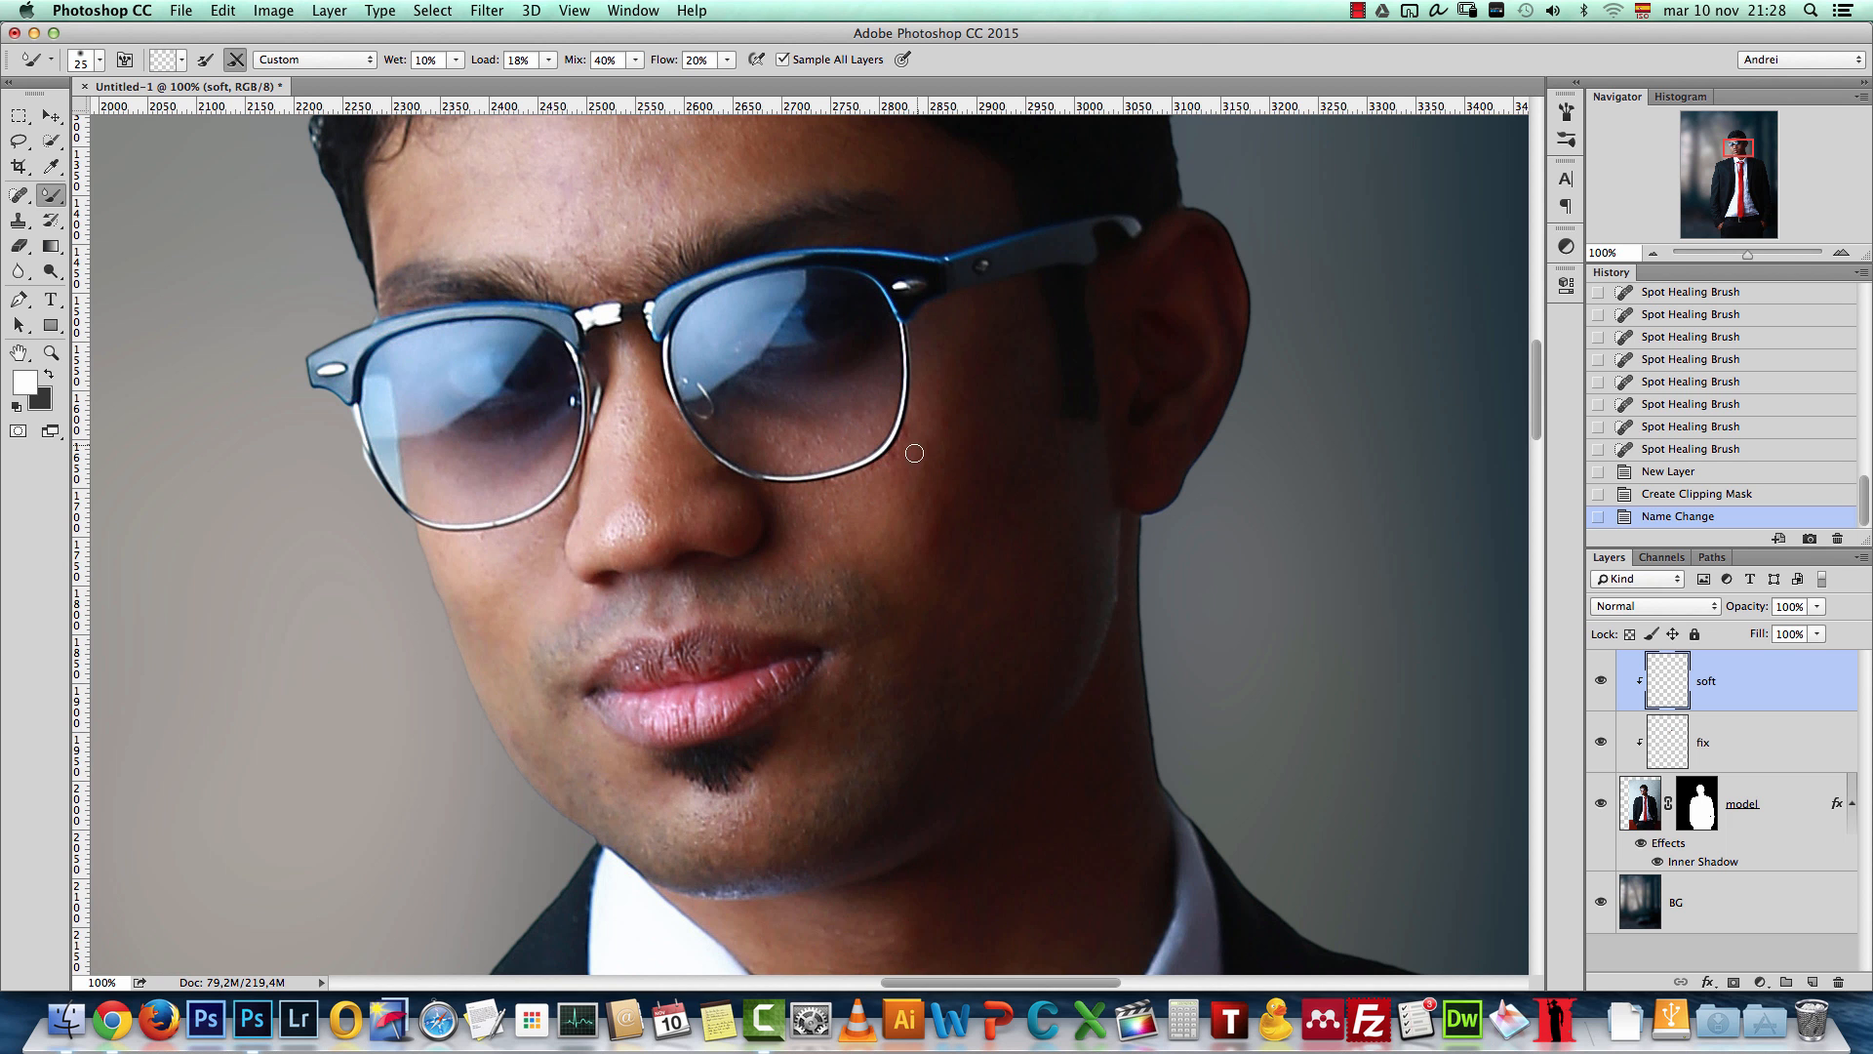
key("bracketright")
key("bracketright")
key("bracketright")
key("bracketright")
key("bracketright")
key("bracketright")
key("bracketright")
key("bracketright")
left_click_drag(948, 559, 962, 457)
left_click_drag(943, 599, 974, 450)
left_click_drag(982, 641, 1005, 648)
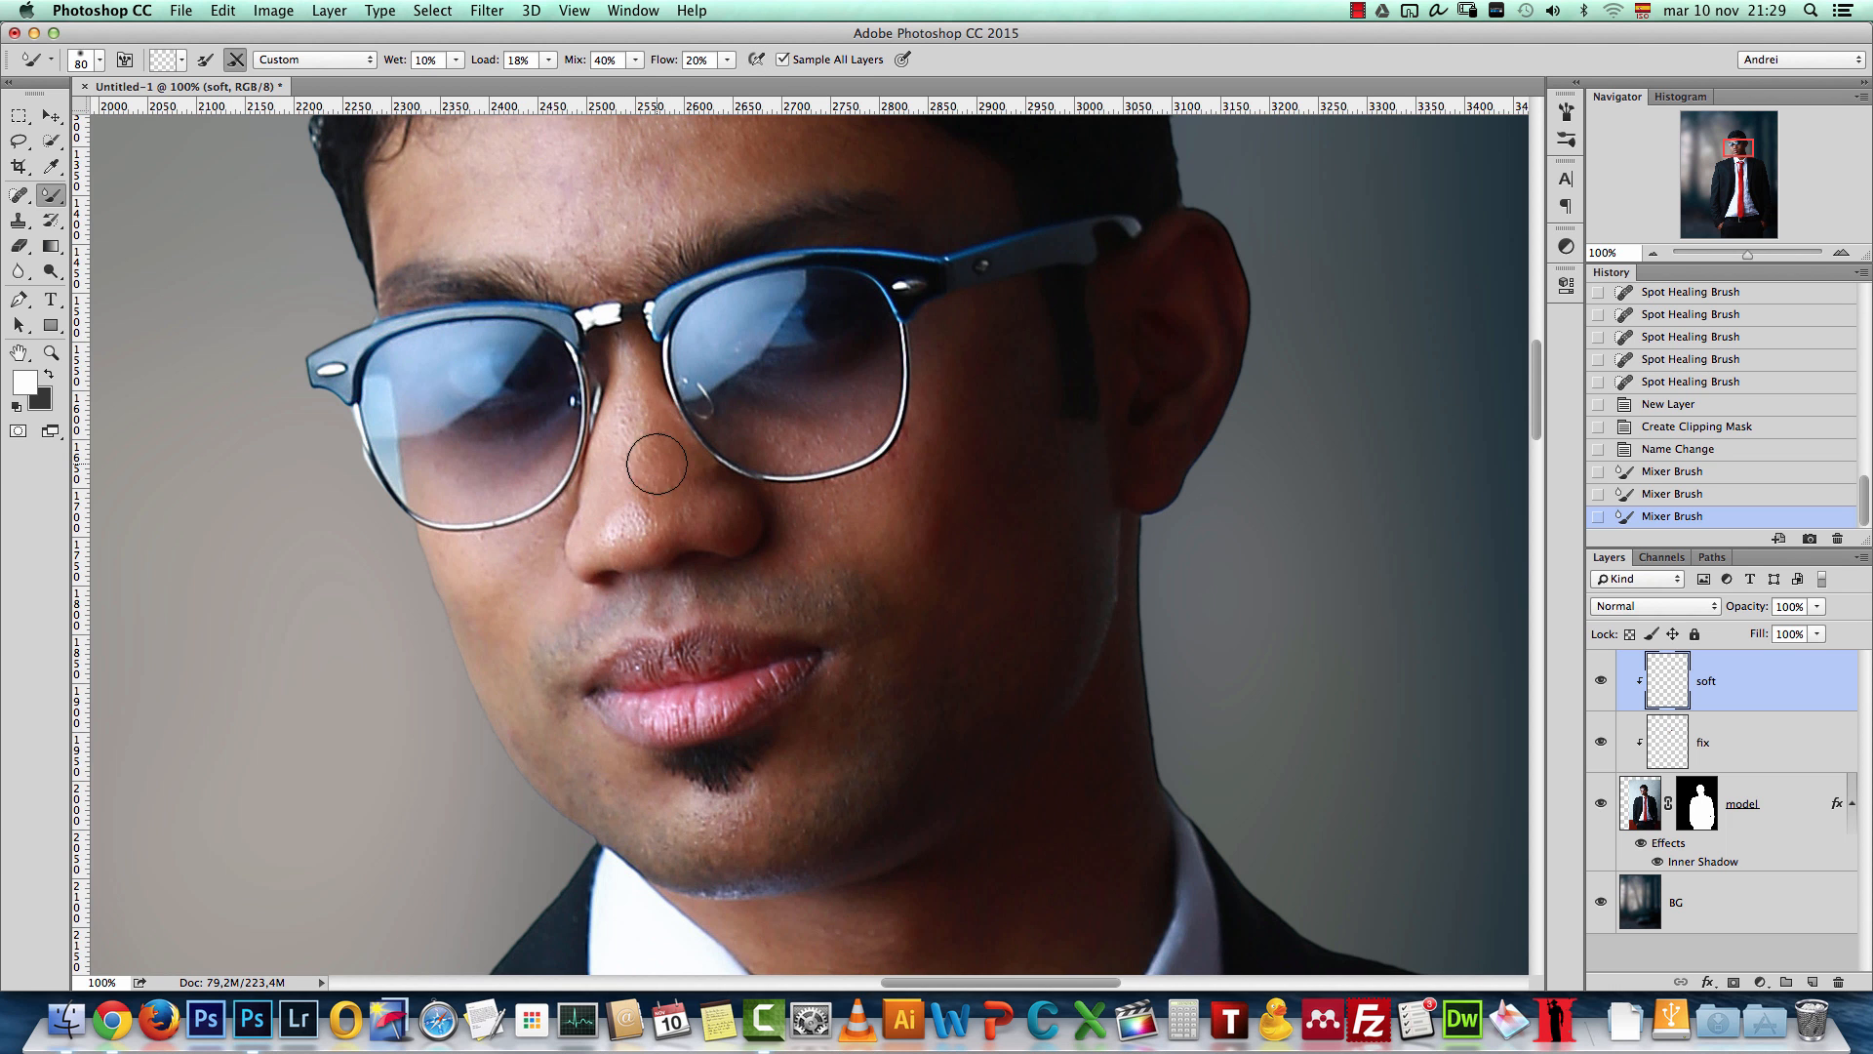
Step: Set the Mixer Brush mix to 29% and blend the shaded cheek down to the jaw
left_click(636, 61)
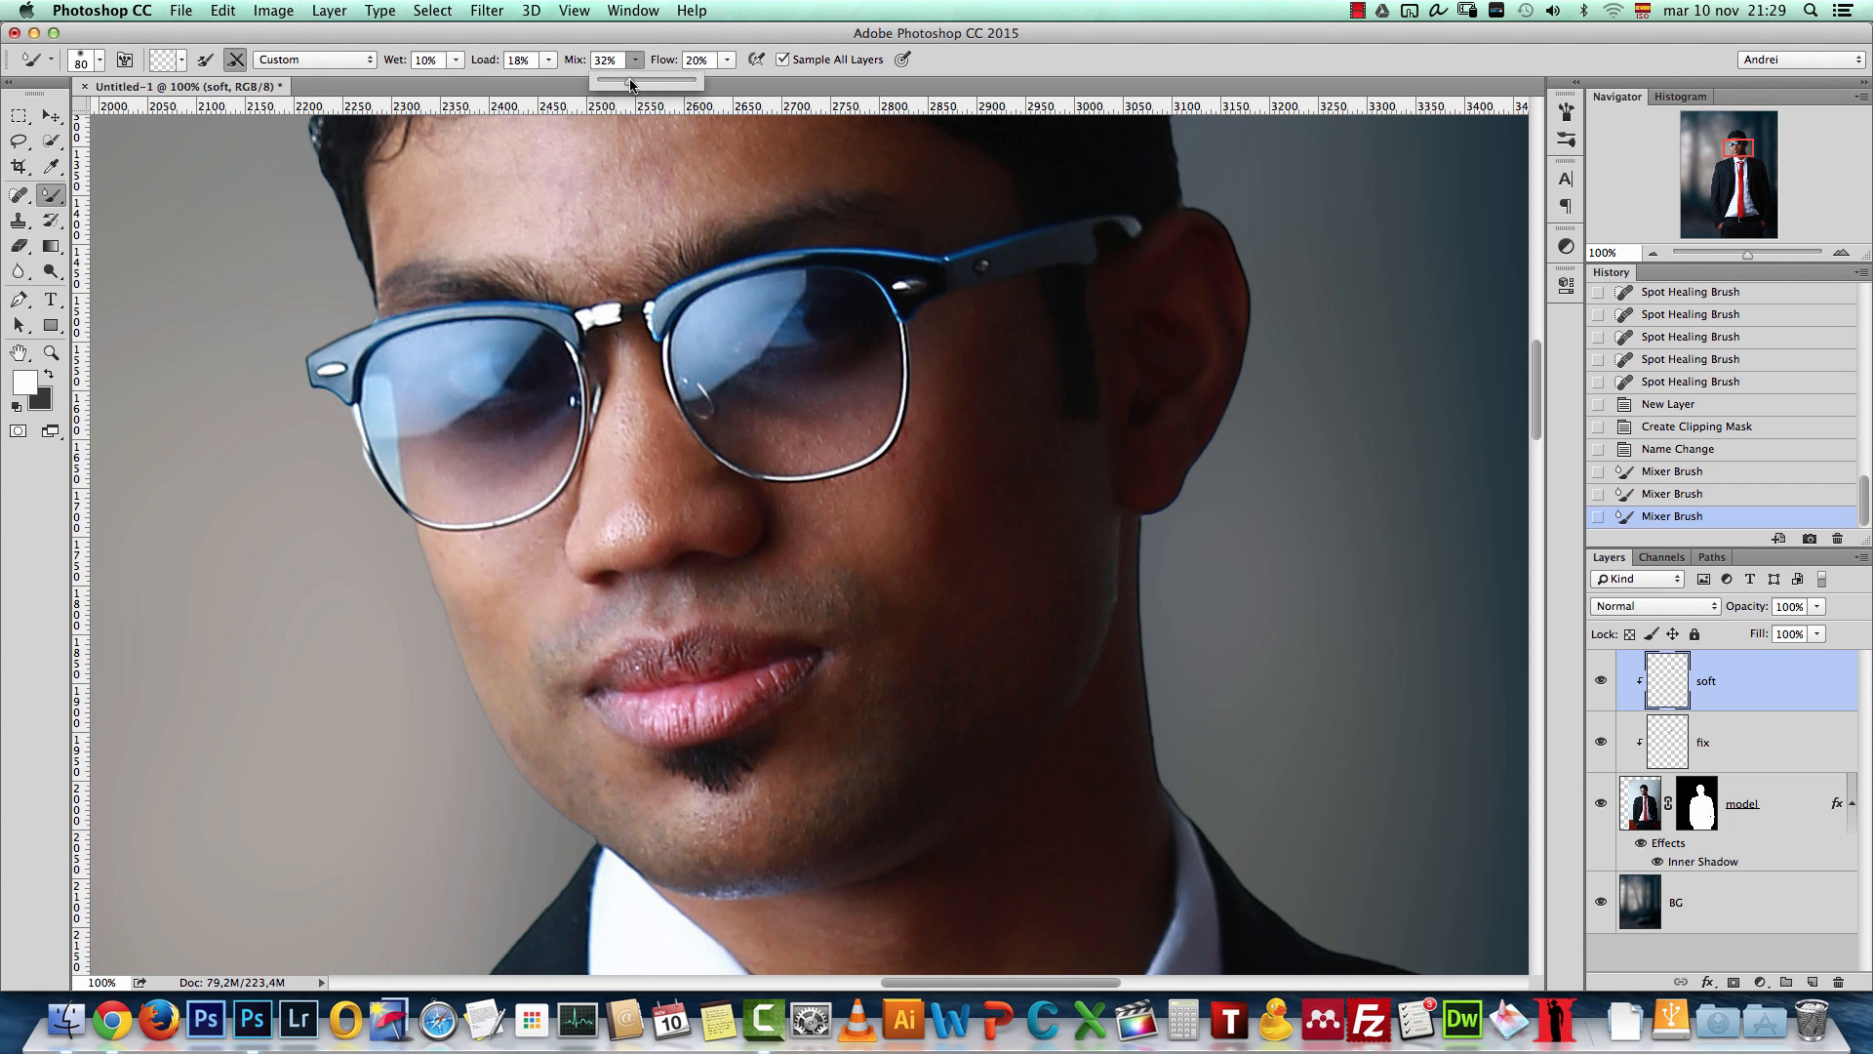
left_click(1674, 690)
mouse_move(855, 605)
left_mouse_down()
mouse_move(826, 591)
mouse_move(839, 580)
left_mouse_up()
left_click_drag(939, 458, 973, 711)
left_click_drag(1065, 481, 1002, 718)
left_click_drag(1104, 584, 987, 753)
left_click_drag(1057, 606, 903, 782)
left_click_drag(910, 746, 858, 814)
left_click_drag(988, 726, 961, 770)
Step: Undo the last Mixer Brush stroke and blend the shaded jaw beside the chin again
key("s")
key("x")
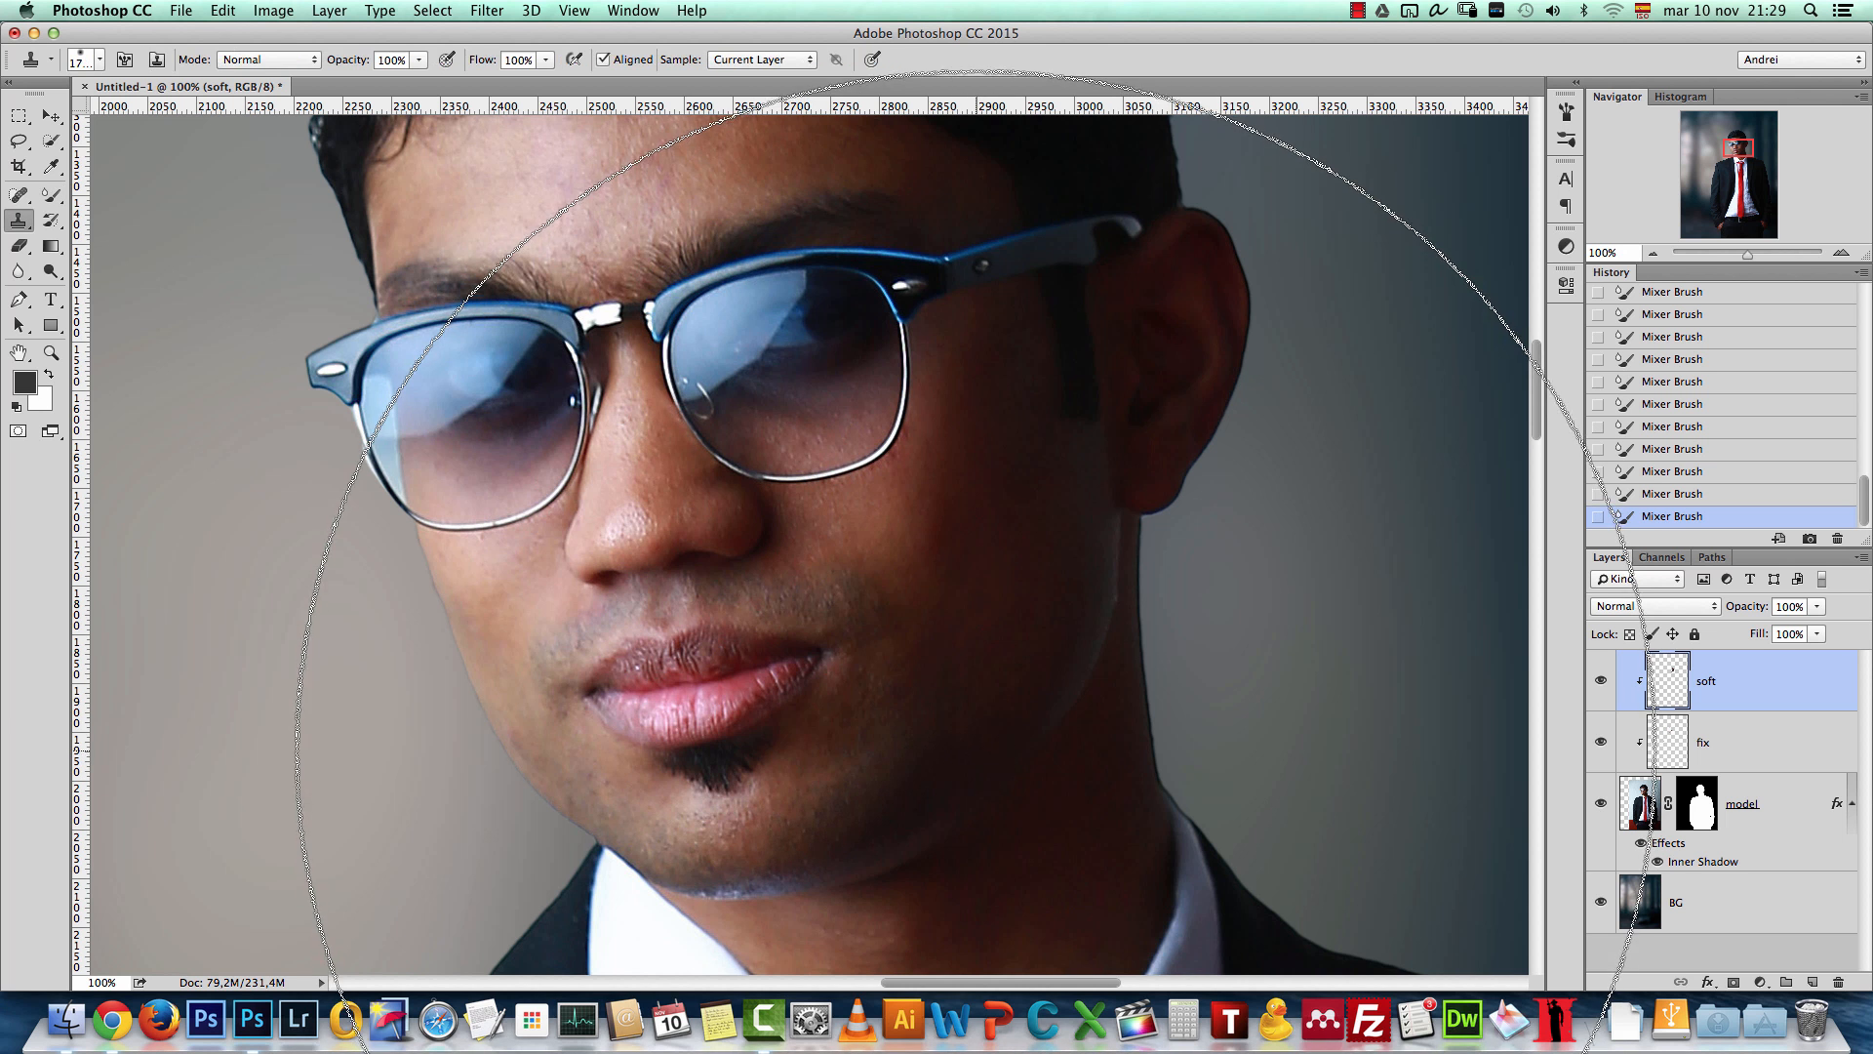
key("b")
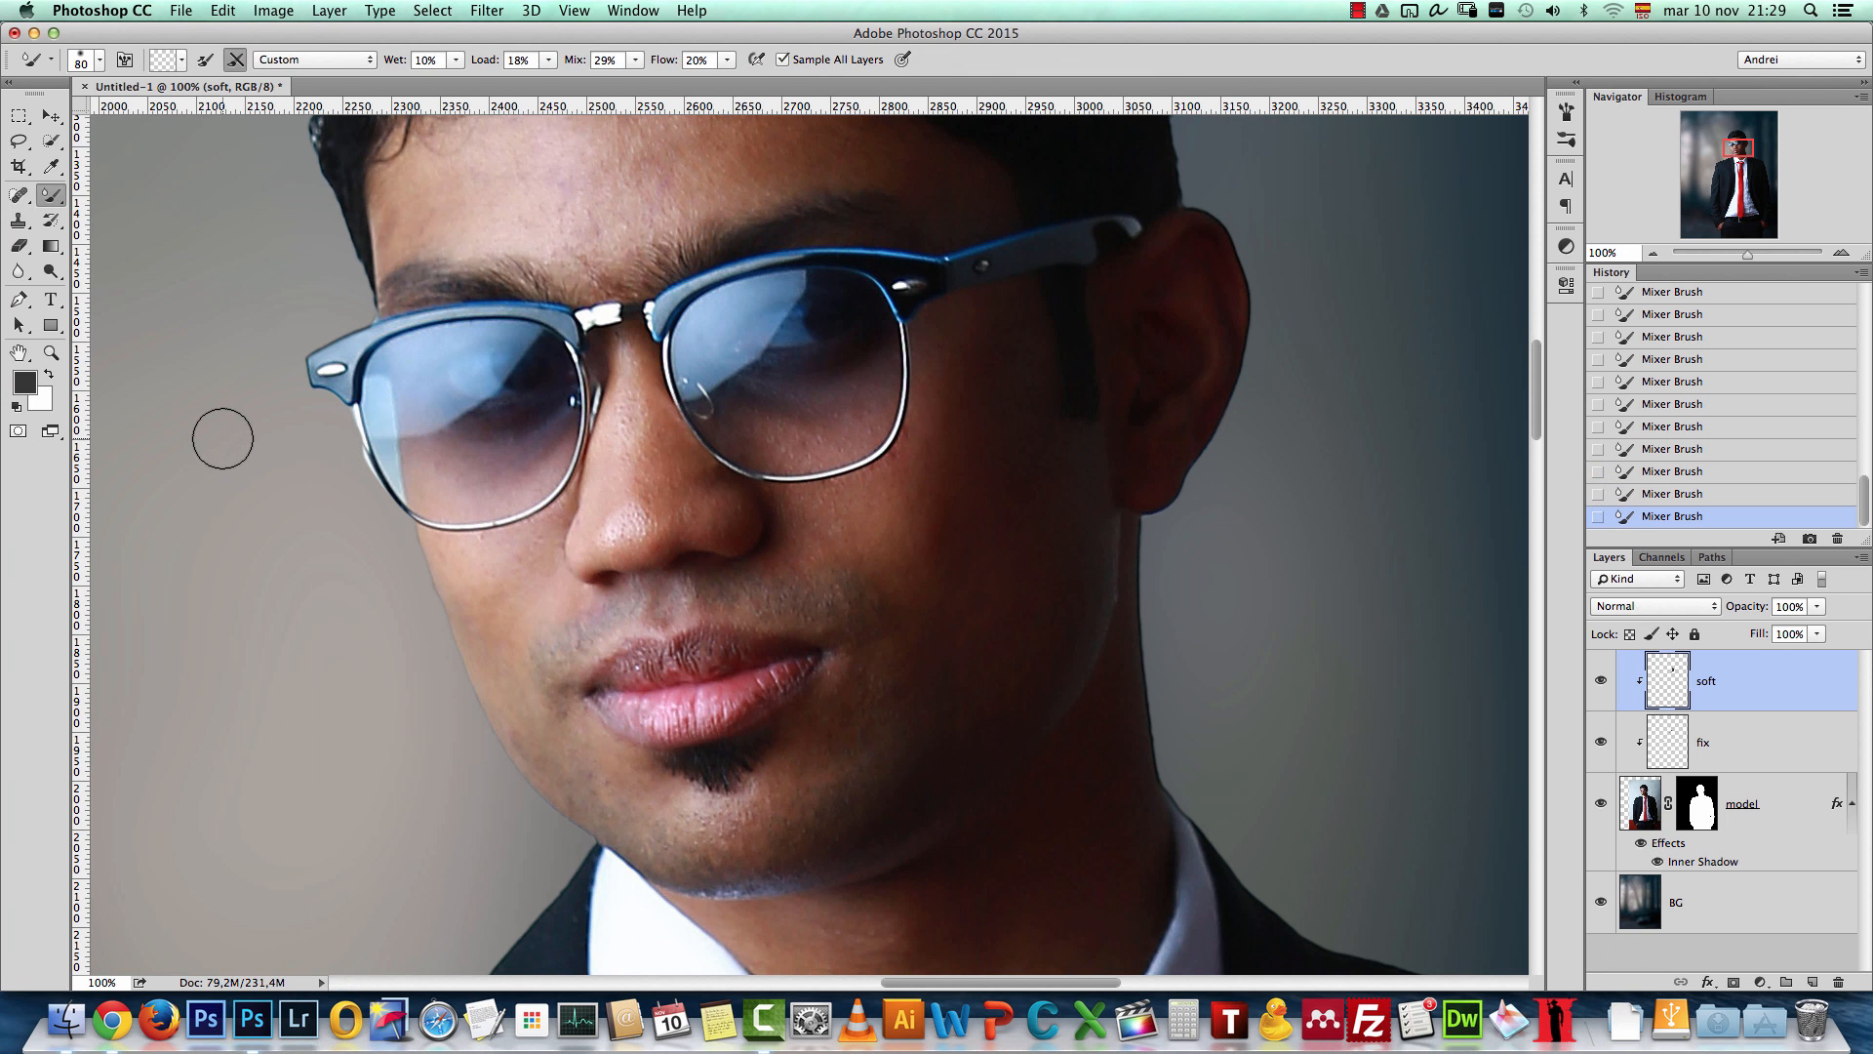
key("super+z")
left_click_drag(940, 764, 868, 825)
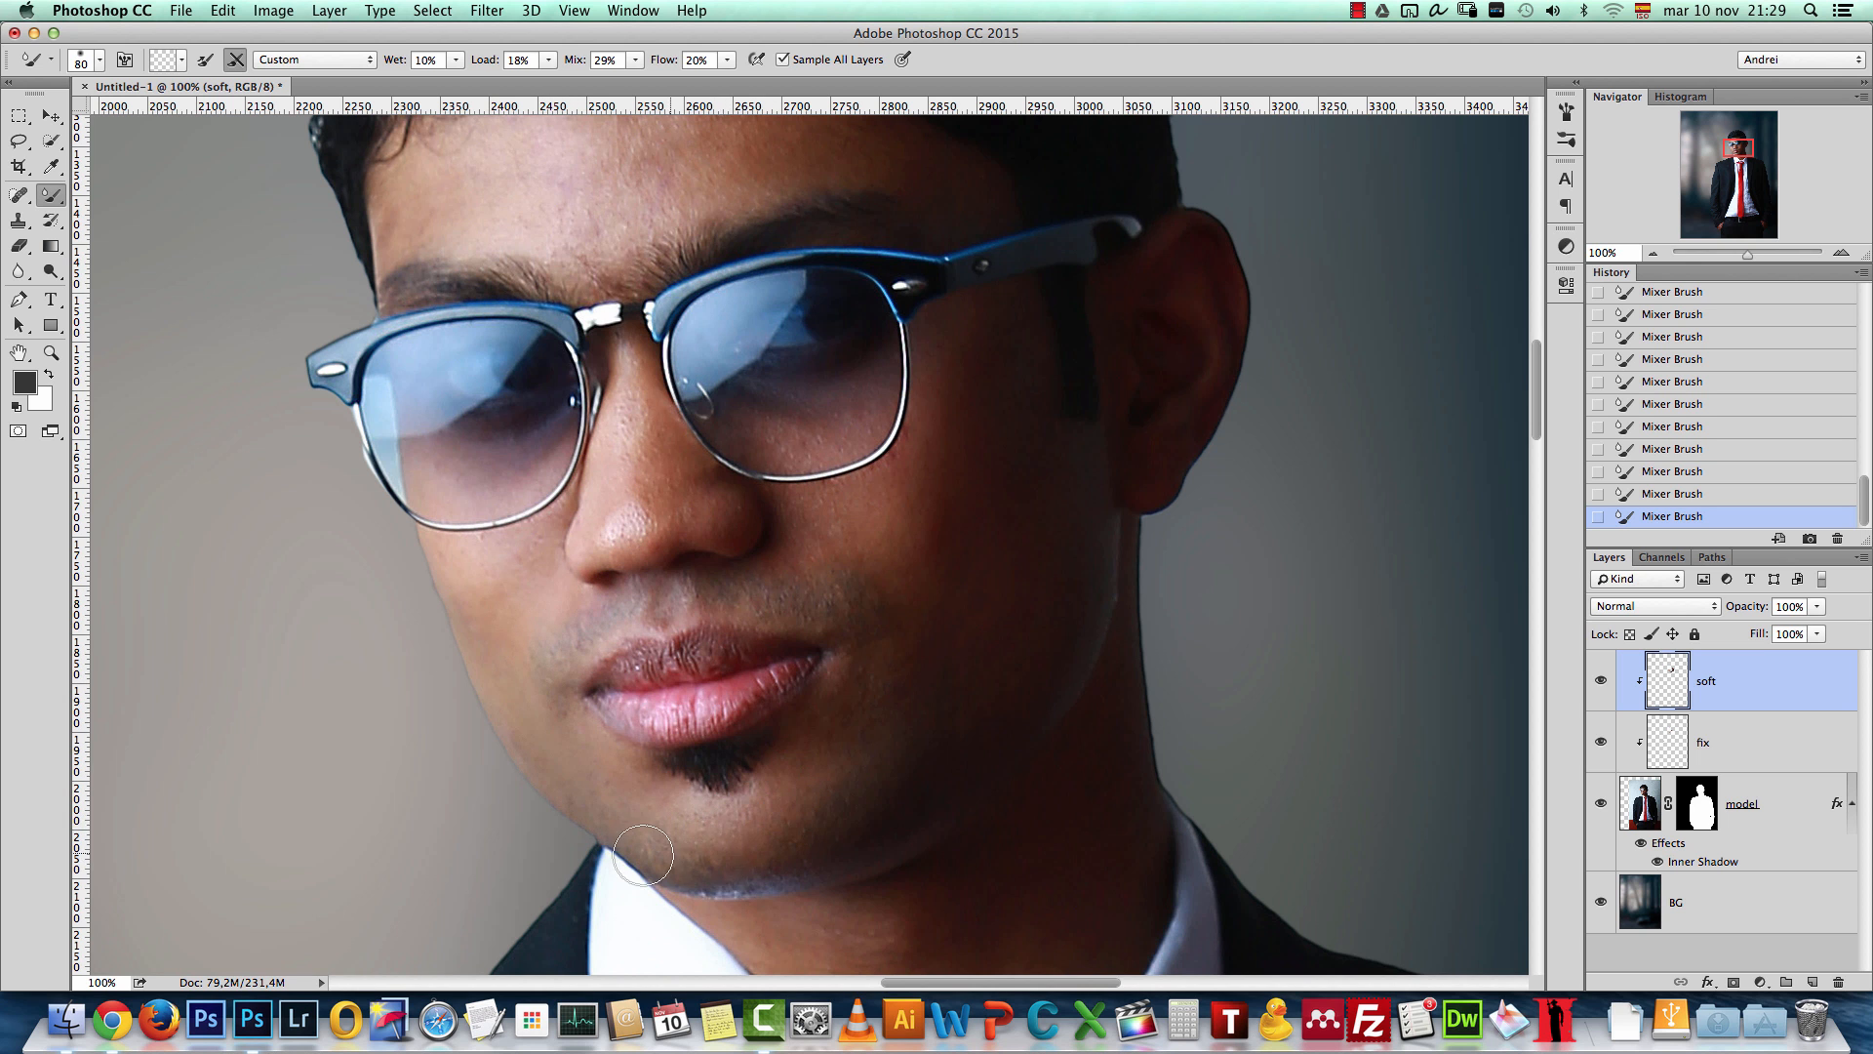
Step: Soften the chin and its lower edge with the Mixer Brush reduced to size 30, comparing the last stroke on and off
key("bracketleft")
key("bracketleft")
key("bracketleft")
key("bracketleft")
key("bracketleft")
key("super+z")
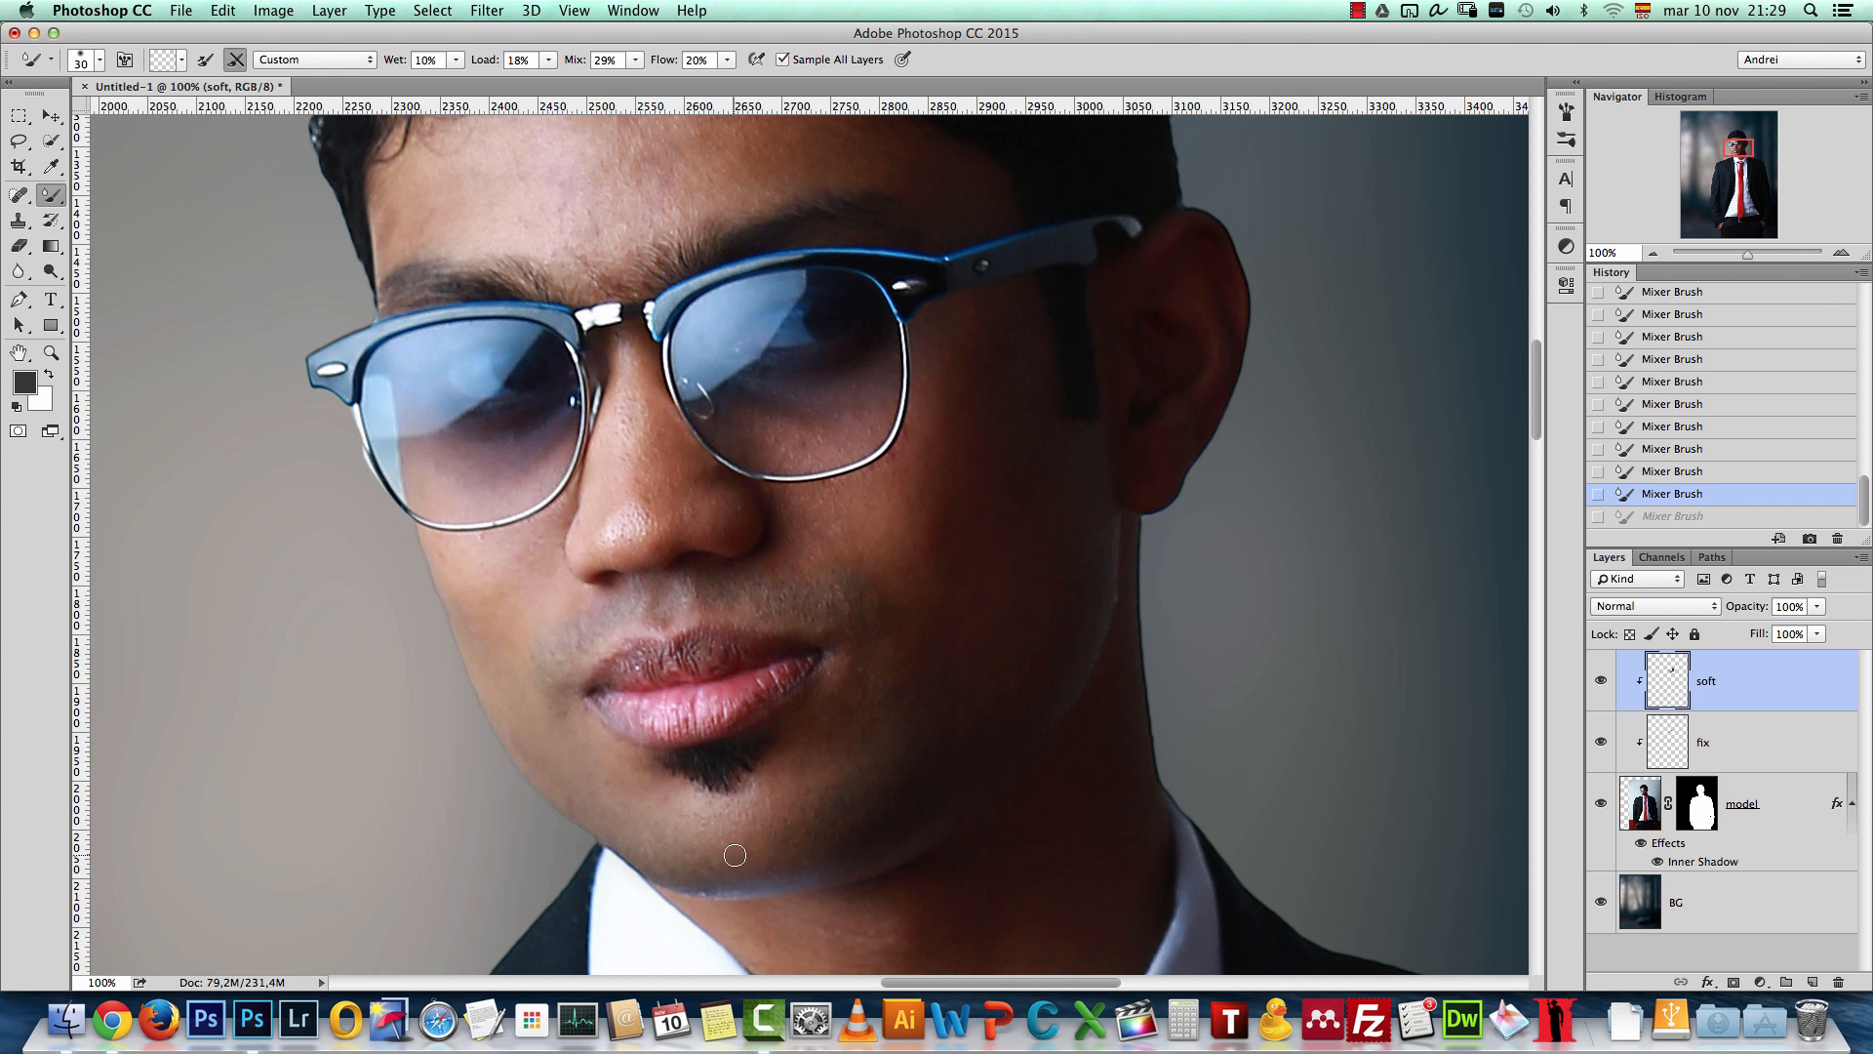
key("super+z")
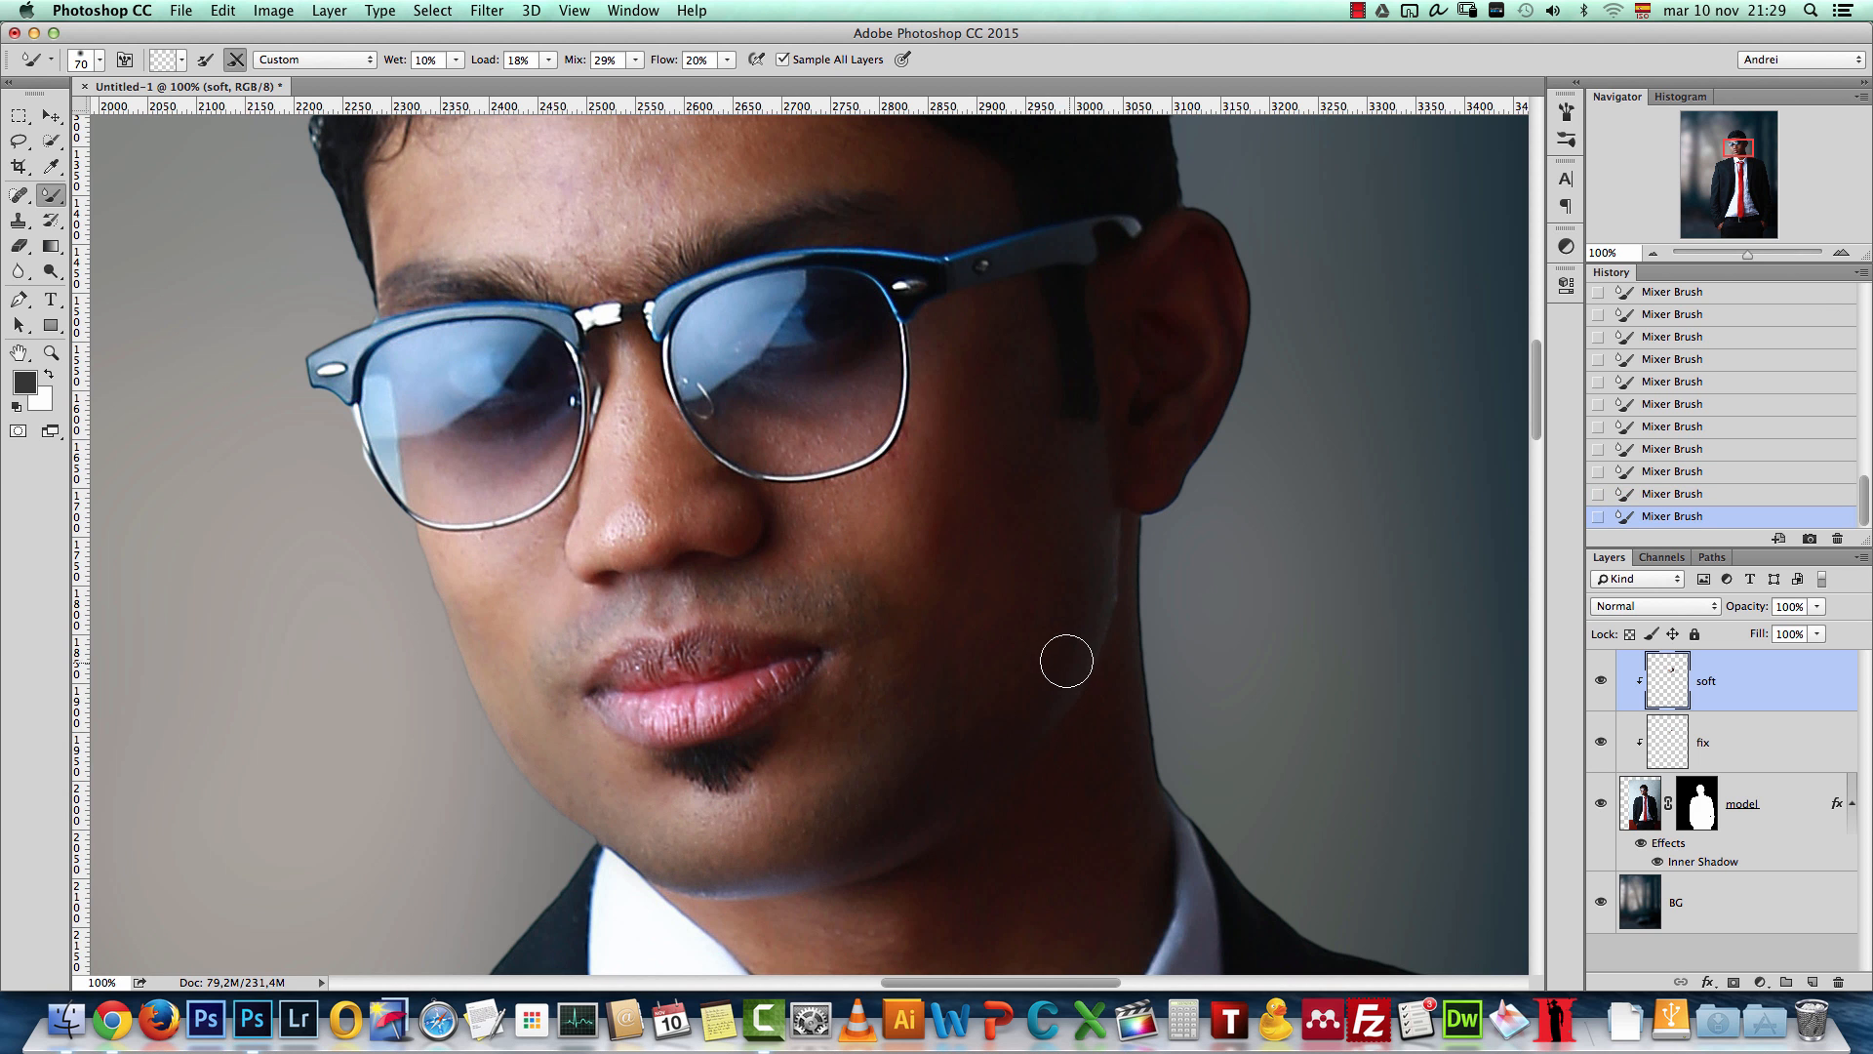
Step: Smooth the nose, cheeks and skin around the mouth with the Mixer Brush, varying the brush size between 60 and 80
key("bracketright")
key("bracketright")
key("bracketright")
key("bracketright")
key("bracketright")
key("bracketright")
key("bracketright")
key("bracketleft")
key("bracketleft")
key("bracketleft")
key("bracketleft")
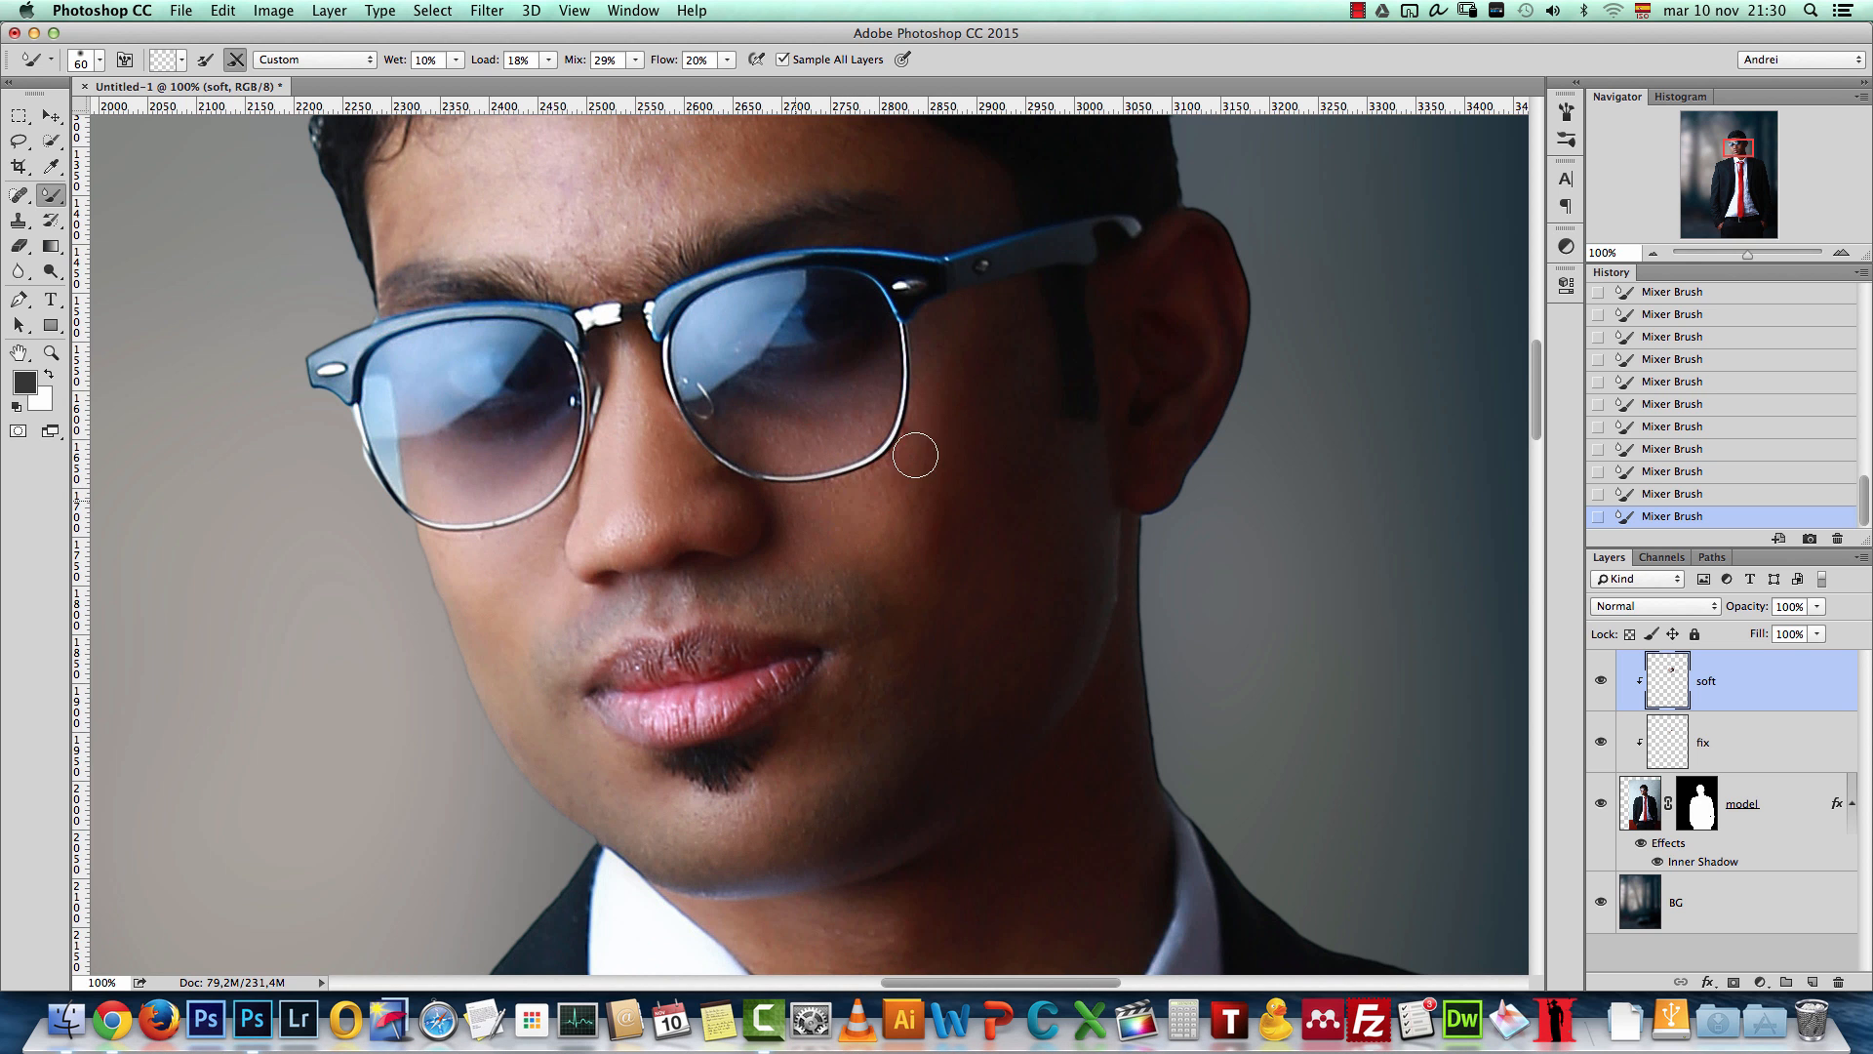
key("bracketright")
key("bracketright")
Step: Smooth the forehead from the hairline to the eyebrows with the Mixer Brush, varying the brush size between 50 and 90
left_click_drag(1008, 362, 1009, 501)
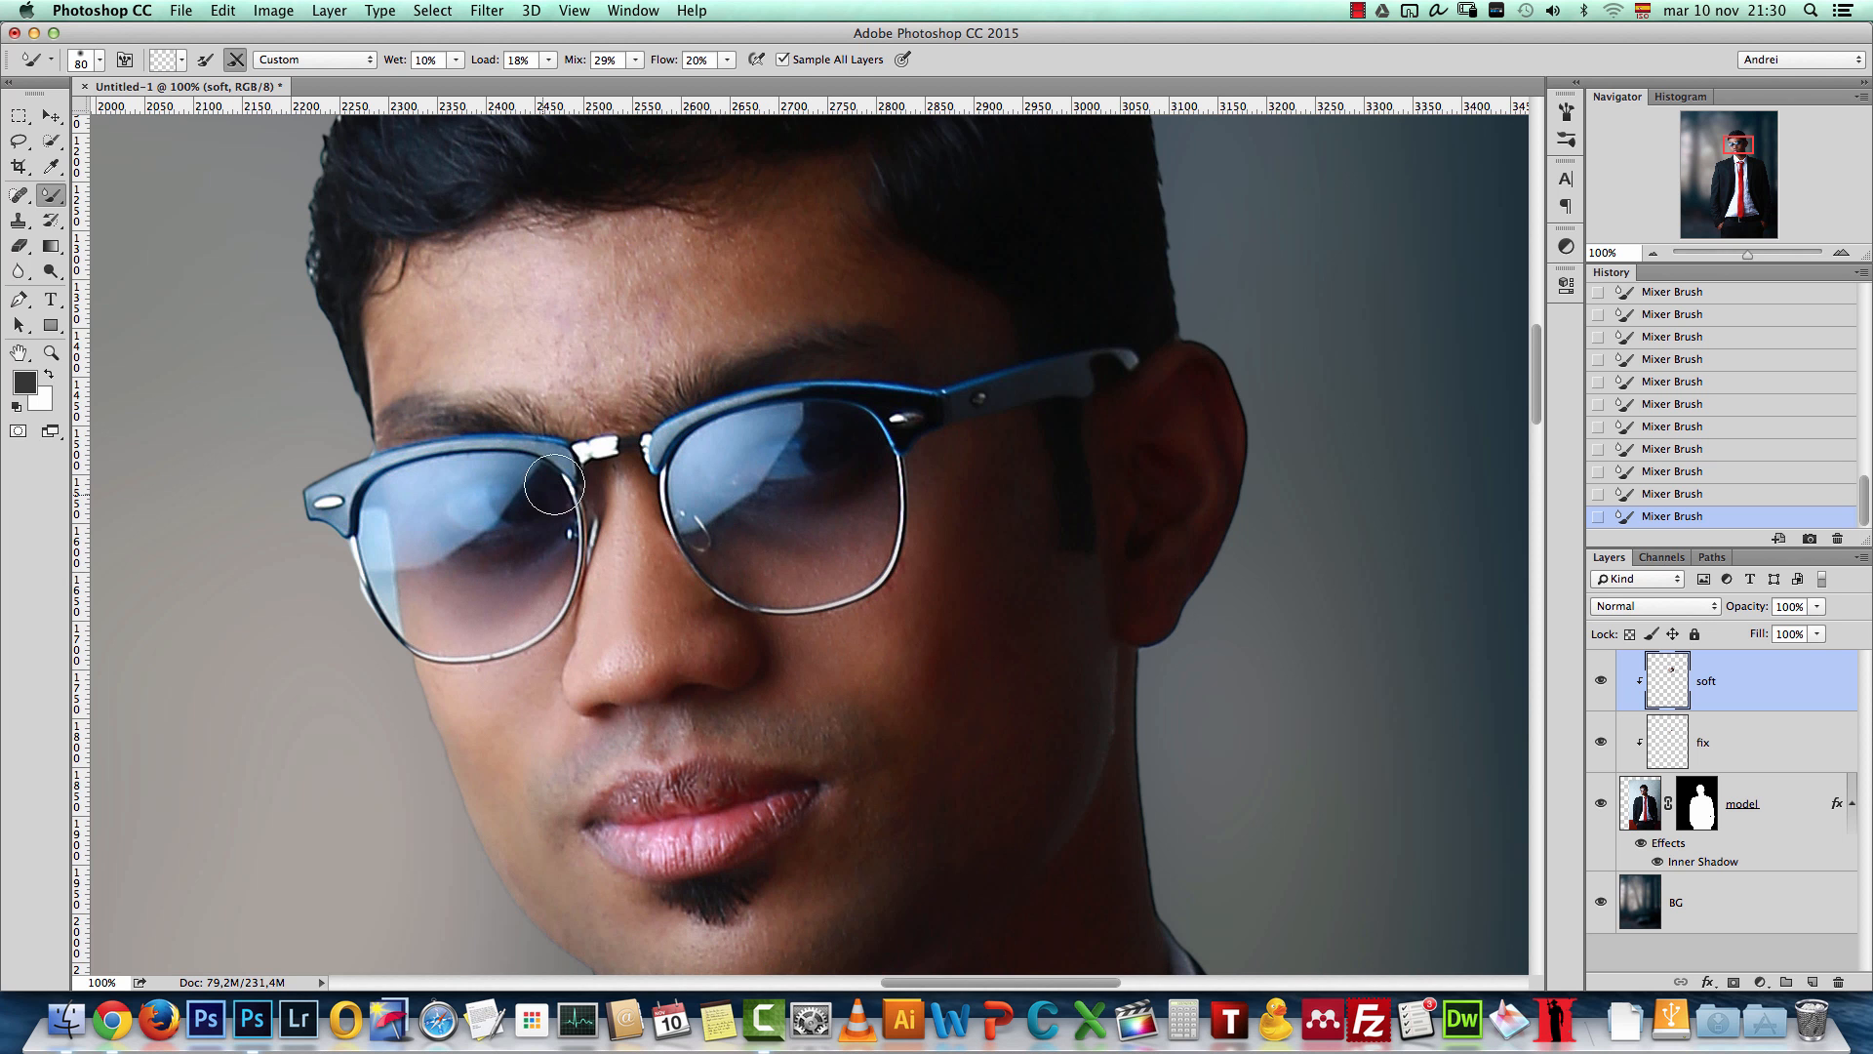
key("bracketright")
key("bracketleft")
key("bracketleft")
key("bracketright")
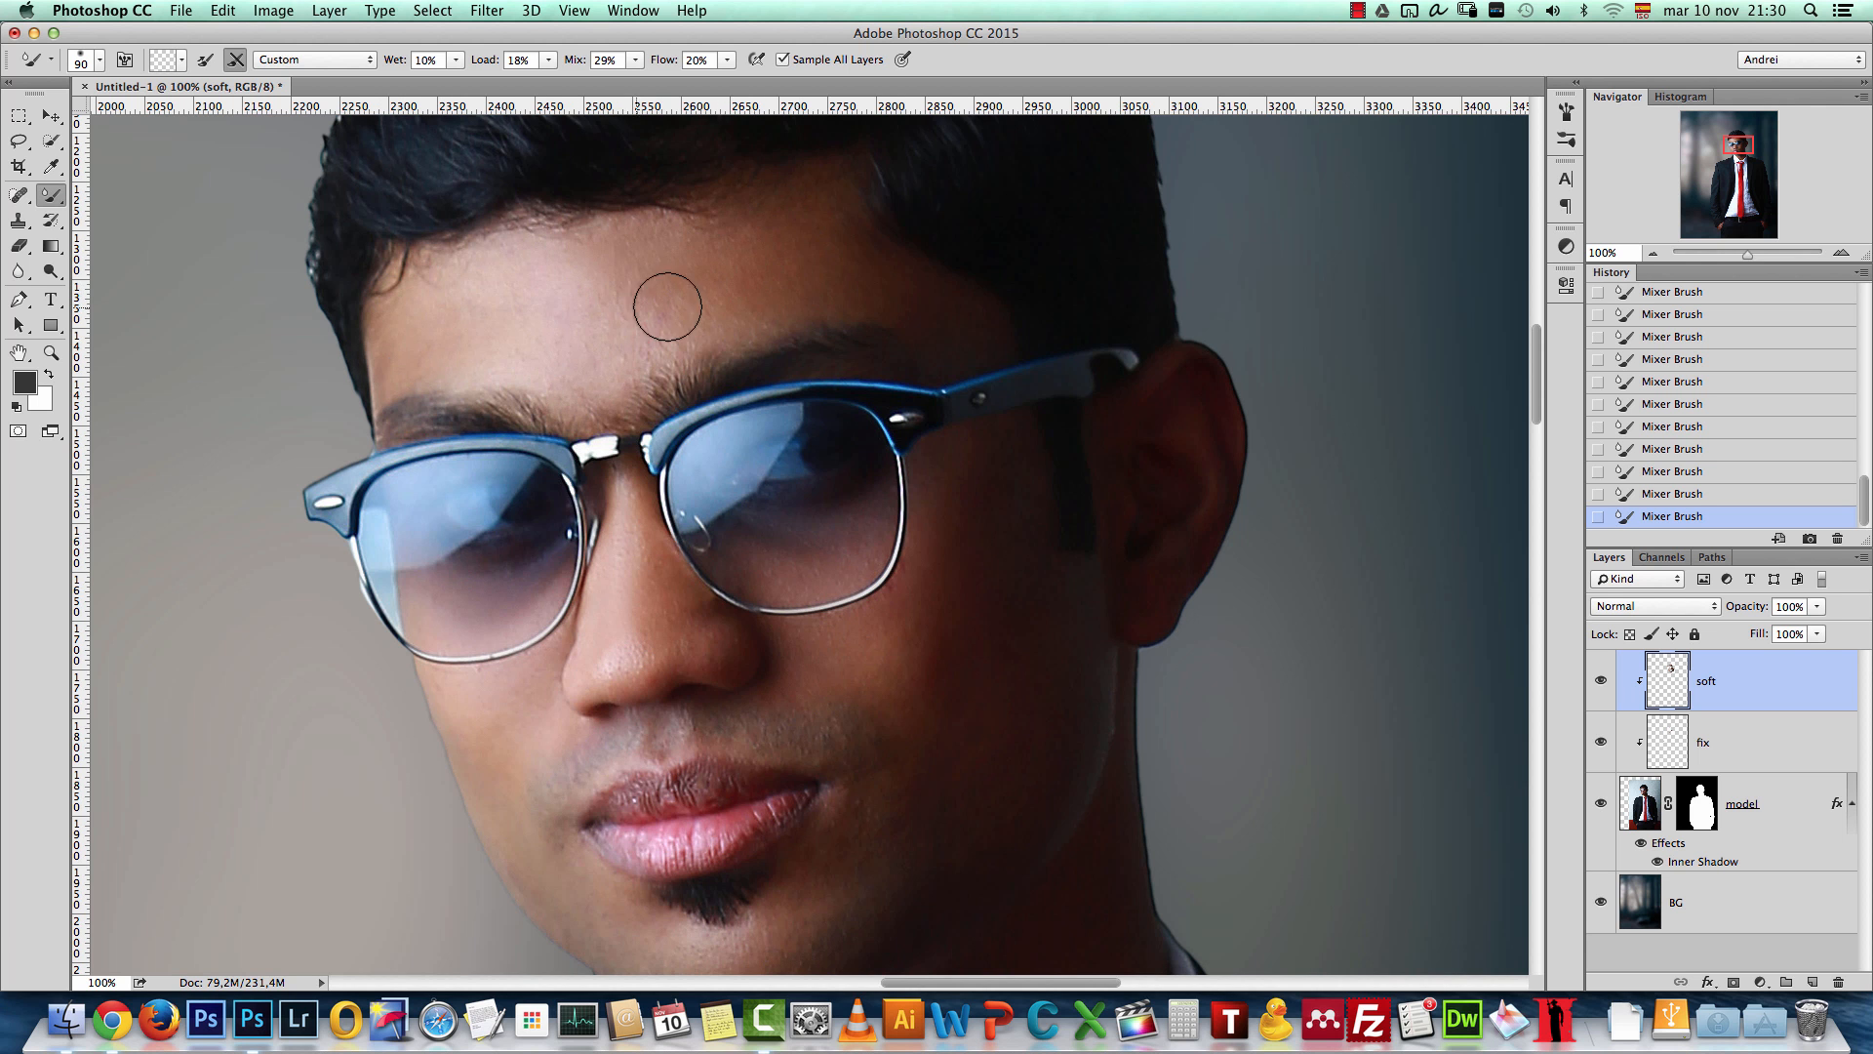
key("bracketright")
key("bracketleft")
key("bracketleft")
key("bracketleft")
key("bracketleft")
key("bracketright")
key("bracketleft")
key("bracketleft")
key("bracketleft")
key("bracketleft")
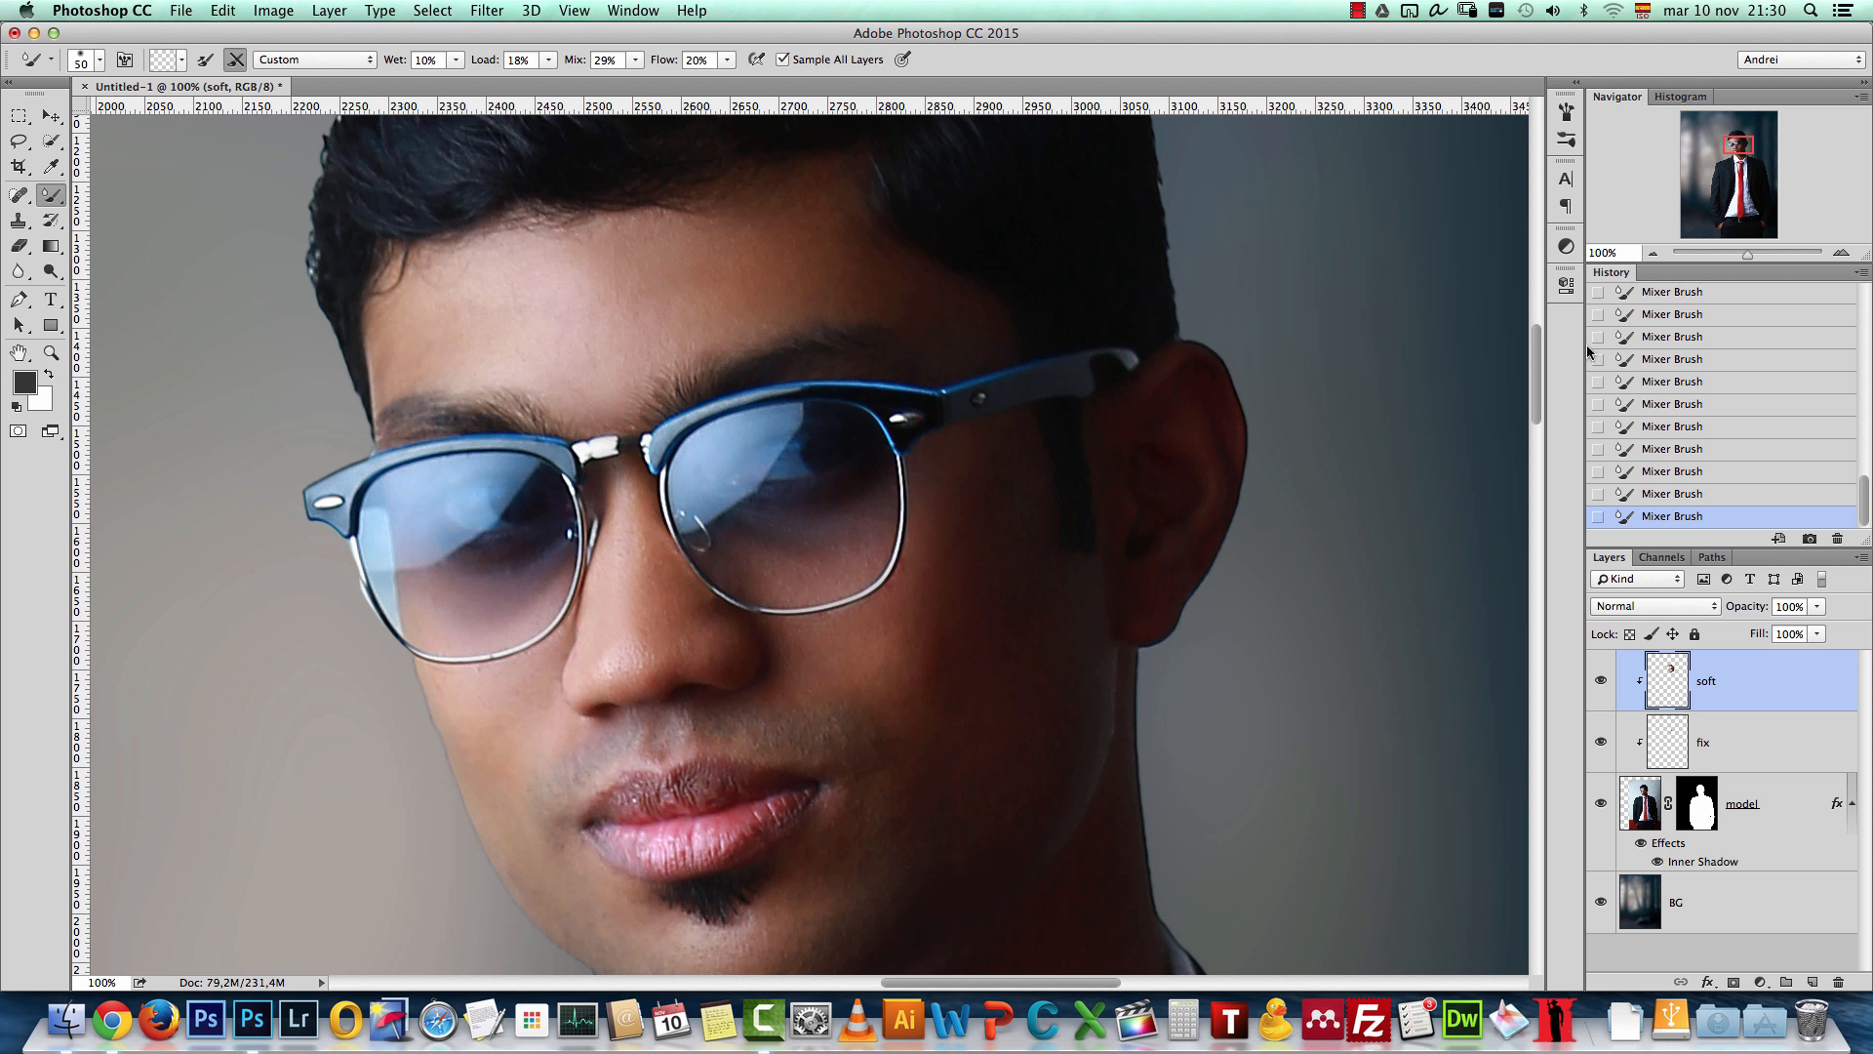
Step: Compare the face with the soft layer hidden and shown at 66.67% zoom
left_click(1647, 253)
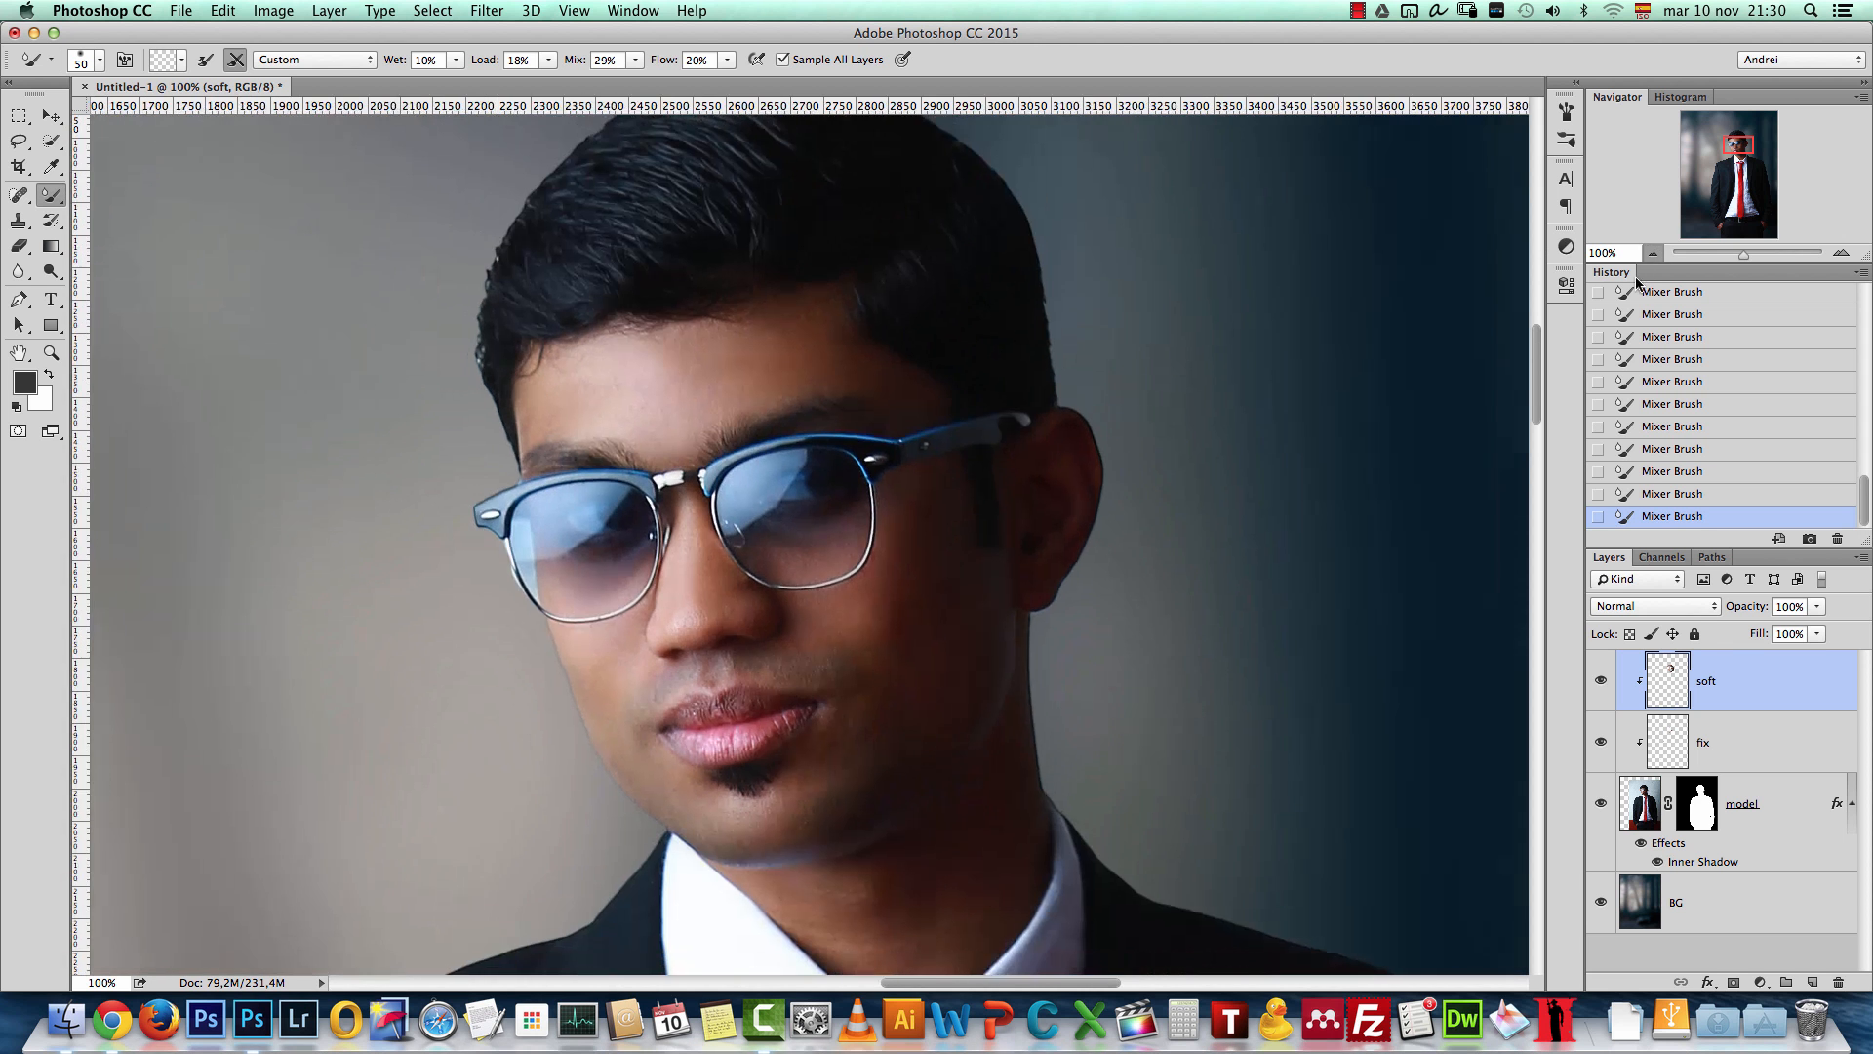
left_click(1601, 681)
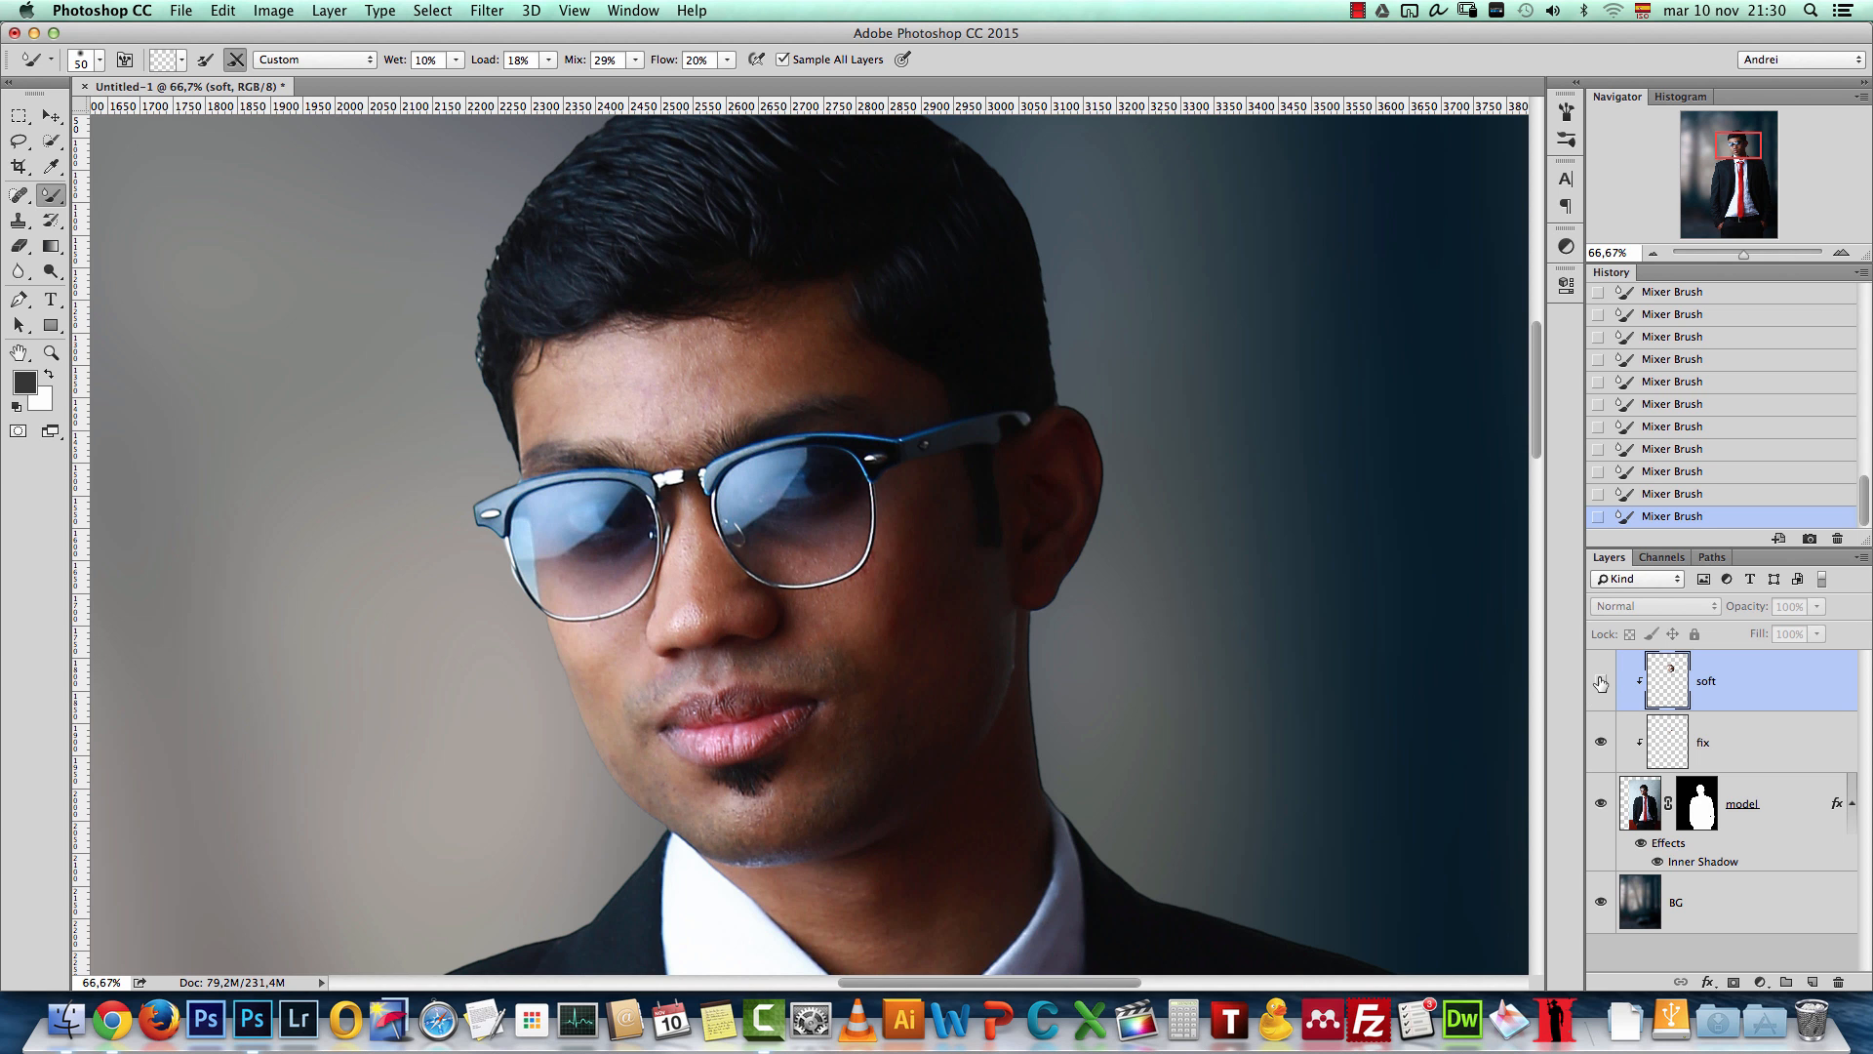
left_click(1601, 681)
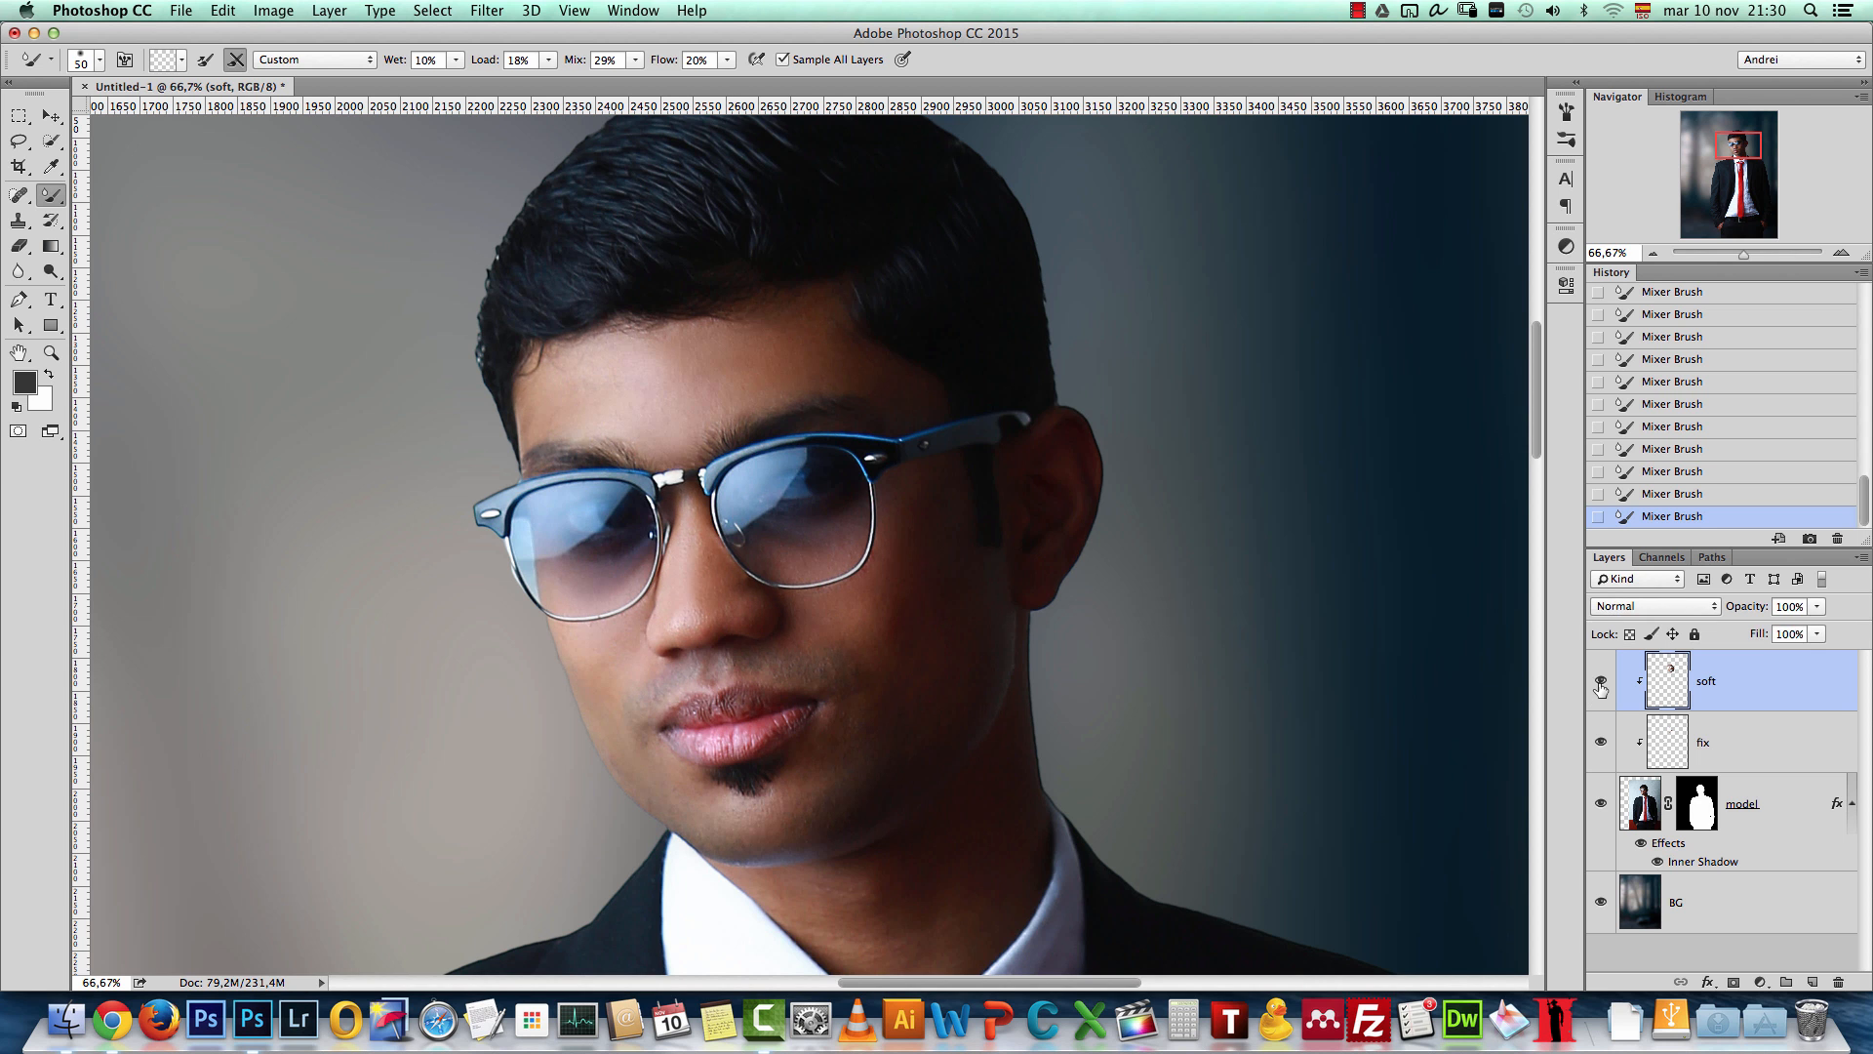
left_click(1601, 683)
left_click(1601, 683)
Step: Smooth the skin of the neck between jaw and collar with the Mixer Brush enlarged to size 100
left_click_drag(1171, 872, 999, 577)
key("bracketright")
key("bracketright")
key("bracketright")
key("bracketright")
key("bracketright")
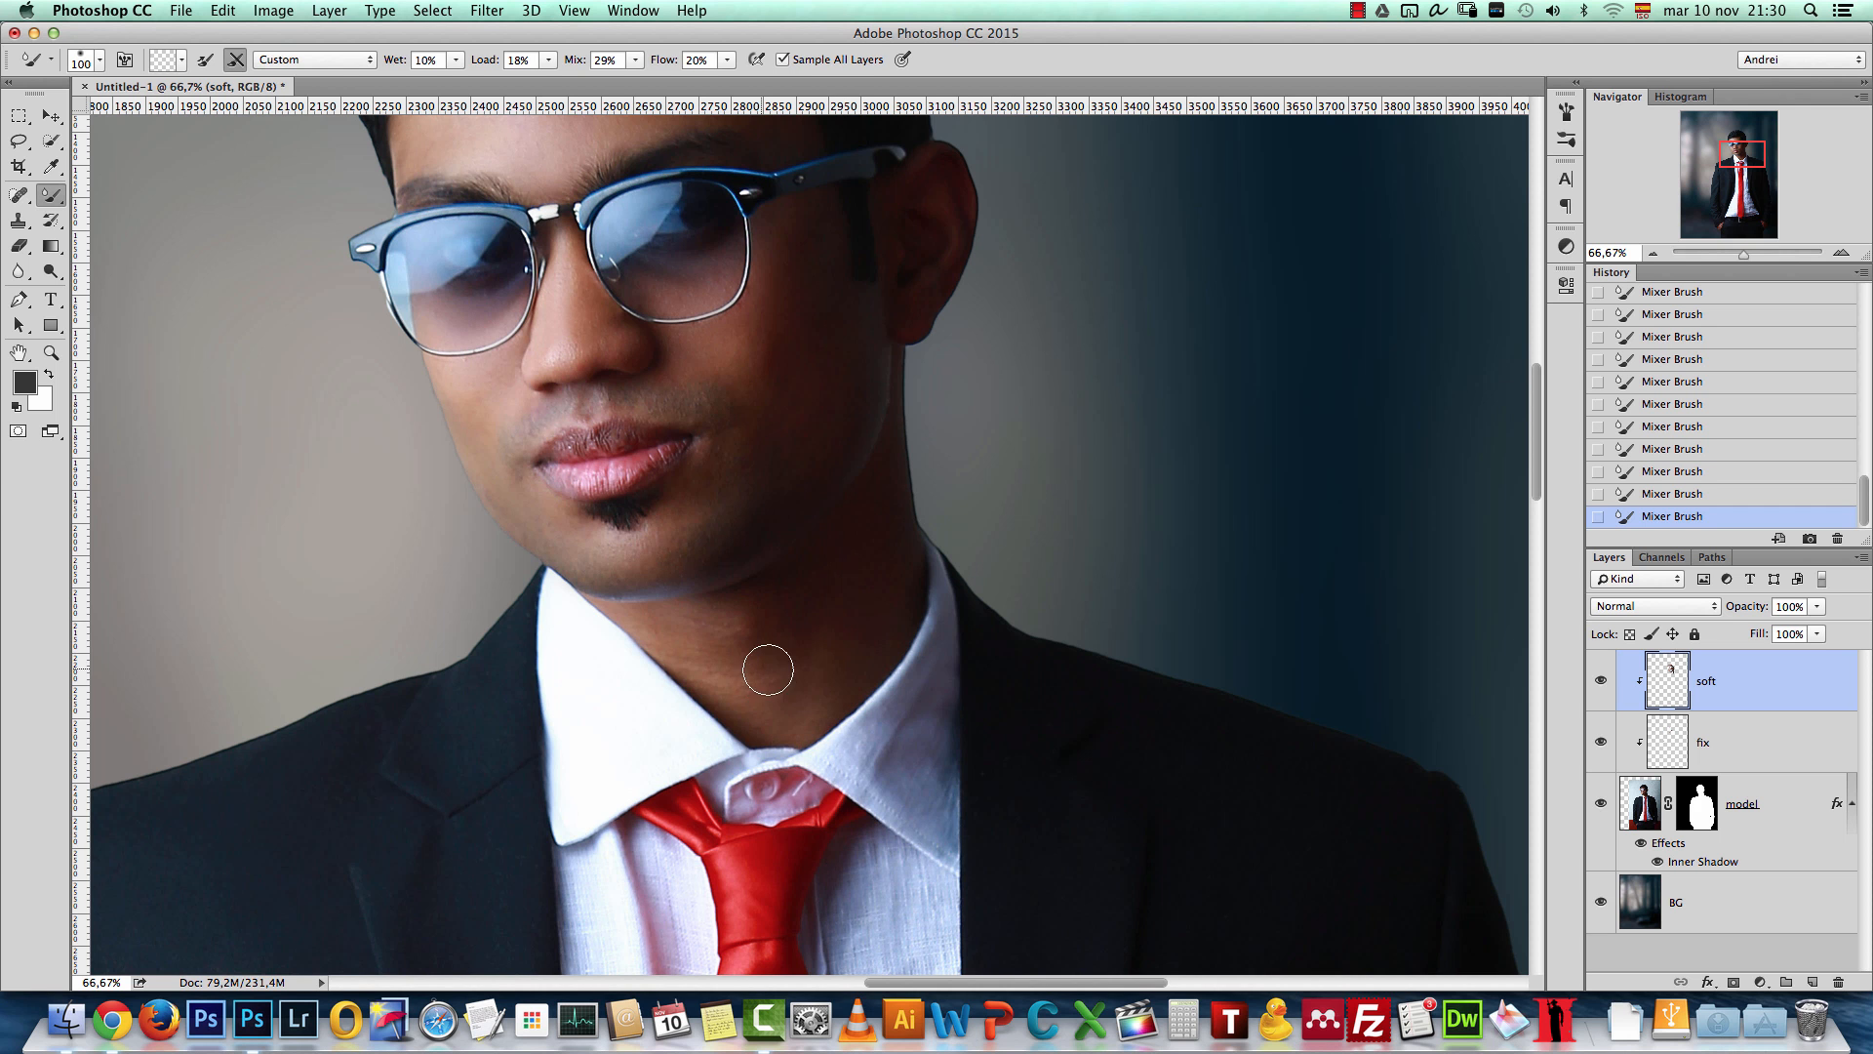
mouse_move(642, 619)
left_mouse_down()
mouse_move(738, 619)
mouse_move(683, 610)
mouse_move(784, 673)
left_mouse_up()
left_click_drag(863, 487, 850, 559)
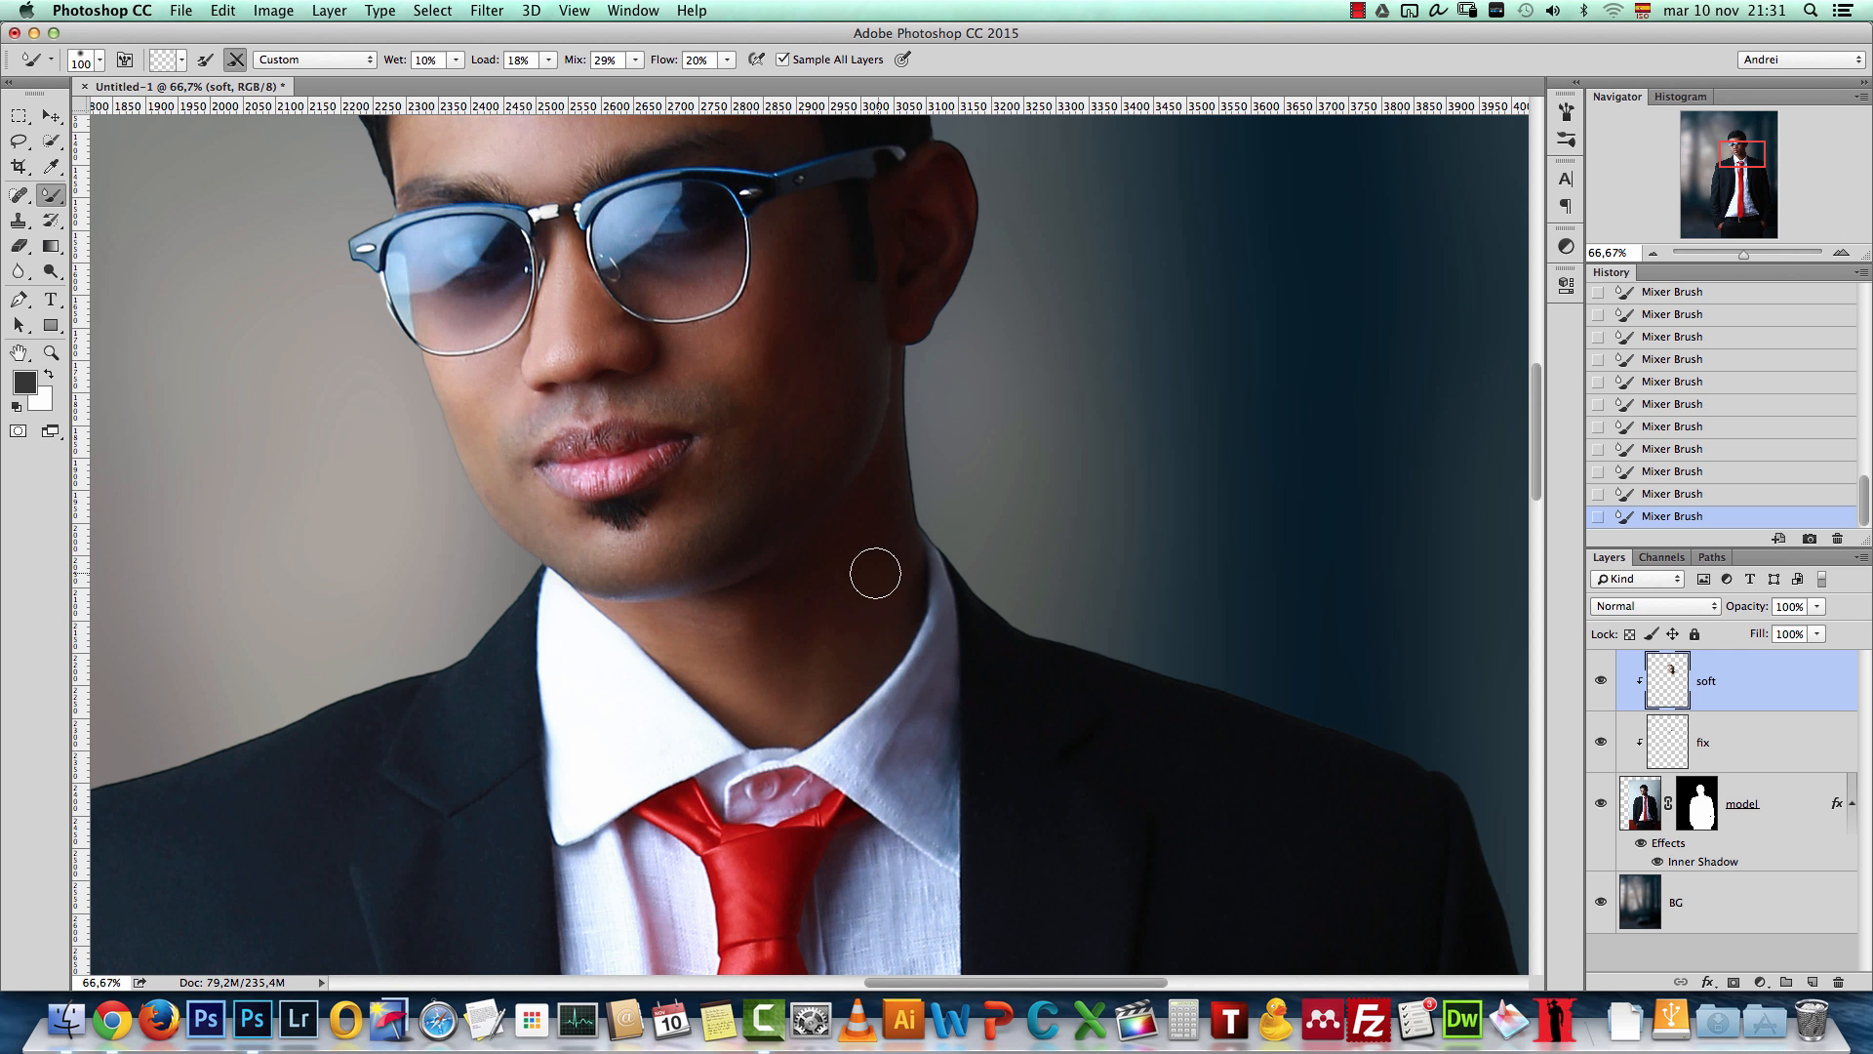
Step: Add a new layer above soft and set the Pen tool to Shape mode for tracing the sunglasses lenses
left_click(1652, 253)
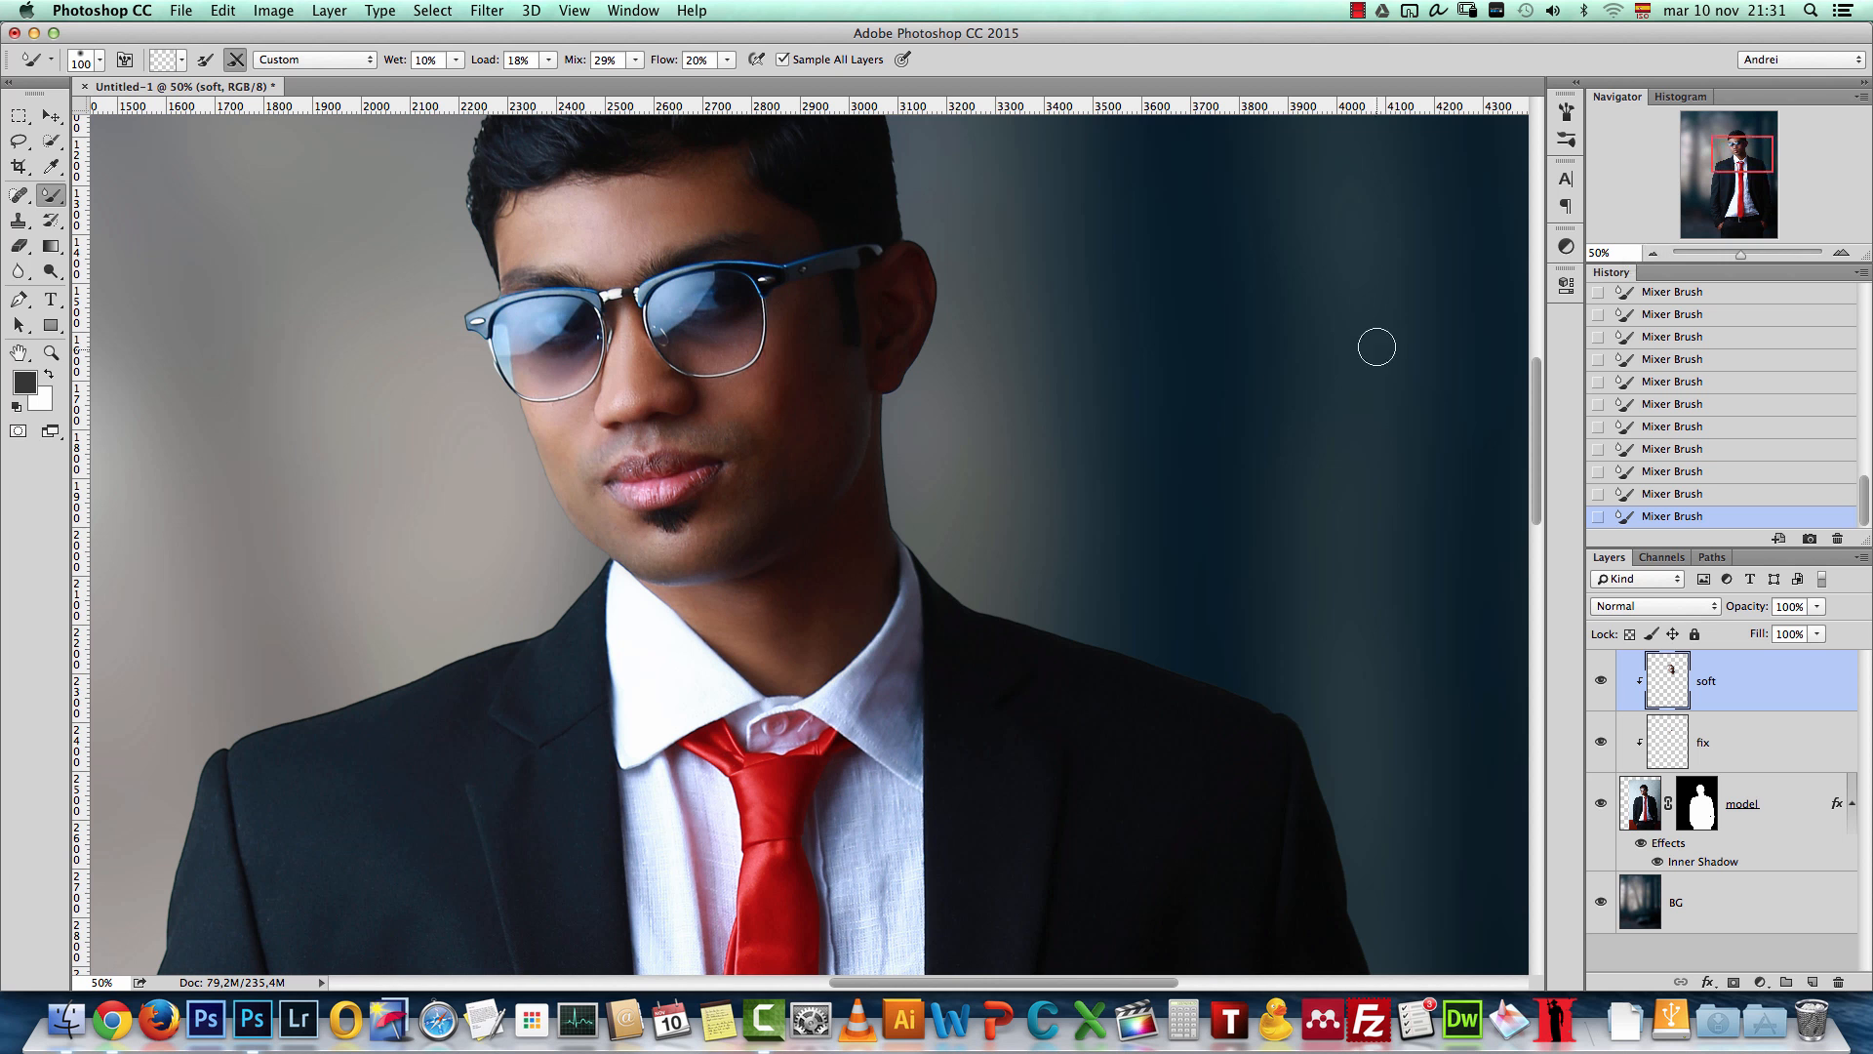
left_click(1669, 240)
left_click(1650, 254)
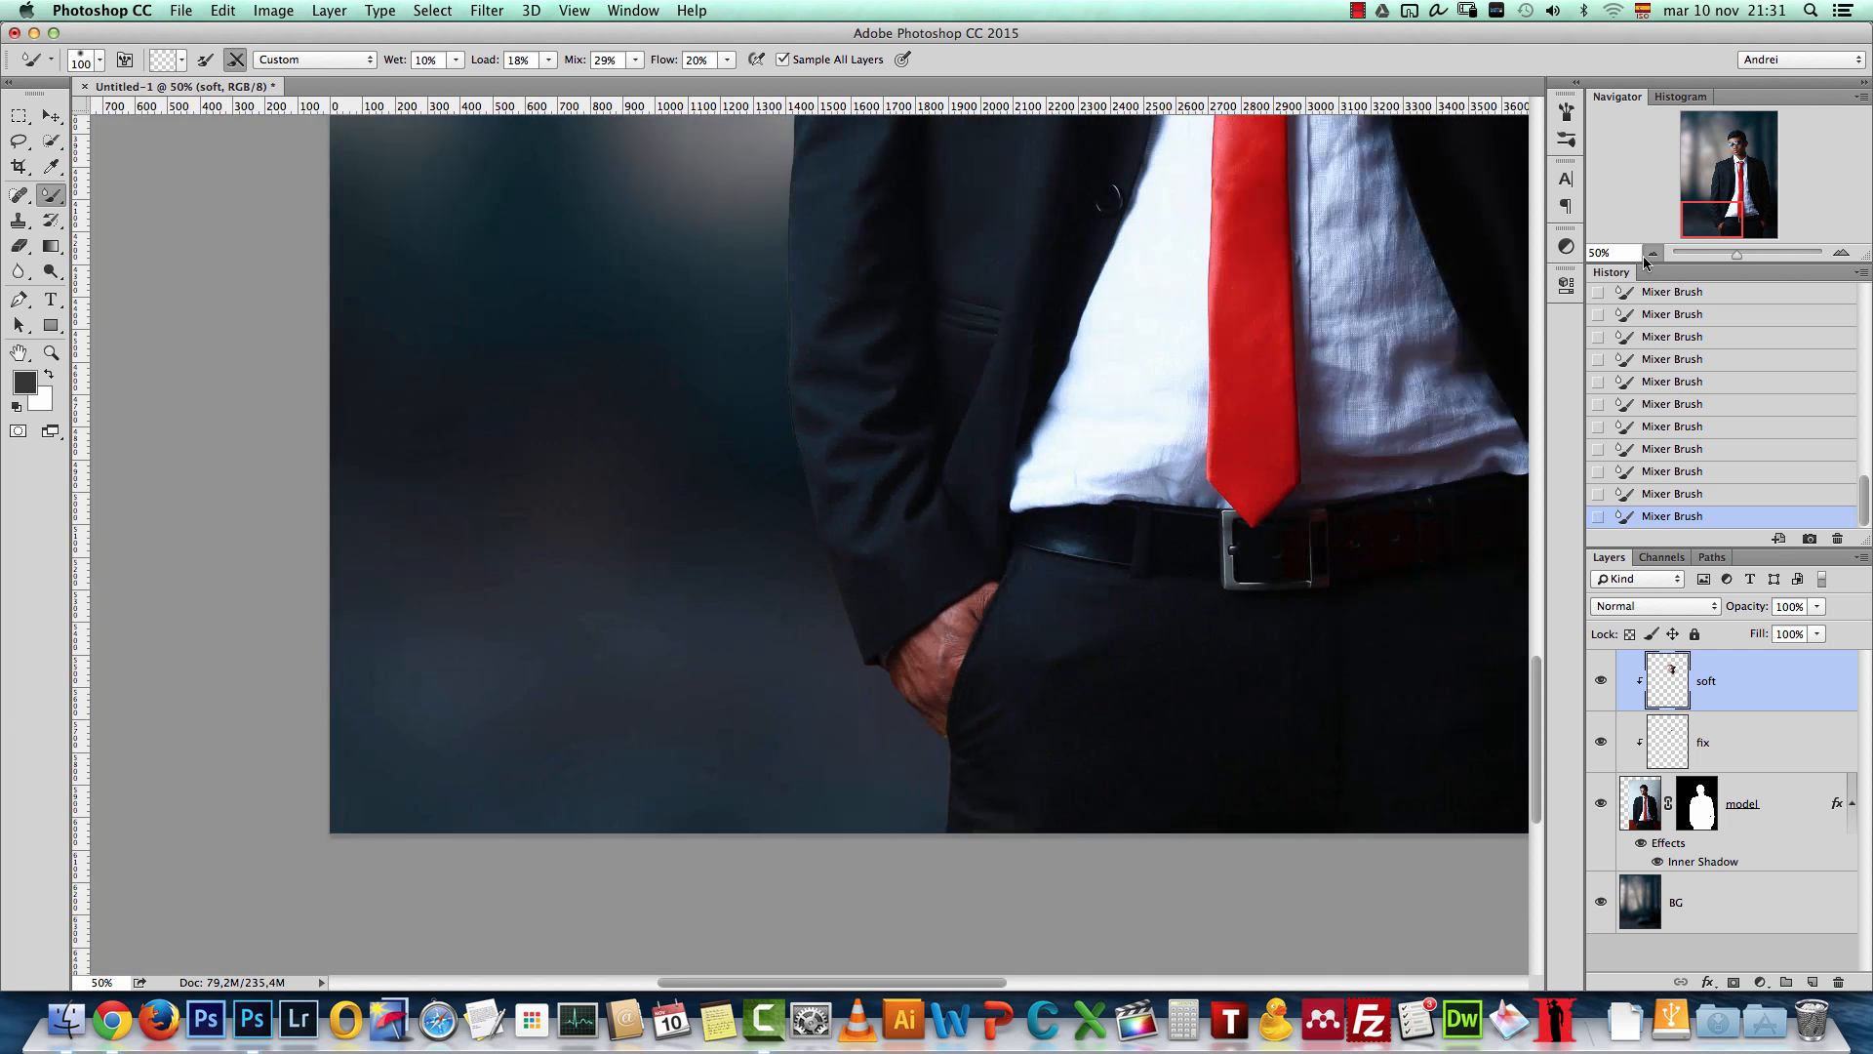
left_click_drag(1714, 223, 1731, 165)
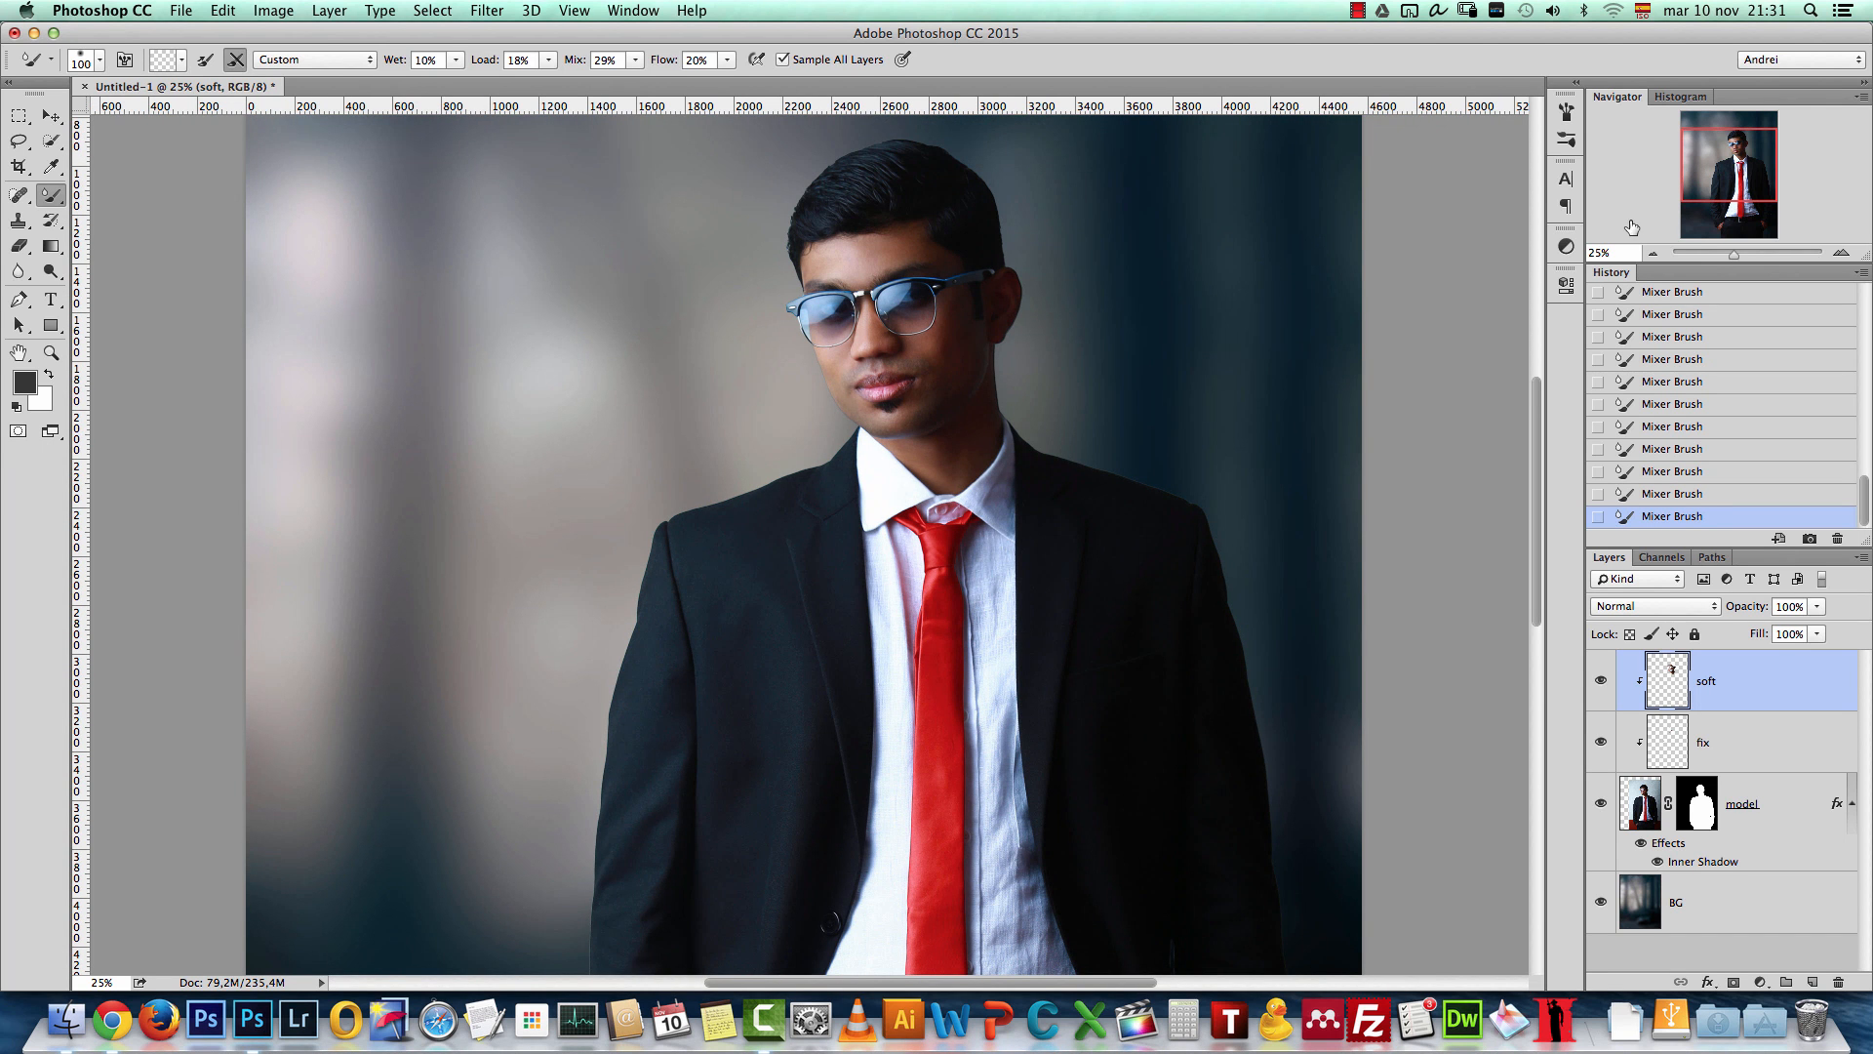
key("super+1")
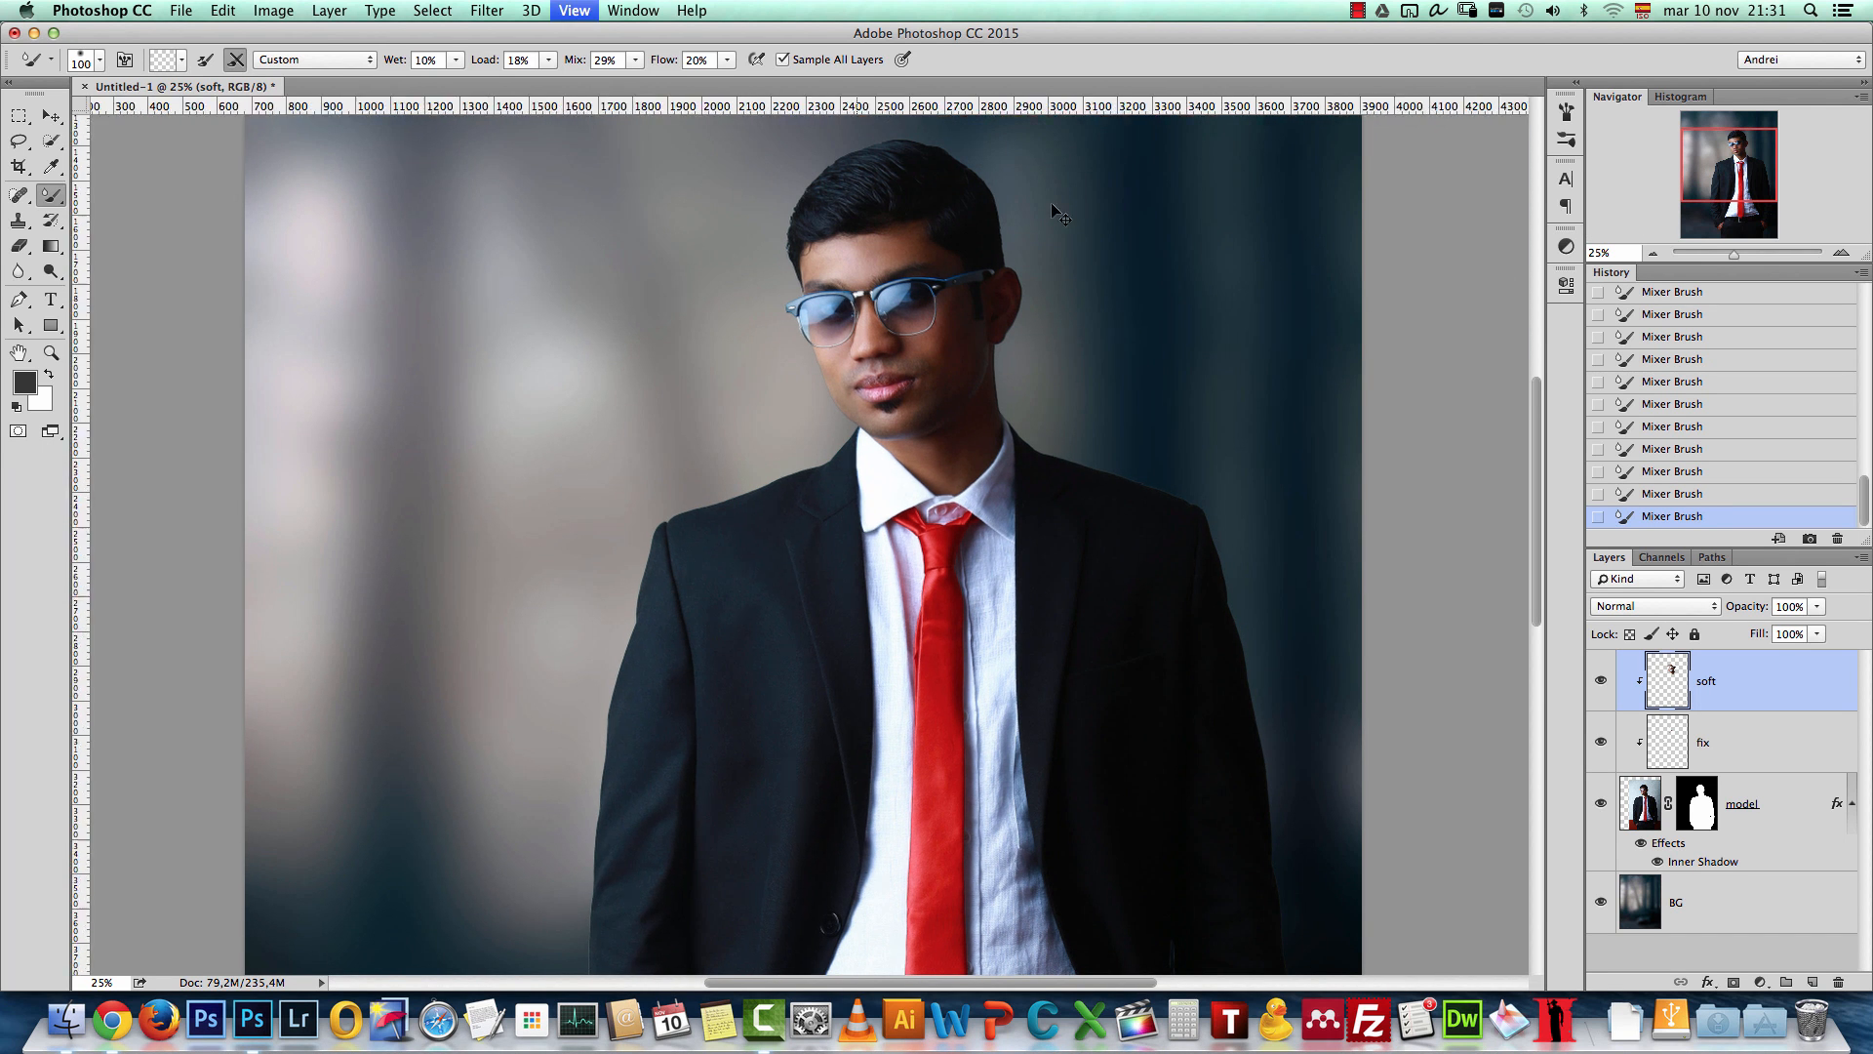
left_click_drag(1727, 145, 1733, 151)
mouse_move(1305, 443)
left_mouse_down()
mouse_move(1217, 439)
mouse_move(1197, 540)
left_mouse_up()
key("v")
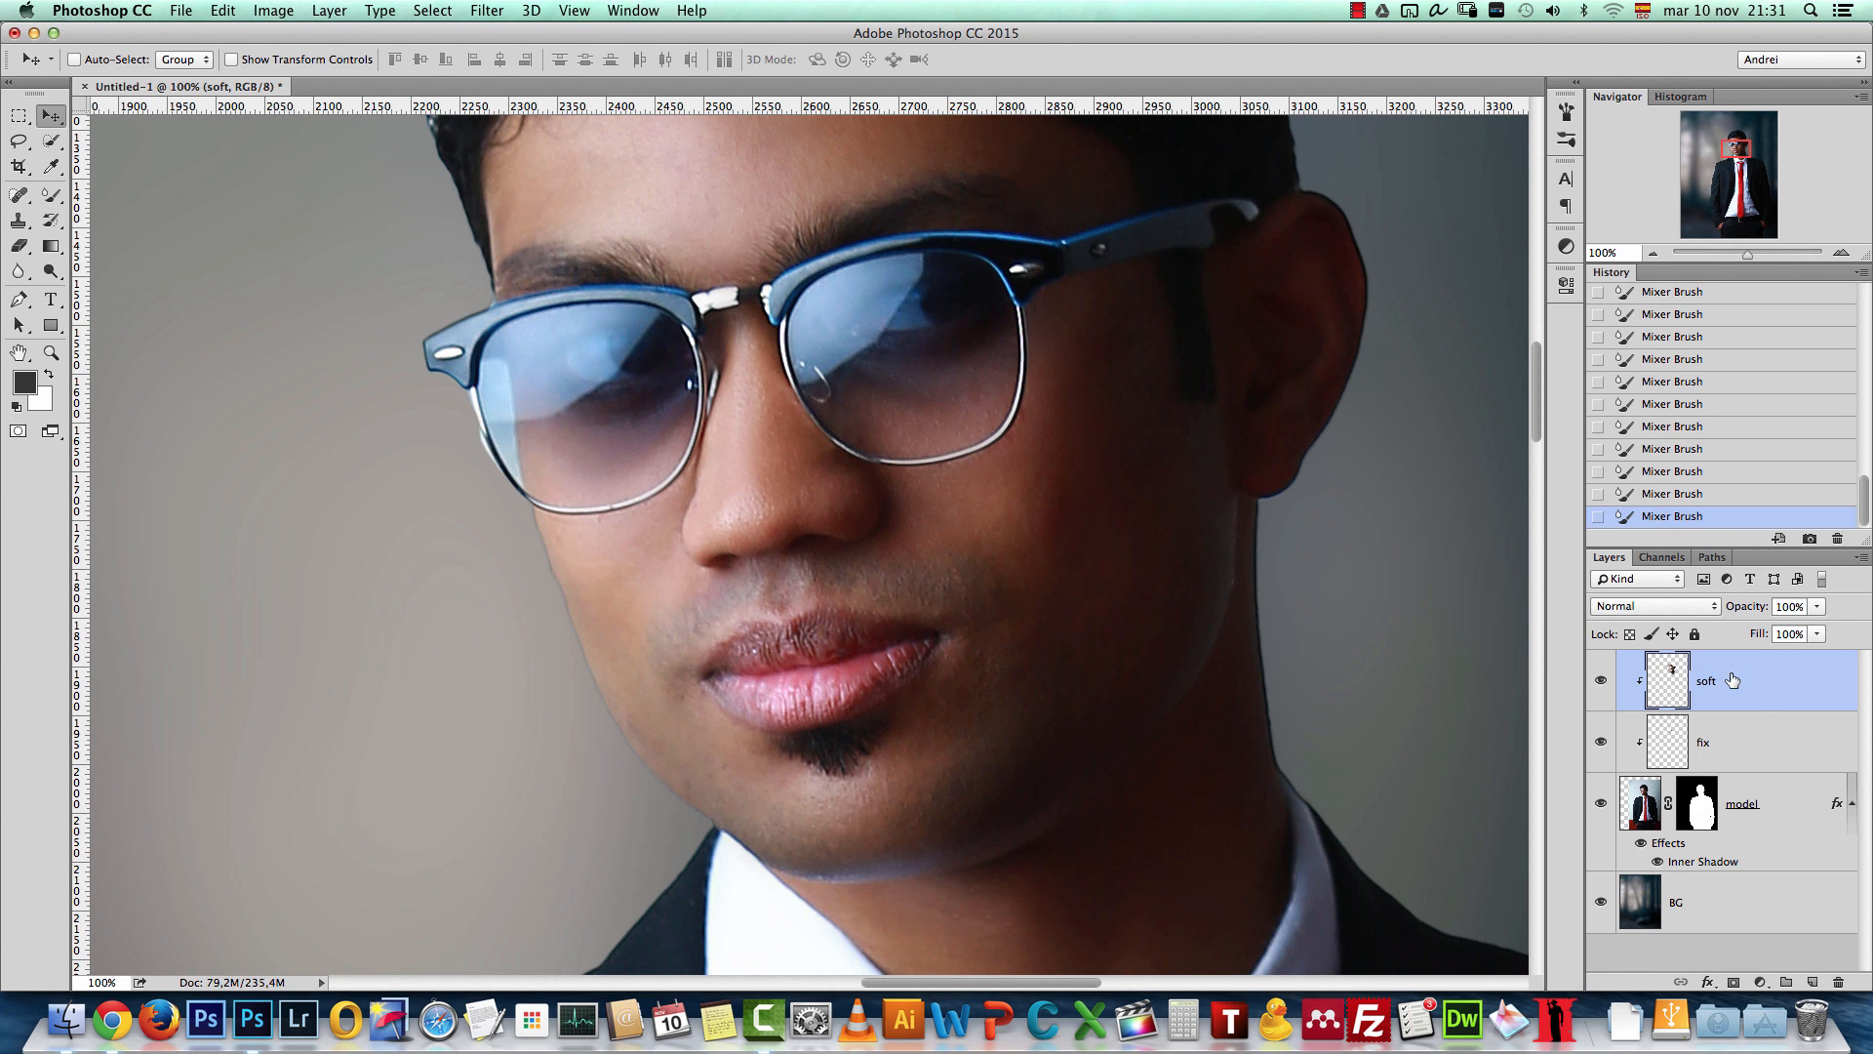
left_click(1815, 977)
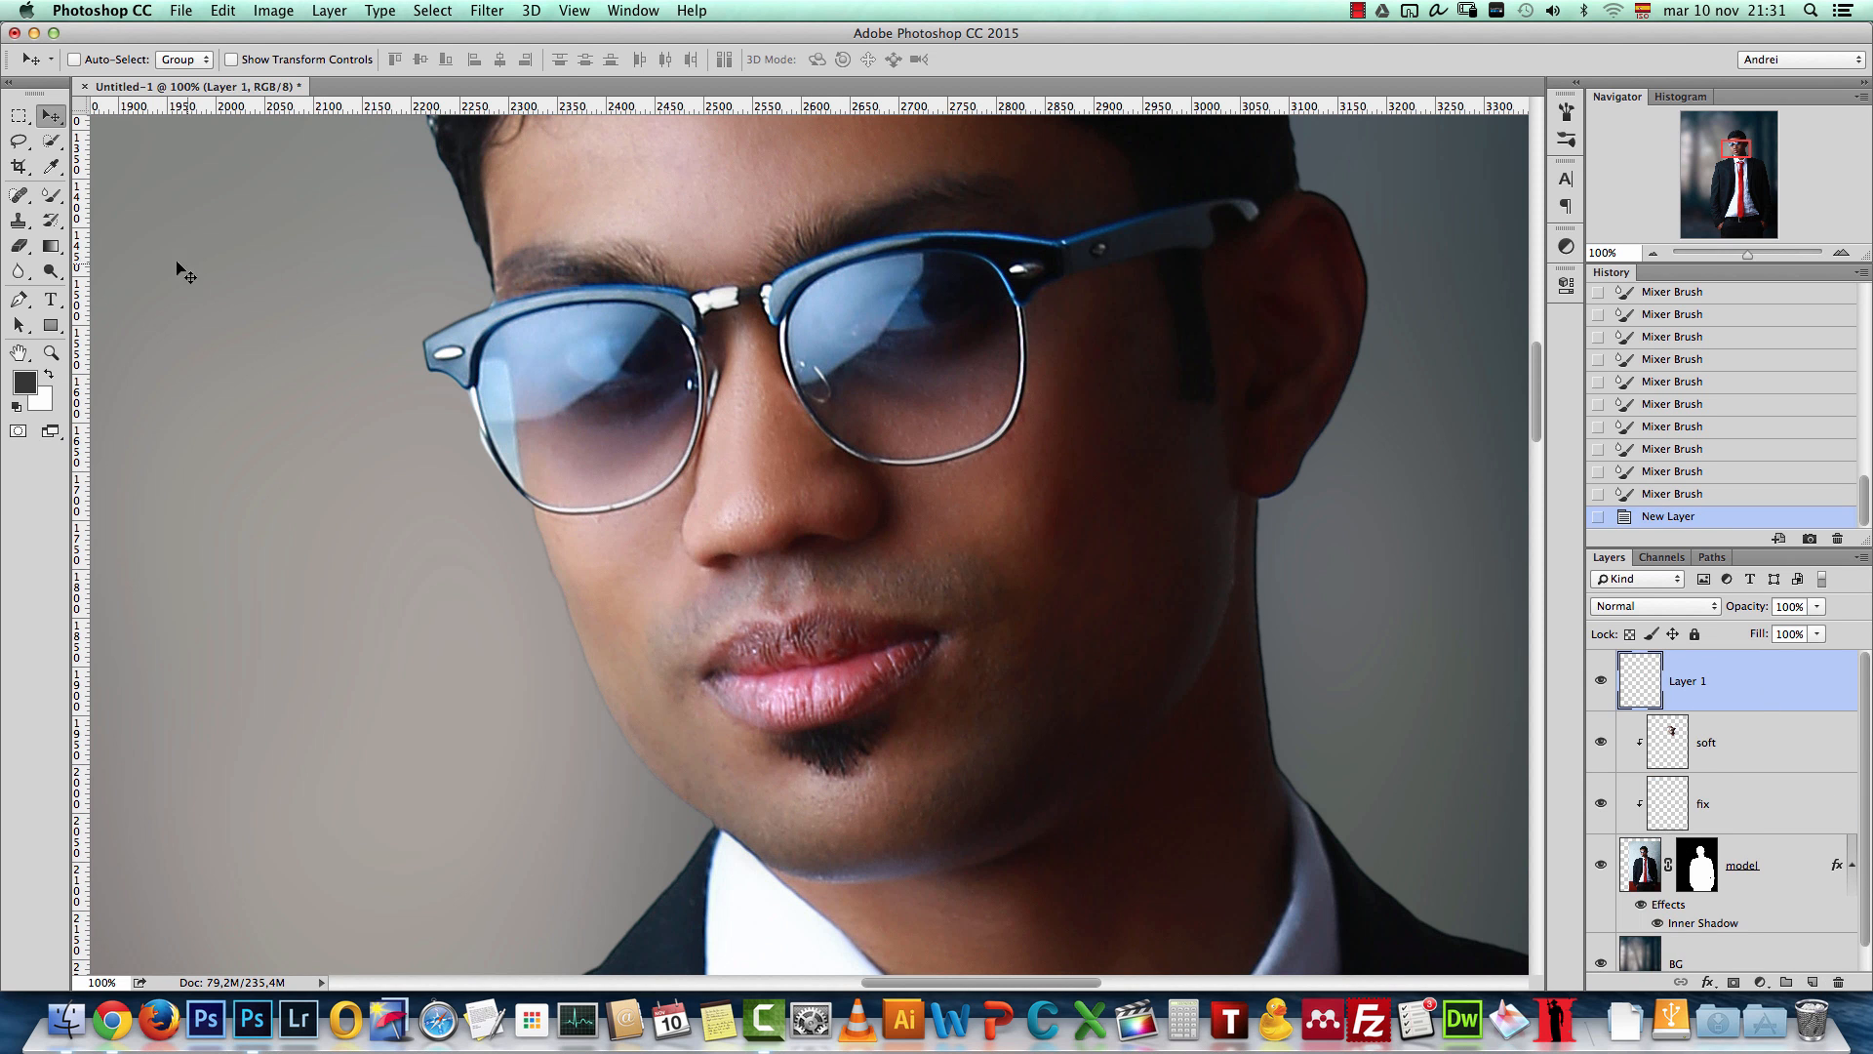
left_click(19, 301)
left_click(106, 61)
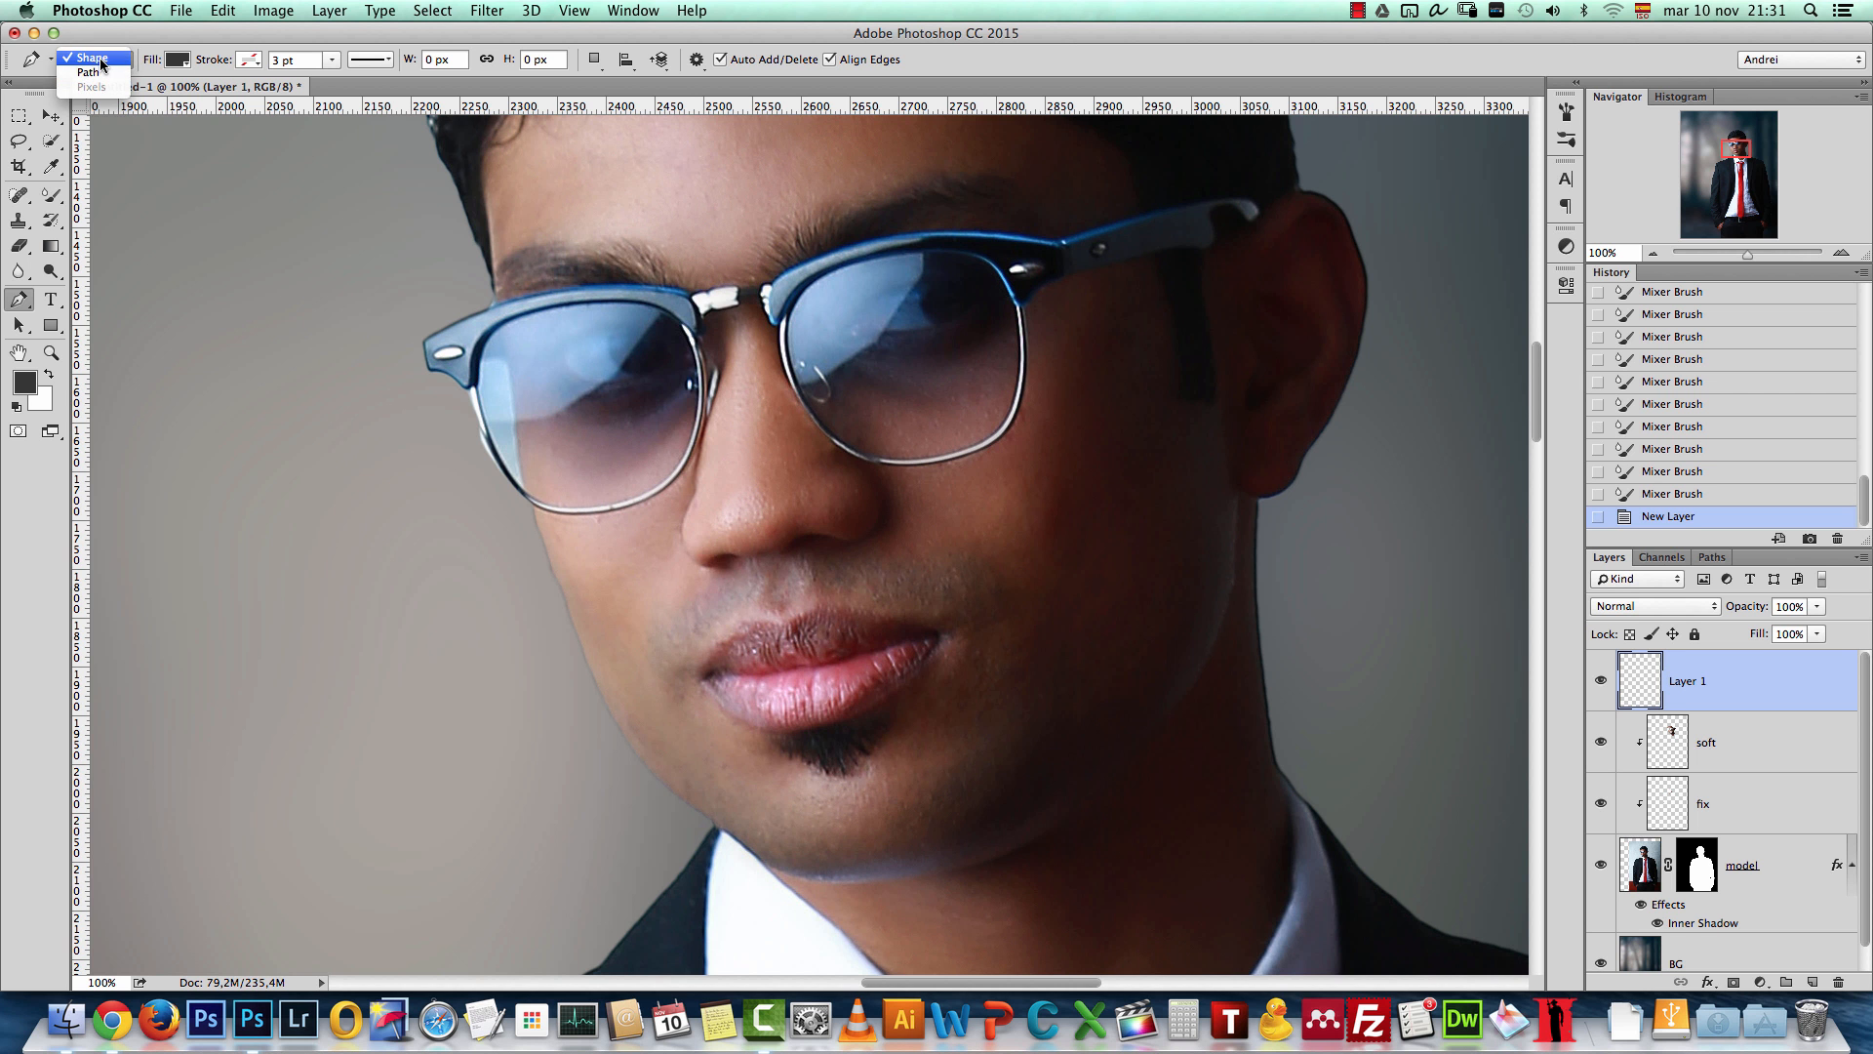
left_click(102, 59)
Step: Trace the outer, upper and nose-side edges of the sunglasses lens nearest the visible ear as a dark Pen shape
left_click(1840, 246)
left_click(1841, 246)
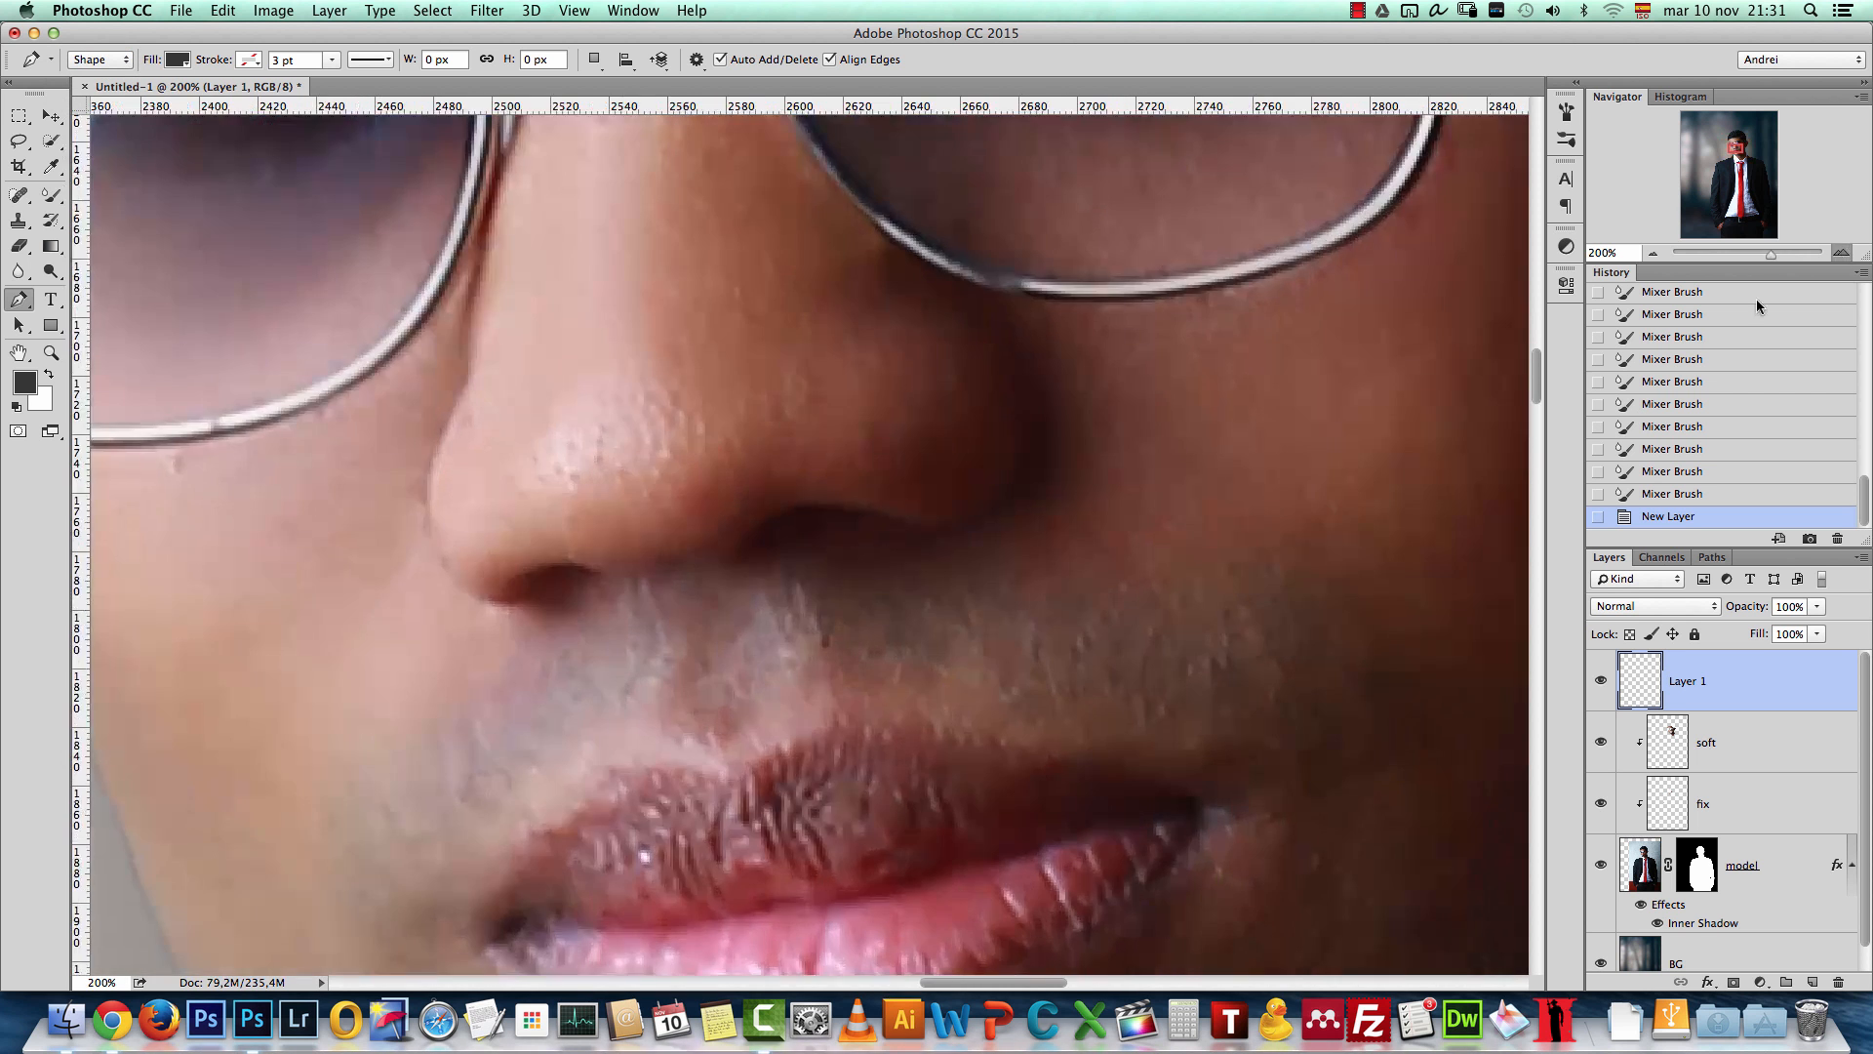
left_click_drag(1277, 267, 1096, 530)
left_click_drag(1094, 240, 1078, 123)
left_click_drag(1104, 255, 1150, 441)
left_click_drag(964, 298, 935, 291)
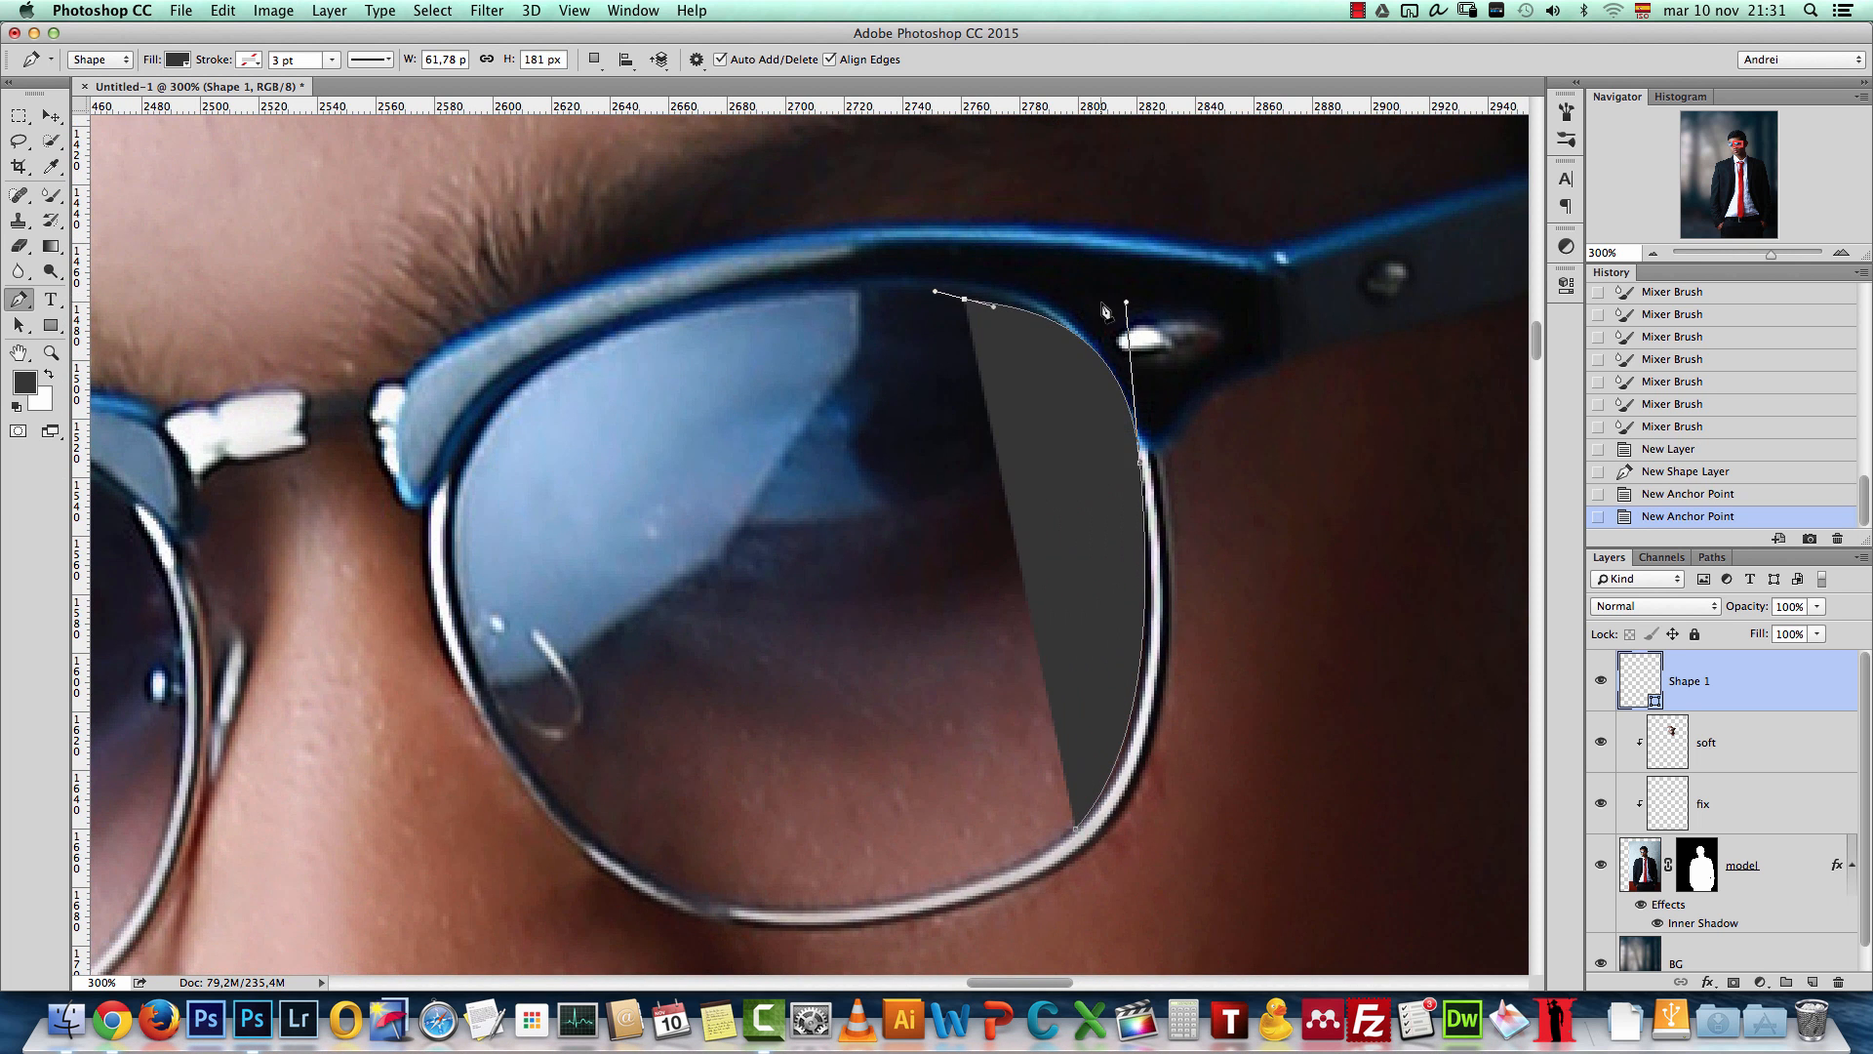
left_click_drag(1127, 302, 1083, 295)
left_click_drag(543, 366, 367, 471)
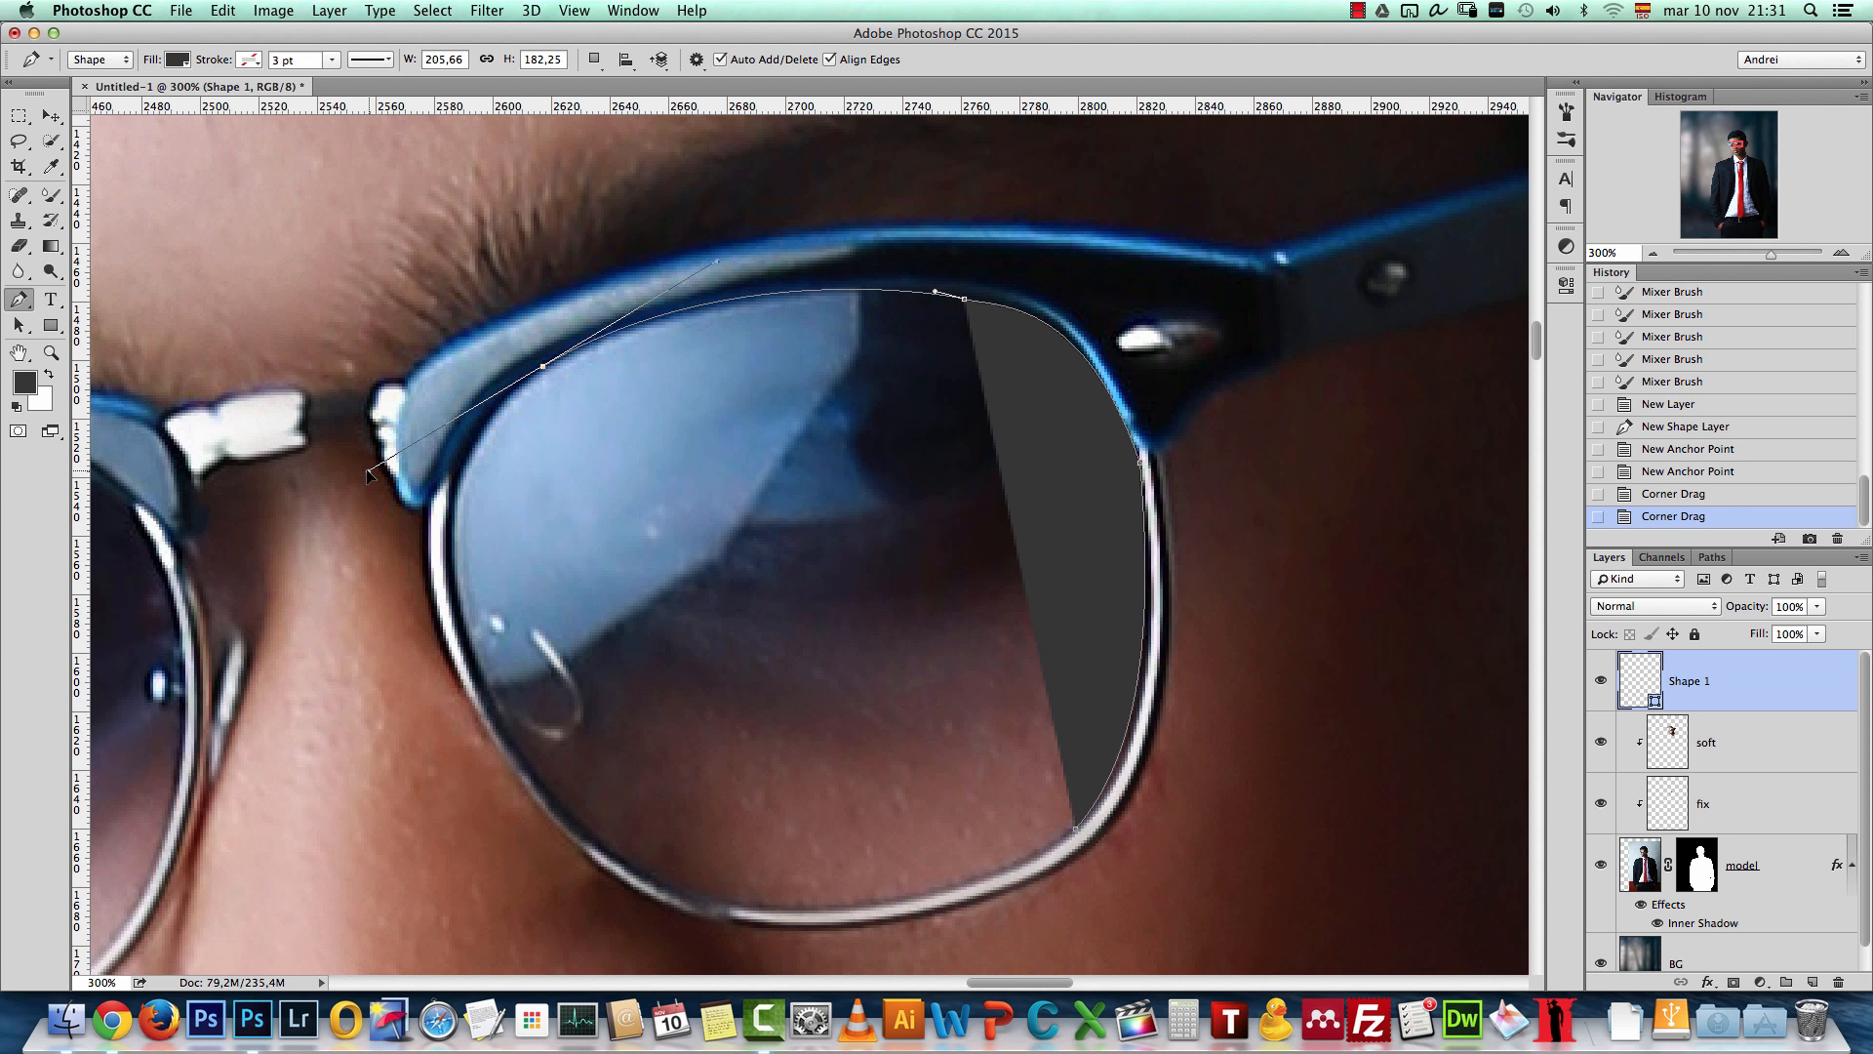
left_click_drag(461, 615, 469, 647)
left_click_drag(366, 471, 399, 459)
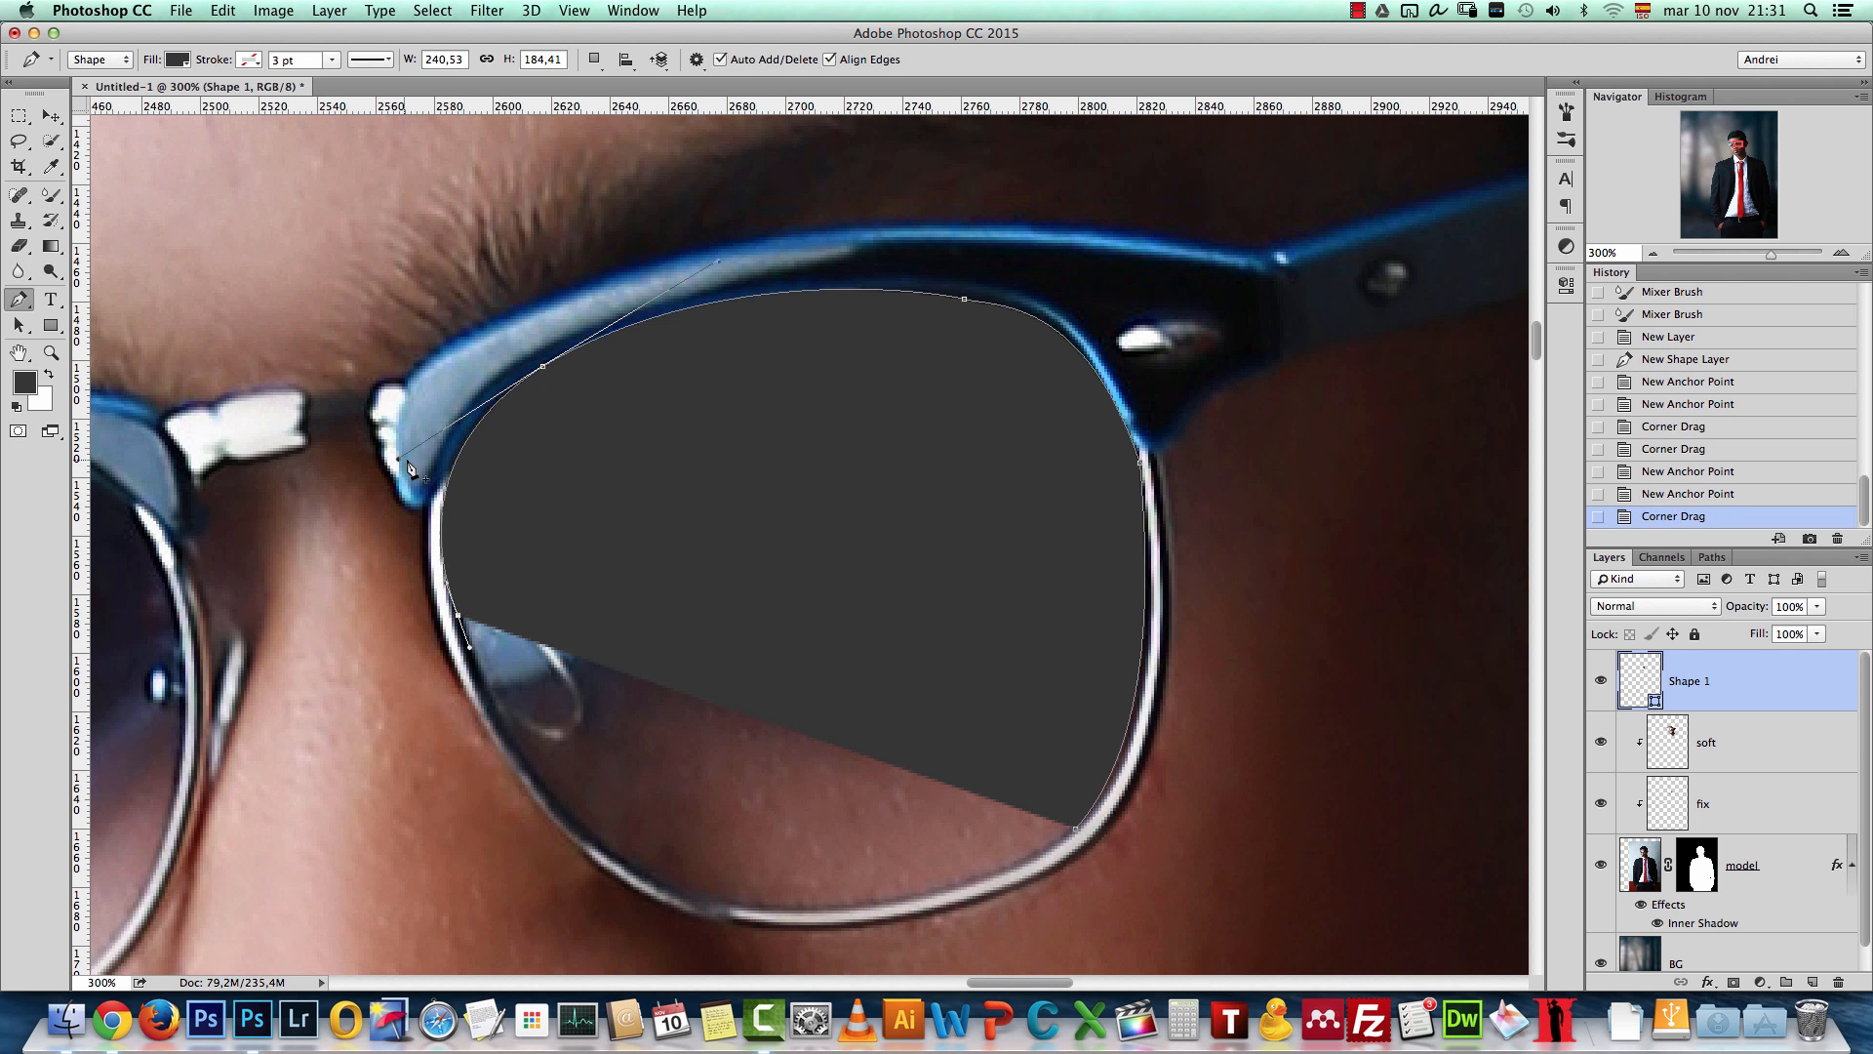
Step: Reduce the lens shape's opacity to 64%, then trace the lens's lower edge and close the path
left_click(1817, 607)
left_click_drag(1821, 628, 1782, 641)
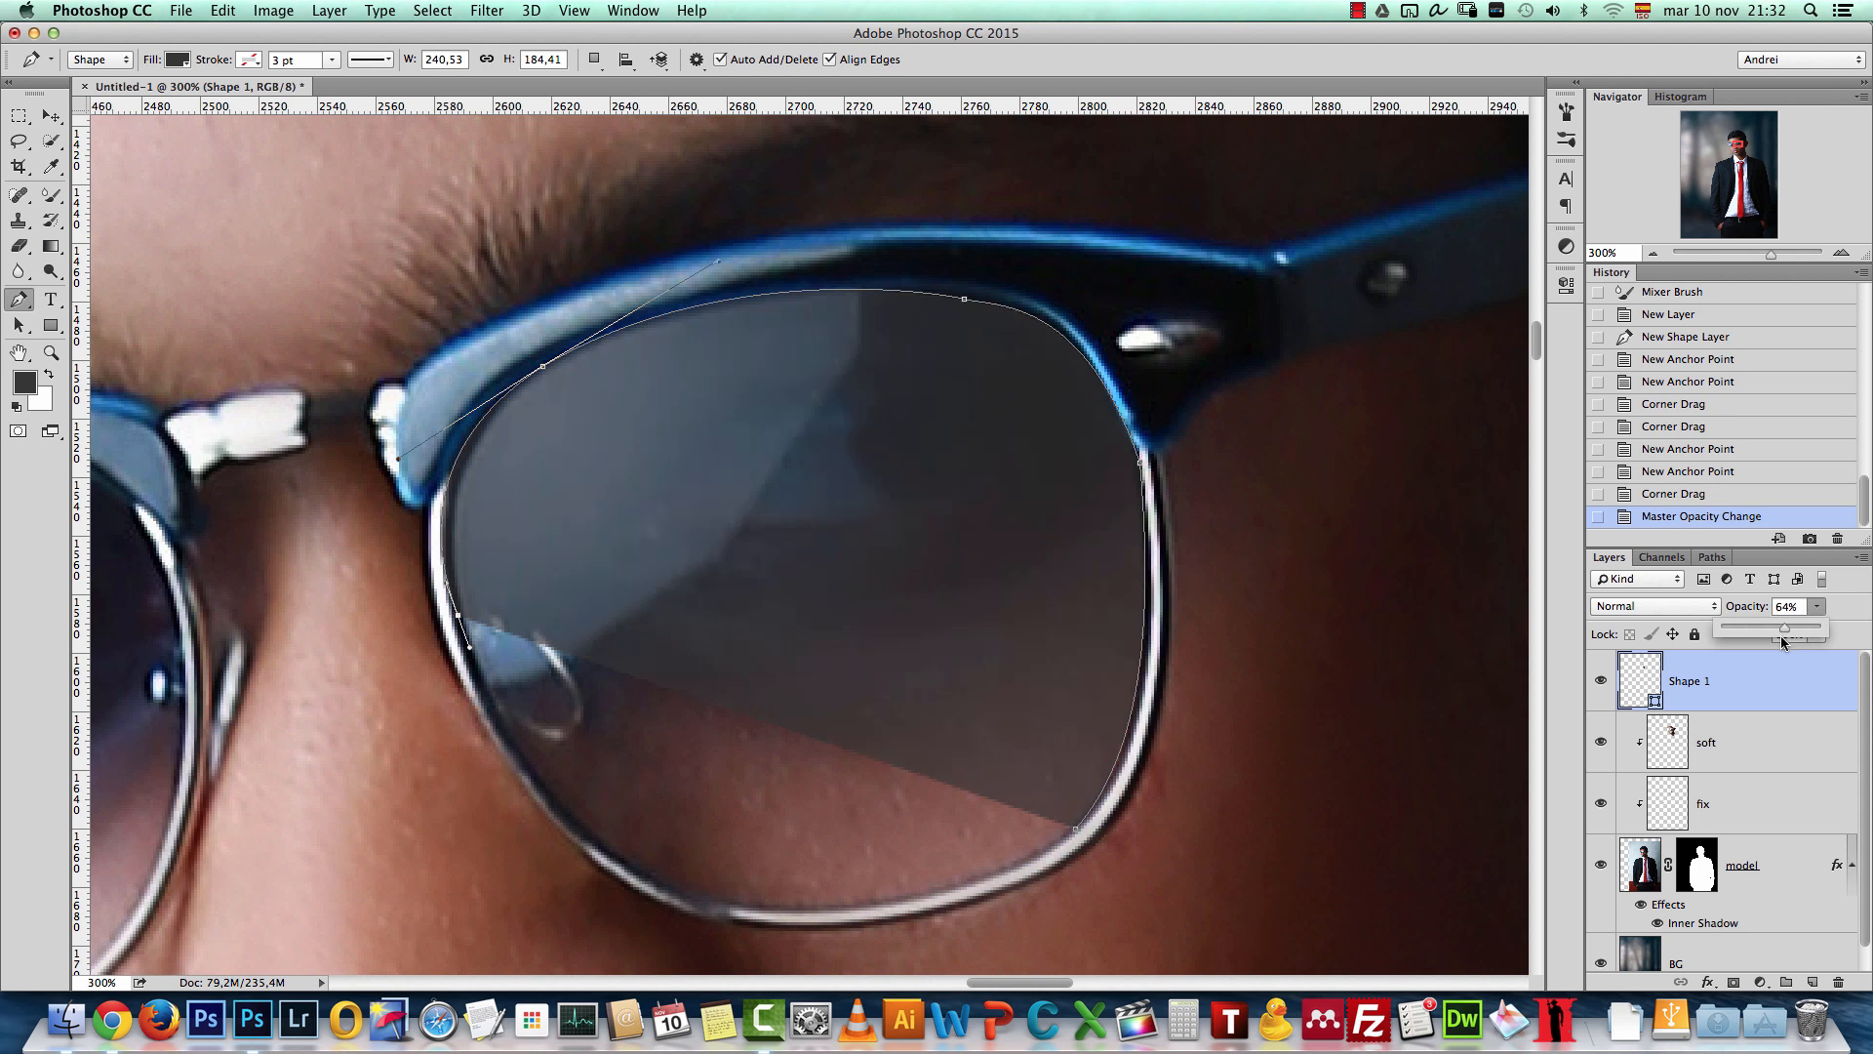
left_click_drag(395, 459, 418, 457)
left_click_drag(601, 843, 699, 927)
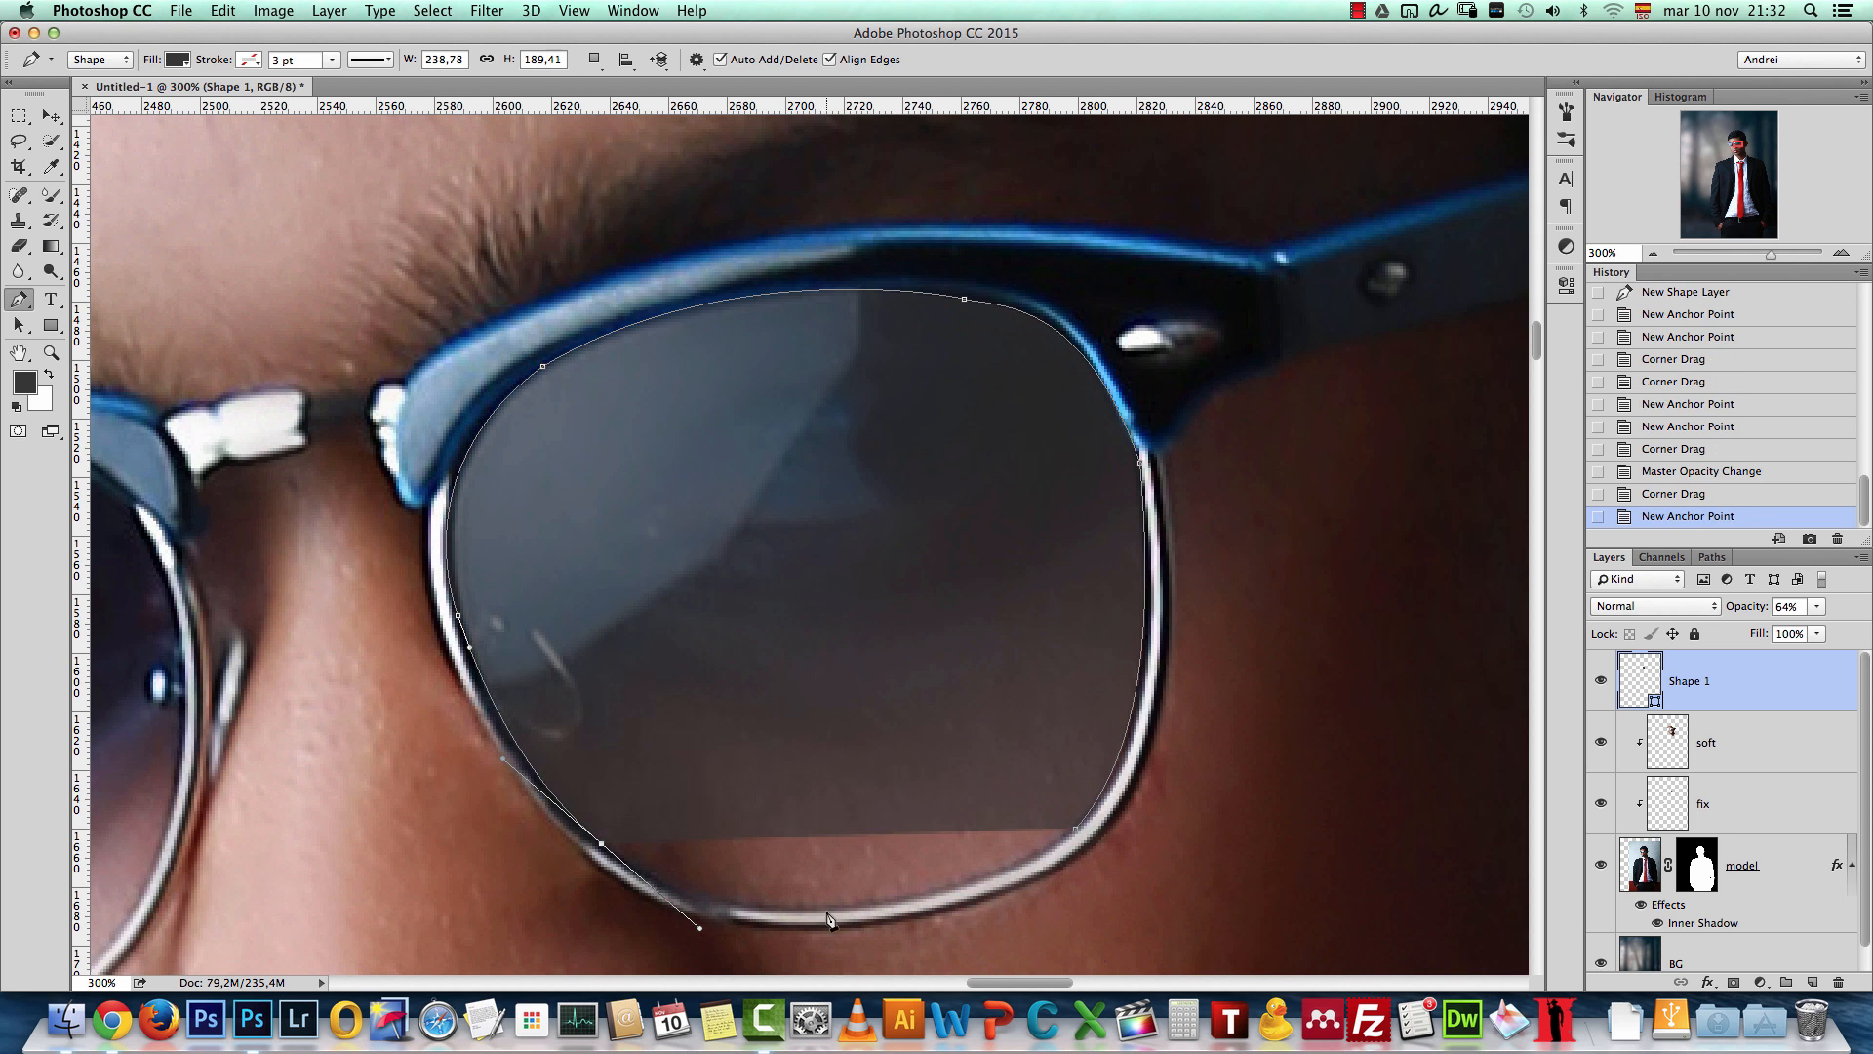
left_click_drag(809, 908, 855, 918)
left_click(1048, 855)
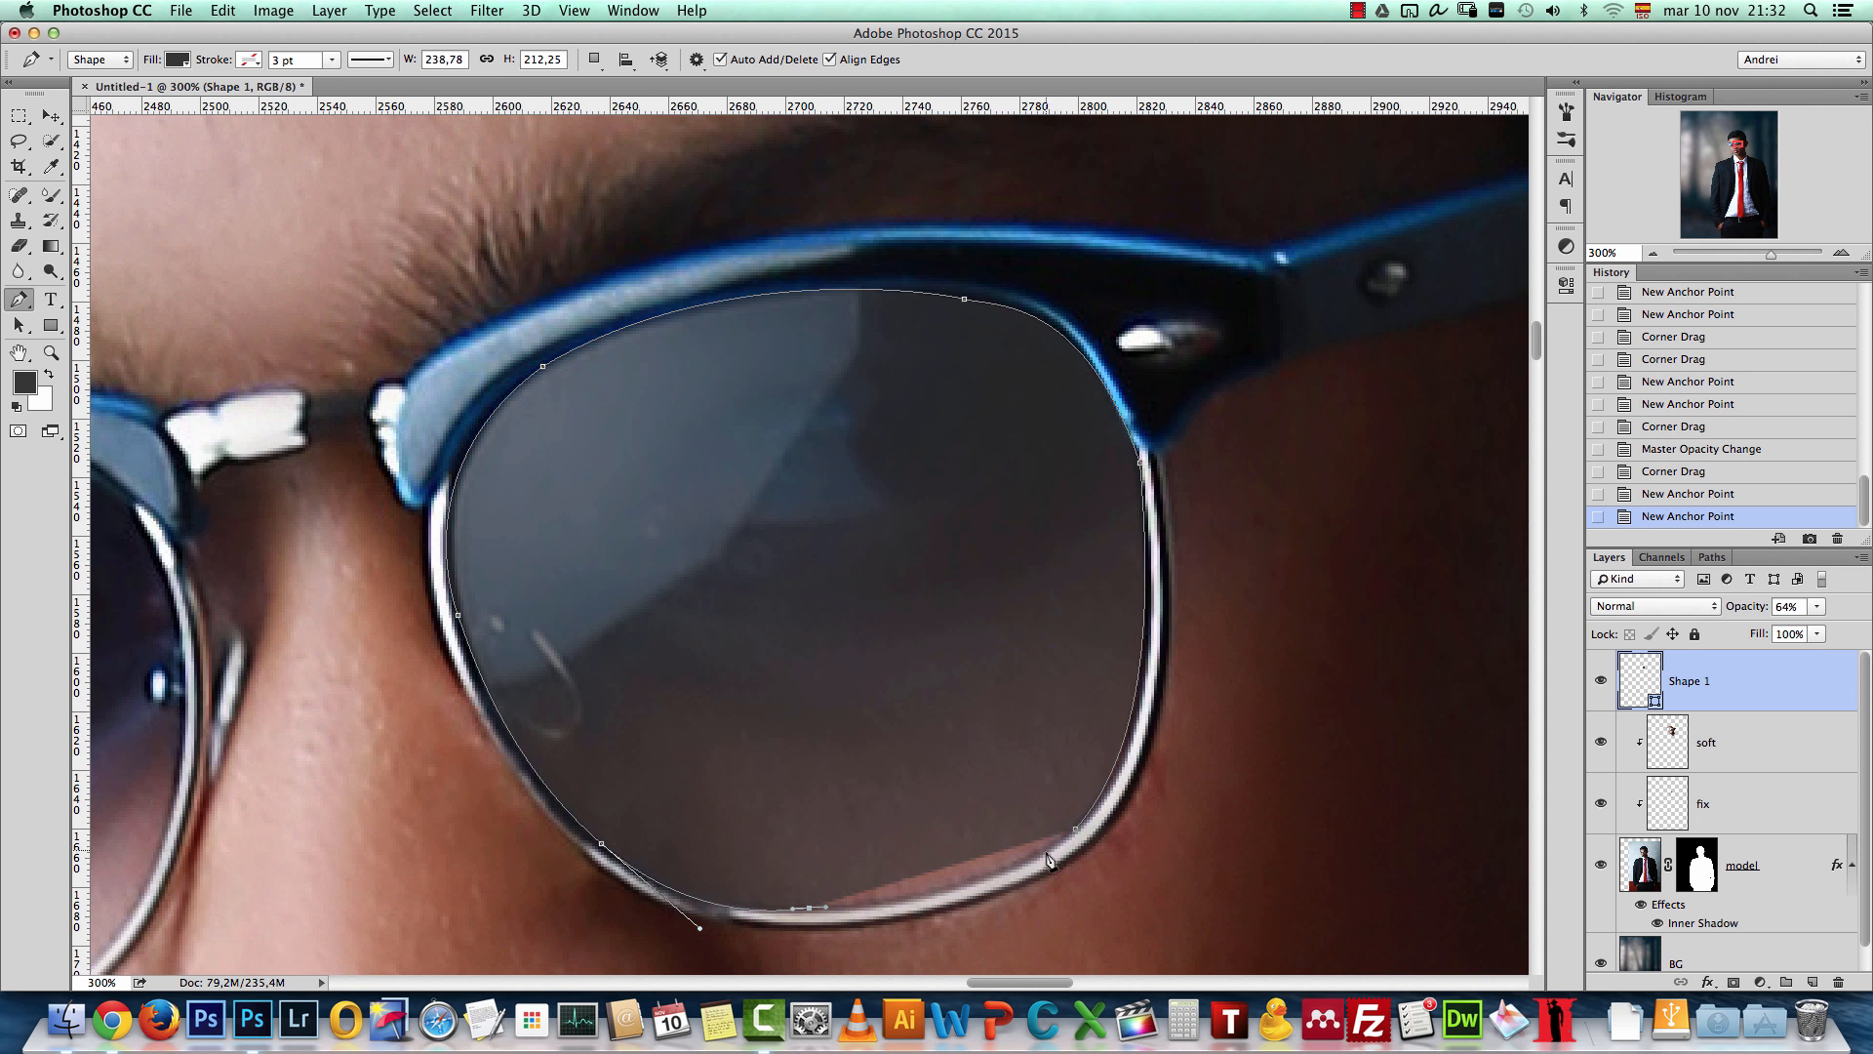
left_click_drag(1075, 830, 1009, 904)
Step: Refine the anchor points and handles at the lower edge and upper outer corner of the first lens shape
left_click_drag(812, 907, 860, 909)
key("super+z")
left_click(808, 909, "alt")
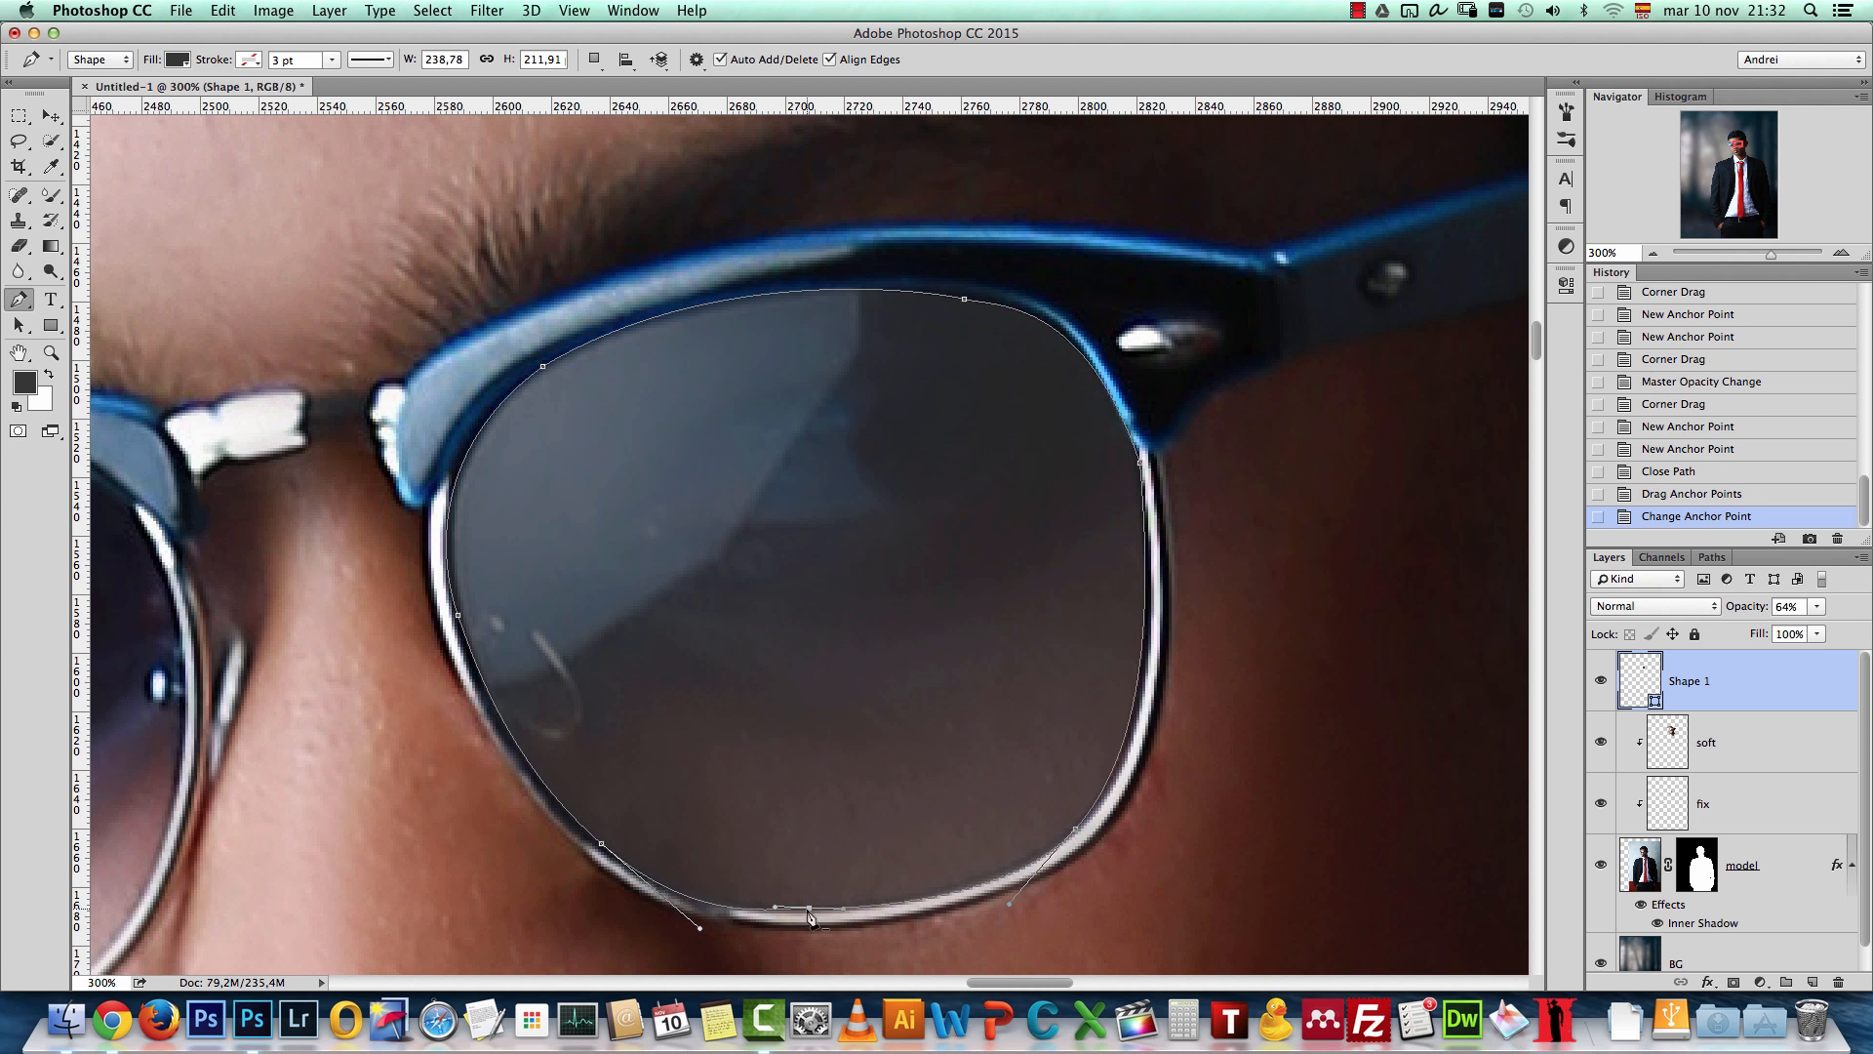
left_click_drag(820, 915, 818, 915)
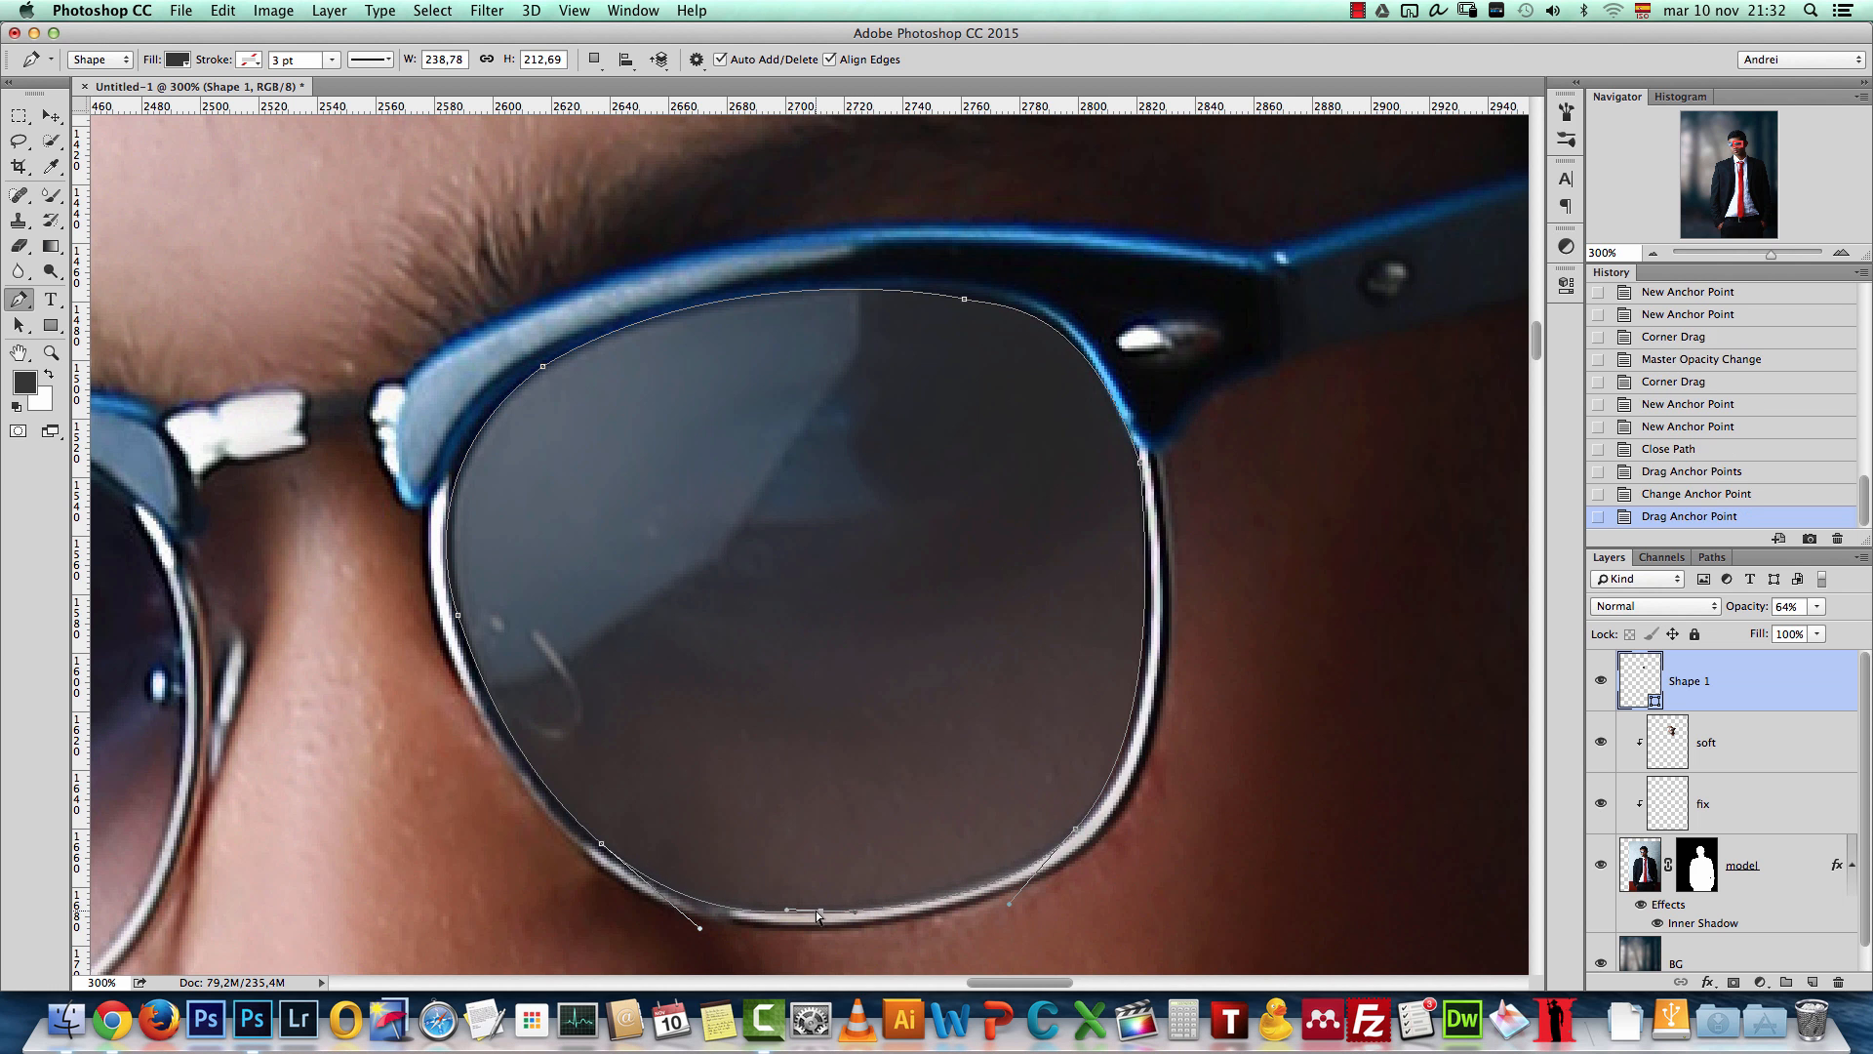
mouse_move(965, 298)
left_mouse_down()
mouse_move(1008, 307)
mouse_move(952, 299)
left_mouse_up()
left_click_drag(1142, 462, 1093, 303)
left_click_drag(1137, 465, 1129, 457)
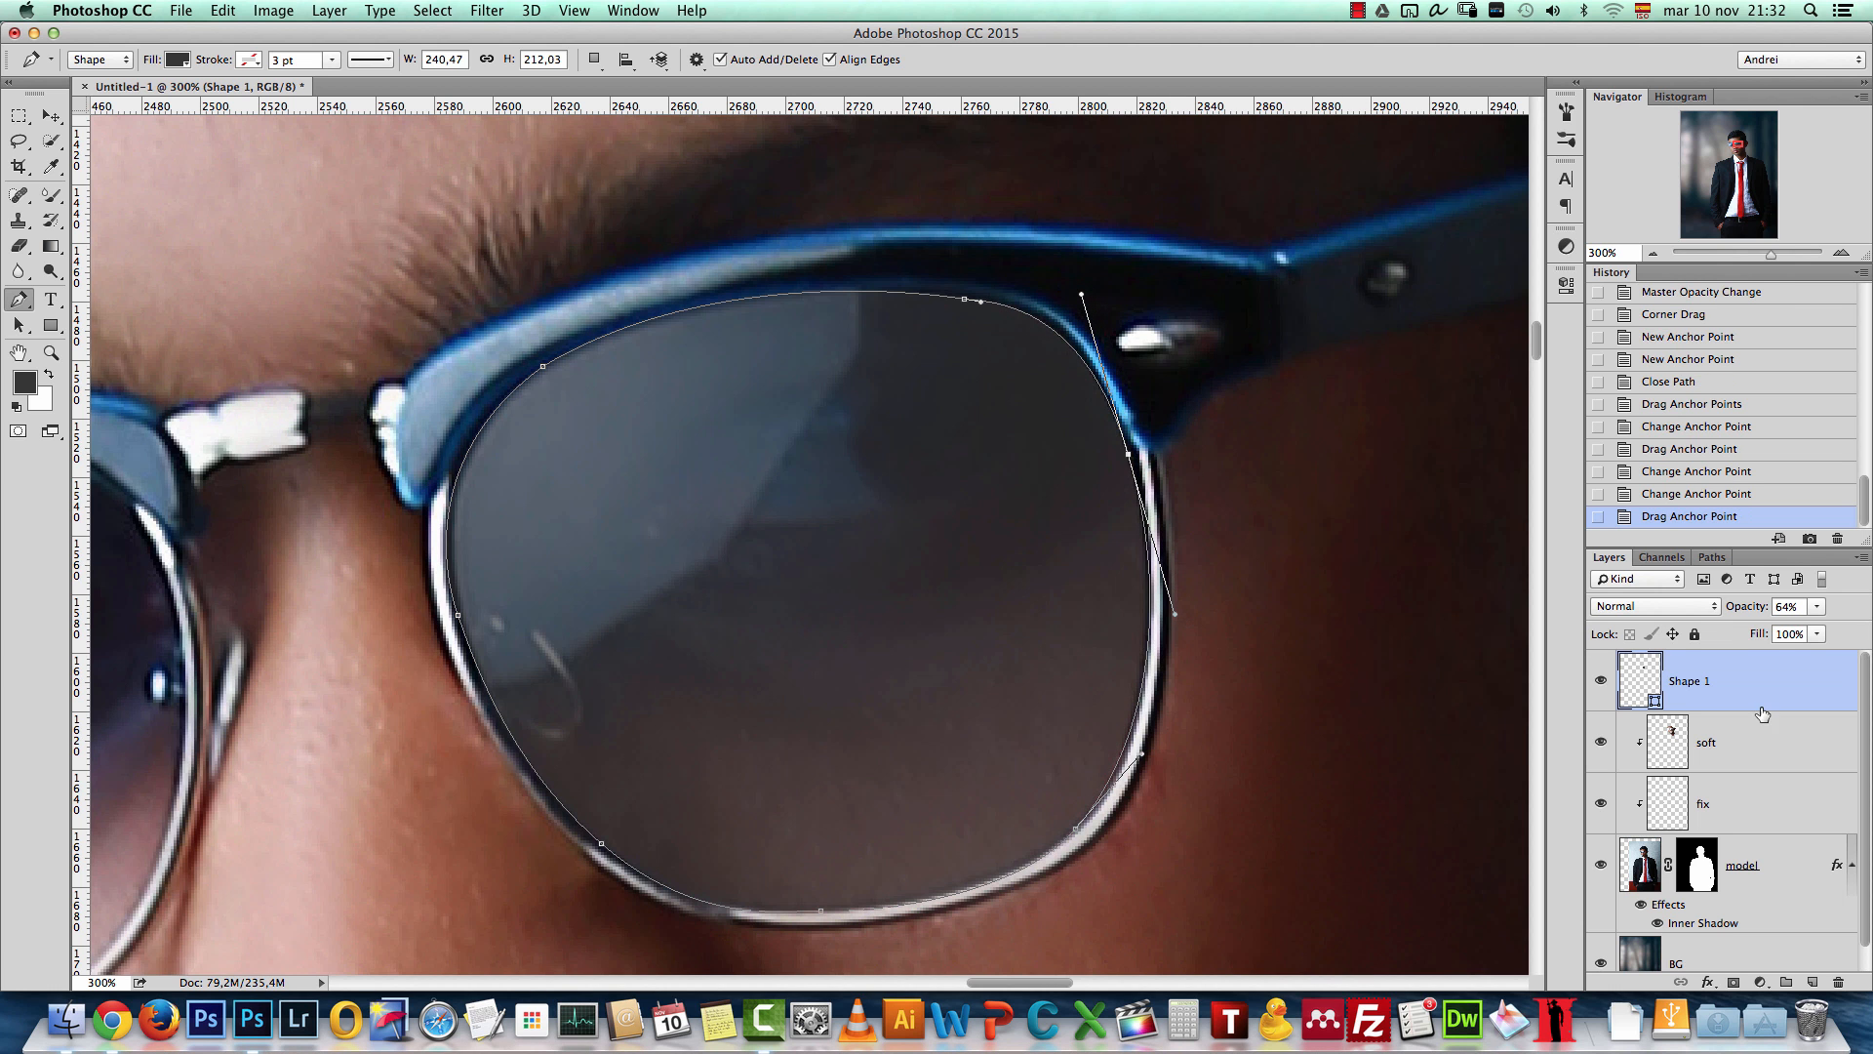
Step: Set the opacity of the Shape 1 lens layer to 100%
left_click(1770, 745)
left_click(1745, 672)
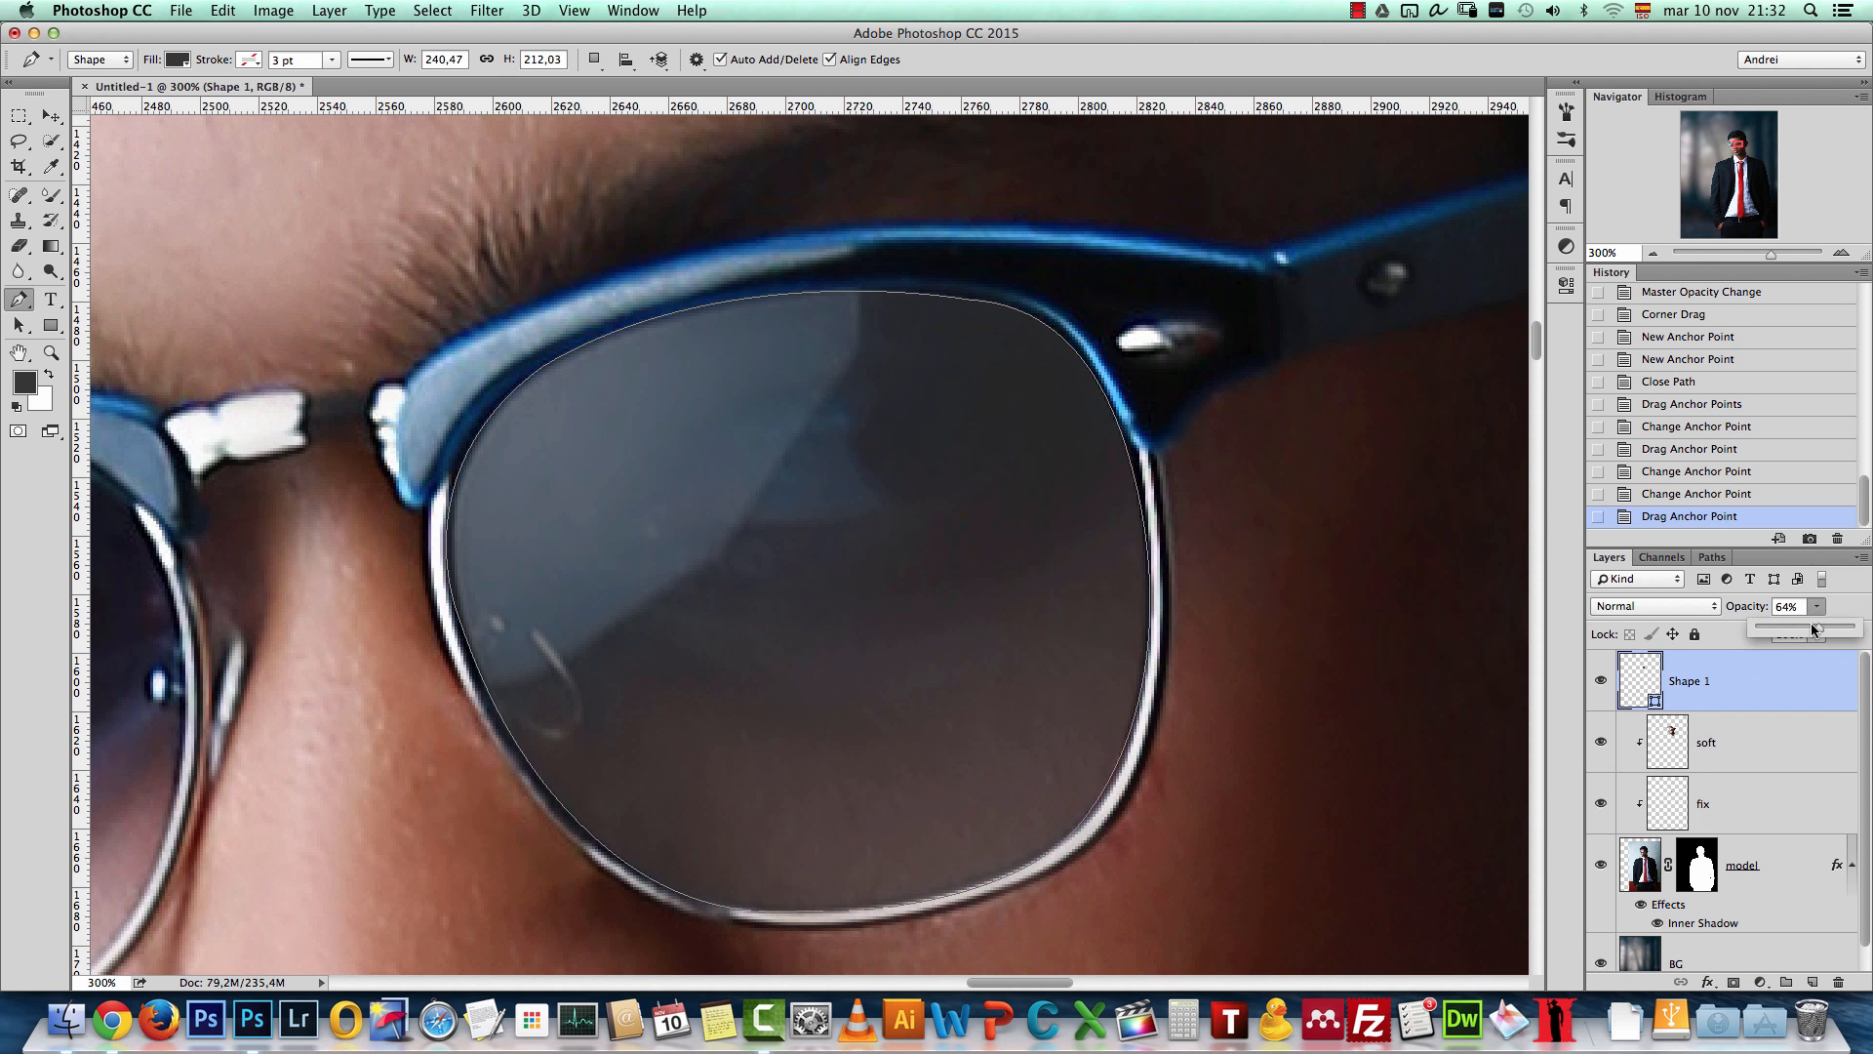
left_click_drag(1813, 625, 1854, 625)
Step: Add another layer and start a Pen shape along the other lens's top, nose-side and bottom edges
left_click_drag(473, 756, 1240, 565)
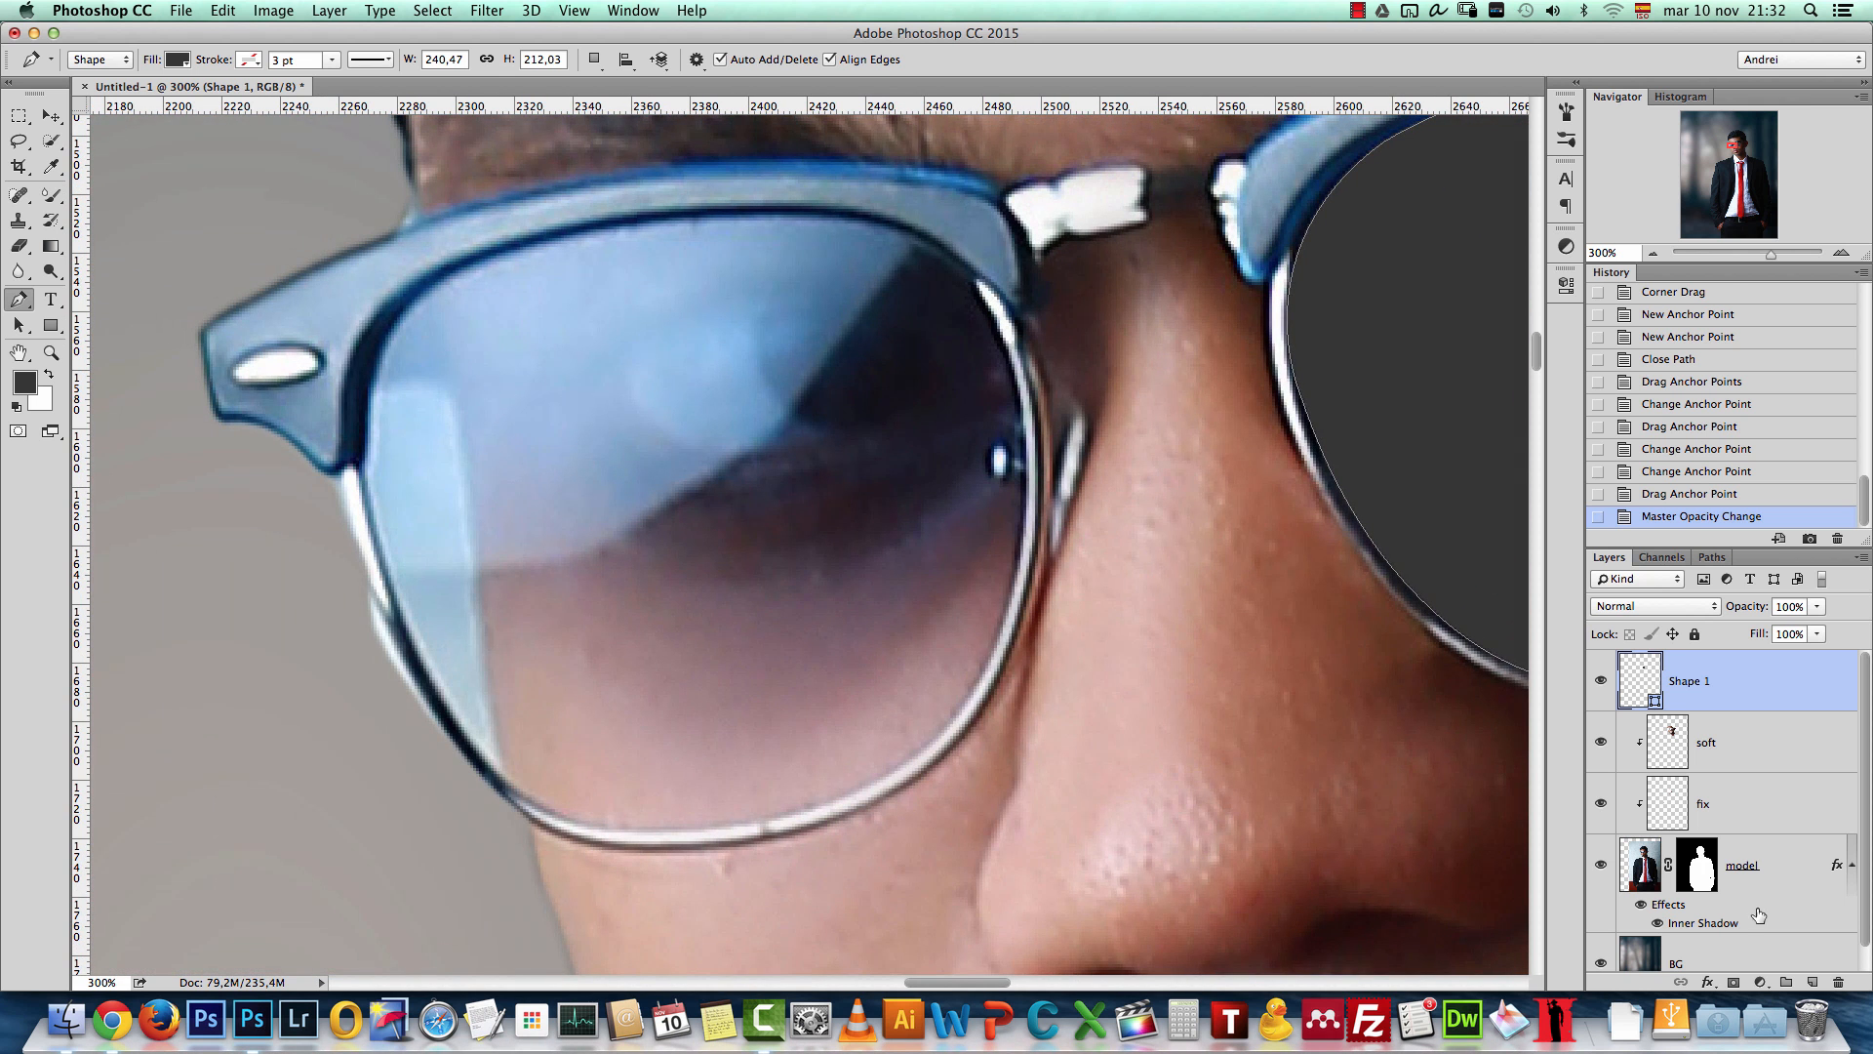
left_click(1814, 984)
left_click(599, 226)
left_click(763, 207)
left_click_drag(930, 241, 993, 282)
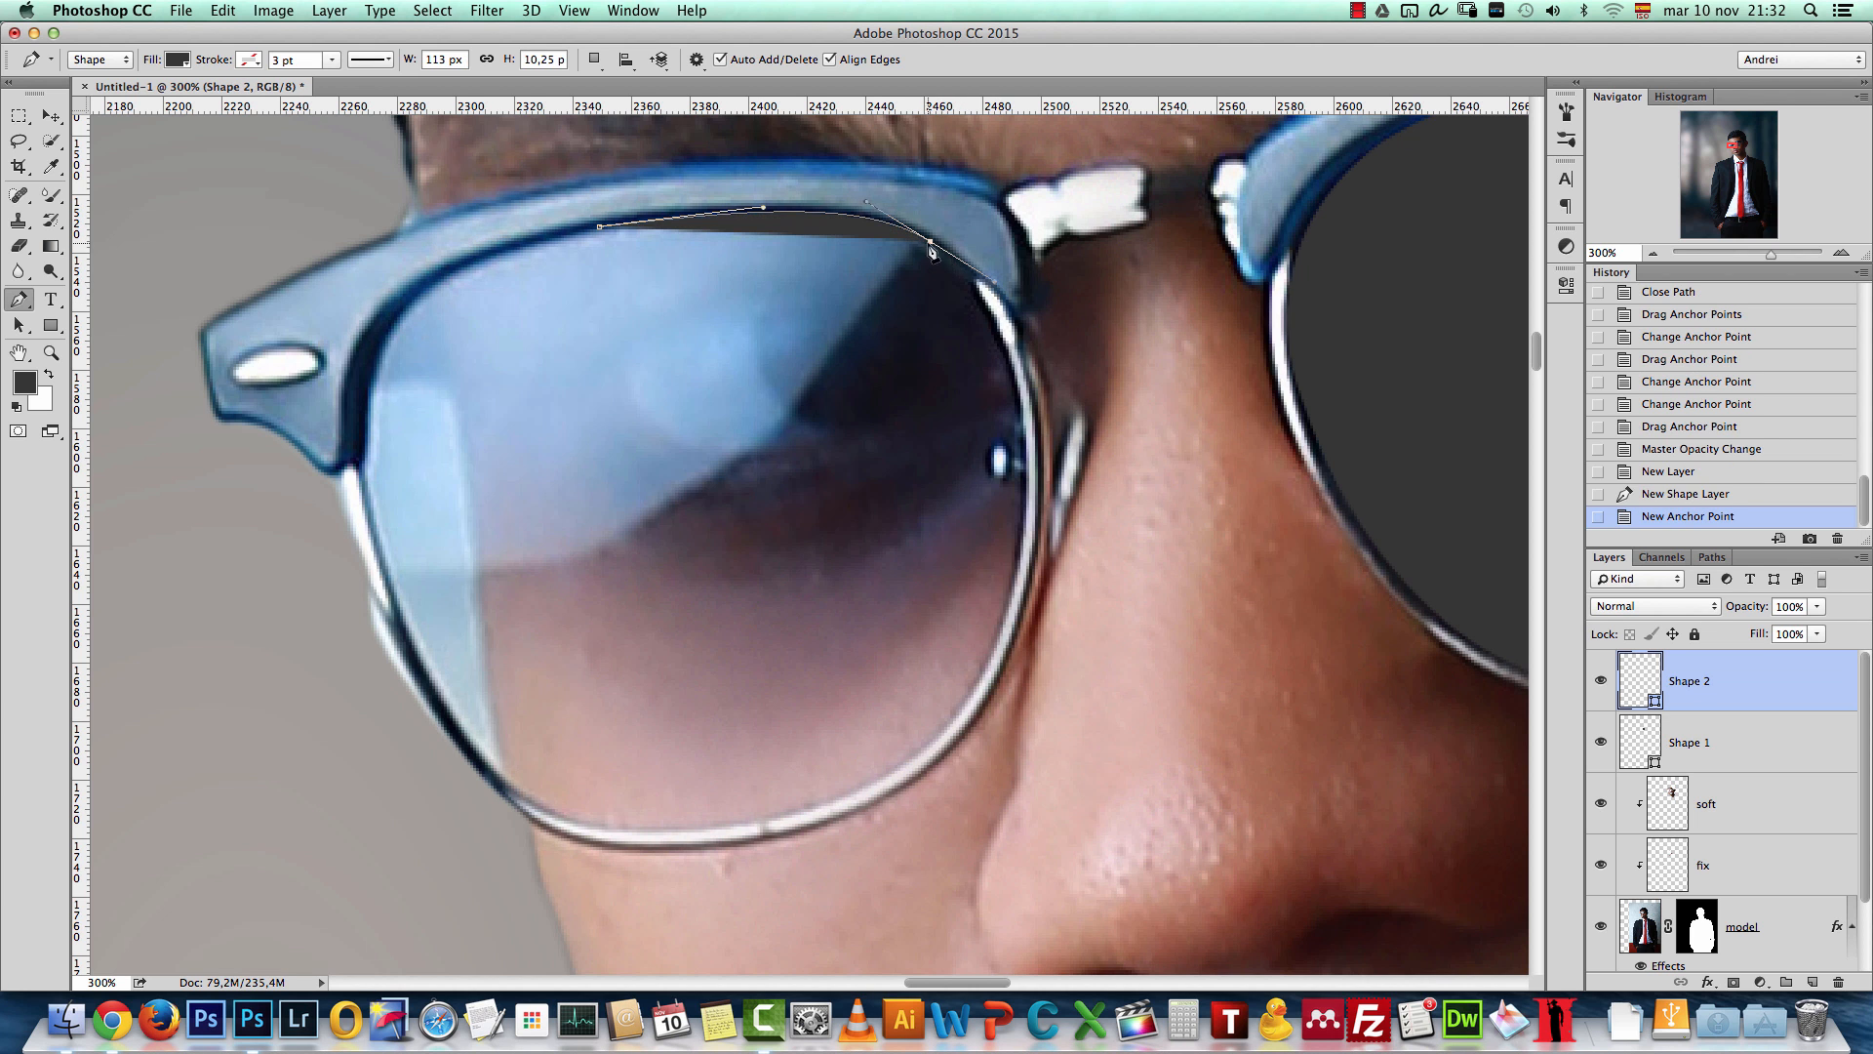
left_click_drag(1023, 425, 1030, 460)
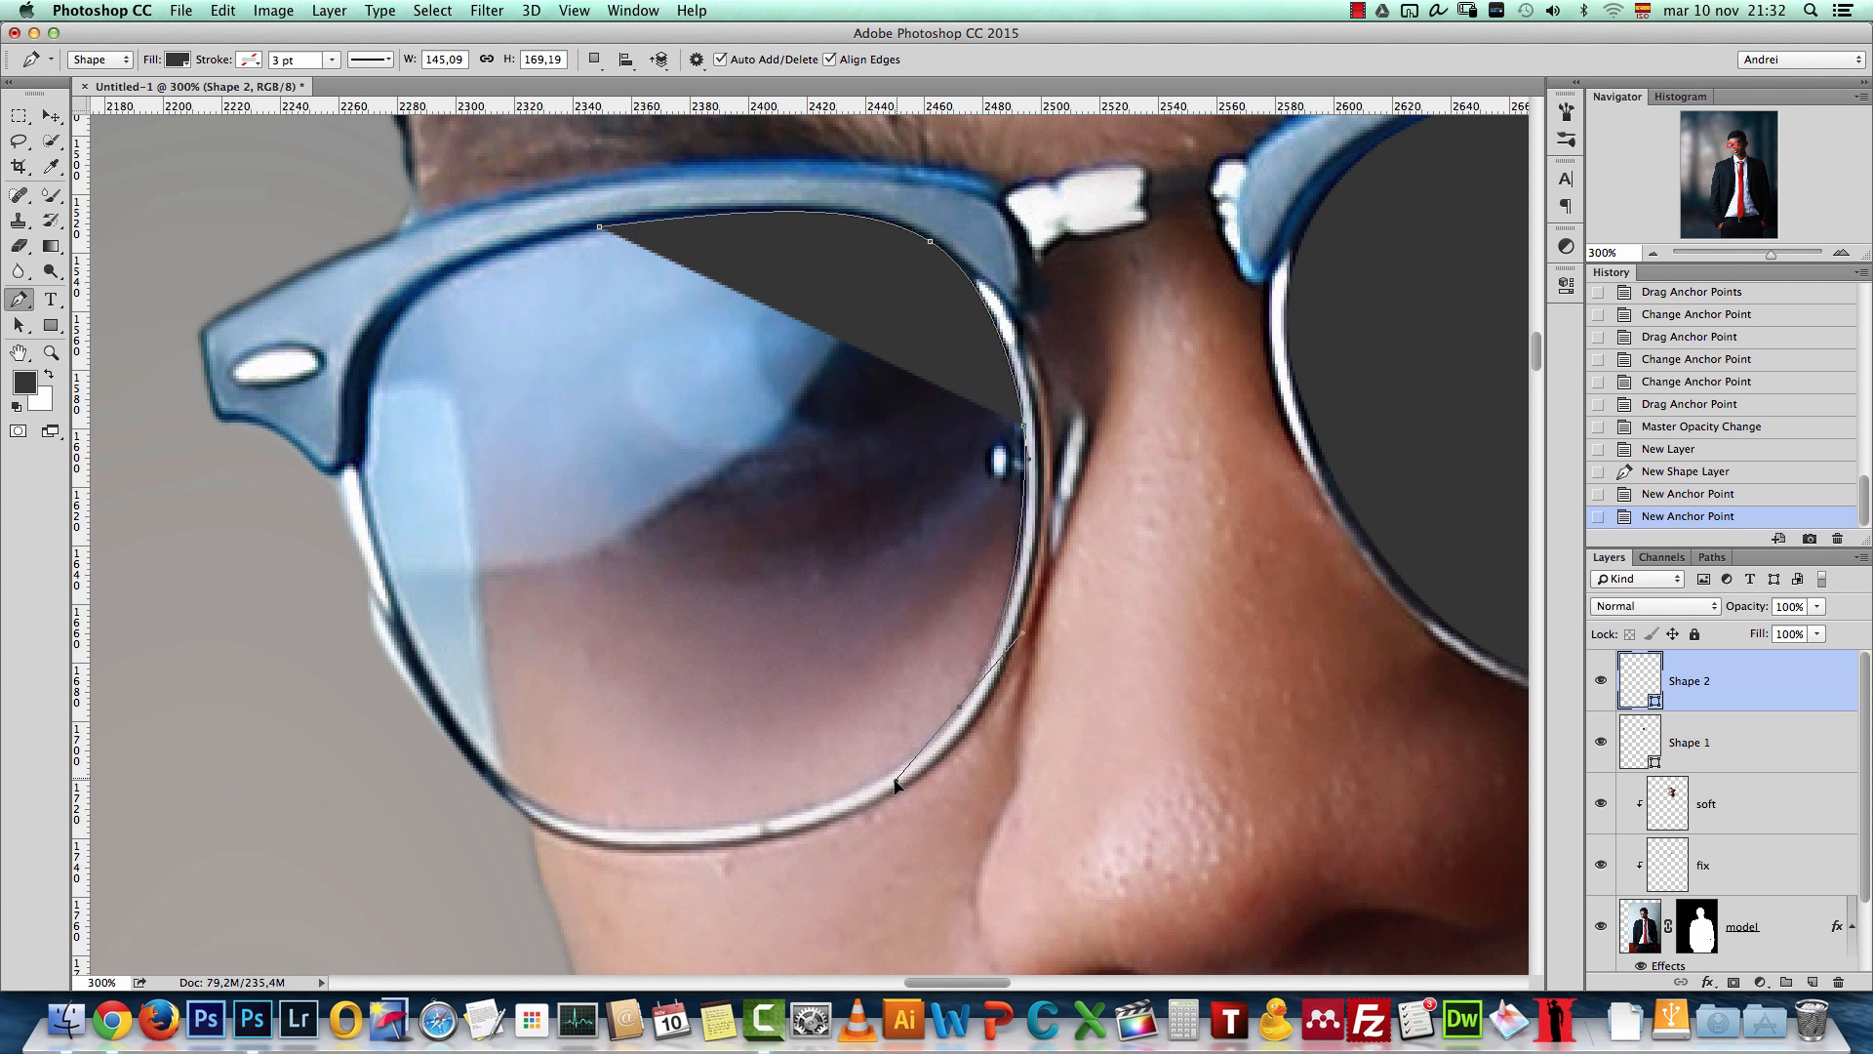
left_click_drag(890, 793, 889, 789)
left_click_drag(725, 827, 632, 839)
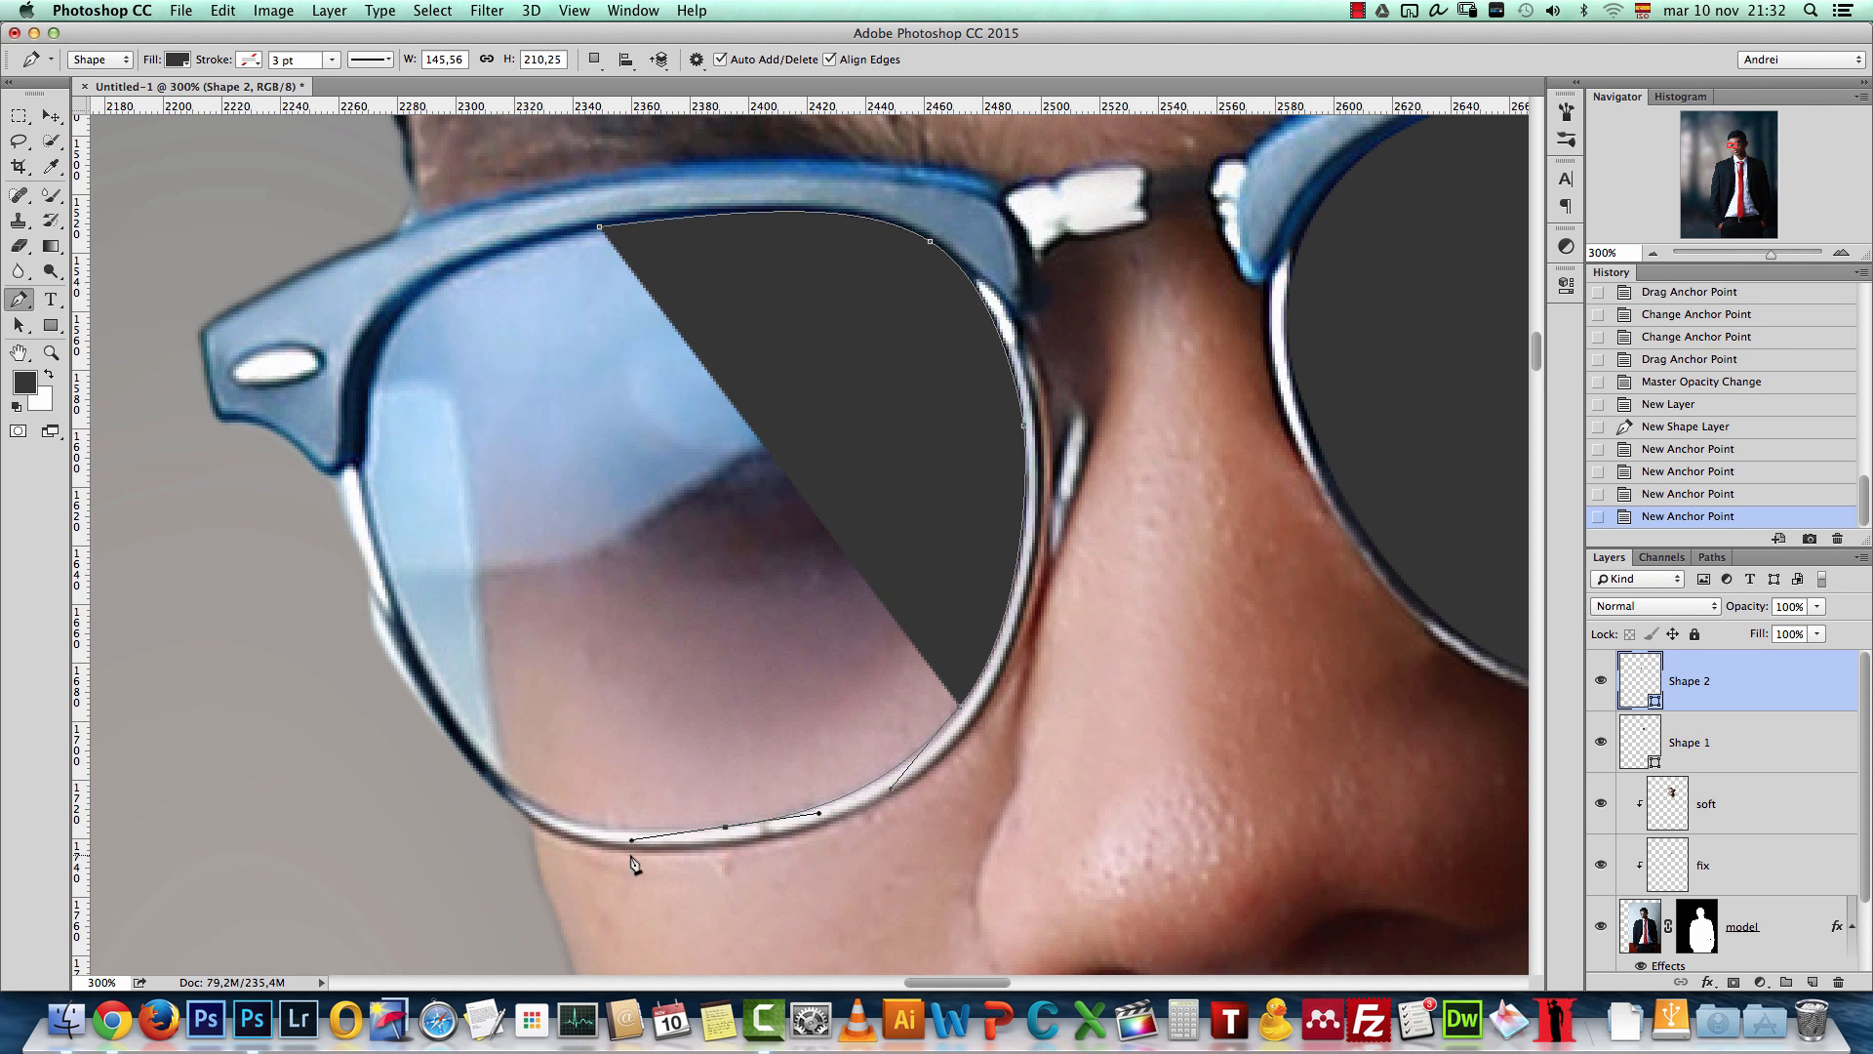
Step: Trace the second lens's lower corner and outer edge up to the top, correcting misplaced points, and close the path
left_click_drag(523, 802, 476, 767)
left_click(477, 765)
left_click(384, 569)
left_click_drag(465, 759, 436, 723)
left_click_drag(518, 793, 484, 769)
key("alt+super+z")
key("alt+super+z")
left_click_drag(381, 546, 346, 448)
left_click_drag(386, 334, 404, 302)
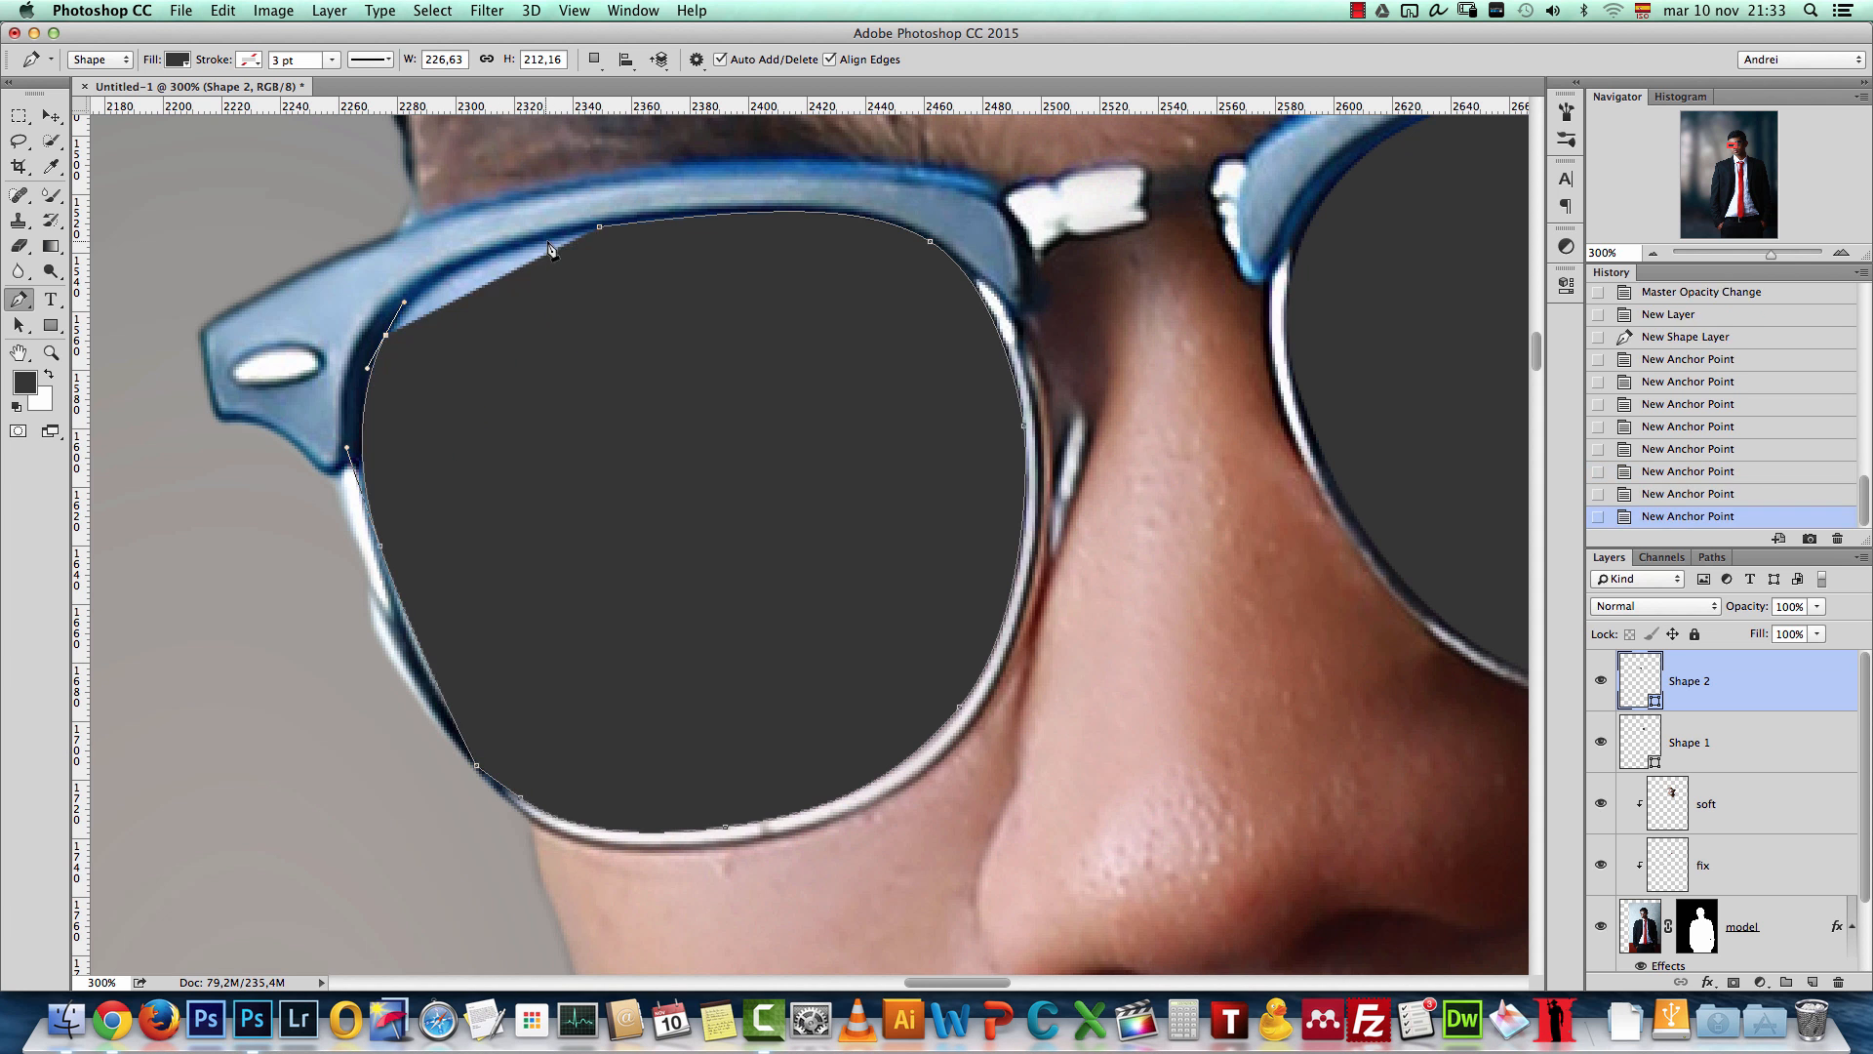
left_click(599, 227)
Step: Refine the second lens shape's lower outer corner by removing the surplus anchor point and adjusting the remaining one
left_click_drag(476, 766, 447, 733)
left_click_drag(504, 796, 460, 756)
left_click(520, 798)
left_click_drag(477, 766, 485, 759)
left_click_drag(484, 760, 456, 735)
Step: Set the fill of the Shape 1 layer to 66% and the opacity of the Shape 2 layer to 66%
left_click(1744, 744)
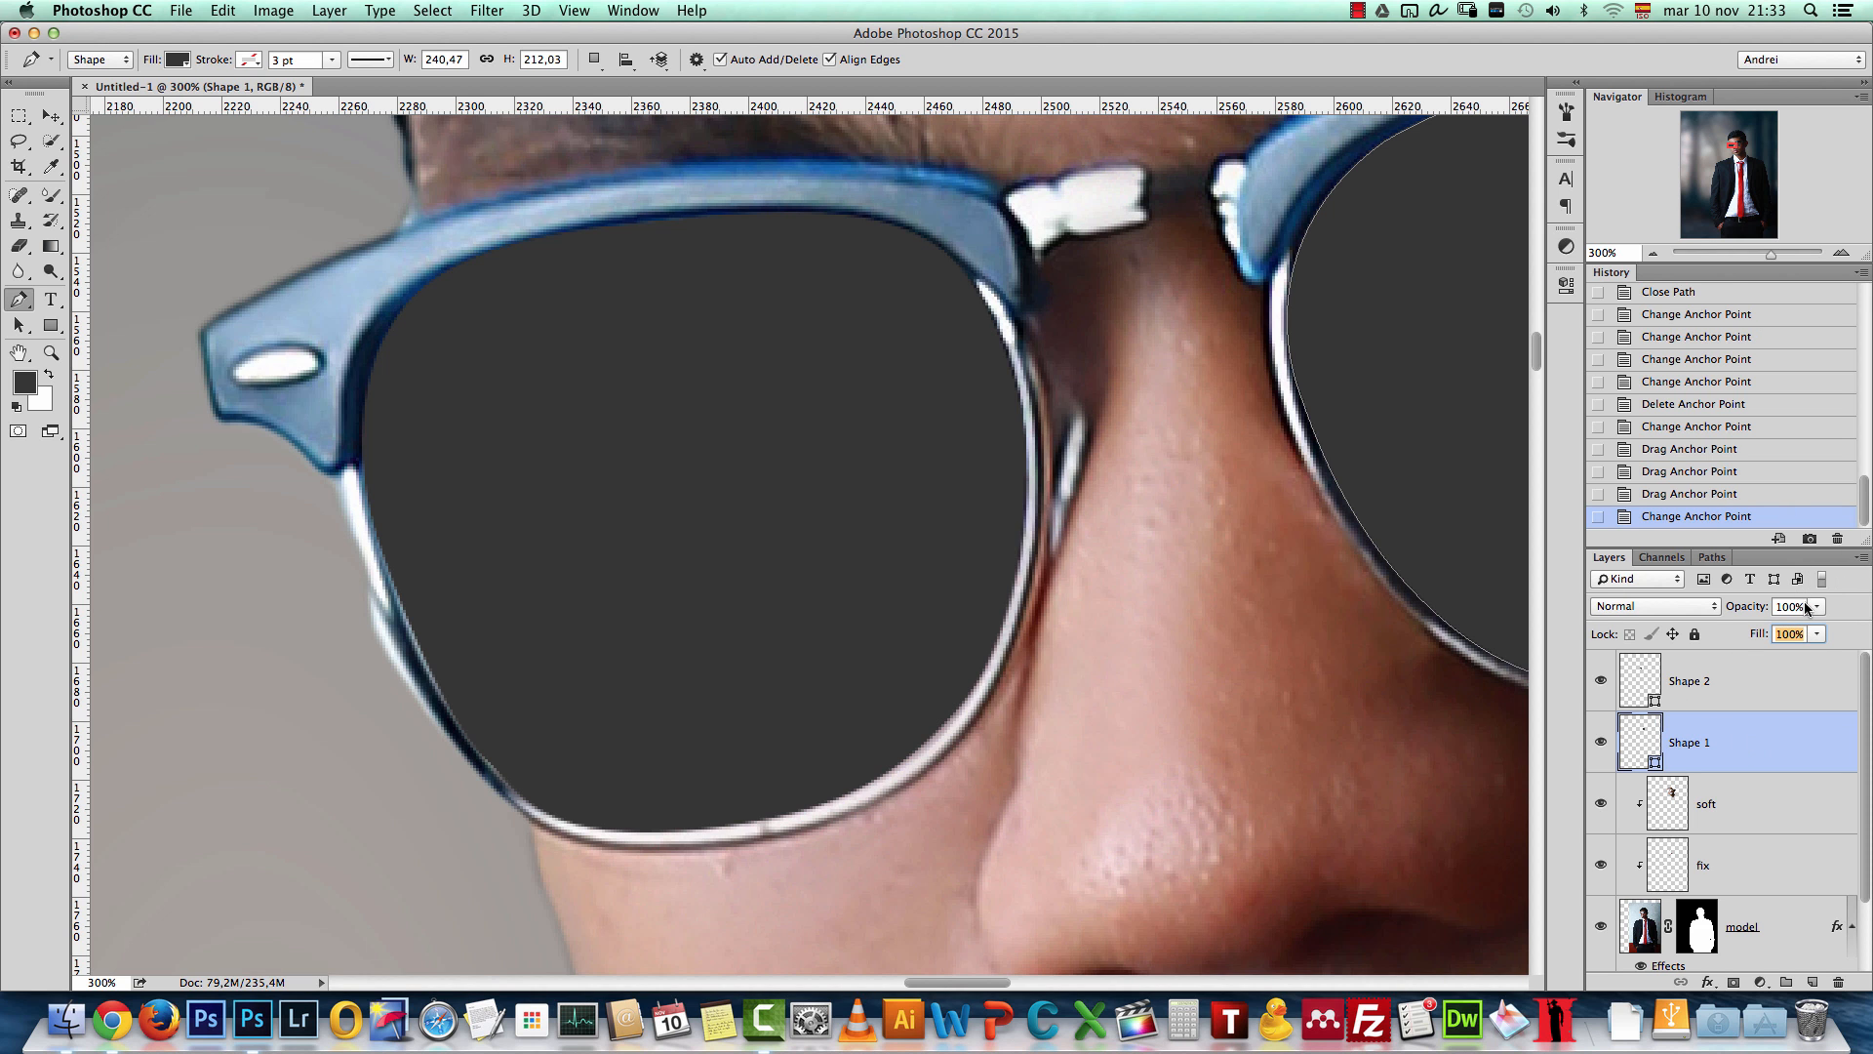
type("66")
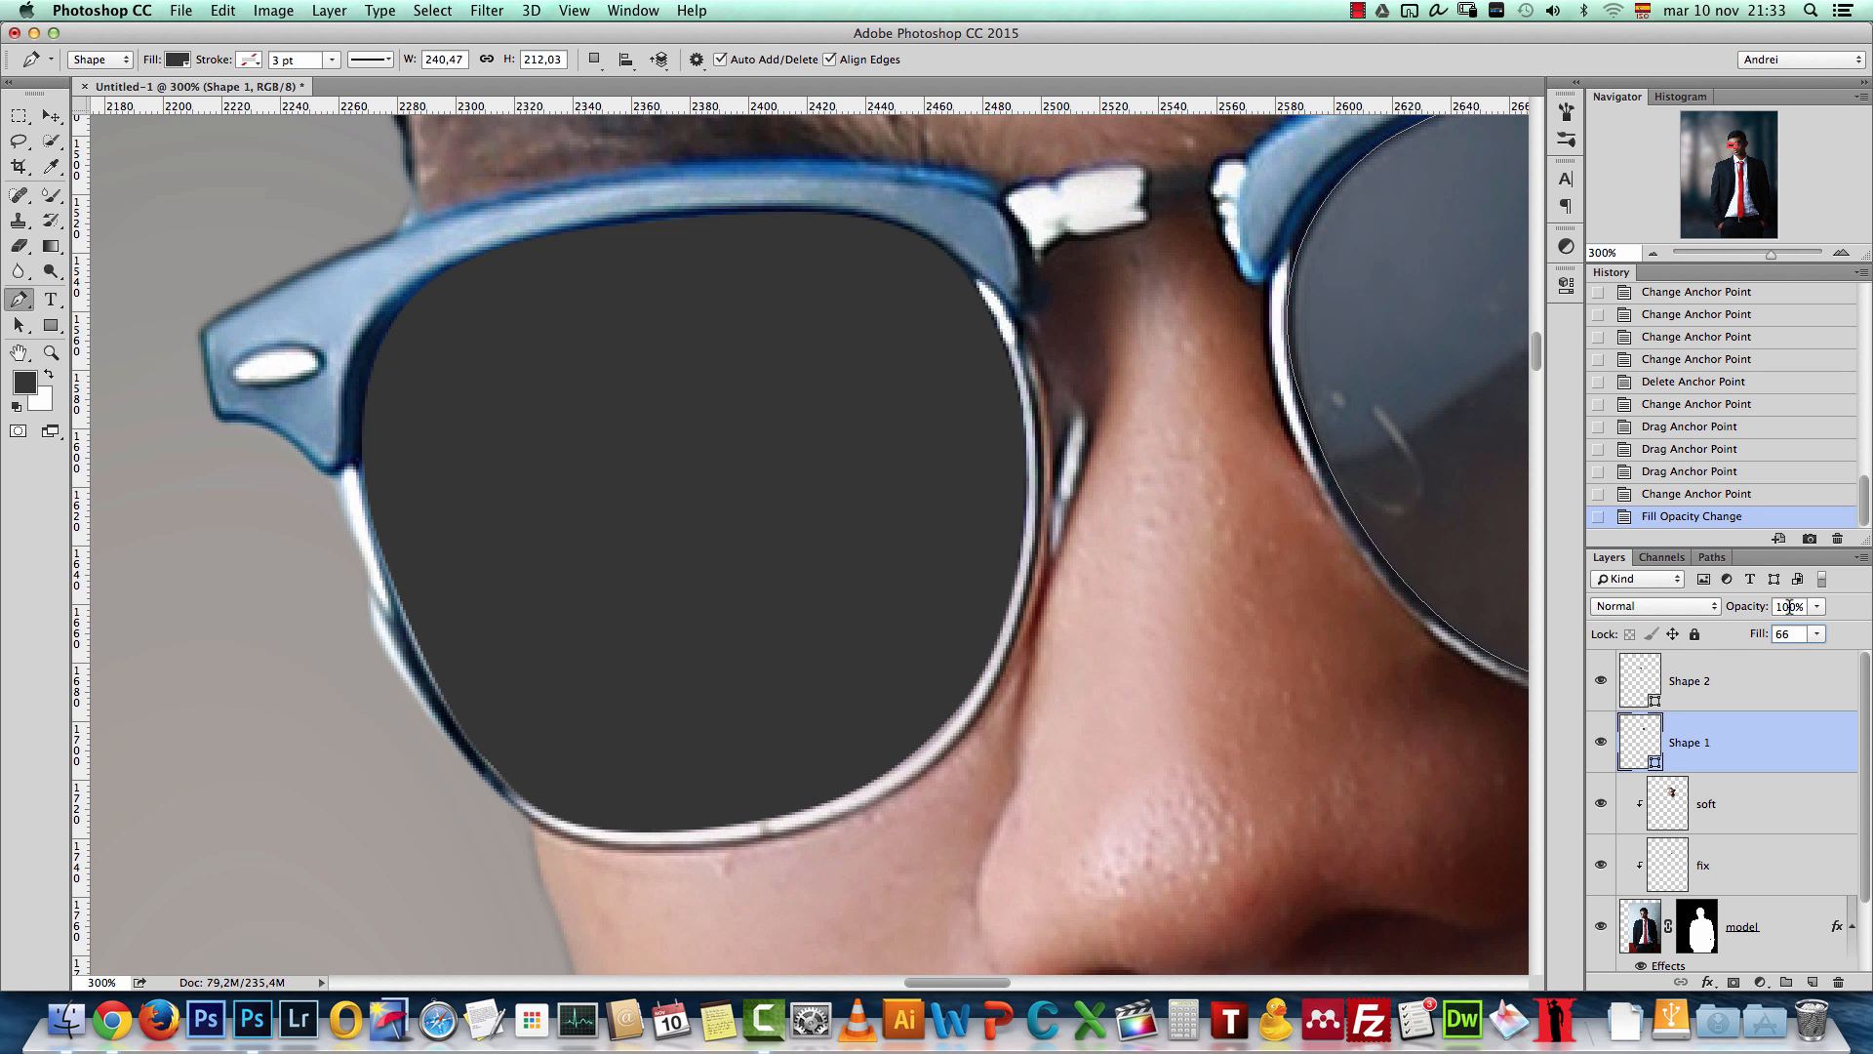
left_click(1719, 688)
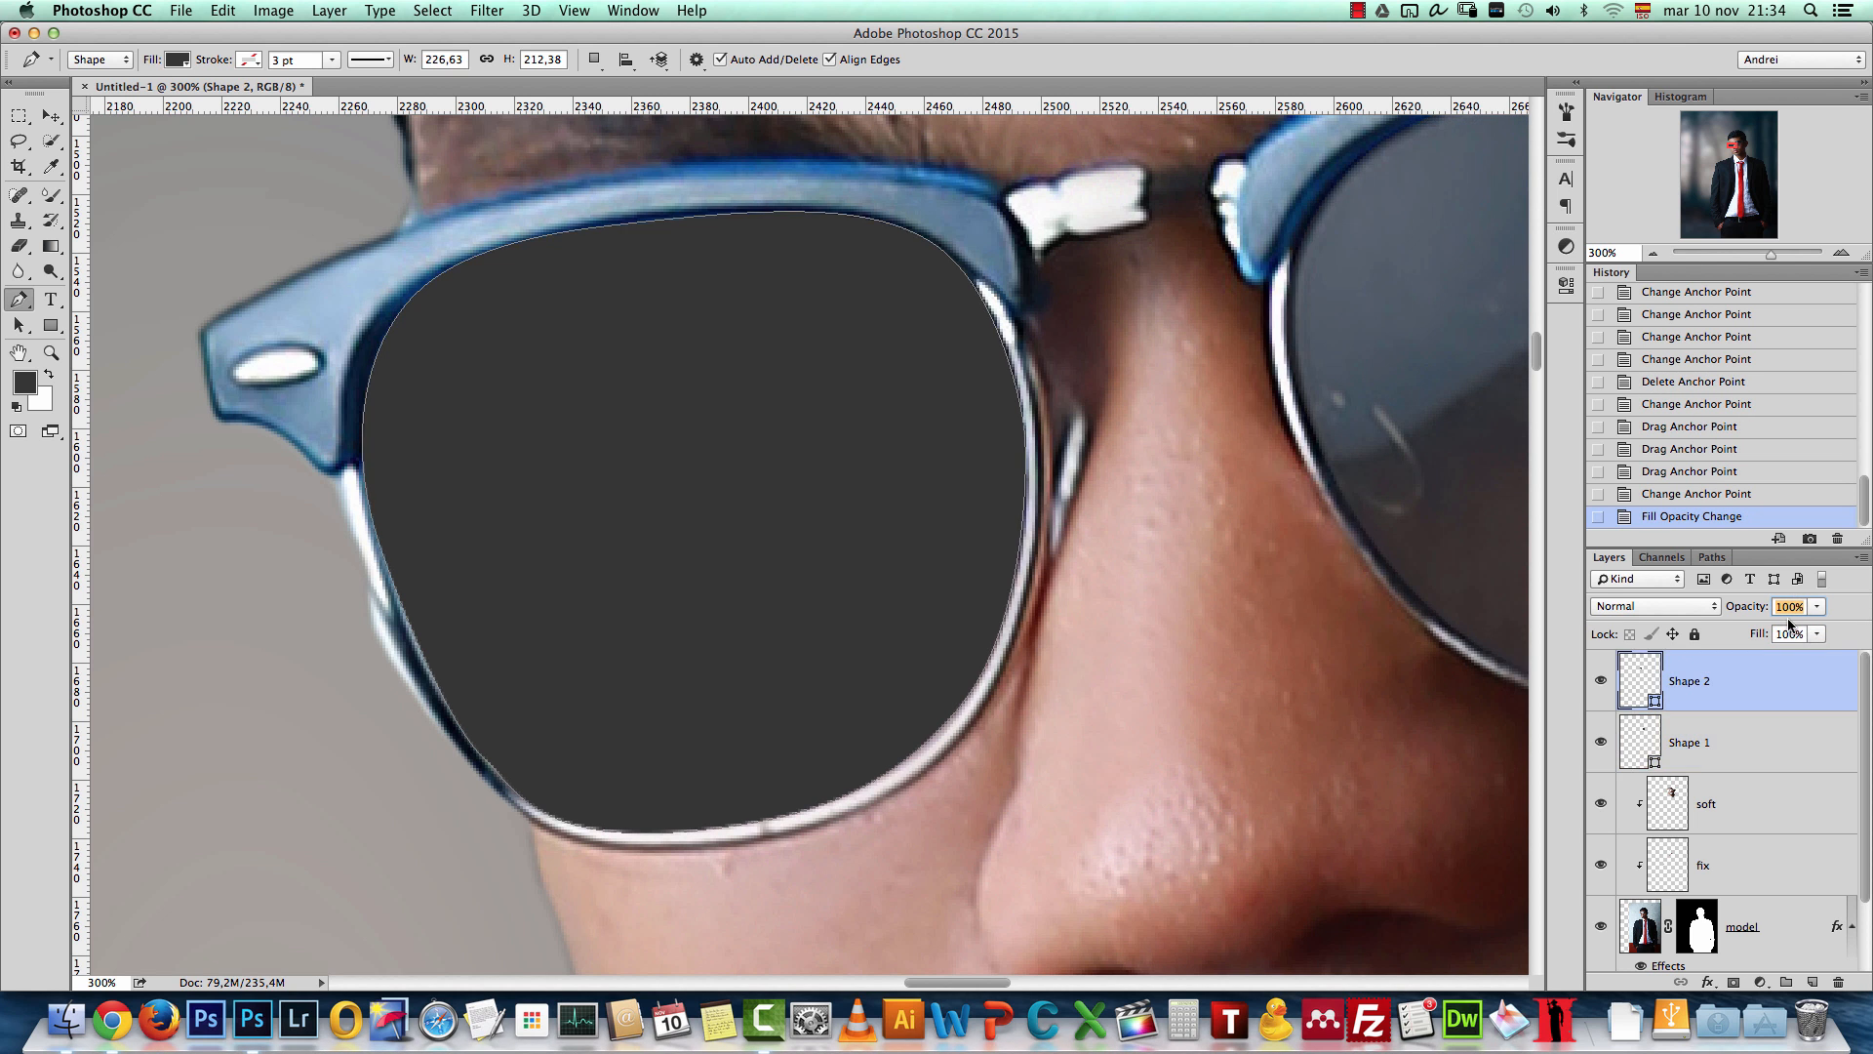
type("66")
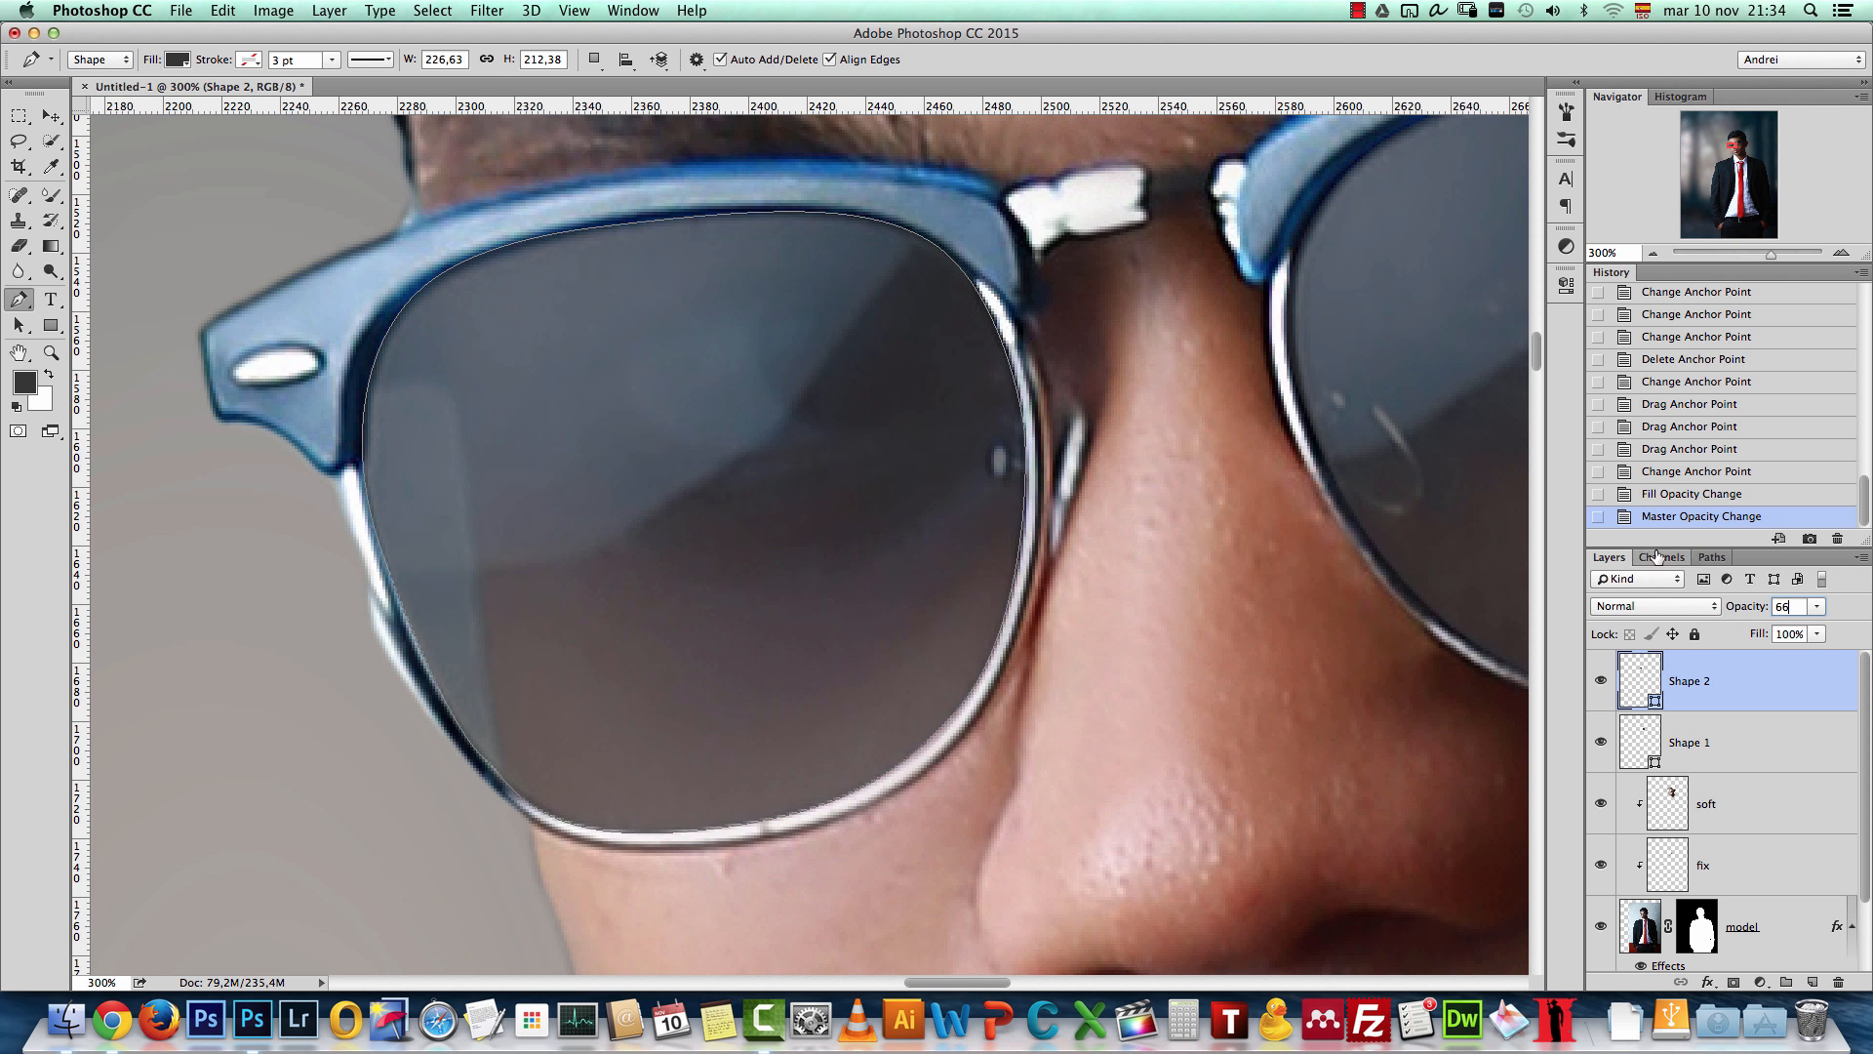
Step: Rename the Shape 1 lens layer as R
left_click(1653, 254)
left_click(1653, 254)
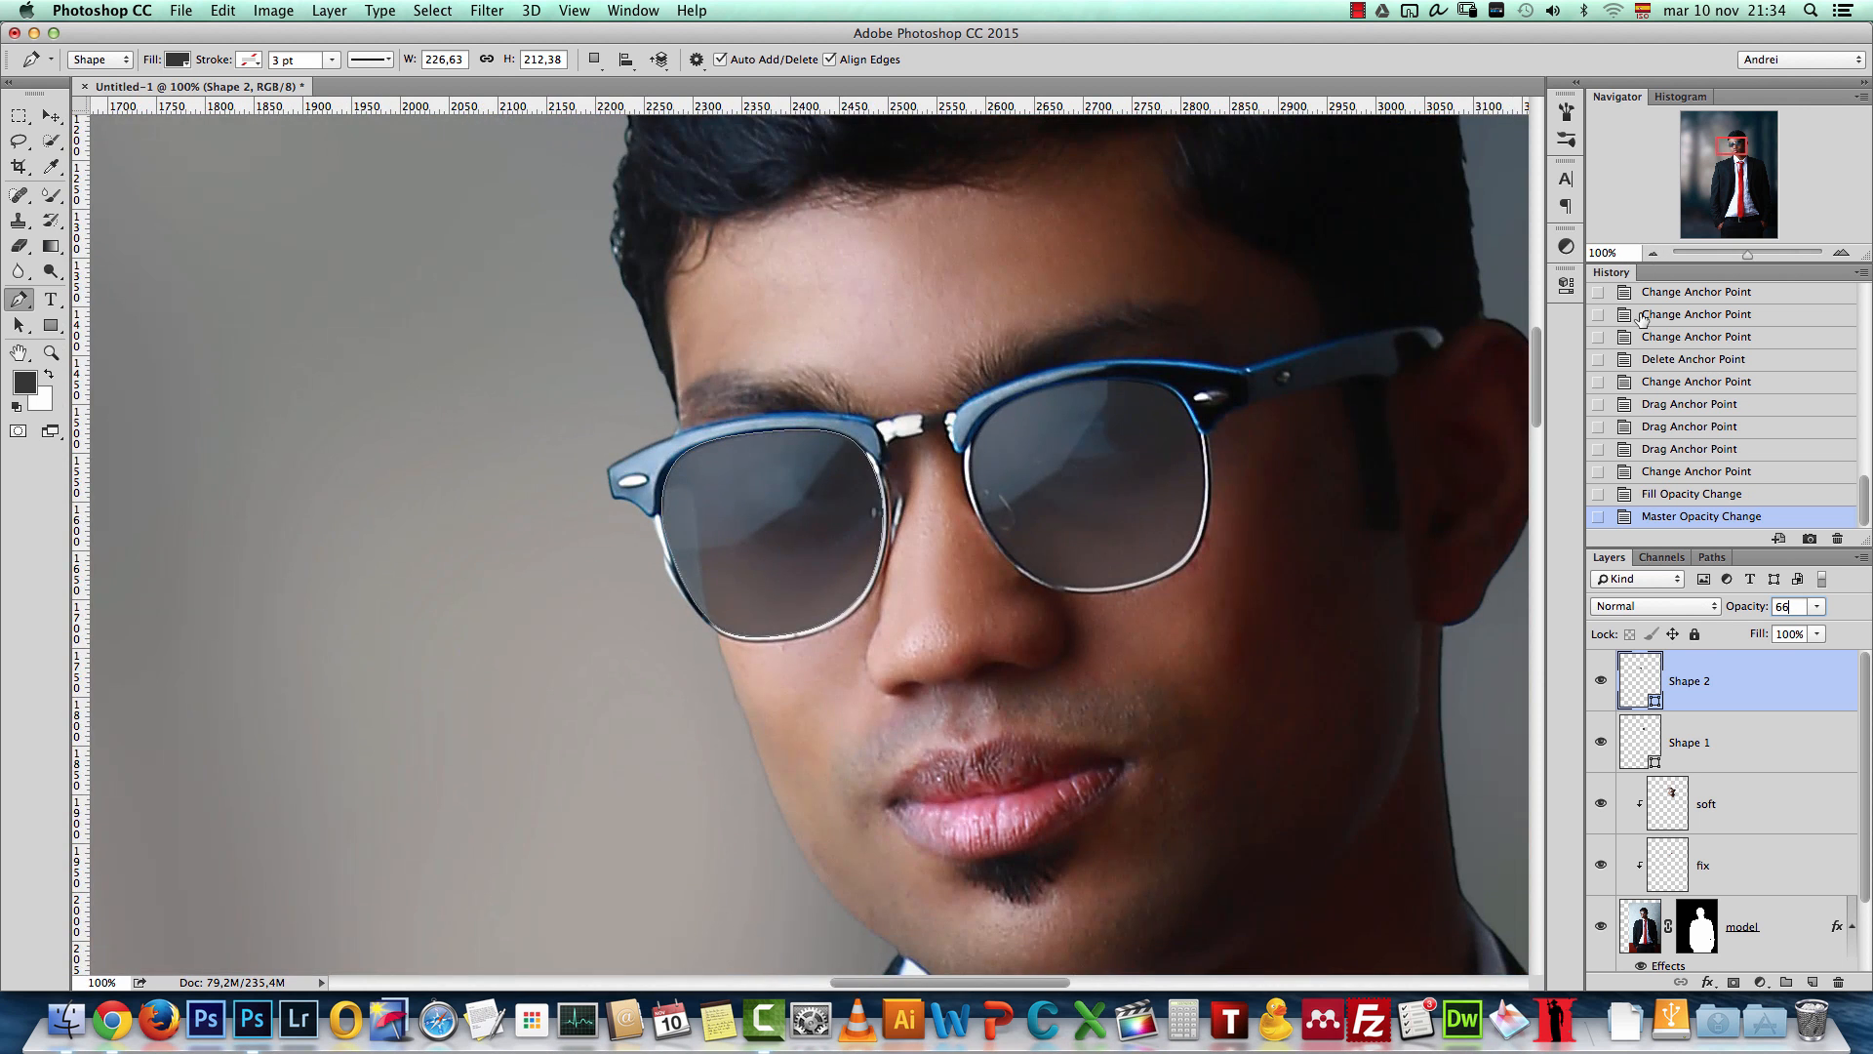
left_click(1757, 742)
left_click(1778, 699)
left_click(1791, 747)
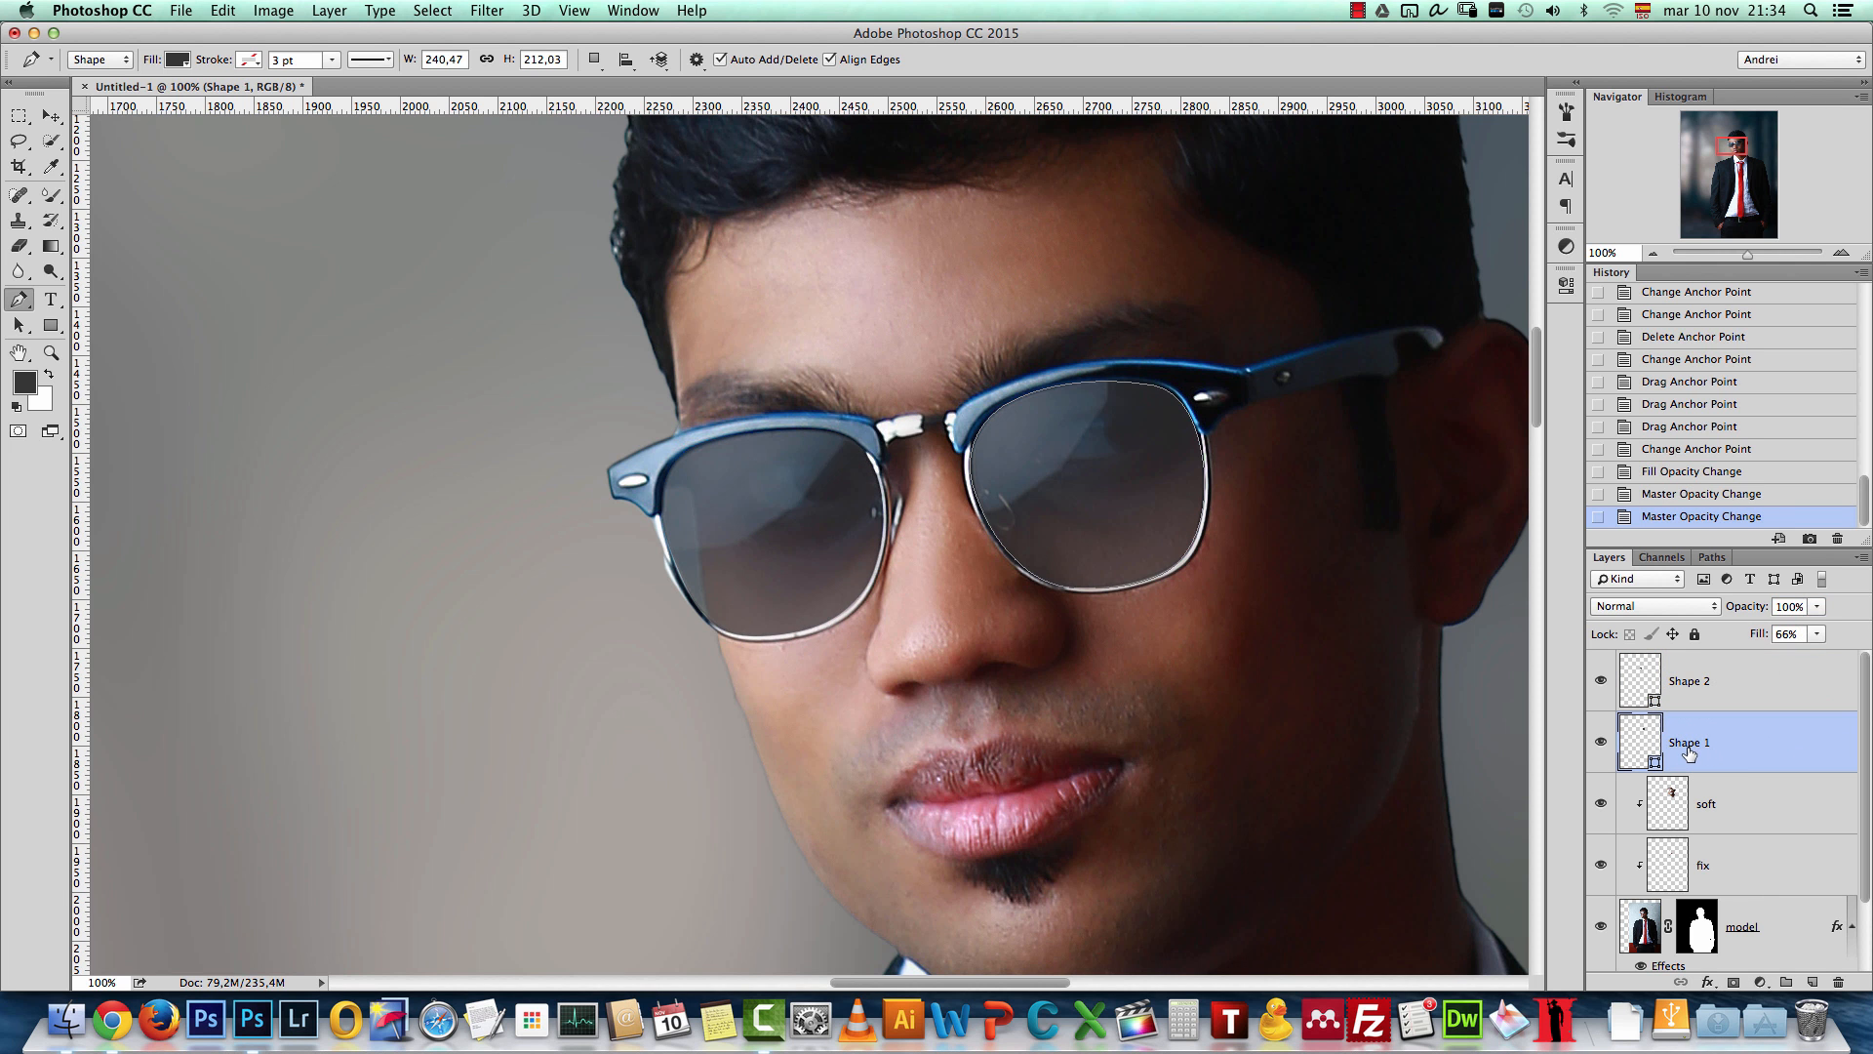
double_click(1688, 742)
type("R")
key("Return")
Step: Rename the Shape 2 lens layer as L and toggle its visibility off and on to check it
double_click(1691, 681)
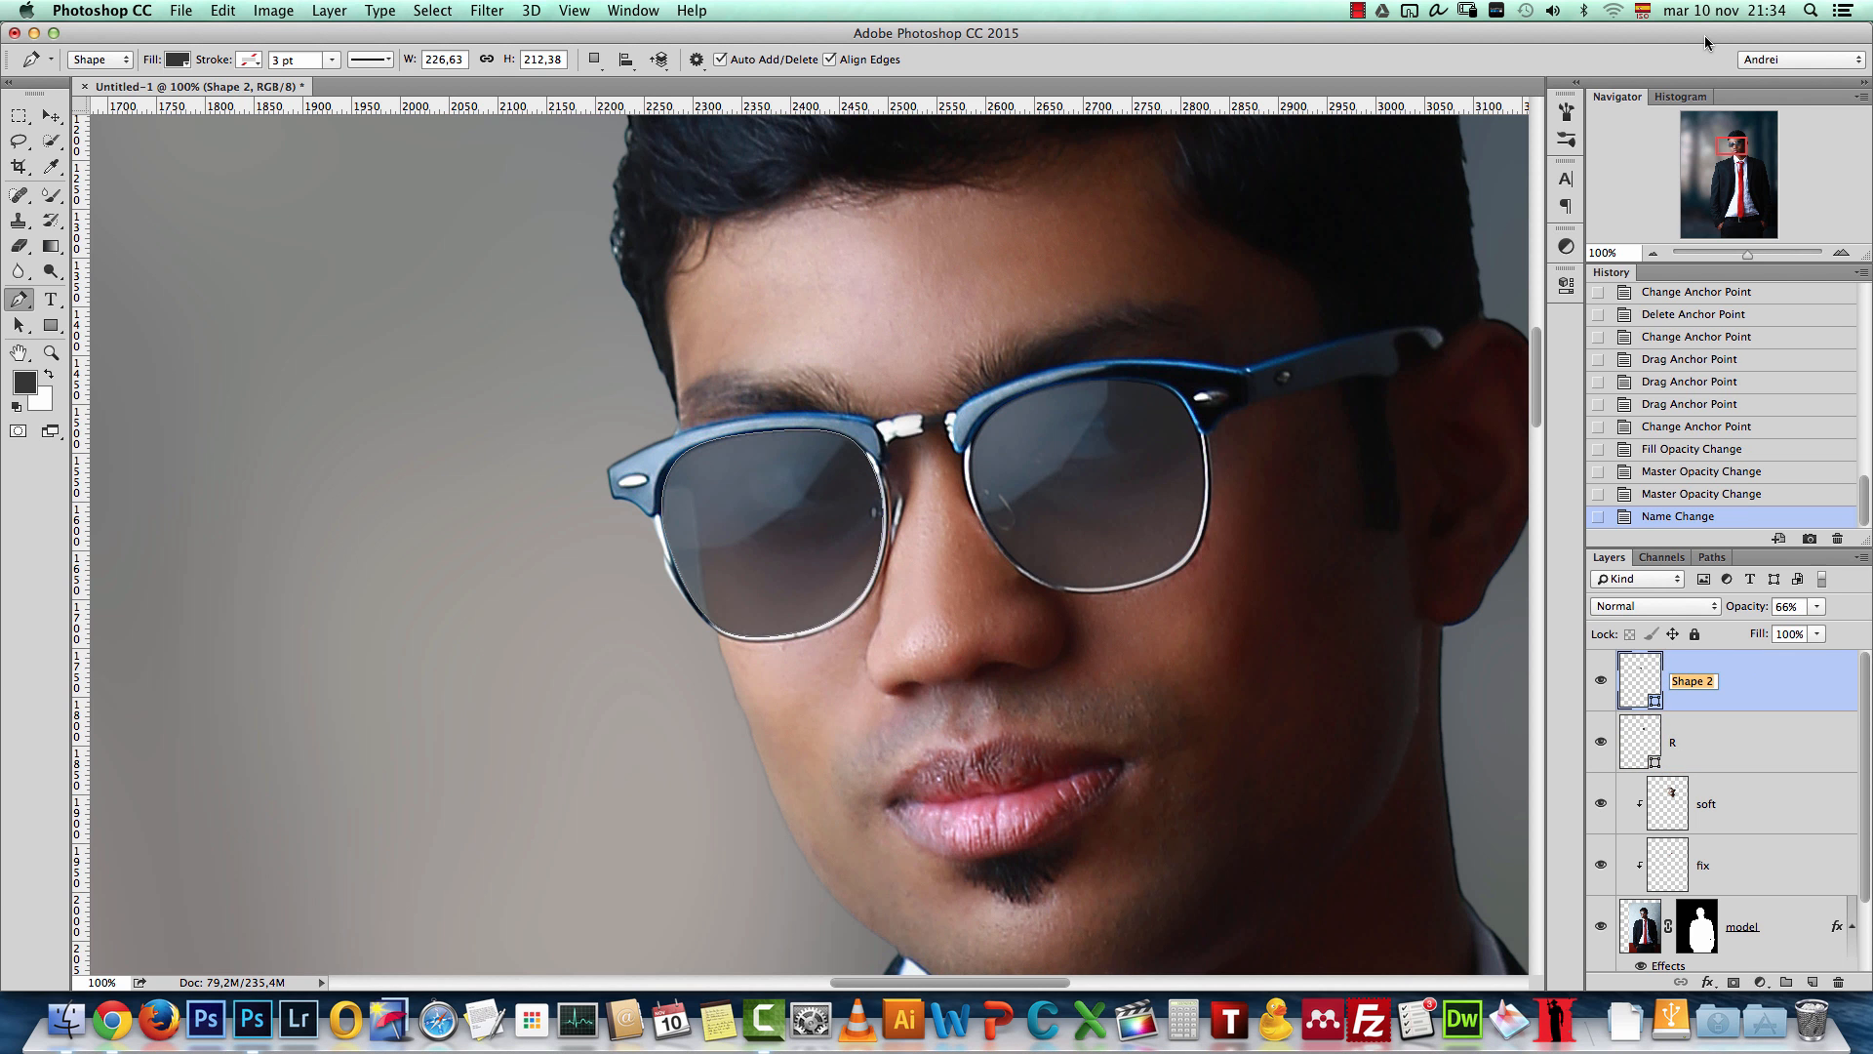
key("Return")
double_click(1688, 681)
type("L")
key("Return")
left_click(1596, 682)
left_click(1597, 682)
Step: Add a Gradient Overlay effect to the R layer and choose the Platinum gradient preset for it
left_click(1768, 738)
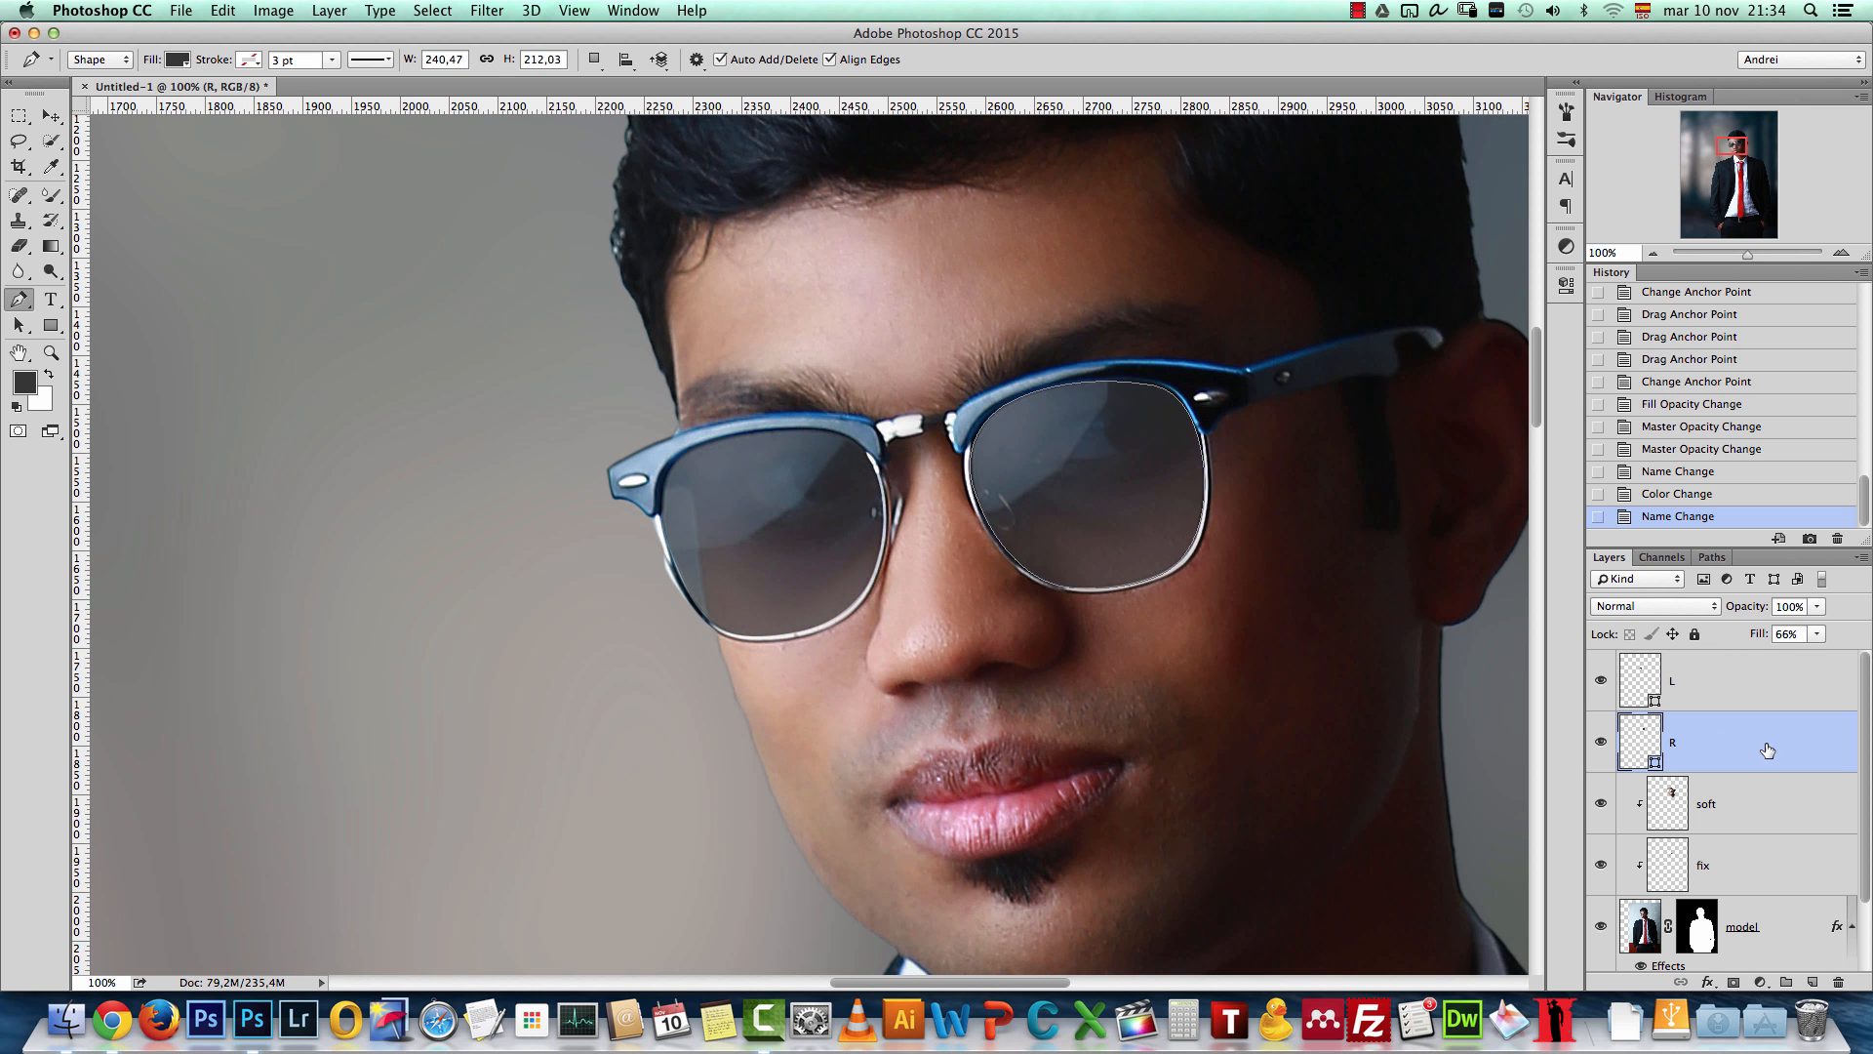
double_click(1747, 743)
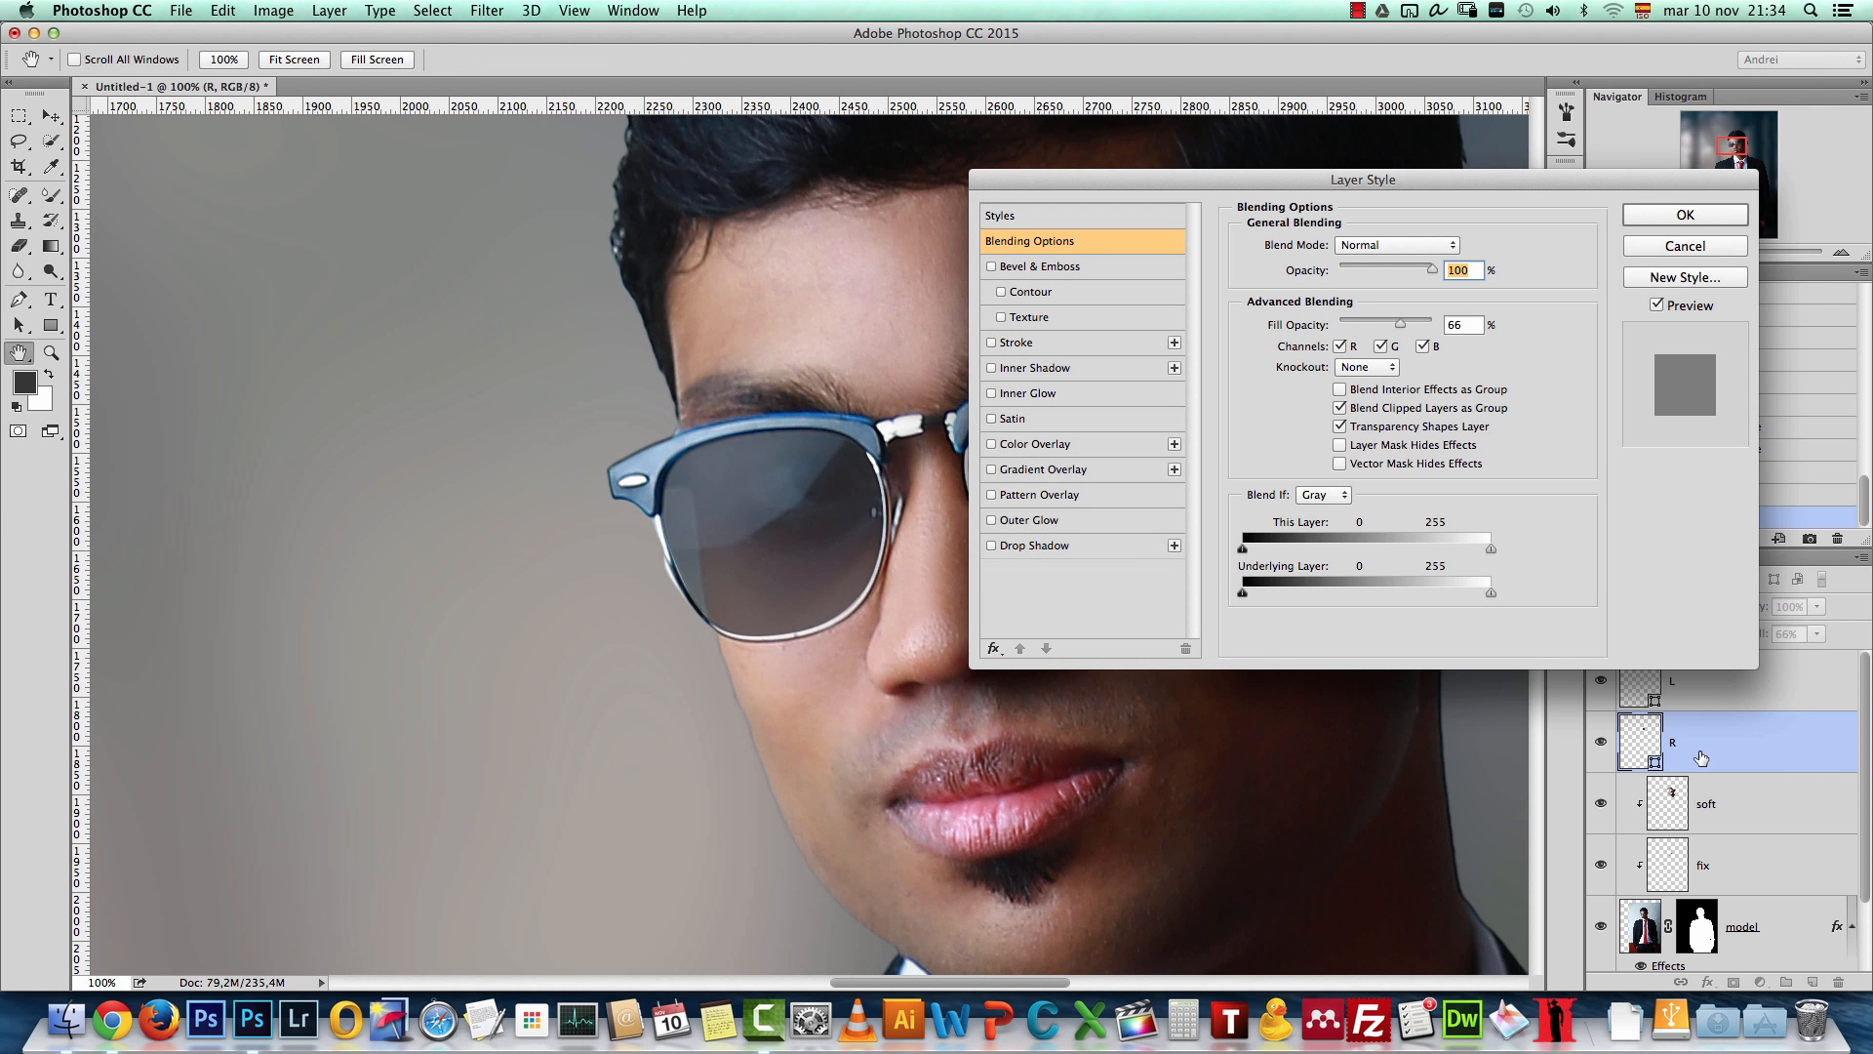
left_click(1061, 467)
left_click_drag(1490, 192, 638, 228)
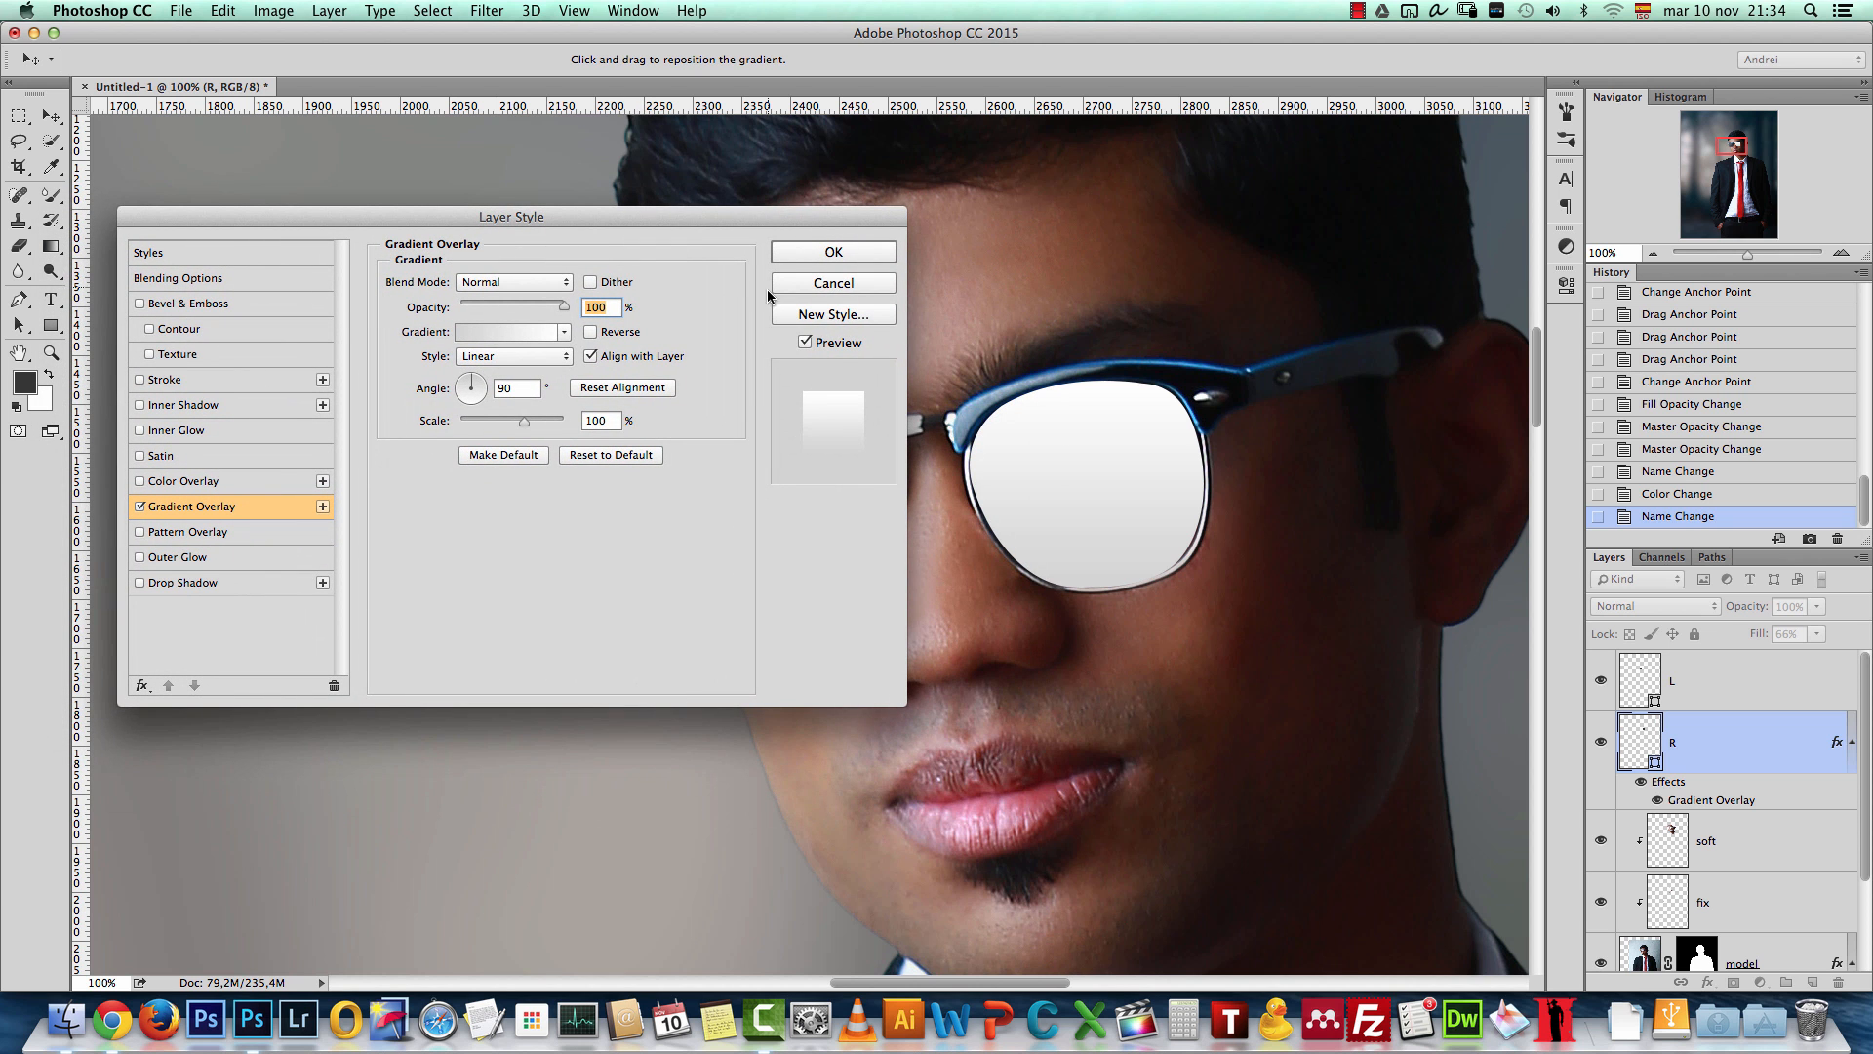
left_click(509, 333)
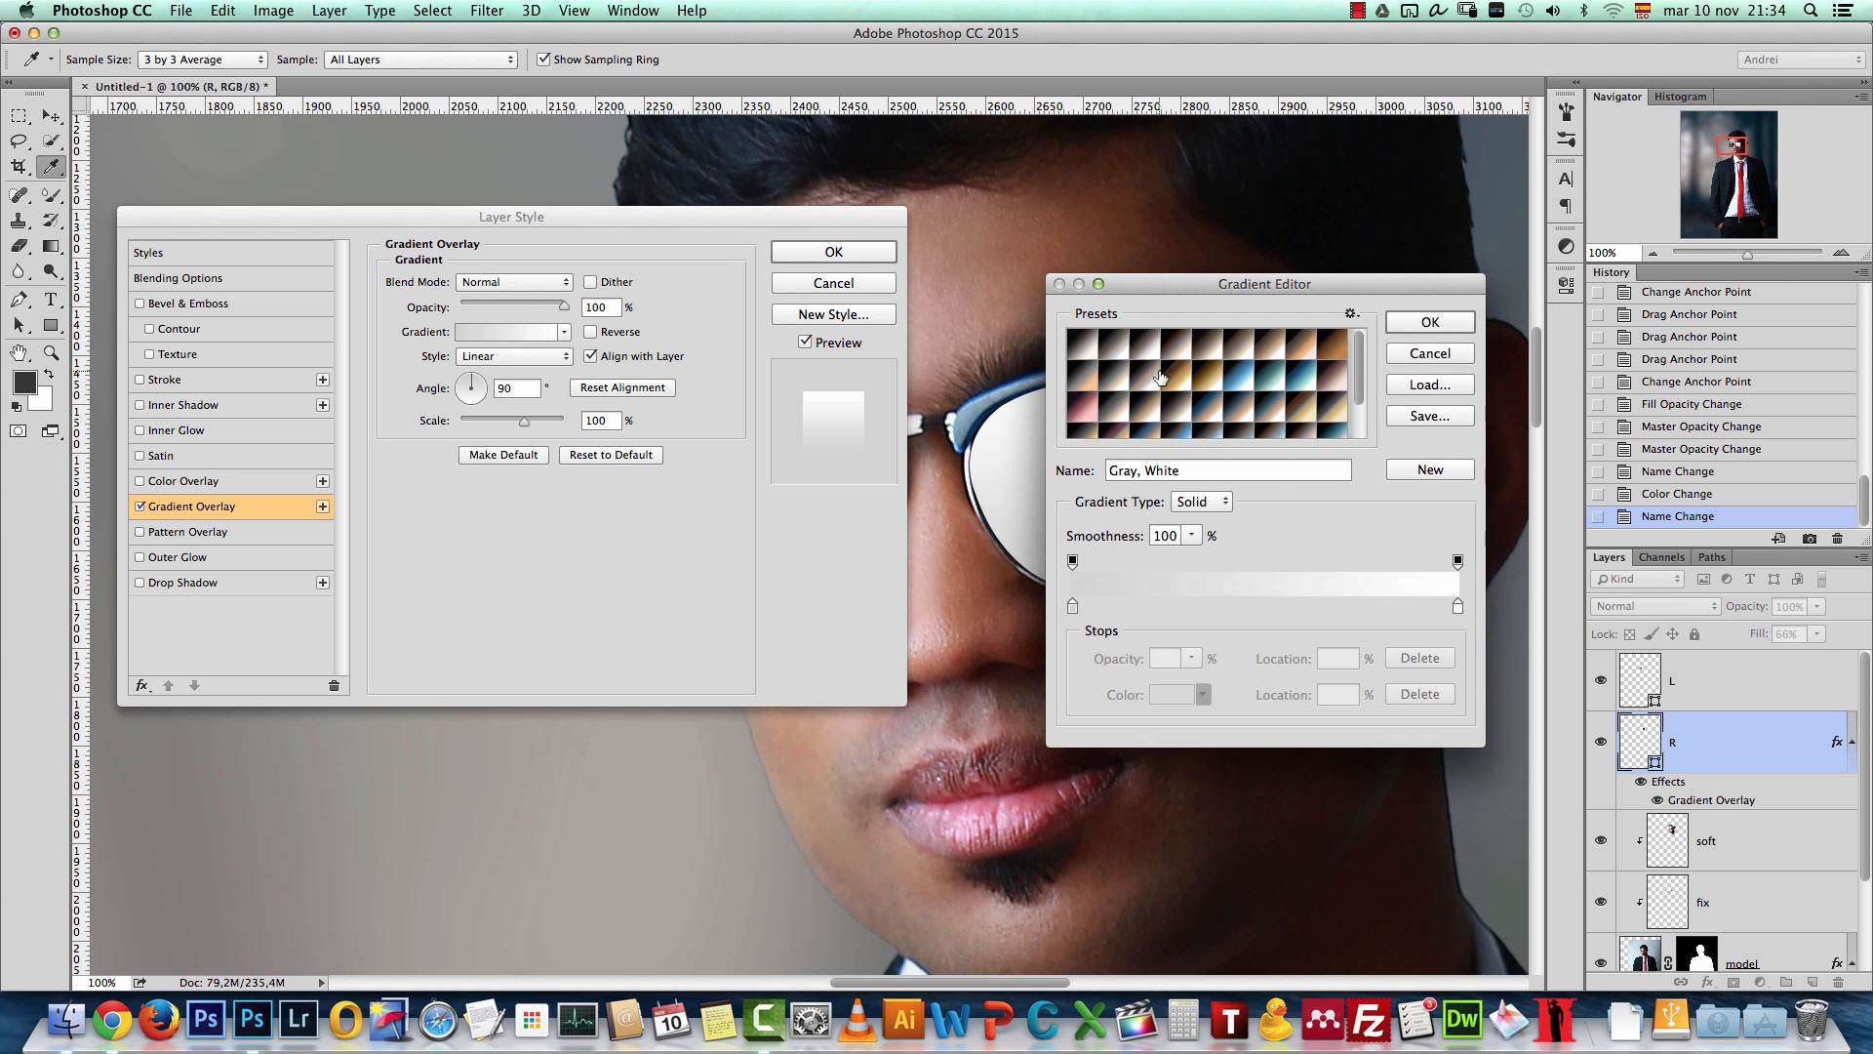
left_click(1129, 429)
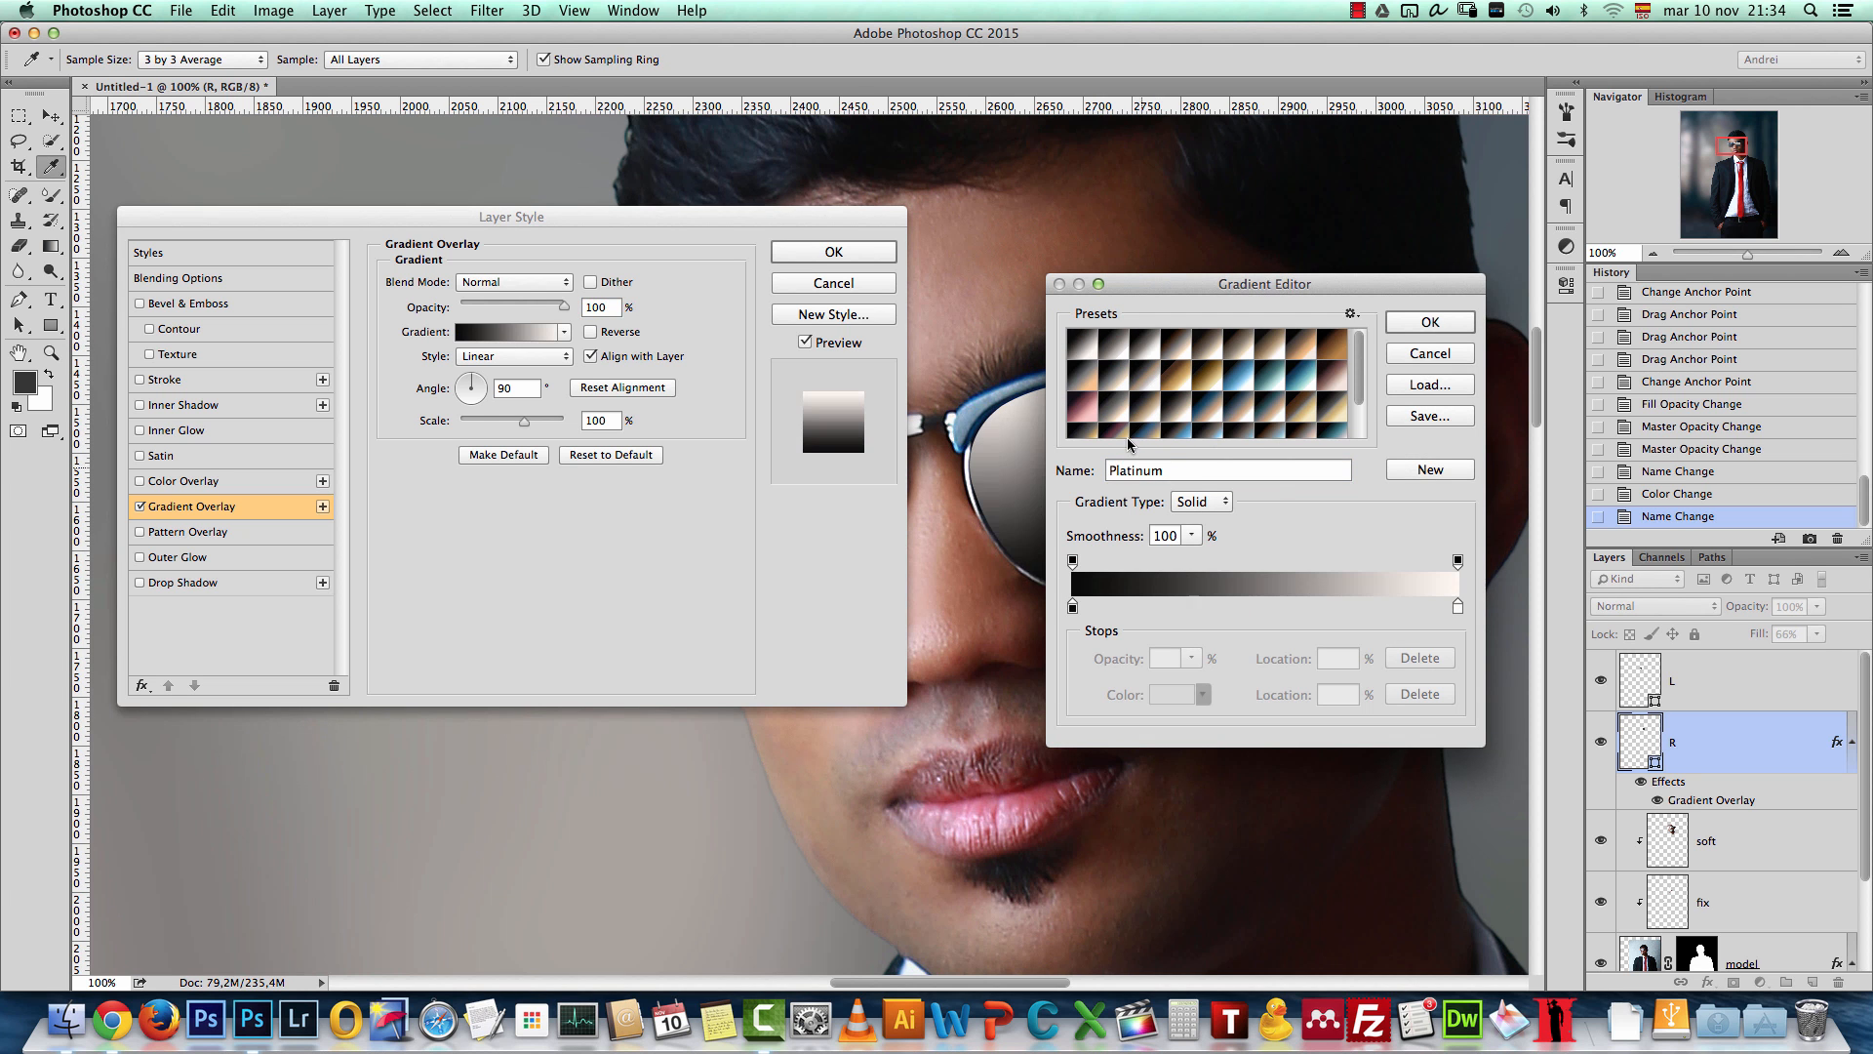
Step: Set the gradient's dark colour stop to a very dark purple, 1d122b
left_click(1074, 607)
left_click(1170, 699)
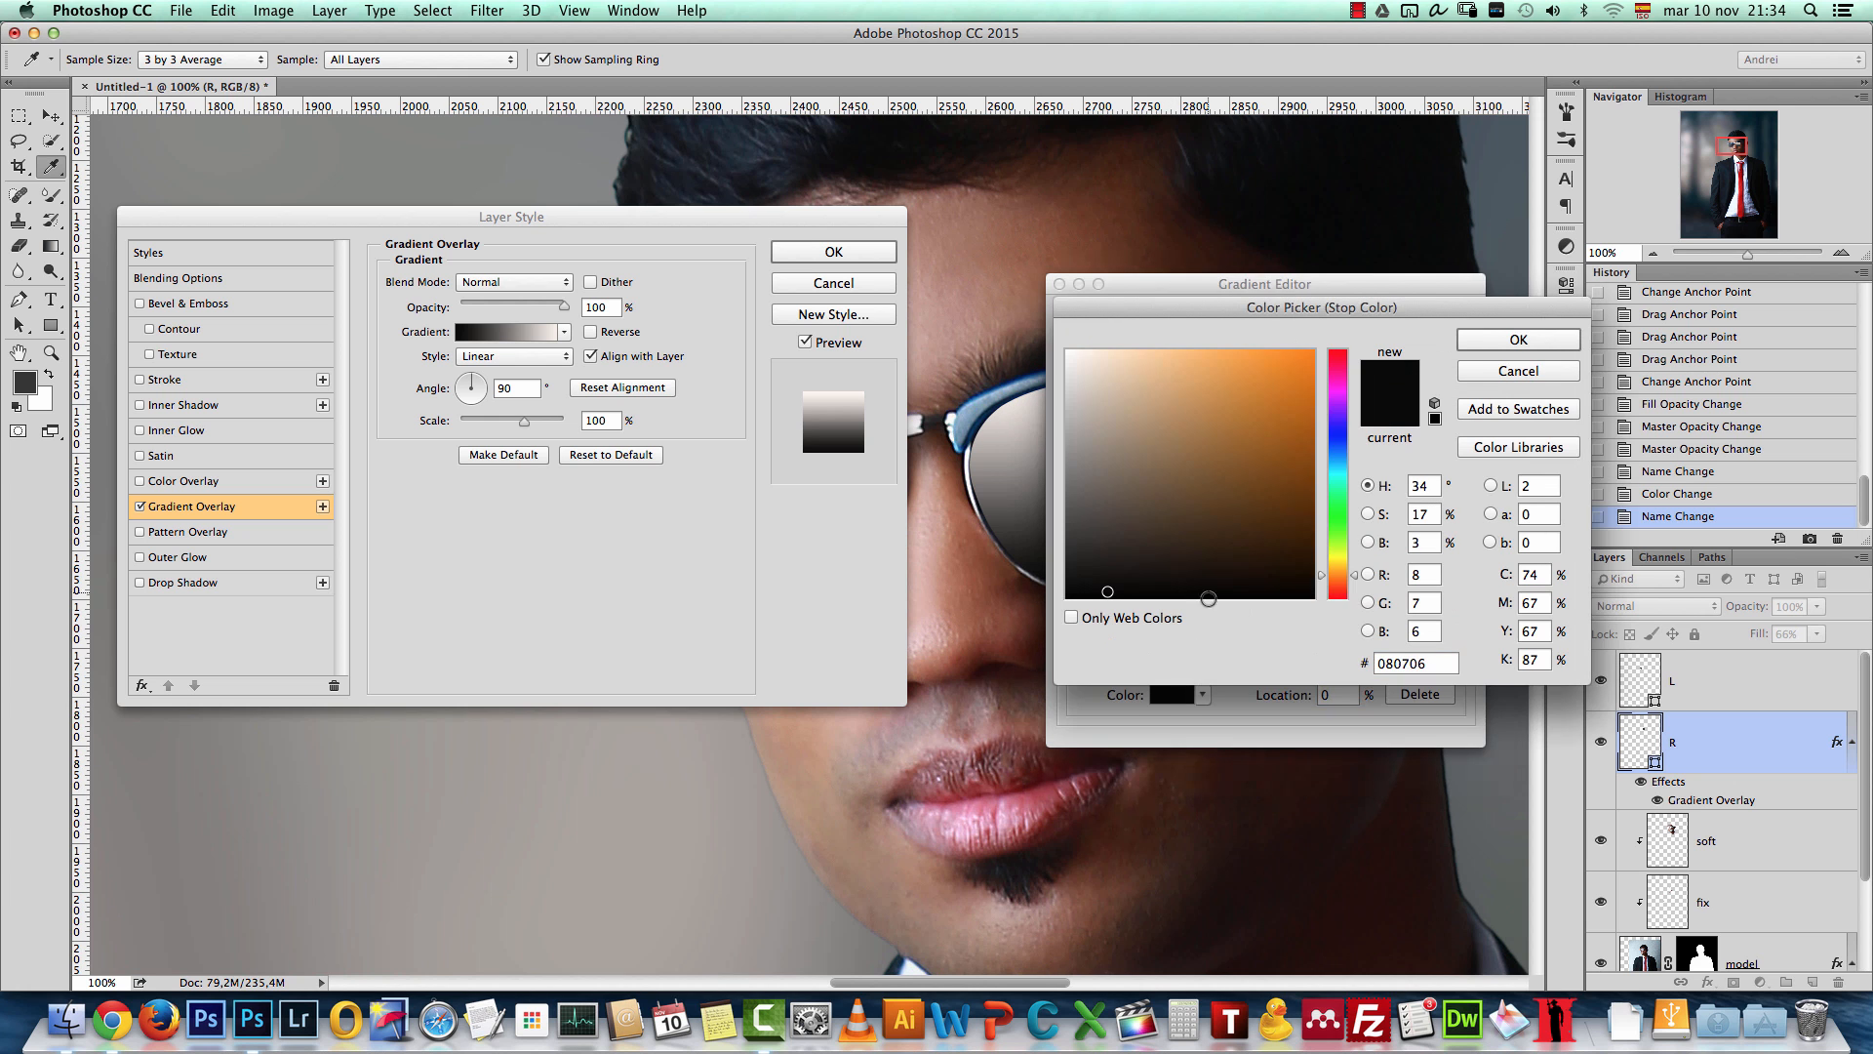
left_click(1336, 408)
left_click(1344, 418)
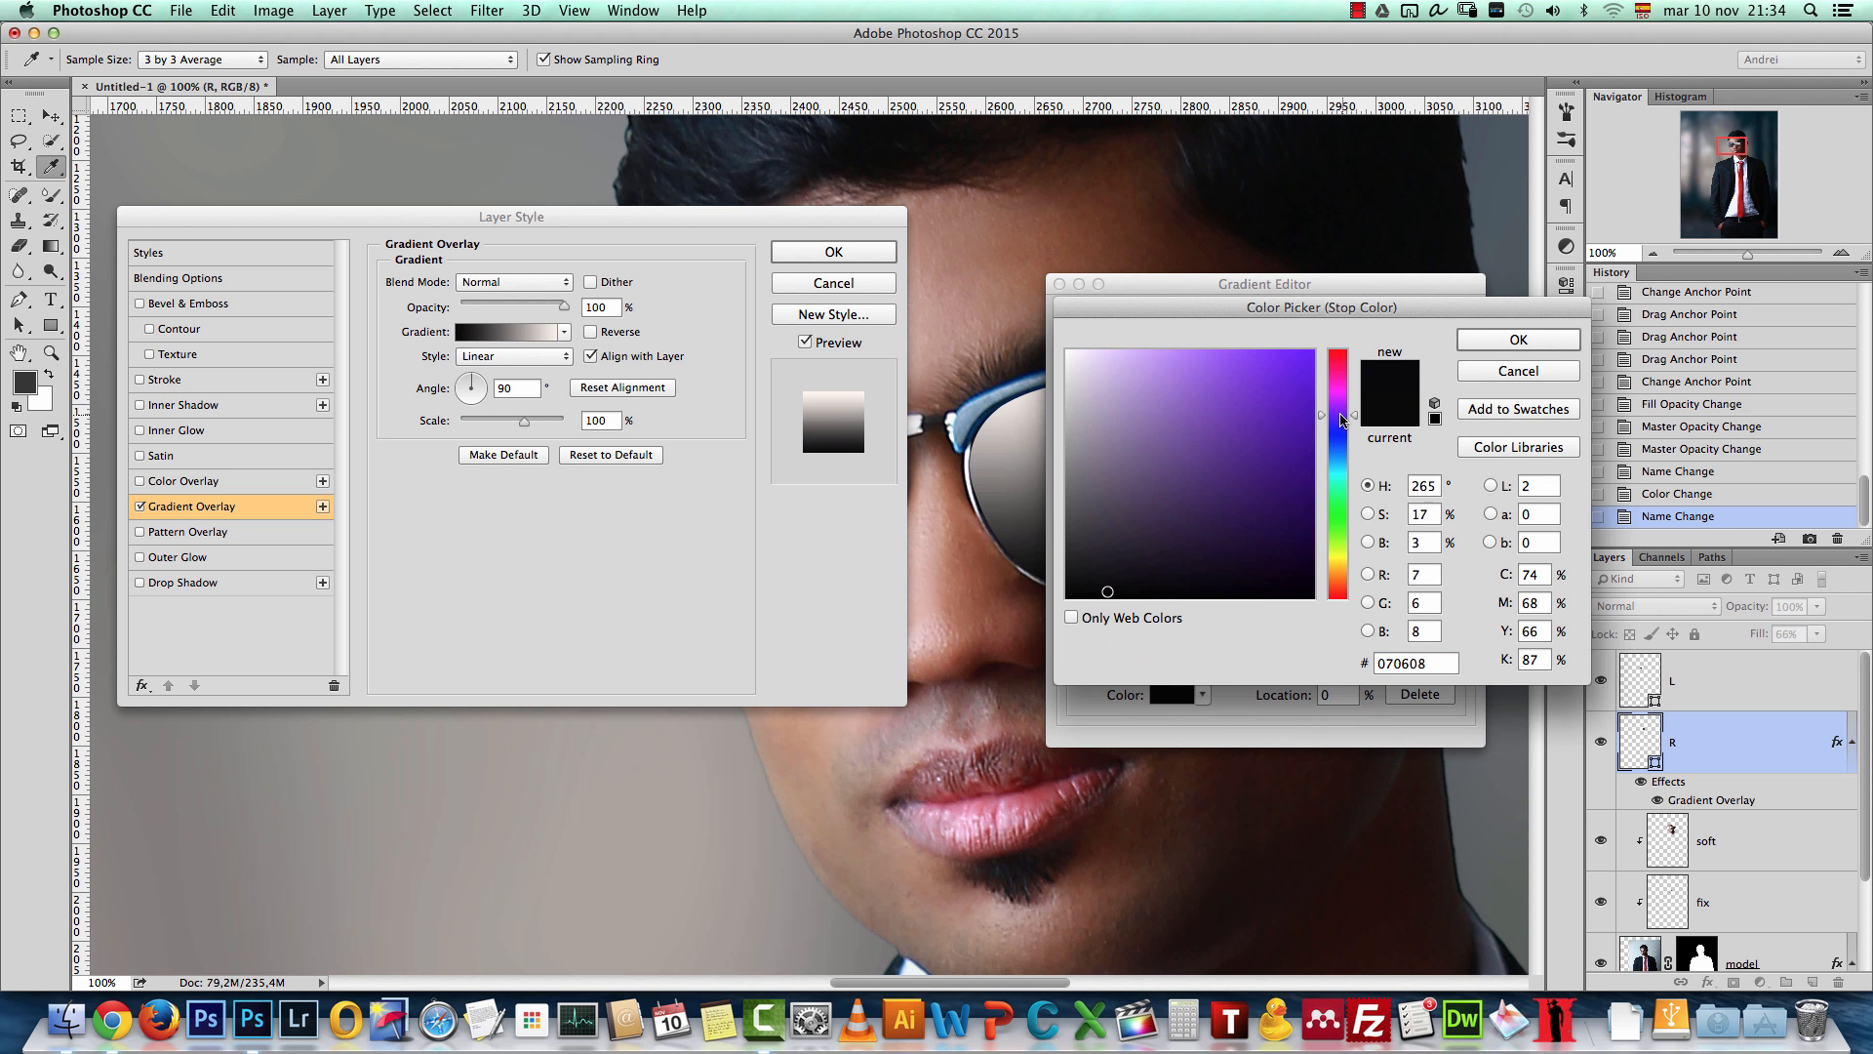
left_click_drag(1232, 515, 1208, 556)
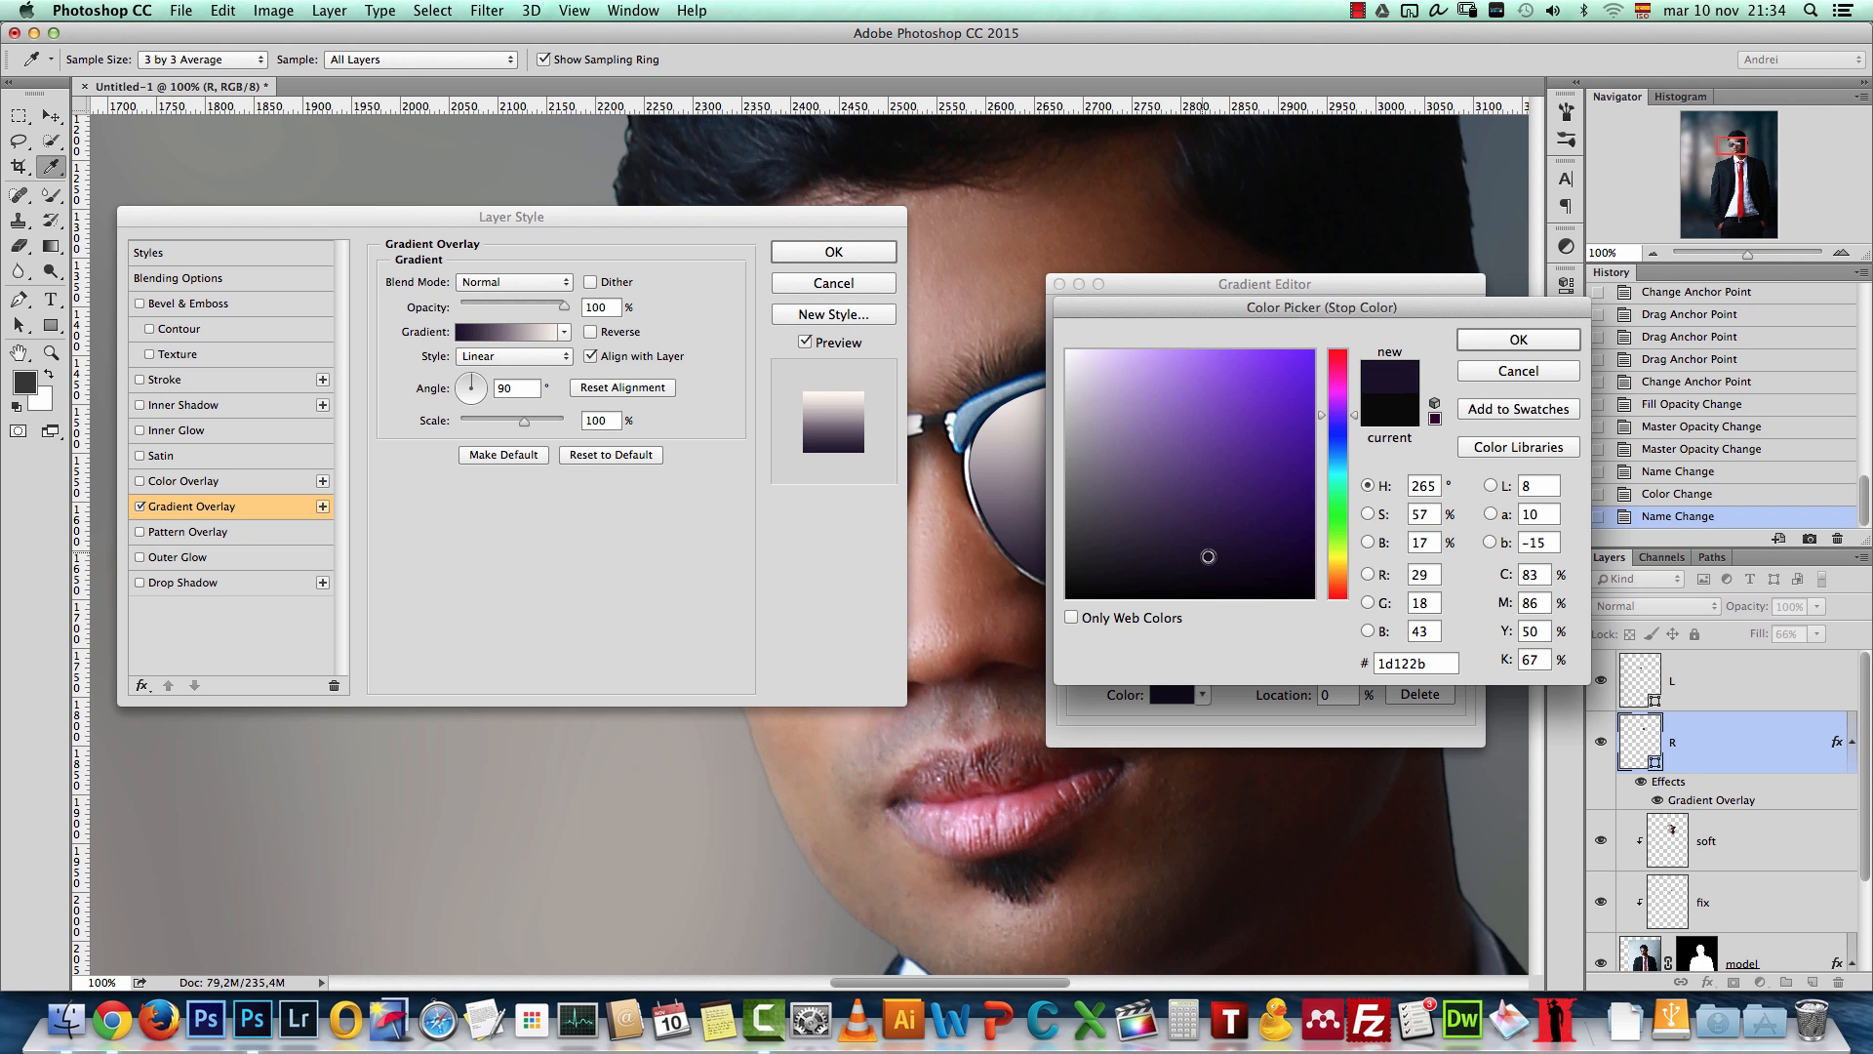
left_click(1485, 341)
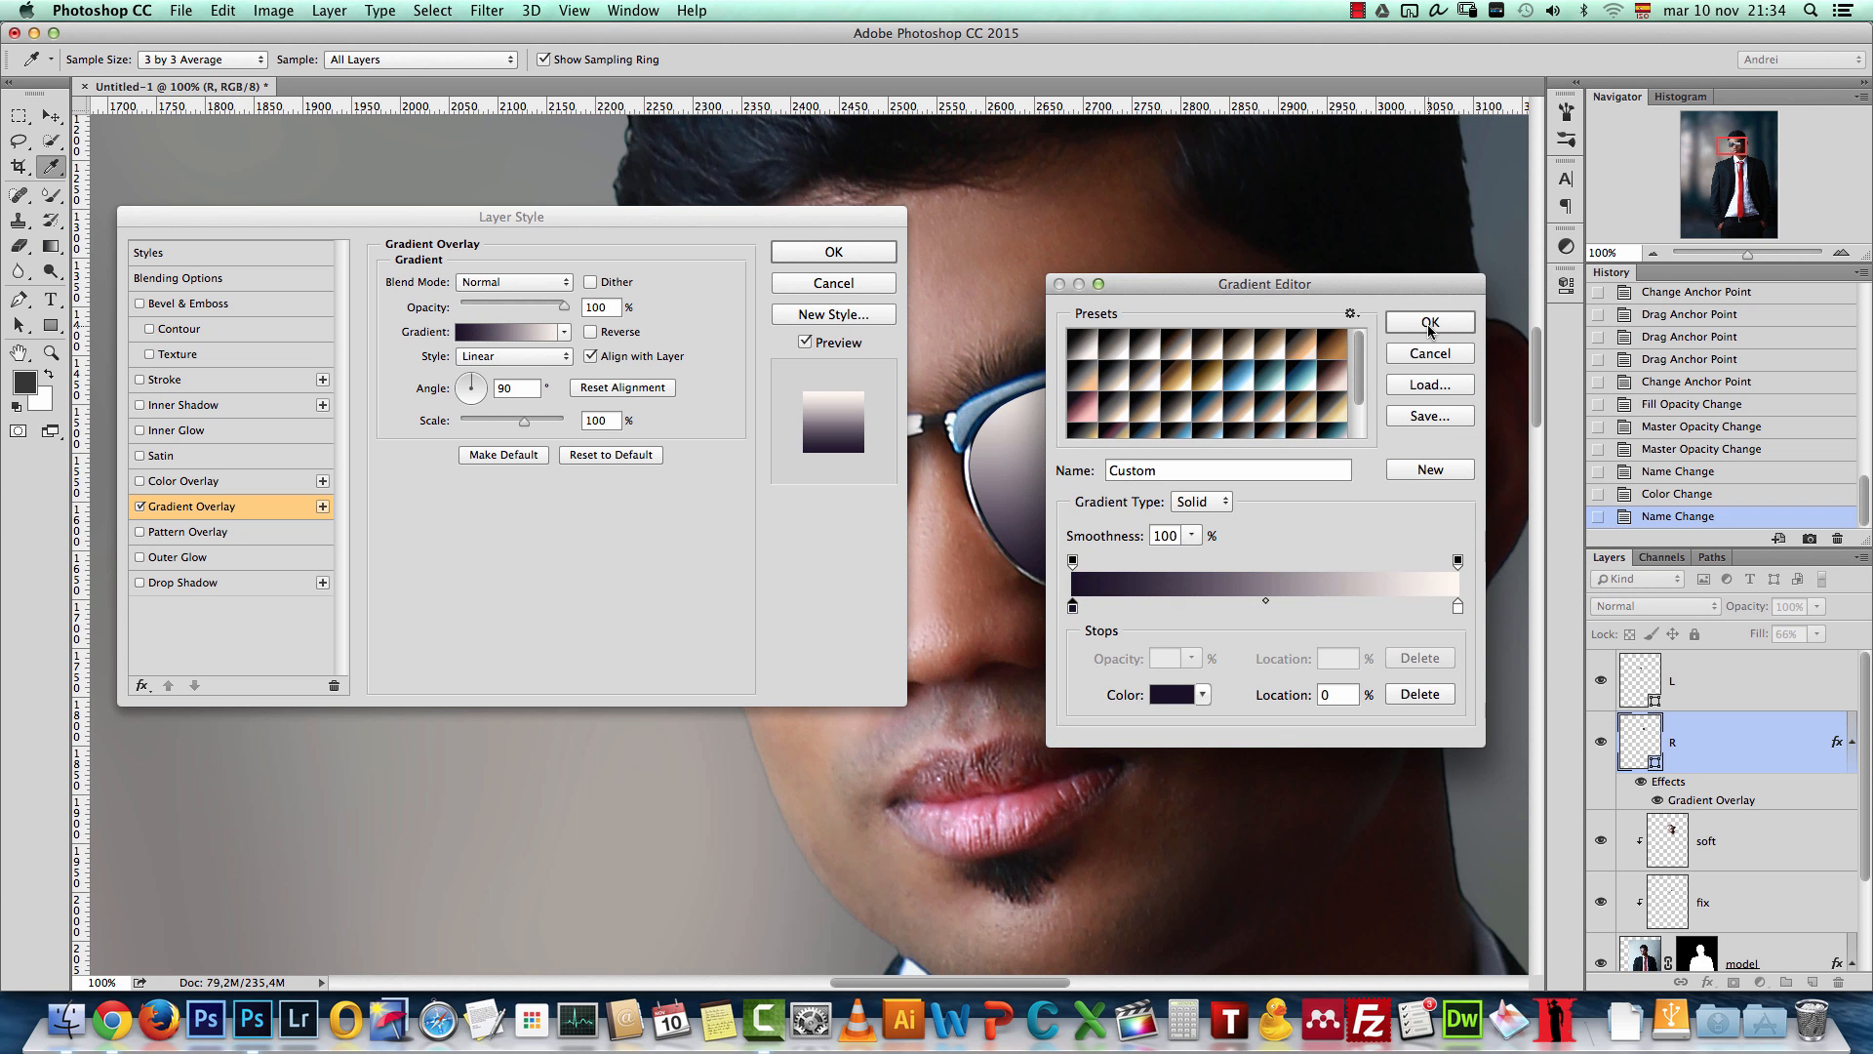
Step: Set the gradient's light colour stop to pure white, ffffff, and accept the edited gradient
left_click(1459, 607)
left_click(1176, 695)
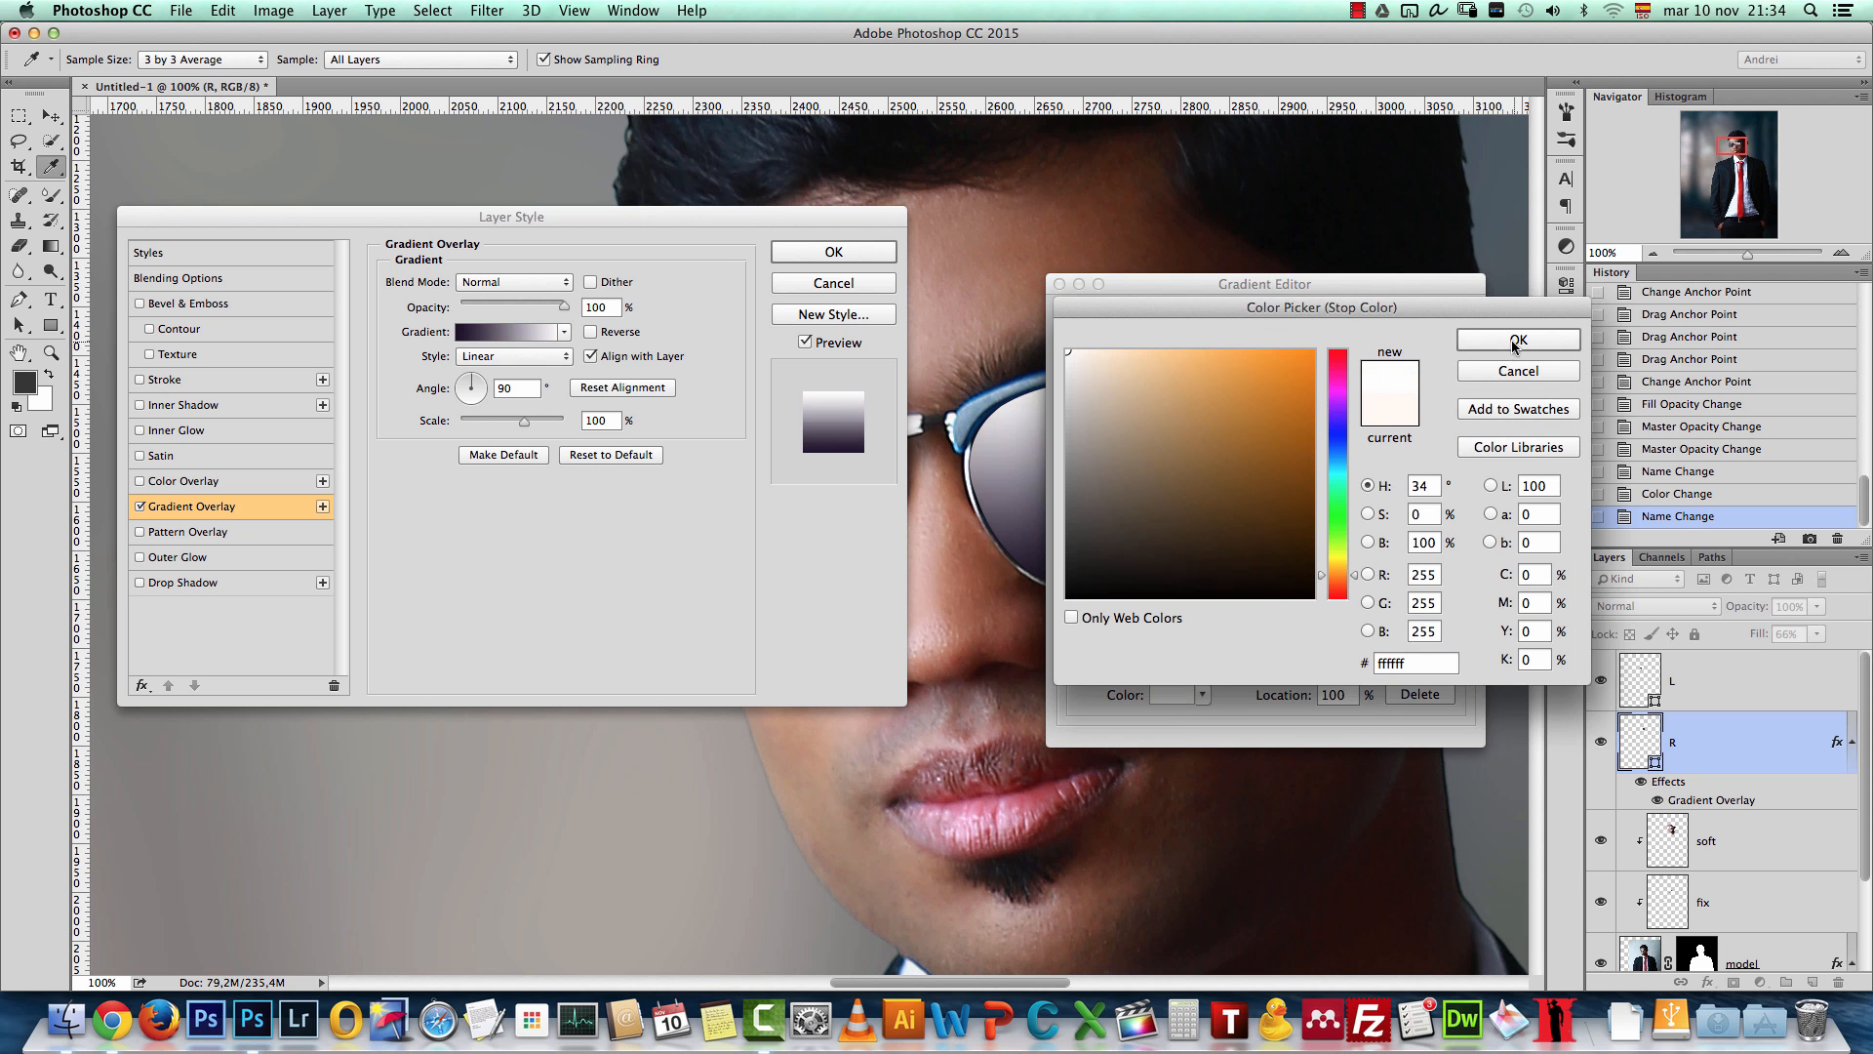
left_click(1514, 343)
left_click(1452, 320)
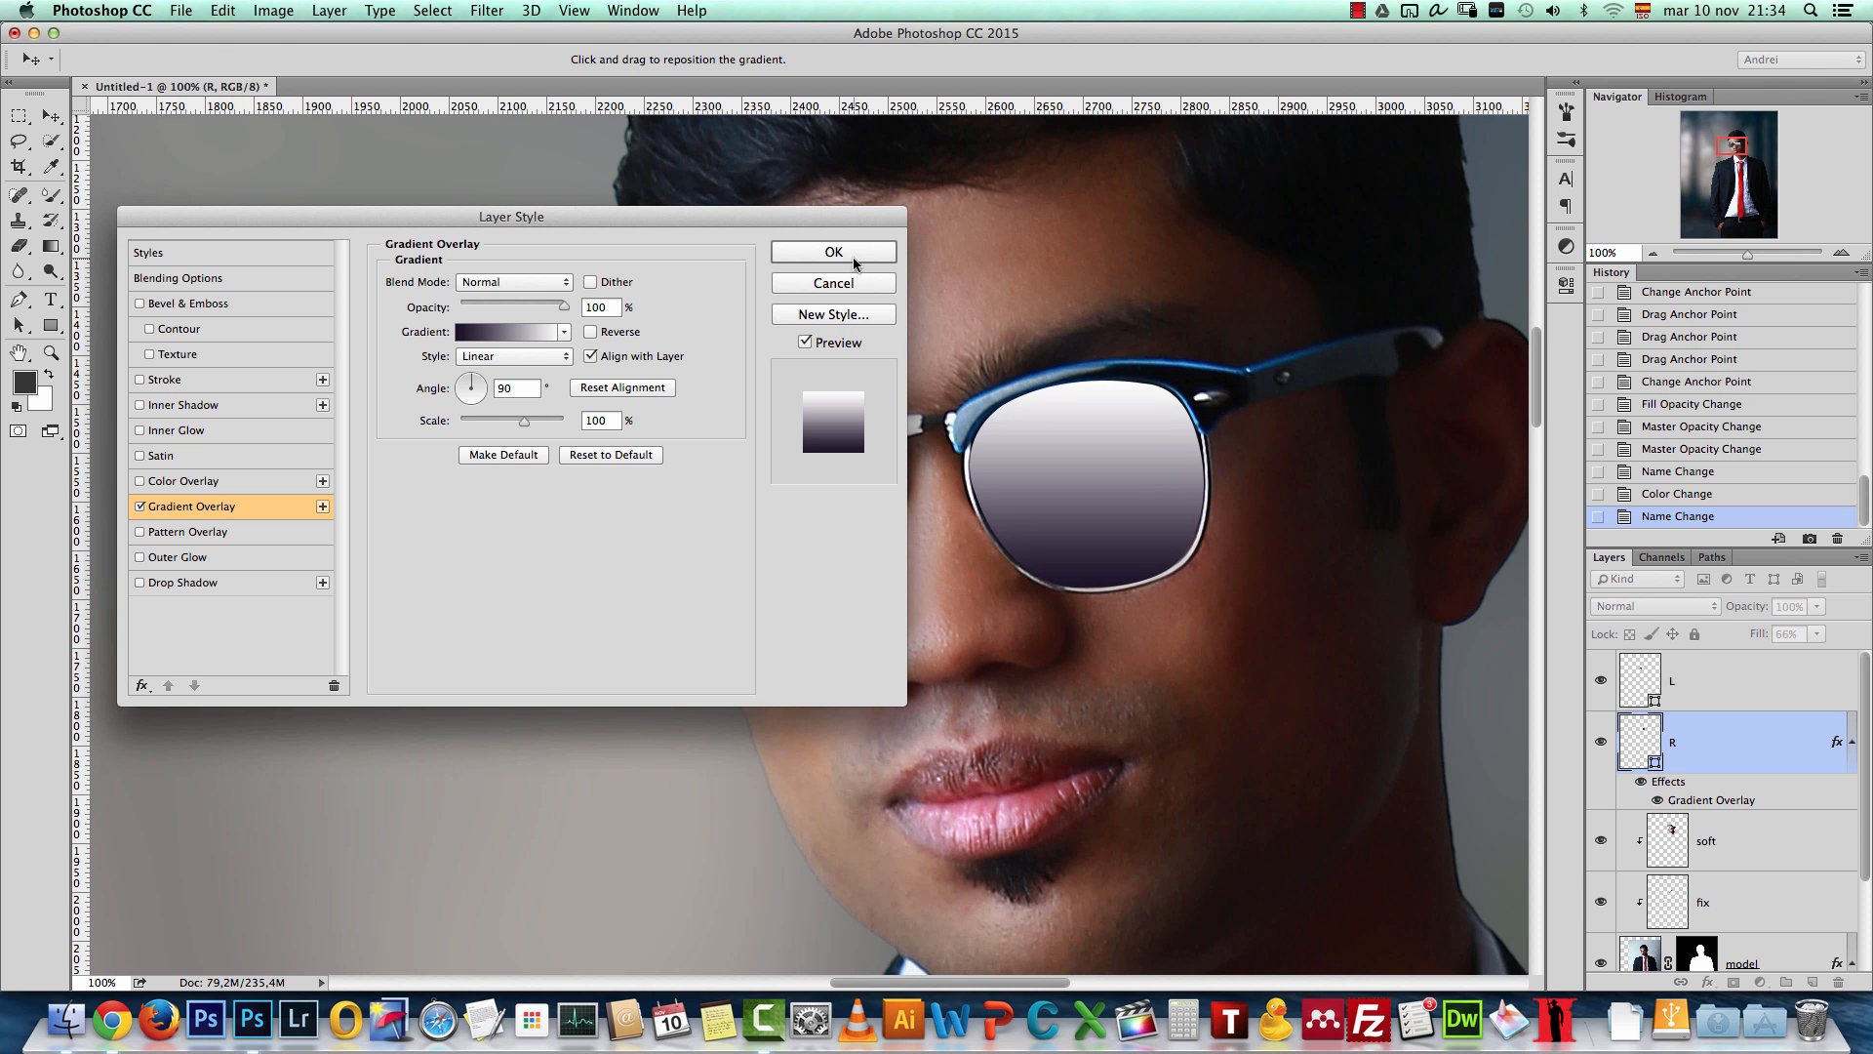
Step: Reopen the overlay gradient for editing and change its light colour stop to a pale cream
left_click(562, 333)
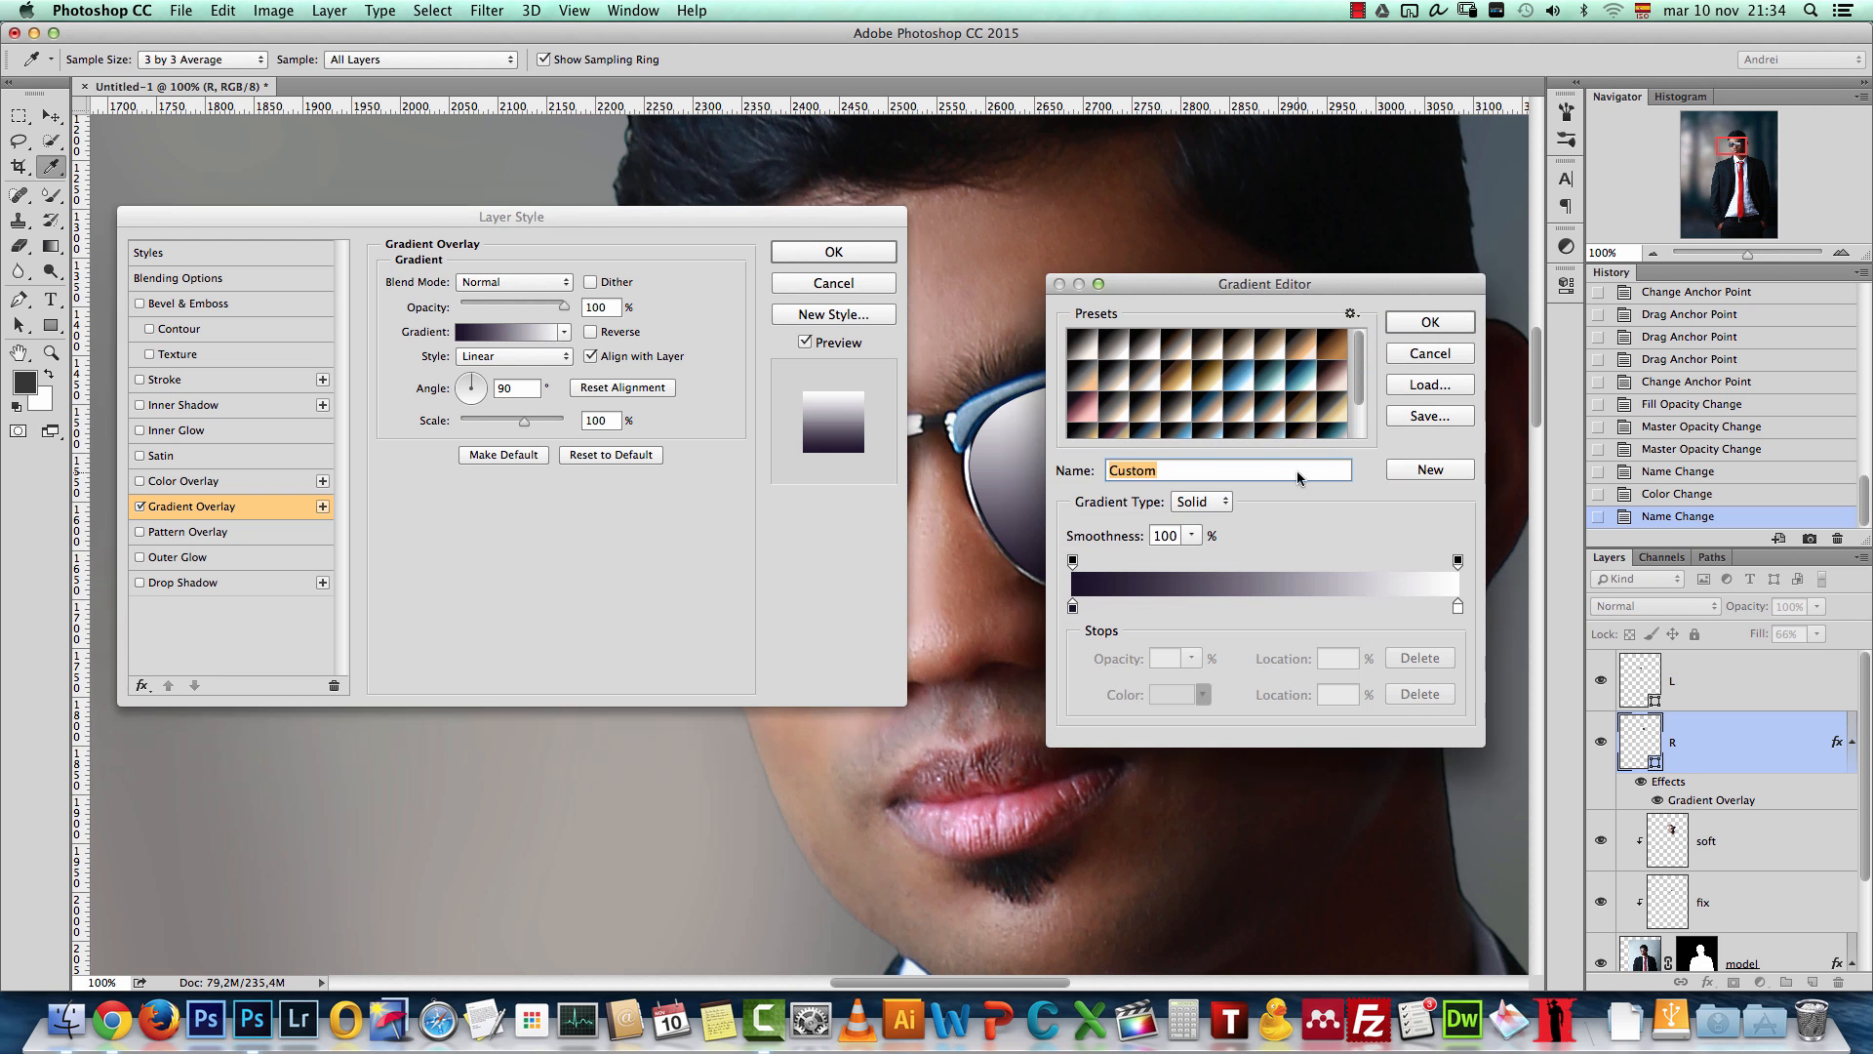
left_click(1458, 609)
left_click(1188, 694)
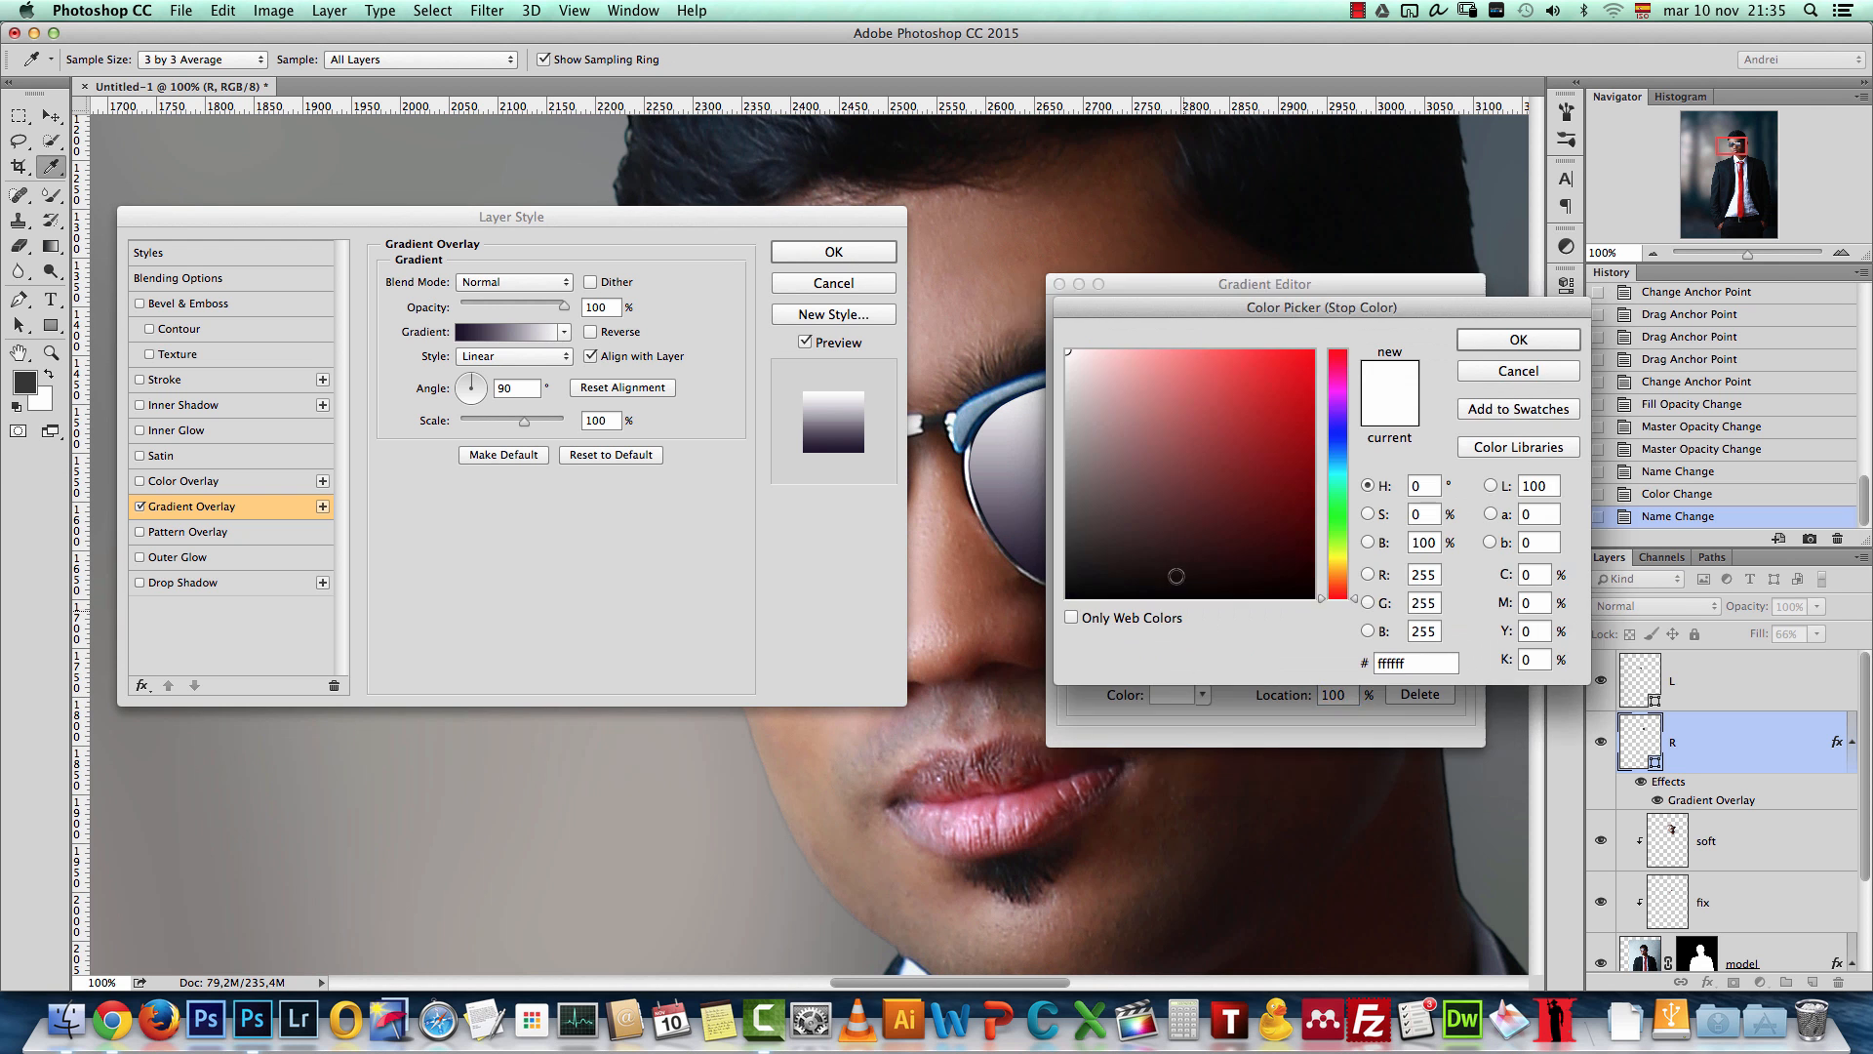
left_click(1342, 574)
left_click_drag(1125, 382, 1108, 351)
left_click(1483, 349)
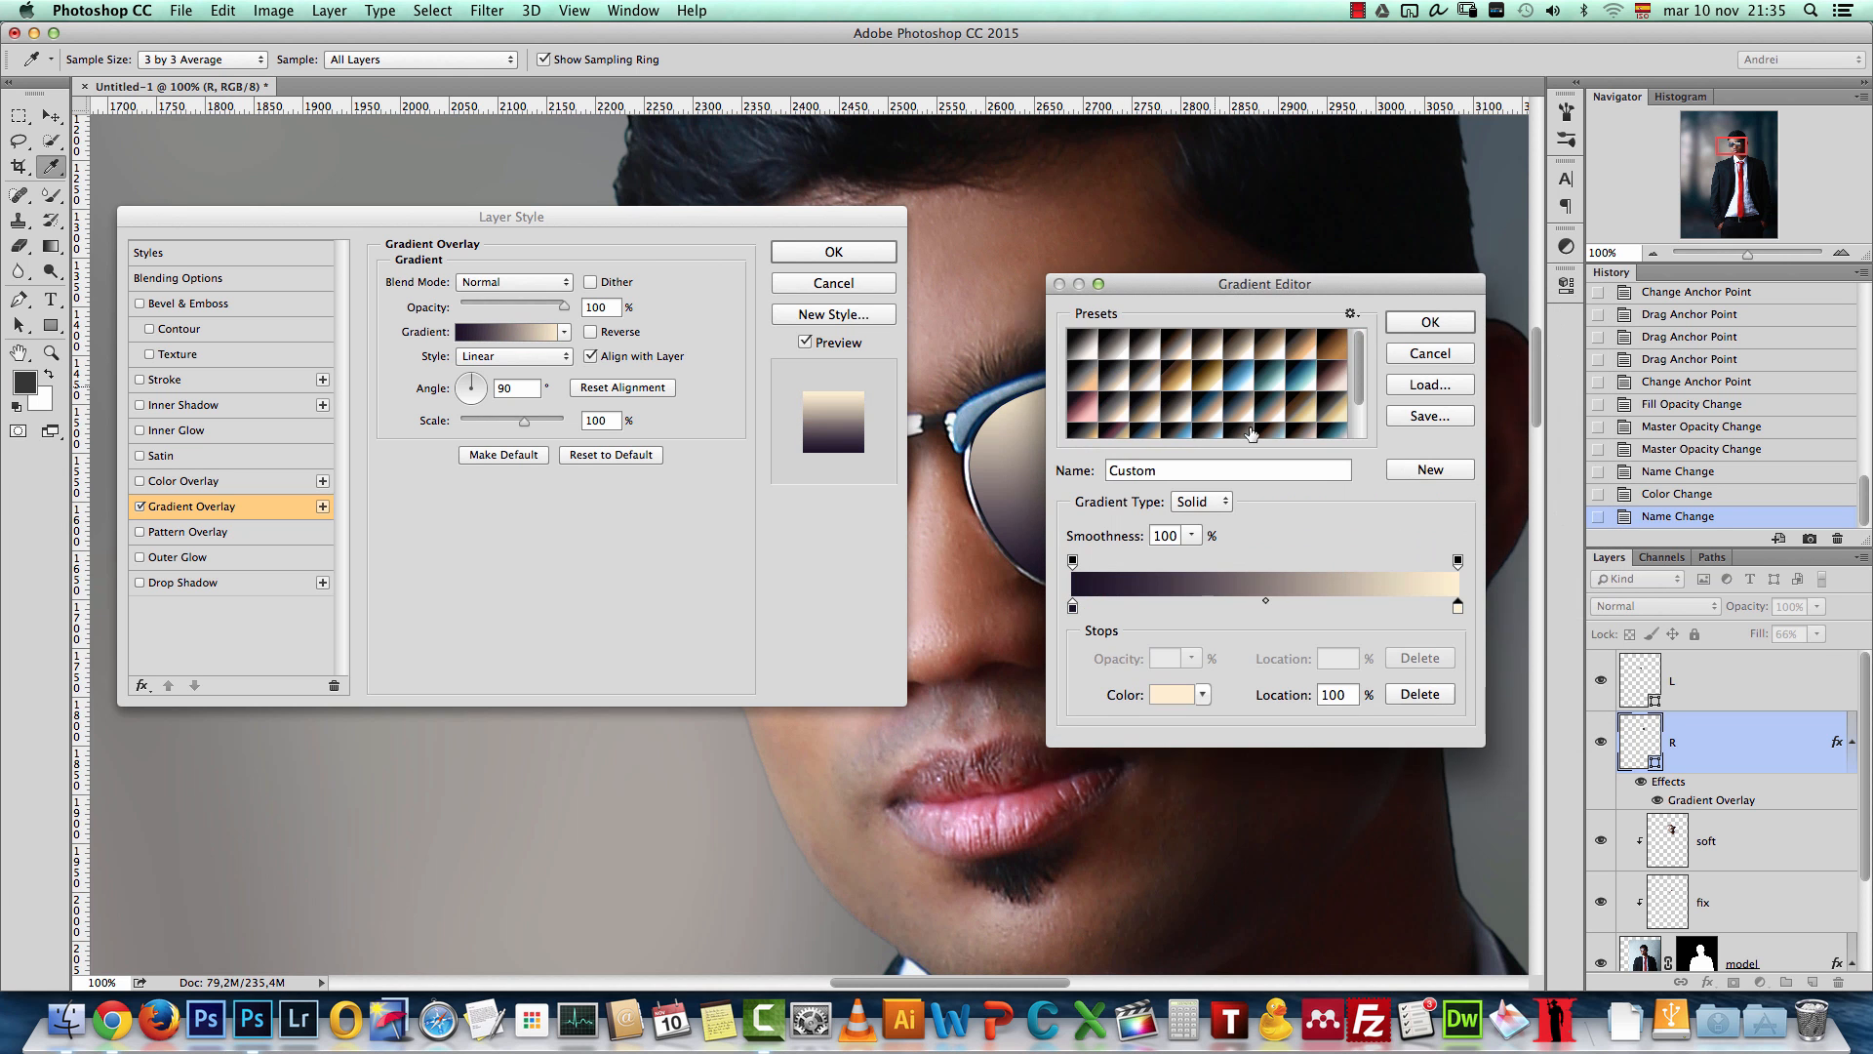
Step: Accept the gradient, then set the overlay's angle to 108° and its blend mode to Overlay
left_click(1423, 323)
mouse_move(480, 393)
left_mouse_down()
mouse_move(478, 427)
mouse_move(461, 331)
mouse_move(473, 378)
mouse_move(464, 366)
left_mouse_up()
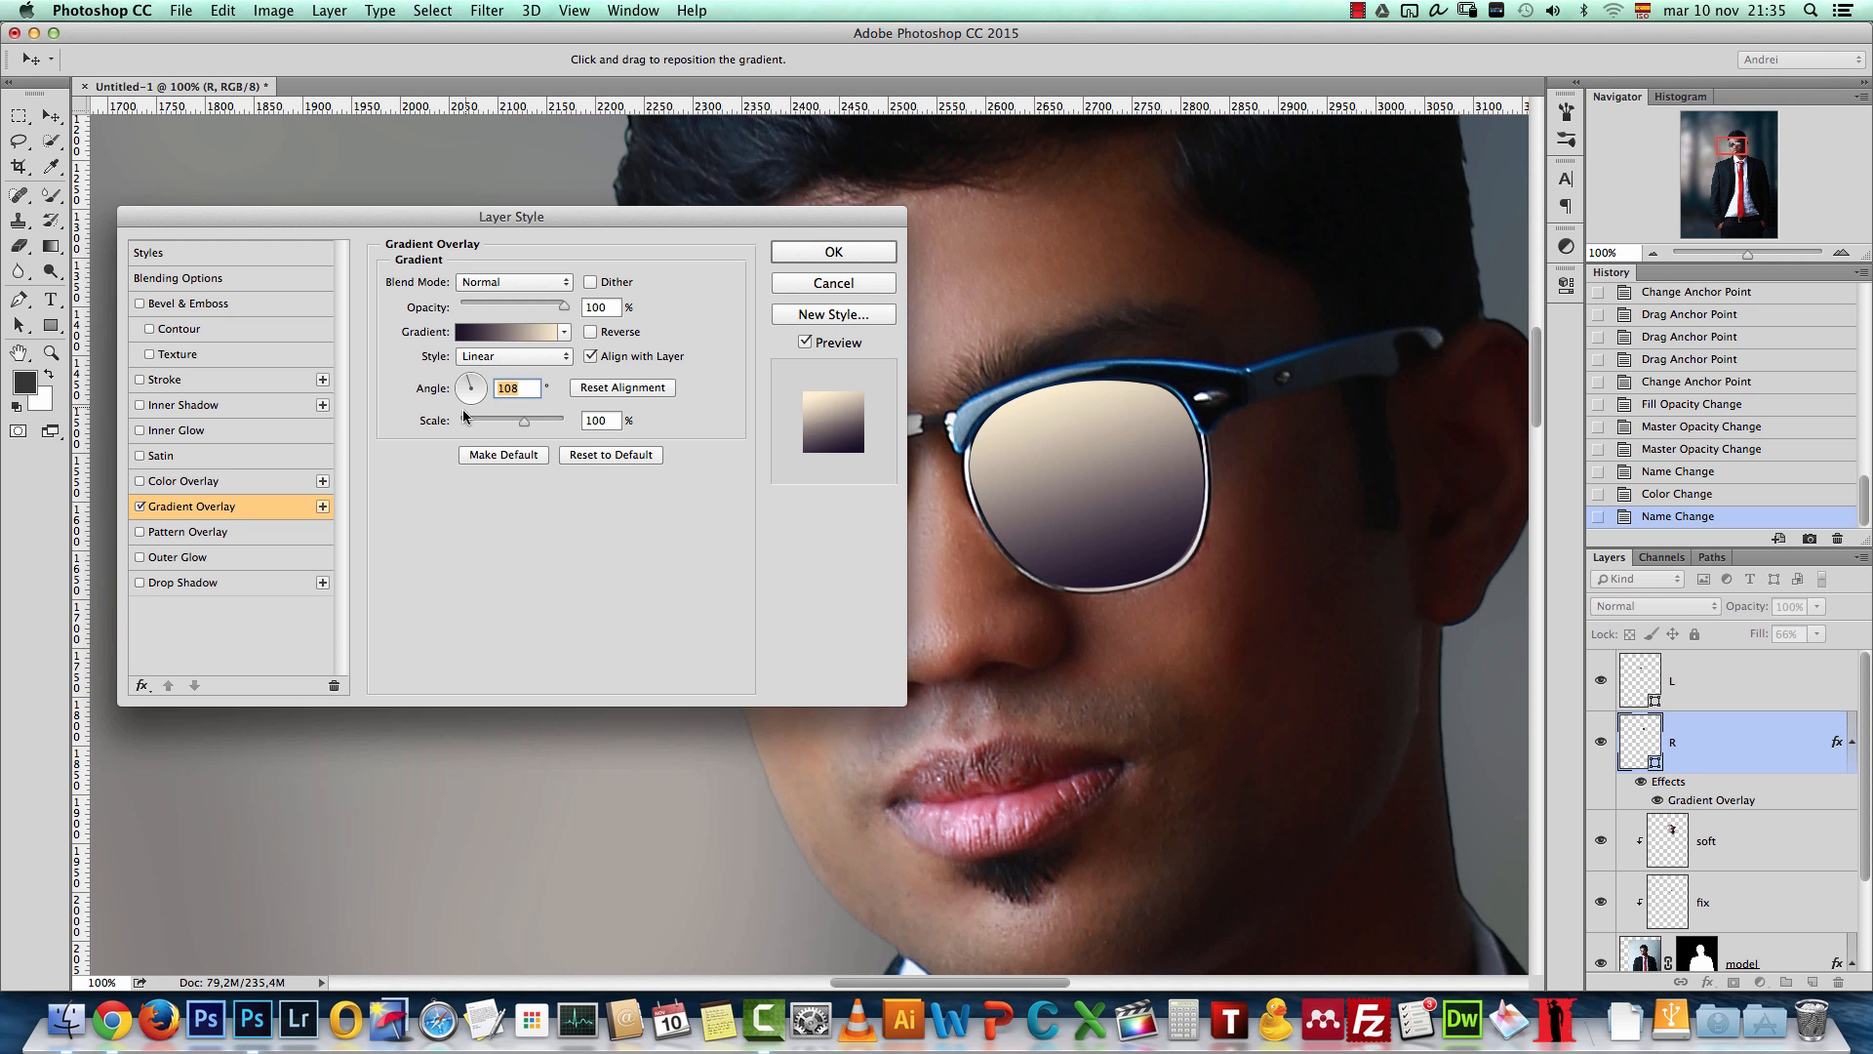
left_click(541, 284)
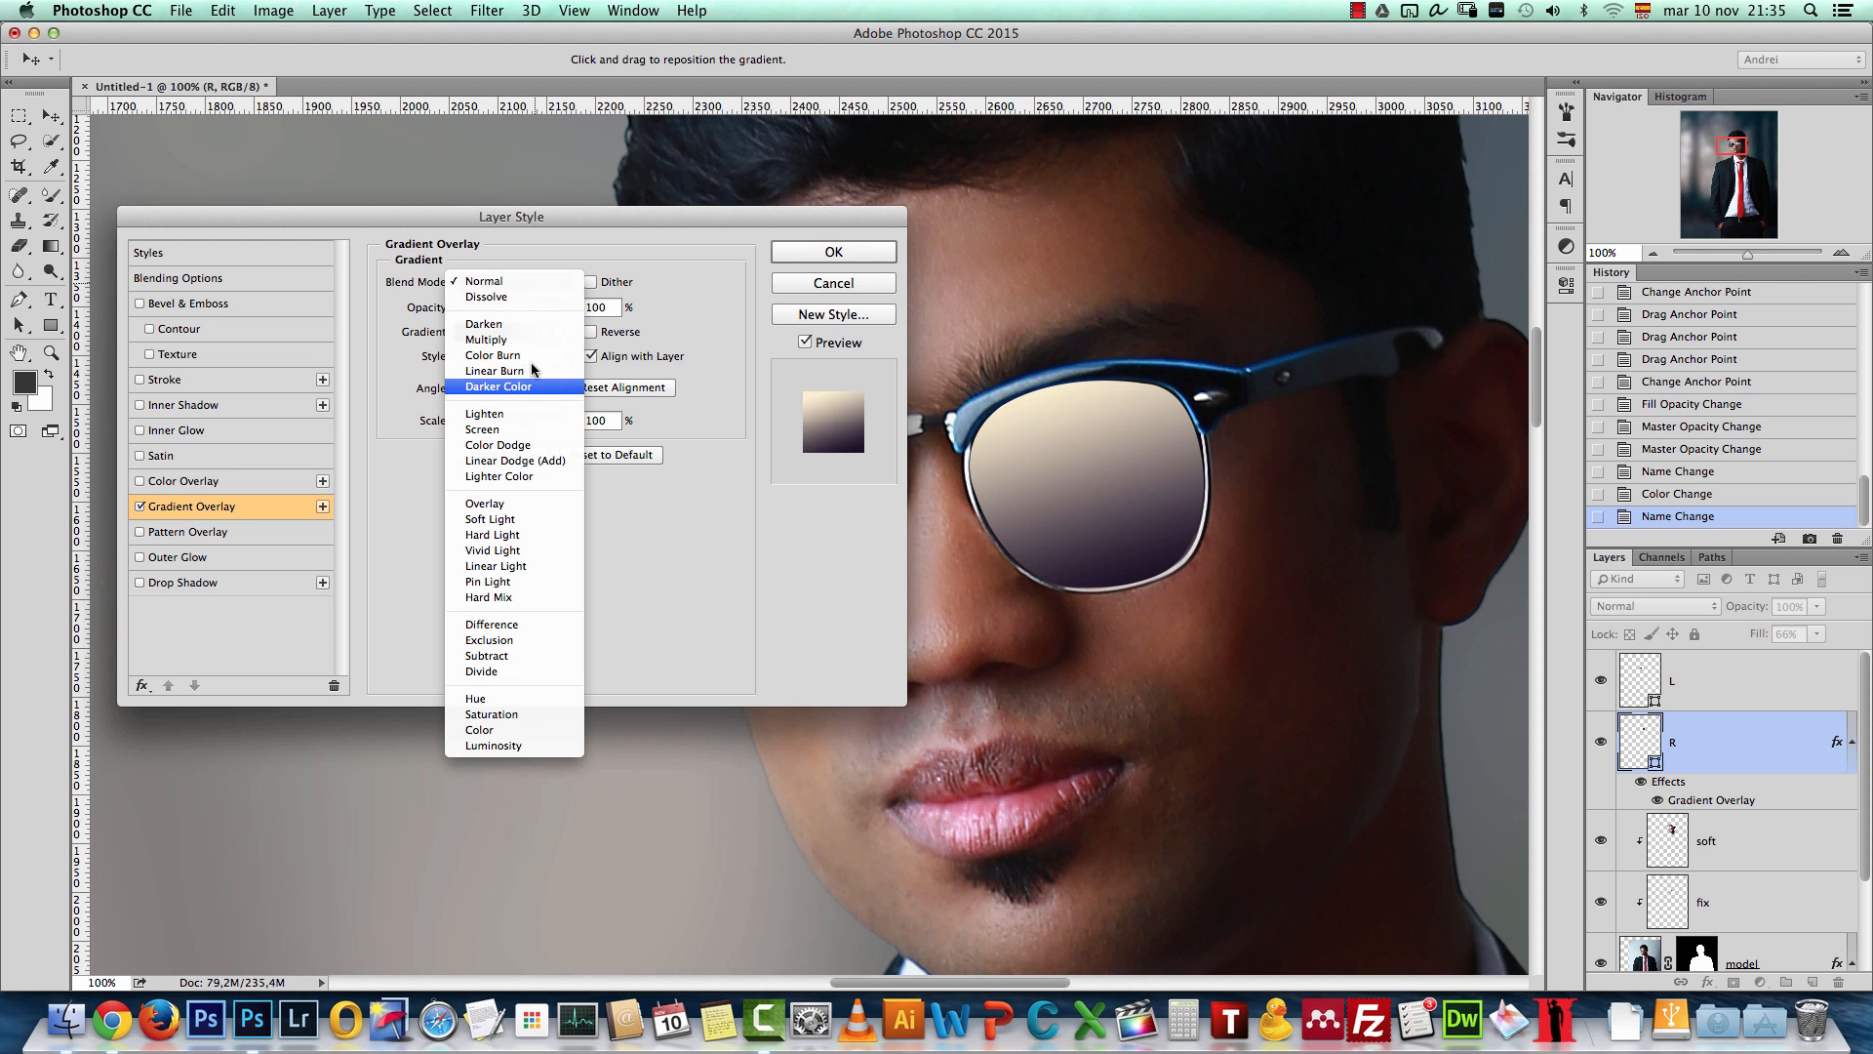
left_click(535, 504)
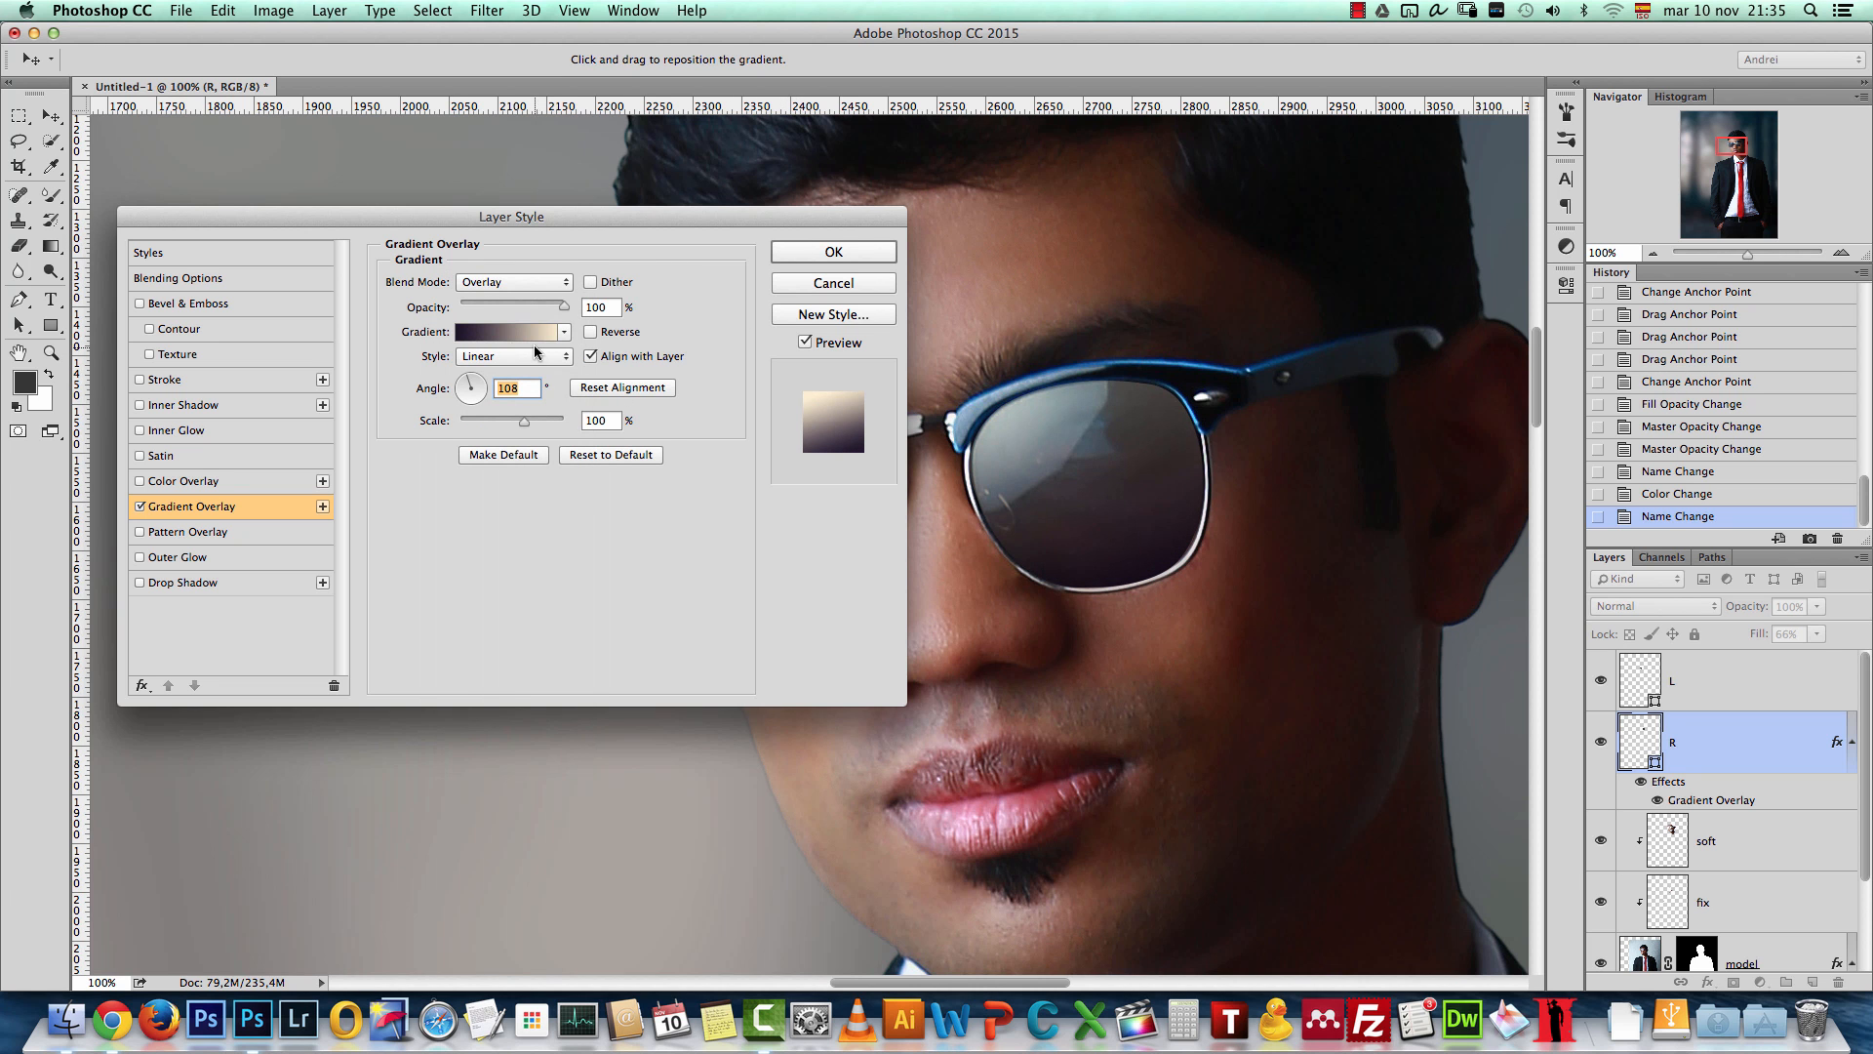
Step: Edit the overlay gradient again and set its light colour stop to white
left_click(541, 337)
left_click(1461, 611)
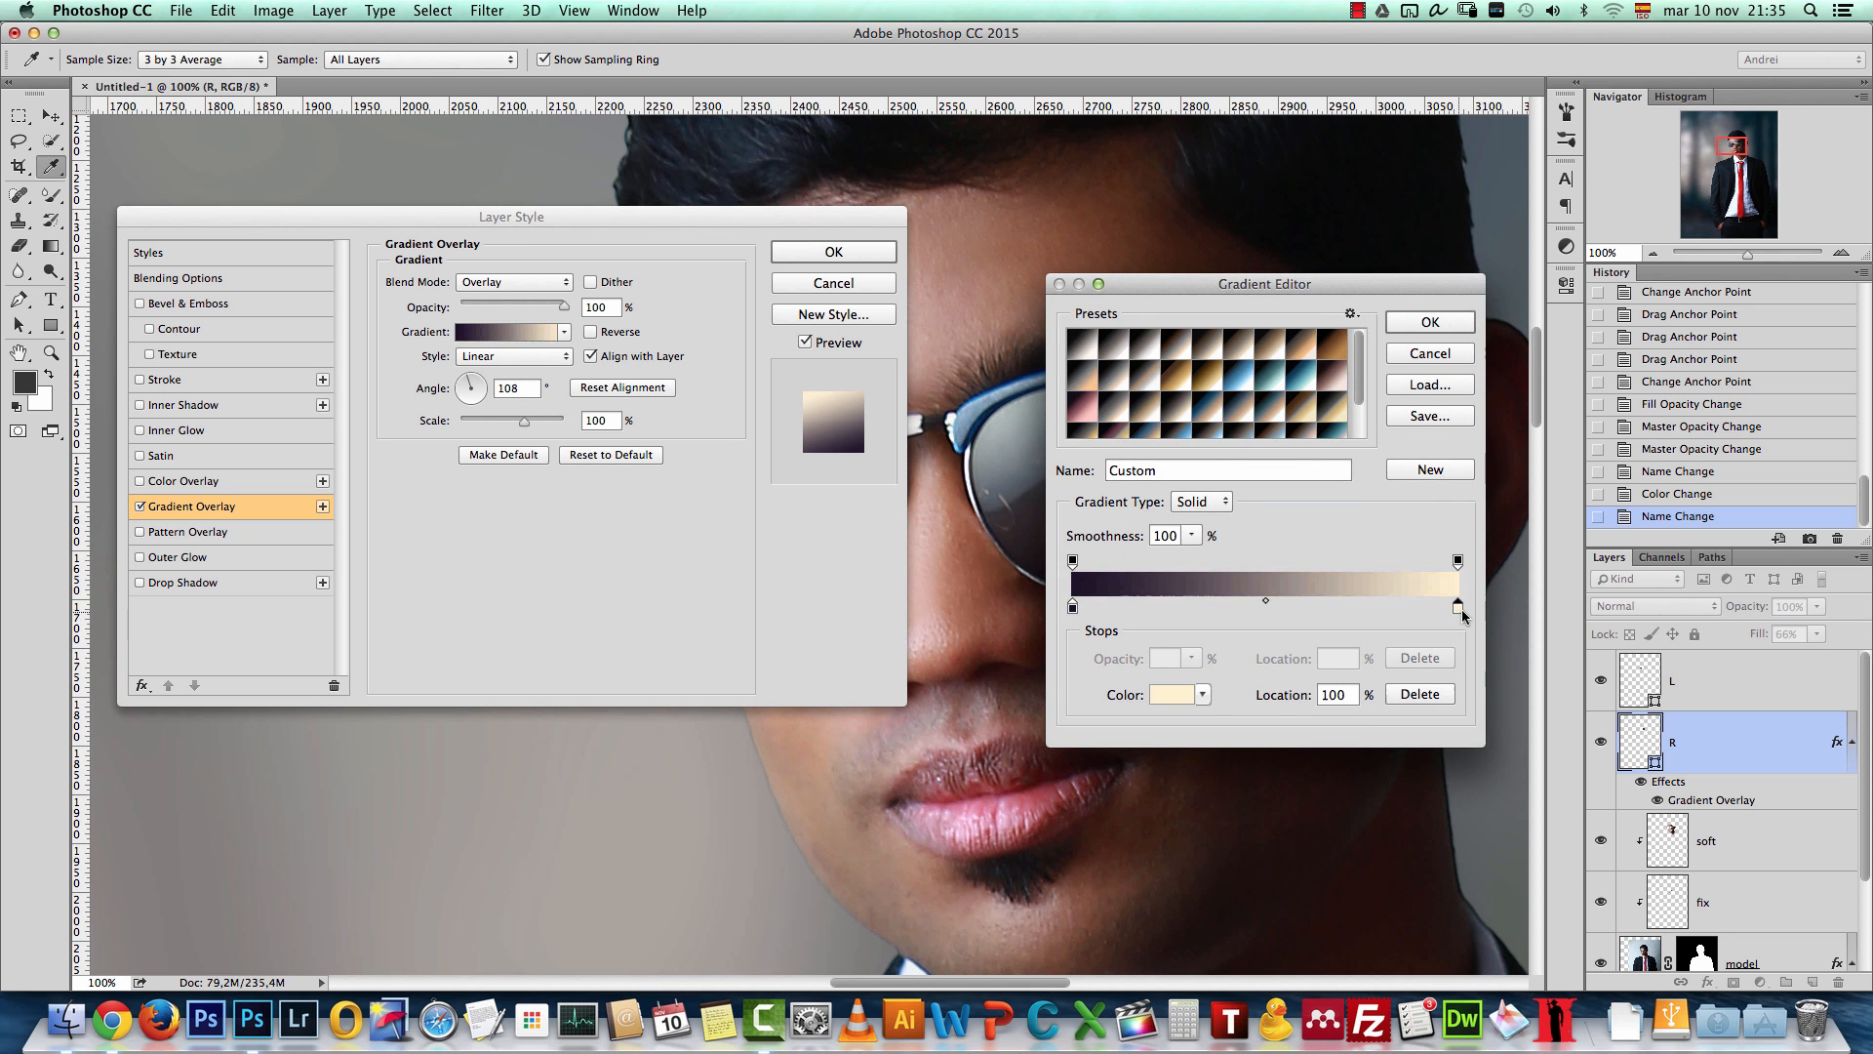
left_click(1197, 697)
left_click(1476, 341)
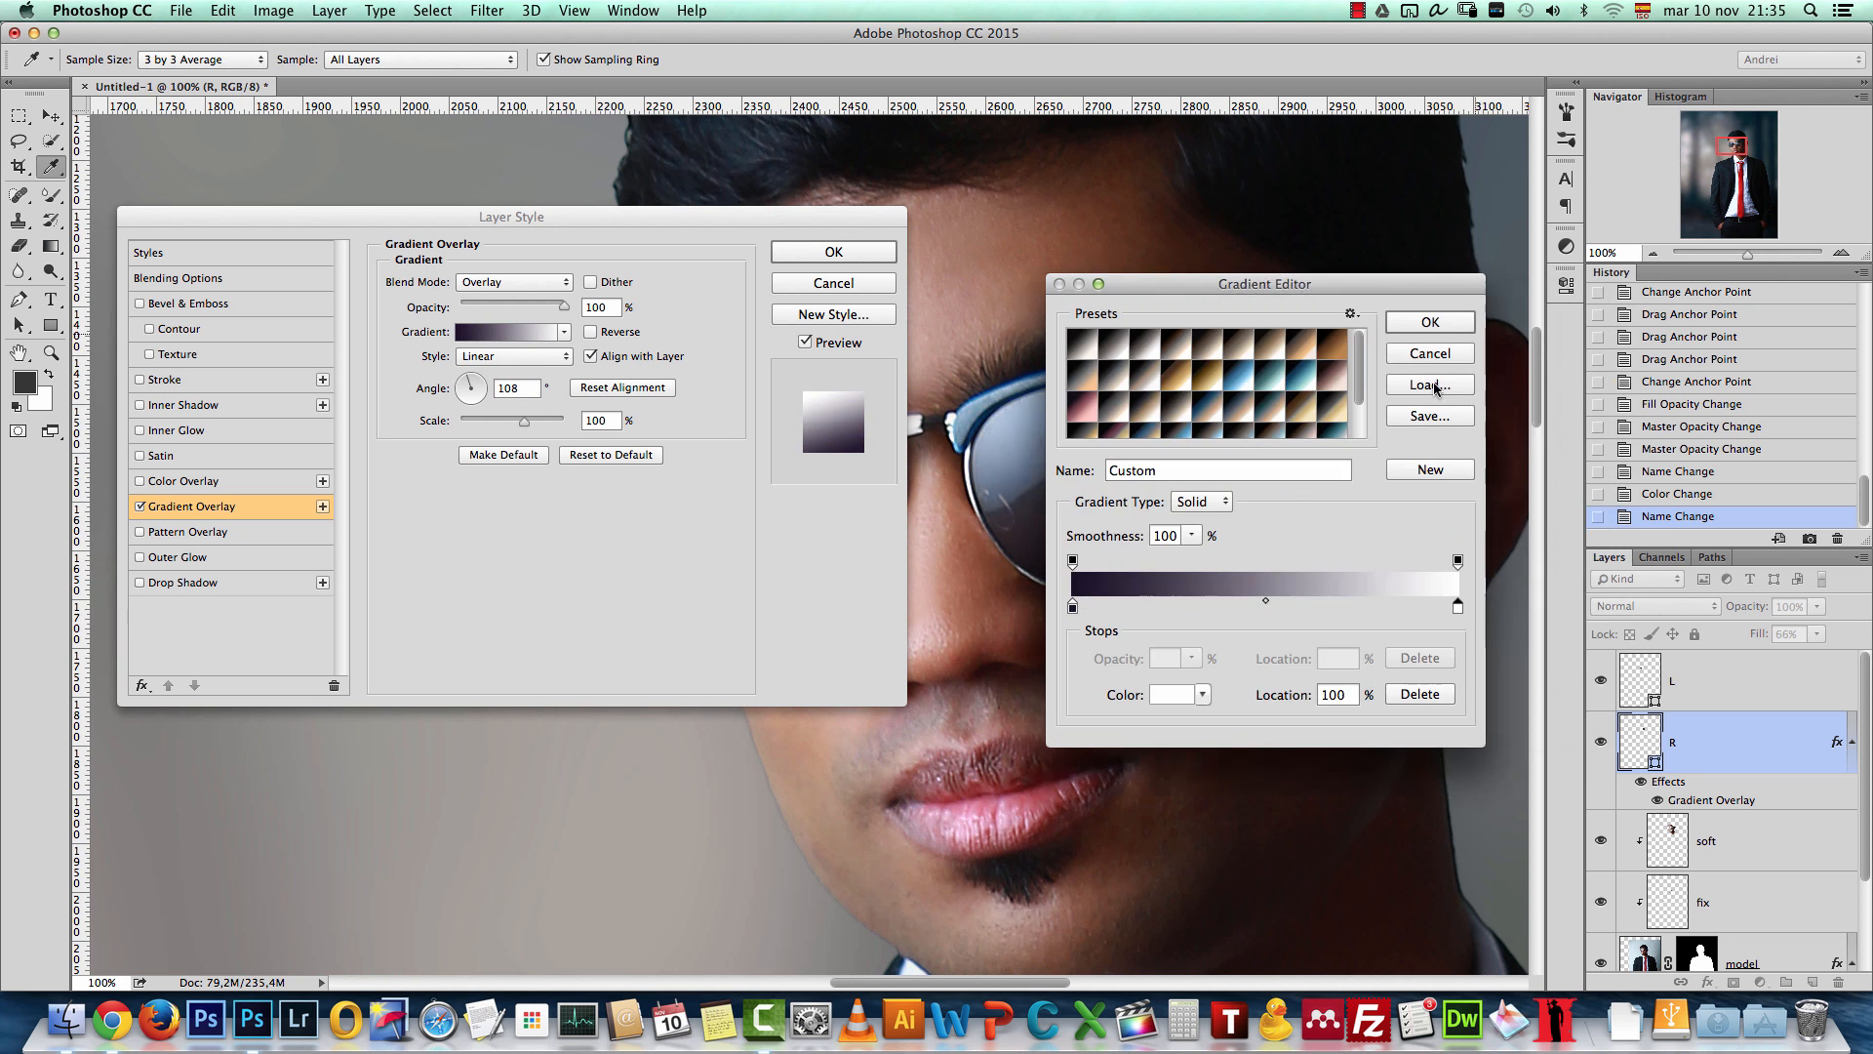
Step: Brighten the gradient's dark colour stop to the purple 33175a and apply the Gradient Overlay to the R layer
left_click_drag(1305, 276, 1612, 189)
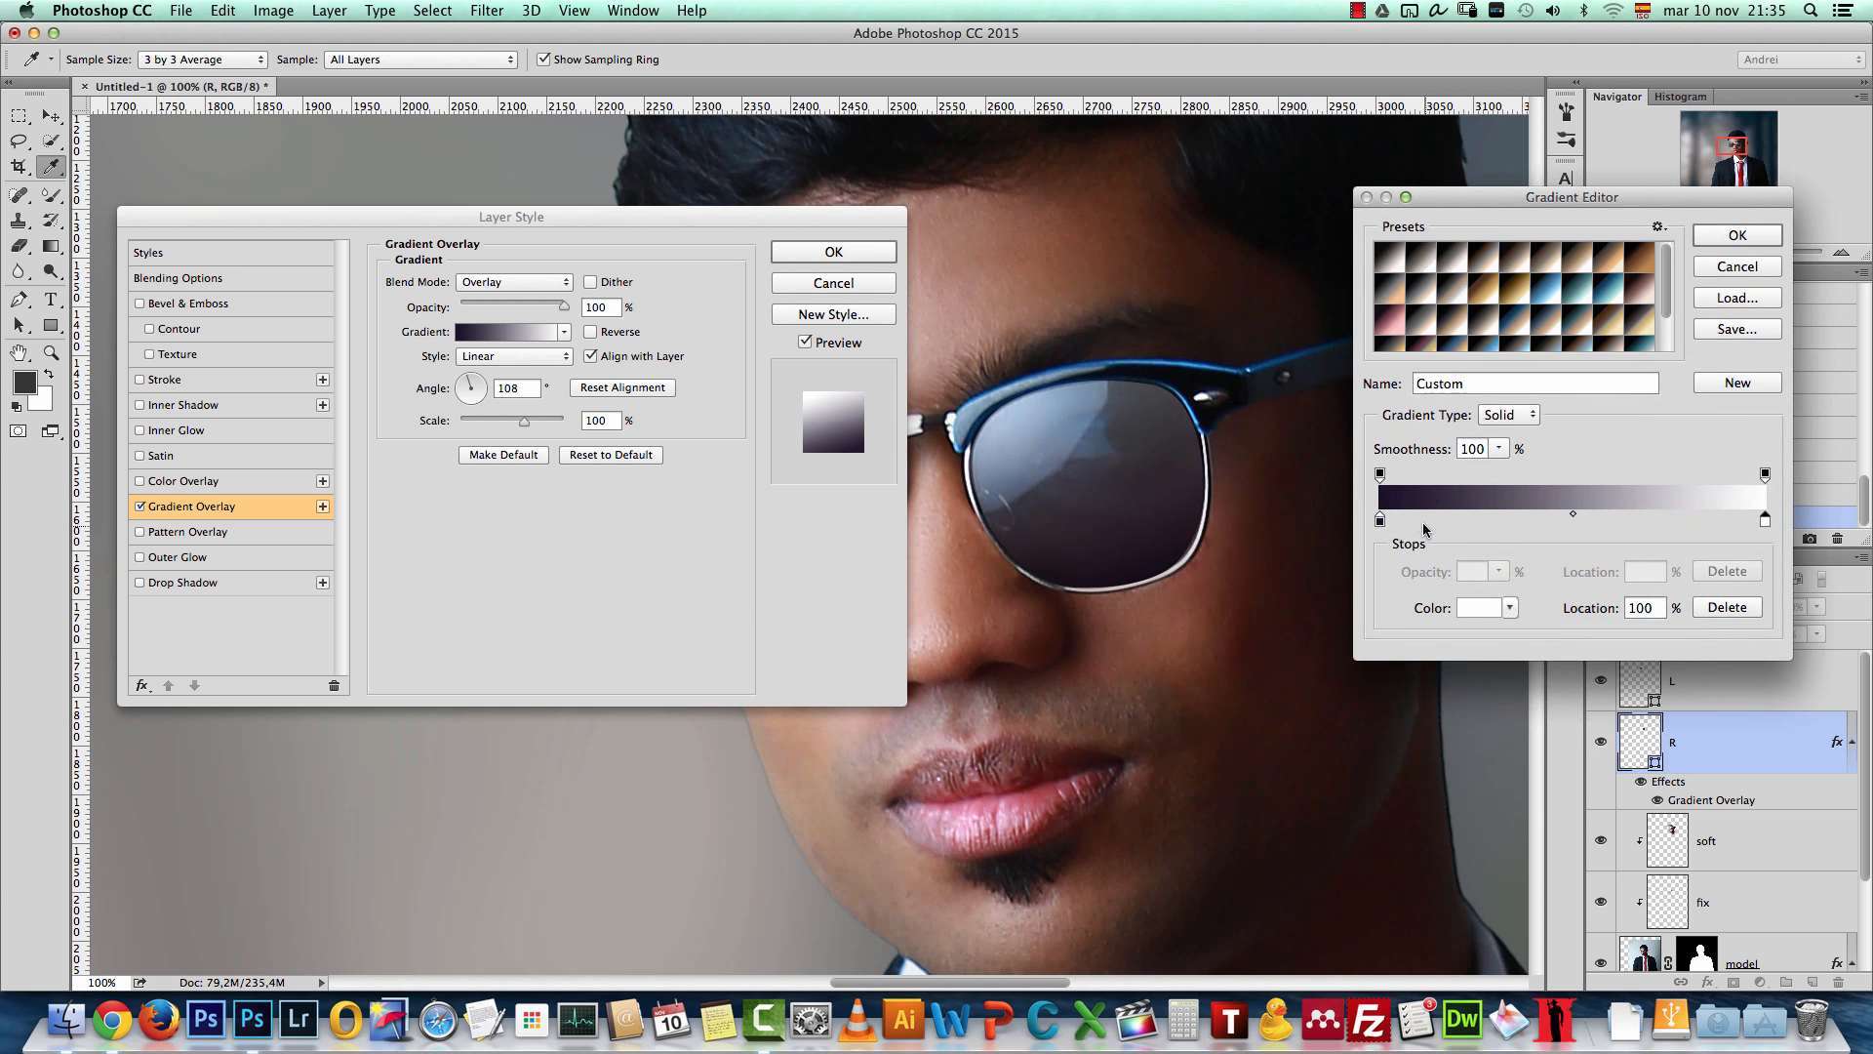
double_click(1380, 521)
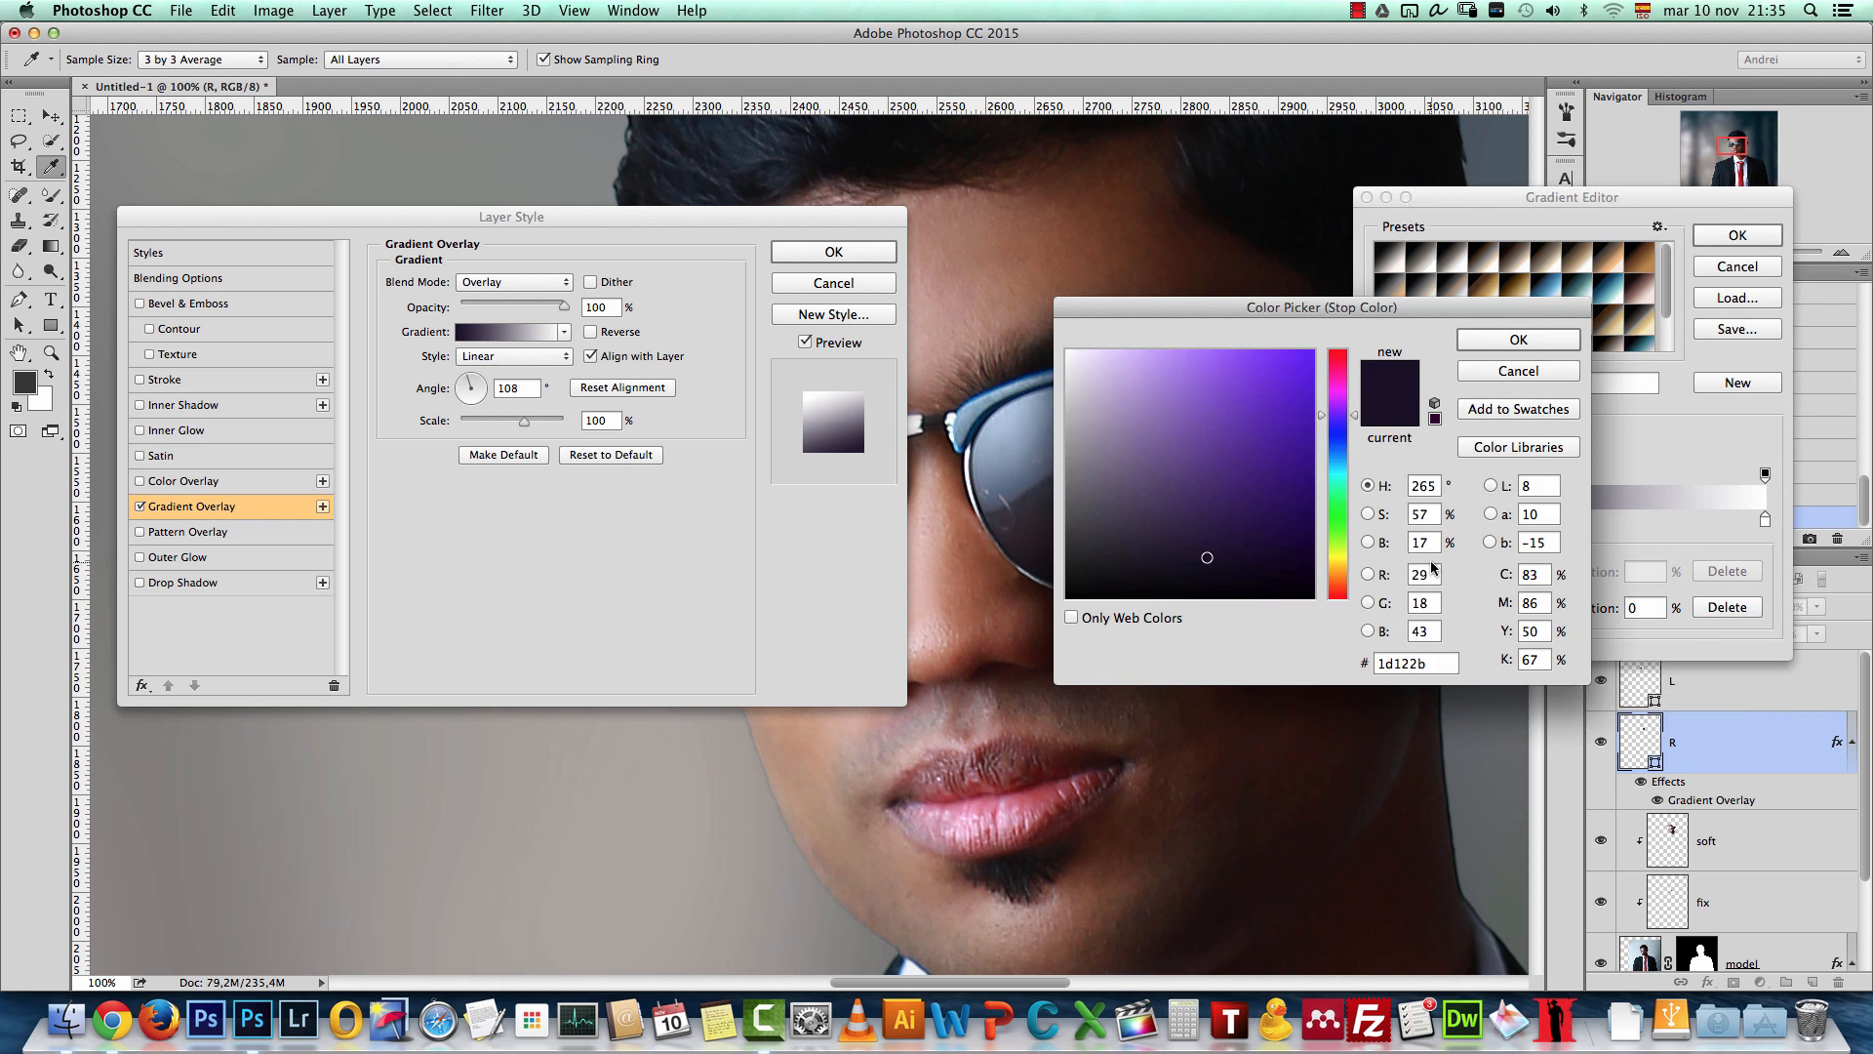
left_click_drag(1297, 307, 1466, 297)
left_click_drag(1412, 518, 1418, 503)
left_click(1678, 333)
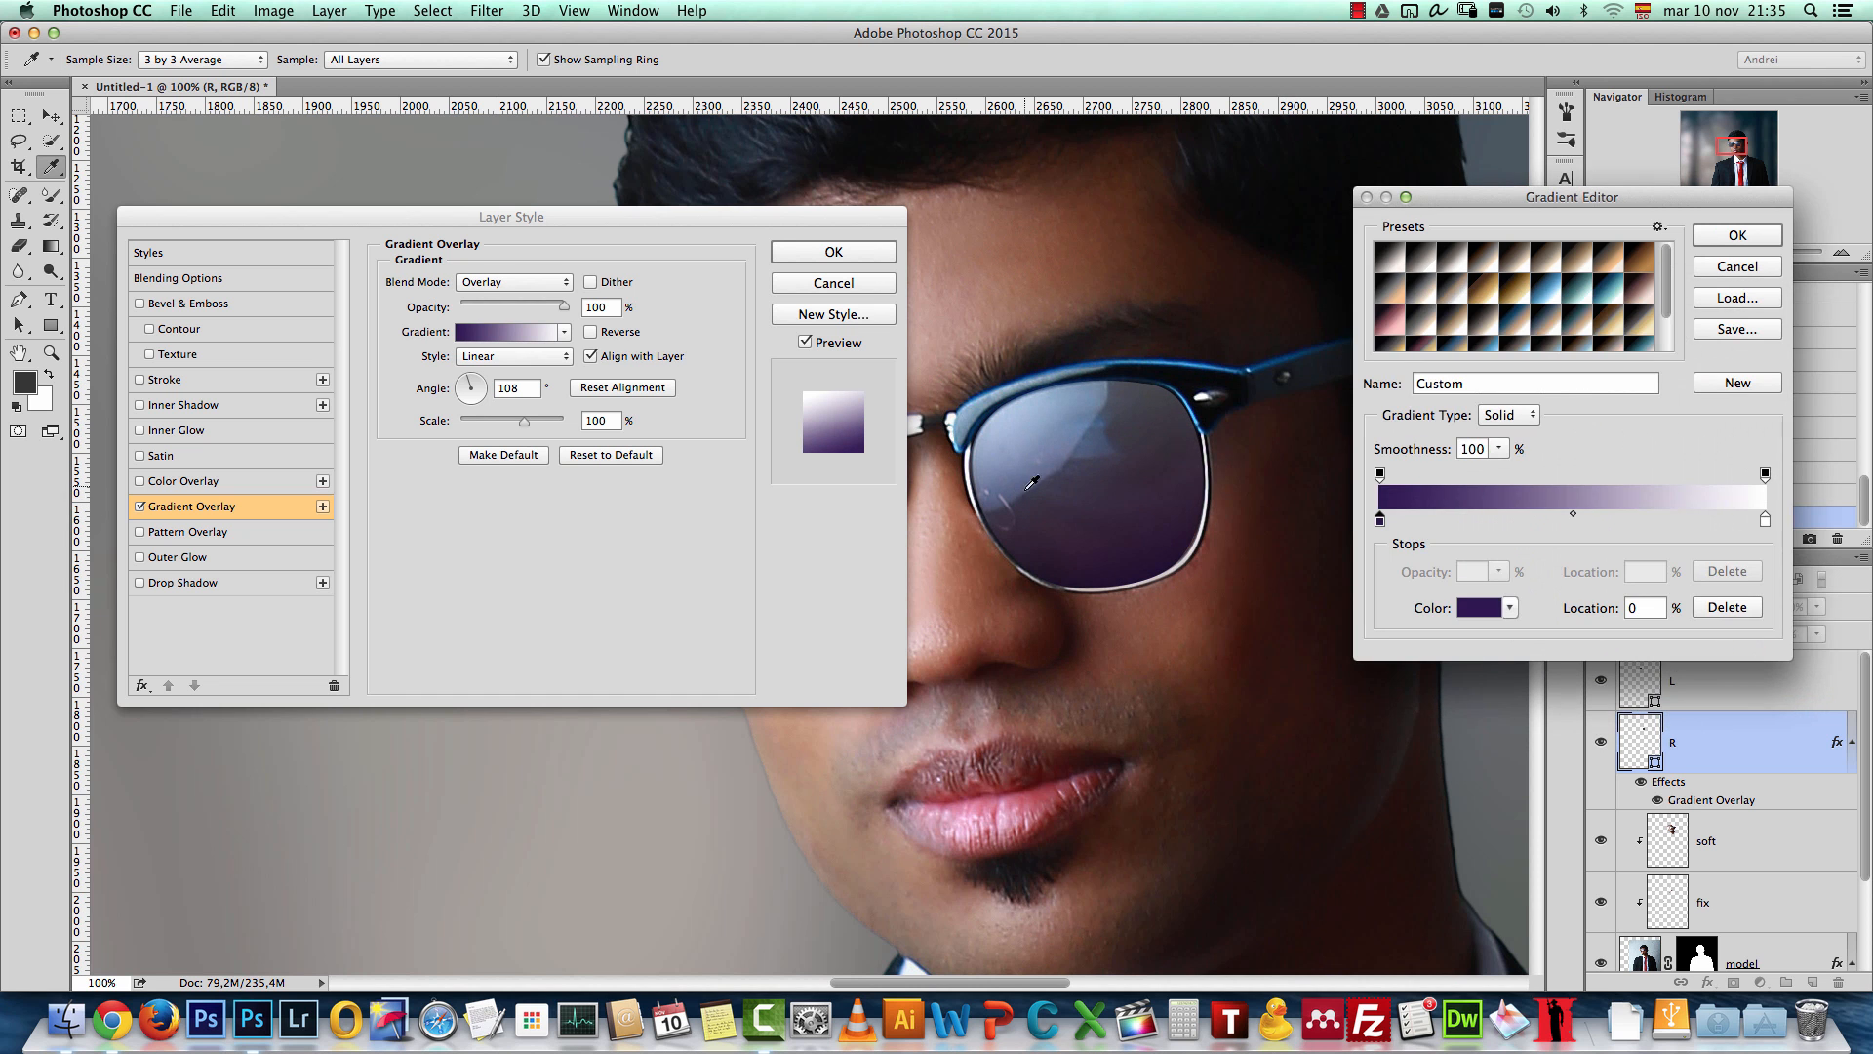
left_click(1762, 236)
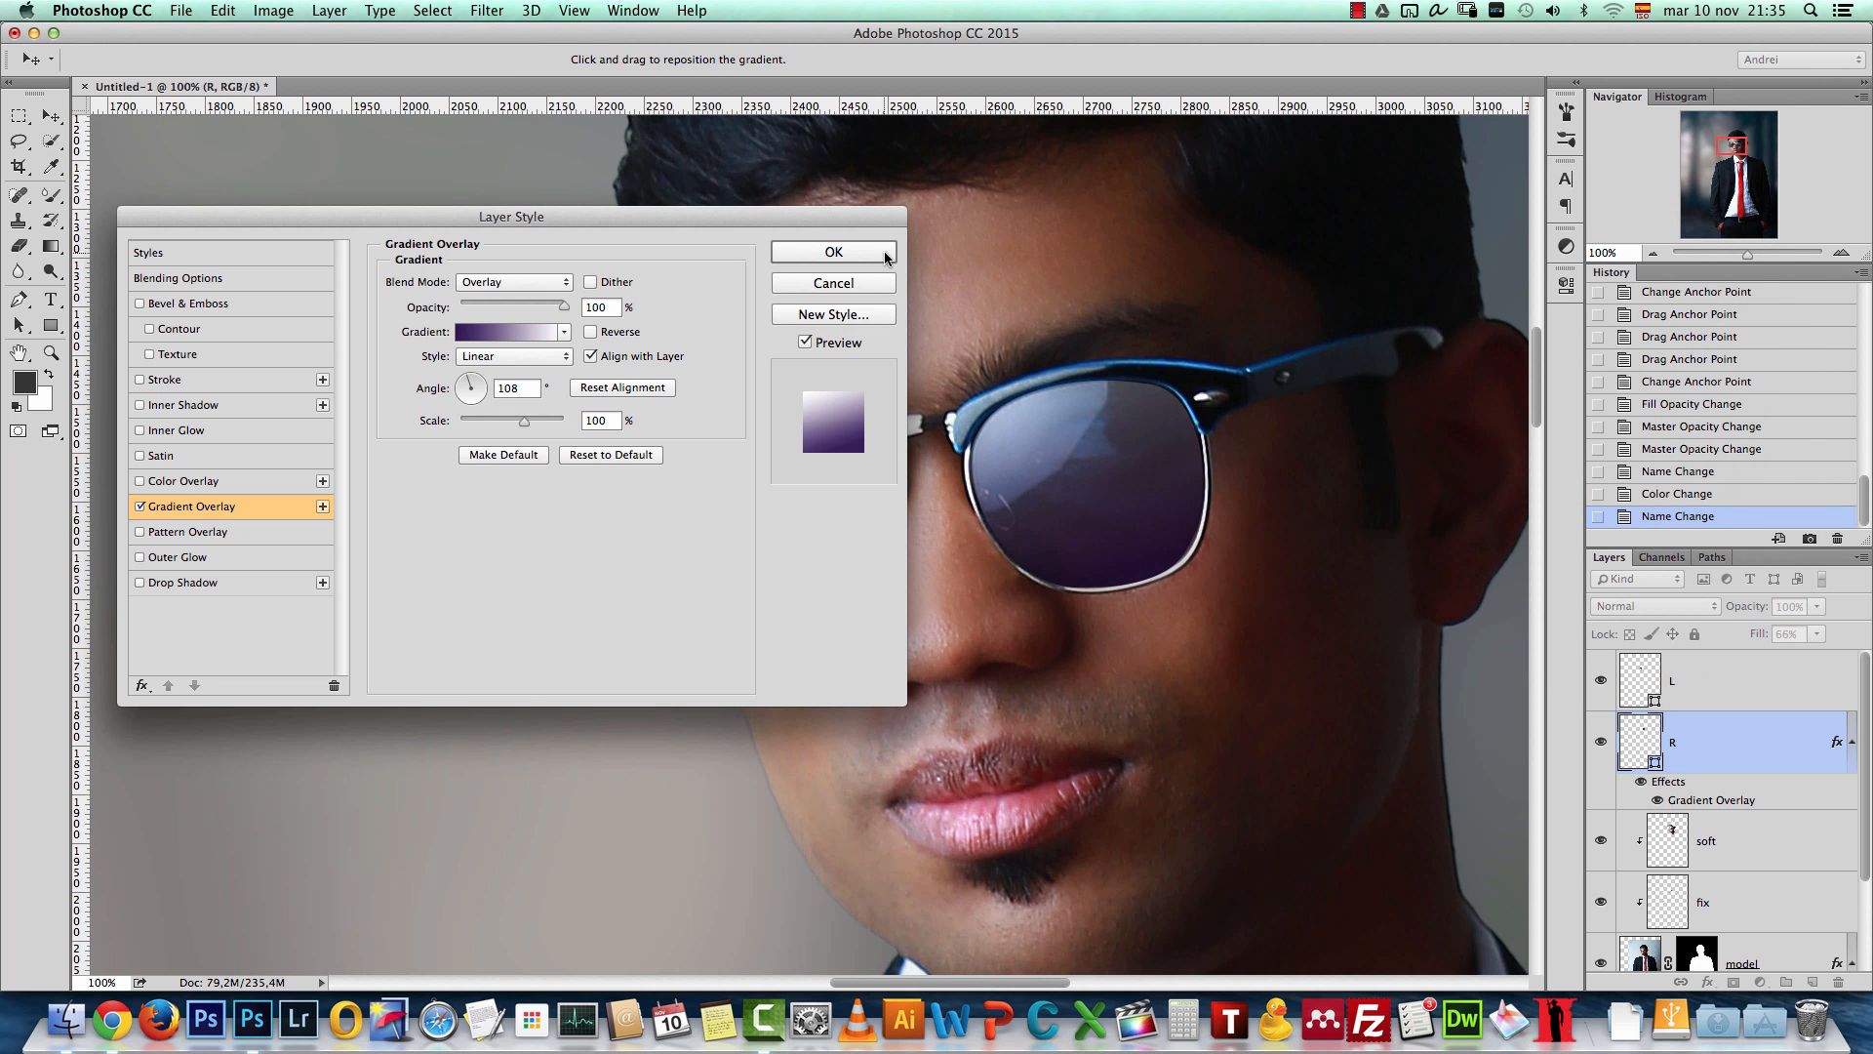
left_click(834, 253)
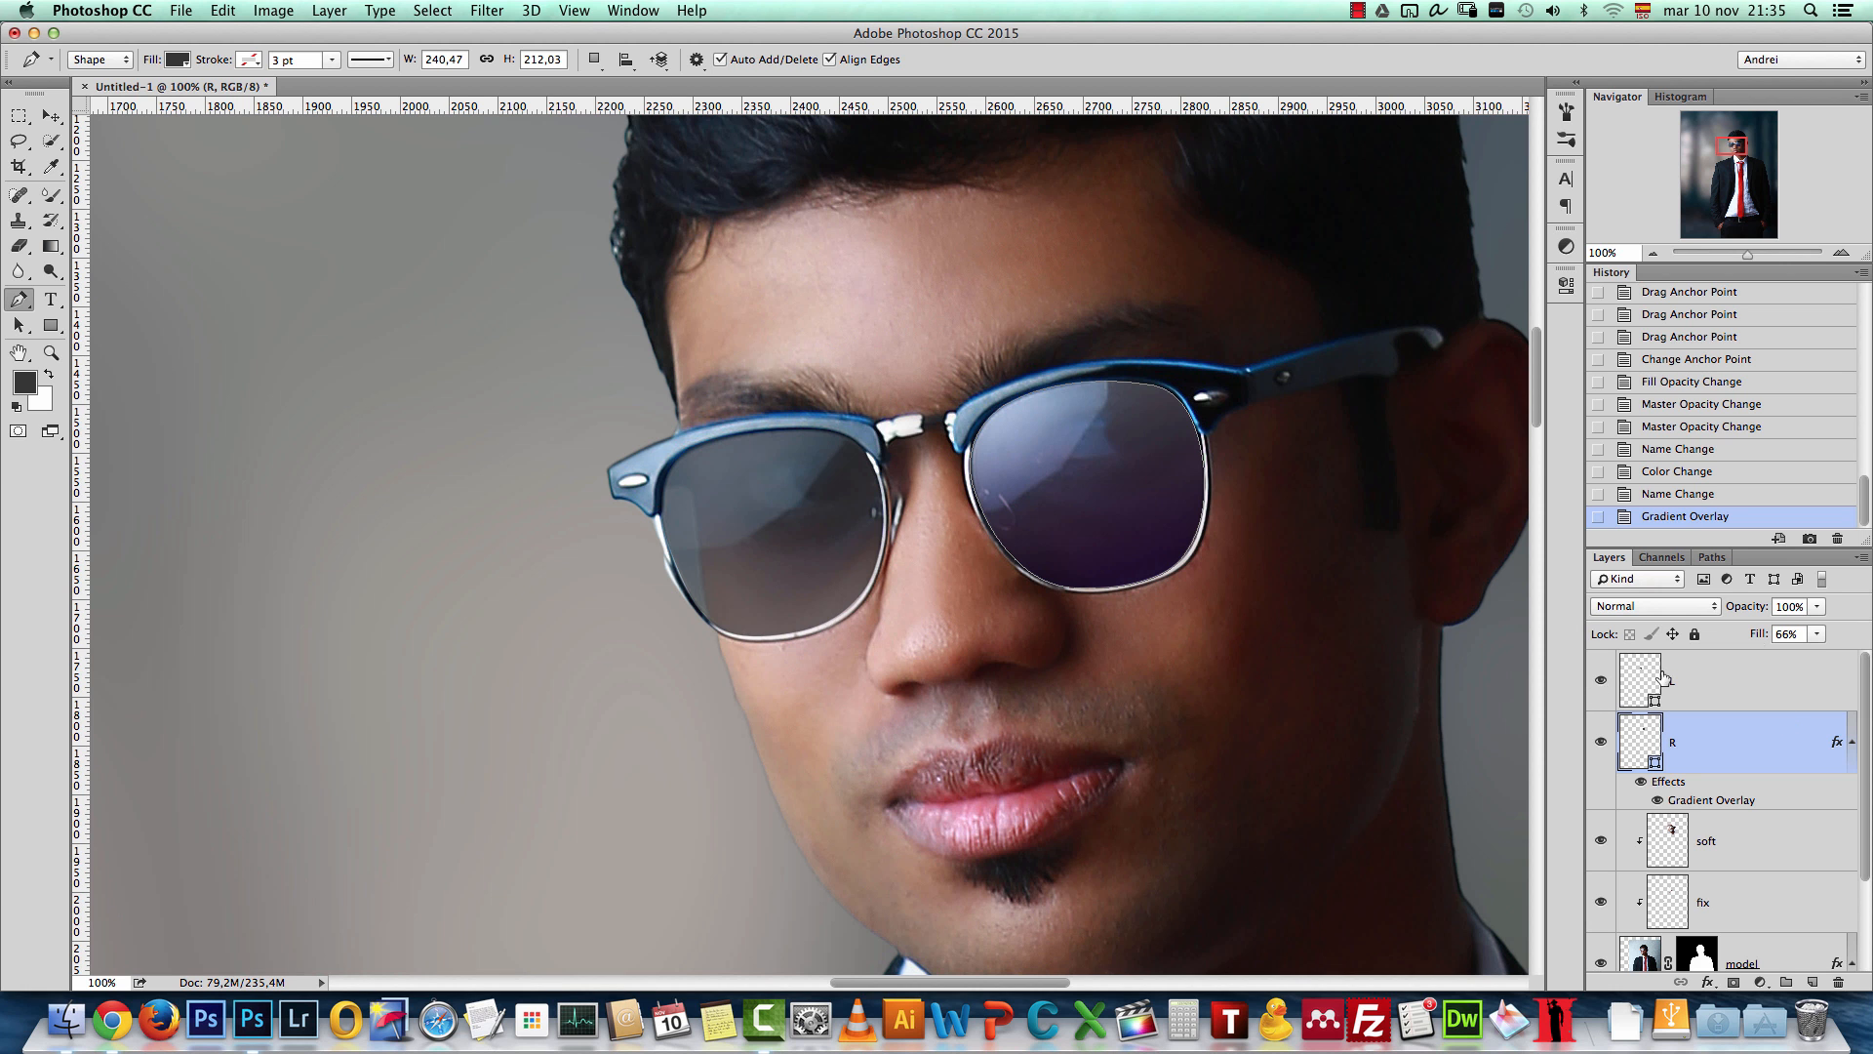
Step: Reopen the R layer's Gradient Overlay and shift the gradient's dark colour stop to a bluer violet
left_click(1817, 605)
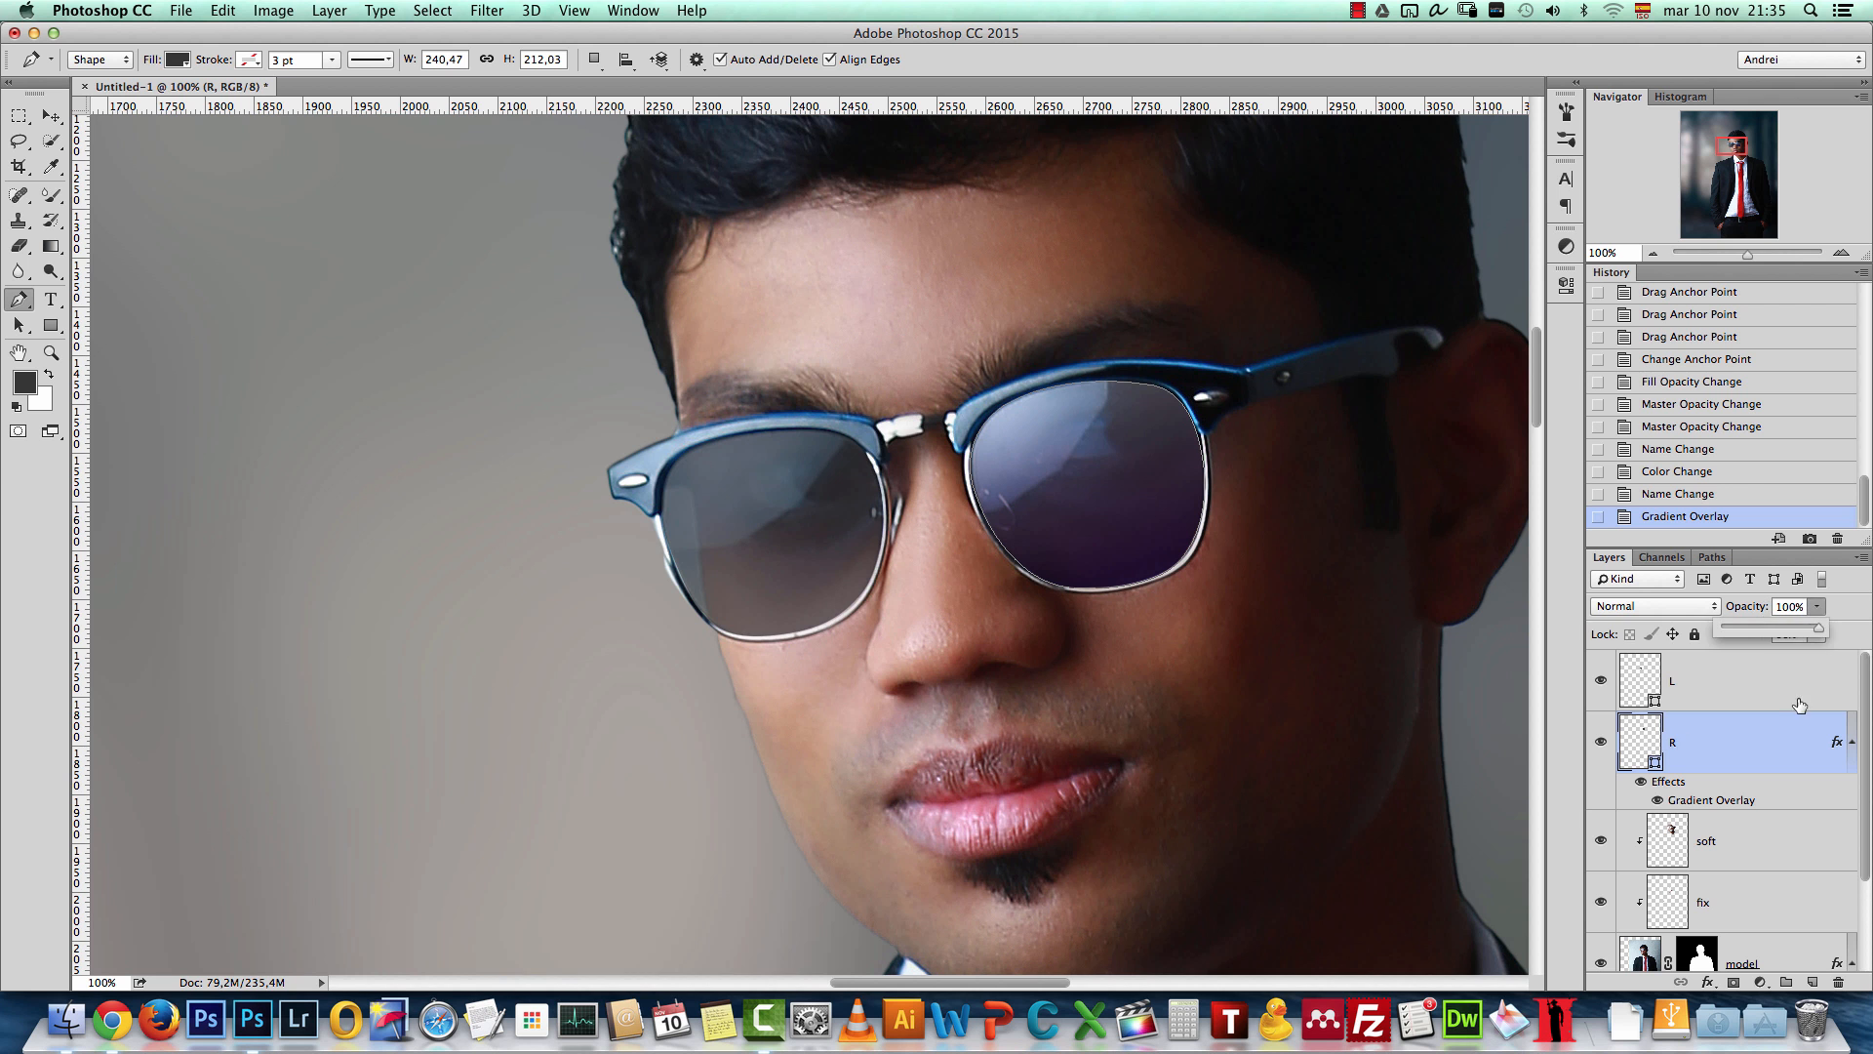
double_click(1691, 801)
left_click(512, 333)
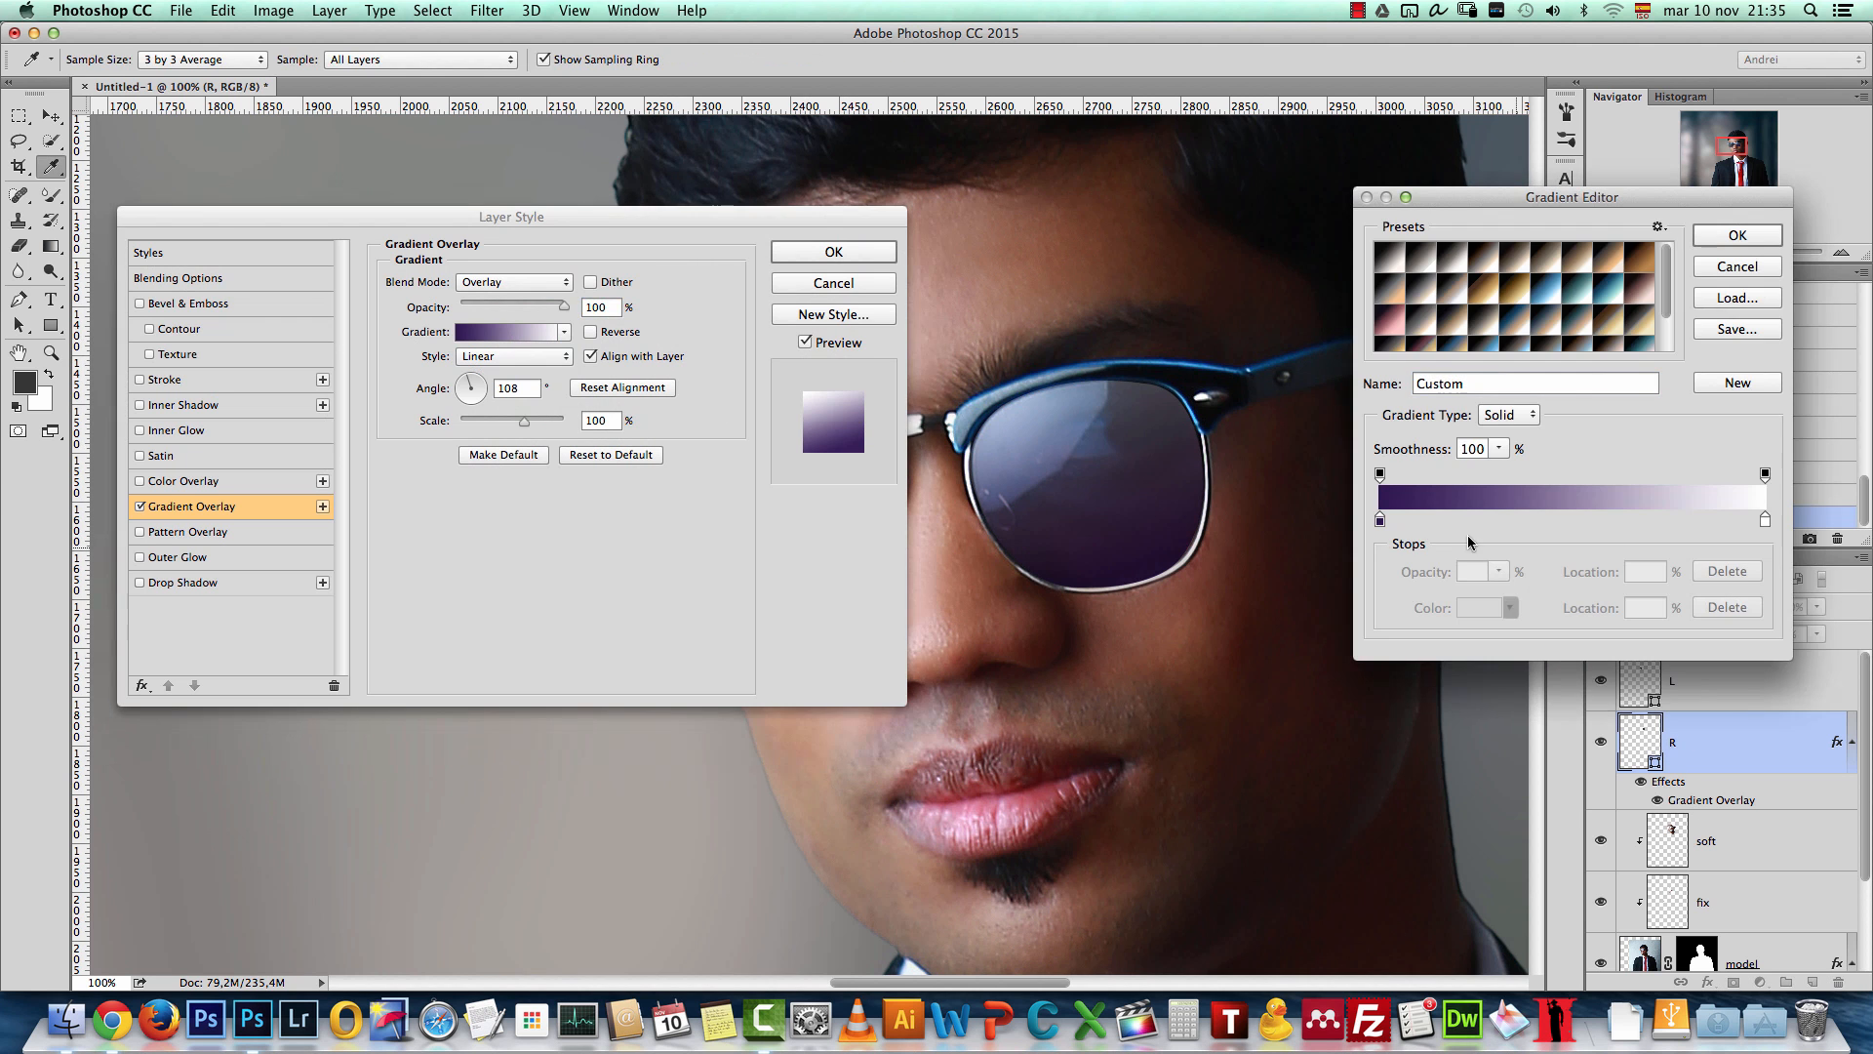
left_click(1381, 520)
left_click(1483, 607)
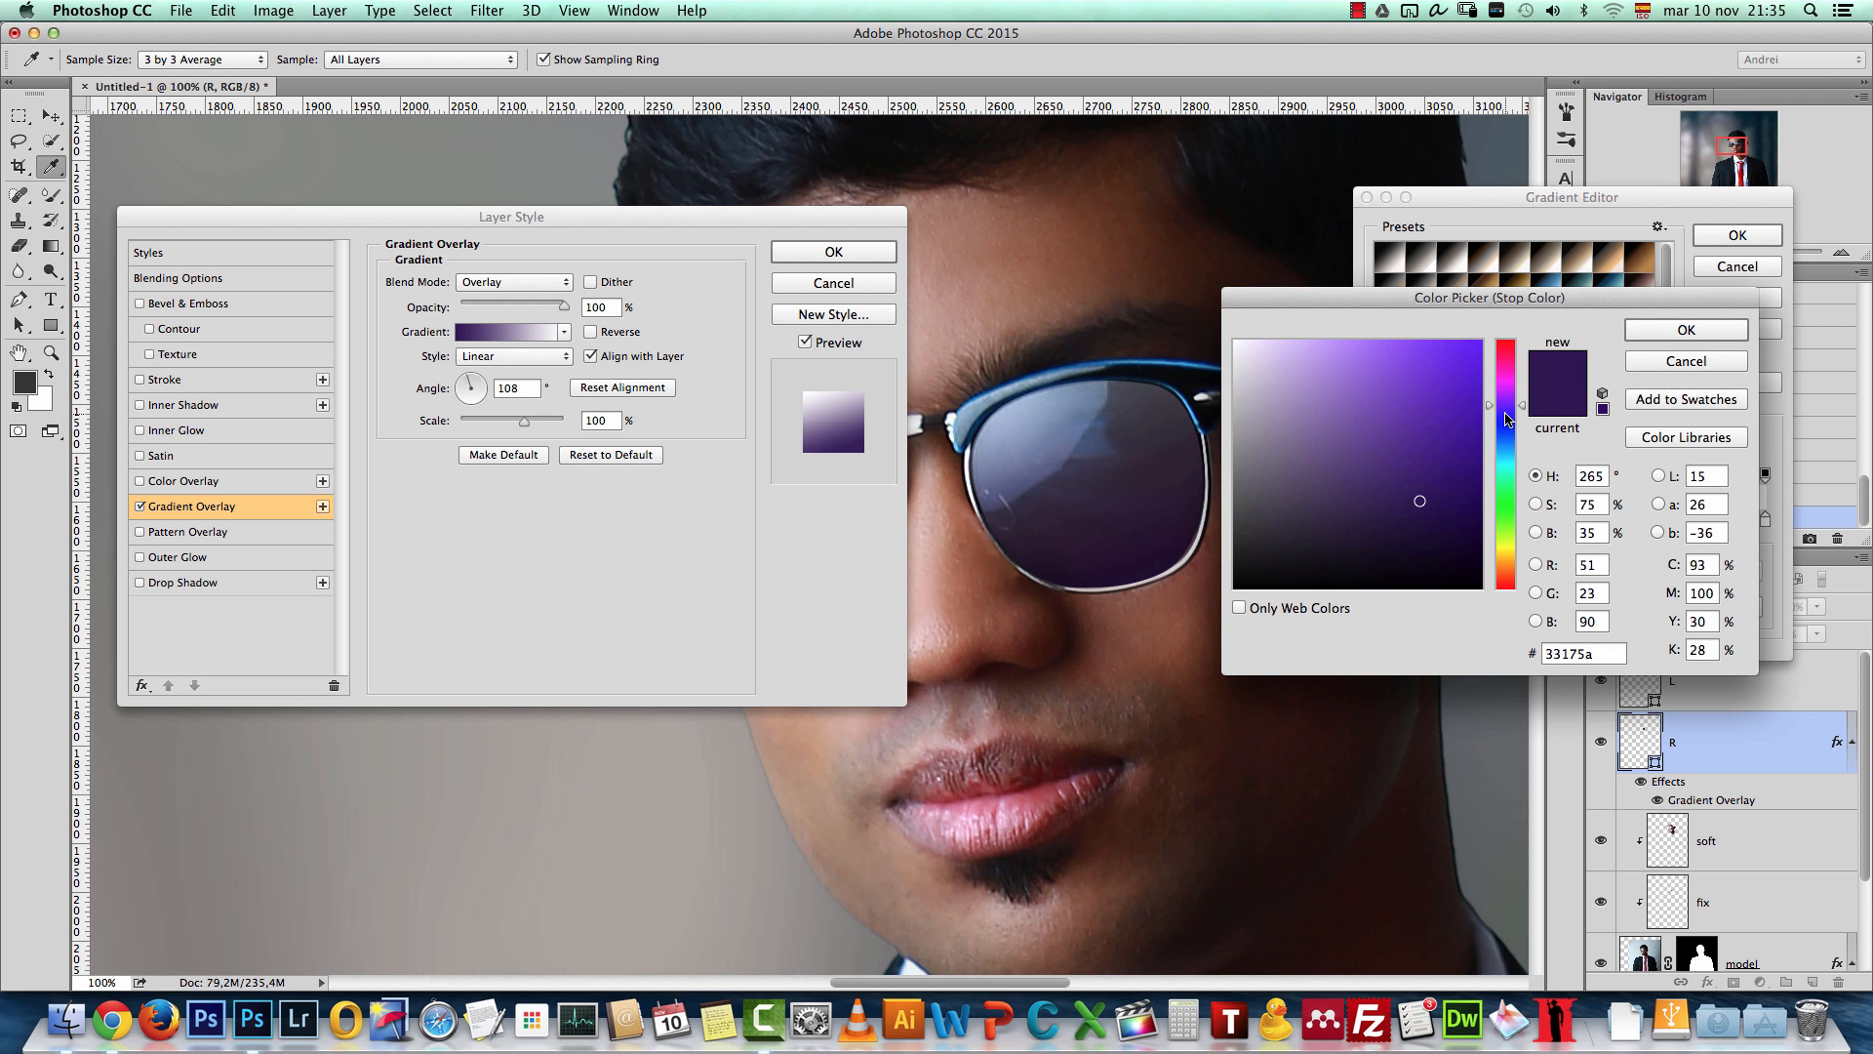
left_click(1505, 414)
mouse_move(1421, 500)
left_mouse_down()
mouse_move(1366, 499)
mouse_move(1381, 475)
mouse_move(1397, 487)
left_mouse_up()
left_click(1688, 331)
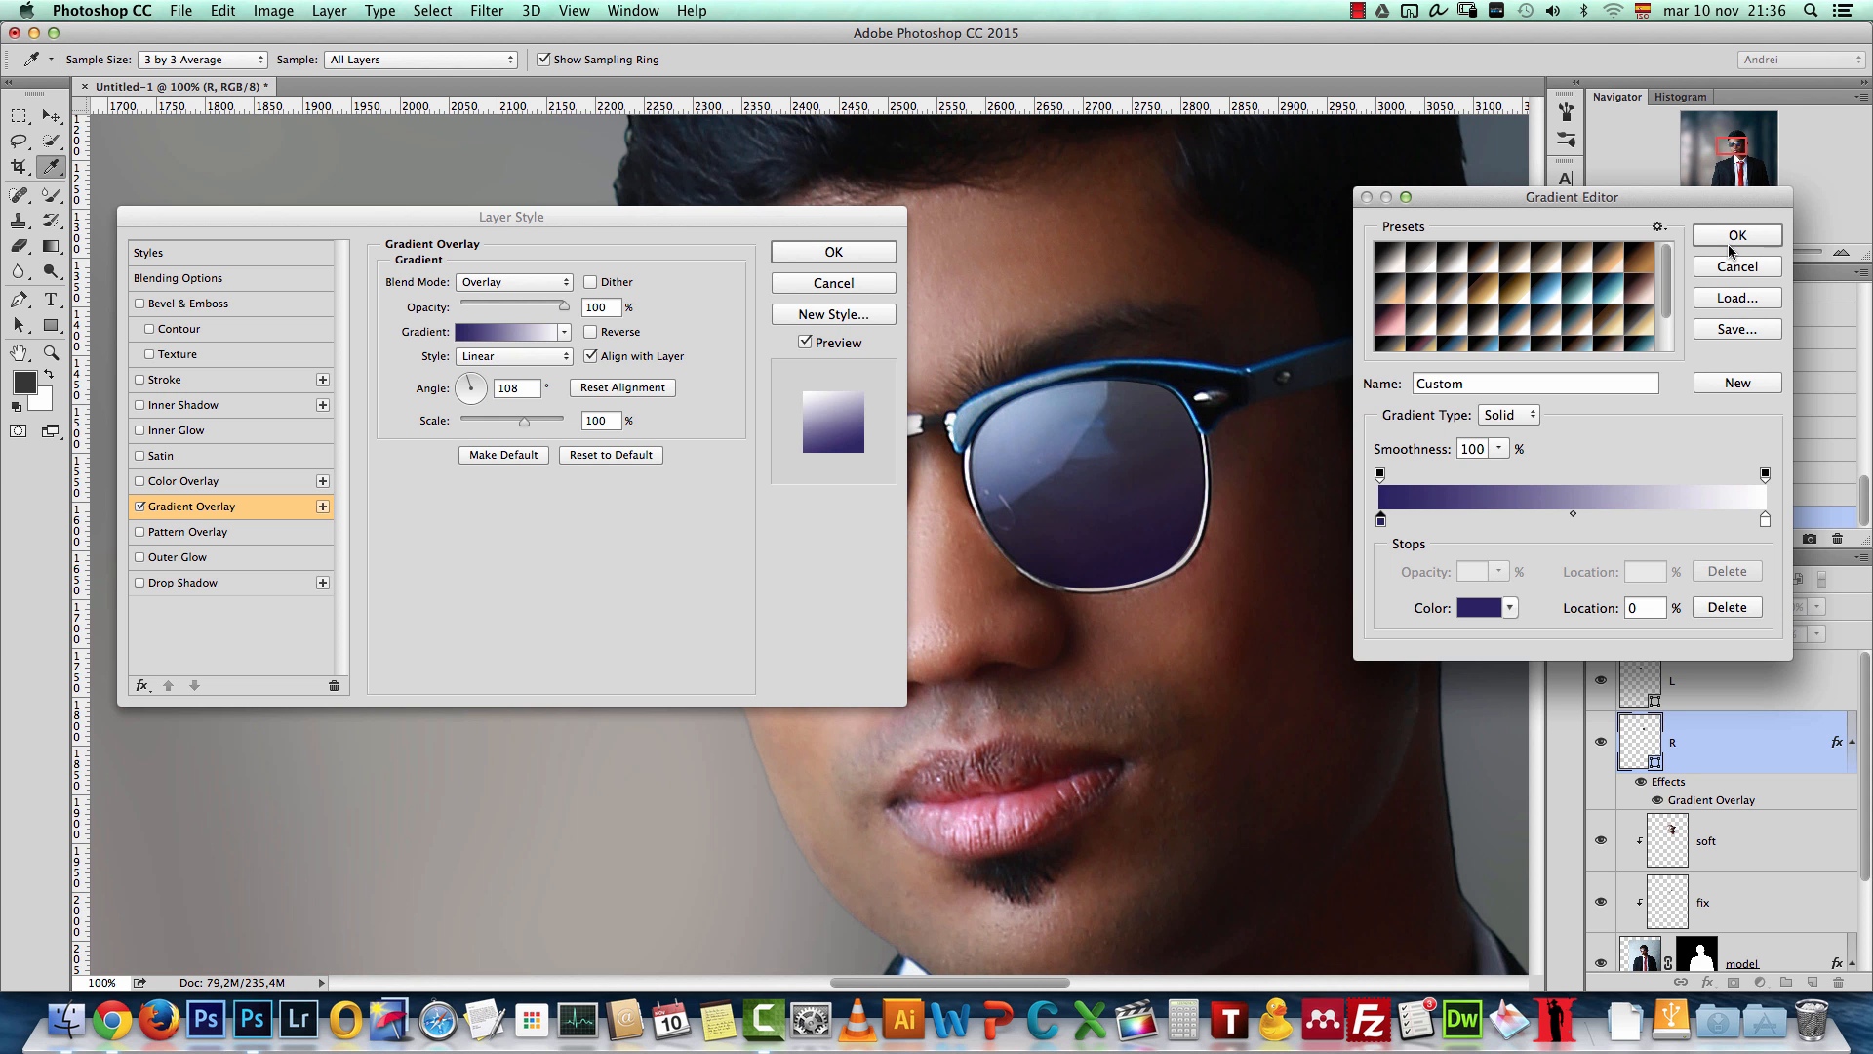
left_click(1734, 237)
Step: Reduce the Gradient Overlay's opacity to 70% and apply the style to the R layer
left_click_drag(563, 305, 533, 312)
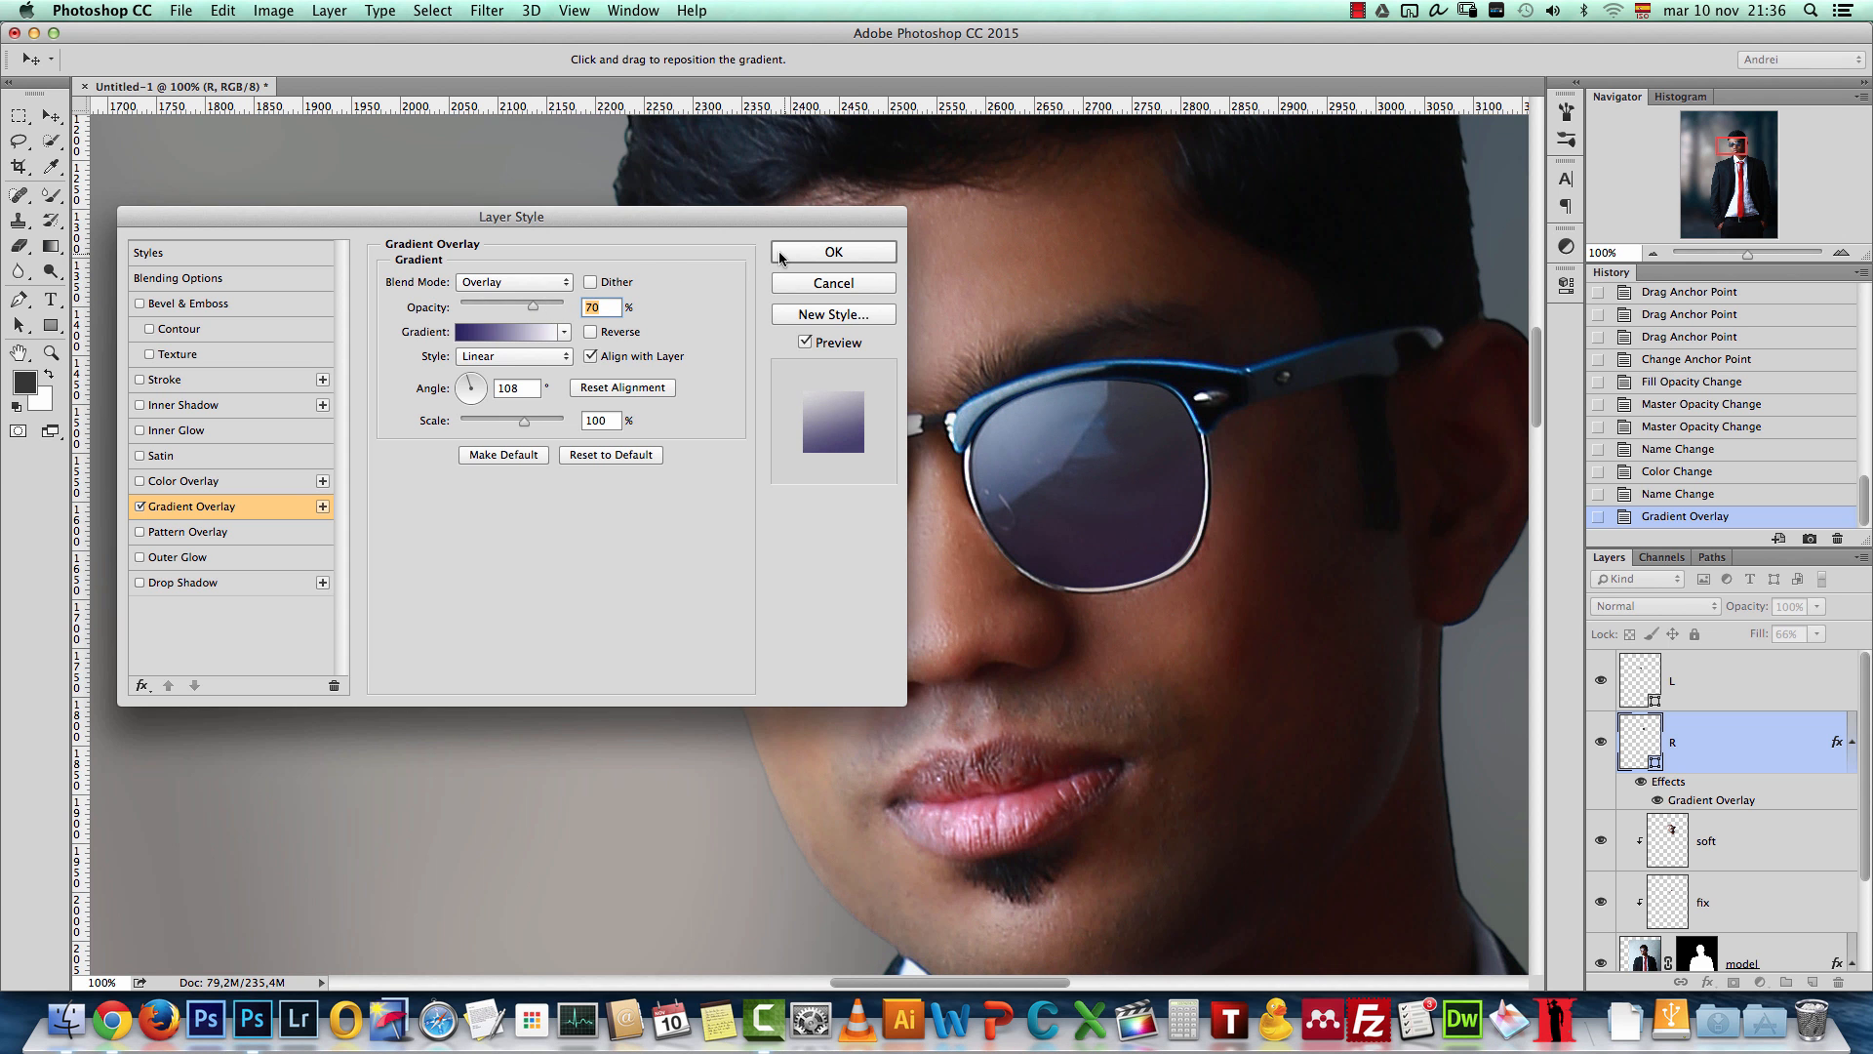
left_click(834, 252)
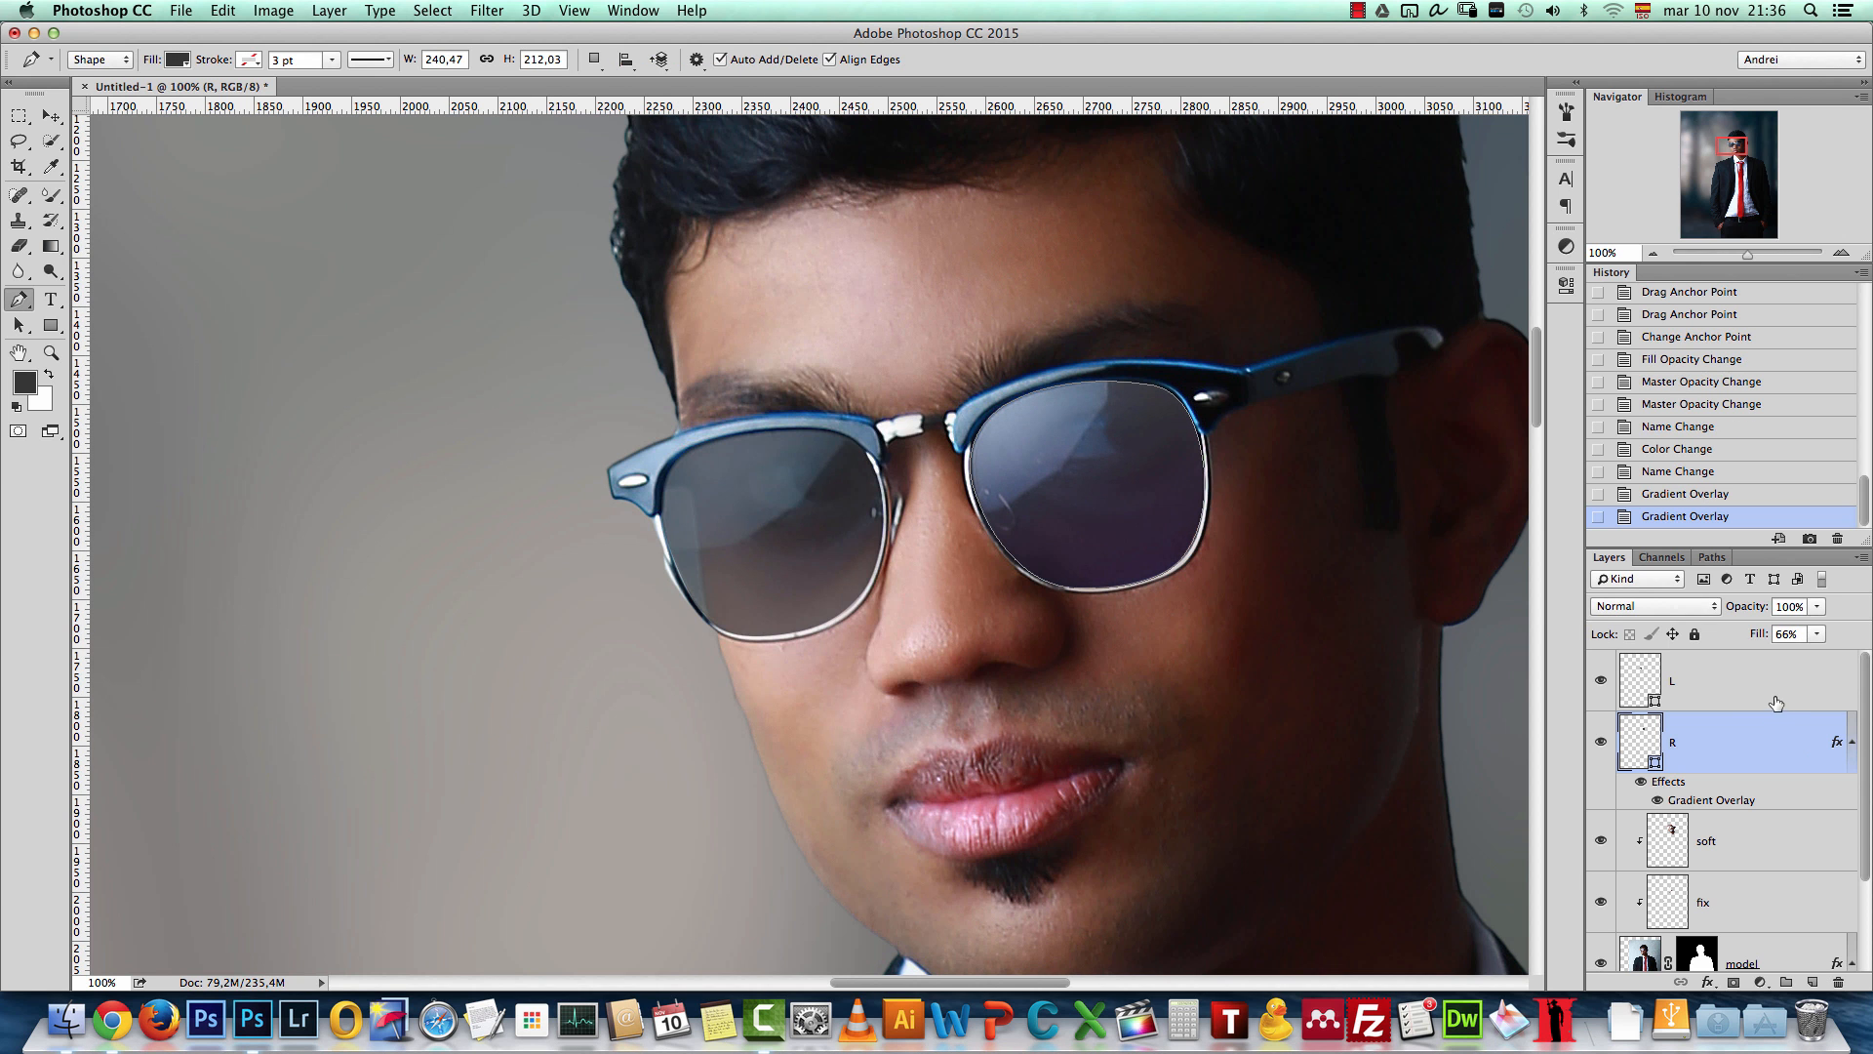
scroll(1834, 746, "down", 1)
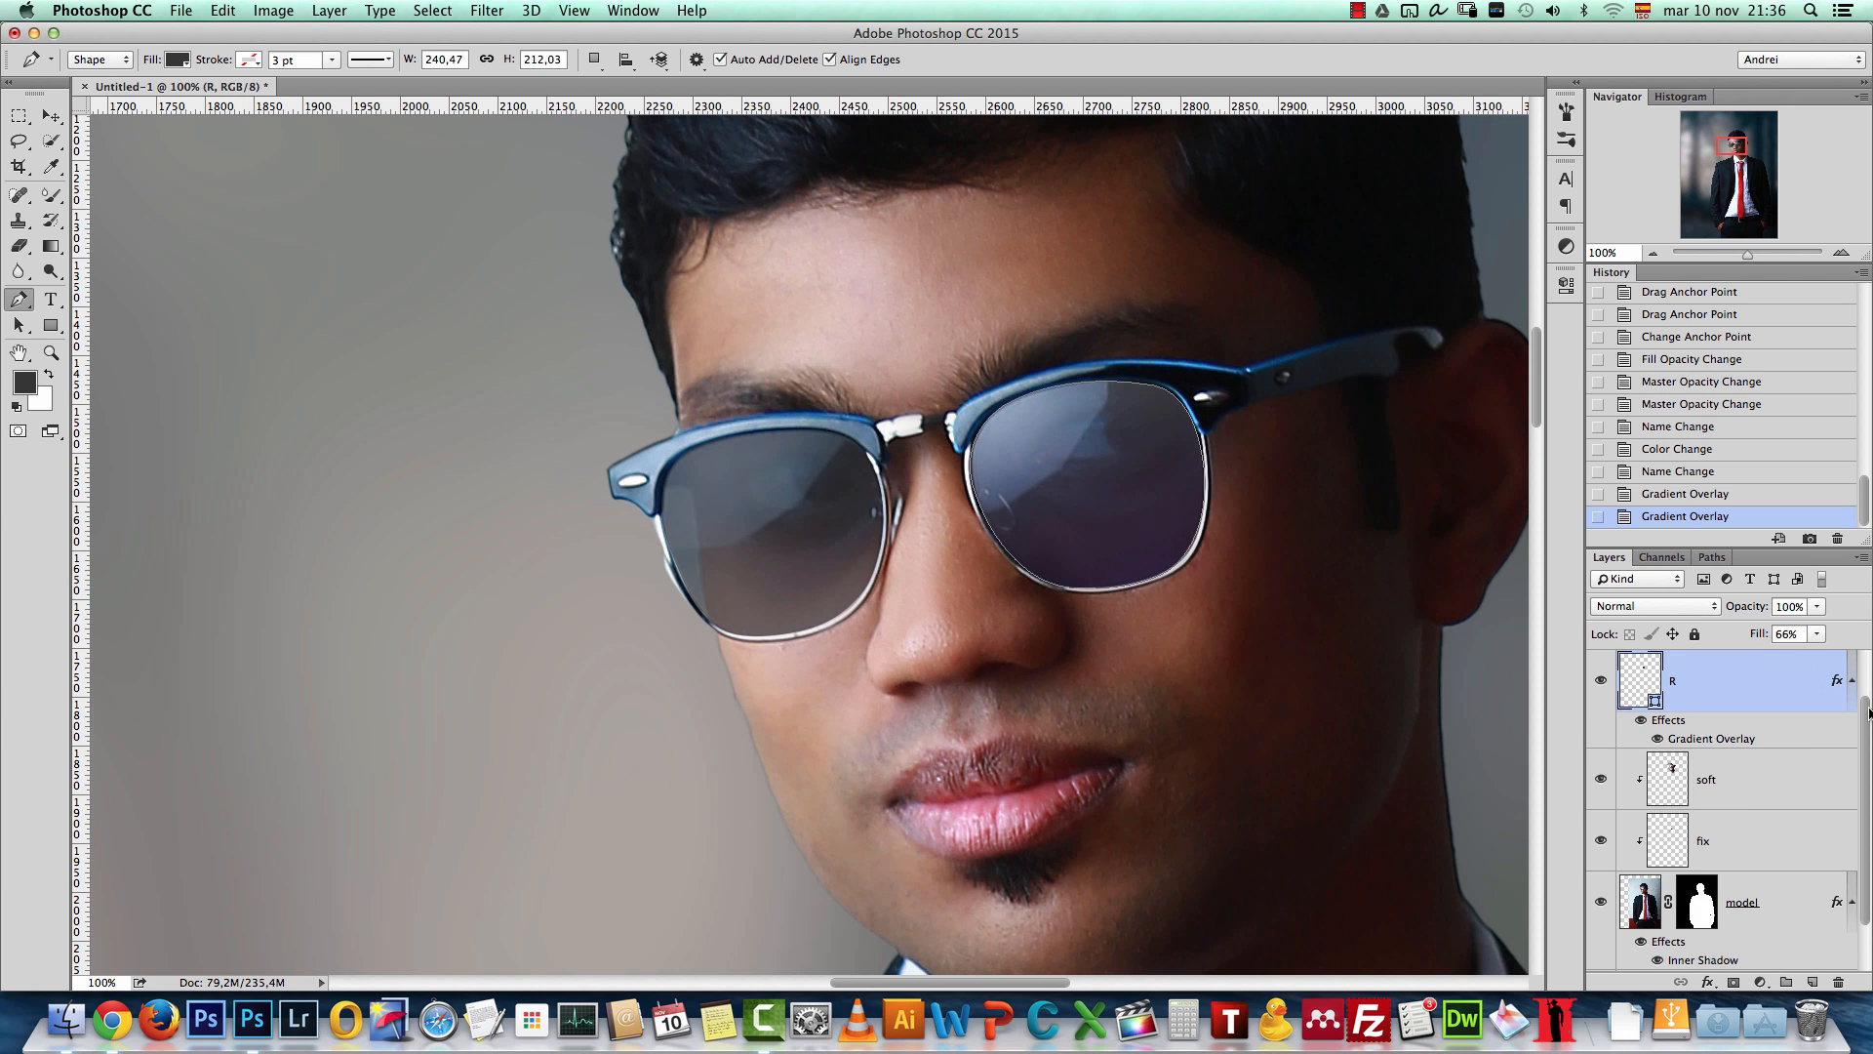
scroll(1862, 714, "up", 1)
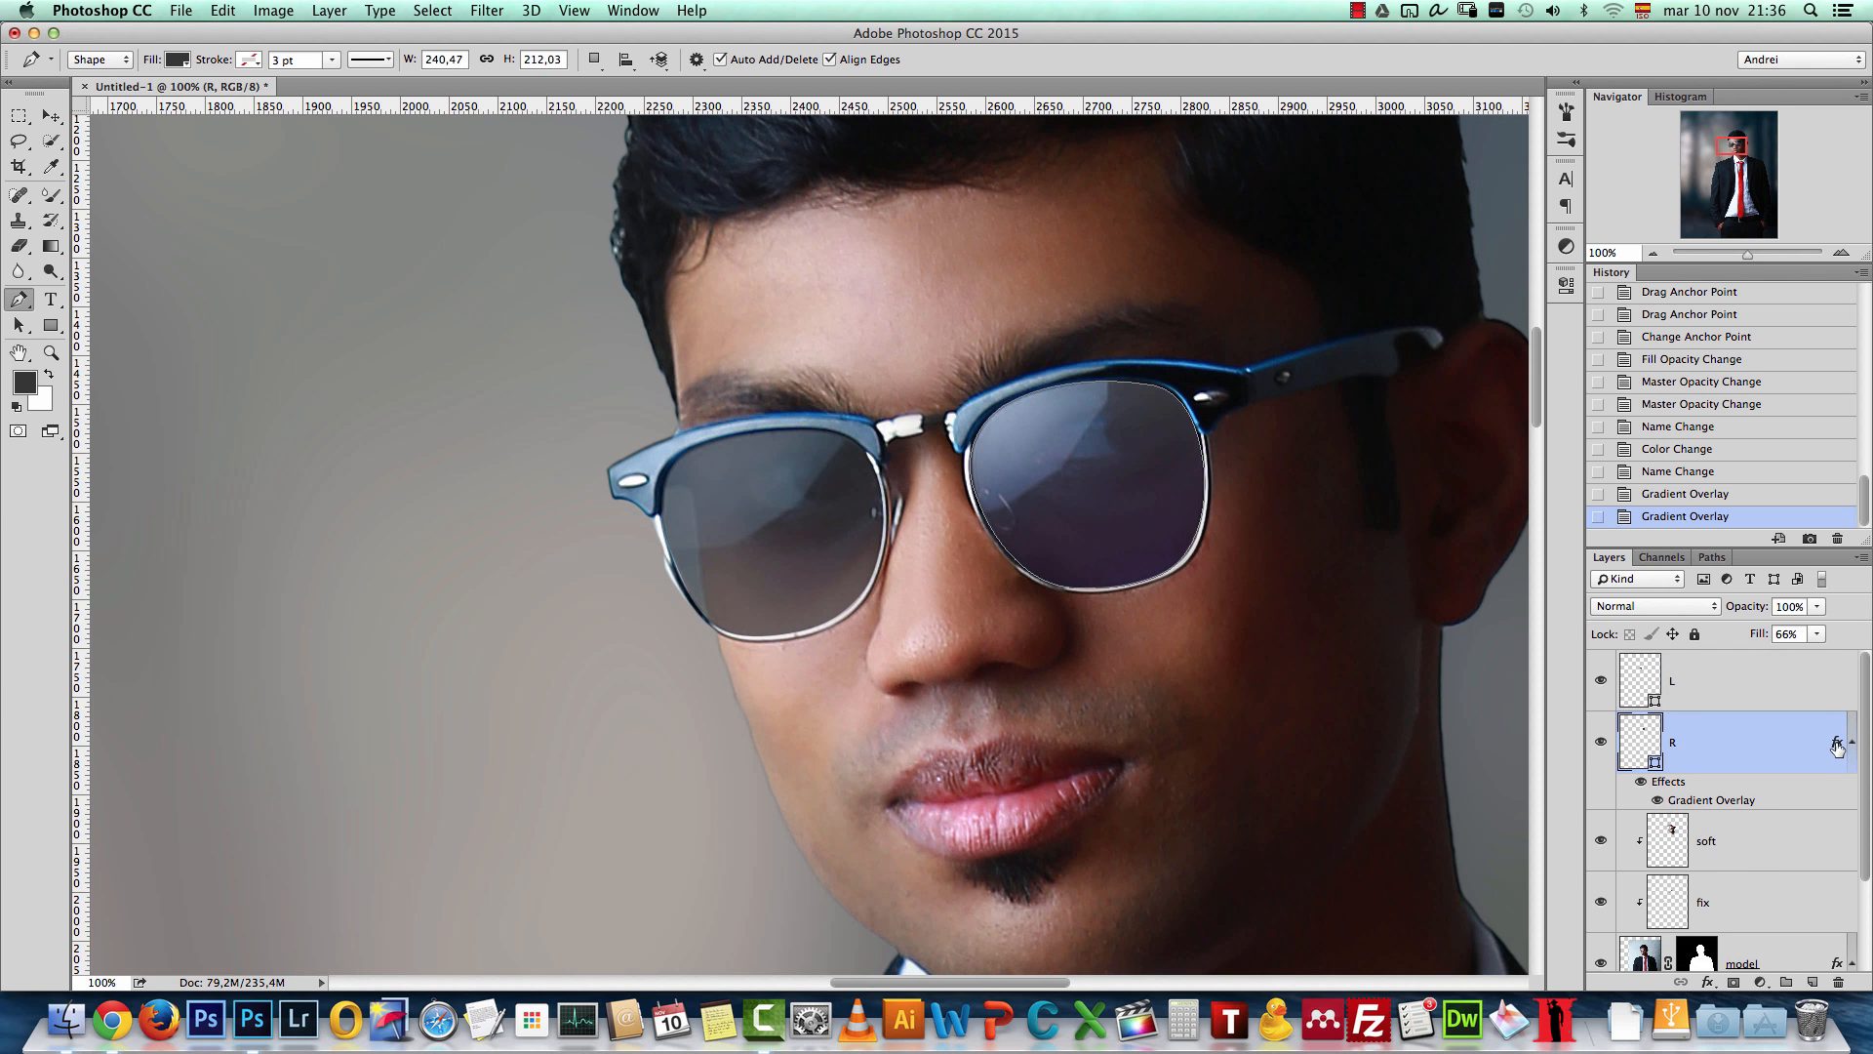
Step: Copy the R layer's Gradient Overlay effect onto the L layer
left_click_drag(1838, 743, 1834, 686)
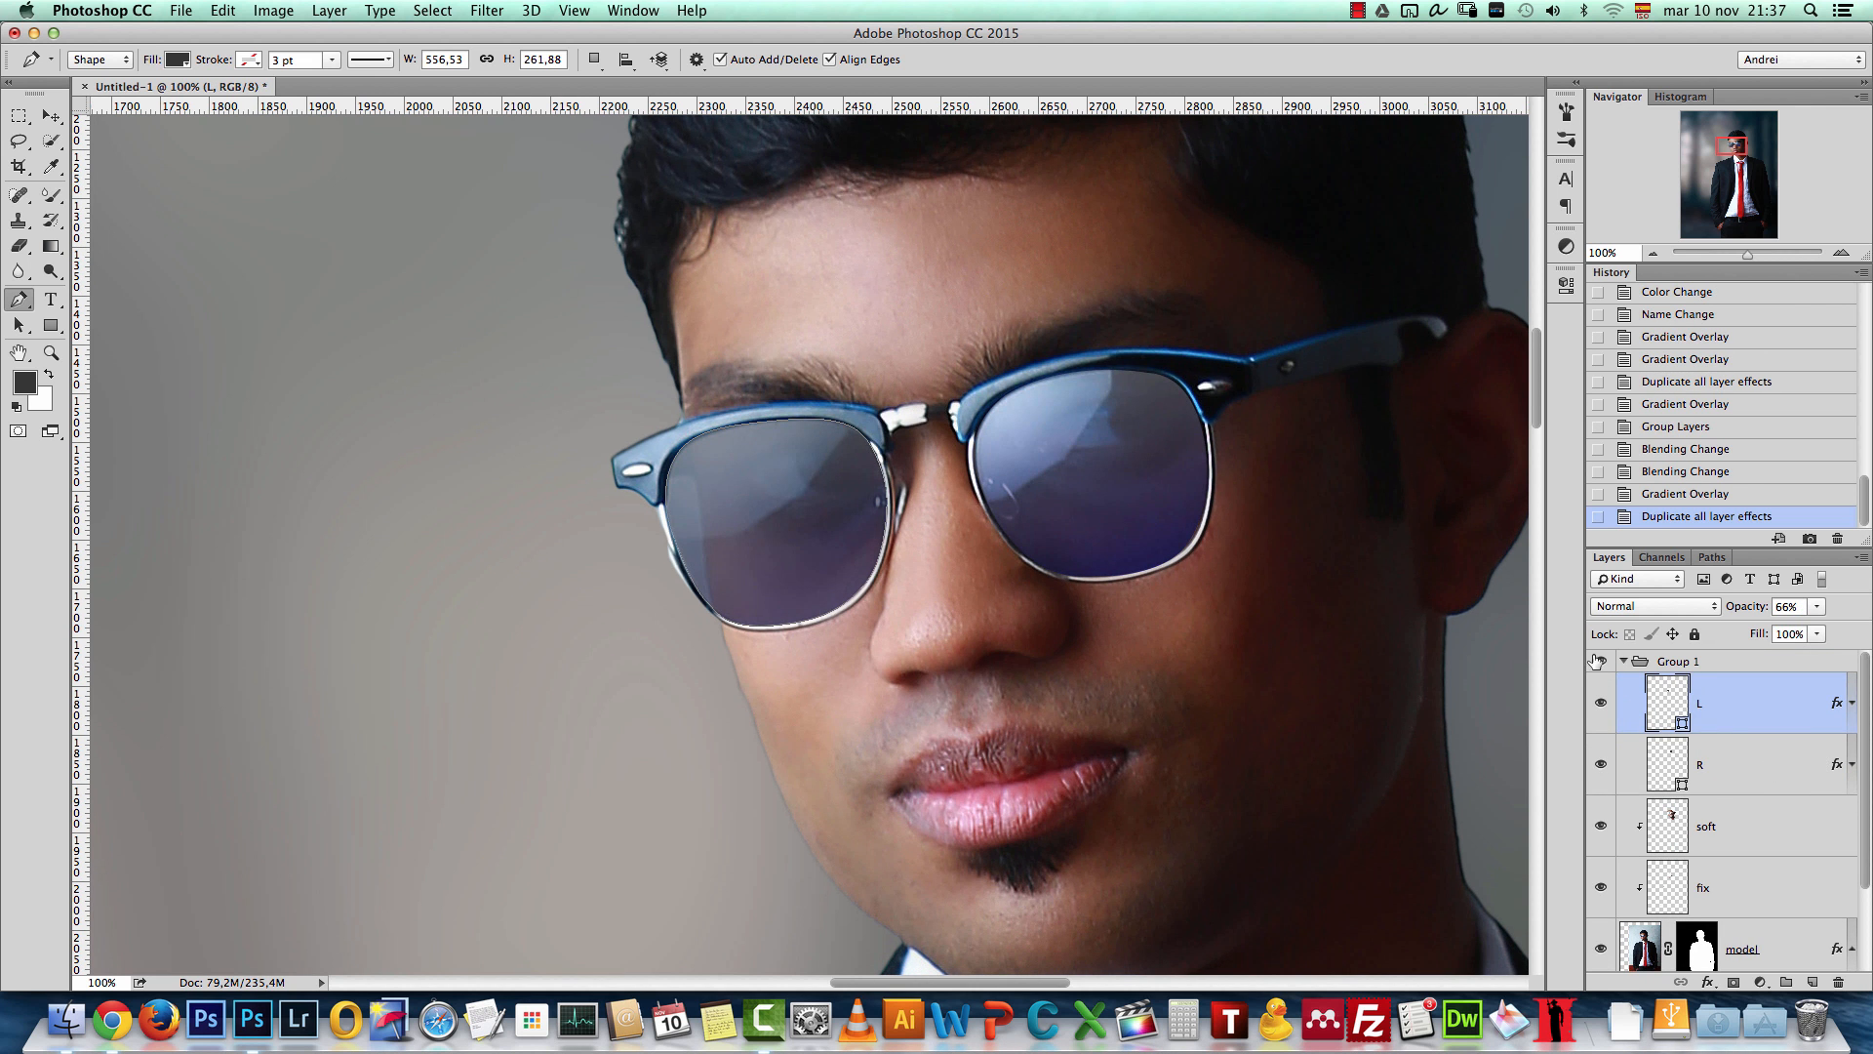
Step: Step the history back to the Gradient Overlay state before the last duplication of layer effects
double_click(1778, 757)
left_click(1302, 246)
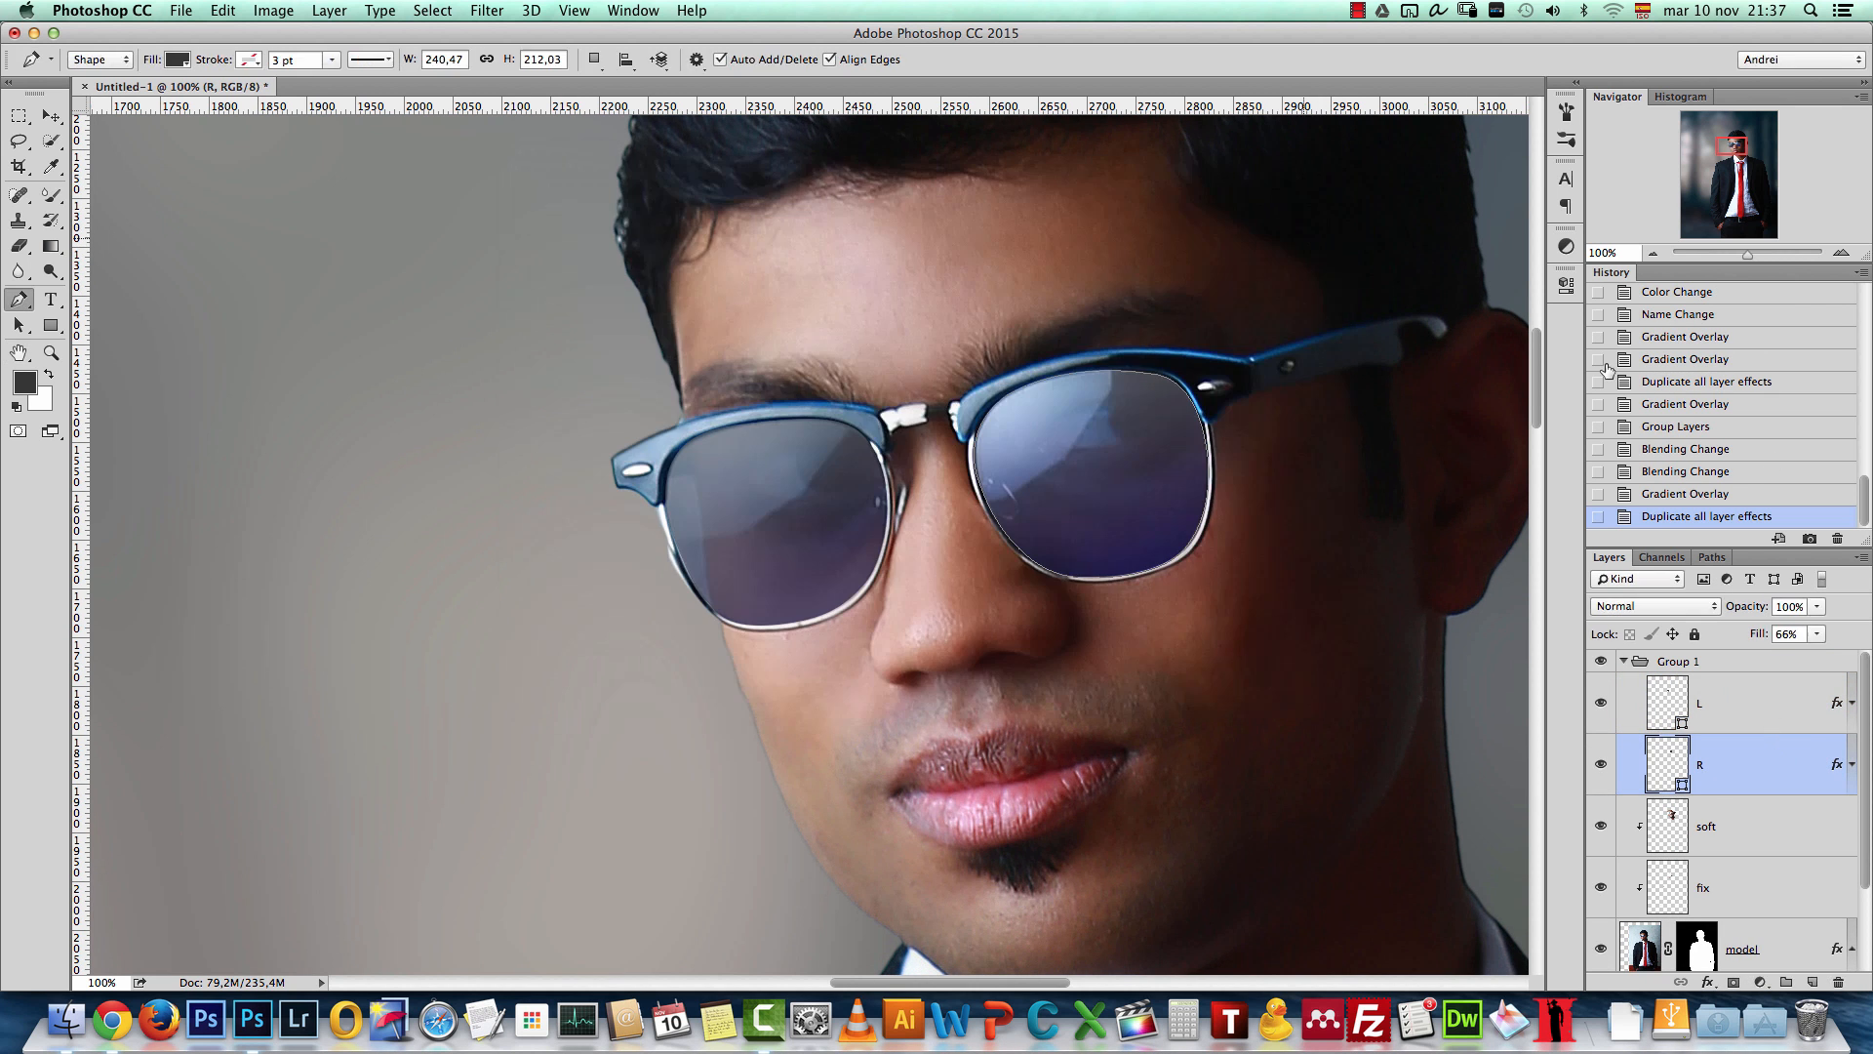
left_click(1714, 495)
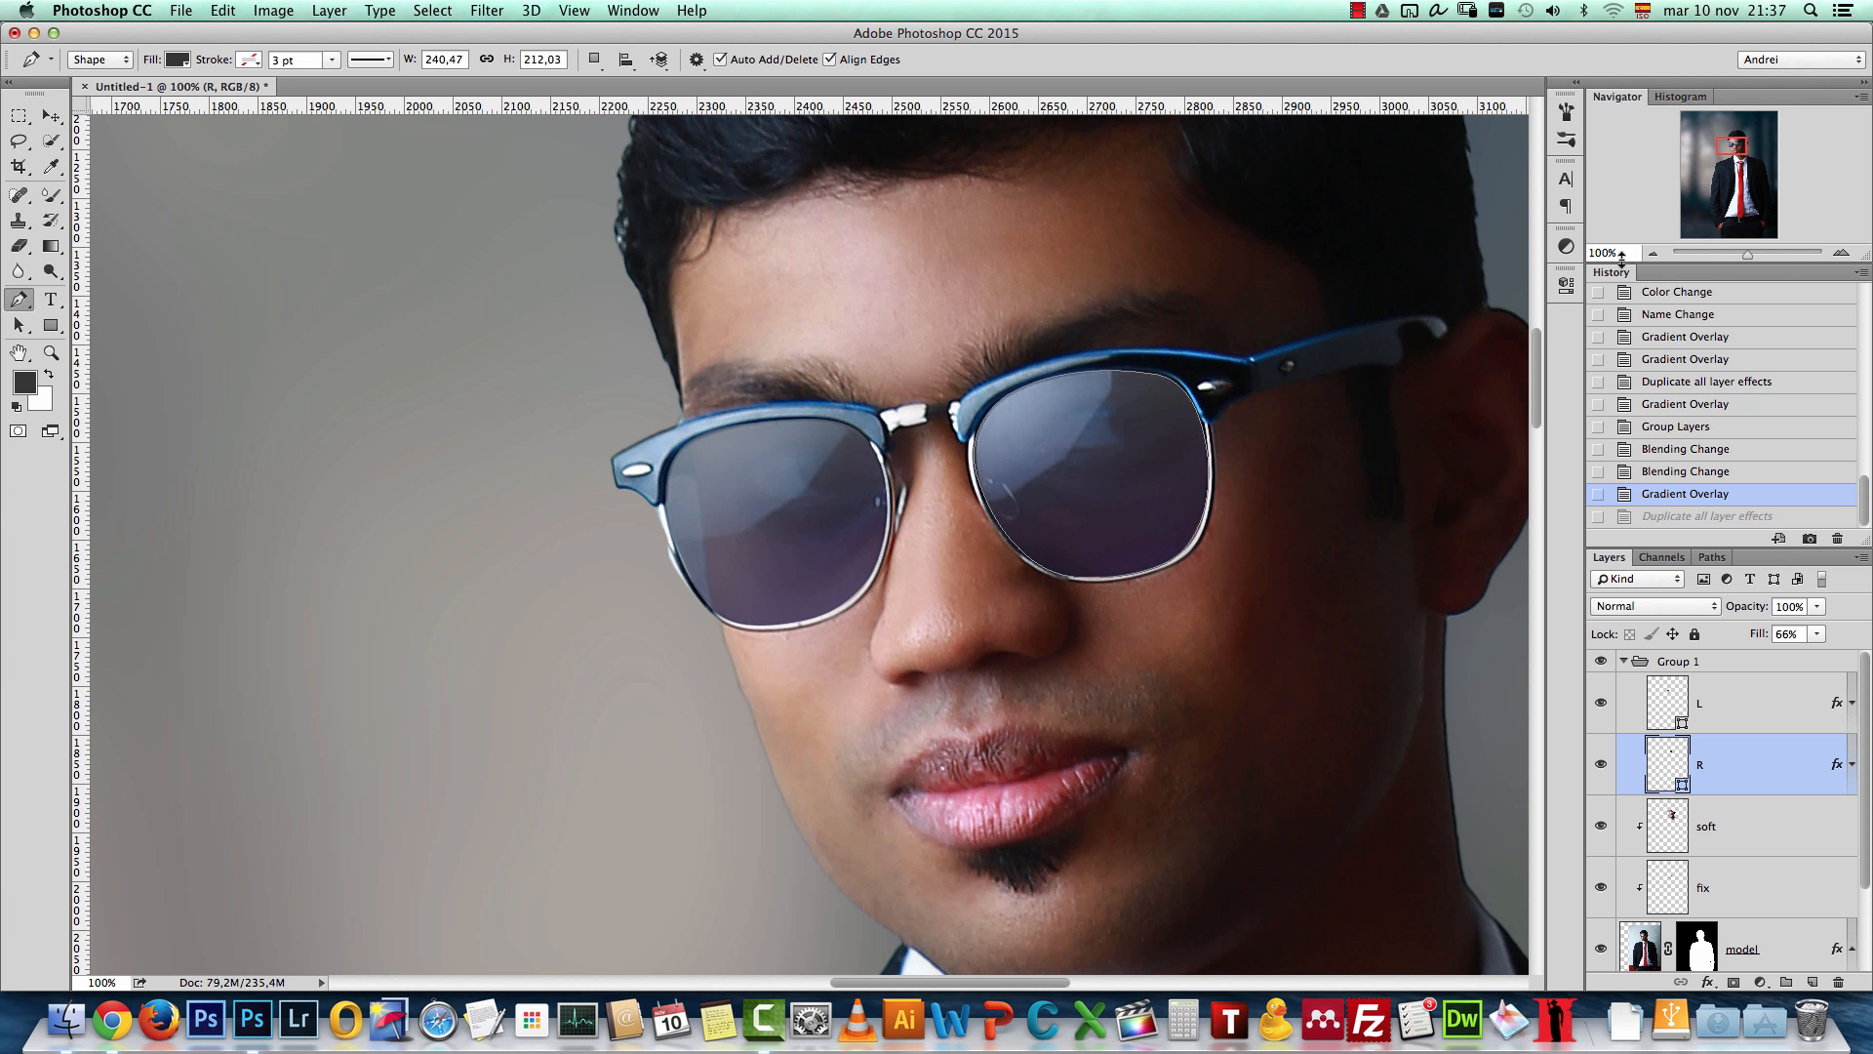
left_click(1652, 255)
left_click(1652, 254)
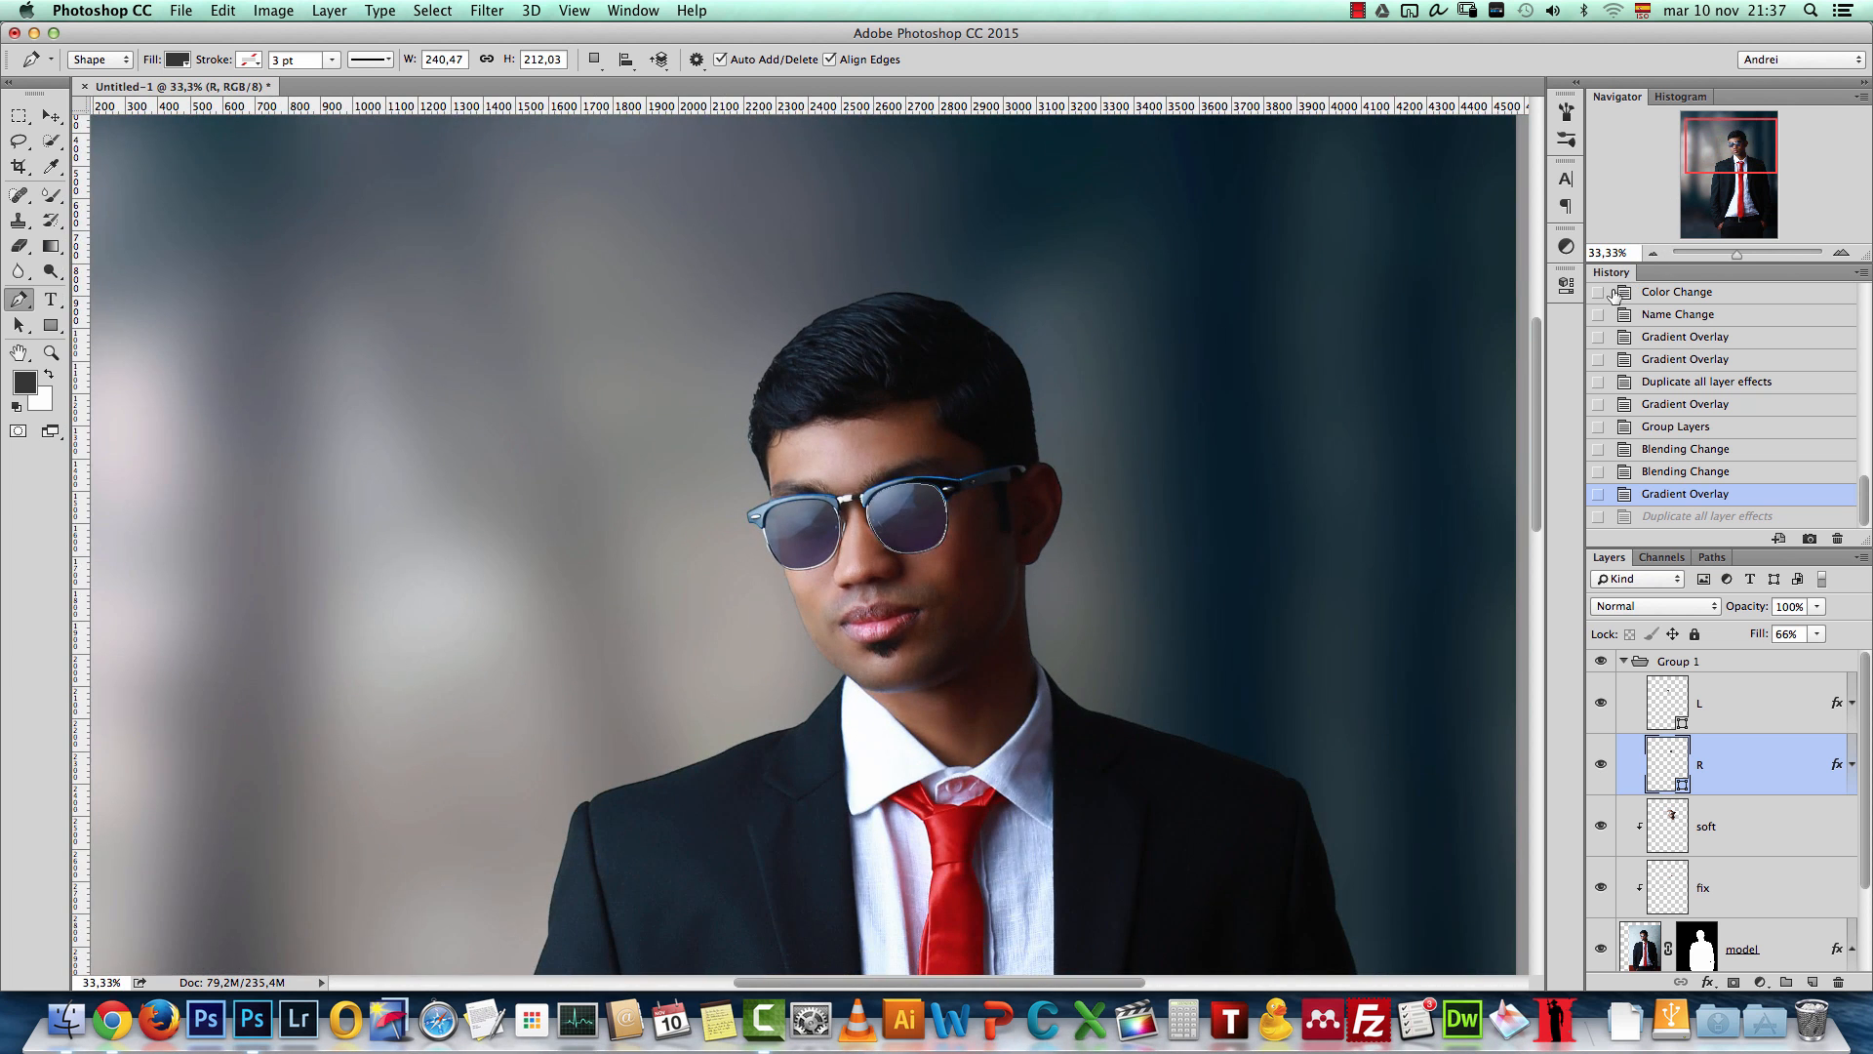
Step: Rename the group that holds the L and R lens layers to "glasses"
double_click(1671, 701)
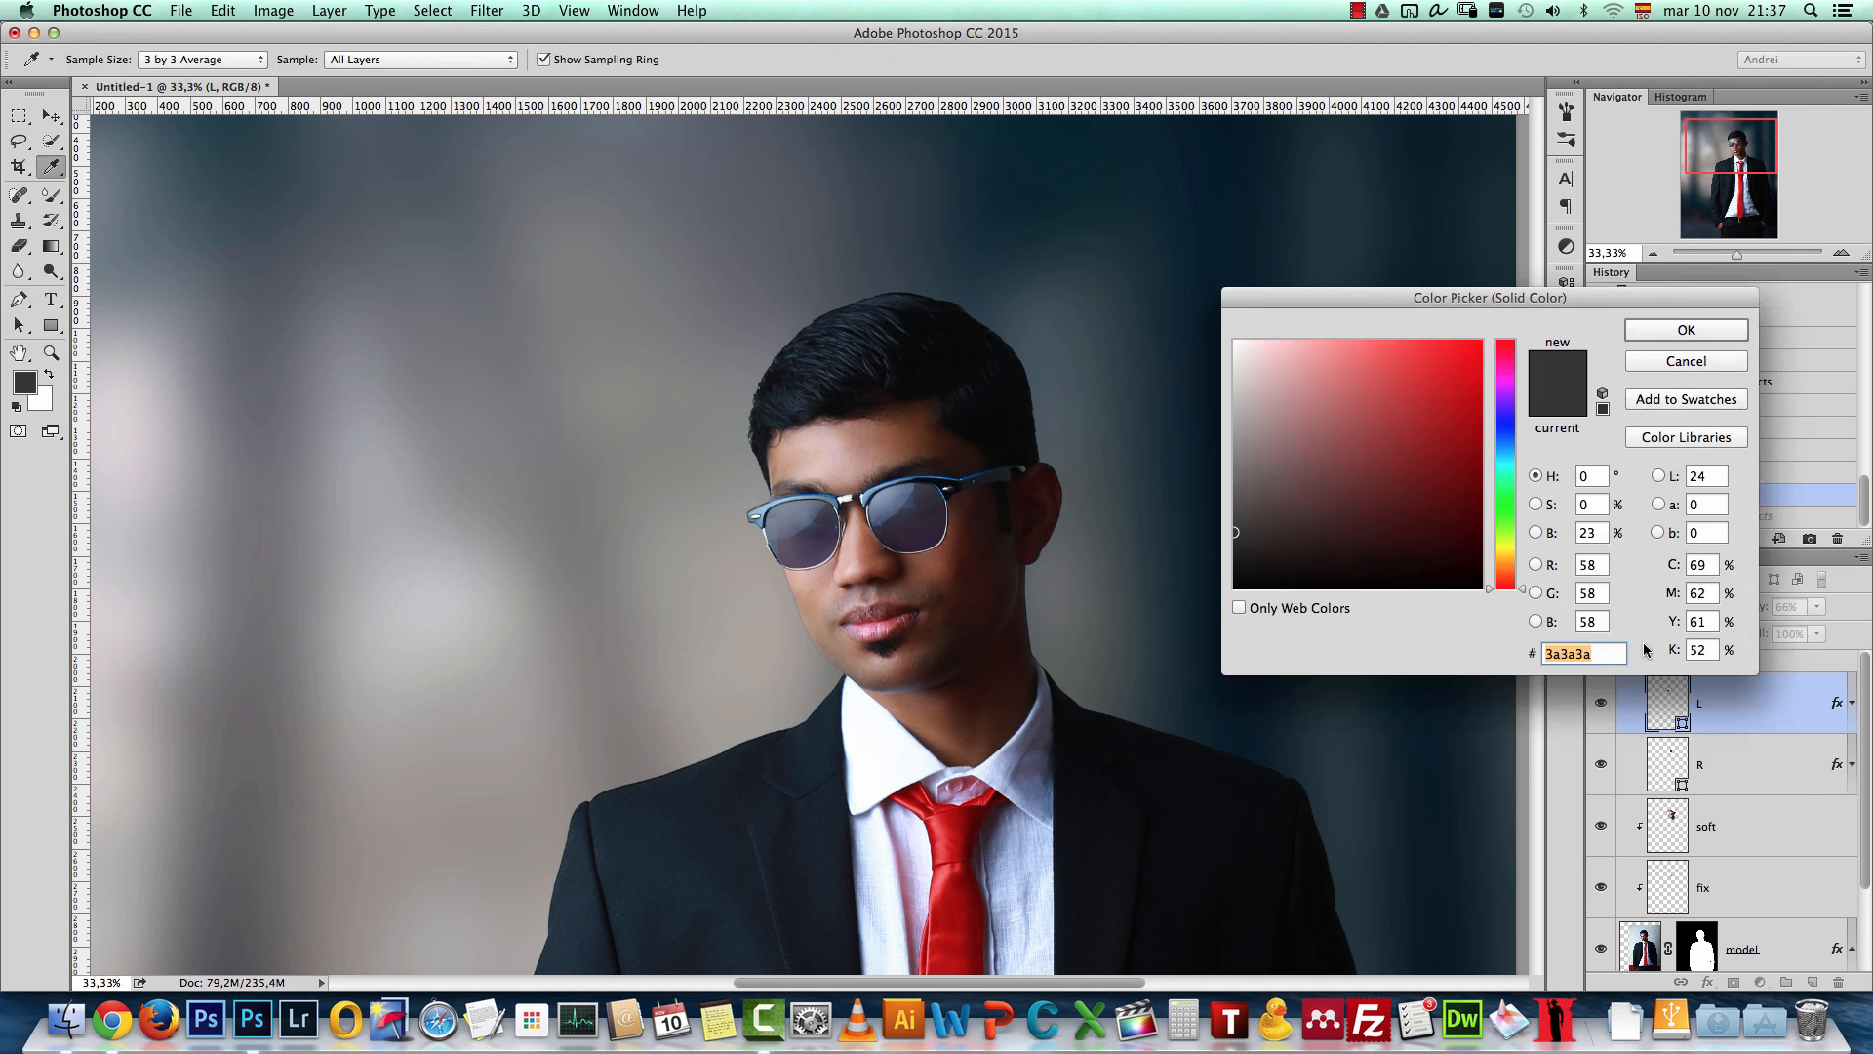
left_click(1653, 363)
left_click(1691, 662)
double_click(1683, 661)
type("glas")
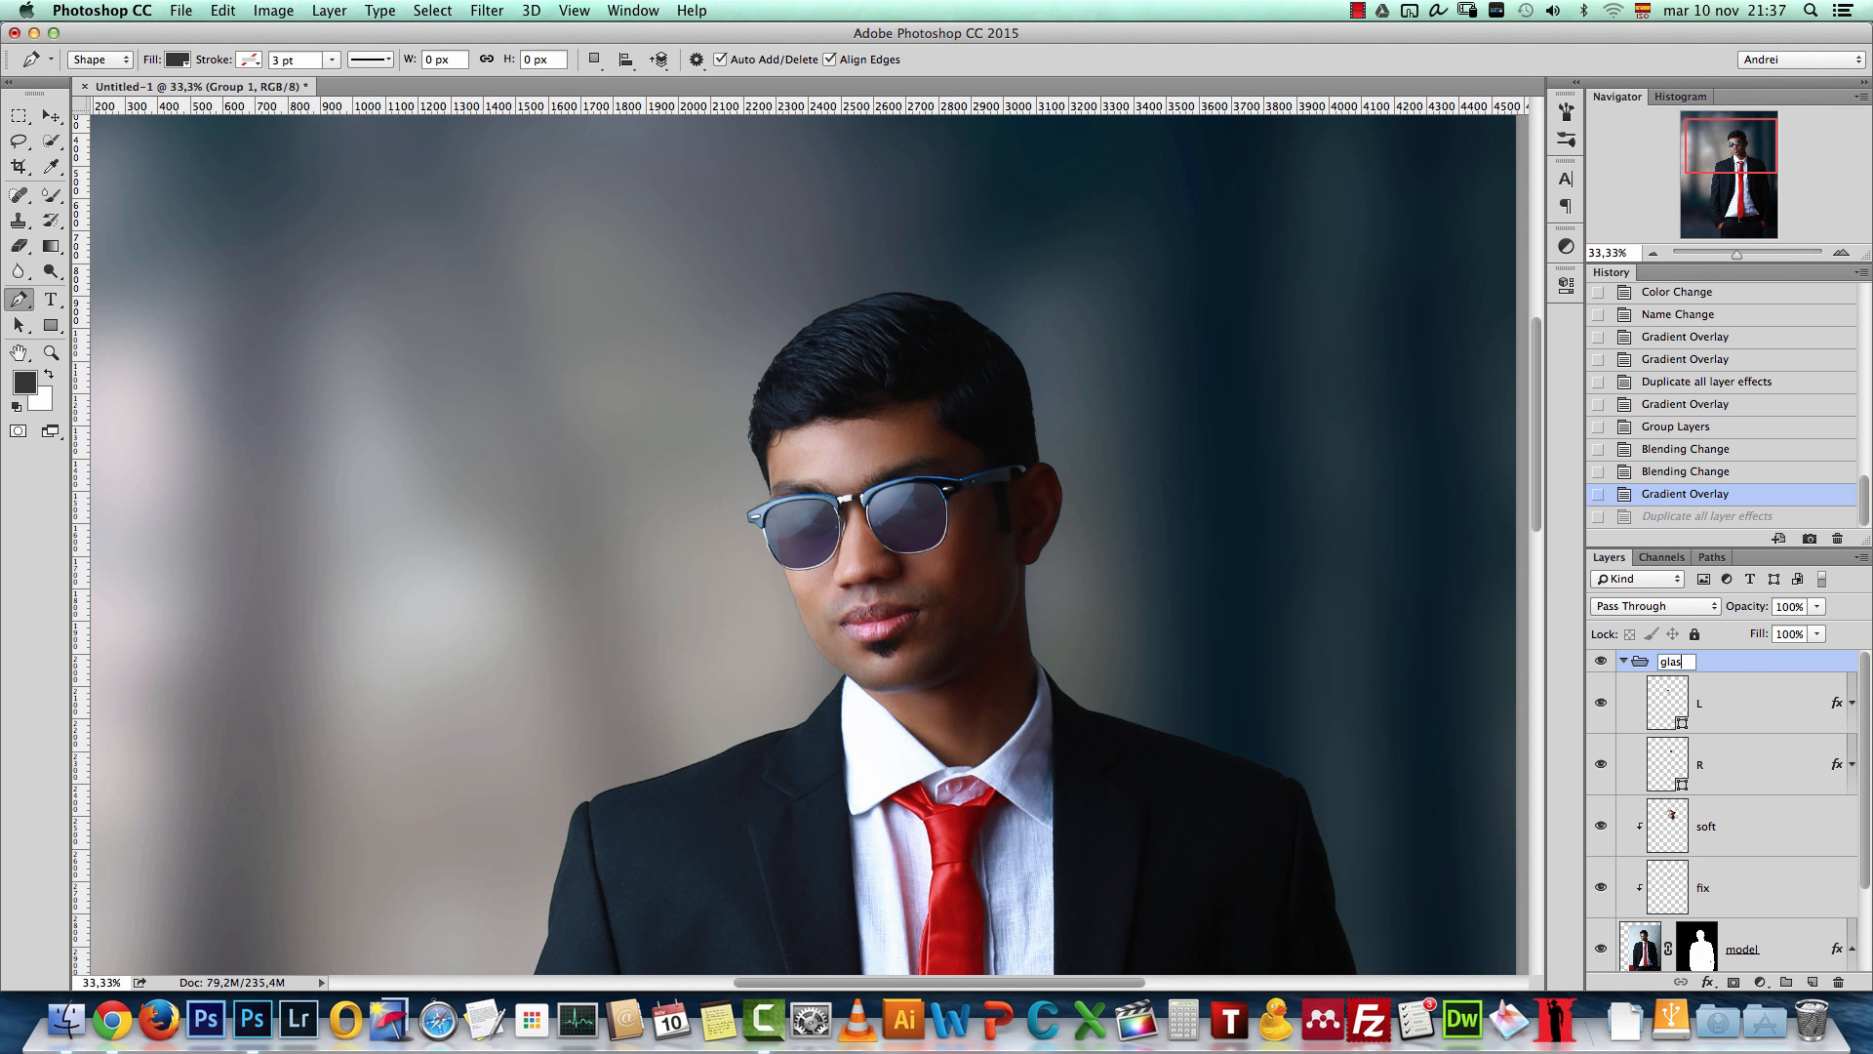
type("ses")
key("Return")
Step: Add a Hue/Saturation adjustment layer above the glasses group and clip it to the group
left_click(1760, 983)
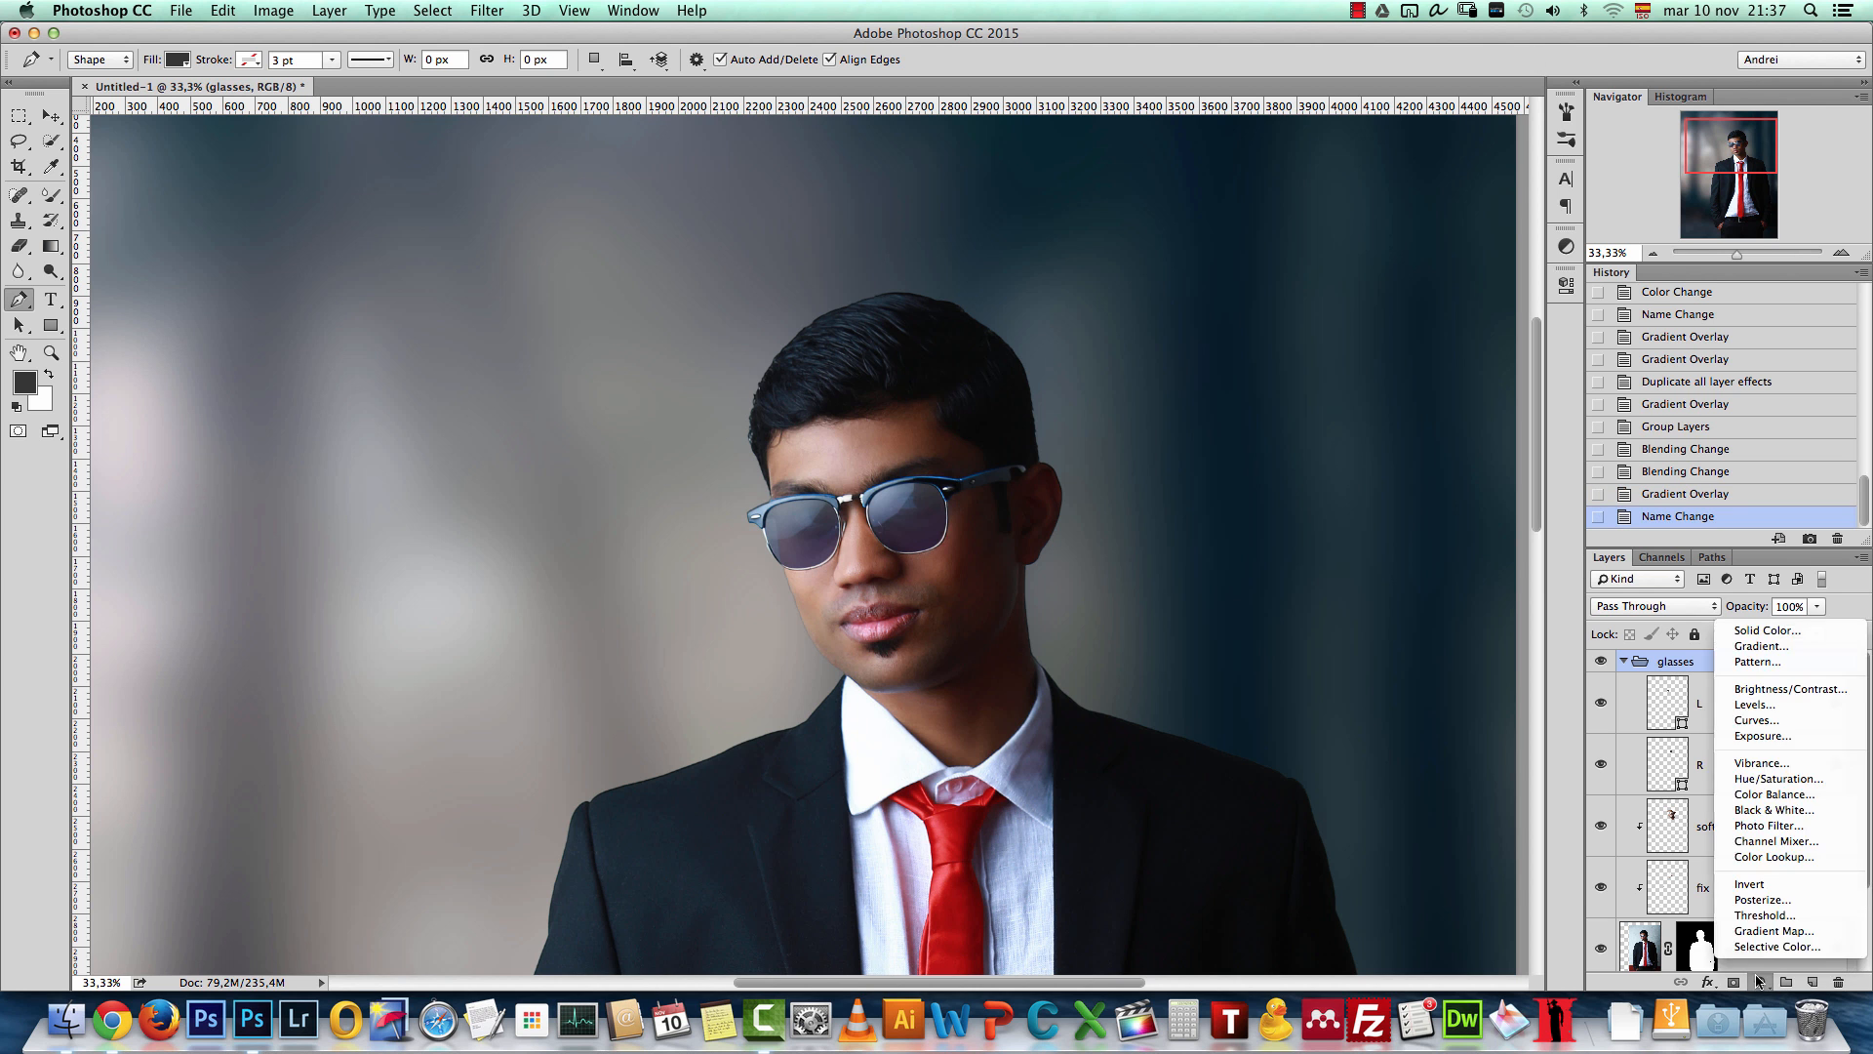
left_click(1784, 779)
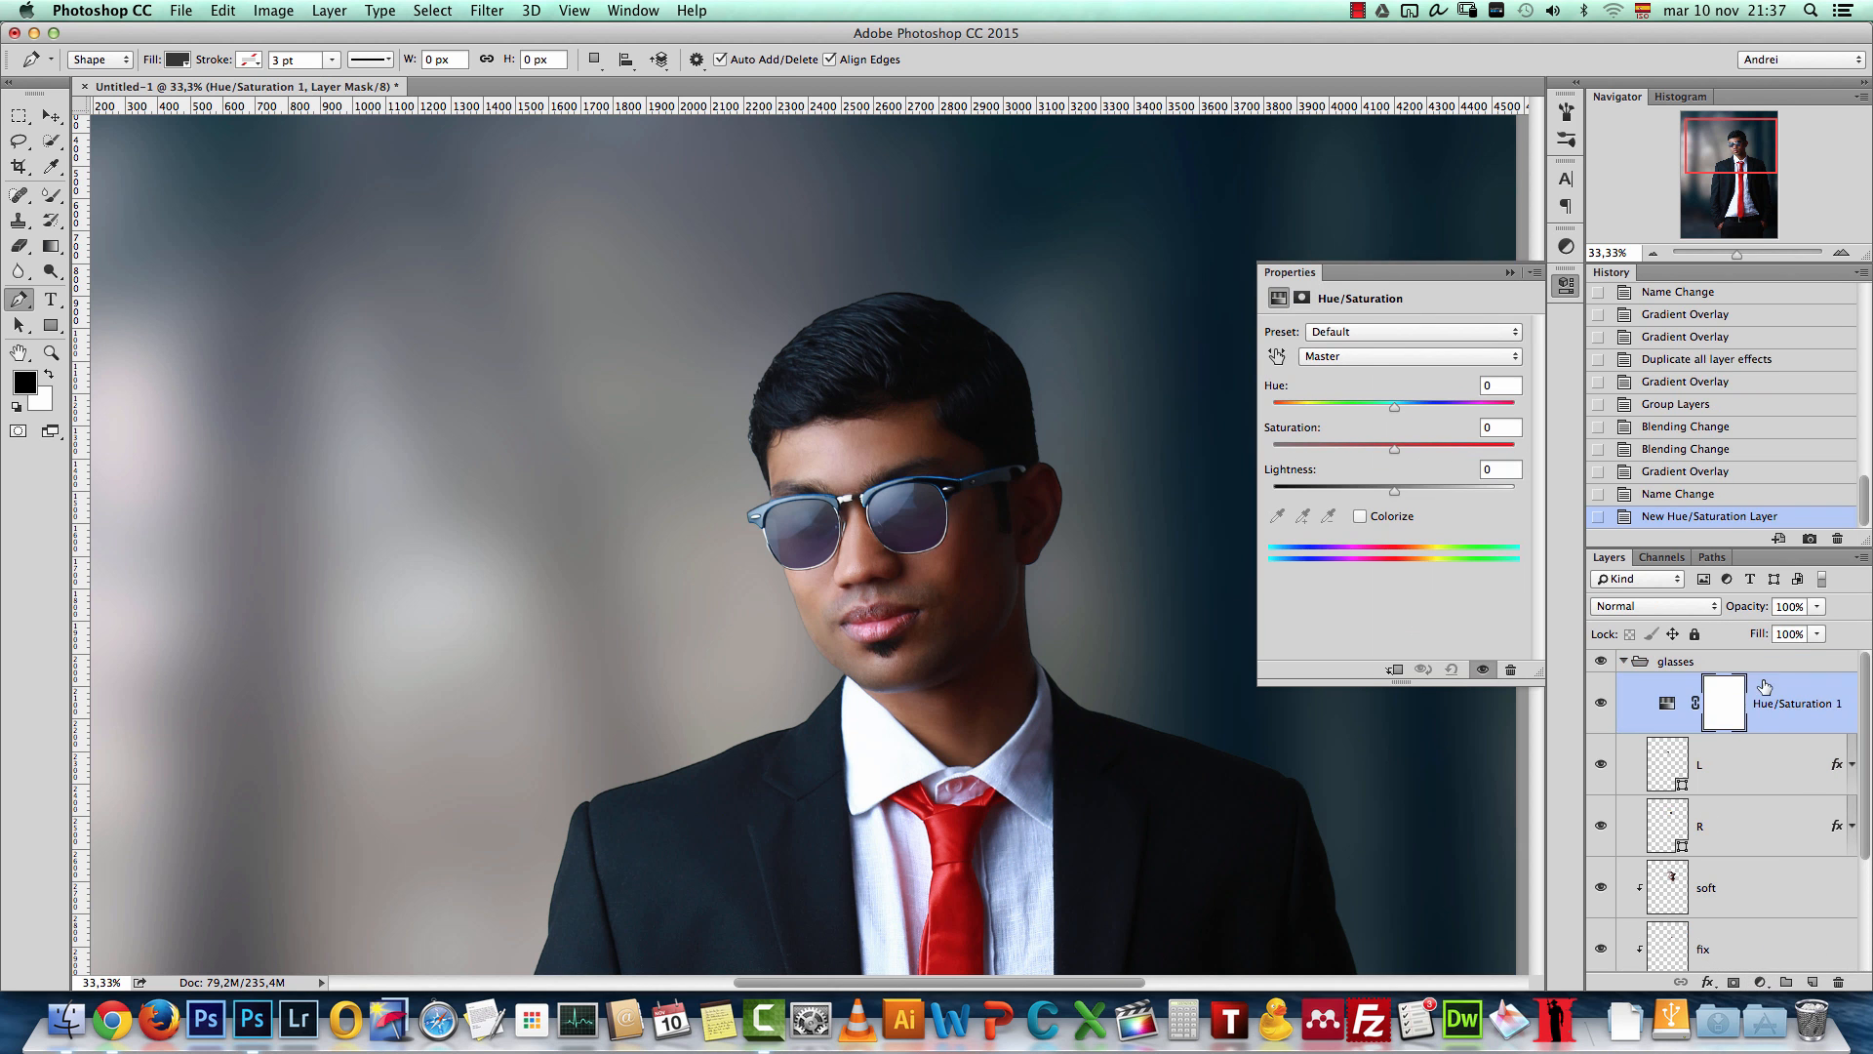
left_click(1782, 729, "alt")
left_click_drag(1756, 724, 1689, 699)
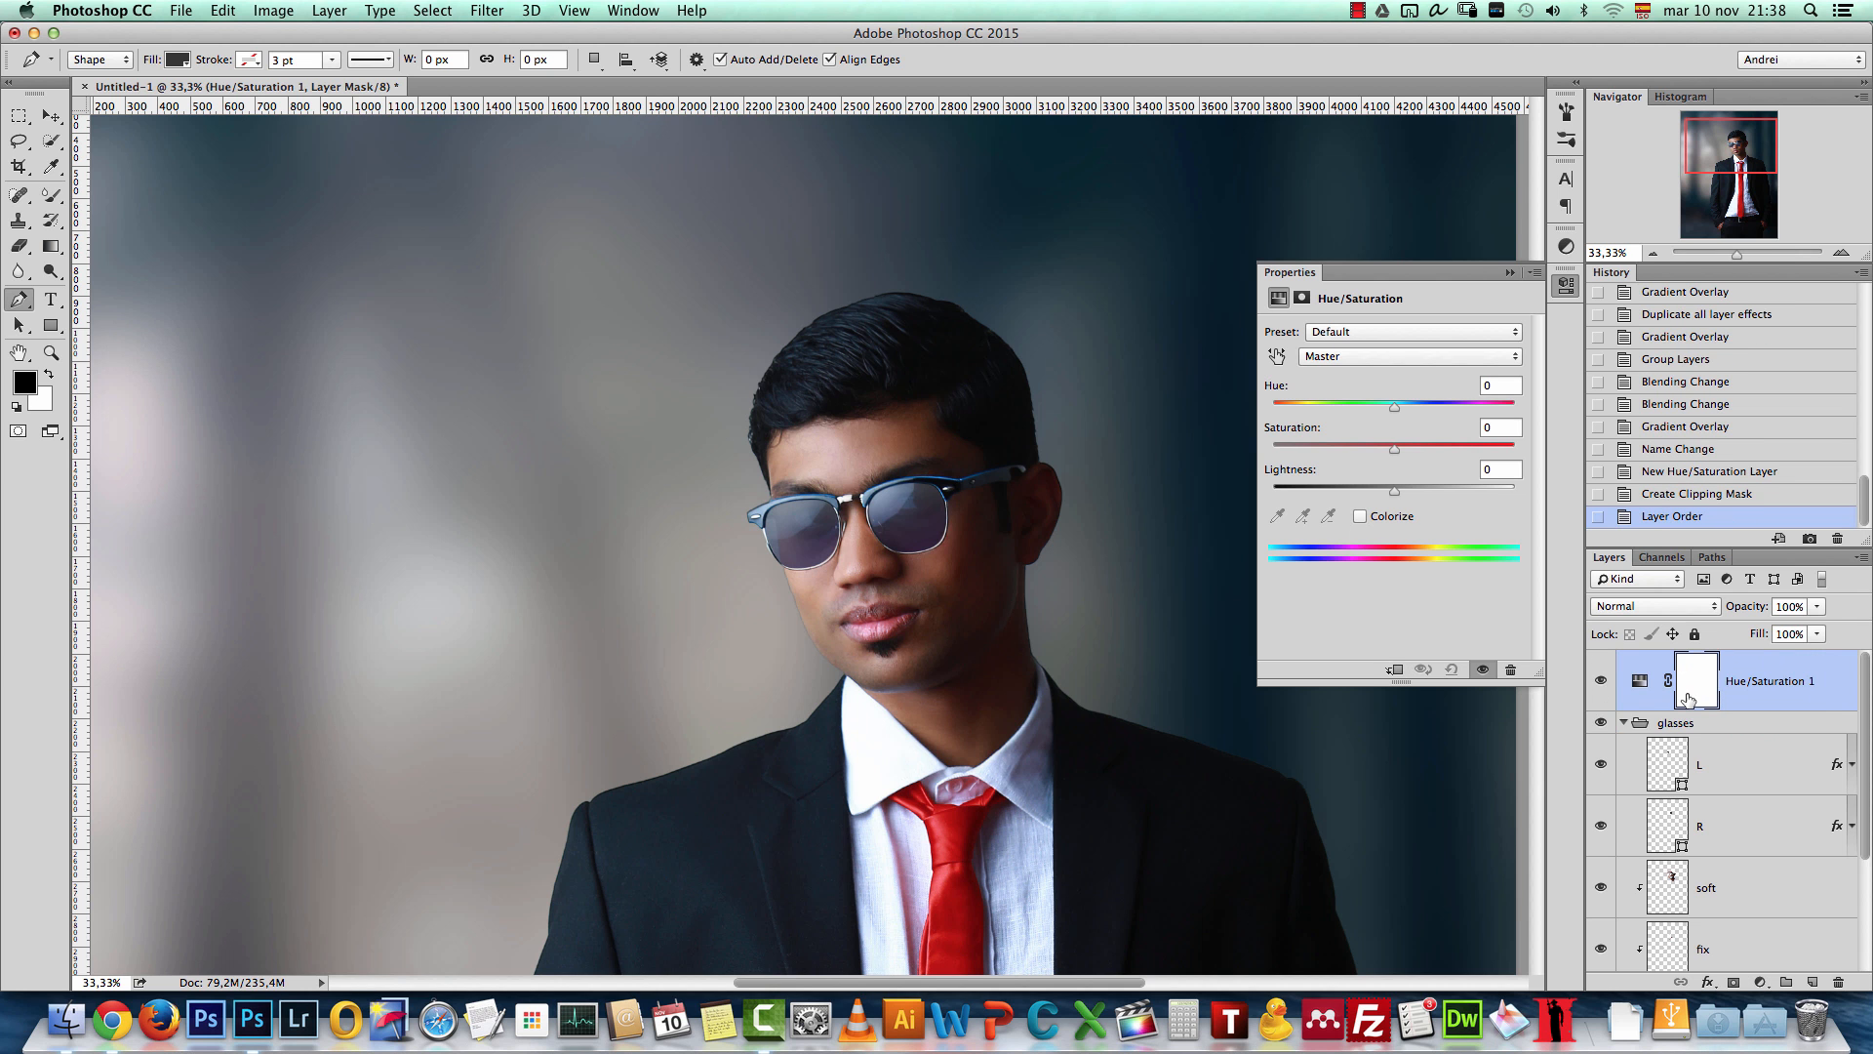
left_click(1625, 723)
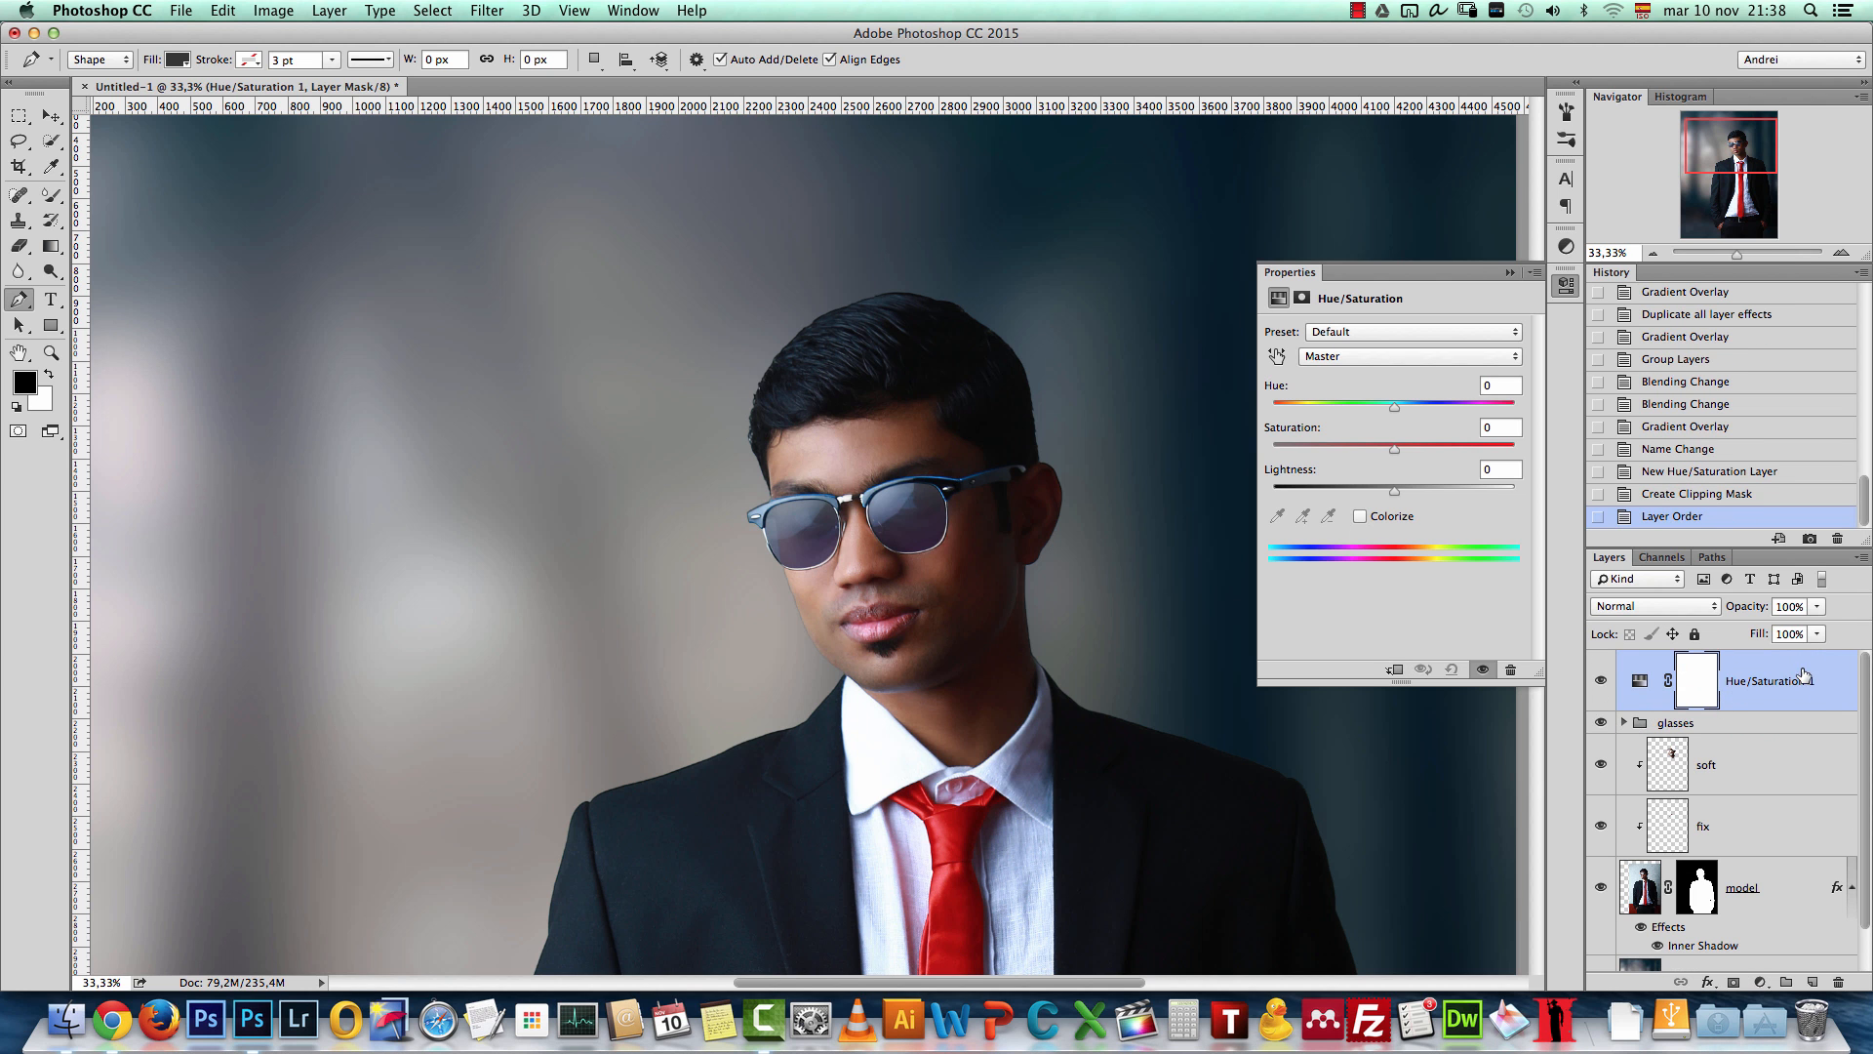
right_click(1830, 677)
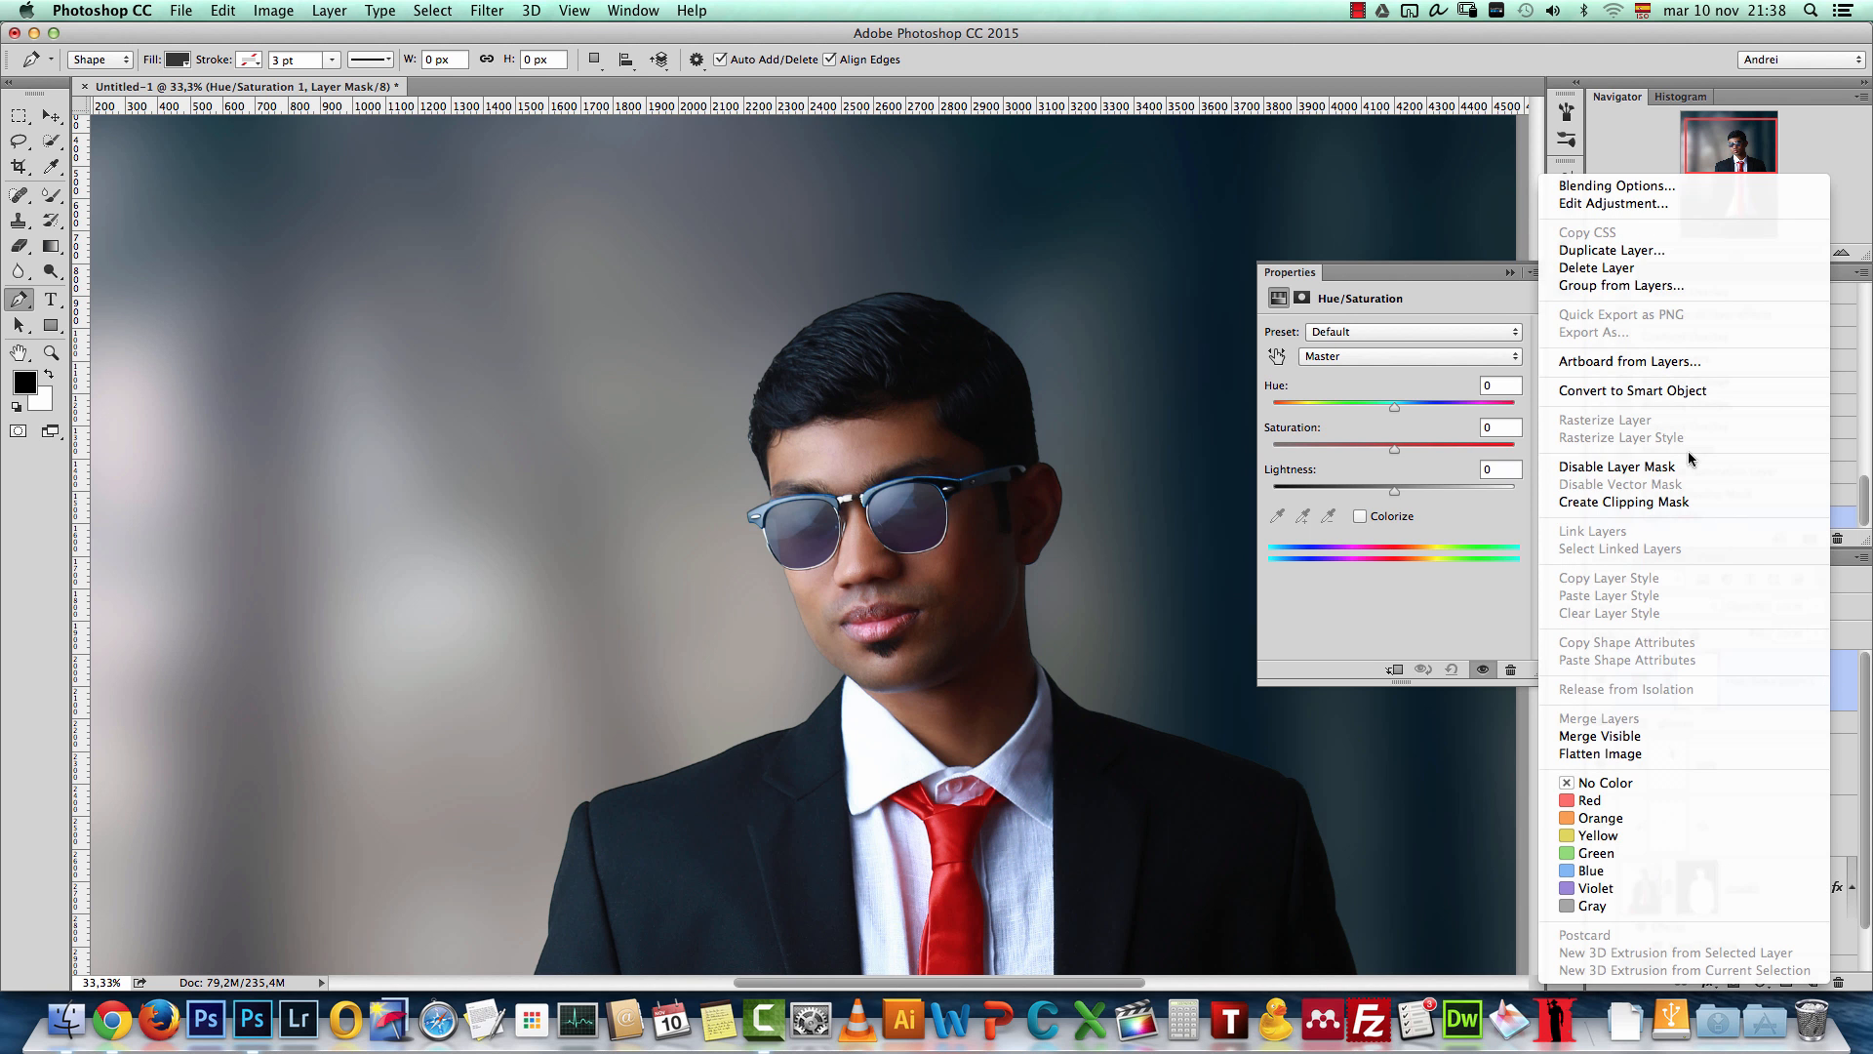
left_click(1636, 502)
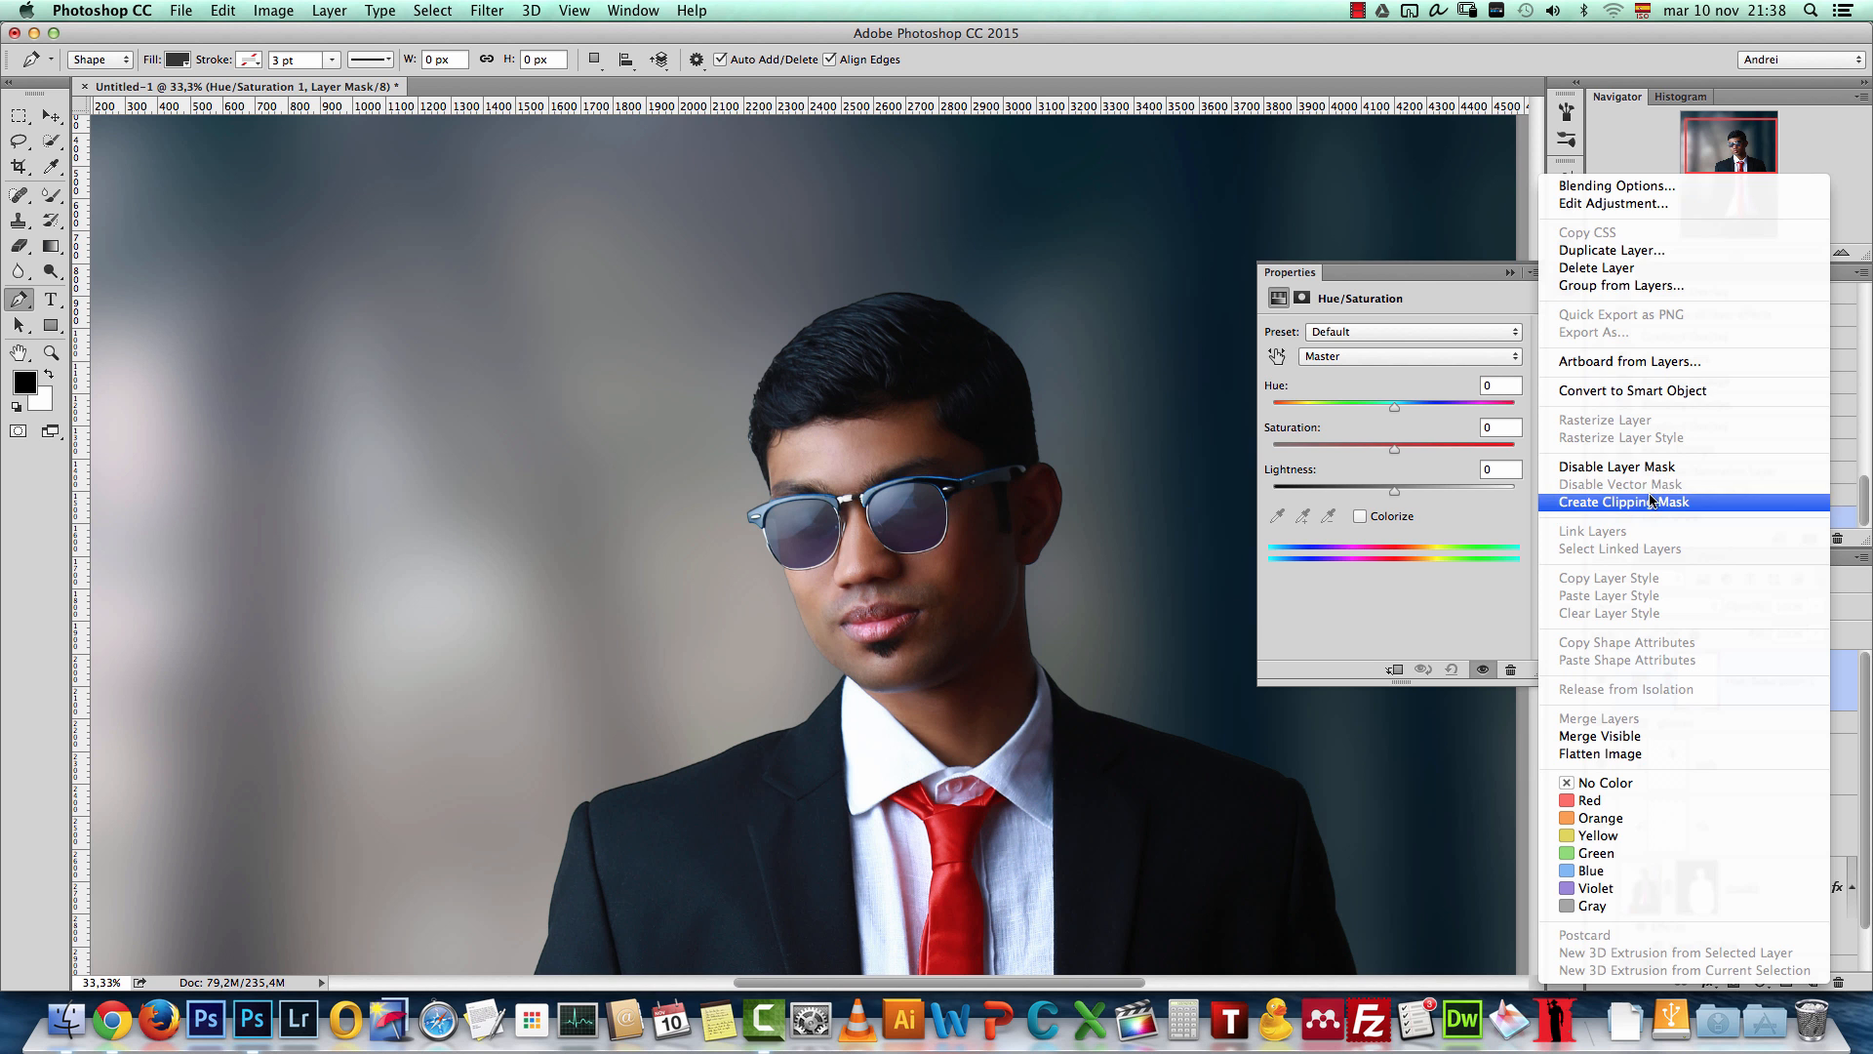
left_click(1507, 275)
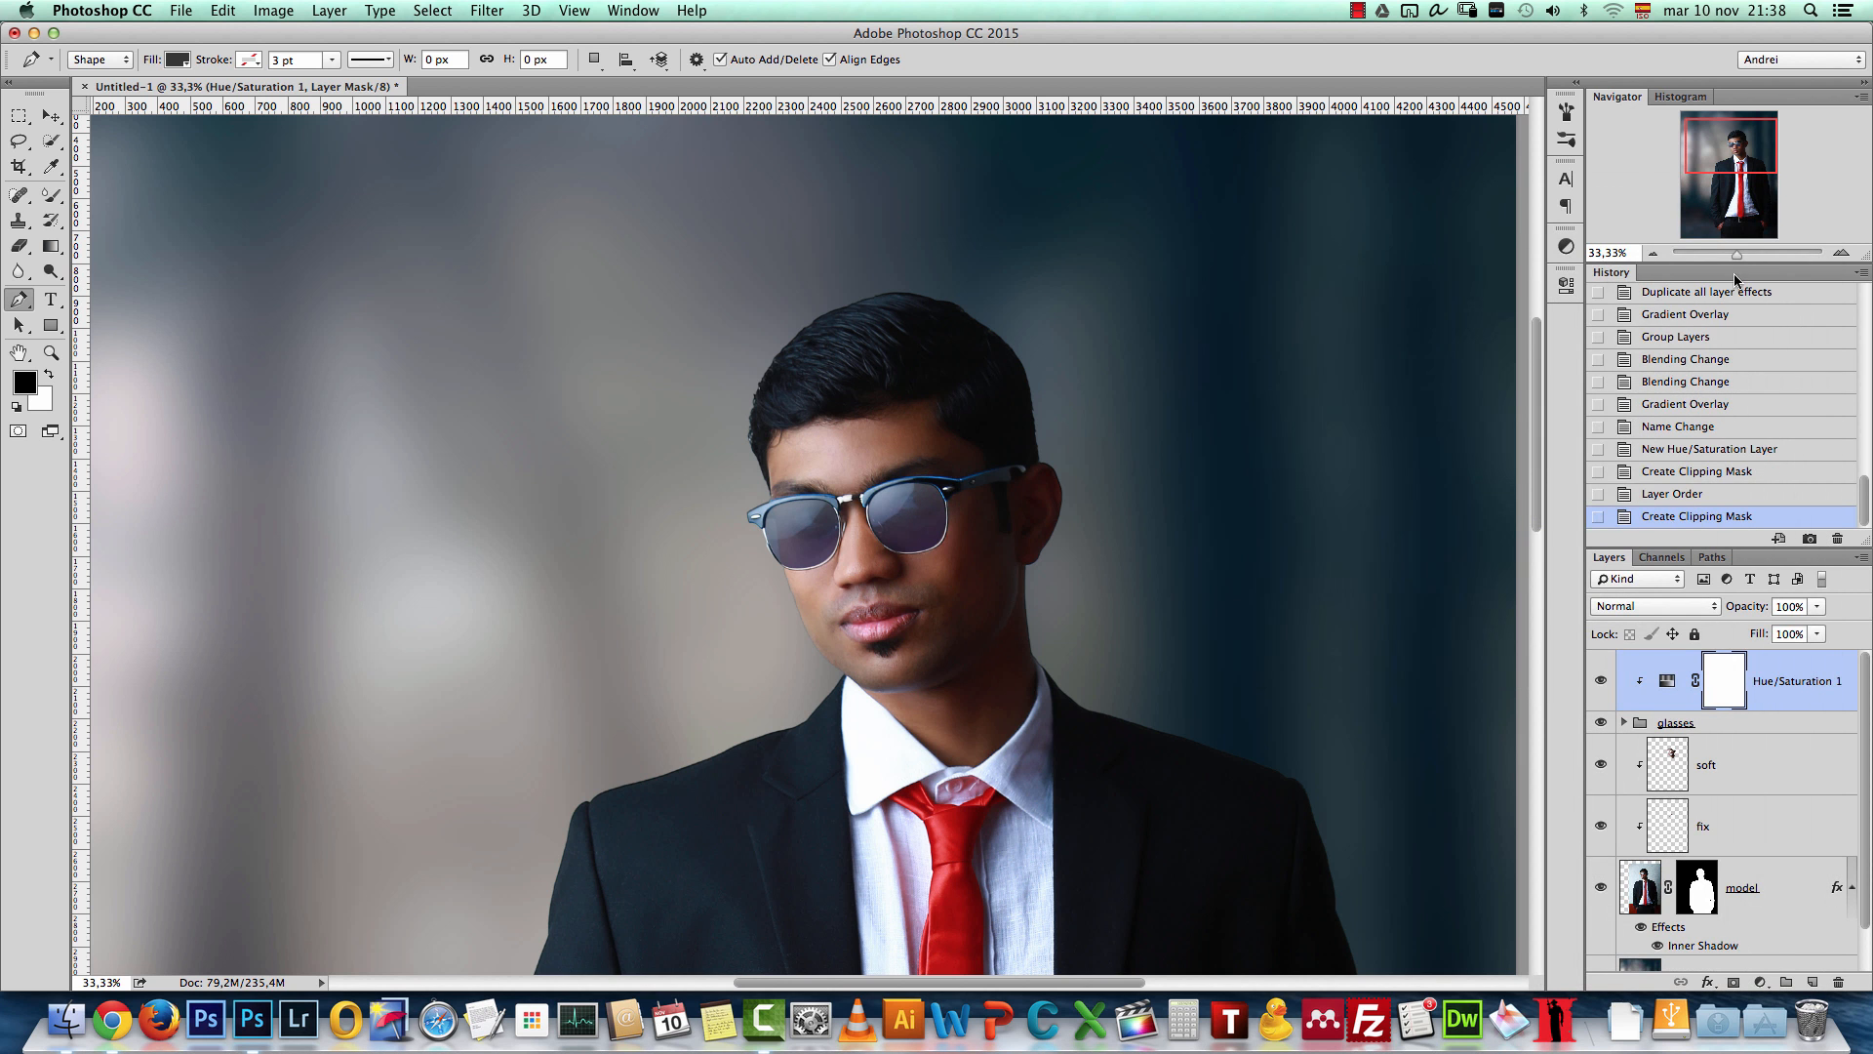
Step: Shift the hue of the glasses group's Hue/Saturation adjustment to -12
left_click(1842, 253)
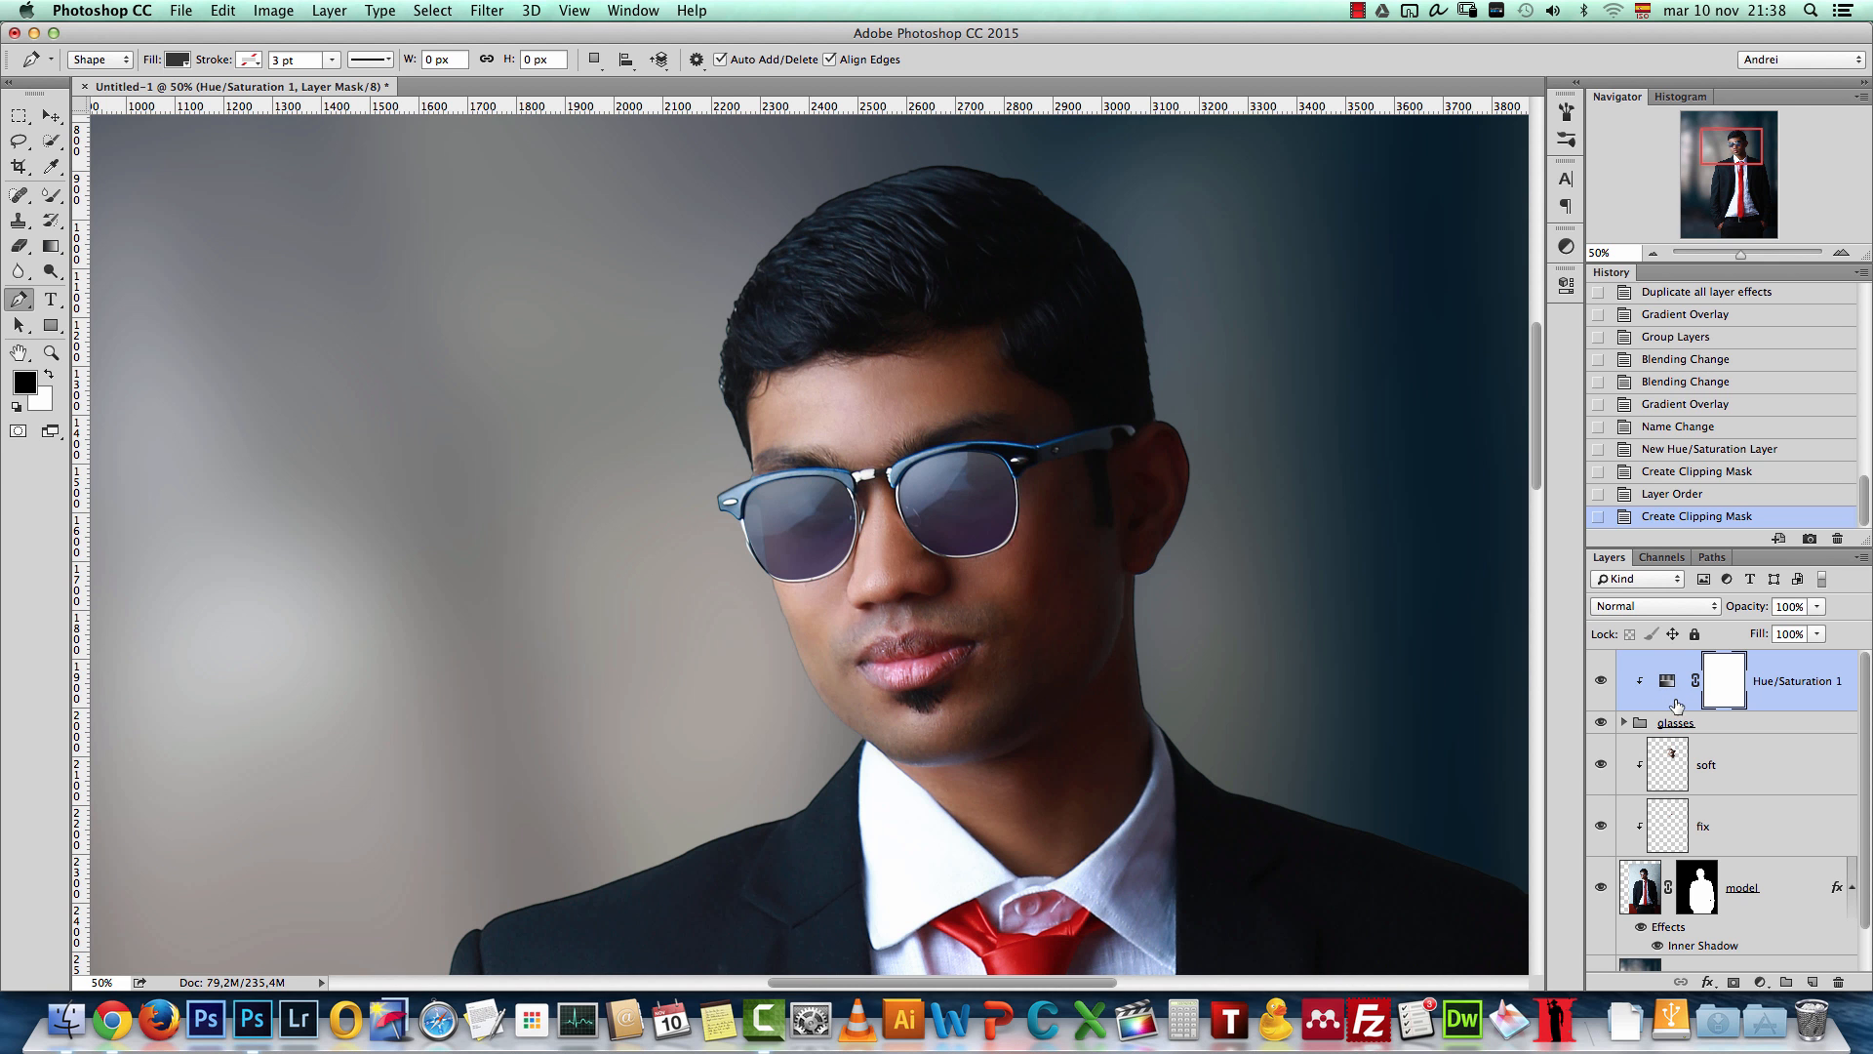
double_click(1668, 686)
mouse_move(1395, 408)
left_mouse_down()
mouse_move(1333, 415)
mouse_move(1483, 410)
mouse_move(1345, 413)
mouse_move(1379, 413)
left_mouse_up()
left_click(1510, 272)
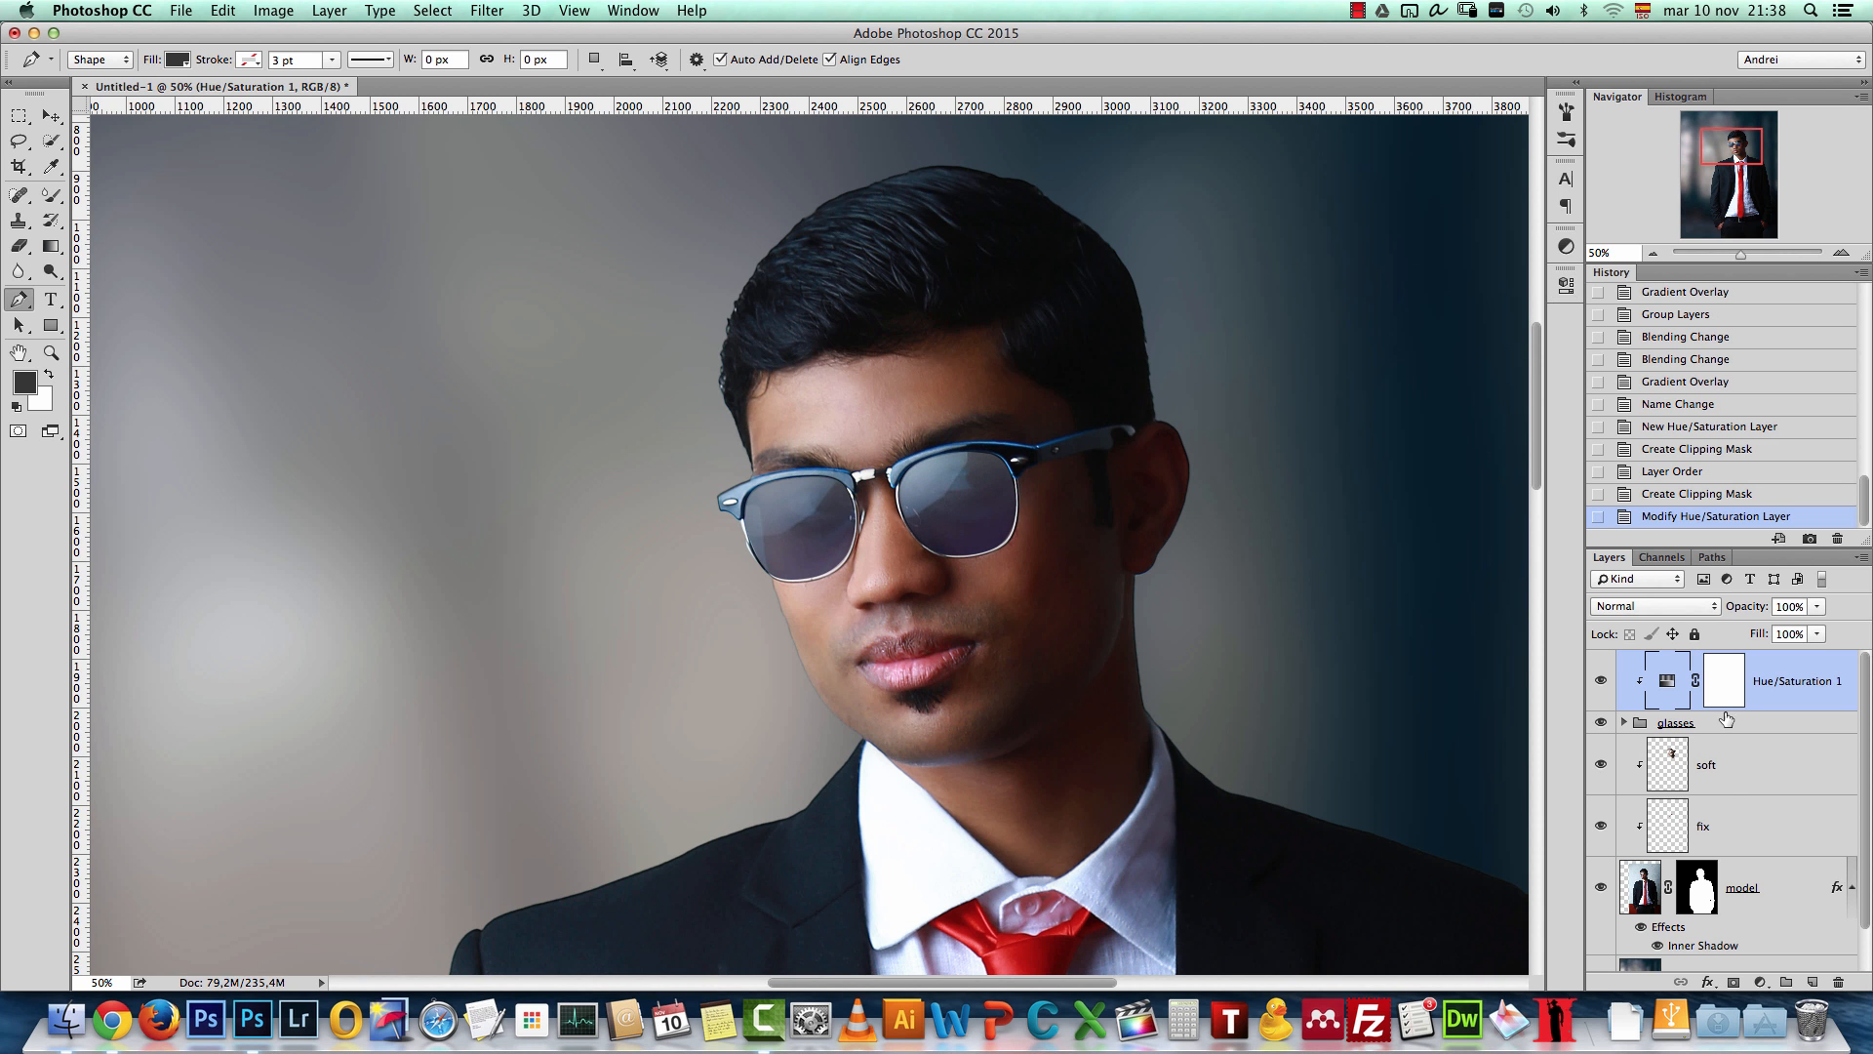
Step: Raise the opacity of the L layer in the glasses group to 100% and adjust its fill opacity
left_click(1625, 722)
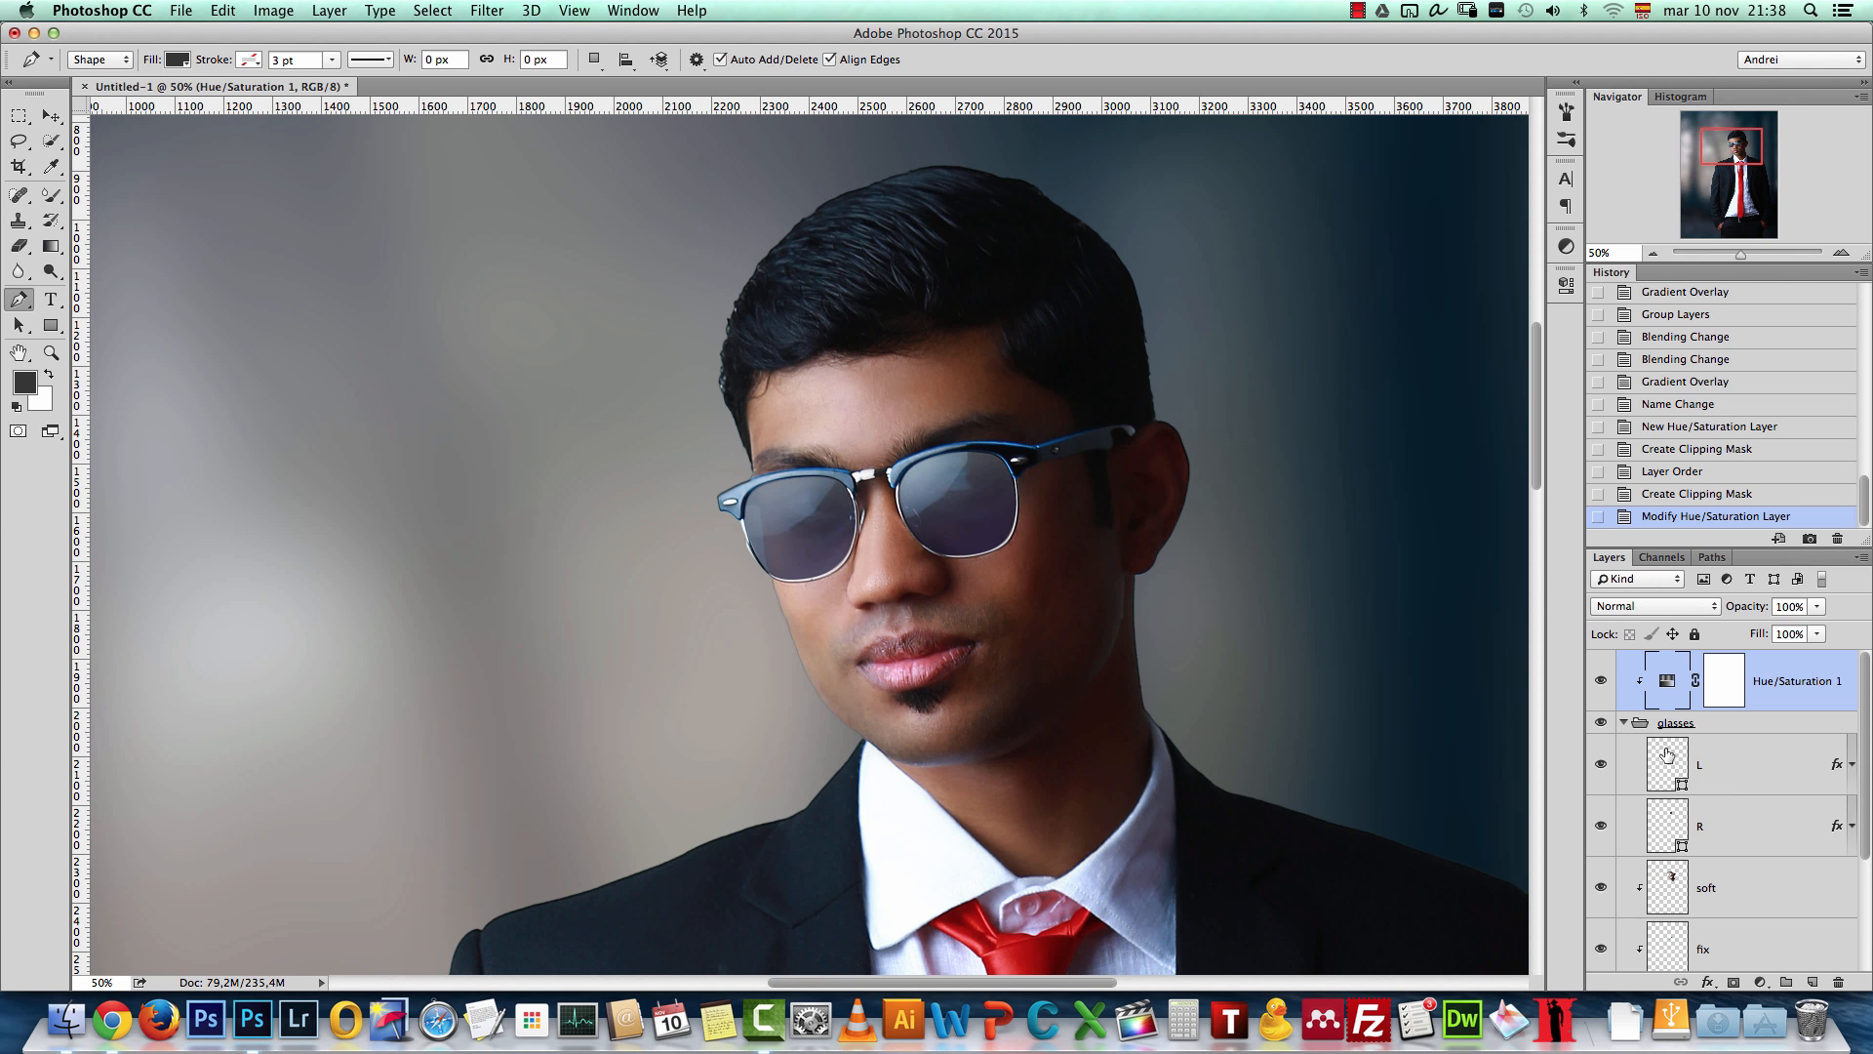
left_click(1756, 766)
left_click_drag(1817, 606, 1854, 626)
left_click(1817, 633)
mouse_move(1775, 658)
left_mouse_down()
mouse_move(1820, 652)
mouse_move(1820, 609)
mouse_move(1843, 638)
mouse_move(1784, 632)
mouse_move(1817, 640)
mouse_move(1791, 659)
left_mouse_up()
left_click(1813, 608)
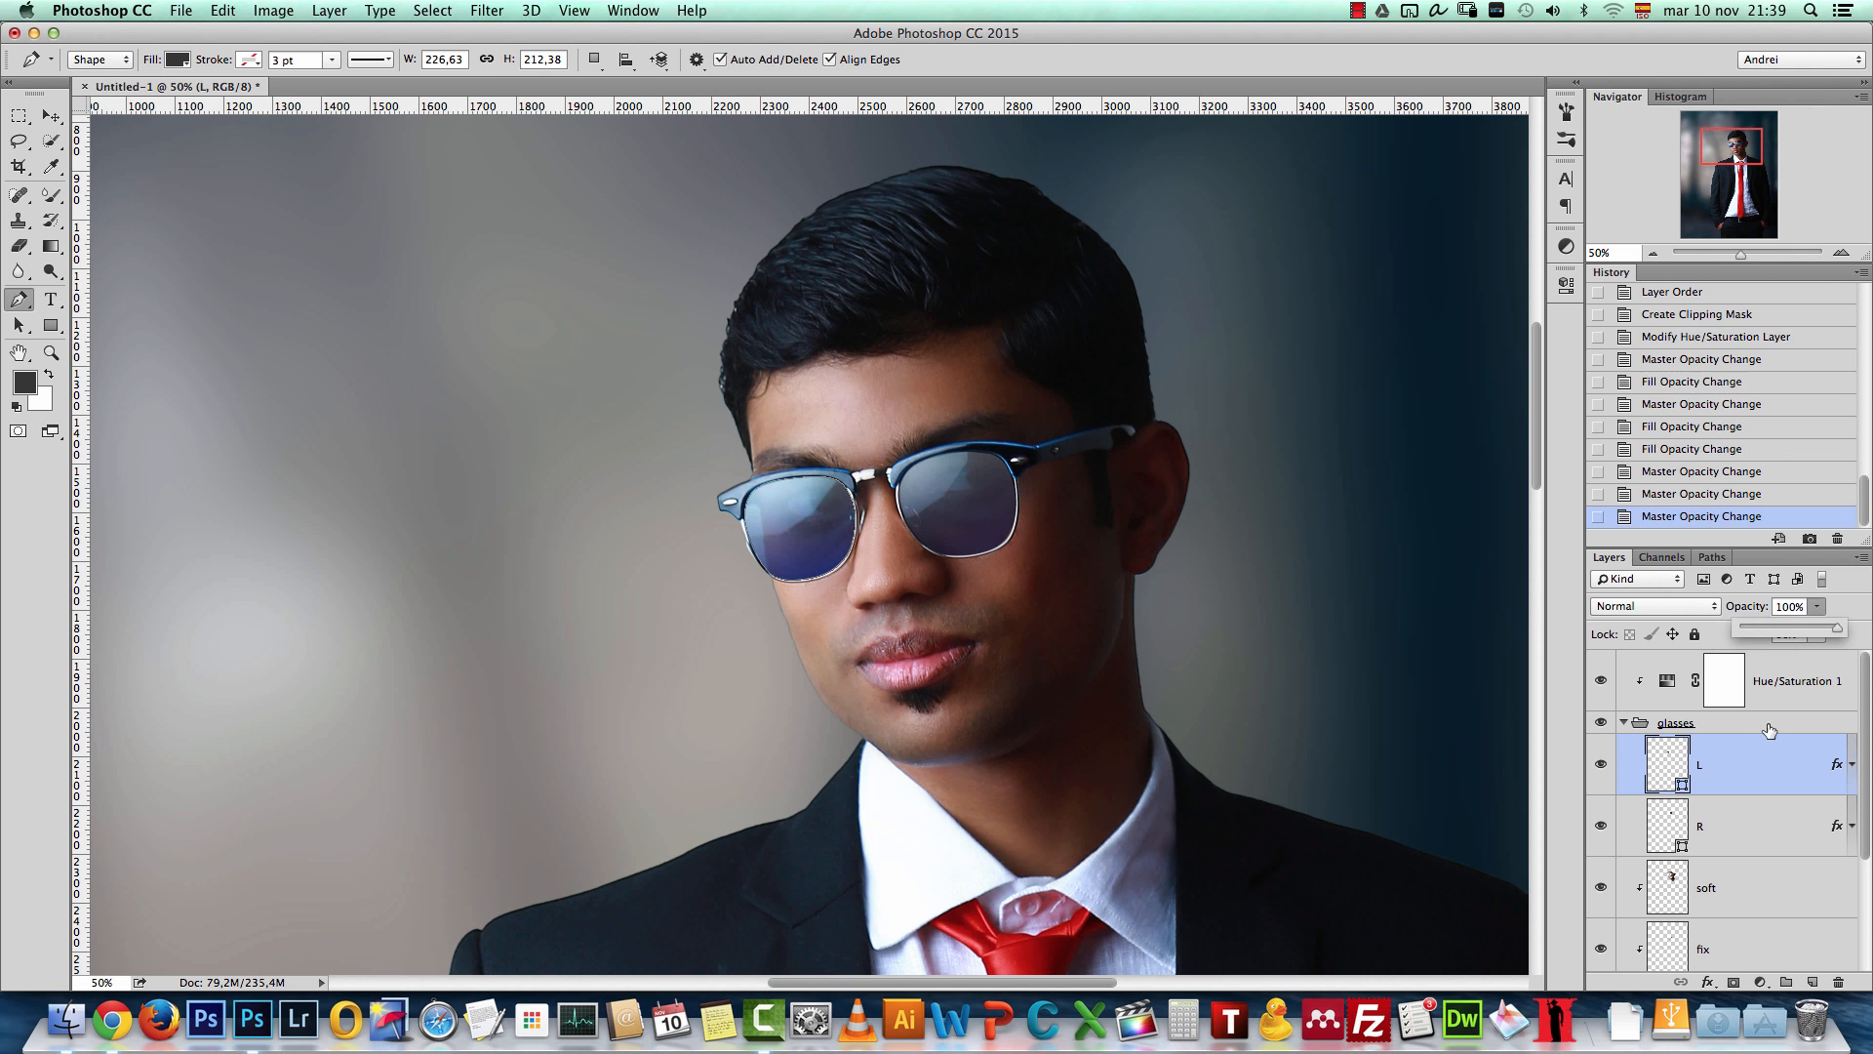
Step: Copy the R layer's effects onto the L layer again and select the L layer
left_click(1807, 825)
left_click_drag(1838, 827, 1834, 764)
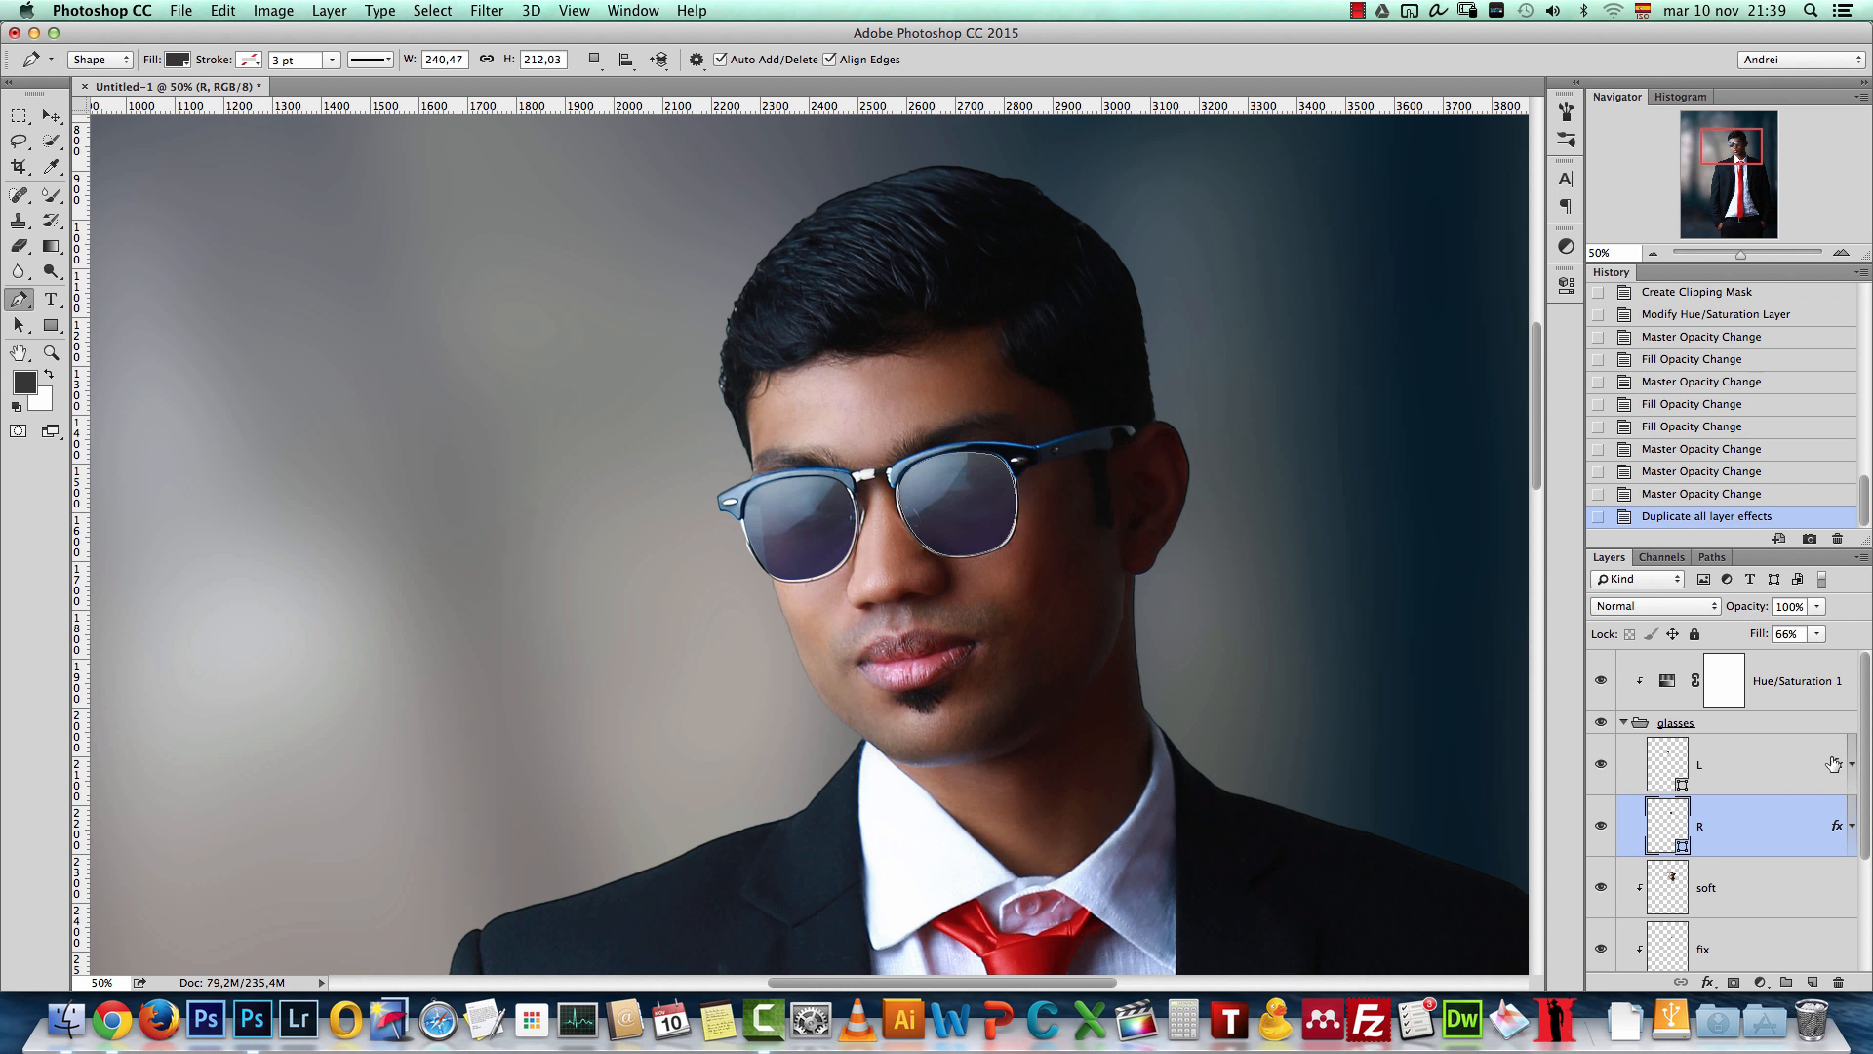
left_click(1768, 765)
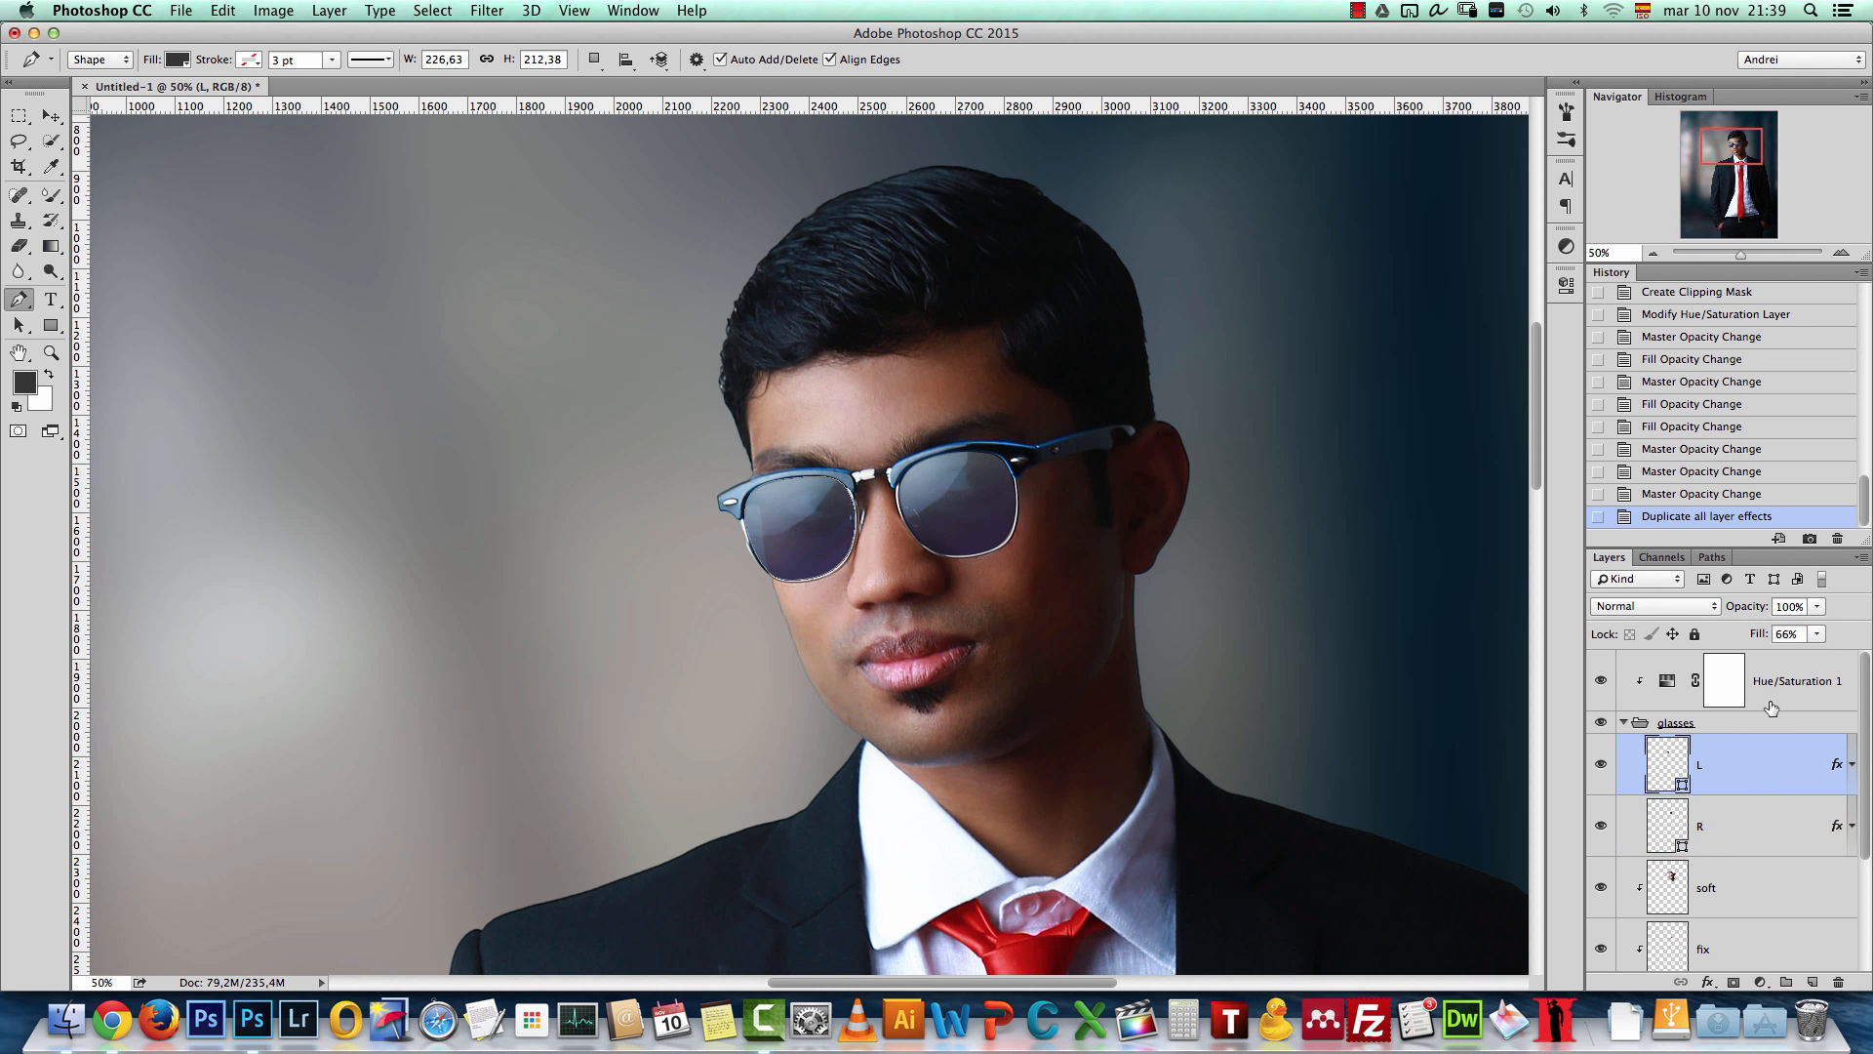
Step: Collapse the glasses group and set the Hue/Saturation adjustment's hue to -37
left_click(1625, 723)
double_click(1666, 684)
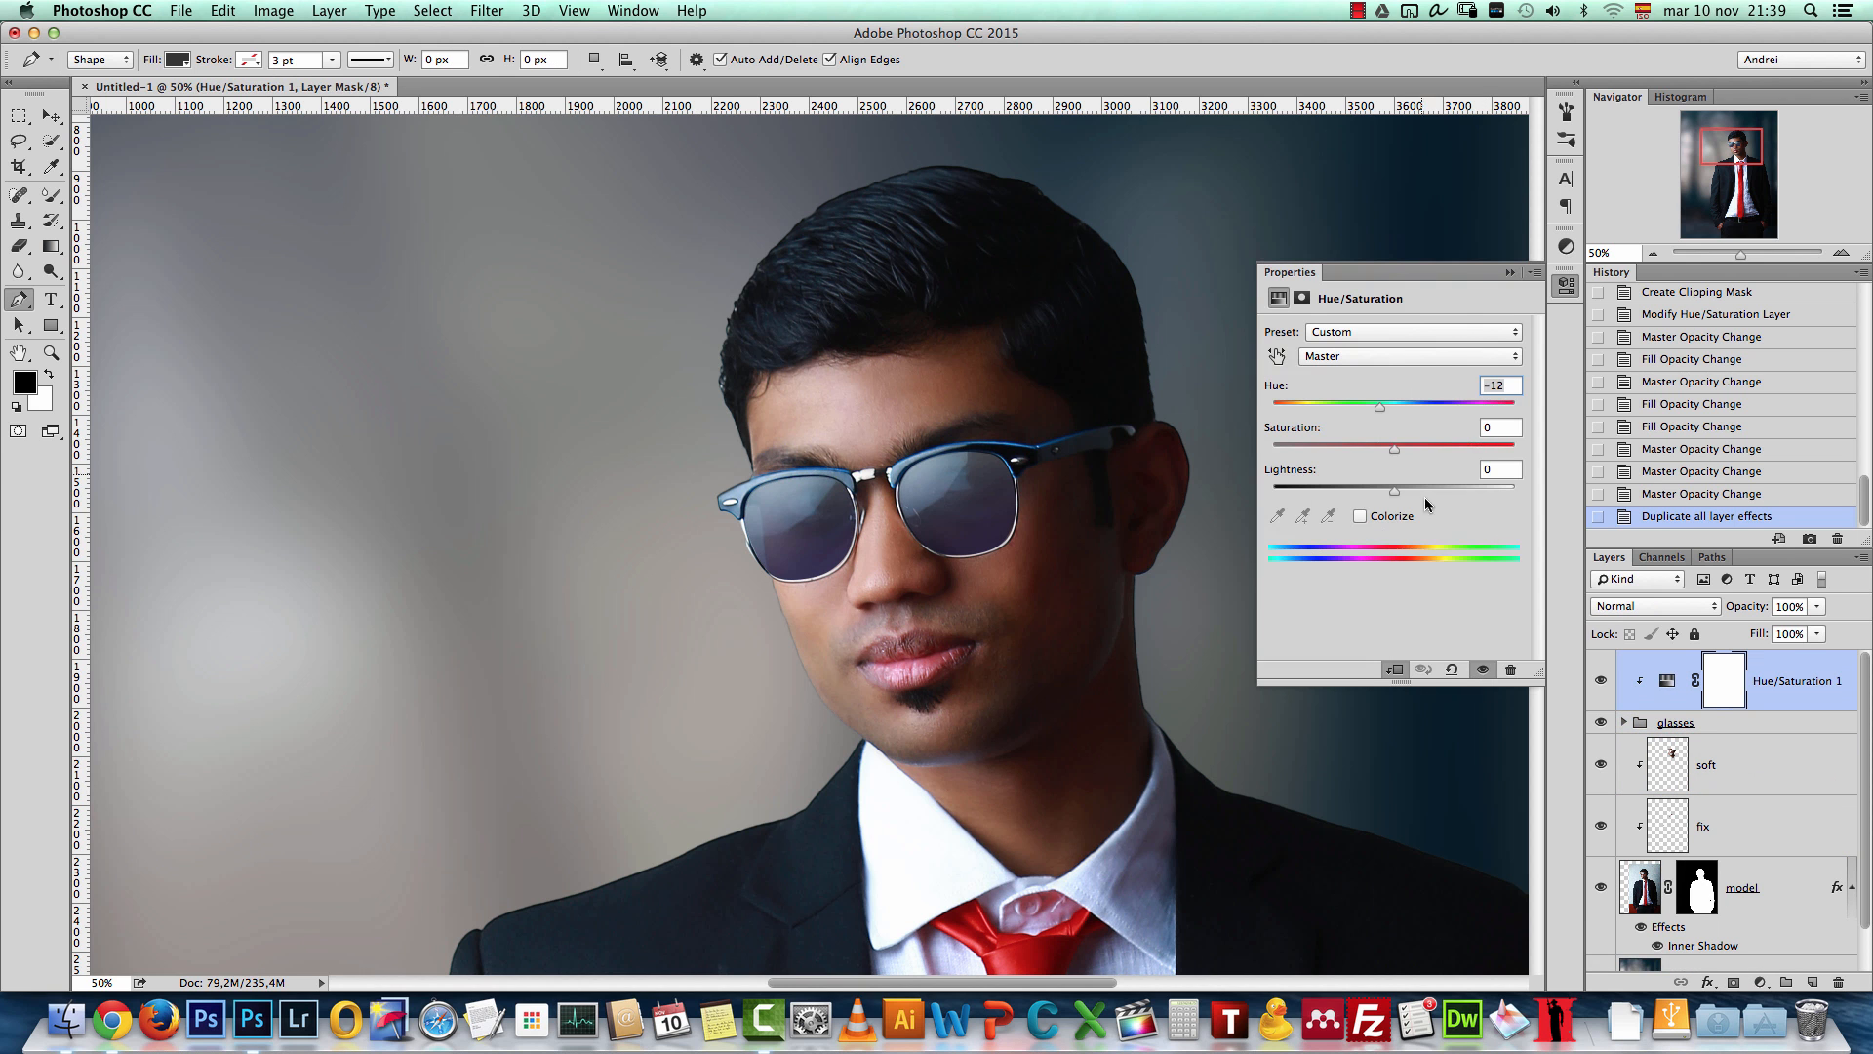
mouse_move(1374, 410)
left_mouse_down()
mouse_move(1399, 411)
mouse_move(1352, 413)
left_mouse_up()
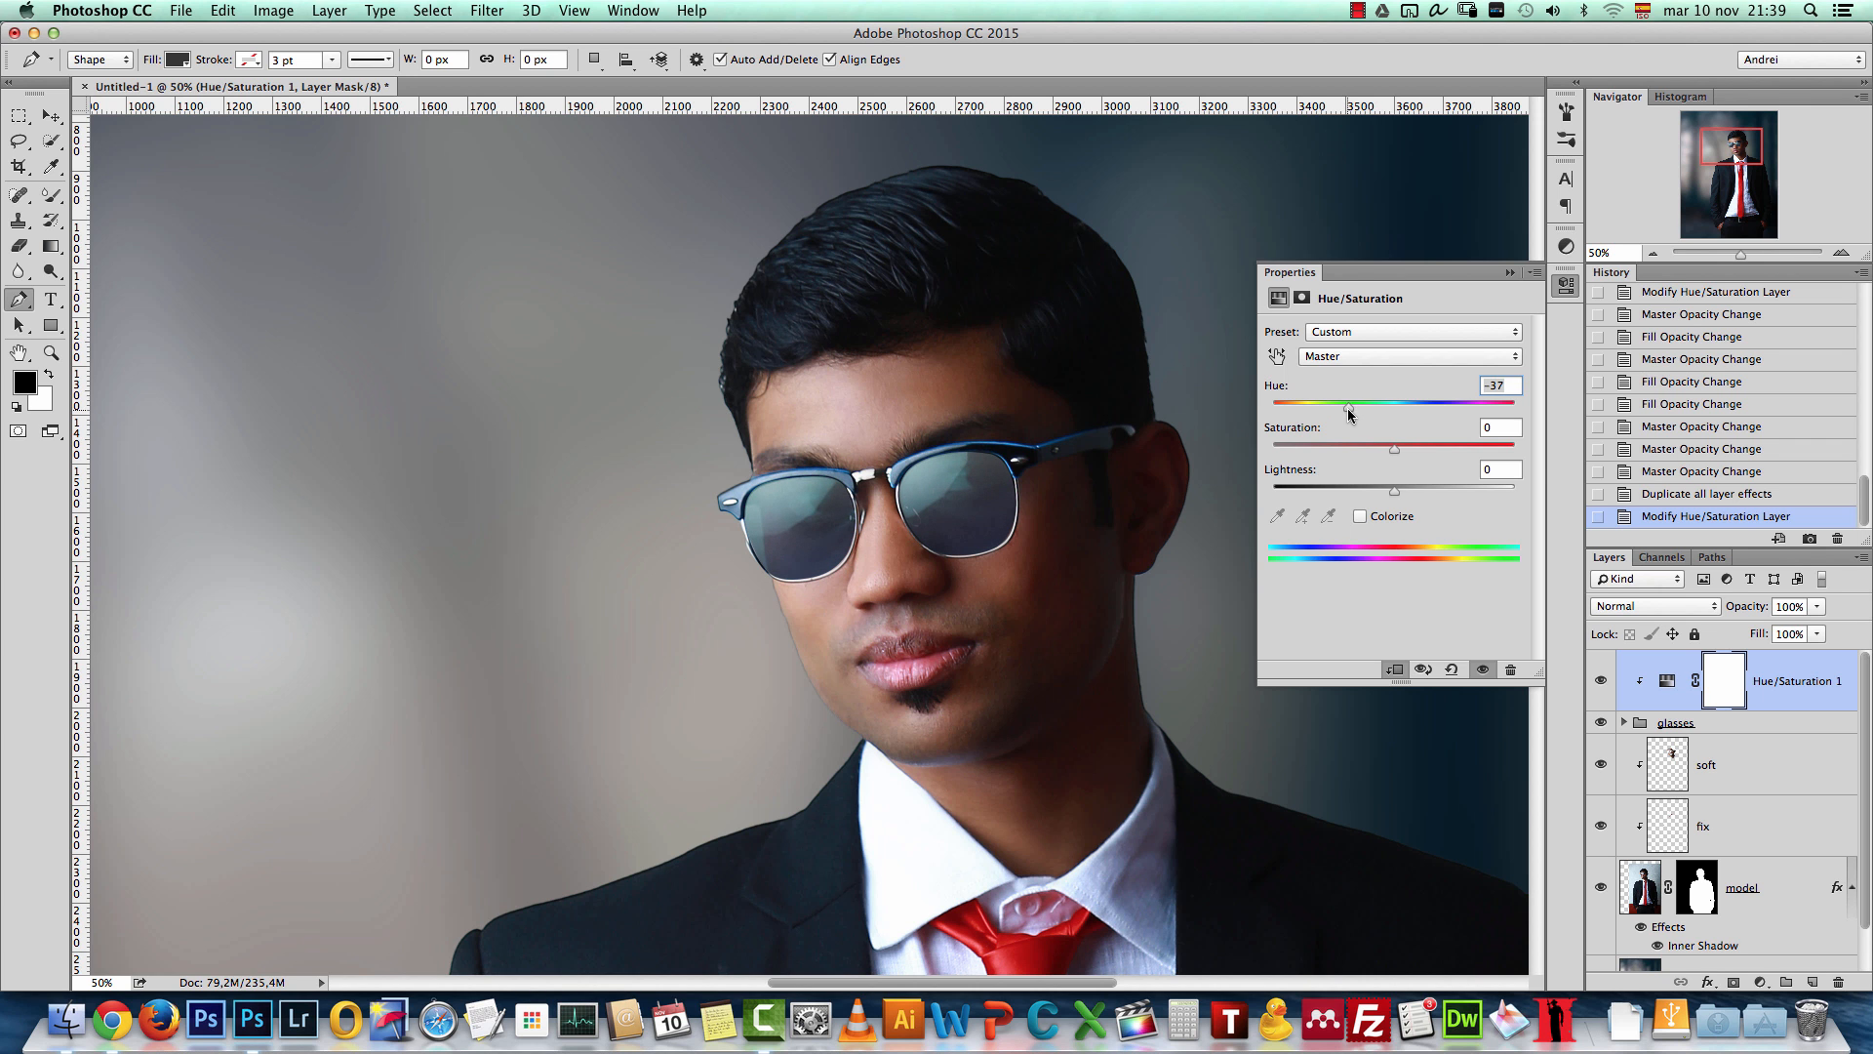
left_click(1509, 274)
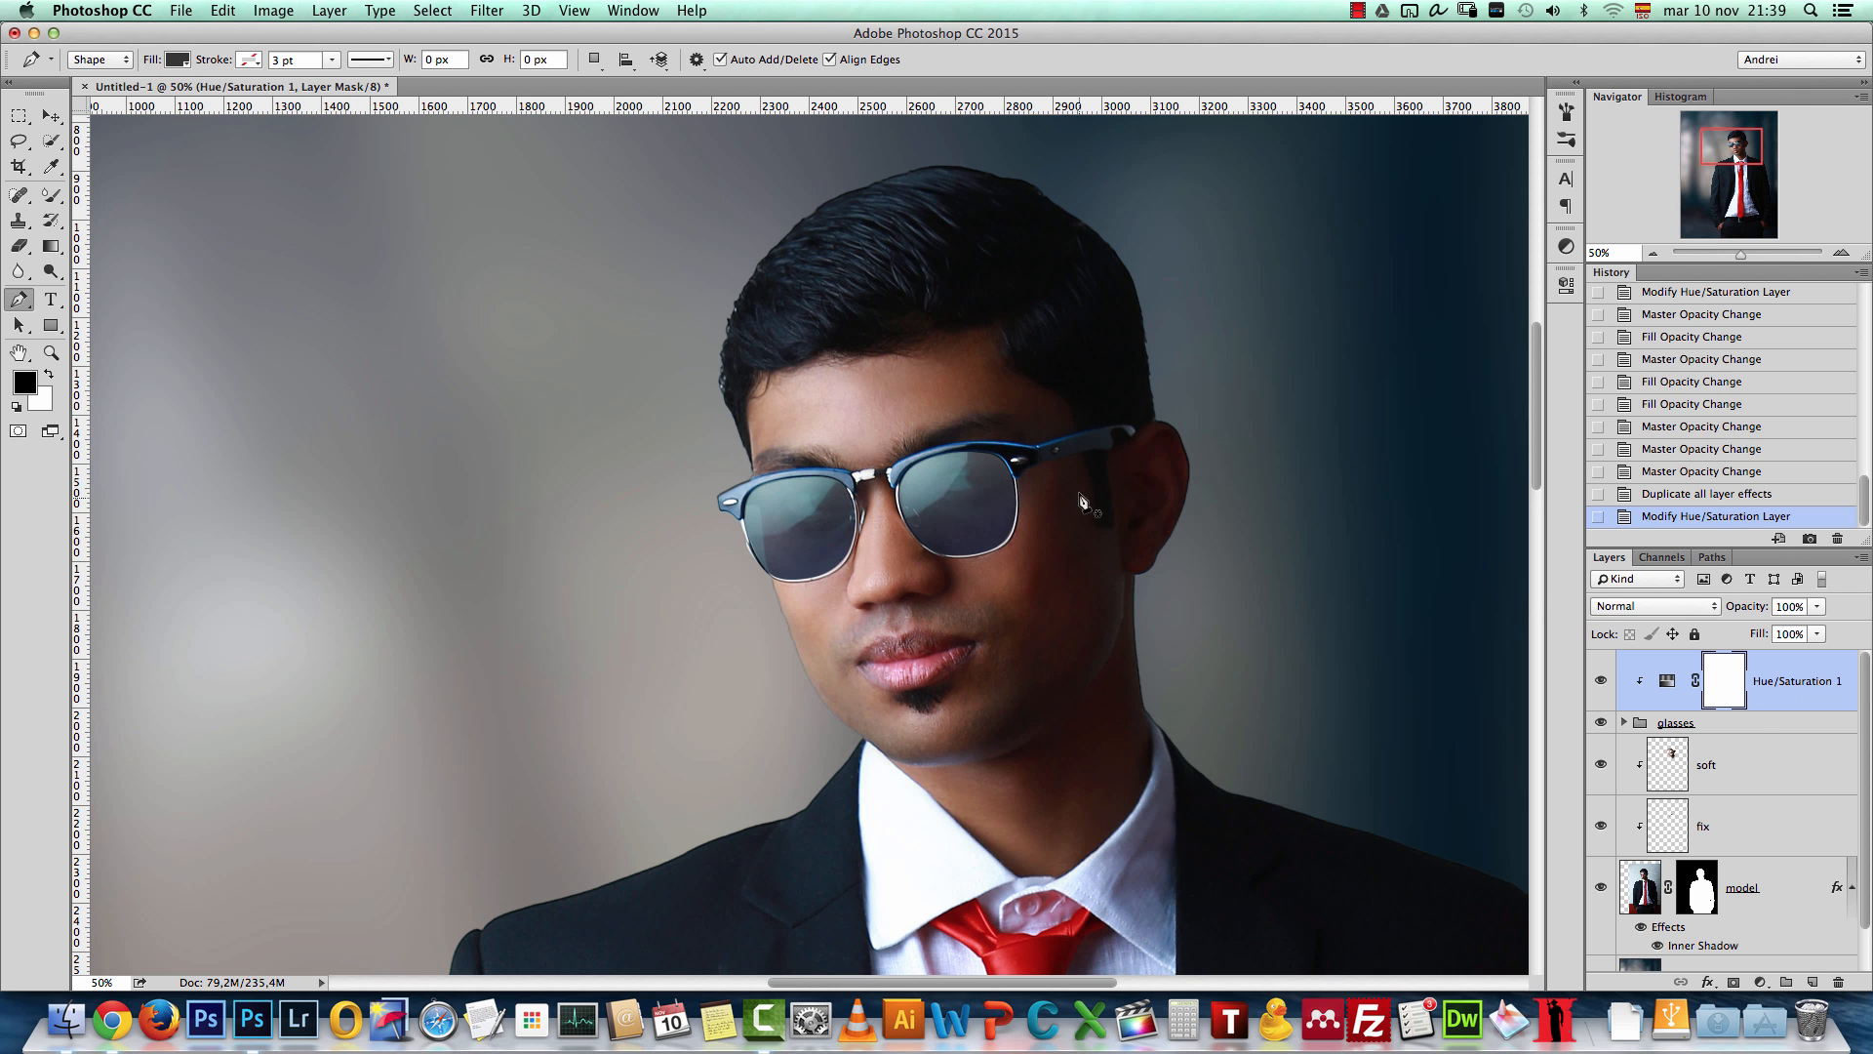
Step: Load the L layer's lens shape in the glasses group as a selection
left_click(1842, 254)
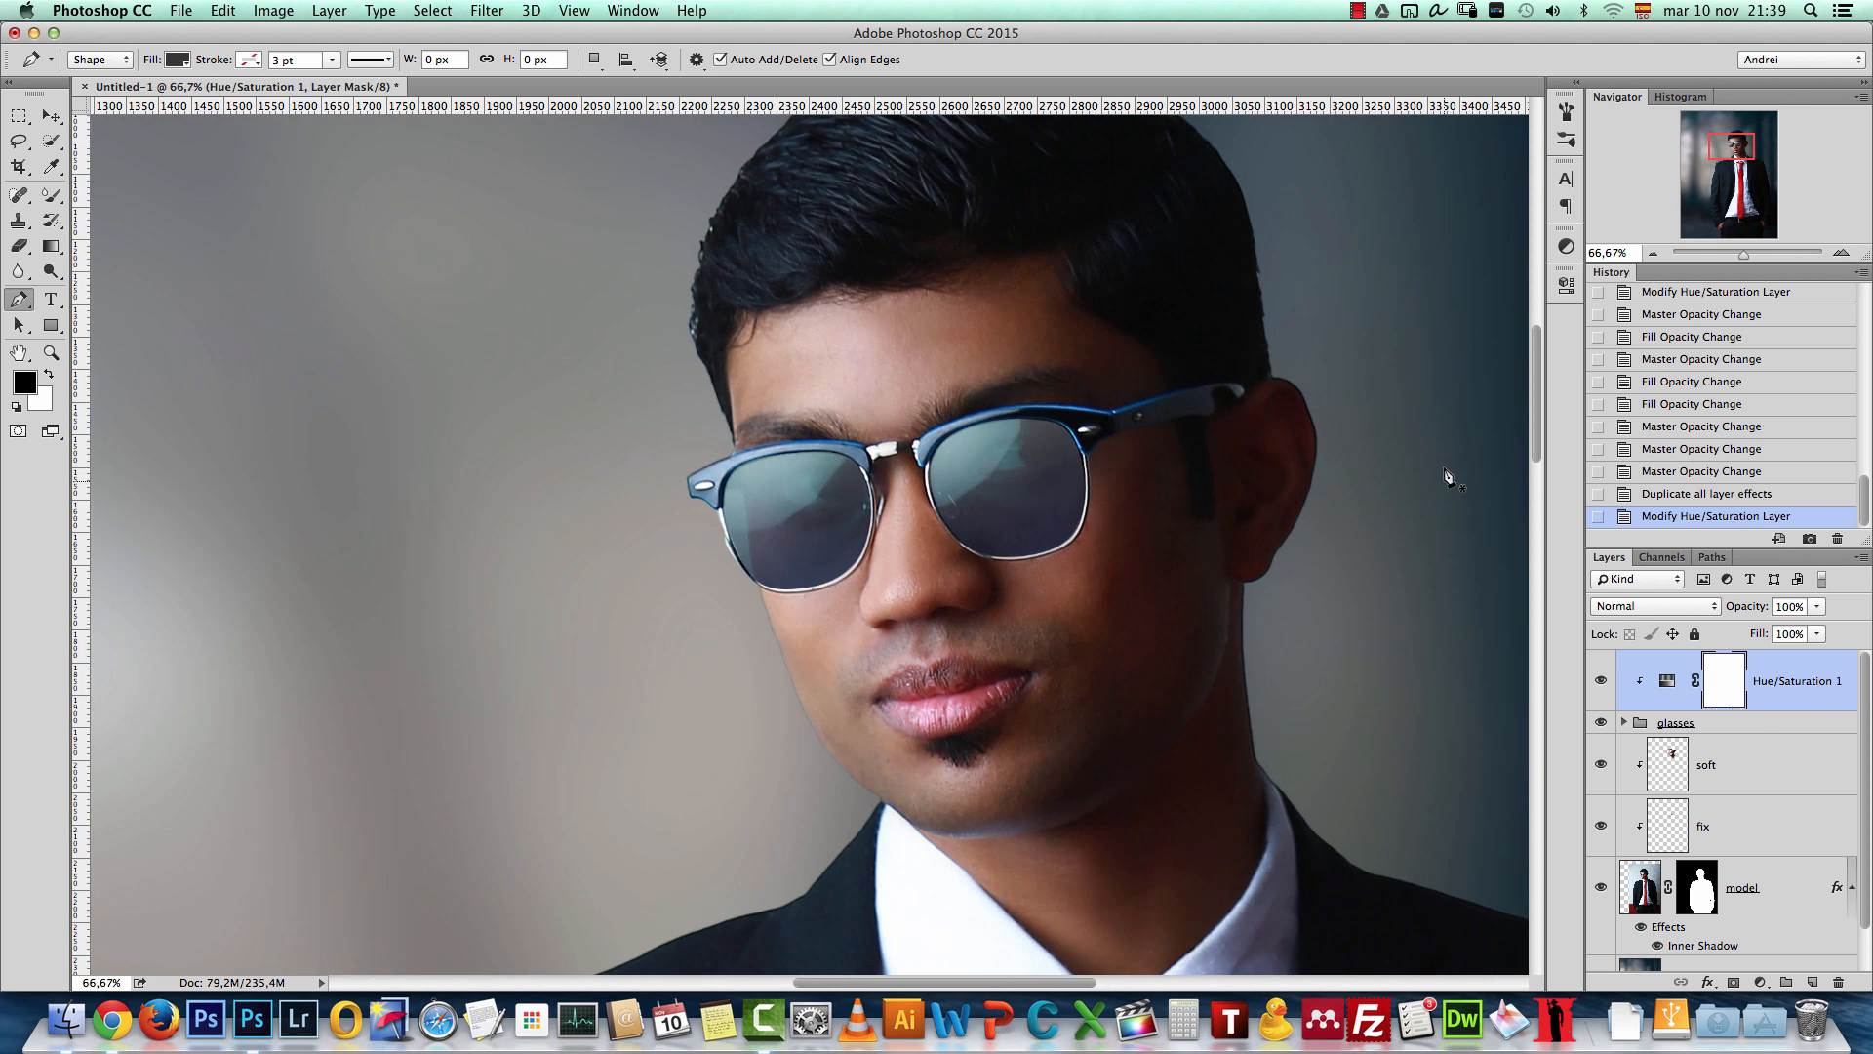
key("super+1")
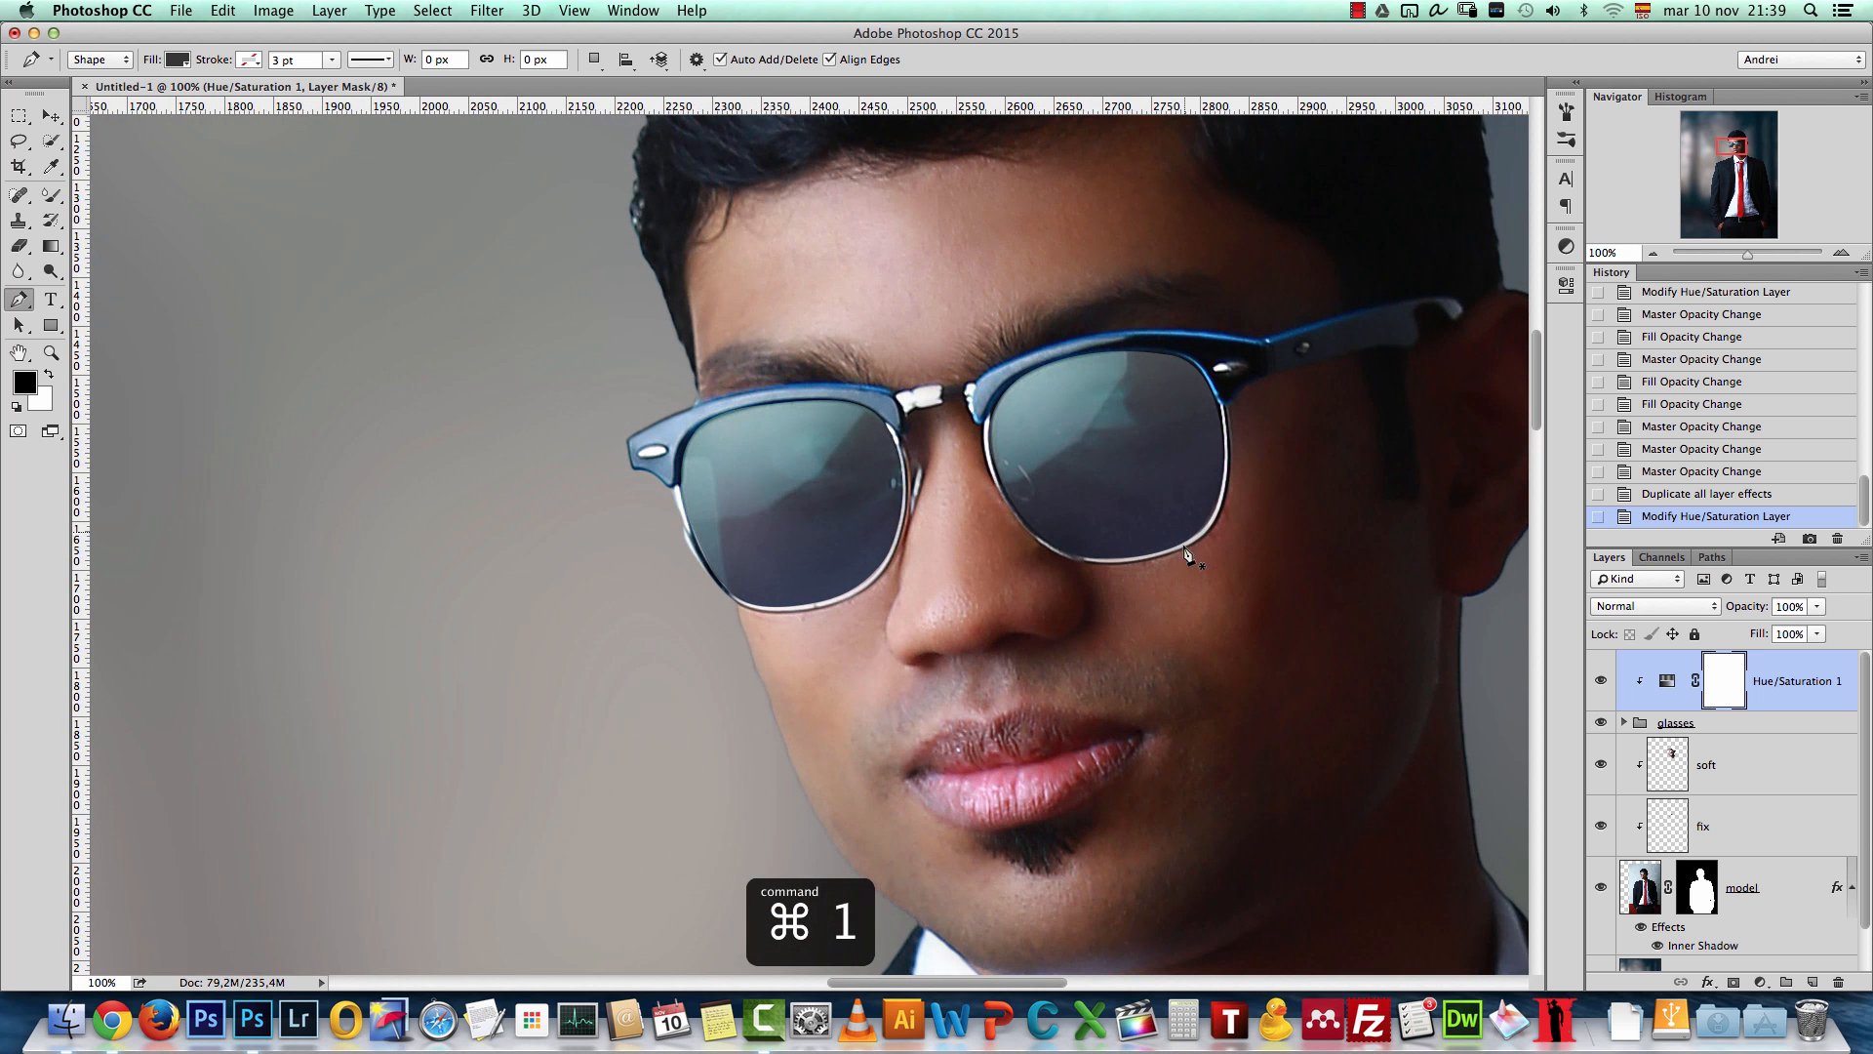
left_click_drag(1196, 587, 1114, 651)
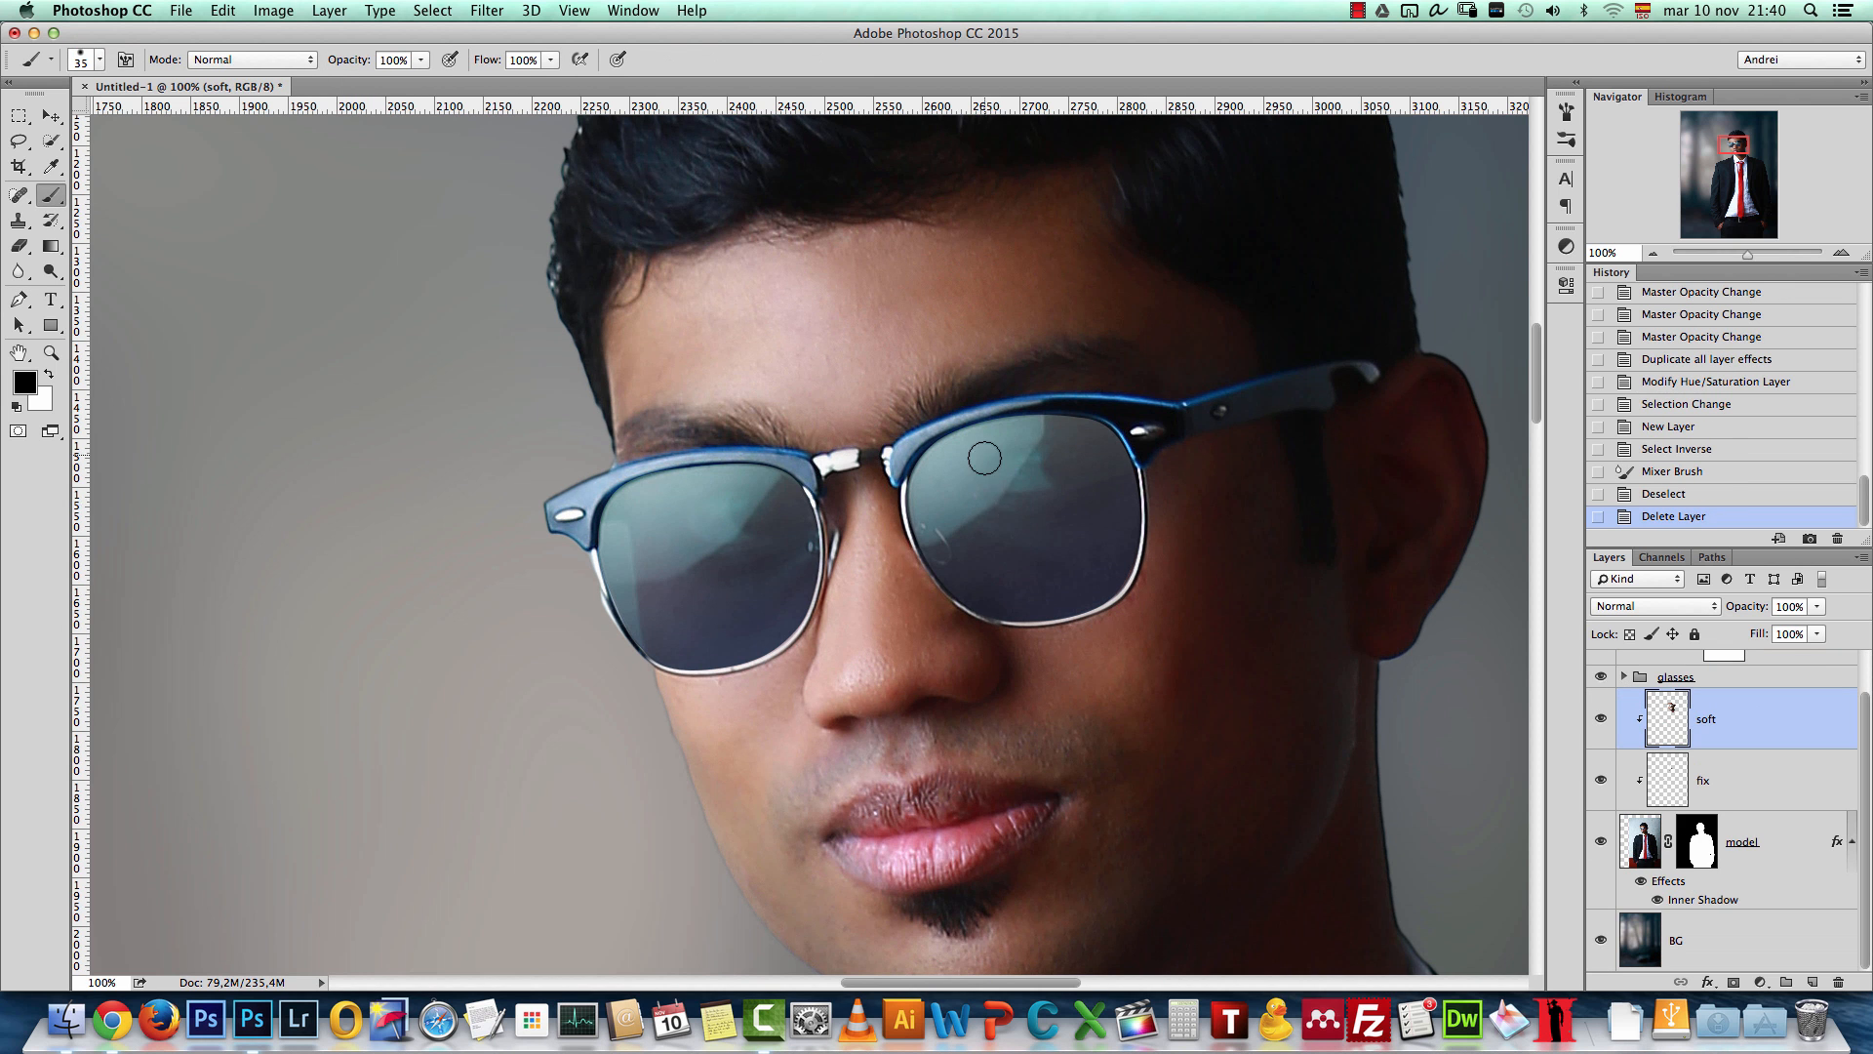
left_click(1624, 677)
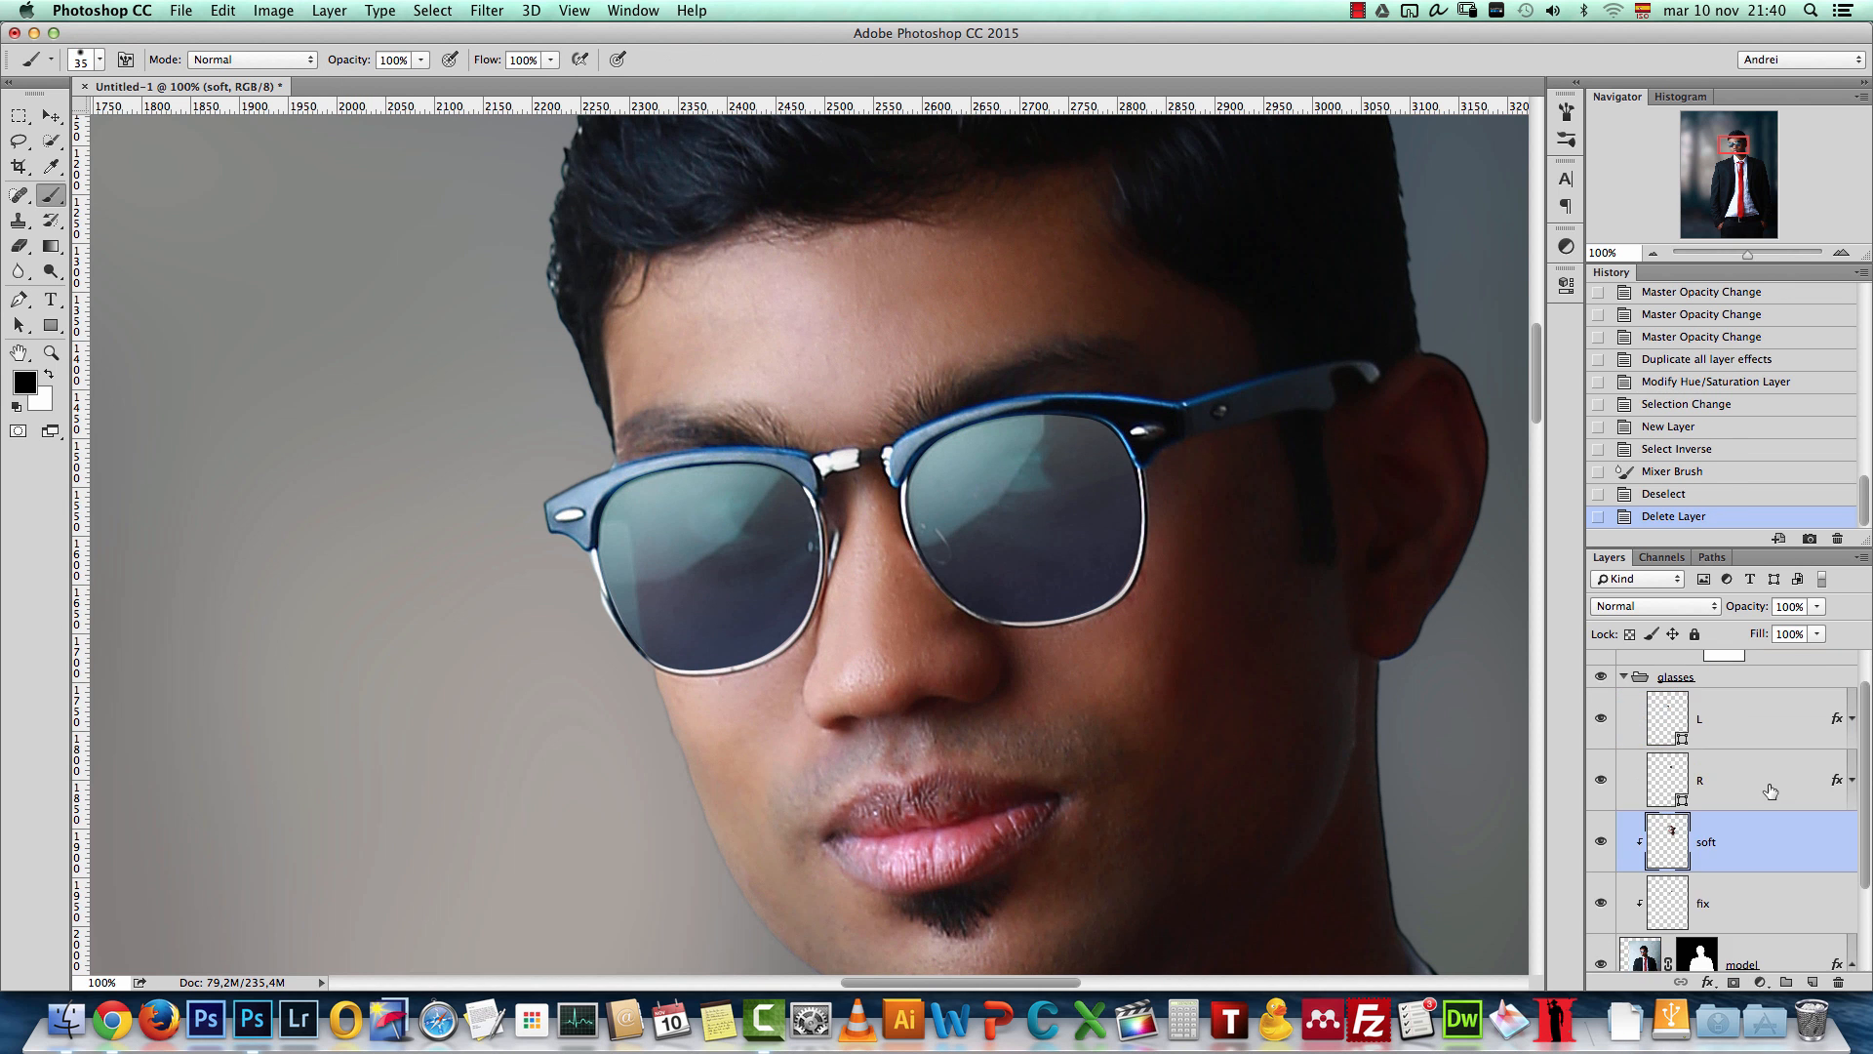
left_click(1757, 776)
left_click(1625, 719)
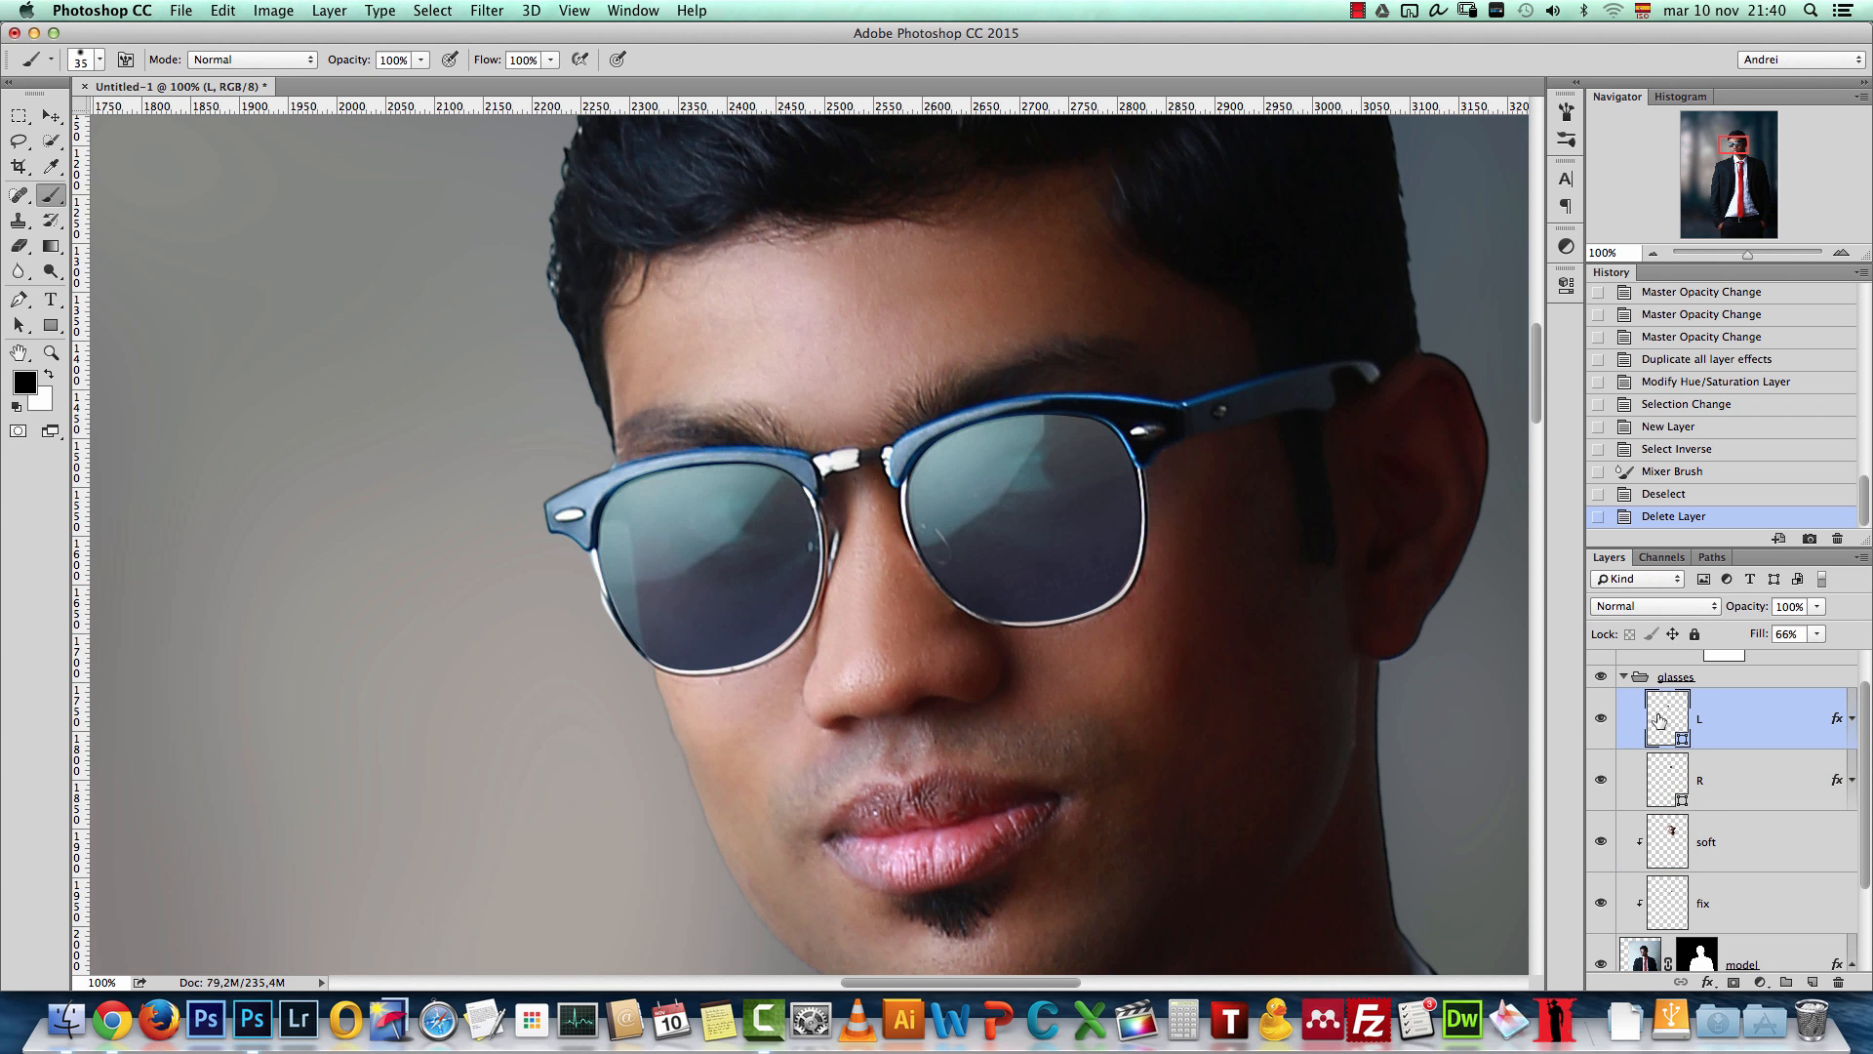
left_click(1670, 722, "super")
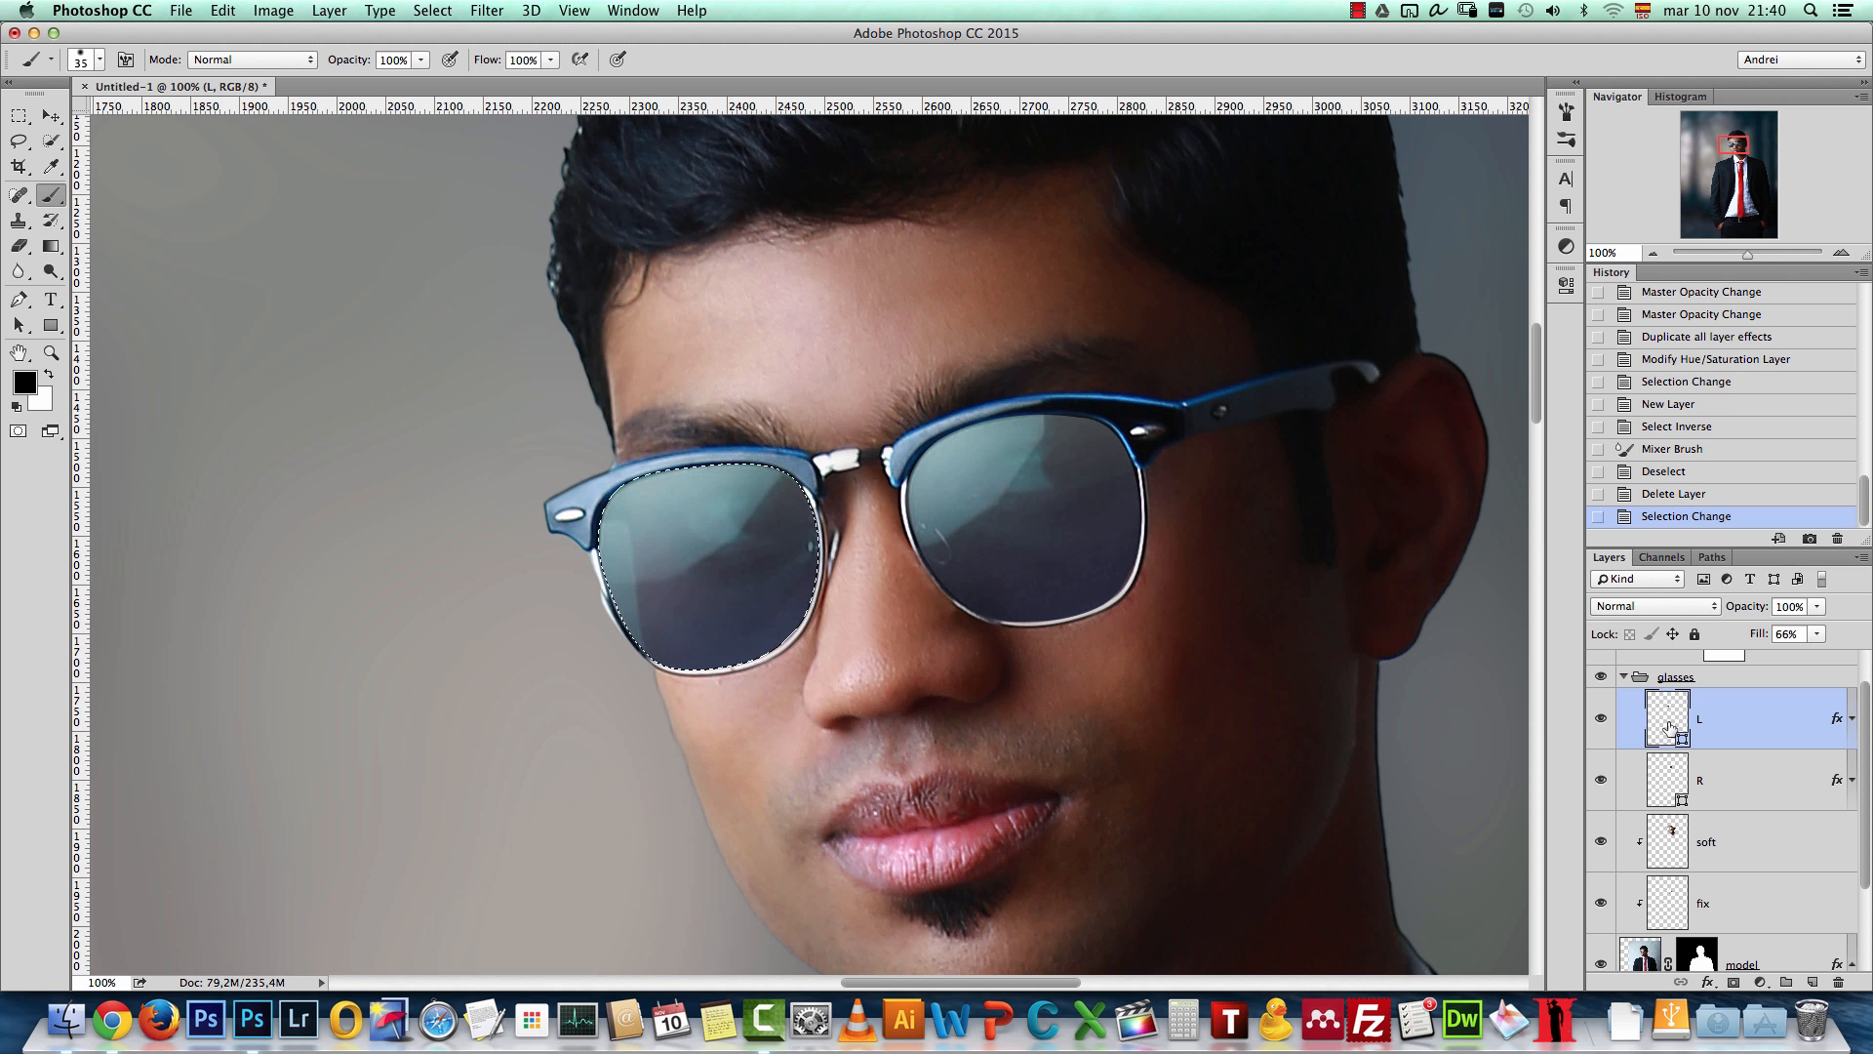
Step: Collapse the glasses group and create a new empty layer directly above the soft layer
left_click(1625, 678)
left_click(1750, 722)
left_click(1813, 982)
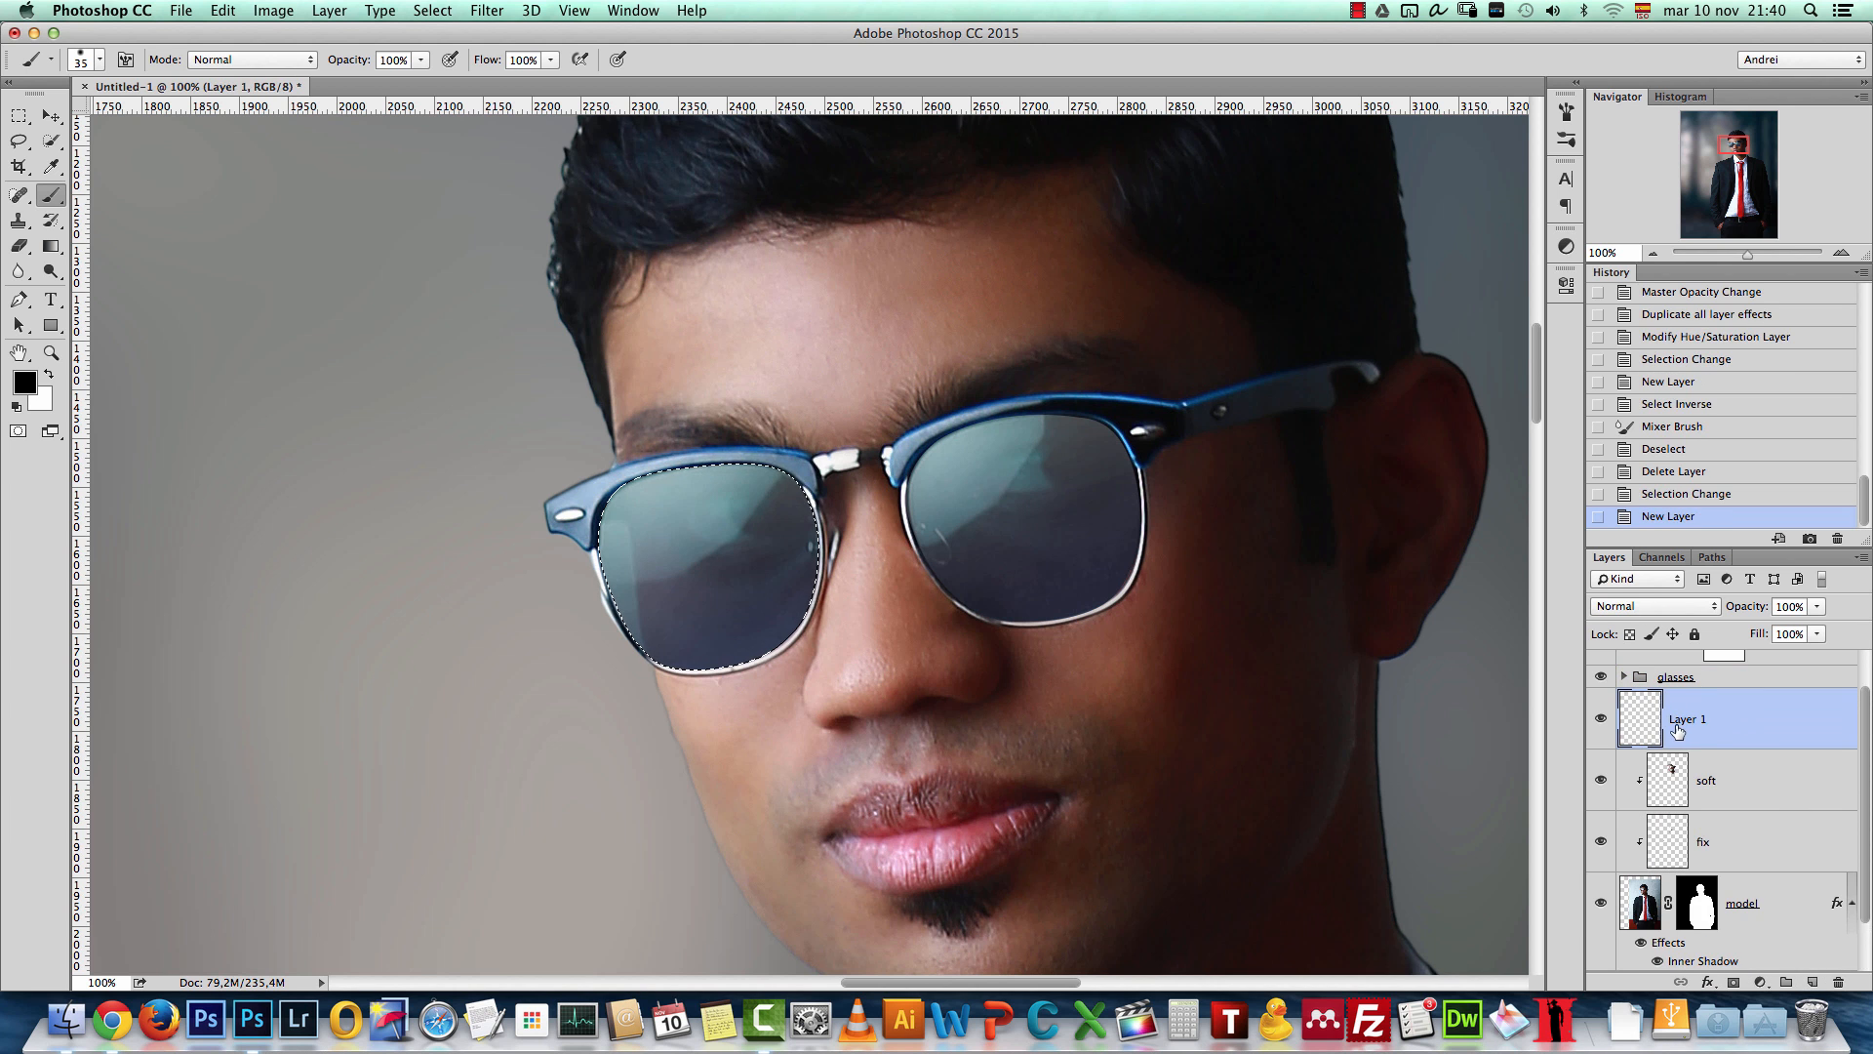
Step: Expand the lens selection by 5 pixels so it takes in the metal rim
key("super+o")
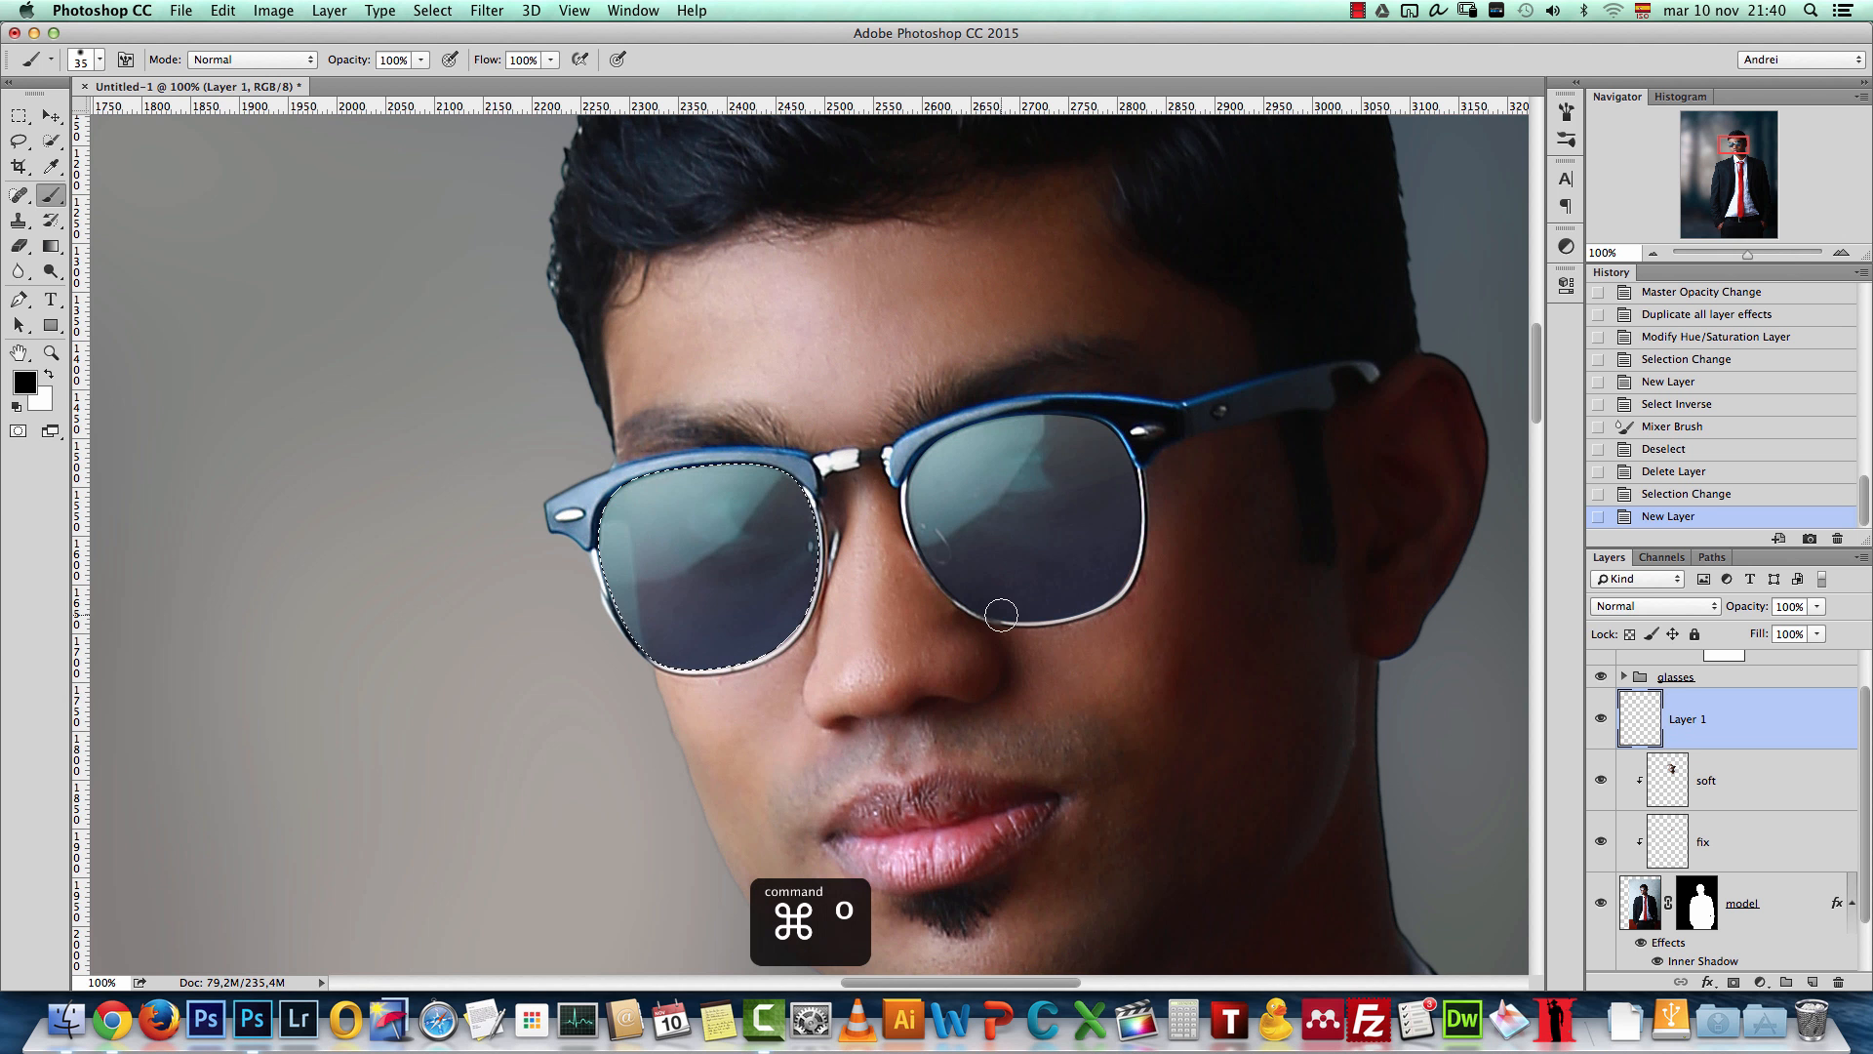
left_click(1841, 255)
left_click(1841, 254)
left_click_drag(1007, 578, 1118, 519)
key("v")
left_click_drag(996, 663, 1072, 730)
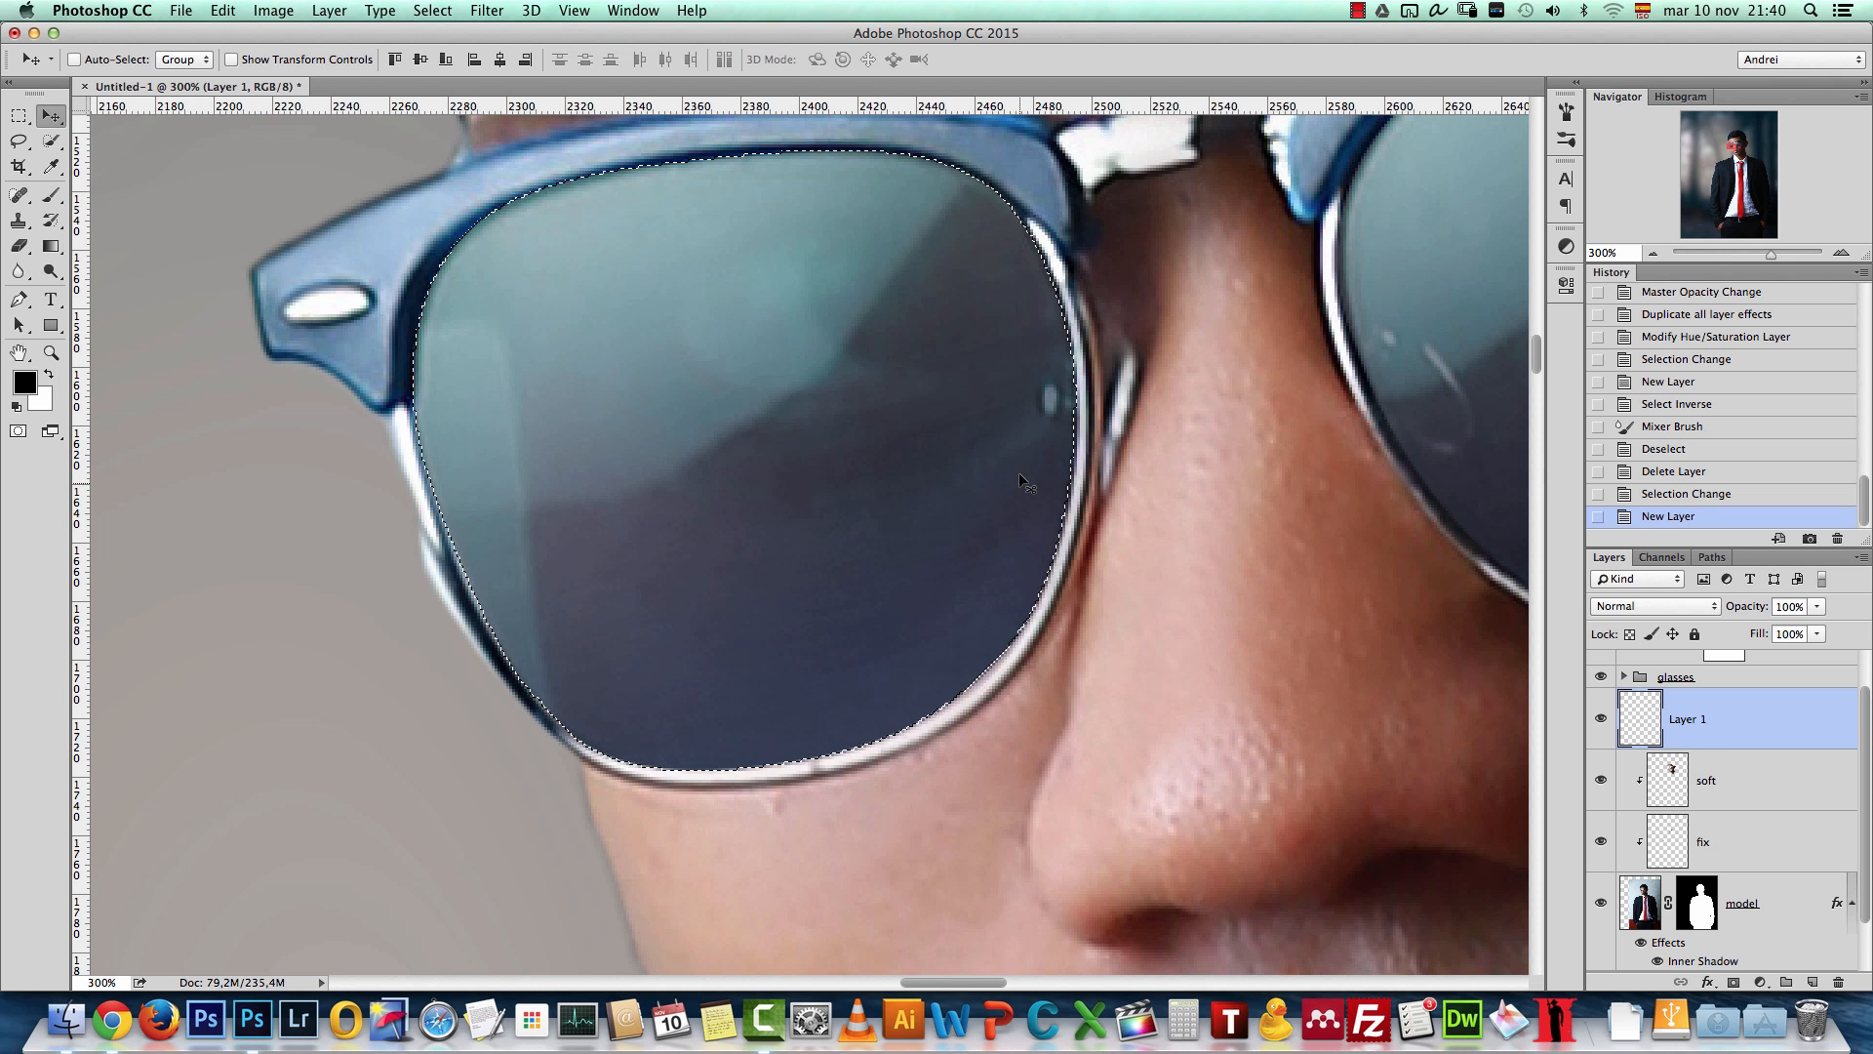
left_click(432, 11)
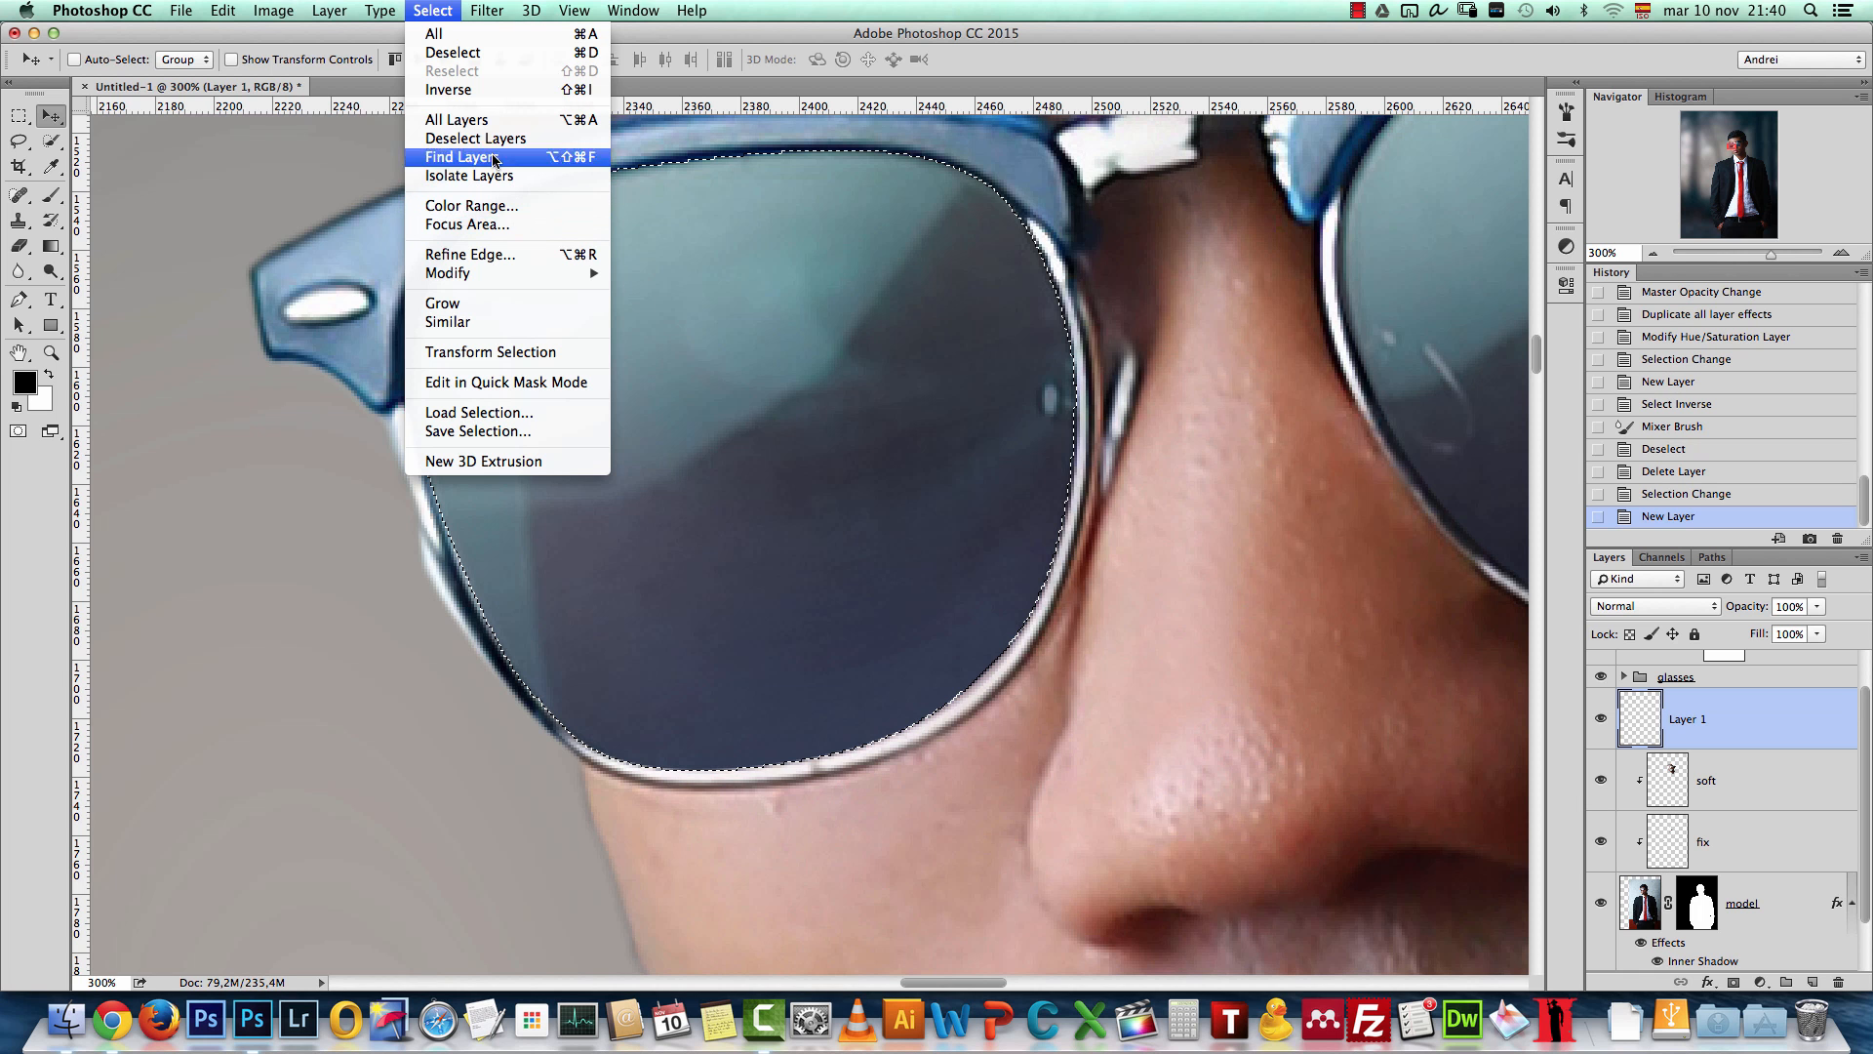
mouse_move(523, 277)
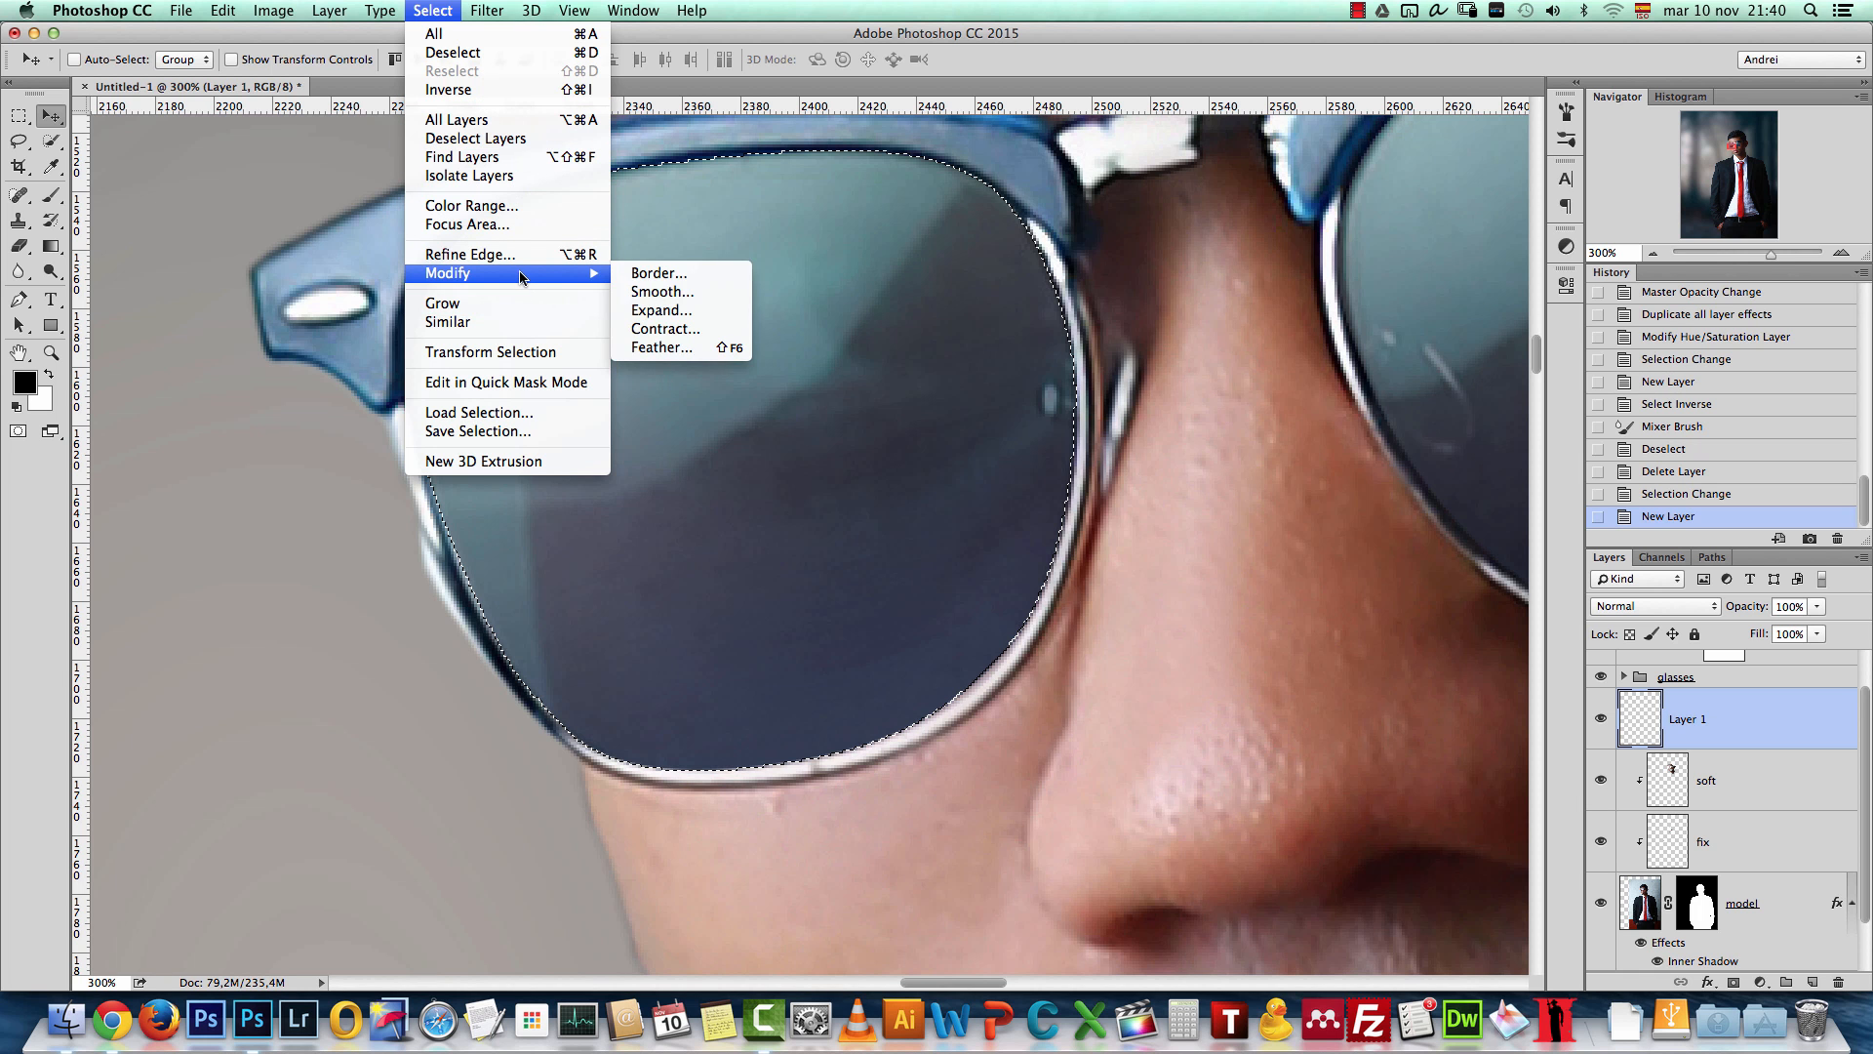
left_click(680, 314)
left_click_drag(992, 442, 1257, 473)
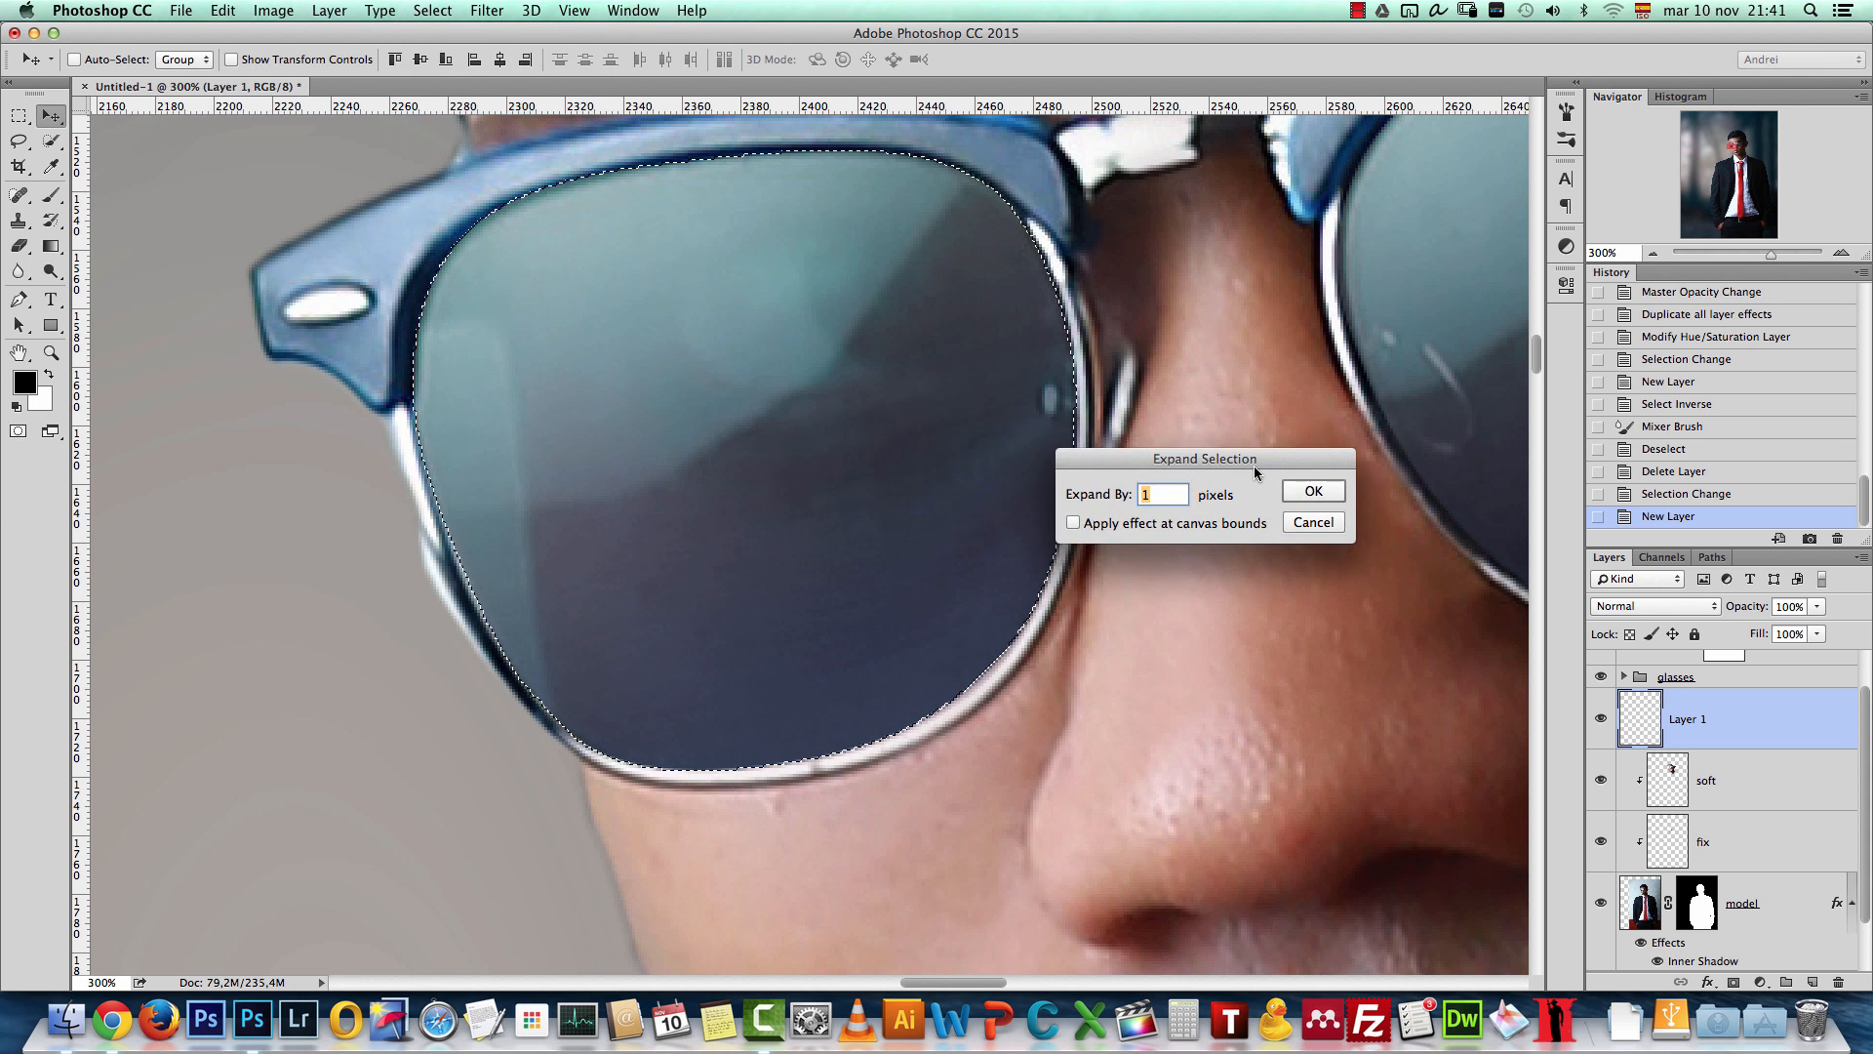
type("5")
left_click(1311, 492)
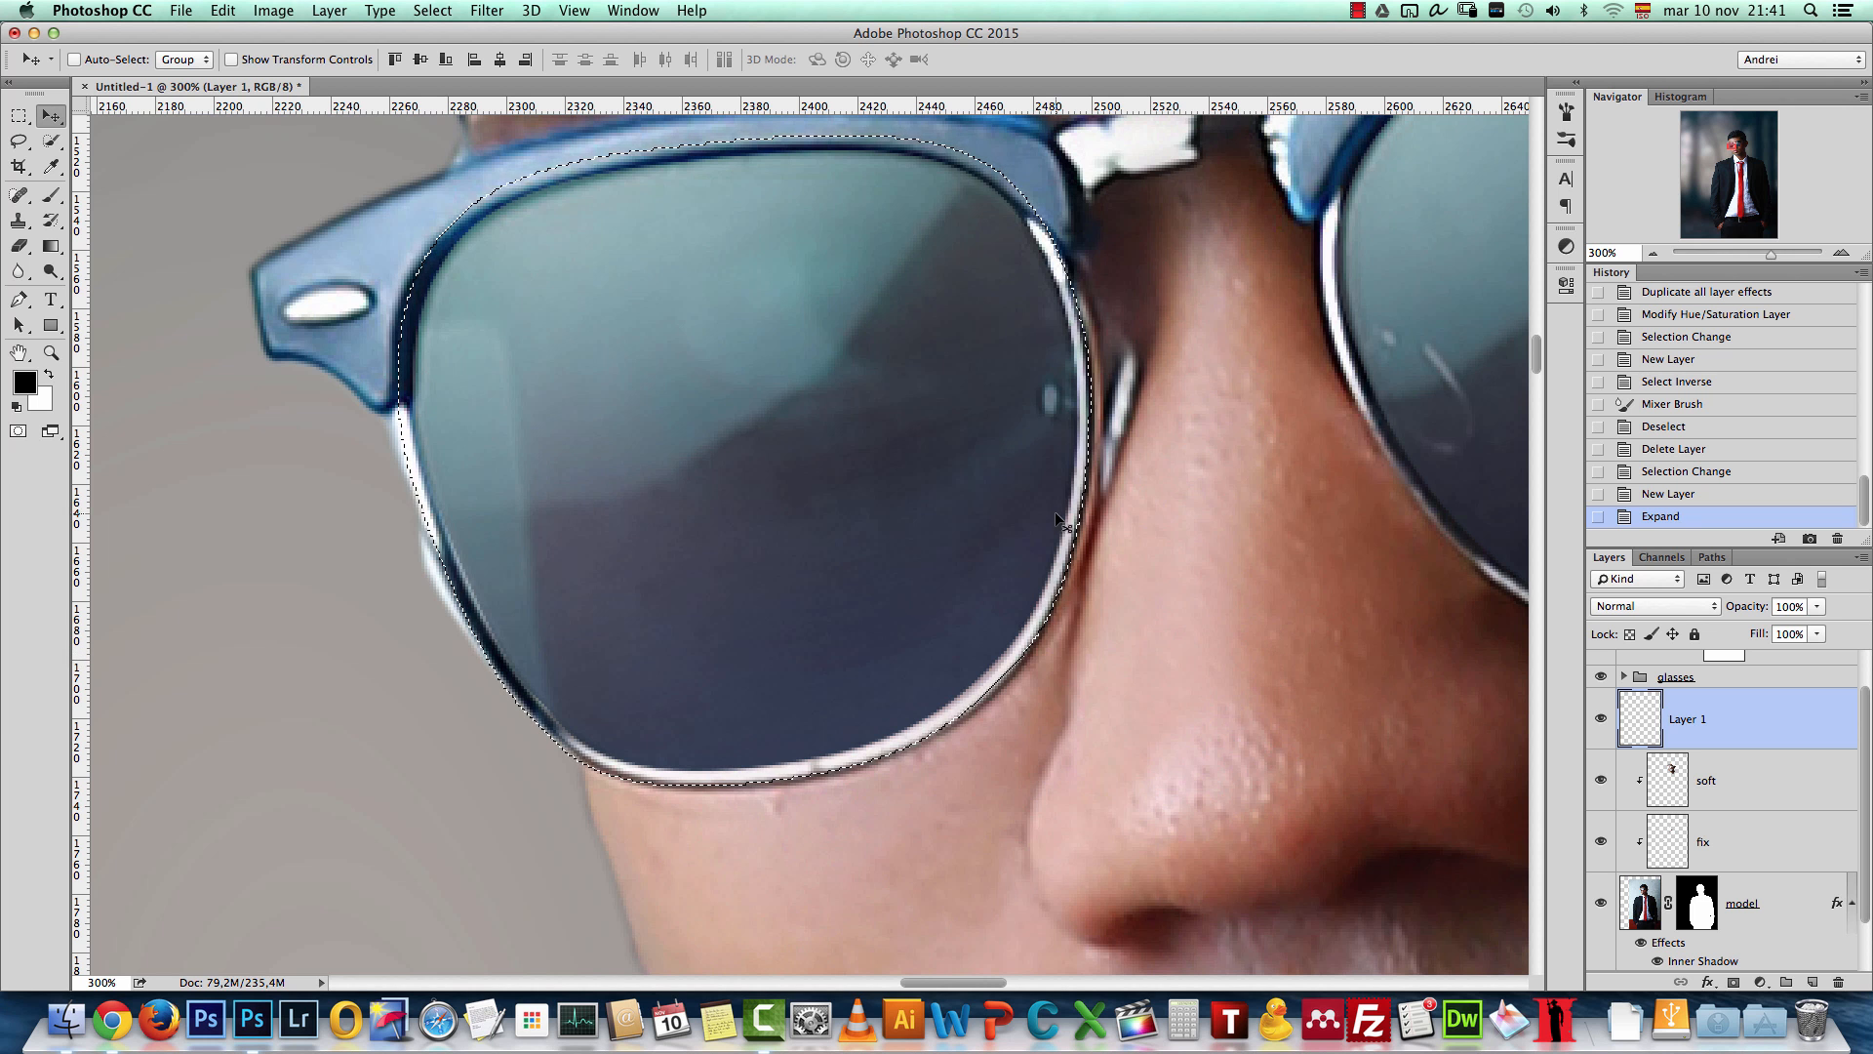
left_click(51, 199)
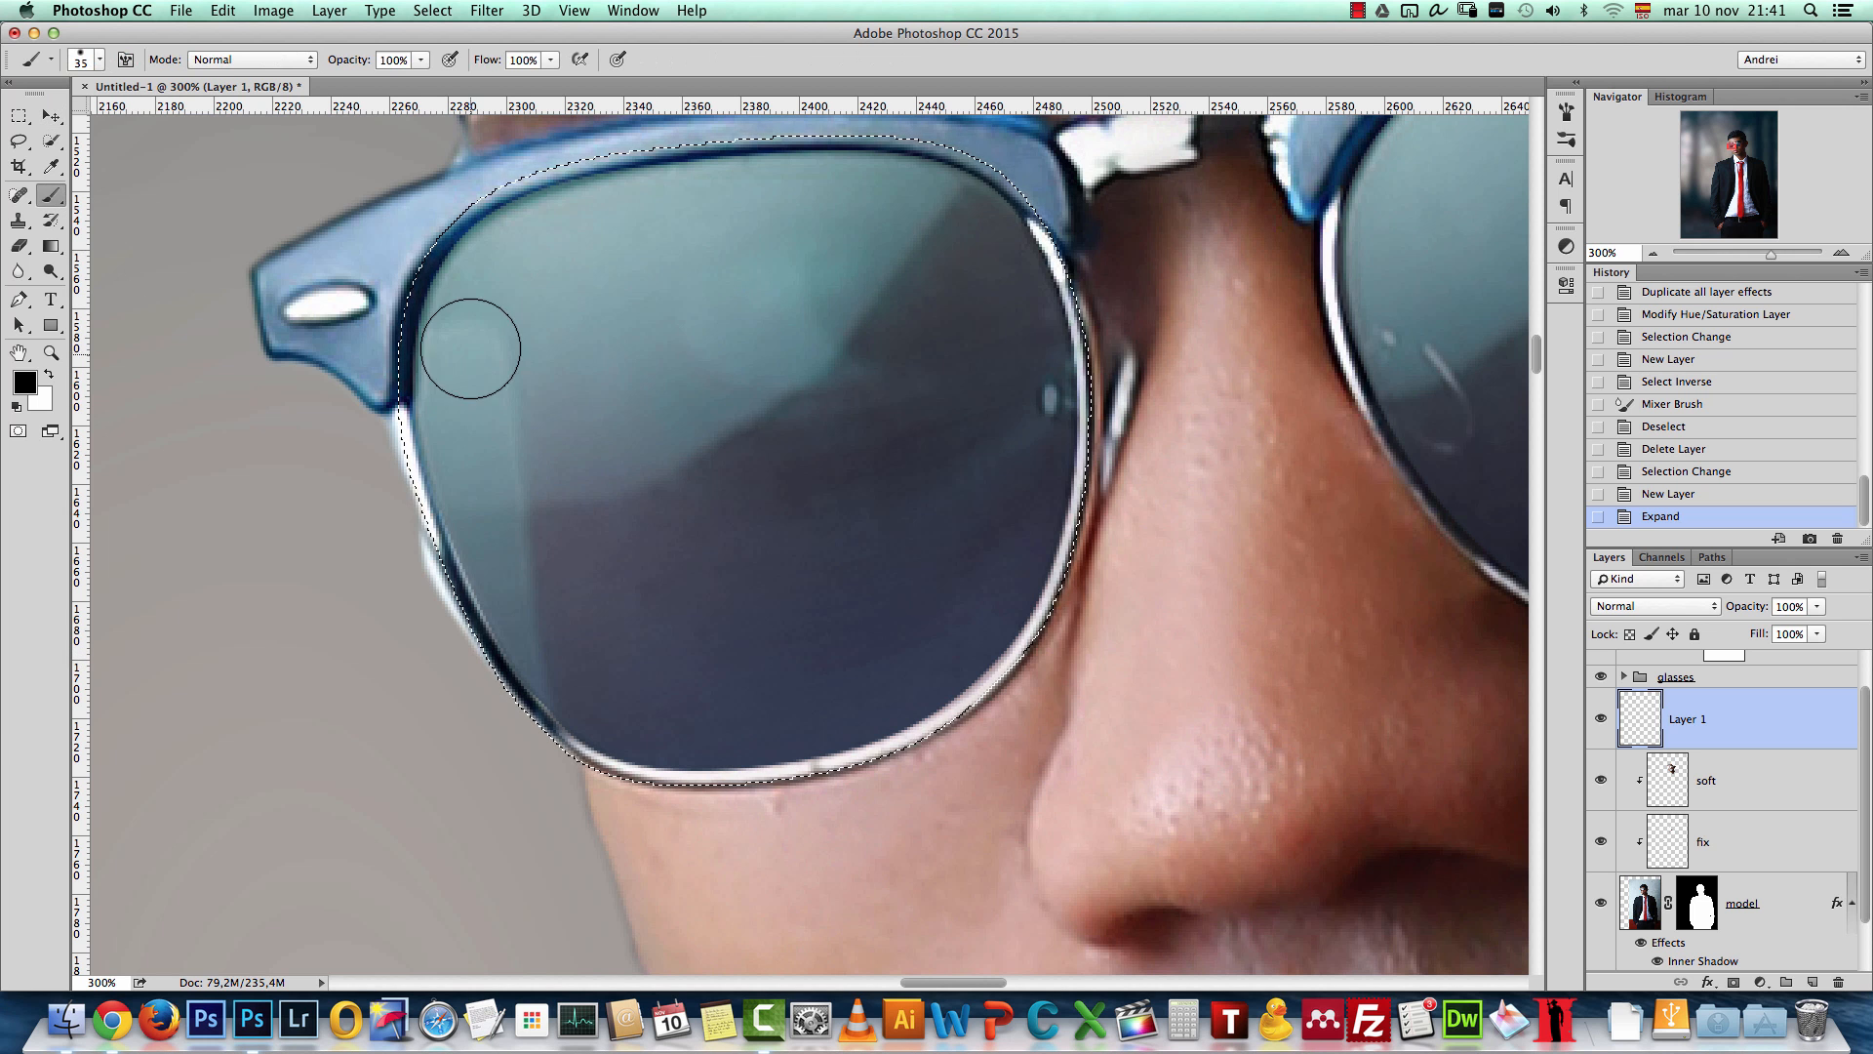
mouse_move(853, 468)
left_mouse_down()
mouse_move(759, 522)
mouse_move(1028, 586)
mouse_move(910, 778)
left_mouse_up()
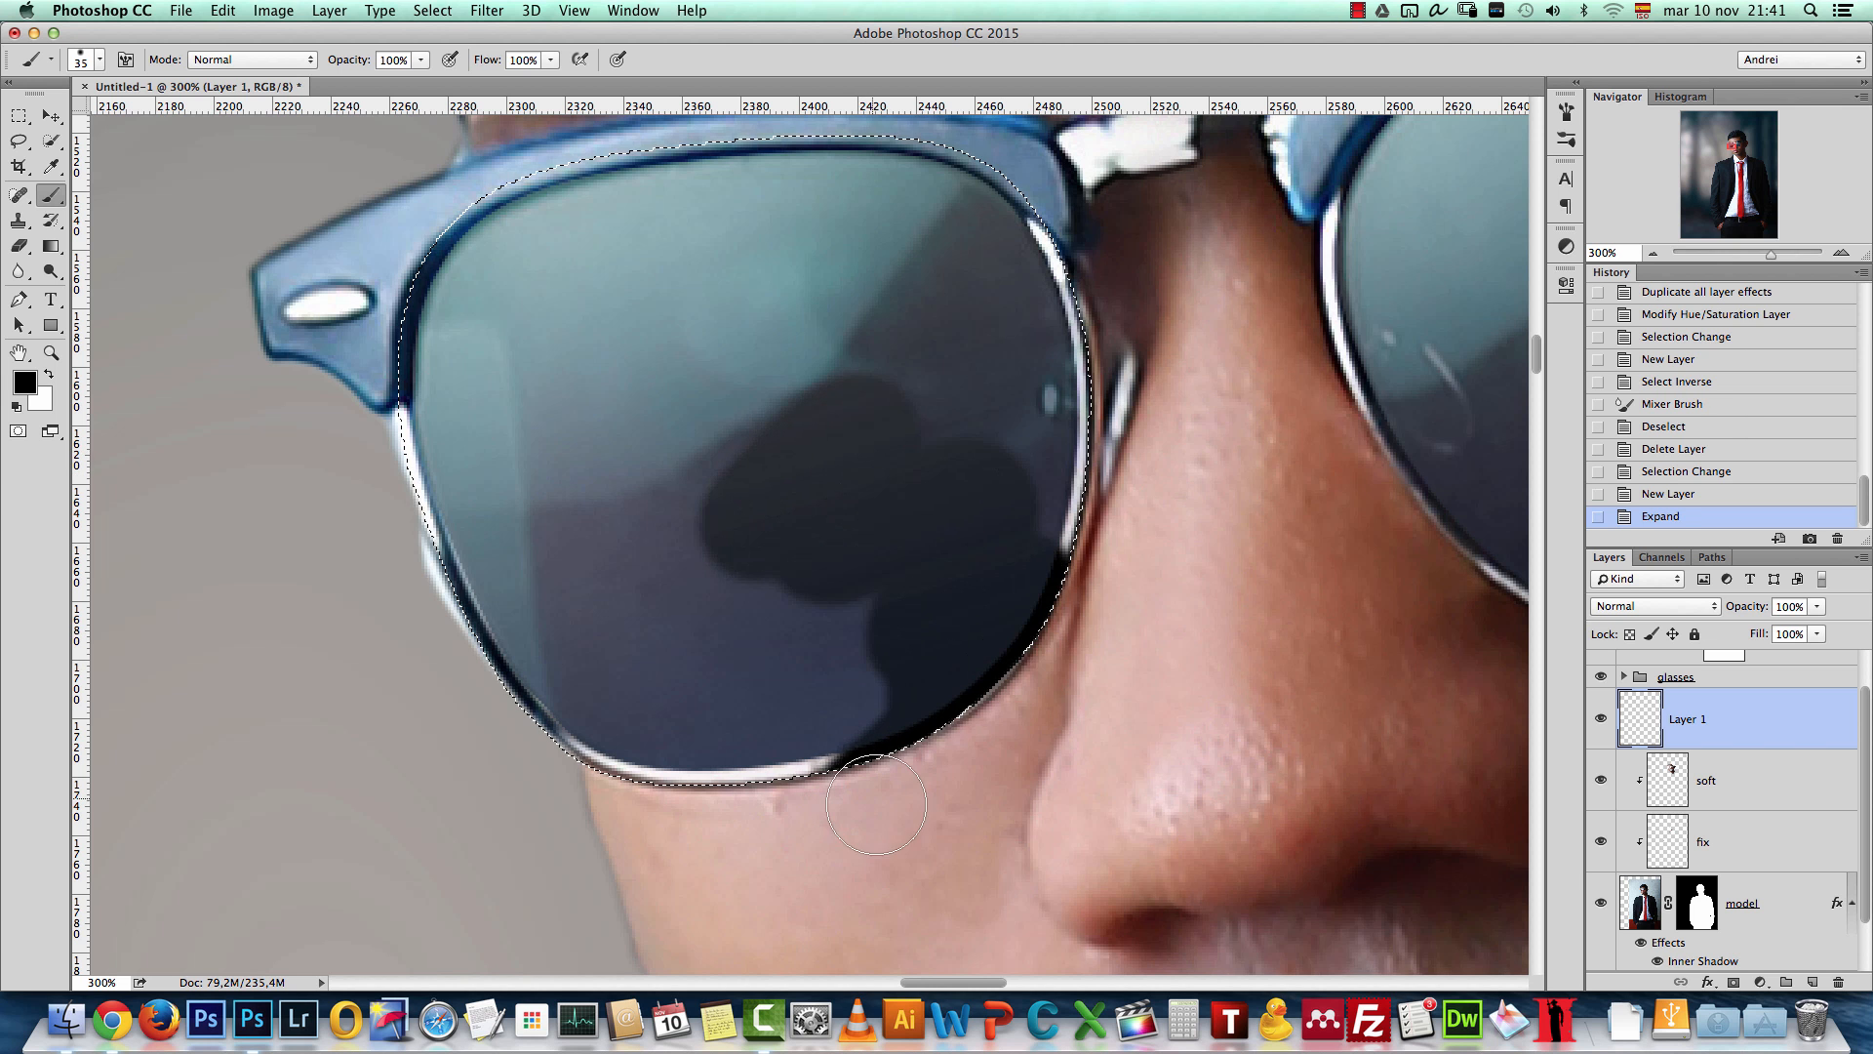
key("super+z")
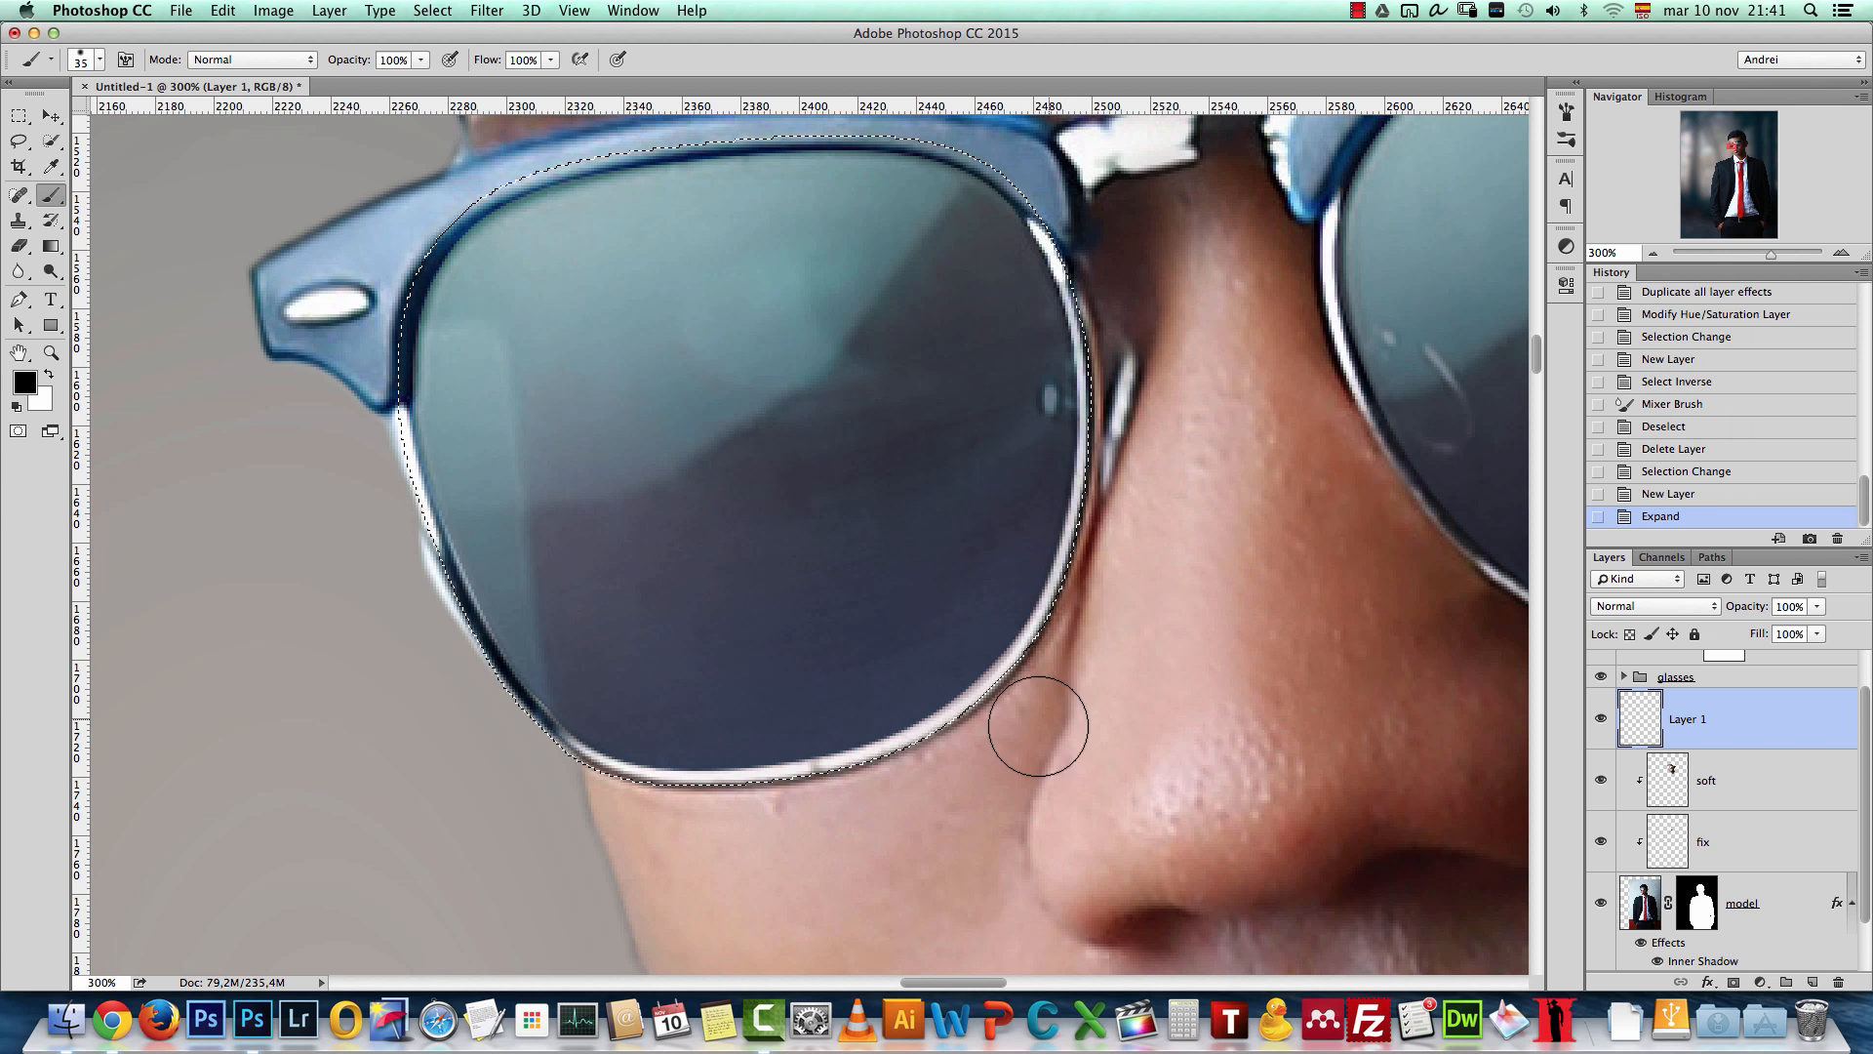
Step: Invert the lens selection and set the Brush to a soft tip with 0% hardness and 80 px size
key("shift+super+i")
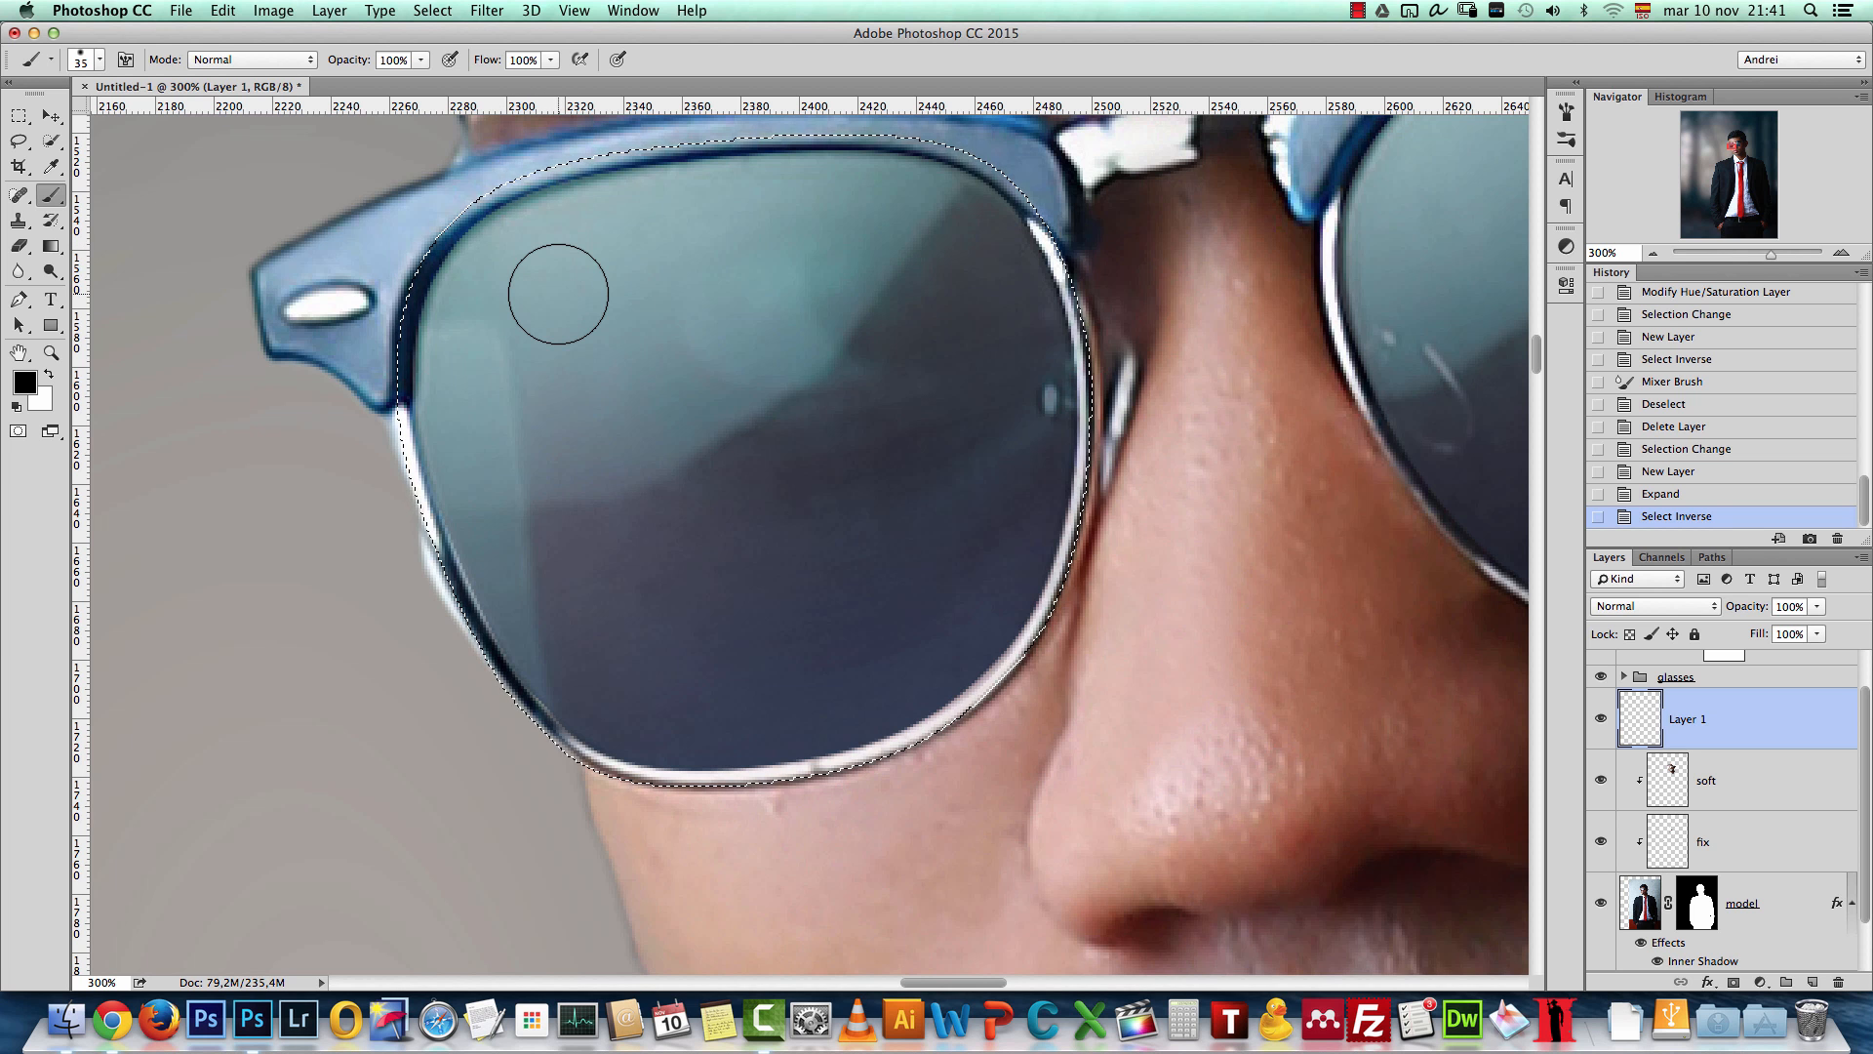
left_click(432, 10)
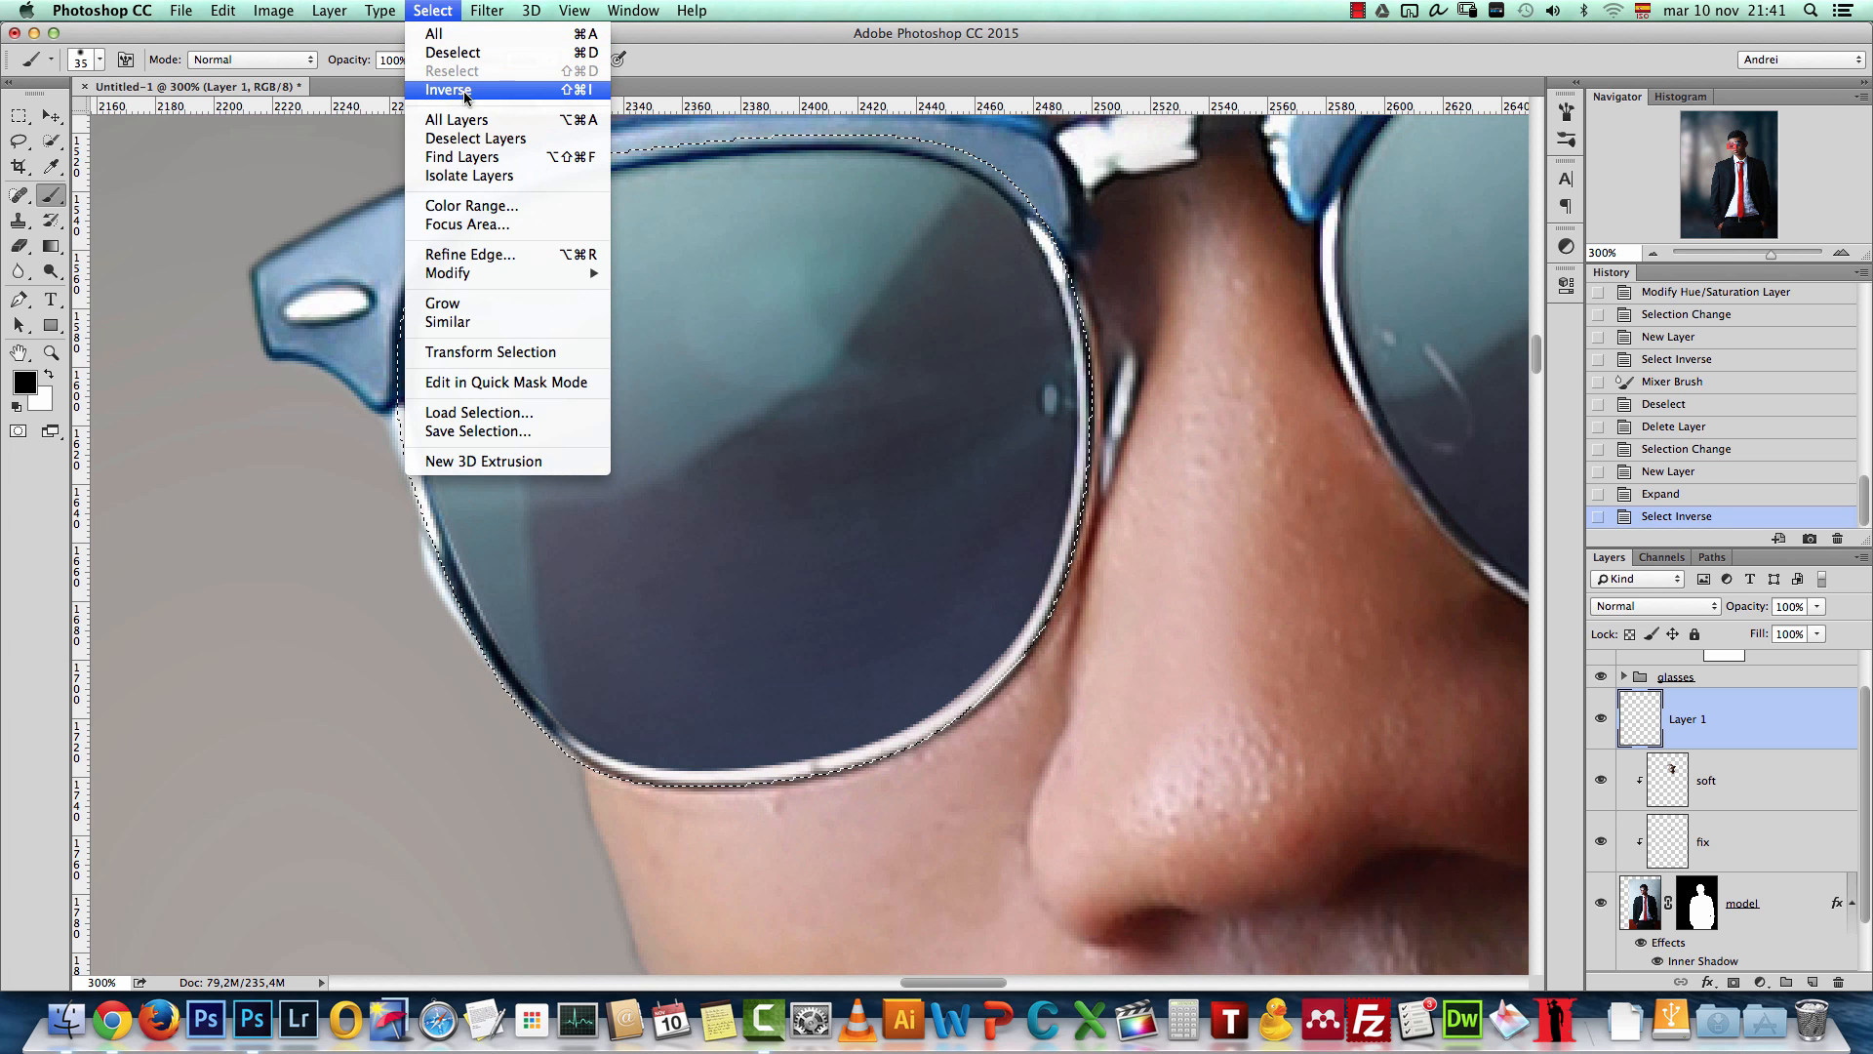
left_click(1690, 718)
right_click(928, 452)
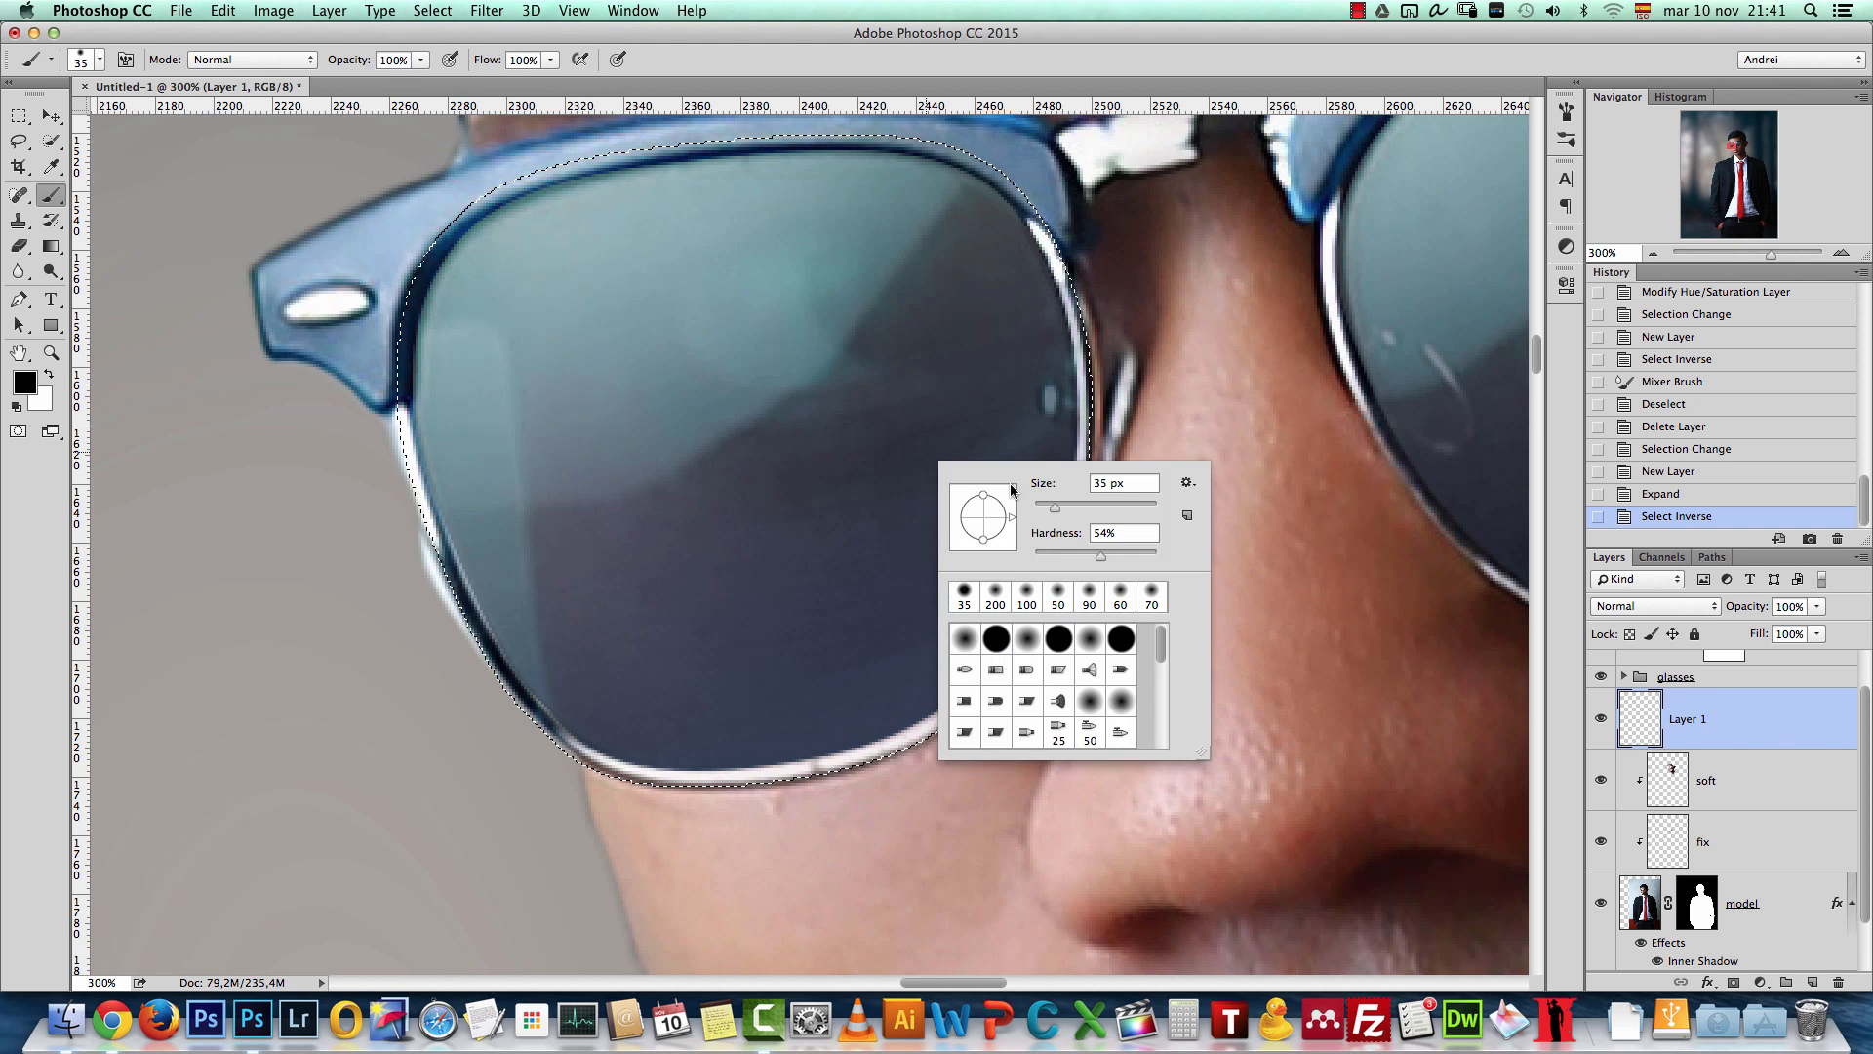
left_click_drag(1063, 507, 1069, 505)
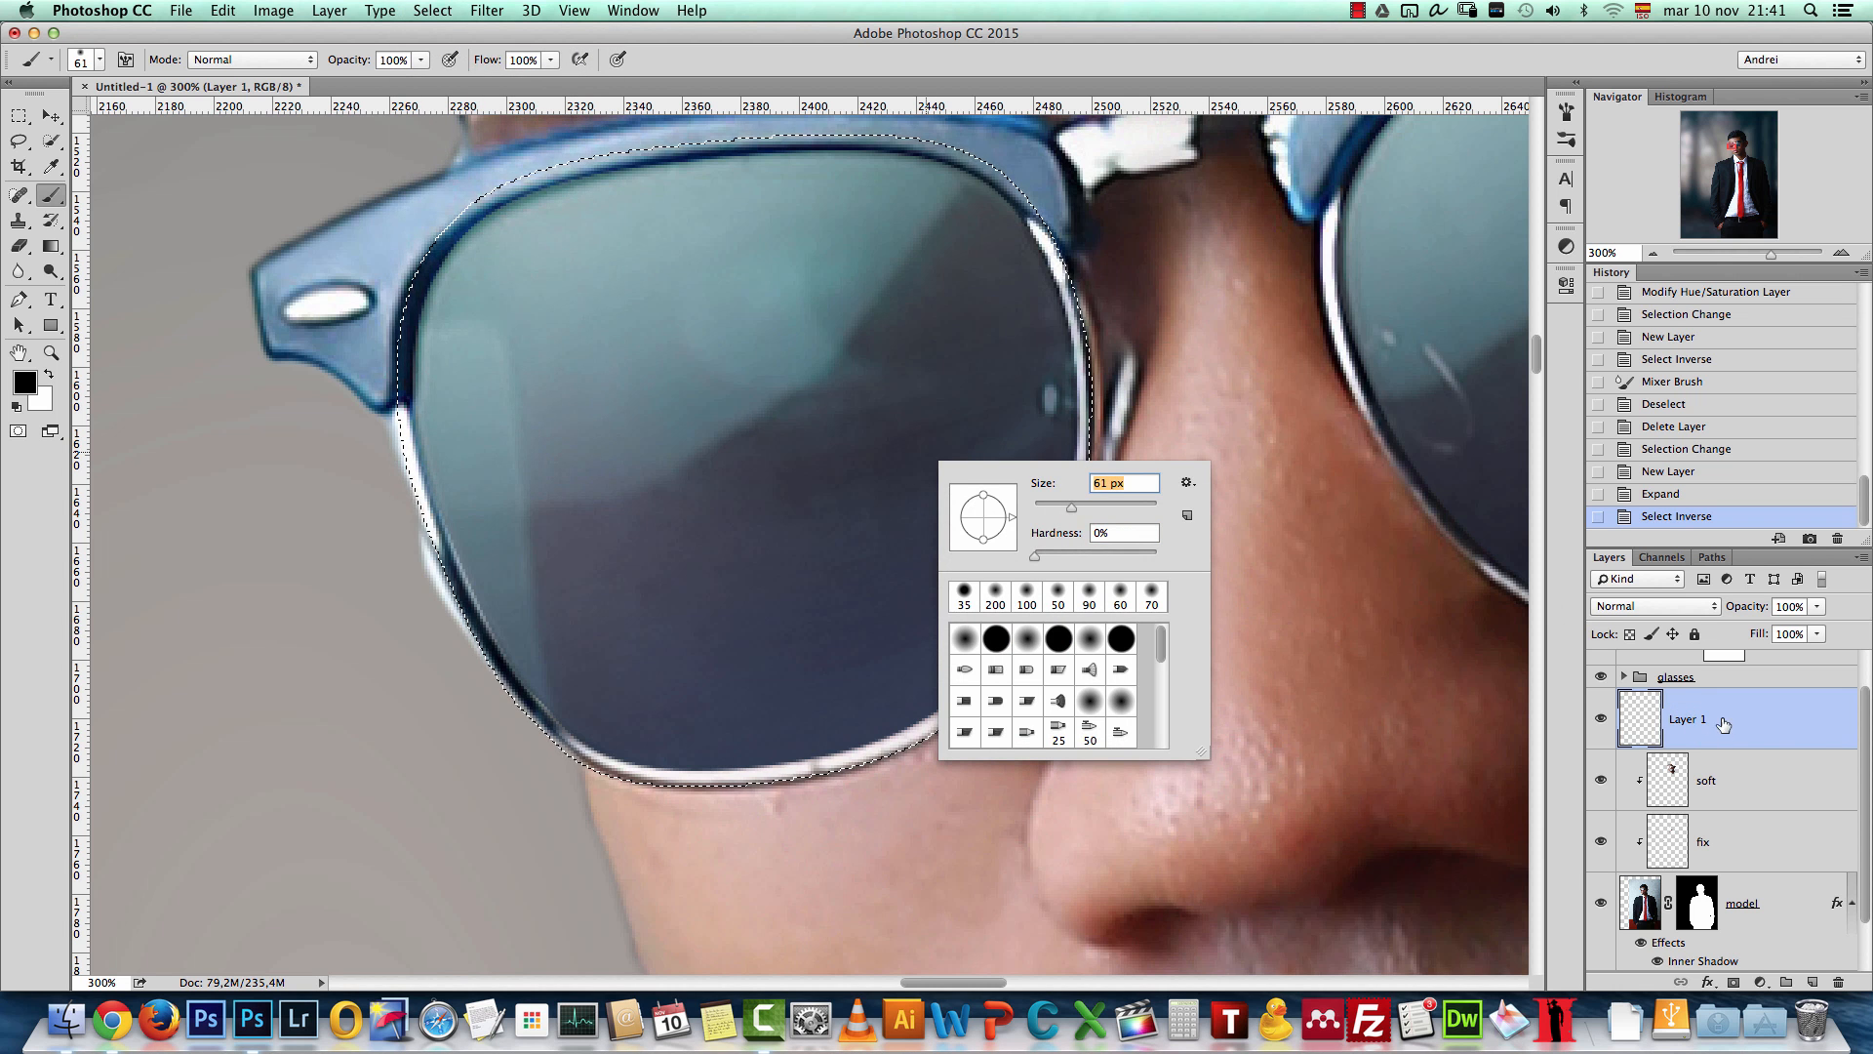
key("Return")
key("bracketright")
key("bracketright")
key("bracketright")
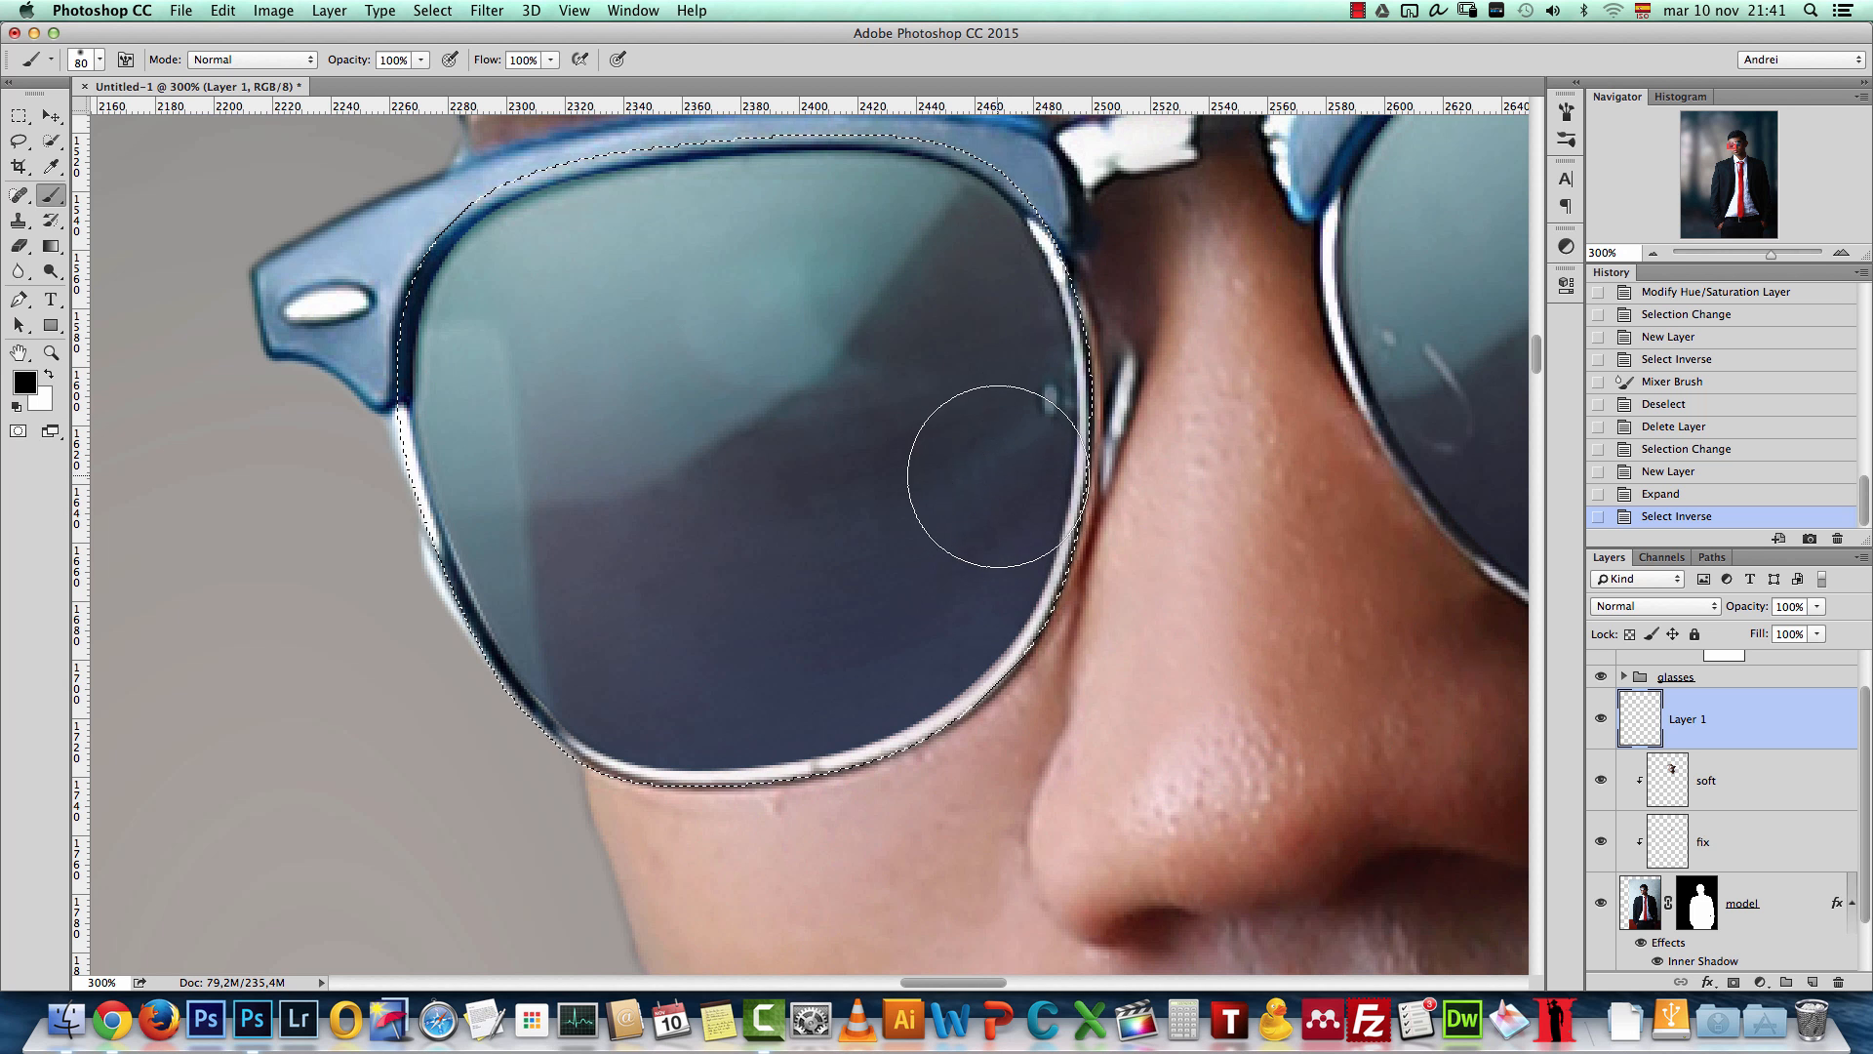
Step: Paint a soft black shadow along the lower outer edge of the first lens with a 70 px brush at 50% opacity and flow
mouse_move(969, 530)
left_mouse_down()
mouse_move(774, 669)
mouse_move(683, 628)
mouse_move(819, 505)
left_mouse_up()
key("bracketleft")
key("bracketleft")
key("super+z")
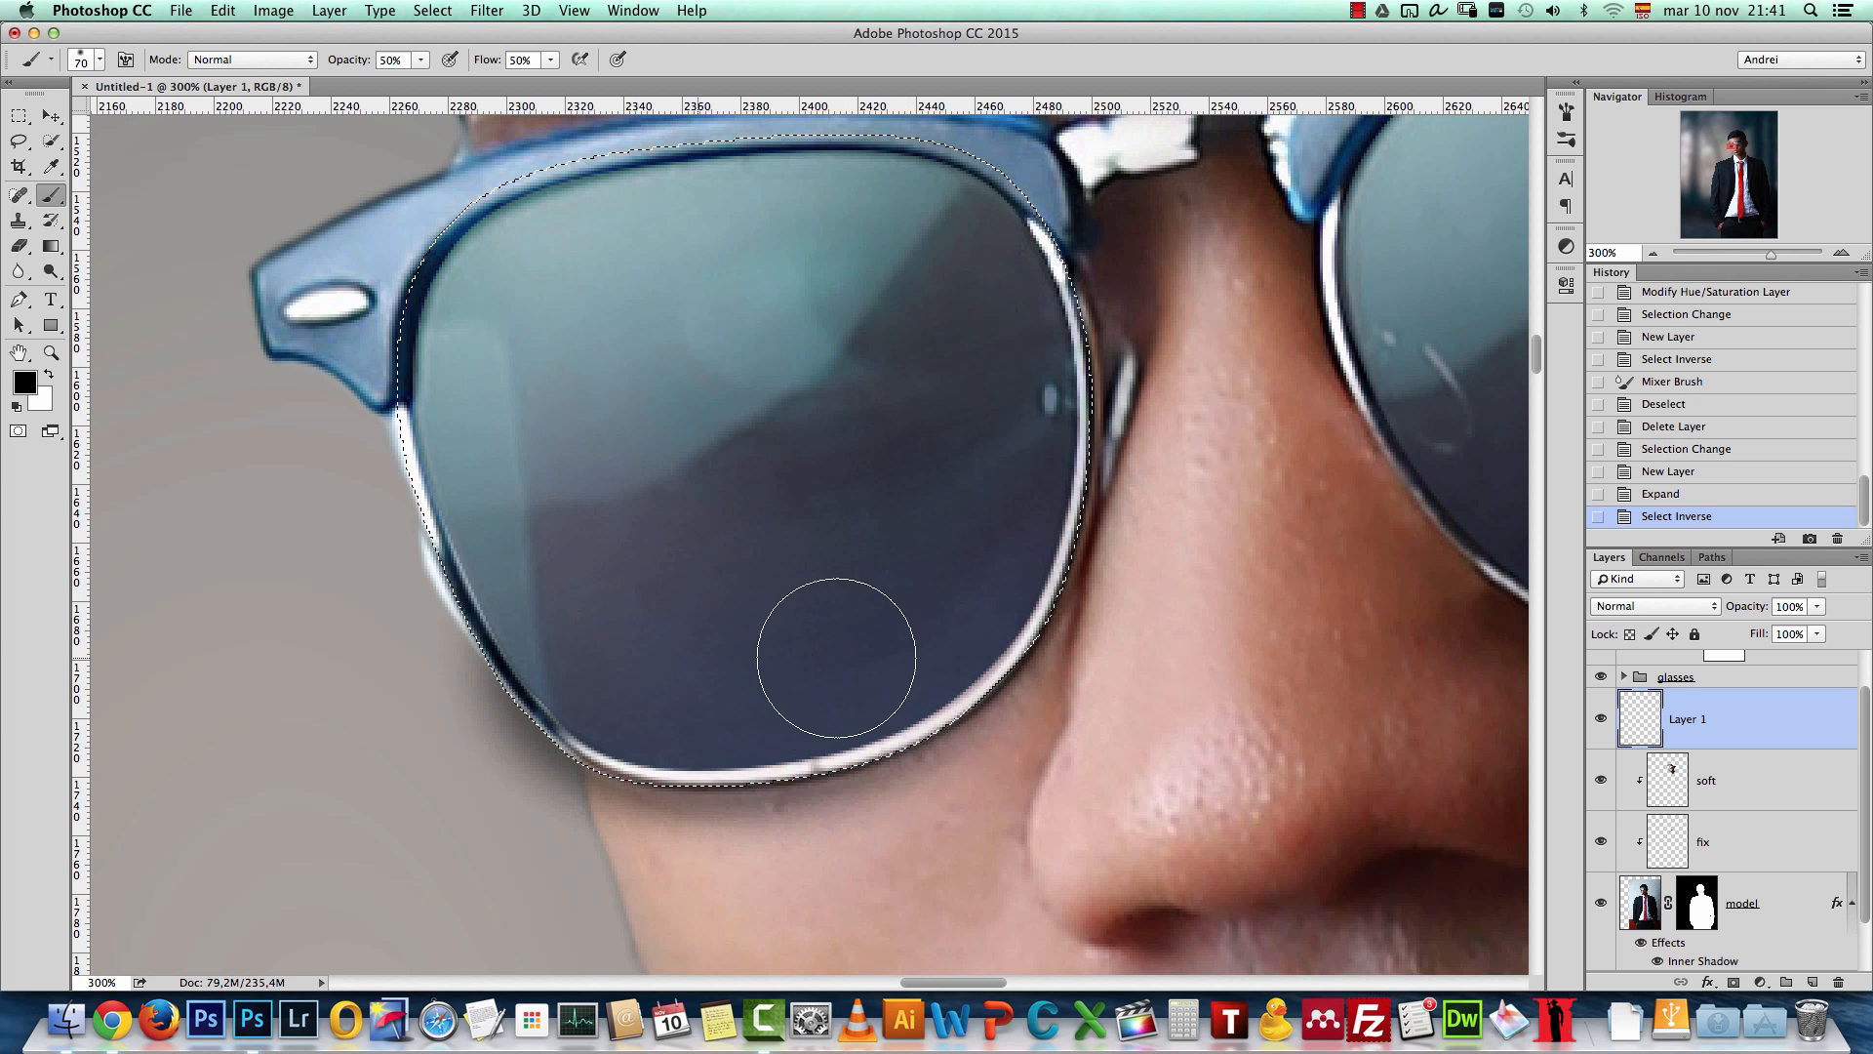
mouse_move(770, 693)
left_mouse_down()
mouse_move(950, 596)
mouse_move(967, 565)
mouse_move(822, 654)
mouse_move(671, 659)
mouse_move(613, 624)
left_mouse_up()
Step: Clear the selection and load the R layer's lens shape in the glasses group as a new selection
left_click_drag(1287, 649, 898, 680)
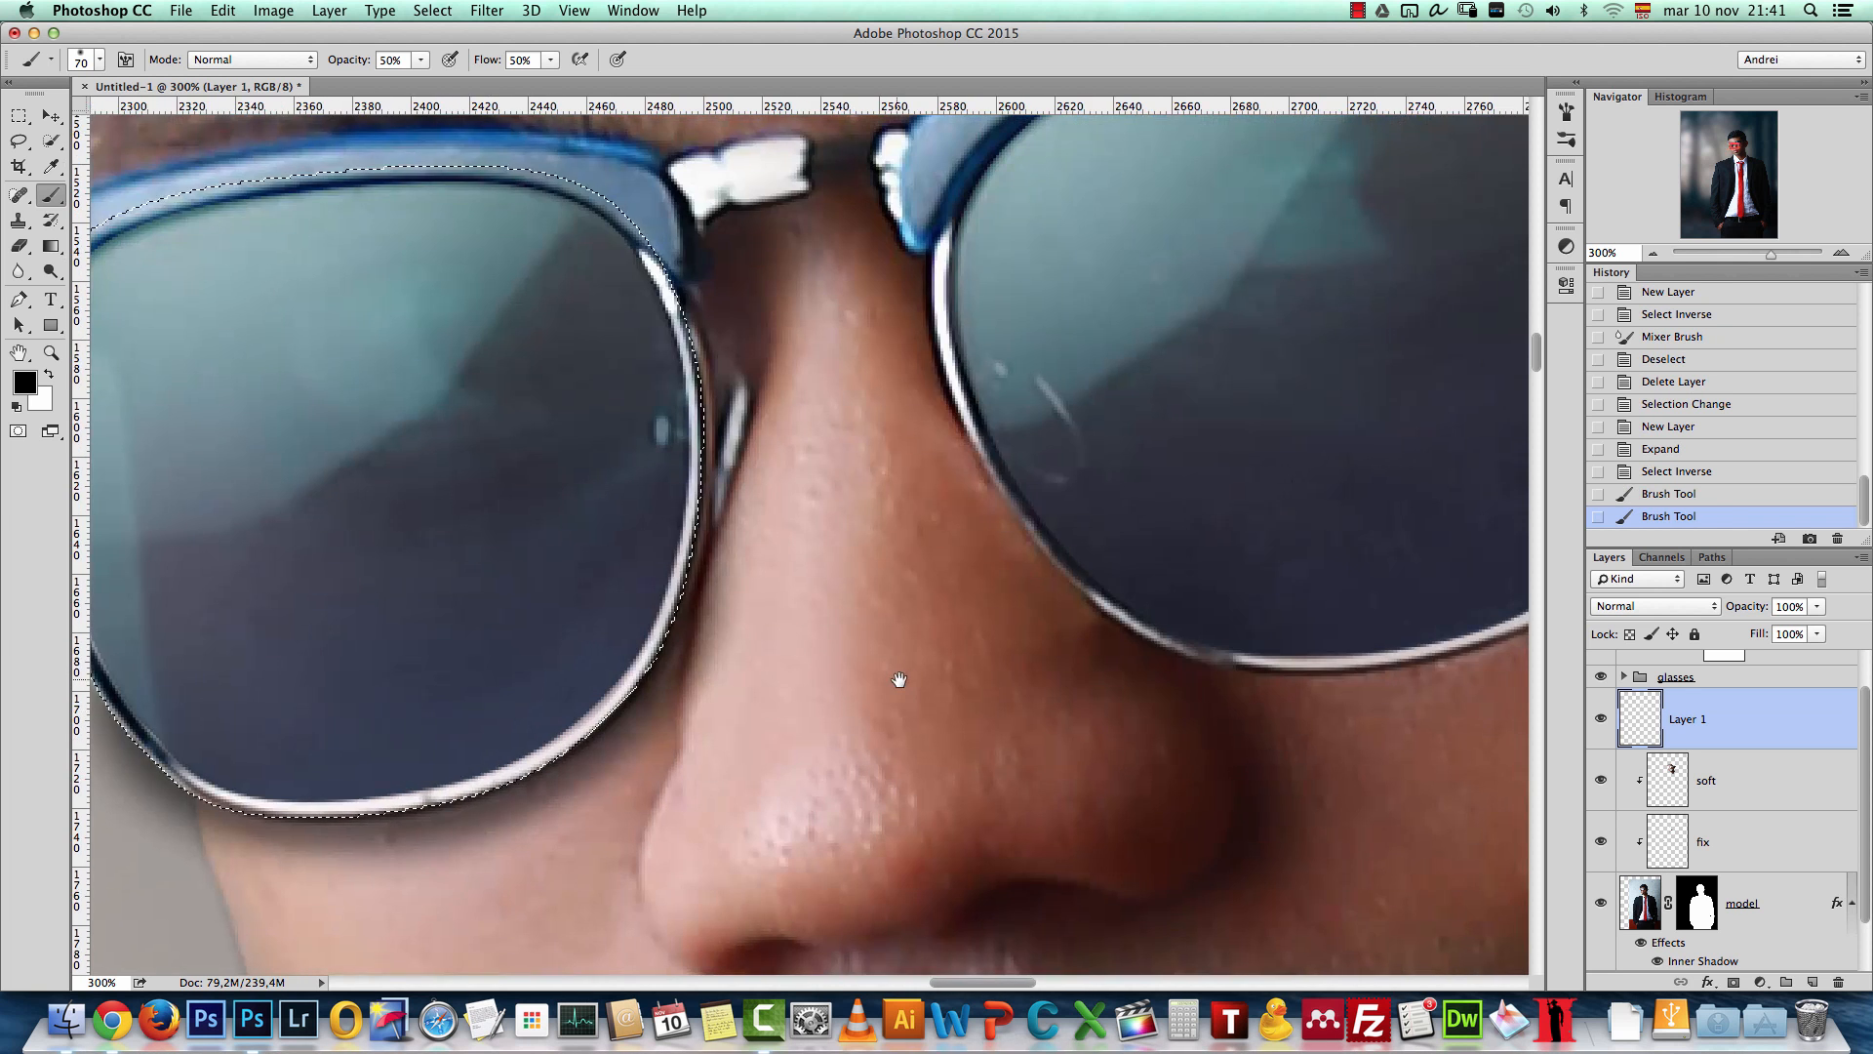
left_click_drag(1306, 620, 813, 736)
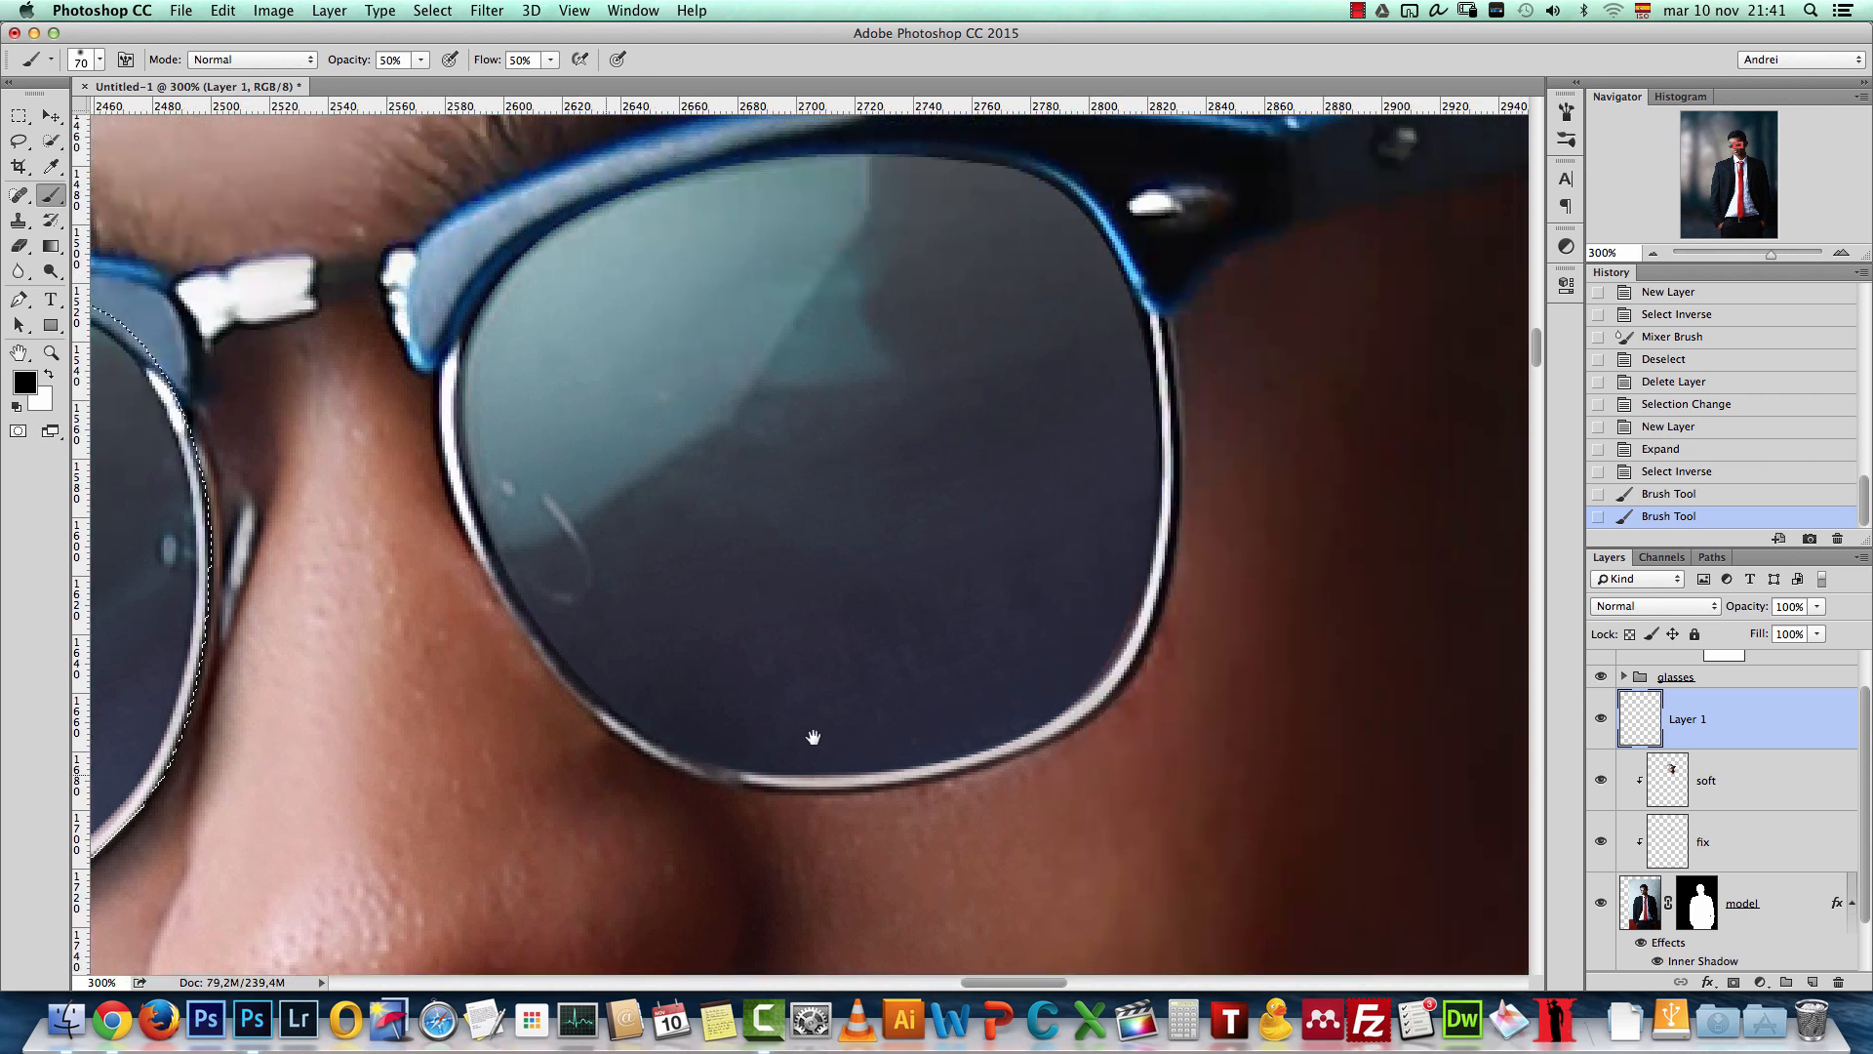
key("super+d")
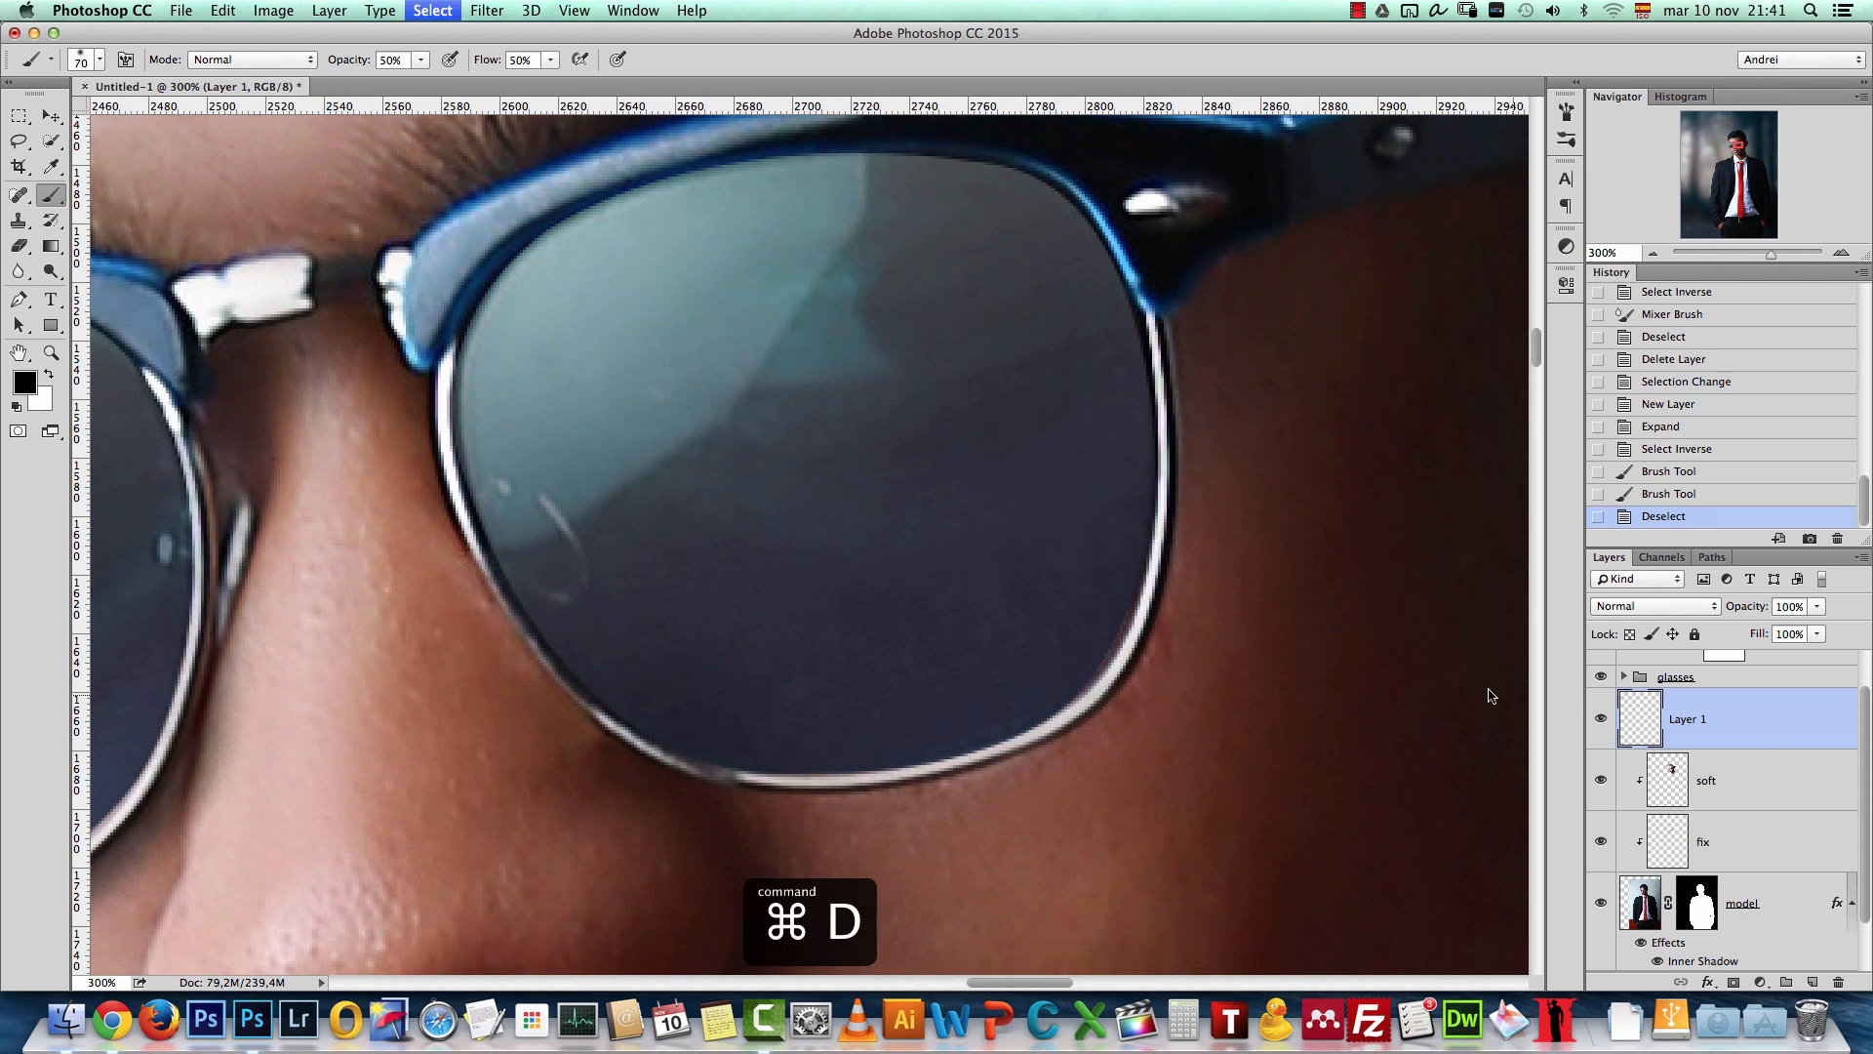
left_click(1626, 676)
left_click(1668, 780, "super")
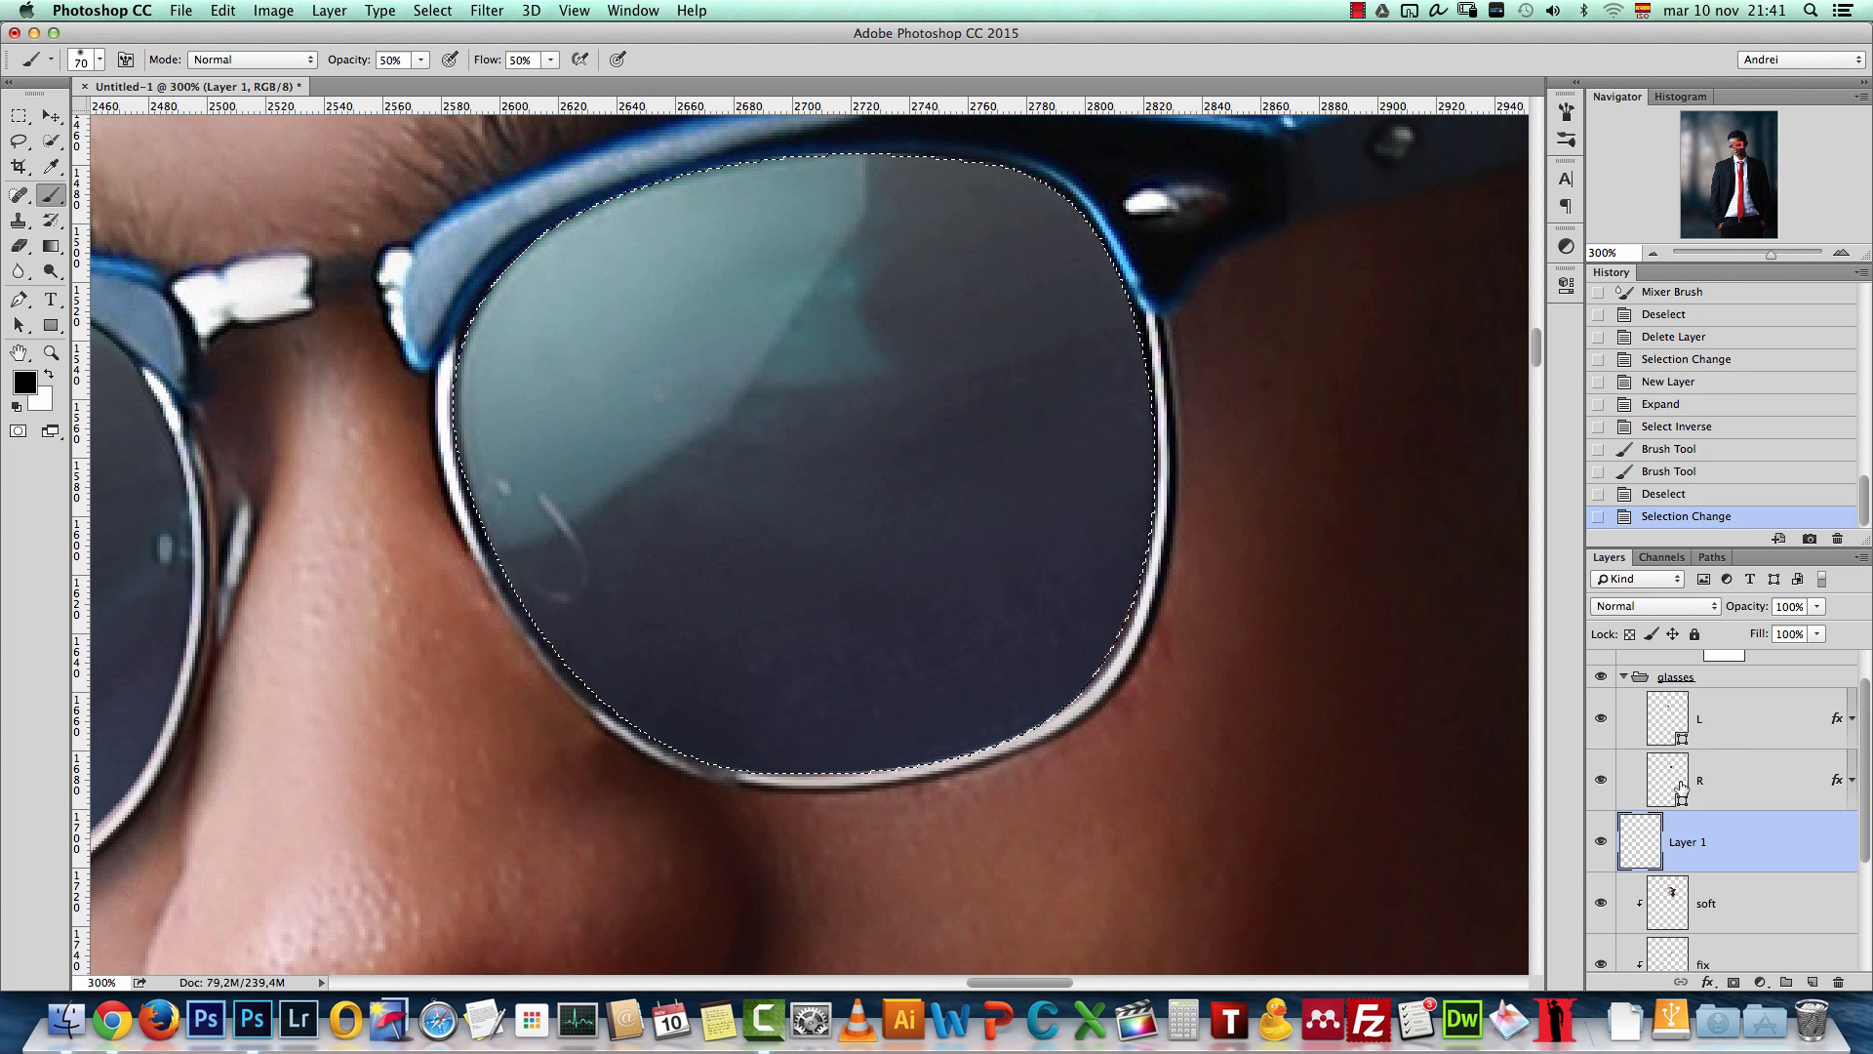
left_click(1624, 676)
Step: Expand the second lens's selection by 5 pixels and invert it
left_click(432, 10)
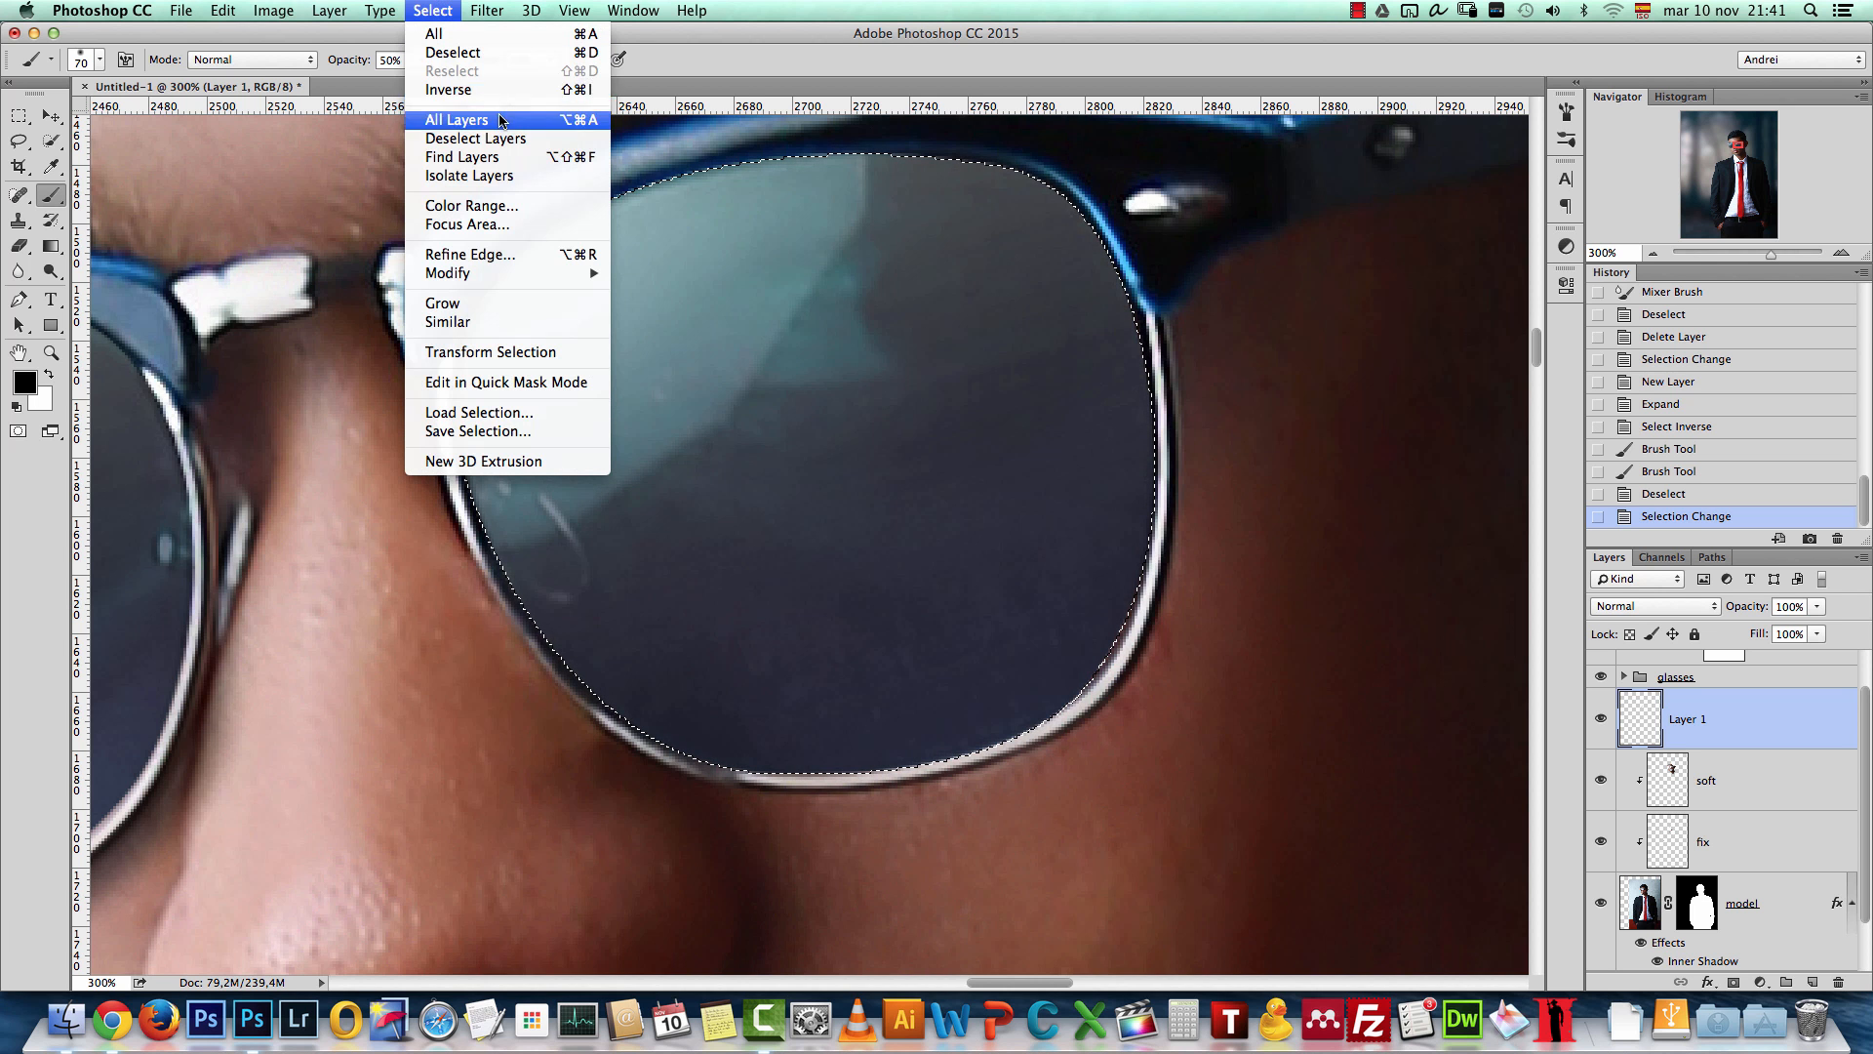
mouse_move(569, 273)
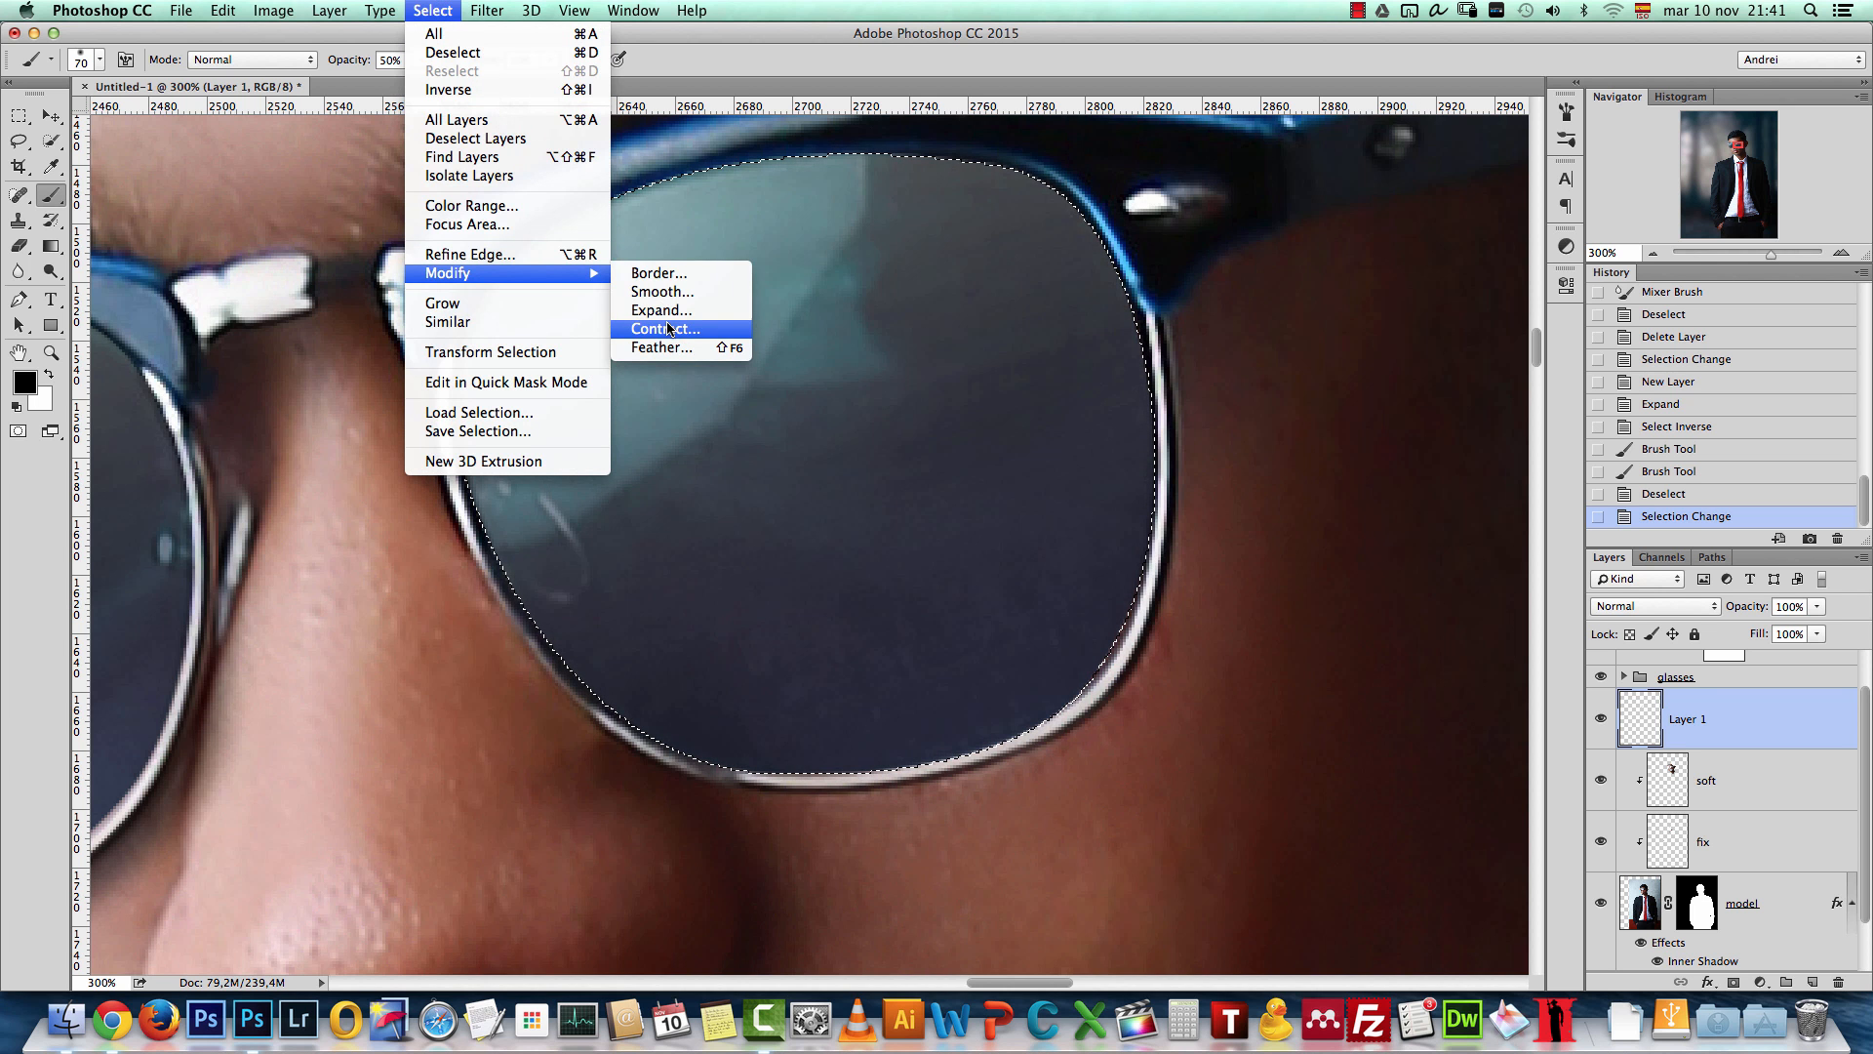
left_click(661, 310)
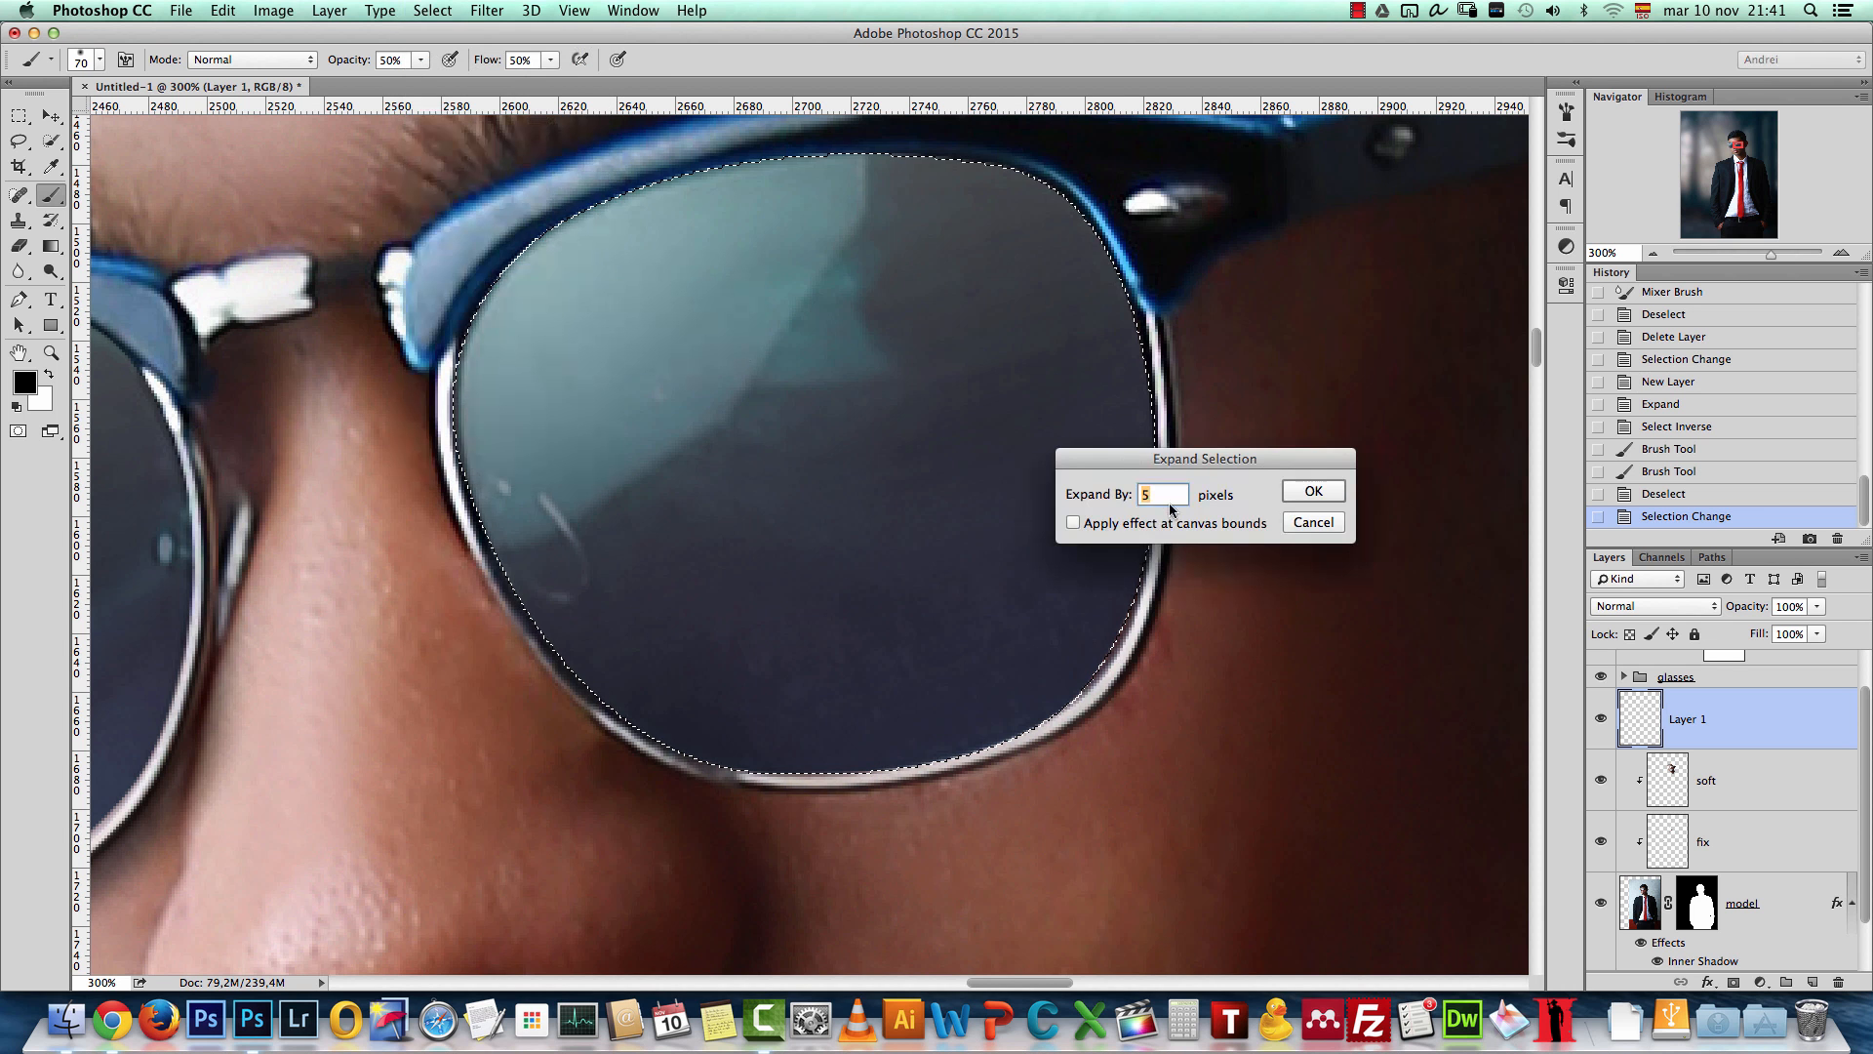
left_click(1328, 504)
key("shift+super+i")
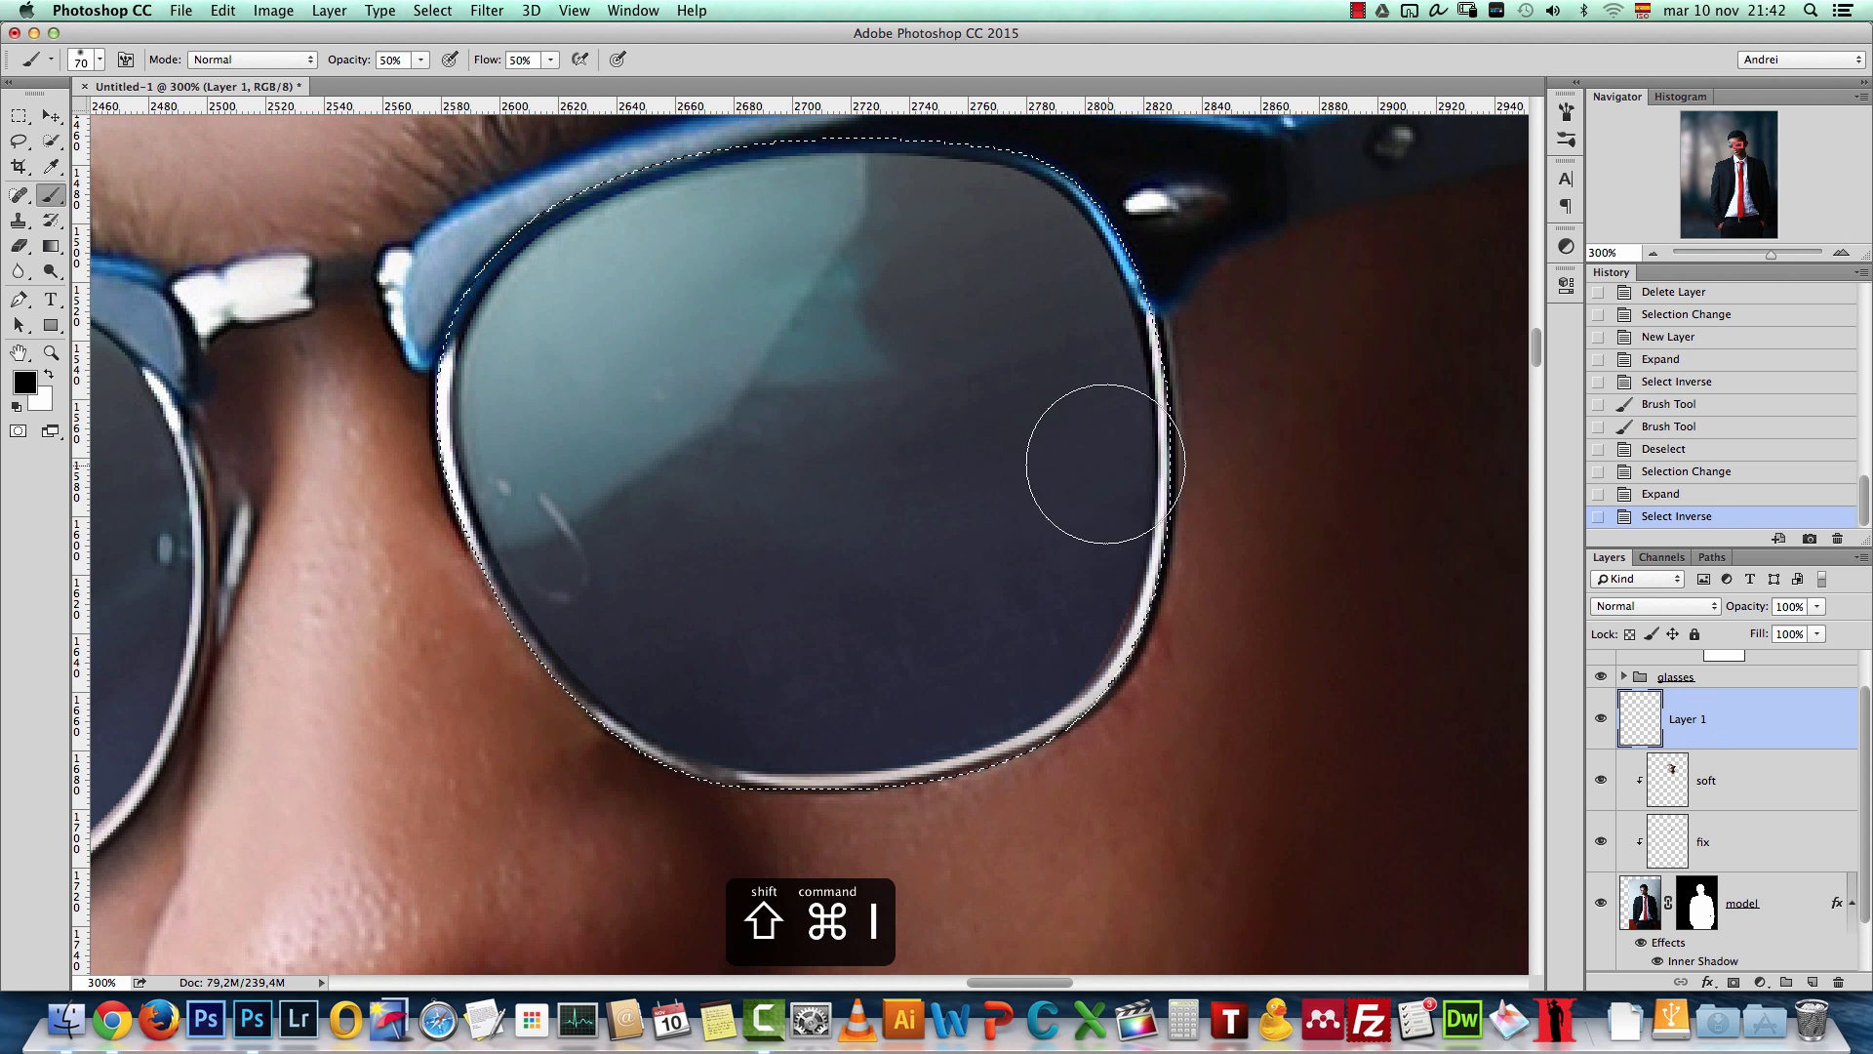
Step: Paint a soft black shadow around the second lens's rim with a 150 px brush at 50% opacity, and deselect
key("bracketright")
key("bracketright")
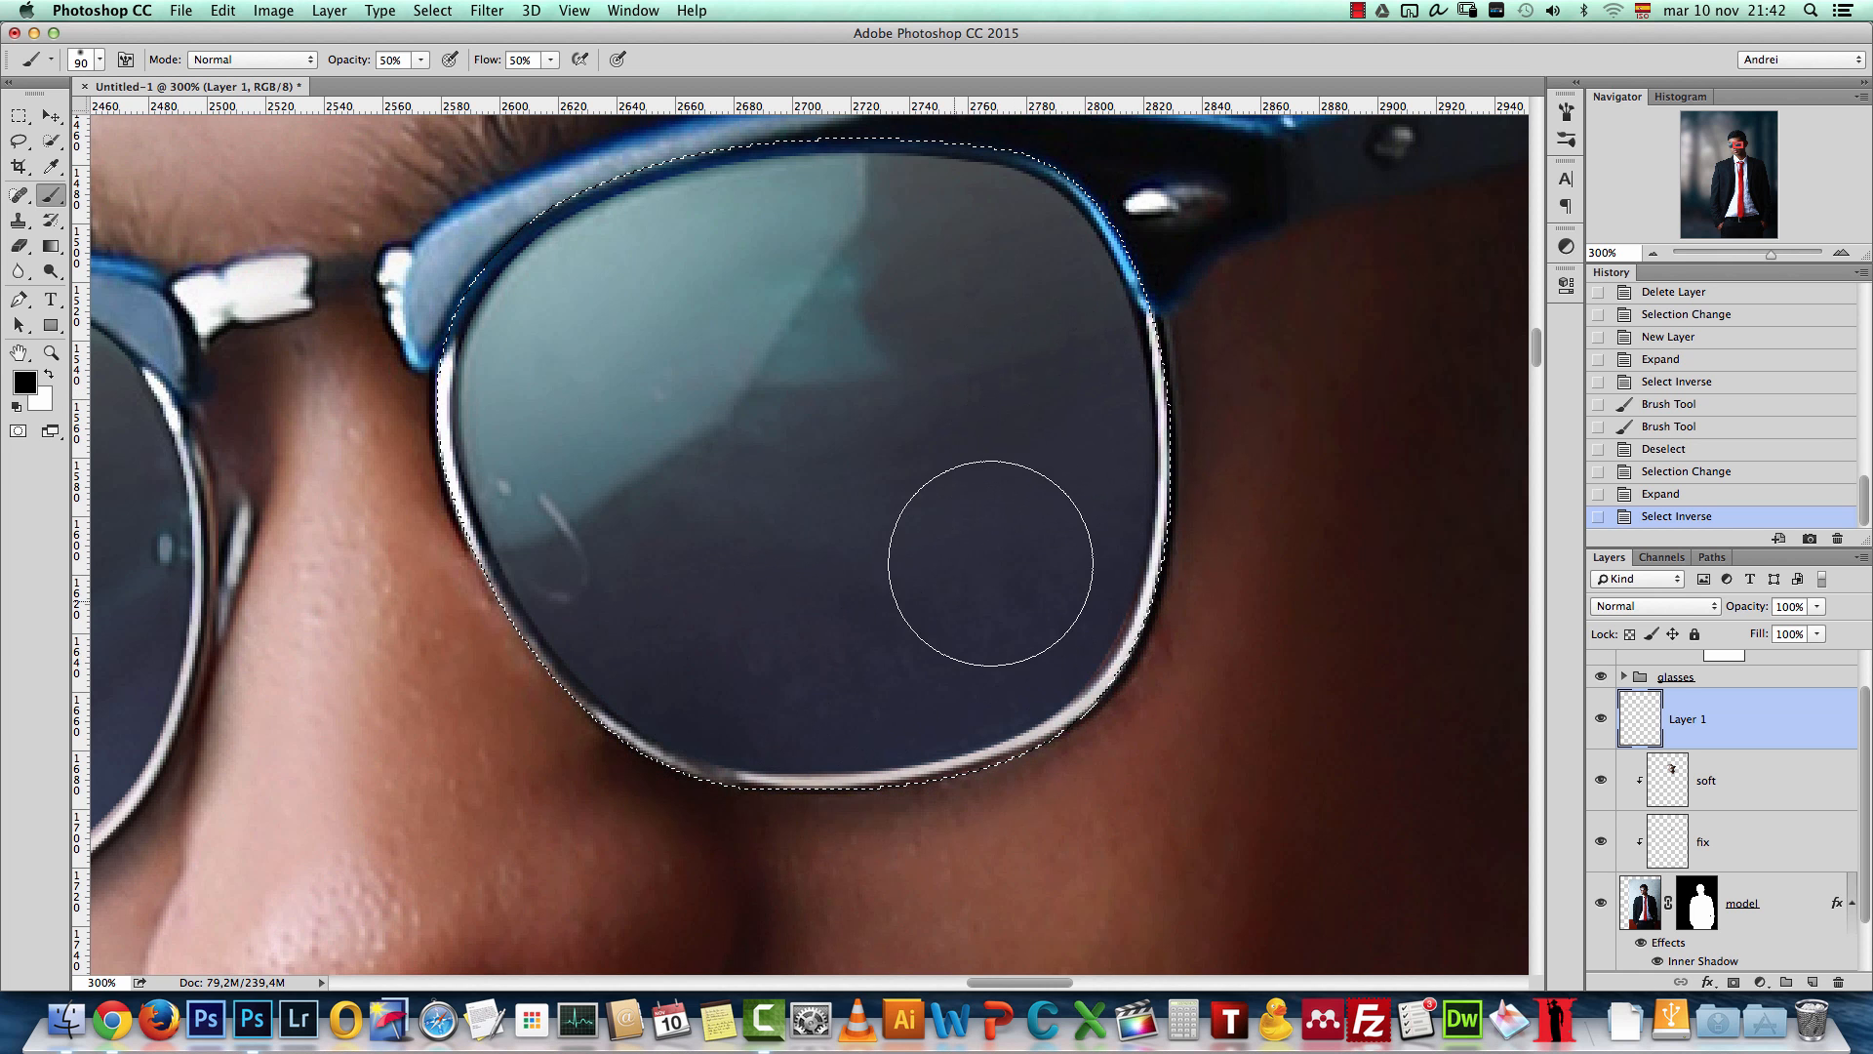
key("bracketright")
key("bracketright")
key("bracketright")
mouse_move(992, 598)
left_mouse_down()
mouse_move(976, 546)
mouse_move(849, 598)
left_mouse_up()
key("super+1")
key("super+d")
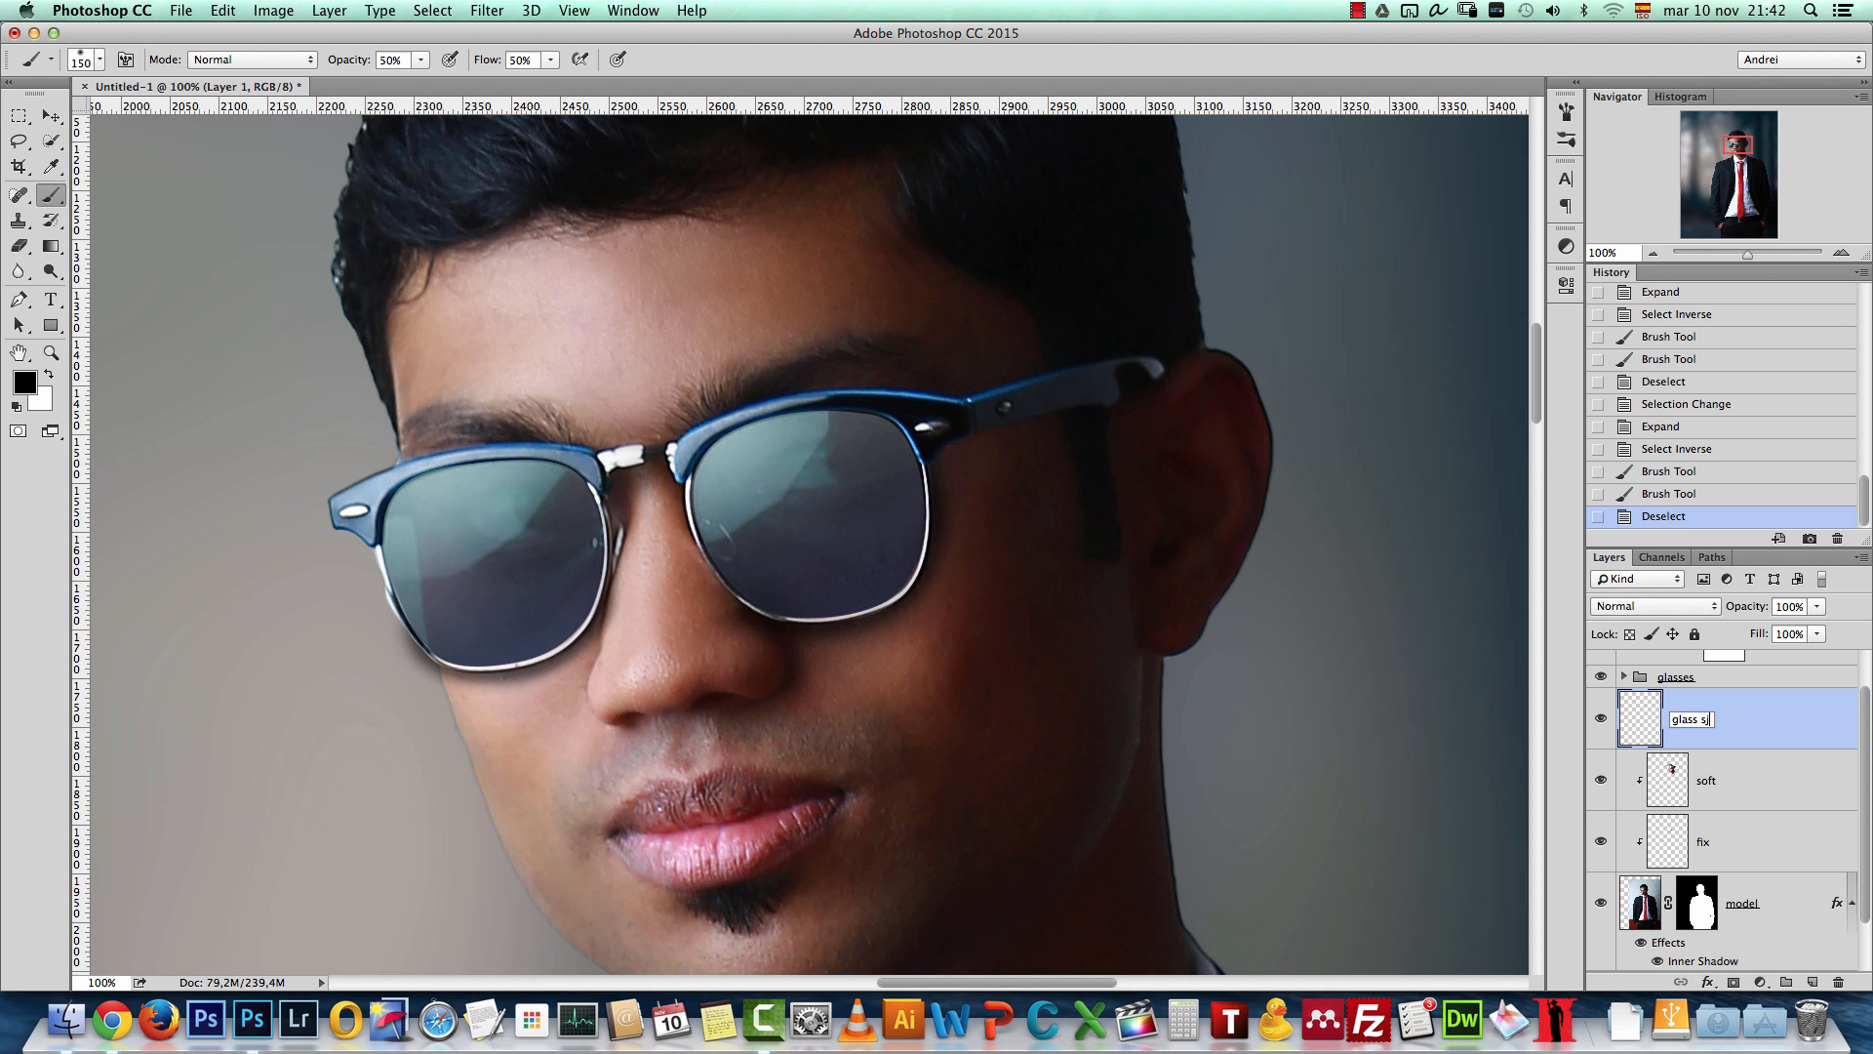
Step: Rename Layer 1 as glass shadow
key("BackSpace")
key("BackSpace")
key("BackSpace")
type("hadow")
key("Return")
key("super+1")
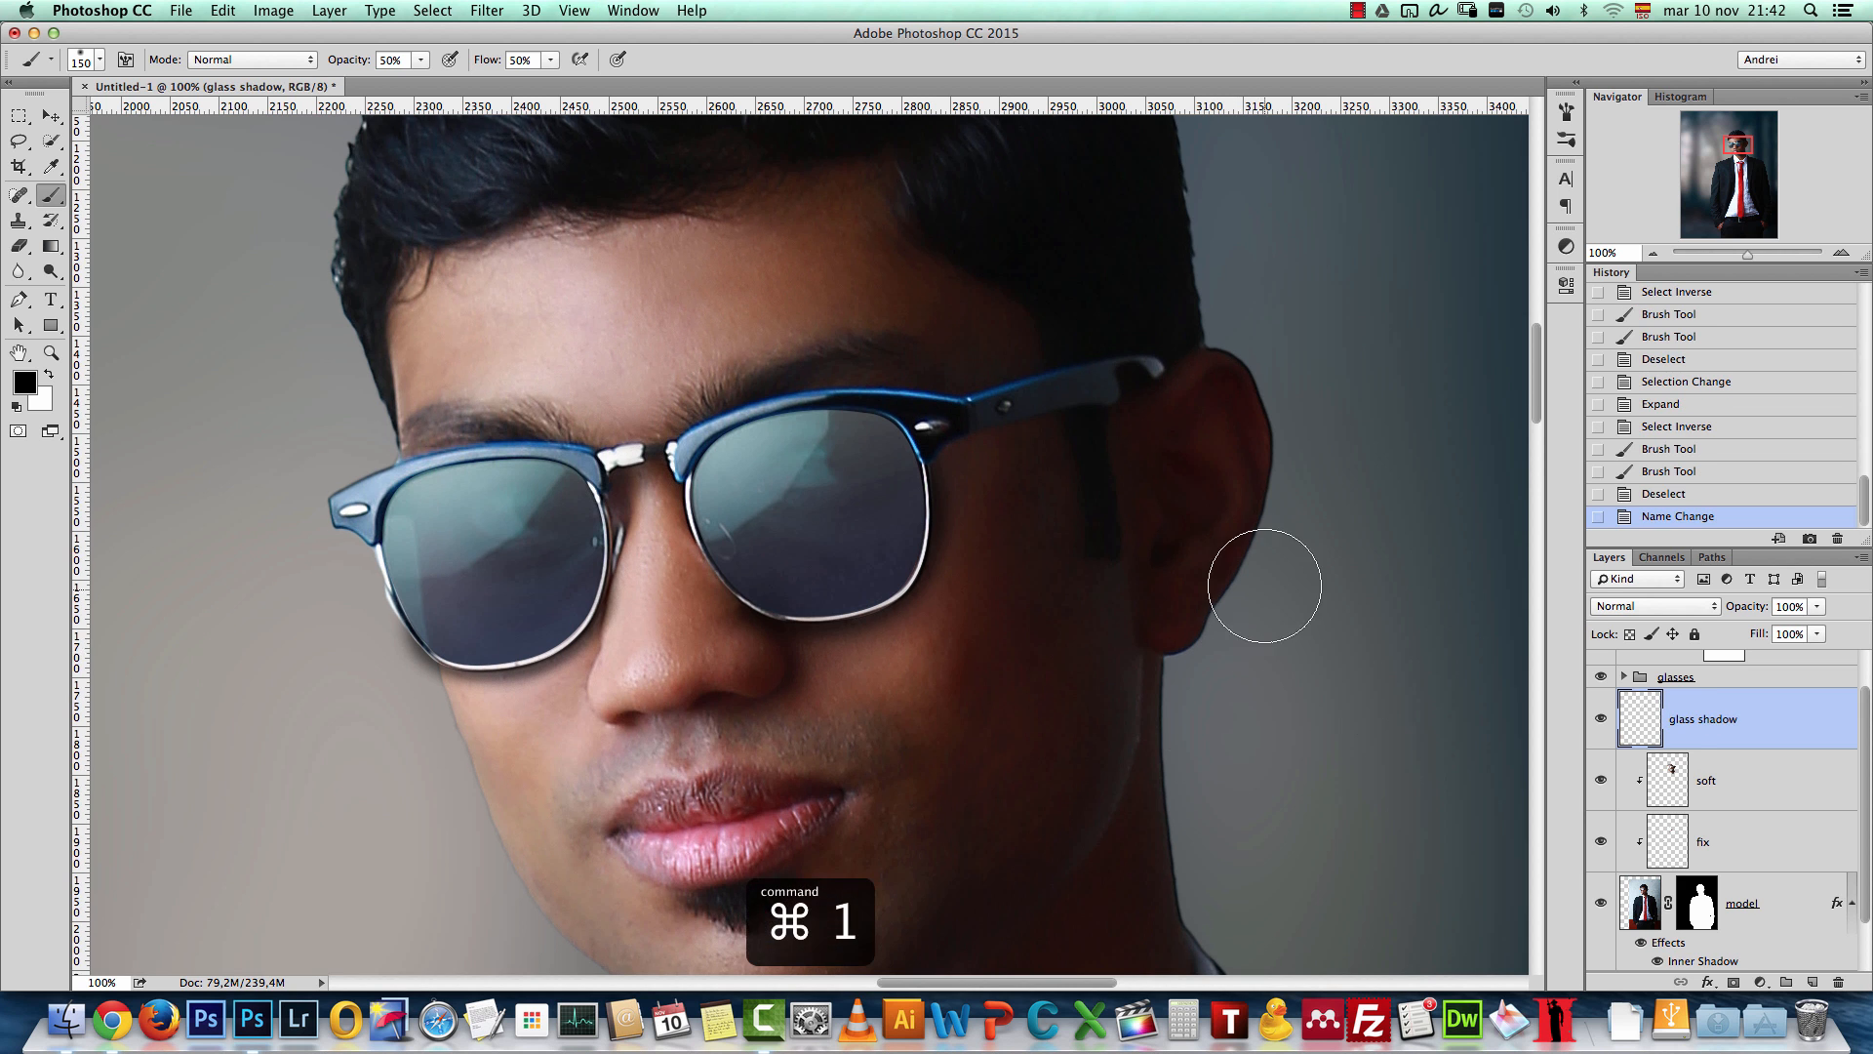
Step: Soften the glass shadow over the nose with a soft 175 px Eraser at 50% opacity and 100% flow
key("e")
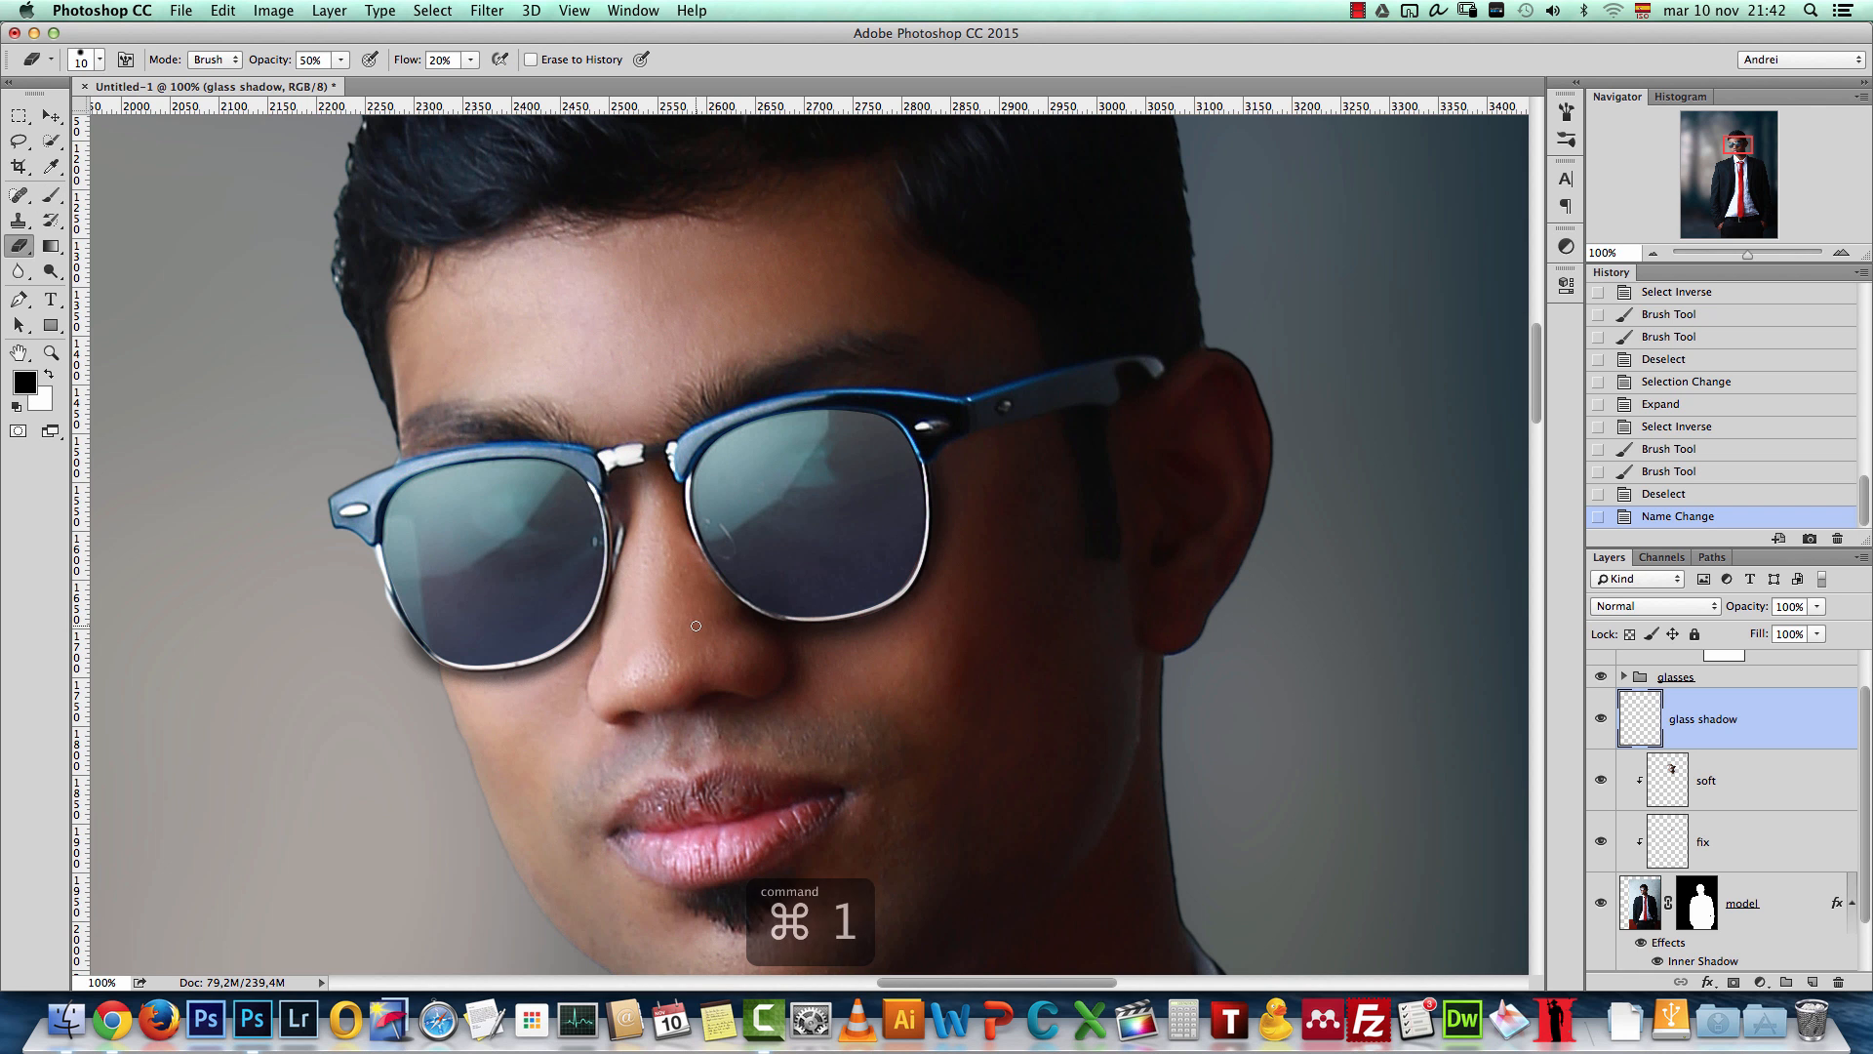
right_click(717, 591)
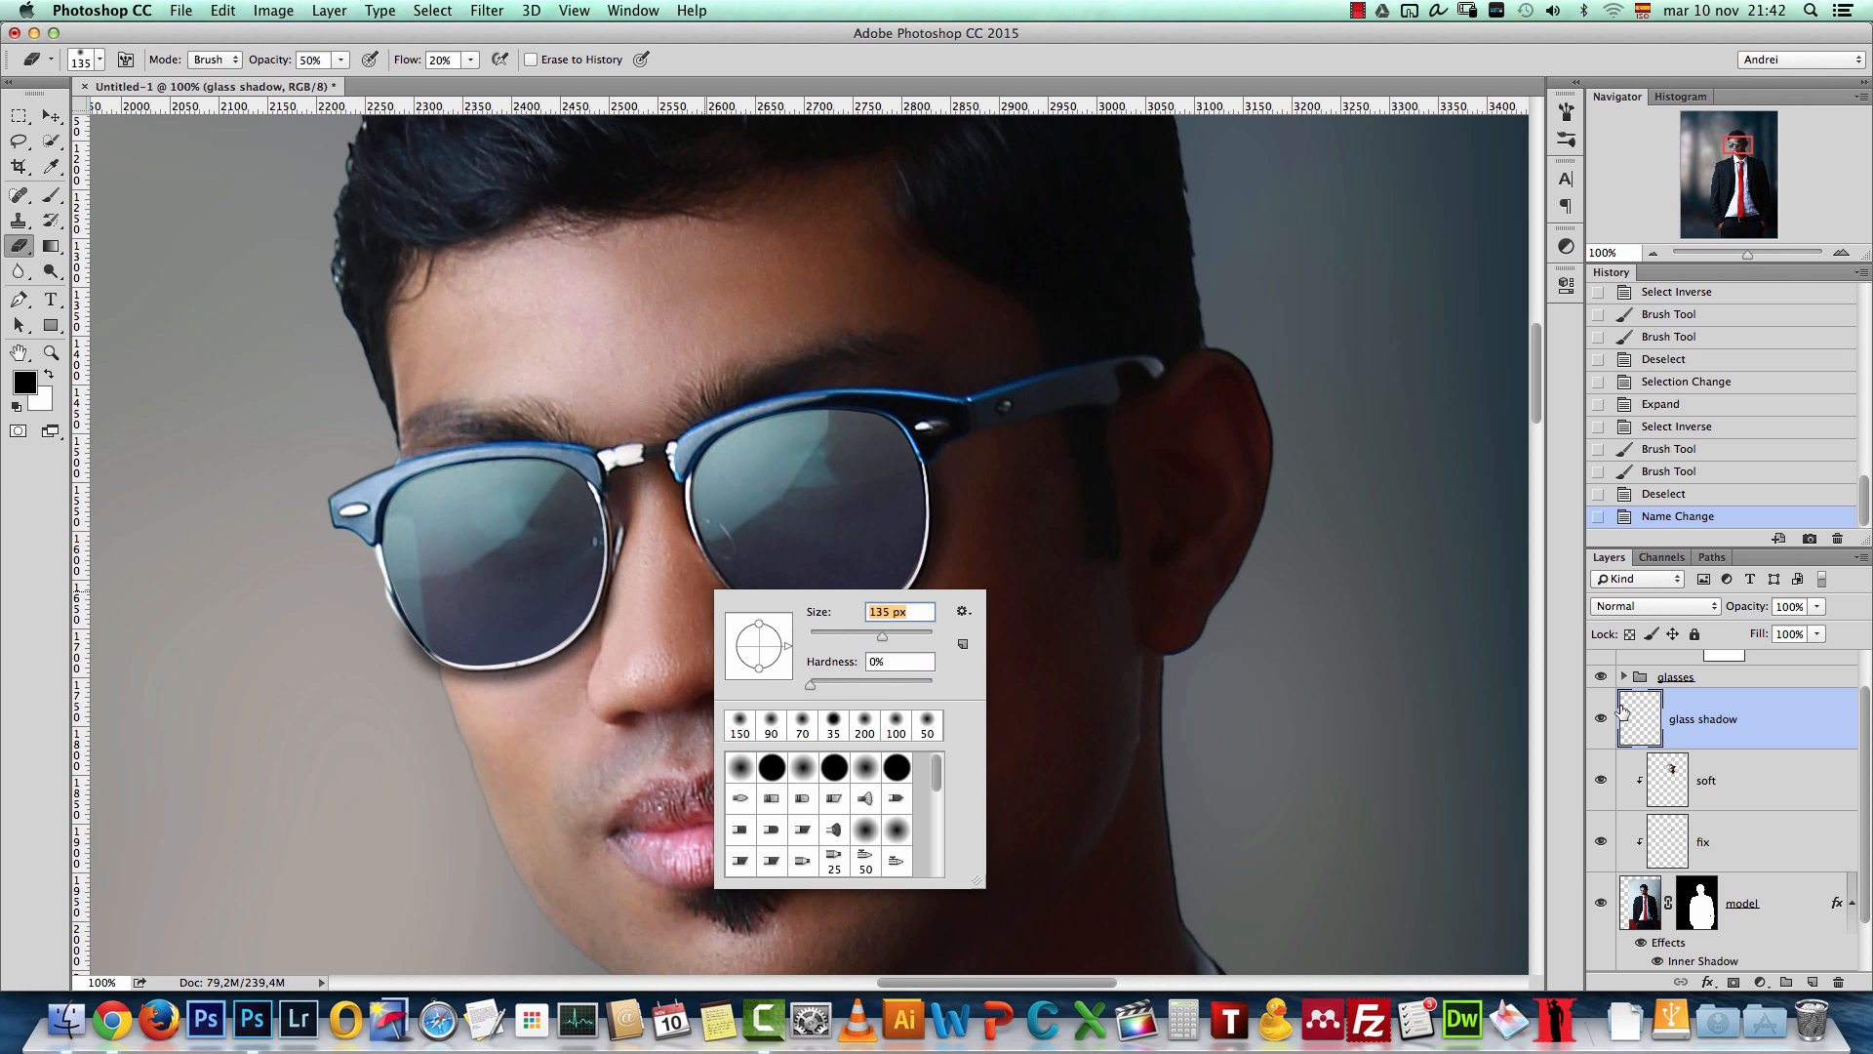
left_click(1621, 713)
key("]")
left_click(712, 542)
left_click(701, 587)
left_click(680, 653)
left_click(657, 673)
left_click(702, 655)
left_click(684, 667)
left_click(680, 668)
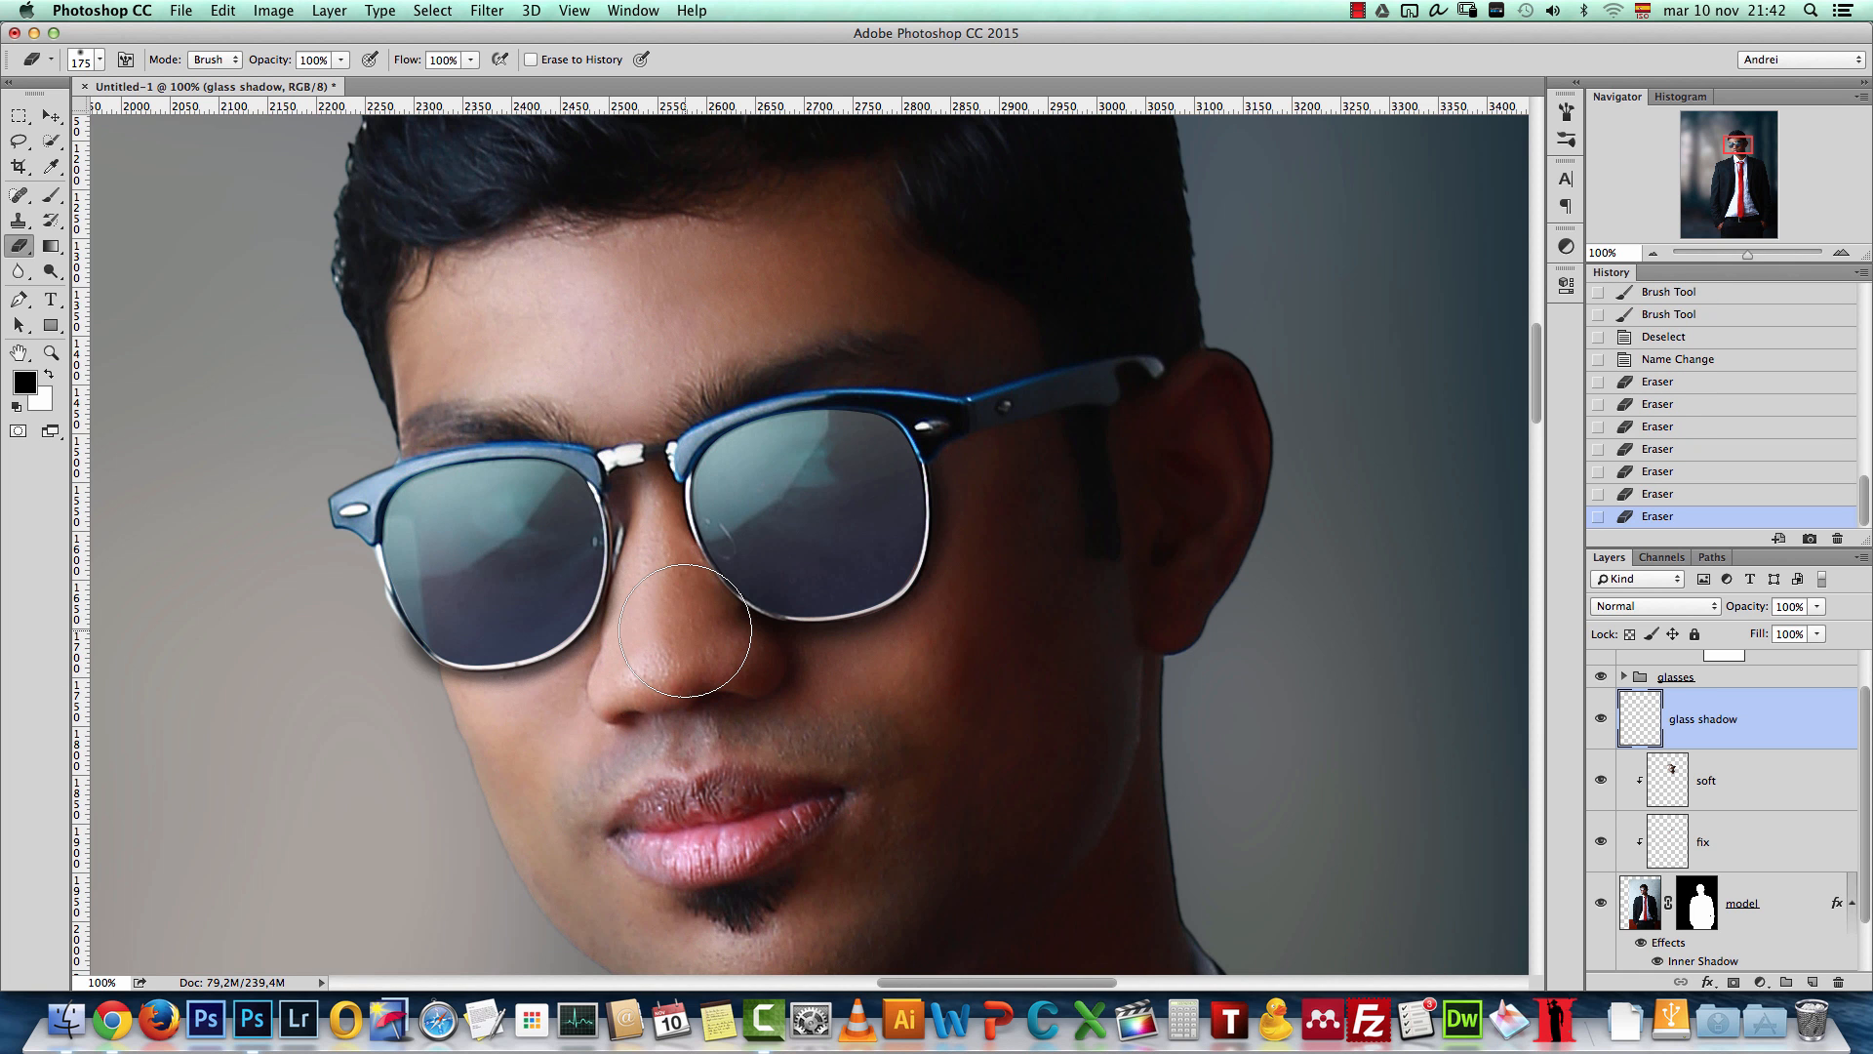
Step: Erase the excess glass shadow around the lens nearer the ear with the same soft Eraser
left_click(925, 421)
left_click(880, 436)
left_click(861, 497)
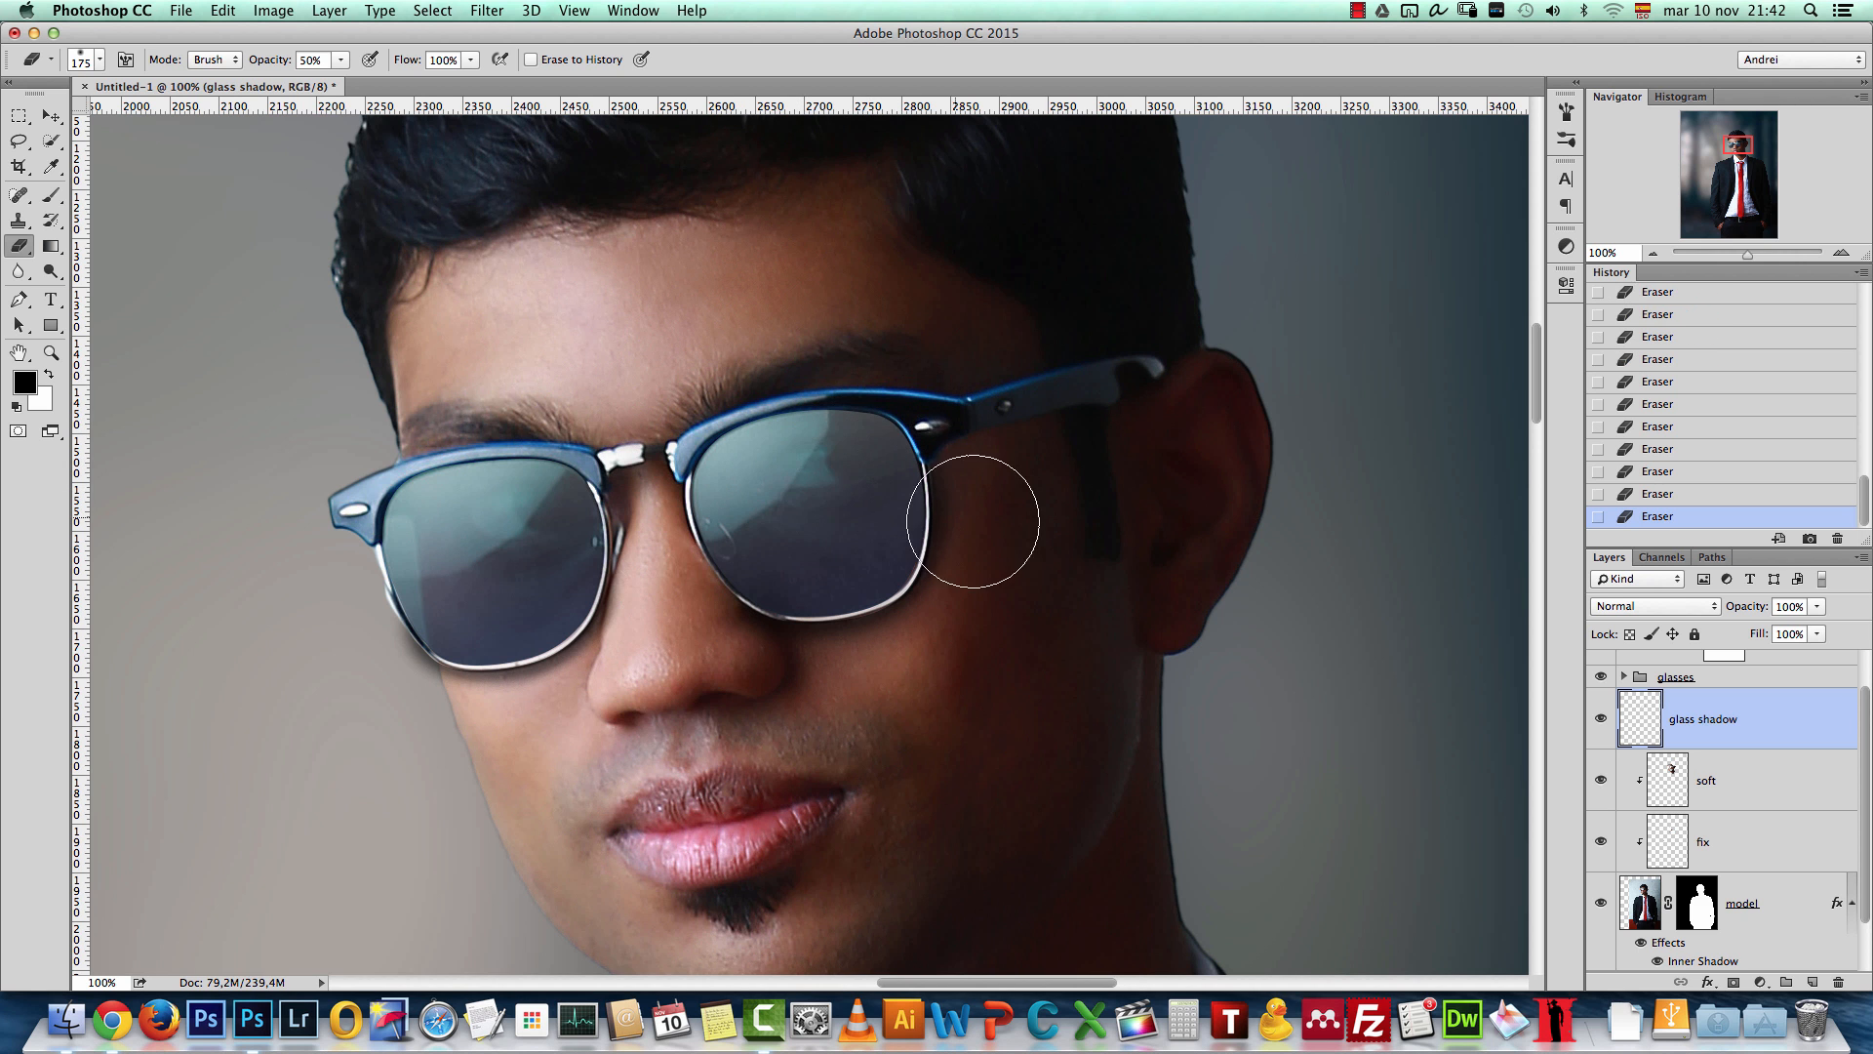
key("super+d")
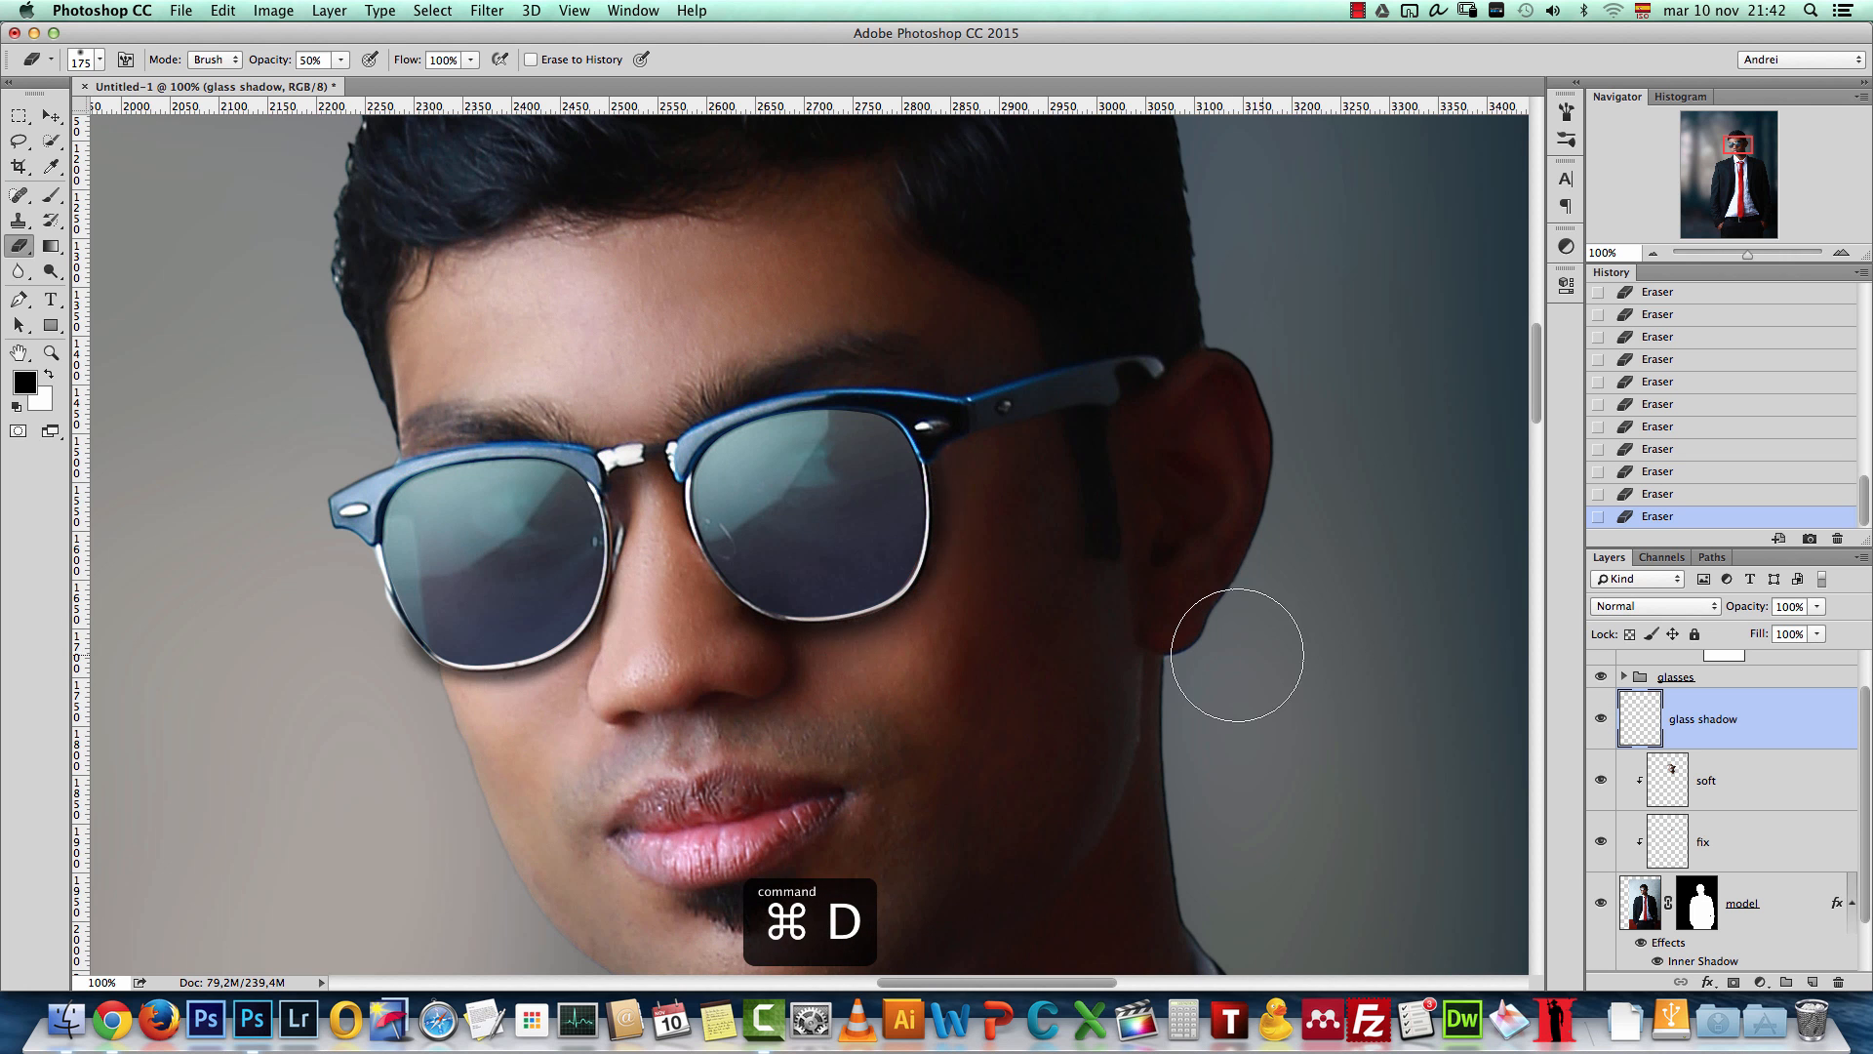
key("super+z")
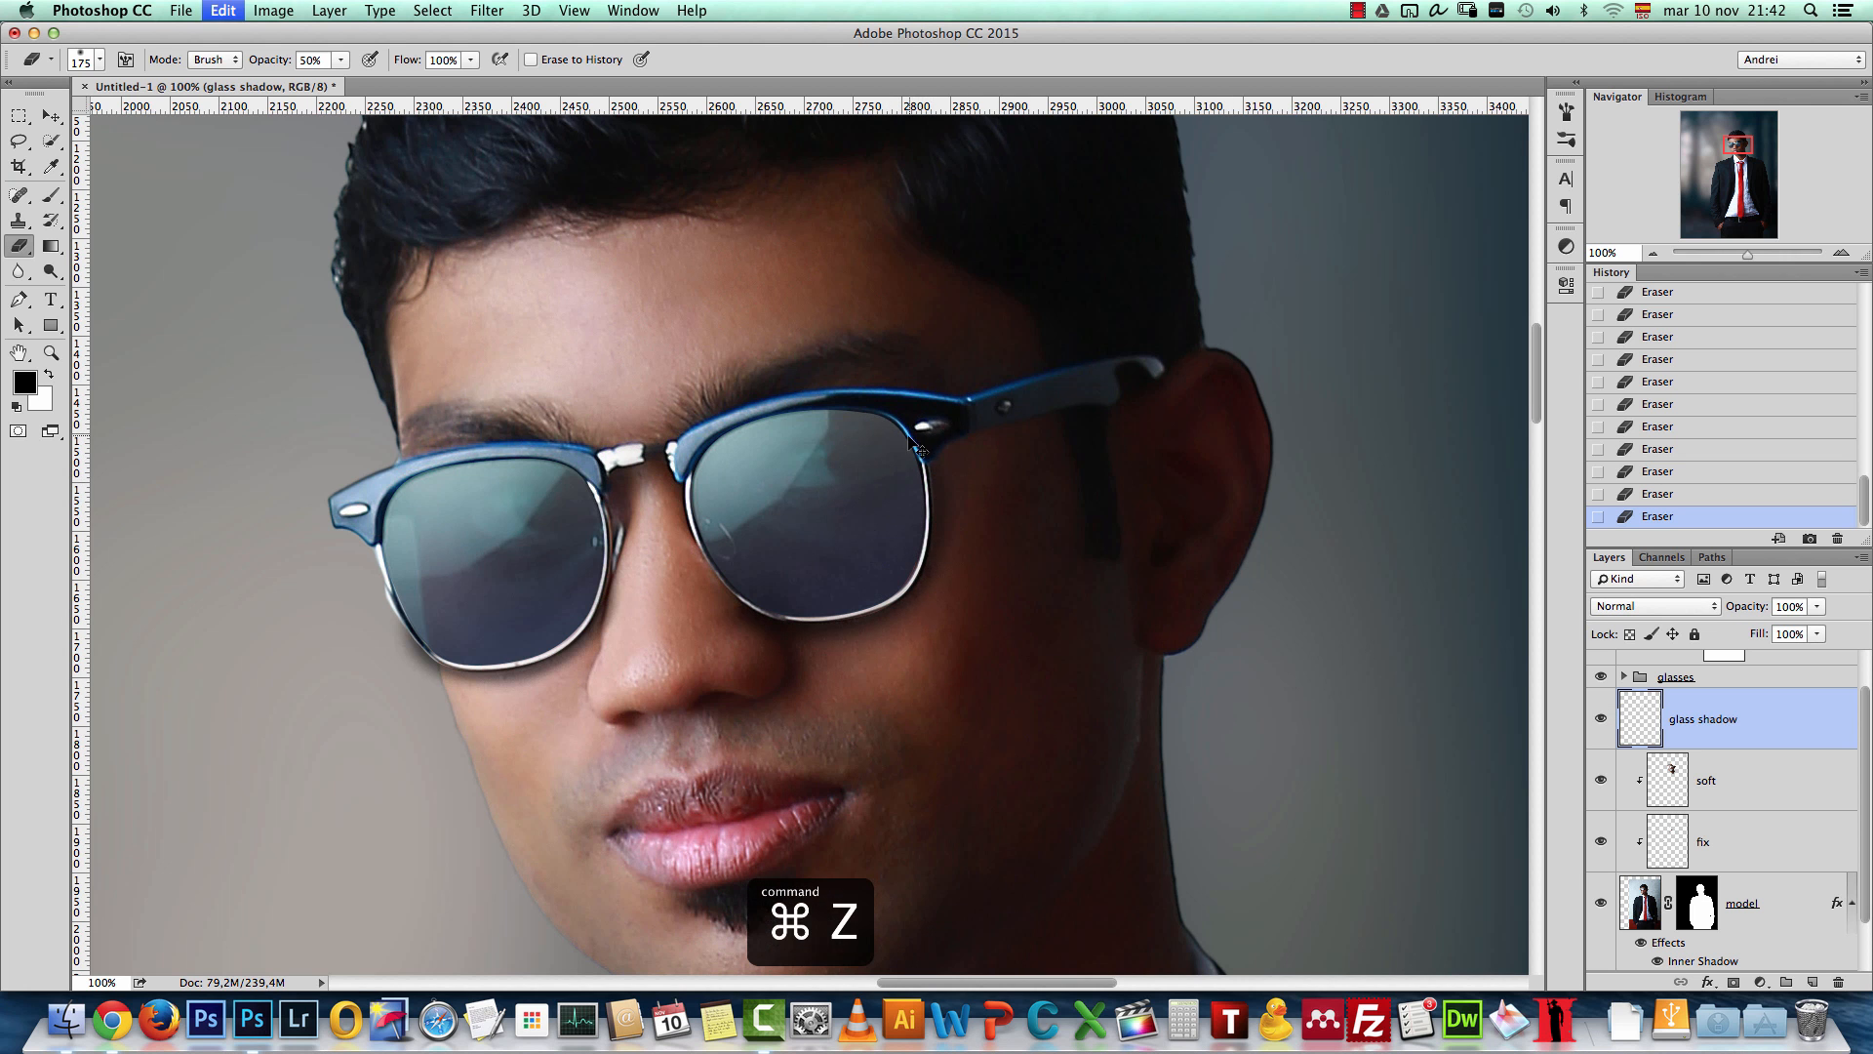
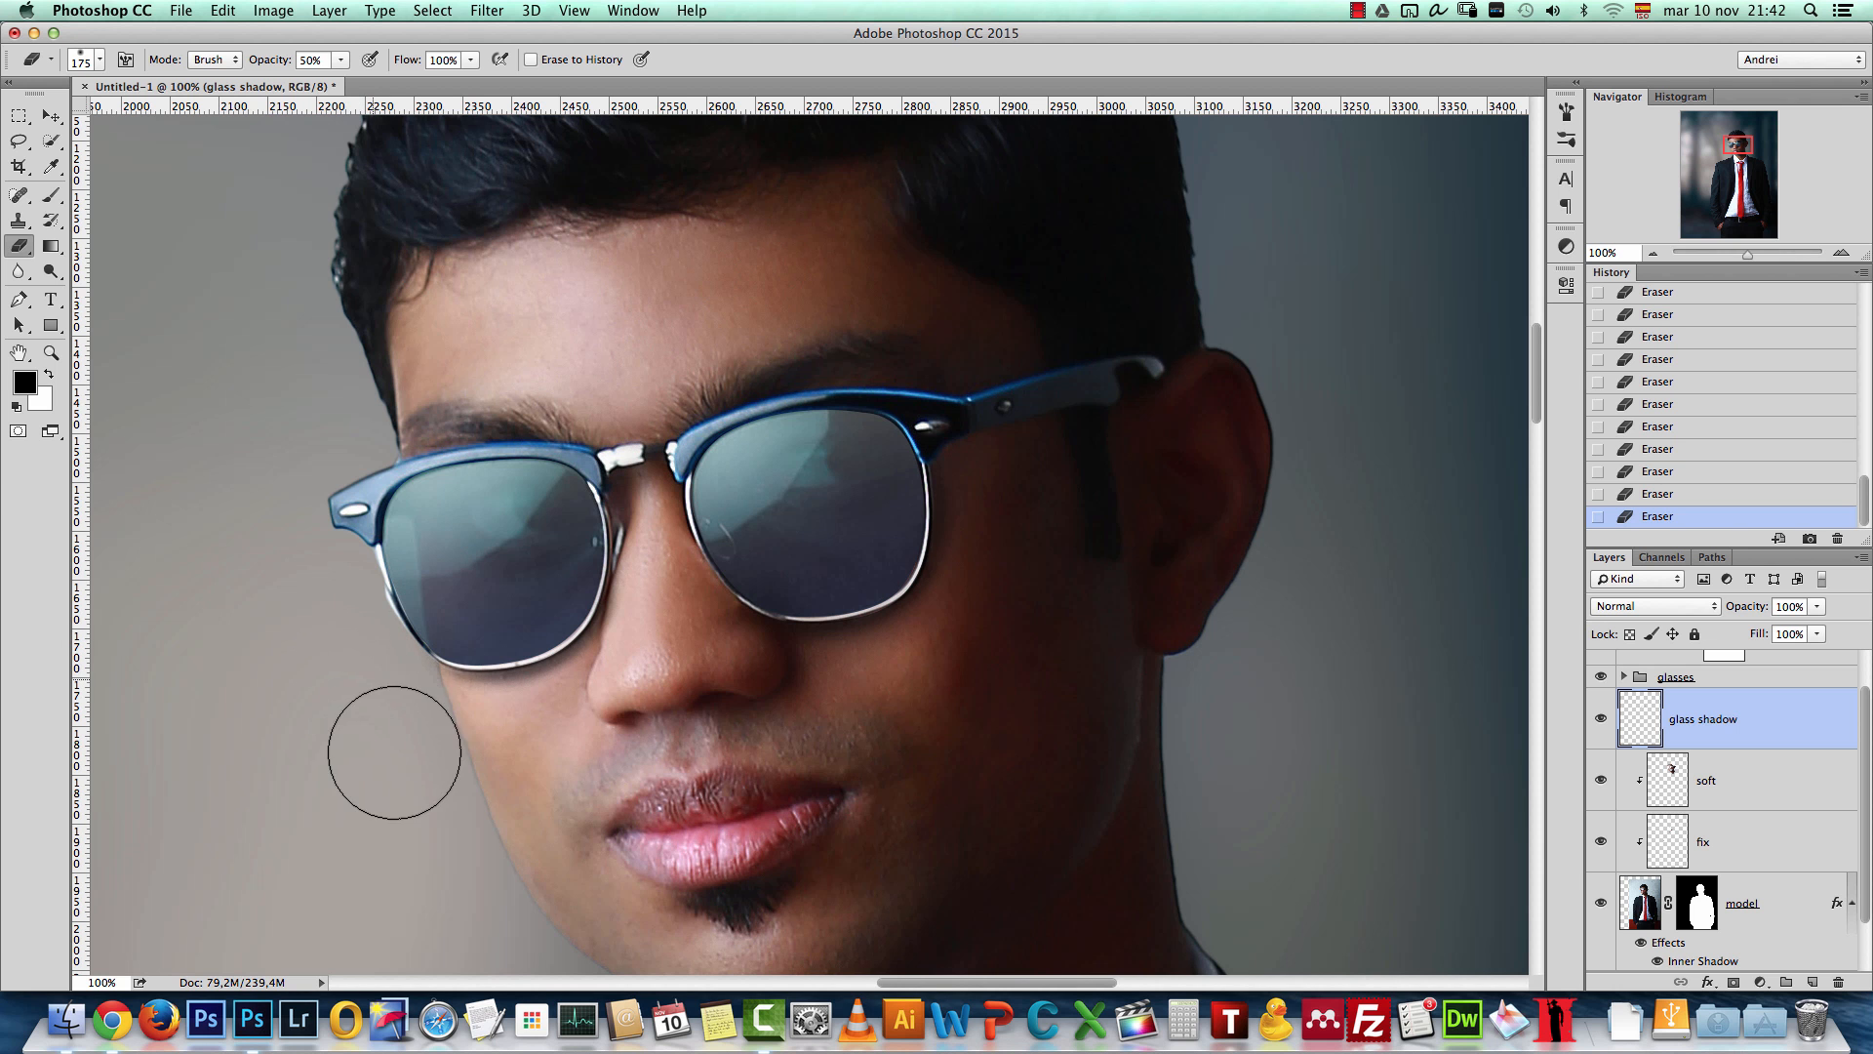
left_click_drag(752, 803, 1170, 662)
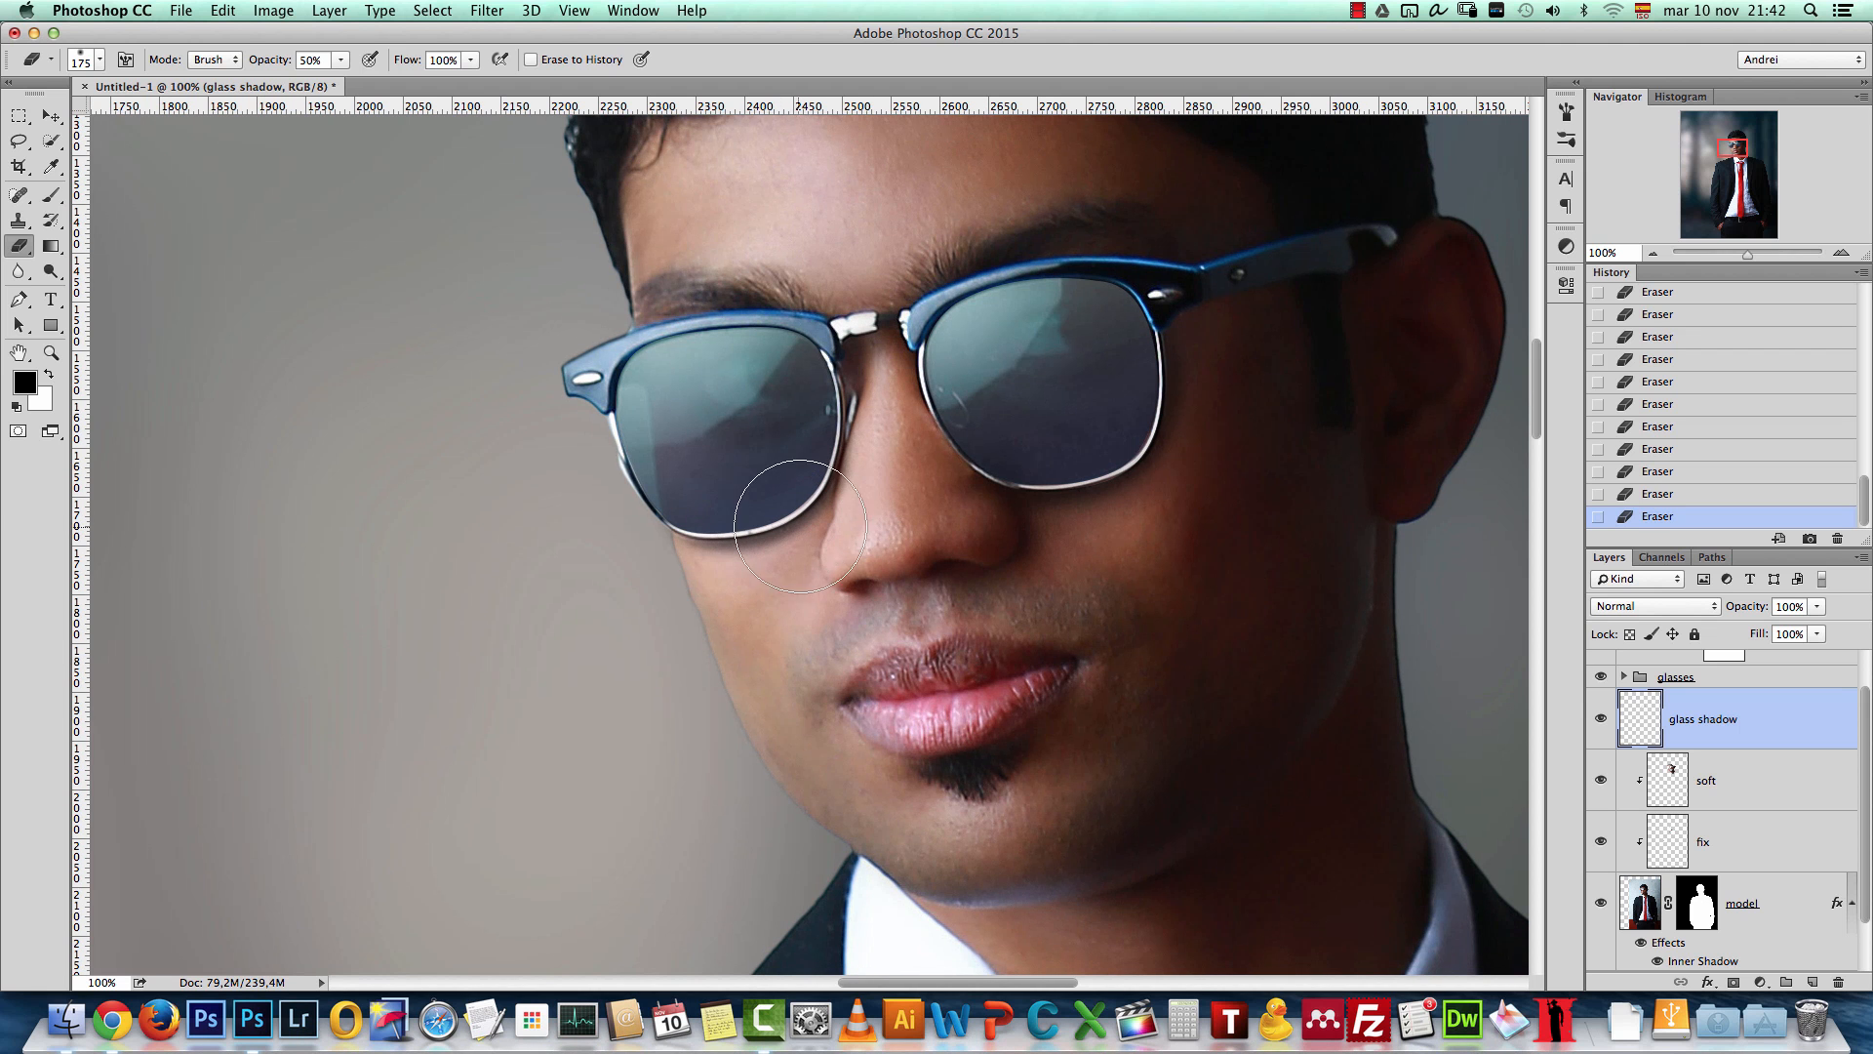
left_click(24, 117)
left_click_drag(471, 255, 917, 705)
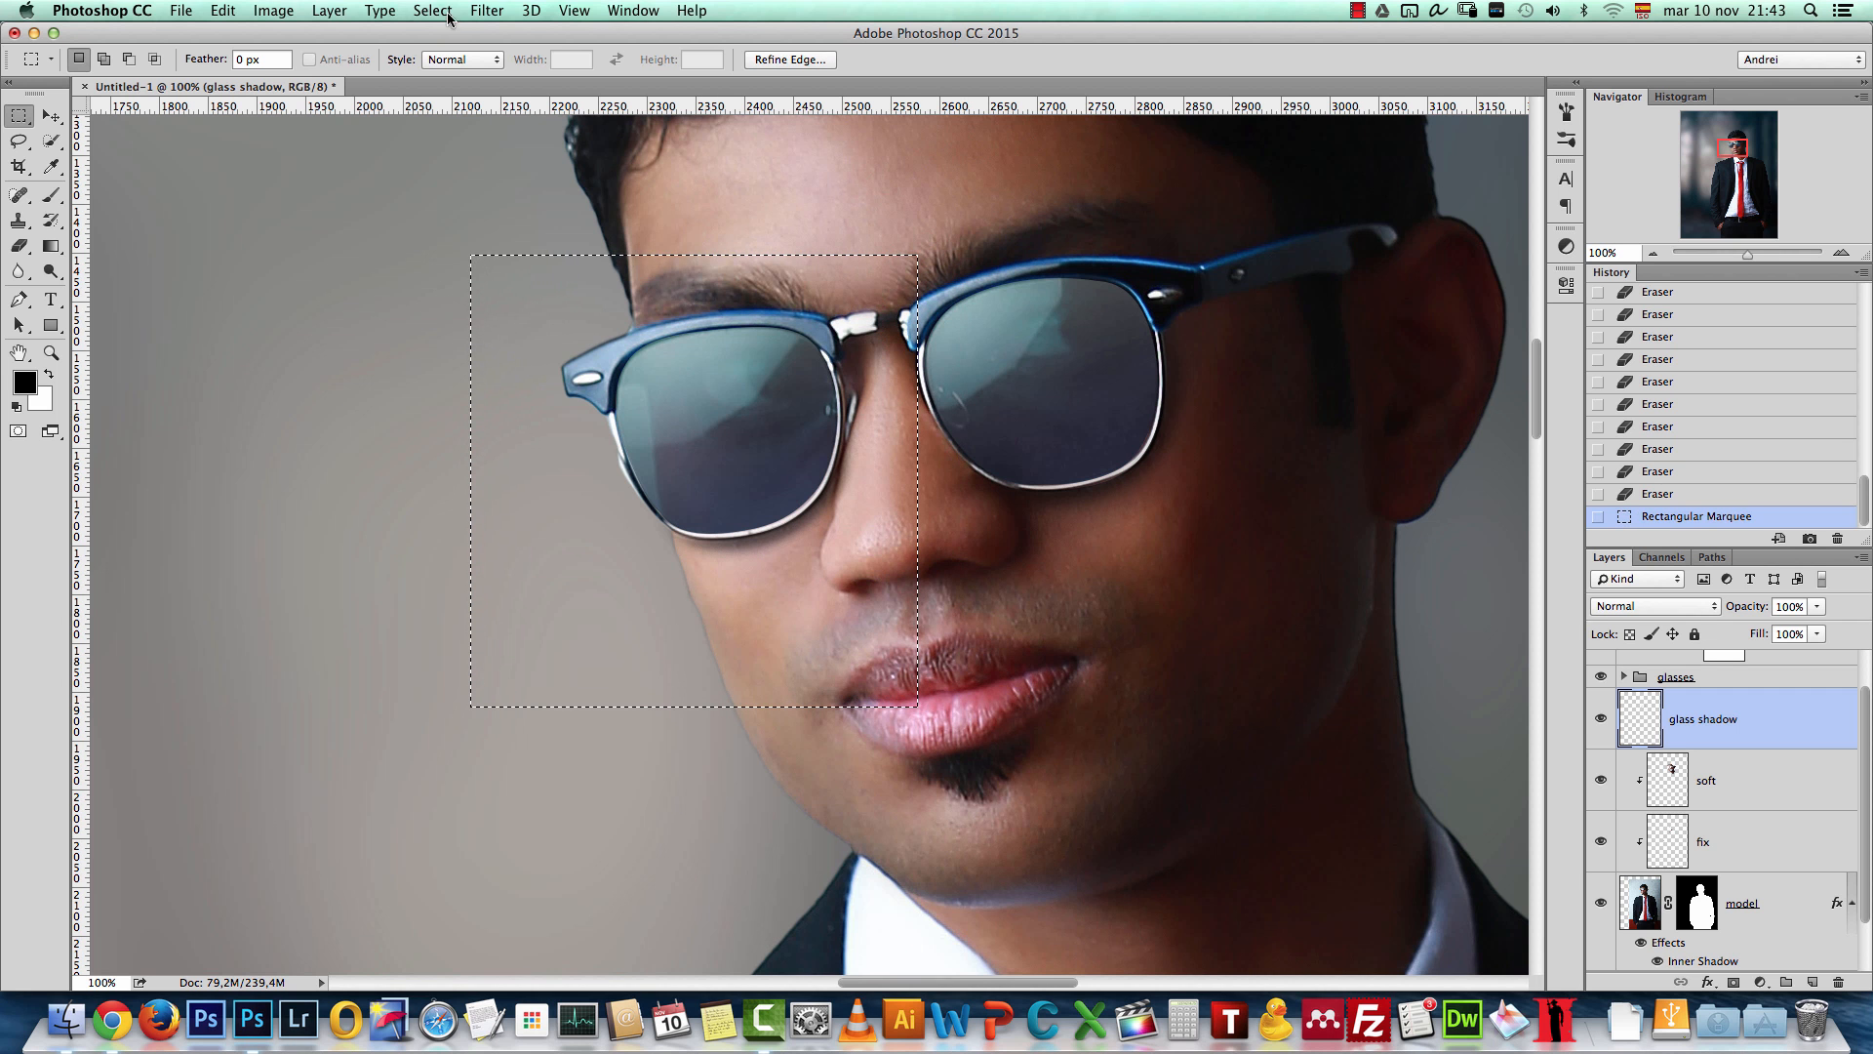
left_click(483, 11)
mouse_move(546, 243)
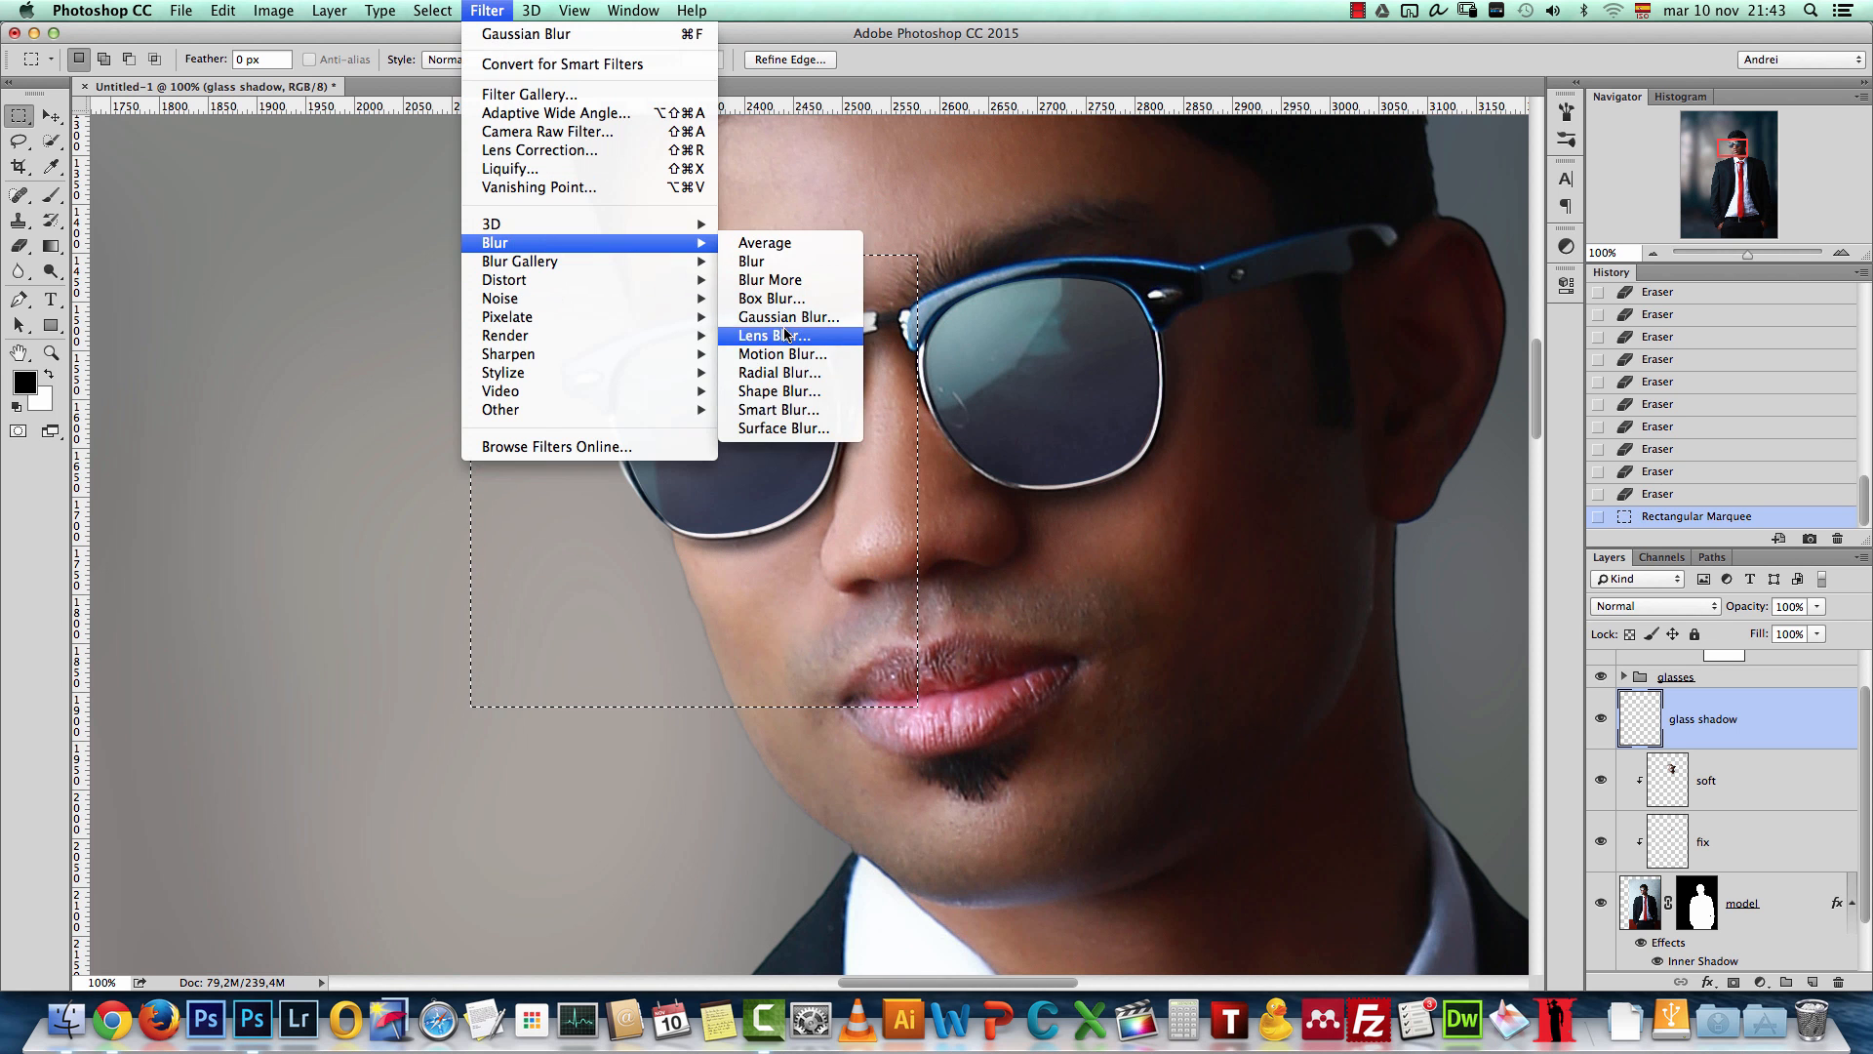
left_click(819, 320)
left_click_drag(1362, 743, 1301, 748)
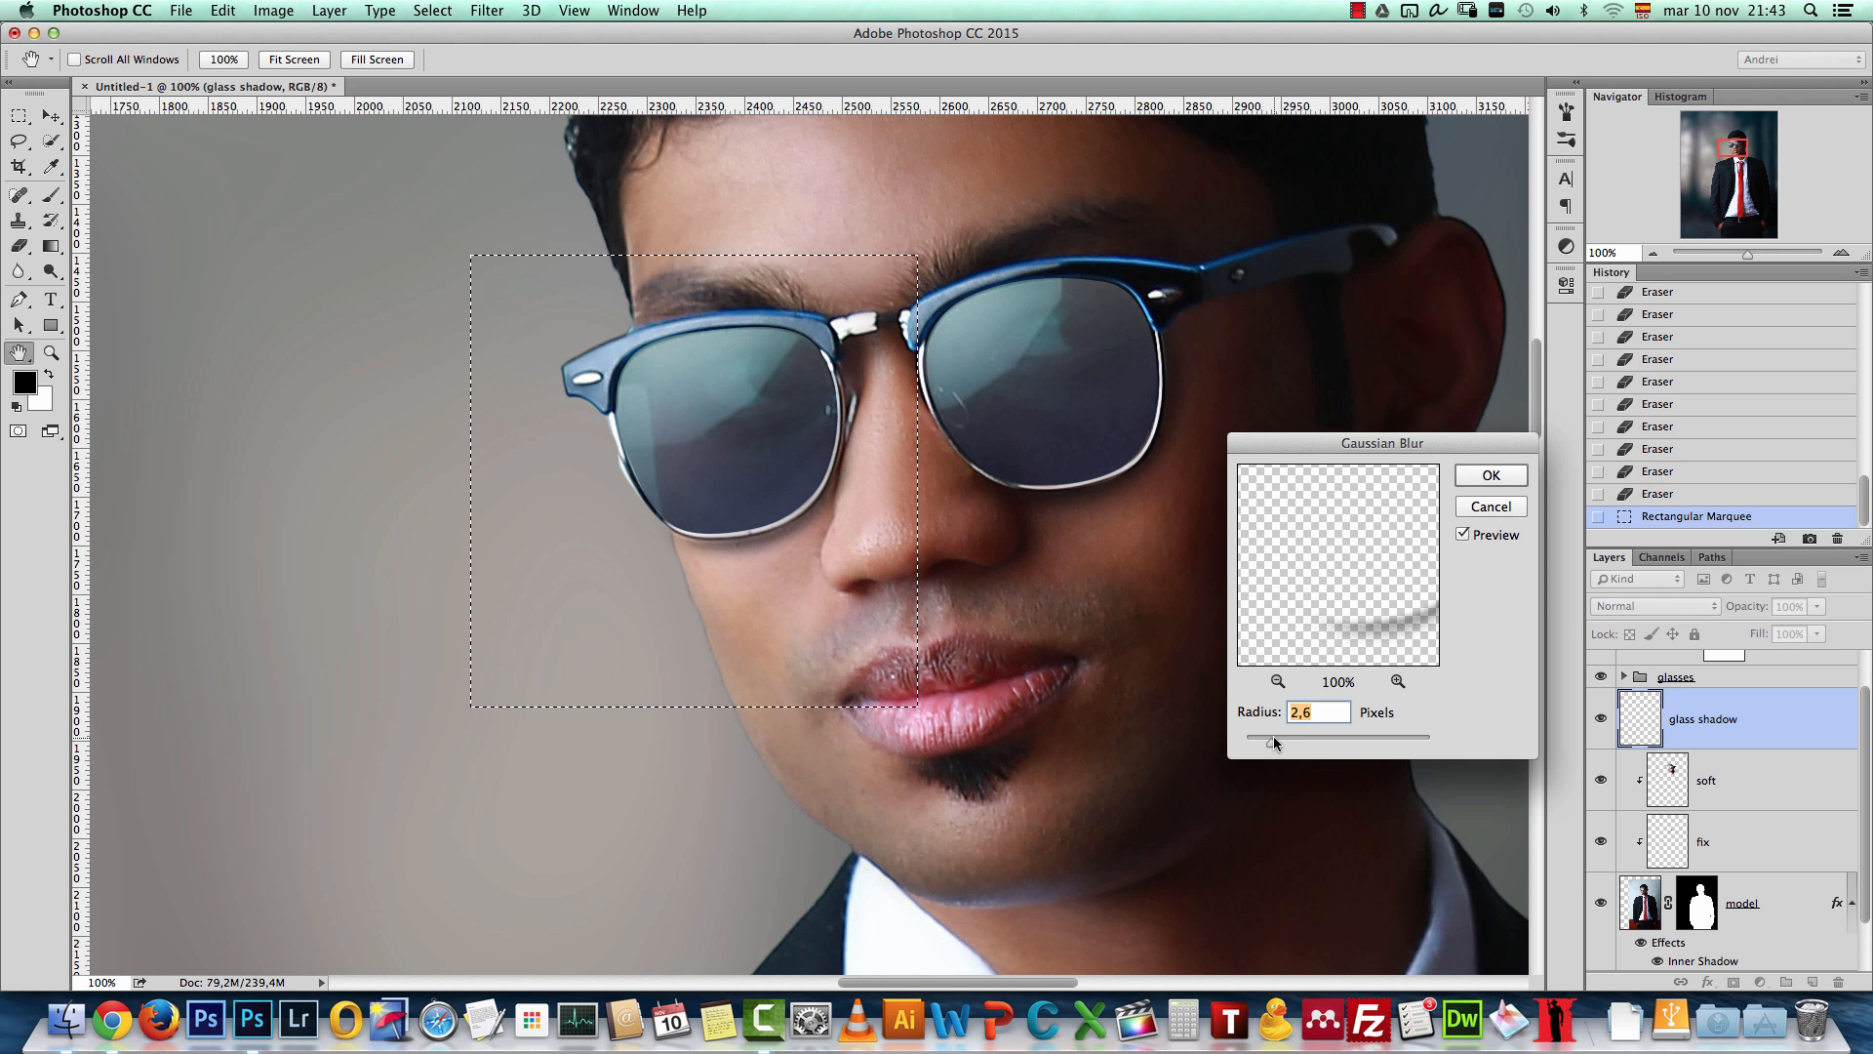
left_click(1490, 505)
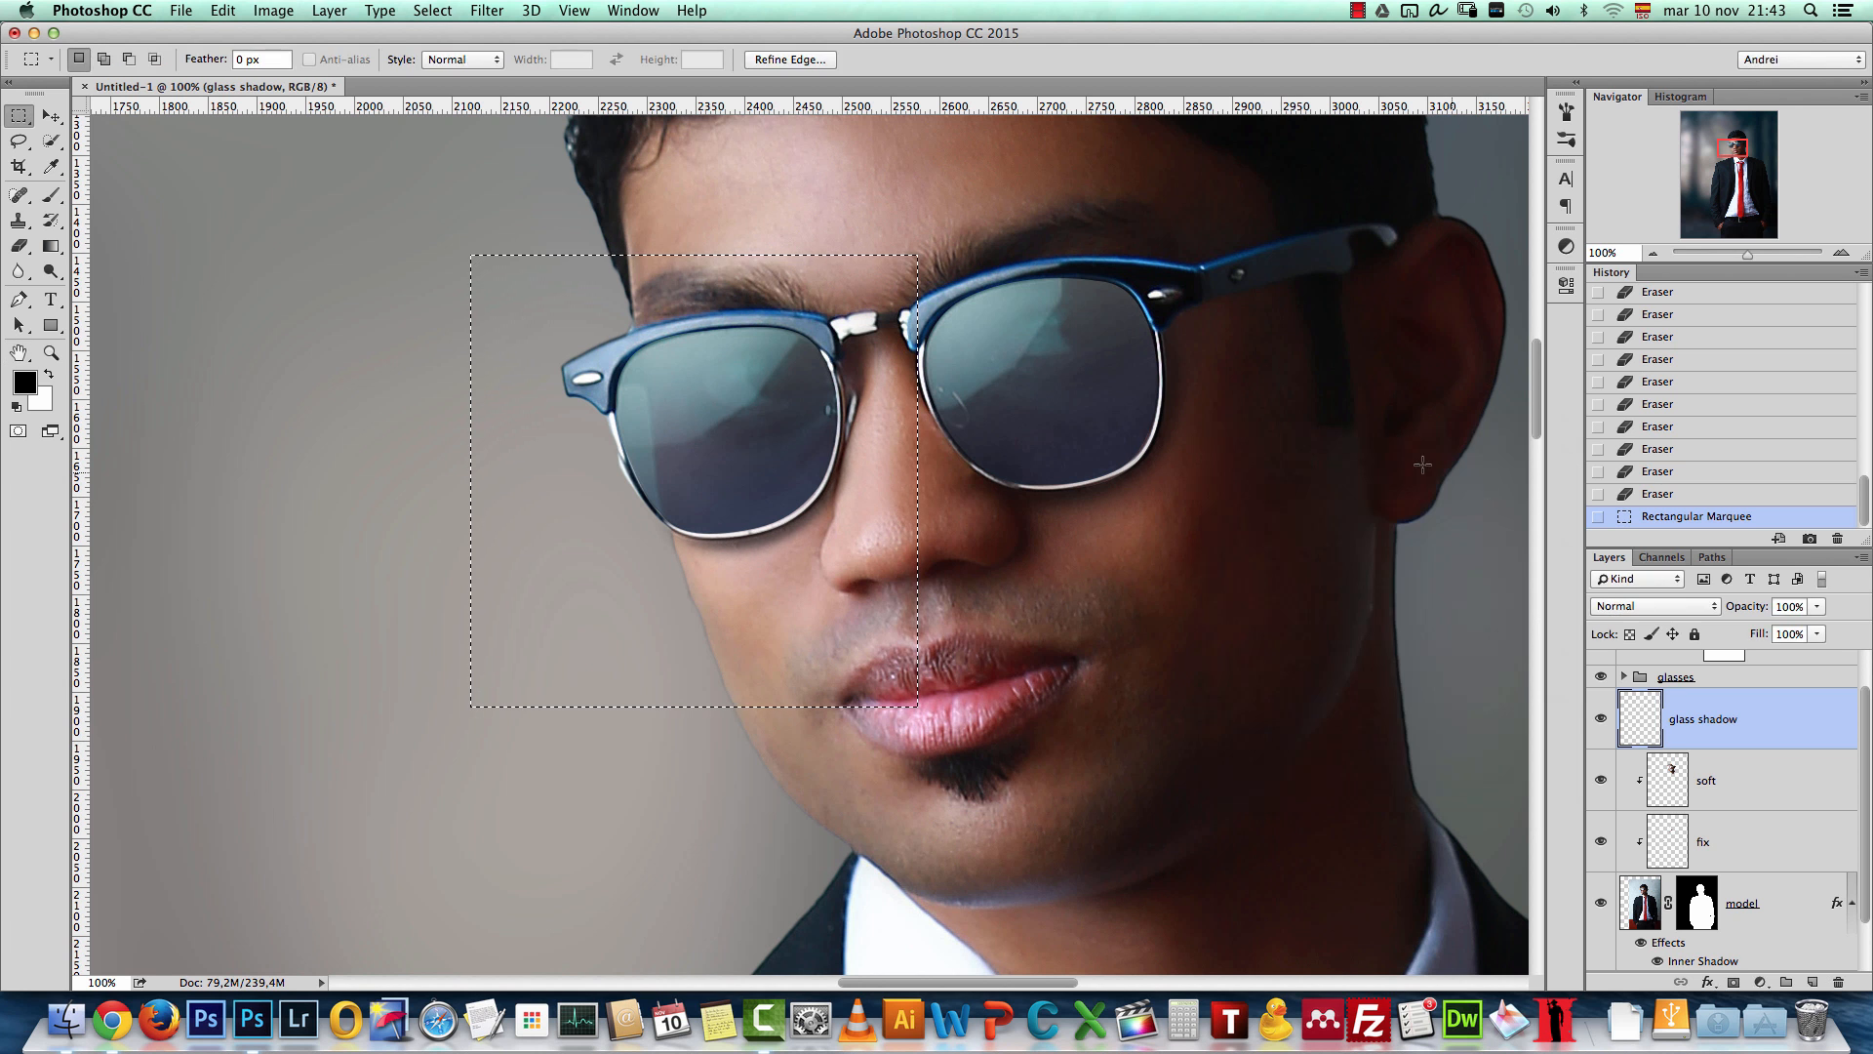
key("super+d")
Step: Expand the glasses group in the layer stack to show its L and R lens layers
key("super+1")
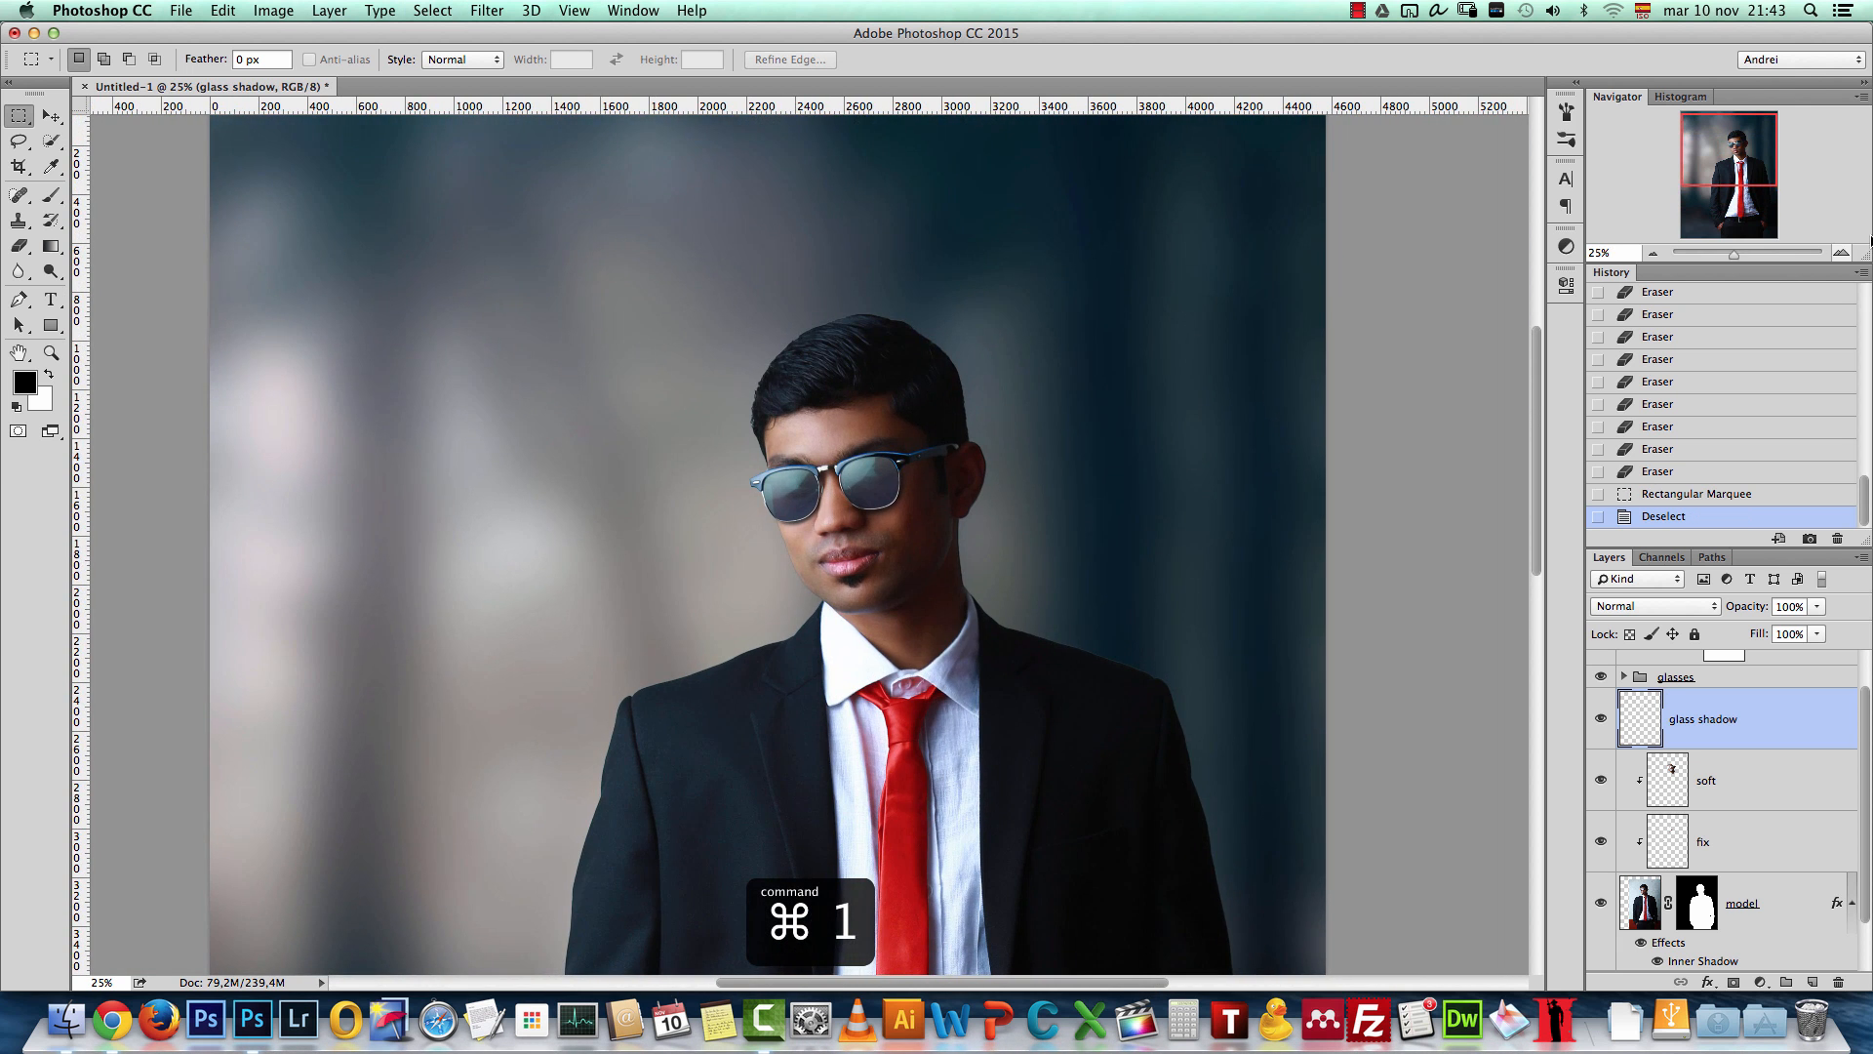
left_click(1832, 257)
left_click(1832, 258)
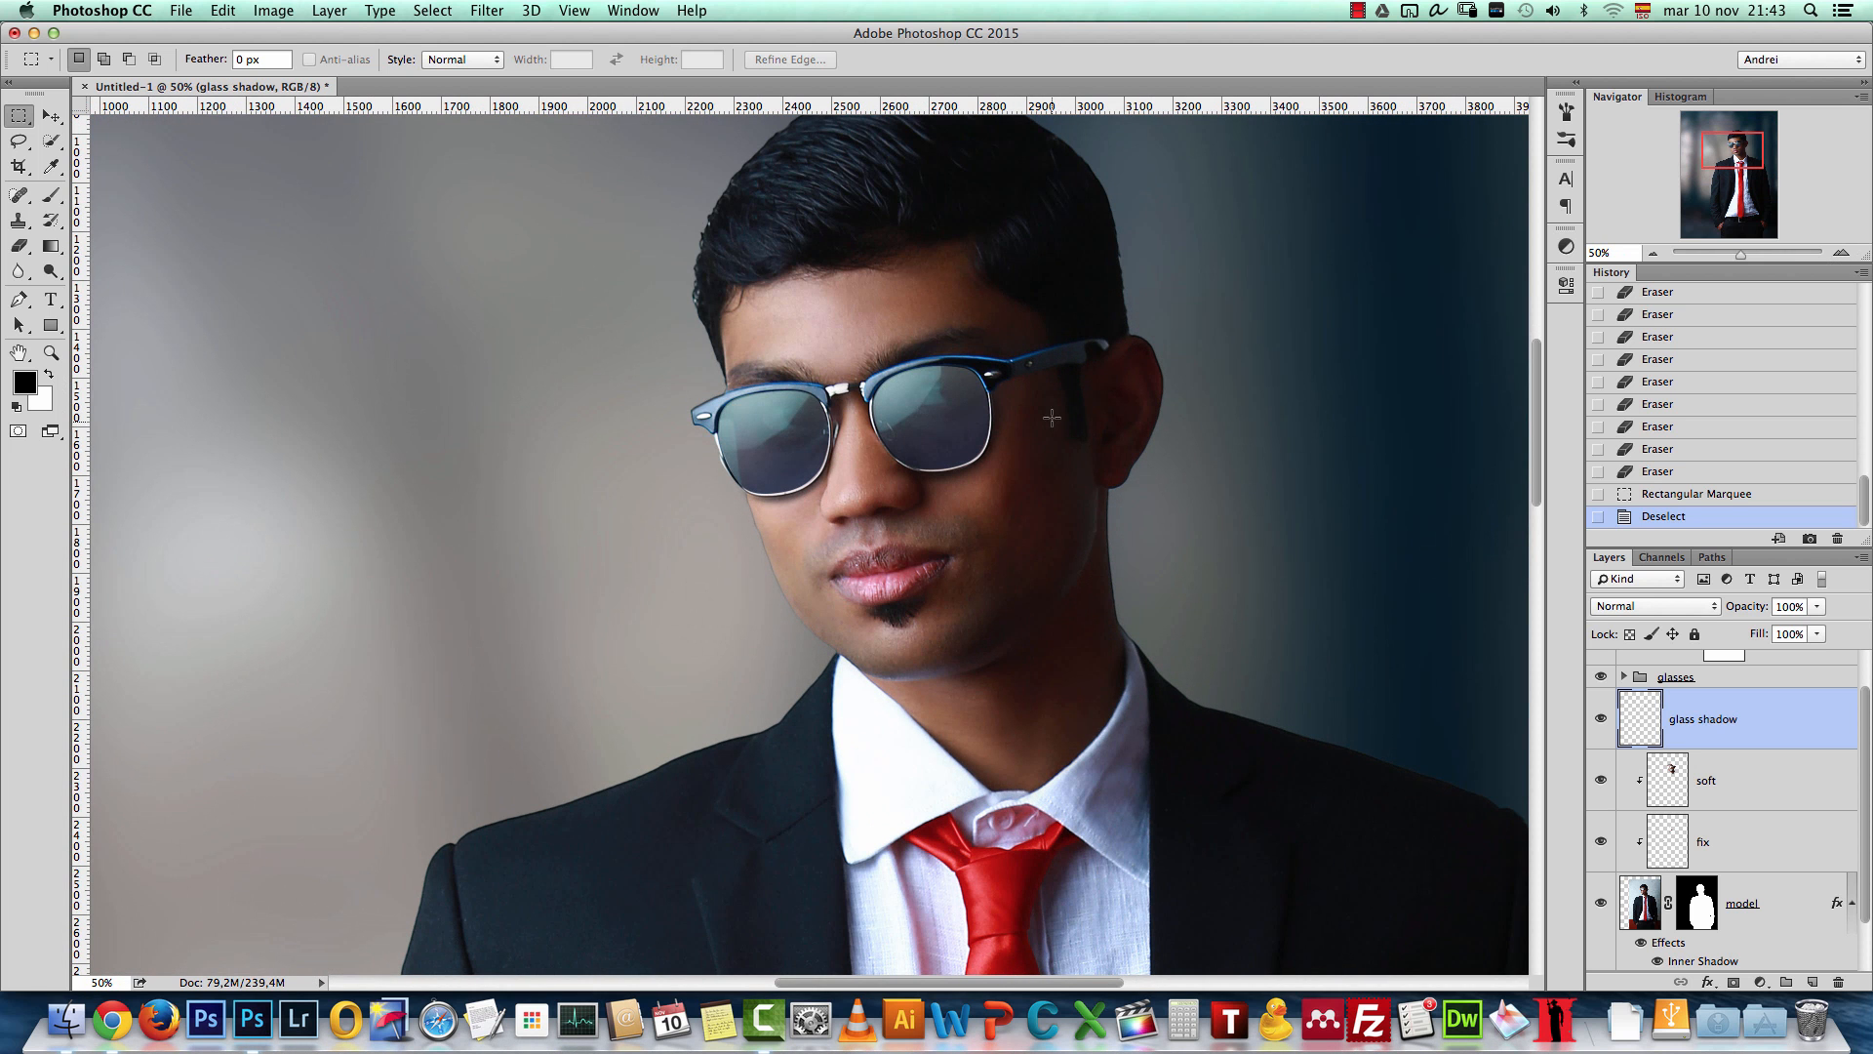
scroll(1867, 818, "down", 1)
scroll(1866, 817, "up", 3)
left_click(1624, 722)
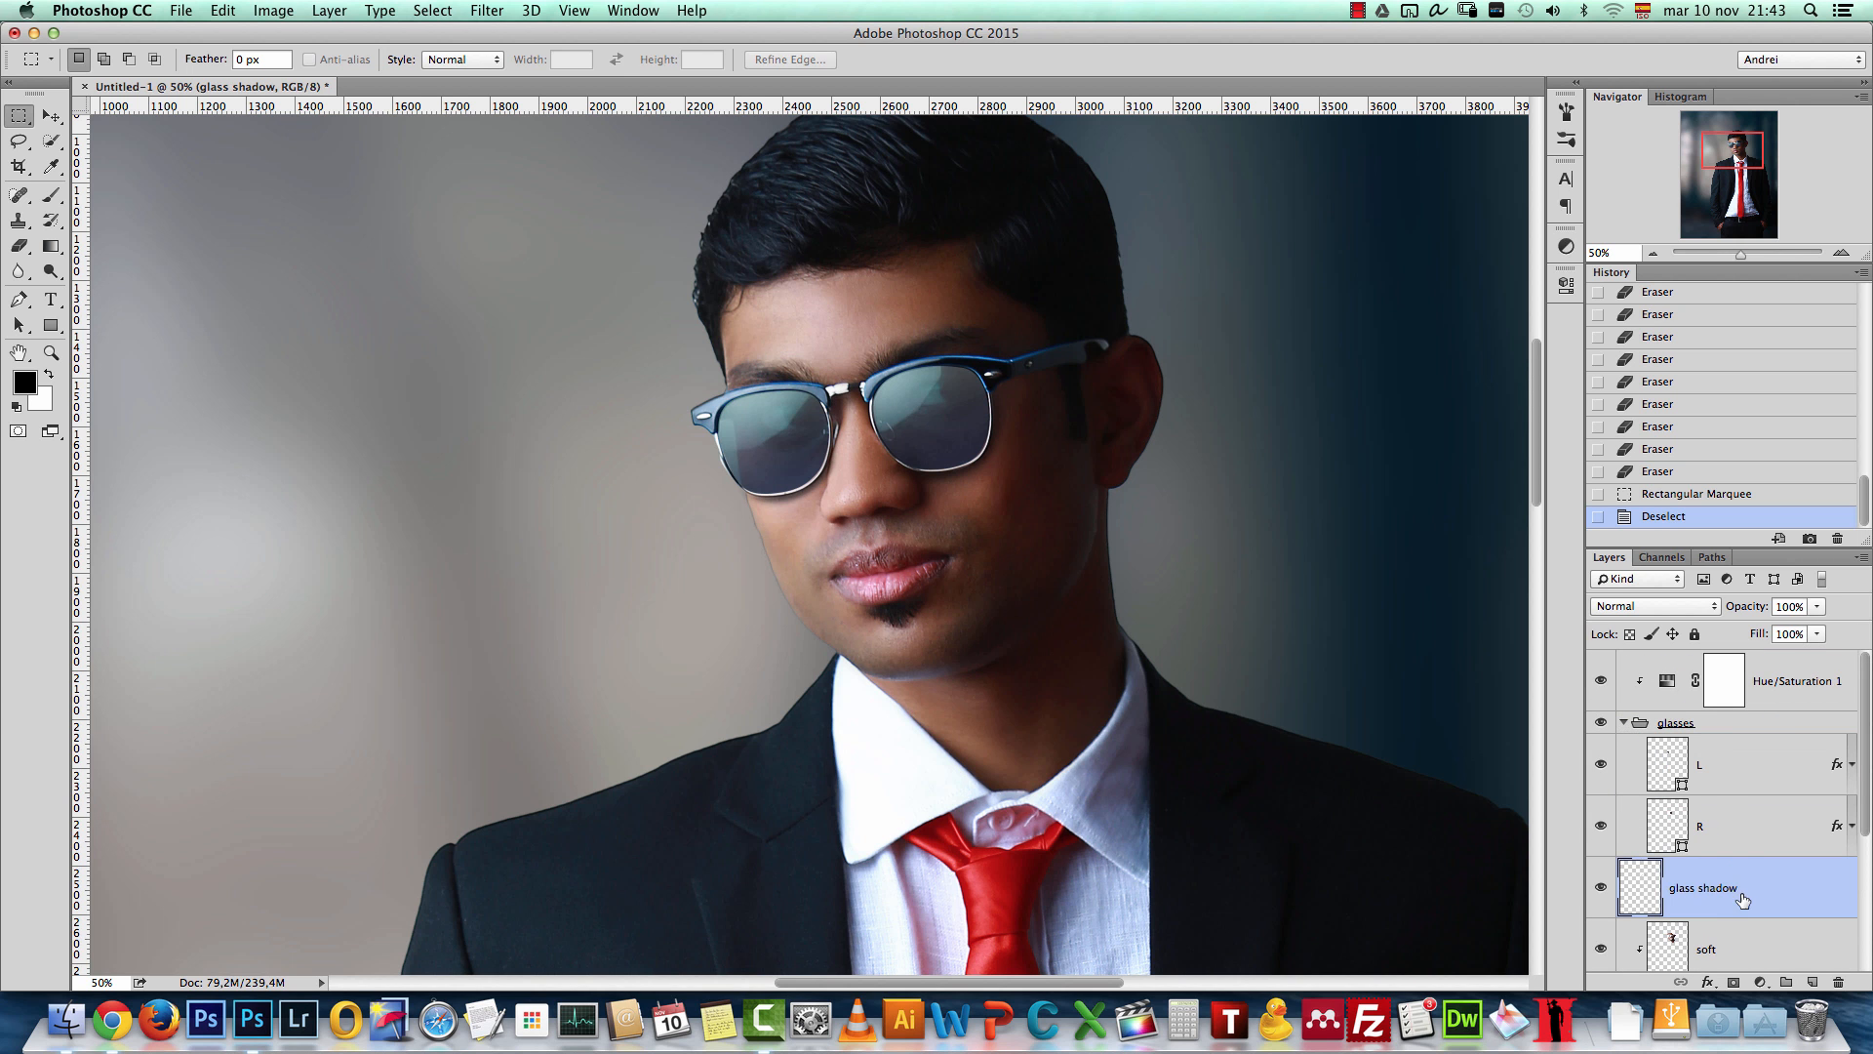
Step: Move the glass shadow layer into the glasses group below the R layer and collapse the group
left_click_drag(1746, 886, 1736, 849)
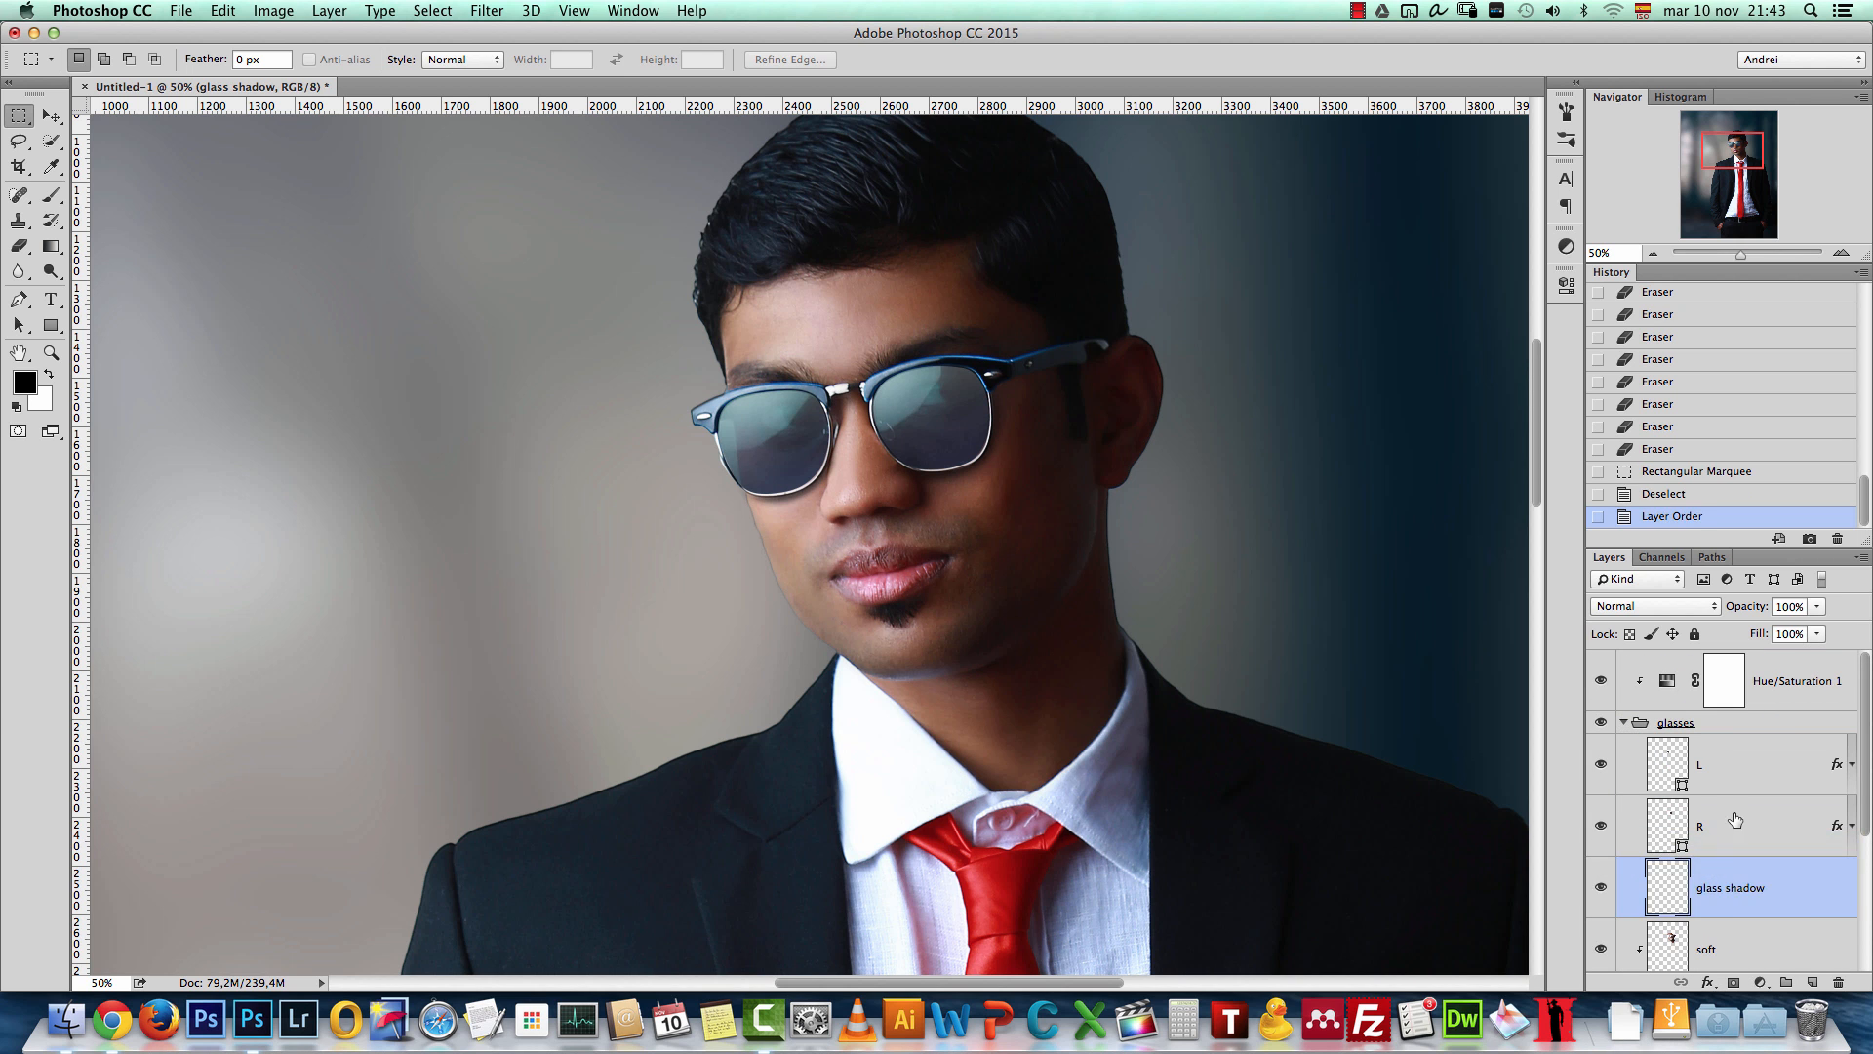
left_click(1626, 723)
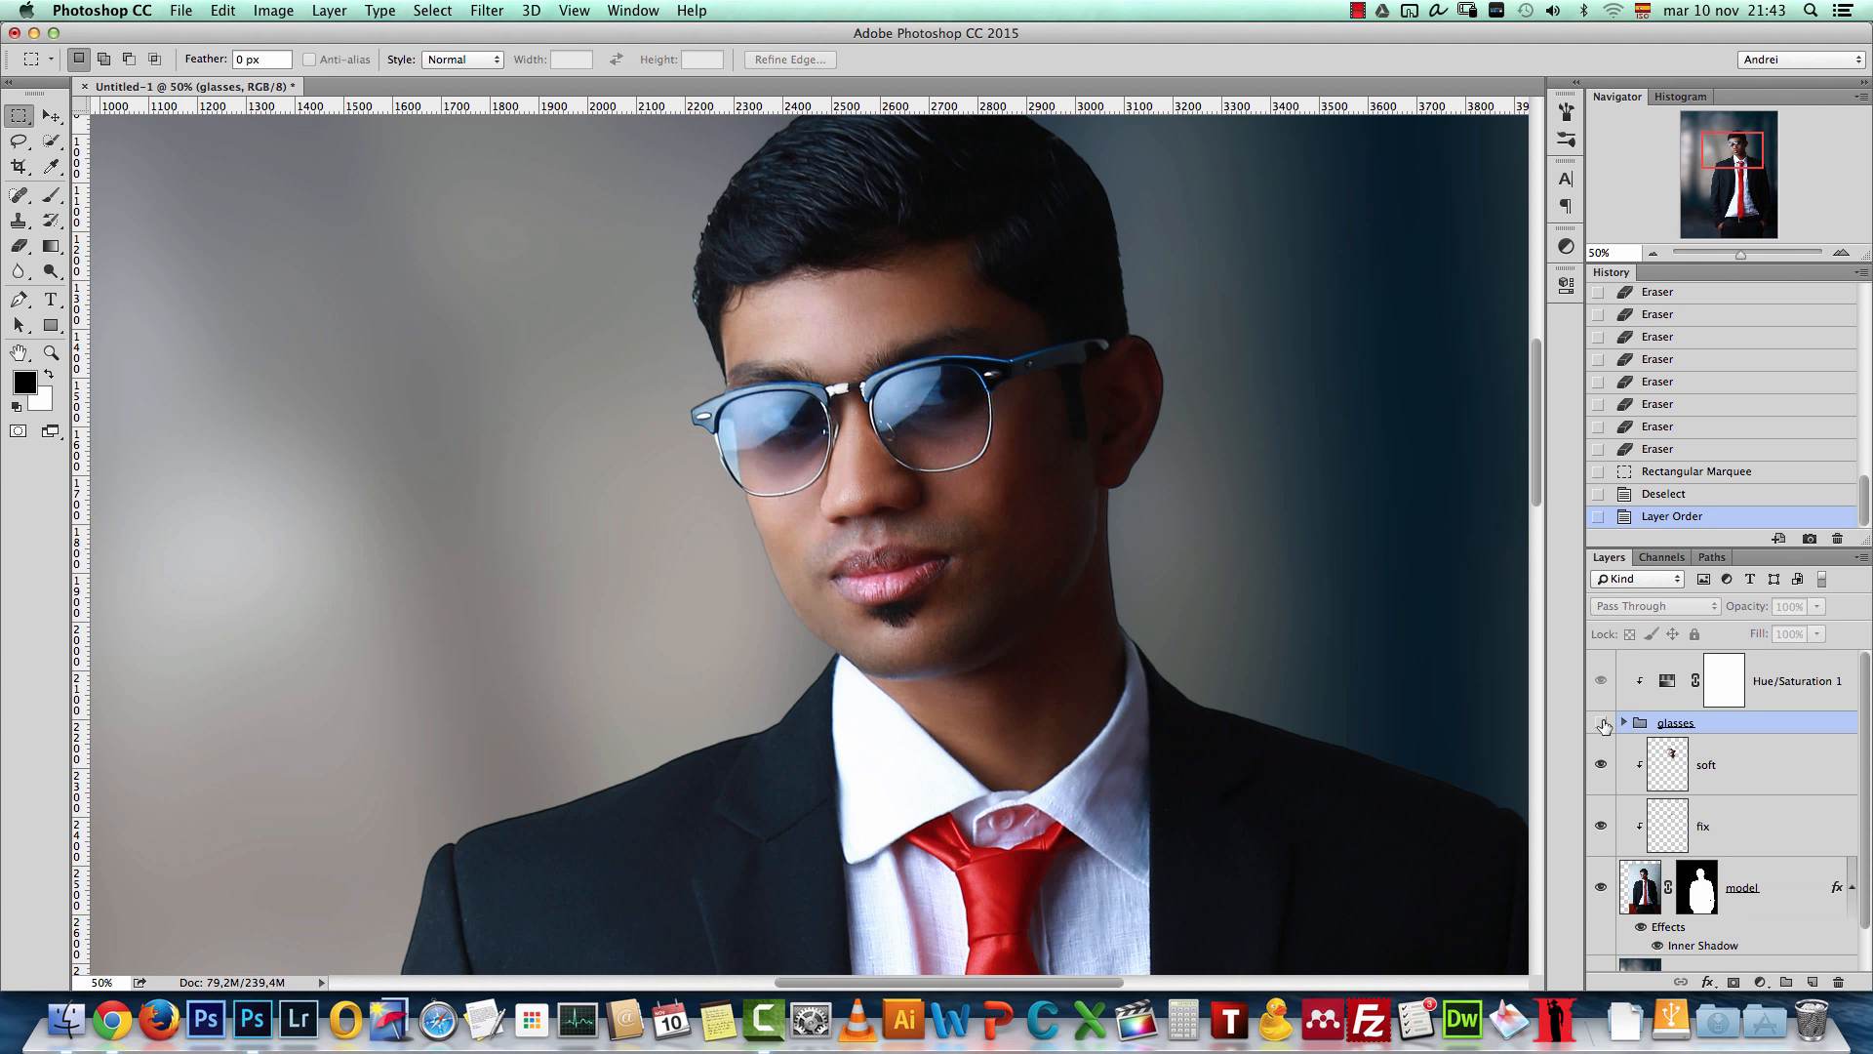
Step: Toggle the glasses group's visibility to compare the portrait with and without its contents at a wider view
left_click(1601, 723)
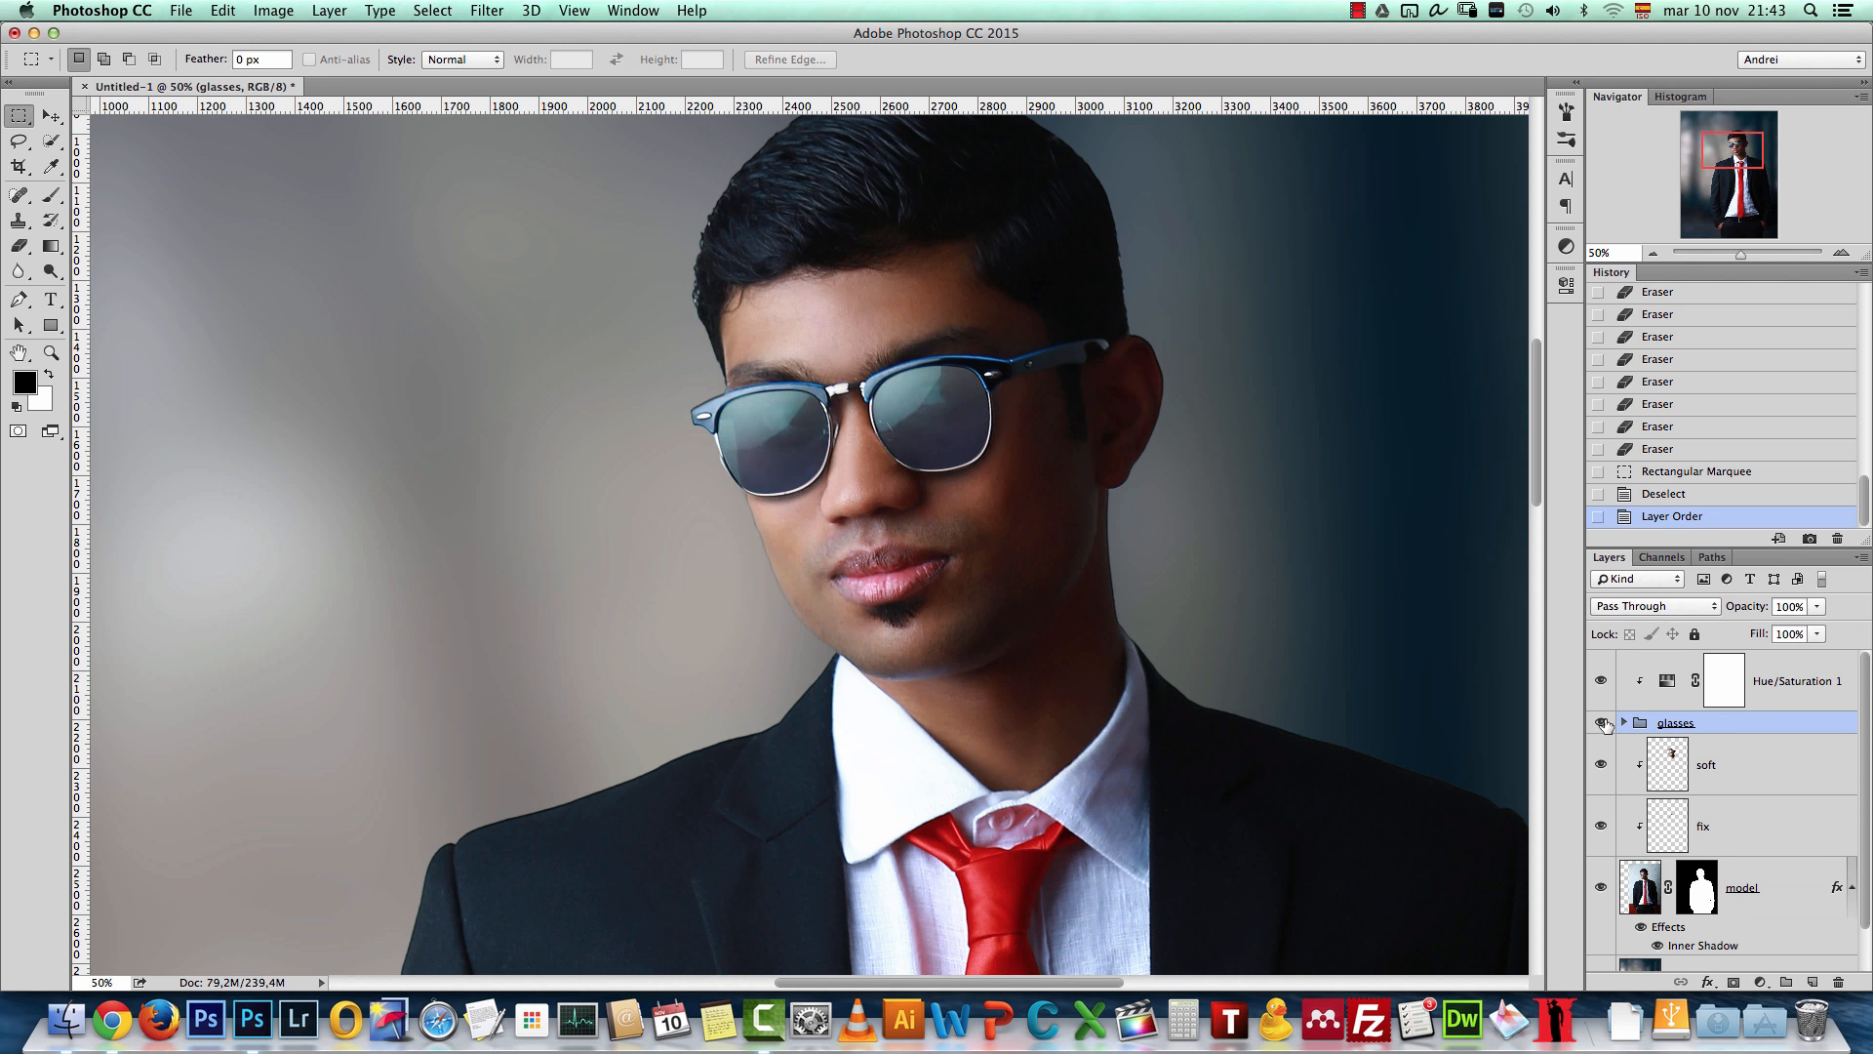
left_click(1653, 252)
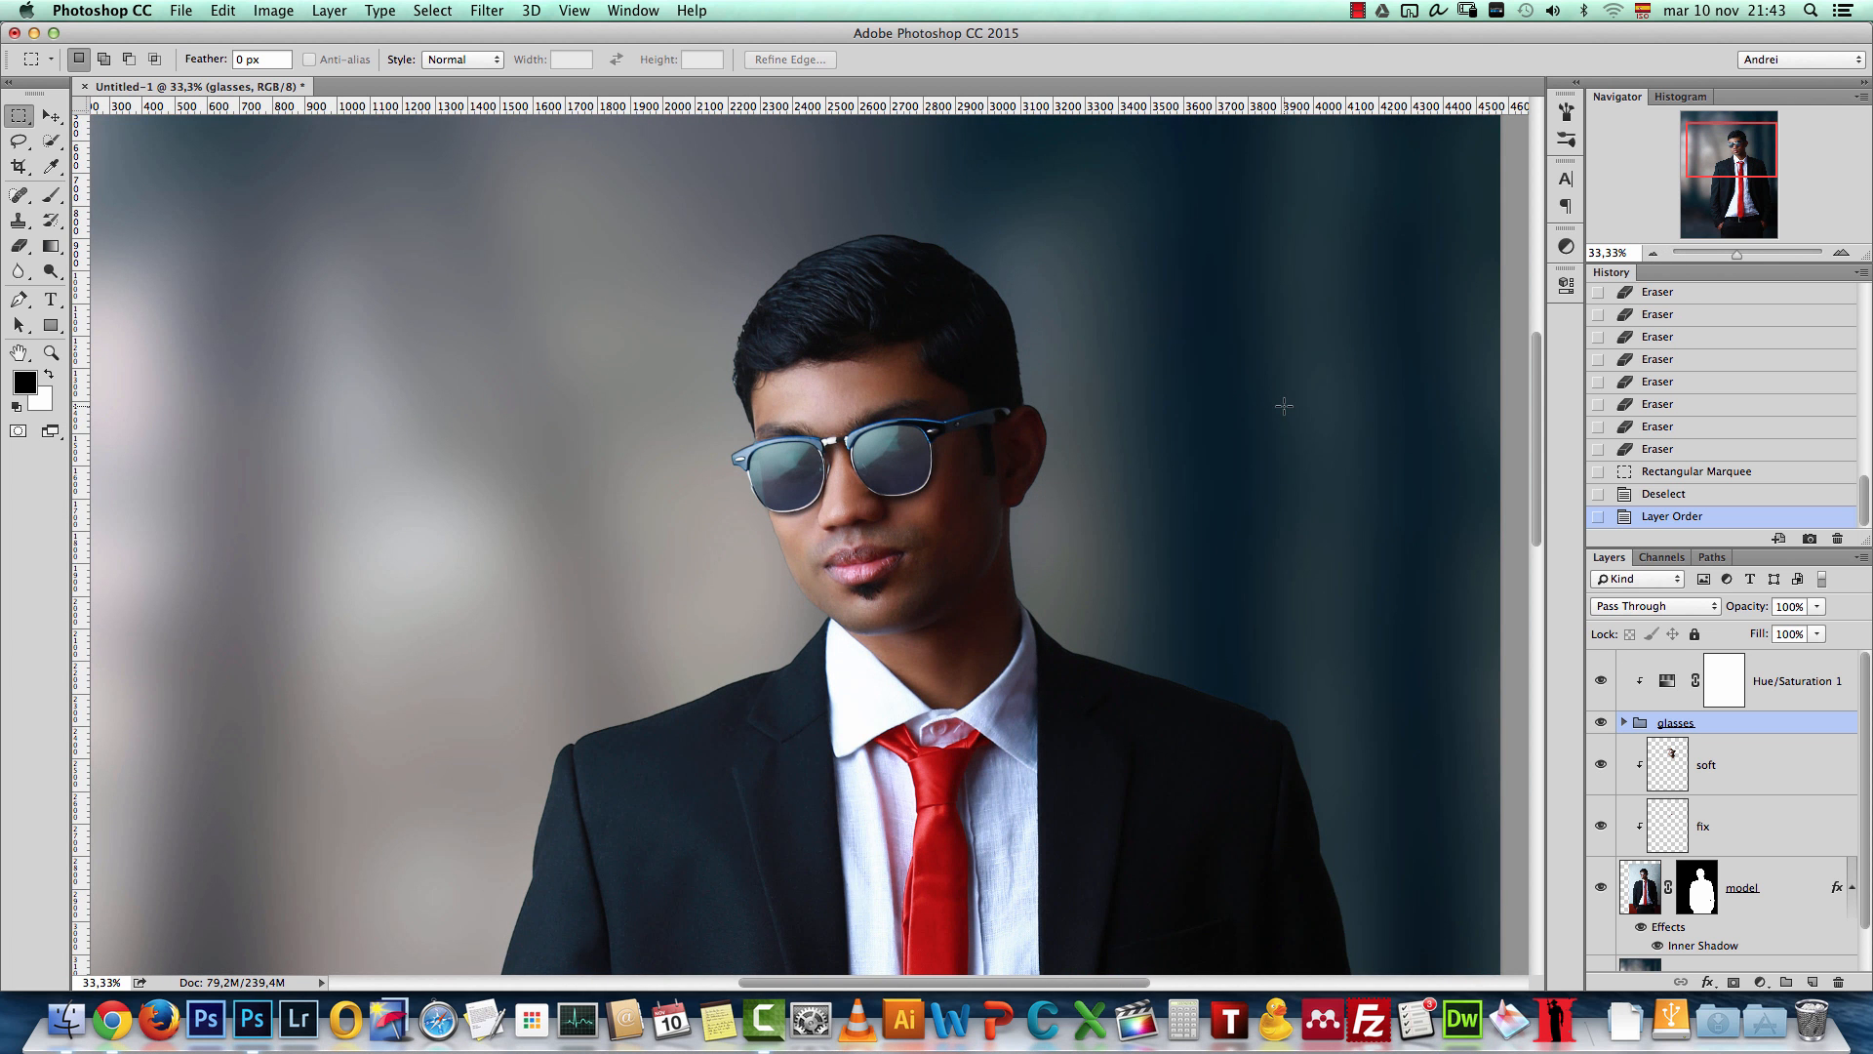
left_click(1624, 723)
left_click(1624, 723)
left_click(1624, 723)
left_click(1601, 723)
left_click(1601, 724)
left_click(1652, 252)
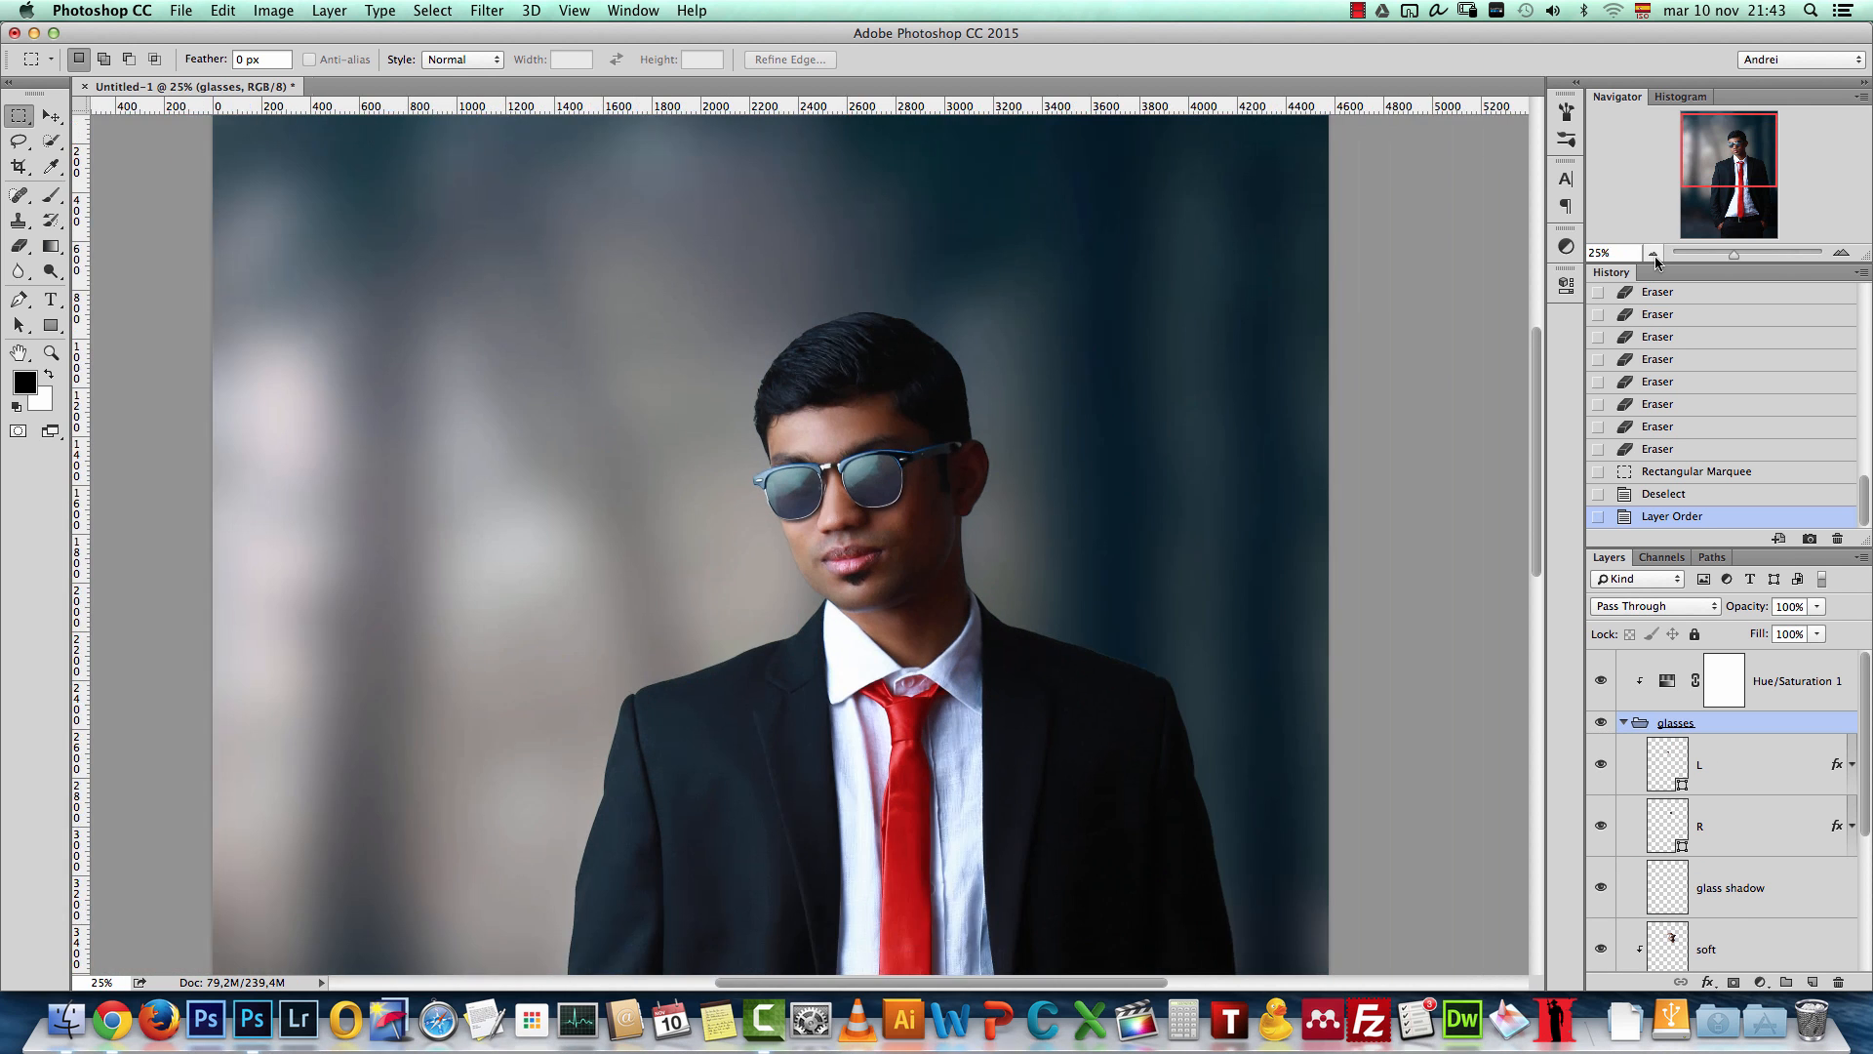
left_click(1652, 253)
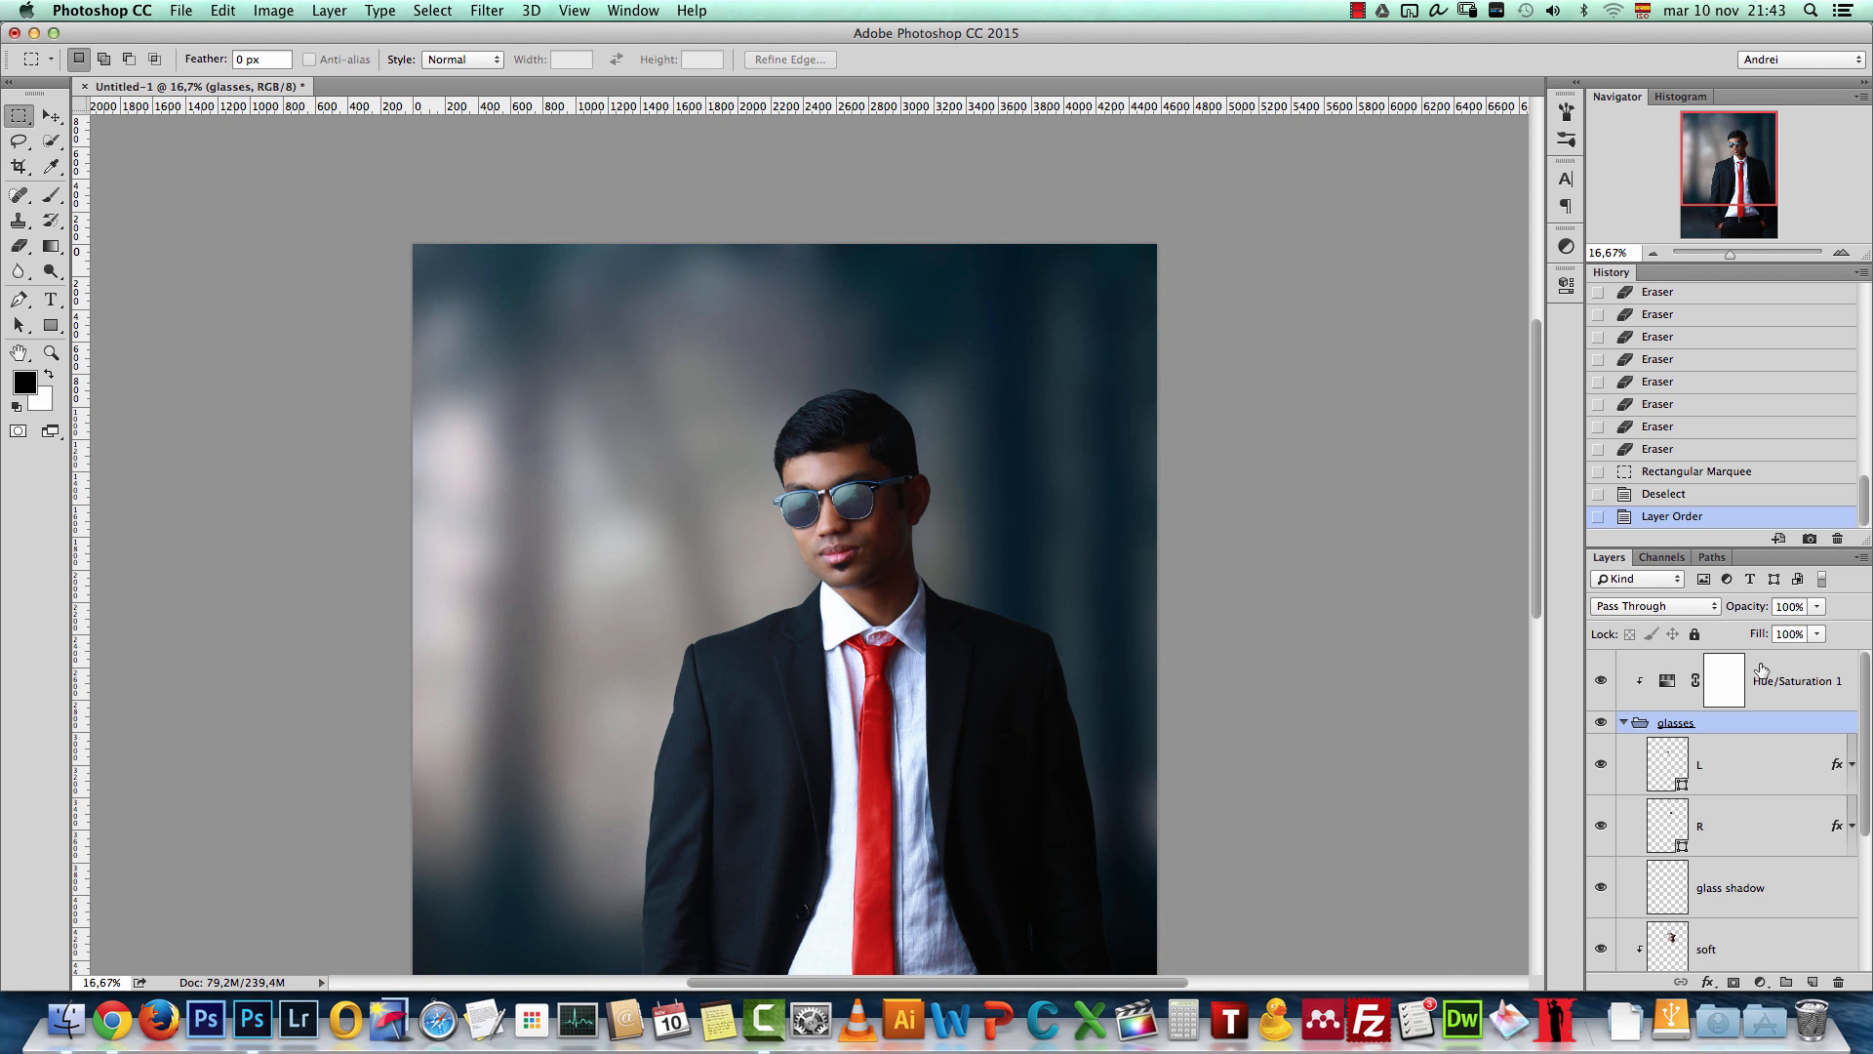
left_click(1624, 723)
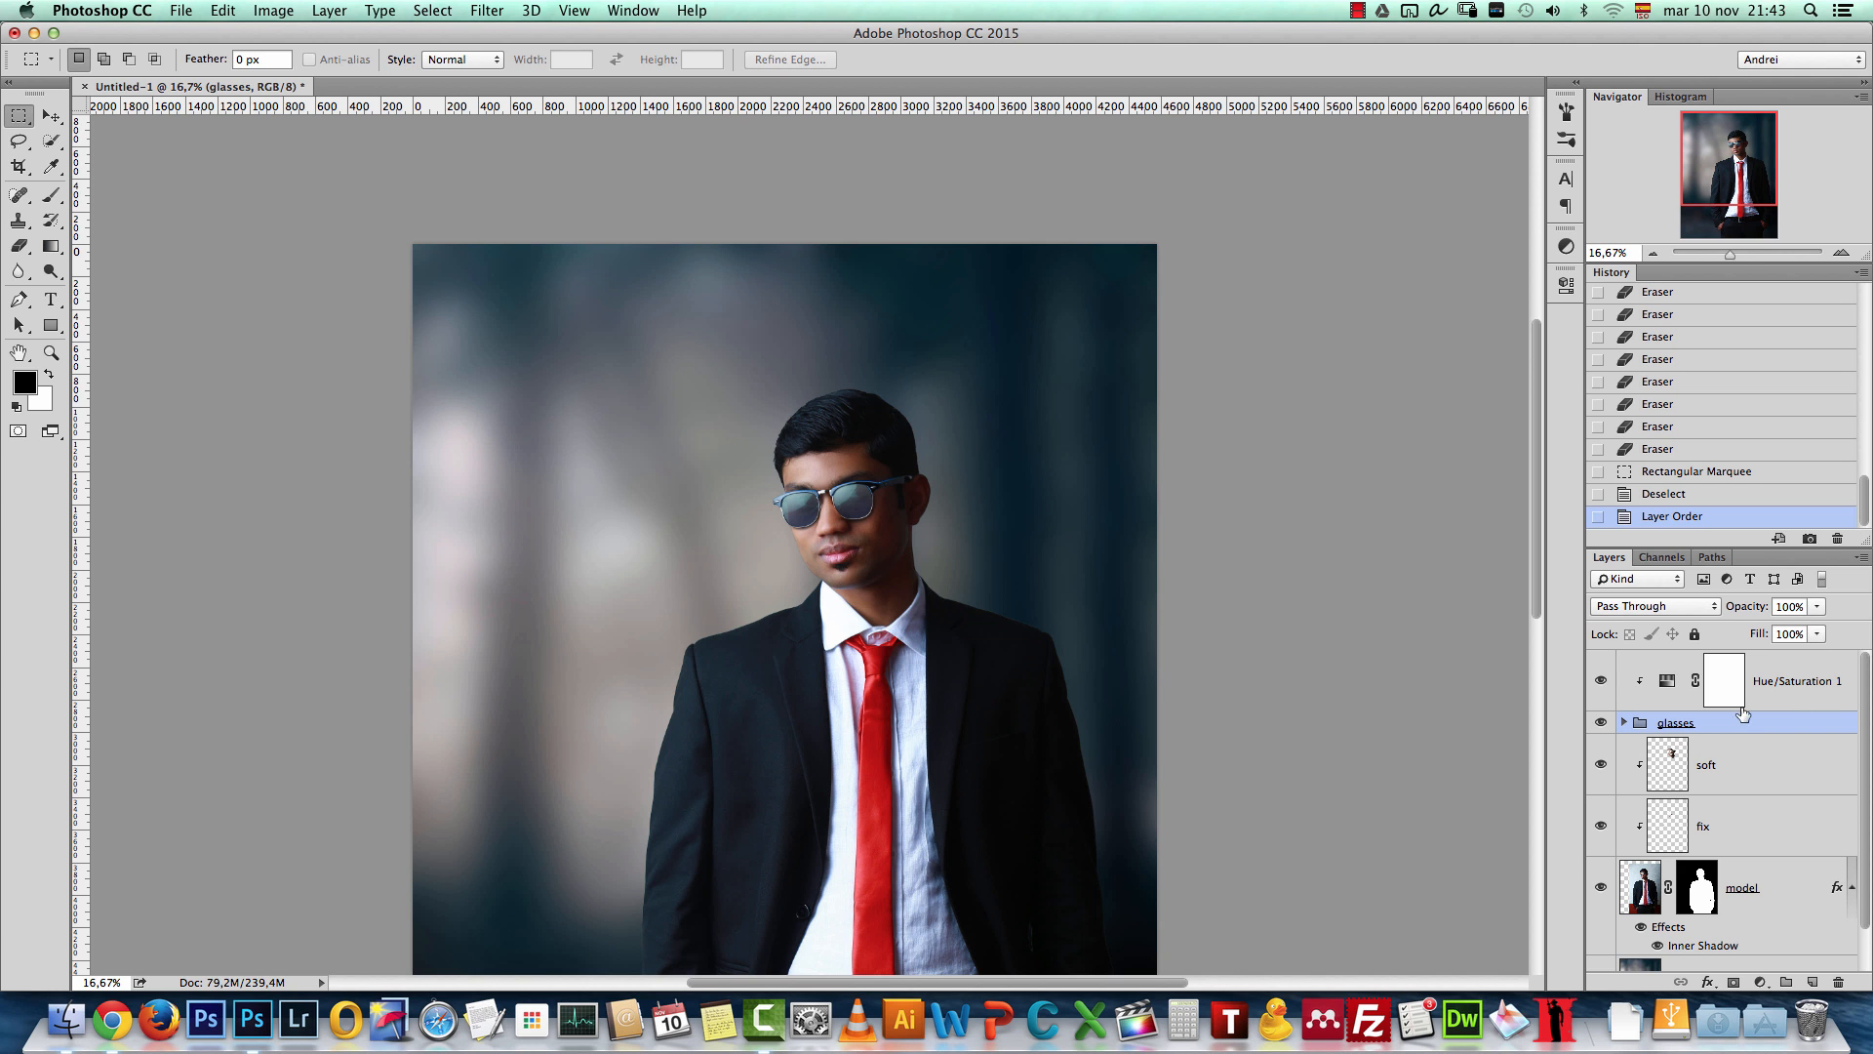
Step: Add a linear black-to-transparent Gradient Fill layer at an angle of 0° above the Hue/Saturation 1 layer
left_click(1815, 680)
left_click(1761, 982)
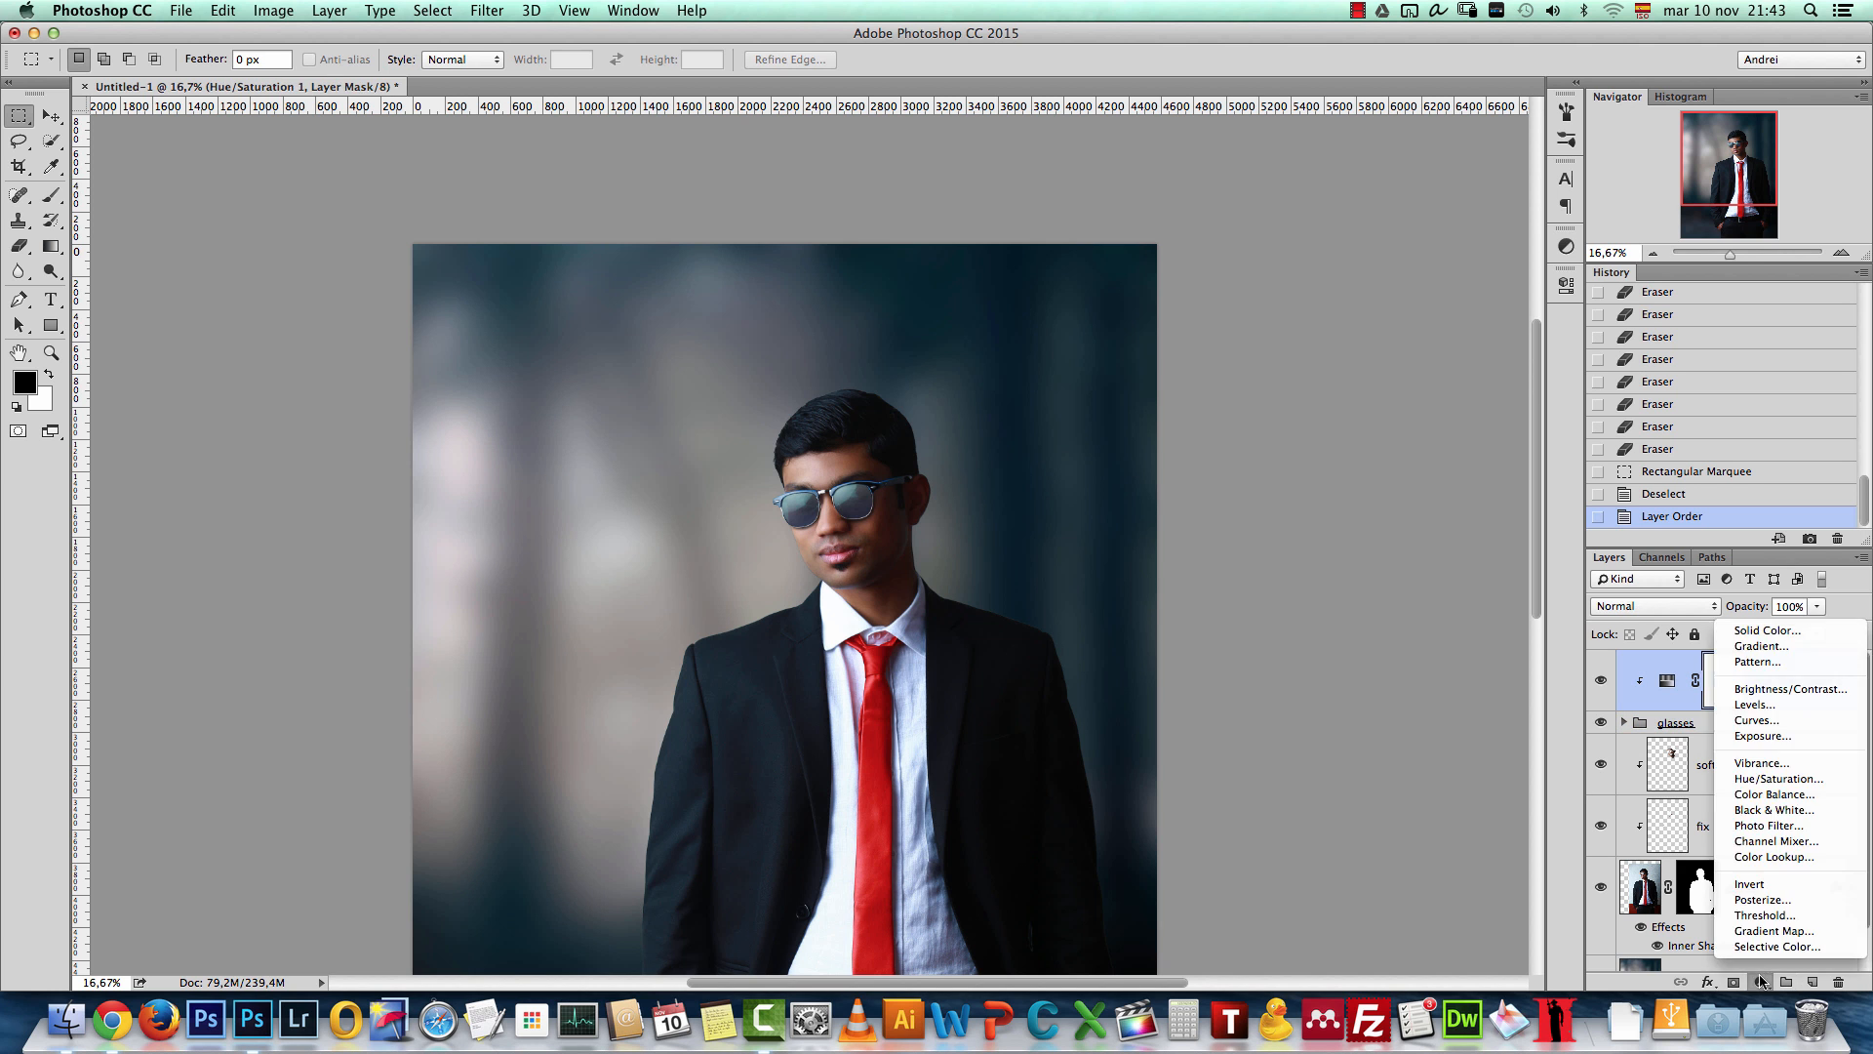
left_click(1761, 646)
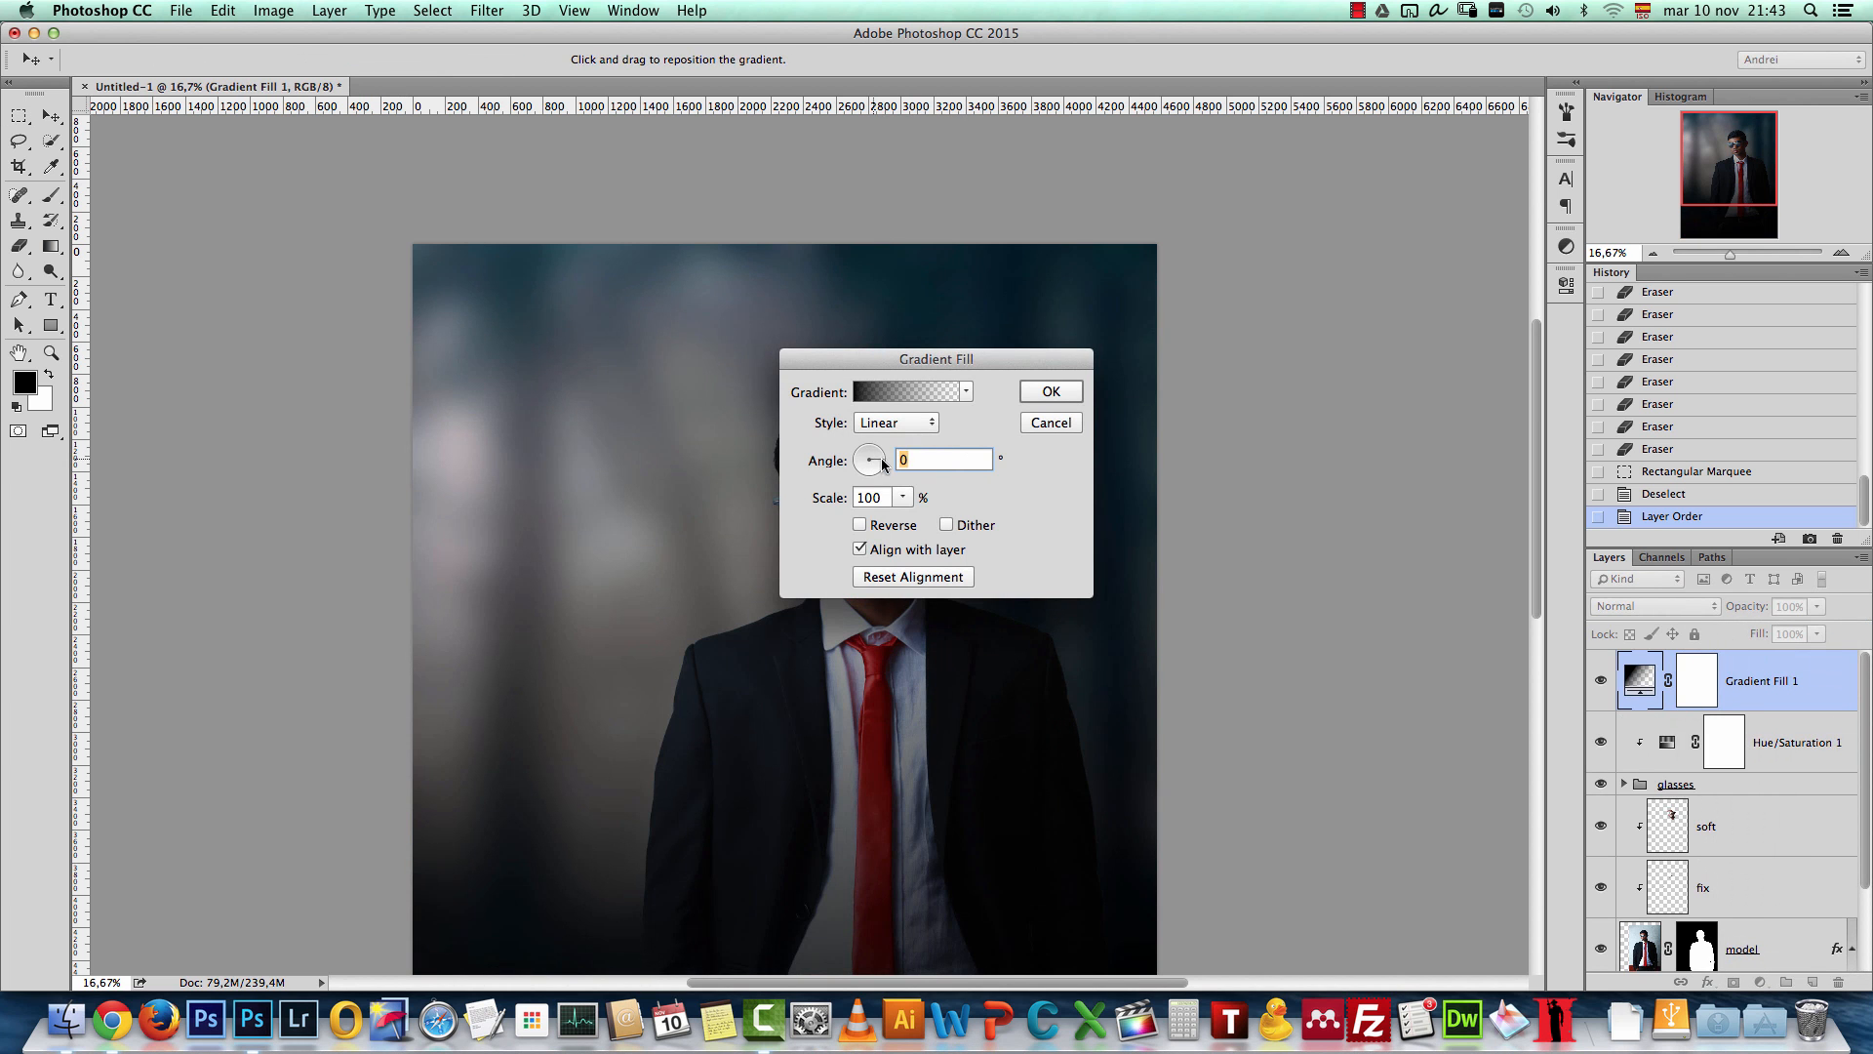
left_click_drag(892, 461, 896, 460)
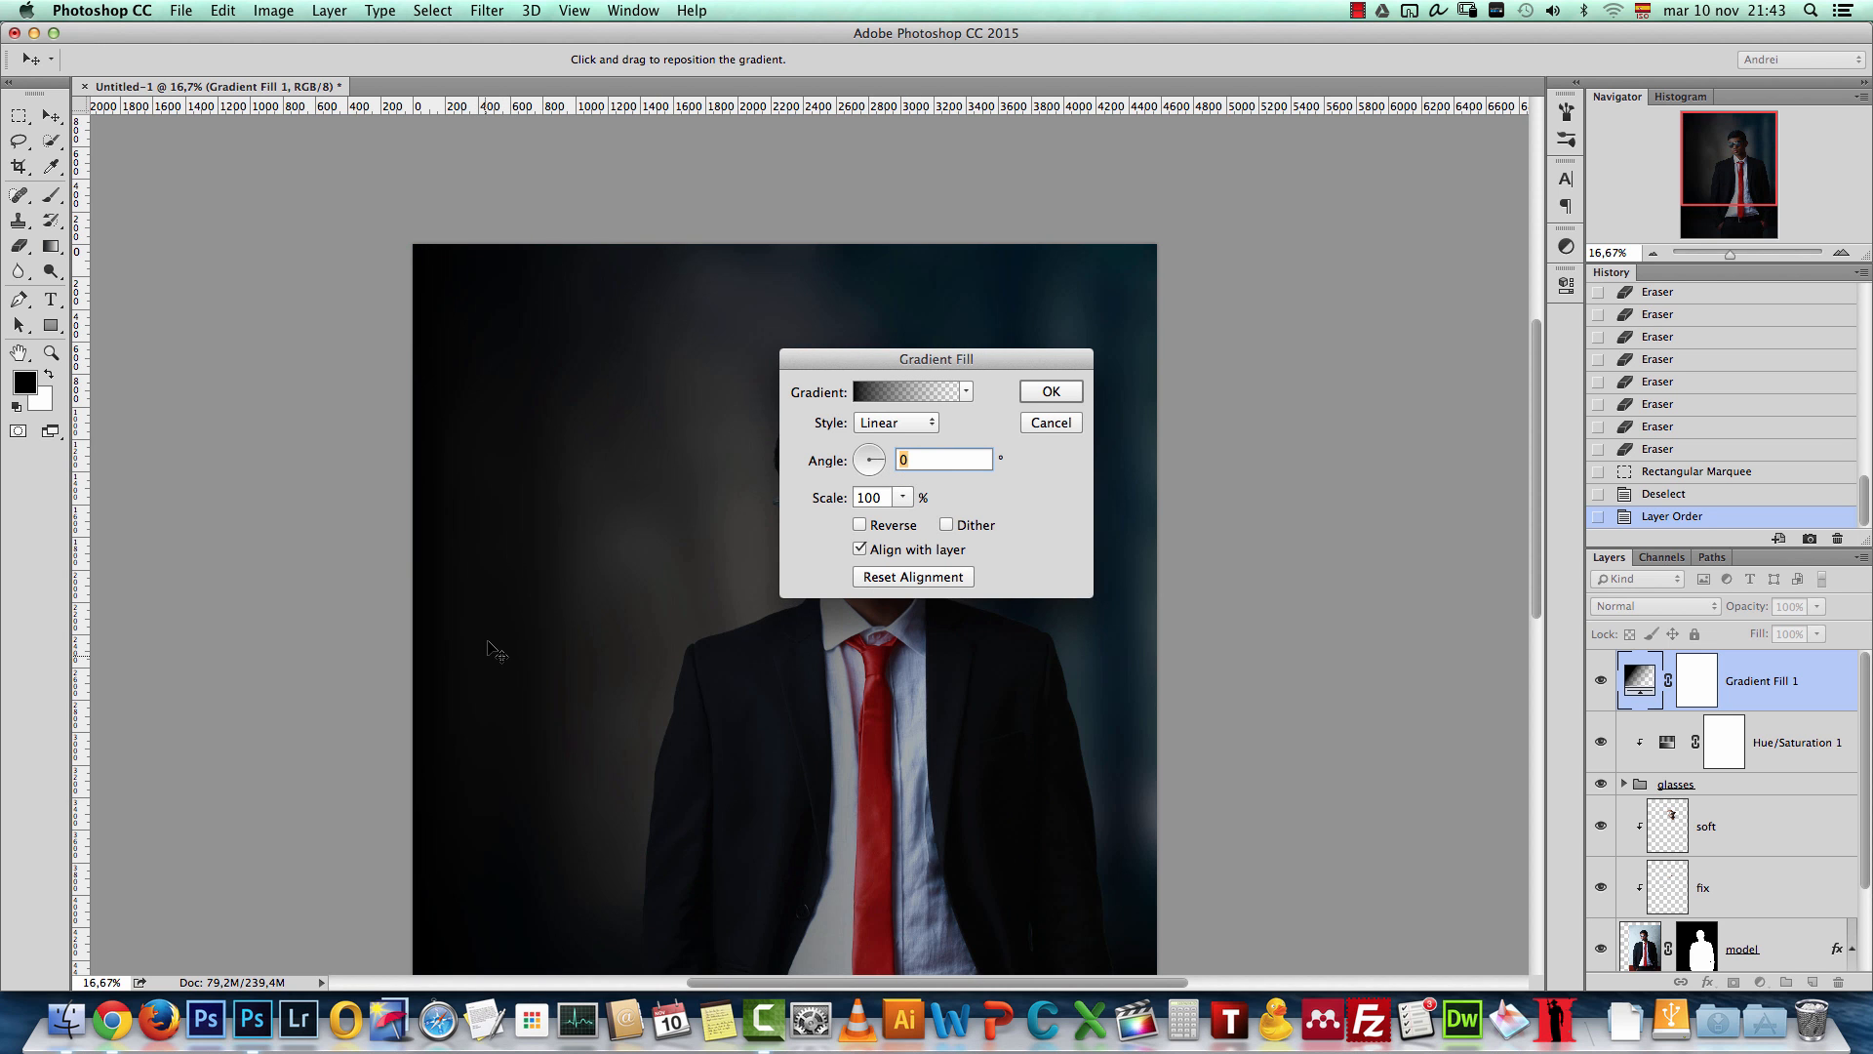
left_click(908, 392)
left_click(1714, 237)
left_click(1051, 392)
Step: Make white the foreground colour and replace the gradient presets with the default set from the fill layer's Gradient Editor
left_click(52, 374)
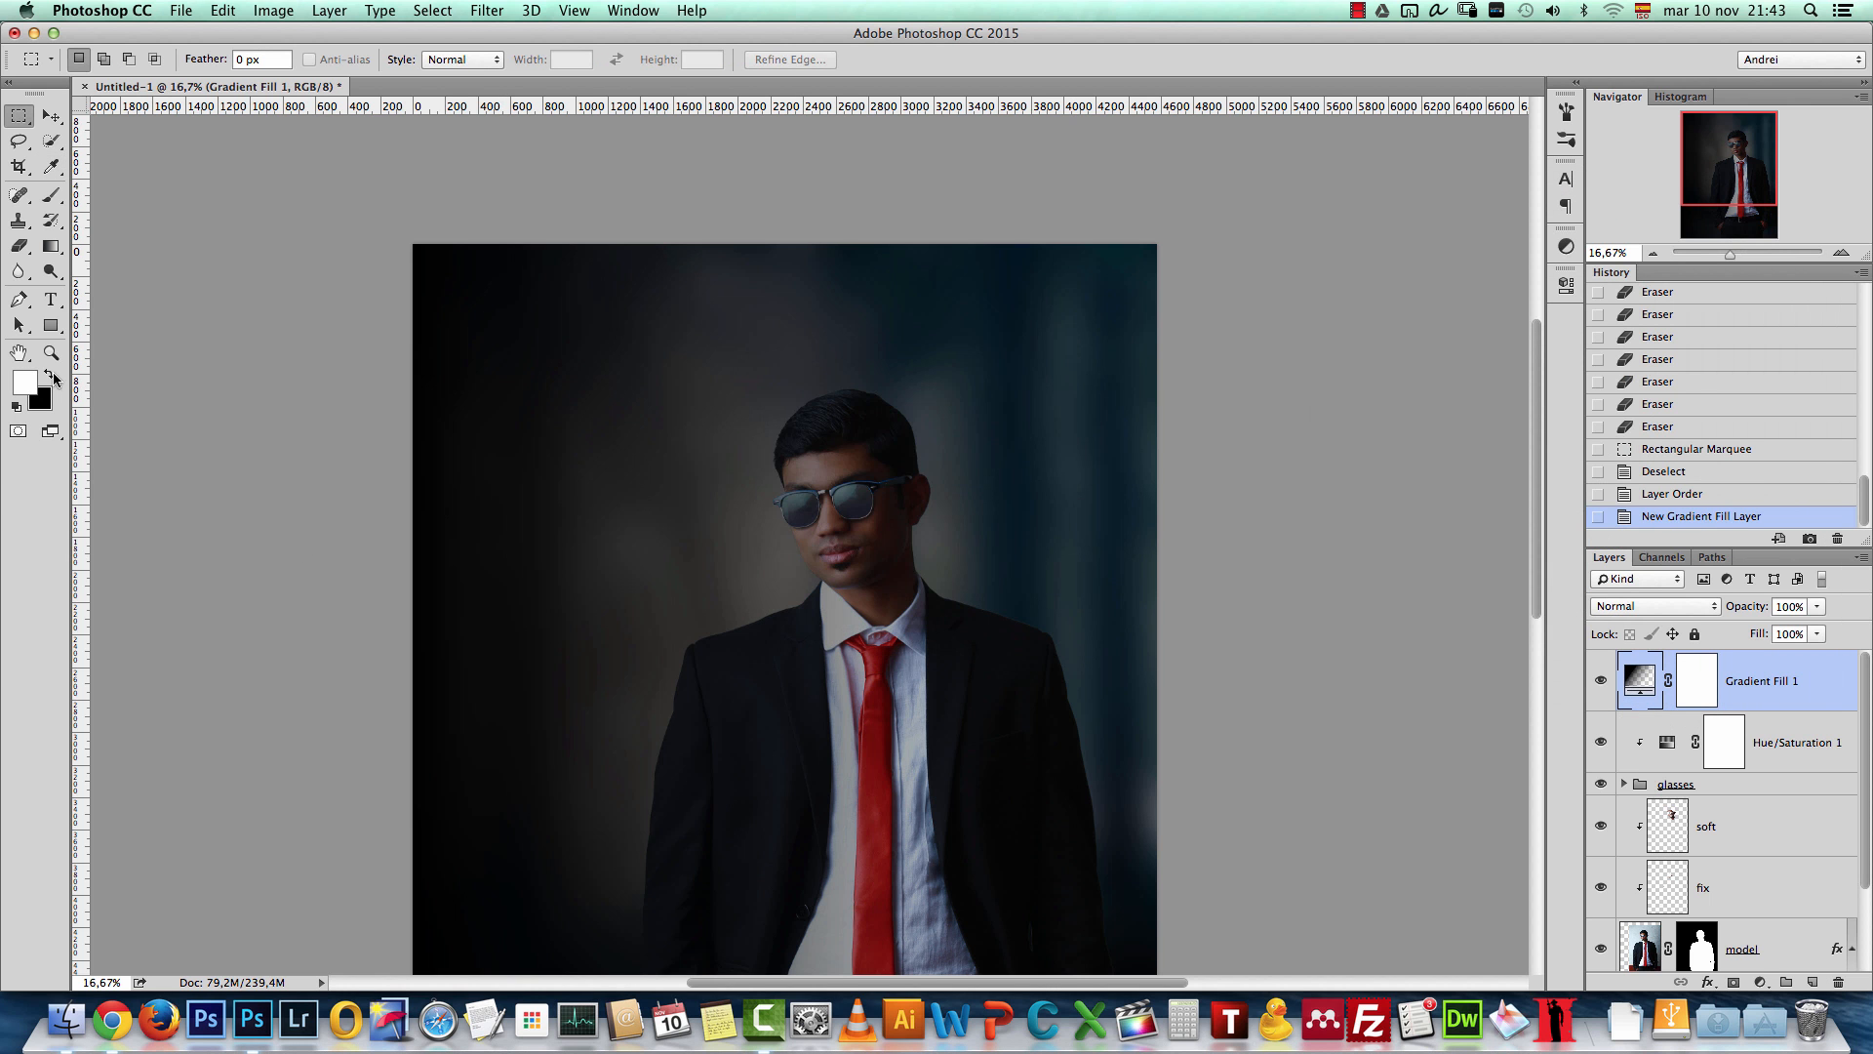
double_click(1640, 679)
left_click(915, 393)
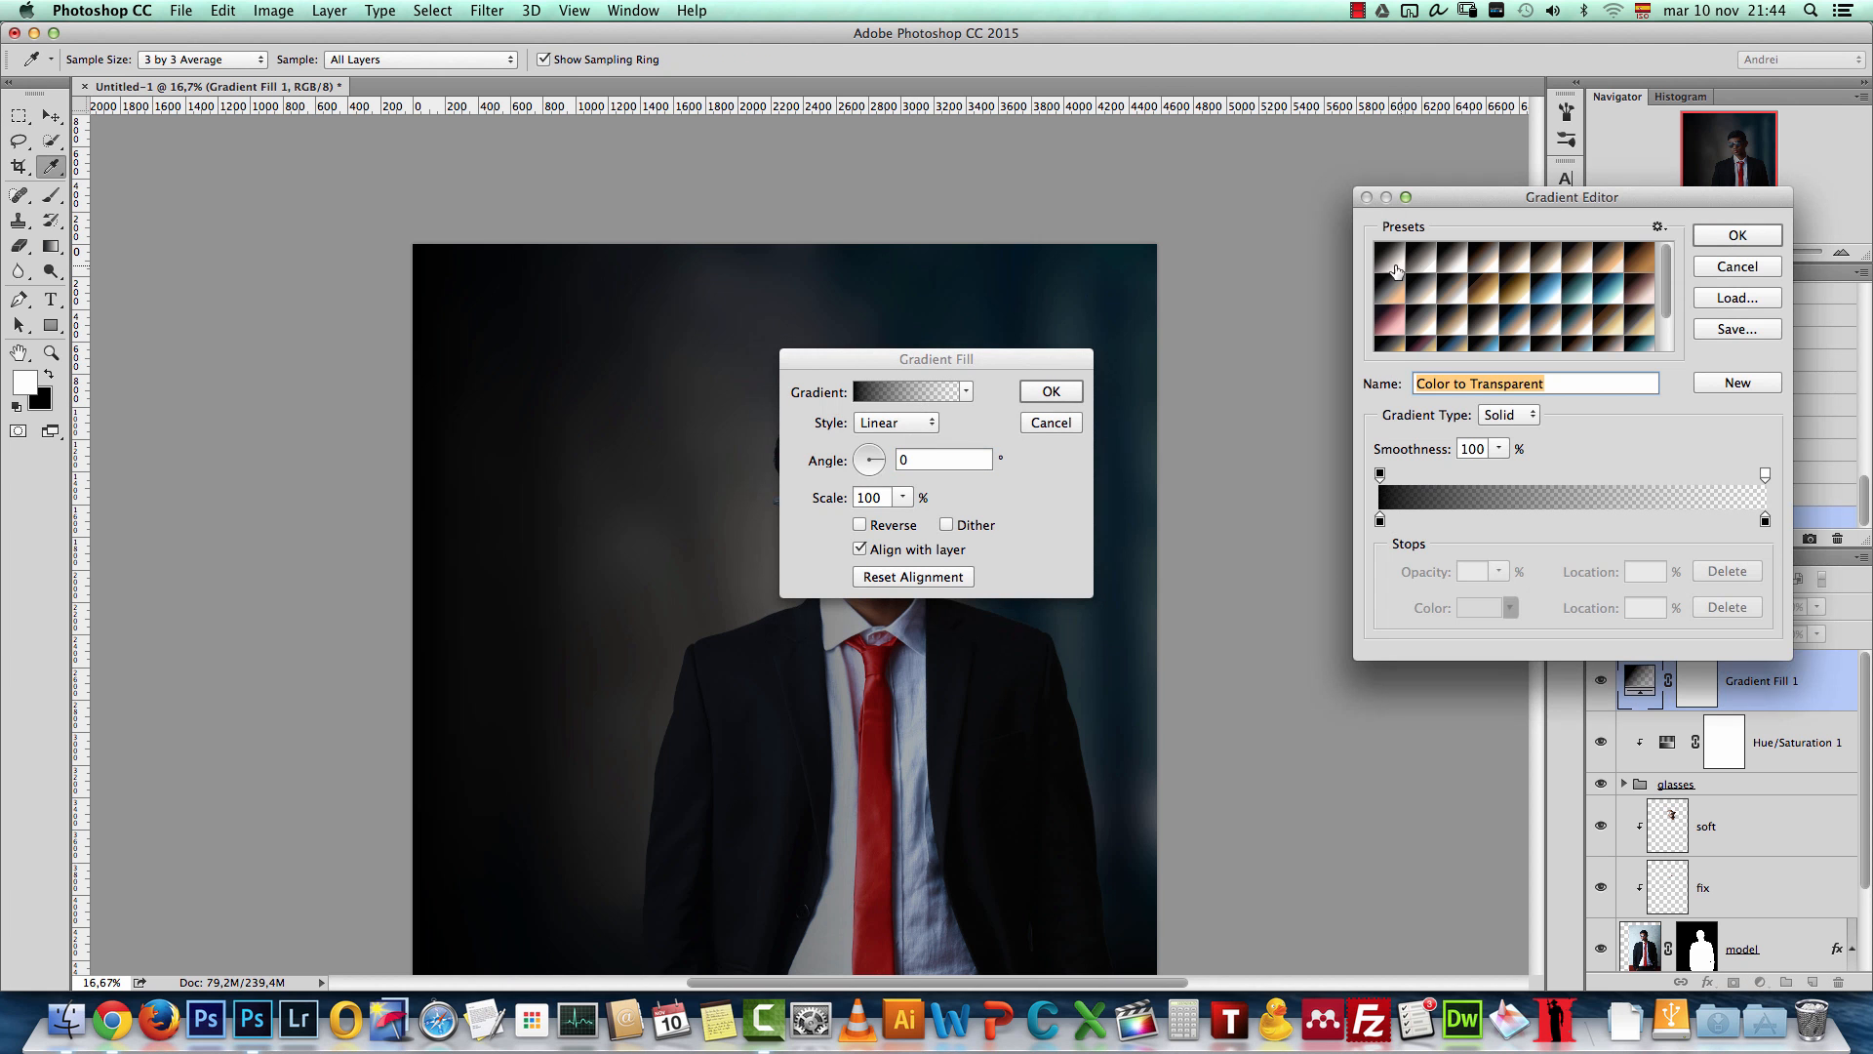
left_click(1658, 228)
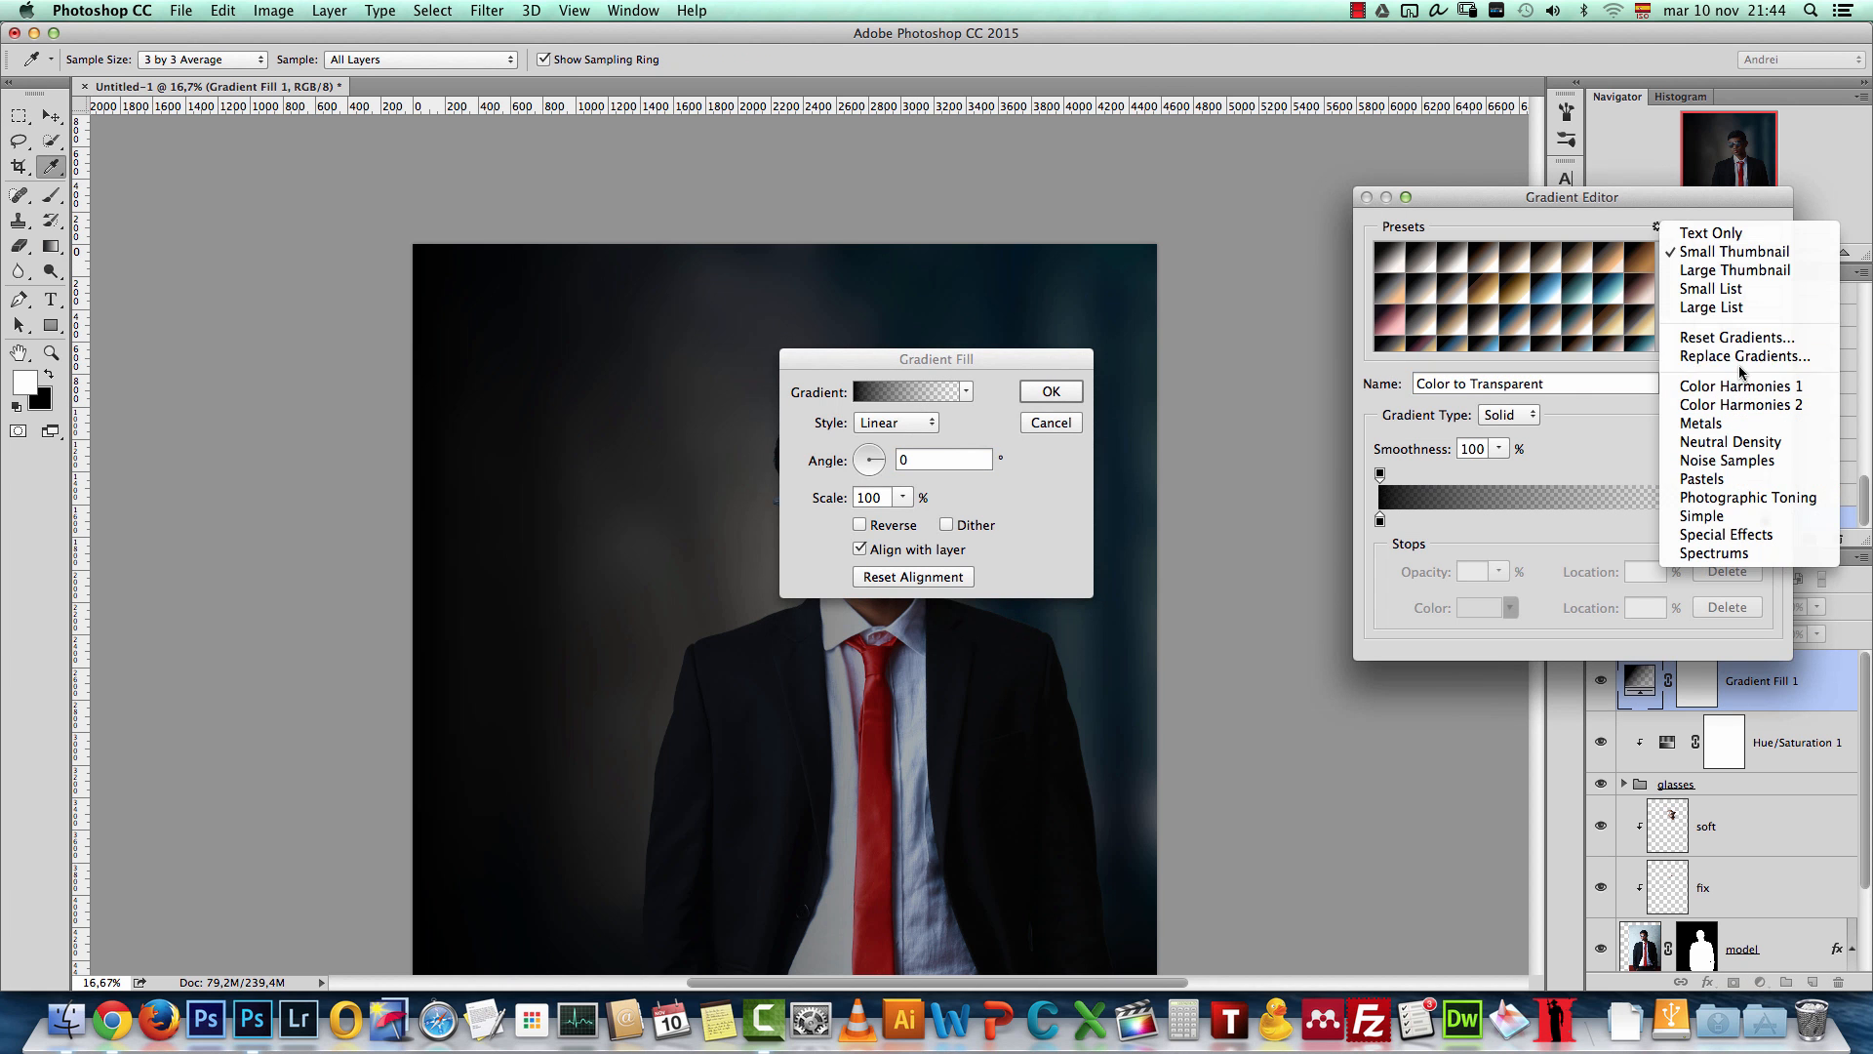
left_click(1746, 337)
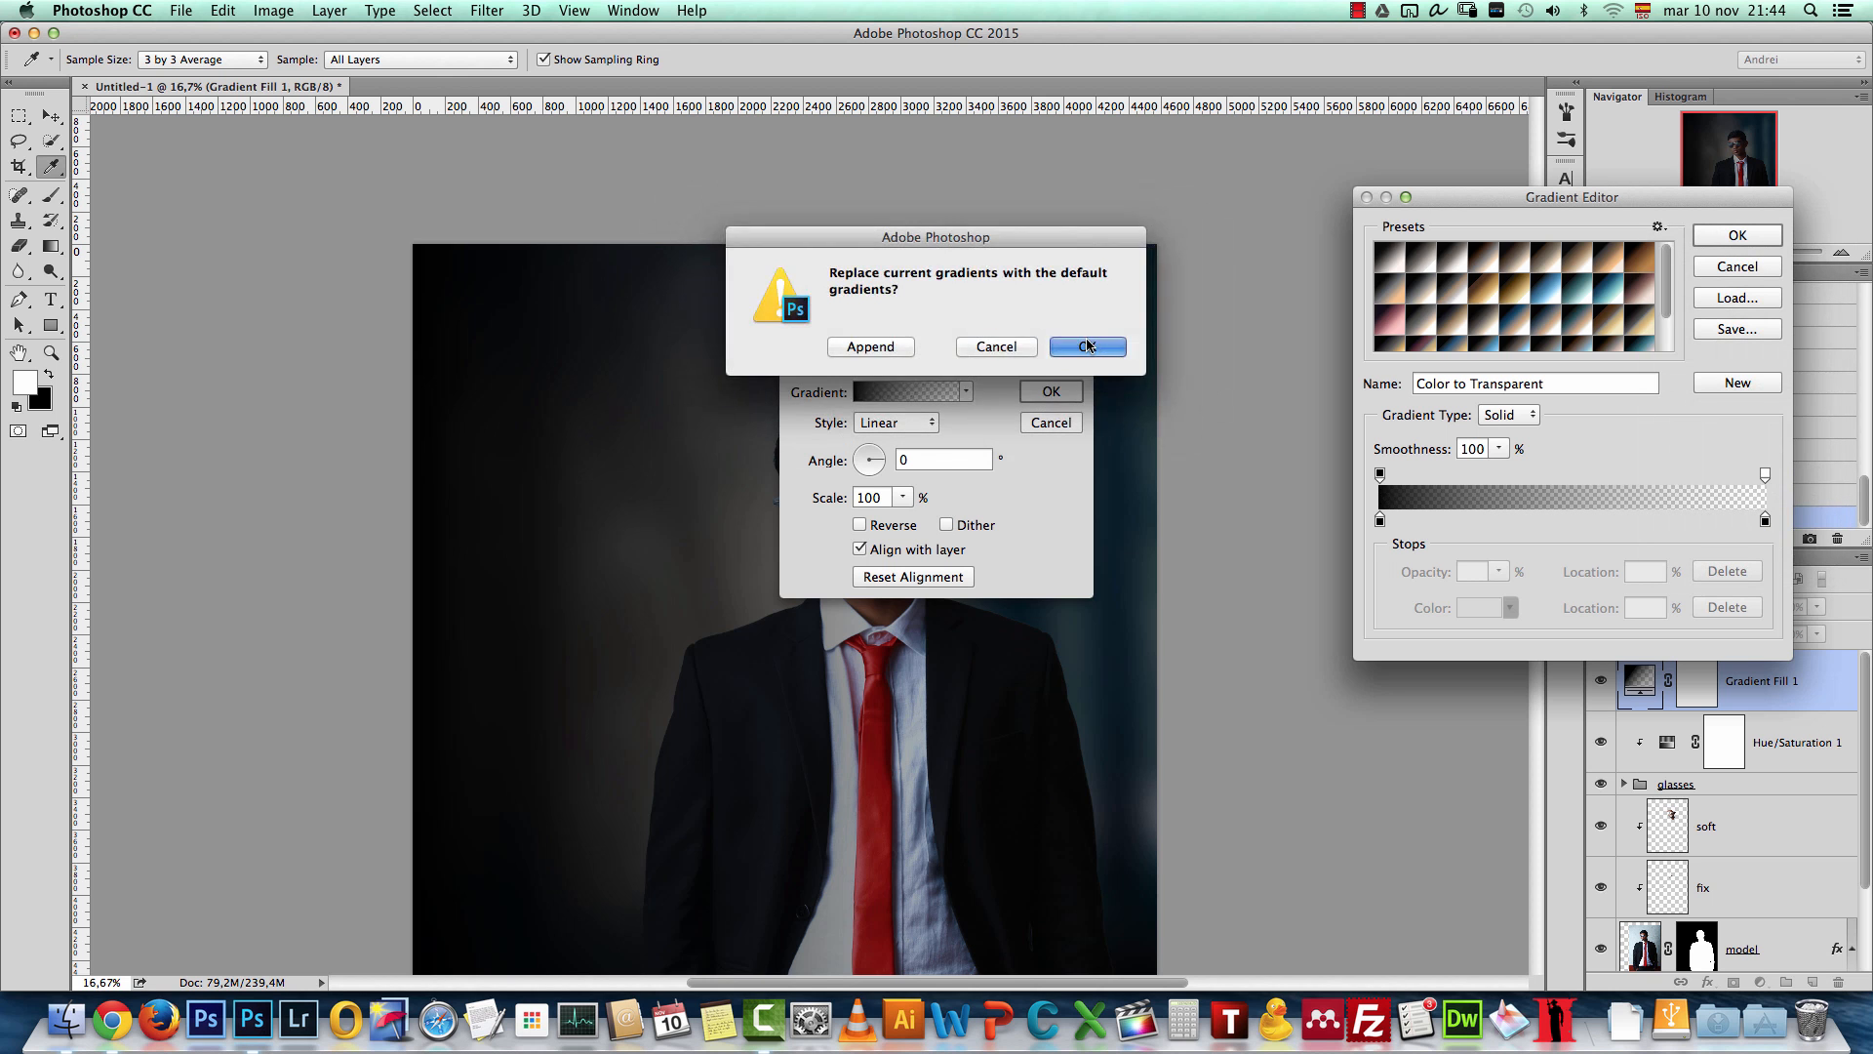
left_click(1088, 347)
Step: Apply the white-to-transparent preset to the gradient fill layer
left_click(1421, 256)
left_click(1737, 235)
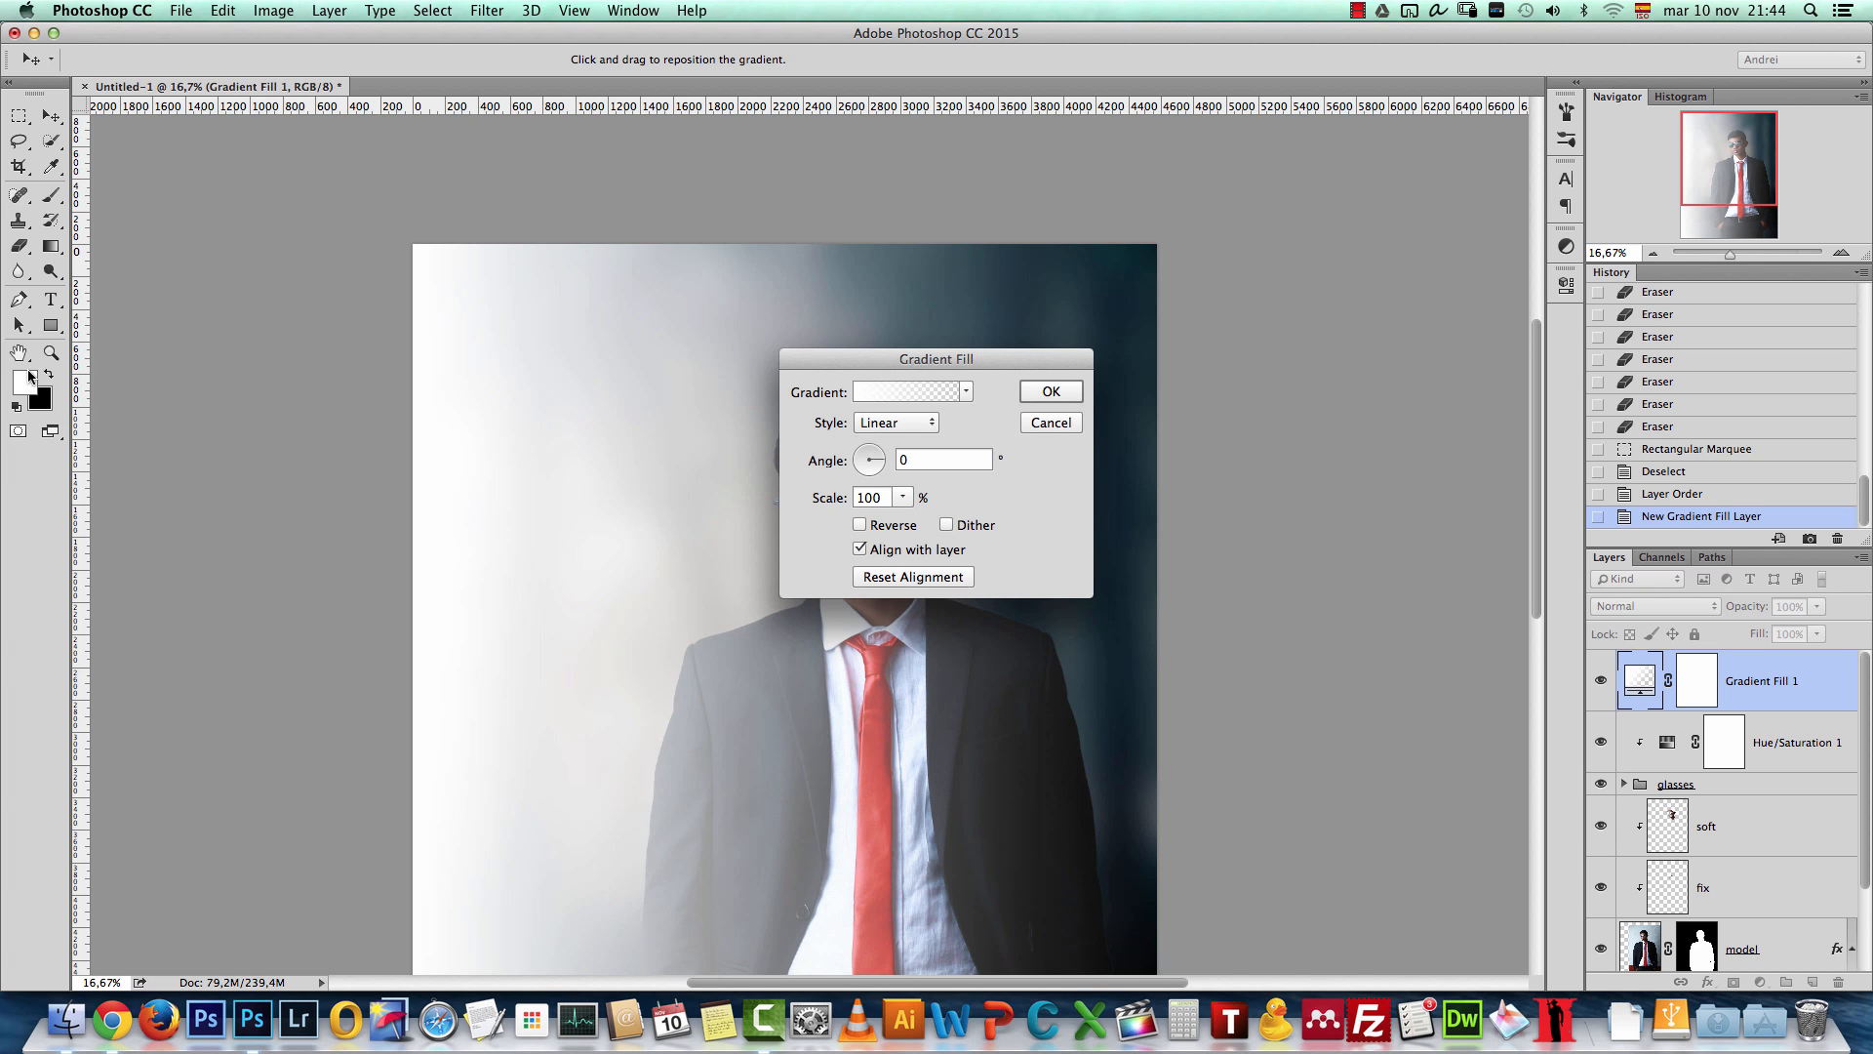
left_click(1052, 391)
Step: Lower the gradient fill layer's opacity to 19%
left_click(1656, 607)
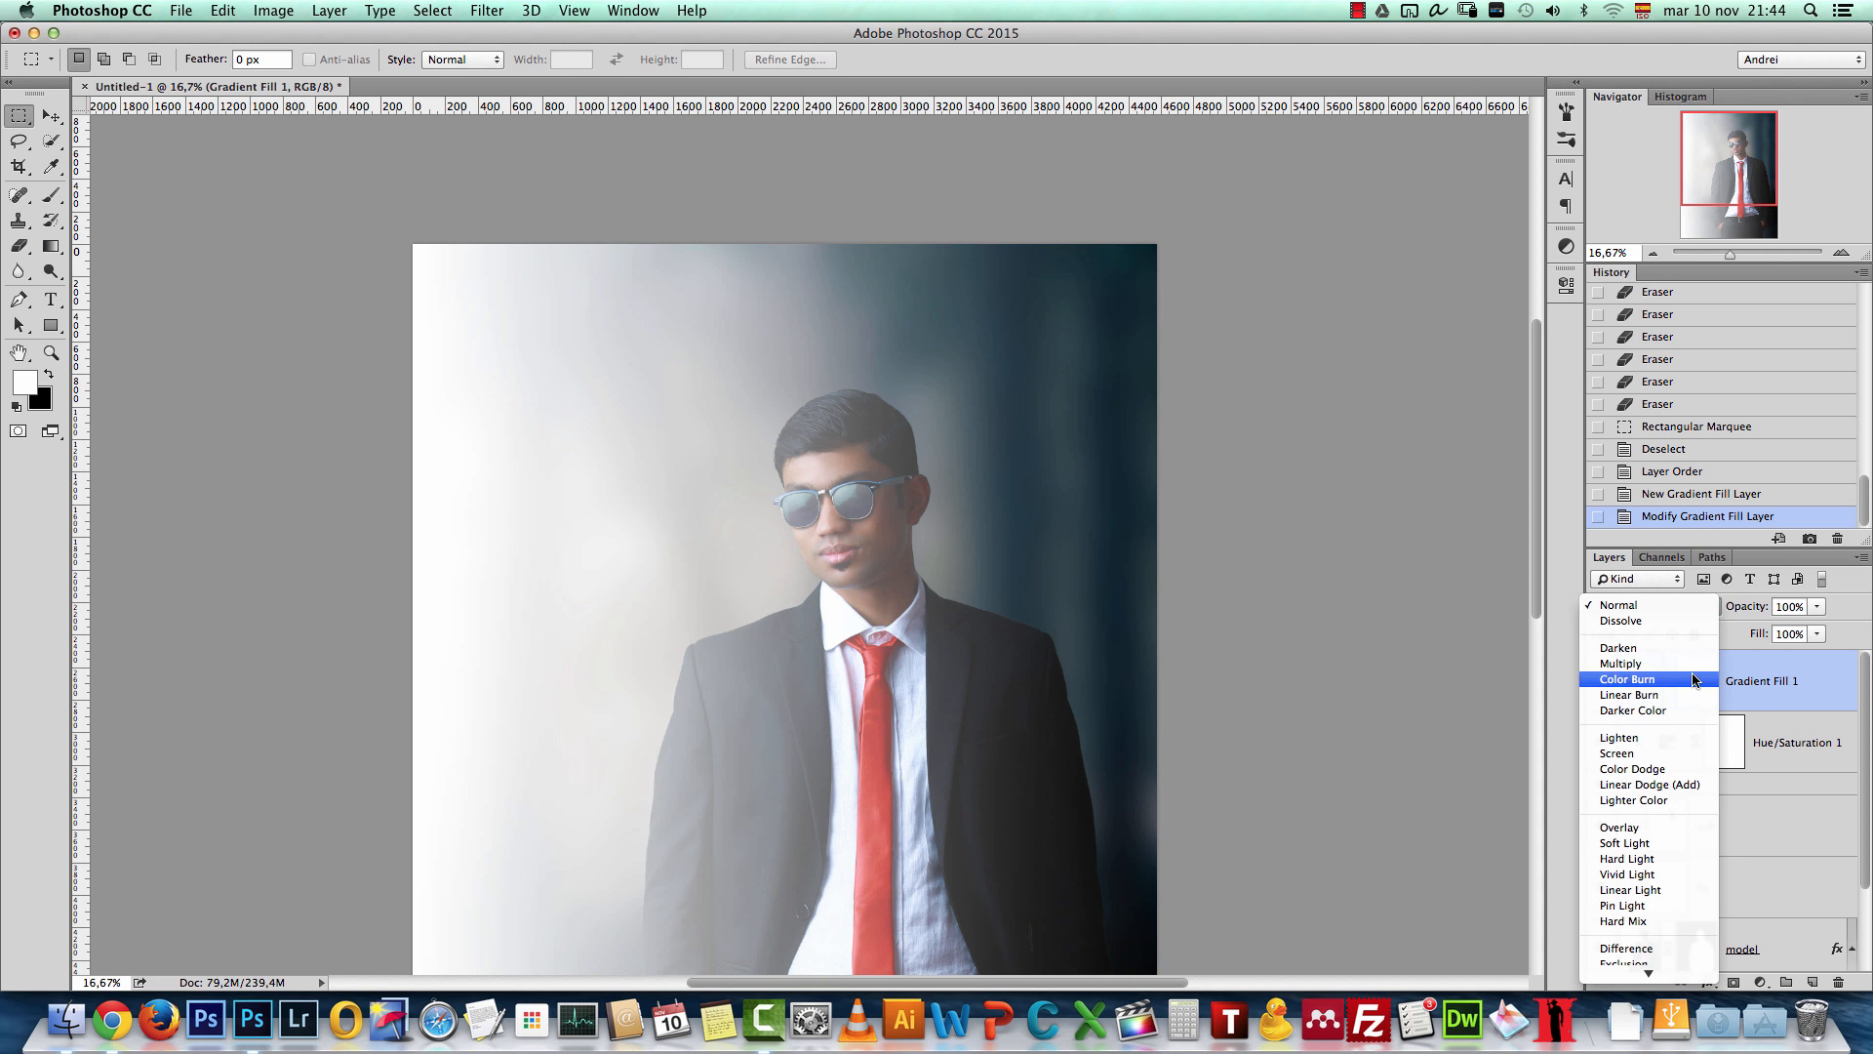
left_click(1812, 672)
left_click(1817, 607)
left_click_drag(1766, 636, 1741, 637)
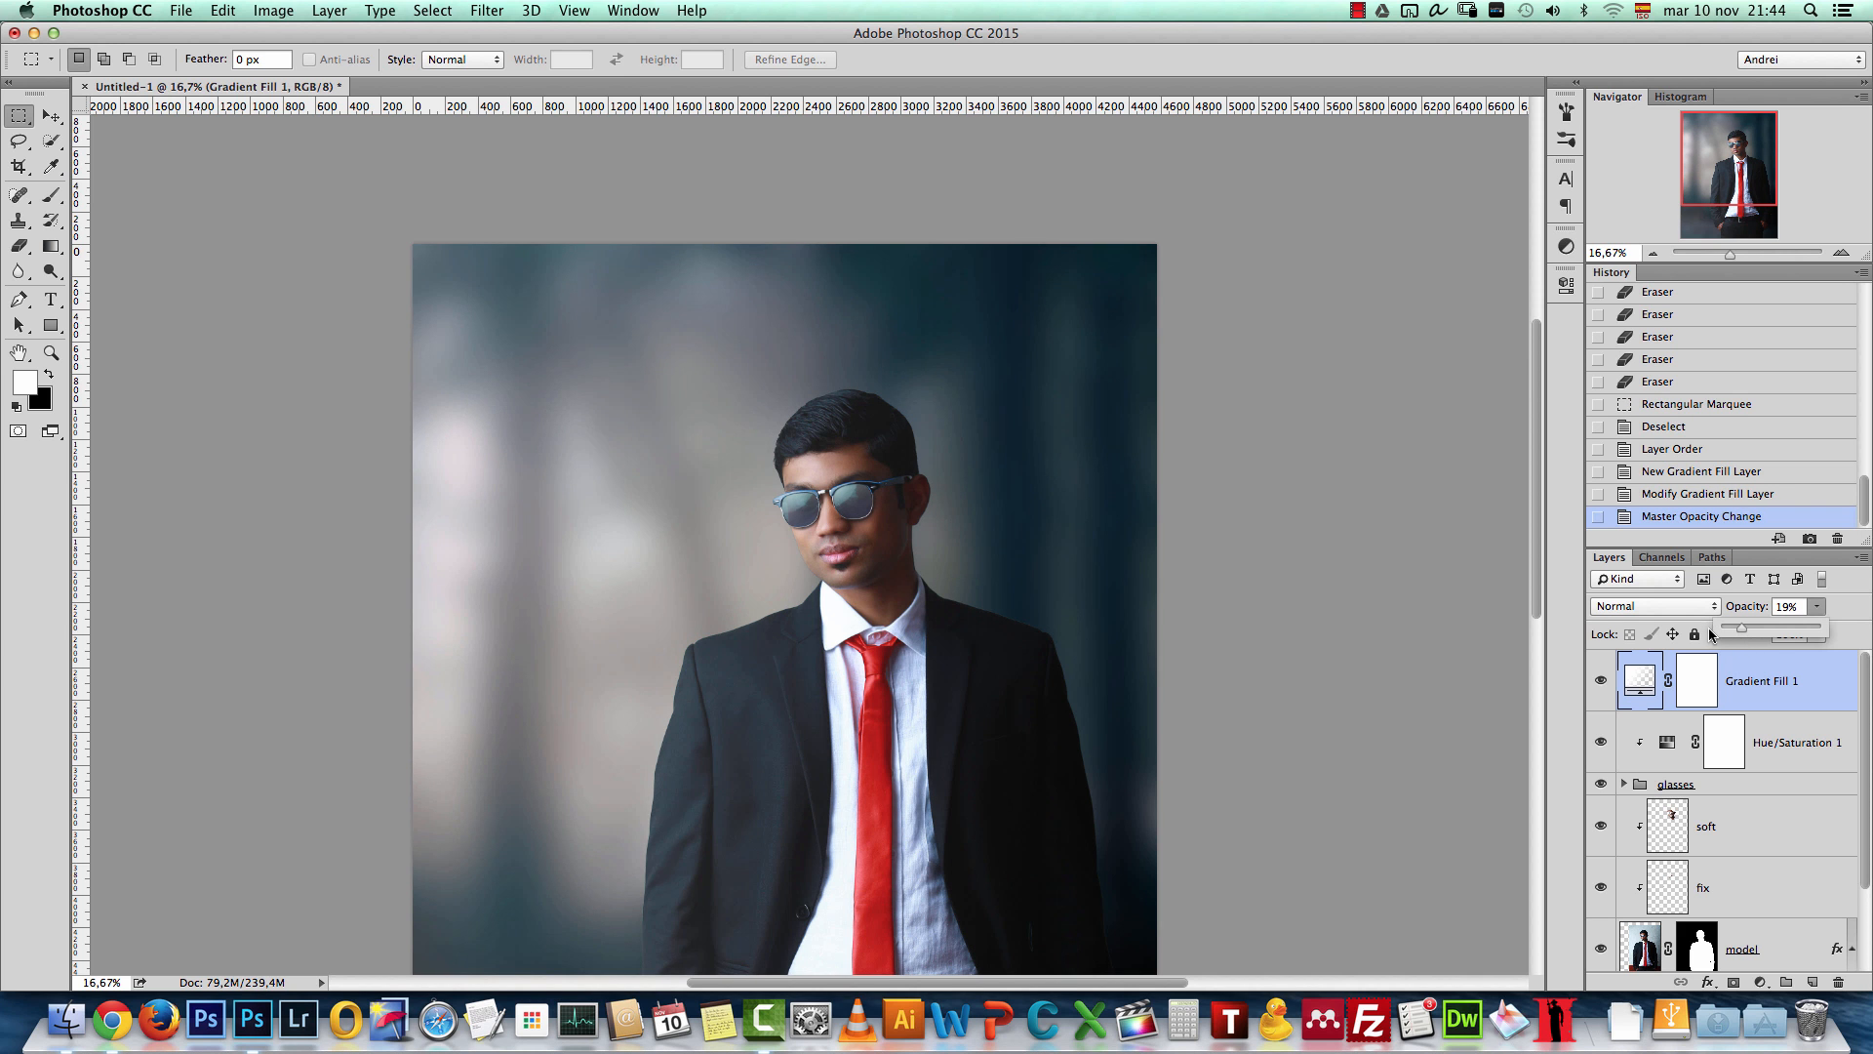
Step: Set the gradient fill layer to Soft Light blending at 30% opacity
left_click(1657, 615)
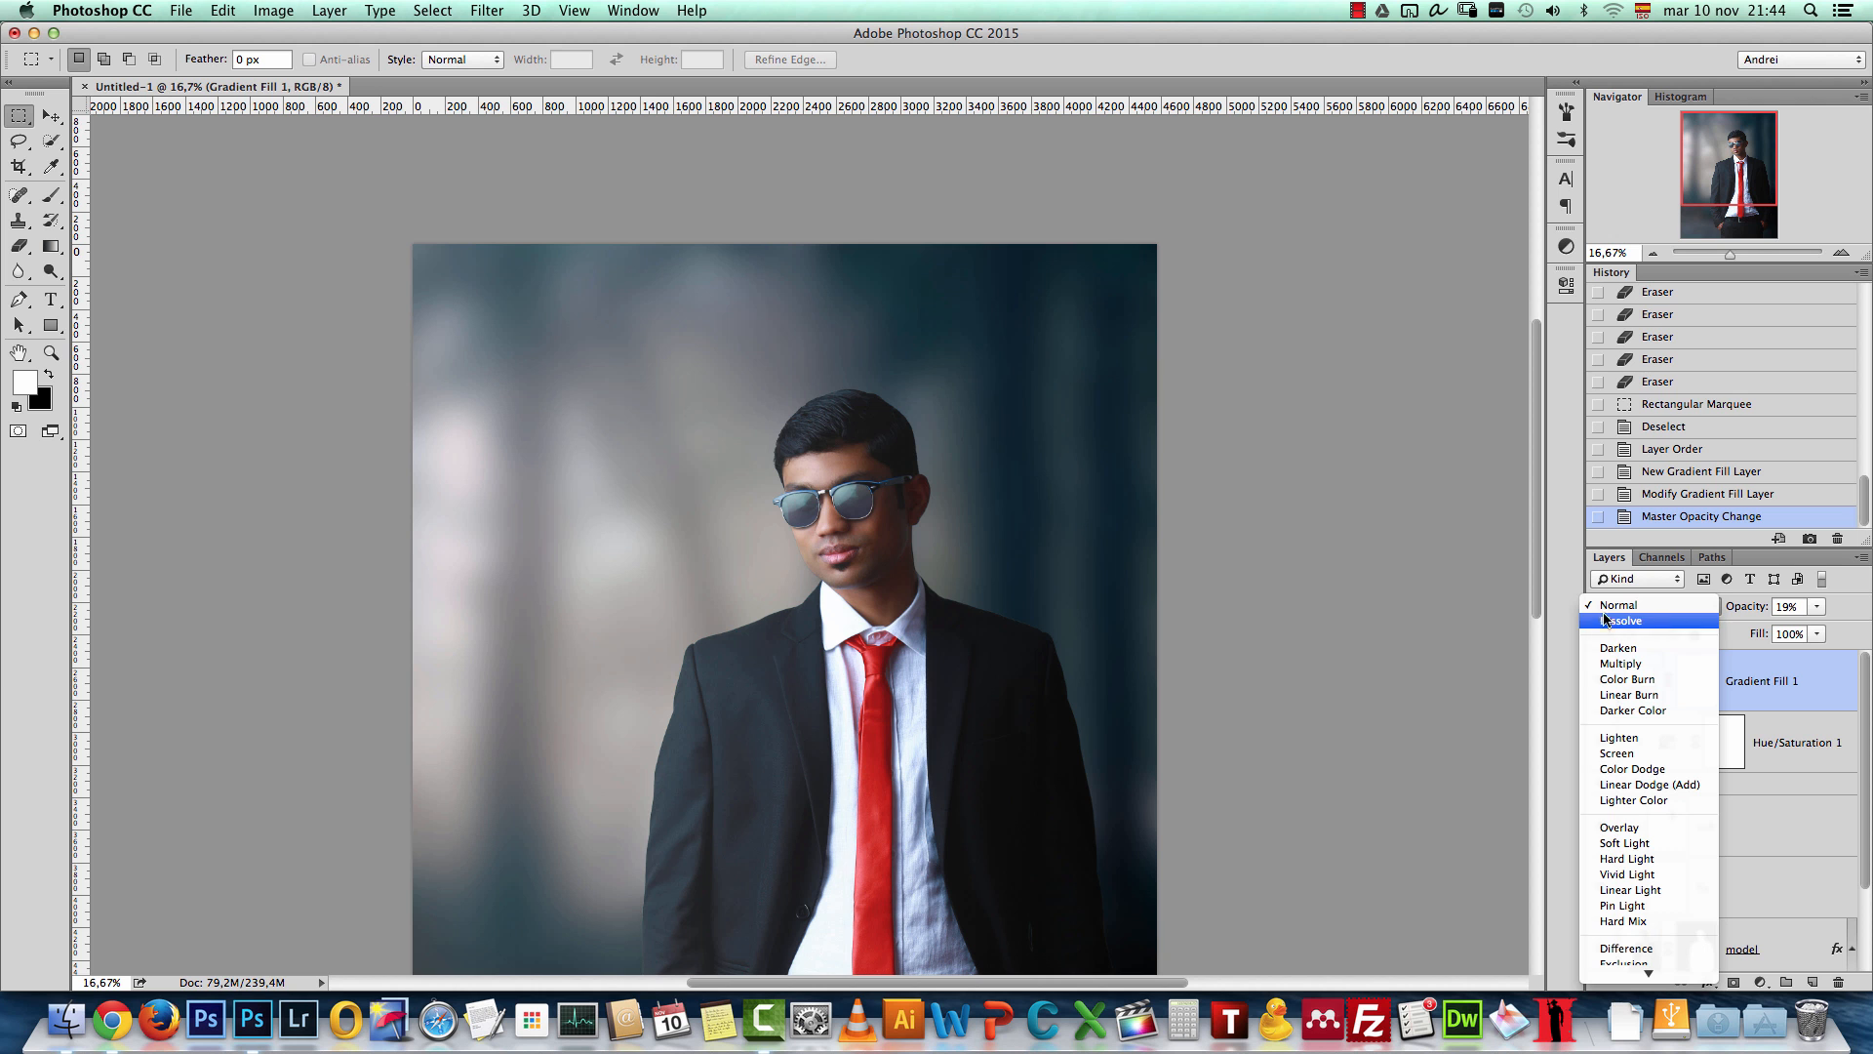
left_click(1656, 845)
left_click(1798, 607)
type("30")
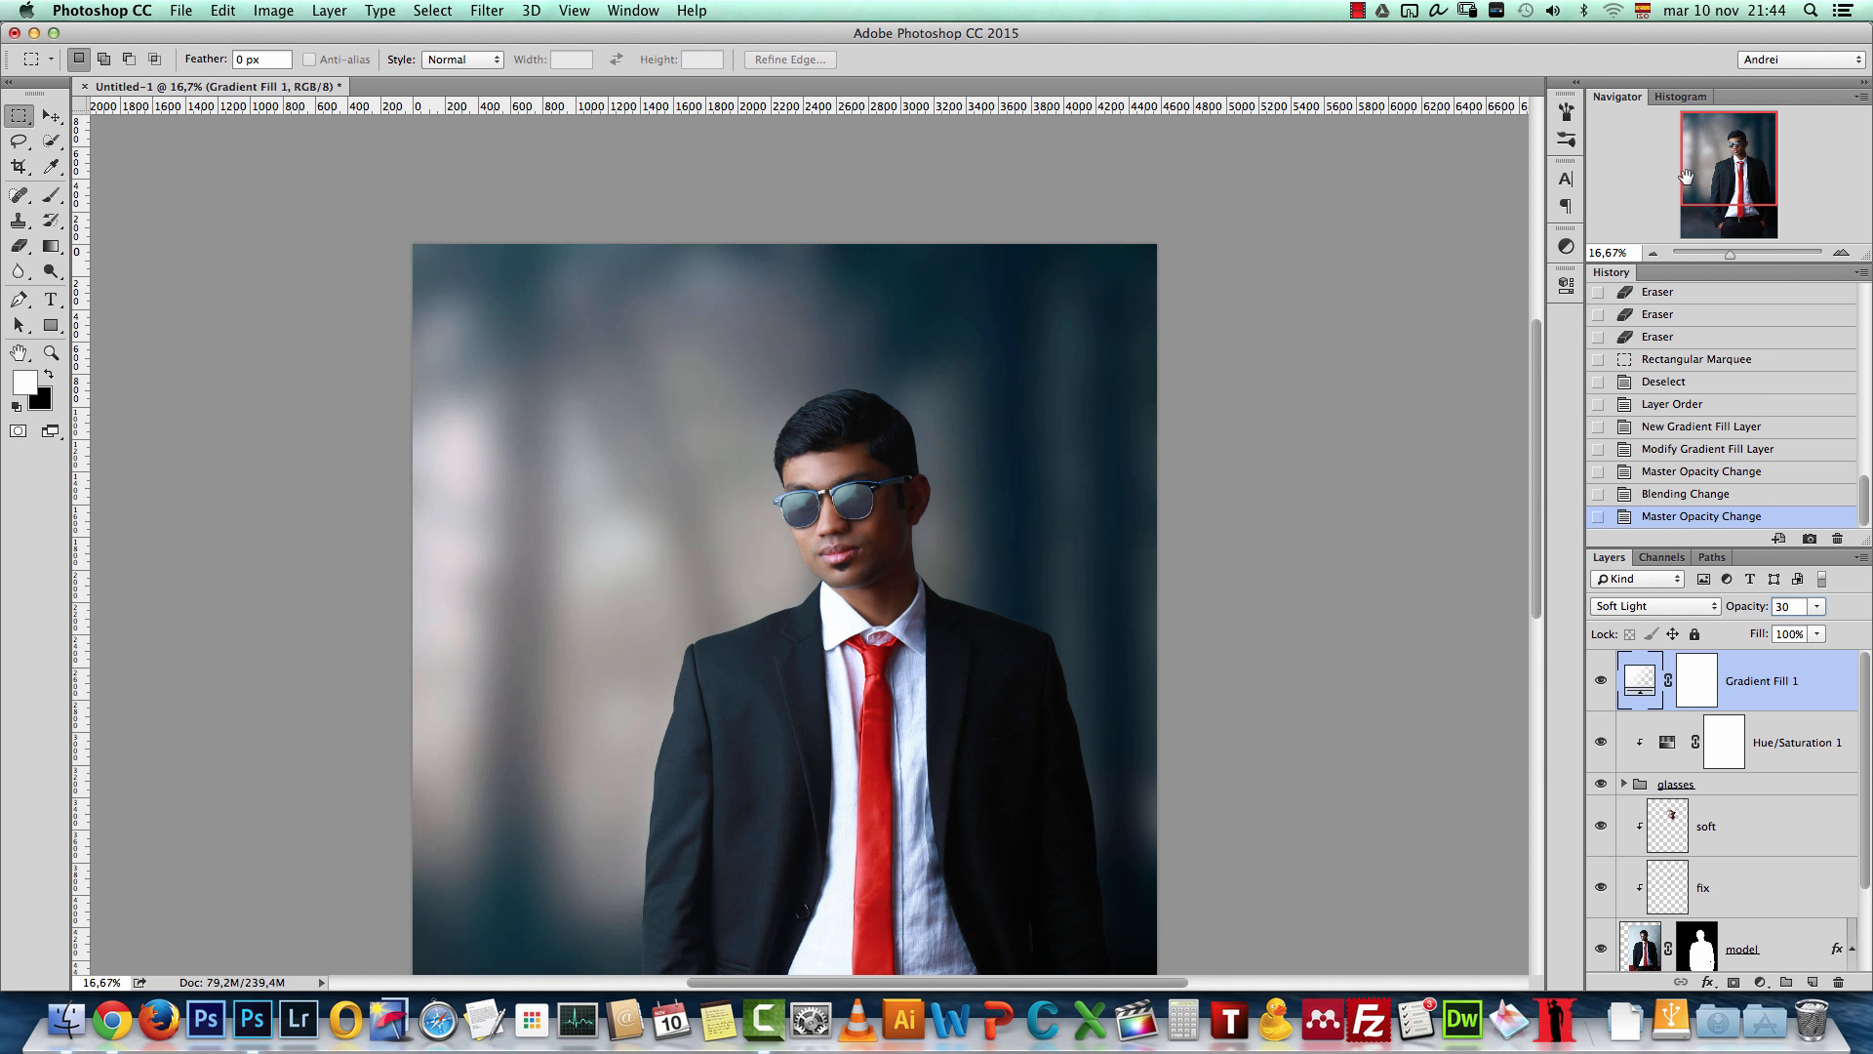
Step: Toggle the gradient fill layer's visibility to compare its effect across the whole portrait
left_click_drag(1721, 134, 1715, 149)
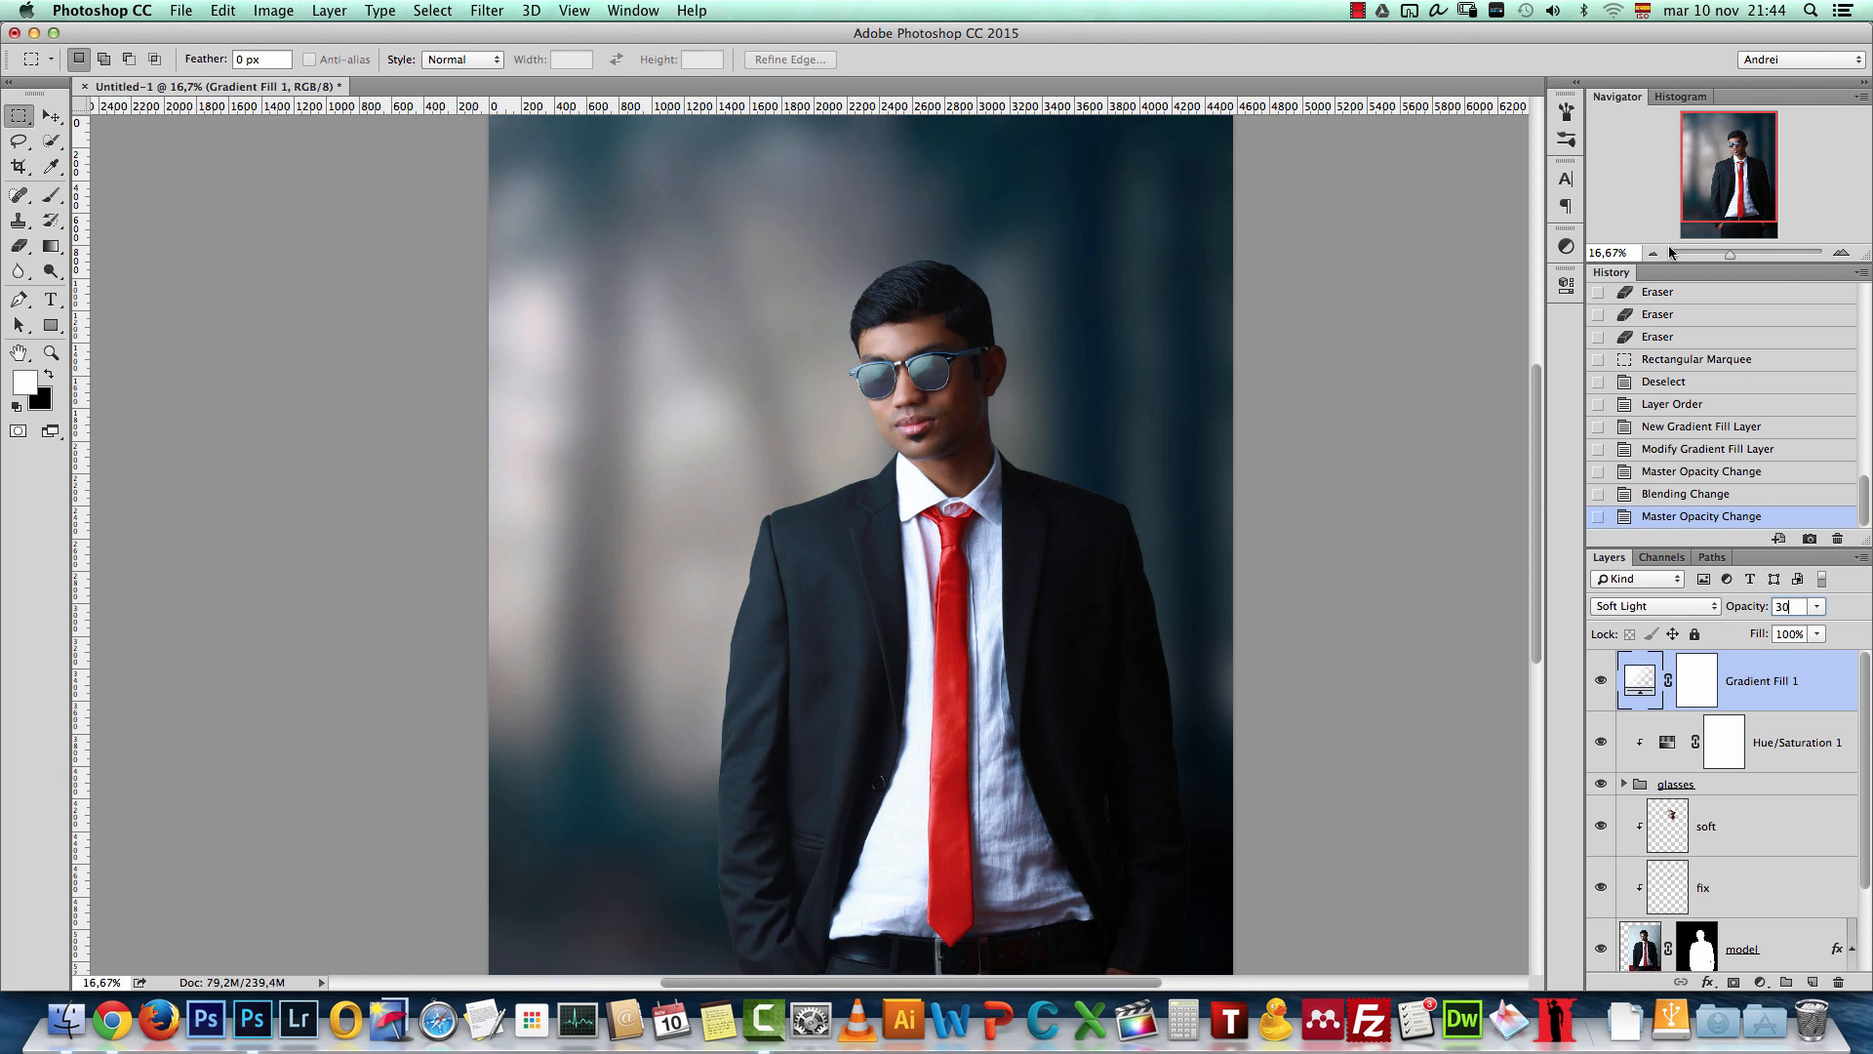
left_click(1652, 252)
left_click(1602, 681)
left_click(1601, 683)
left_click(1602, 680)
left_click(1602, 680)
left_click(1602, 680)
left_click(1602, 677)
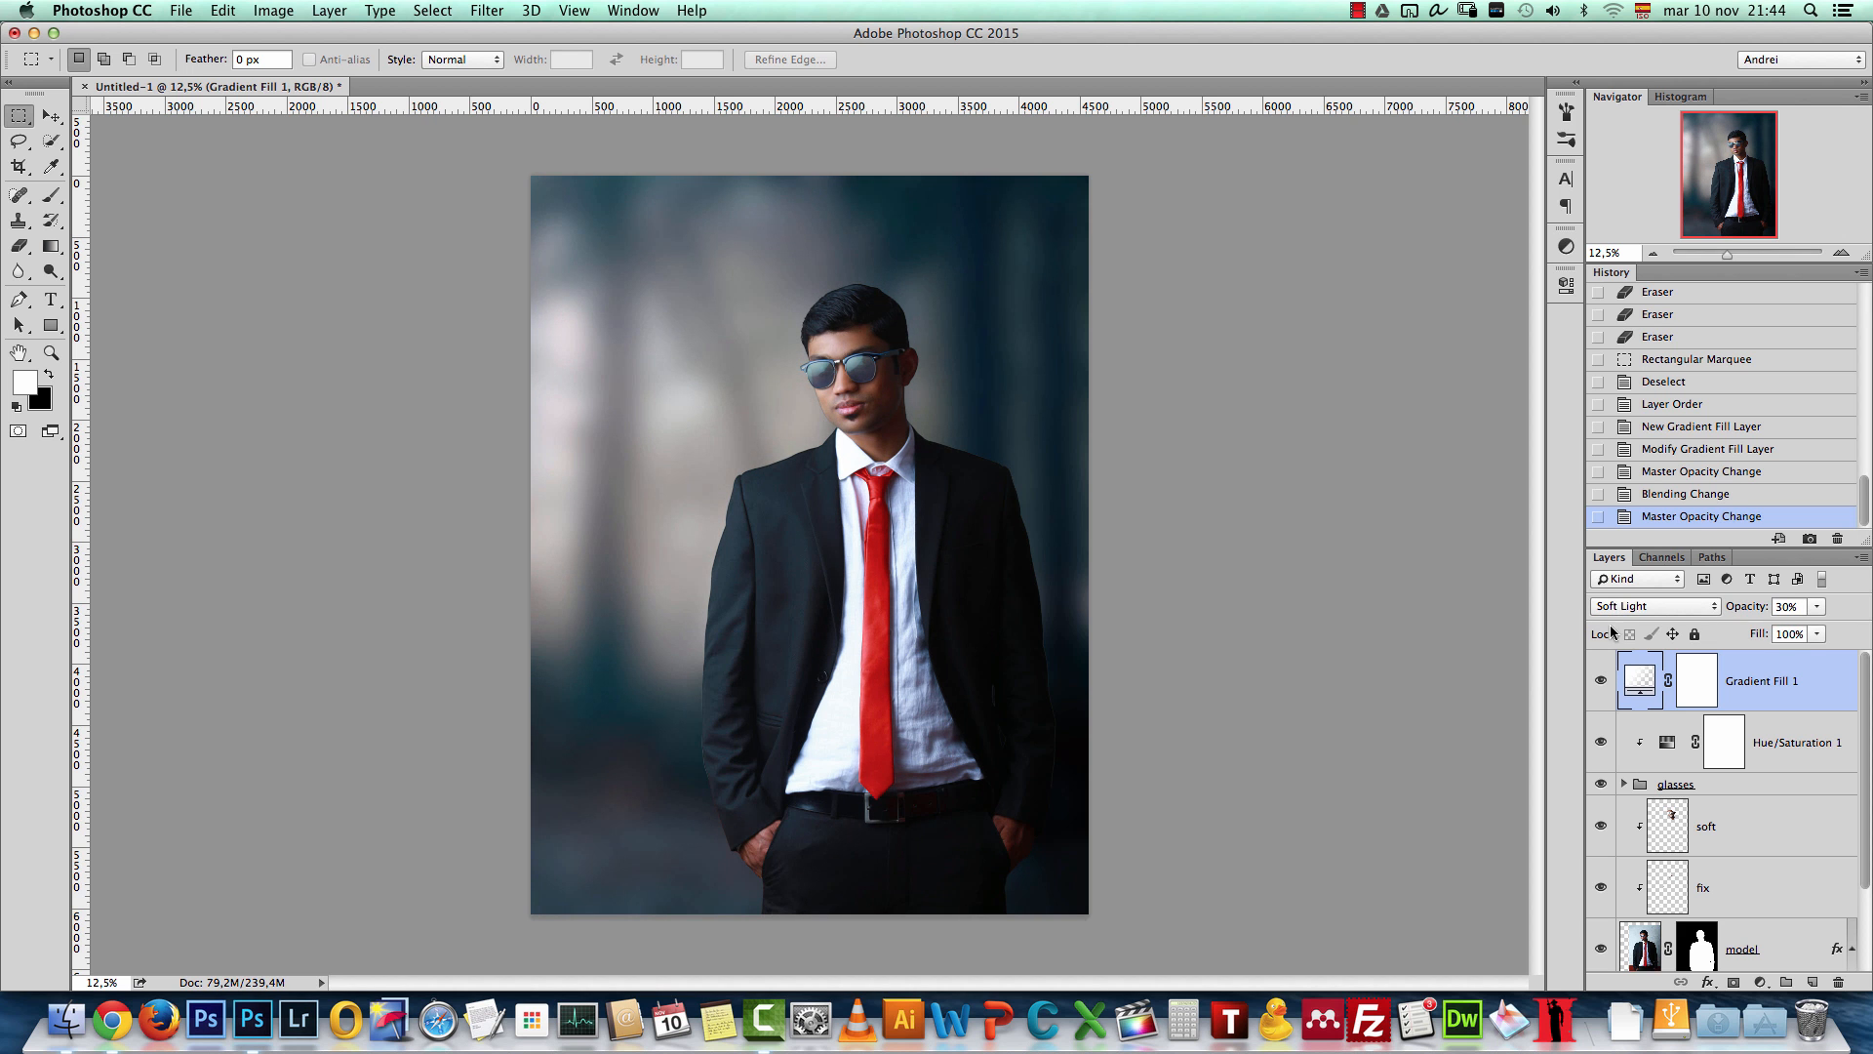
Step: Add a Color Lookup adjustment layer above the gradient fill using the EdgyAmber.3DL 3D LUT
left_click(1760, 983)
left_click(1788, 865)
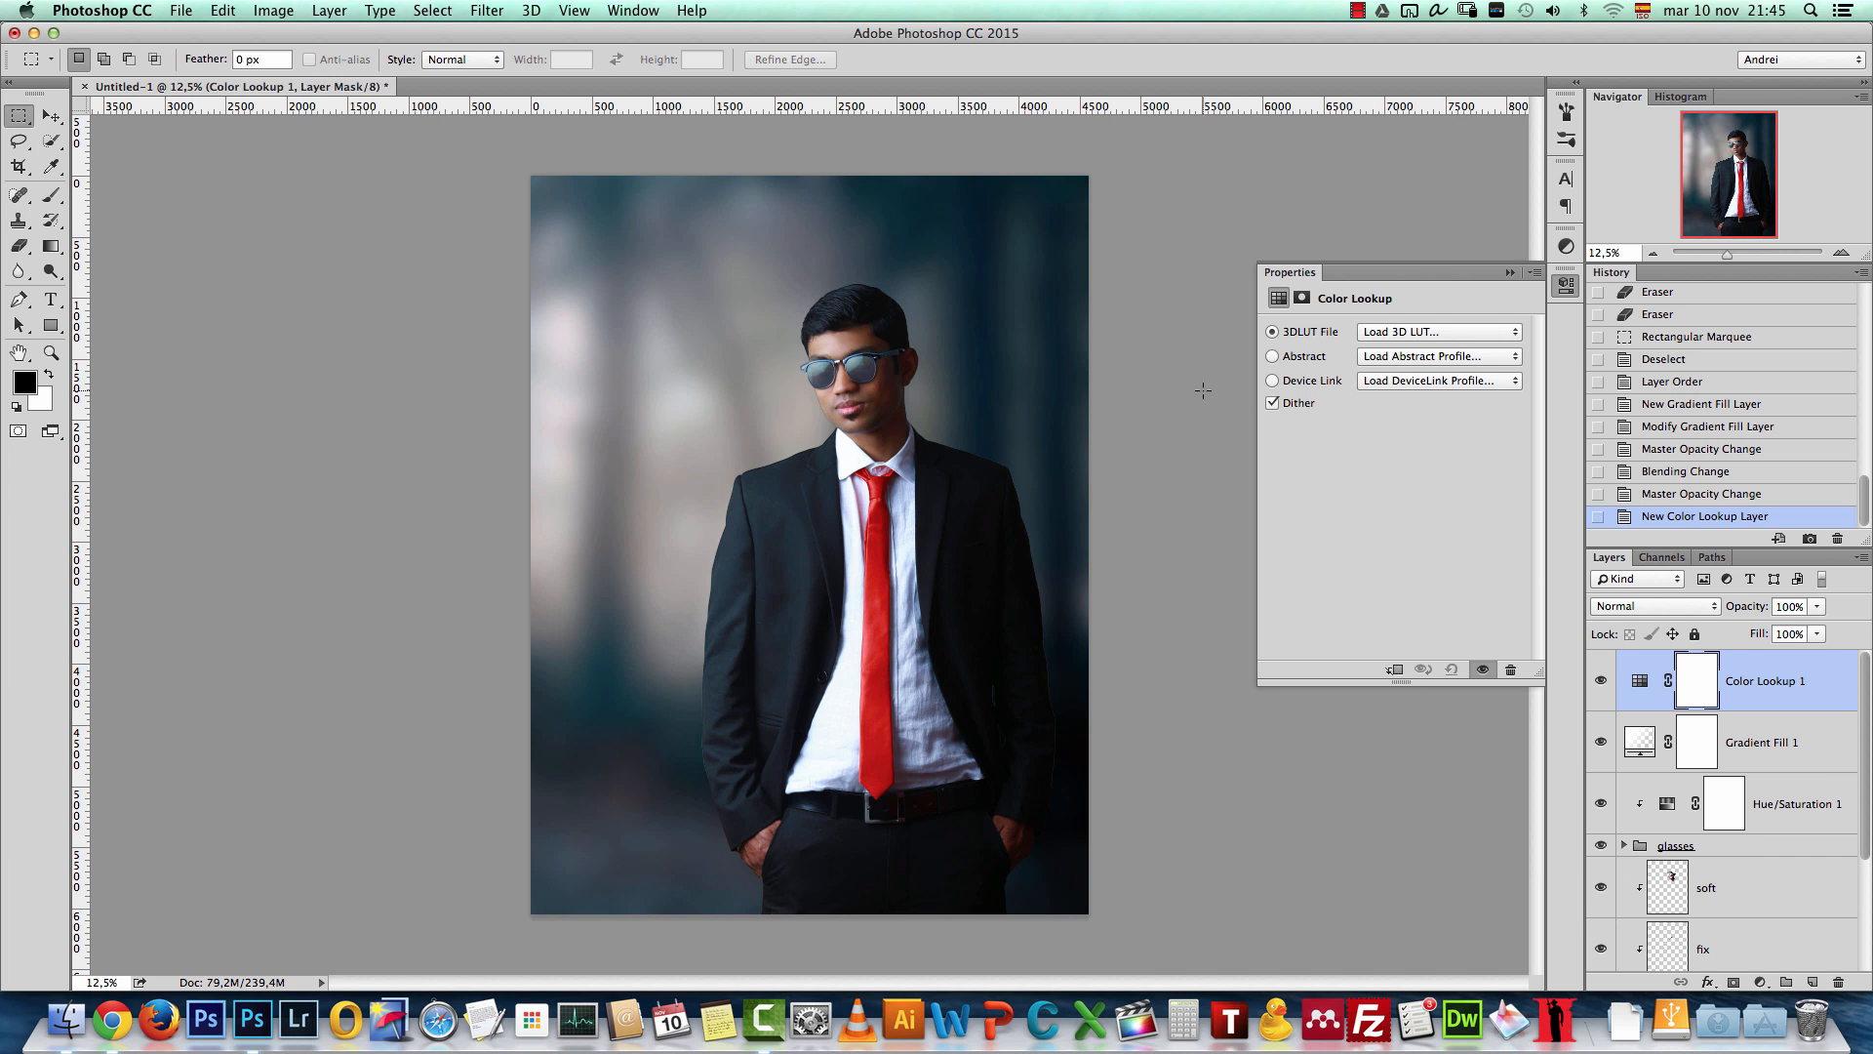
left_click(1445, 333)
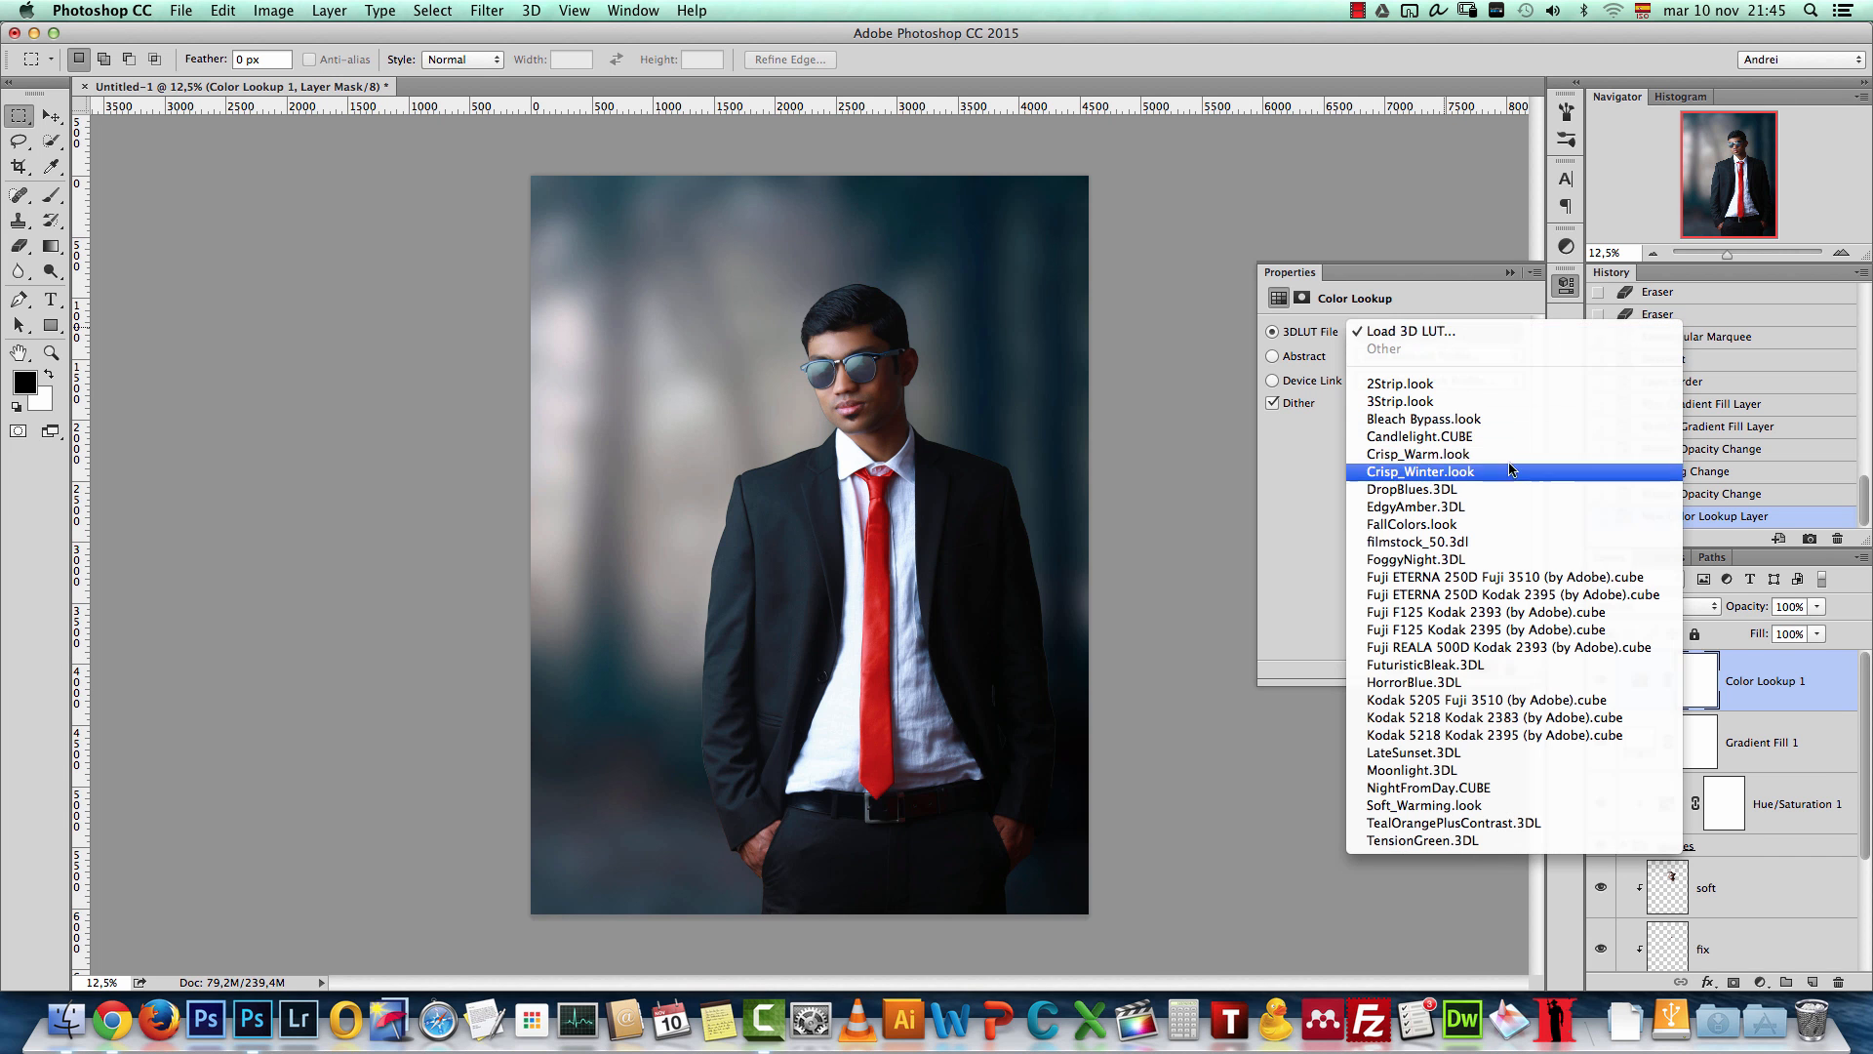
left_click(1453, 509)
left_click(1508, 283)
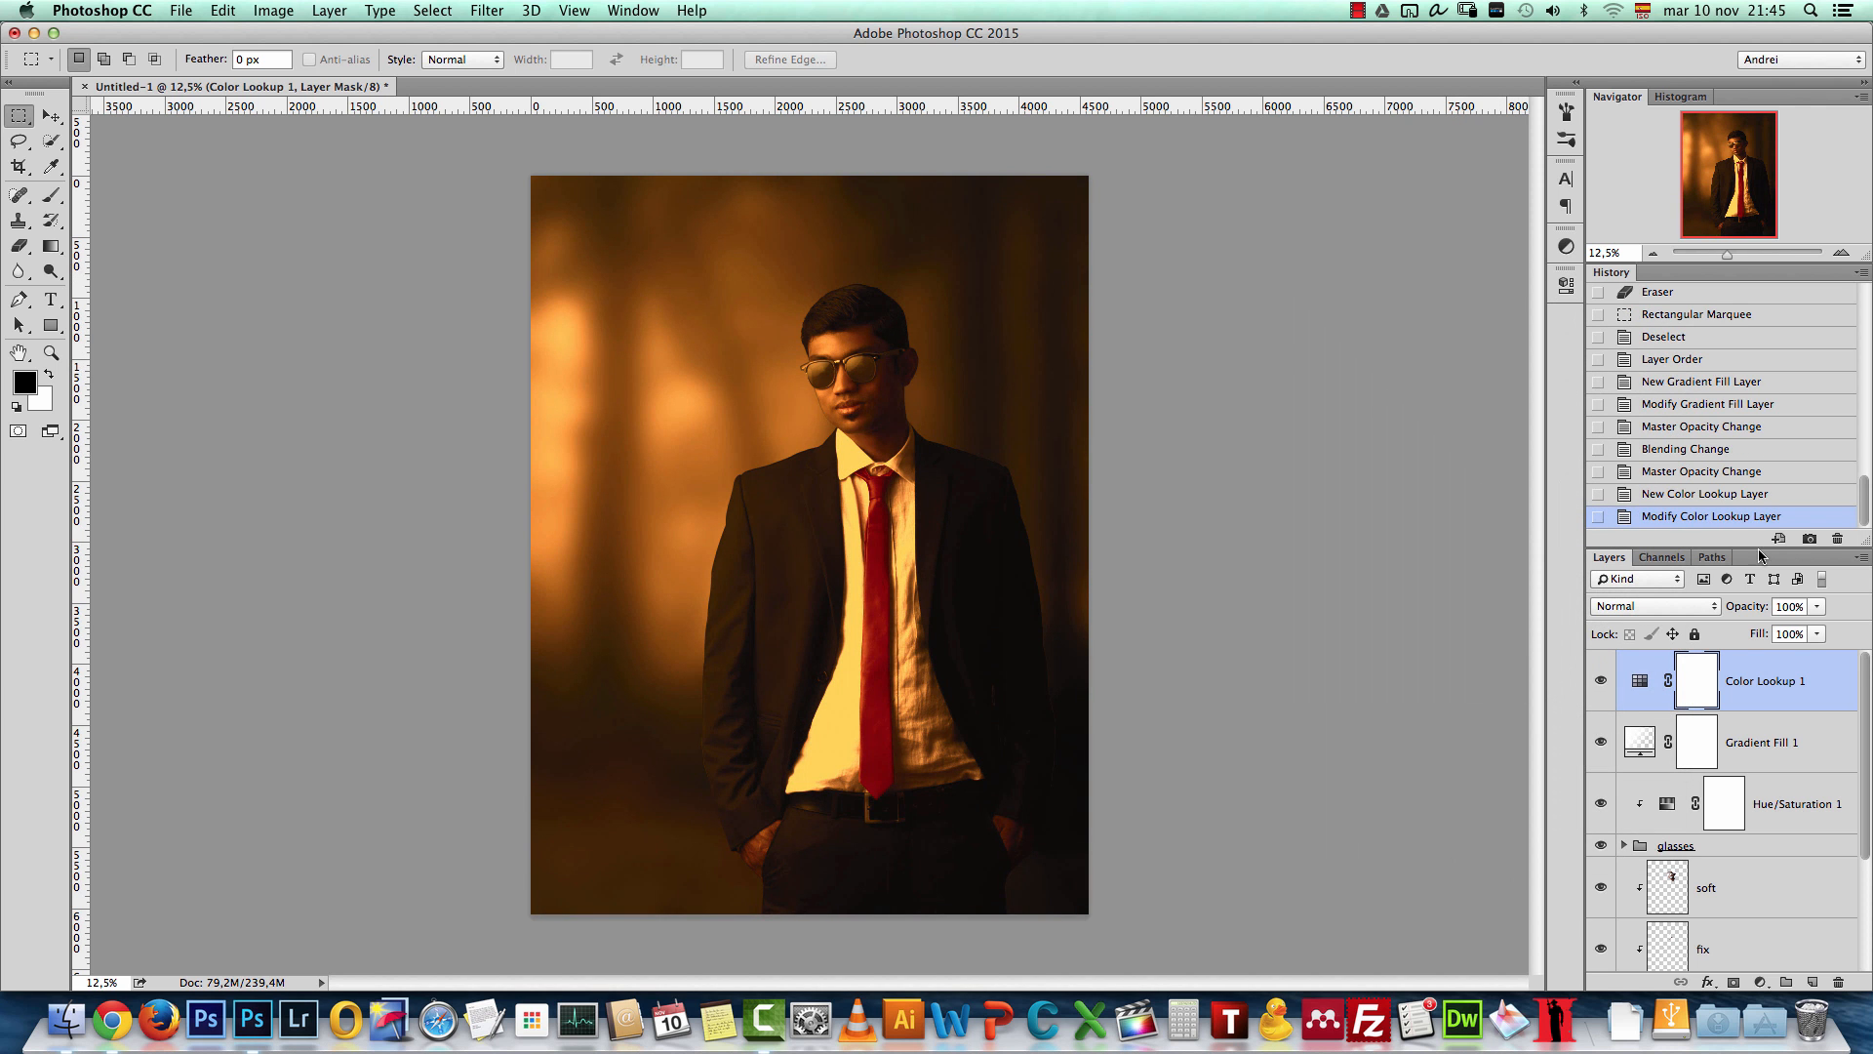
Step: Set the Color Lookup layer's opacity to 15% and compare the image with it off and on
left_click(1803, 602)
type("15")
key("Return")
left_click(1600, 681)
left_click(1600, 681)
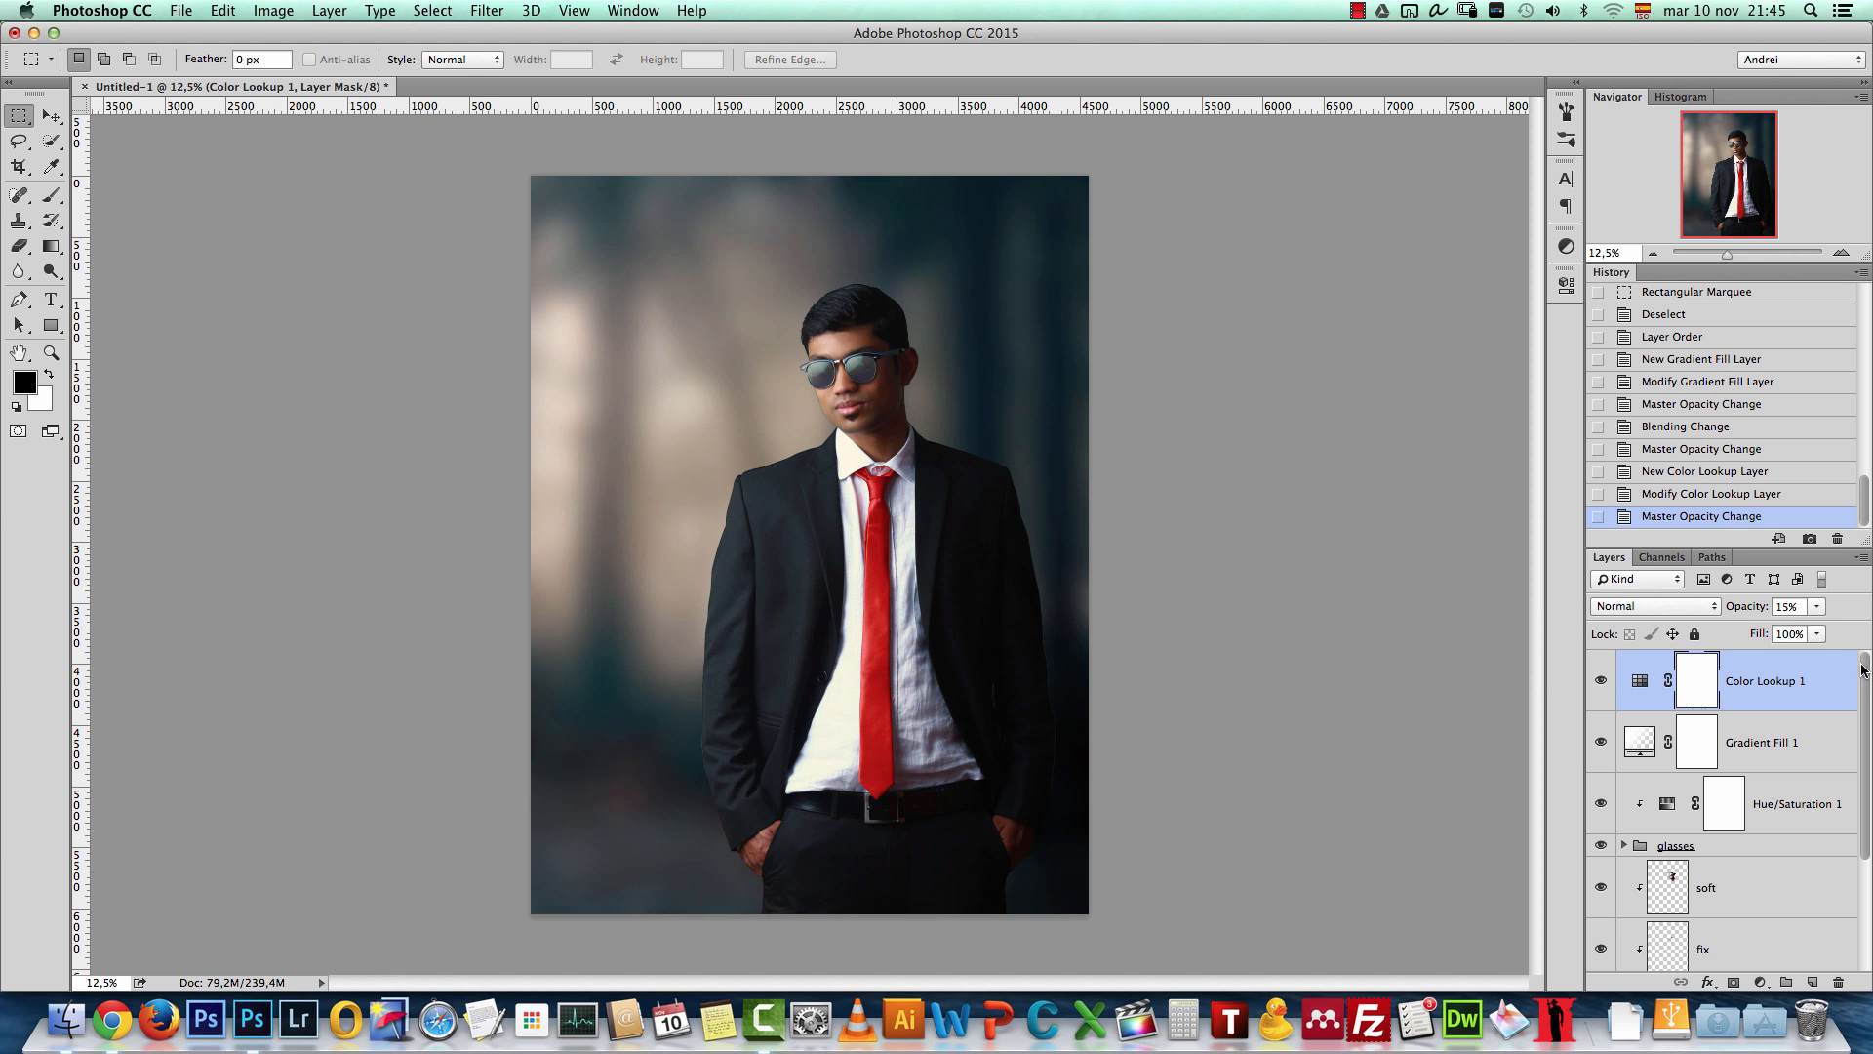
Step: Add a Curves adjustment layer above Color Lookup 1 and select its Blue channel
left_click(1760, 982)
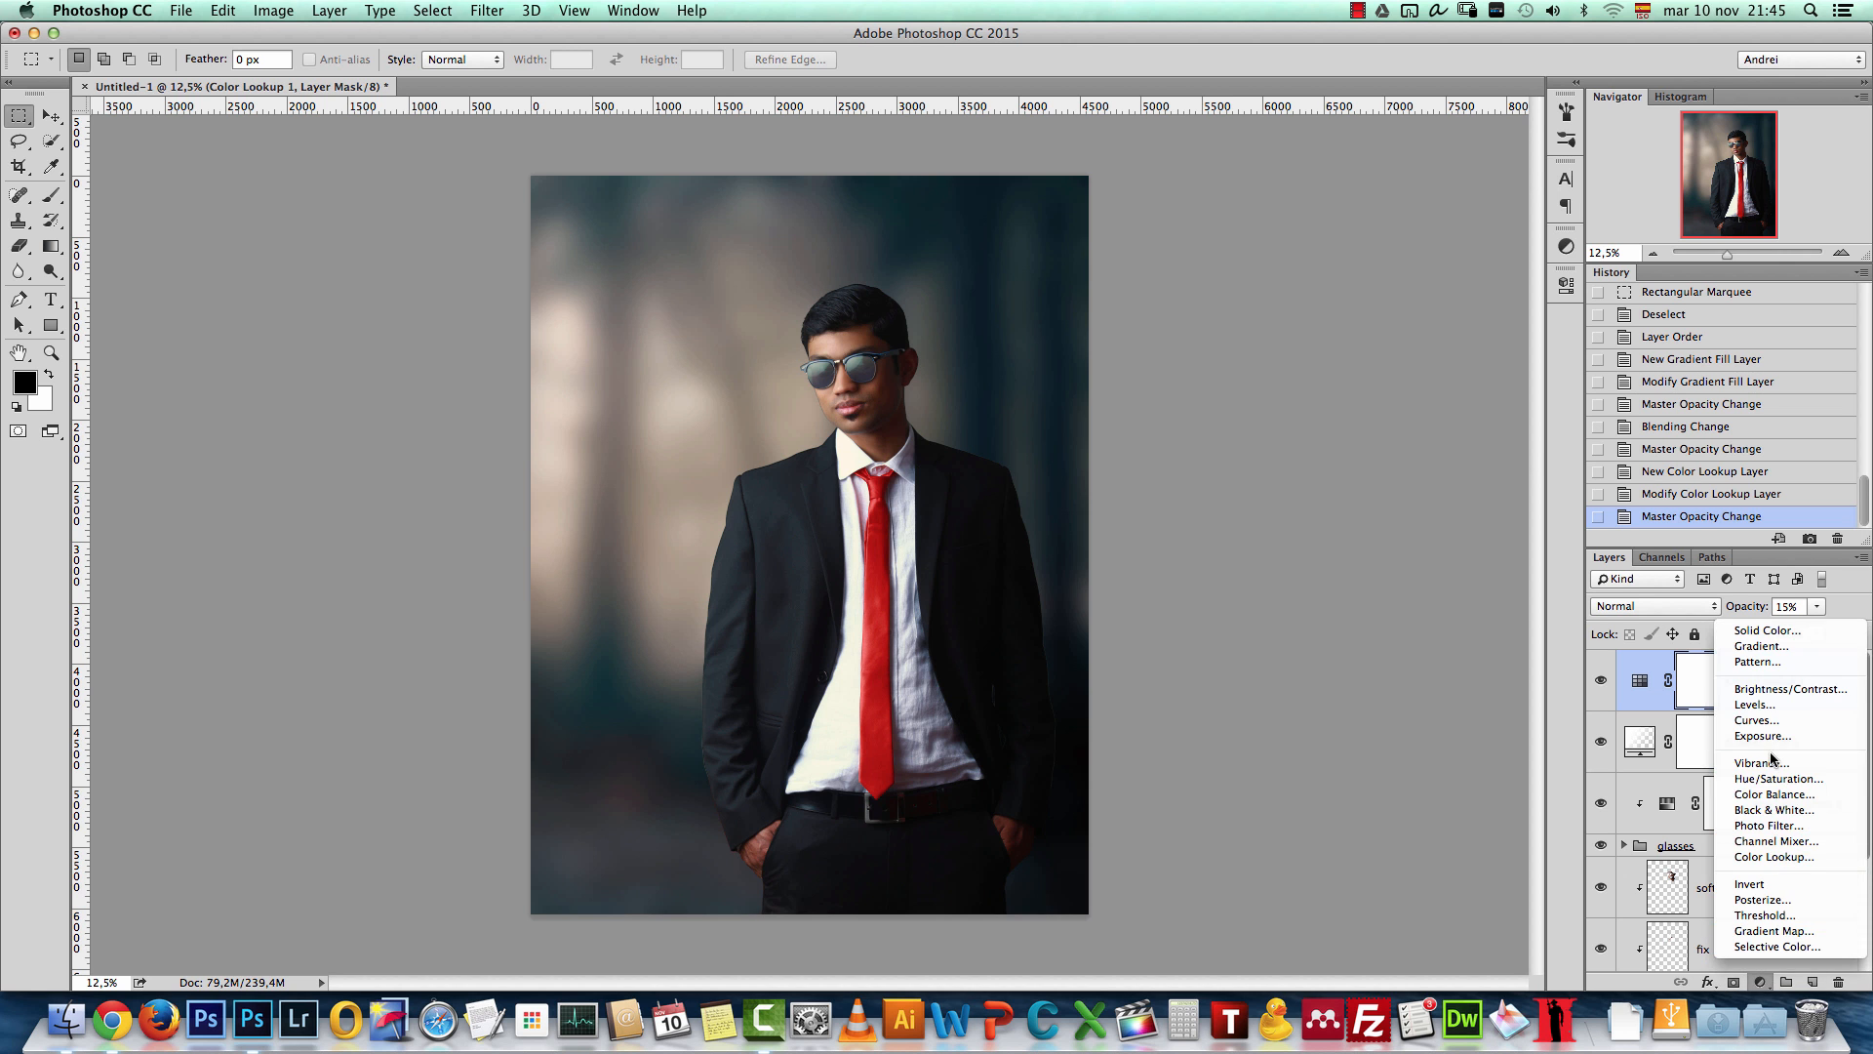
left_click(1772, 721)
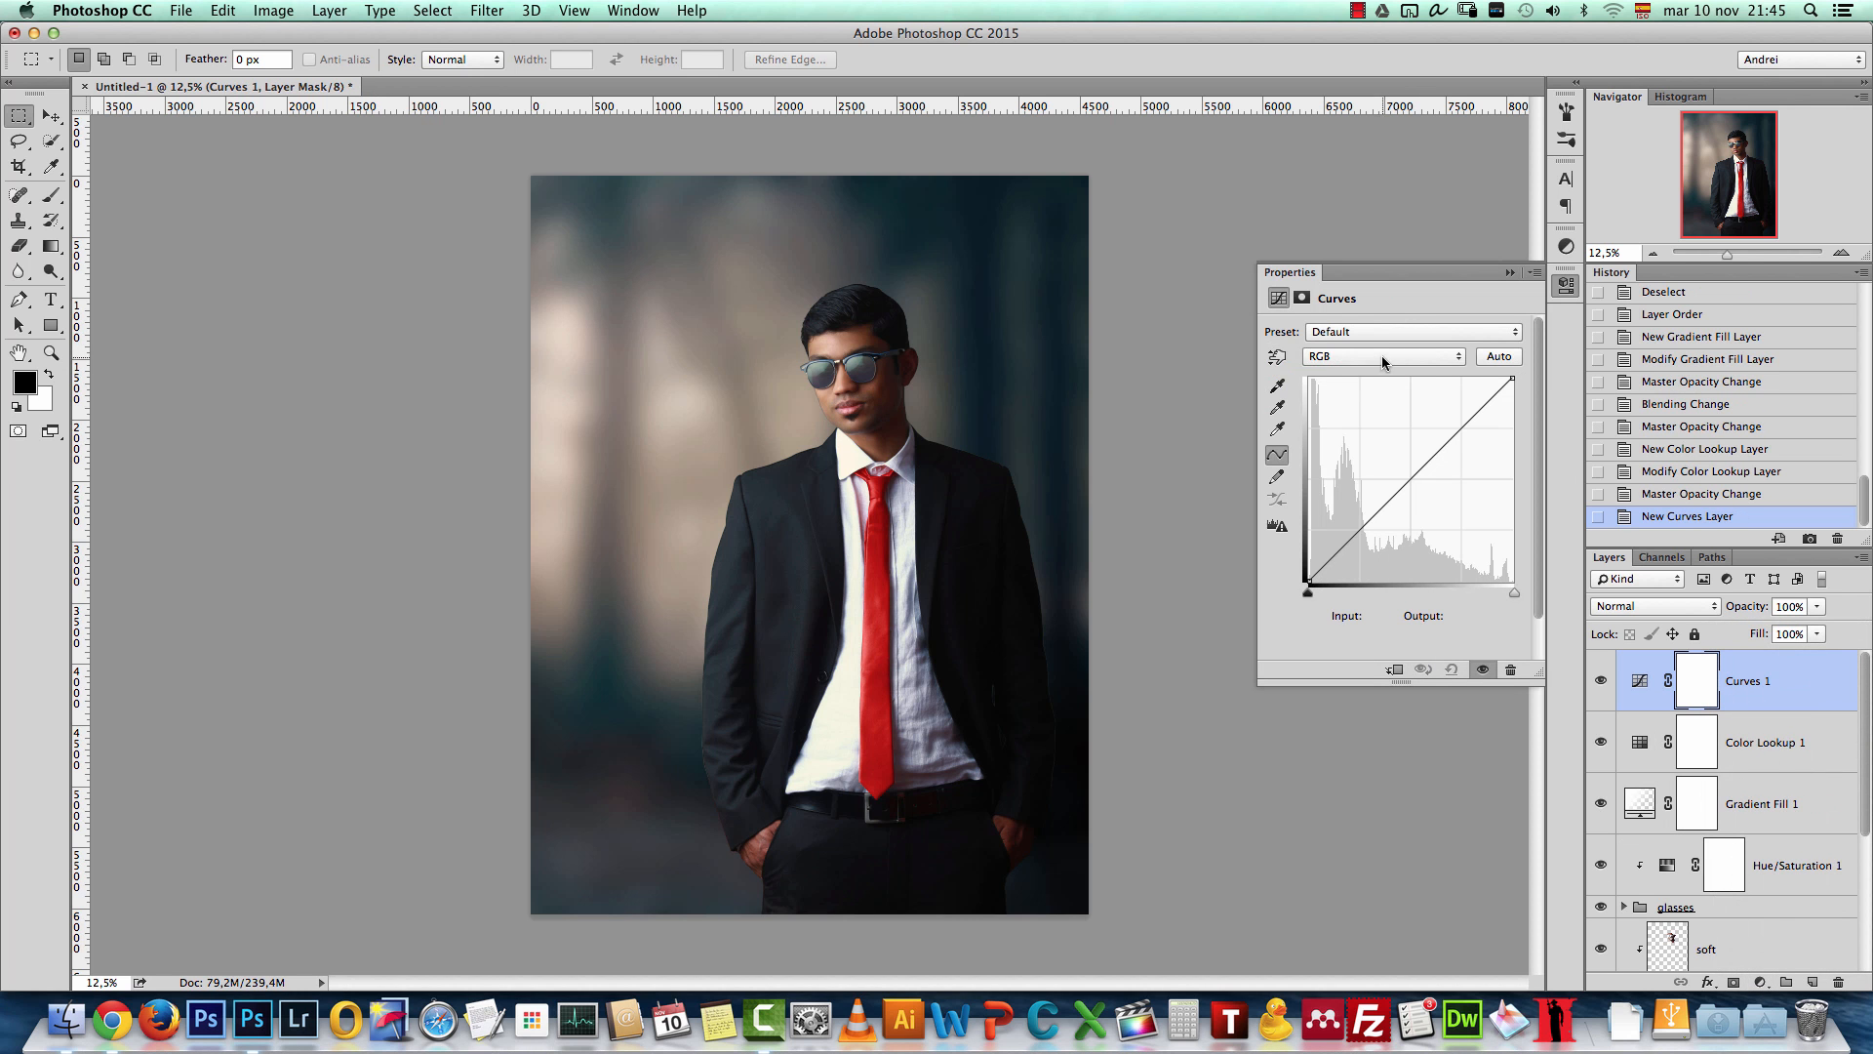
left_click(1381, 357)
left_click(1337, 404)
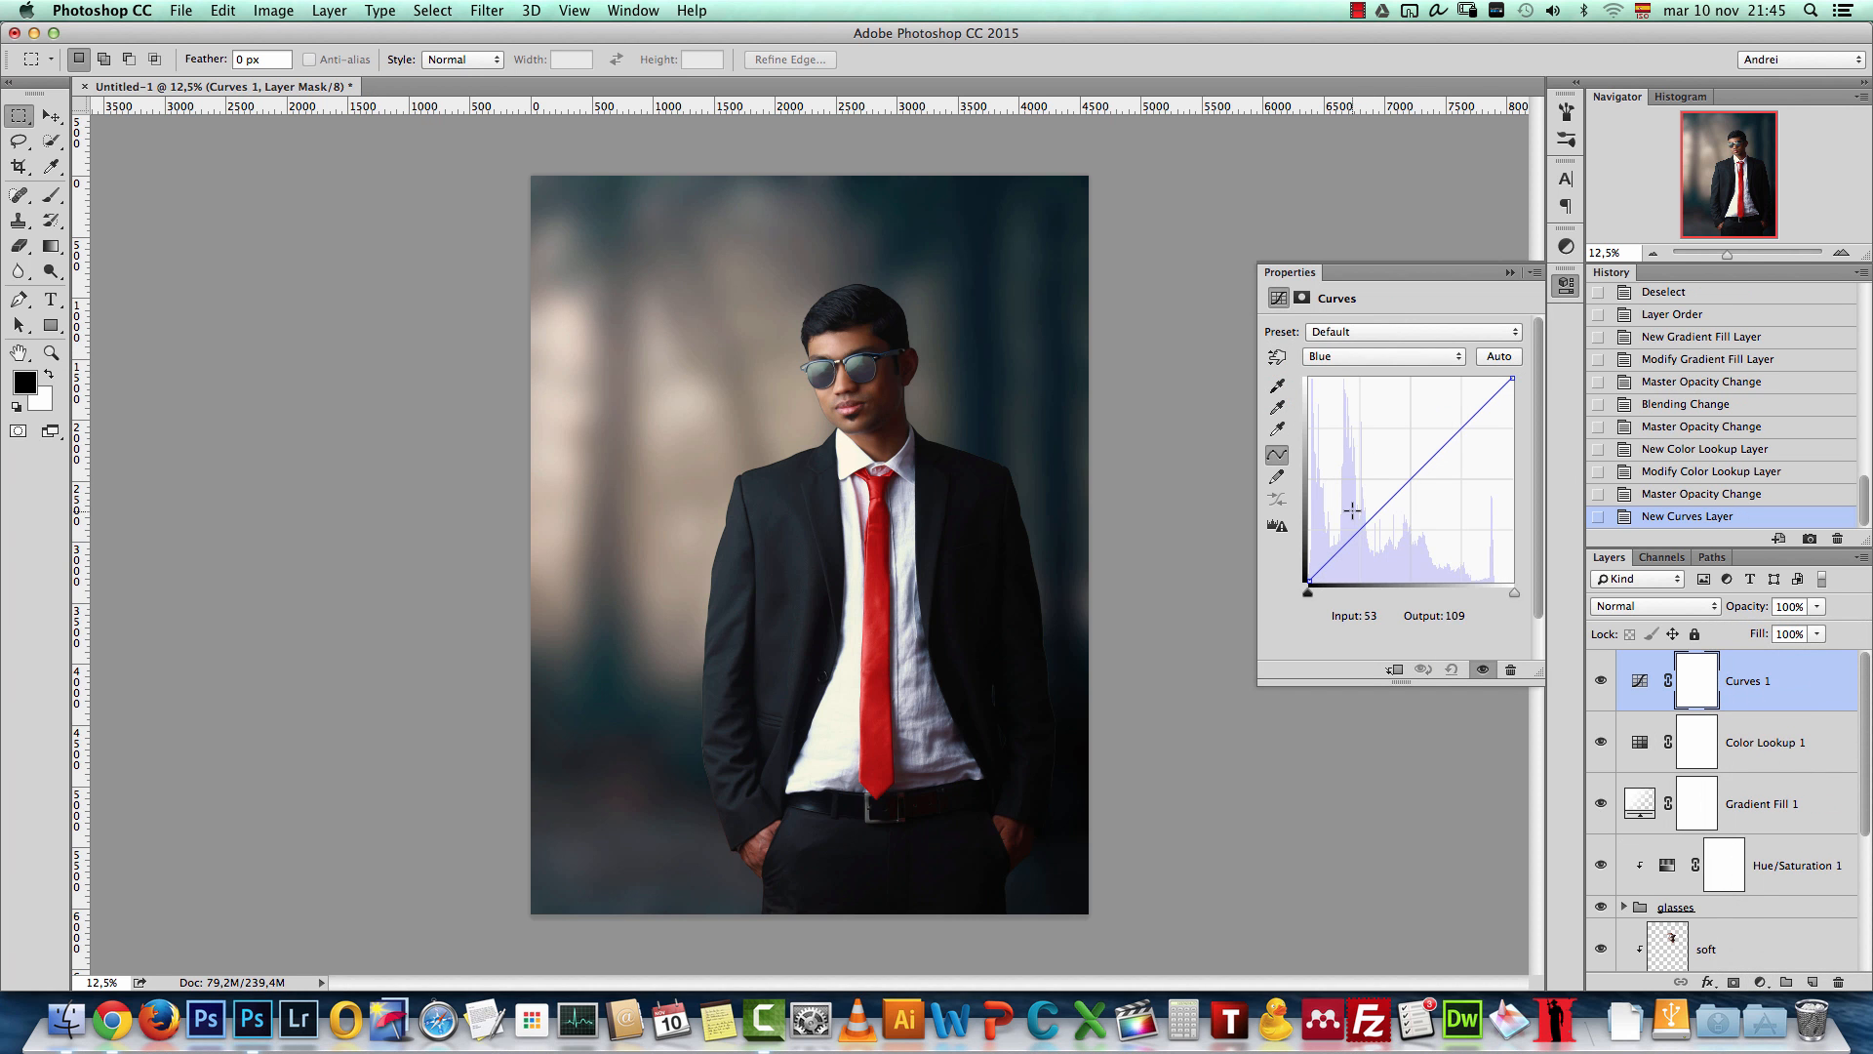
Step: Raise the Blue curve's shadow endpoint to an output of 15 at input 0
left_click_drag(1308, 581, 1308, 578)
left_click(1347, 625)
left_click_drag(1308, 580, 1294, 583)
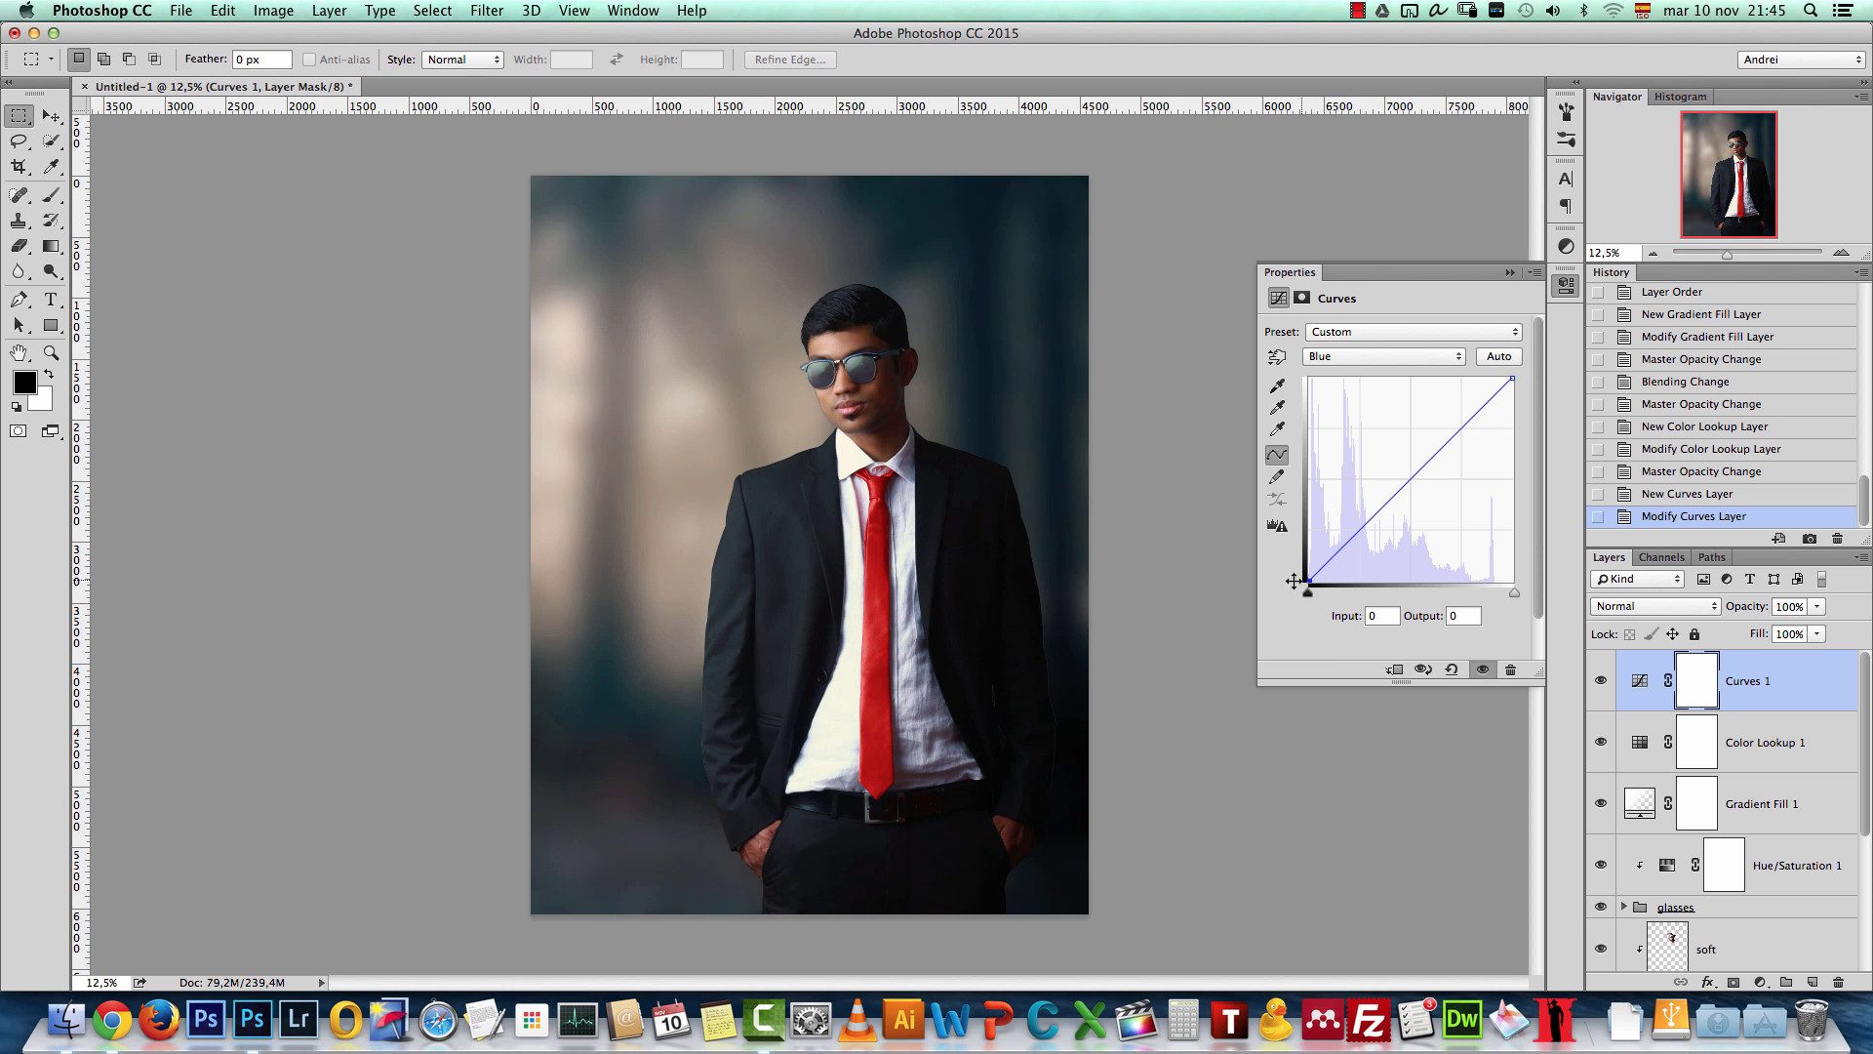
left_click(1463, 616)
type("15")
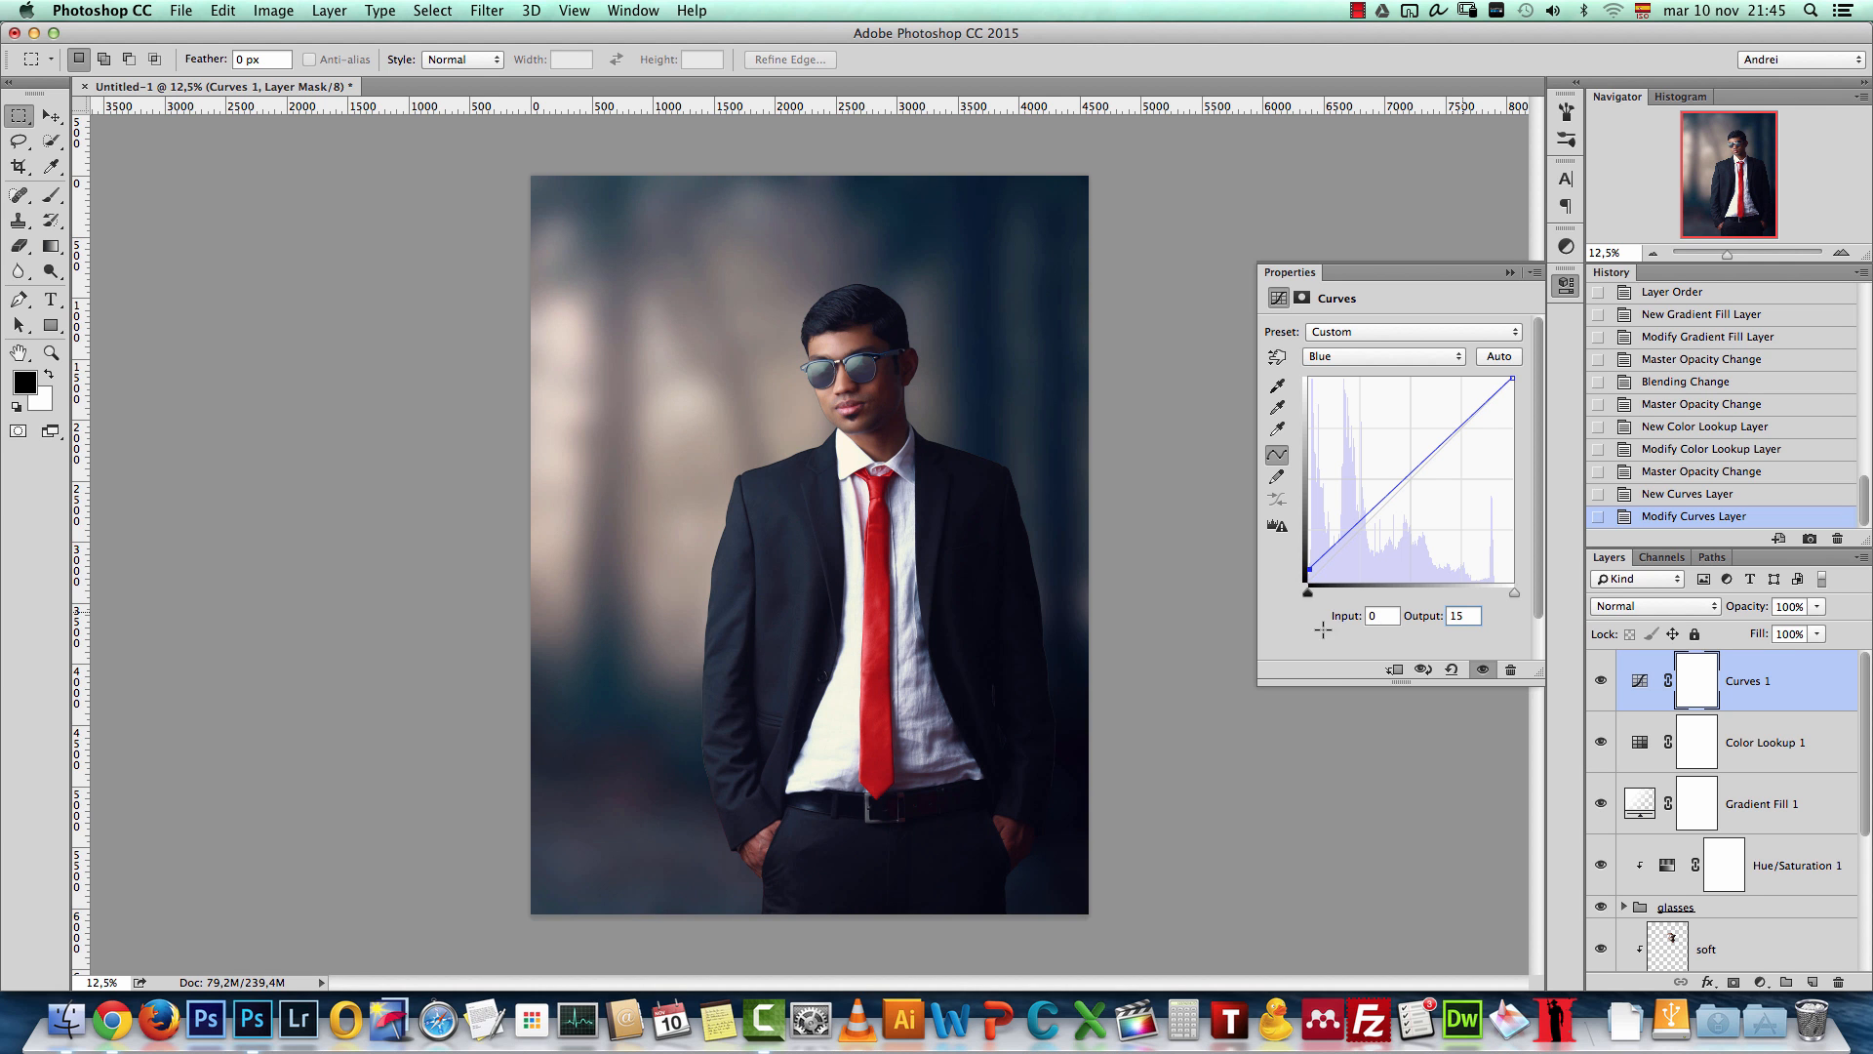
Step: Try to set the Blue curve's highlight endpoint to an output of 241, and return the shadow endpoint to output 0
left_click(1515, 378)
left_click(1391, 616)
left_click(1459, 616)
type("241")
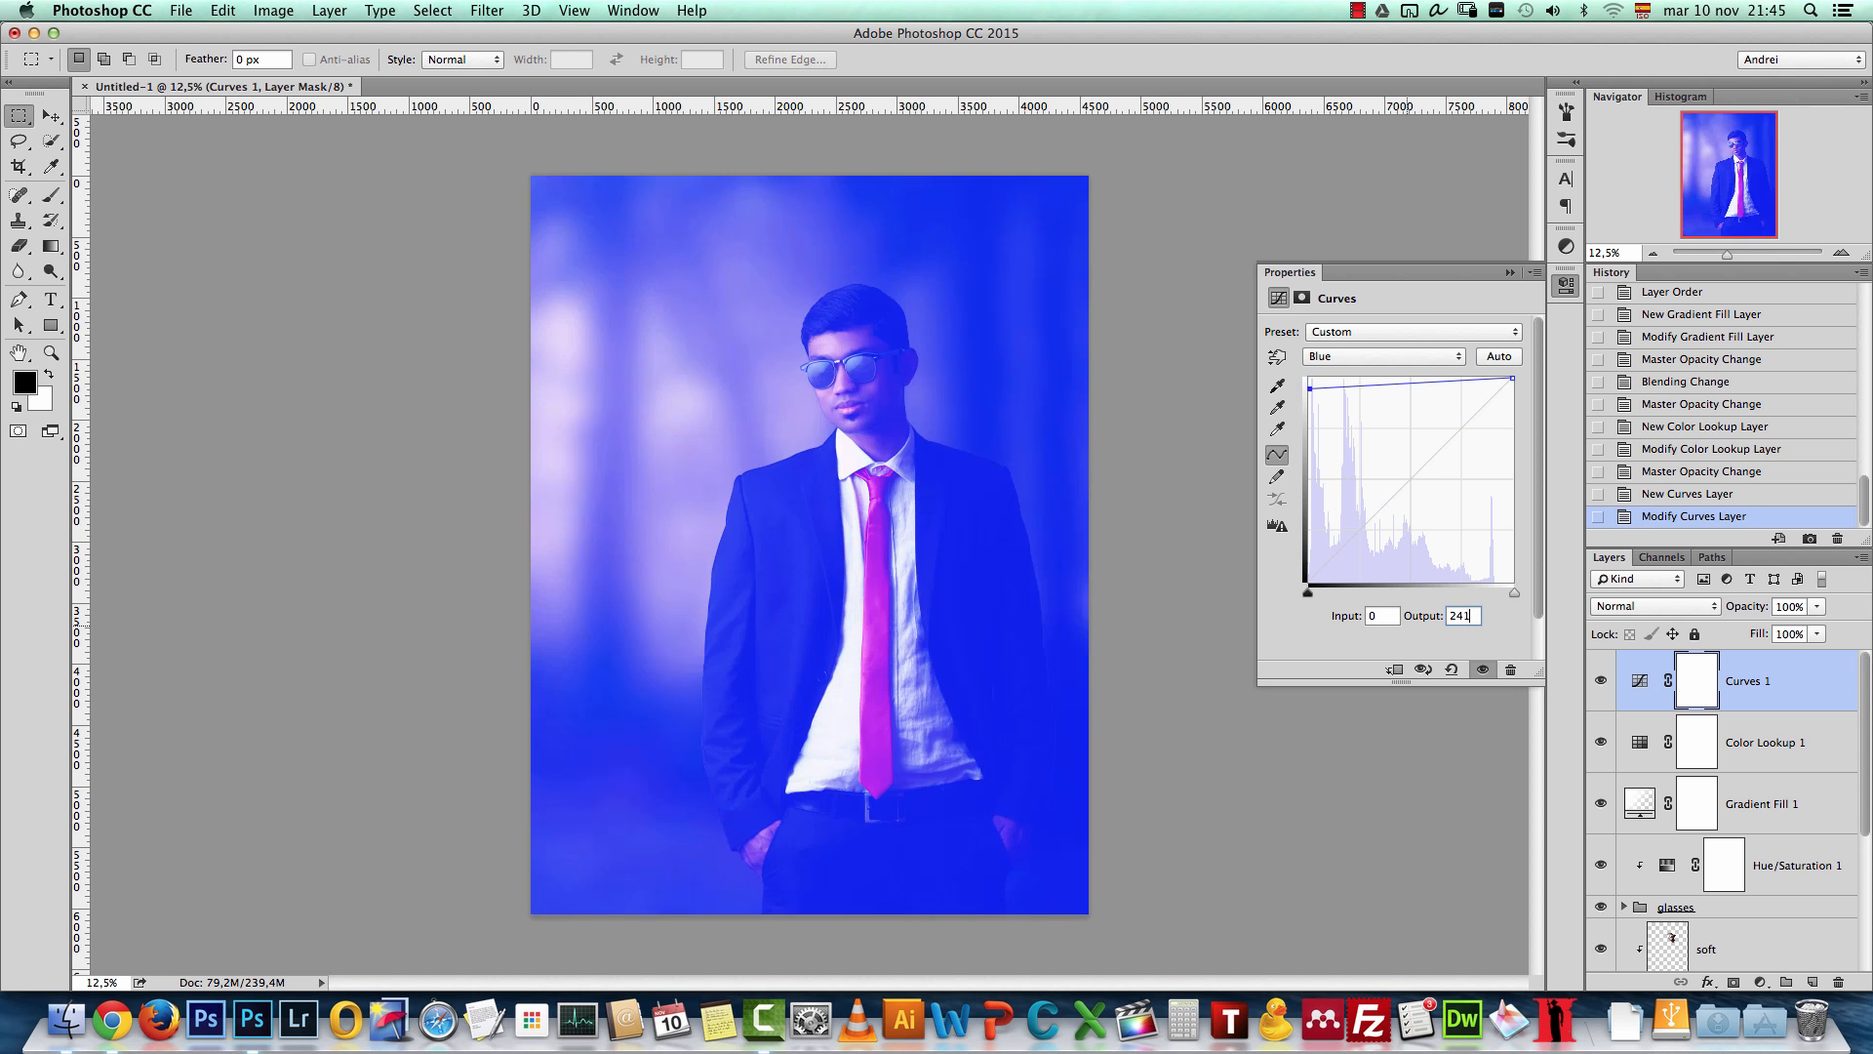
key("Return")
left_click(1513, 378)
left_click_drag(1310, 388, 1217, 660)
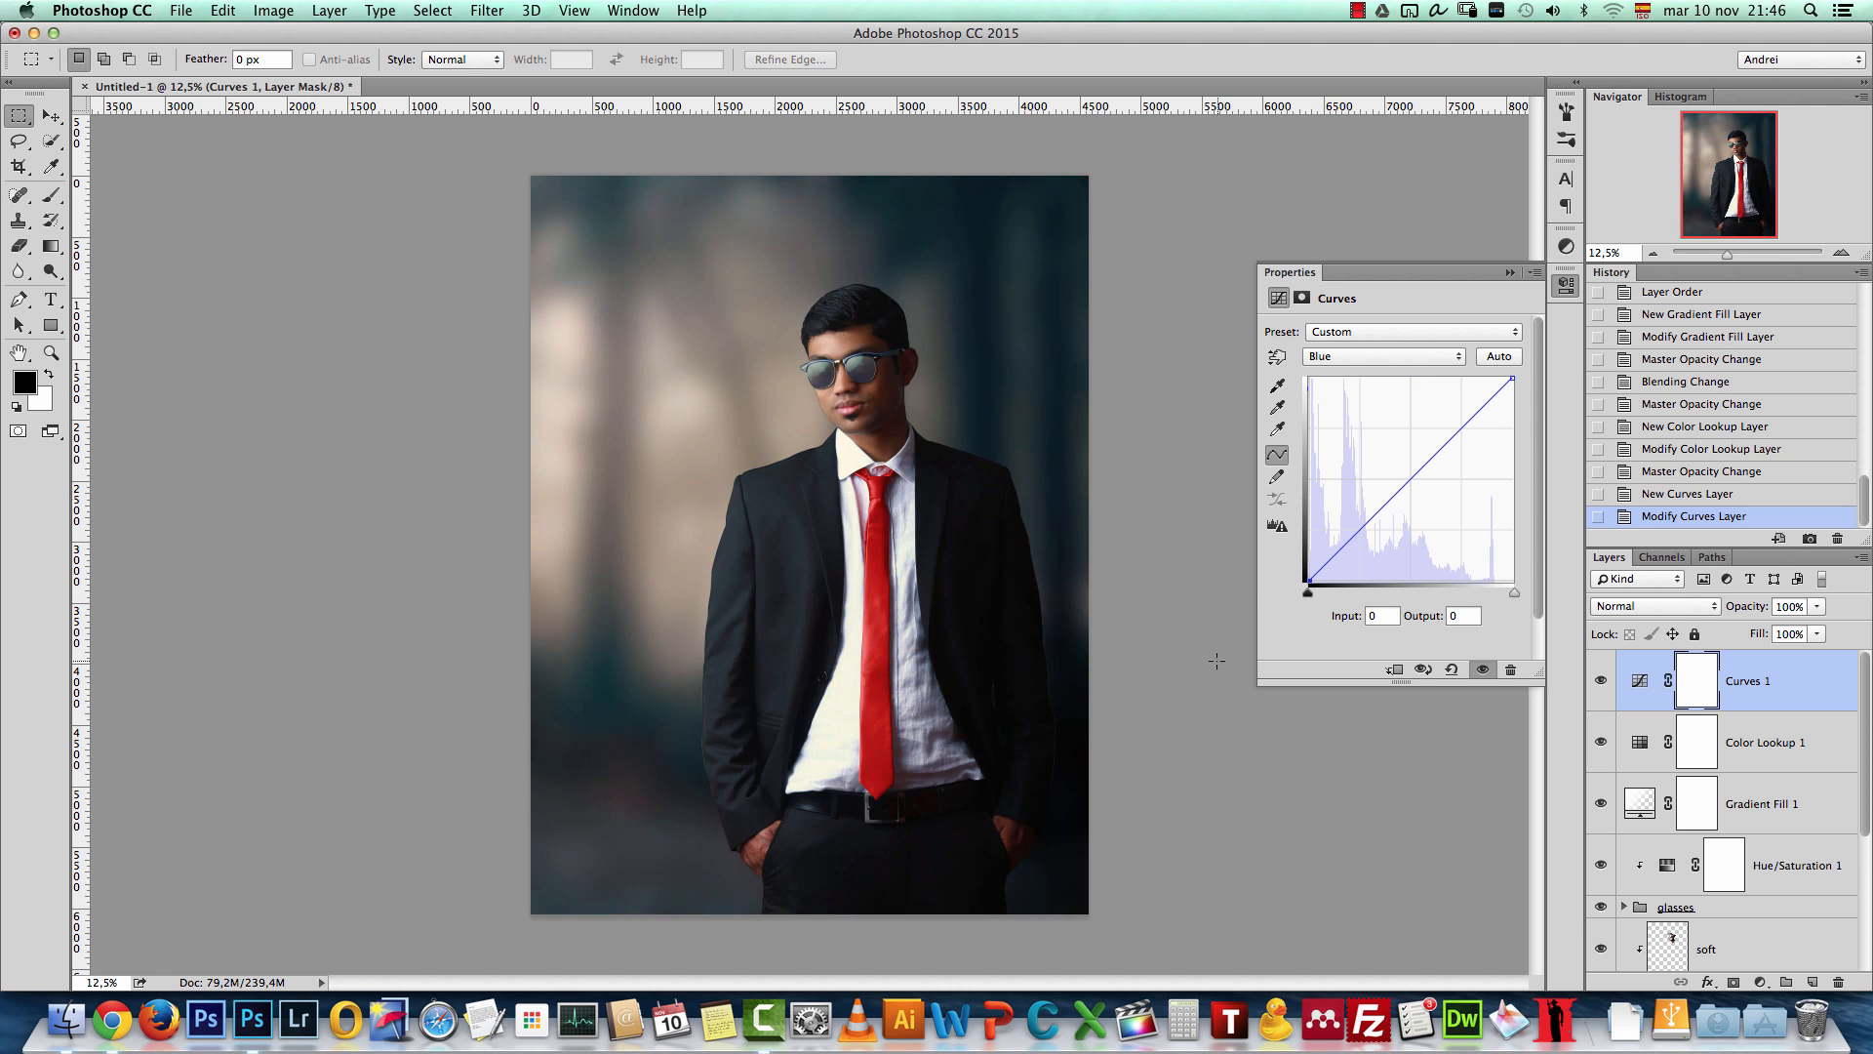
Step: Set the Blue curve's shadow endpoint to output 15 and its highlight endpoint to output 240
left_click_drag(1191, 586, 1182, 561)
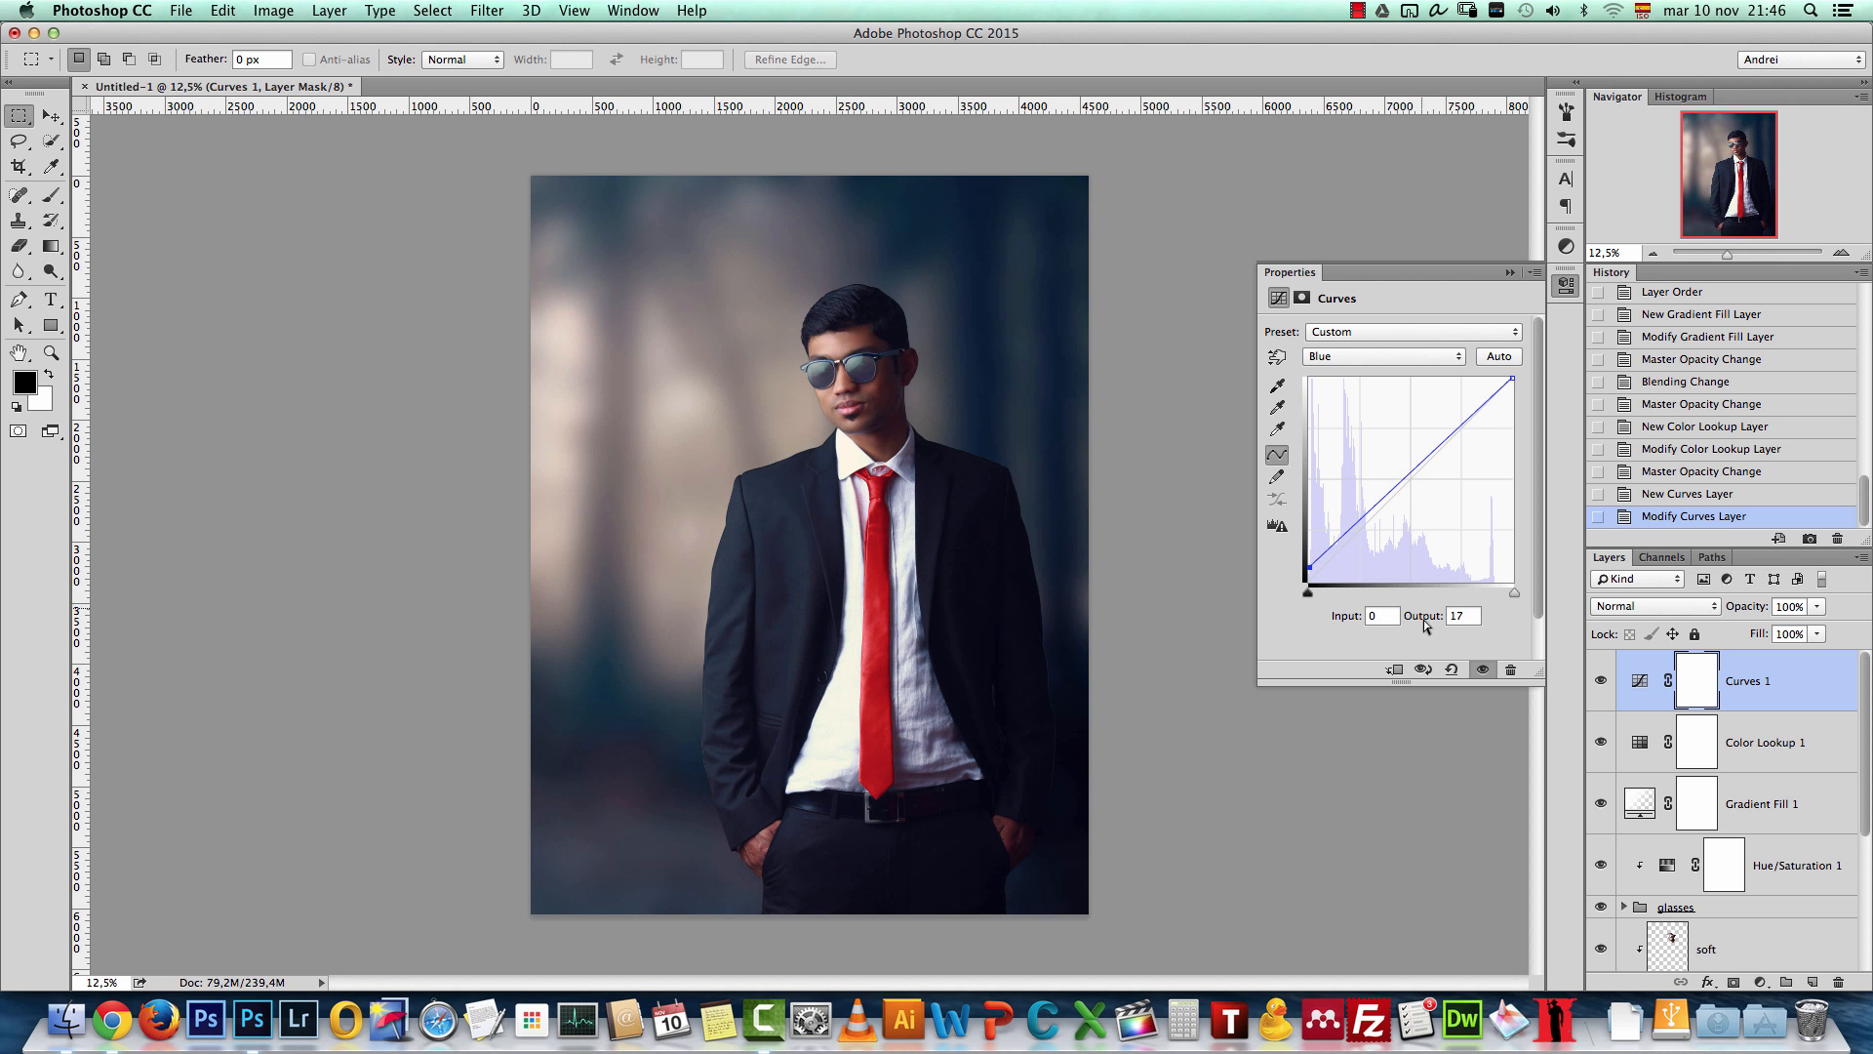
type("15")
left_click_drag(1524, 377, 1538, 390)
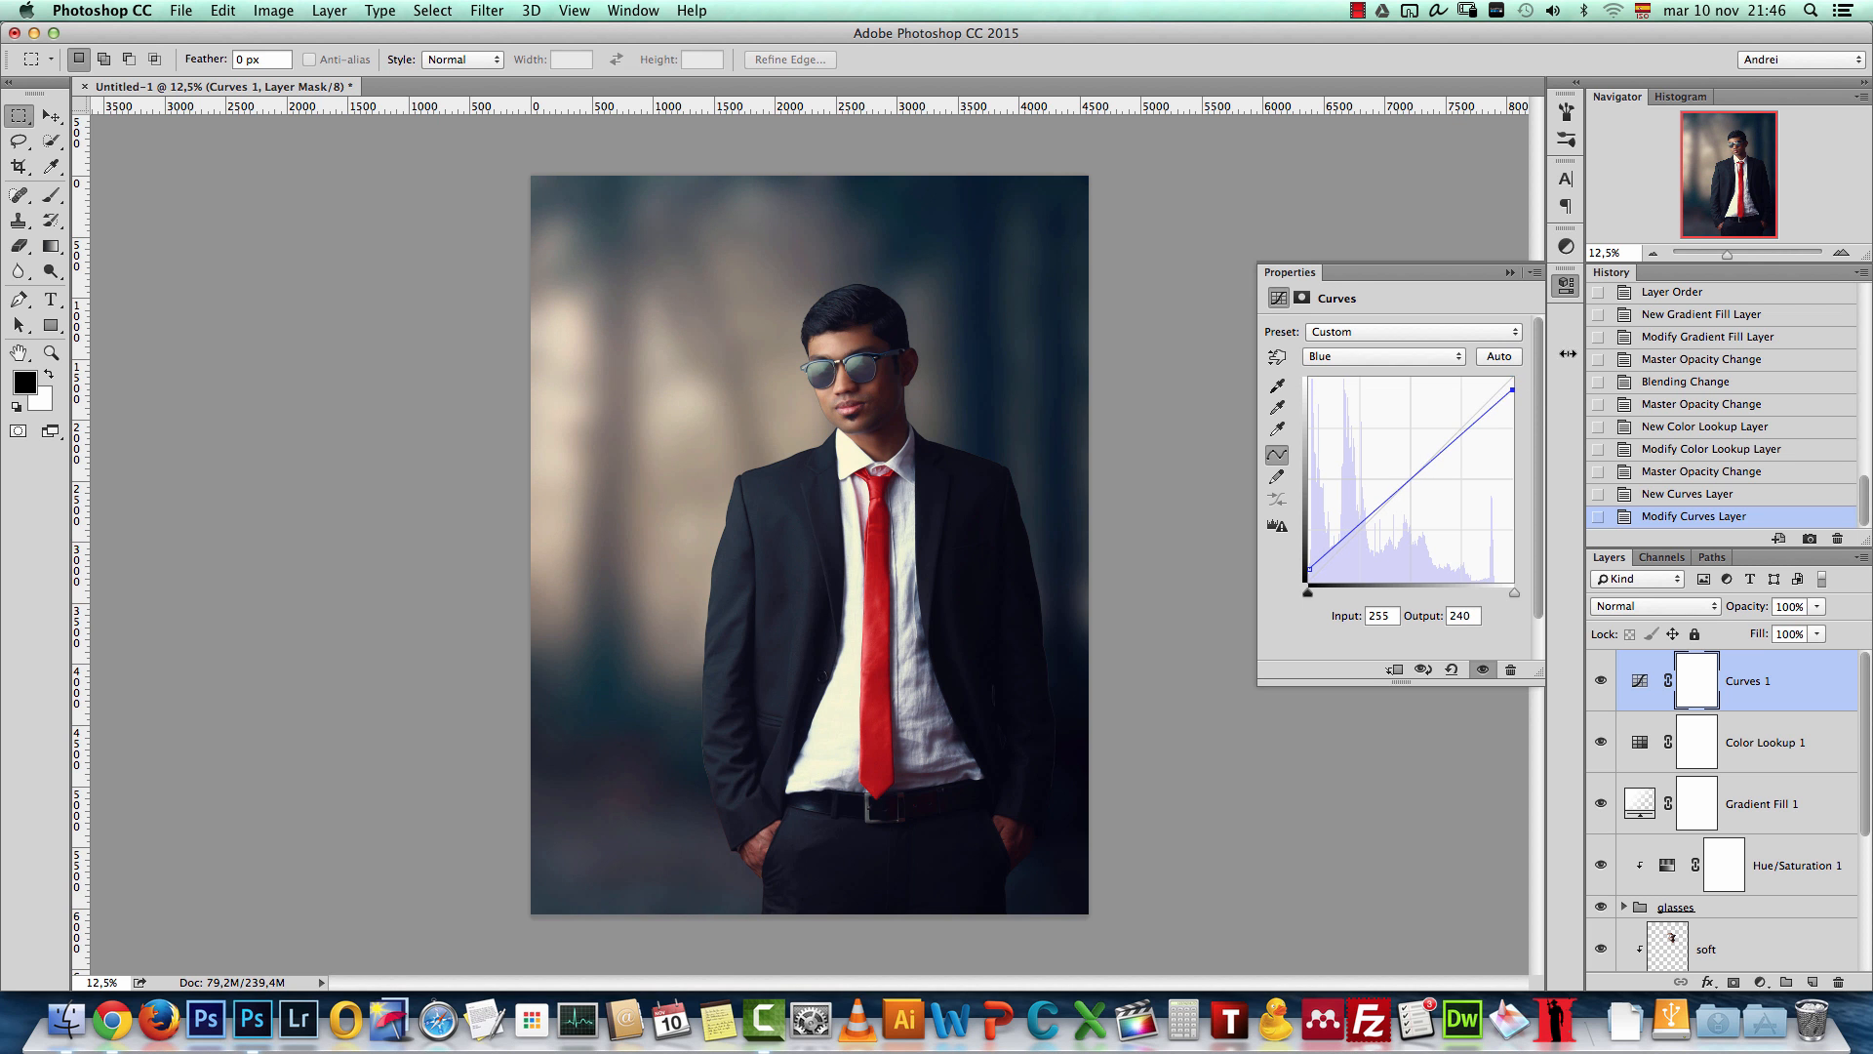
Step: Toggle the Curves layer's visibility to compare the colour grading, and close its settings
left_click(1603, 681)
left_click(1604, 681)
left_click(1605, 682)
left_click(1606, 681)
left_click(1508, 273)
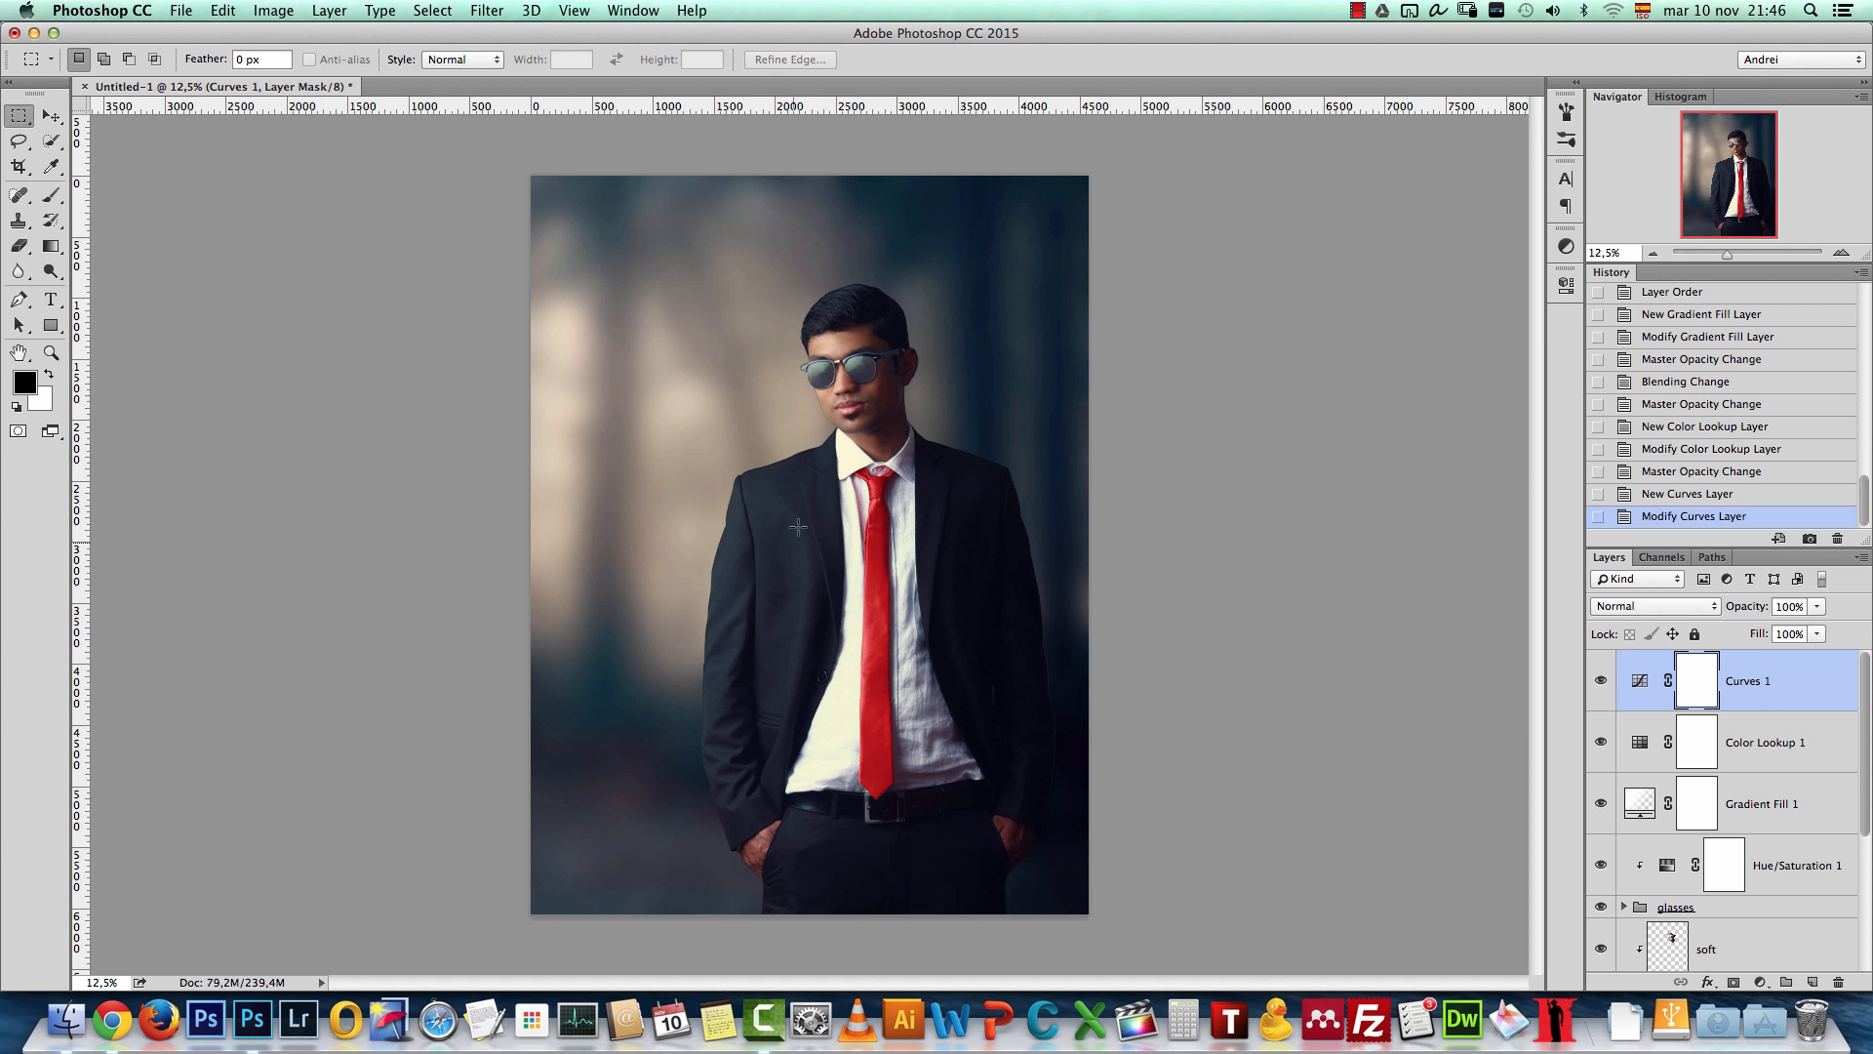
Step: Try a gradient fill layer above Curves 1, with its first colour stop set to pale orange f6dfb2
left_click(1806, 684)
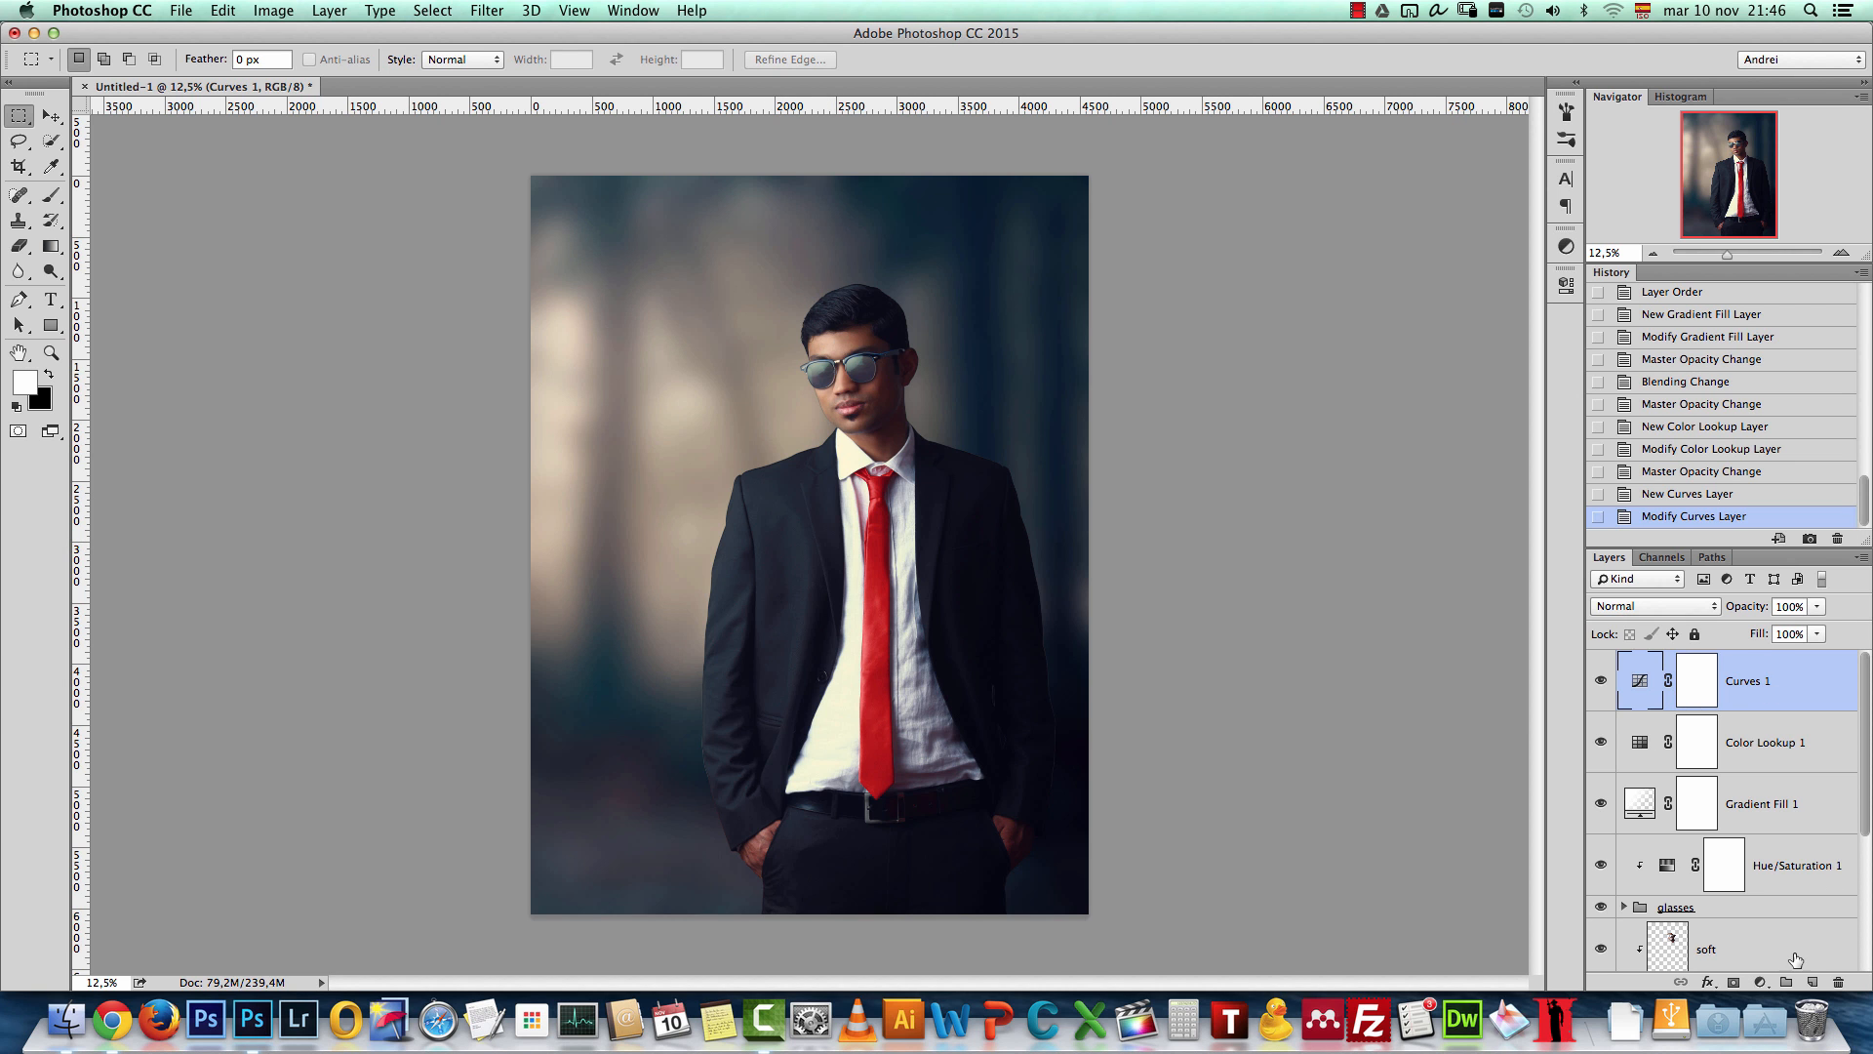
left_click(1760, 982)
left_click(1781, 647)
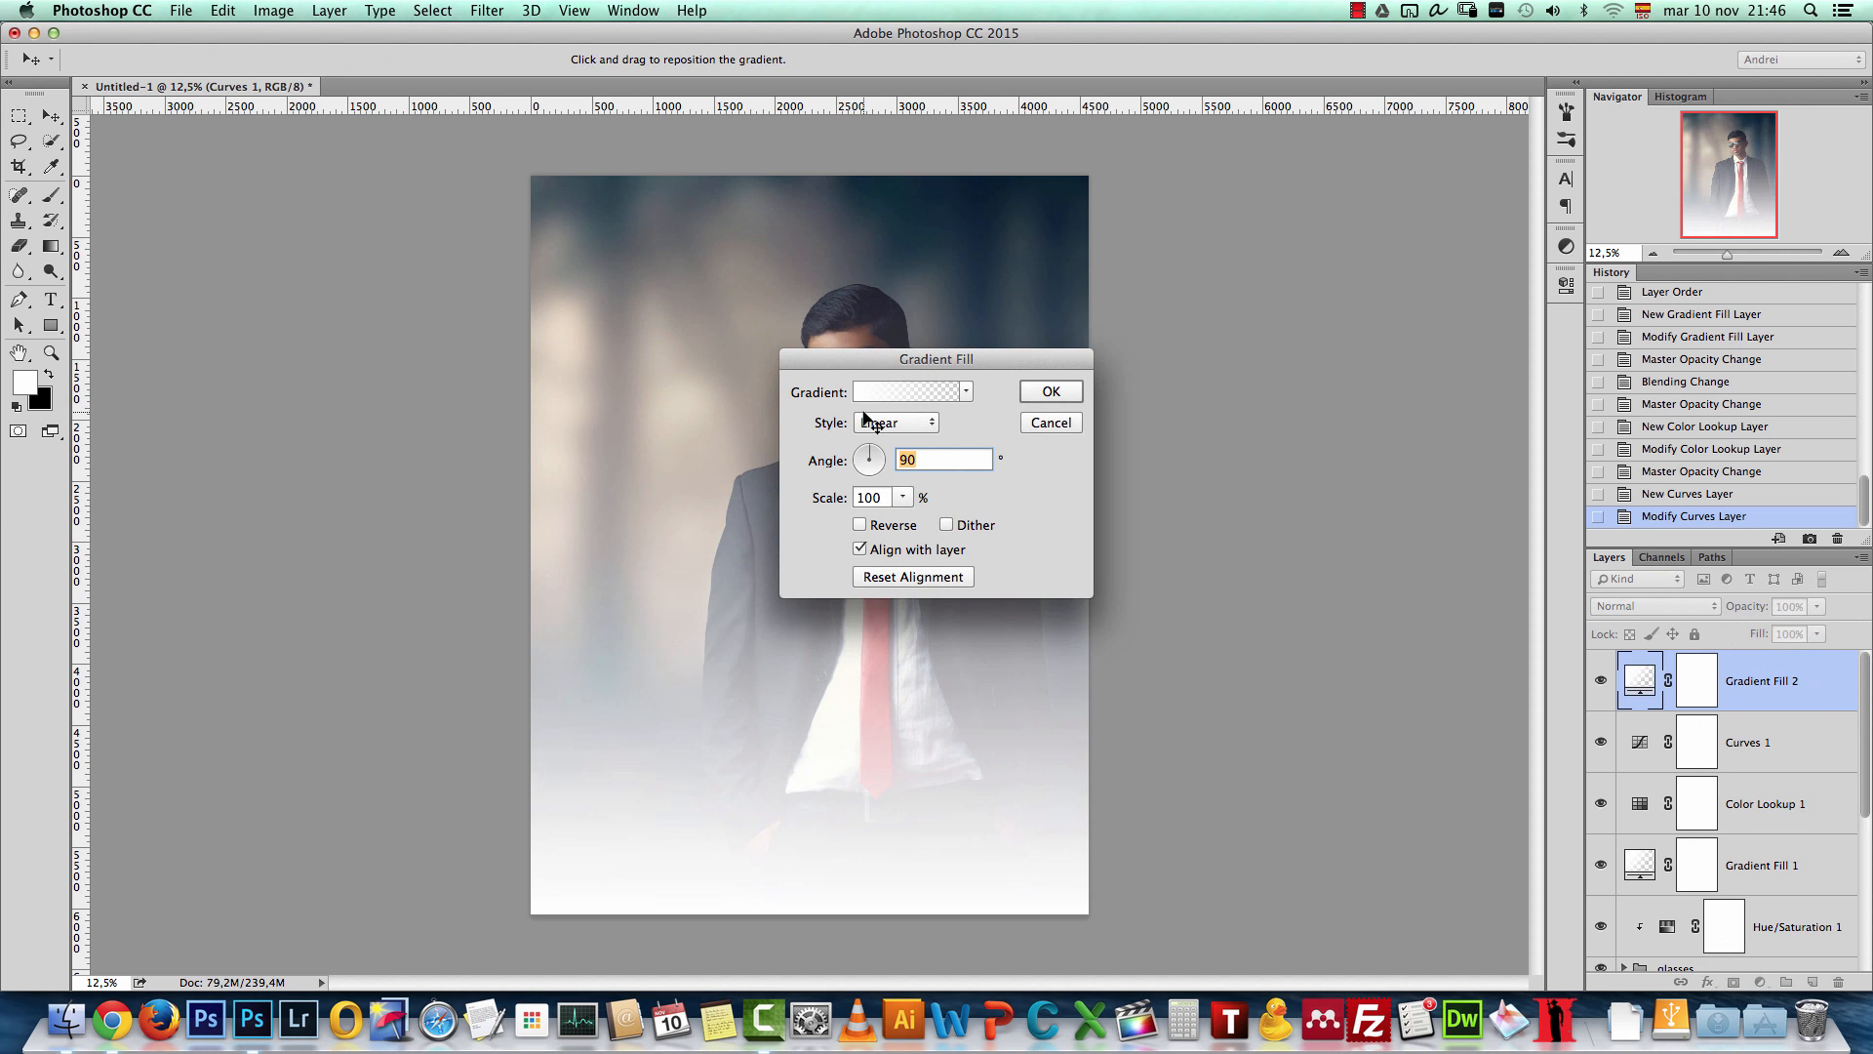
left_click(893, 393)
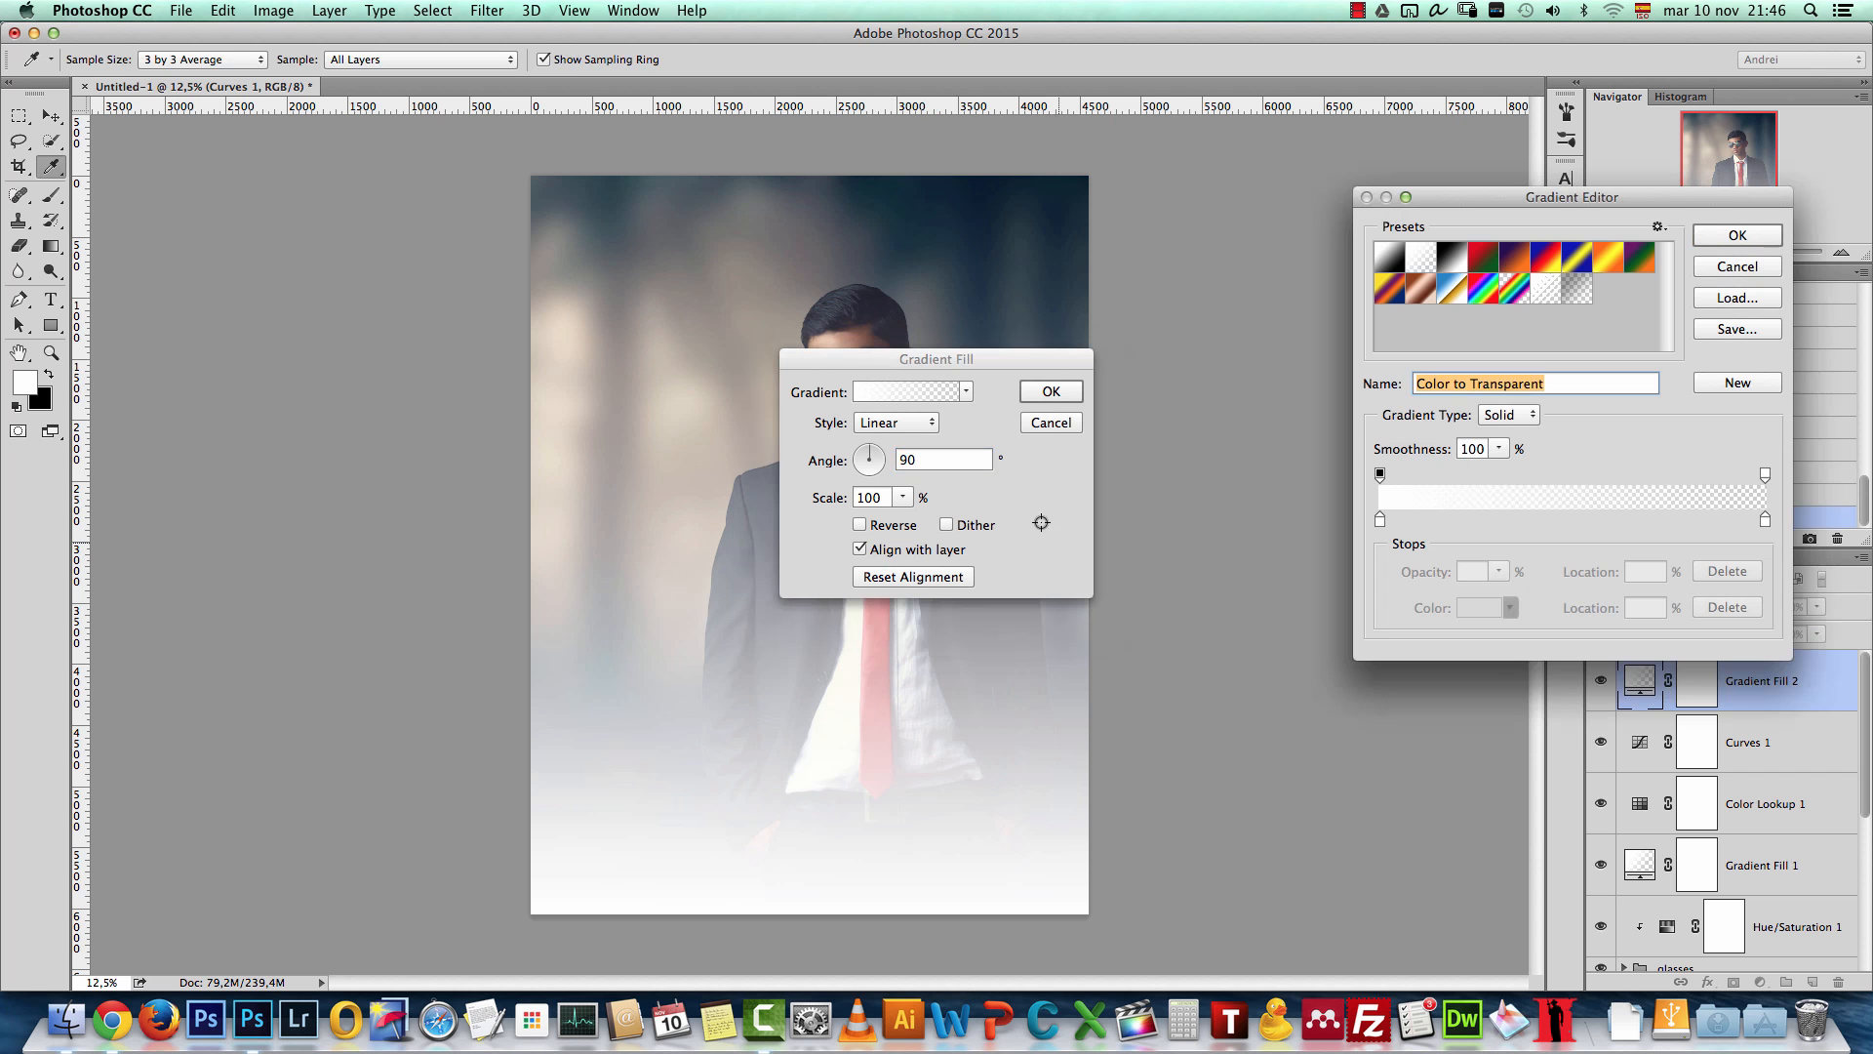
left_click(1380, 520)
left_click(1483, 606)
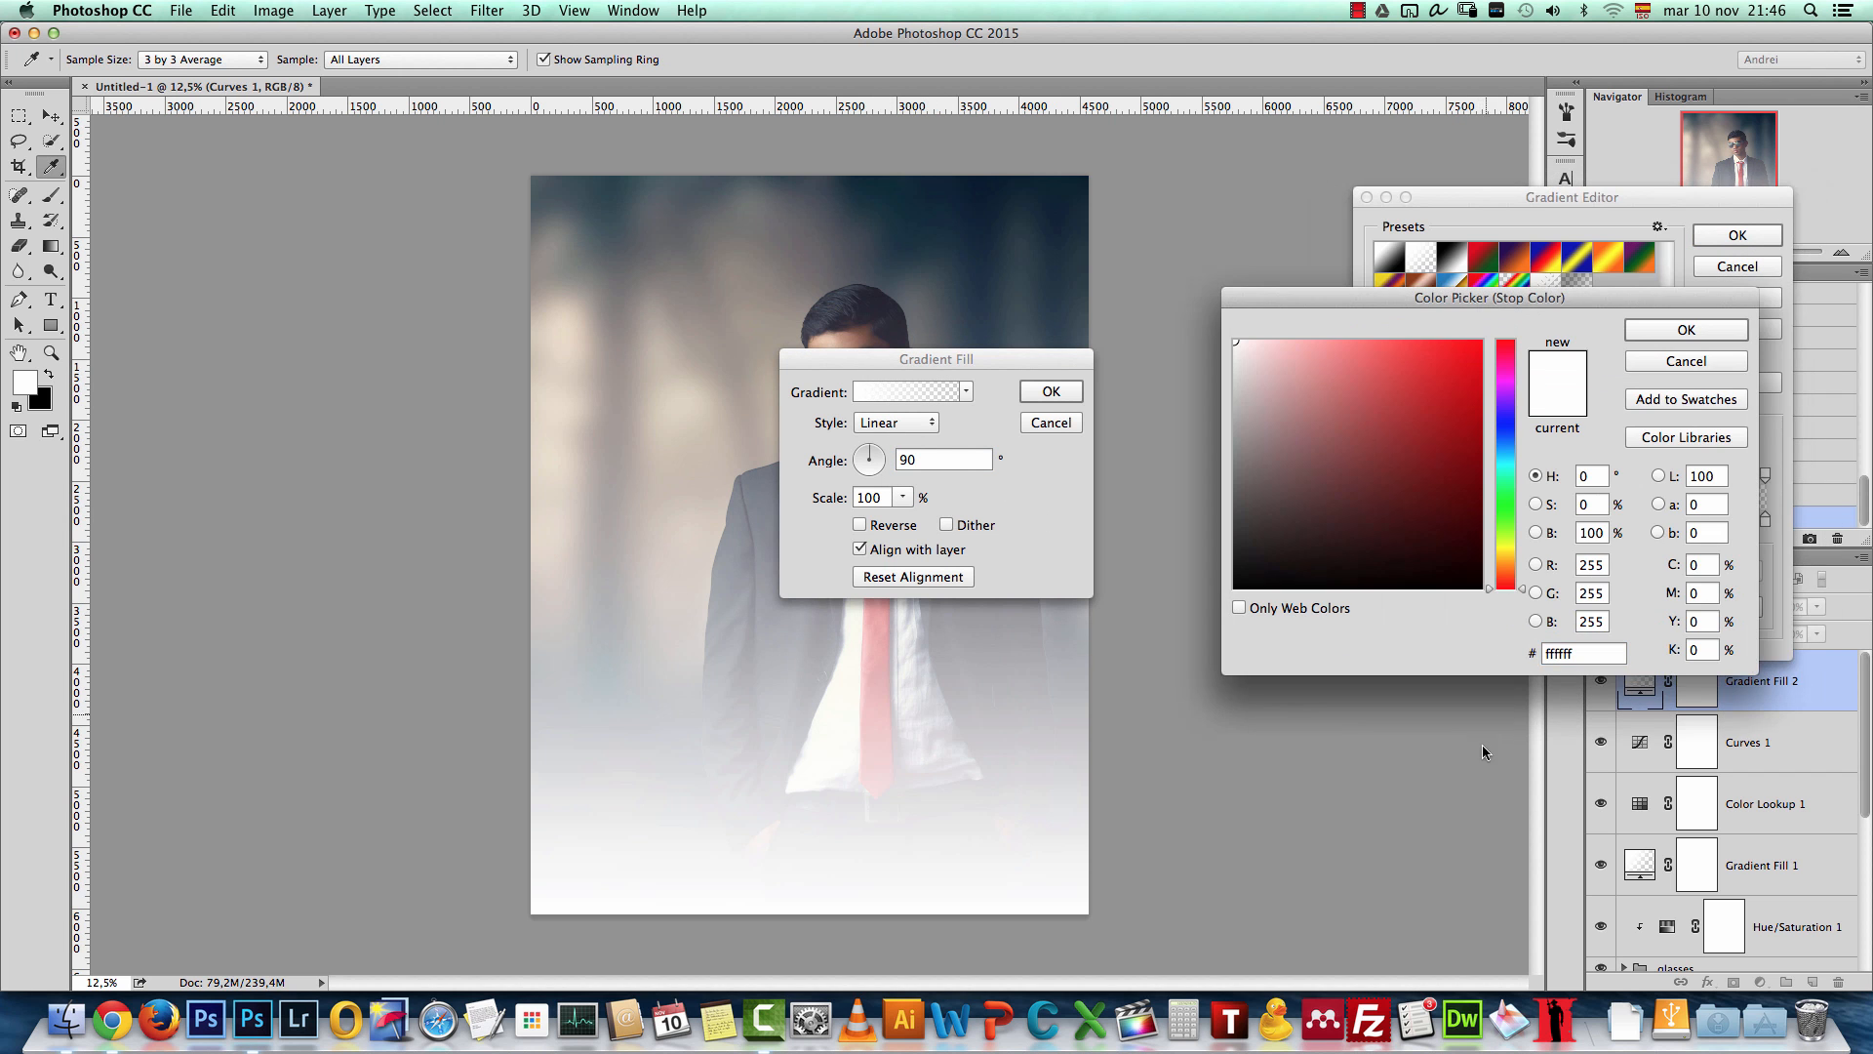
left_click_drag(1504, 556, 1506, 566)
left_click_drag(1356, 388, 1304, 352)
left_click_drag(1512, 554, 1510, 566)
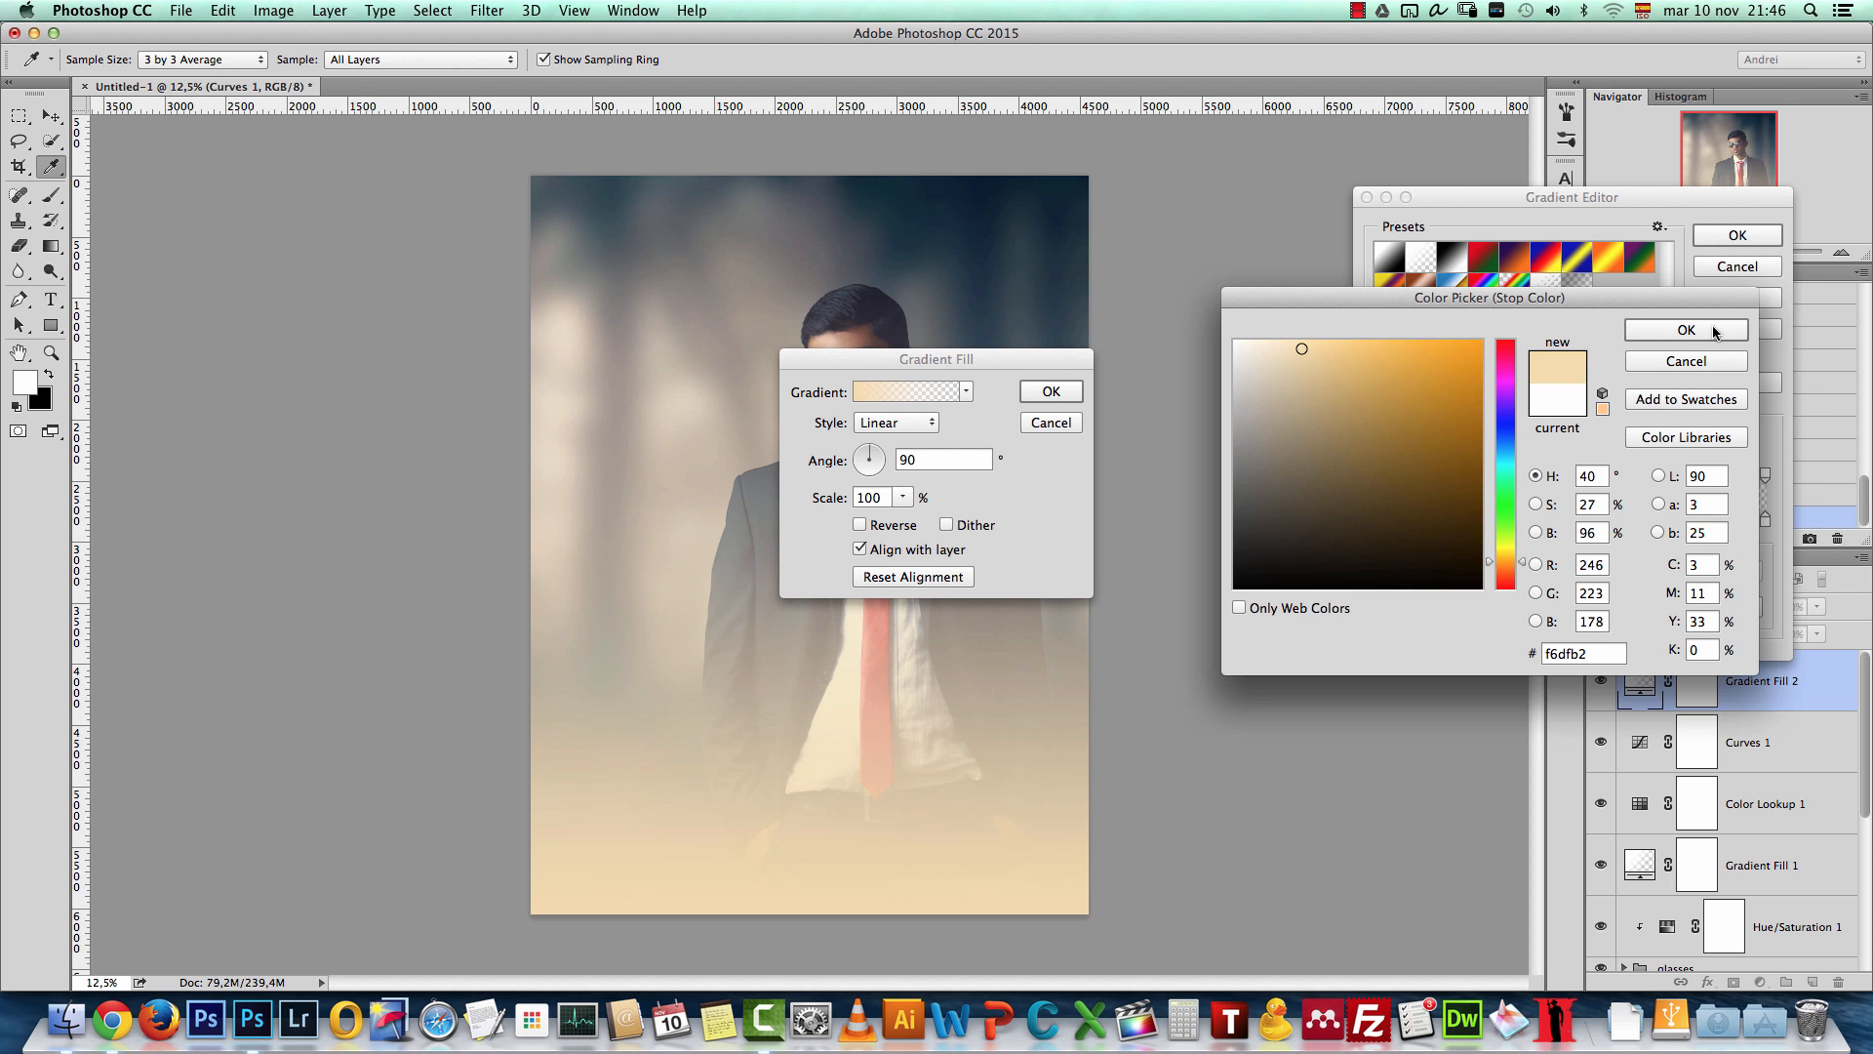
left_click(1714, 332)
left_click(1741, 237)
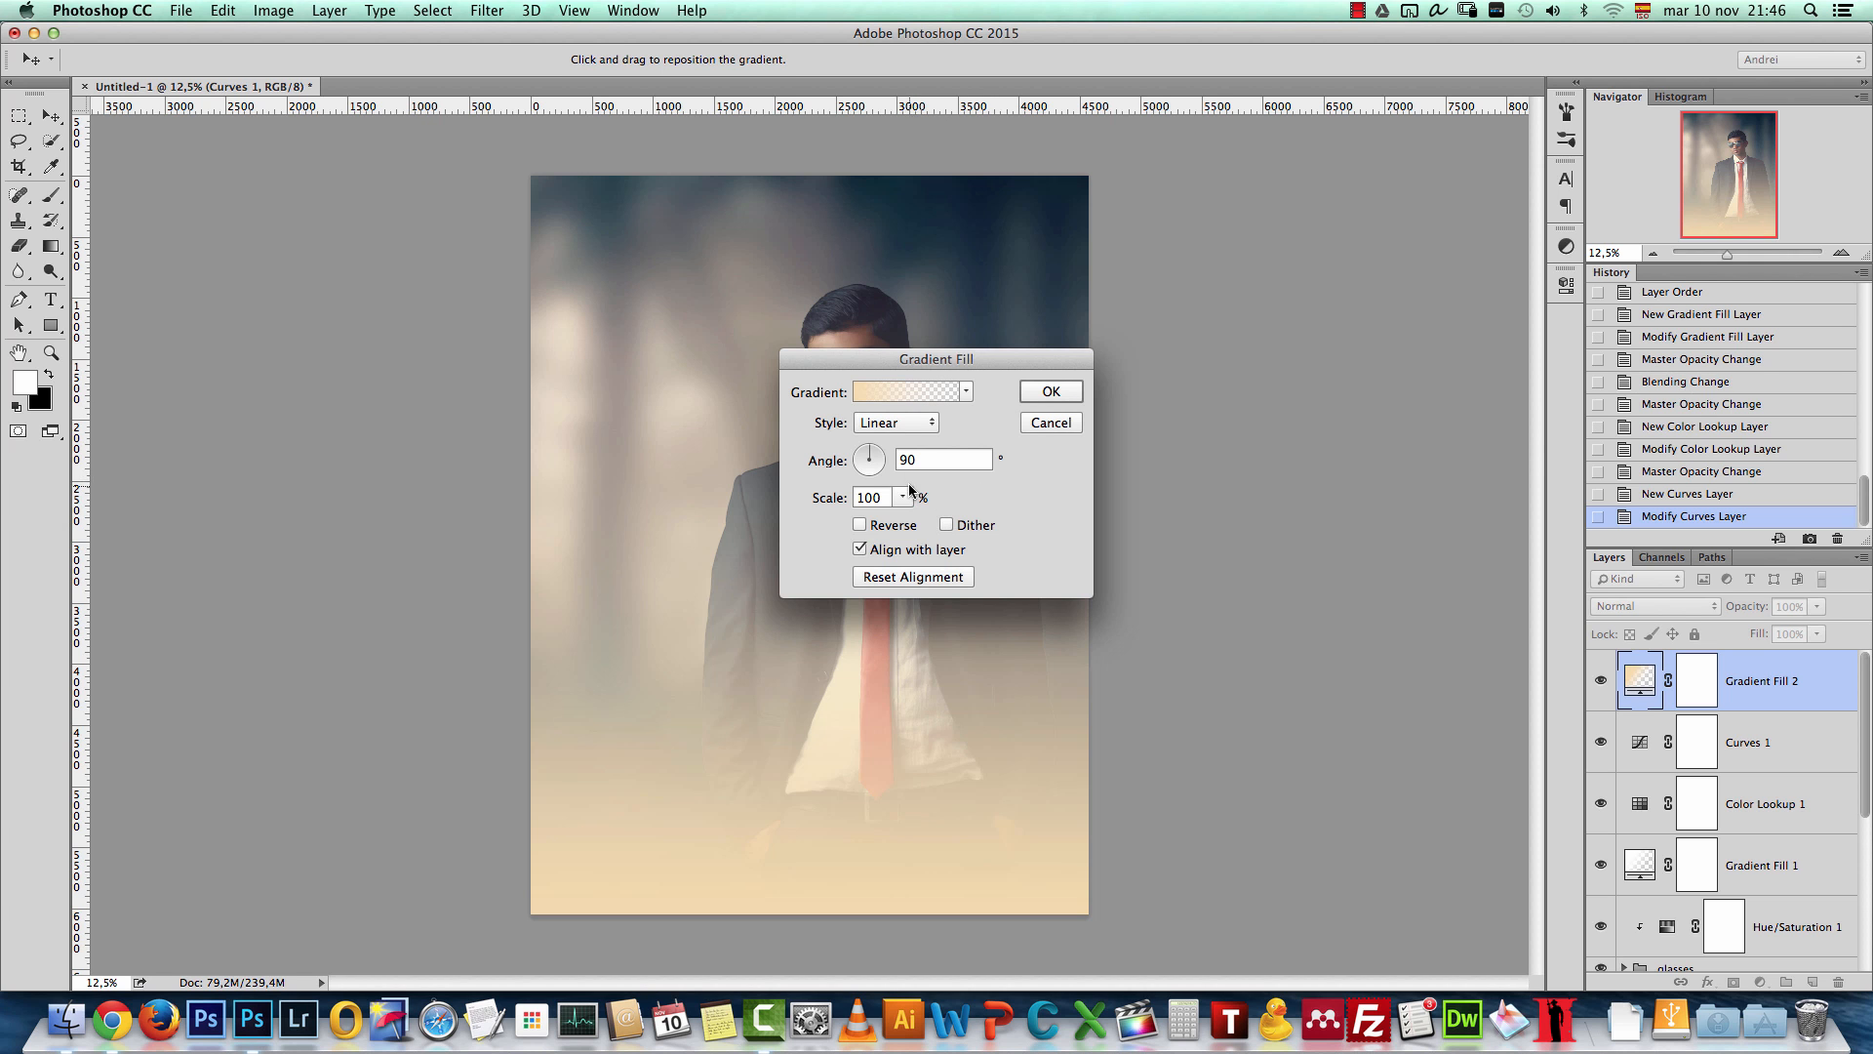
Step: Try the Radial style on the gradient fill, shift it toward the photo's upper-left corner, and delete the layer
left_click(909, 432)
left_click(908, 446)
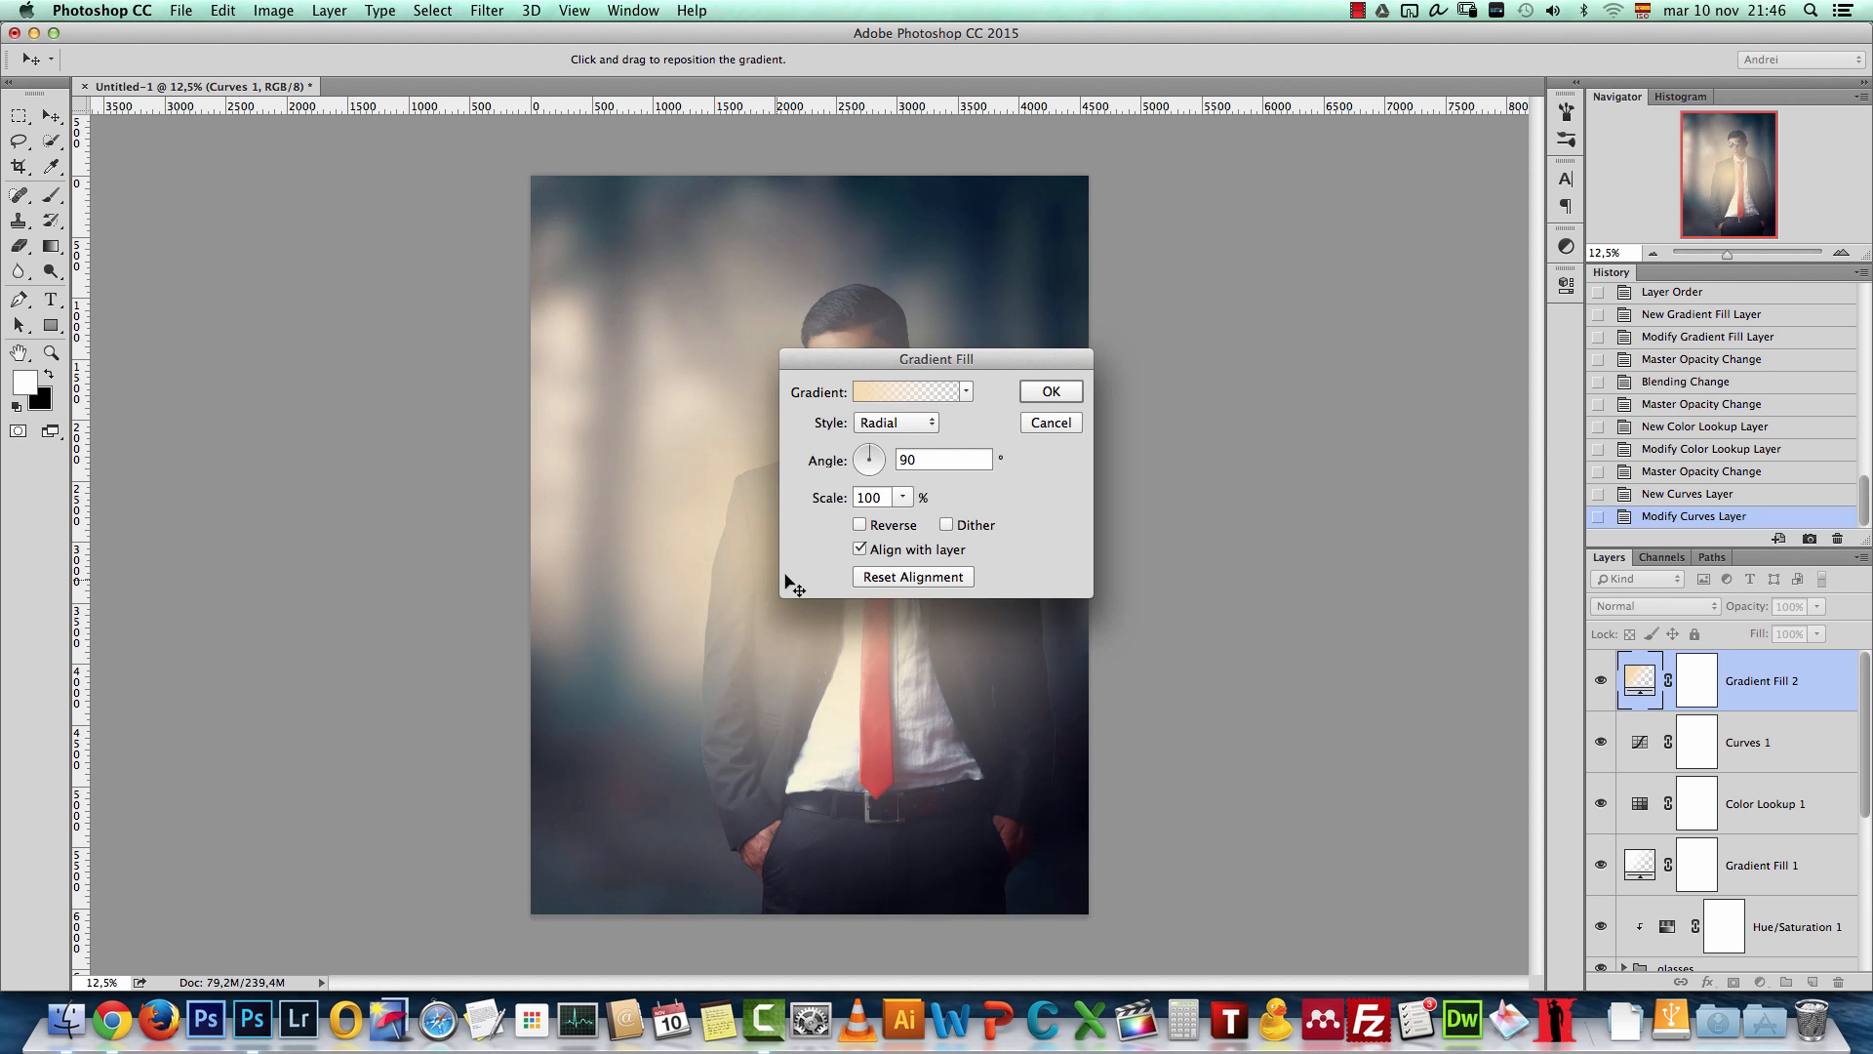
left_click_drag(542, 463, 318, 367)
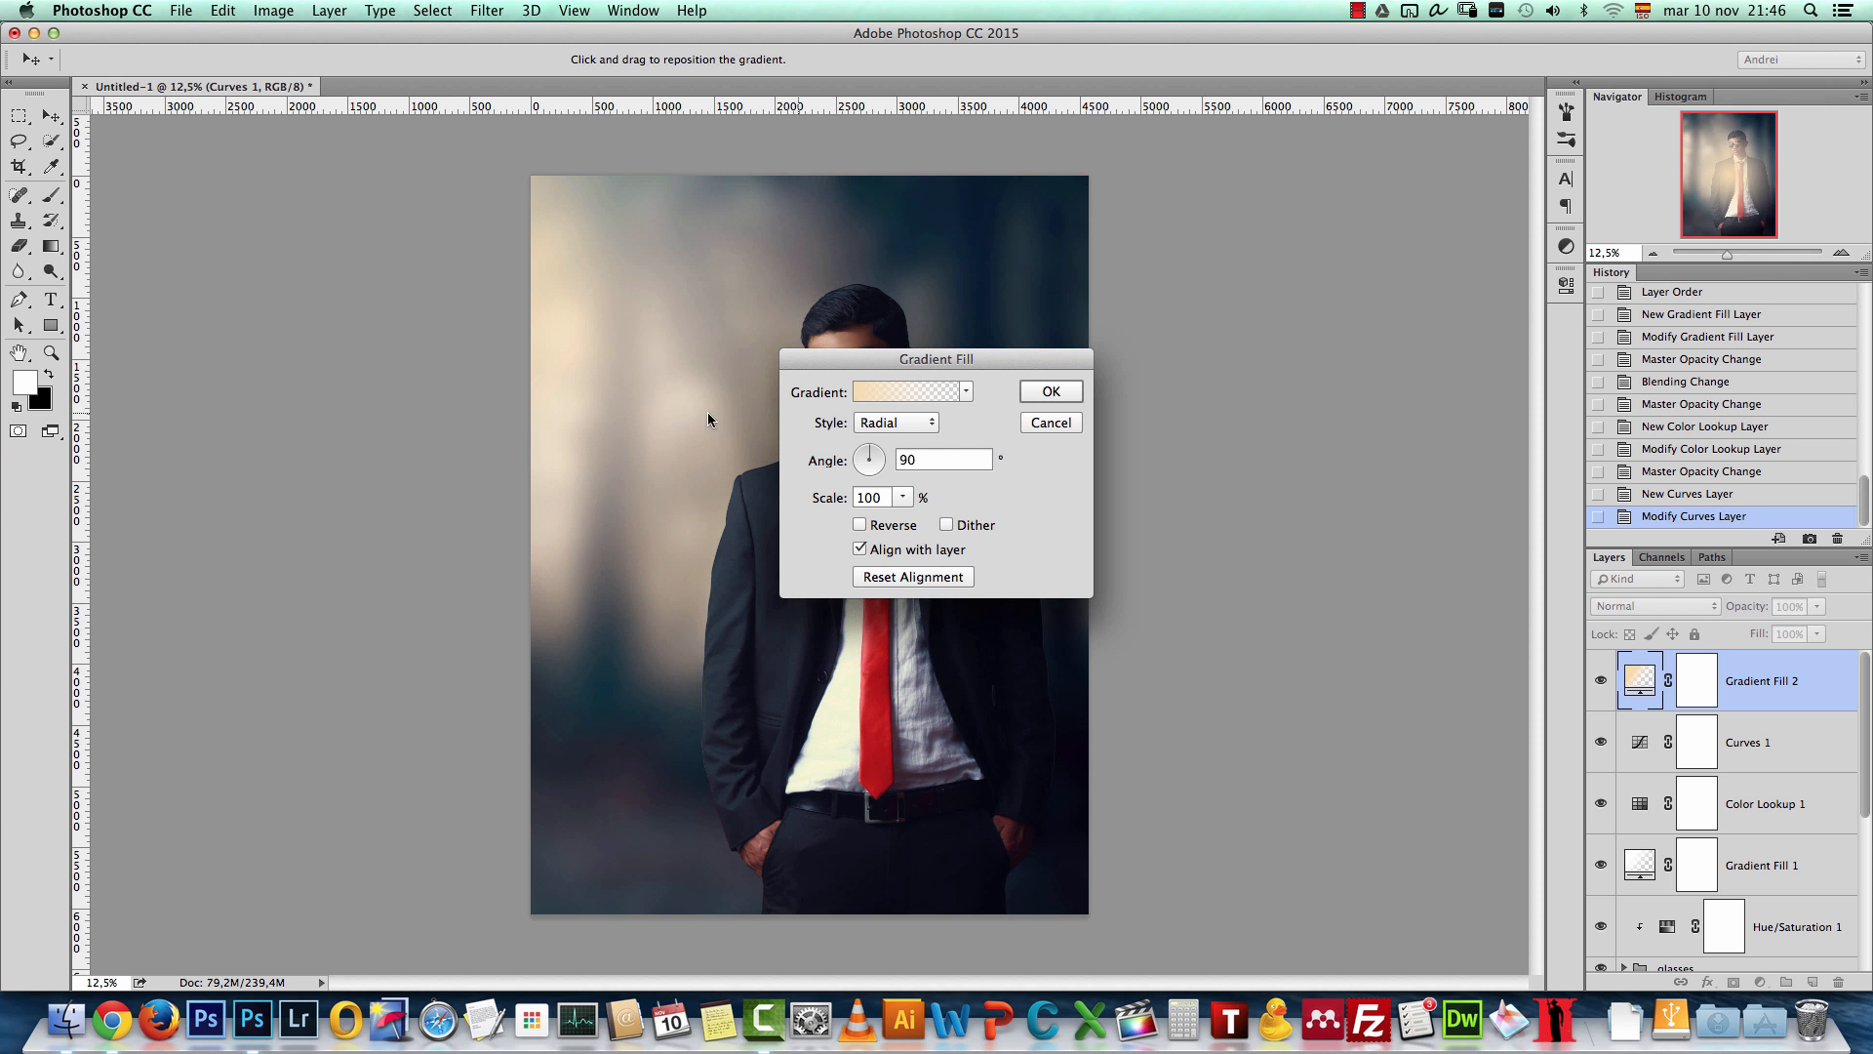
left_click(1050, 389)
left_click_drag(1824, 688, 1838, 982)
Step: Create an empty layer above Curves 1 and enlarge the soft round brush to 5000 px
left_click(1811, 982)
key("x")
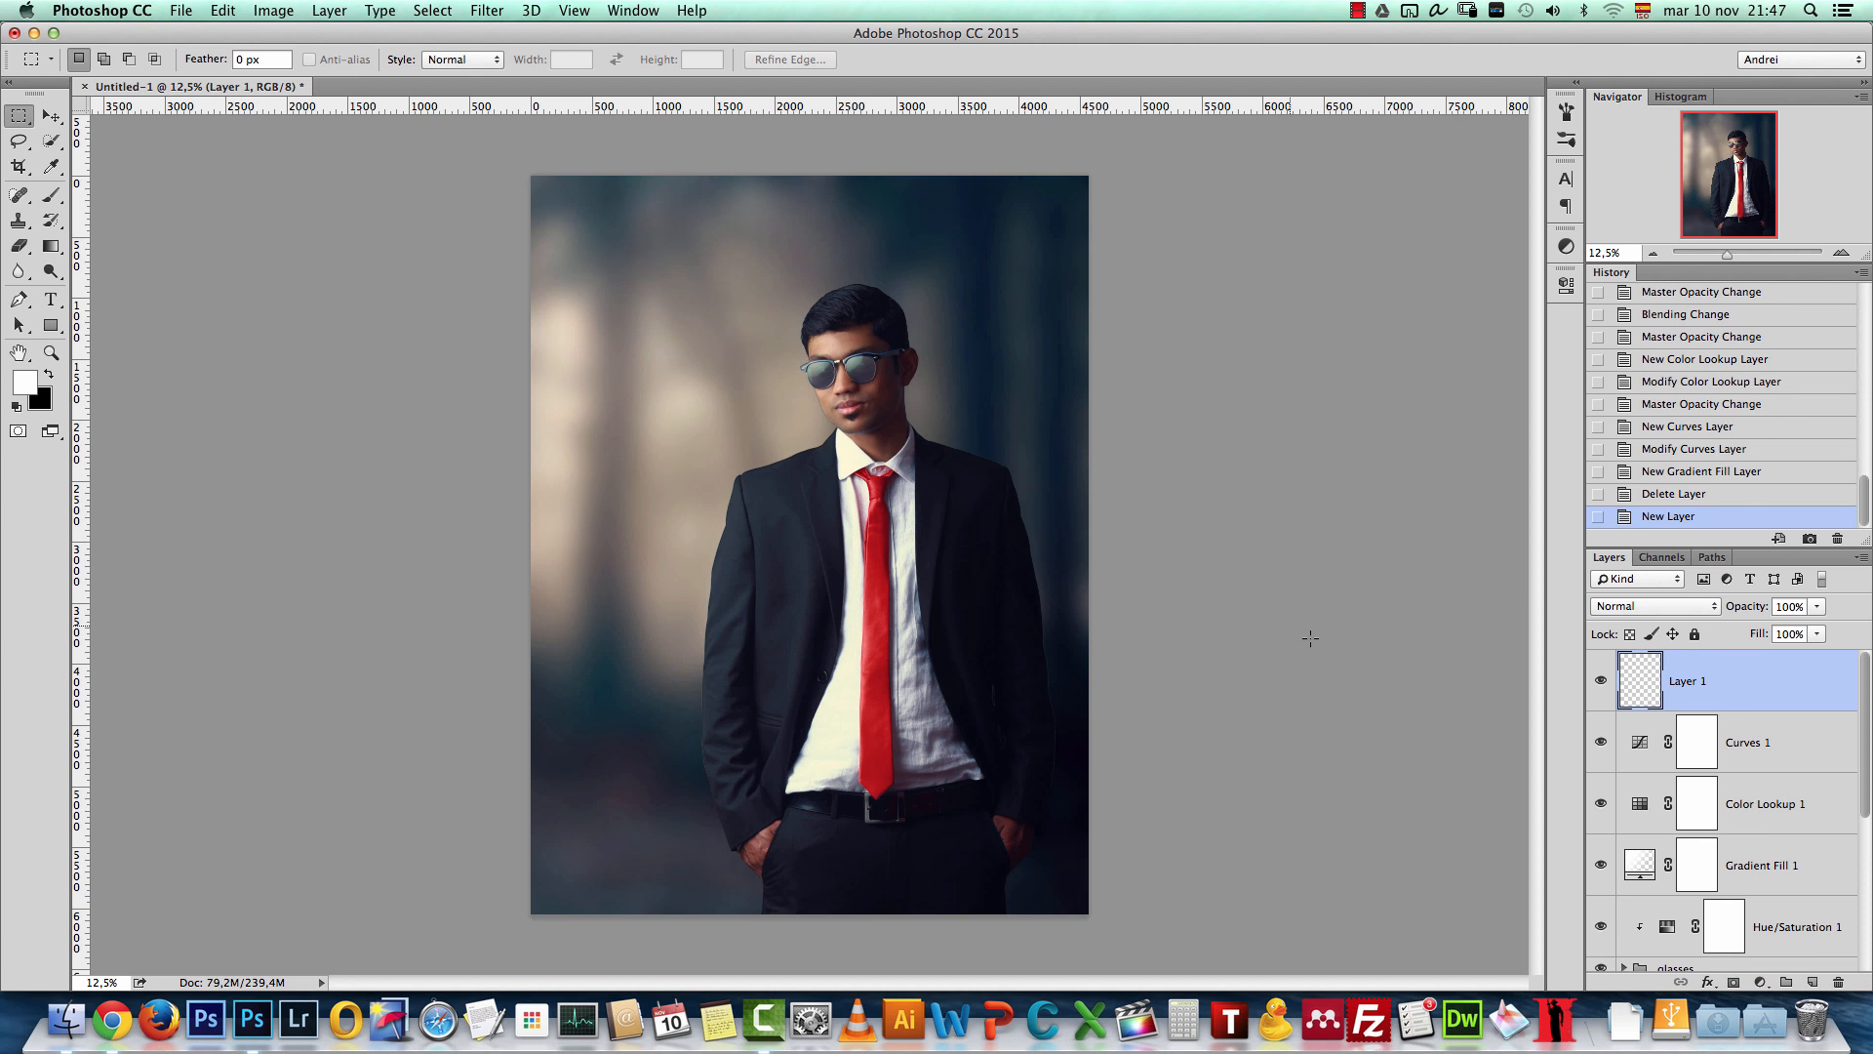
key("b")
right_click(790, 337)
left_click_drag(930, 379, 994, 386)
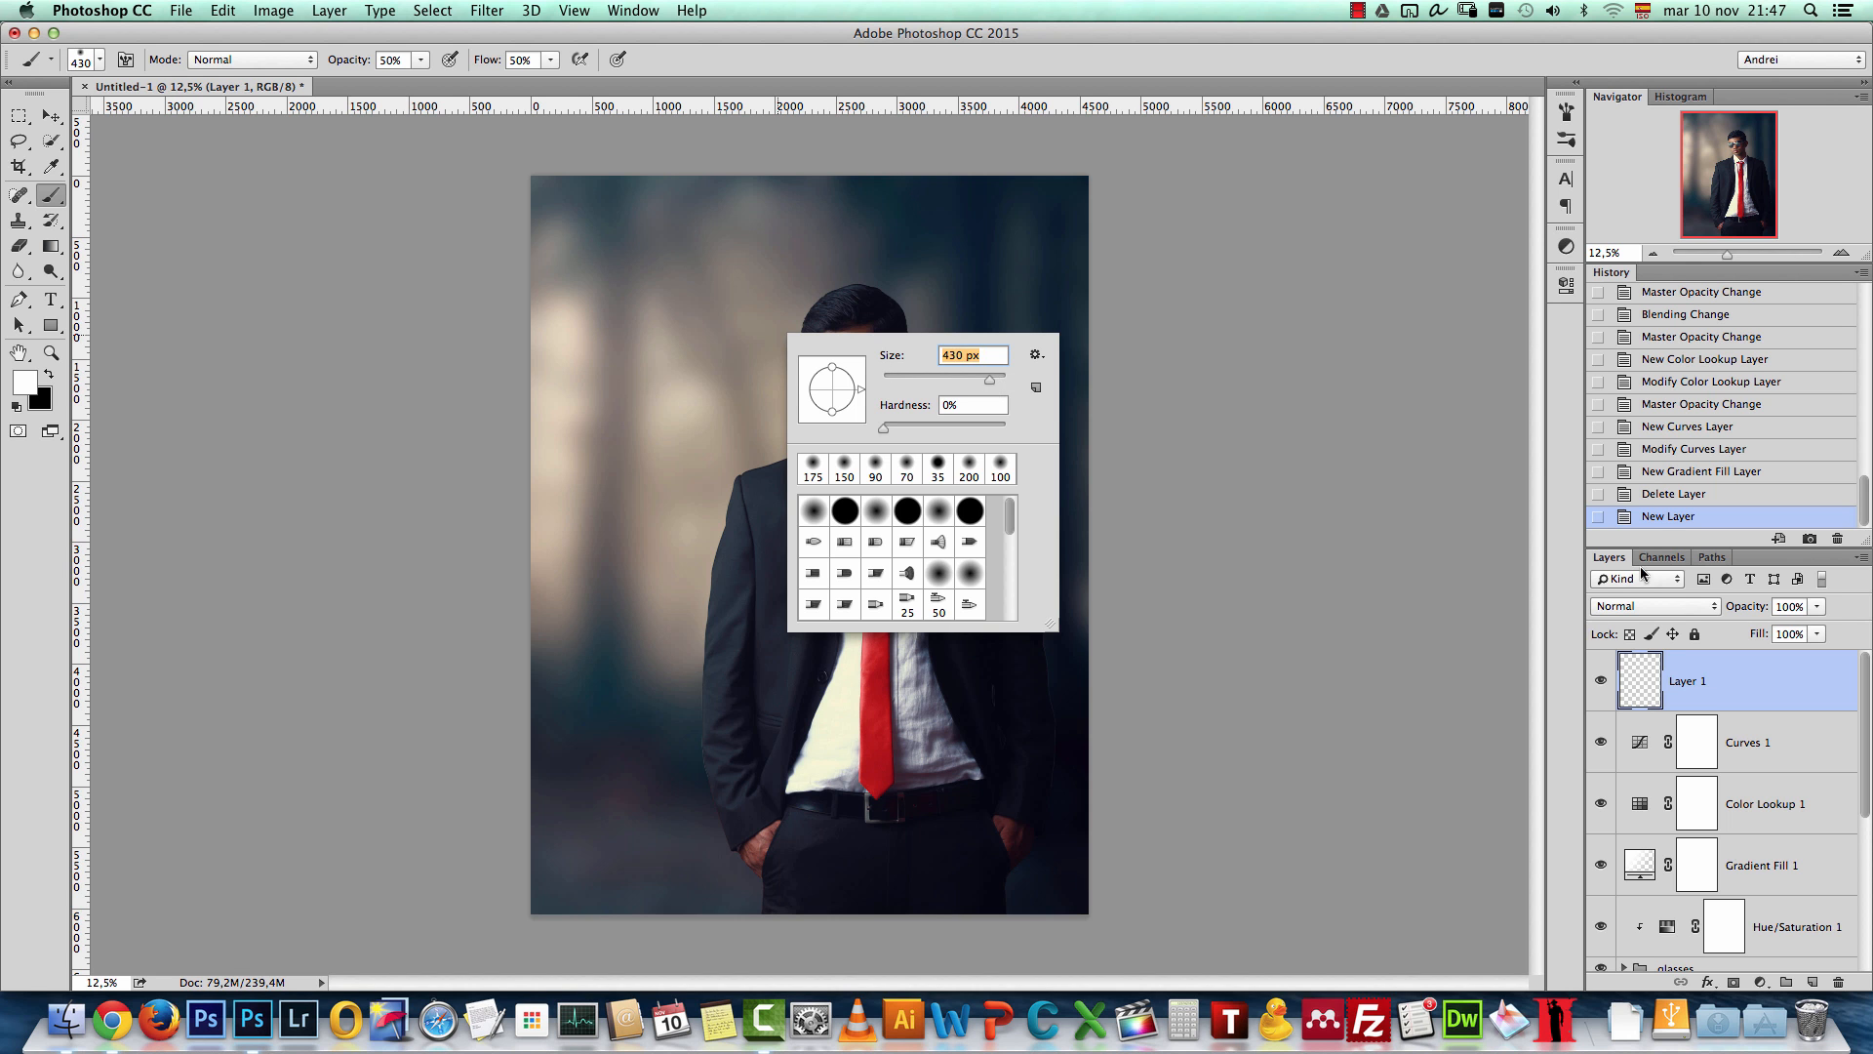
type("500")
key("Return")
key("bracketright")
key("bracketright")
key("bracketright")
key("bracketright")
key("bracketright")
key("bracketright")
key("bracketright")
key("bracketright")
key("bracketright")
key("bracketright")
key("bracketright")
key("bracketright")
key("bracketright")
key("bracketright")
key("bracketright")
key("bracketright")
key("bracketright")
key("bracketright")
key("bracketright")
key("bracketright")
key("bracketright")
key("bracketright")
key("bracketright")
key("bracketright")
key("bracketright")
key("bracketright")
key("bracketright")
key("bracketright")
key("bracketright")
key("bracketright")
key("bracketright")
key("bracketright")
key("bracketright")
key("bracketright")
key("bracketright")
key("bracketright")
key("bracketright")
key("bracketright")
key("bracketright")
key("bracketright")
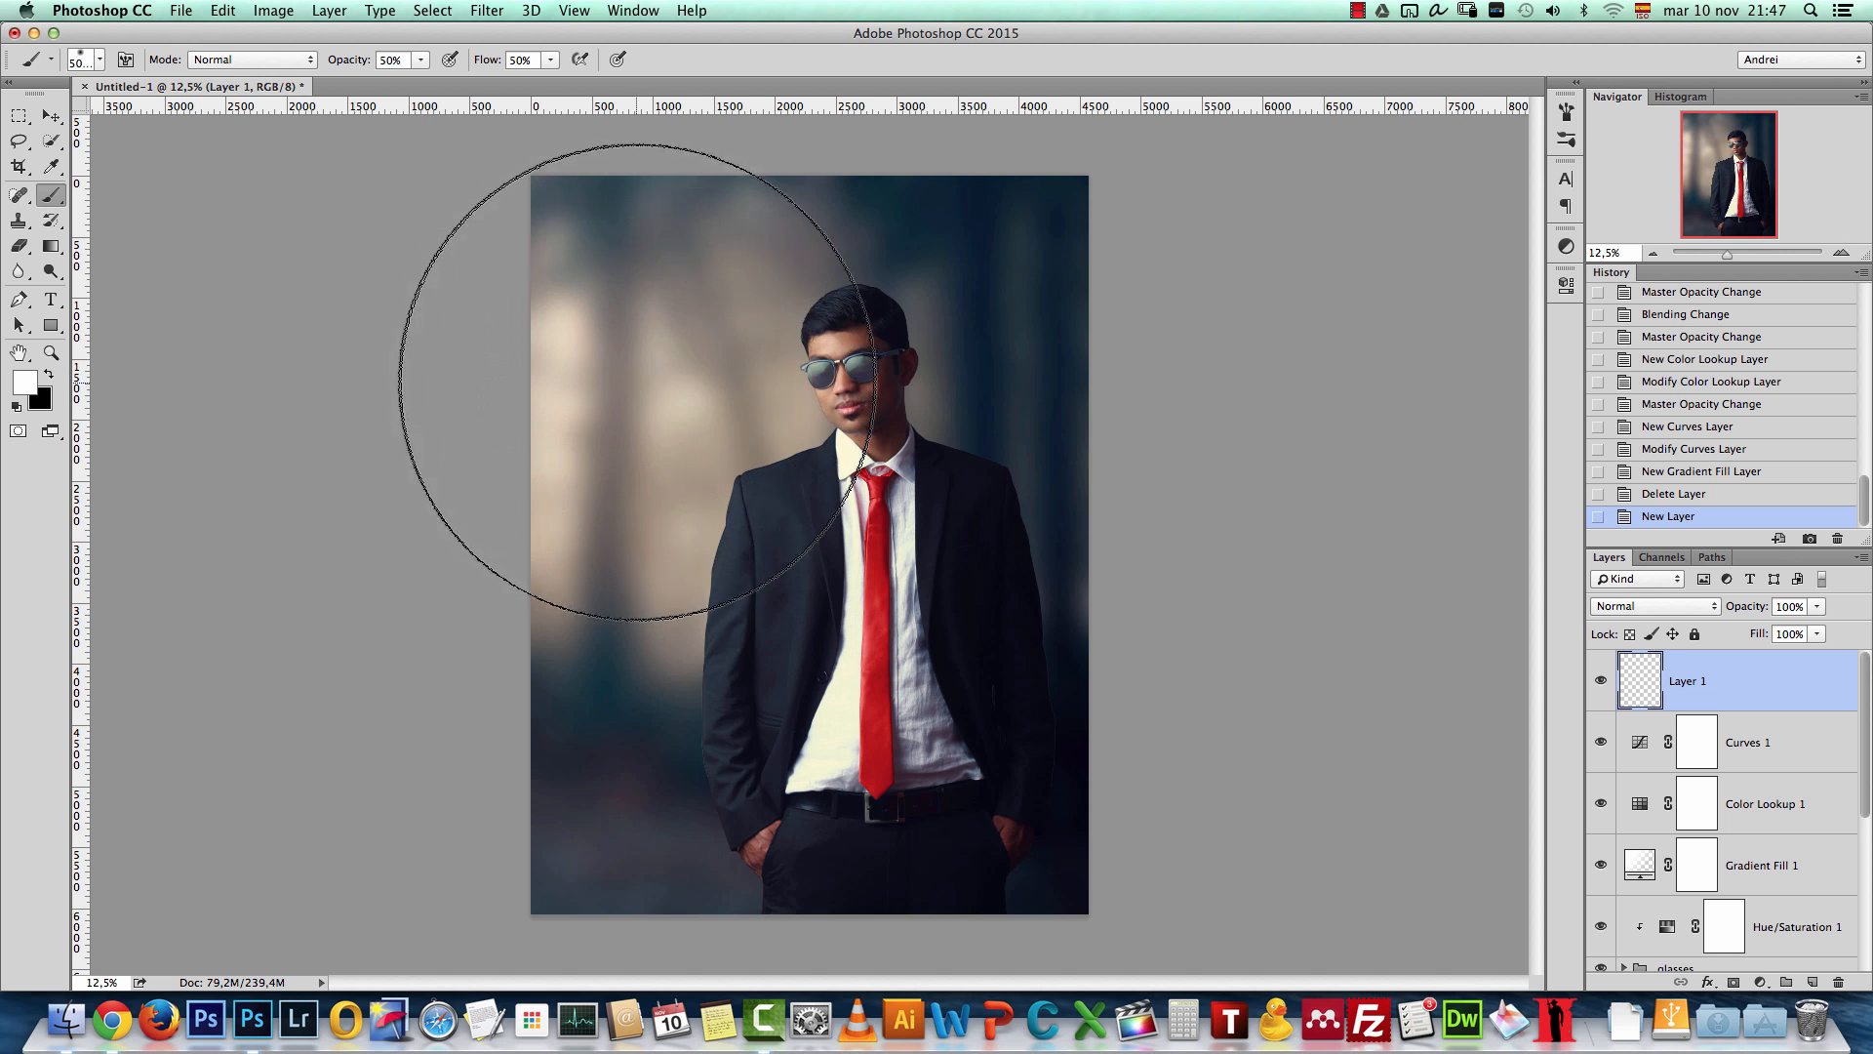
Step: Set the new layer's blend mode to Screen and the foreground colour to beige c1b18b
left_click(1682, 607)
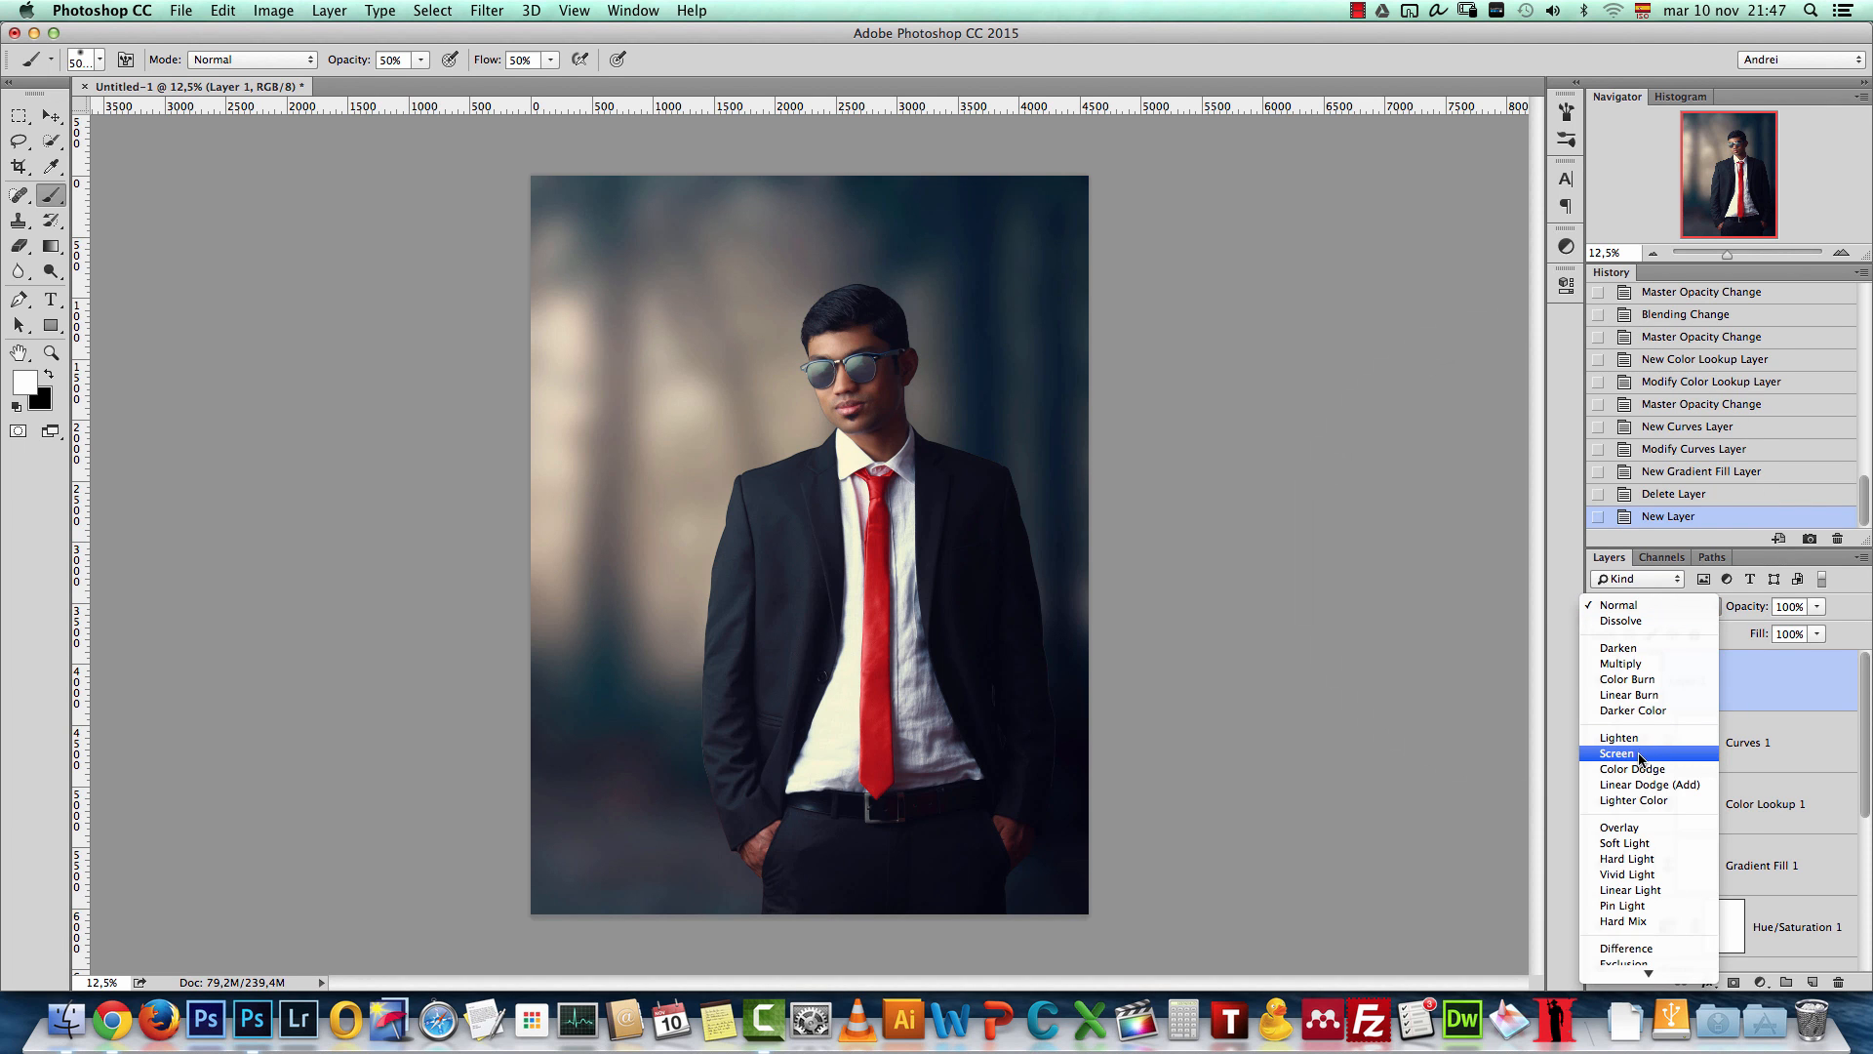
left_click(1640, 754)
left_click(24, 383)
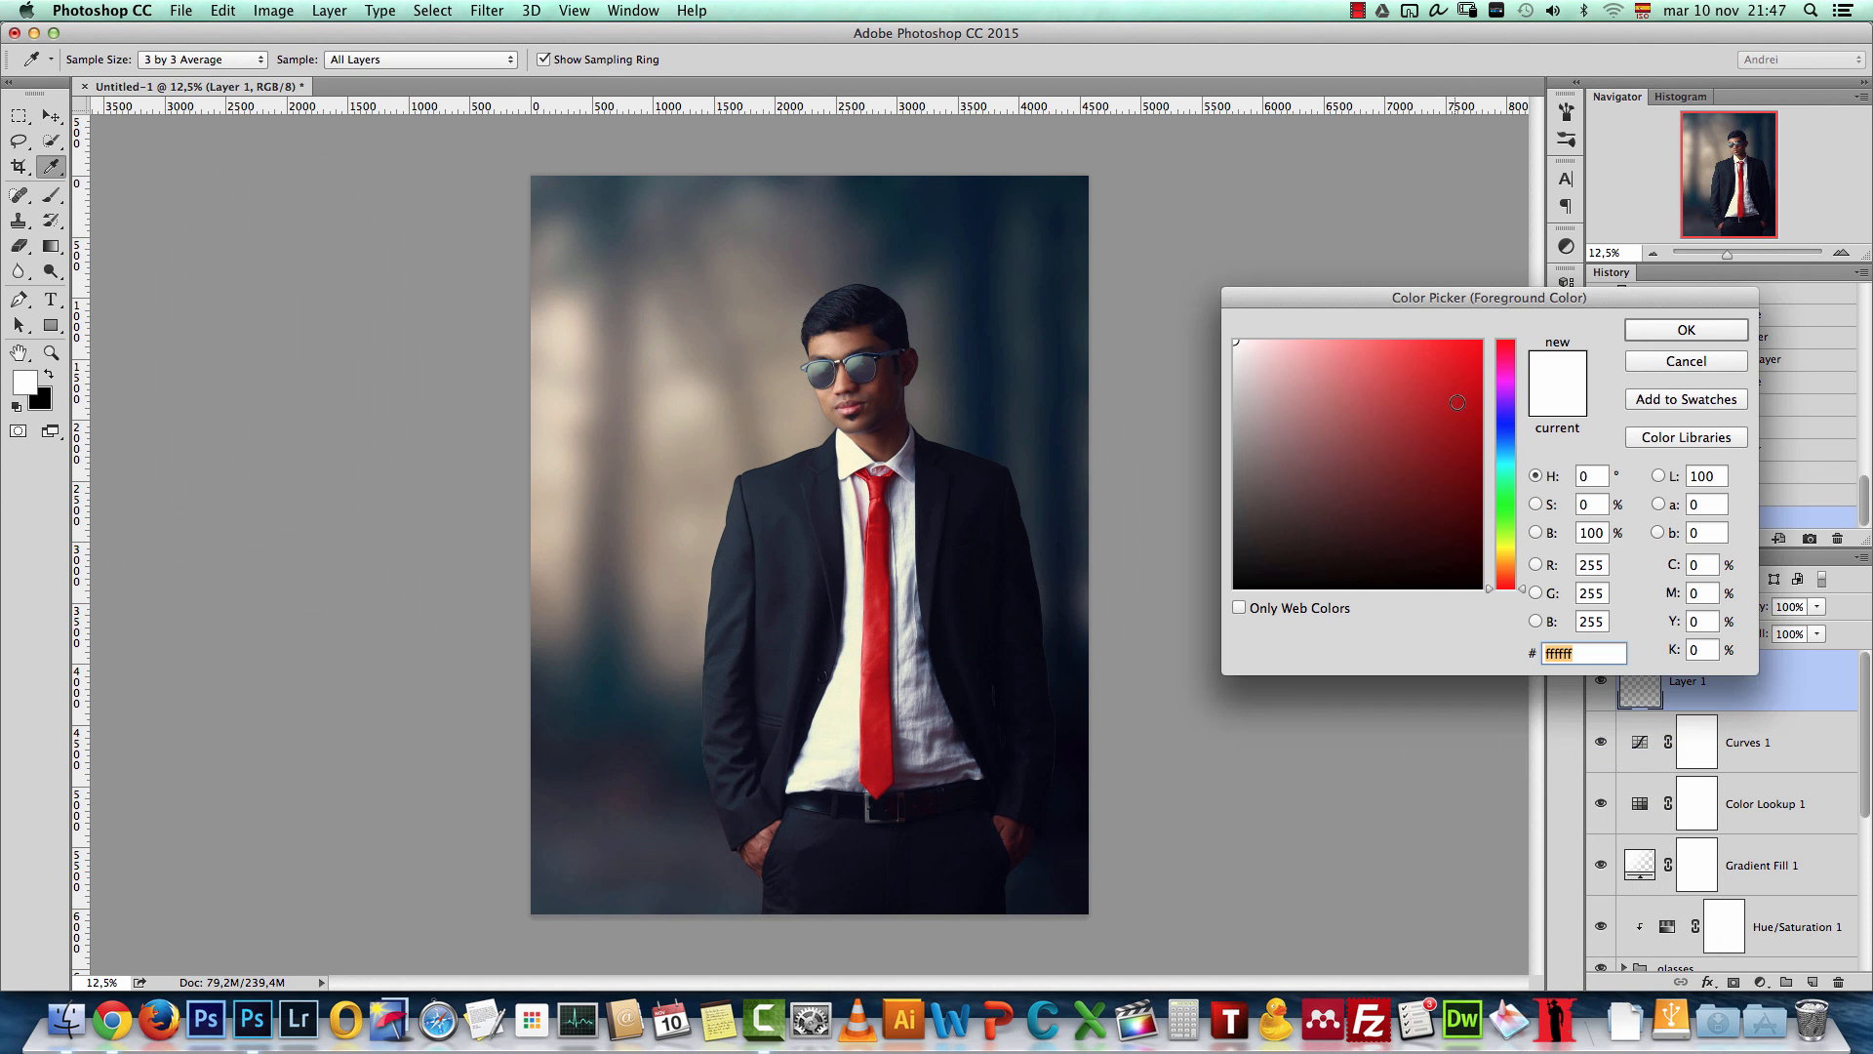
left_click_drag(1500, 564, 1506, 568)
left_click_drag(1287, 376, 1305, 370)
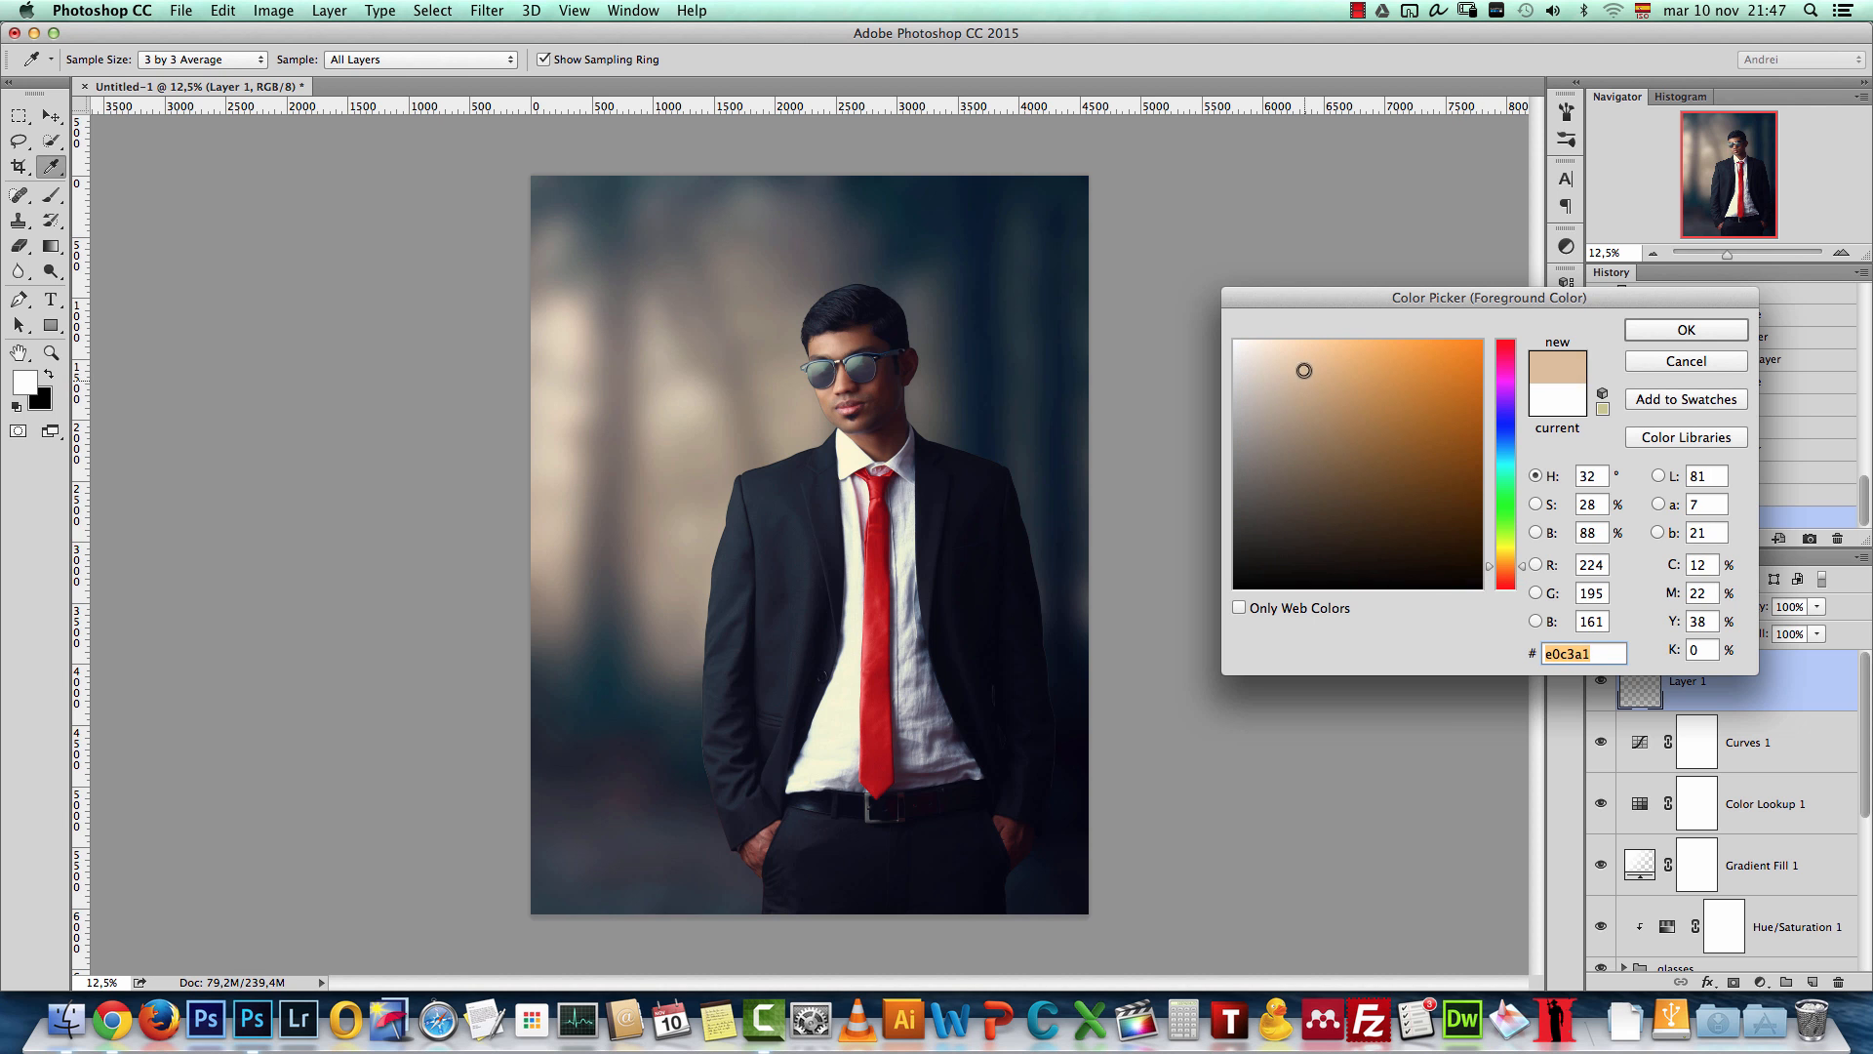
left_click_drag(1512, 566, 1509, 560)
left_click(1297, 397)
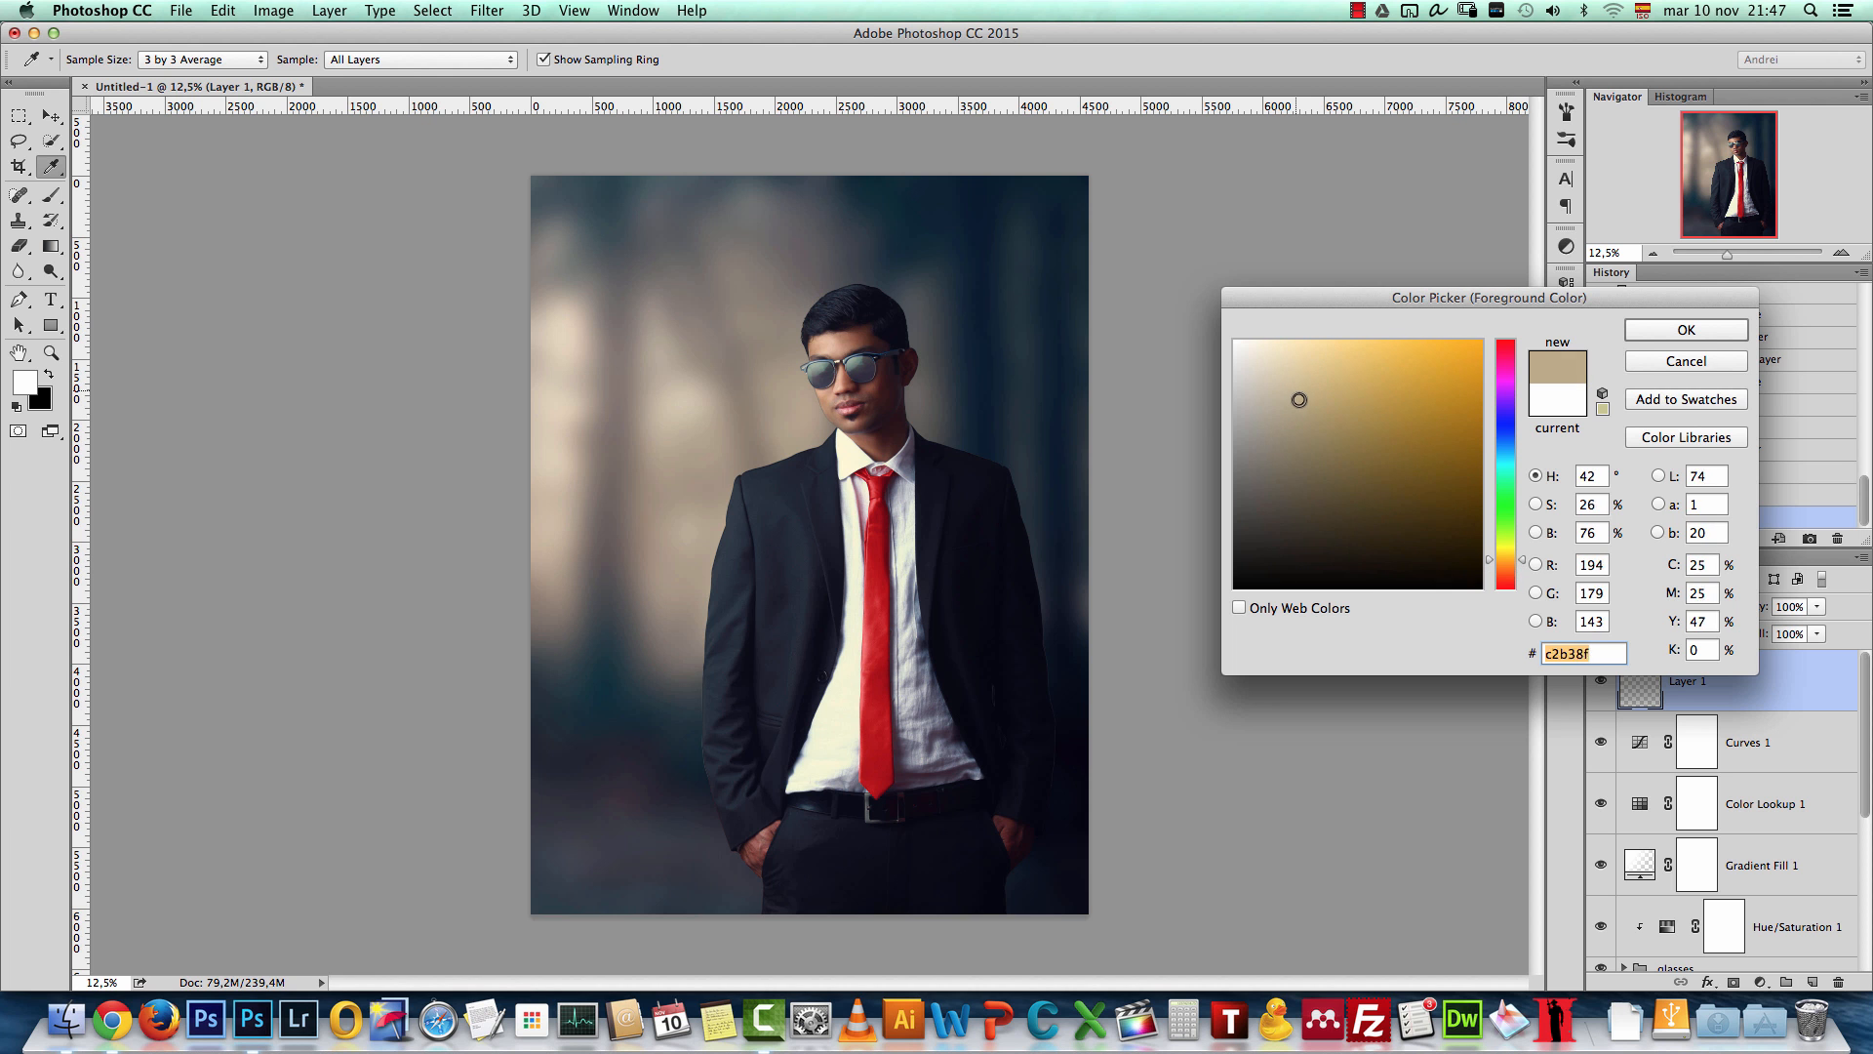
left_click(1686, 330)
Step: Try a beige brush dab over the background, undo it, and set the brush's opacity and flow to 100%
key("b")
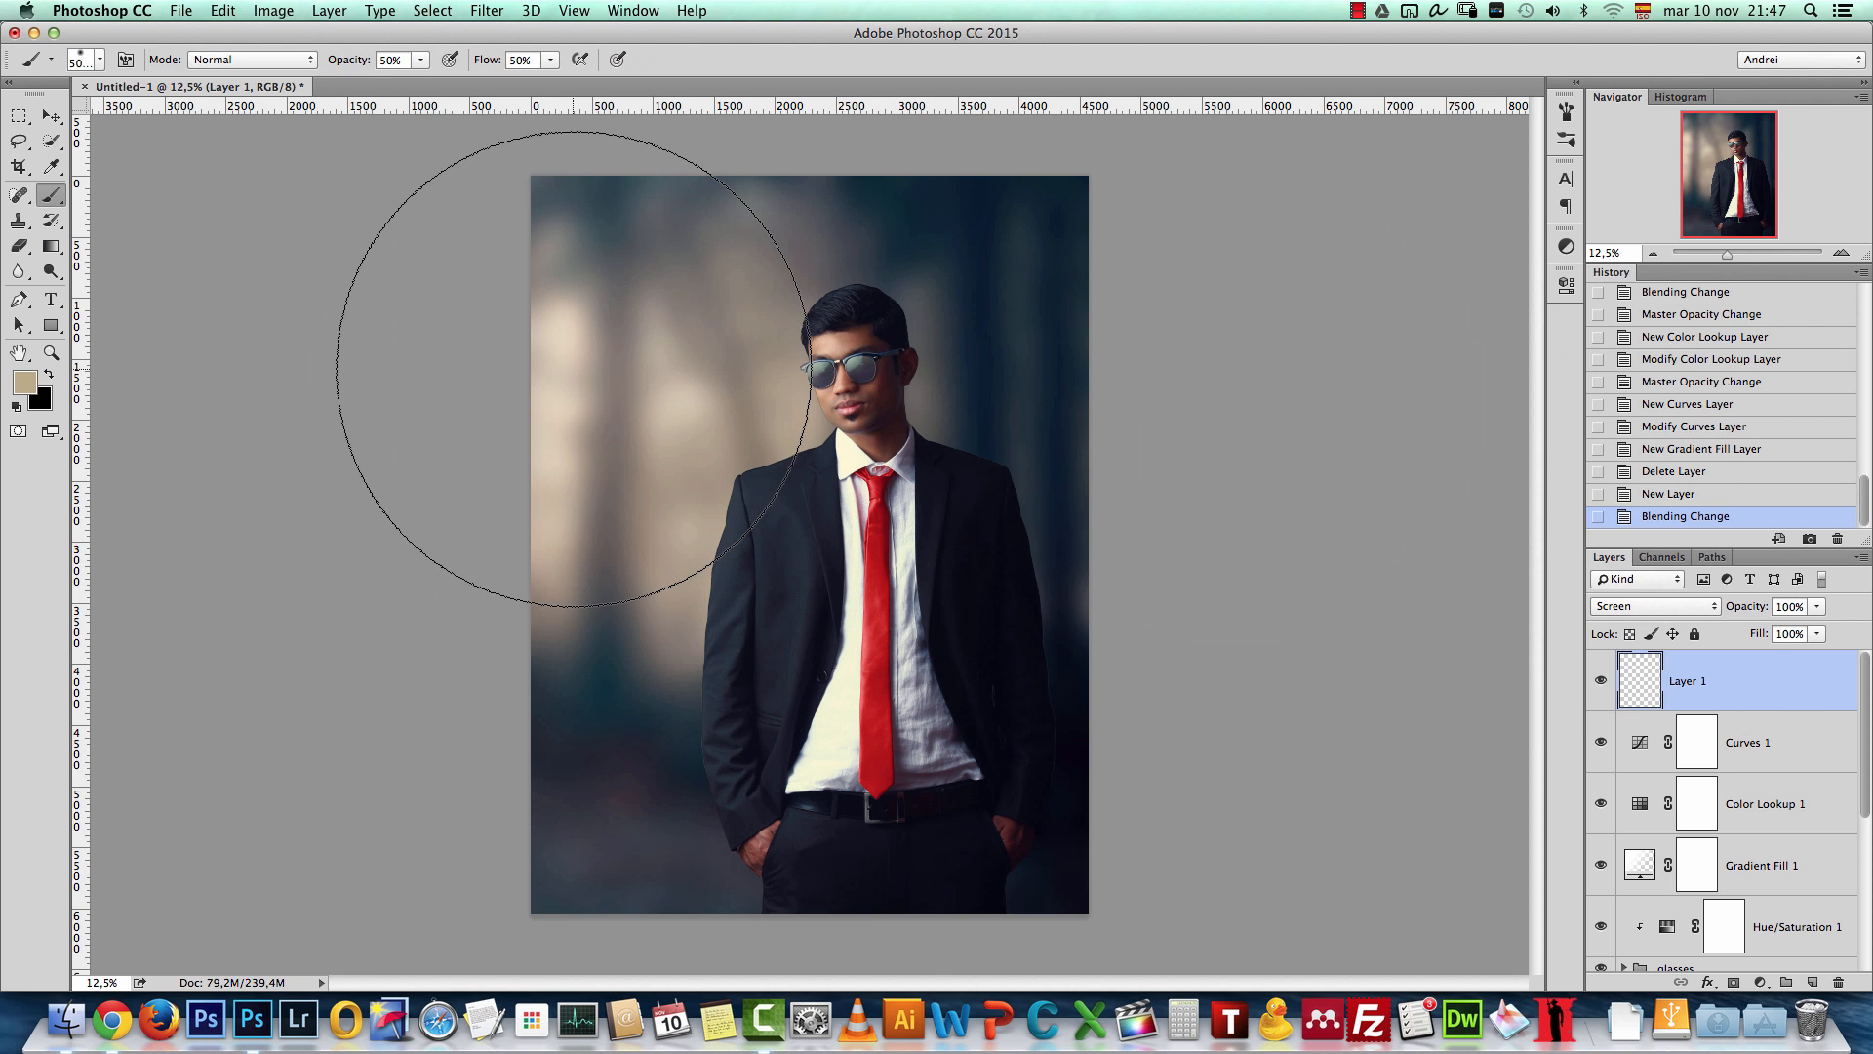
left_click(605, 390)
key("super+z")
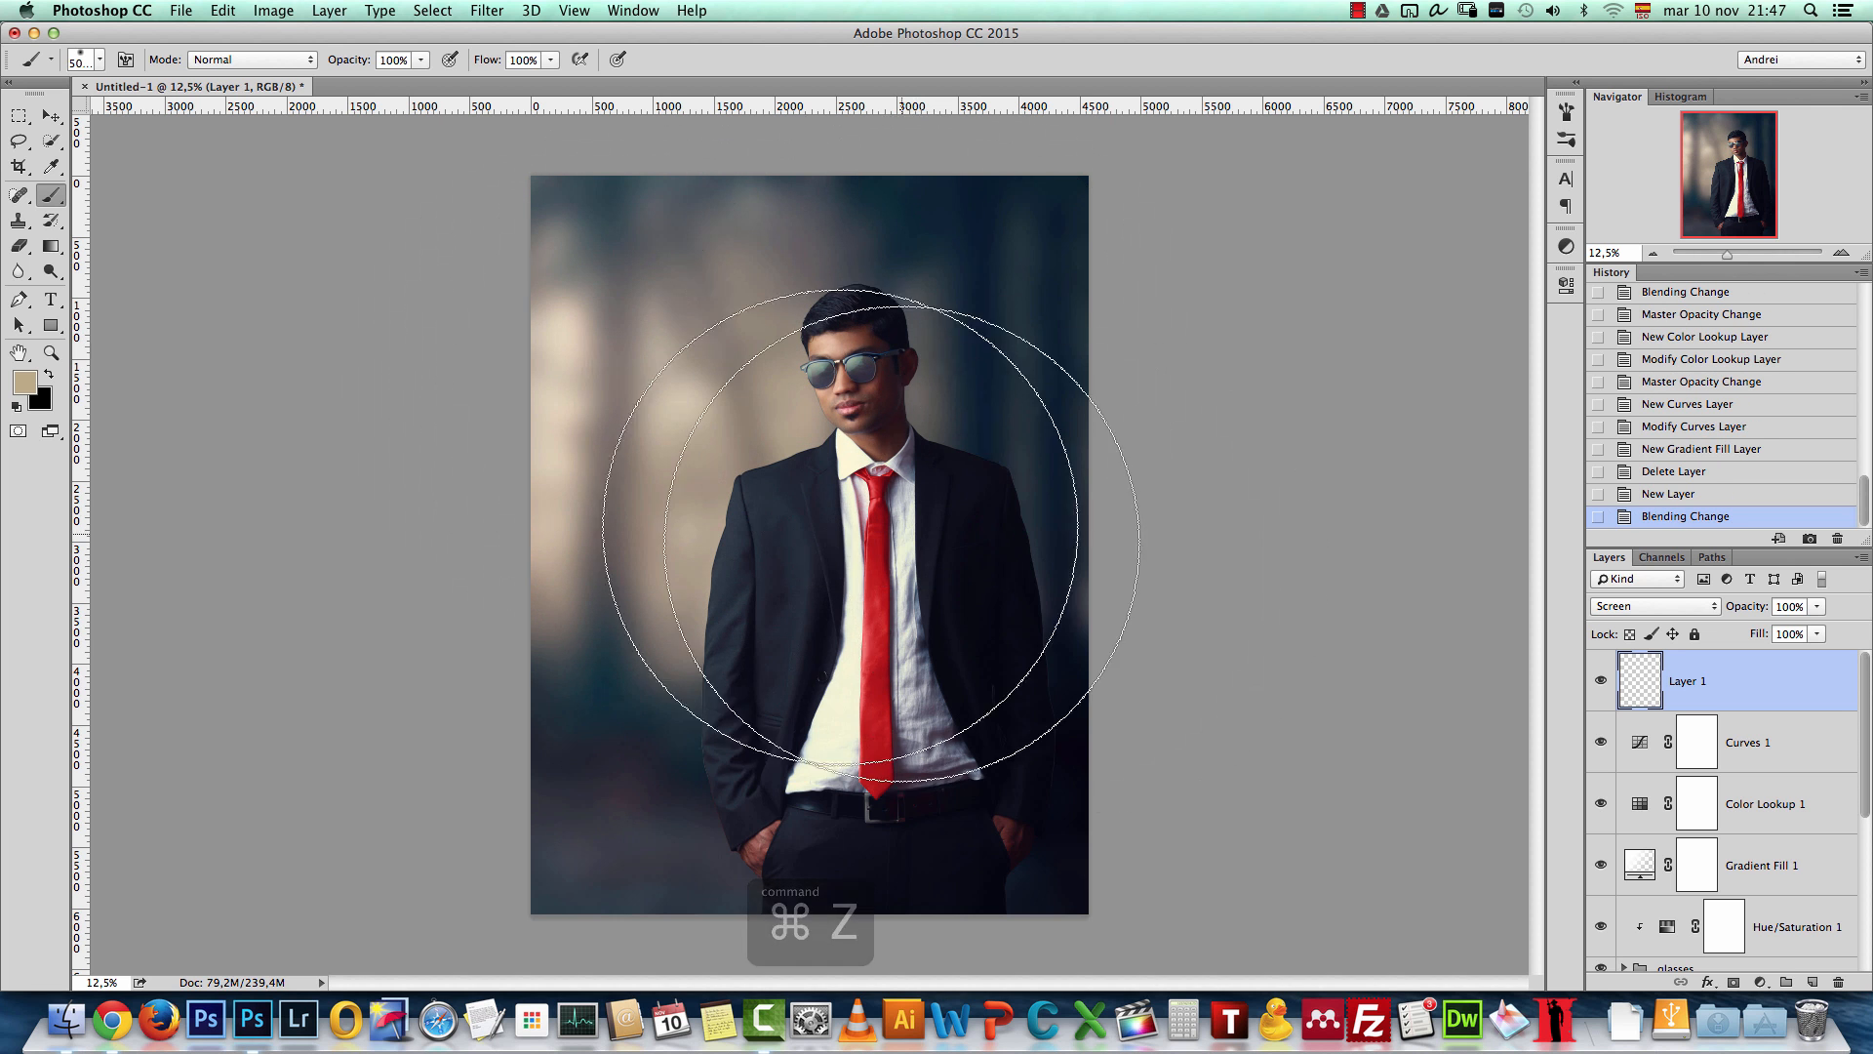
left_click(1566, 112)
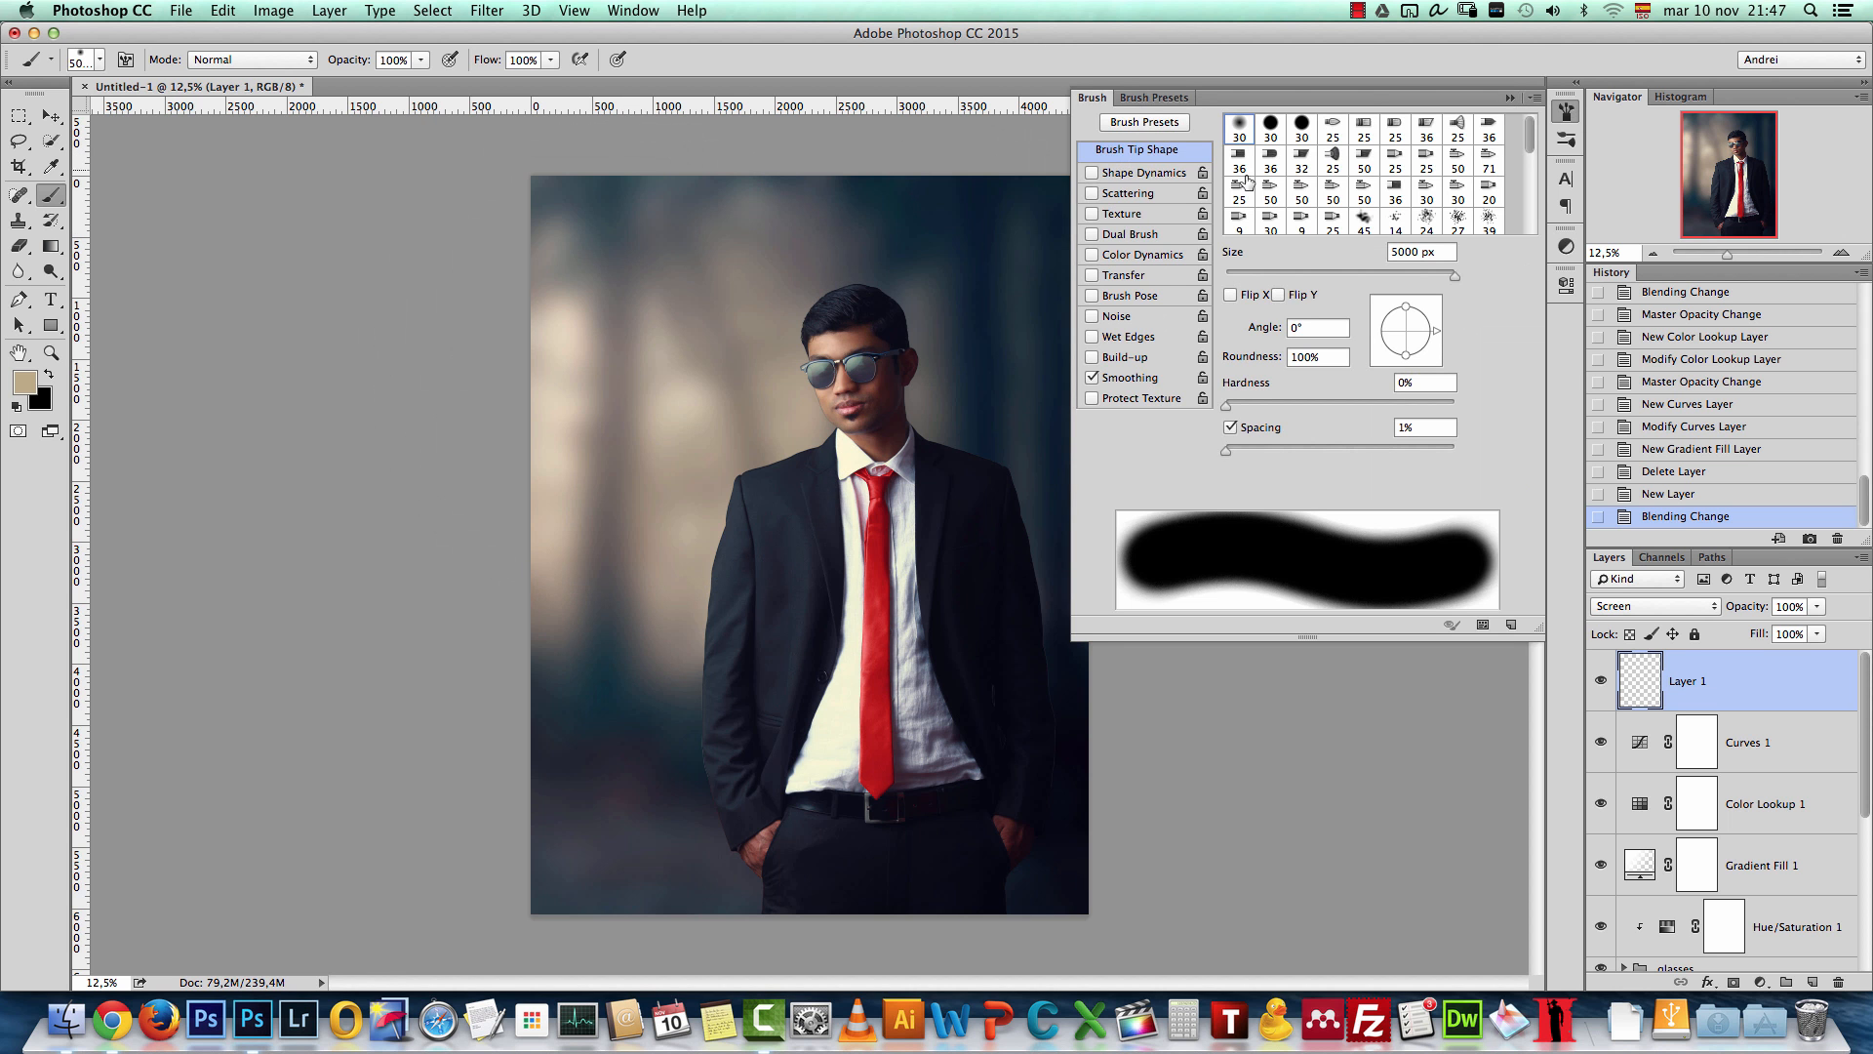
left_click(1508, 99)
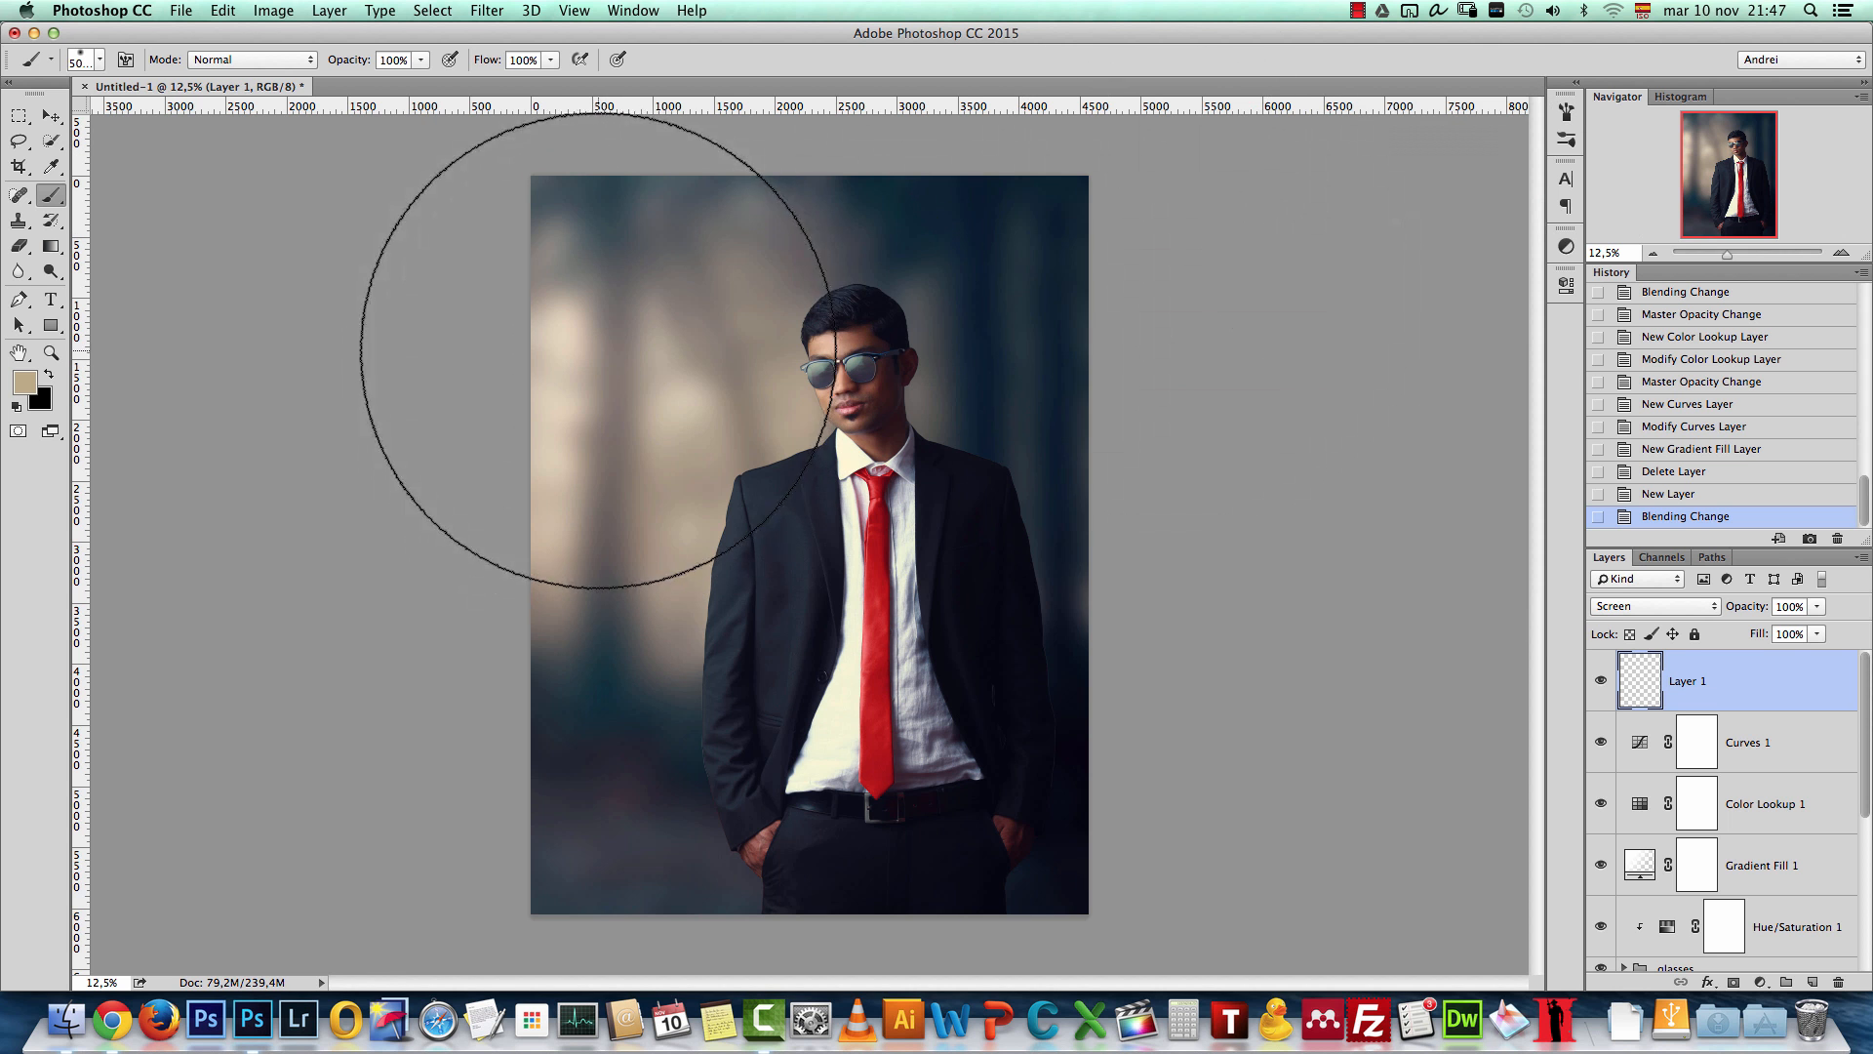
Step: Try full-opacity beige dabs over the bright background beside the man, and revert to the state before them
left_click(587, 355)
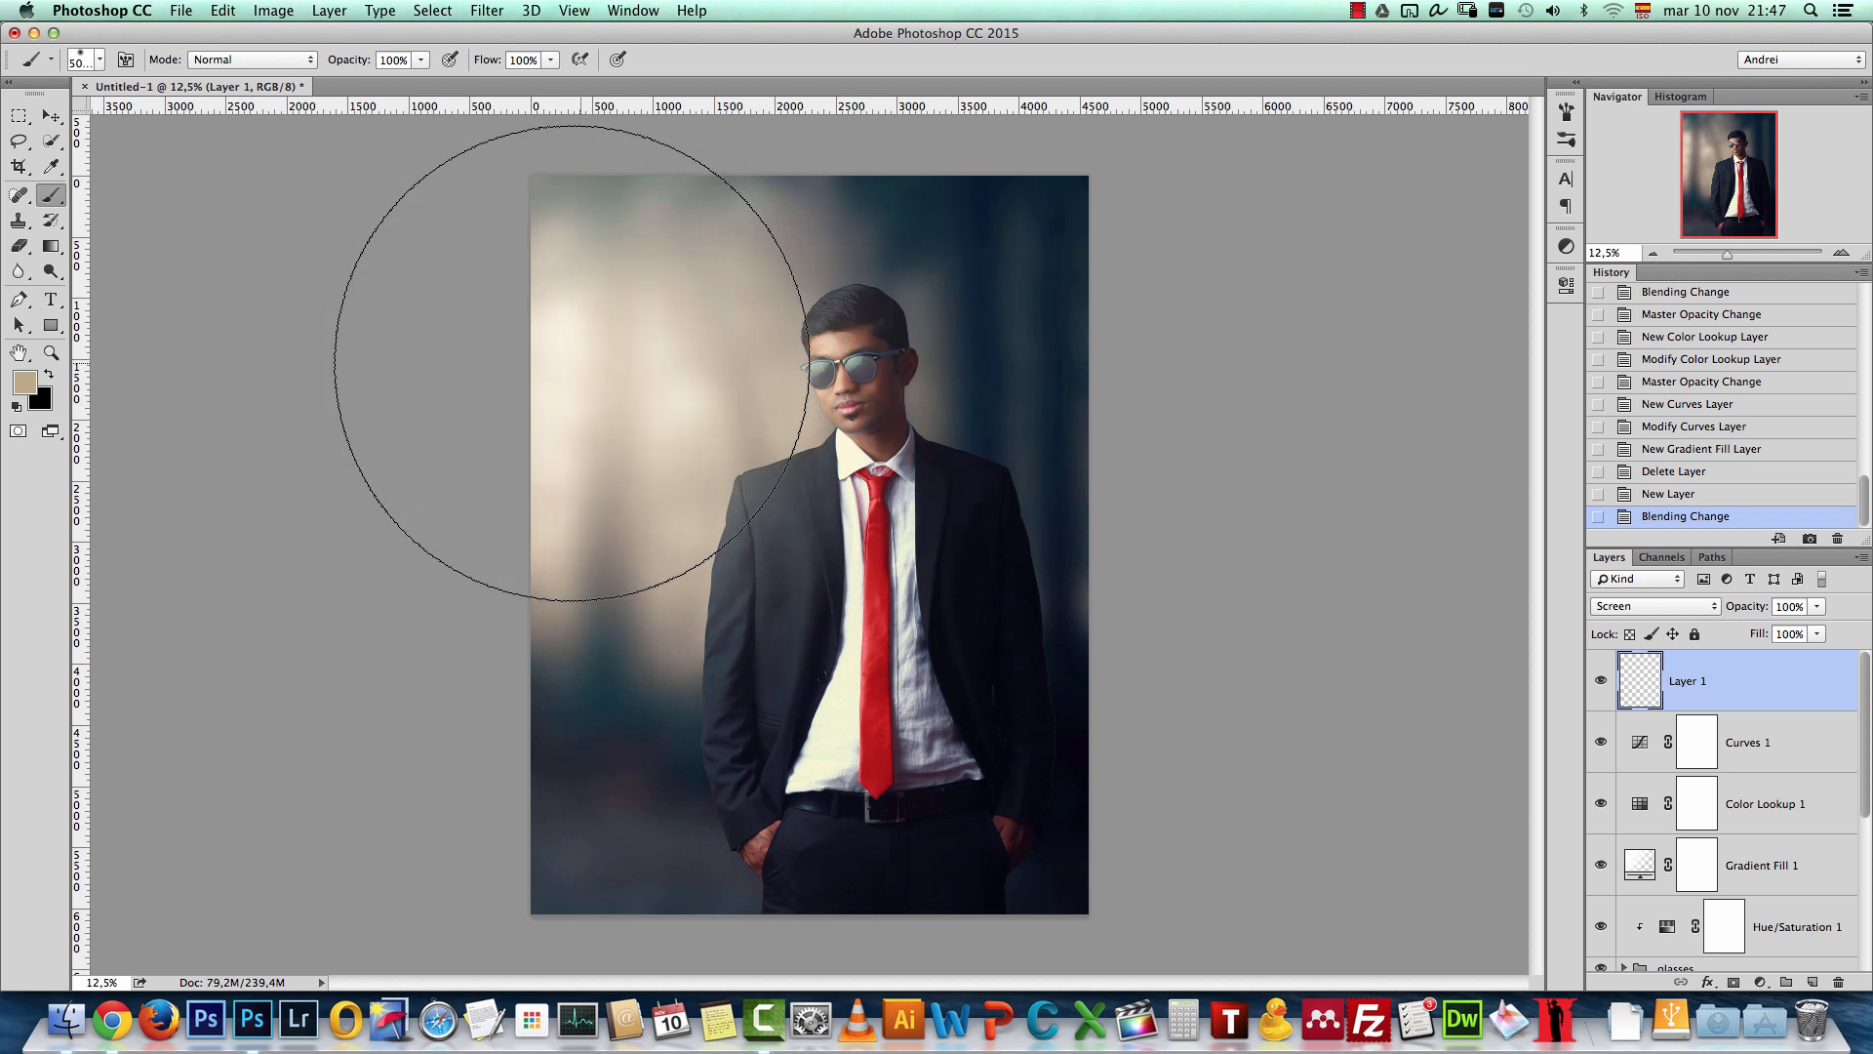
key("super+z")
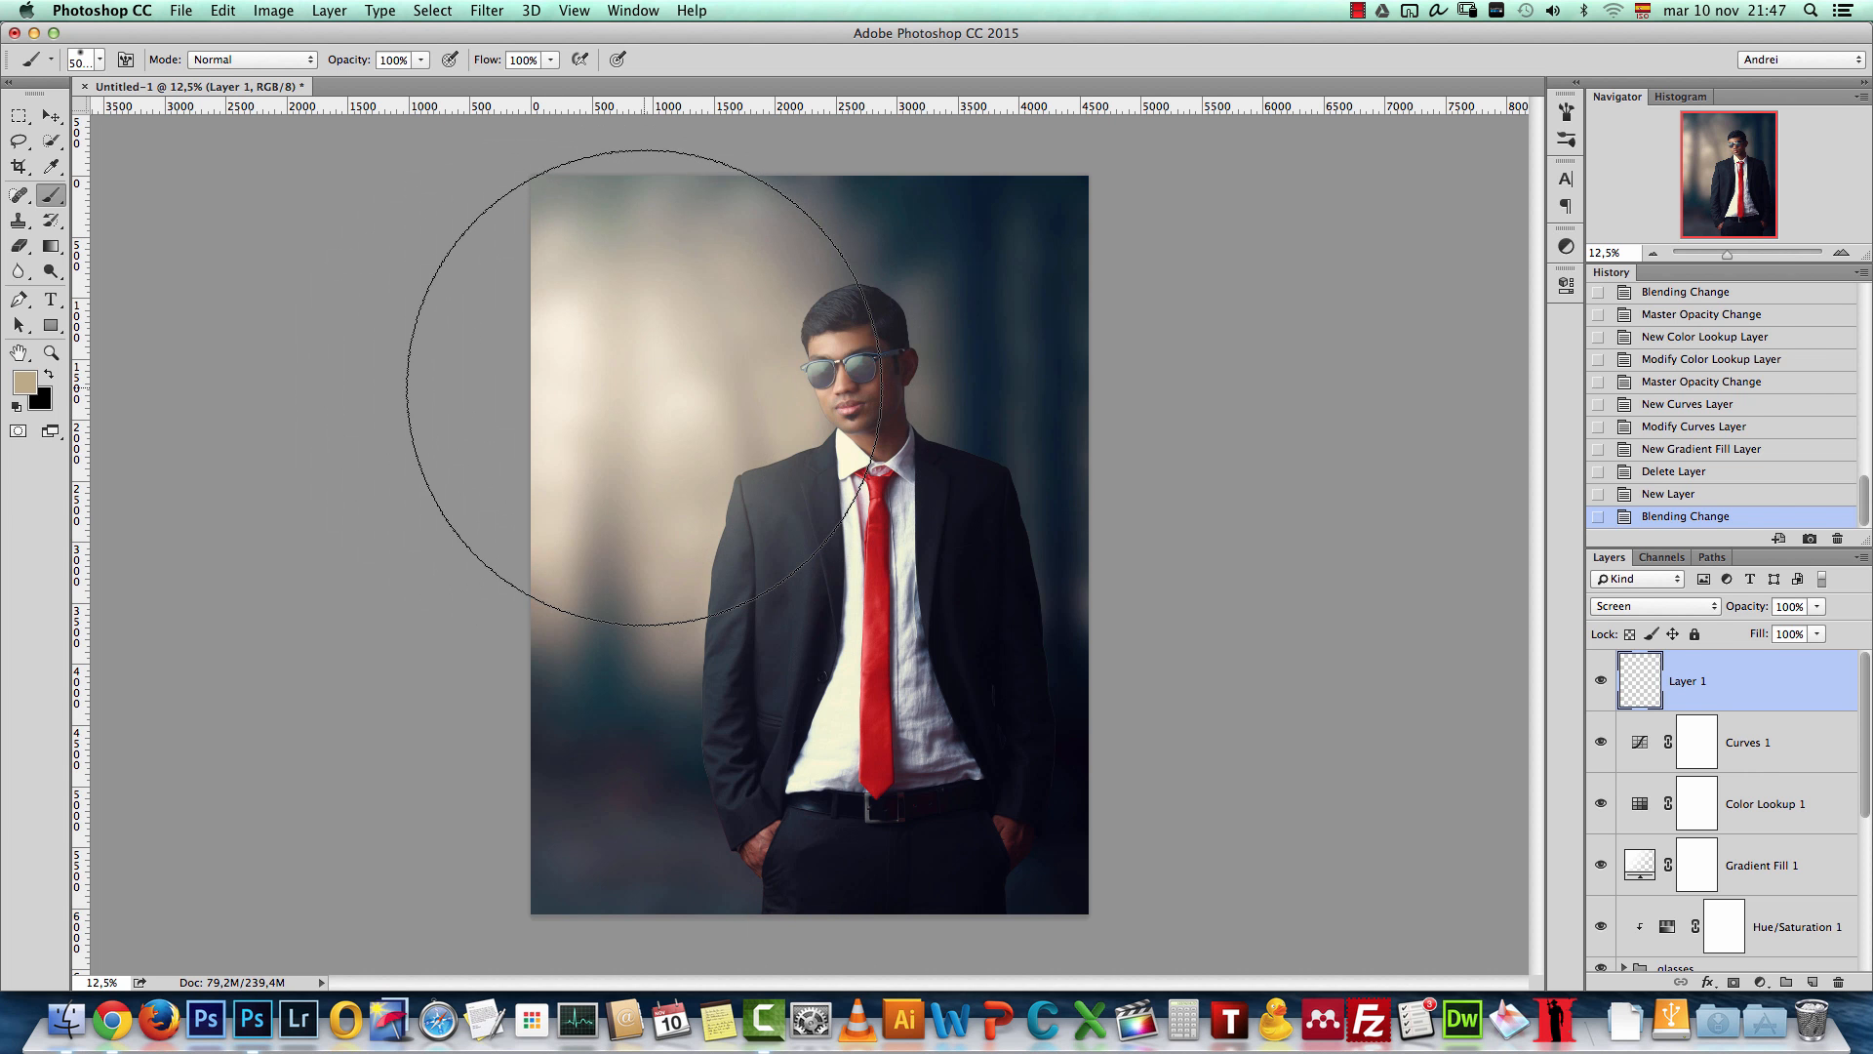
left_click(645, 387)
left_click(1688, 451)
left_click(1686, 492)
Step: Darken the foreground colour to 90856b and paint one soft glow dab over the photo's upper-left background
left_click(24, 381)
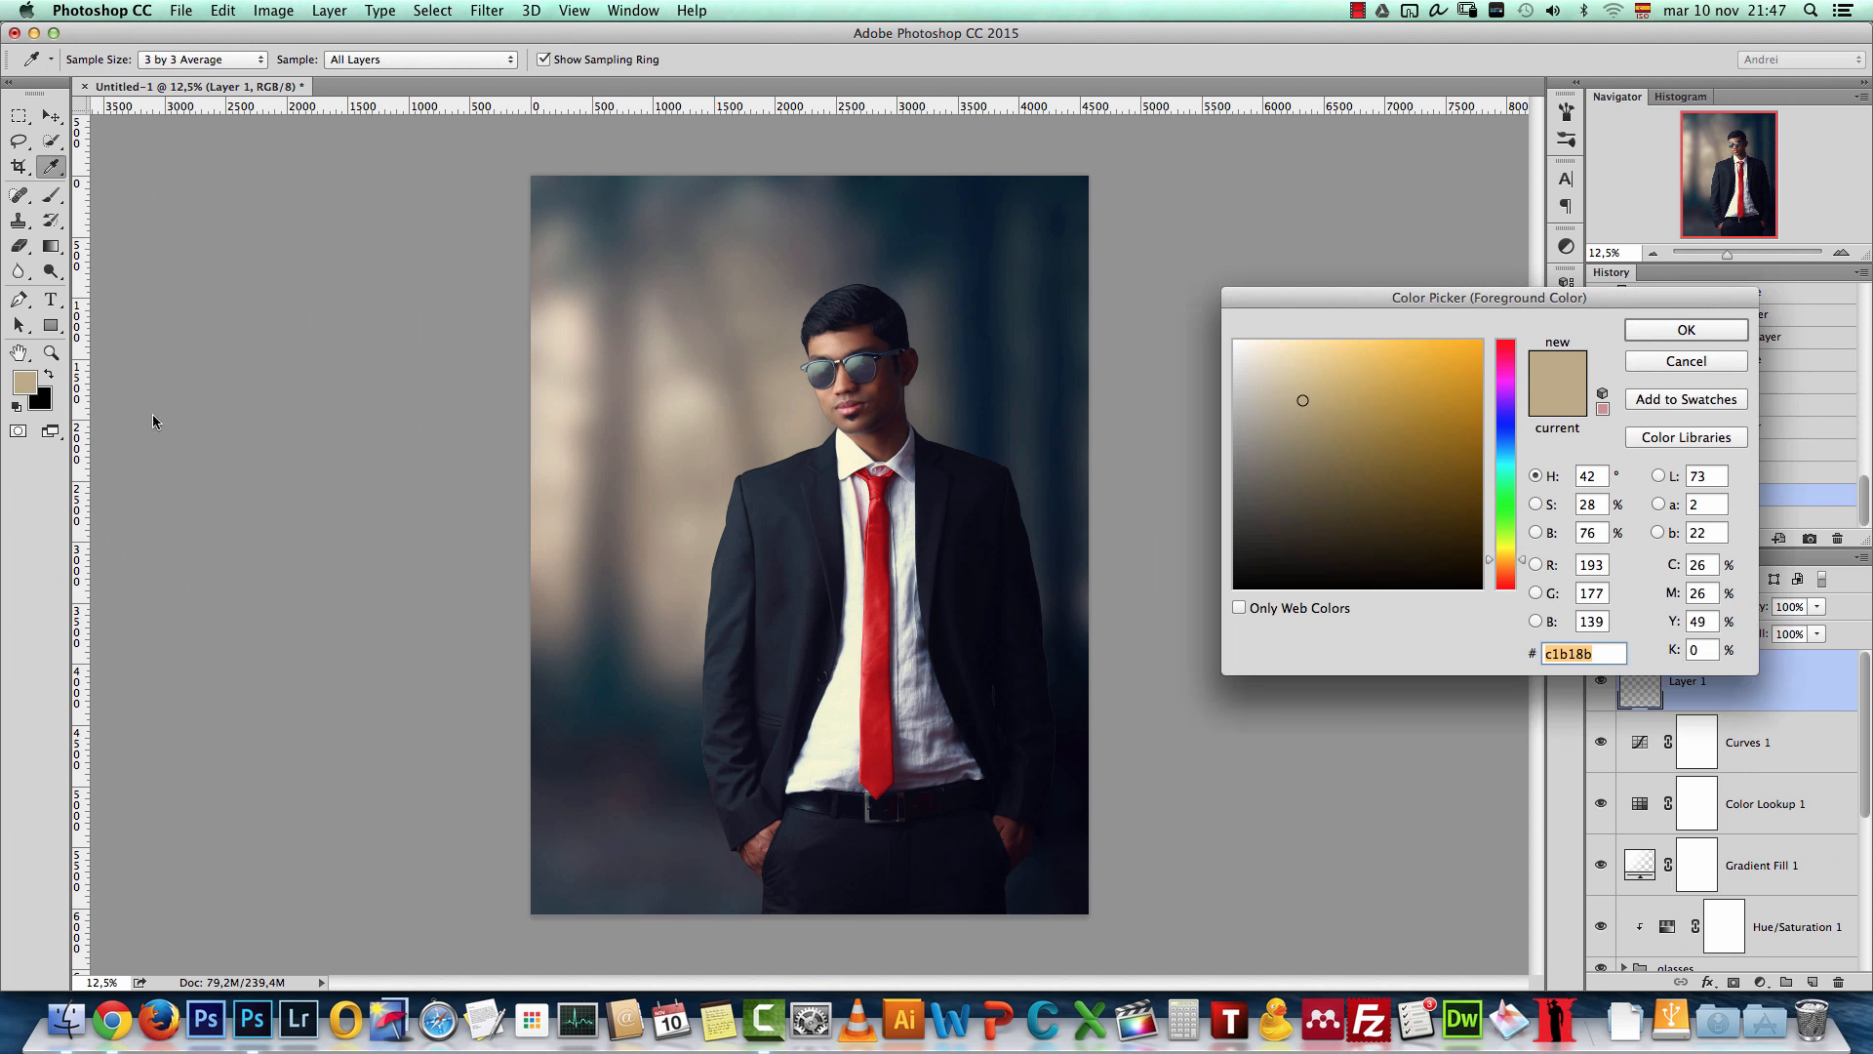
left_click_drag(1296, 420, 1300, 445)
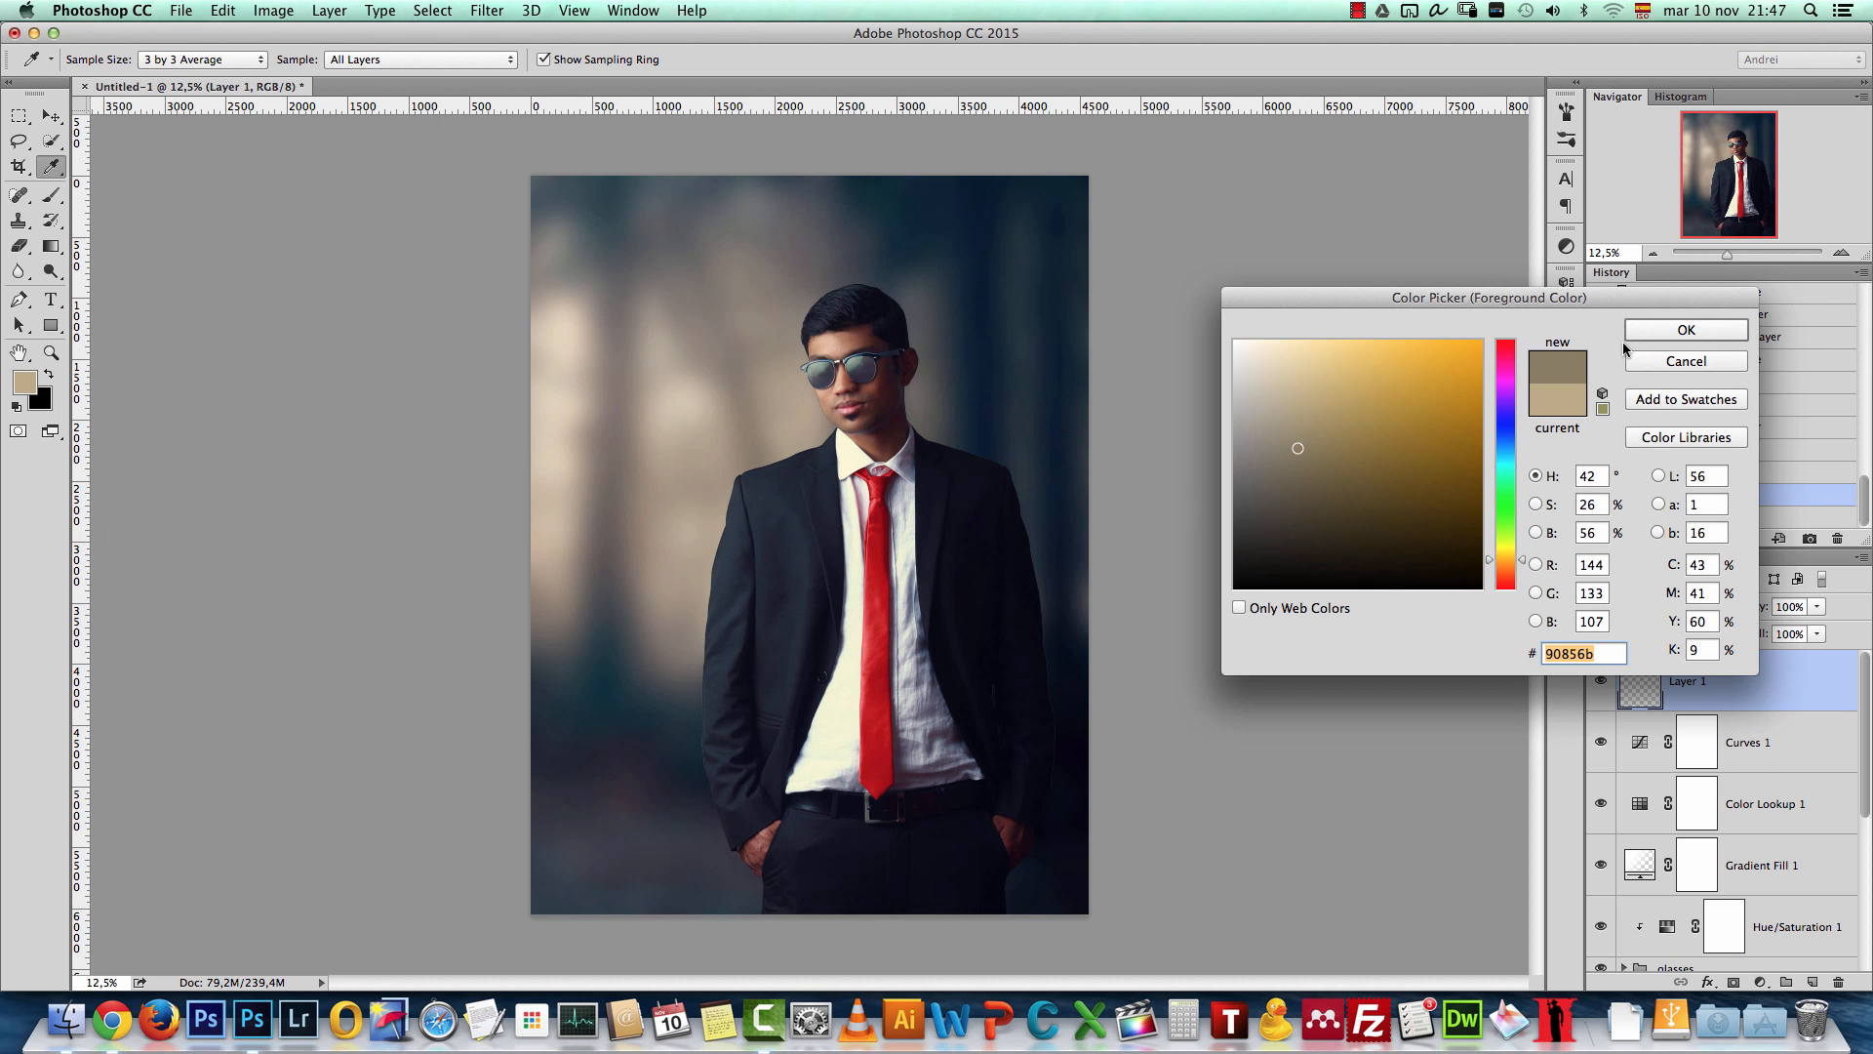
left_click(1661, 331)
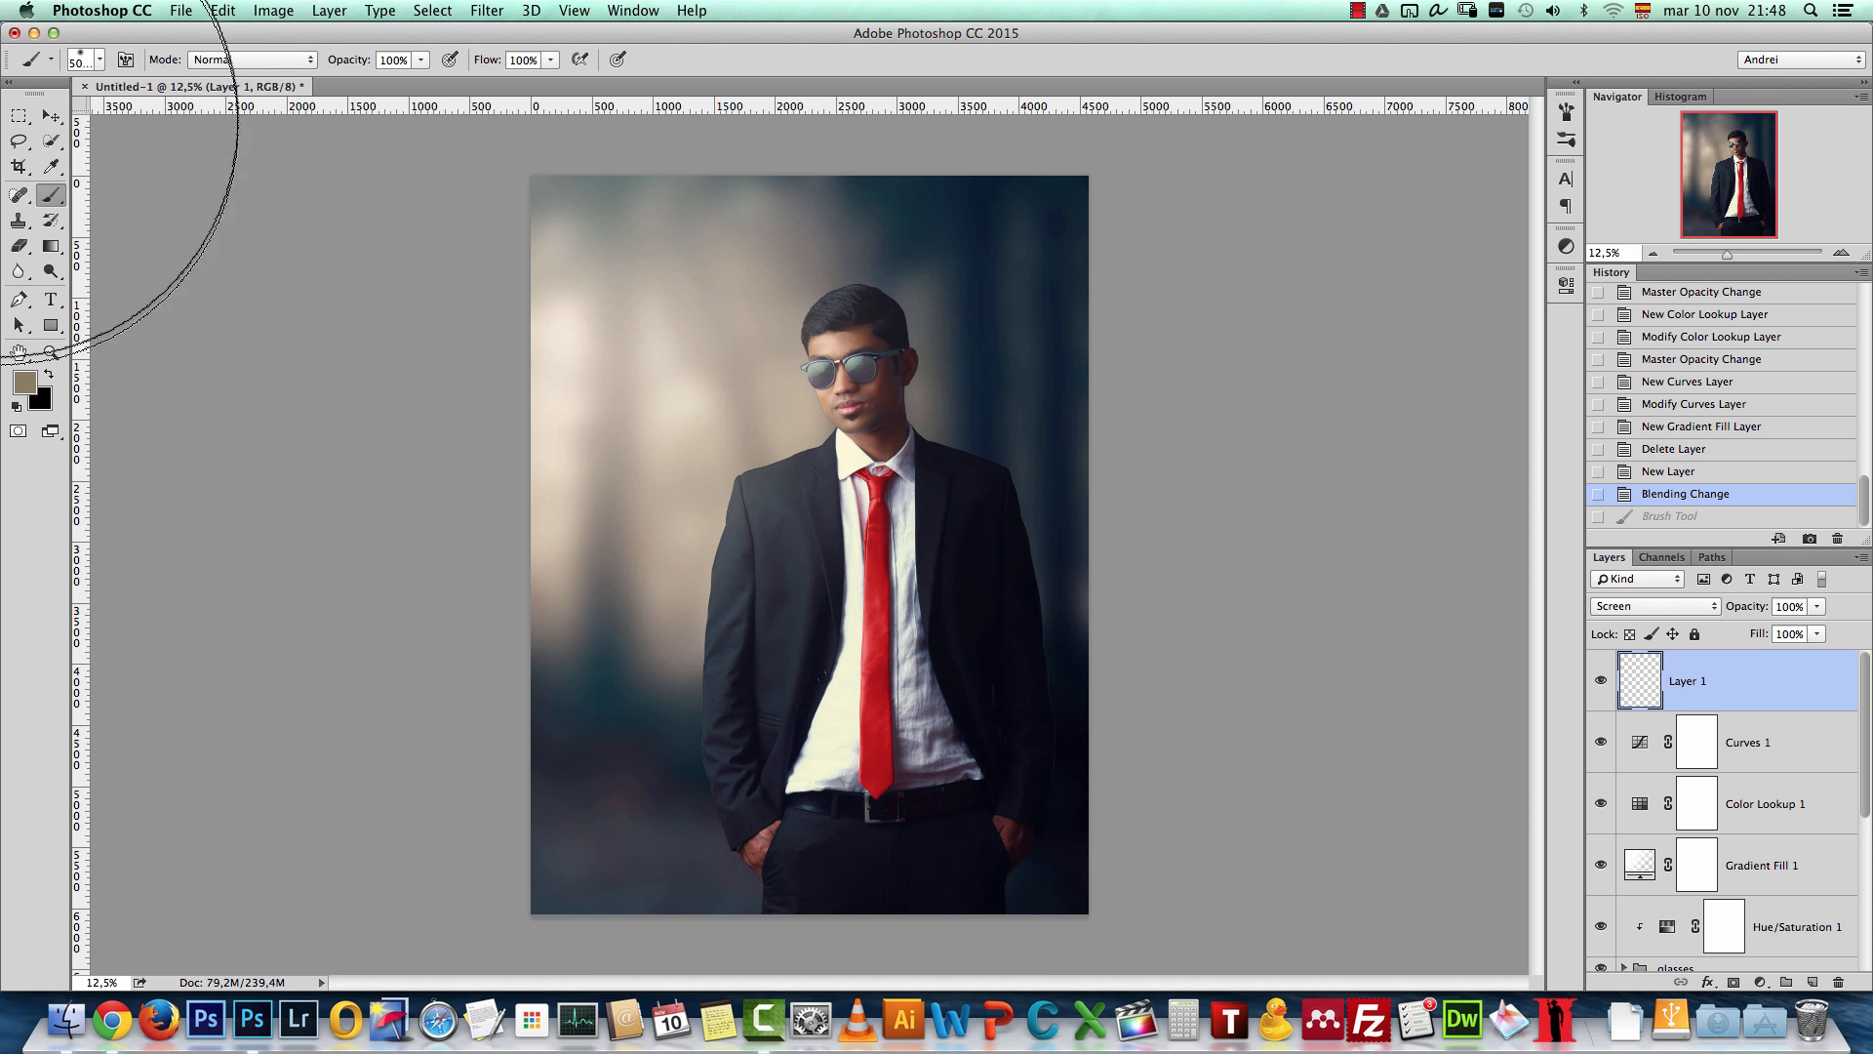
key("super+z")
Step: Enlarge the glow with Free Transform to about 182% and position it at about X 2824 px, Y 2590 px
left_click(69, 118)
key("super+t")
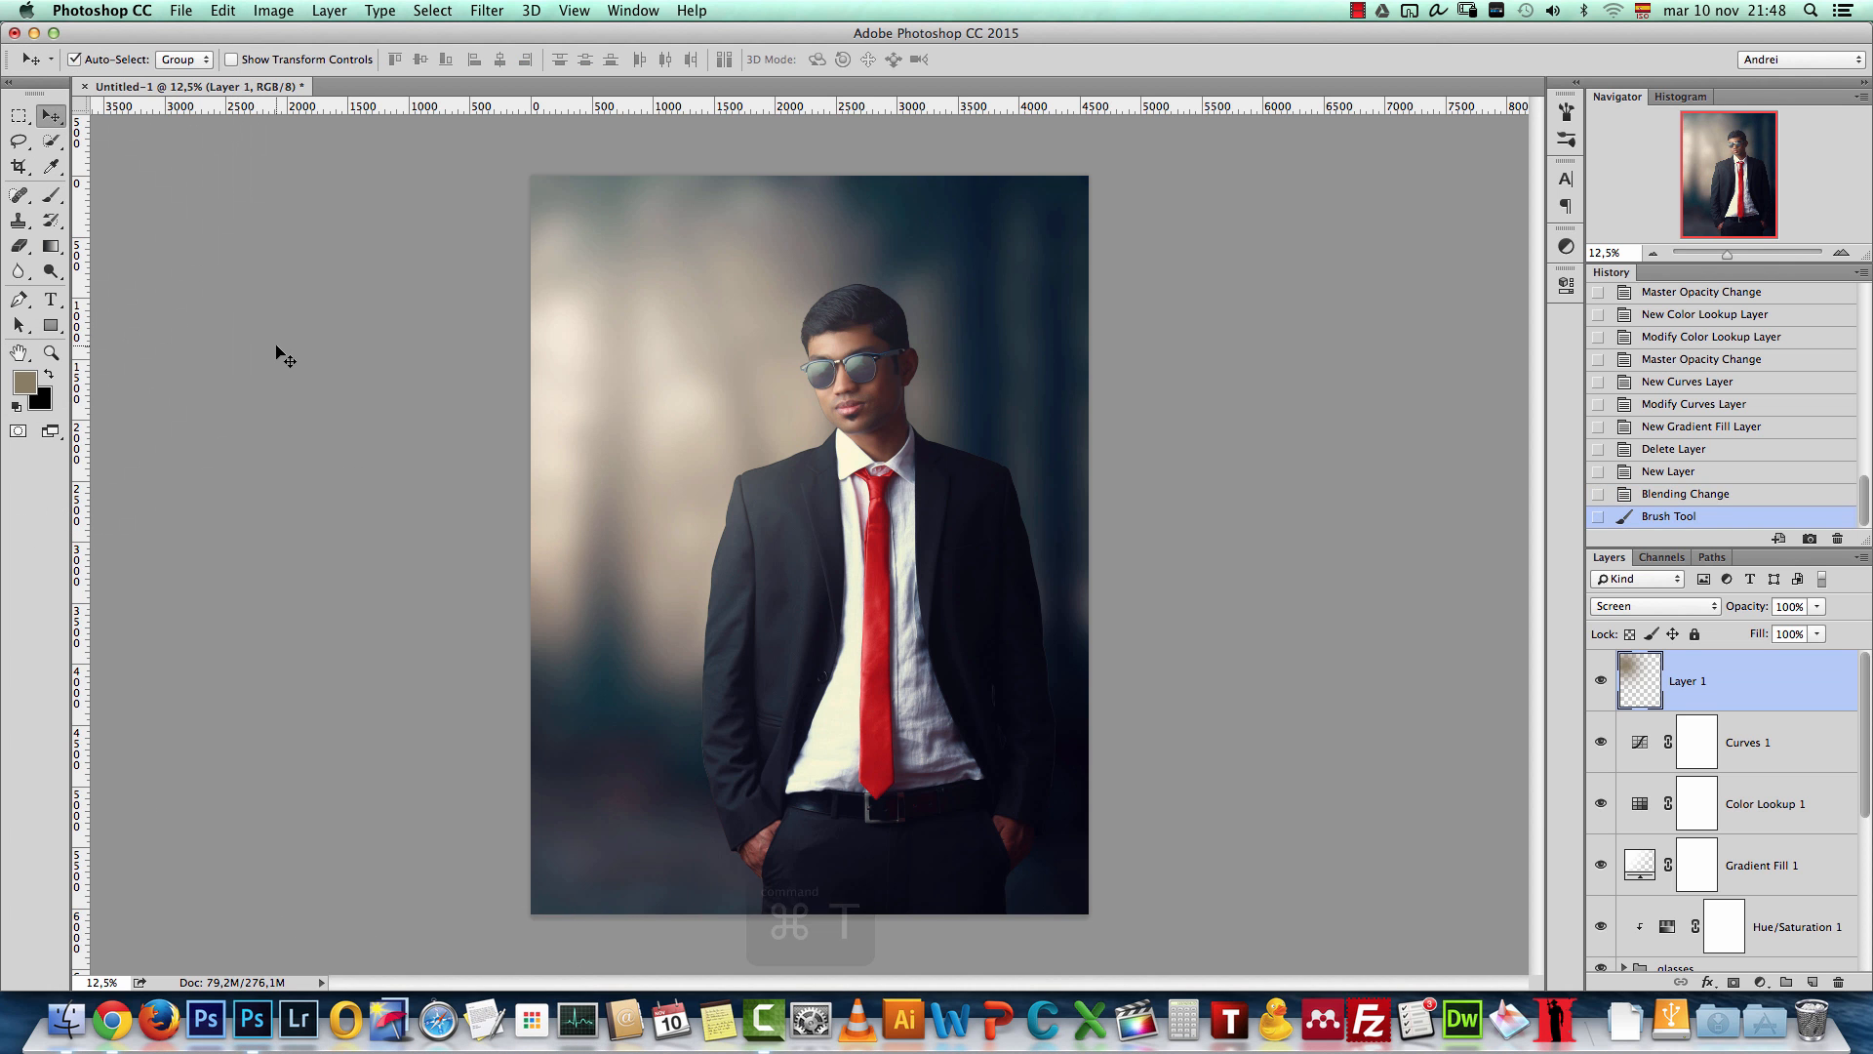
left_click_drag(1090, 834, 1190, 893)
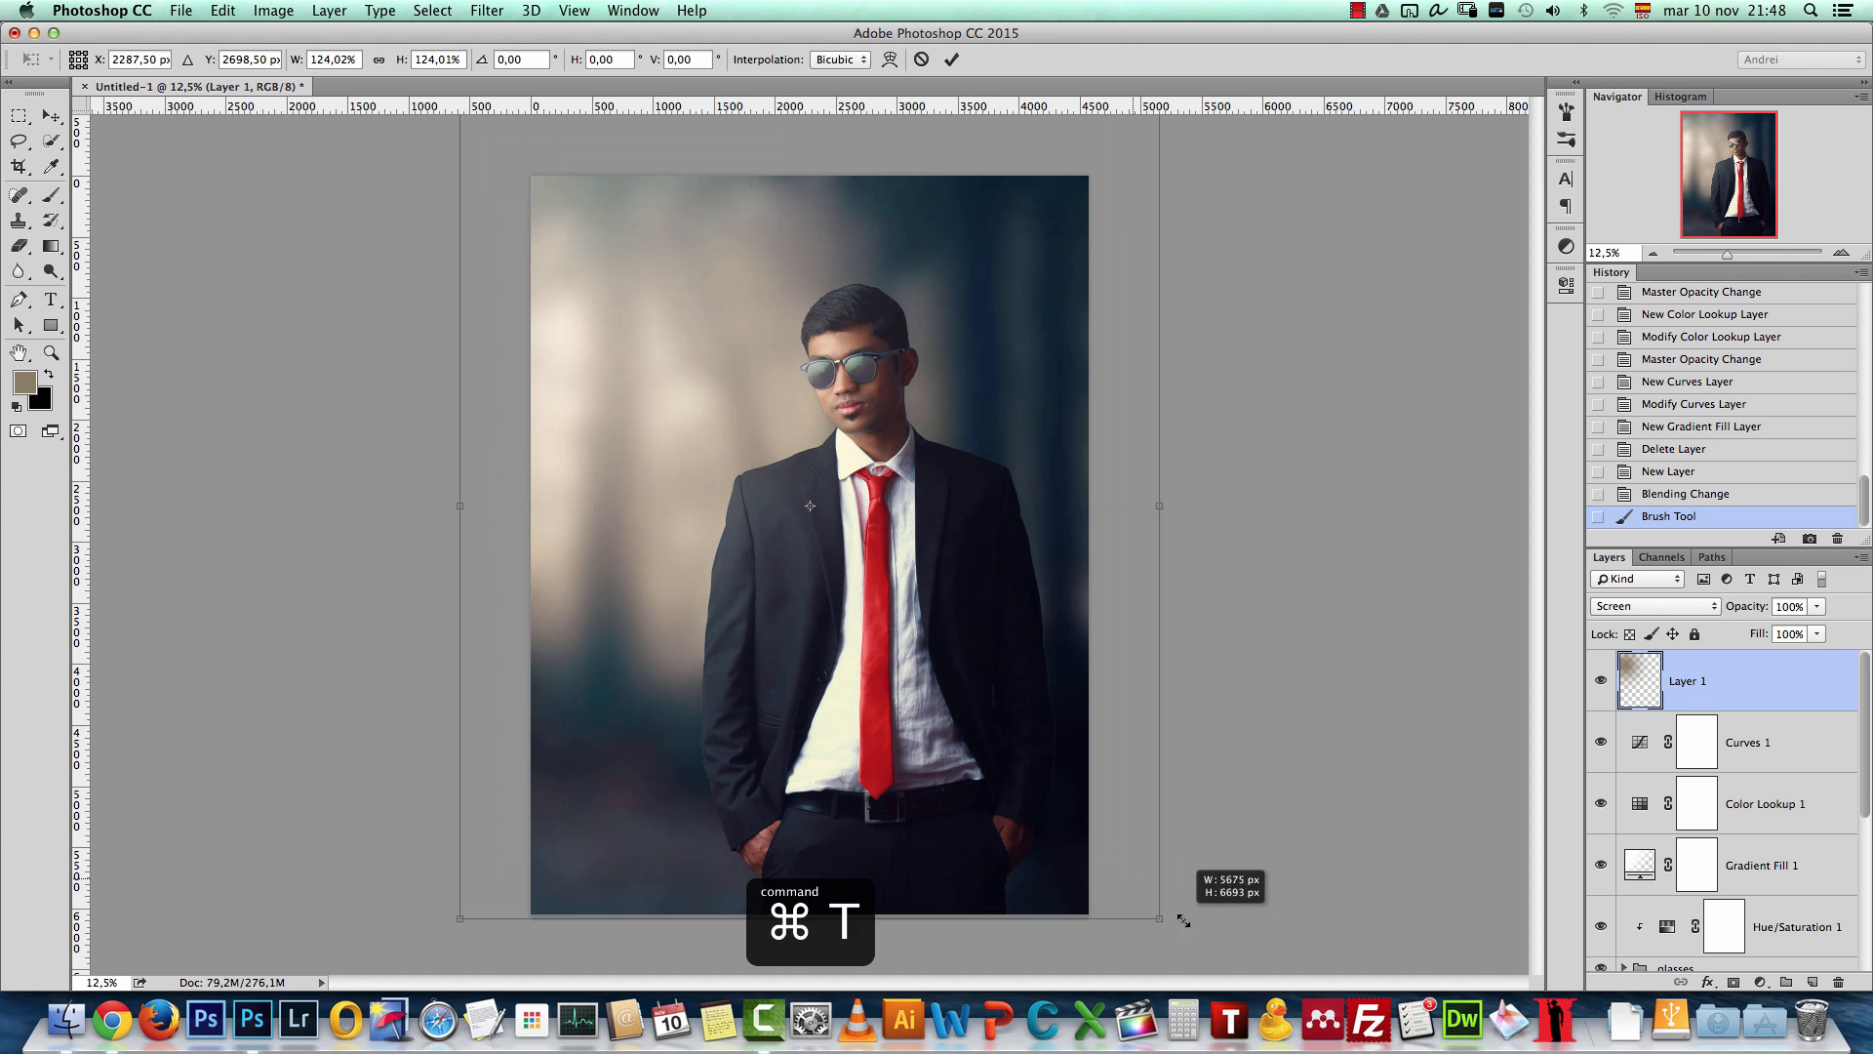
left_click_drag(955, 674, 864, 585)
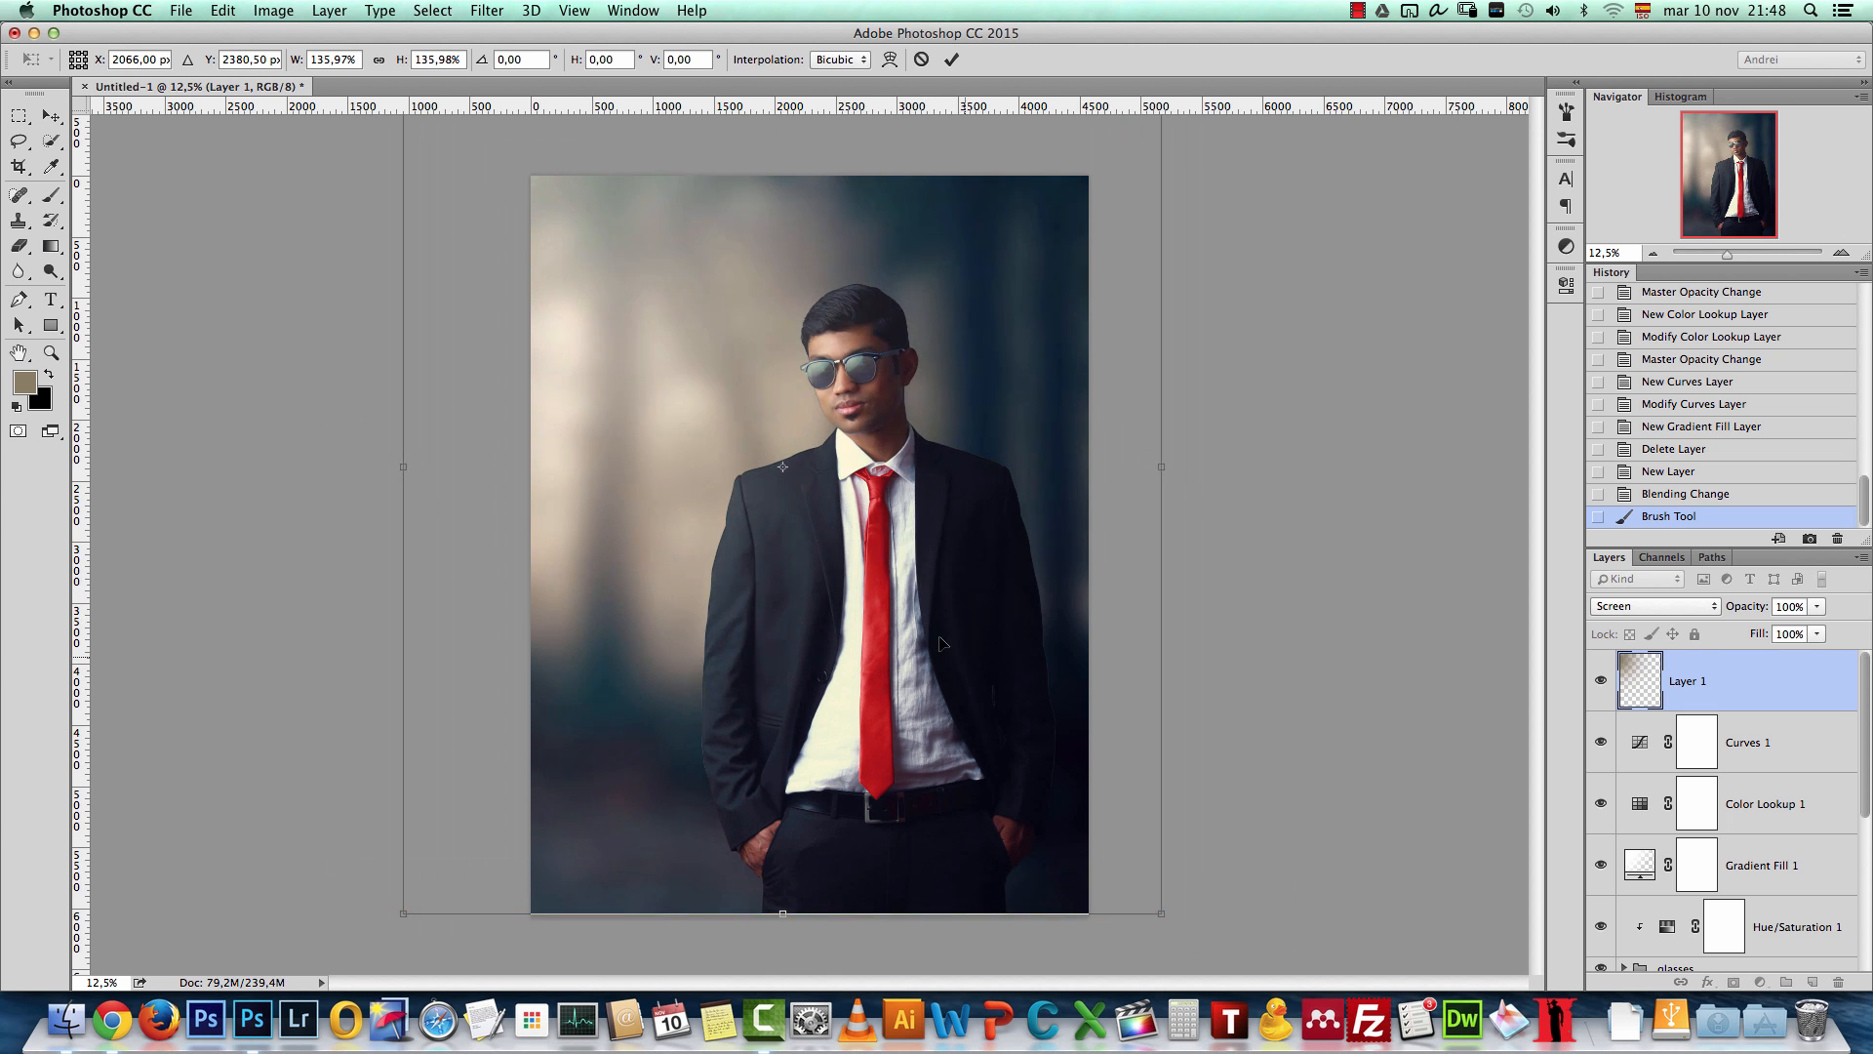
scroll(1017, 685, "down", 5)
left_click_drag(1022, 734, 1072, 816)
left_click_drag(845, 591, 892, 603)
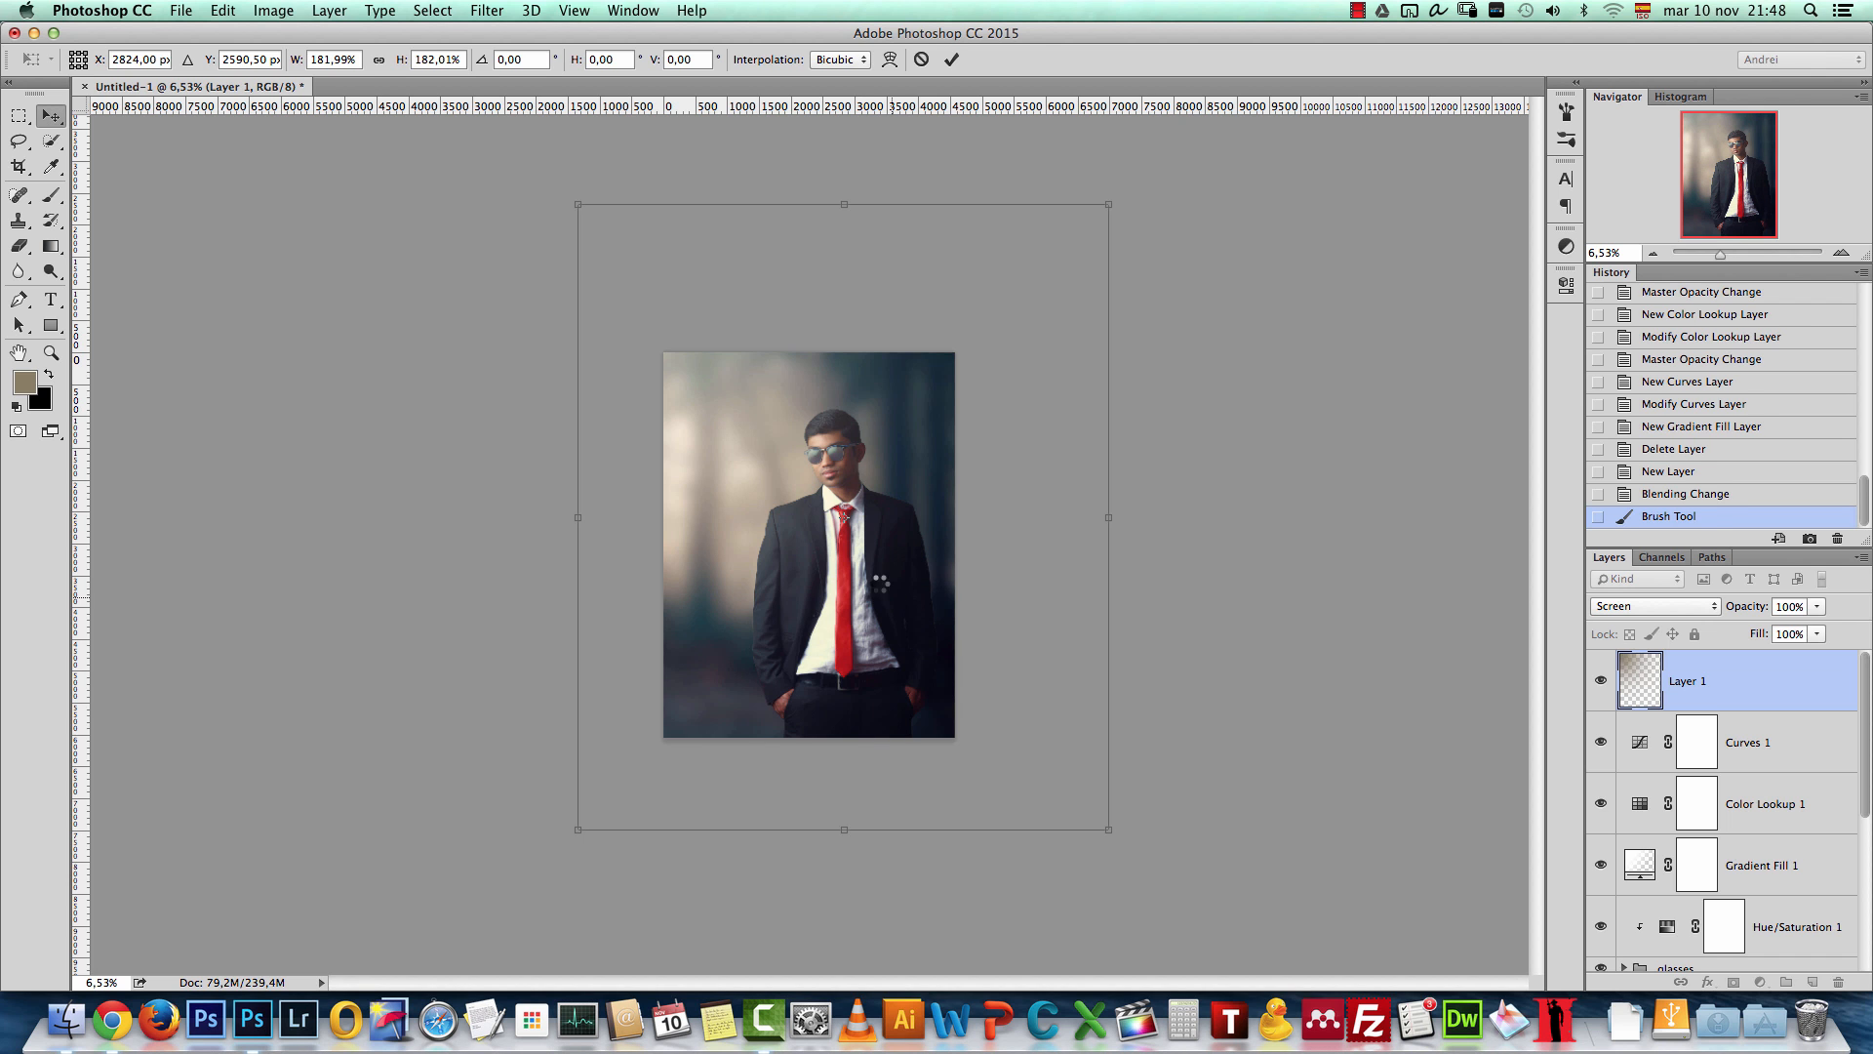
key("Return")
Step: Rename the glow layer as soft glow
double_click(1695, 681)
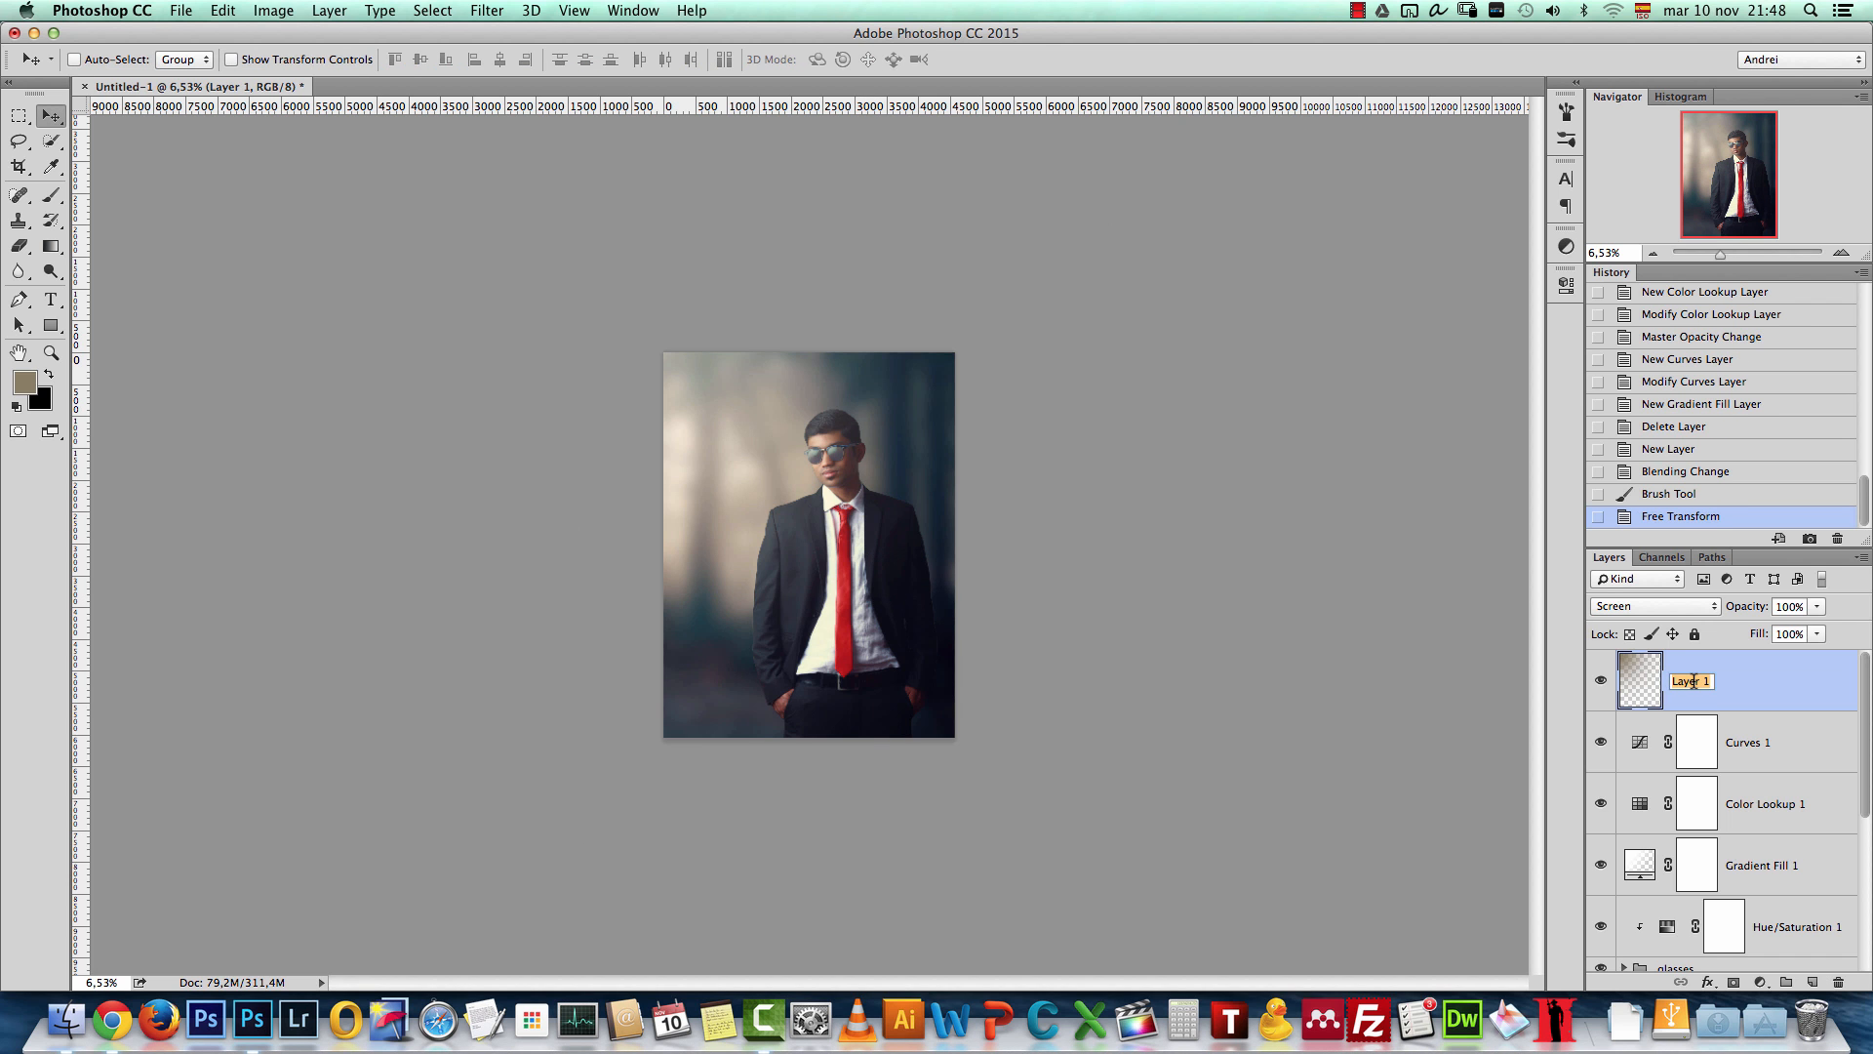
type("sof")
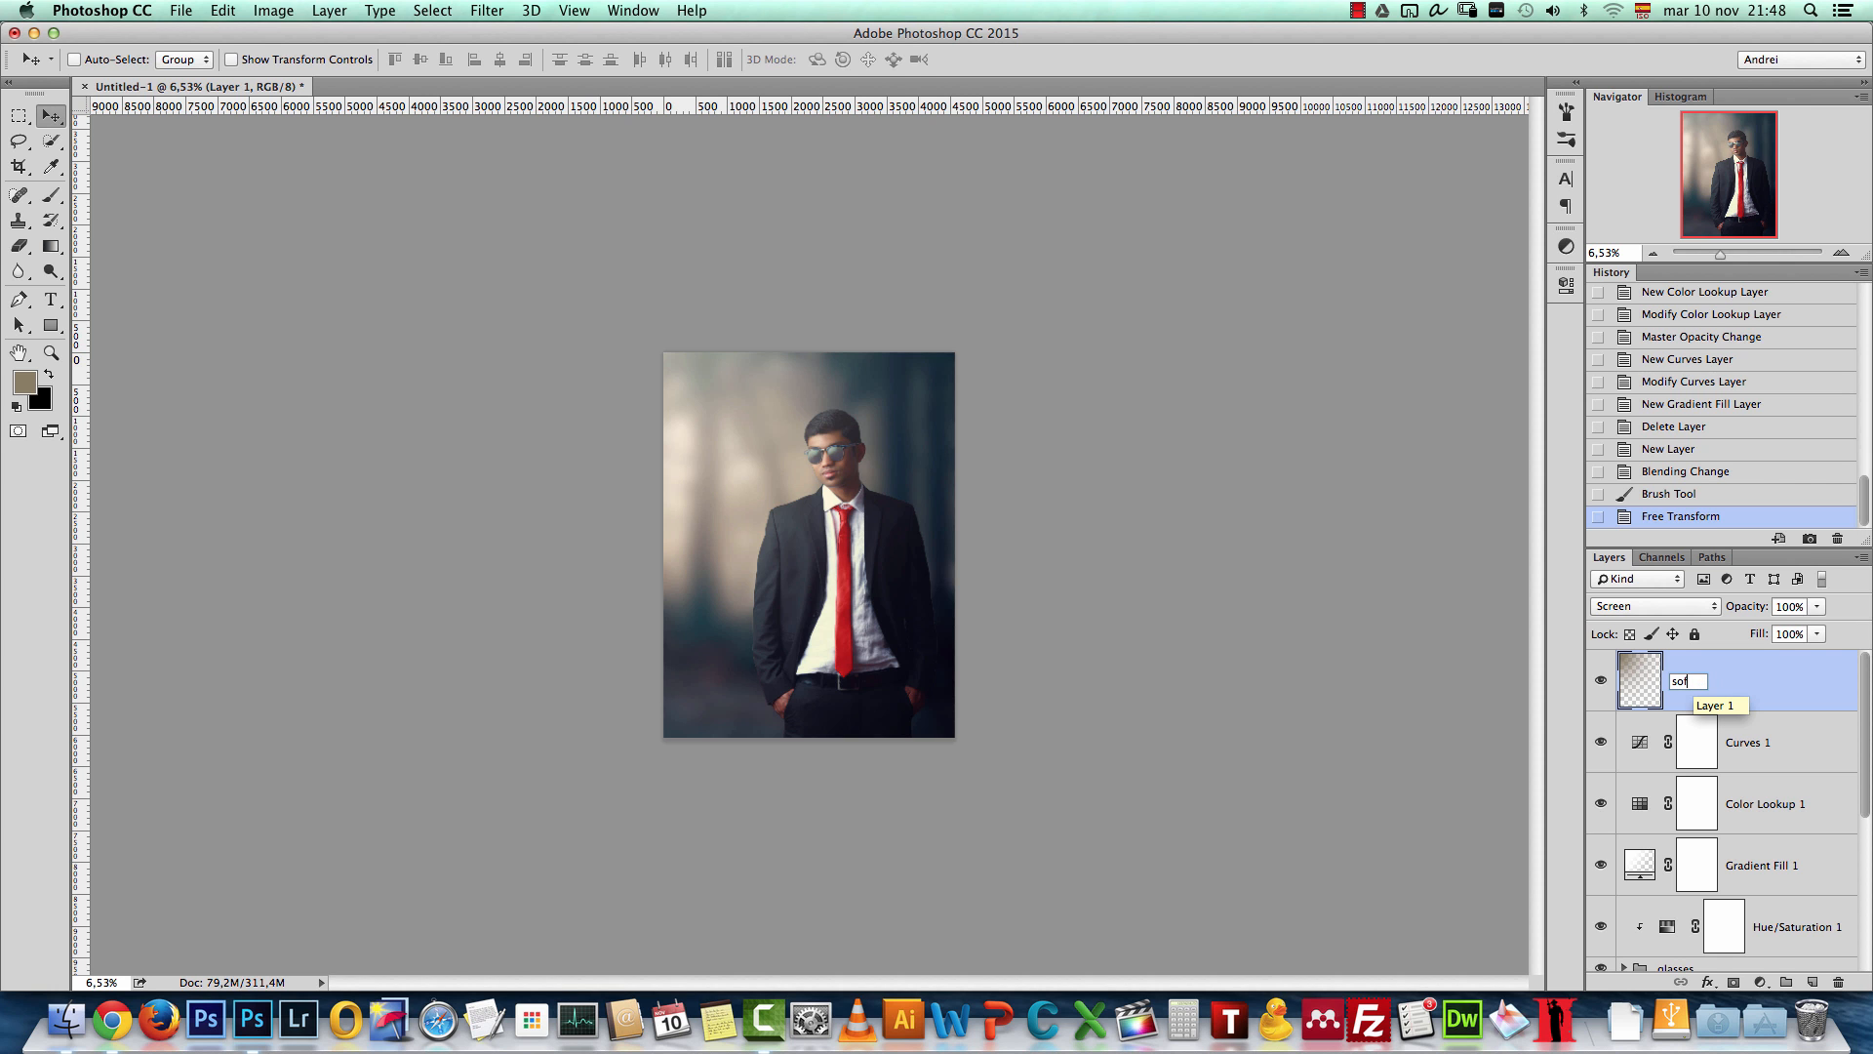
type("t glow")
key("Return")
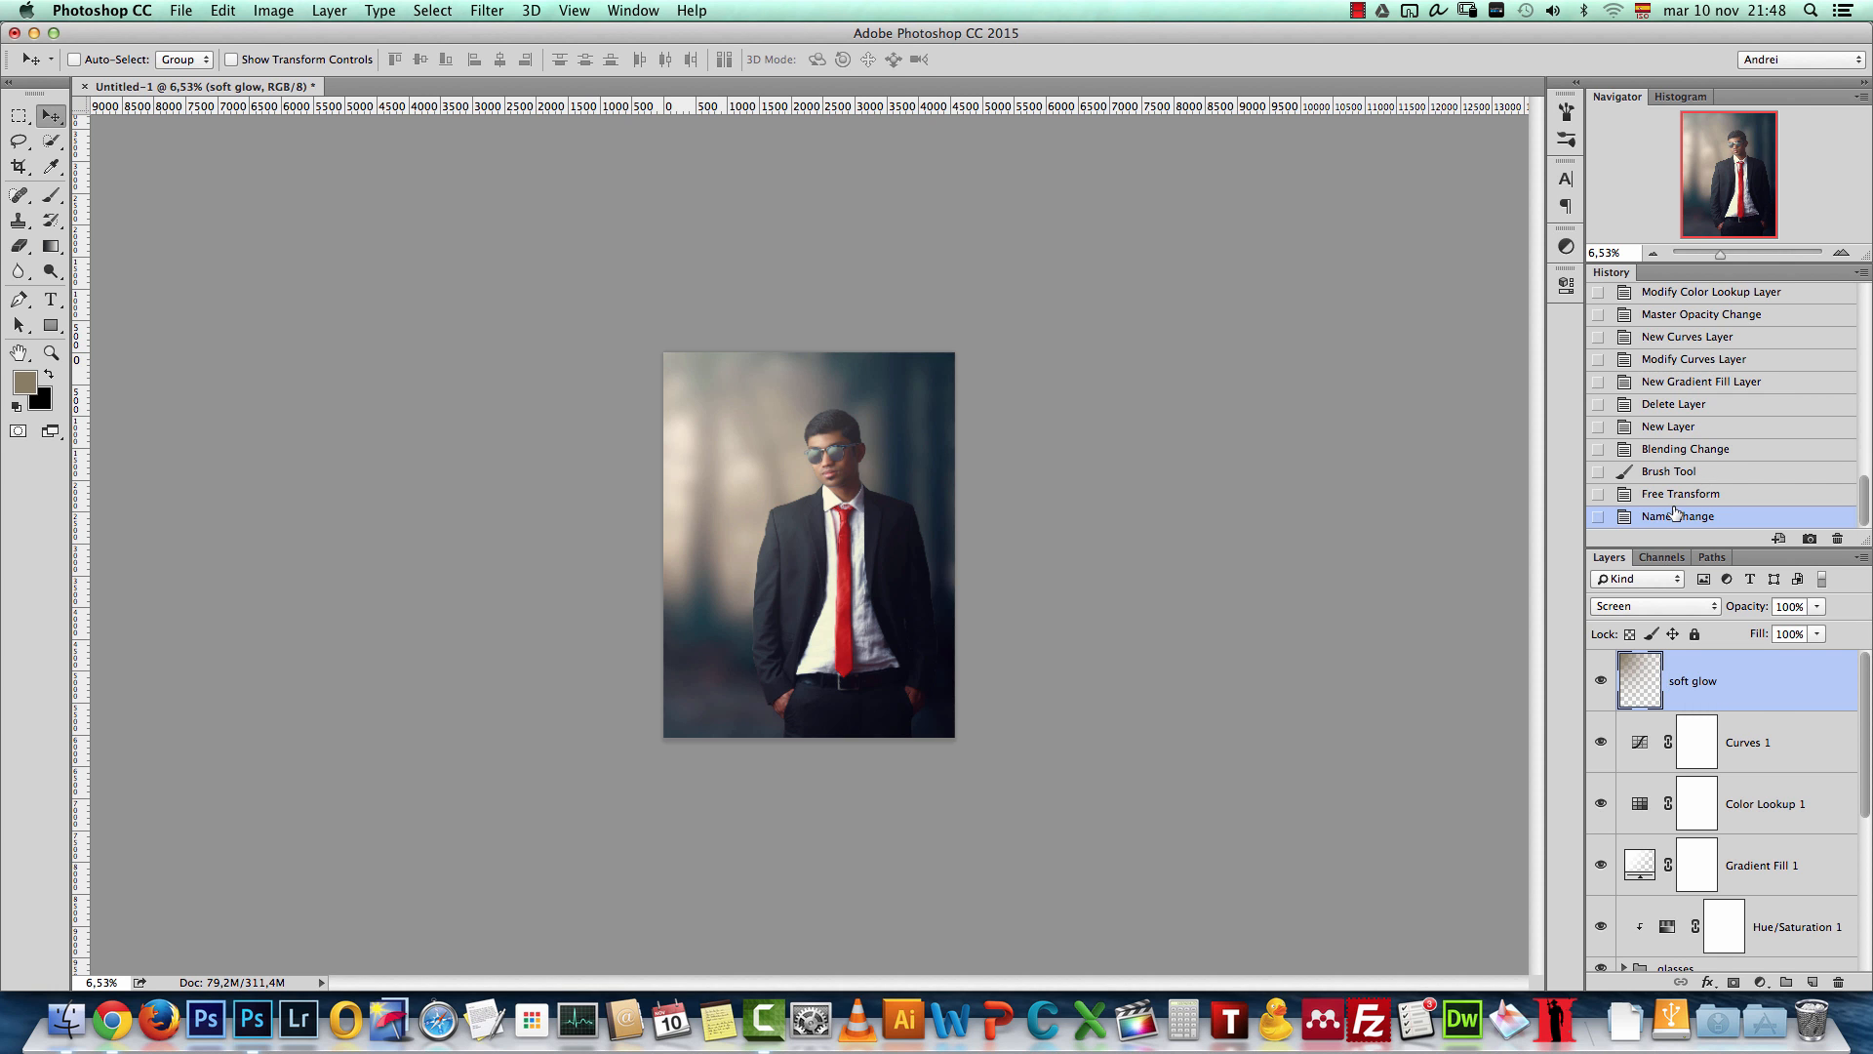
Step: Add a Color Balance layer above soft glow and set its shadows to Cyan–Red -7, Magenta–Green 6 and Yellow–Blue 37
left_click(1844, 252)
left_click(1845, 252)
left_click(1844, 252)
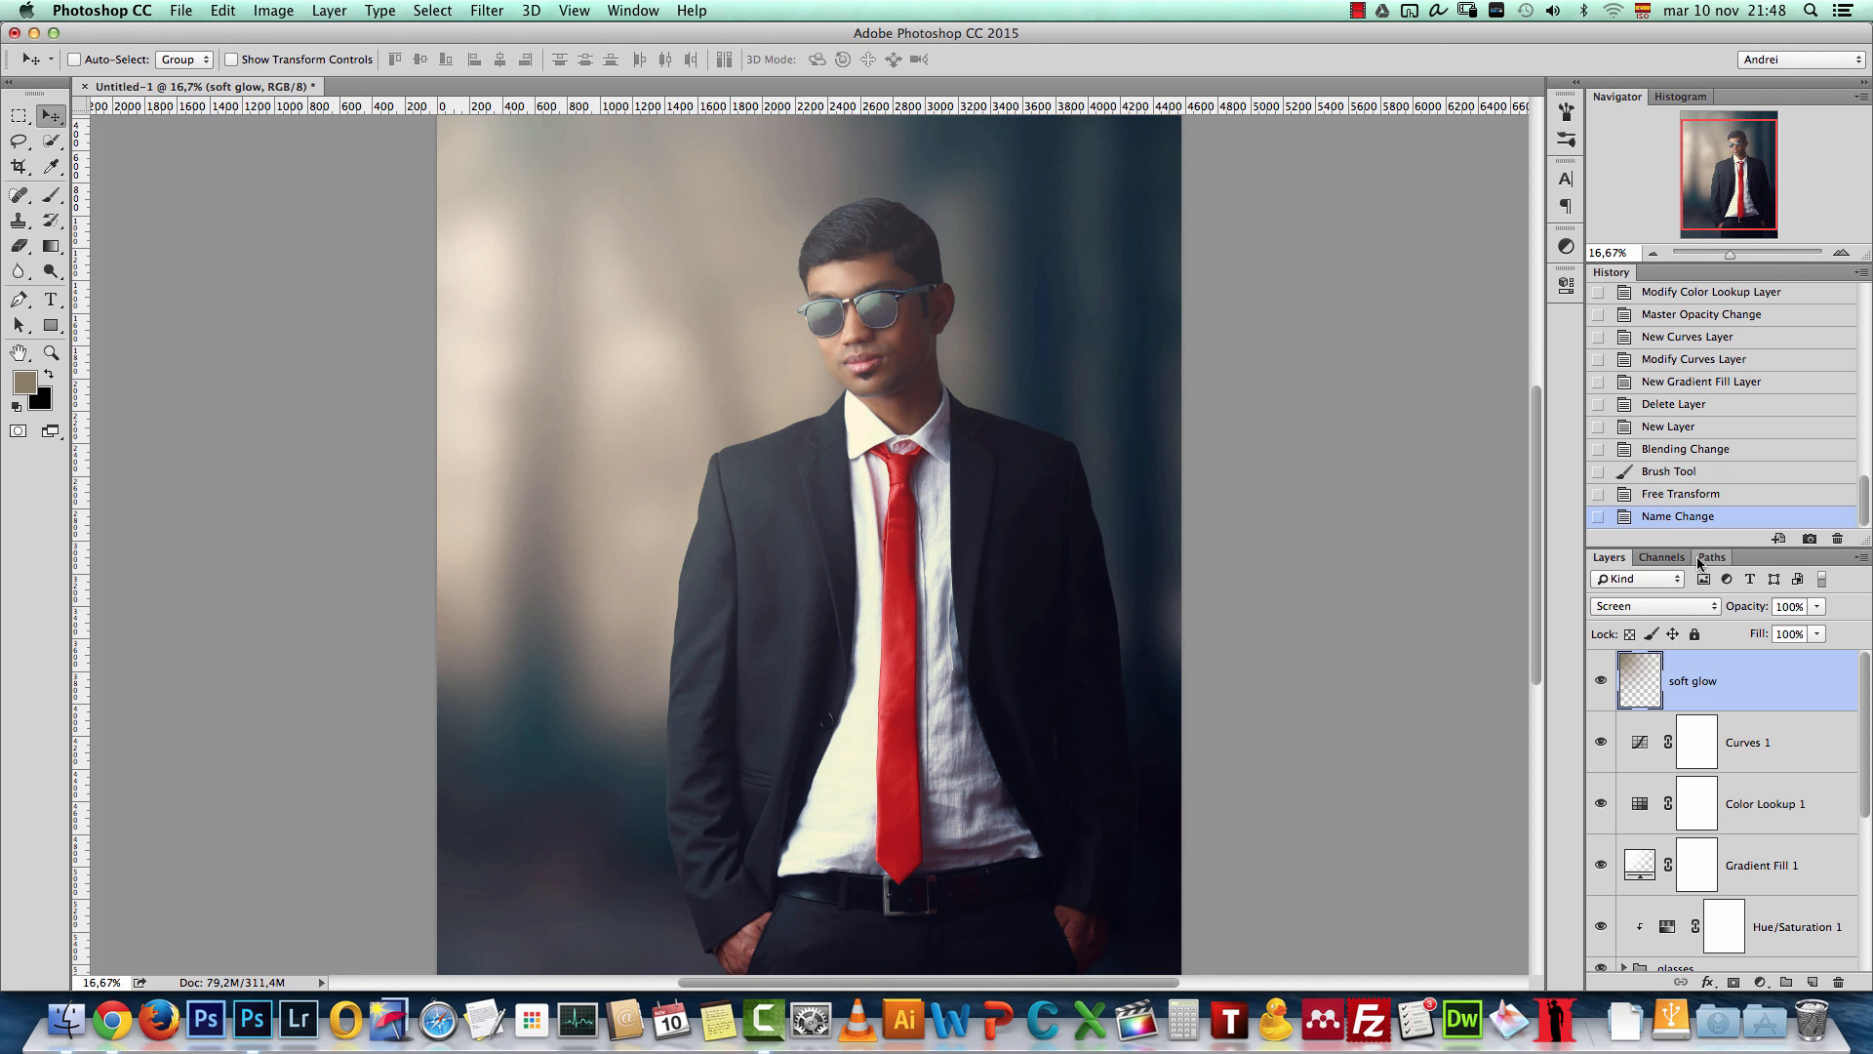
left_click(1761, 981)
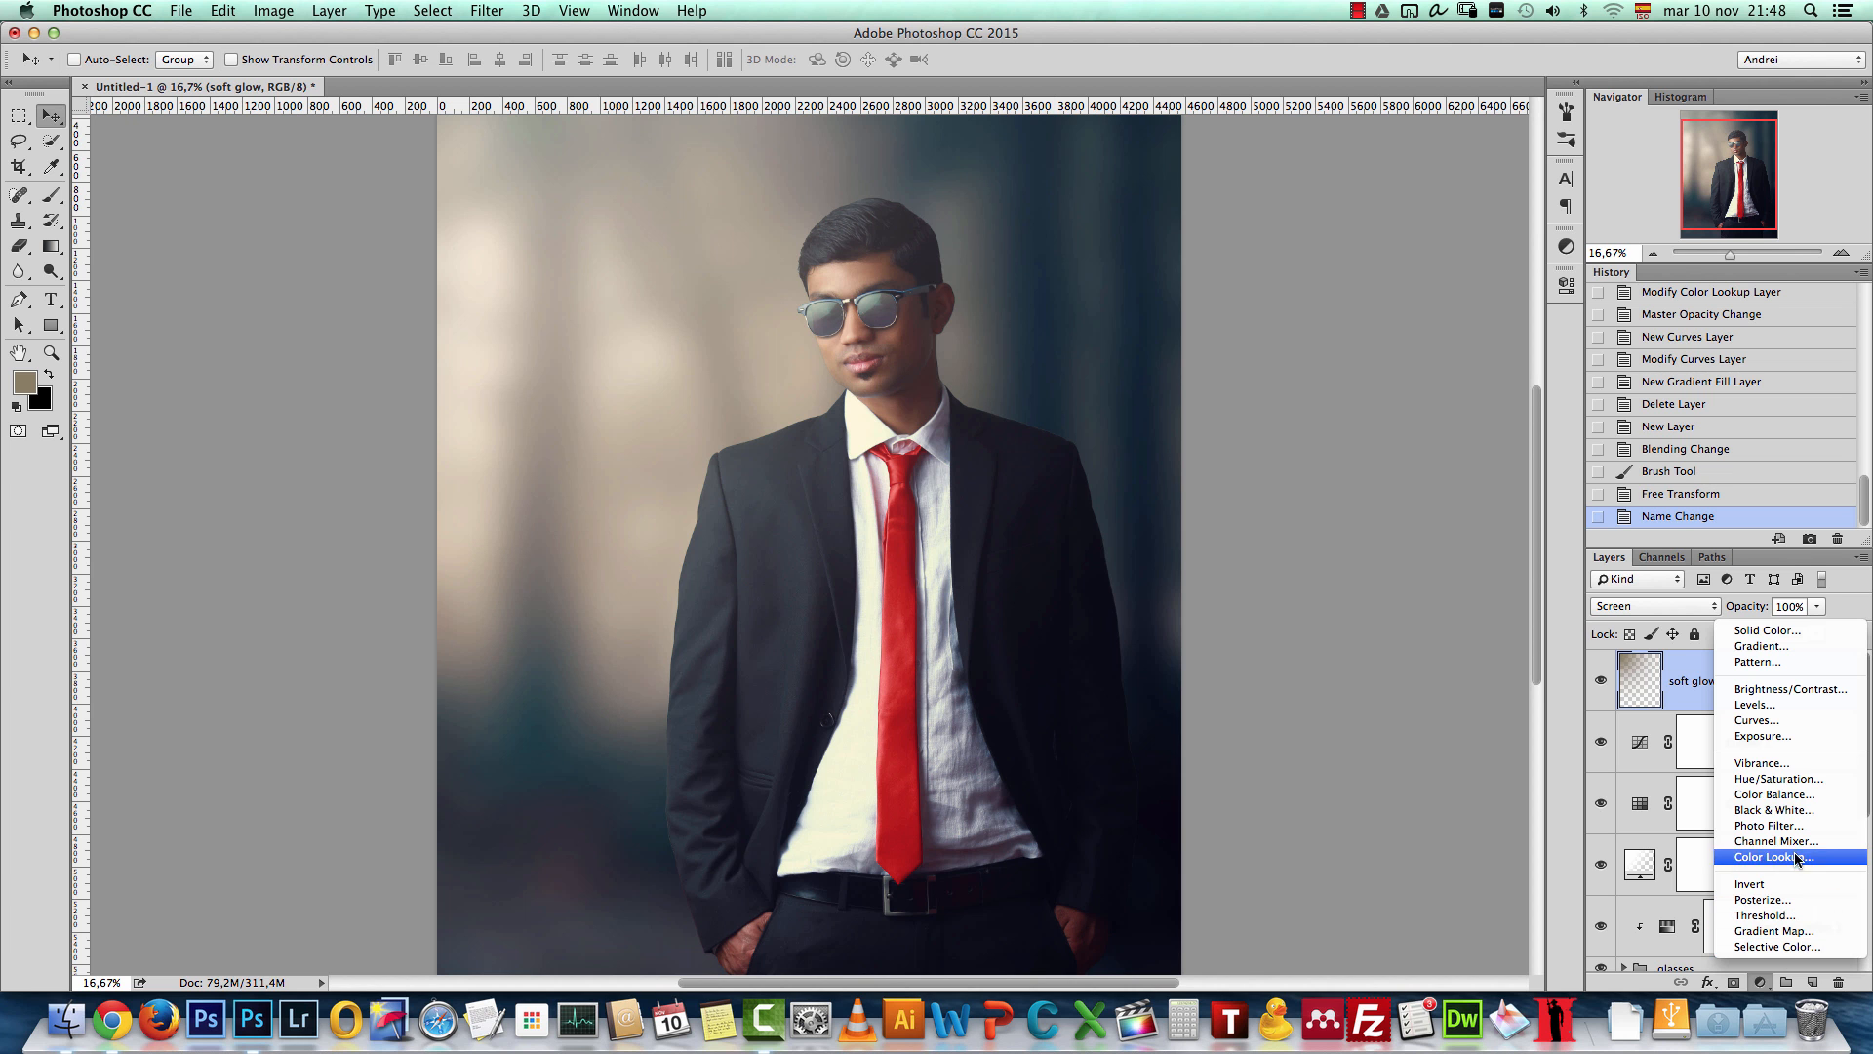
left_click(1798, 796)
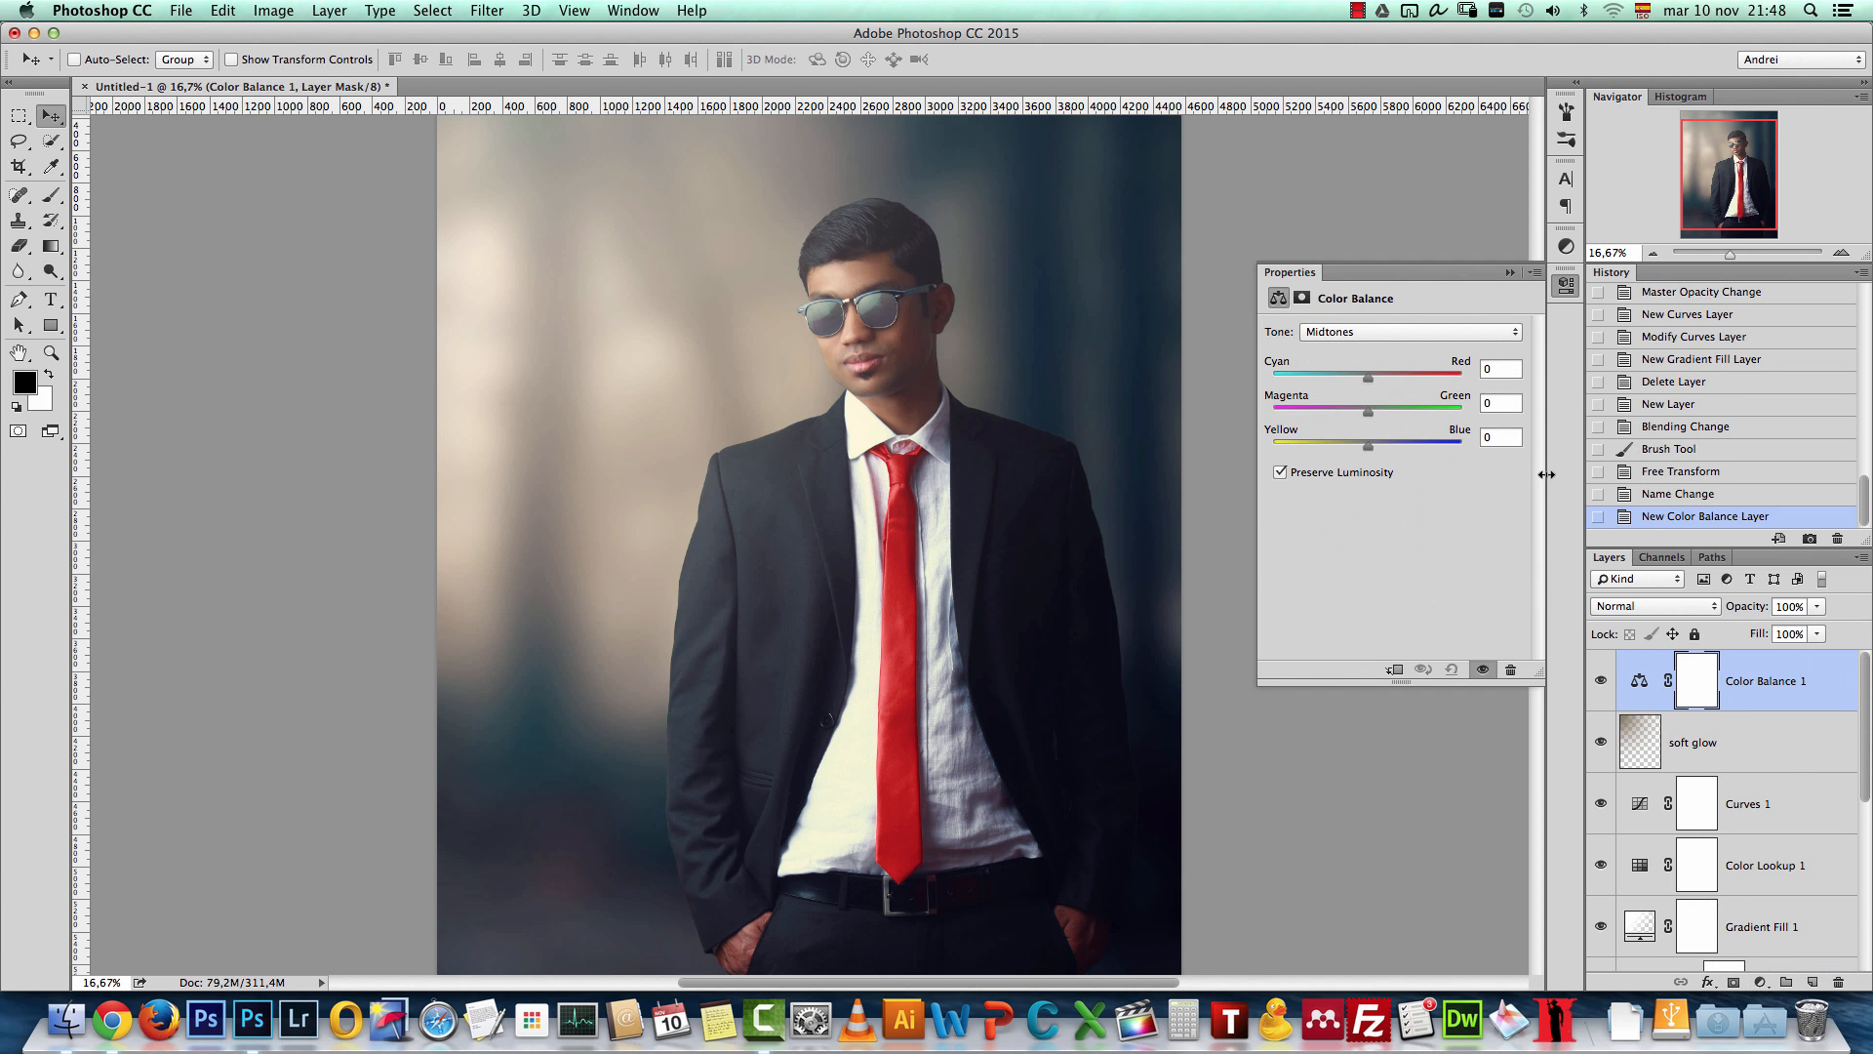
left_click(1438, 332)
left_click(1435, 314)
type("-7")
key("Tab")
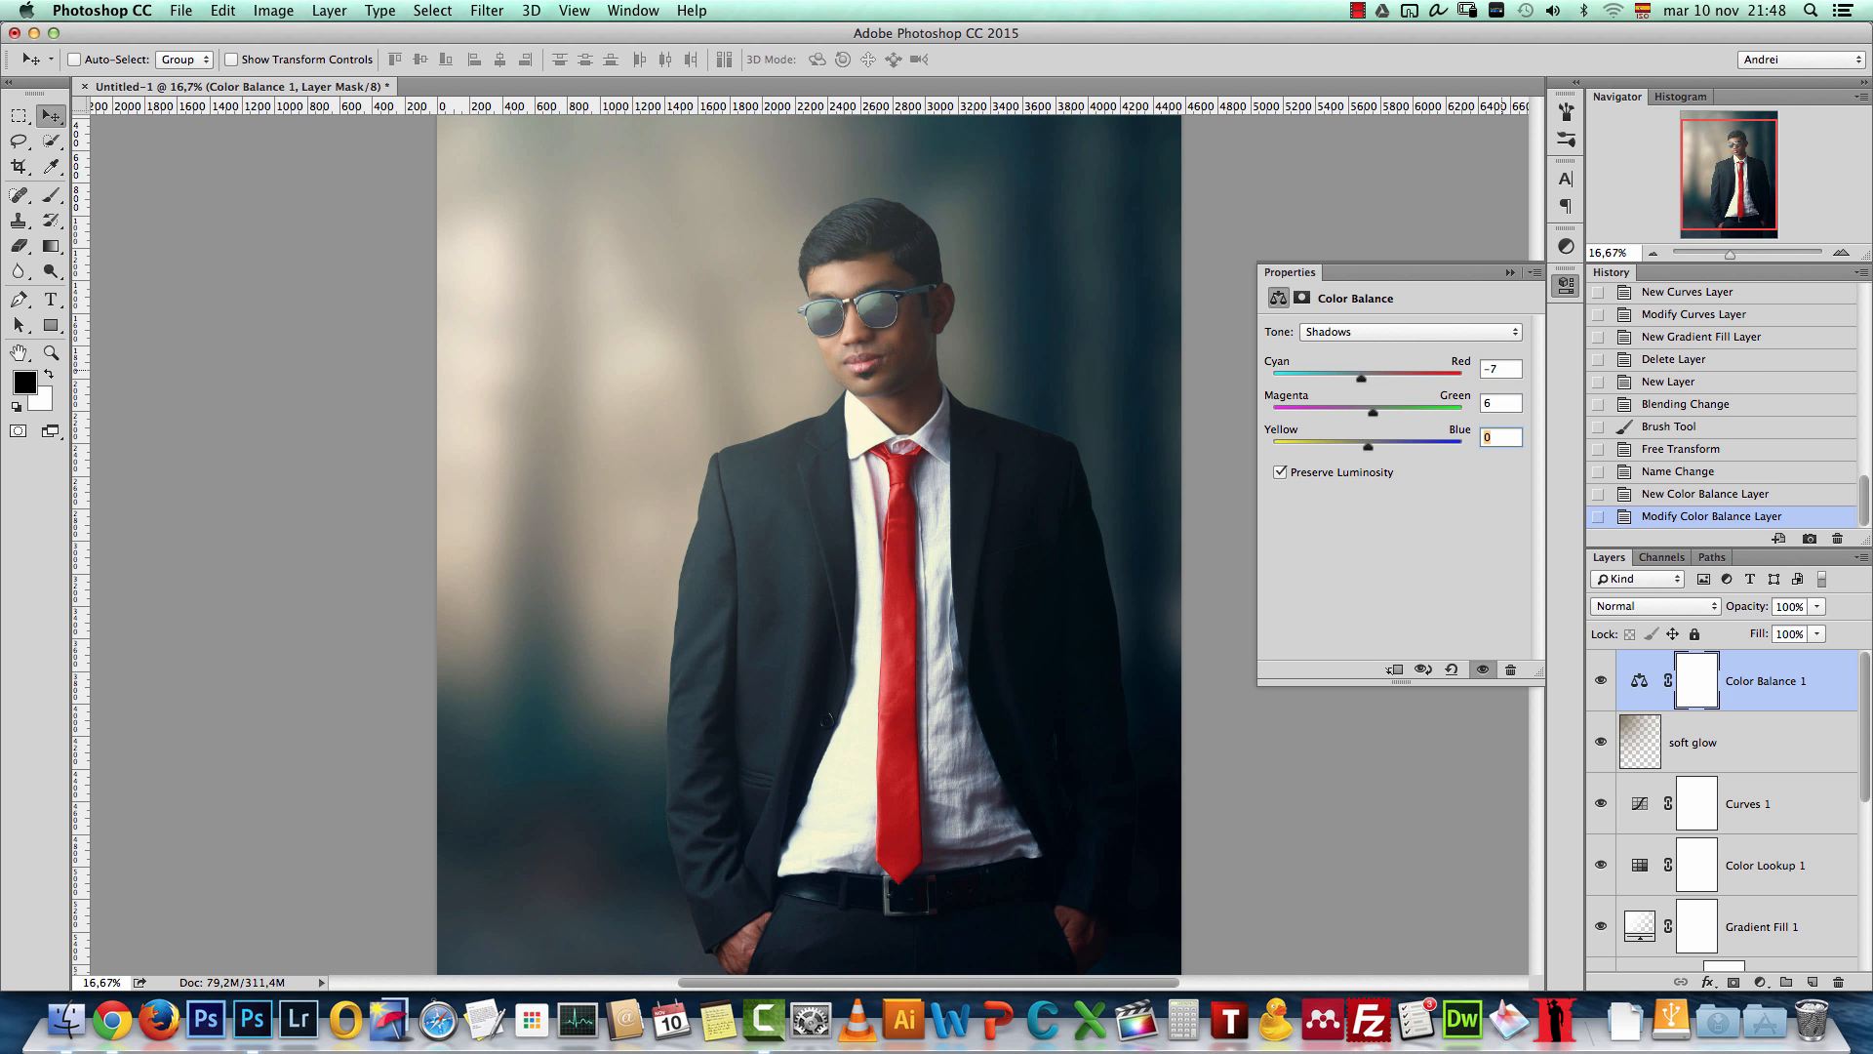
type("37")
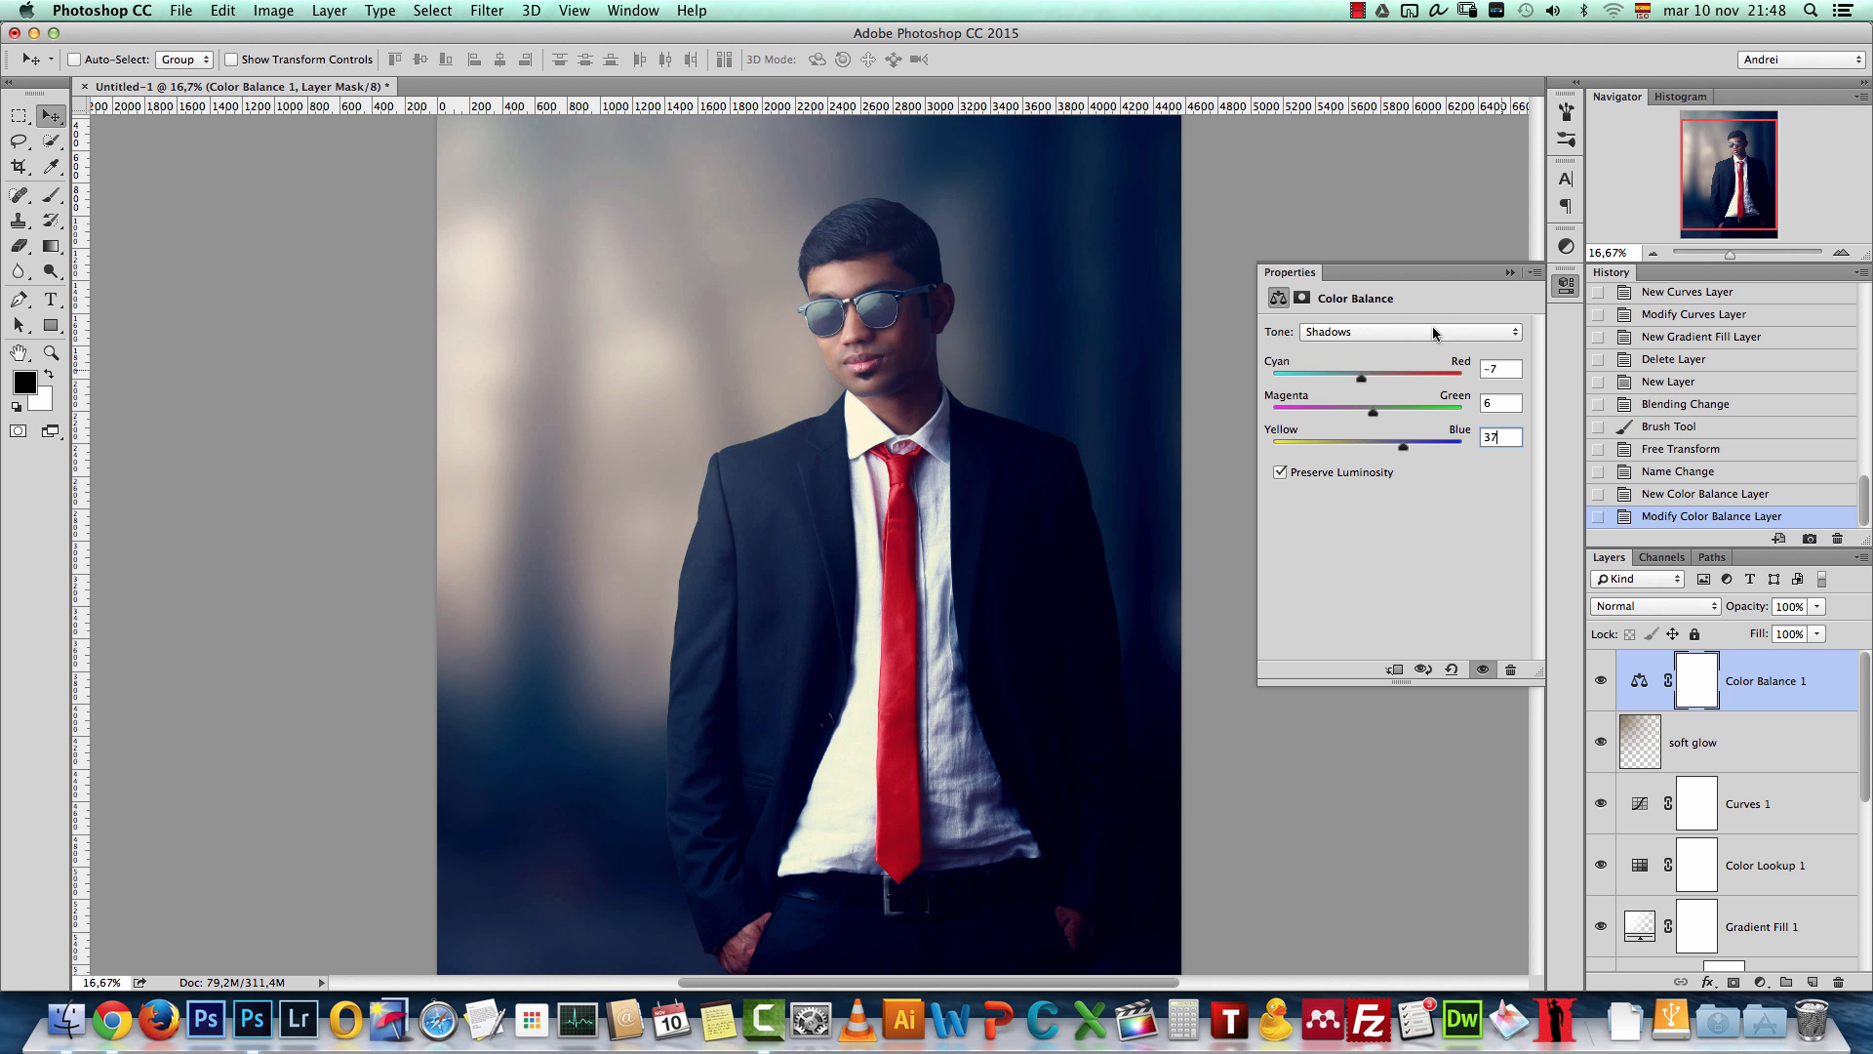
Step: Set the Color Balance highlights to Cyan–Red 9, Magenta–Green -2 and Yellow–Blue -19
left_click(1432, 326)
left_click(1405, 349)
type("-2")
key("Tab")
left_click(1383, 331)
left_click(1373, 348)
left_click(1471, 366)
type("9")
key("Tab")
type("-13")
key("BackSpace")
type("9")
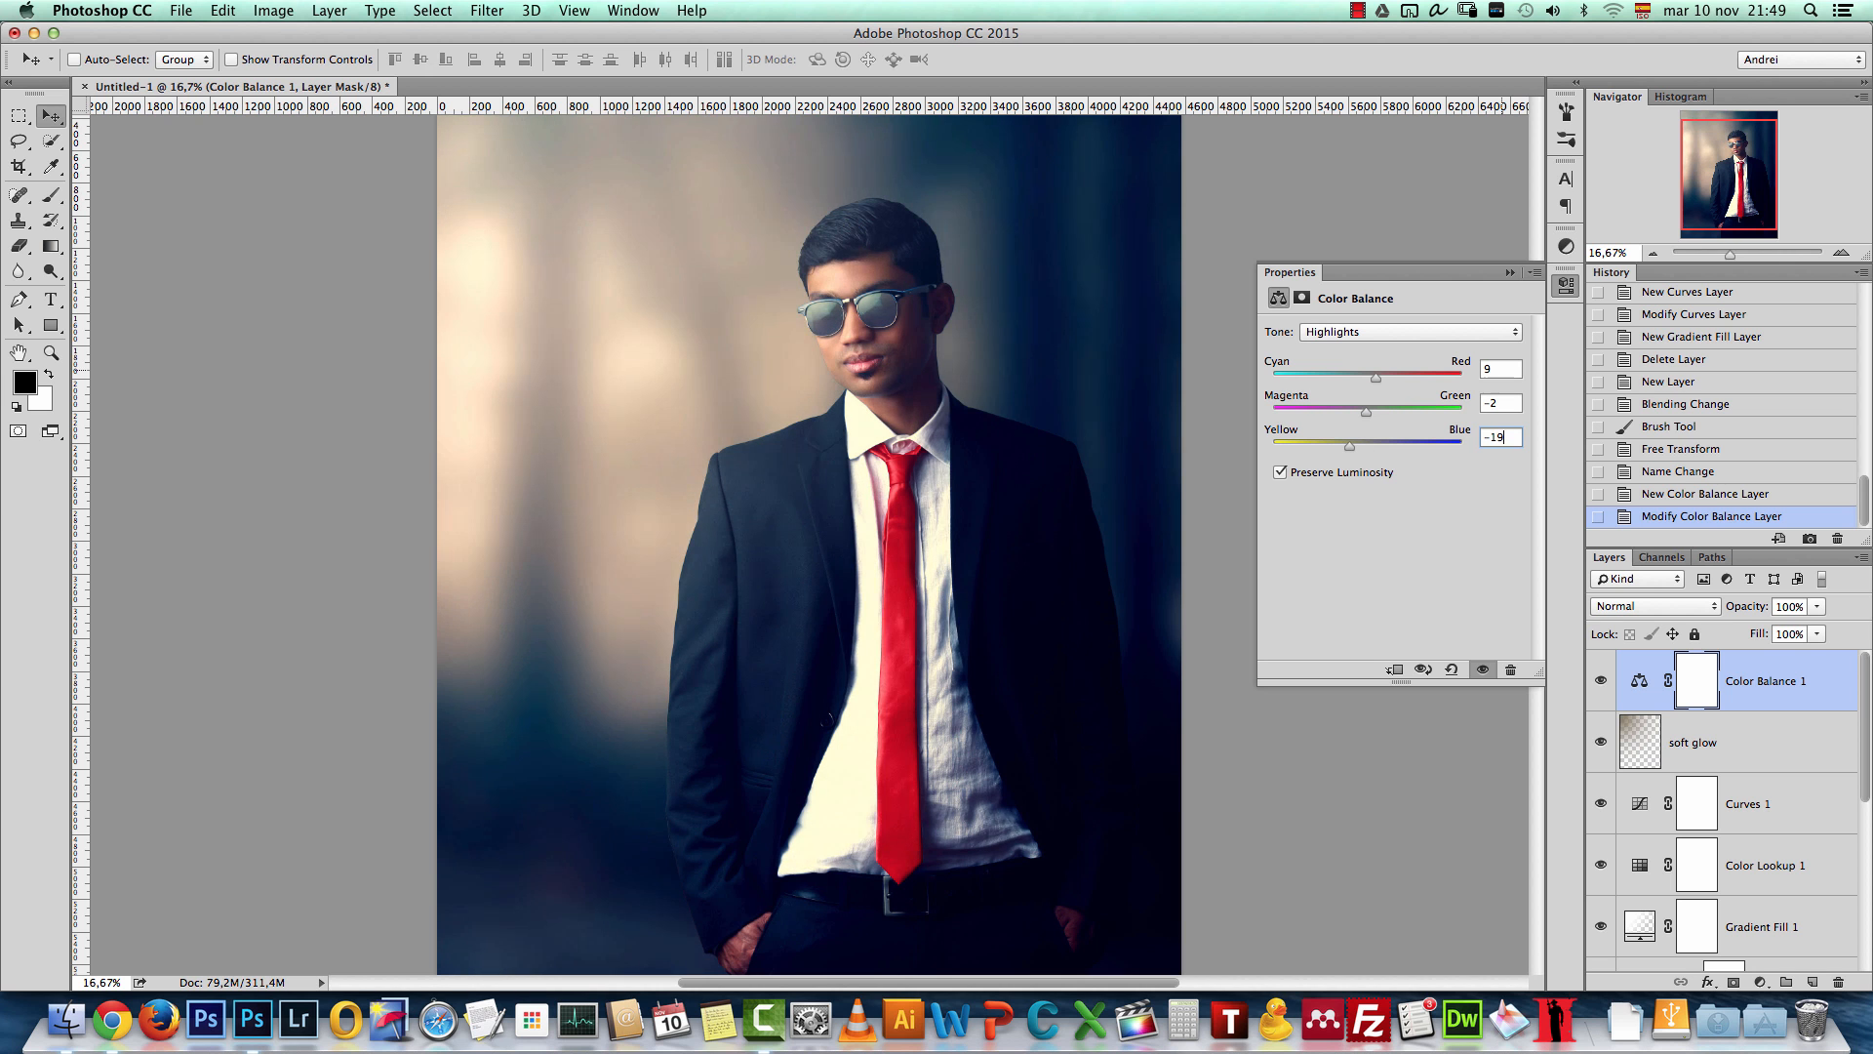
Step: Turn off Preserve Luminosity for the Color Balance layer and compare the photo with the layer hidden and shown
left_click(1280, 473)
left_click(1598, 682)
left_click(1598, 682)
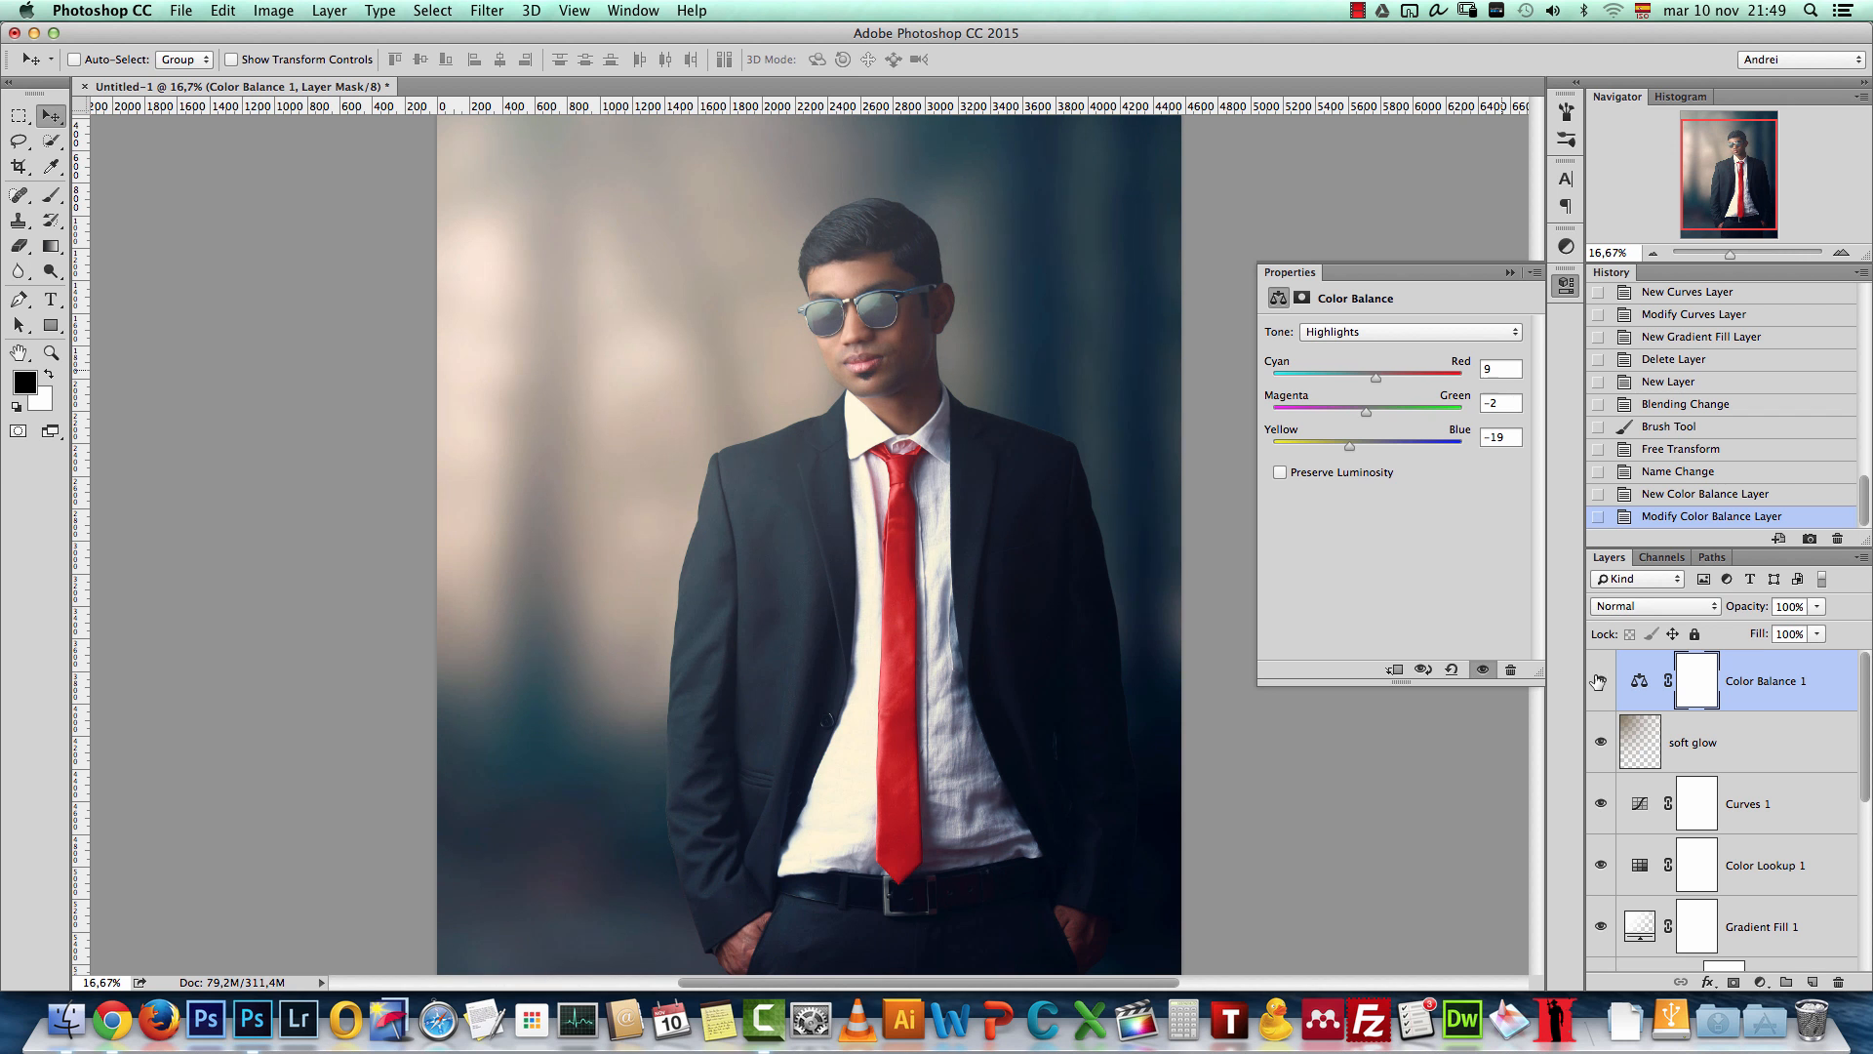
left_click(1509, 272)
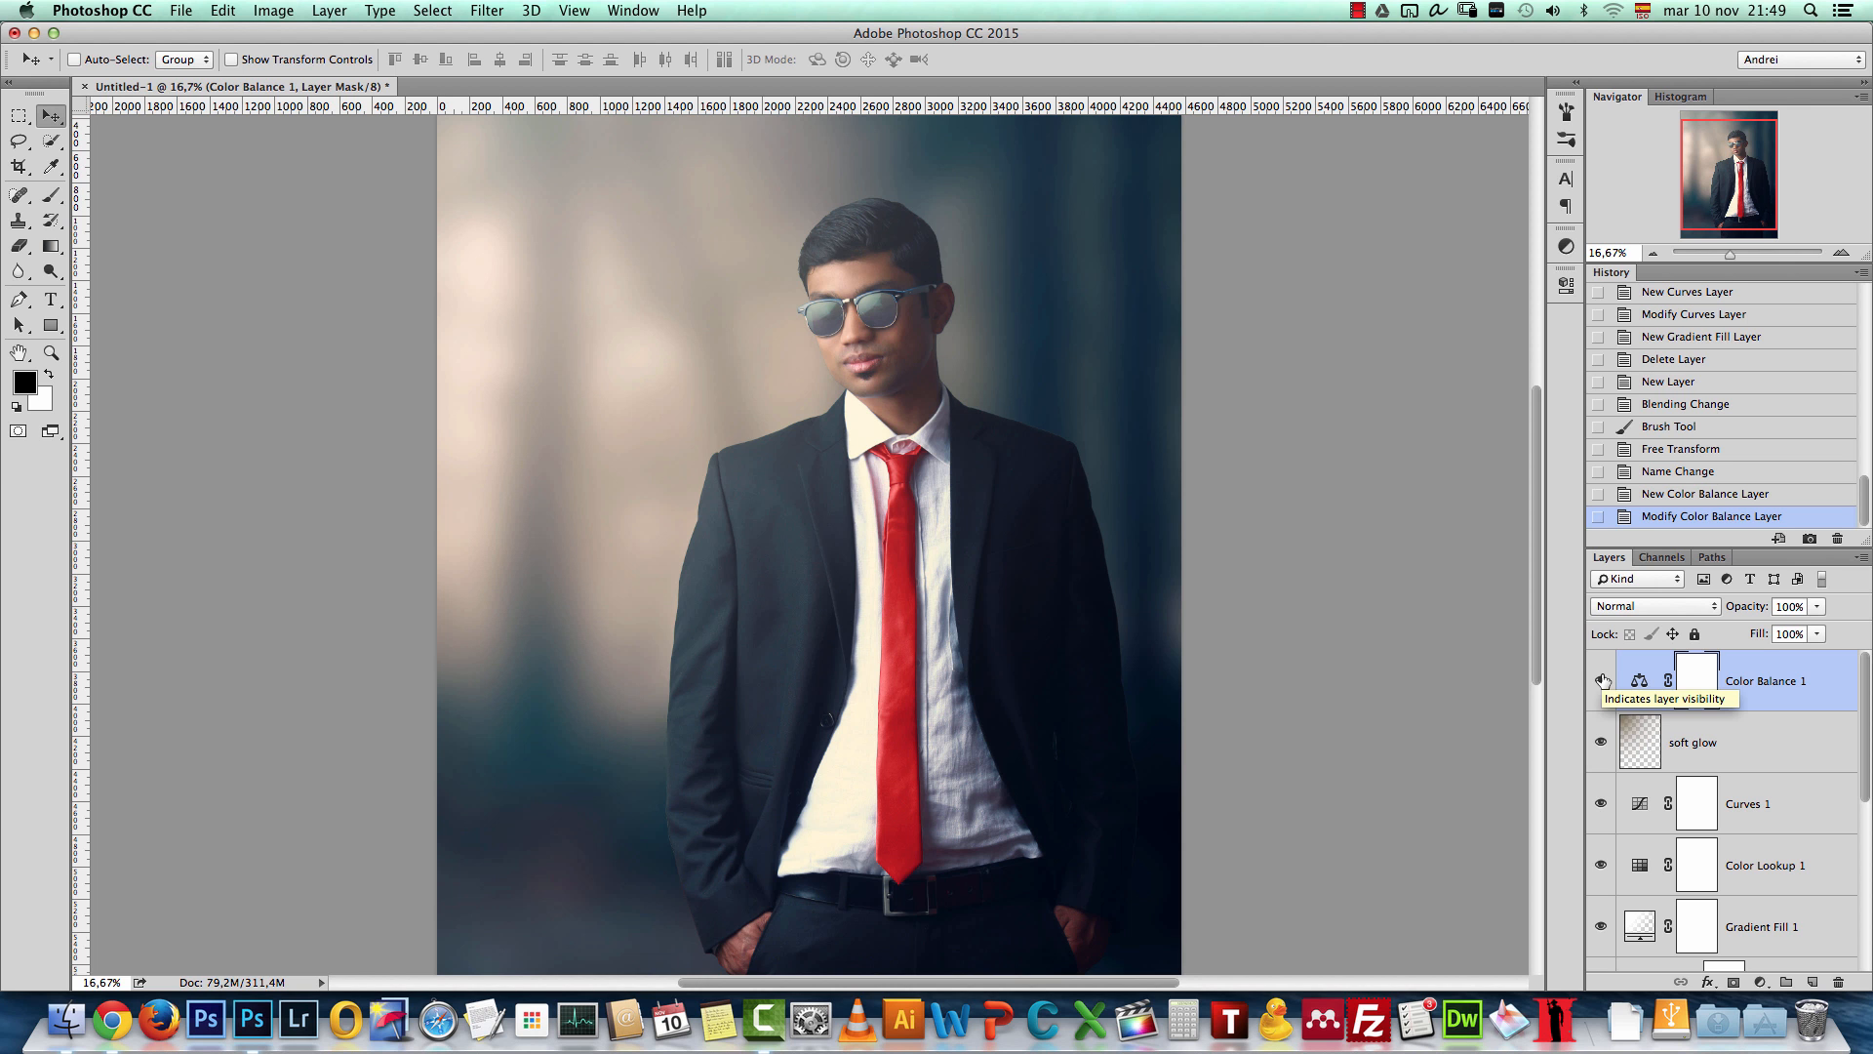
Step: Add a new layer on top, fill it with 50% Gray and set its blend mode to Overlay
left_click(1812, 982)
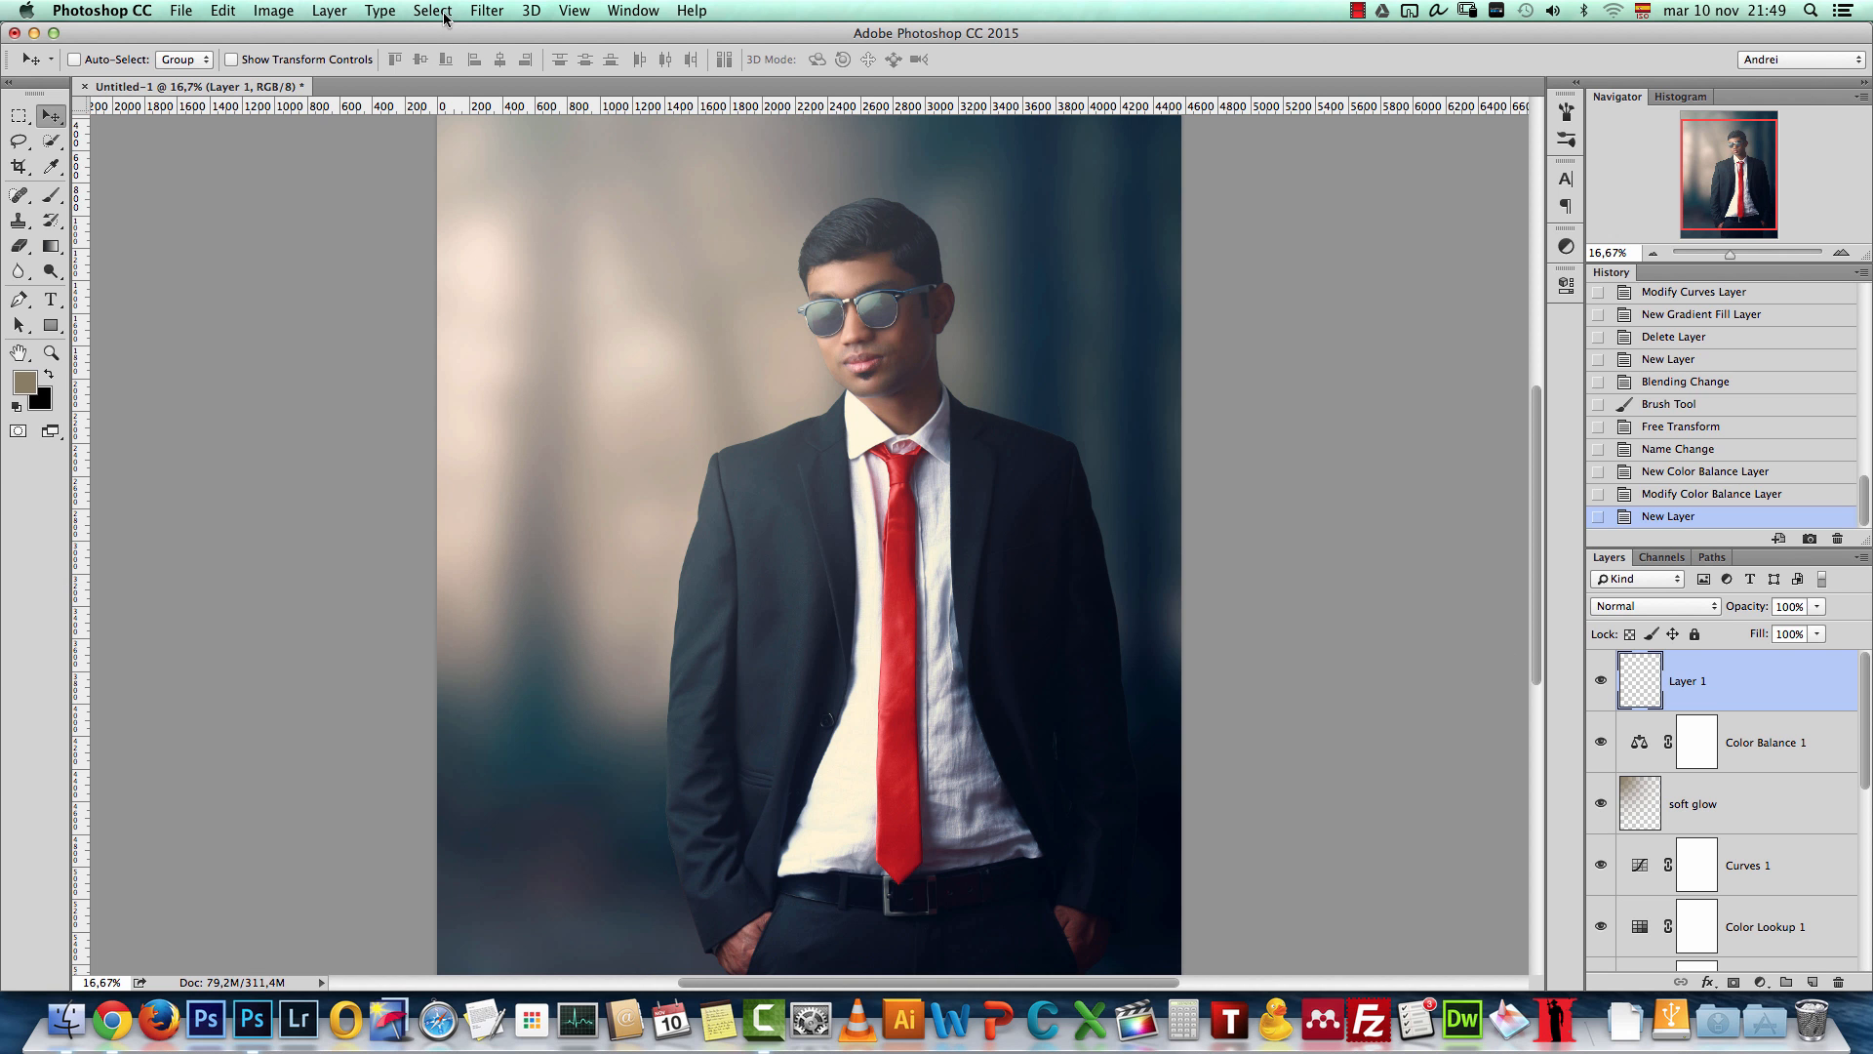
left_click(240, 10)
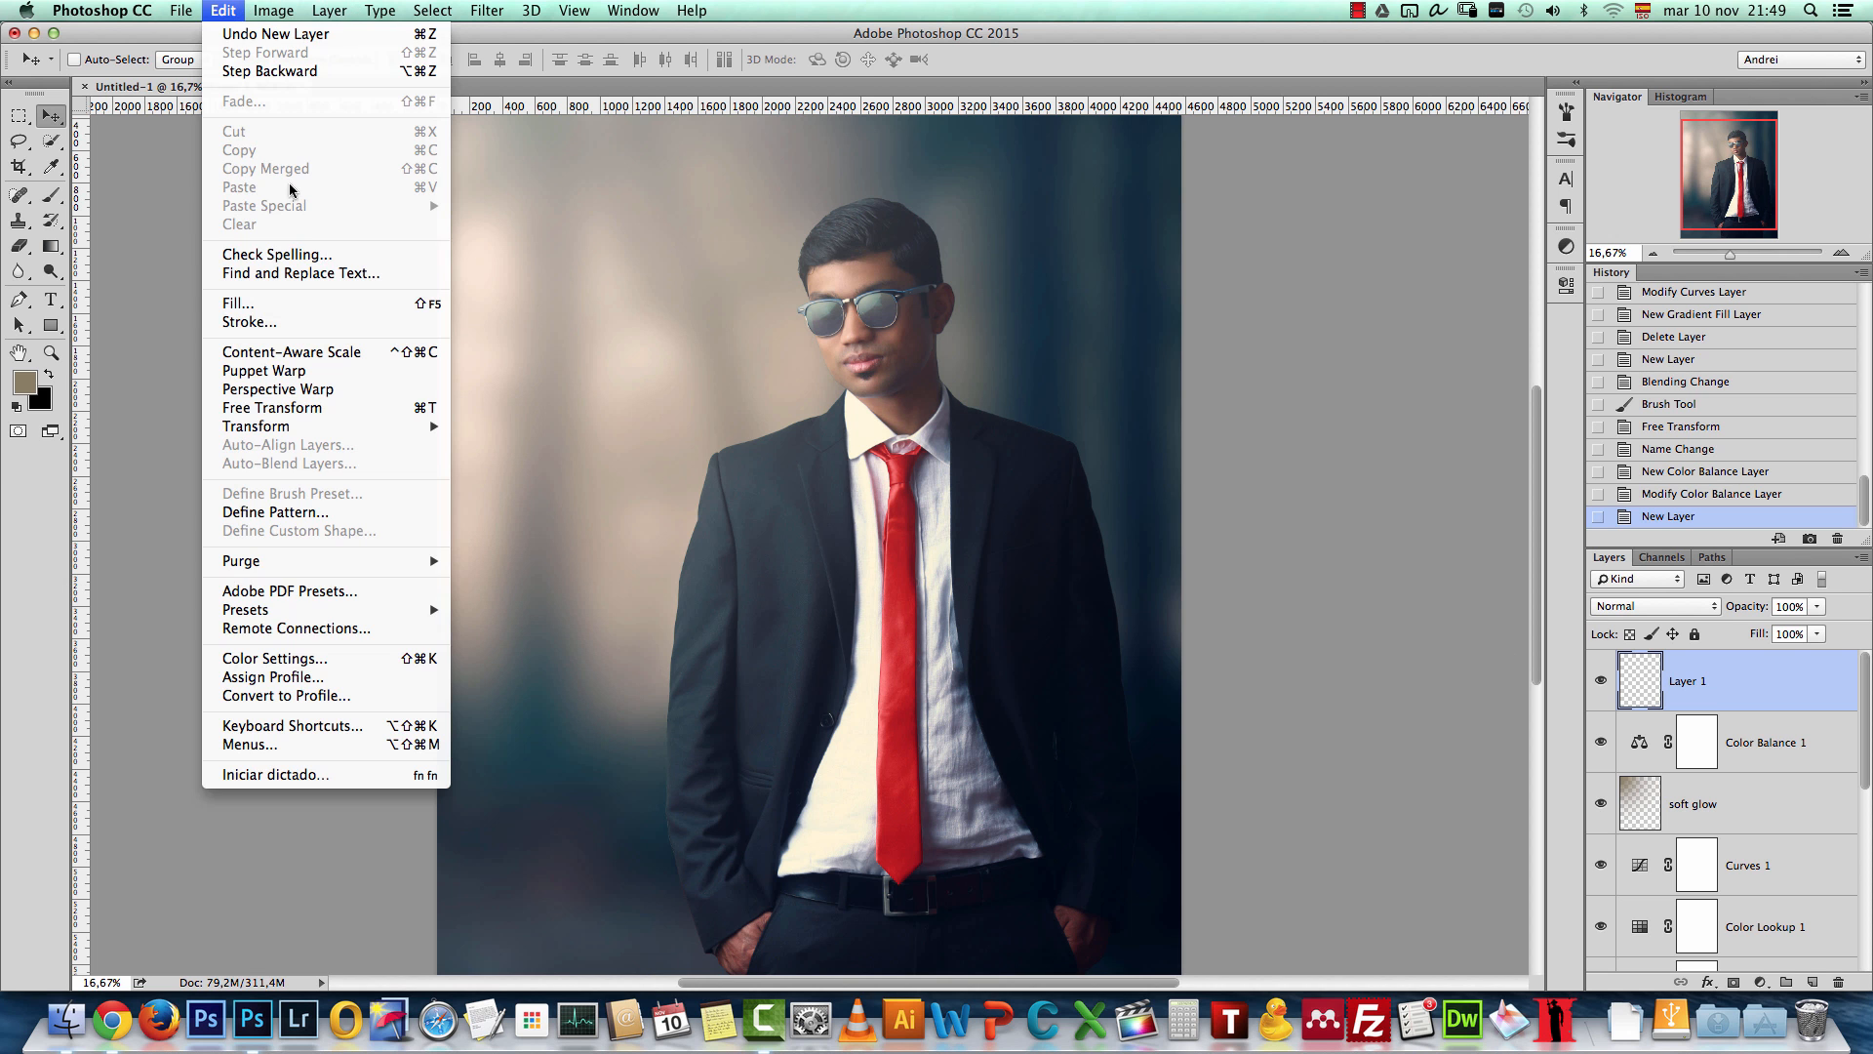
left_click(281, 307)
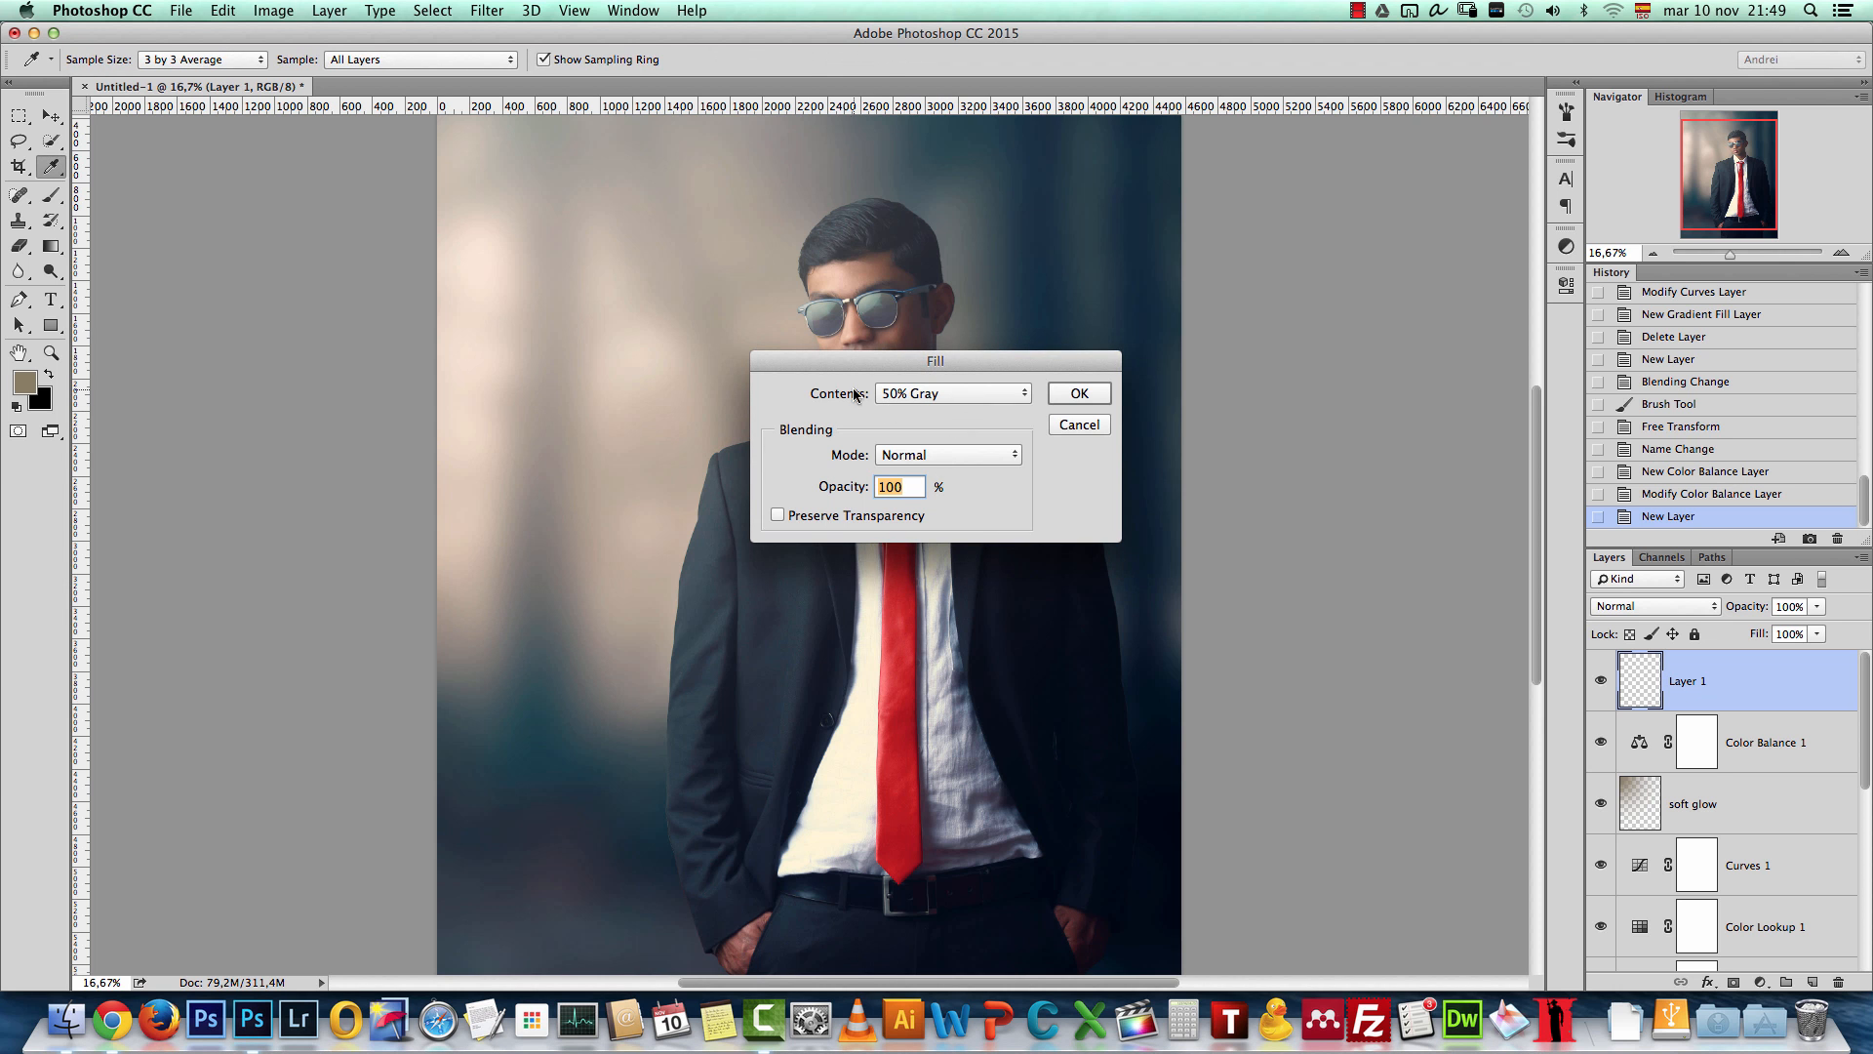
left_click(1076, 393)
key("v")
left_click(1655, 606)
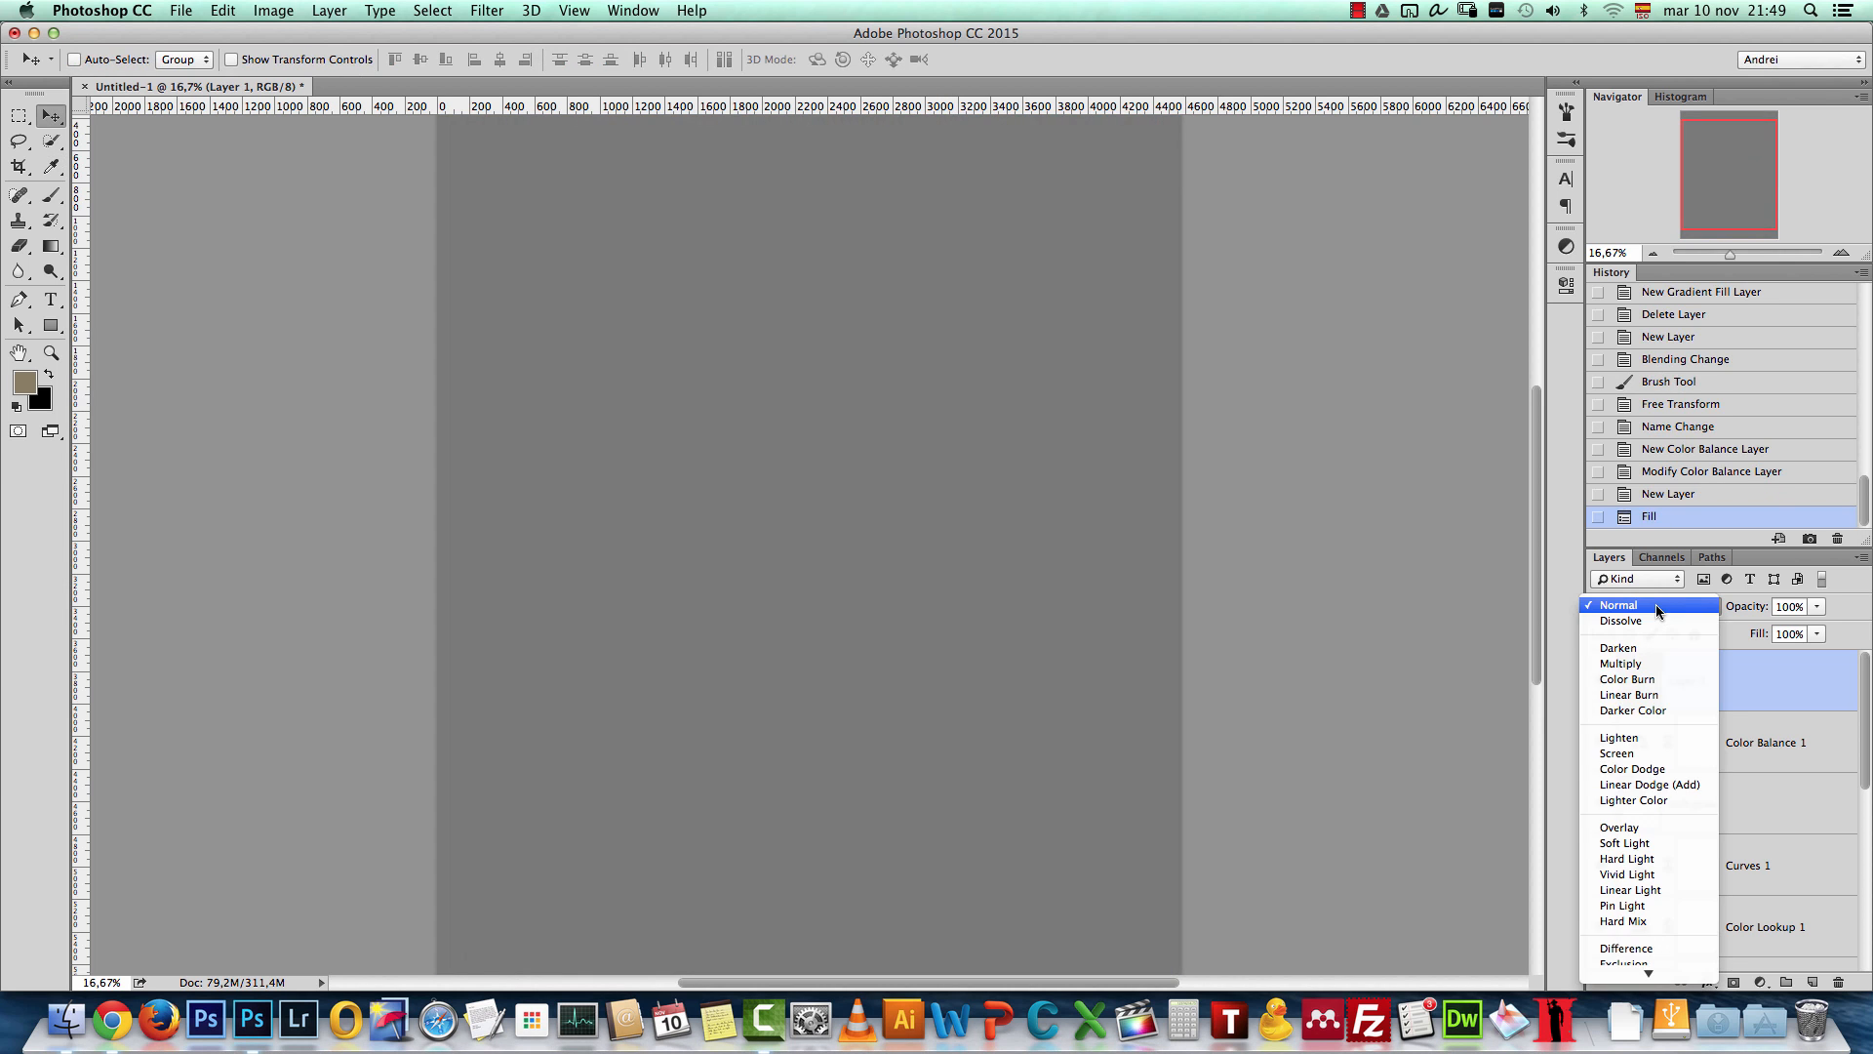
left_click(1631, 828)
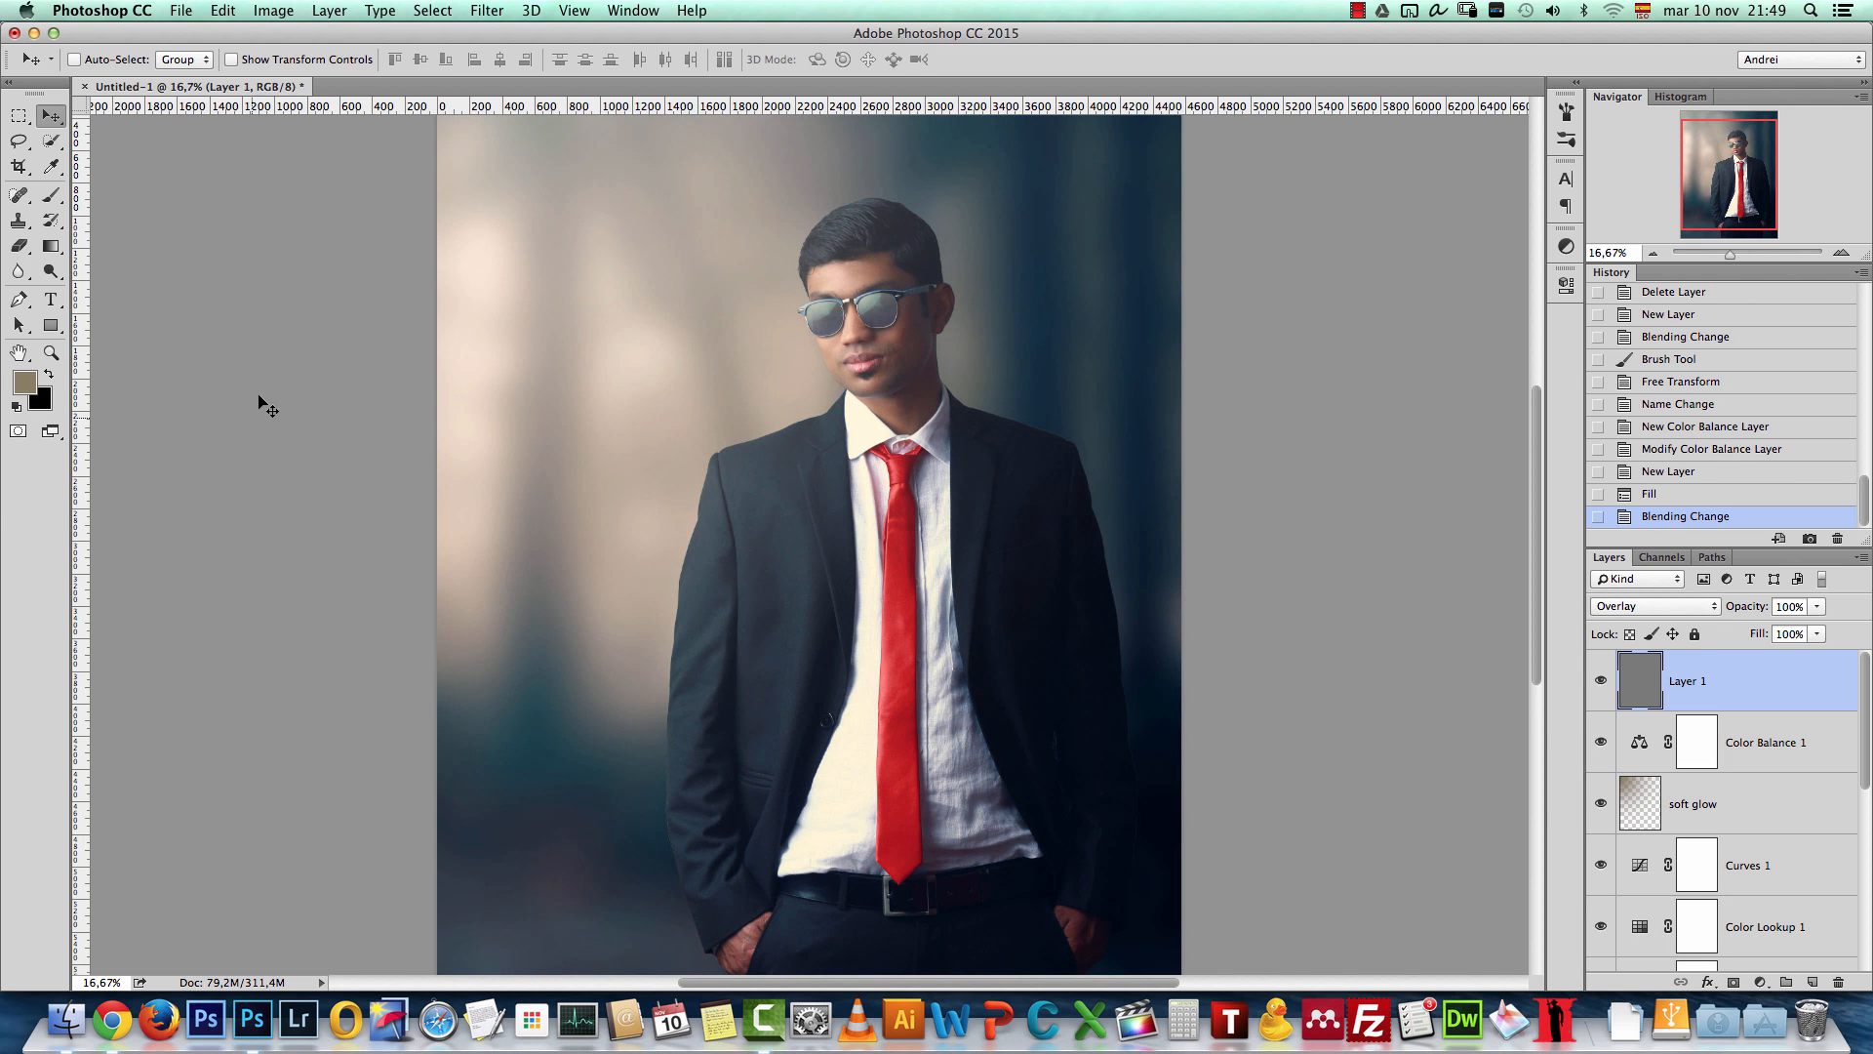
Step: Brighten the jacket lapel on the photo's left with the Dodge tool at 20% exposure and a 50 px brush, undoing the first test stroke
left_click(51, 271)
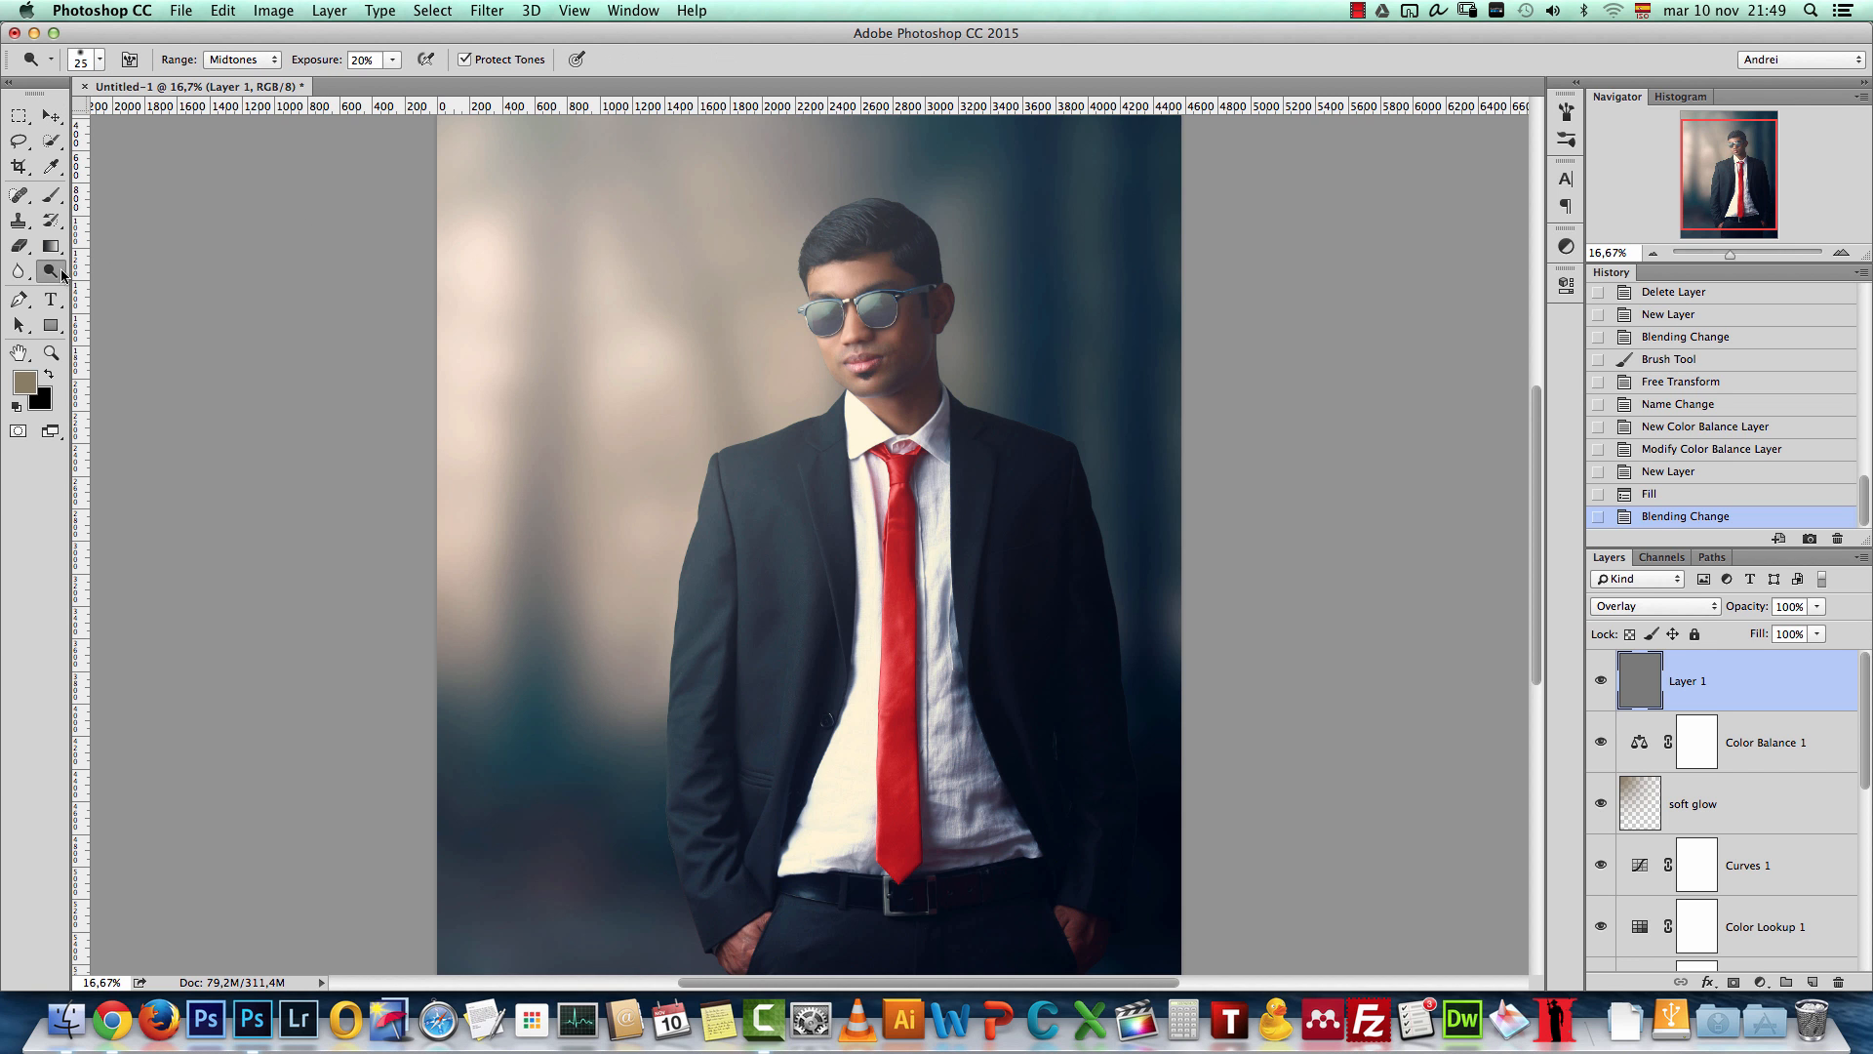
left_click(393, 61)
left_click(401, 83)
key("super+plus")
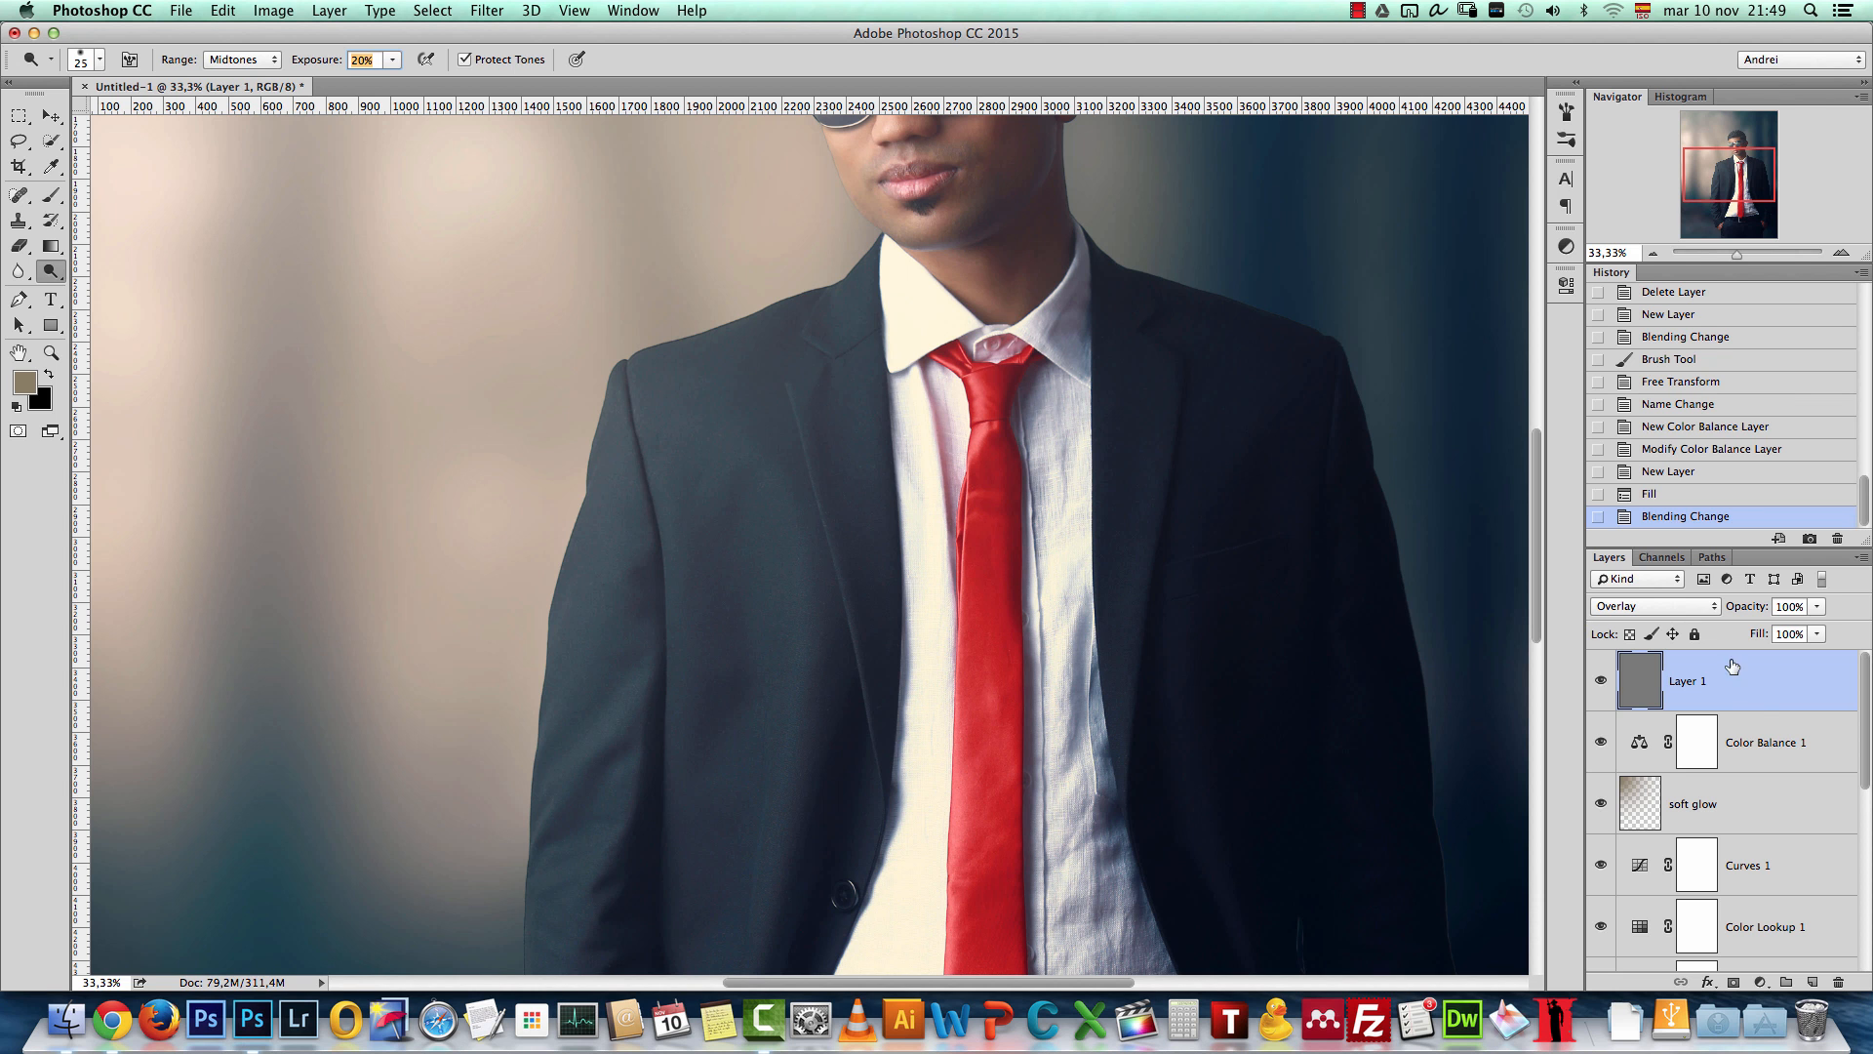
key("bracketright")
left_click_drag(851, 390, 835, 399)
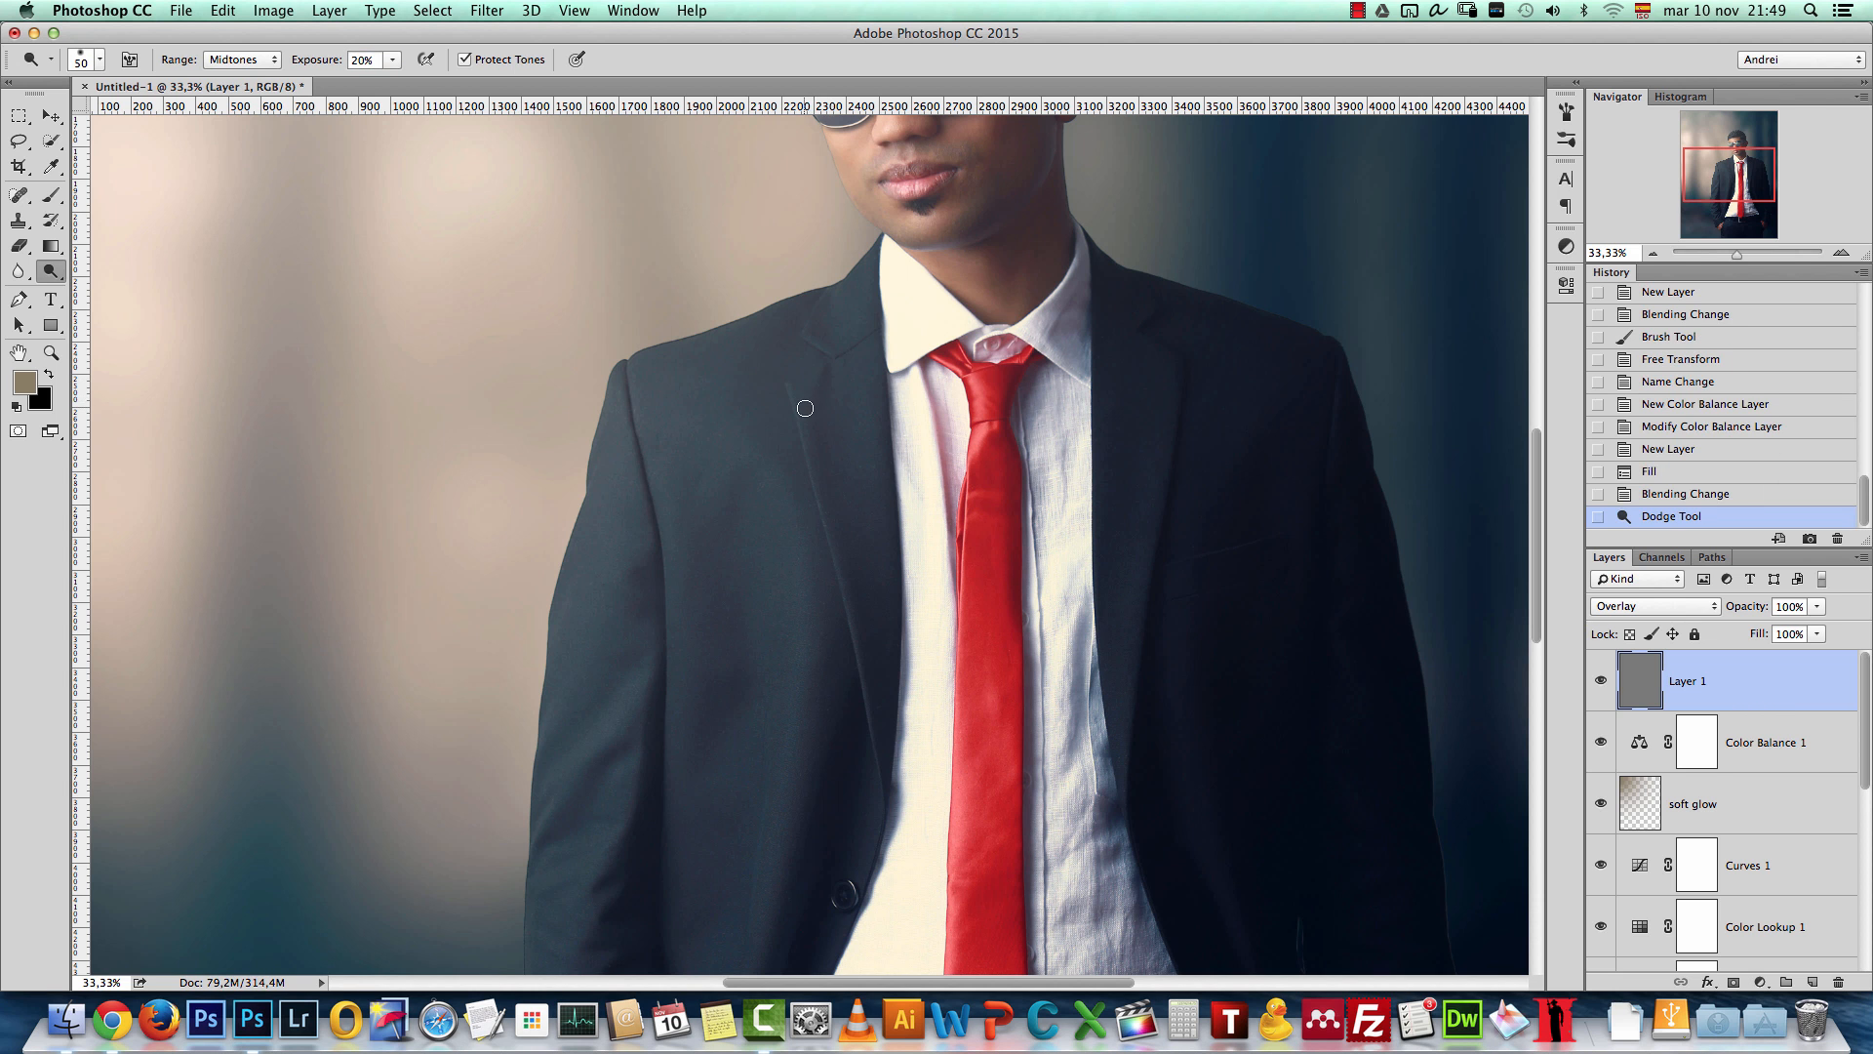
key("super+z")
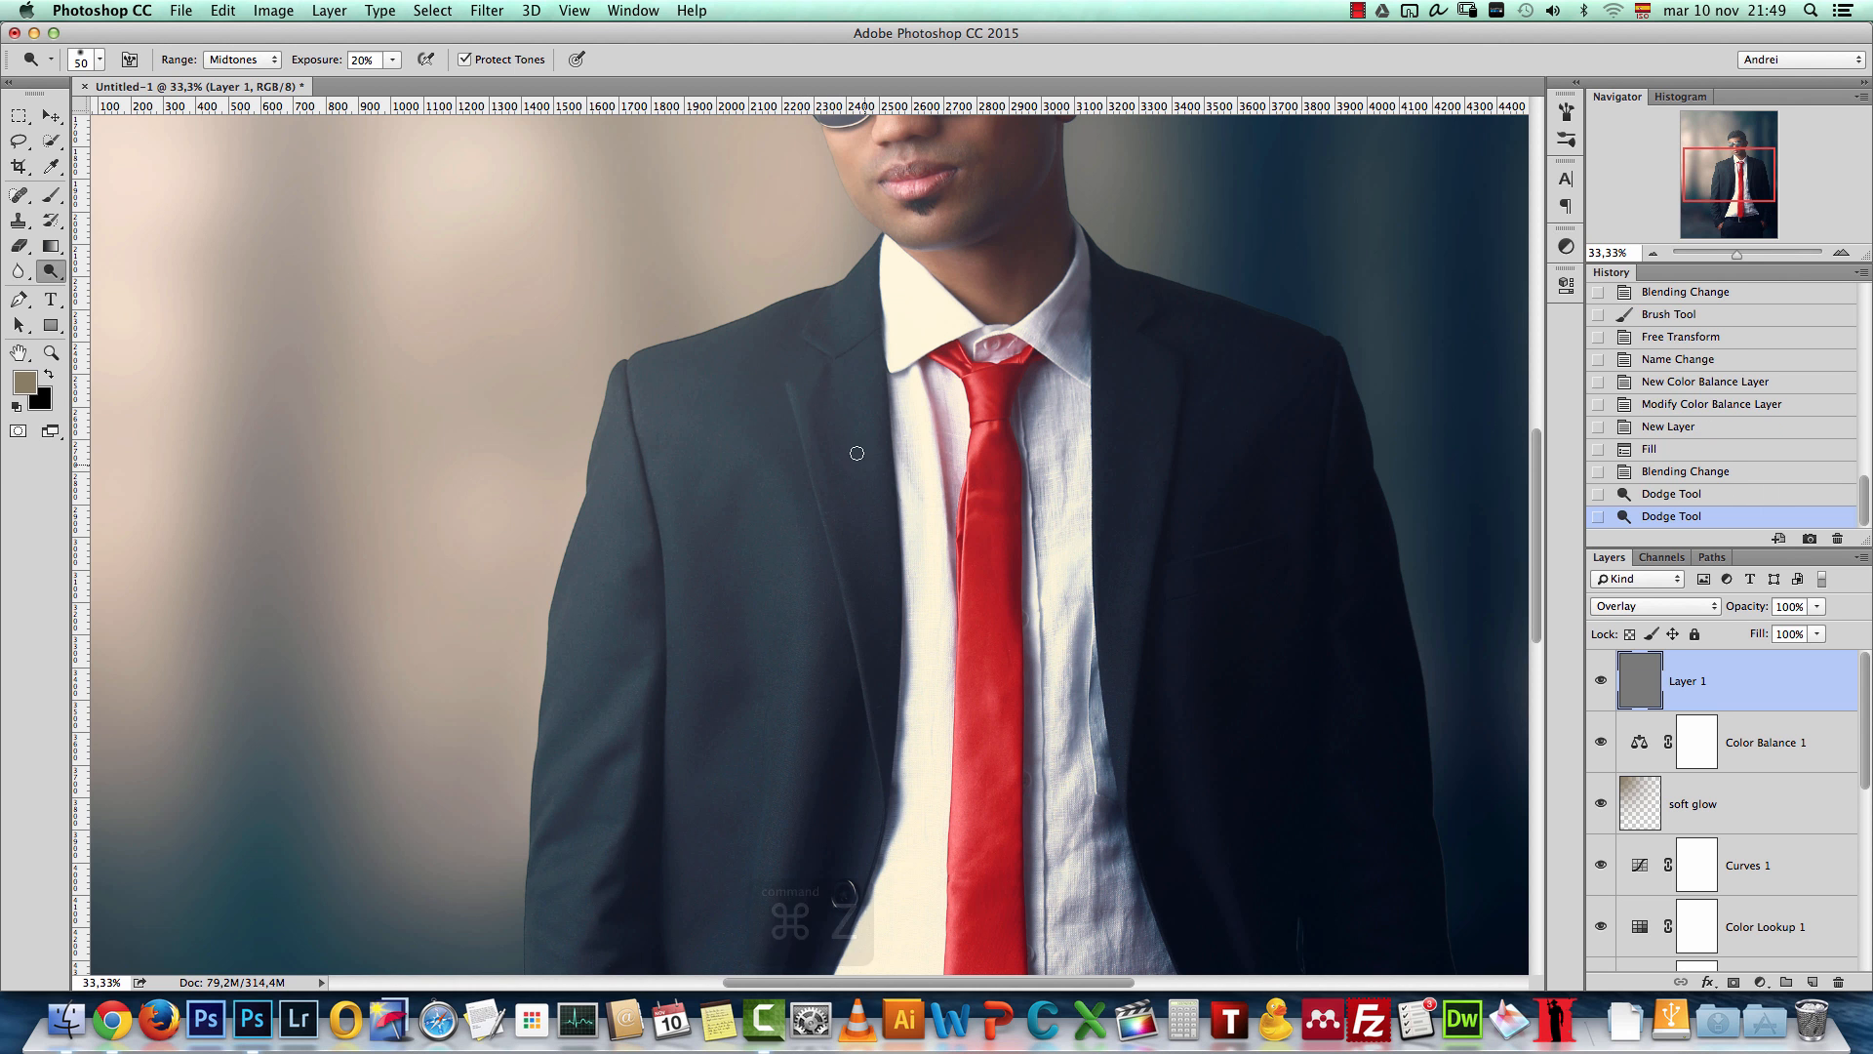
left_click(1566, 112)
left_click(1566, 112)
left_click_drag(785, 380, 839, 556)
left_click_drag(828, 484, 870, 685)
left_click_drag(840, 571, 863, 759)
Step: Dodge the jacket front and sleeve on the photo's left with broader strokes, enlarging the brush to 150 px
key("bracketright")
key("bracketright")
key("bracketright")
key("bracketright")
left_click_drag(755, 465, 806, 714)
left_click_drag(807, 569, 812, 712)
left_click_drag(796, 547, 805, 613)
key("bracketright")
key("bracketright")
left_click_drag(662, 624, 557, 794)
Step: Dodge the lower sleeve folds on the photo's left, reducing the brush to 80 px
scroll(836, 501, "down", 5)
scroll(836, 501, "left", 2)
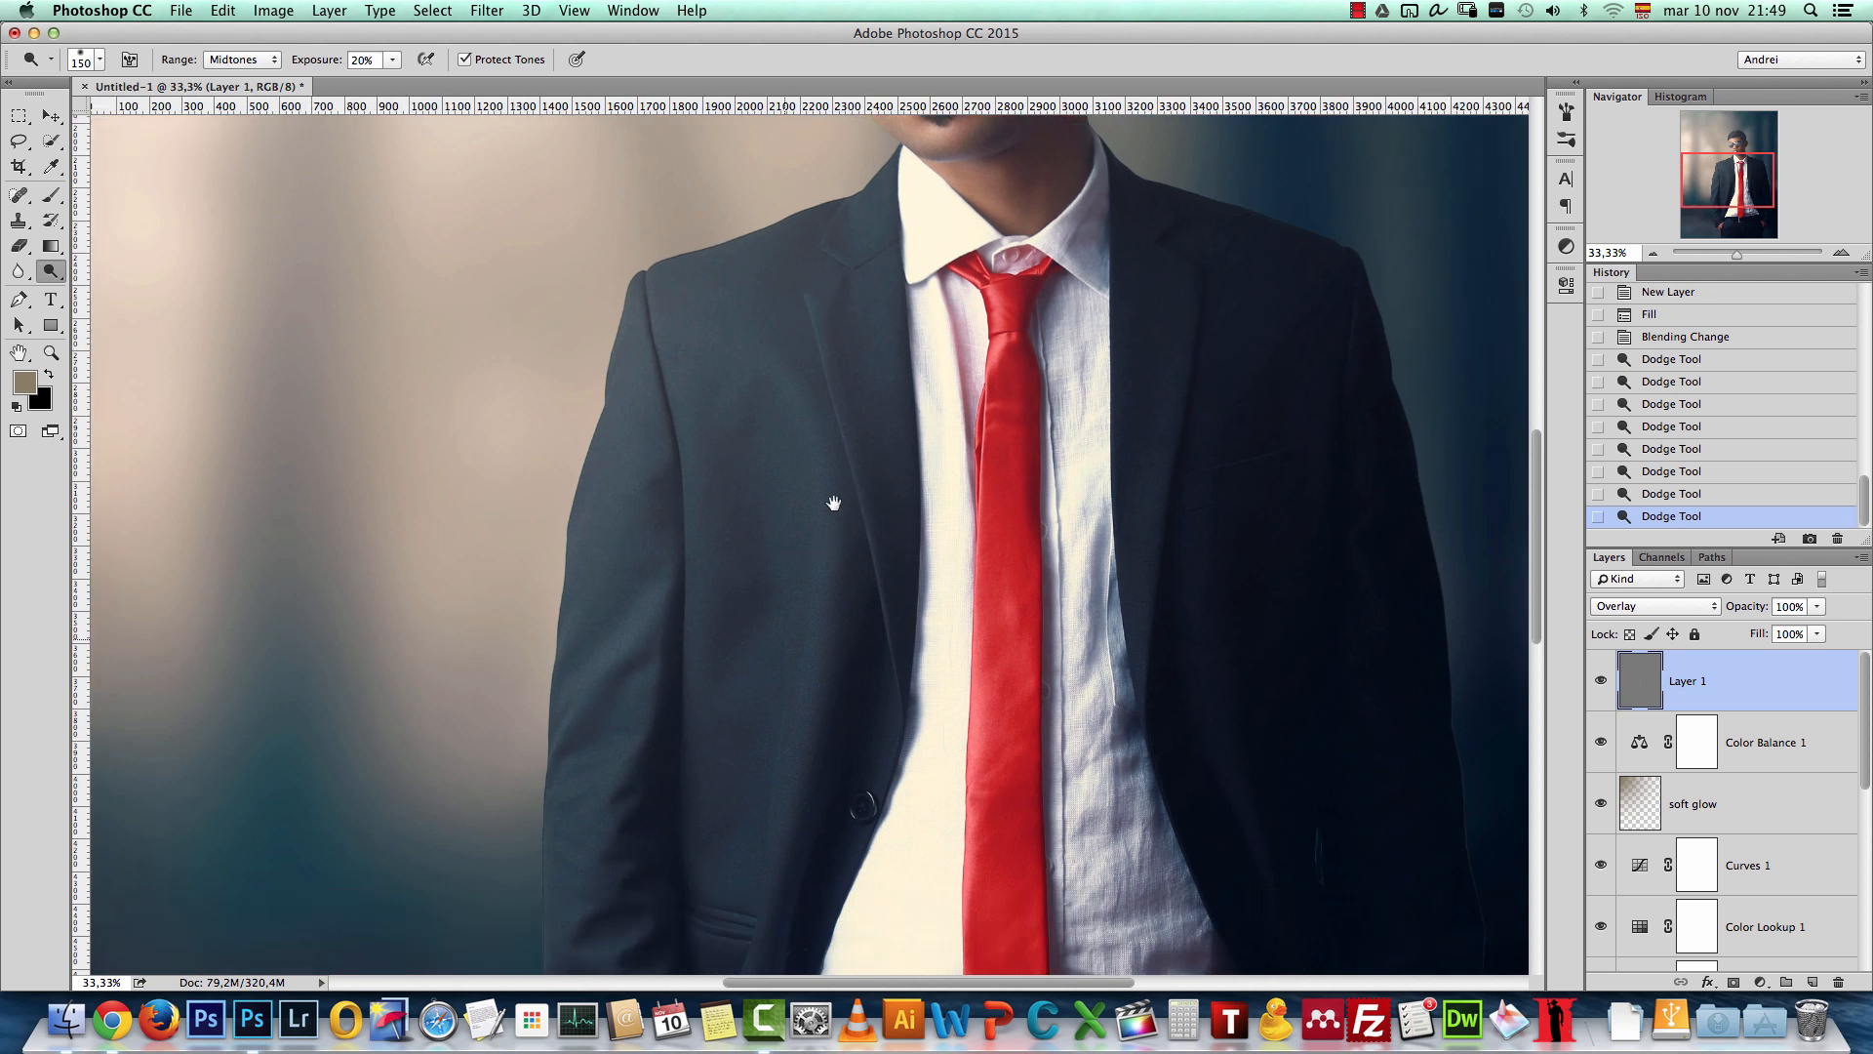
key("bracketleft")
key("bracketleft")
left_click_drag(653, 674, 648, 691)
mouse_move(689, 686)
left_mouse_down()
mouse_move(688, 653)
mouse_move(683, 717)
left_mouse_up()
key("bracketleft")
key("bracketleft")
mouse_move(674, 787)
left_mouse_down()
mouse_move(623, 810)
mouse_move(689, 843)
mouse_move(678, 876)
mouse_move(644, 878)
mouse_move(679, 913)
mouse_move(714, 621)
left_mouse_up()
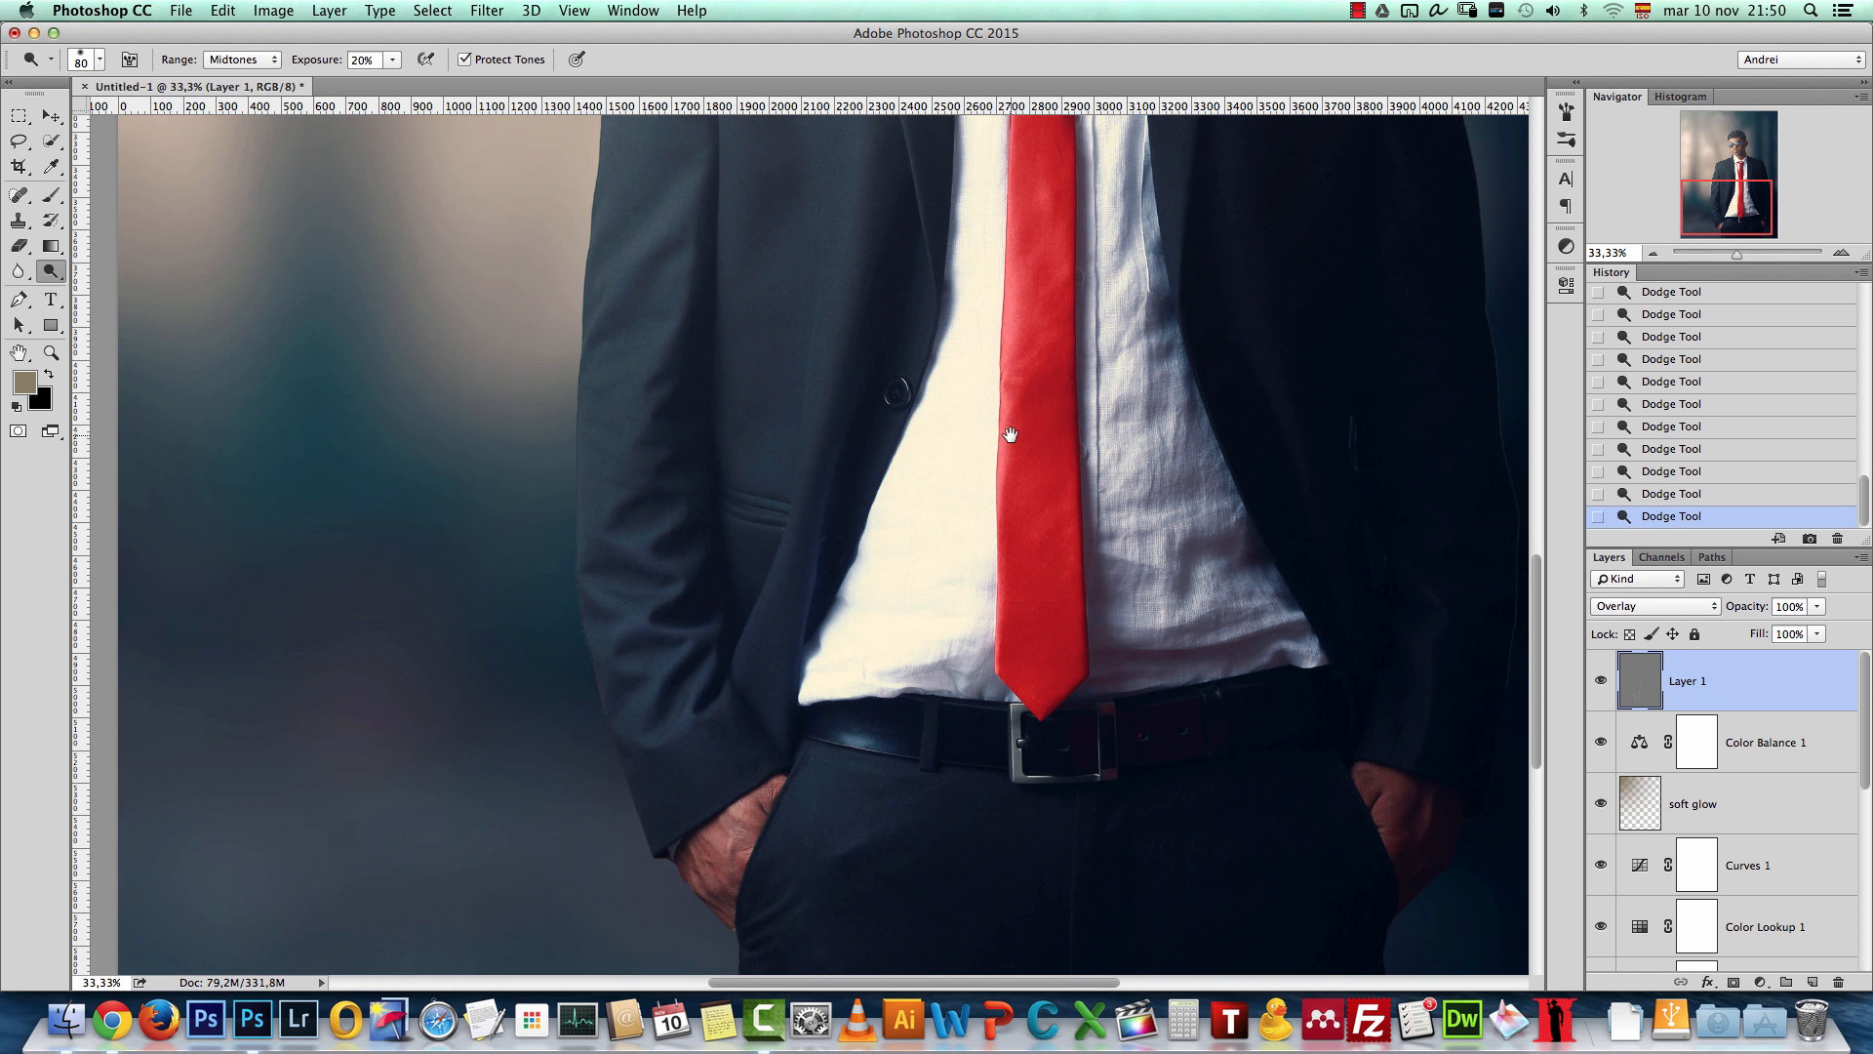
Step: Dodge highlights on the jacket shoulder and the face, varying the brush between 30 and 100 px
scroll(1012, 431, "up", 5)
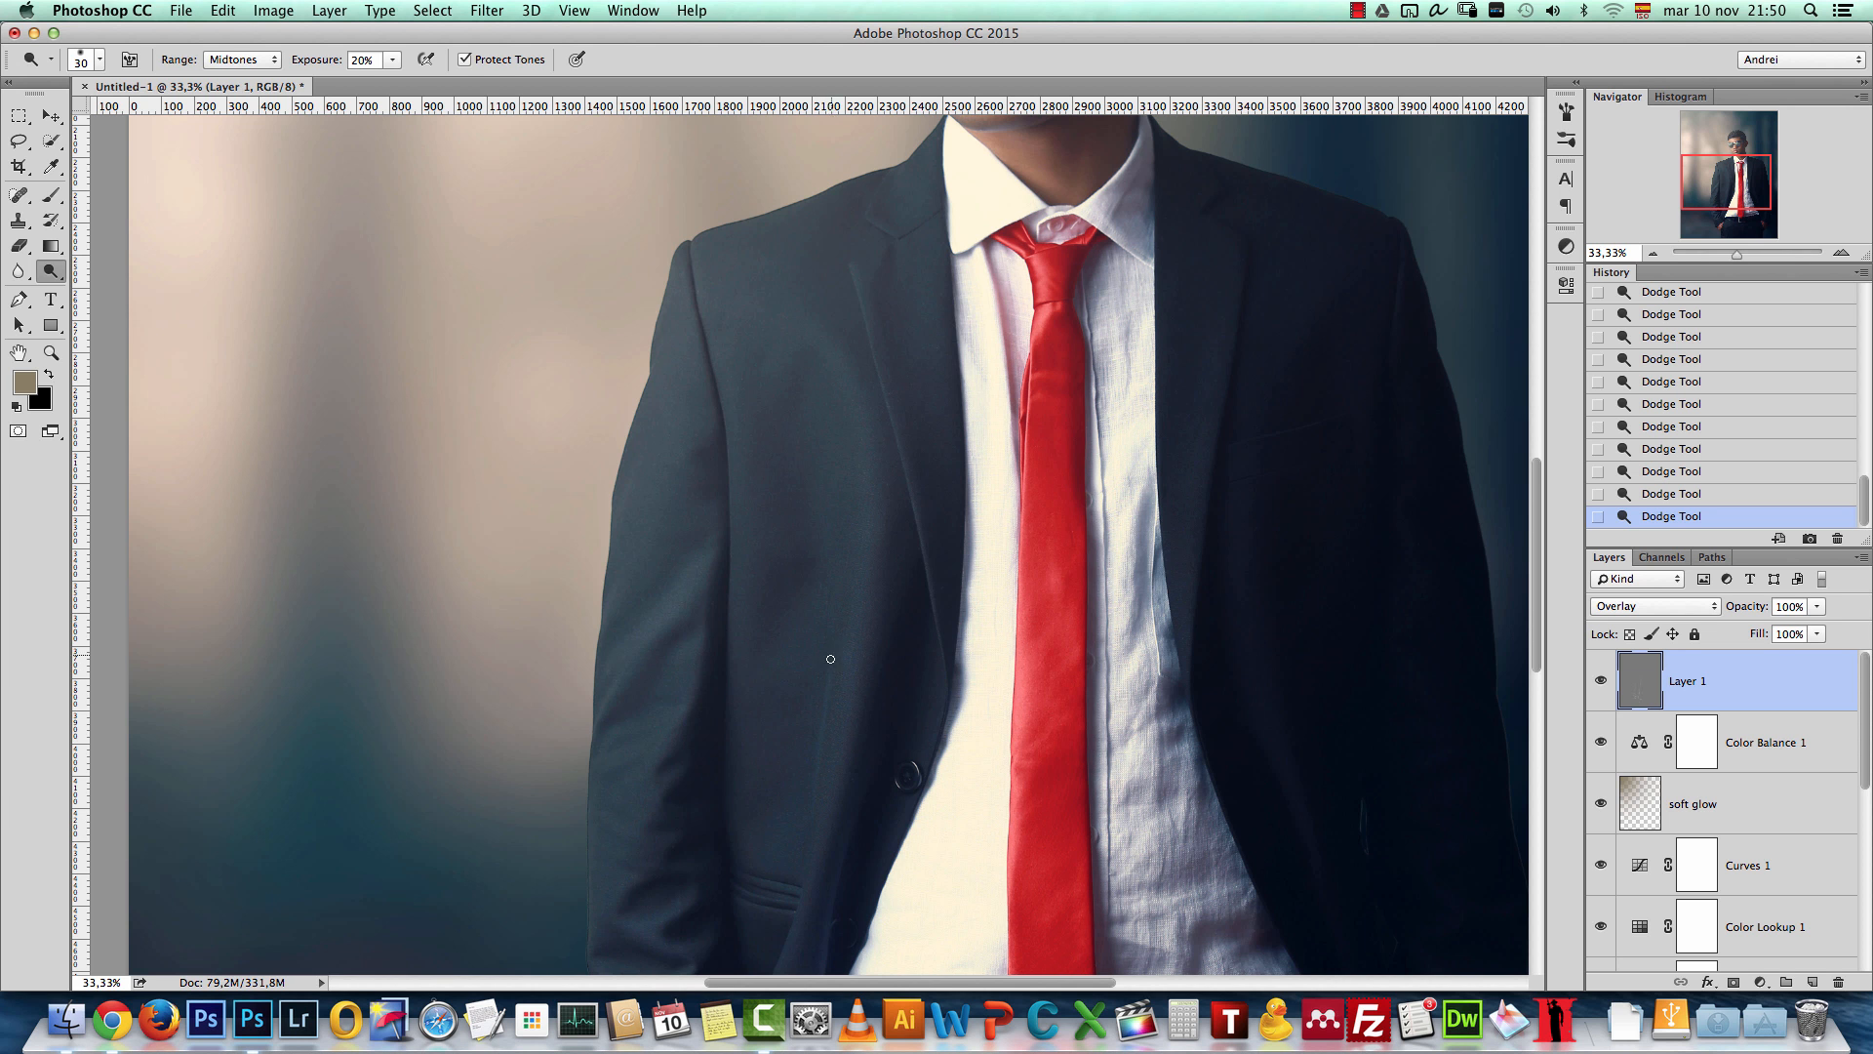
scroll(878, 531, "up", 2)
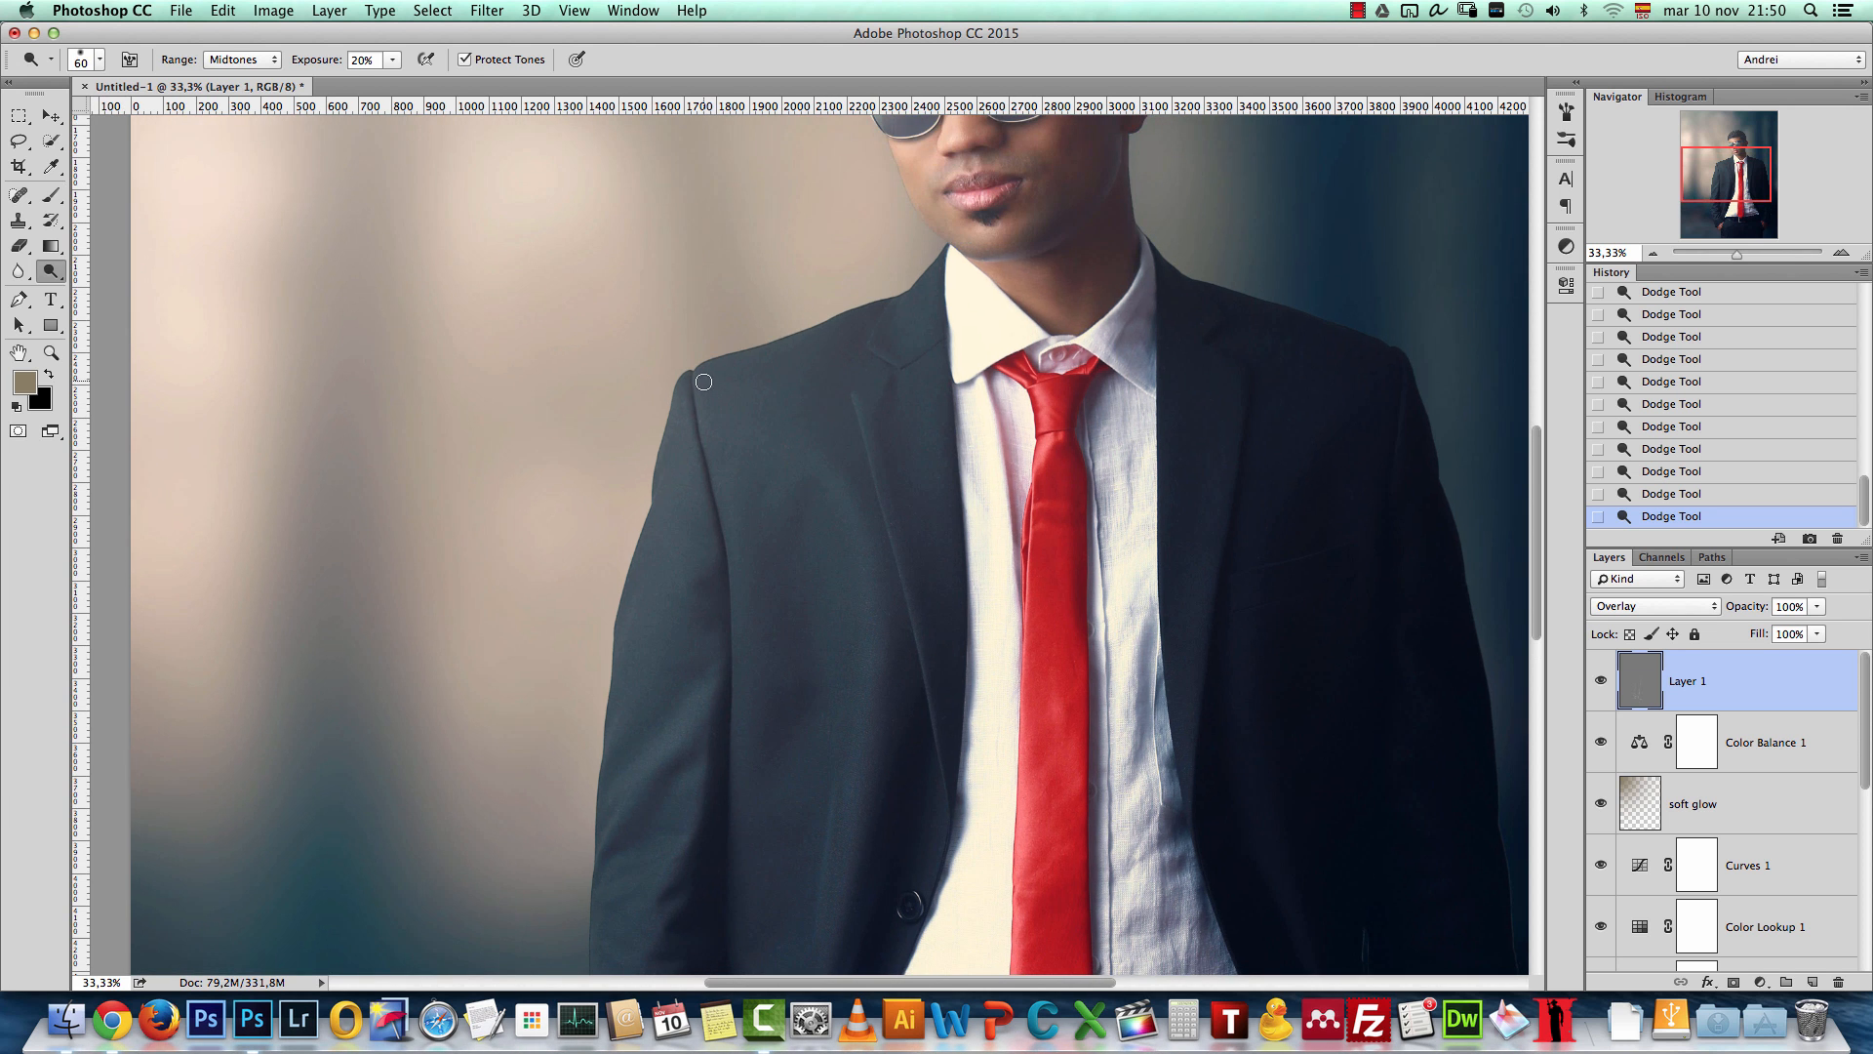
scroll(850, 543, "up", 5)
scroll(850, 543, "right", 2)
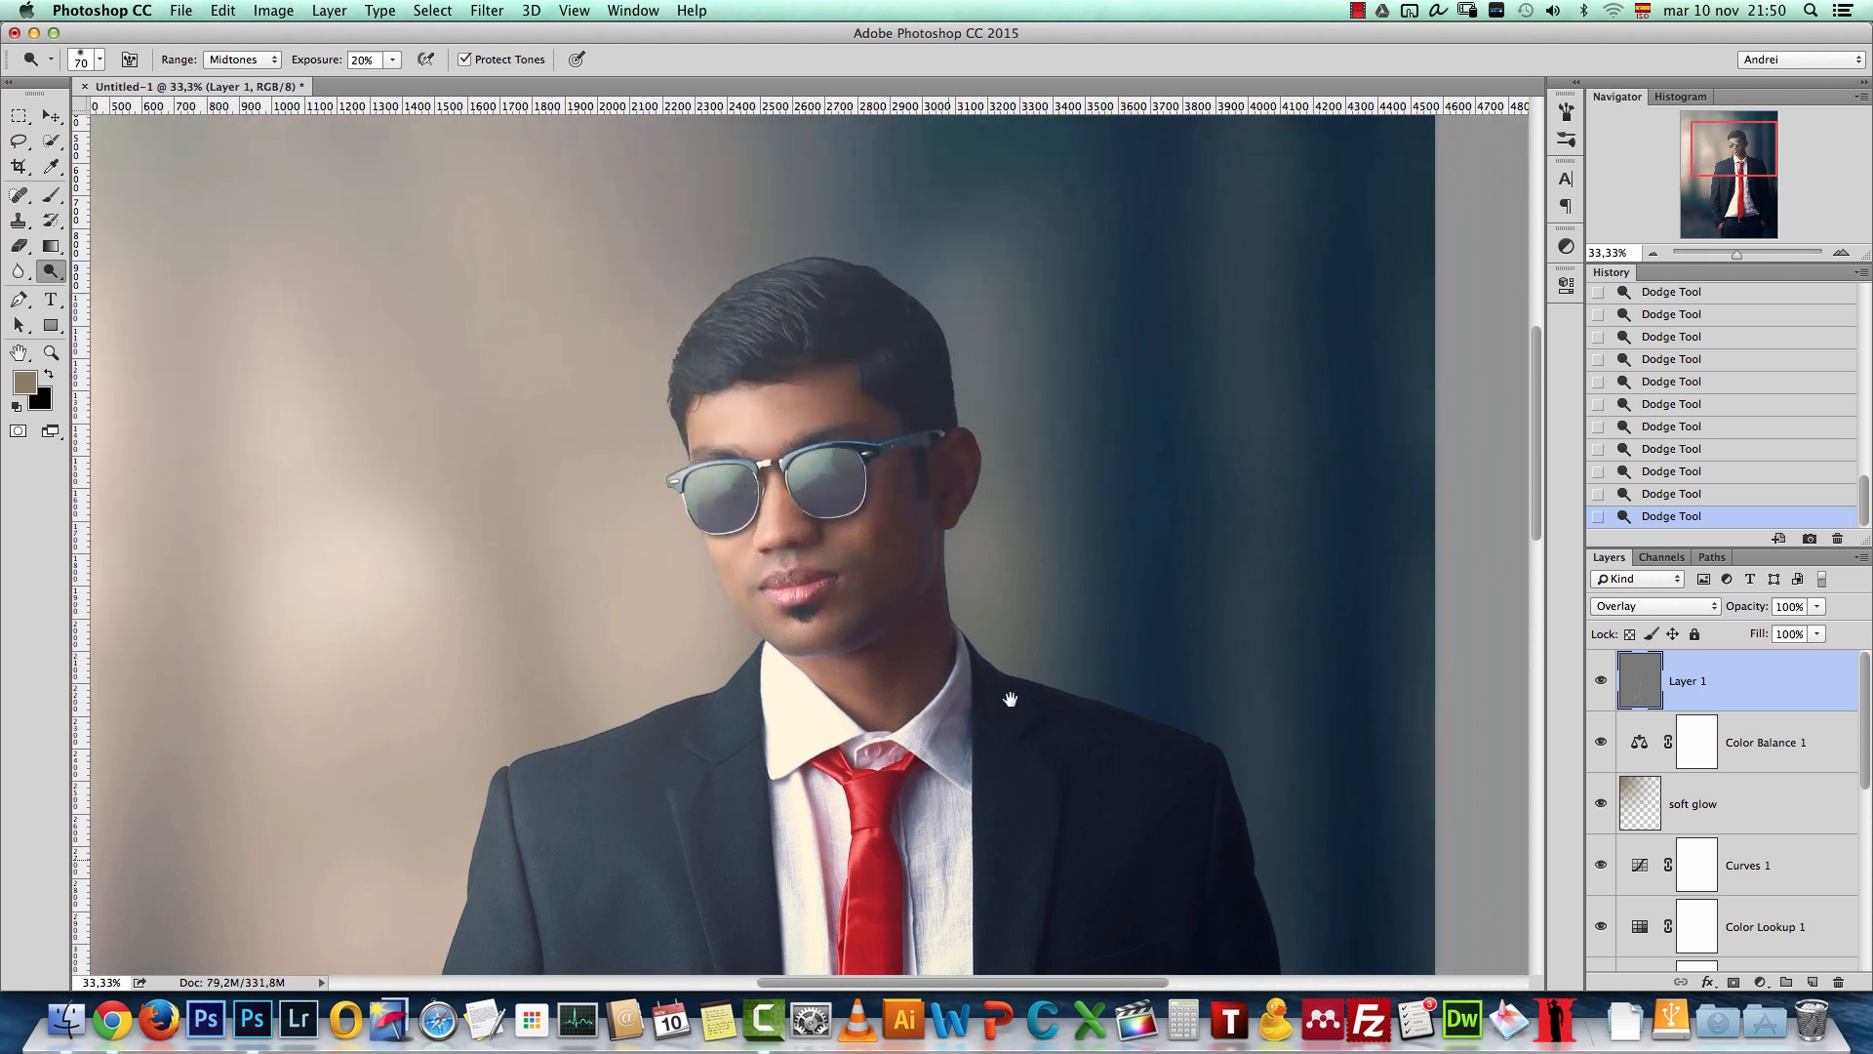
key("bracketright")
key("bracketright")
key("bracketright")
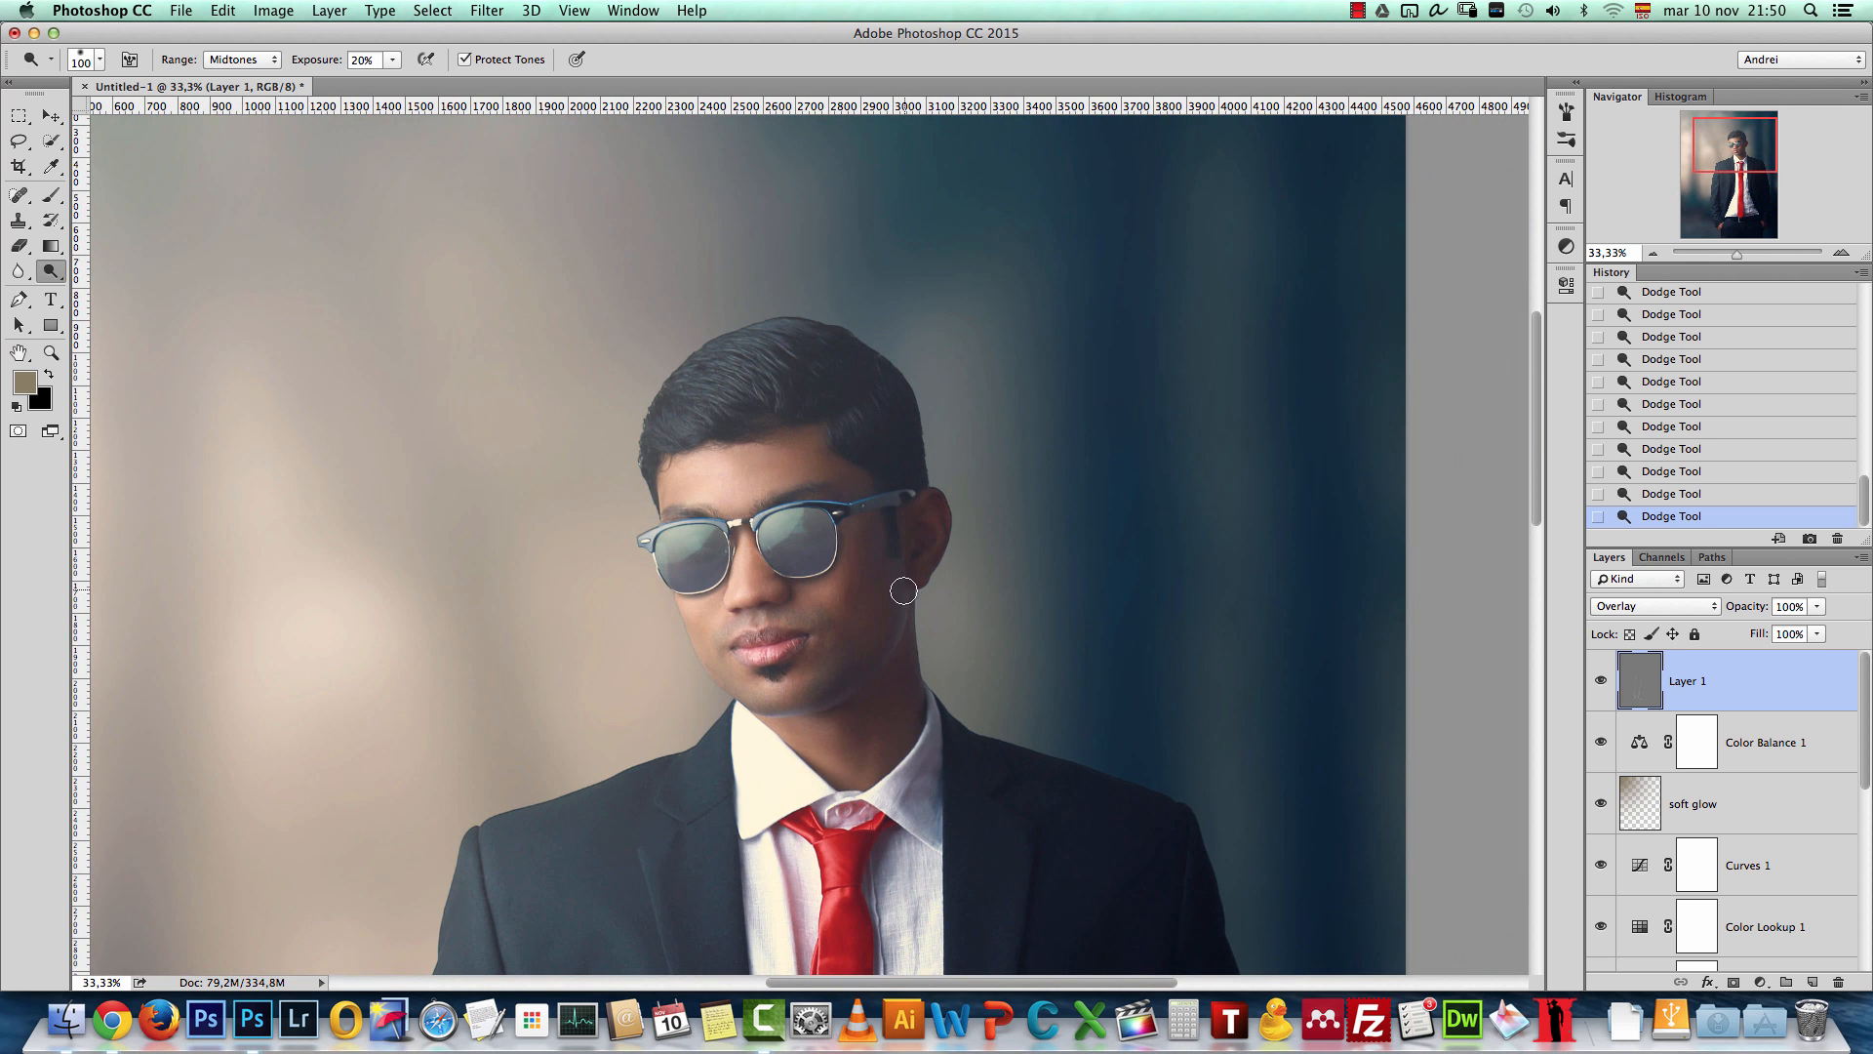
key("bracketleft")
key("bracketleft")
key("bracketleft")
left_click(1841, 252)
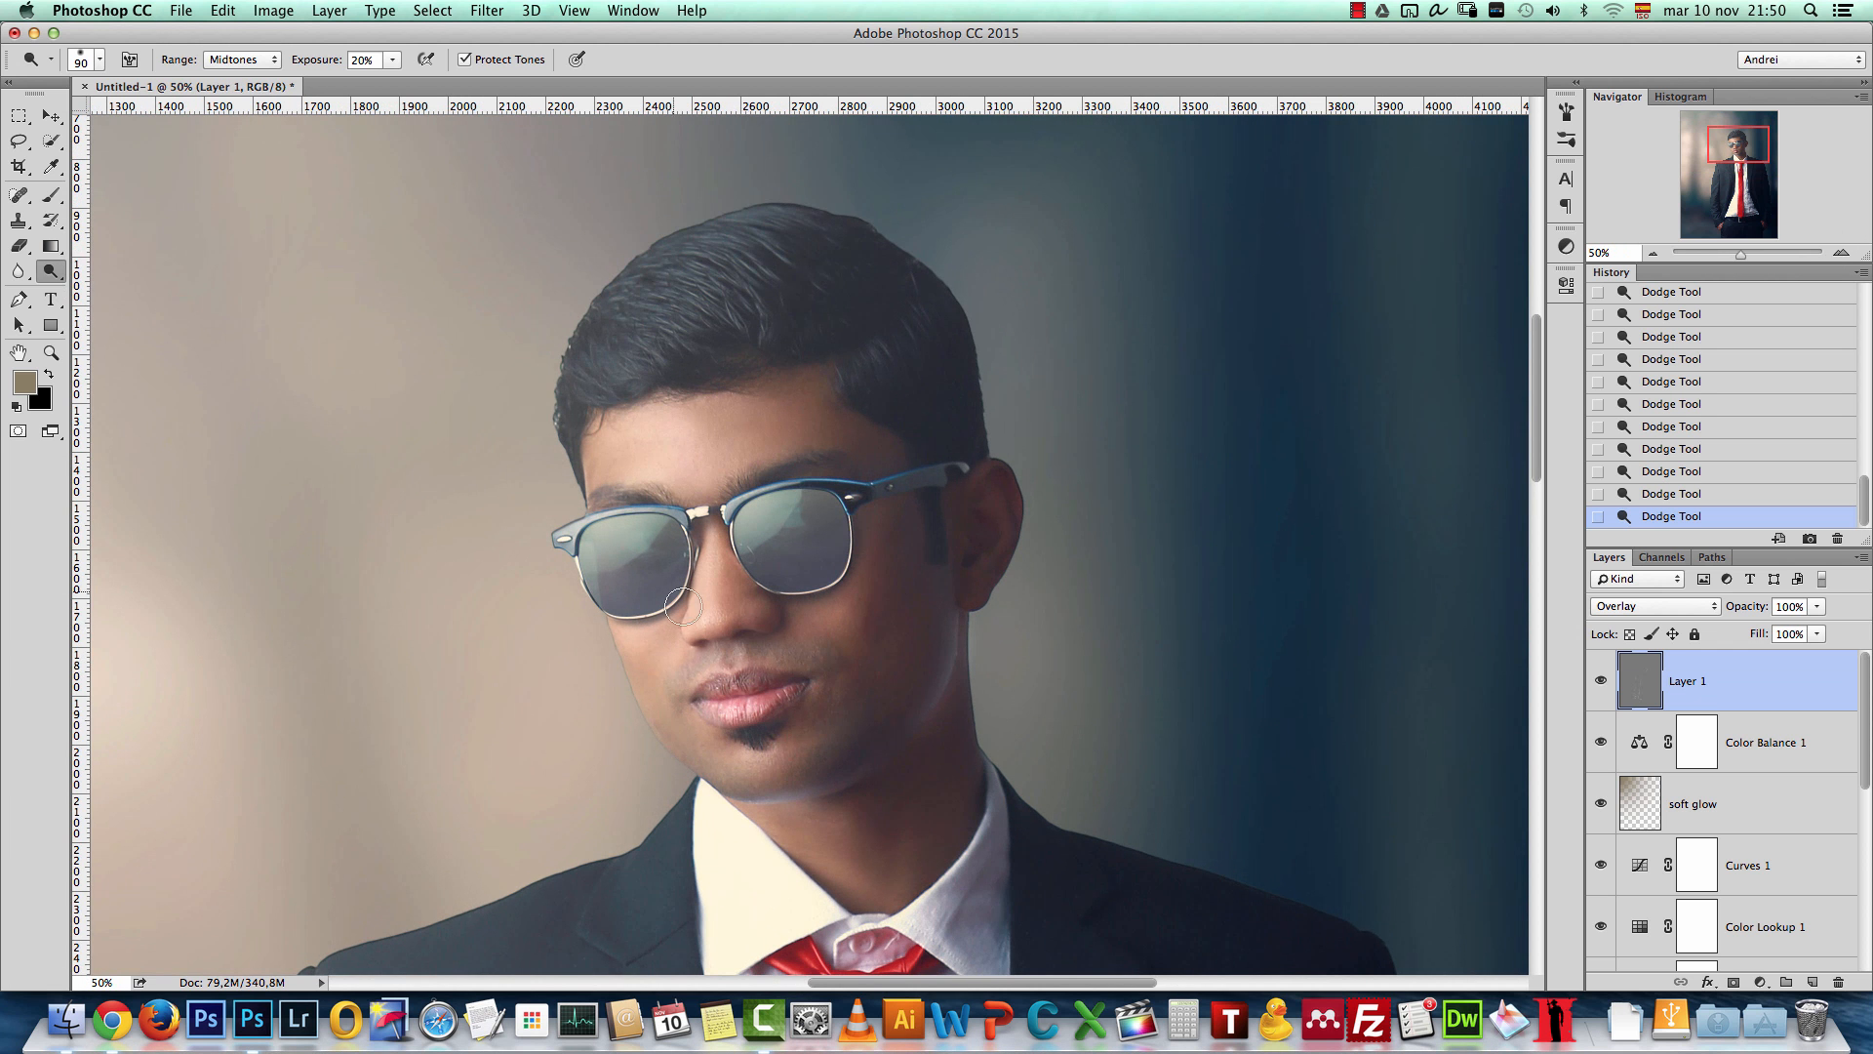
Step: Darken the shading inside both sunglasses lenses with the Burn tool and a 125 px brush
key("bracketright")
key("bracketright")
mouse_move(805, 498)
left_mouse_down()
mouse_move(754, 530)
mouse_move(862, 519)
mouse_move(842, 504)
mouse_move(771, 594)
mouse_move(794, 543)
left_mouse_up()
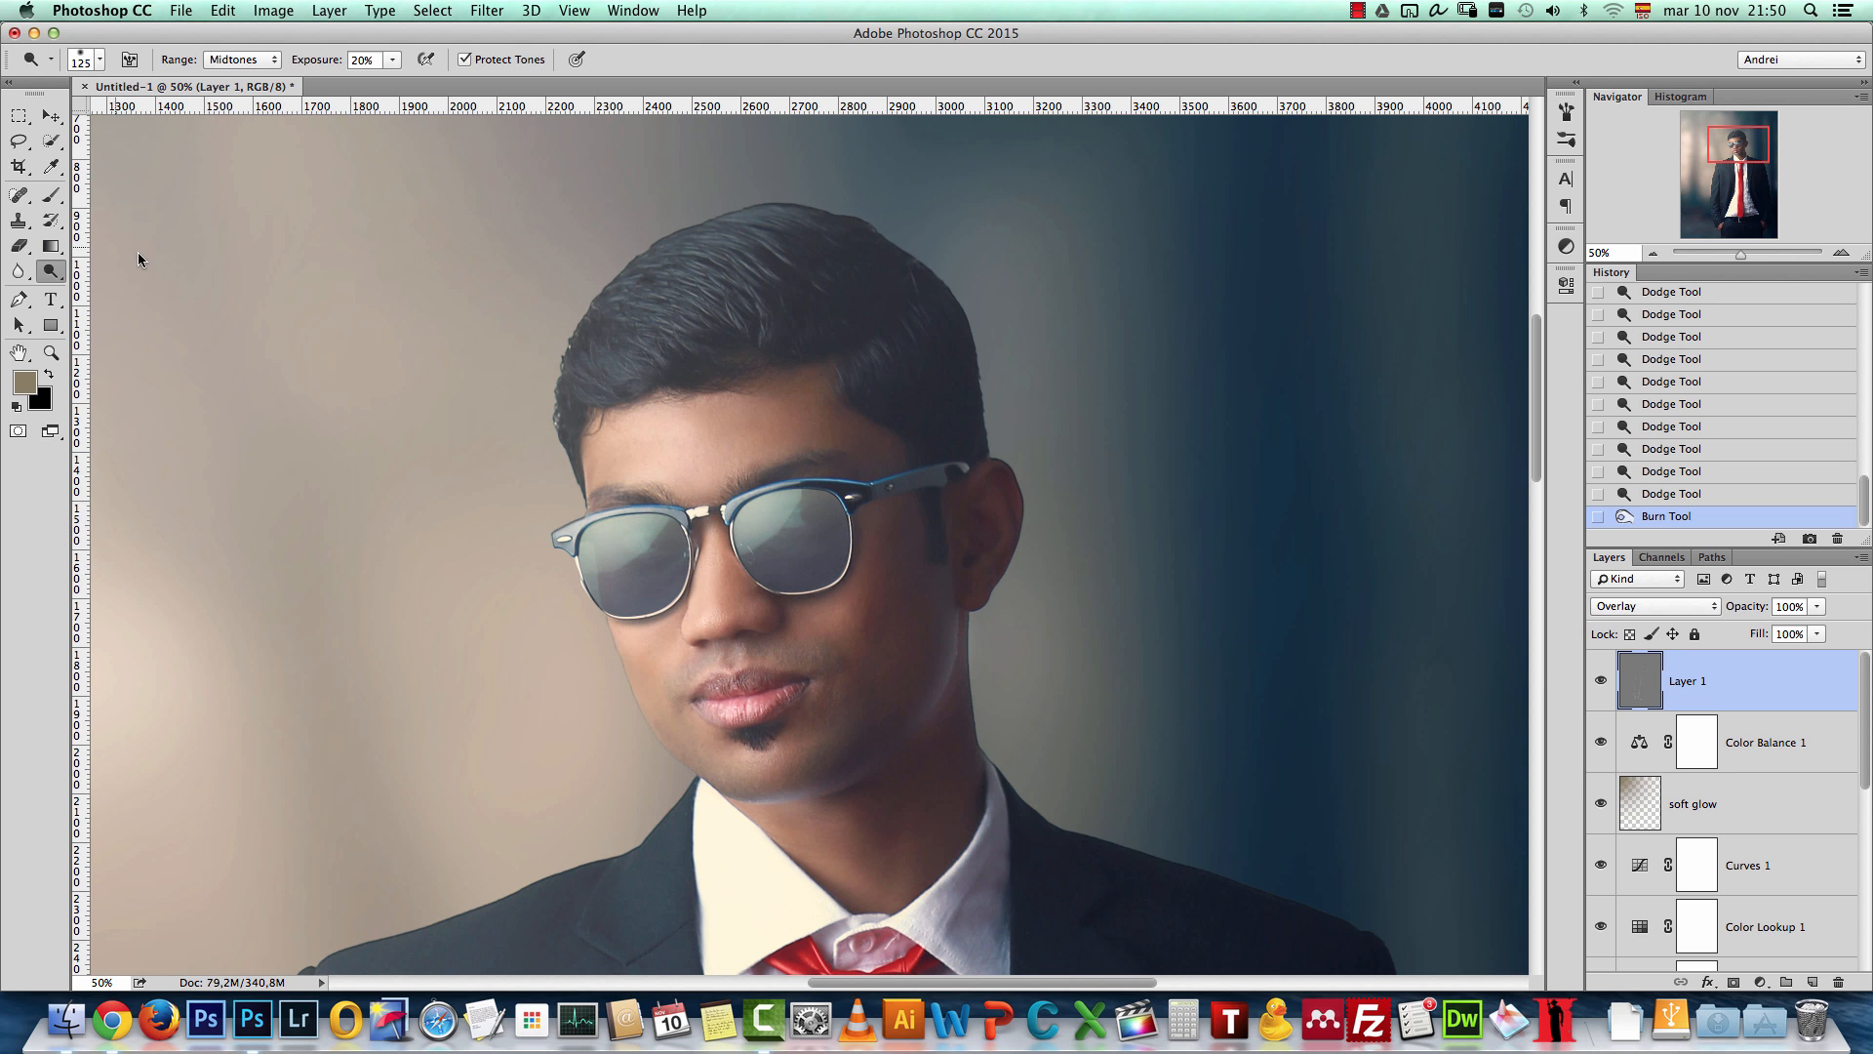
left_click_drag(674, 566, 616, 597)
left_click(629, 591)
mouse_move(831, 581)
left_mouse_down()
mouse_move(788, 598)
mouse_move(841, 546)
left_mouse_up()
left_click_drag(676, 588, 619, 597)
Step: Burn along the upper frames of the sunglasses with a 45 px brush
key("bracketleft")
key("bracketleft")
key("bracketleft")
key("bracketleft")
key("bracketleft")
key("bracketleft")
key("bracketleft")
left_click_drag(669, 504, 586, 515)
left_click_drag(752, 487, 844, 474)
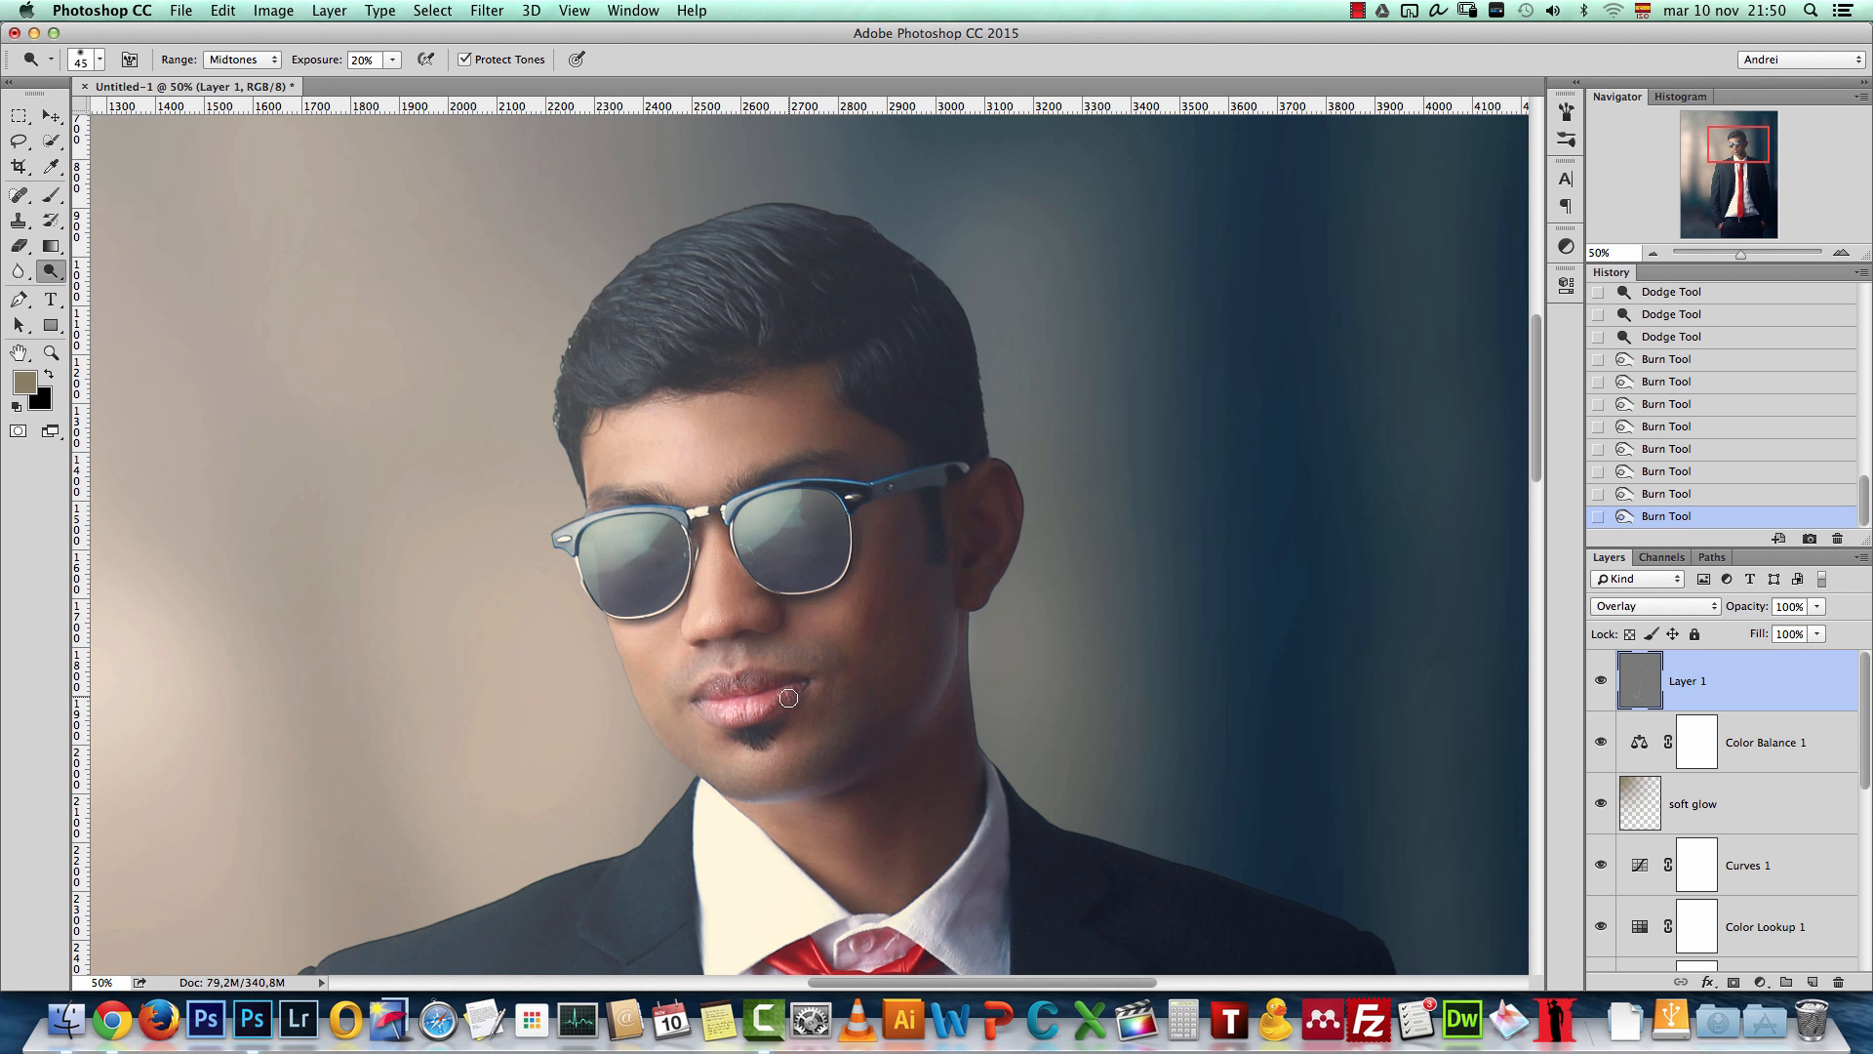
Step: Burn the lower lip with a 45 px brush and the chin area with a 125 px brush
mouse_move(764, 704)
left_mouse_down()
mouse_move(732, 684)
mouse_move(692, 703)
left_mouse_up()
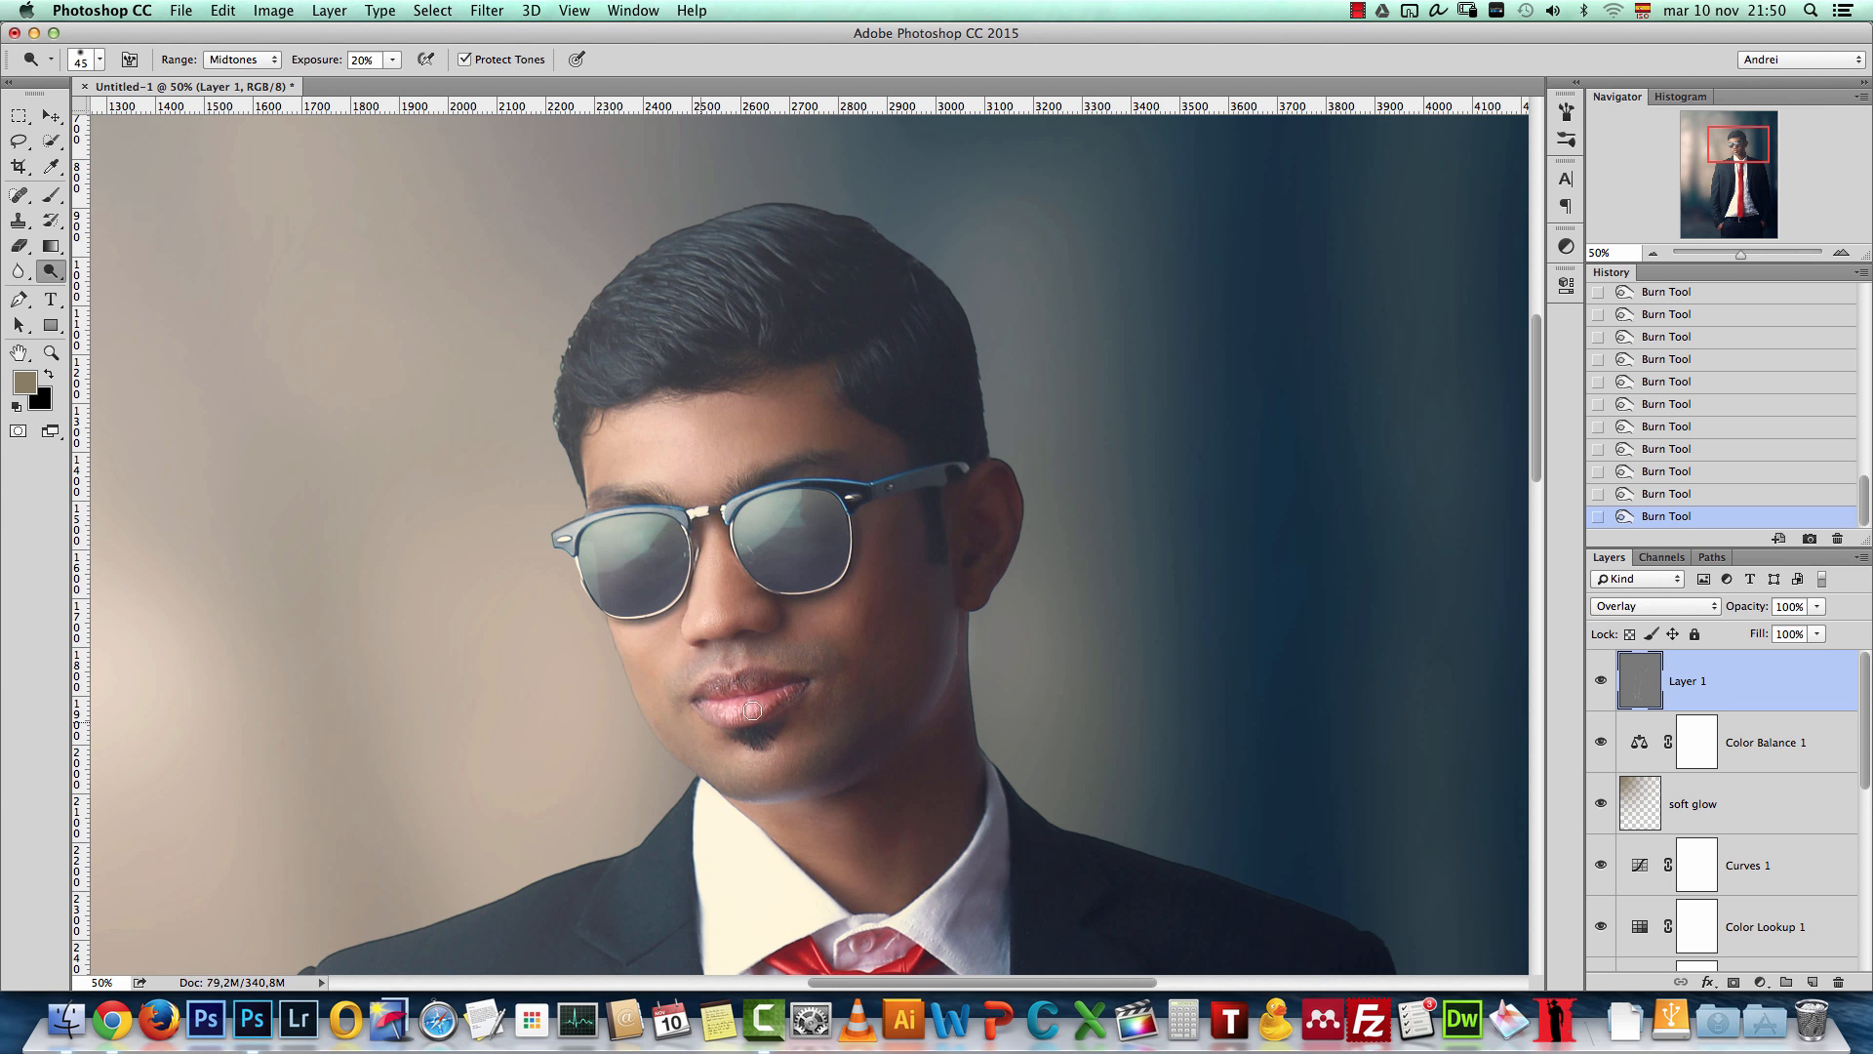
key("bracketright")
key("bracketright")
key("bracketright")
key("bracketright")
key("bracketright")
key("bracketright")
key("bracketright")
key("bracketright")
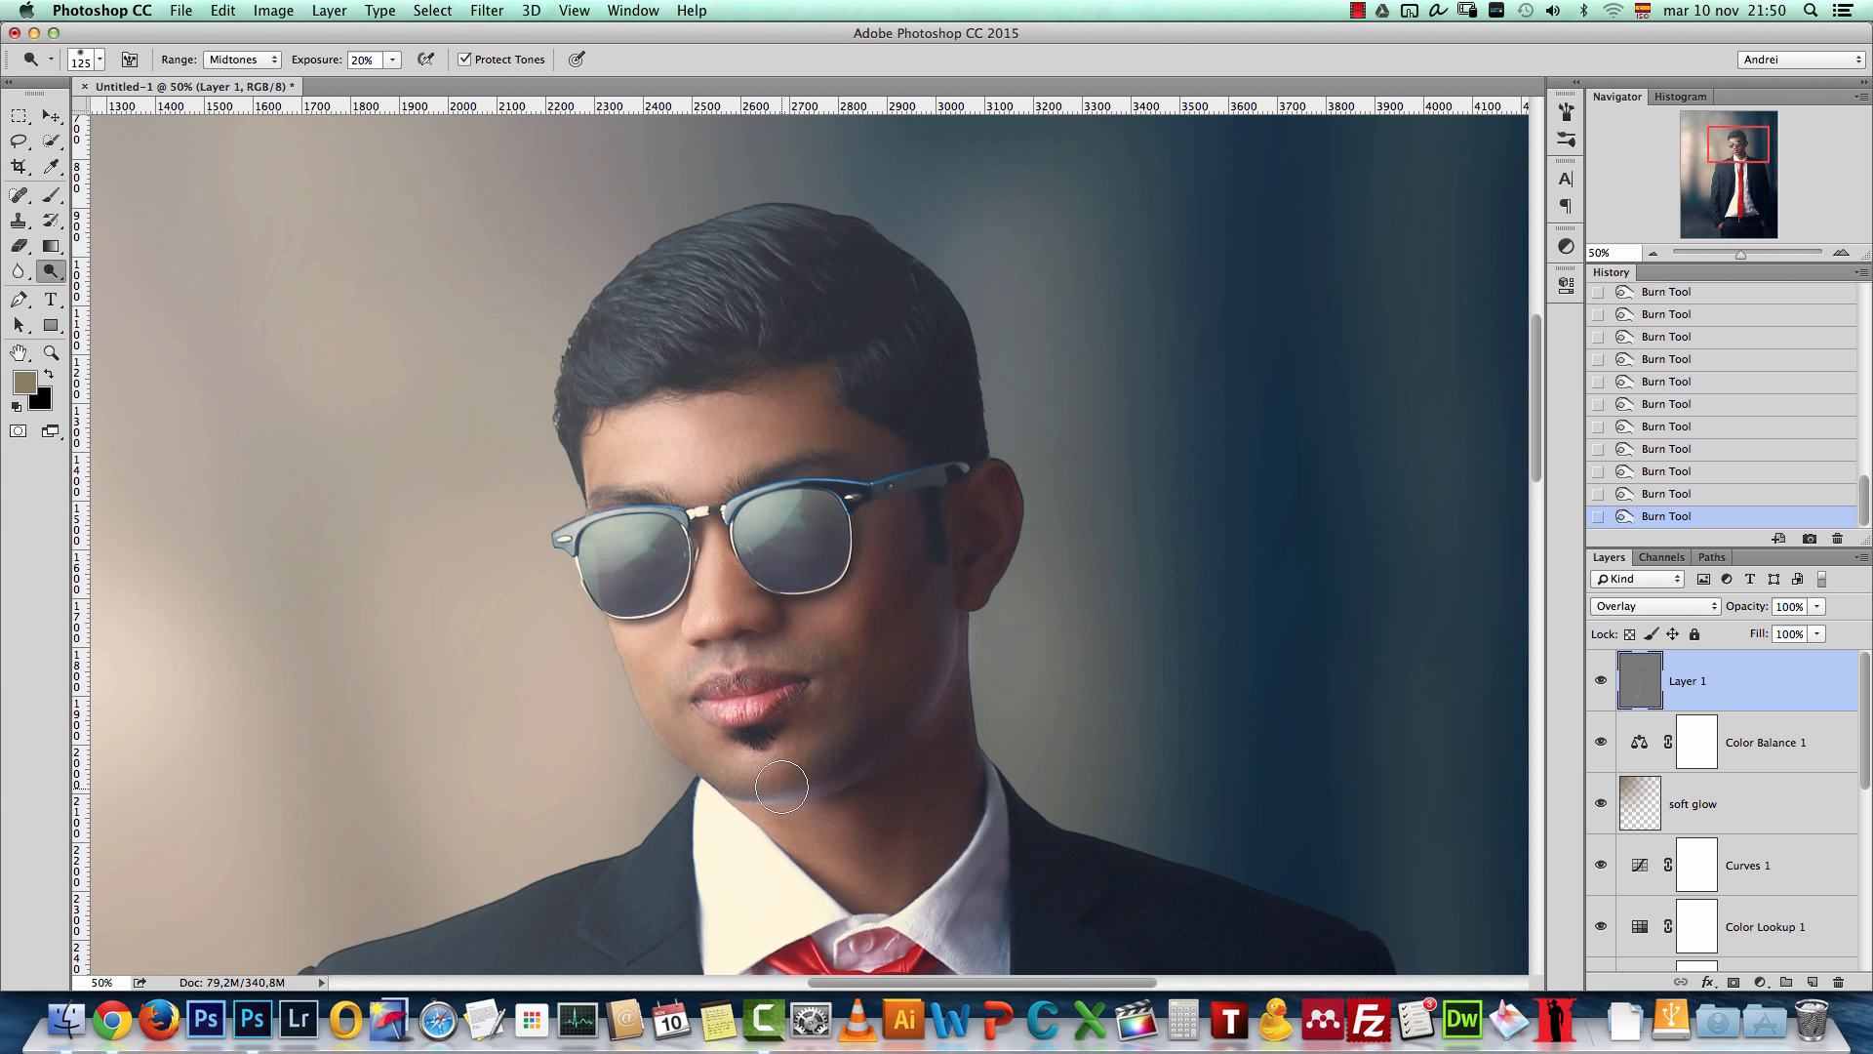
Step: Dodge five small highlights along the lower lip and burn two spots on the larger lens with a small brush
key("bracketleft")
key("bracketleft")
key("bracketleft")
left_click(738, 696)
left_click(745, 696)
left_click(755, 696)
left_click(764, 694)
left_click(776, 690)
left_click(757, 546, "alt")
left_click(747, 543, "alt")
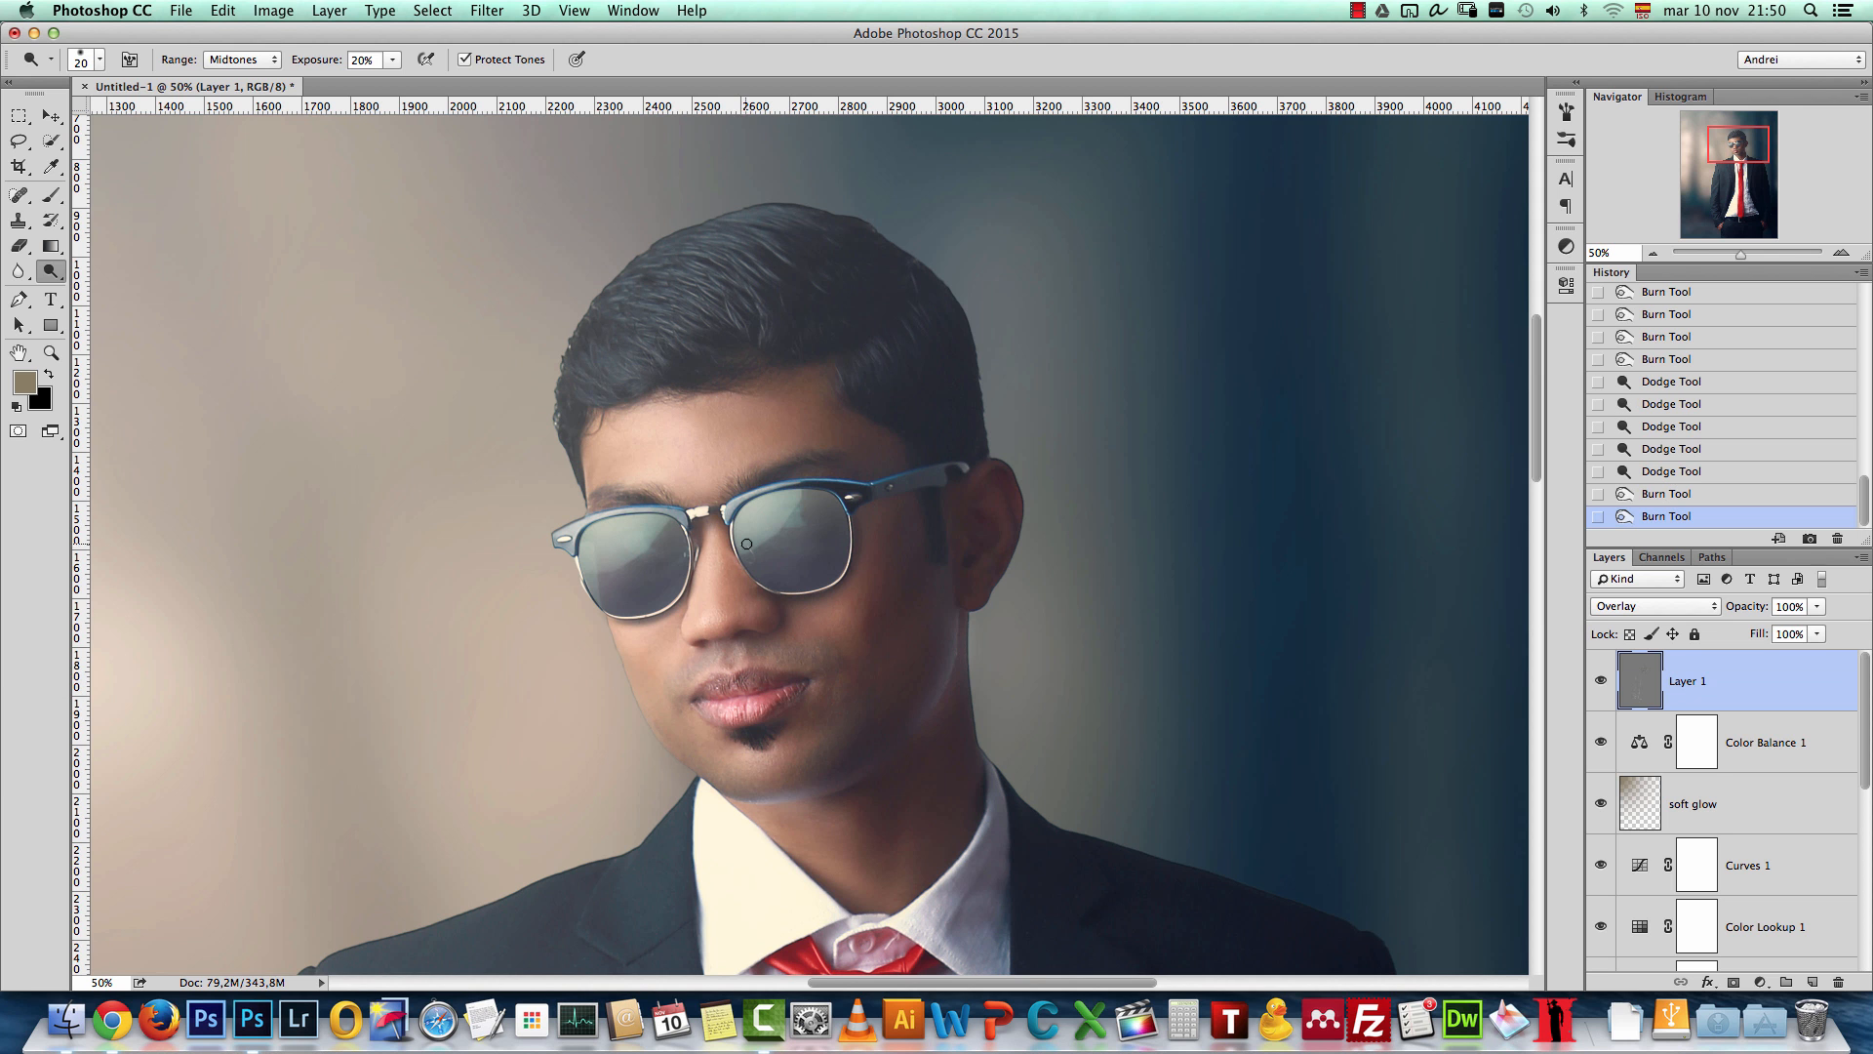
Step: Dodge the hair highlights across the crown and the photo's left side with a 70 px brush, stepping back the last two strokes
mouse_move(694, 265)
left_mouse_down()
mouse_move(742, 278)
mouse_move(717, 244)
left_mouse_up()
left_click_drag(726, 225, 766, 244)
mouse_move(737, 219)
left_mouse_down()
mouse_move(758, 211)
mouse_move(750, 291)
mouse_move(731, 298)
left_mouse_up()
left_click_drag(689, 285, 713, 312)
left_click_drag(667, 306, 682, 347)
mouse_move(656, 338)
left_mouse_down()
mouse_move(676, 369)
mouse_move(650, 369)
left_mouse_up()
left_click_drag(675, 288, 725, 298)
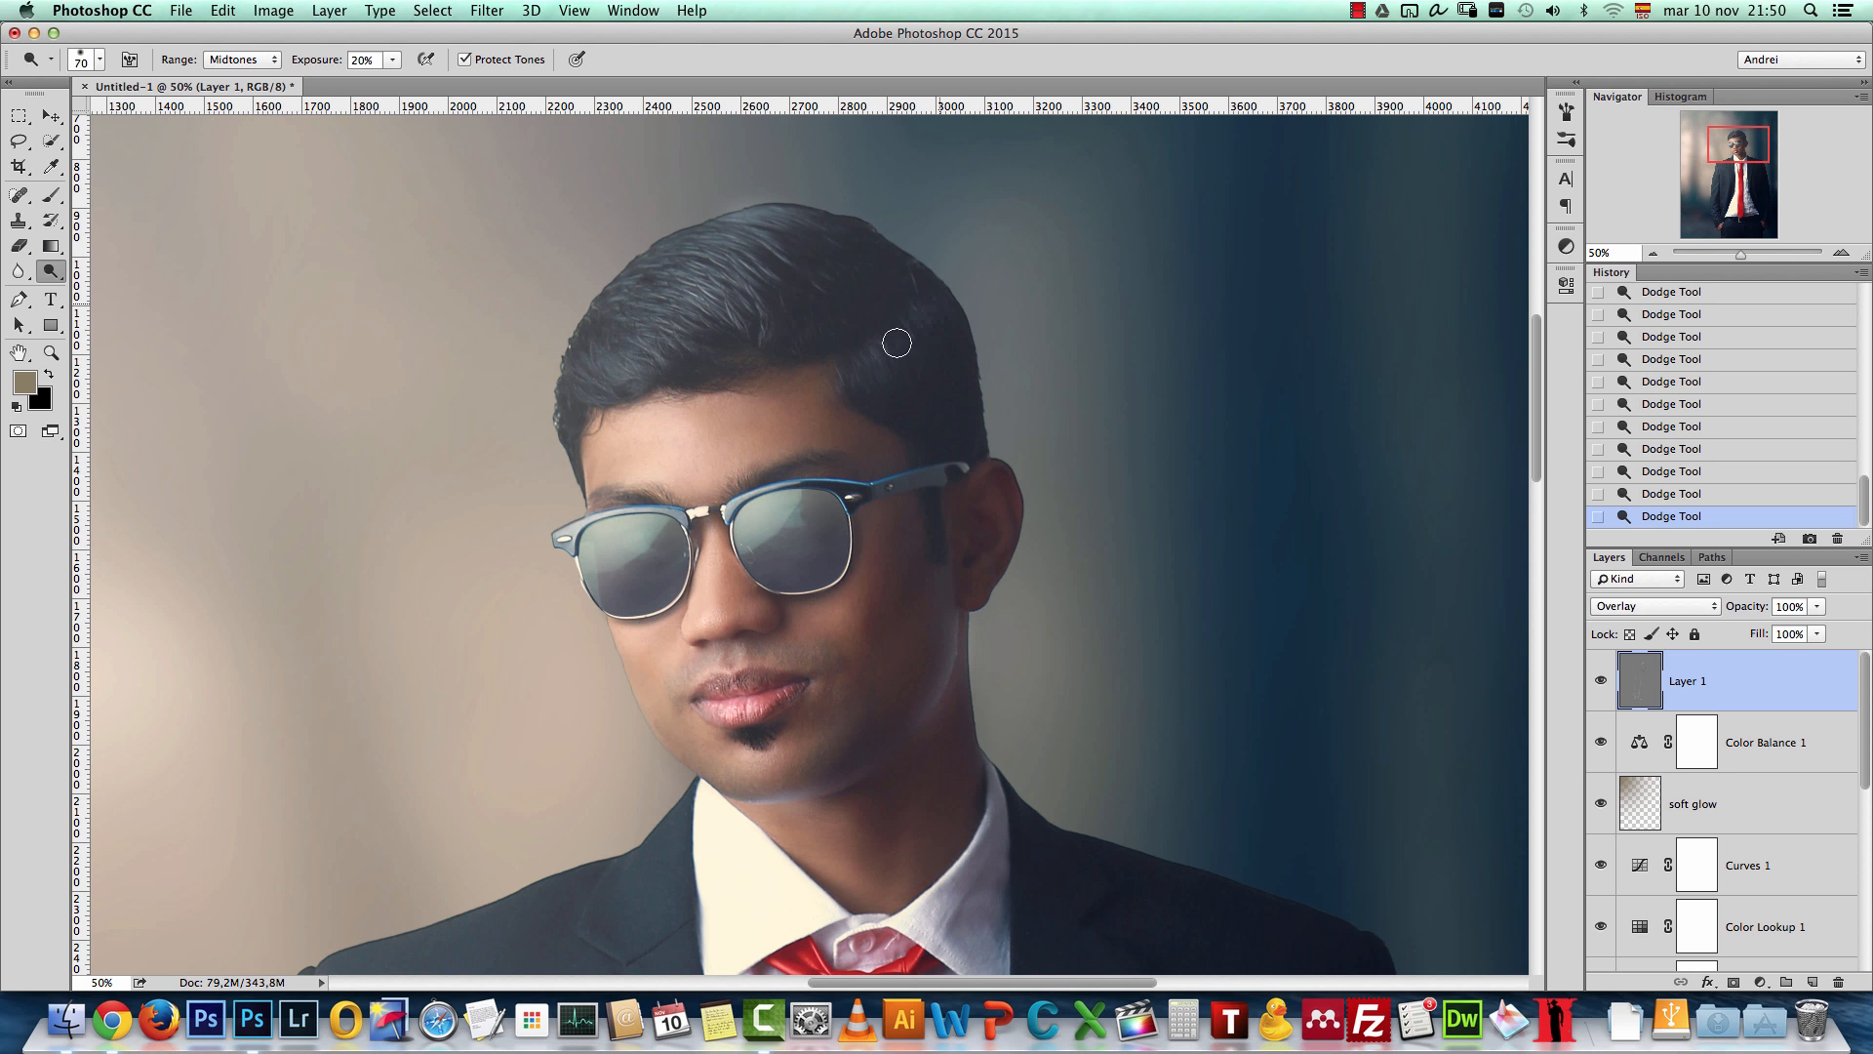
key("alt+super+z")
key("alt+super+z")
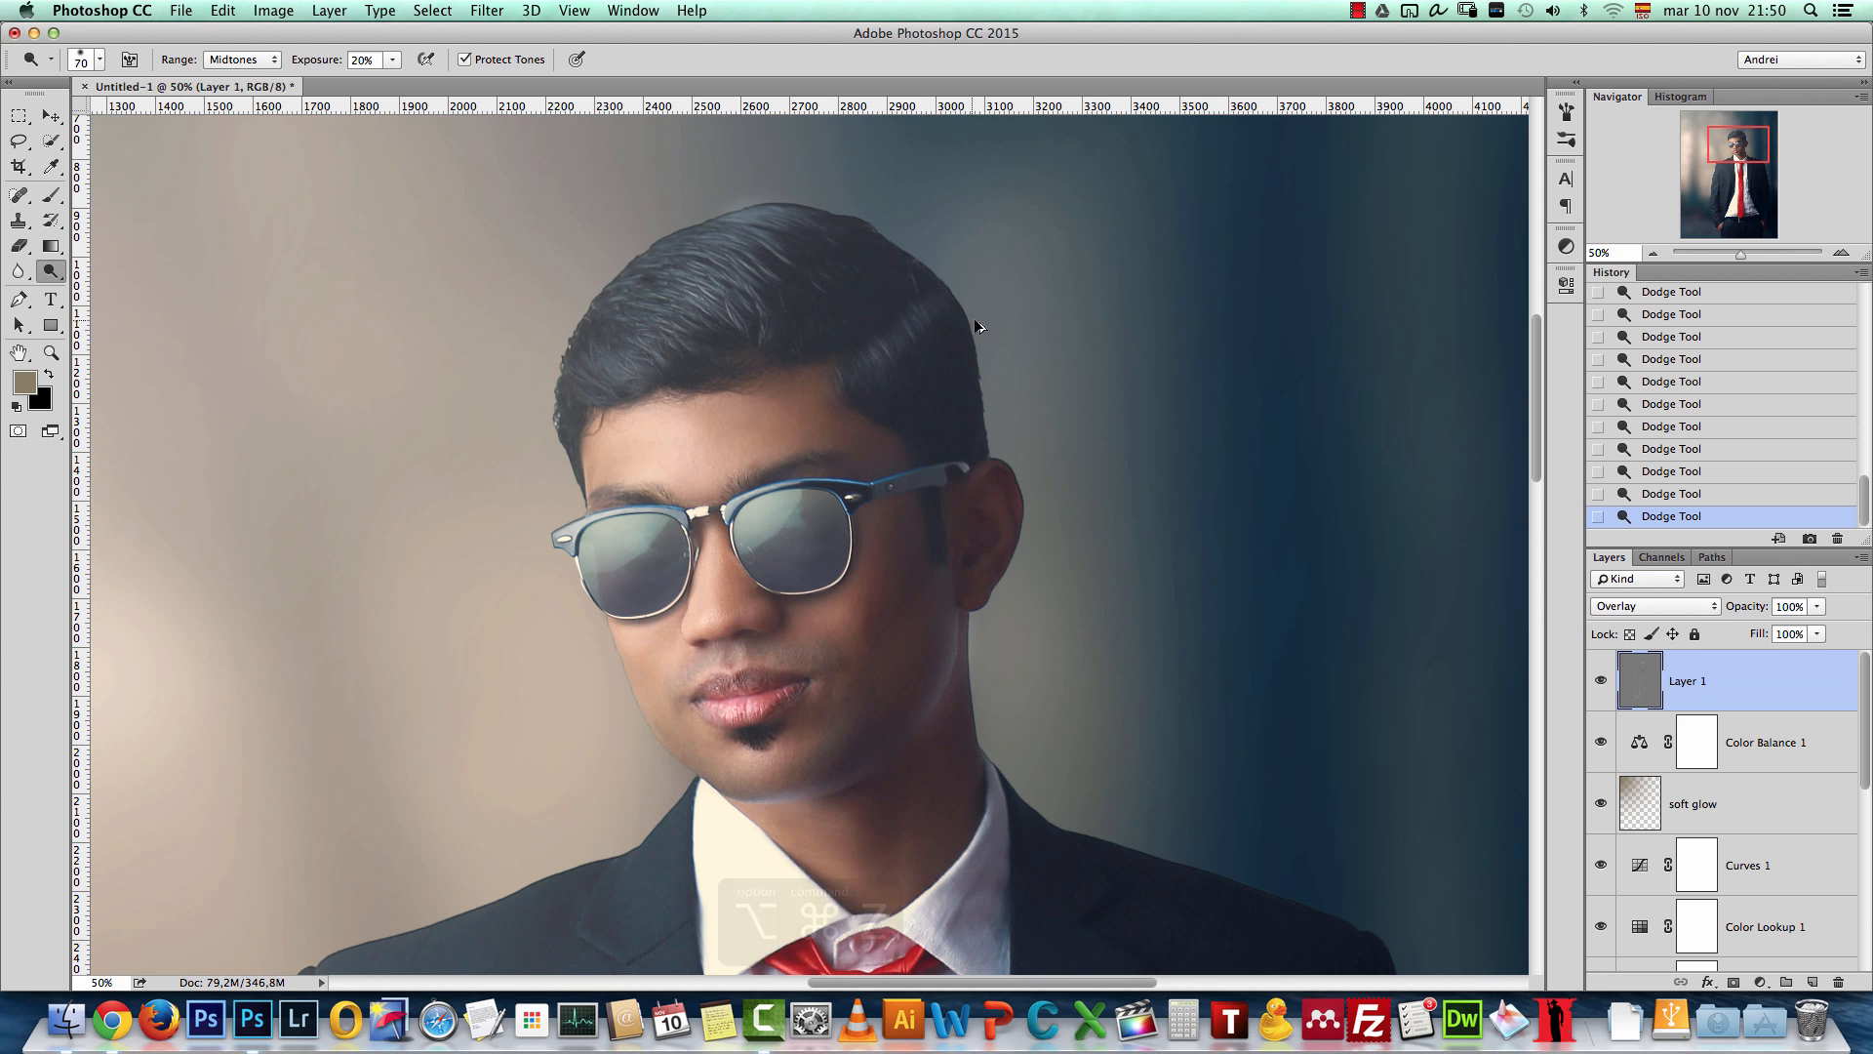
Step: Burn the darker hair areas on the crown, side and hairline, enlarging the brush to 150 px
key("bracketright")
key("bracketright")
left_click_drag(879, 274, 788, 314)
mouse_move(768, 314)
left_mouse_down()
mouse_move(834, 335)
mouse_move(873, 383)
left_mouse_up()
left_click_drag(893, 371, 950, 405)
mouse_move(736, 371)
left_mouse_down()
mouse_move(592, 375)
mouse_move(607, 287)
mouse_move(581, 355)
left_mouse_up()
mouse_move(580, 355)
left_mouse_down()
mouse_move(607, 287)
mouse_move(628, 277)
mouse_move(598, 367)
left_mouse_up()
key("bracketright")
key("bracketright")
left_click_drag(811, 229, 849, 238)
left_click_drag(852, 240, 804, 293)
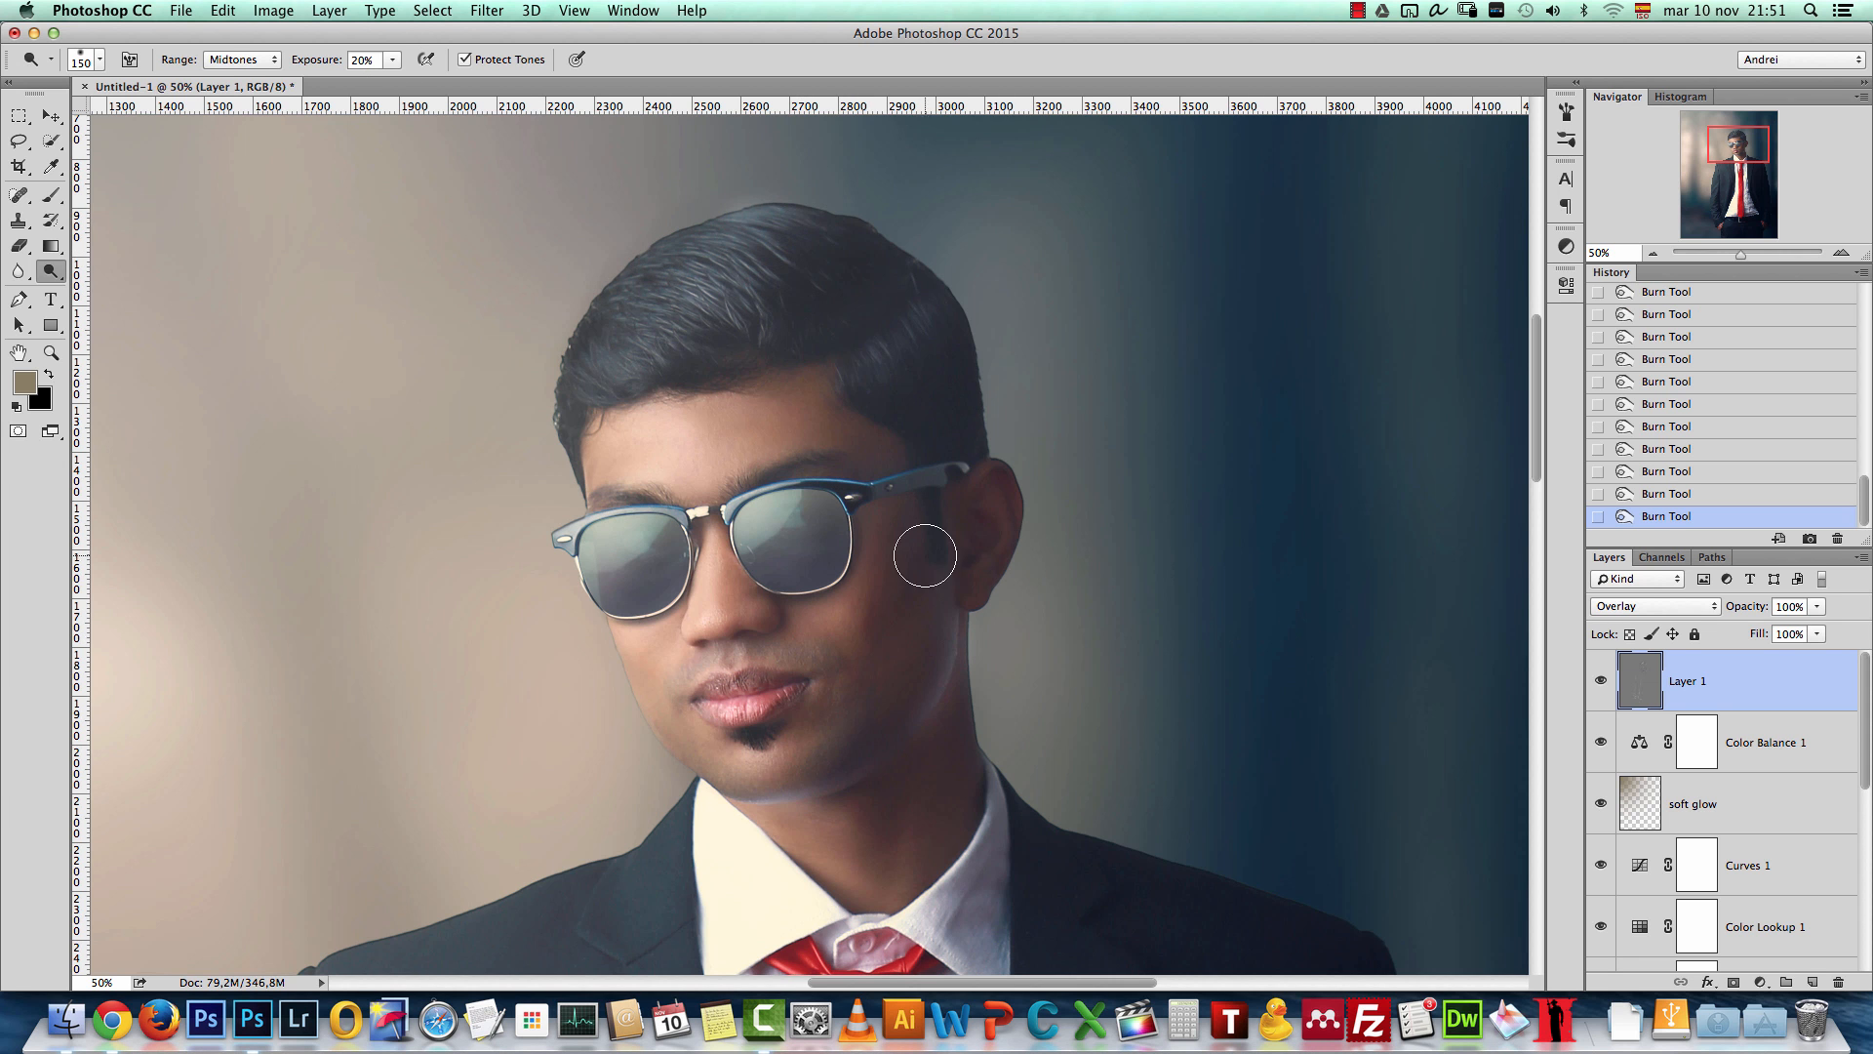
Step: Dodge the brow area and nose with a 175 px brush and the lit cheek edge with a 125 px brush
key("bracketleft")
key("bracketleft")
key("bracketright")
key("bracketright")
key("bracketright")
mouse_move(590, 468)
left_mouse_down()
mouse_move(697, 434)
mouse_move(580, 476)
mouse_move(697, 448)
mouse_move(659, 425)
mouse_move(683, 483)
left_mouse_up()
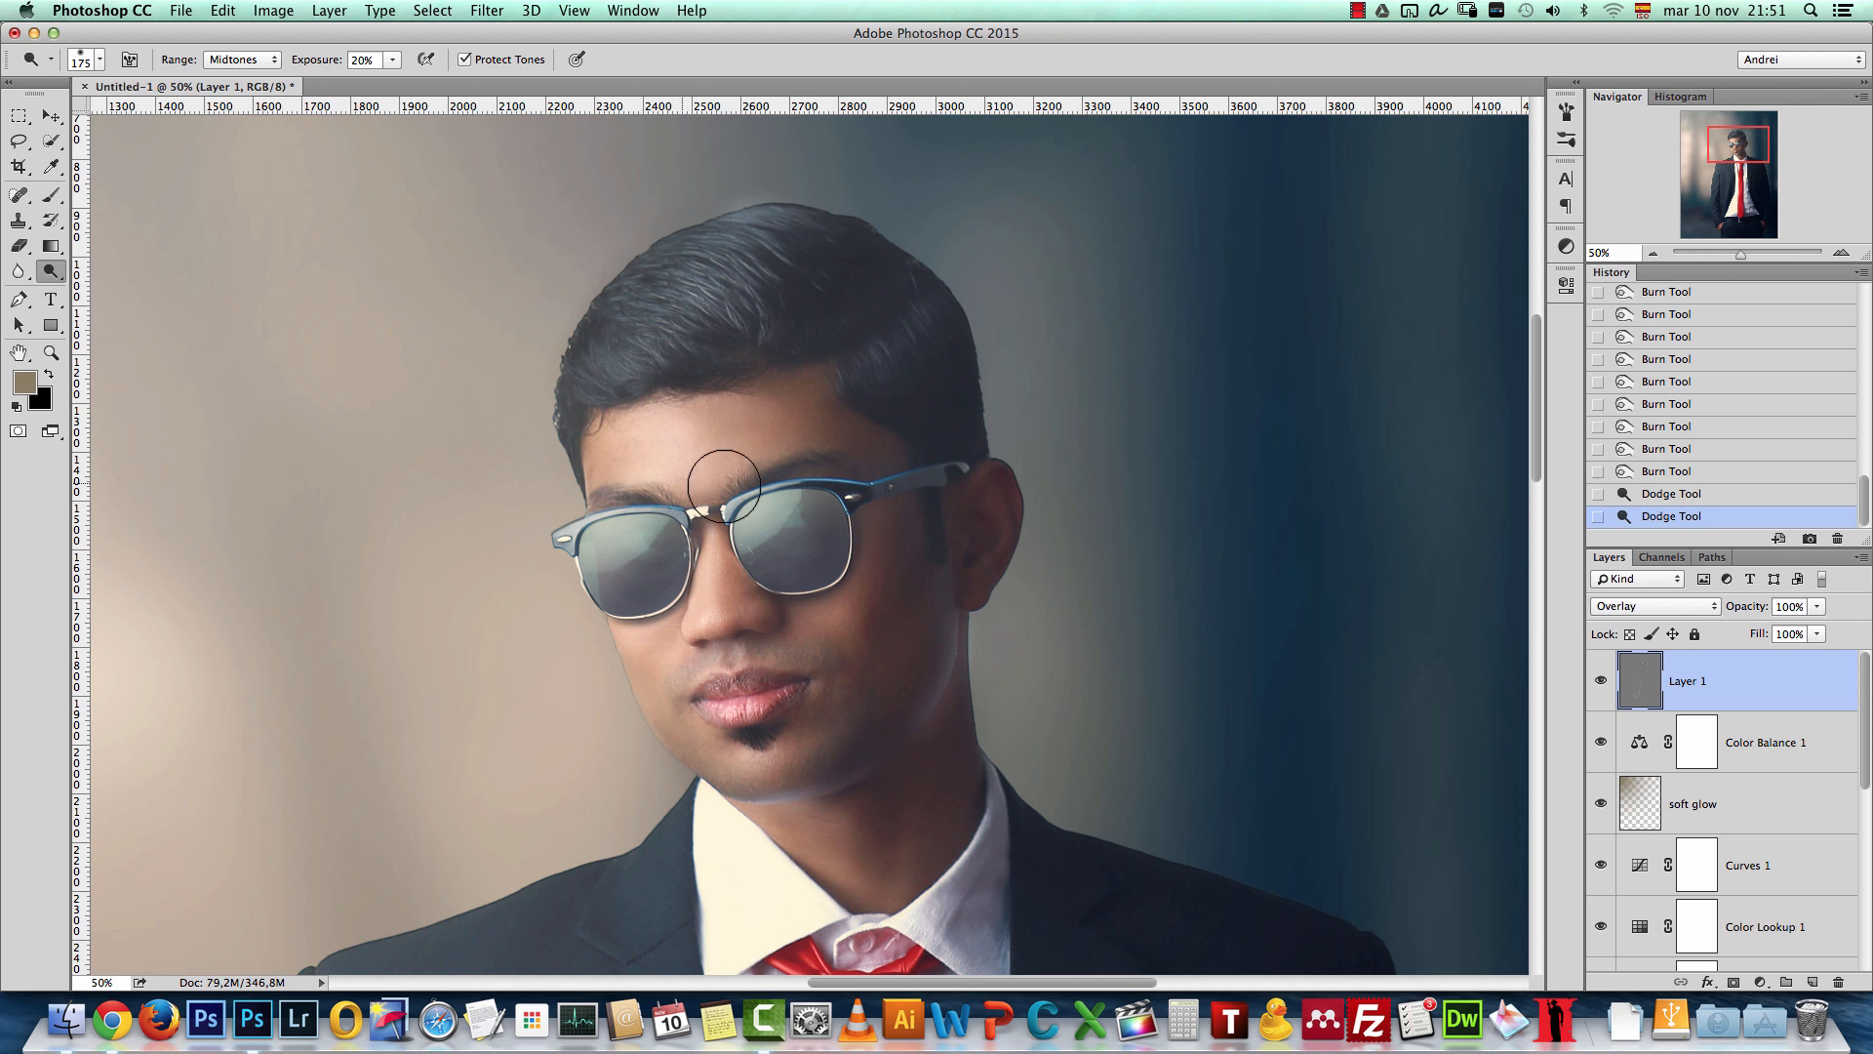
left_click_drag(749, 595, 700, 577)
key("bracketleft")
key("bracketleft")
left_click_drag(635, 644, 644, 688)
left_click(632, 674)
Step: Dodge the lapel, front and upper sleeve of the jacket on the photo's right with vertical strokes
left_click(1653, 254)
left_click(1653, 254)
mouse_move(1174, 708)
left_mouse_down()
mouse_move(1201, 532)
mouse_move(1124, 239)
left_mouse_up()
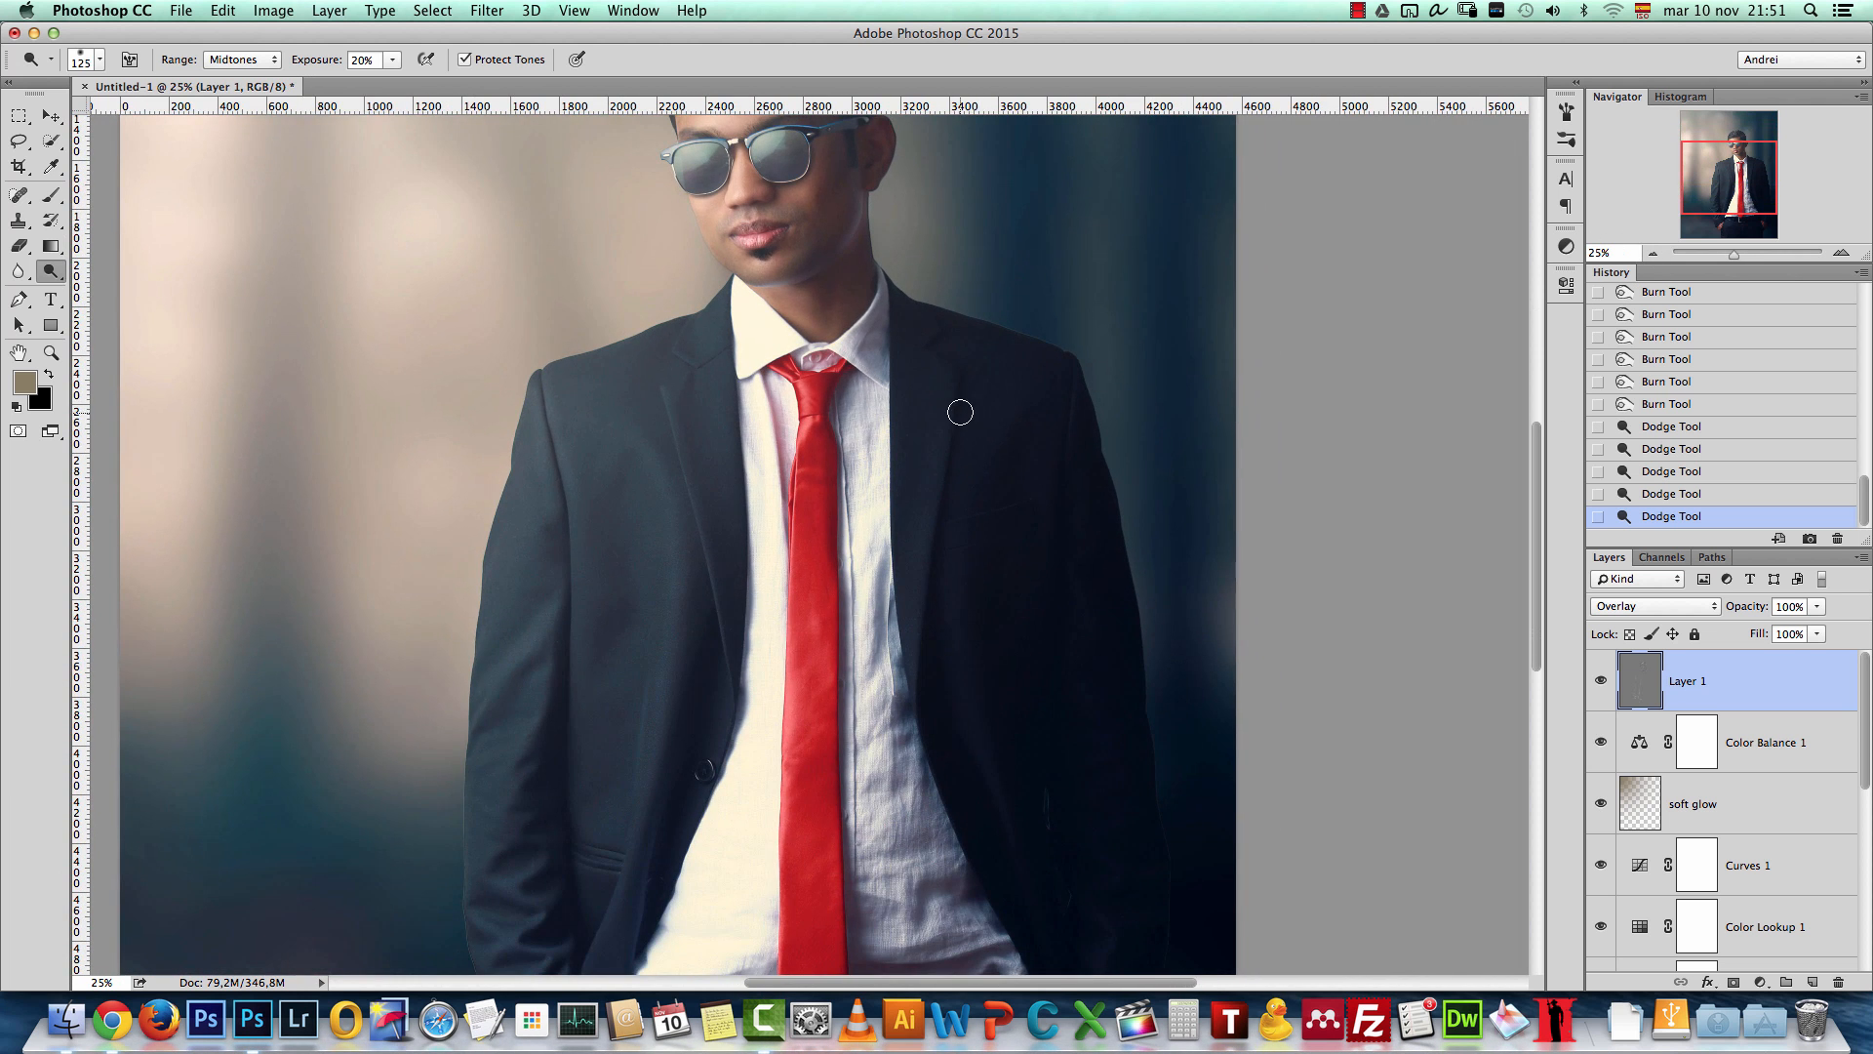
left_click_drag(935, 502, 923, 586)
left_click_drag(955, 416, 952, 688)
key("bracketright")
key("bracketright")
key("bracketright")
left_click_drag(961, 536, 1007, 824)
key("bracketleft")
mouse_move(1046, 399)
left_mouse_down()
mouse_move(1077, 662)
mouse_move(1151, 766)
mouse_move(1051, 468)
left_mouse_up()
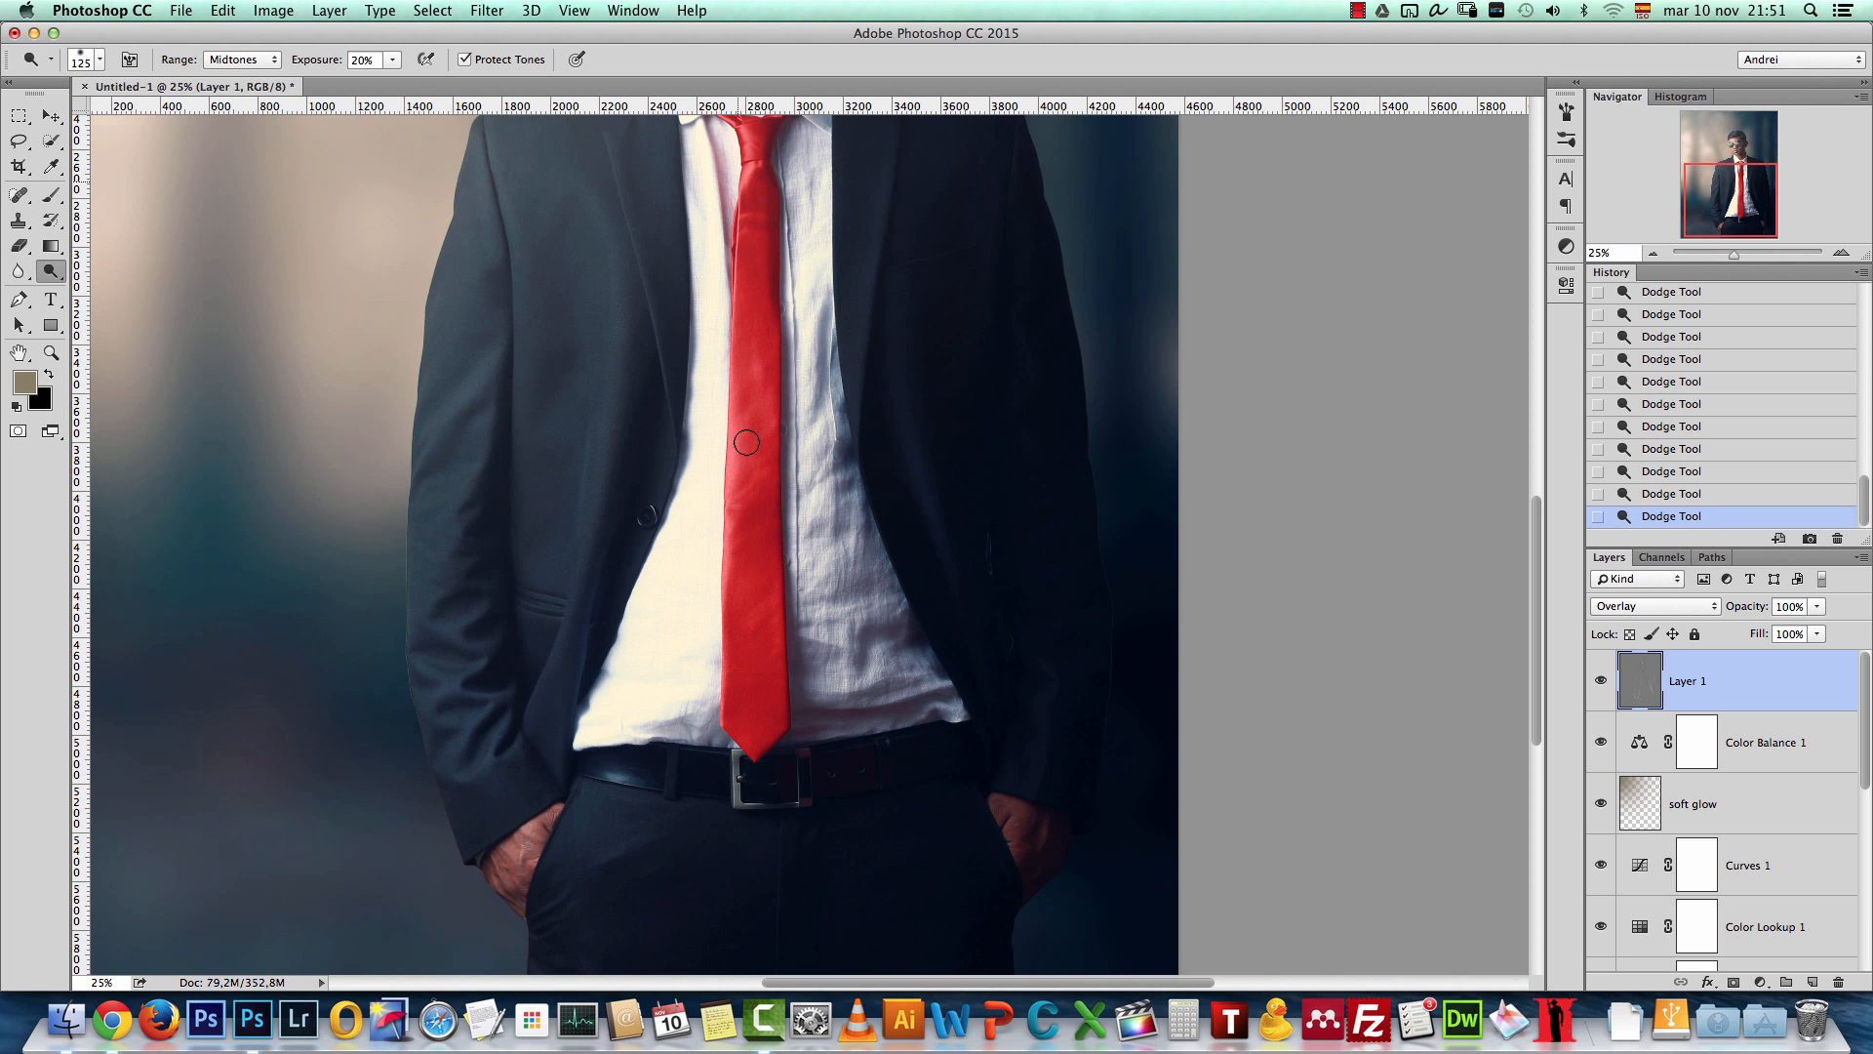
Step: Burn the trousers below the belt and along the outer leg on the photo's left with a 250 px brush
left_click_drag(727, 492, 743, 433)
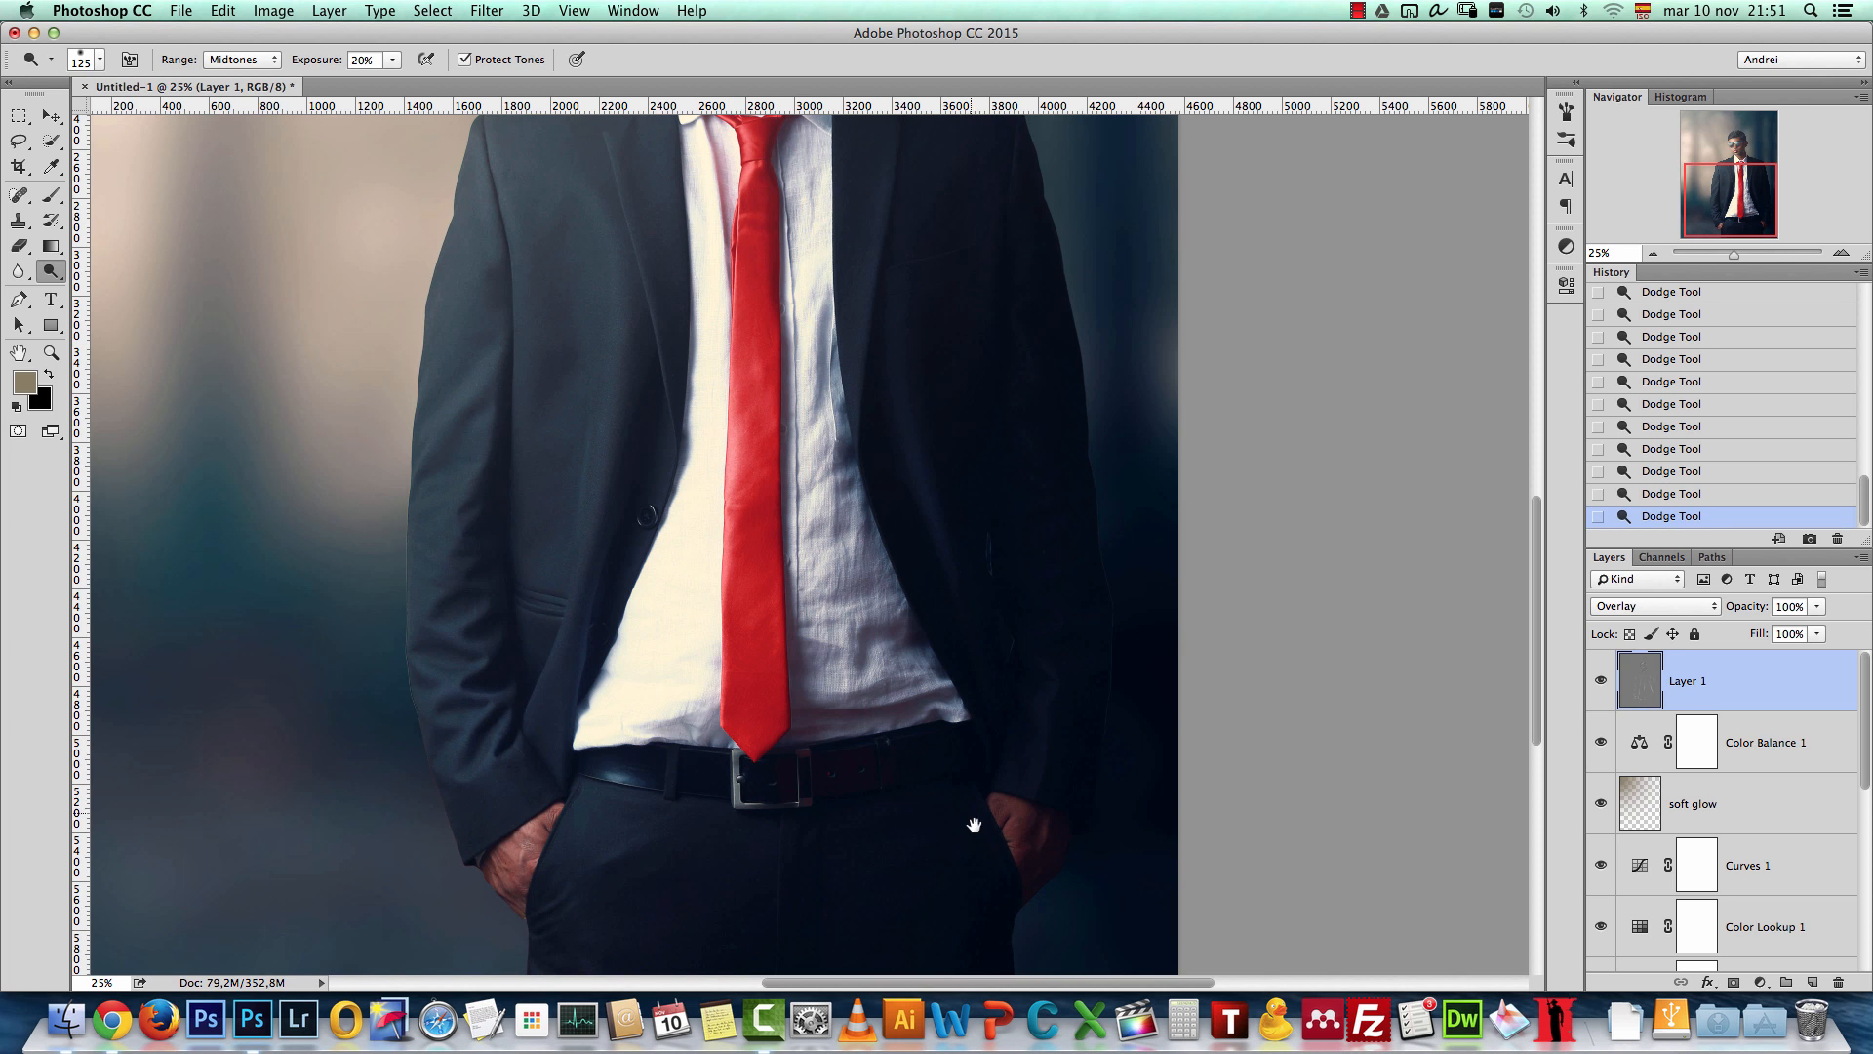
left_click_drag(974, 826, 975, 577)
key("bracketright")
key("bracketright")
key("bracketright")
key("bracketright")
left_click_drag(652, 571, 586, 584)
mouse_move(580, 675)
left_mouse_down()
mouse_move(555, 713)
mouse_move(590, 695)
left_mouse_up()
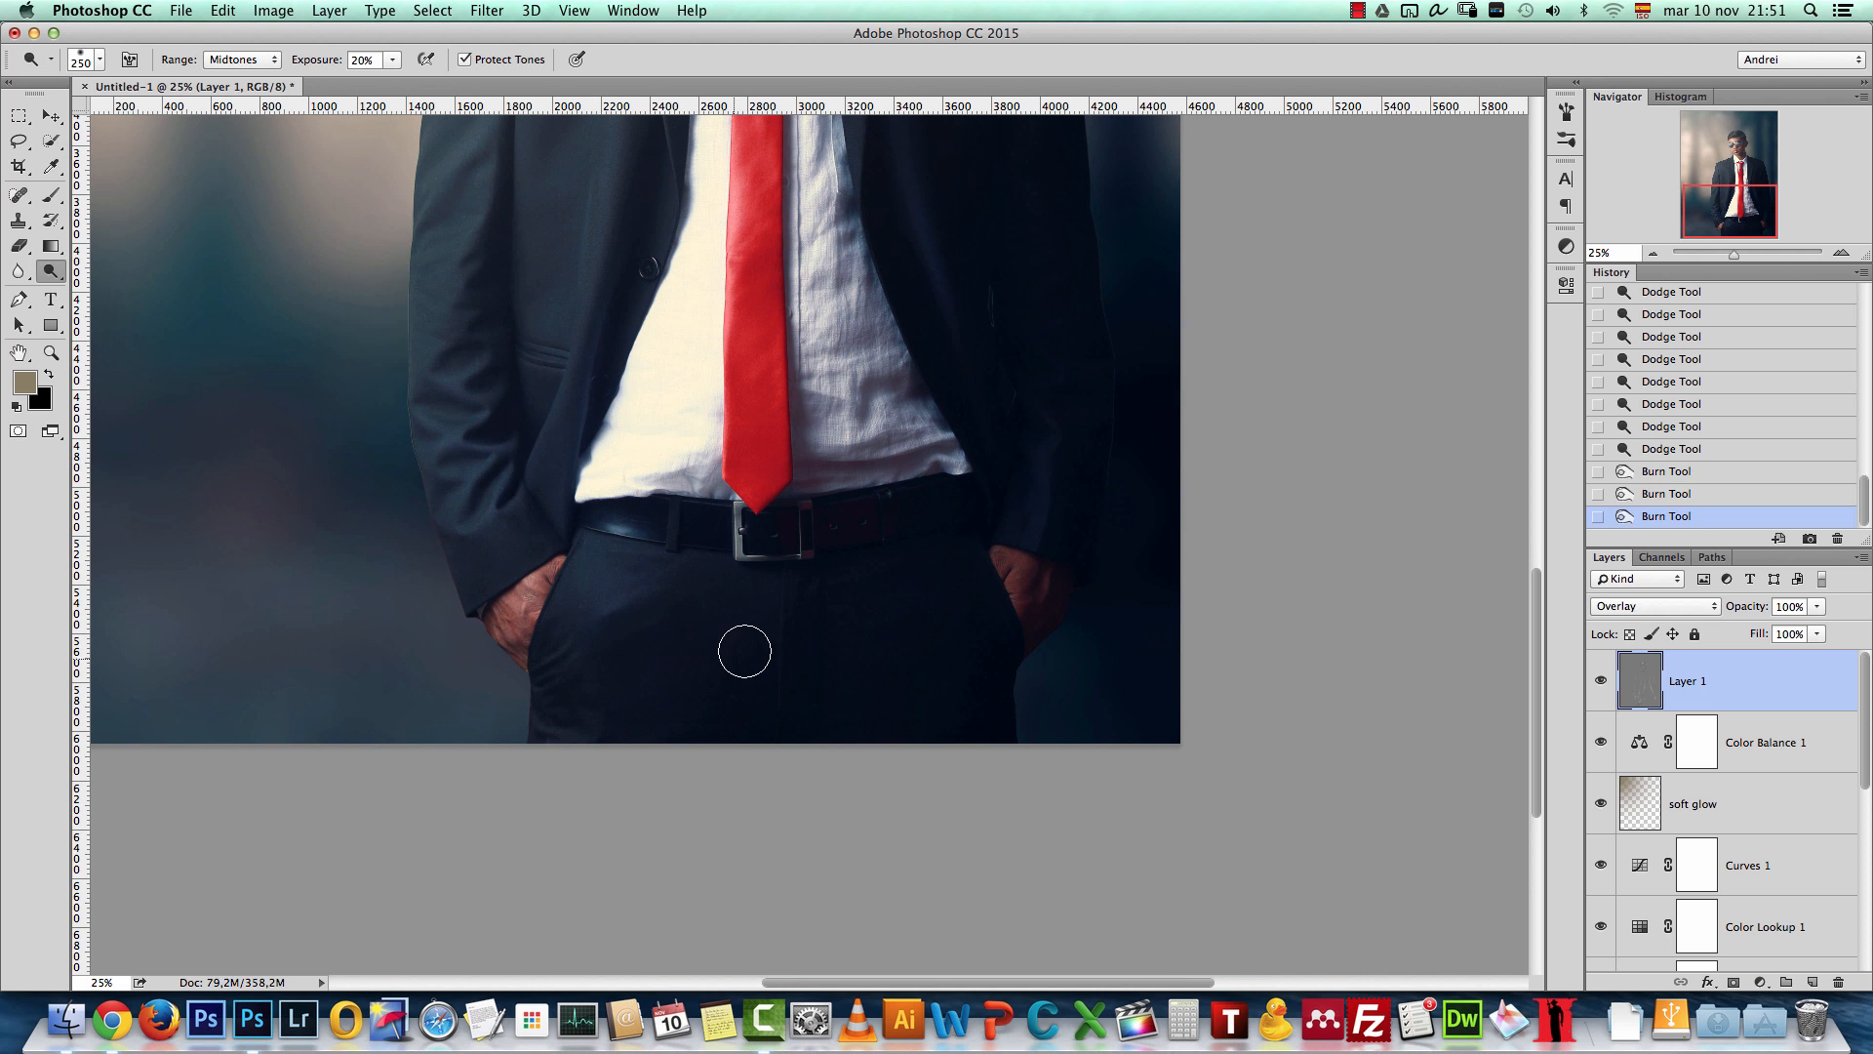
Step: Dodge the front of both trouser legs and burn the lower jacket sleeve on the photo's right
left_click_drag(782, 583, 767, 629)
left_click_drag(668, 645, 683, 610)
left_click_drag(862, 560, 835, 600)
left_click_drag(808, 633, 830, 605)
mouse_move(1049, 478)
left_mouse_down()
mouse_move(1056, 397)
mouse_move(1041, 523)
left_mouse_up()
Step: Burn the jacket sleeve on the photo's left with long vertical strokes, using a smaller brush
key("bracketleft")
key("bracketleft")
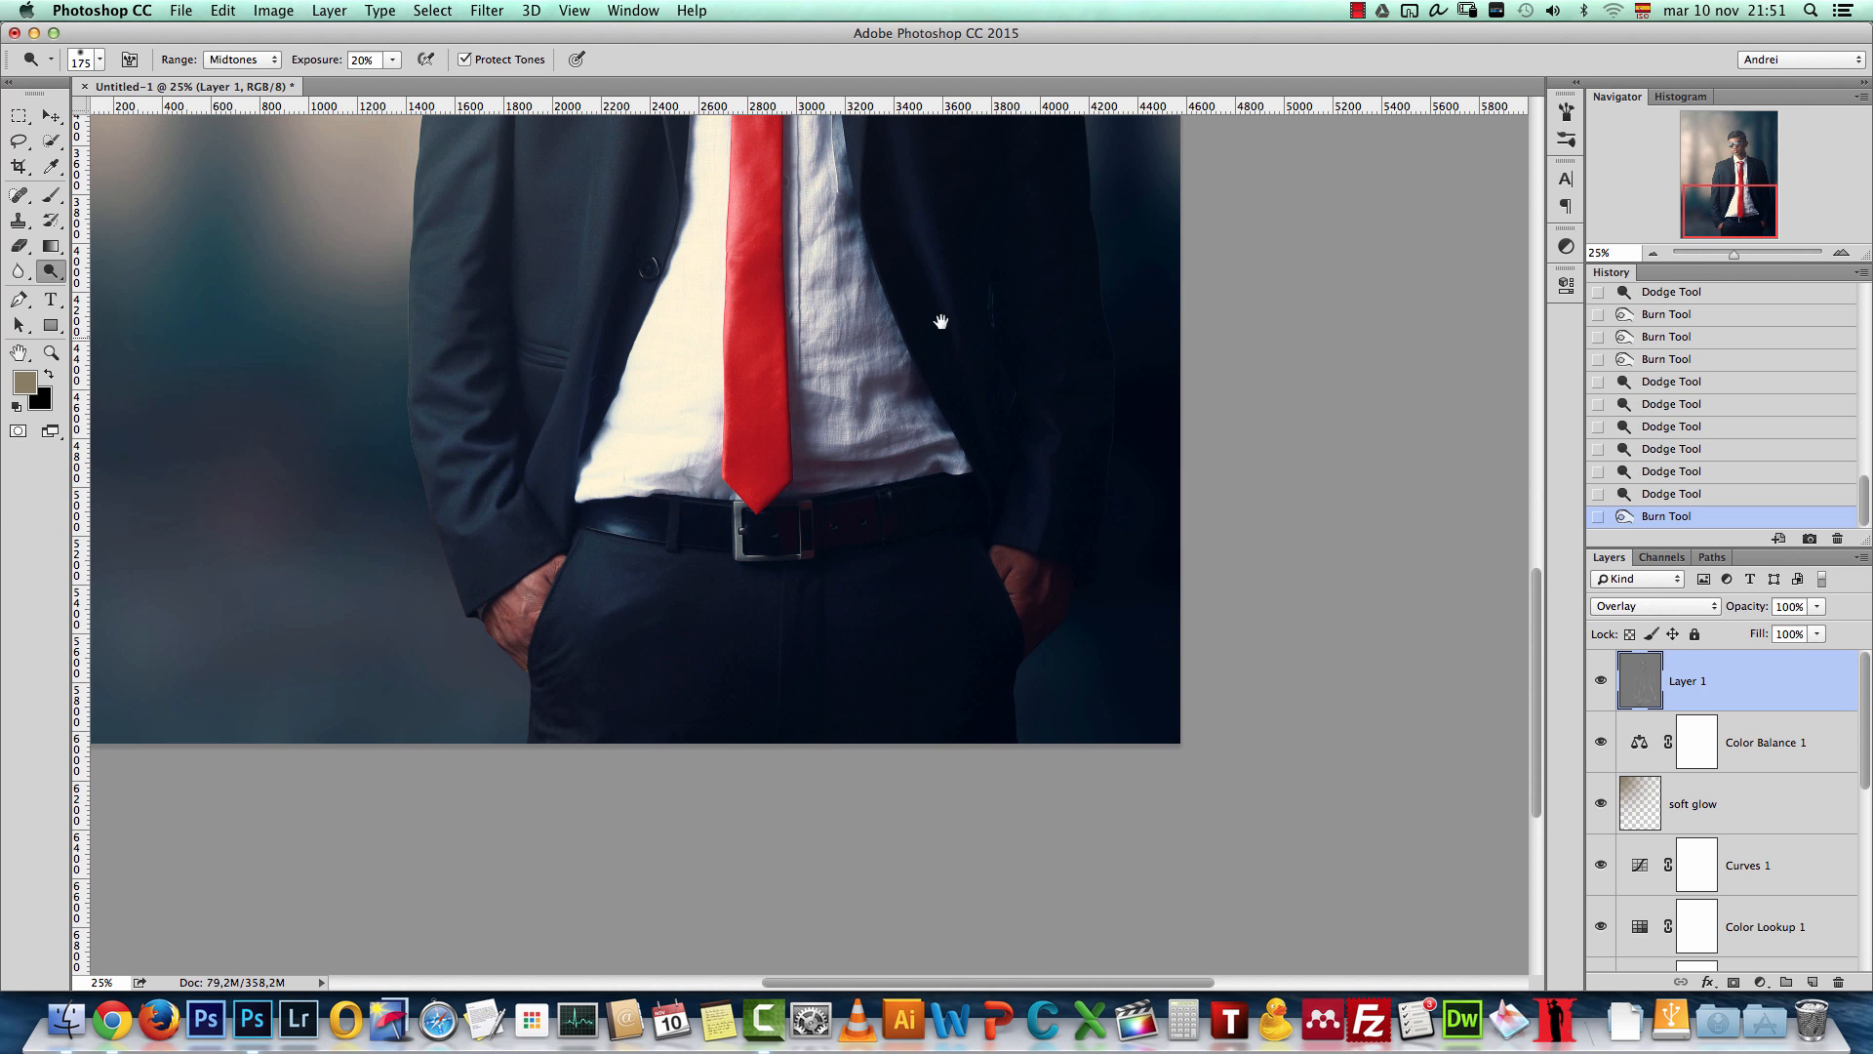
left_click_drag(941, 322, 1041, 615)
key("bracketleft")
key("bracketleft")
mouse_move(554, 495)
left_mouse_down()
mouse_move(570, 553)
mouse_move(520, 596)
mouse_move(572, 655)
mouse_move(537, 665)
mouse_move(579, 687)
mouse_move(558, 703)
mouse_move(624, 772)
mouse_move(554, 786)
left_mouse_up()
left_click_drag(542, 781, 527, 800)
left_click_drag(517, 730, 549, 751)
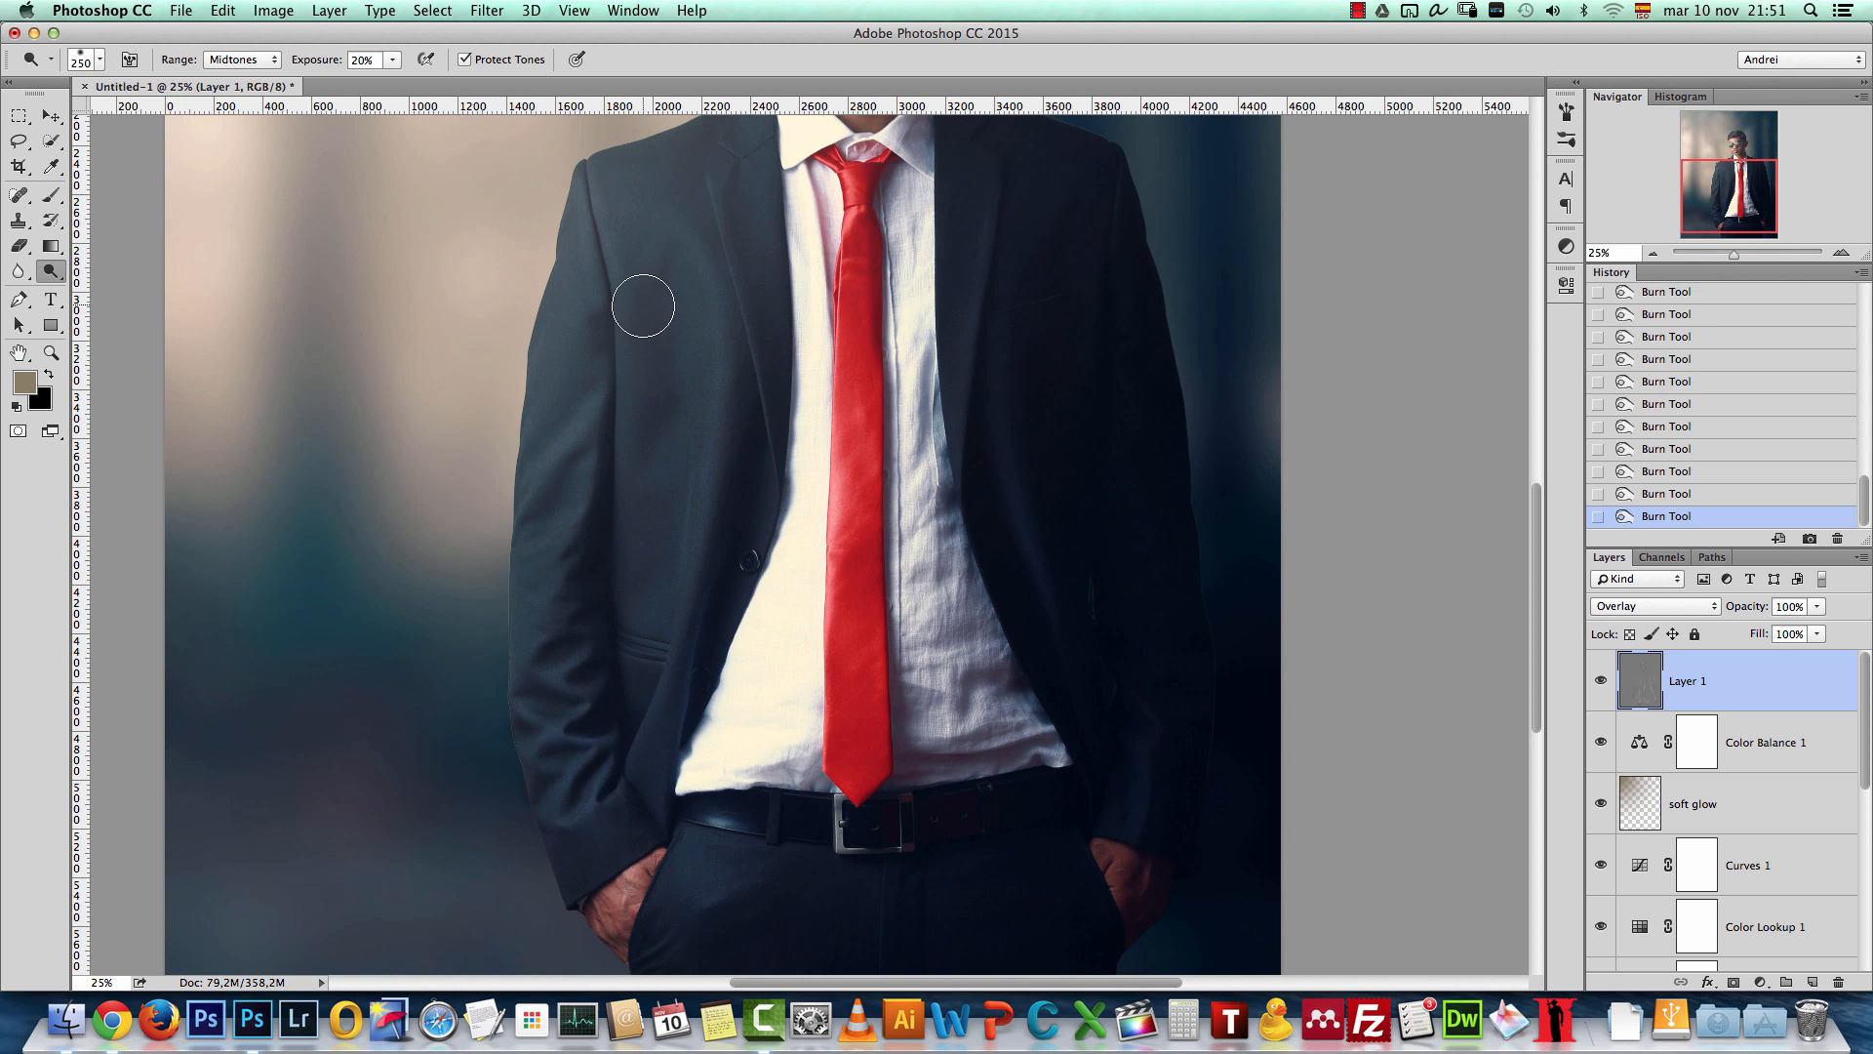
Step: Dodge the jacket lapel and the adjoining shirt front on the photo's left
key("bracketright")
key("bracketright")
key("bracketright")
key("bracketright")
key("bracketright")
left_click_drag(726, 269, 757, 448)
key("bracketleft")
left_click_drag(759, 331, 802, 329)
left_click_drag(744, 363, 817, 631)
left_click_drag(814, 323, 829, 556)
Step: Compare the portrait with and without the gray dodge-and-burn layer
left_click(1653, 253)
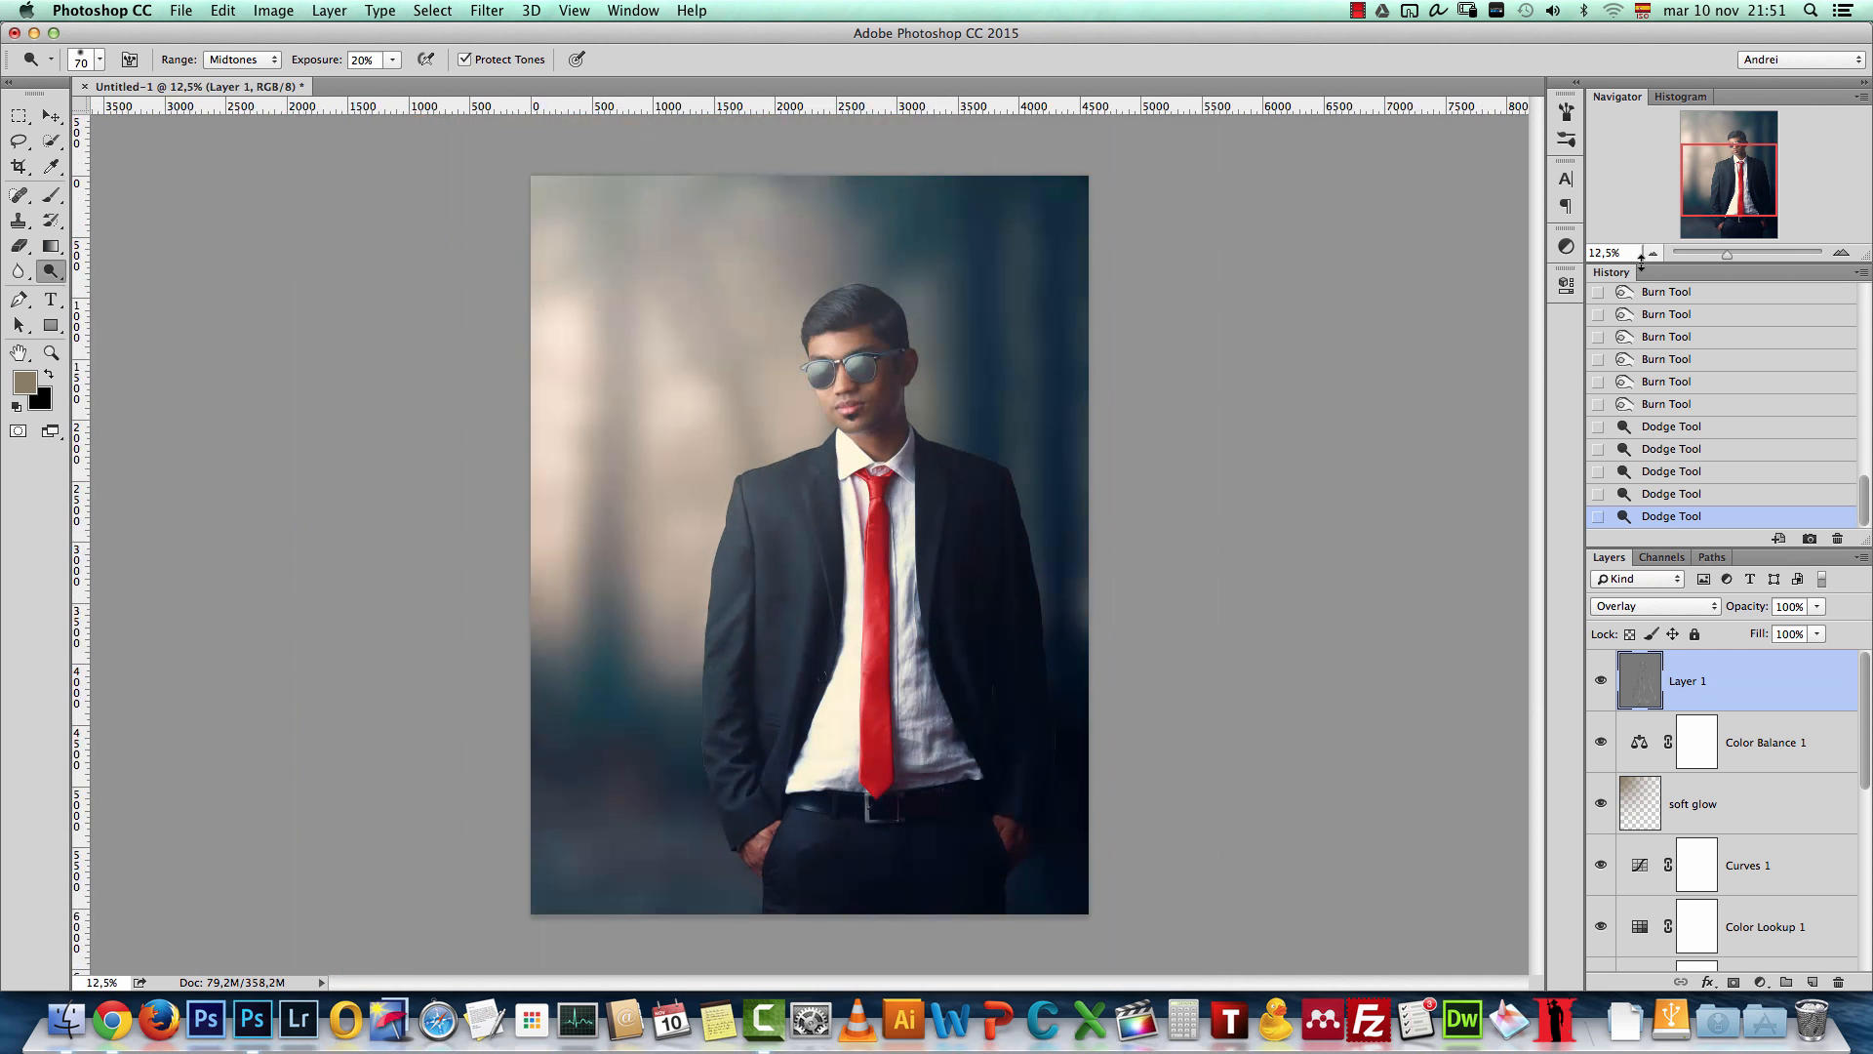
left_click(1602, 679)
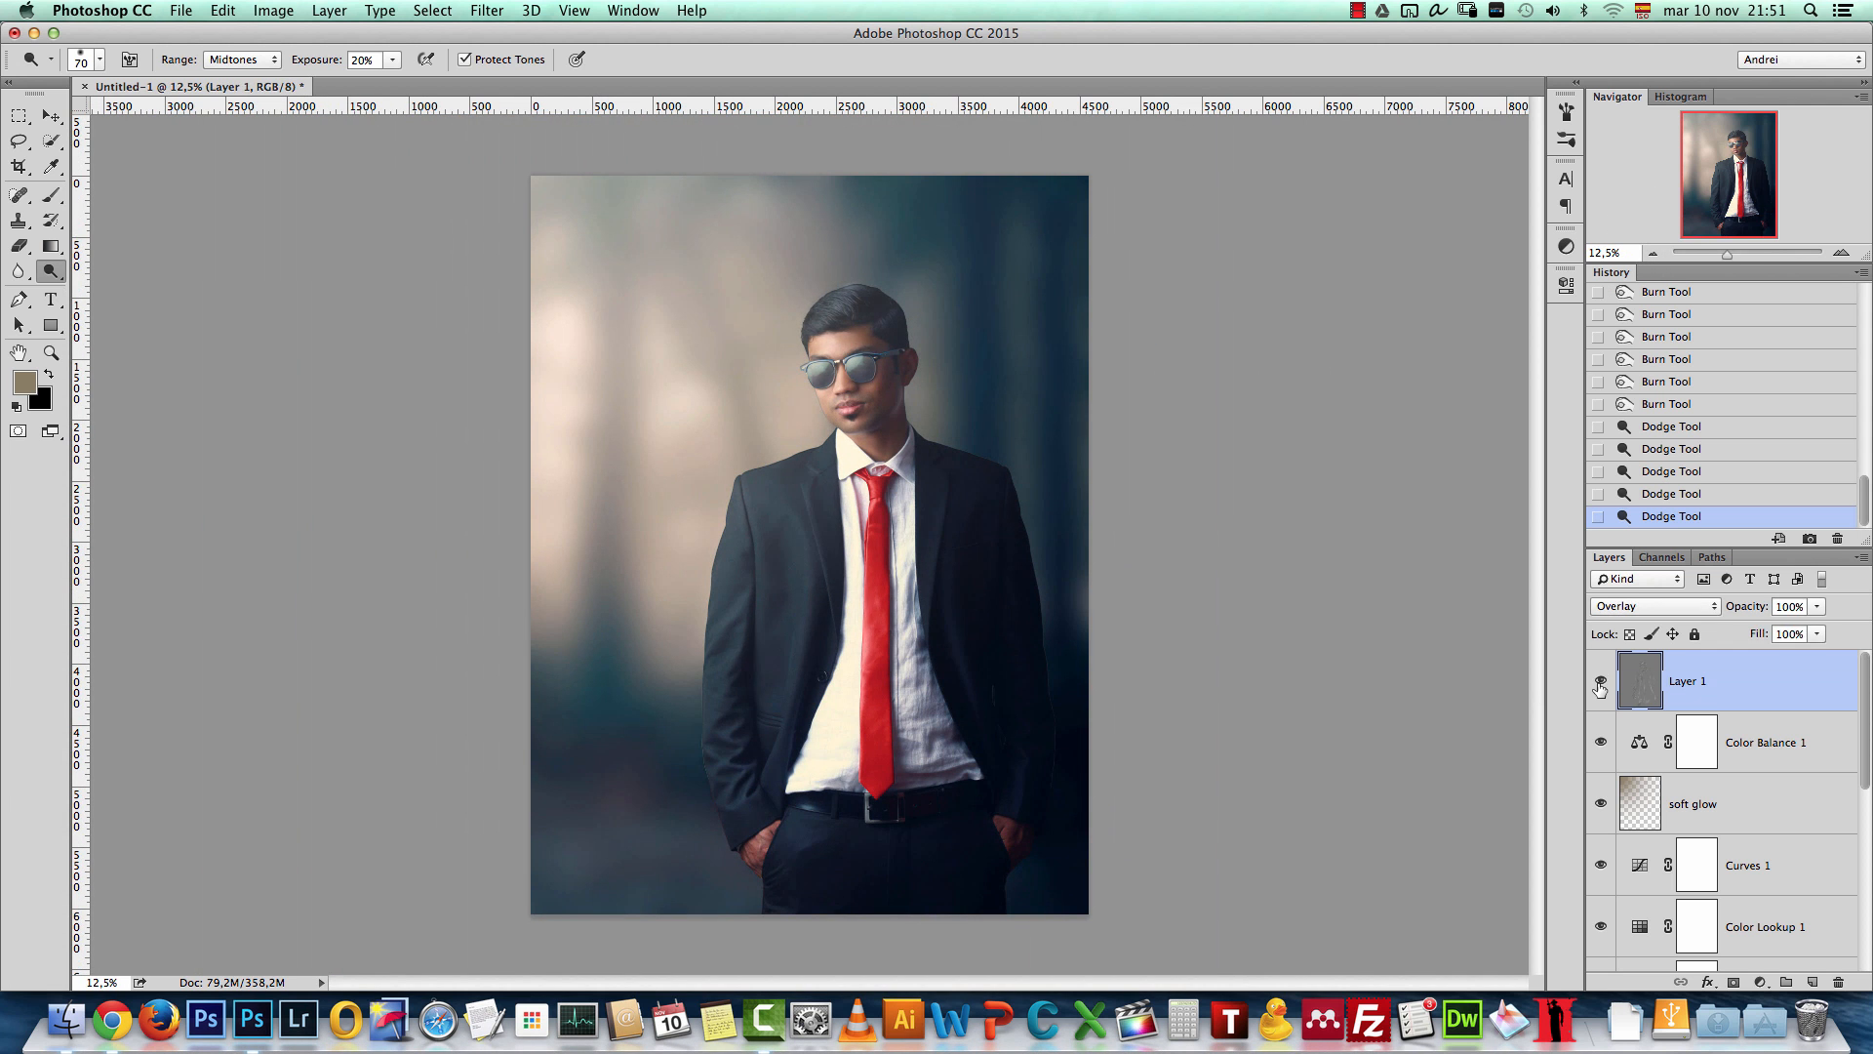
left_click(1602, 679)
left_click(1841, 254)
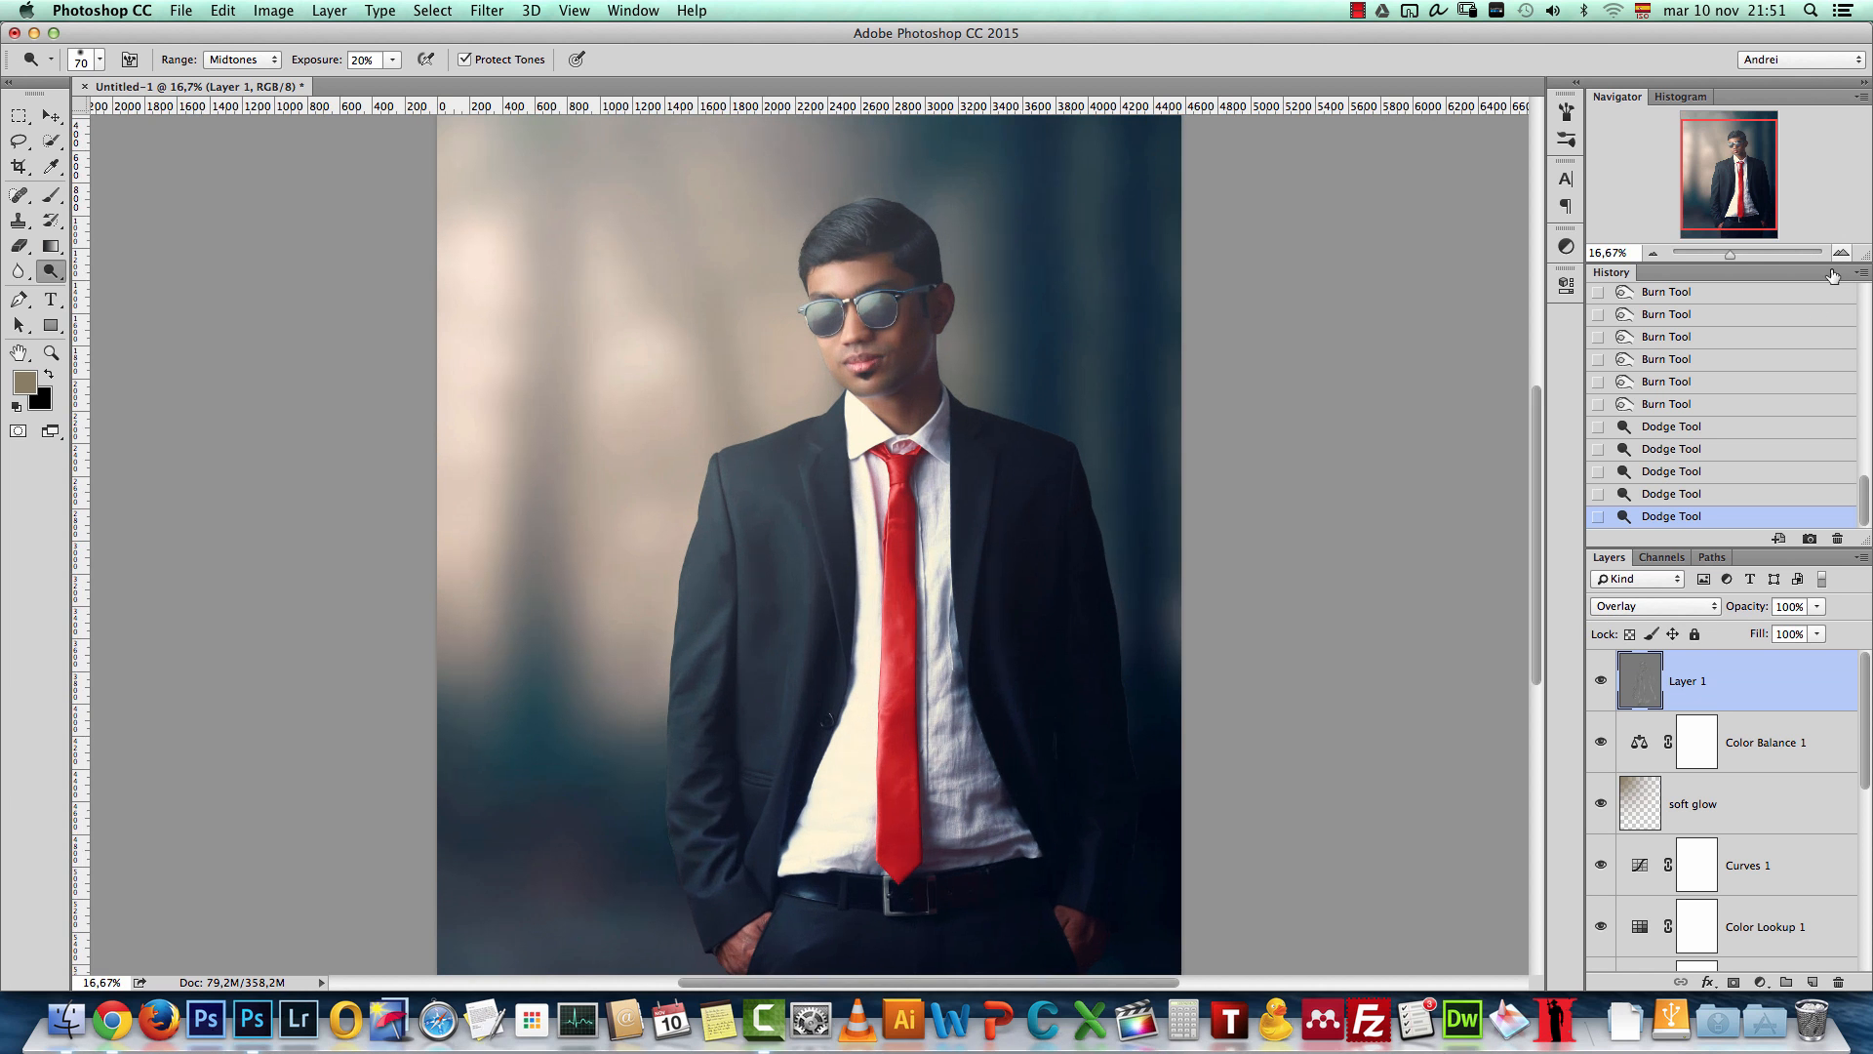
left_click(1600, 681)
left_click(1600, 681)
left_click(1601, 681)
left_click(1600, 681)
Step: Step back through the most recent burn strokes on the gray layer
key("alt+super+z")
key("alt+super+z")
key("alt+super+z")
key("alt+super+z")
key("alt+super+z")
key("alt+super+z")
key("alt+super+z")
key("alt+super+z")
key("alt+super+z")
key("alt+super+z")
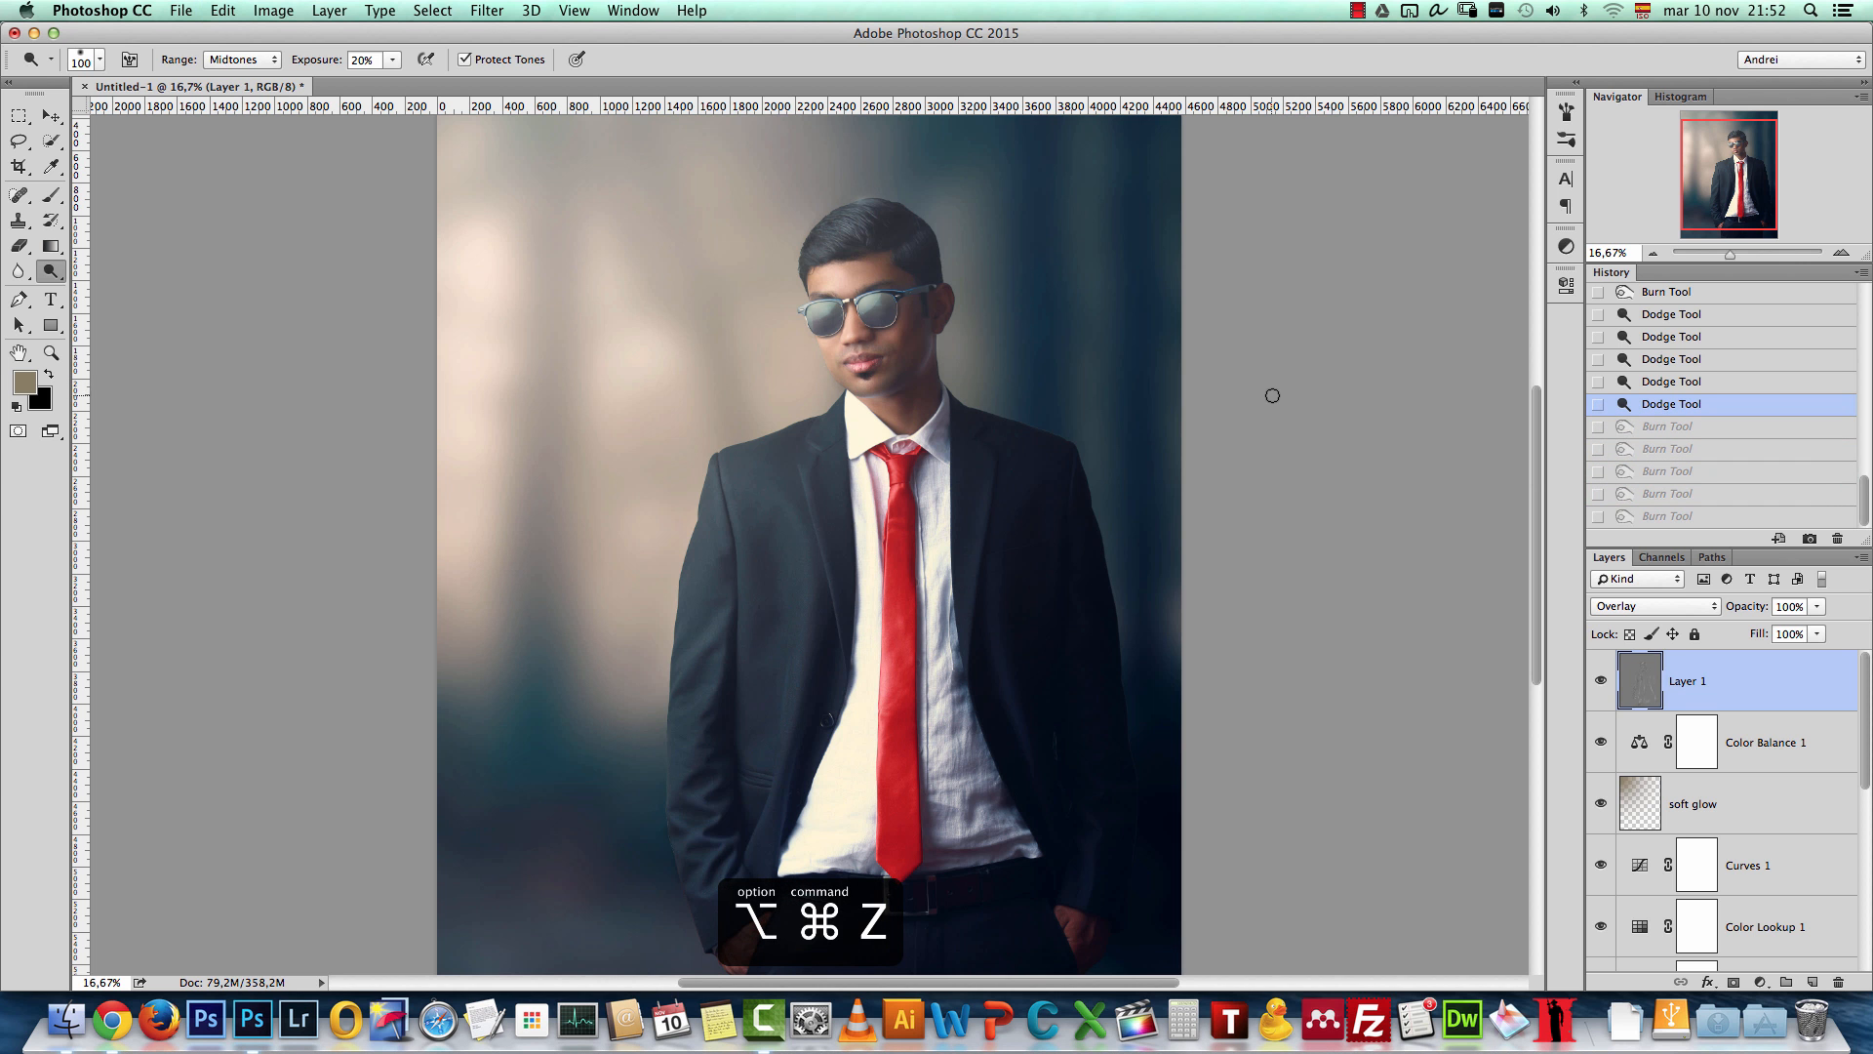
Step: Set the foreground colour to neutral 50% gray (808080) with hue 0, saturation 0 and brightness 50
key("super+1")
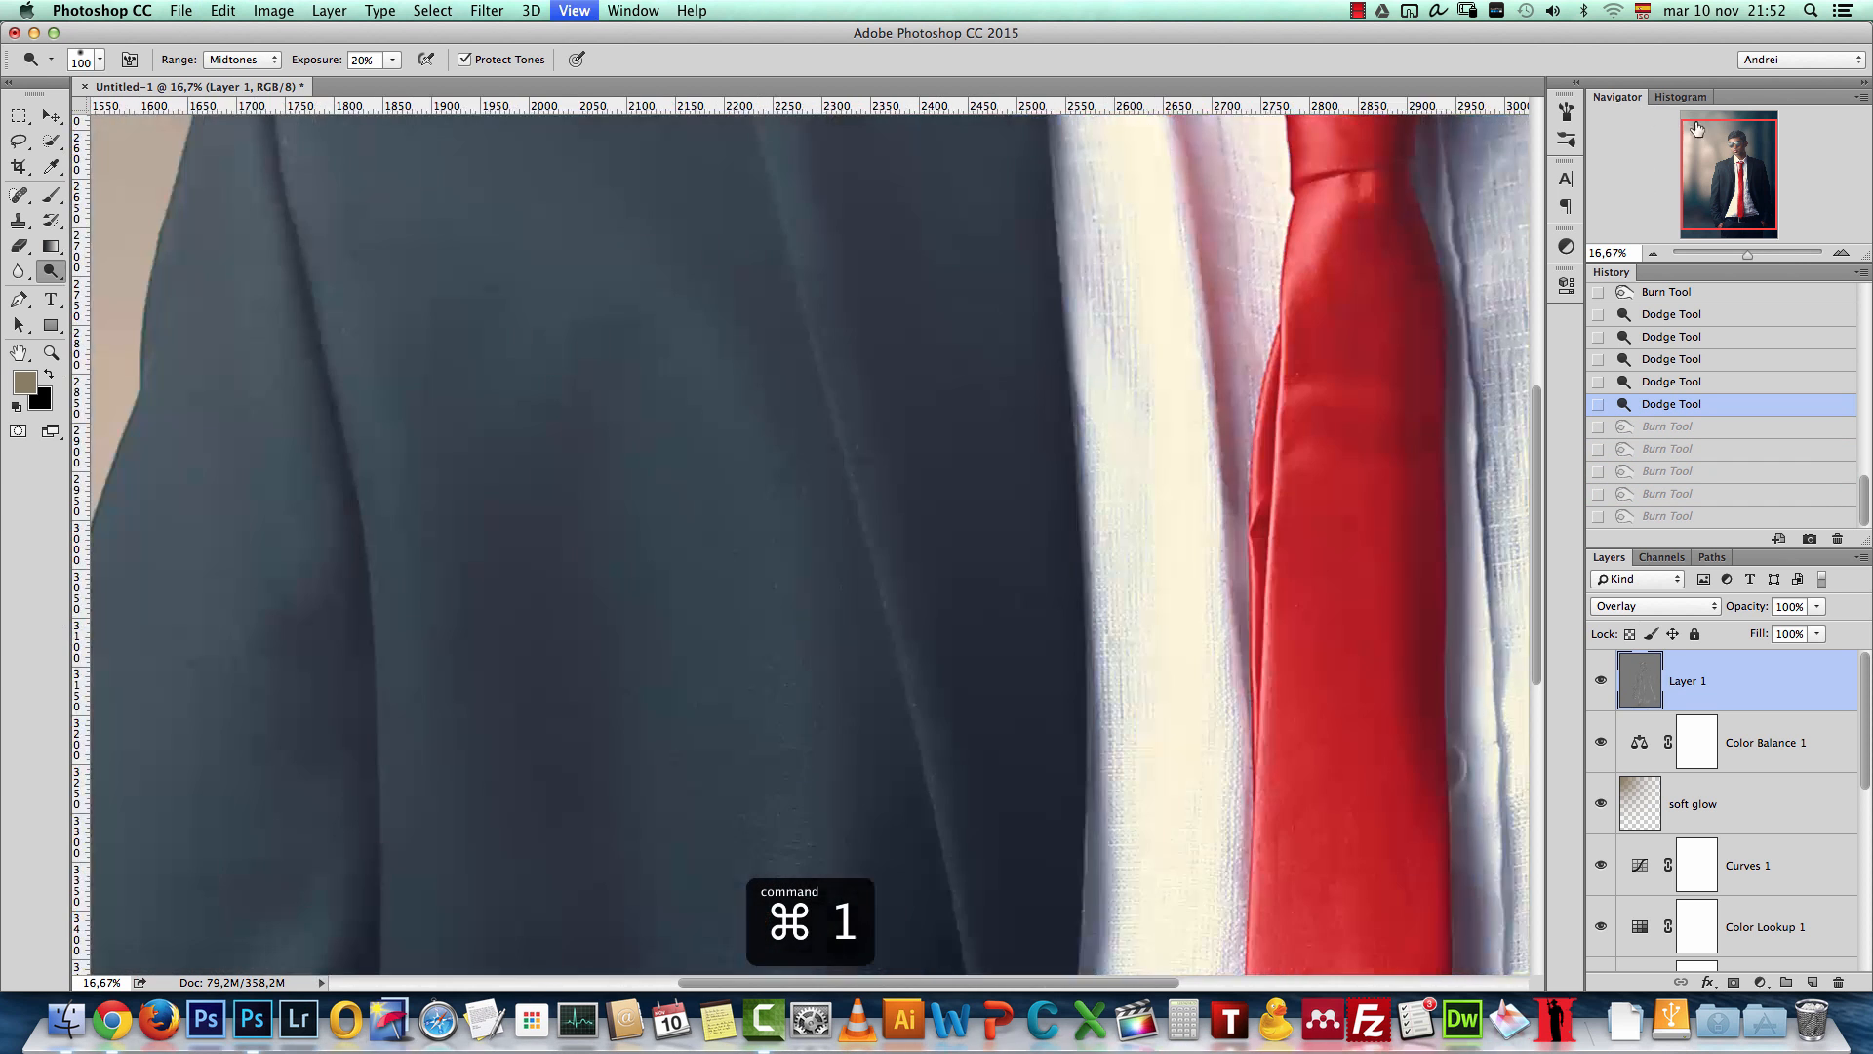
left_click(1731, 130)
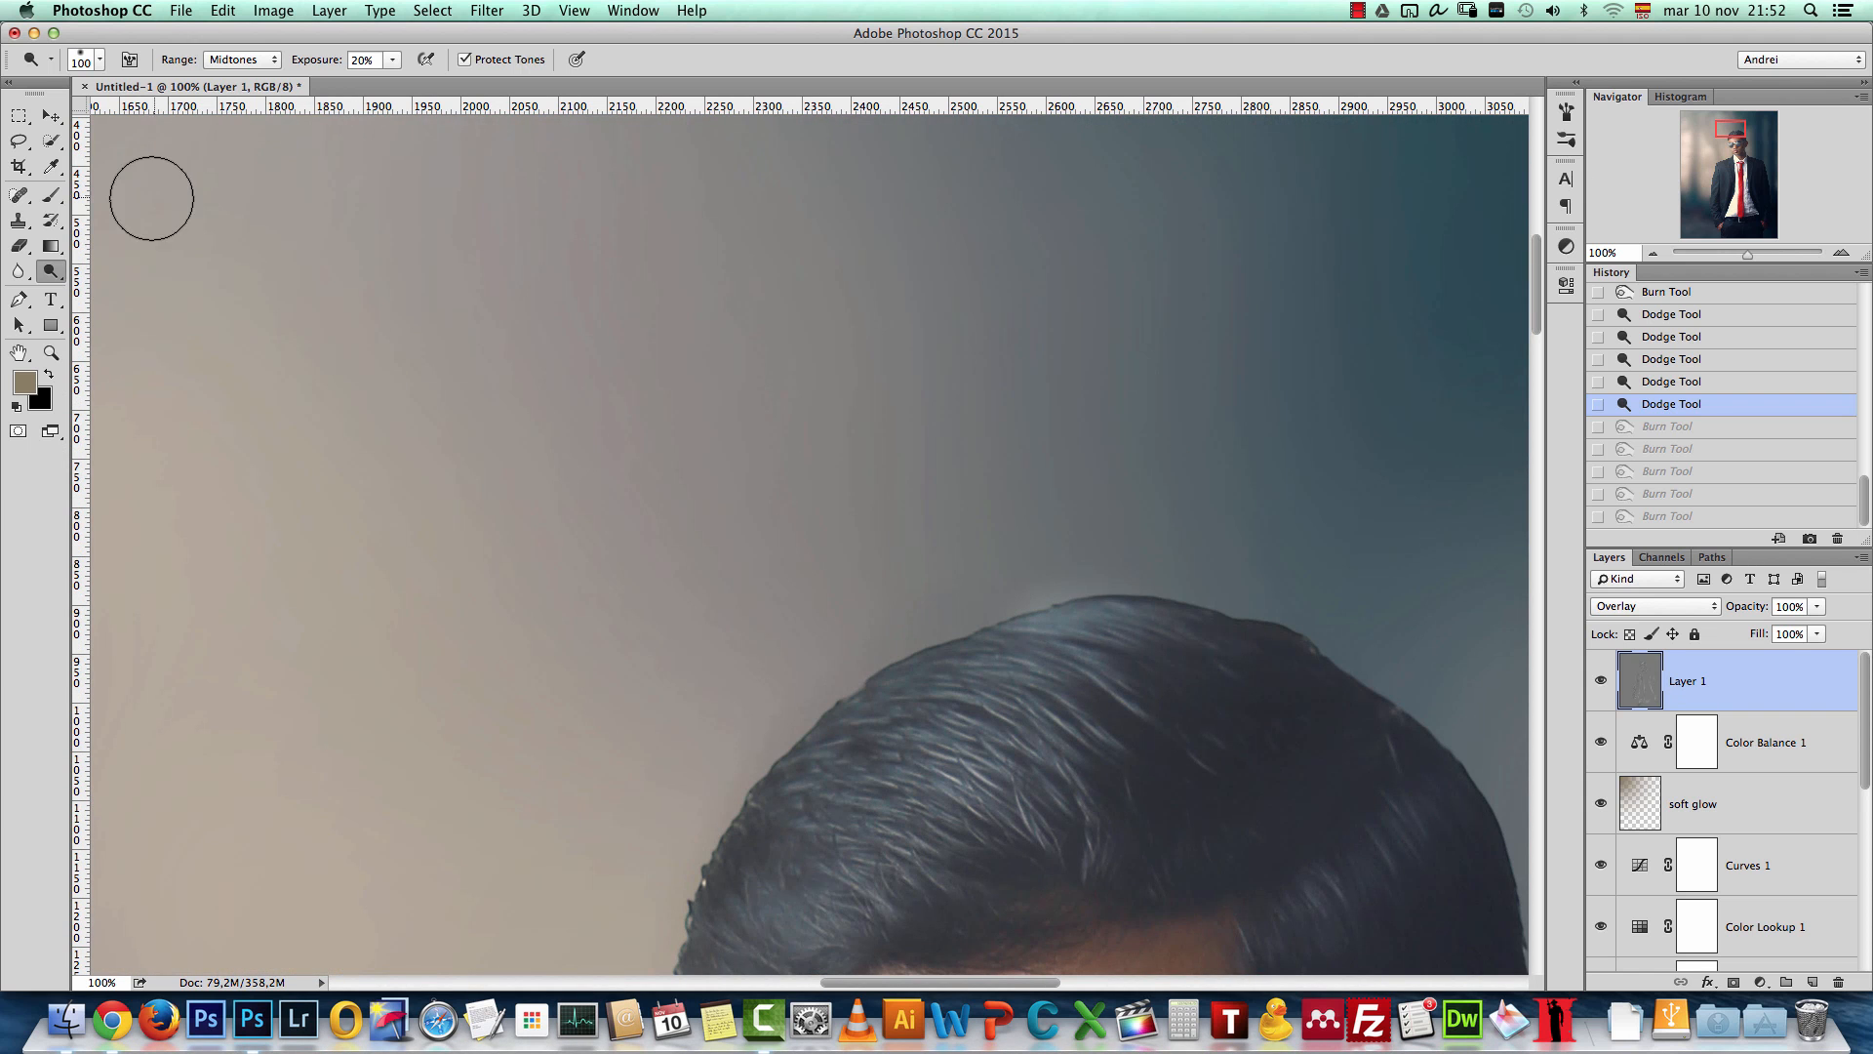
left_click(52, 196)
left_click(27, 381)
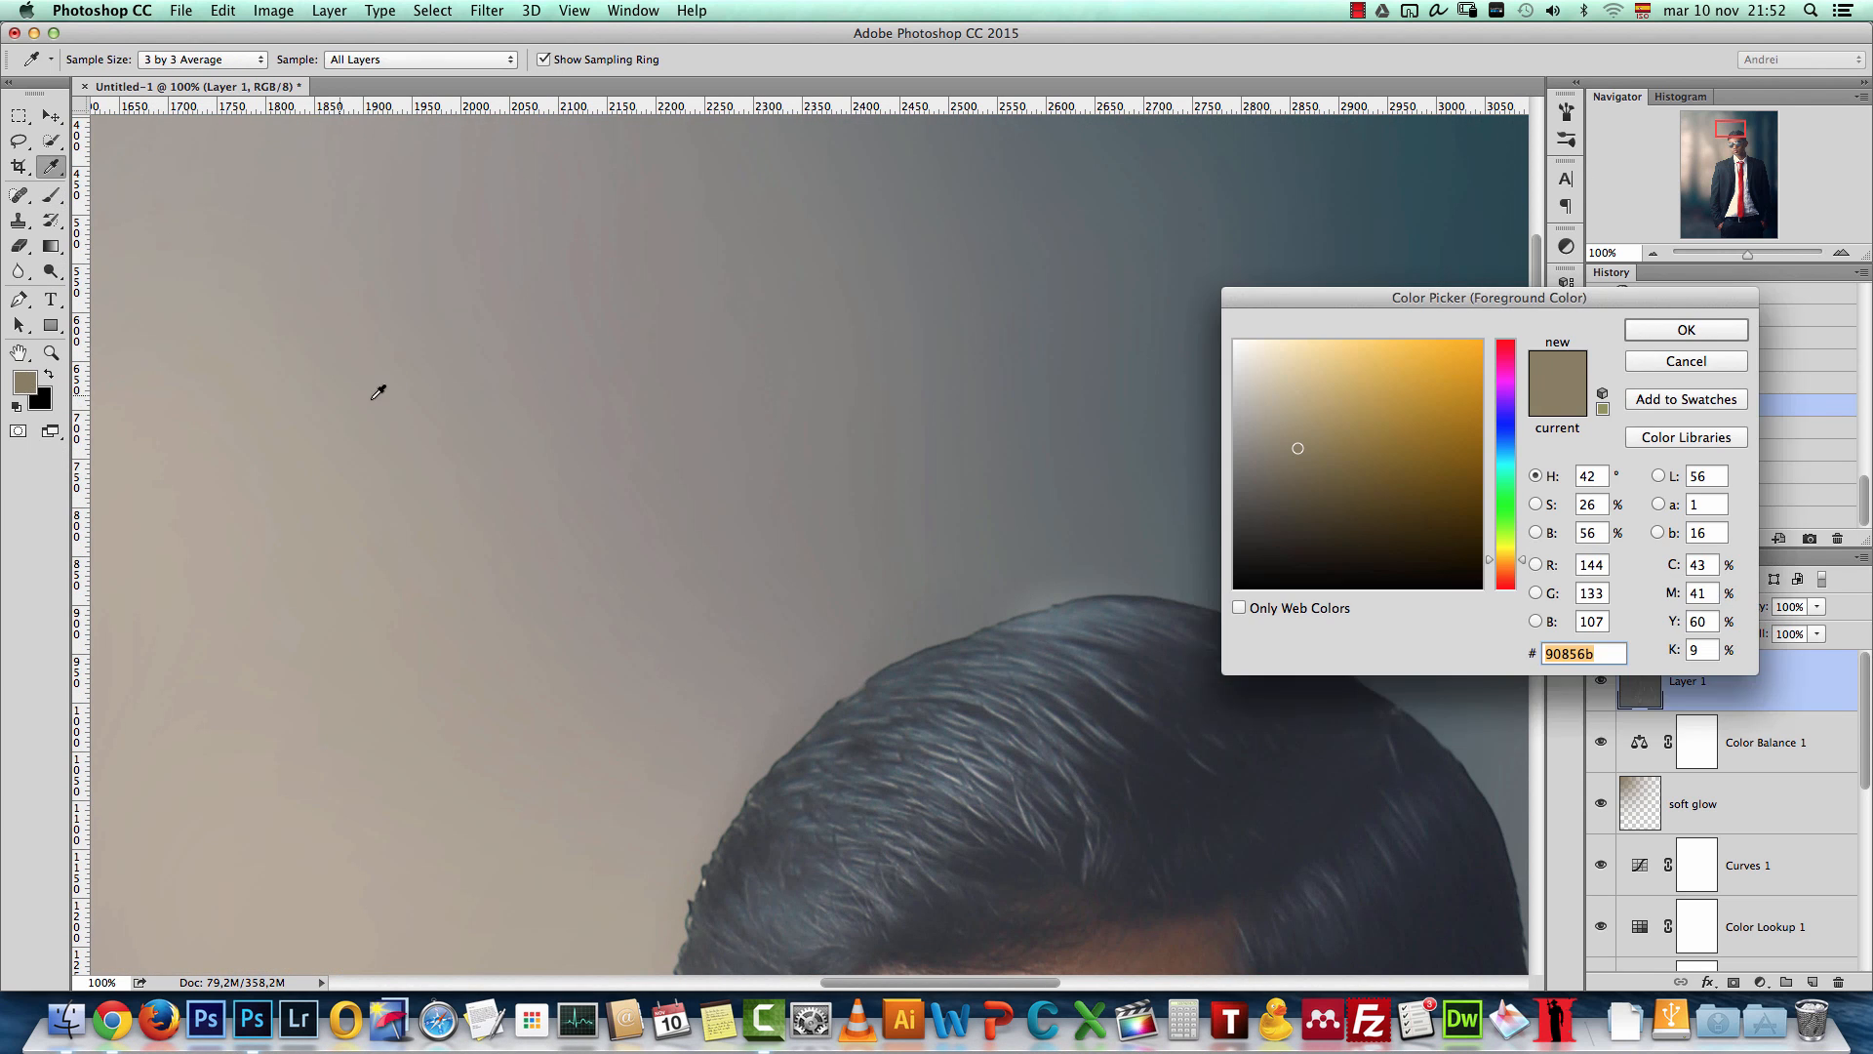
left_click_drag(1275, 455, 1216, 488)
left_click(1596, 538)
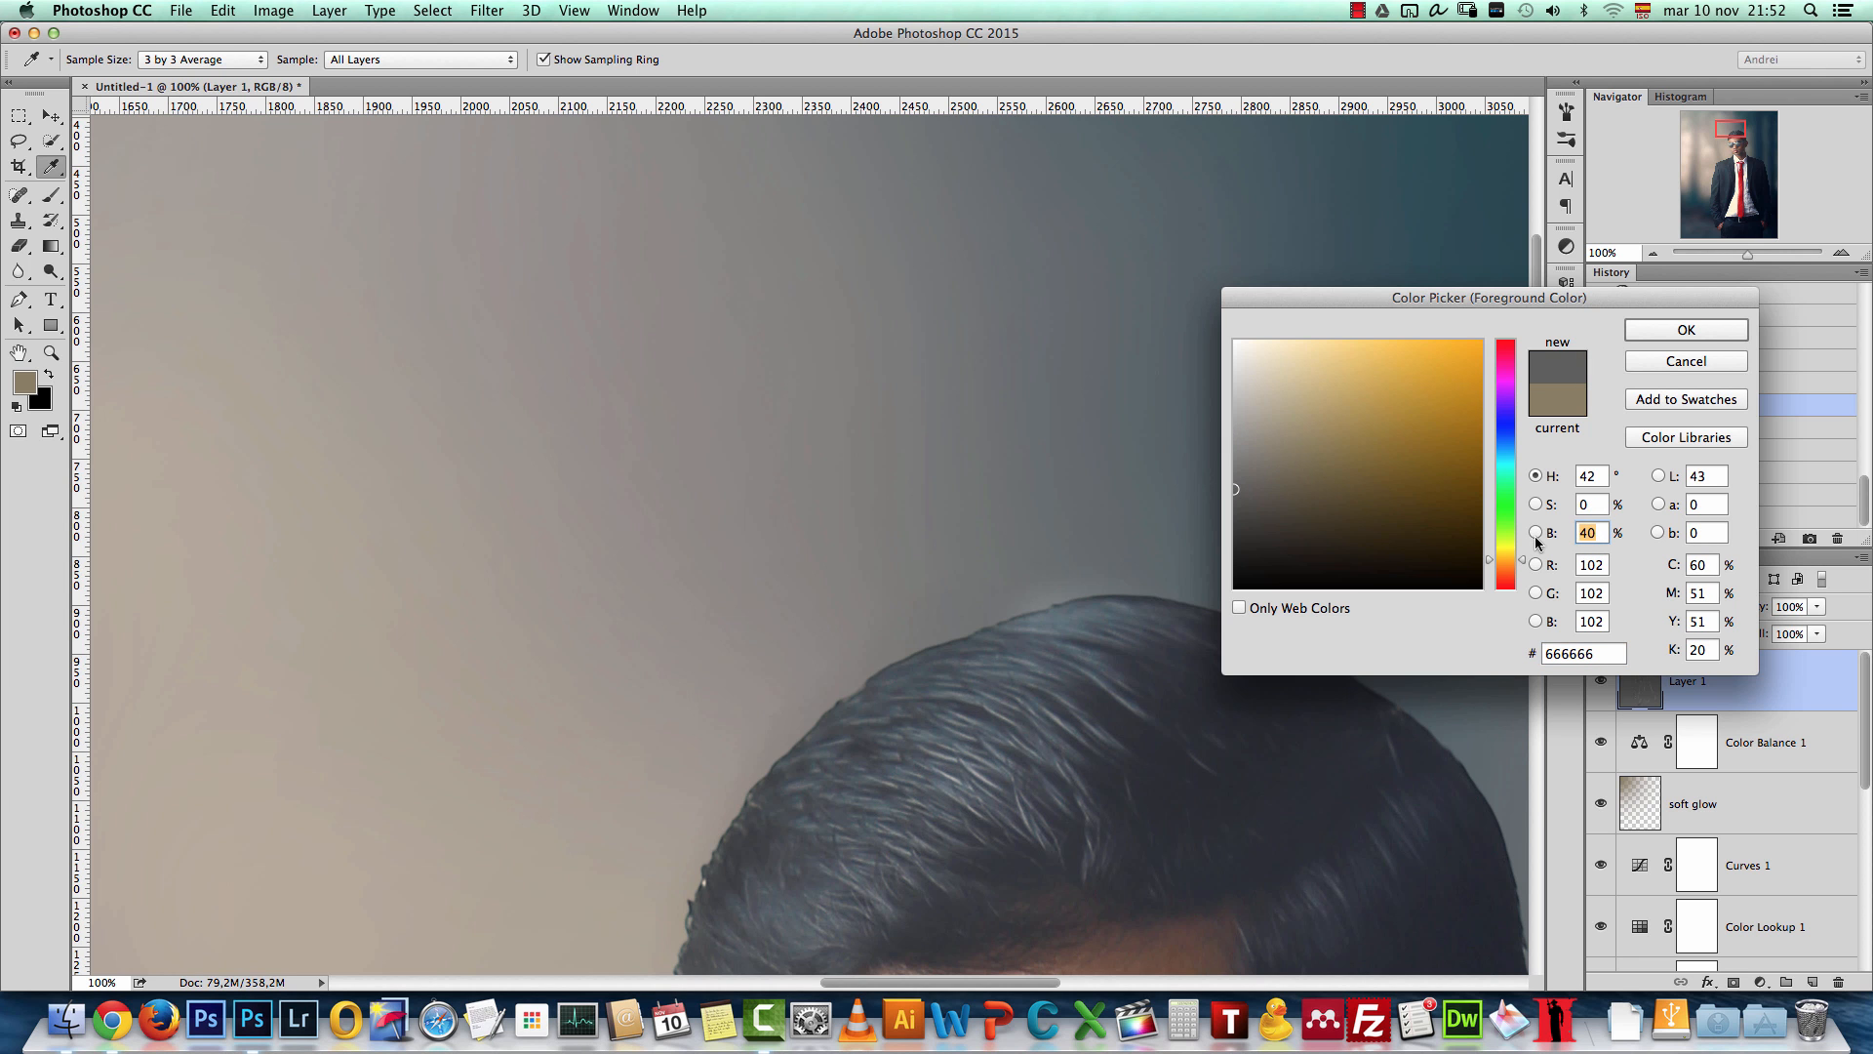
type("50")
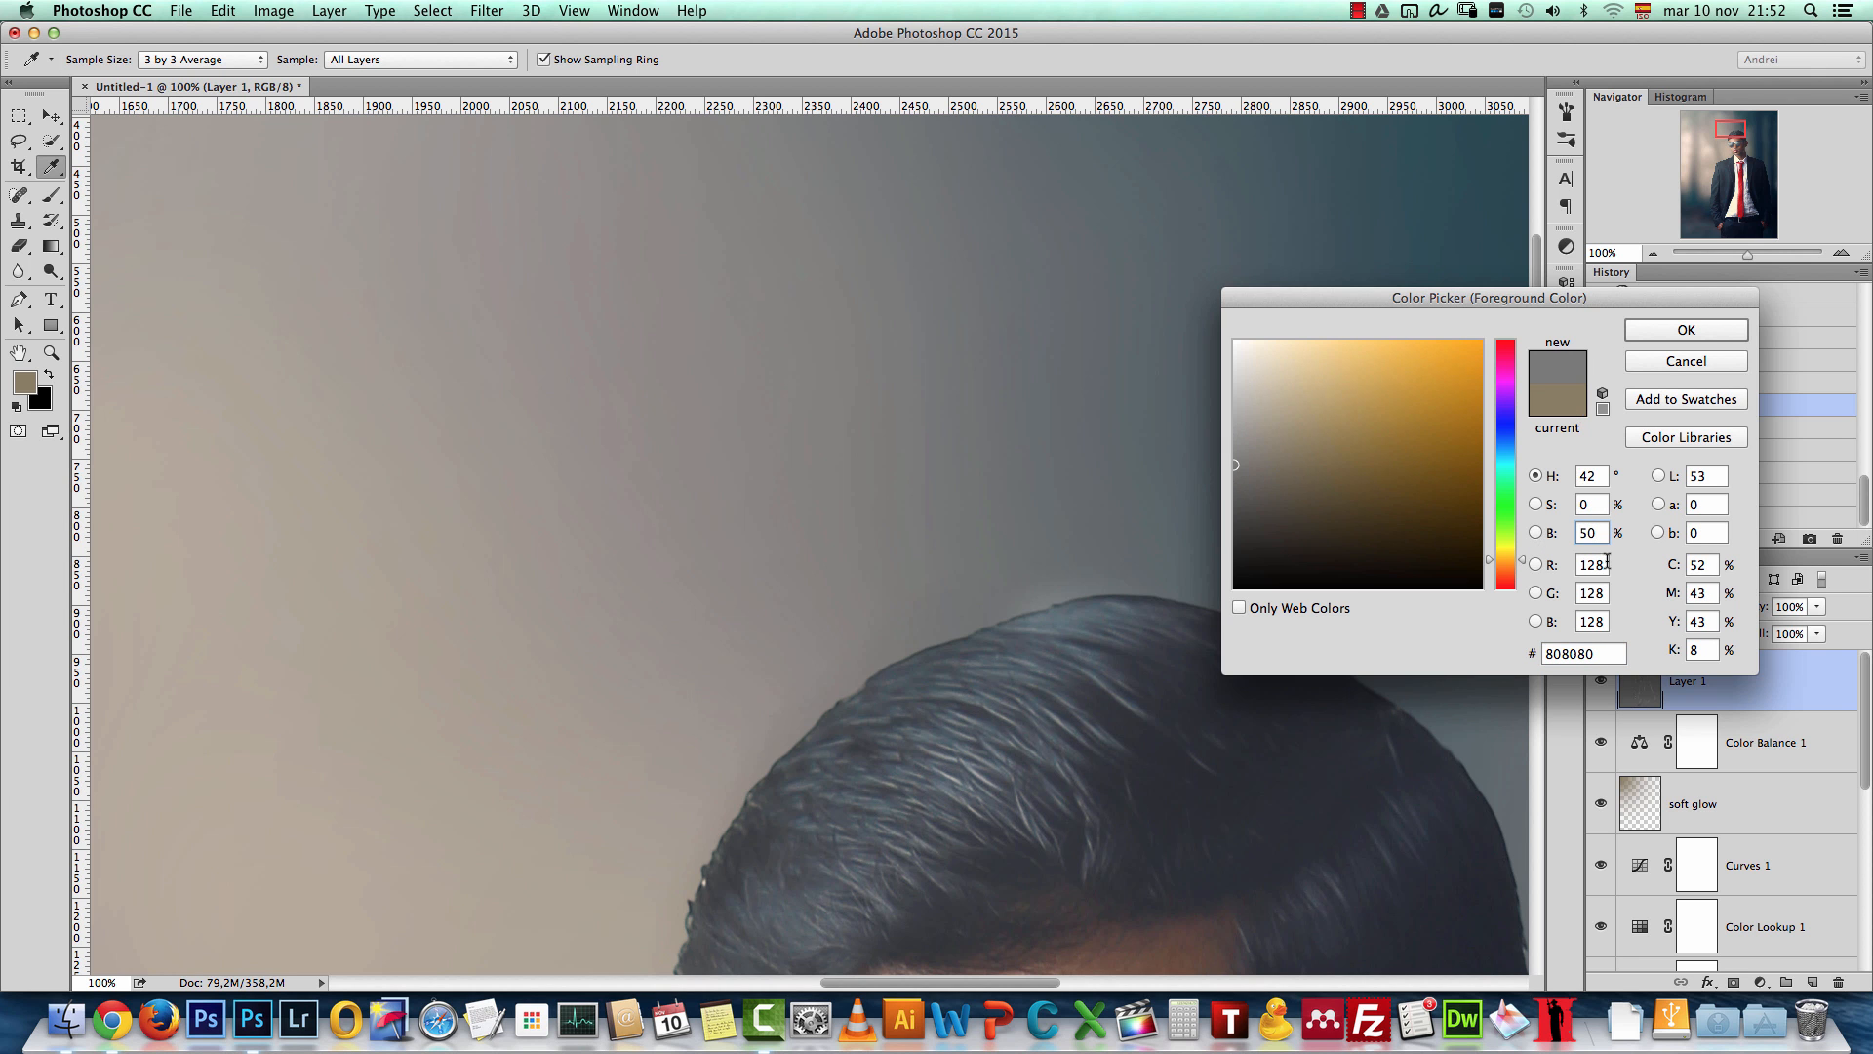
key("BackSpace")
key("BackSpace")
type("0")
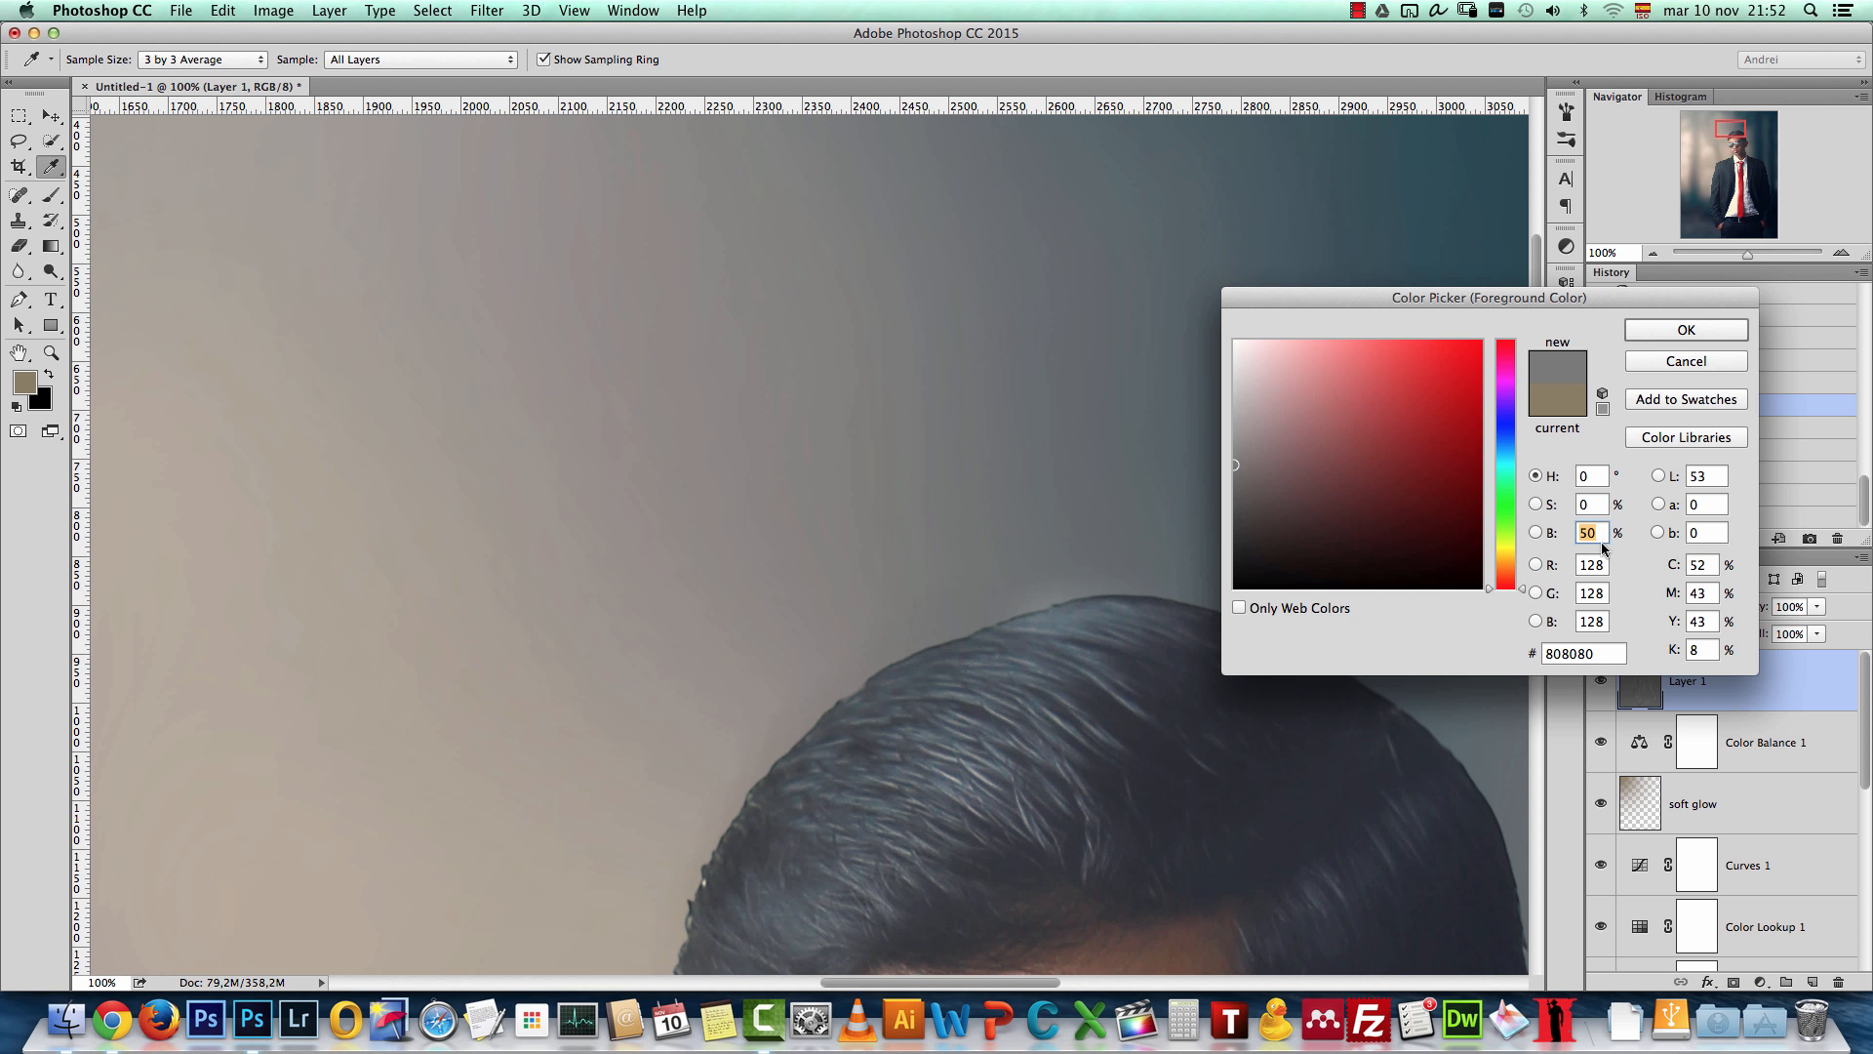
left_click(1685, 331)
Step: Paint the neutral gray over the halo along the top edge of the hair with a soft 40 px brush
key("b")
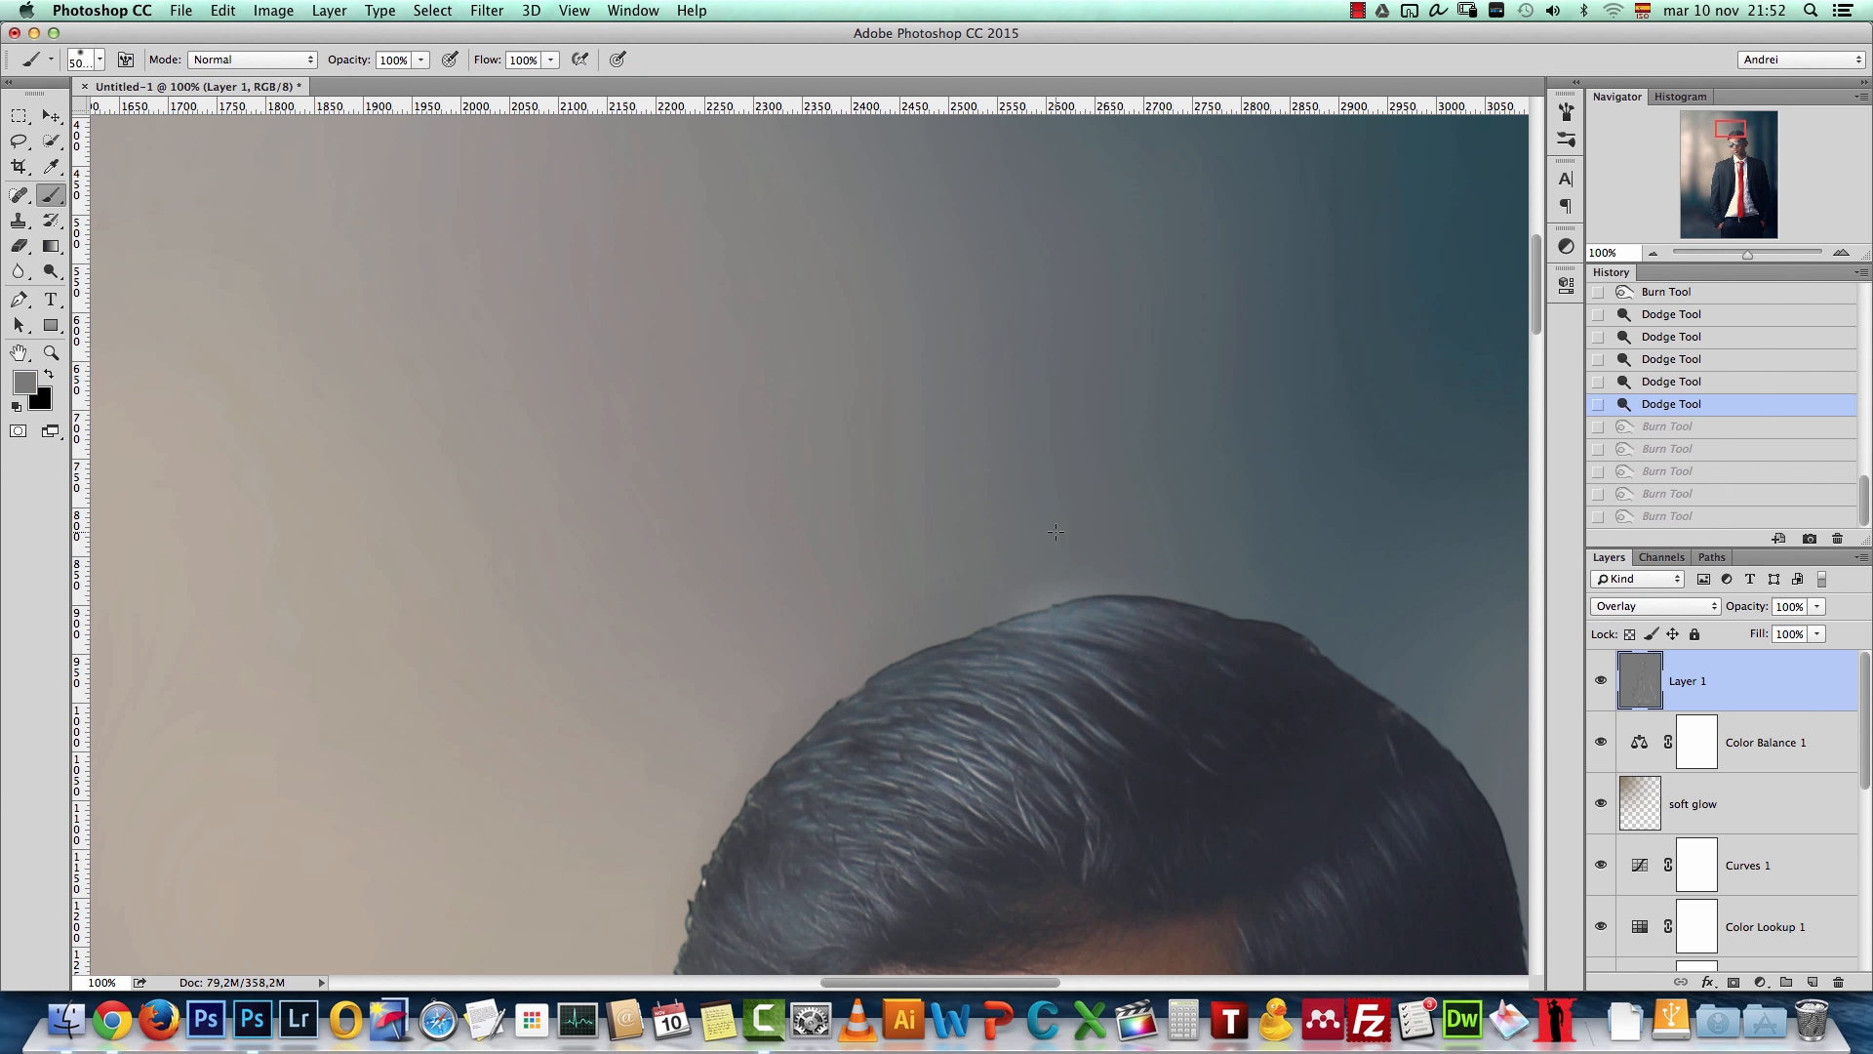
right_click(1077, 536)
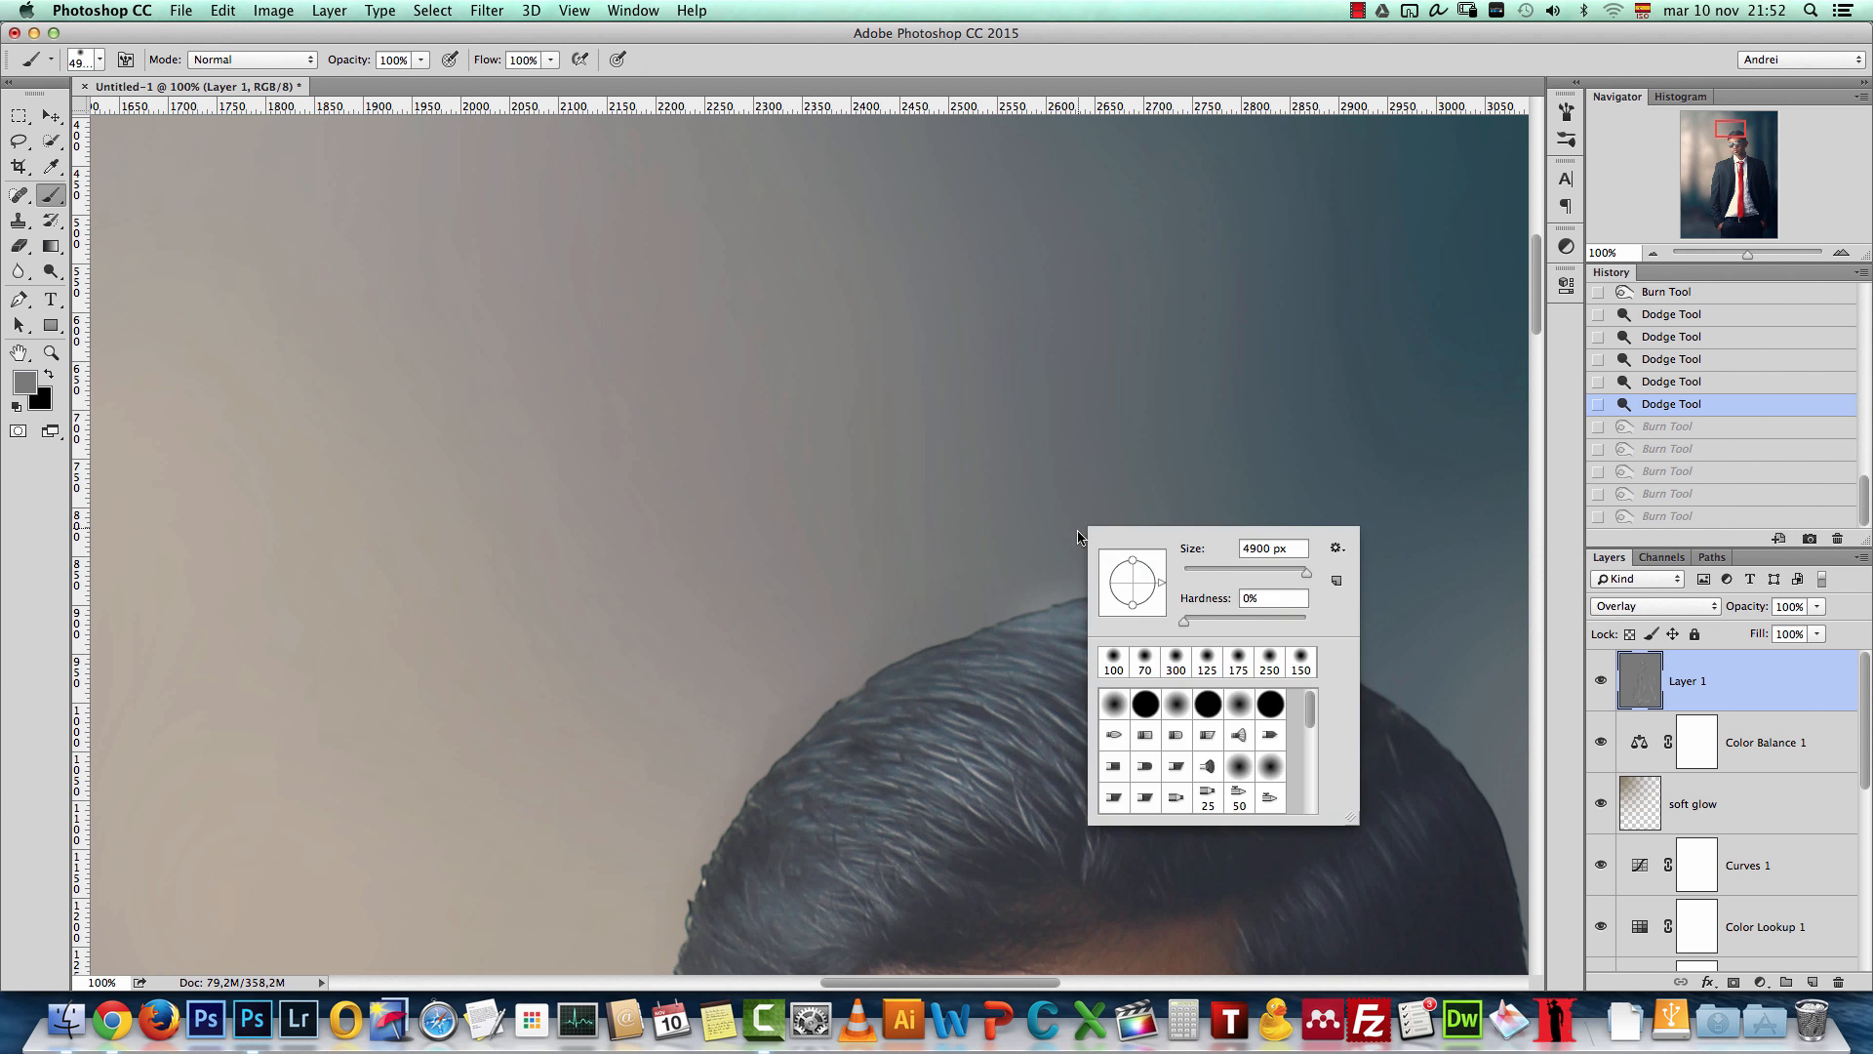
left_click(1191, 572)
key("Return")
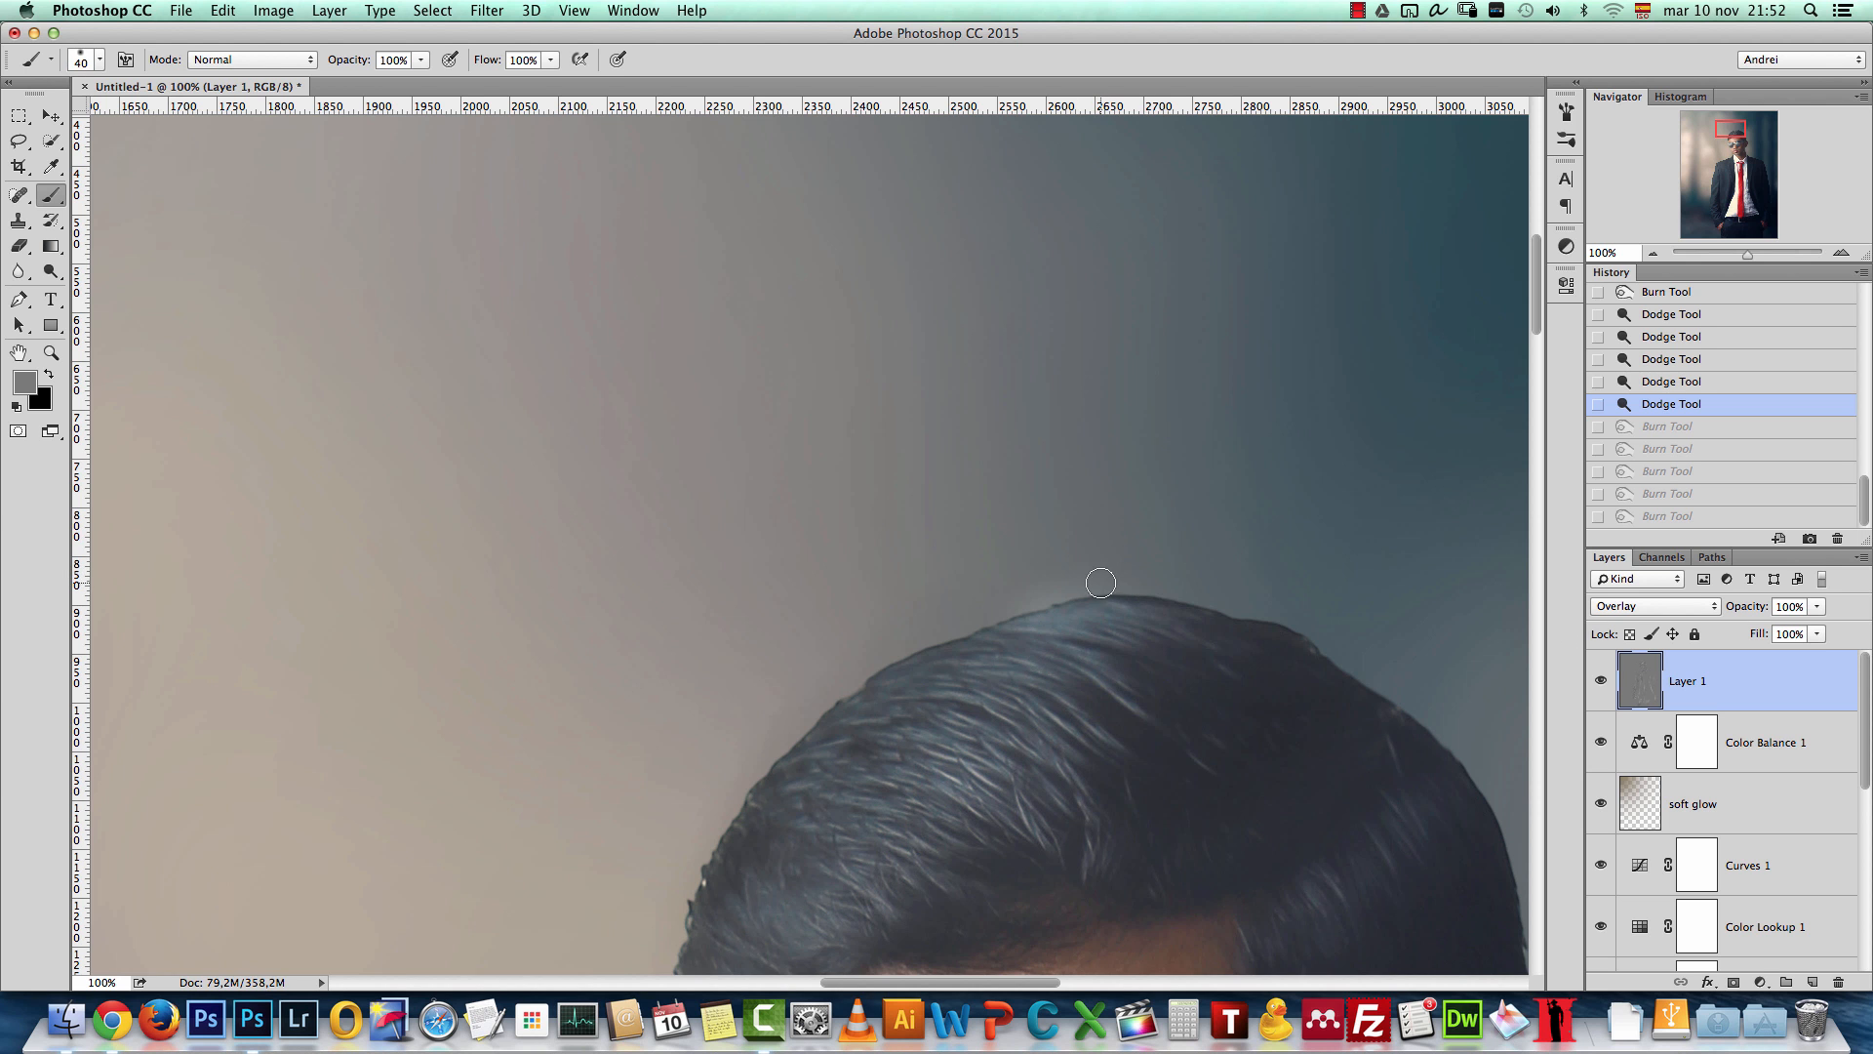
mouse_move(1142, 565)
left_mouse_down()
mouse_move(1079, 602)
mouse_move(1083, 647)
mouse_move(1091, 627)
mouse_move(1004, 648)
mouse_move(1020, 652)
left_mouse_up()
Step: Dodge the hair with a 50 px brush
key("bracketright")
key("bracketright")
left_click(55, 273)
Step: Stamp all visible layers into a new merged layer at the top of the stack
left_click(1651, 254)
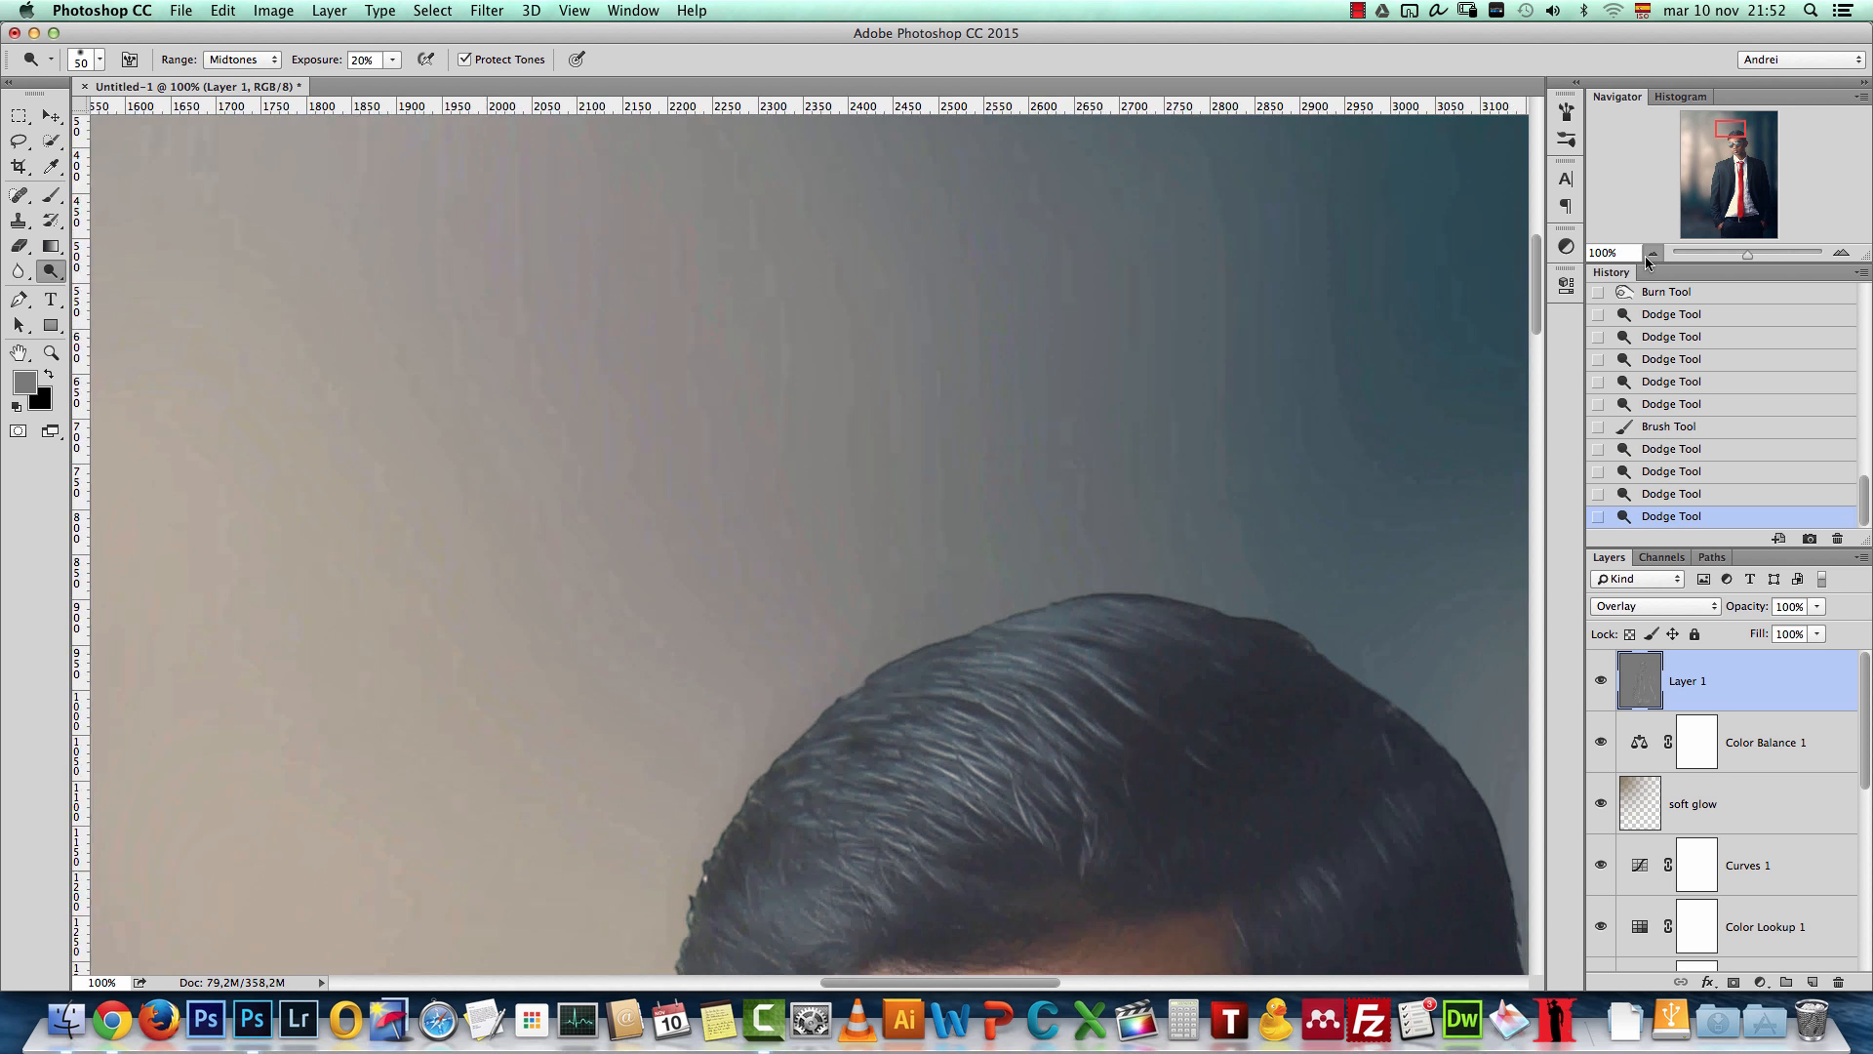
left_click(1650, 254)
left_click(1651, 253)
left_click(1650, 254)
left_click(1651, 253)
left_click(1651, 254)
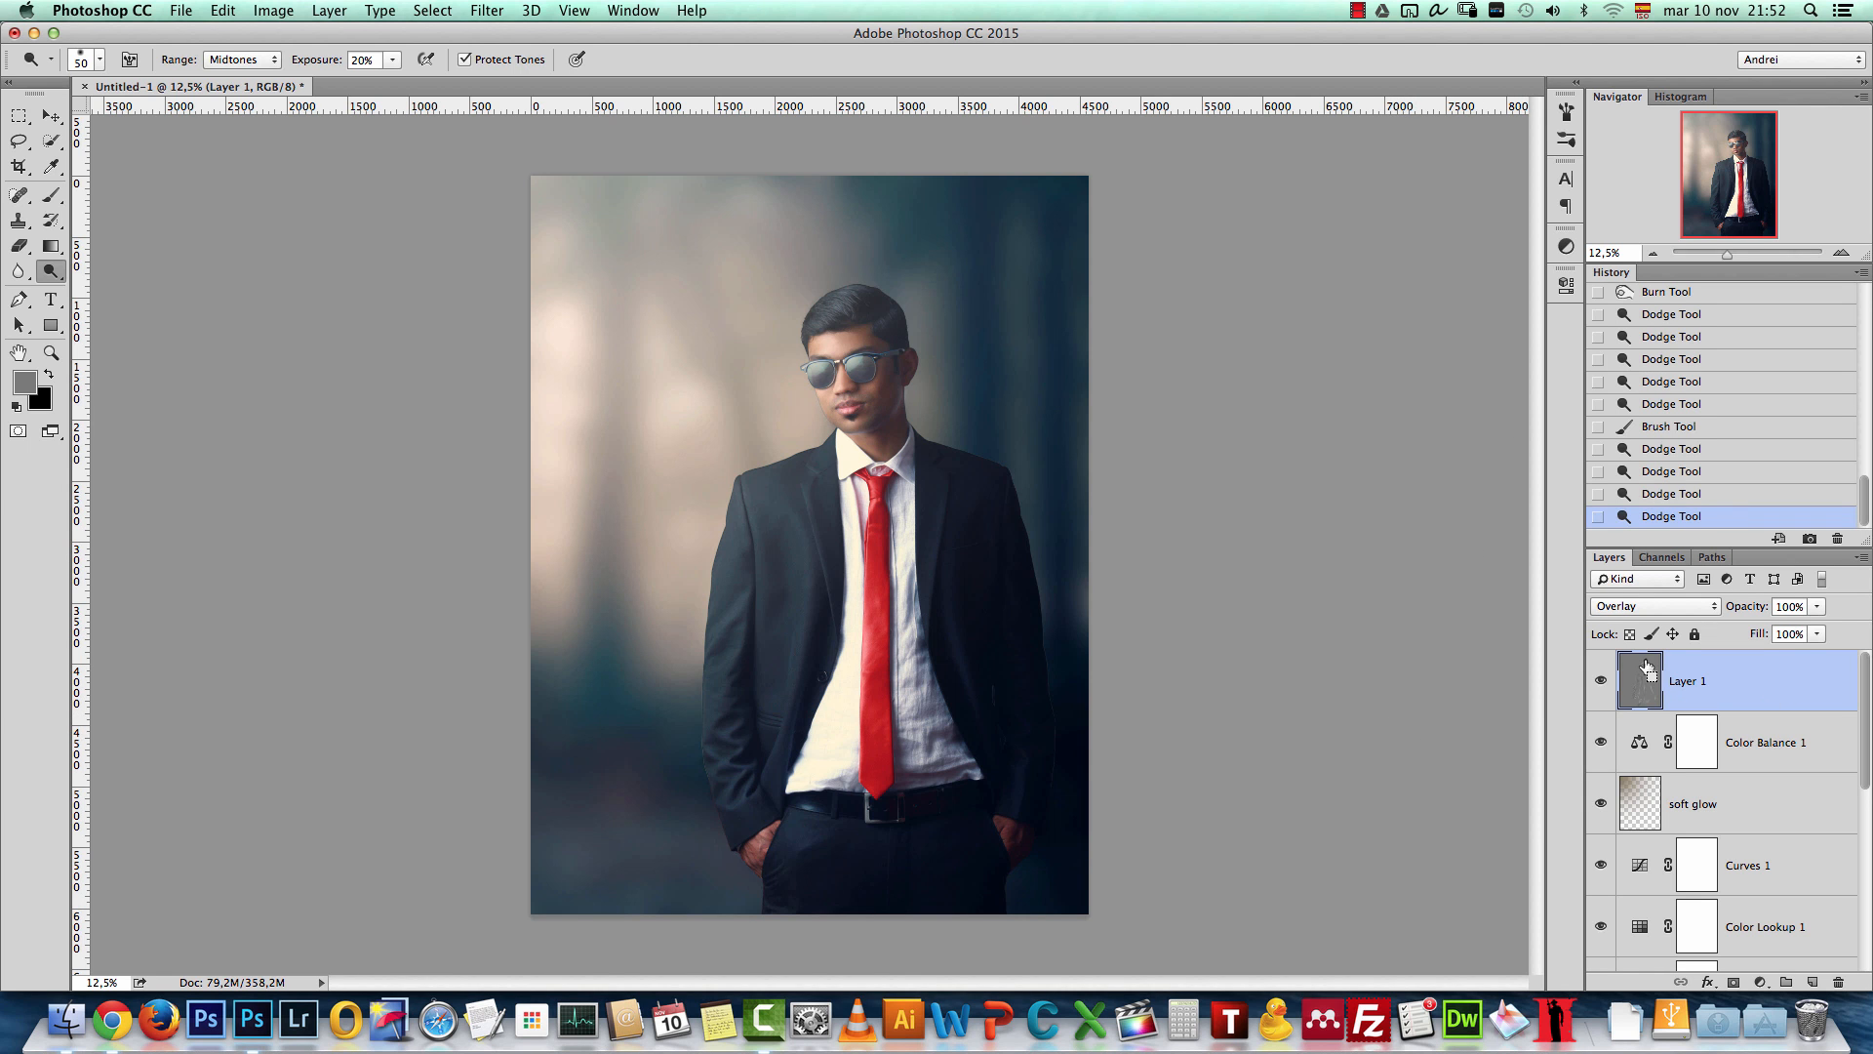
key("alt+shift+super+e")
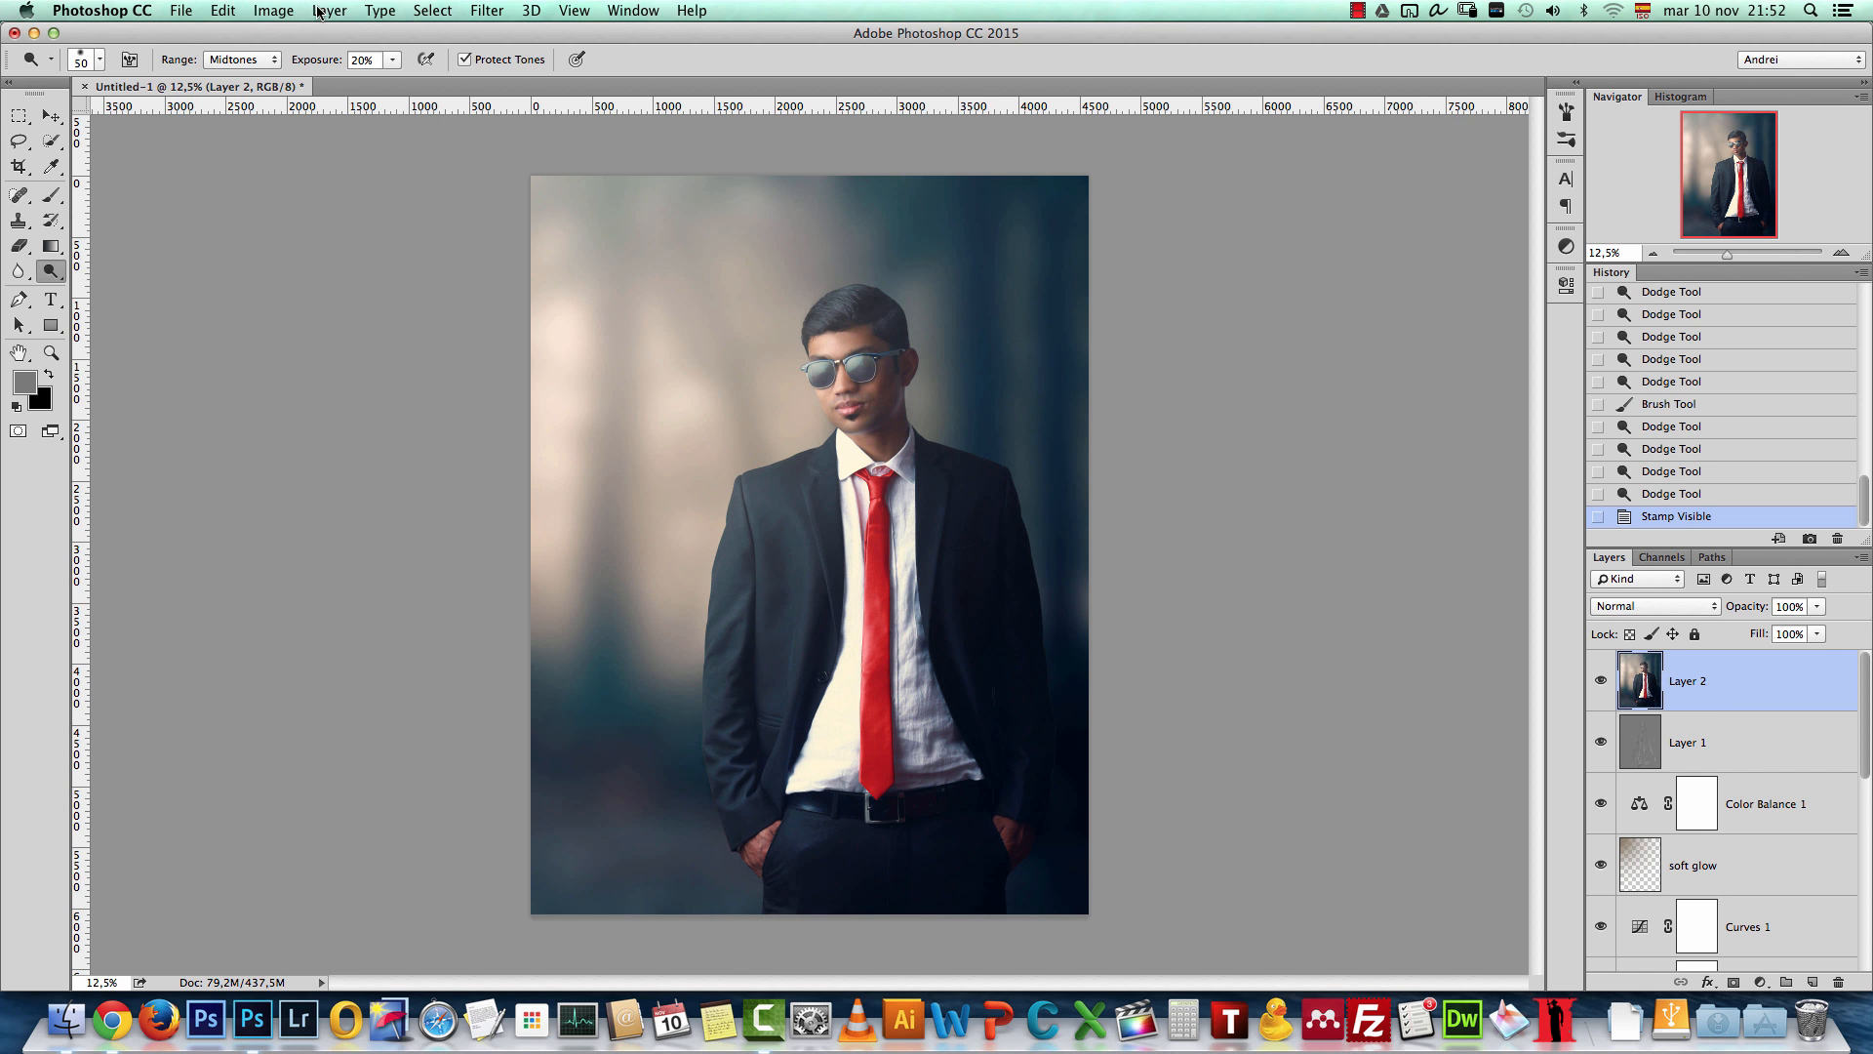
left_click(223, 11)
mouse_move(380, 11)
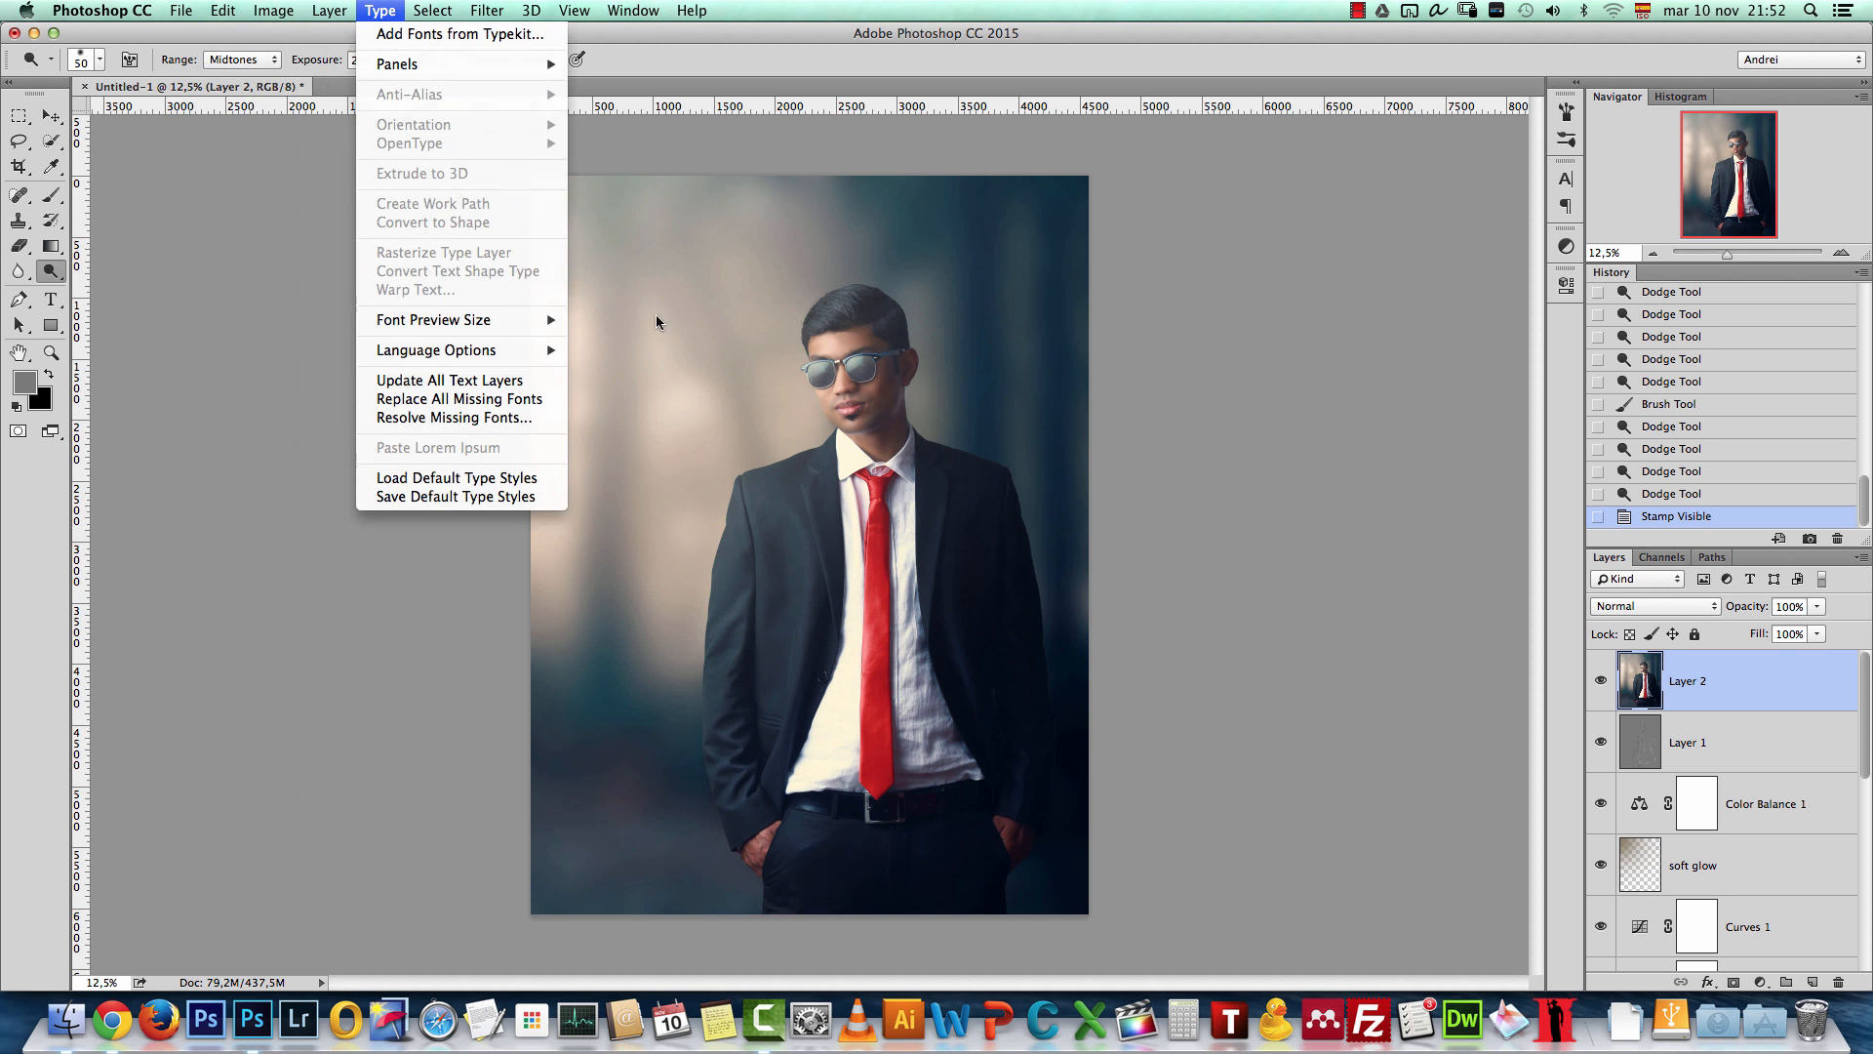
key("super+a")
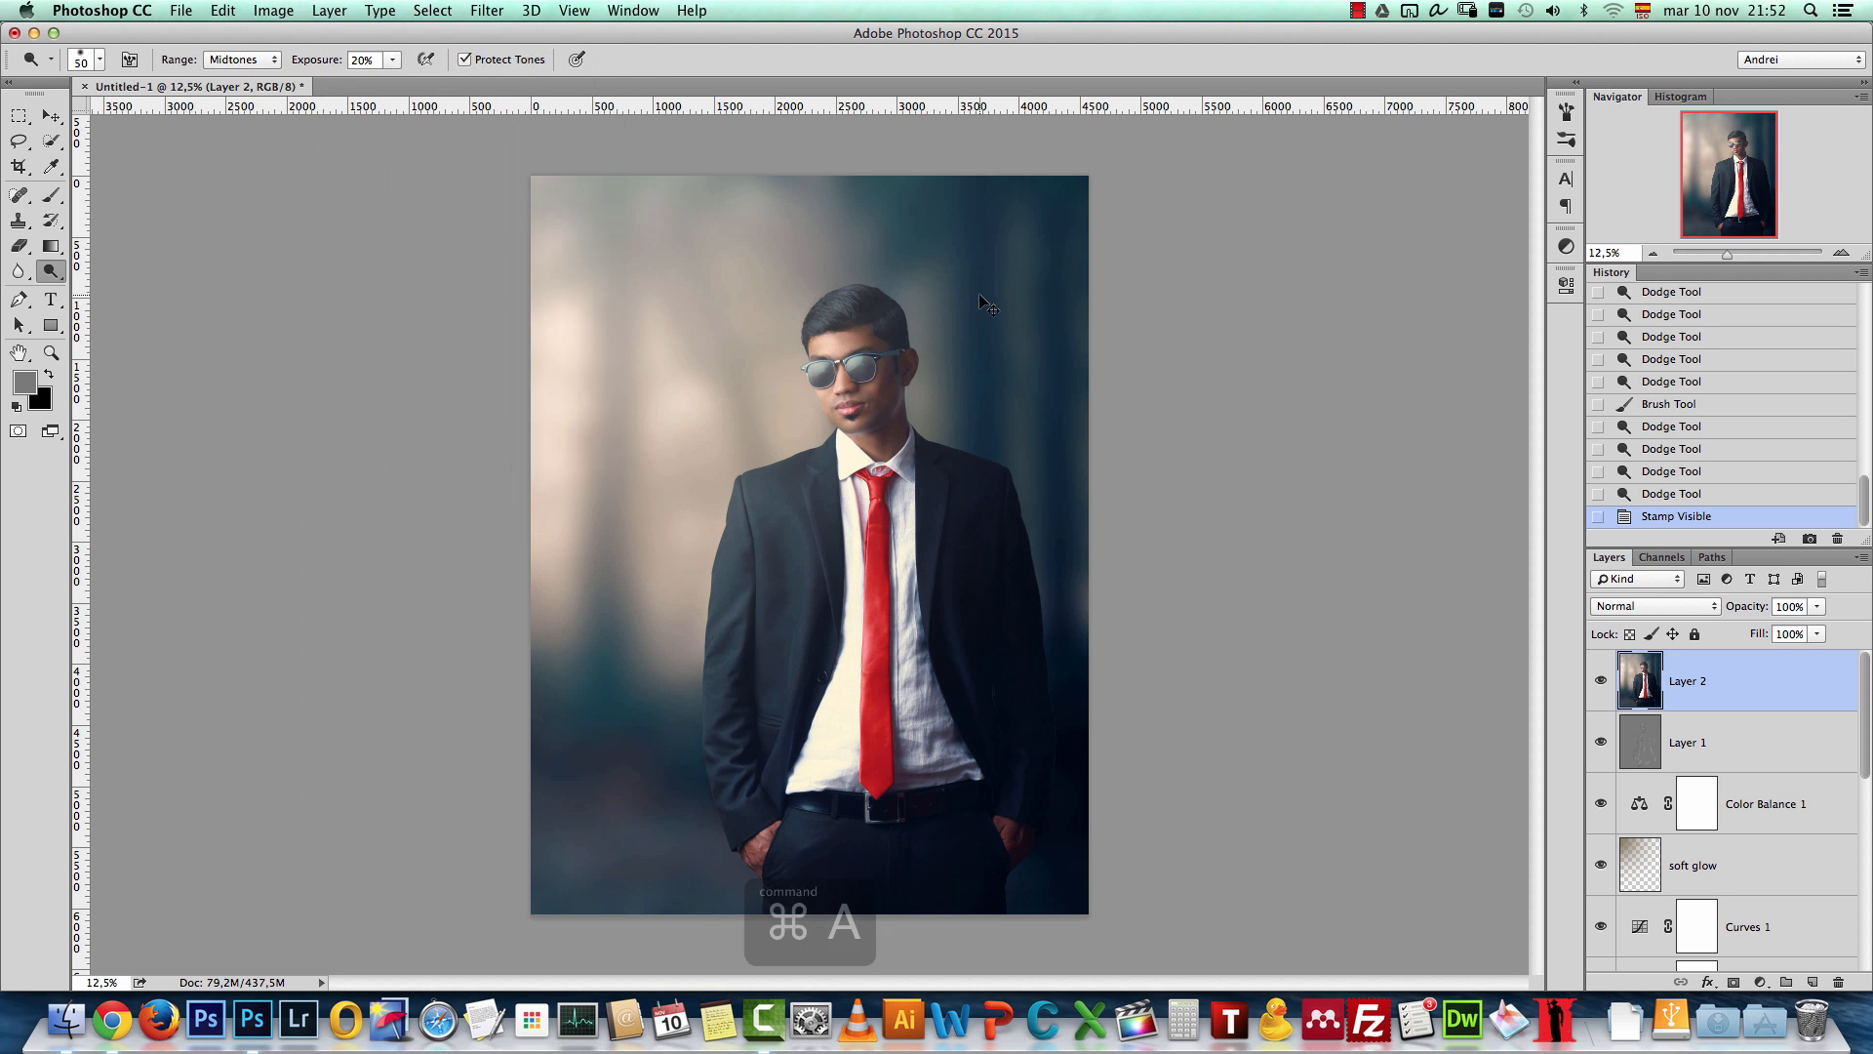
left_click(223, 10)
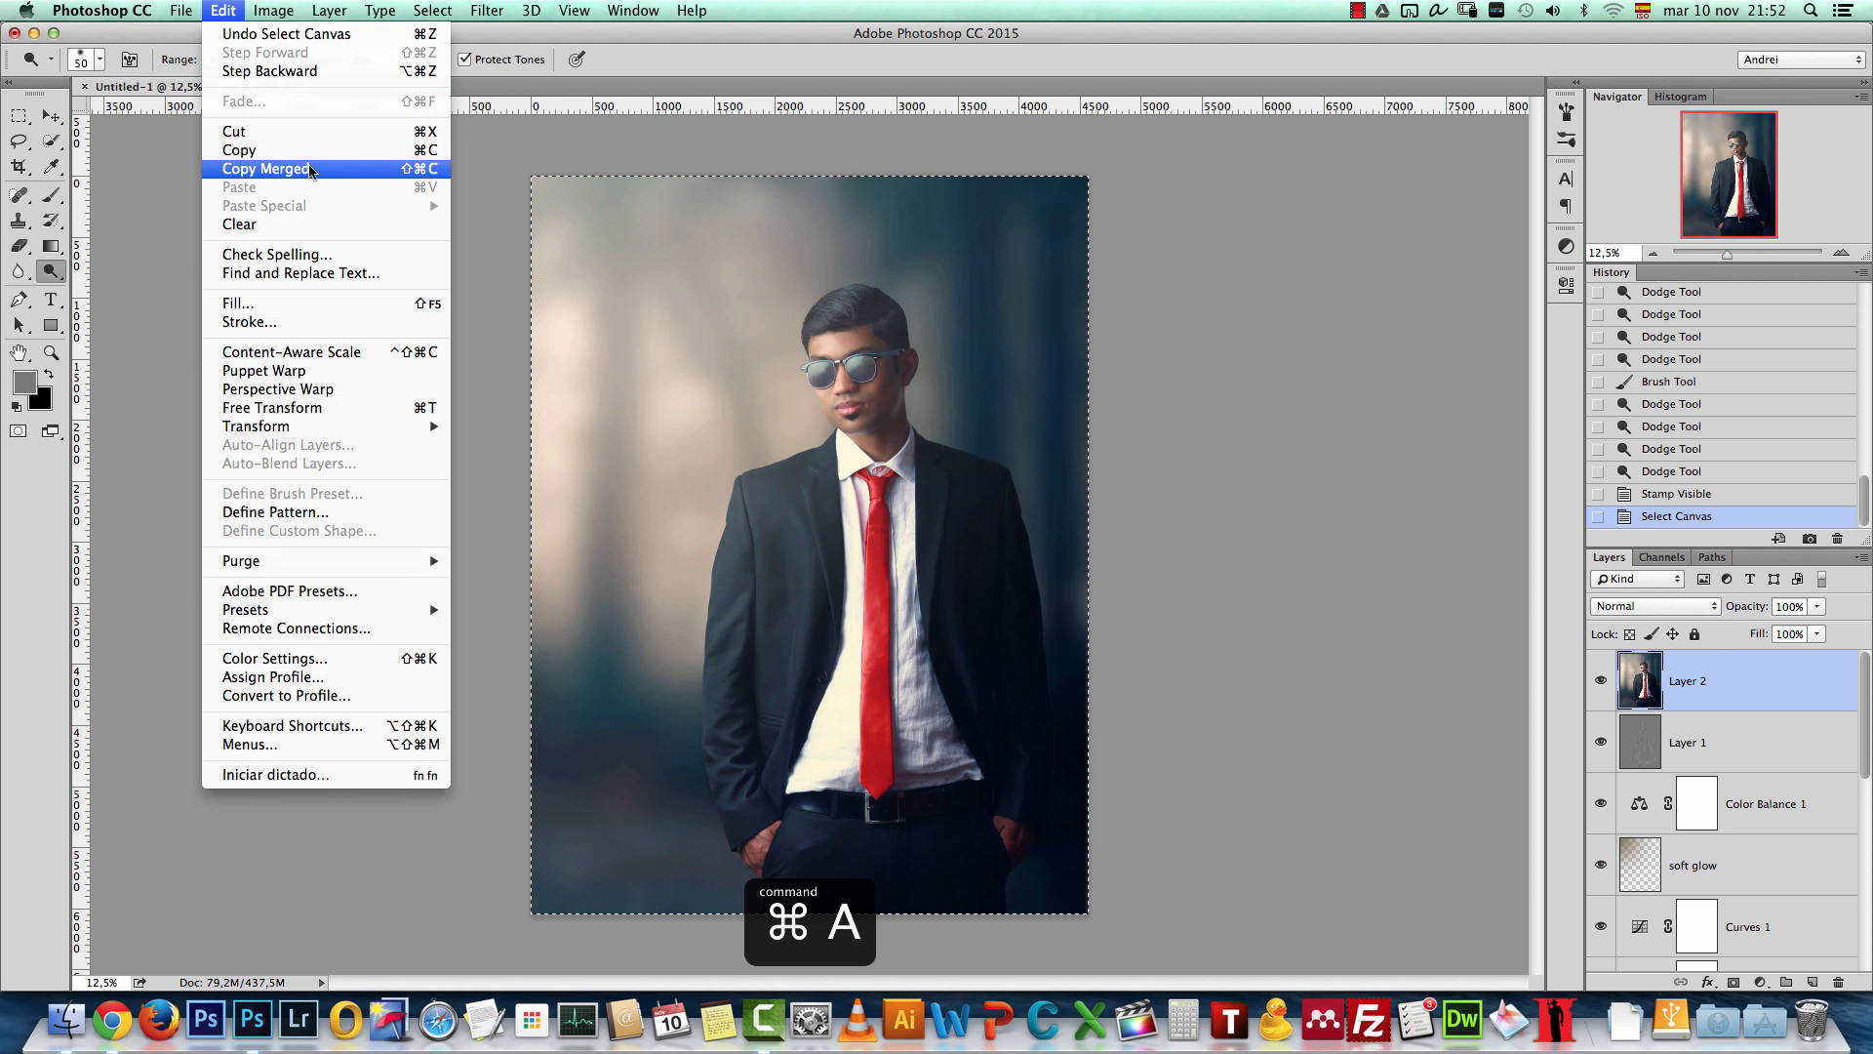
mouse_move(380, 11)
left_click(1754, 654)
key("super+d")
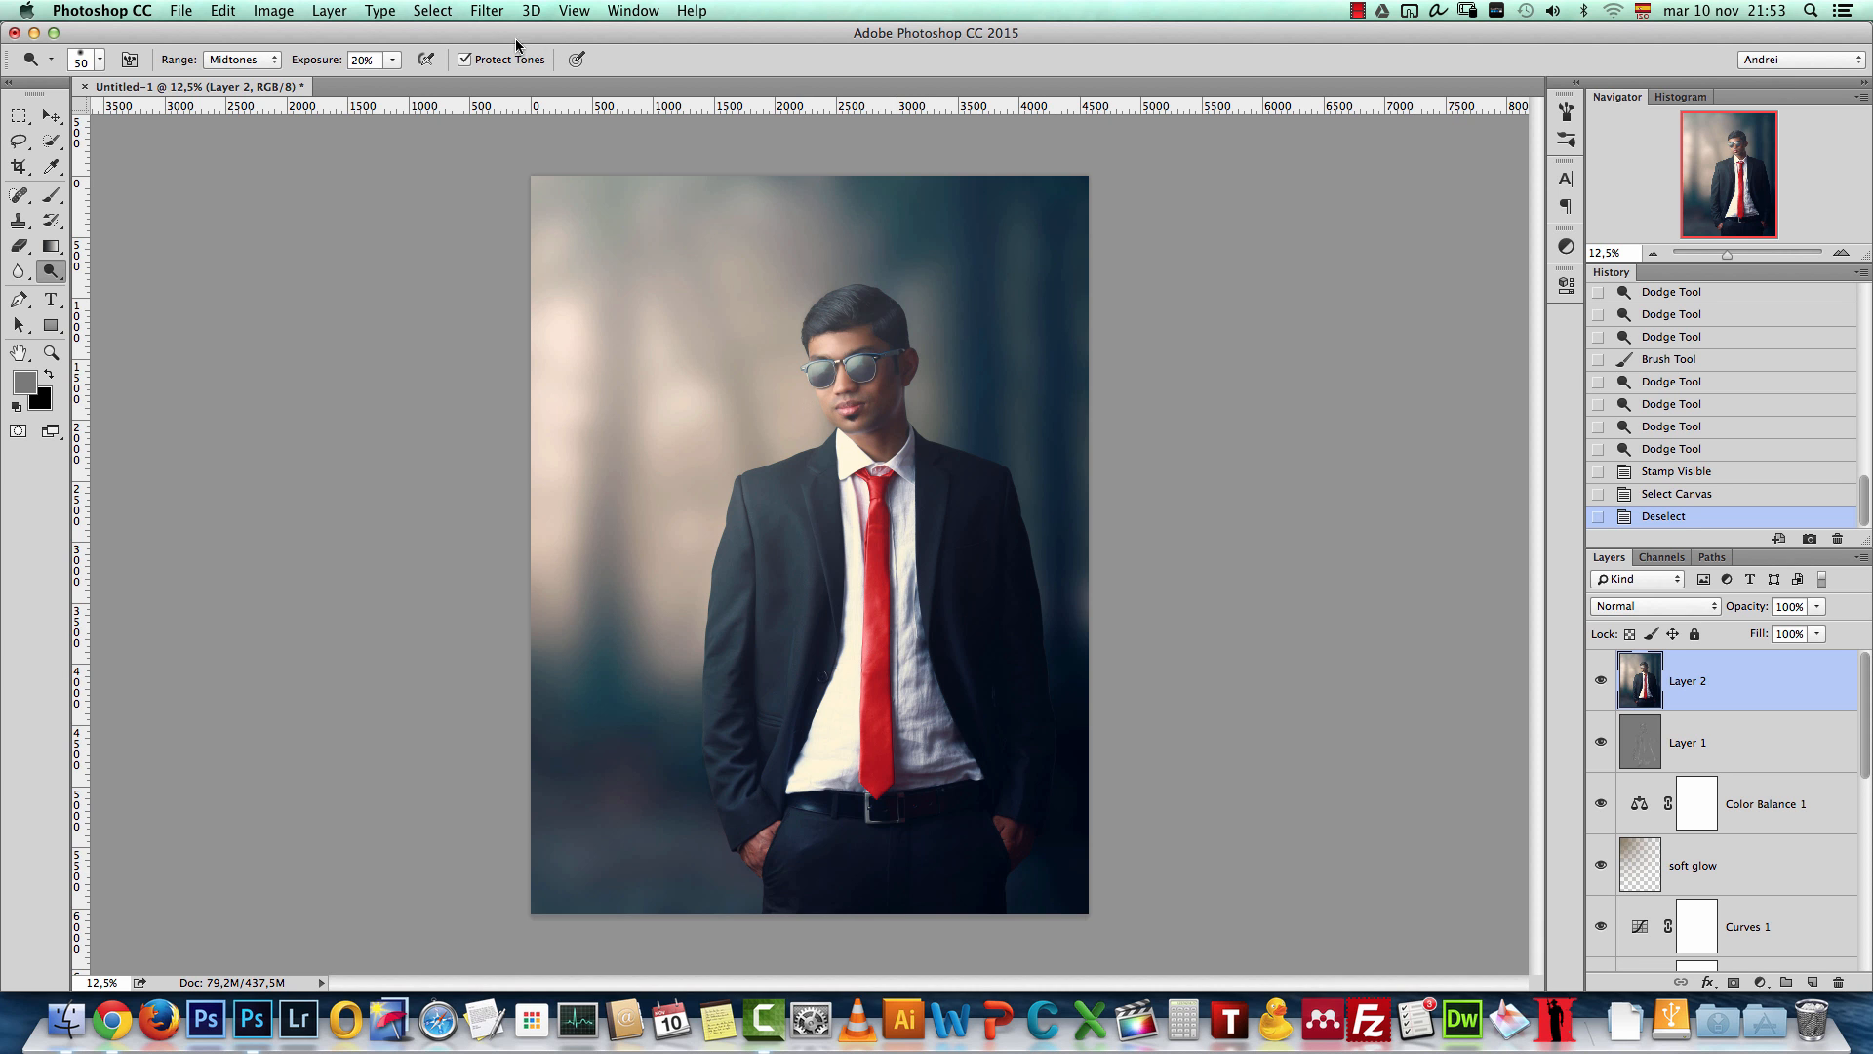
Step: Apply the Camera Raw filter to the stamped layer with Clarity +23 and Shadows +19
left_click(273, 10)
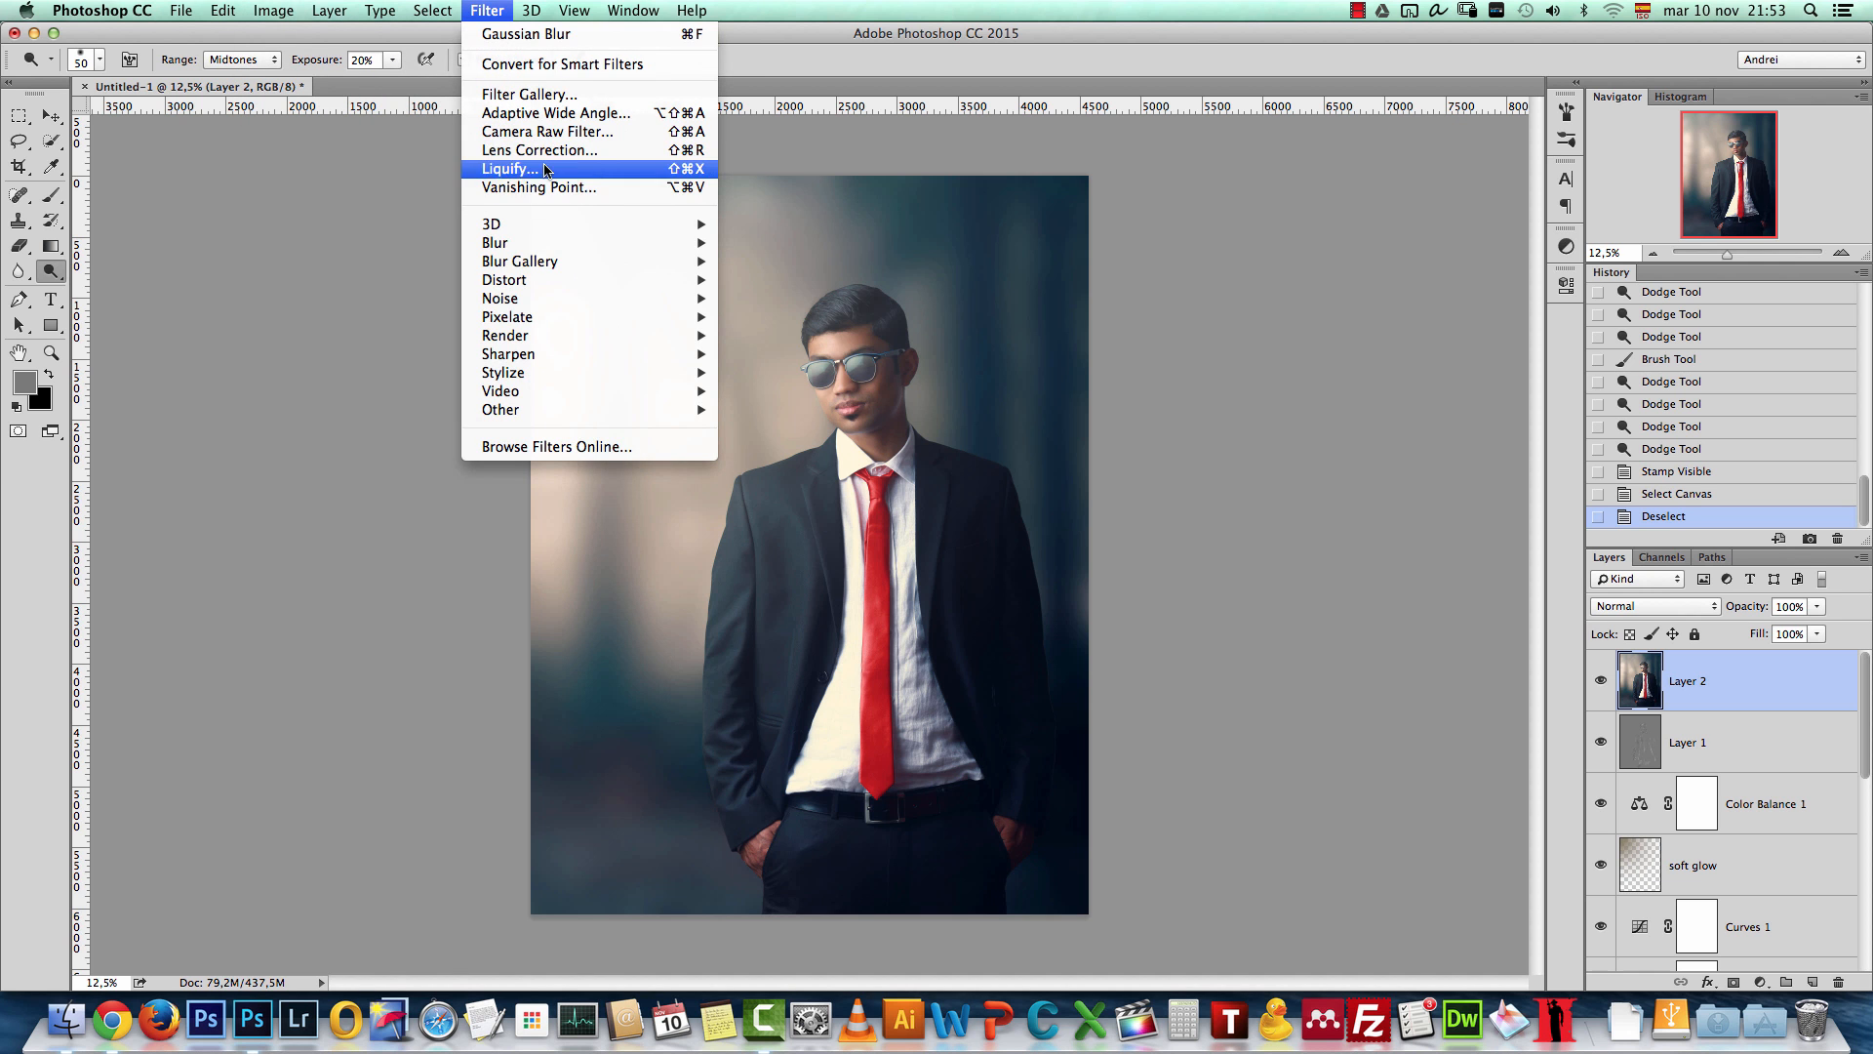
left_click(562, 132)
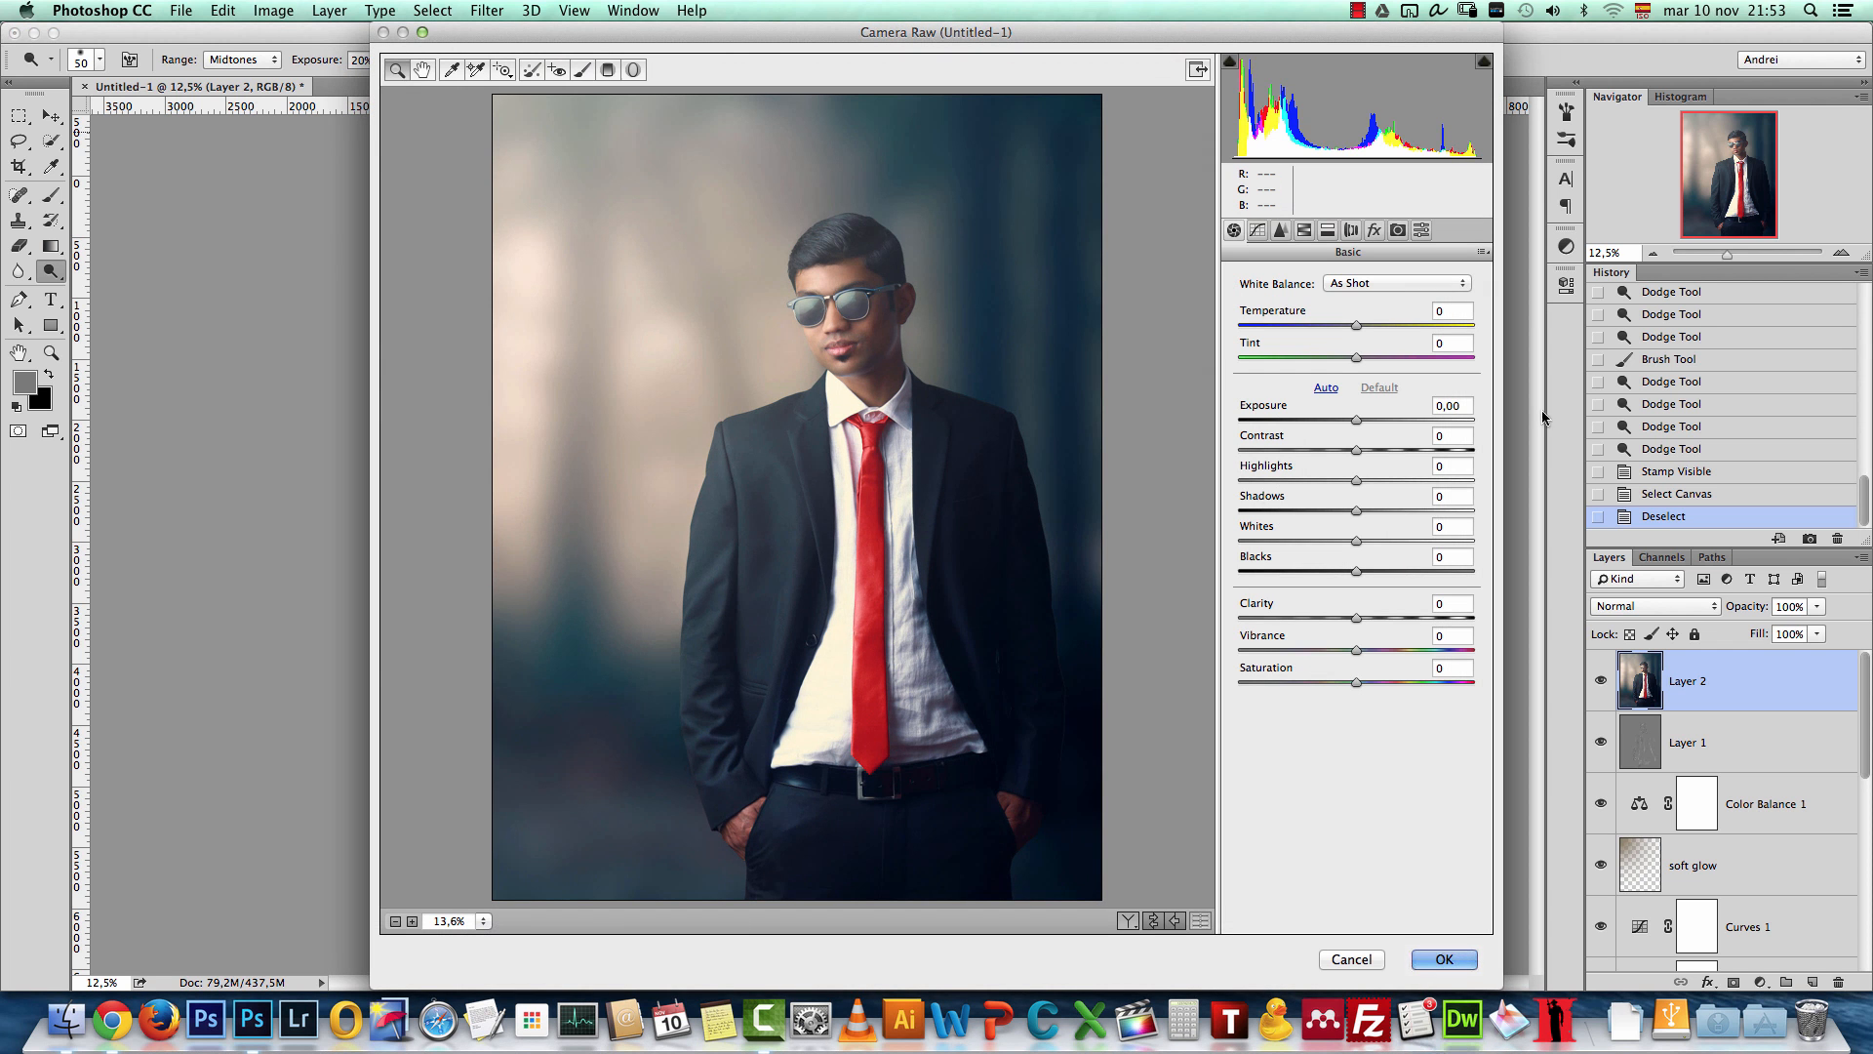
left_click_drag(1356, 618, 1384, 618)
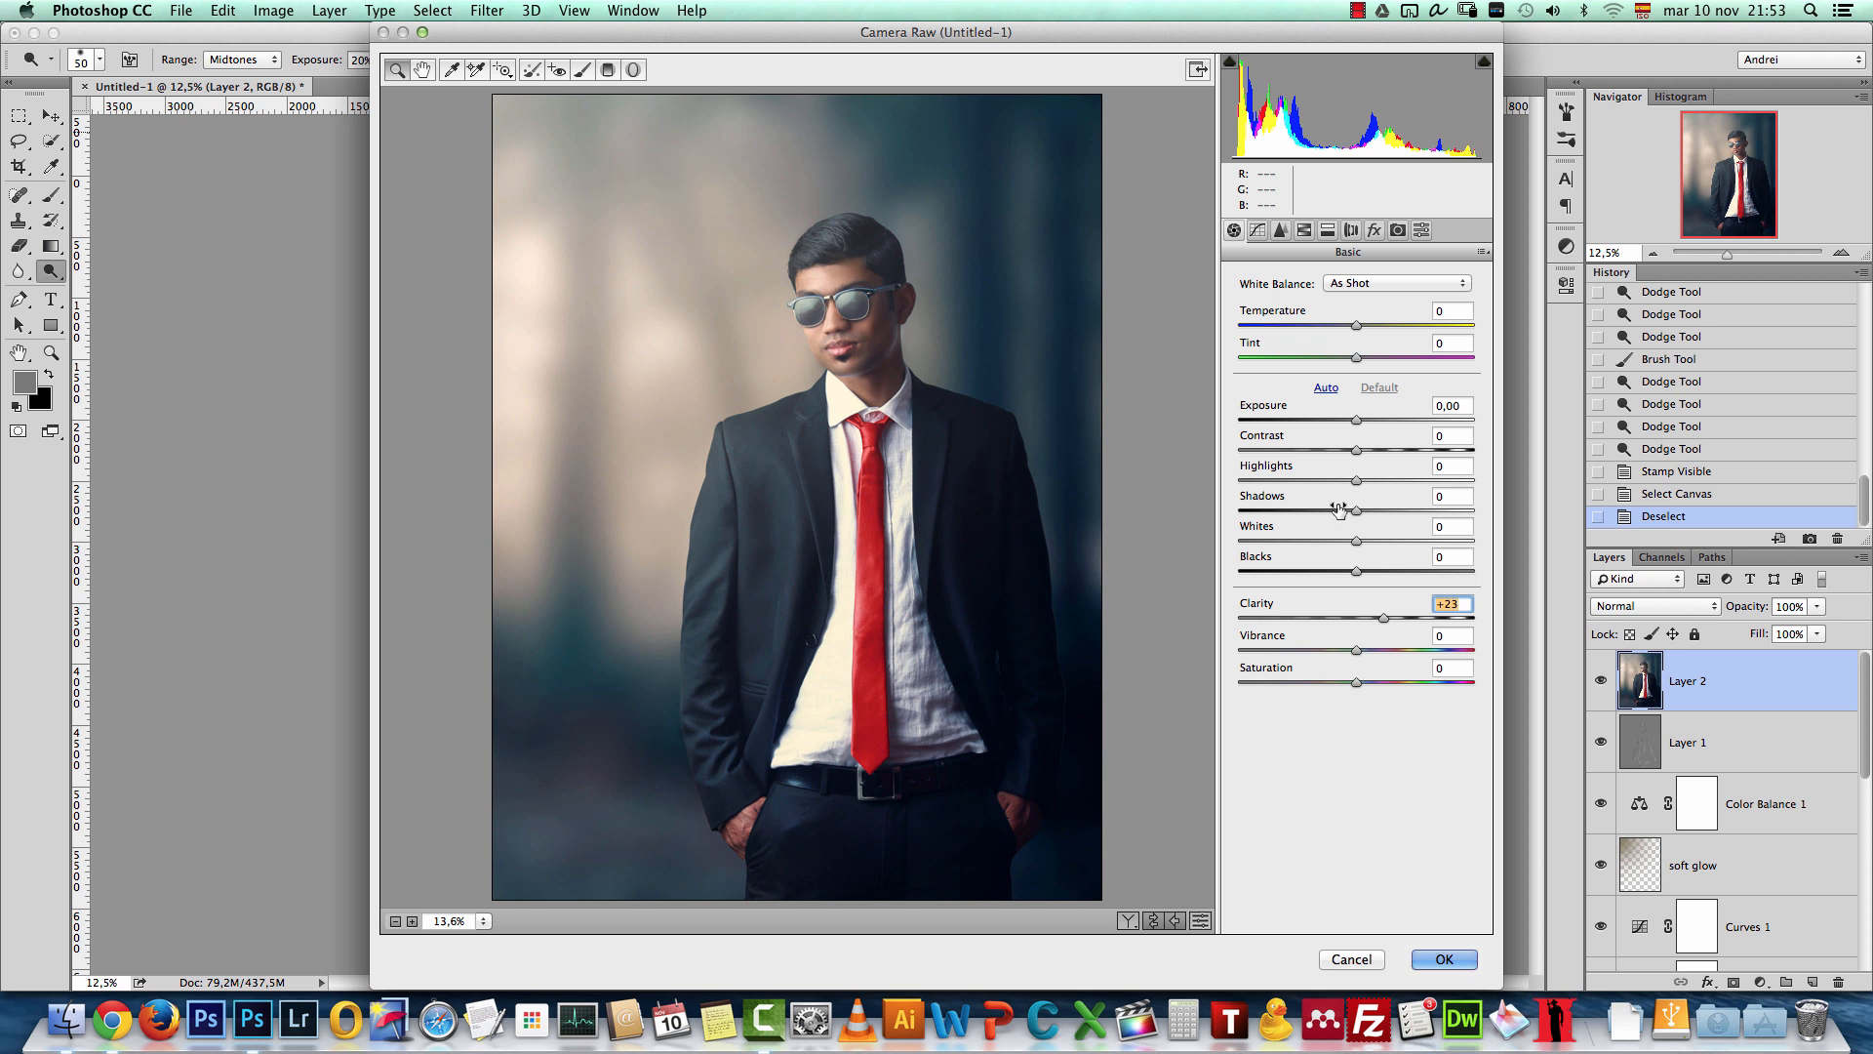
mouse_move(1356, 512)
left_mouse_down()
mouse_move(1396, 507)
mouse_move(1377, 508)
left_mouse_up()
Step: Set the Camera Raw Temperature to -5, Tint to -8 and Vibrance to +14
left_click_drag(1350, 326, 1351, 361)
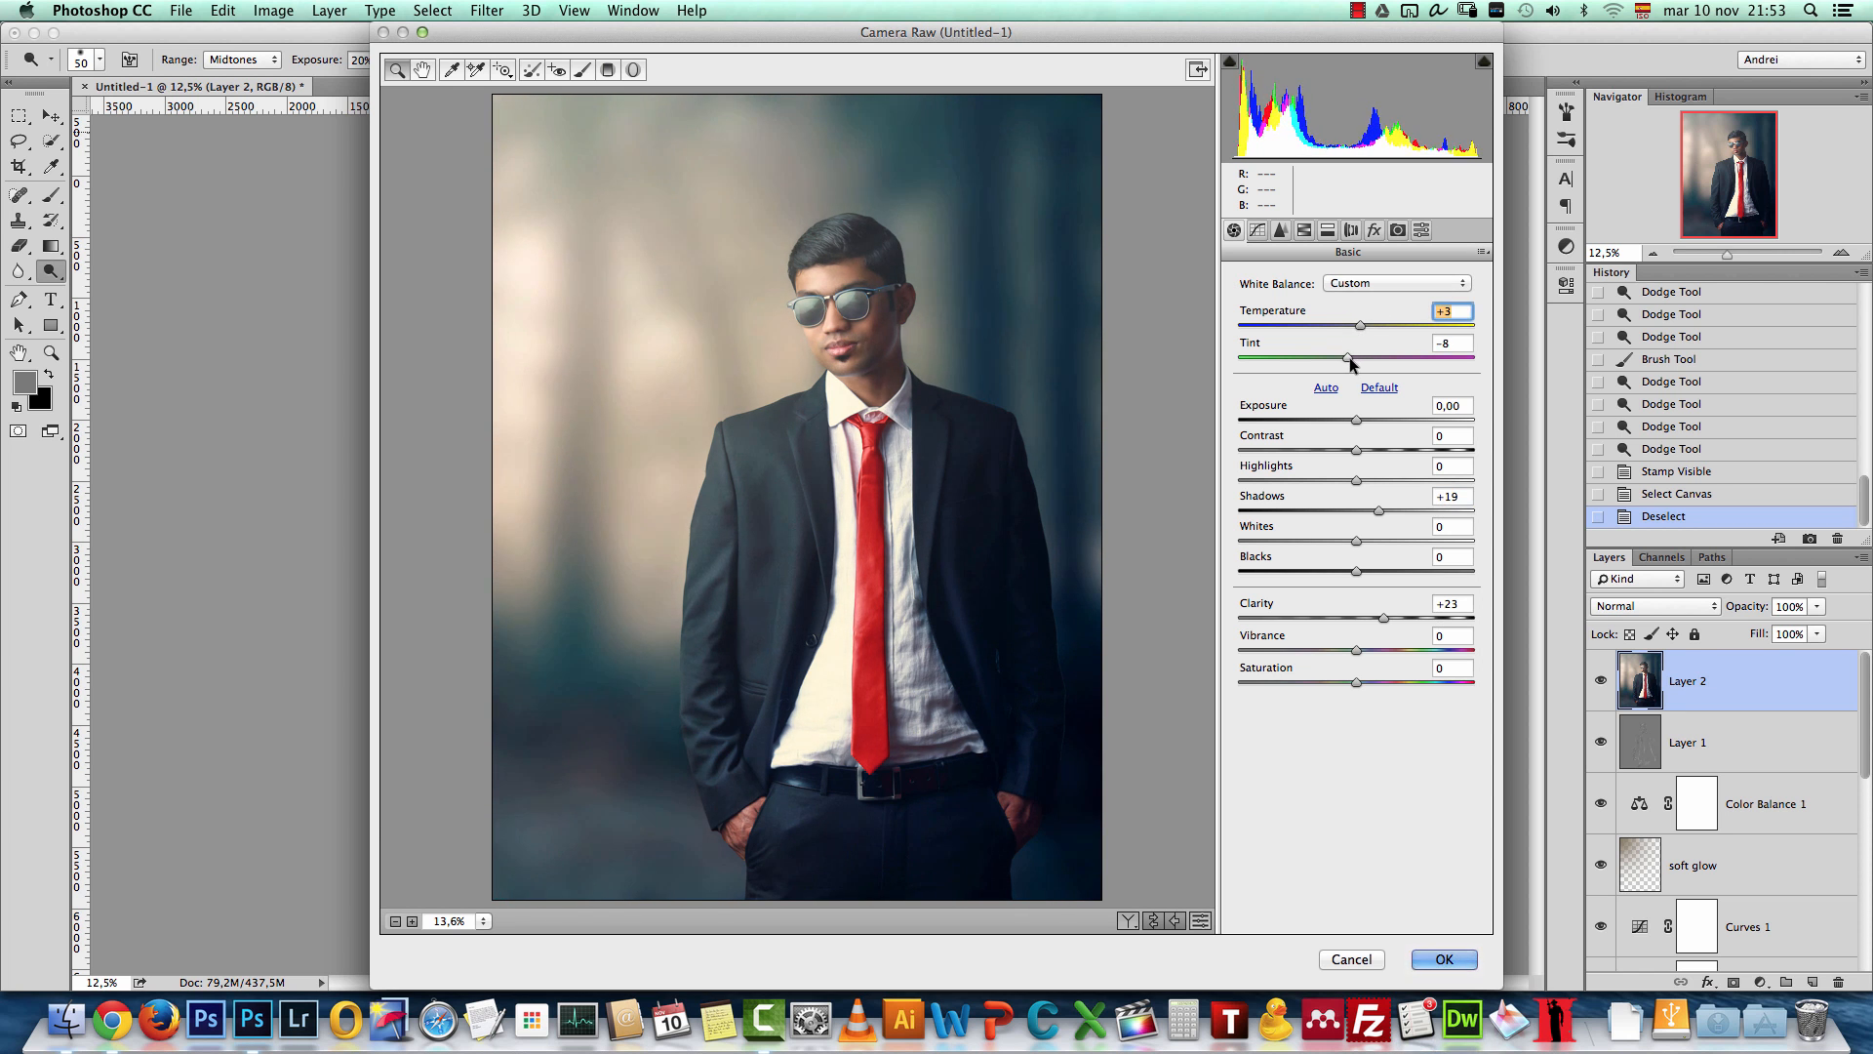
key("Down")
key("Down")
key("Down")
key("Down")
key("Down")
key("Down")
key("Down")
key("Down")
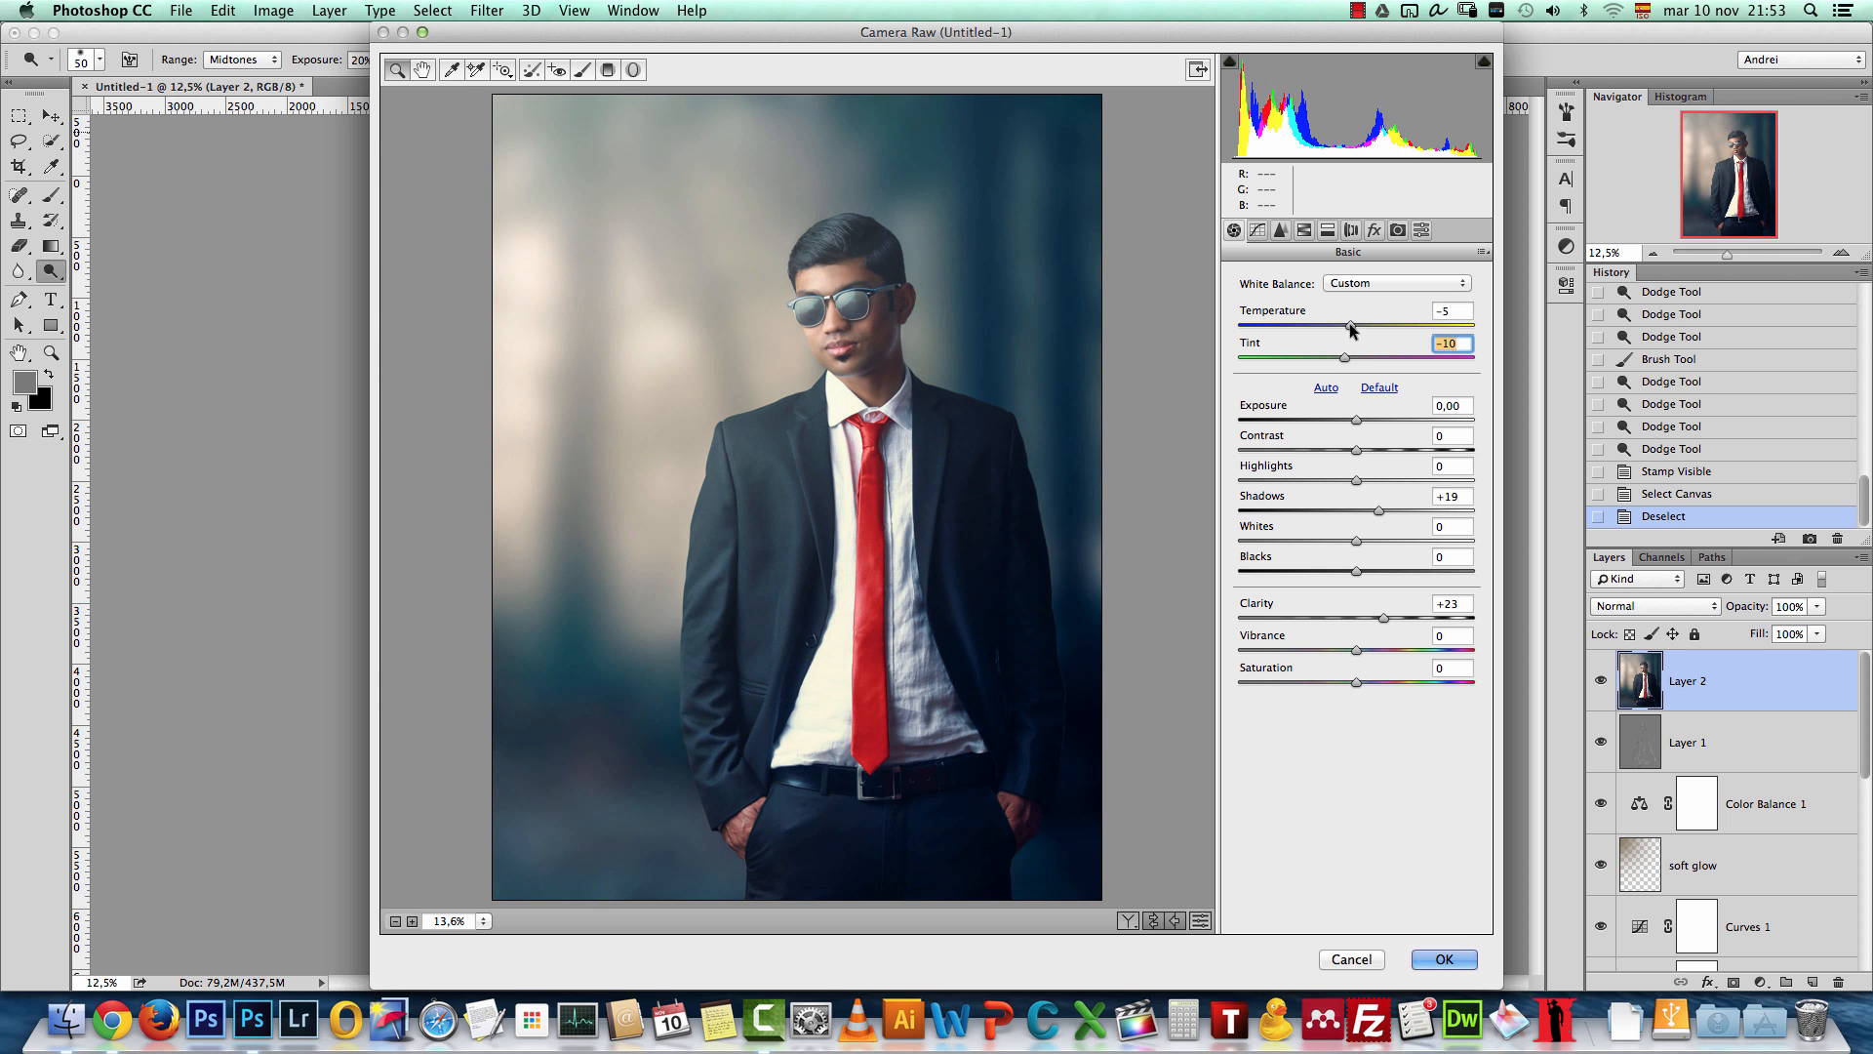
left_click(1349, 358)
left_click_drag(1356, 649, 1374, 648)
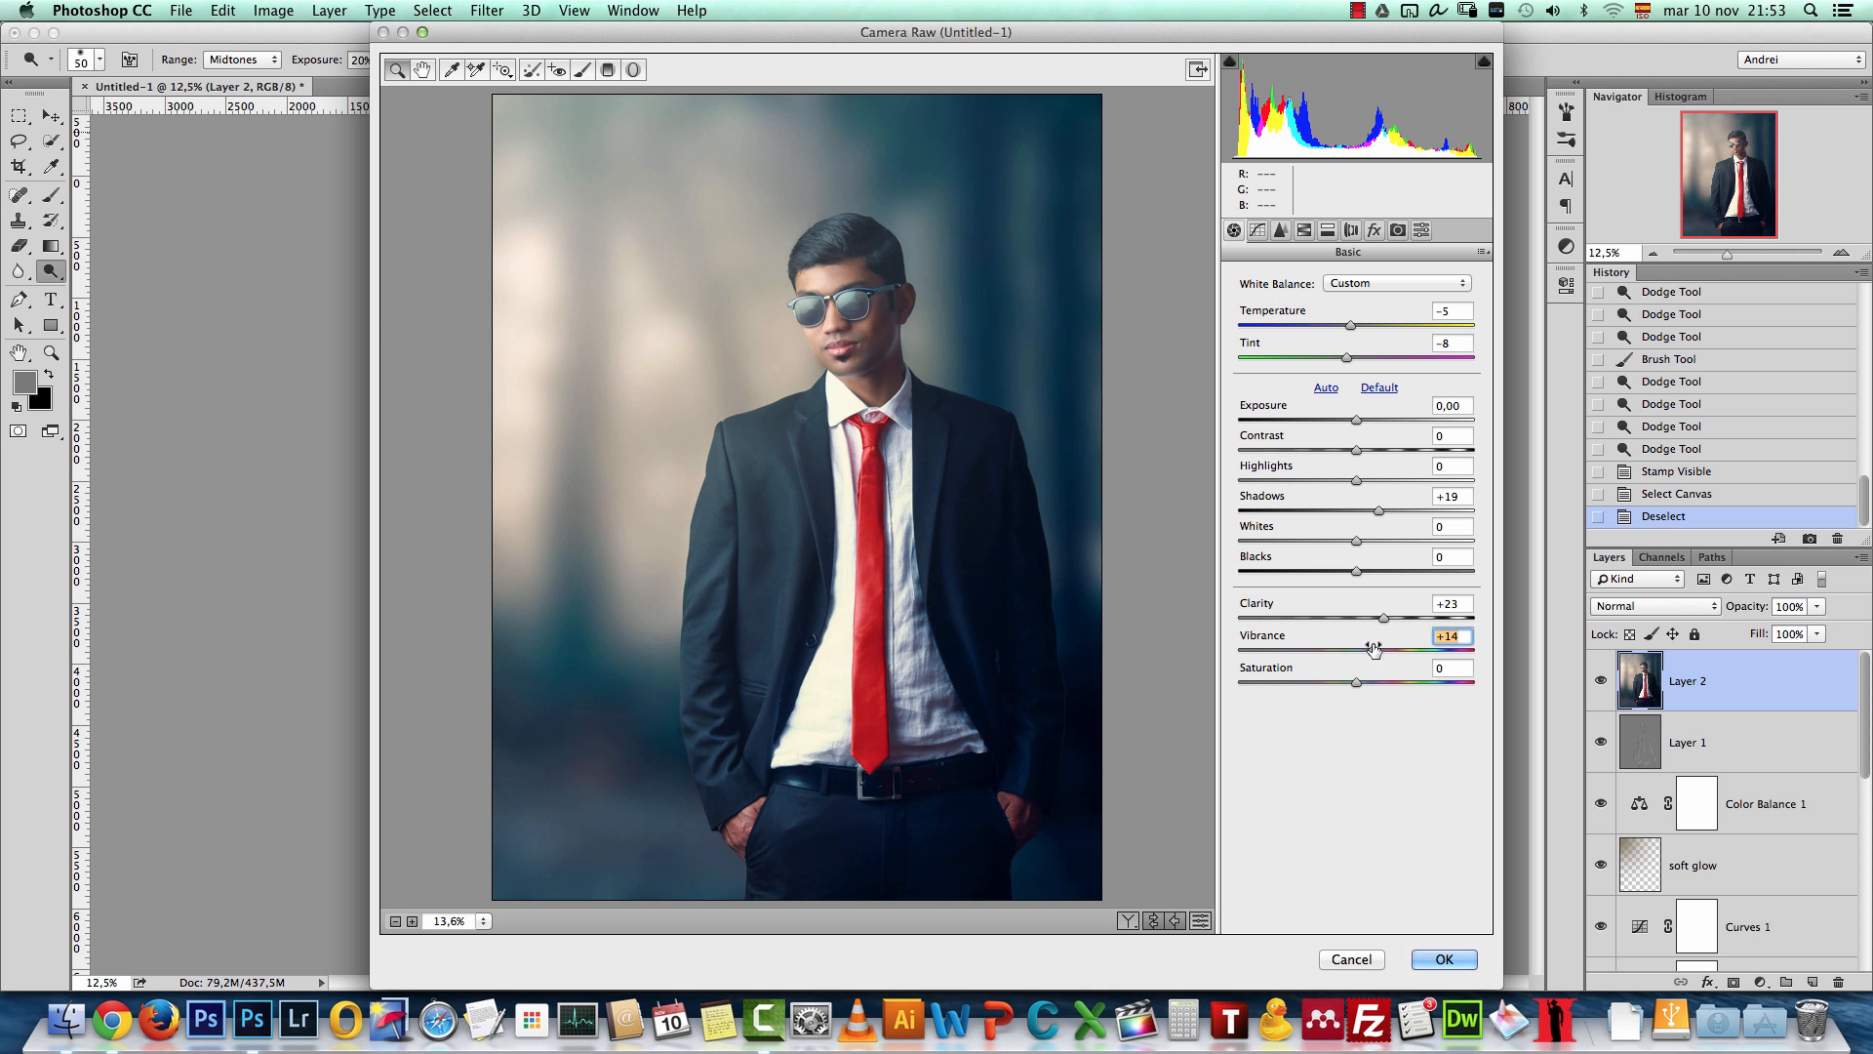
Step: Adjust the parametric tone curve to Highlights +3, Lights +2, Darks -2 and Shadows +8
left_click(1259, 231)
left_click(1282, 231)
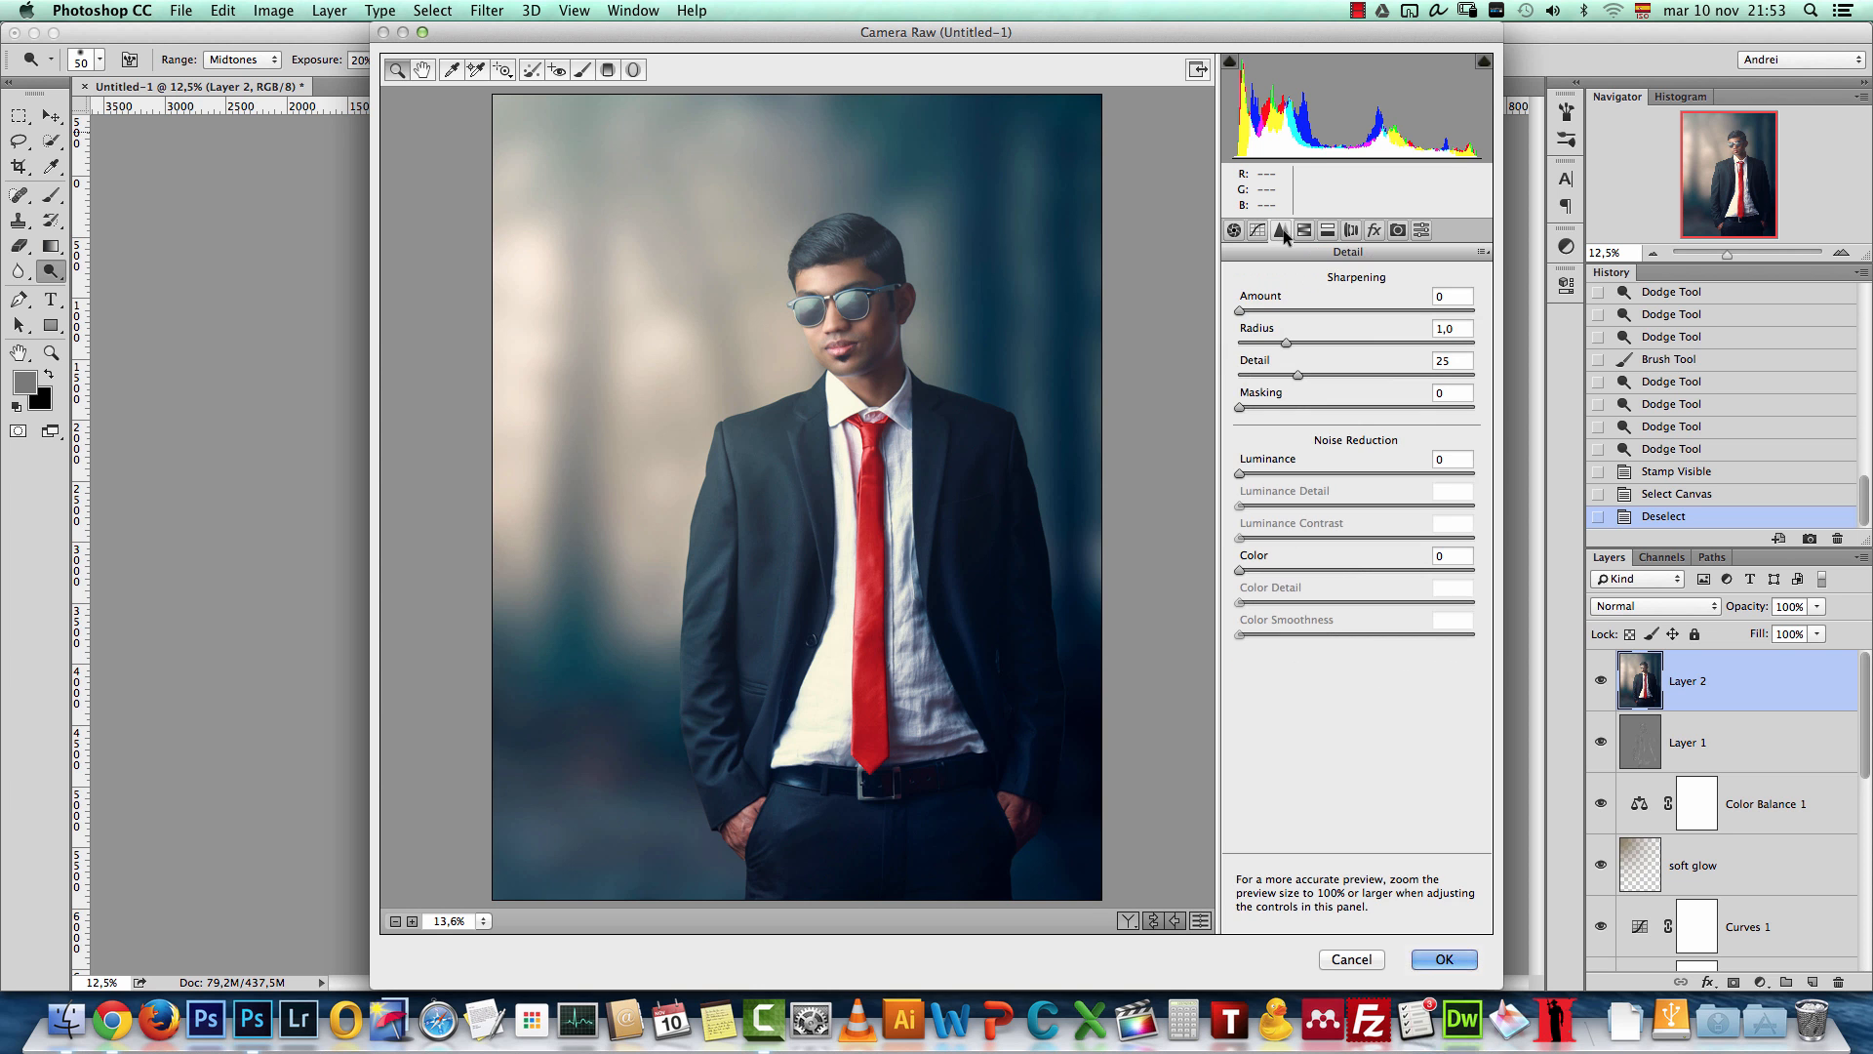
left_click(1258, 230)
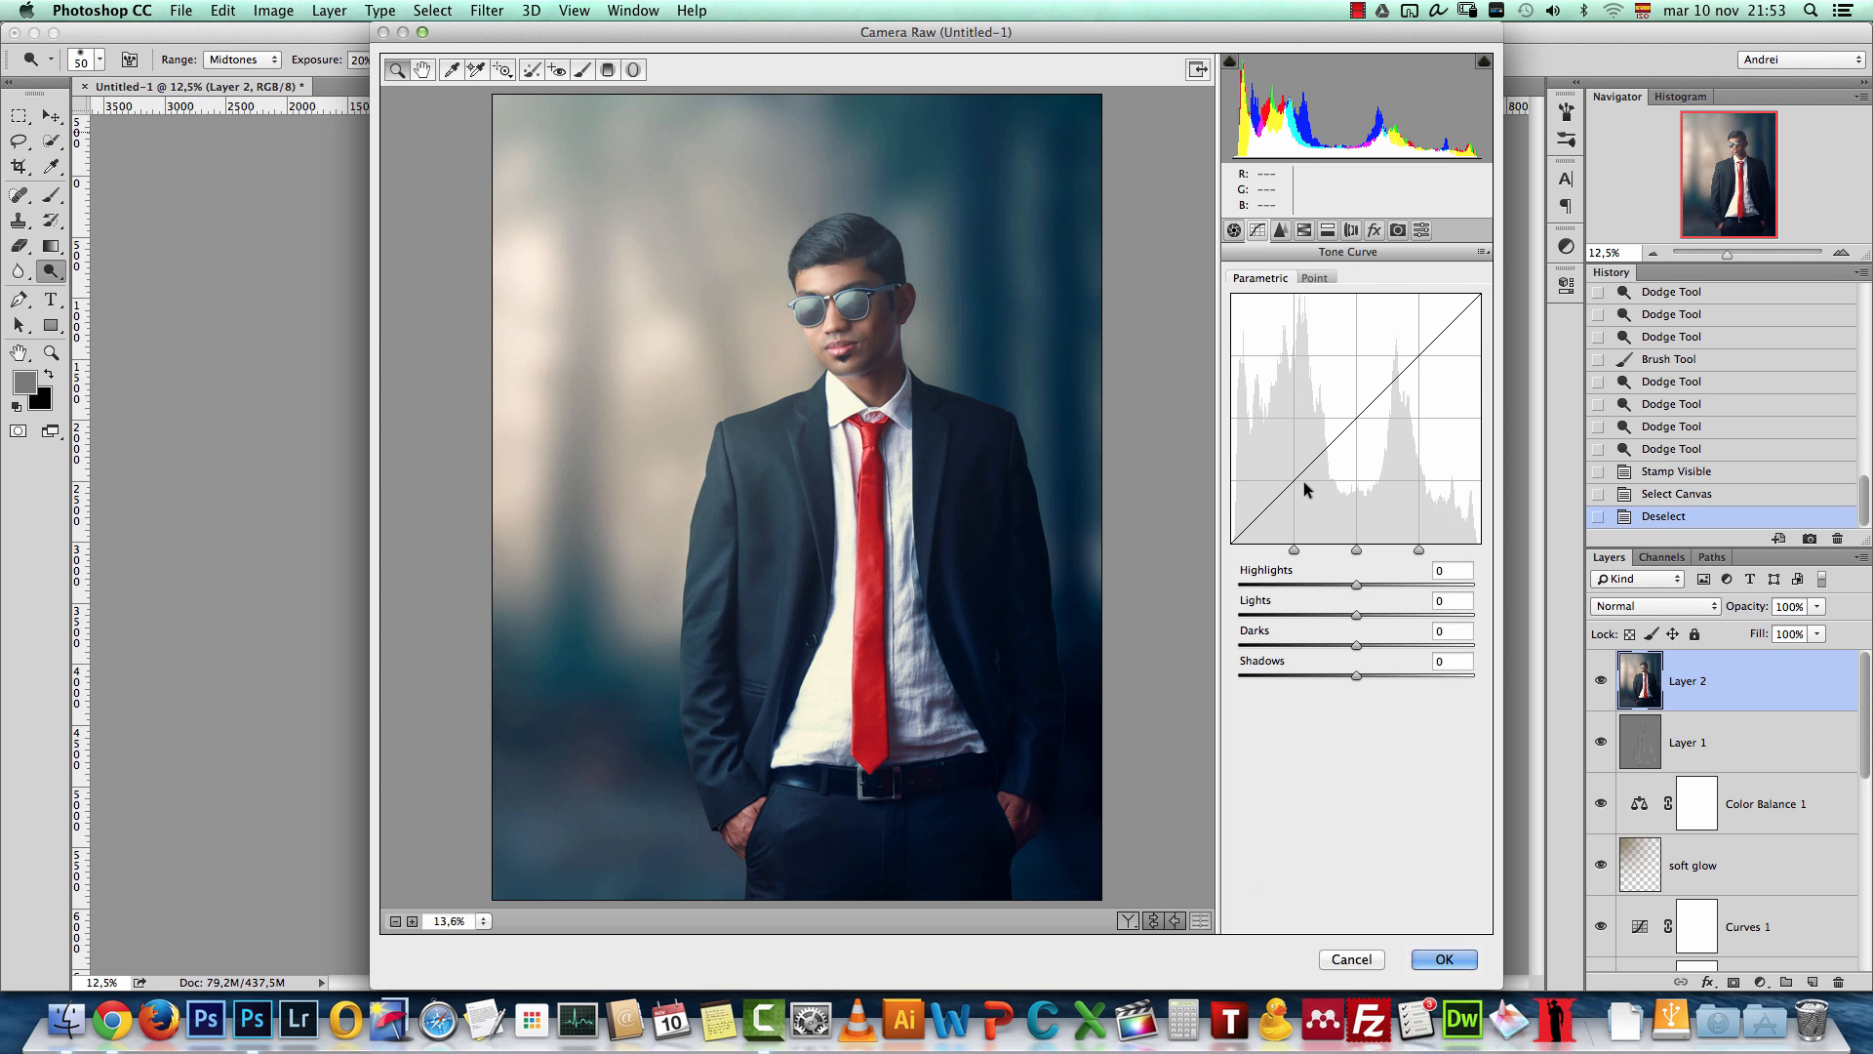
left_click_drag(1356, 614, 1346, 615)
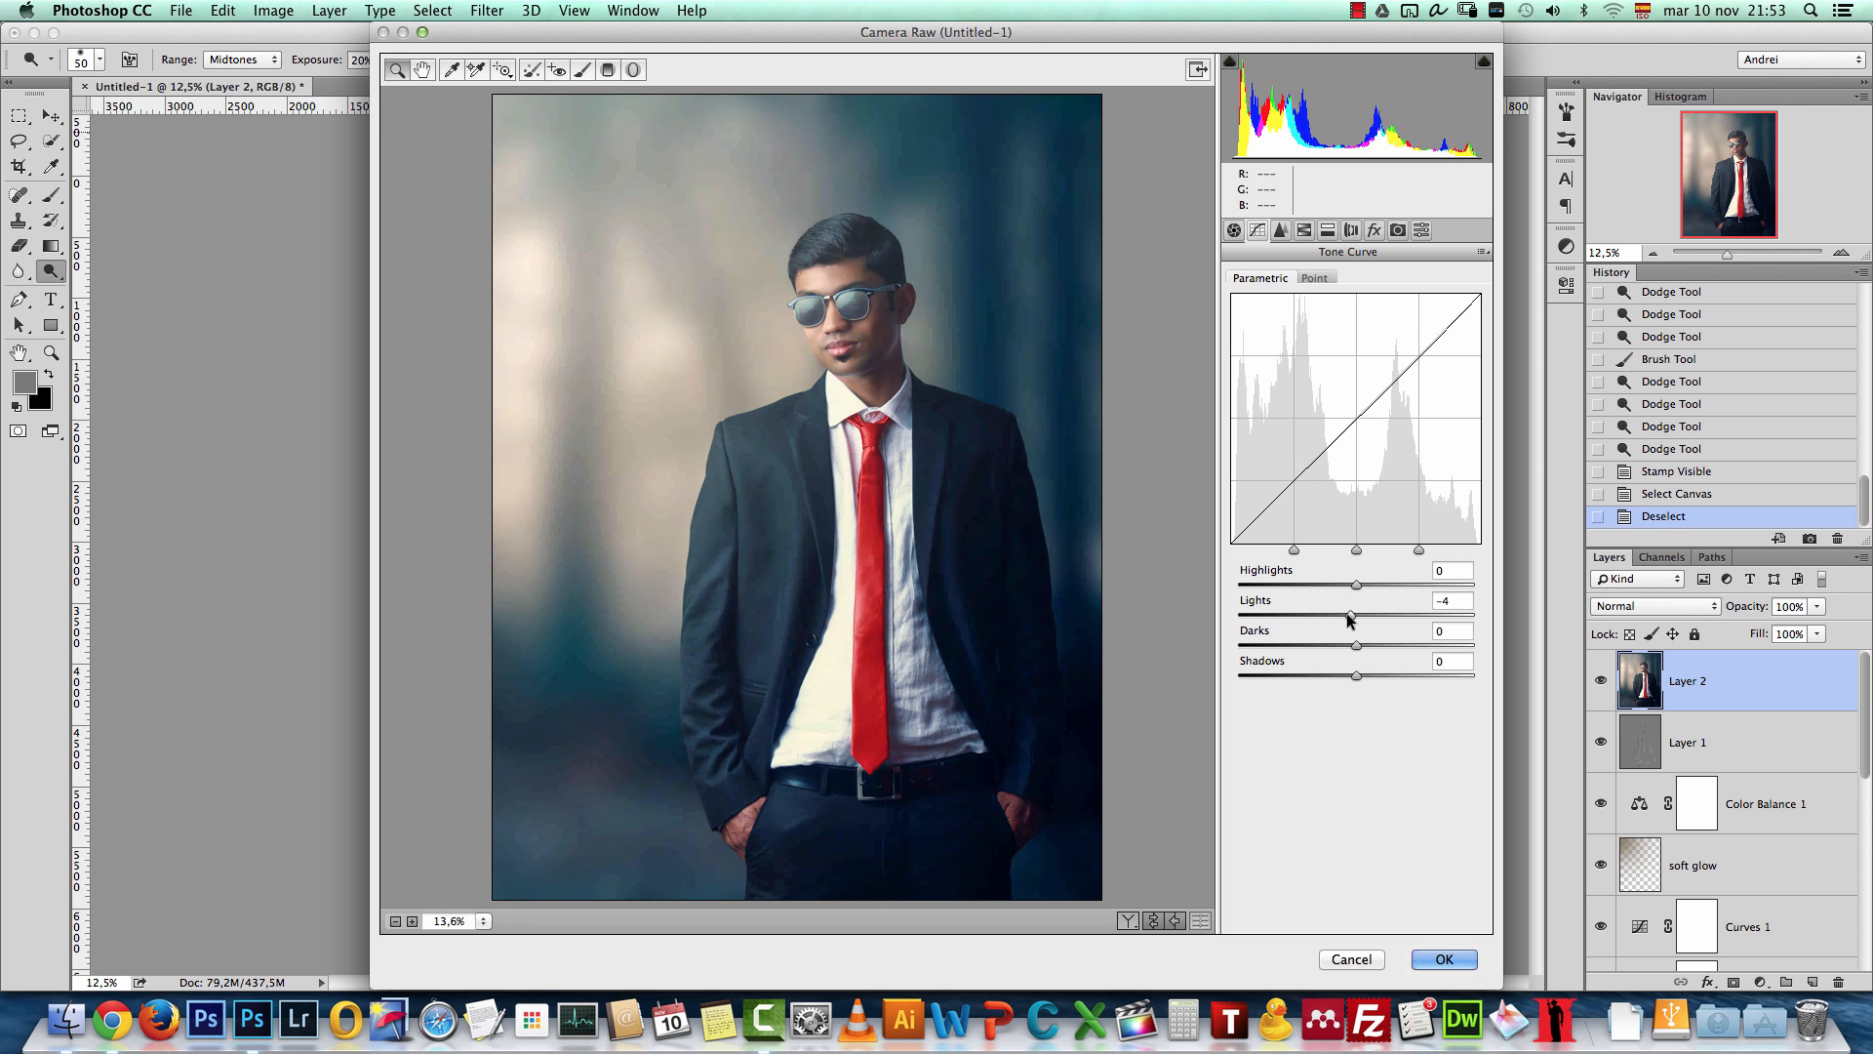
left_click(1360, 616)
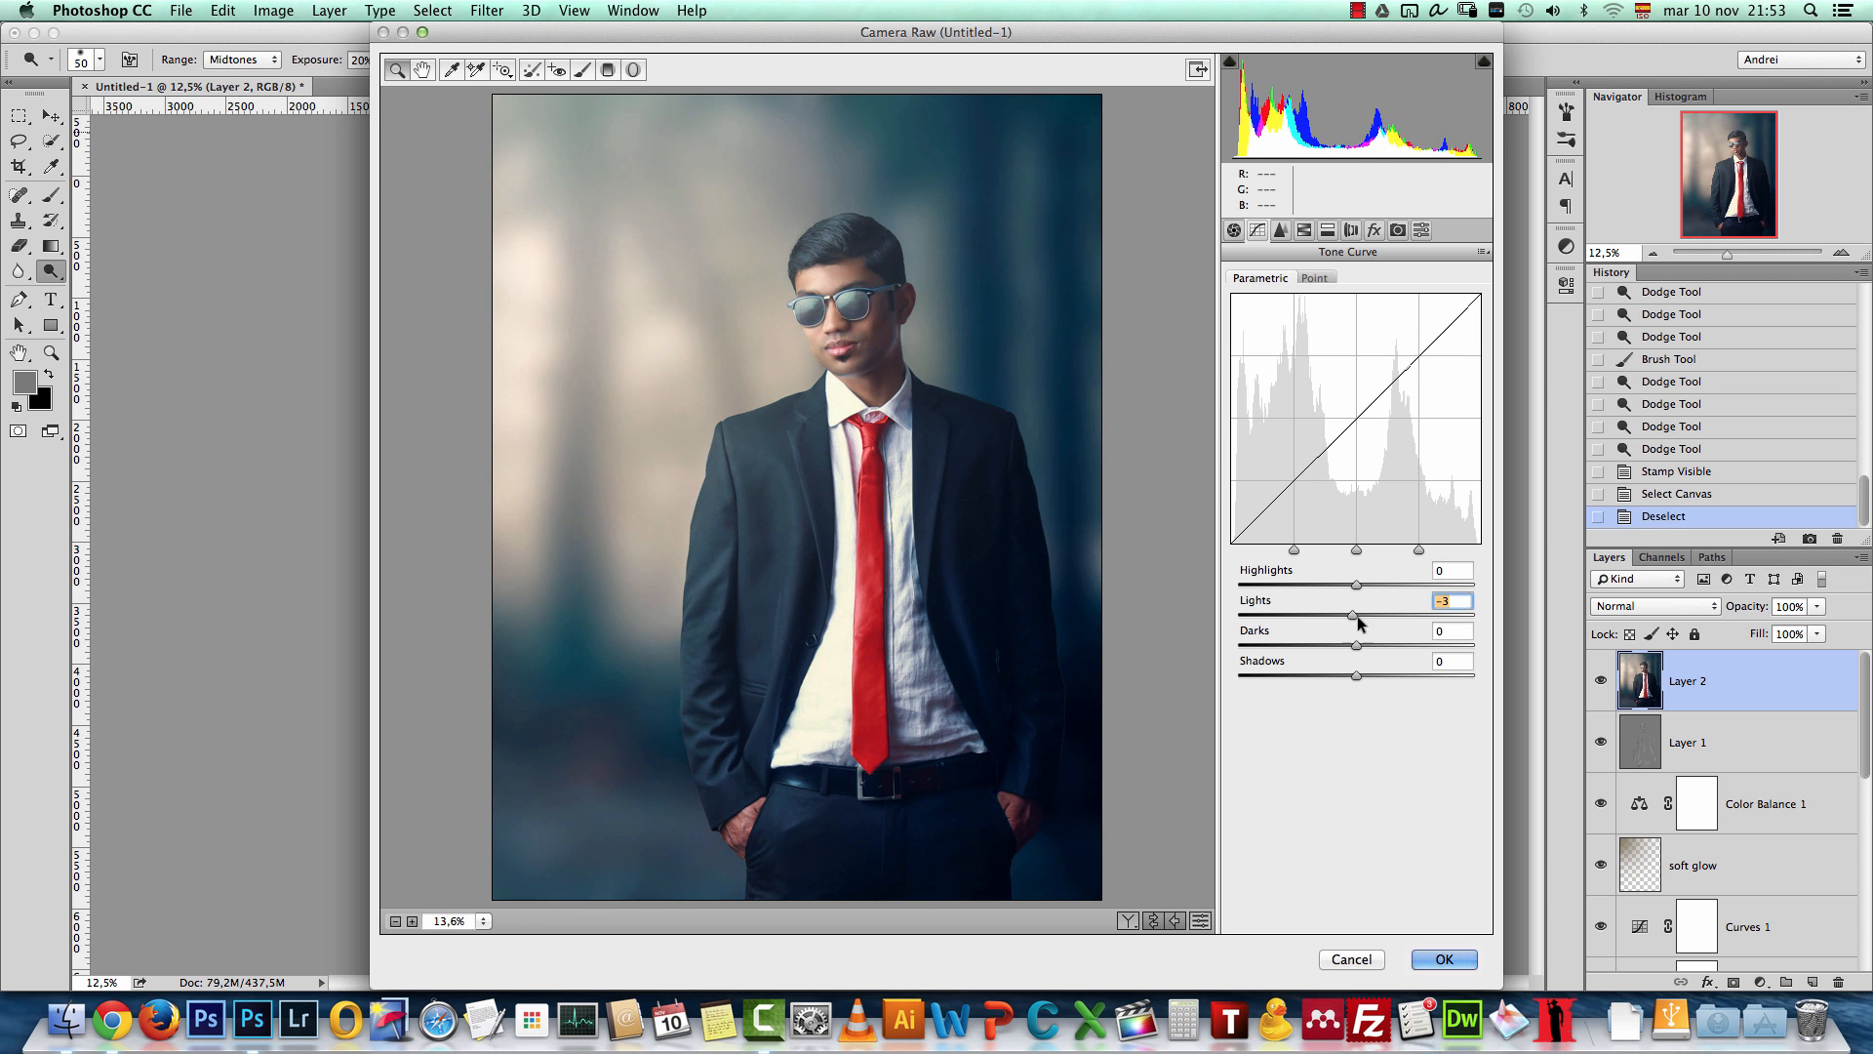
mouse_move(1353, 615)
left_mouse_down()
mouse_move(1377, 615)
mouse_move(1345, 585)
mouse_move(1363, 586)
left_mouse_up()
left_click_drag(1365, 616, 1366, 673)
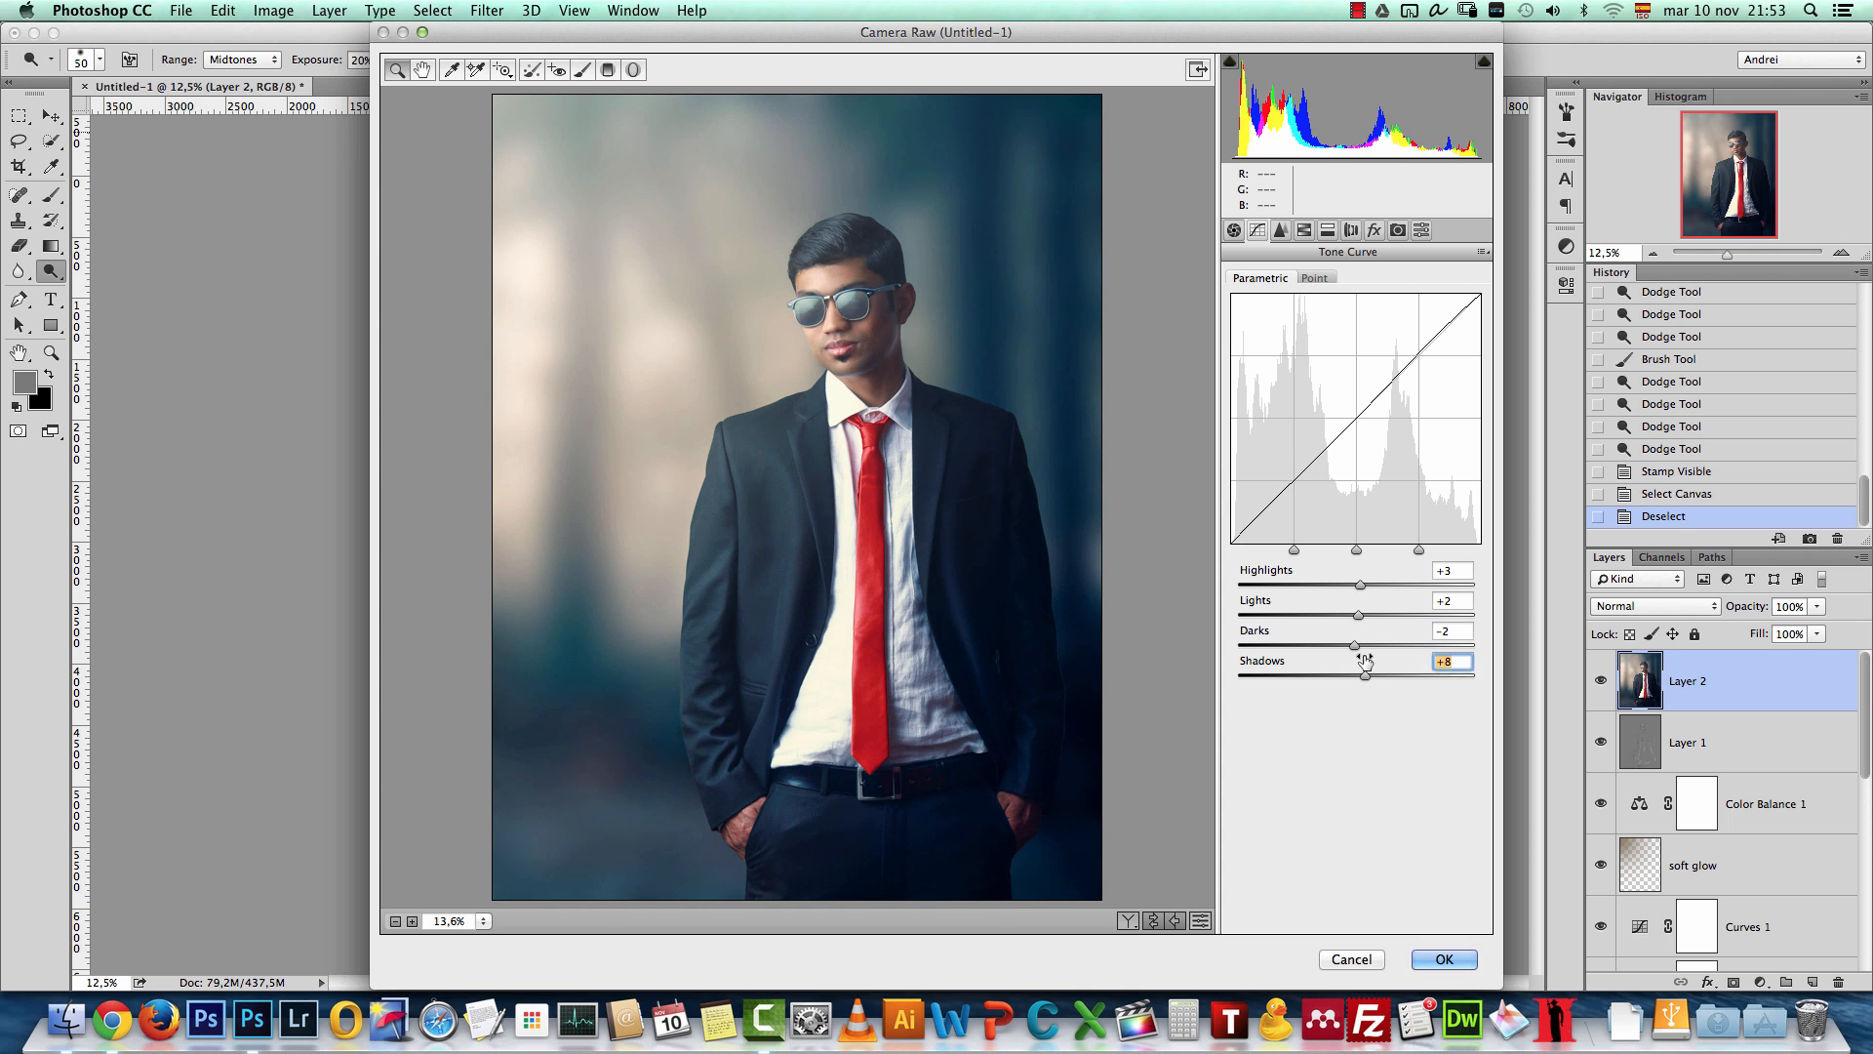
Step: Split-tone the image with highlights at Hue 48 and Saturation 11, shadows at Hue 227 and Saturation 13, and Balance +13
left_click(1327, 232)
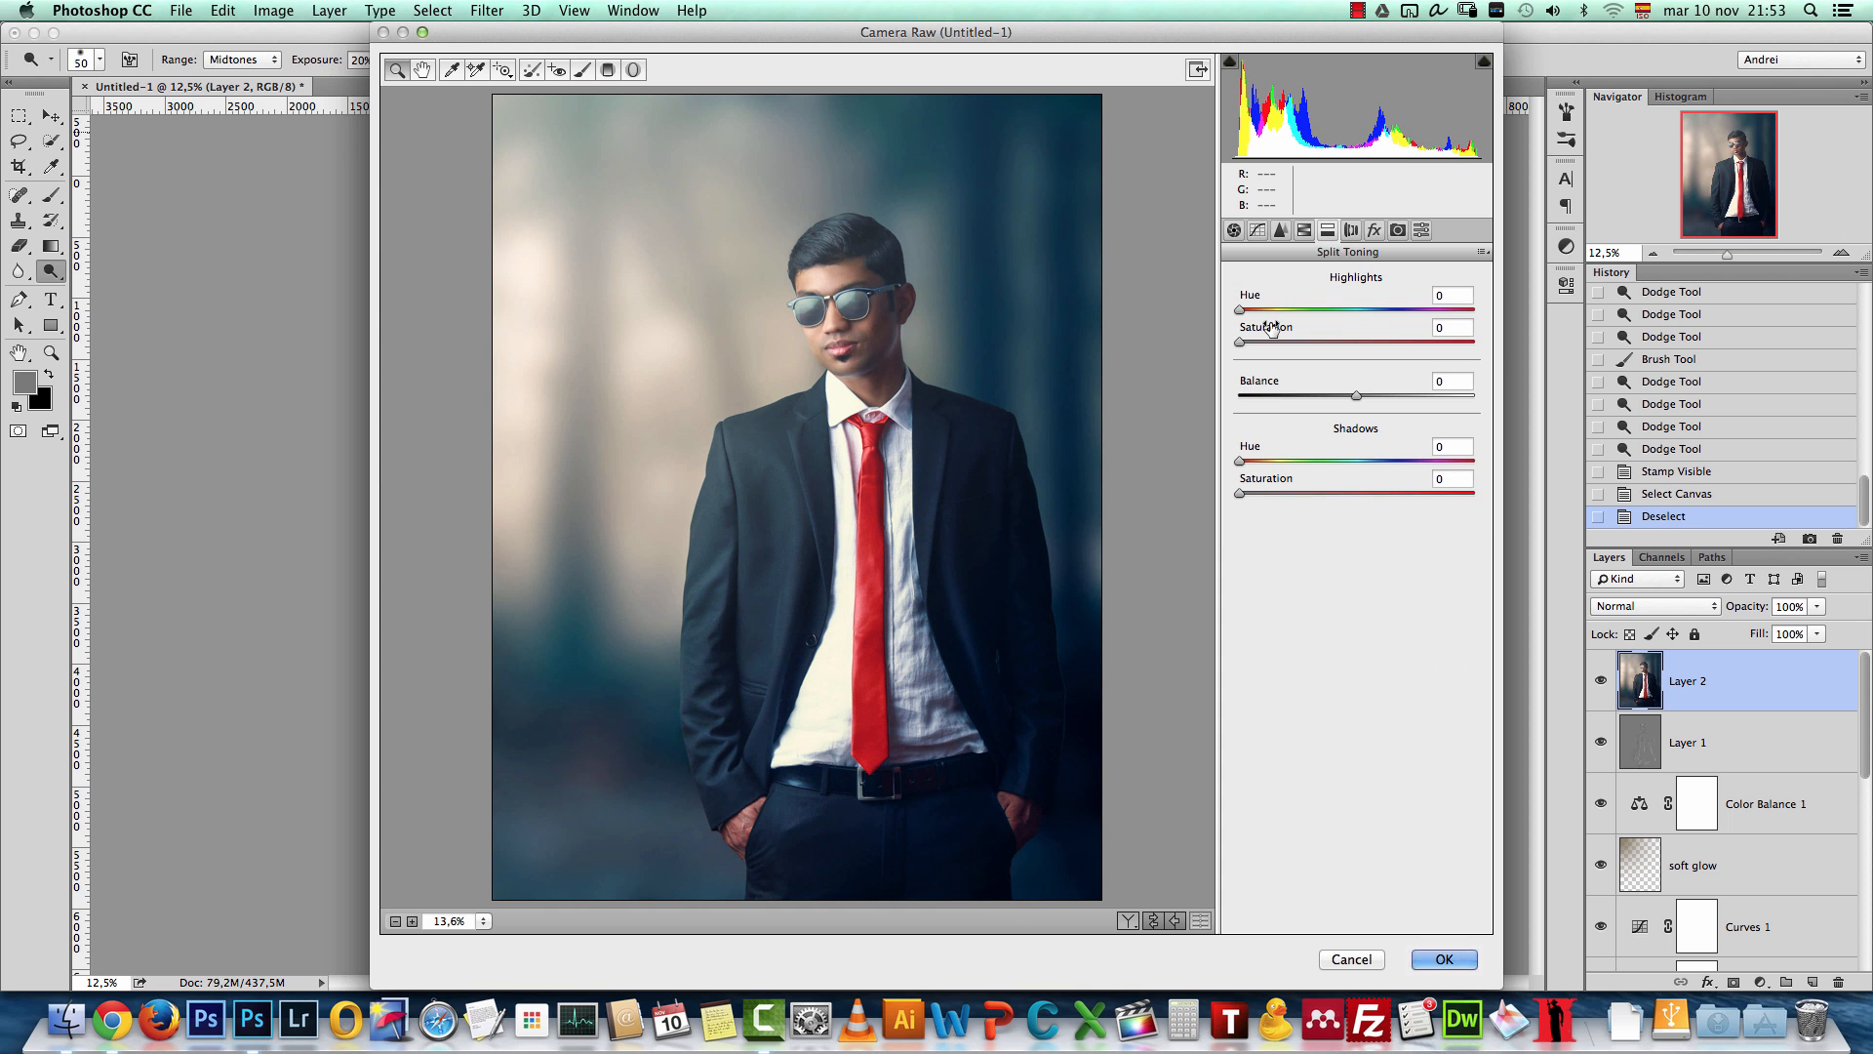
left_click_drag(1241, 310, 1267, 345)
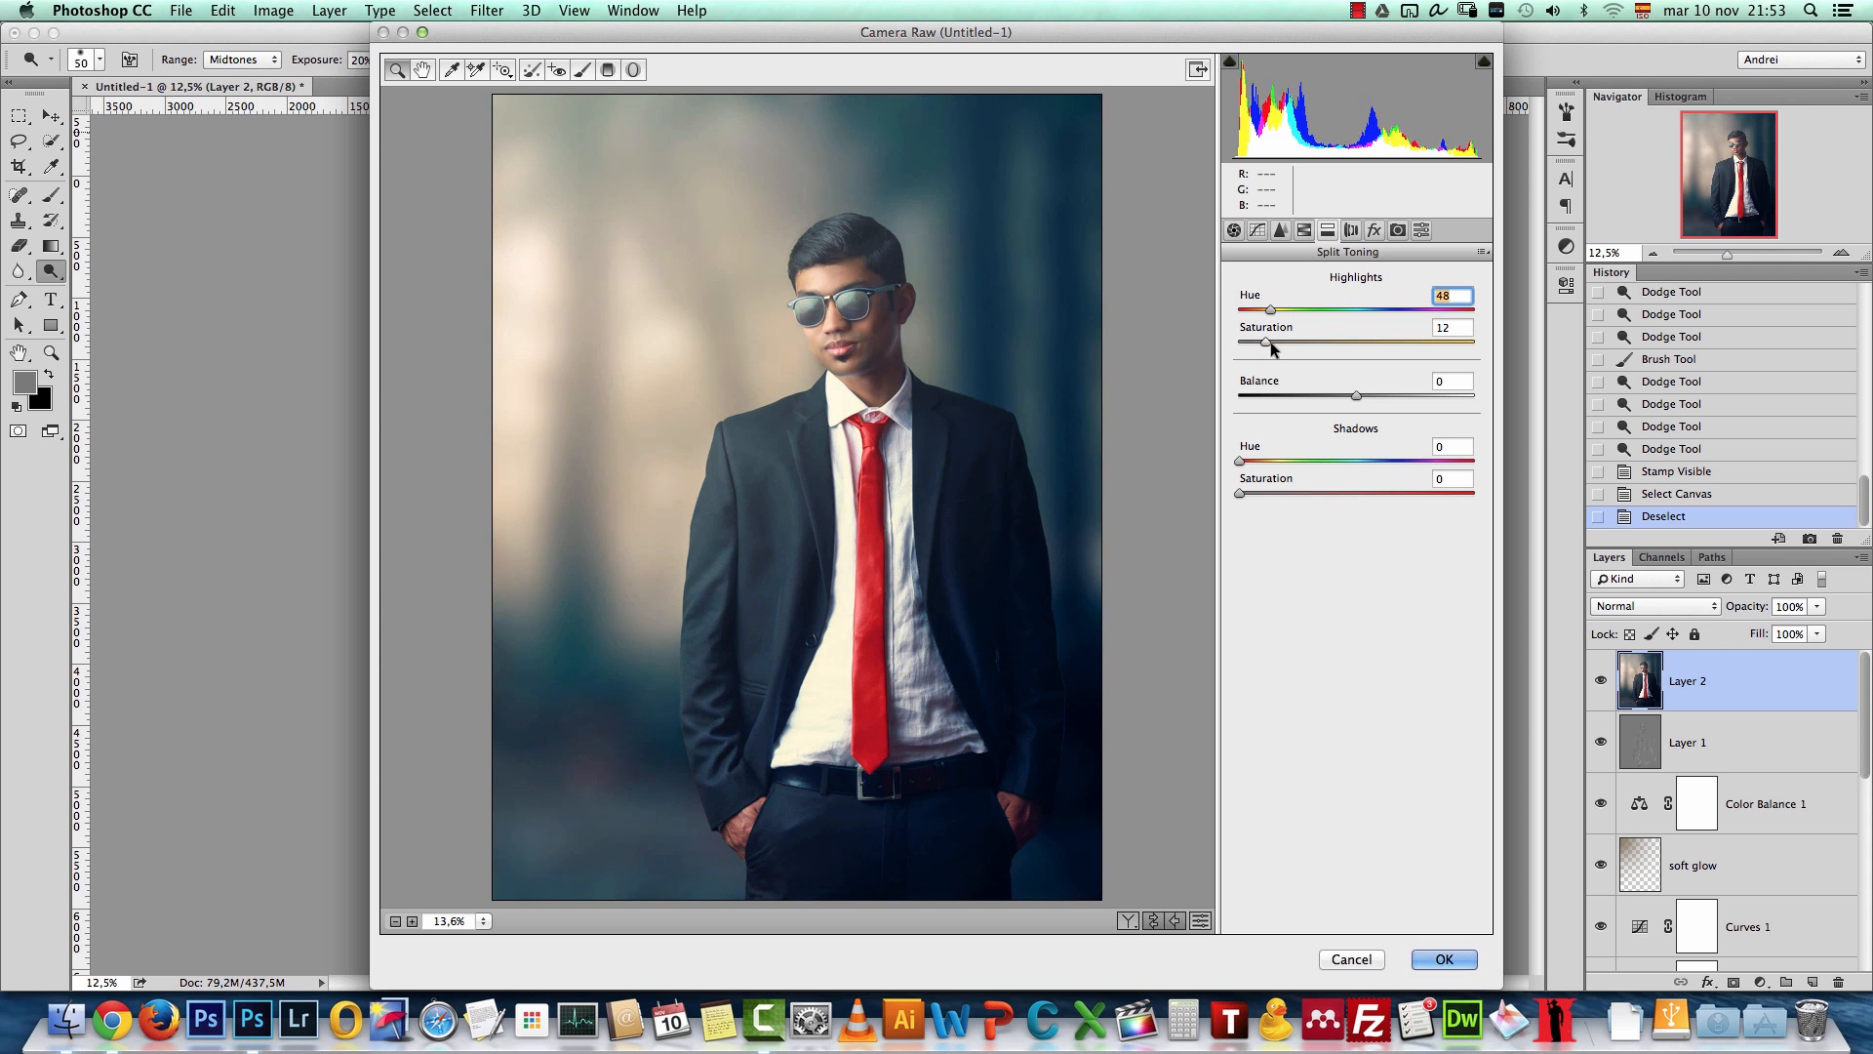
left_click_drag(1240, 460, 1379, 462)
left_click_drag(1240, 493, 1274, 489)
left_click_drag(1279, 492, 1271, 492)
left_click_drag(1380, 460, 1390, 461)
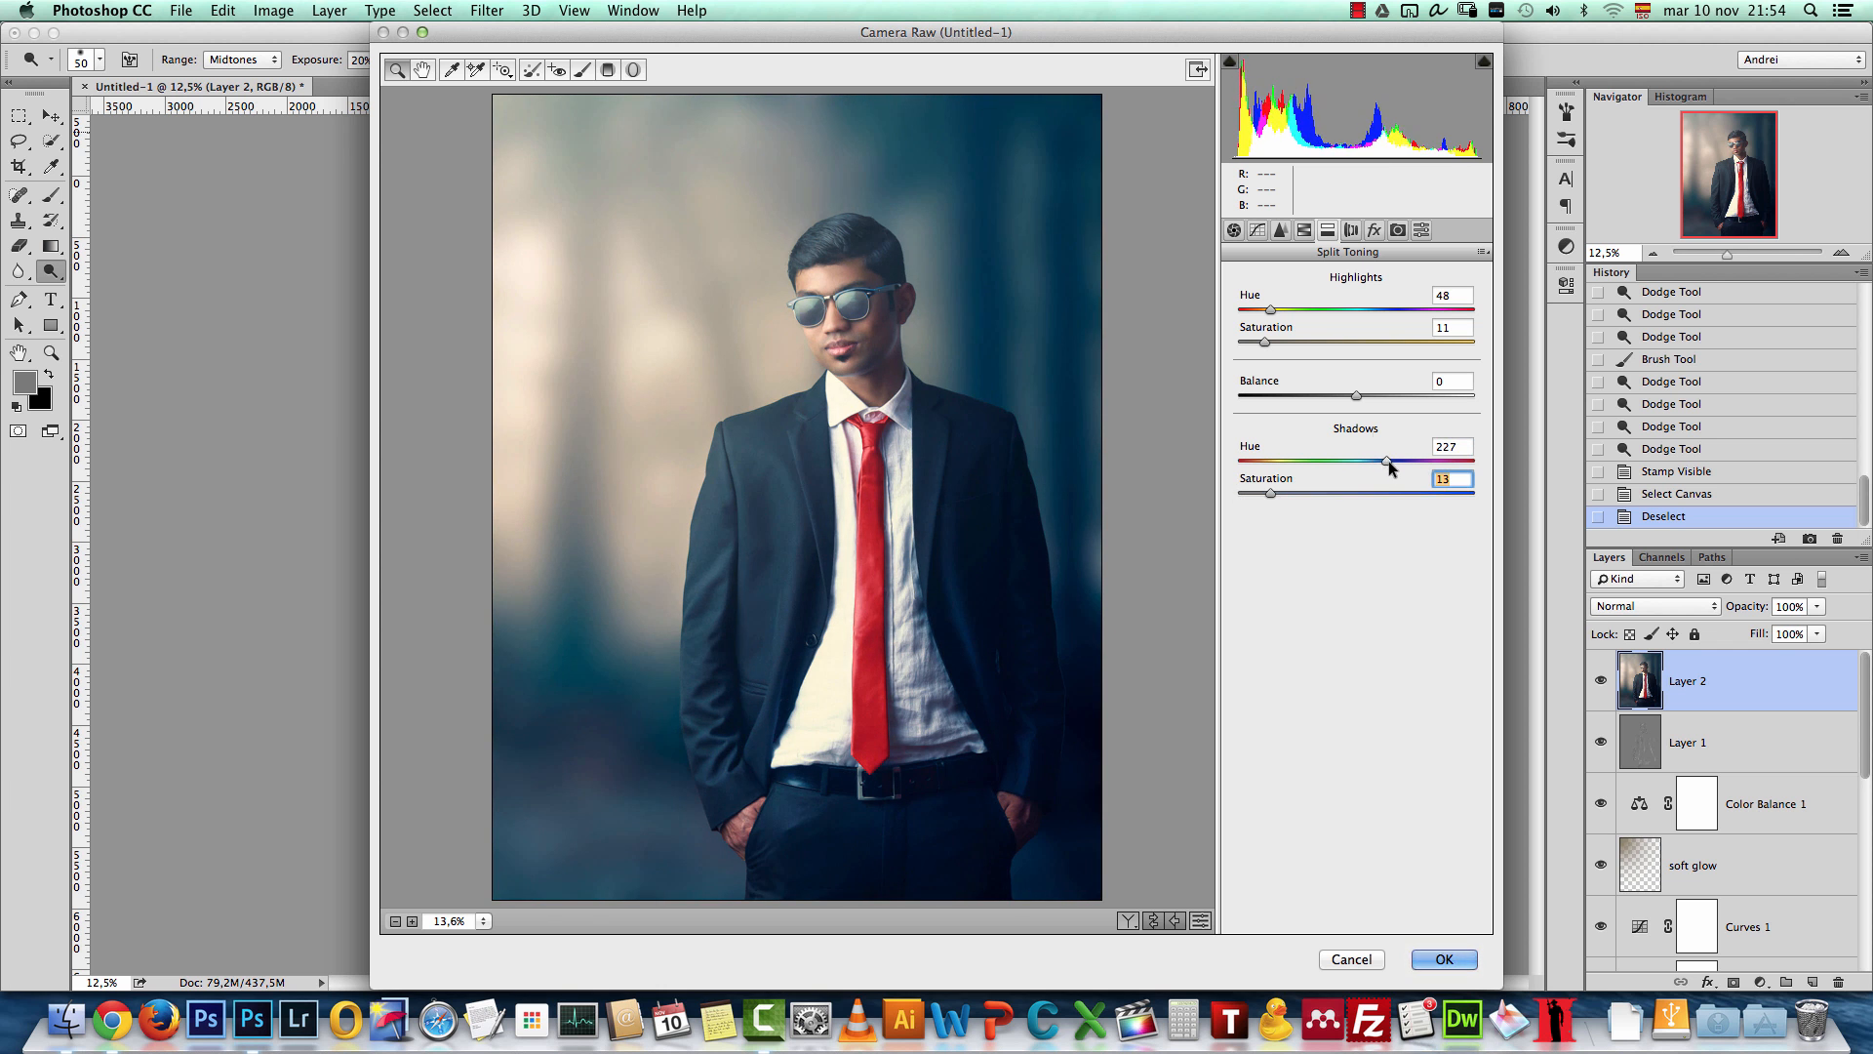
left_click_drag(1356, 395, 1372, 400)
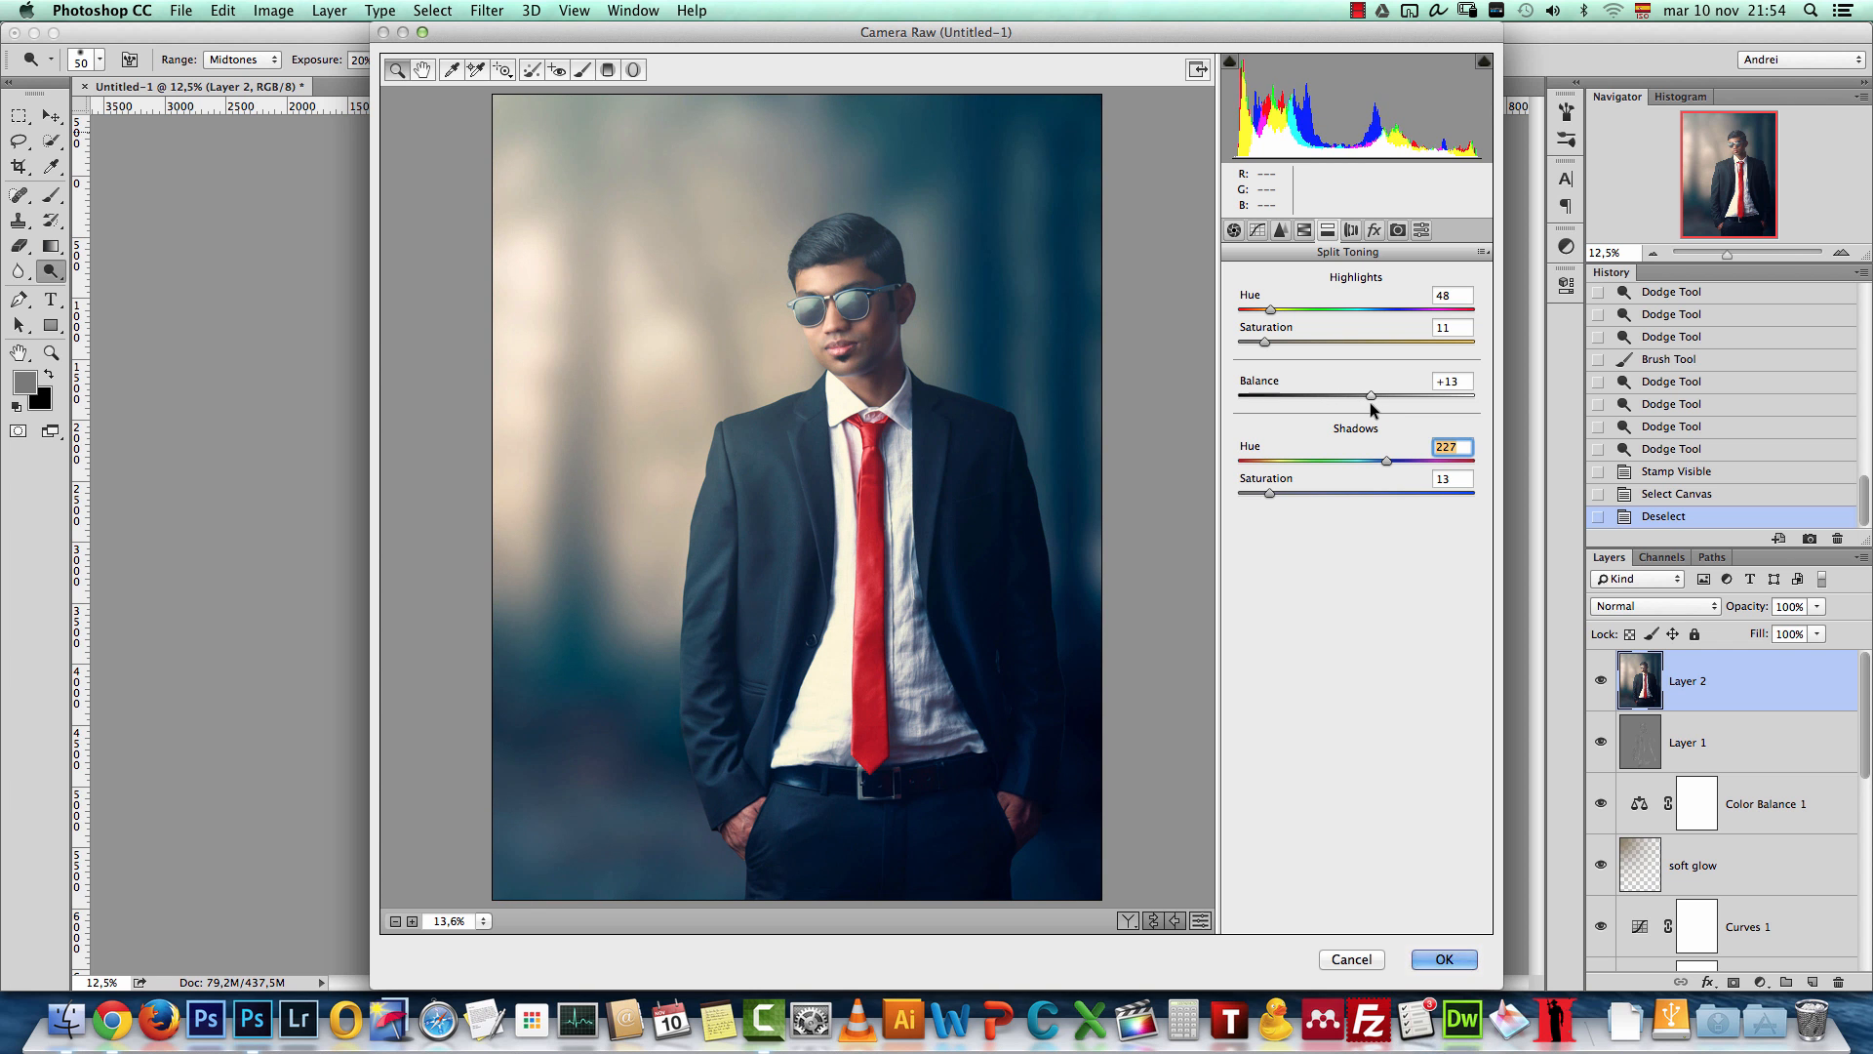
Step: Raise the Camera Raw Clarity to +48 and apply the filter to the stamped layer
left_click(1234, 231)
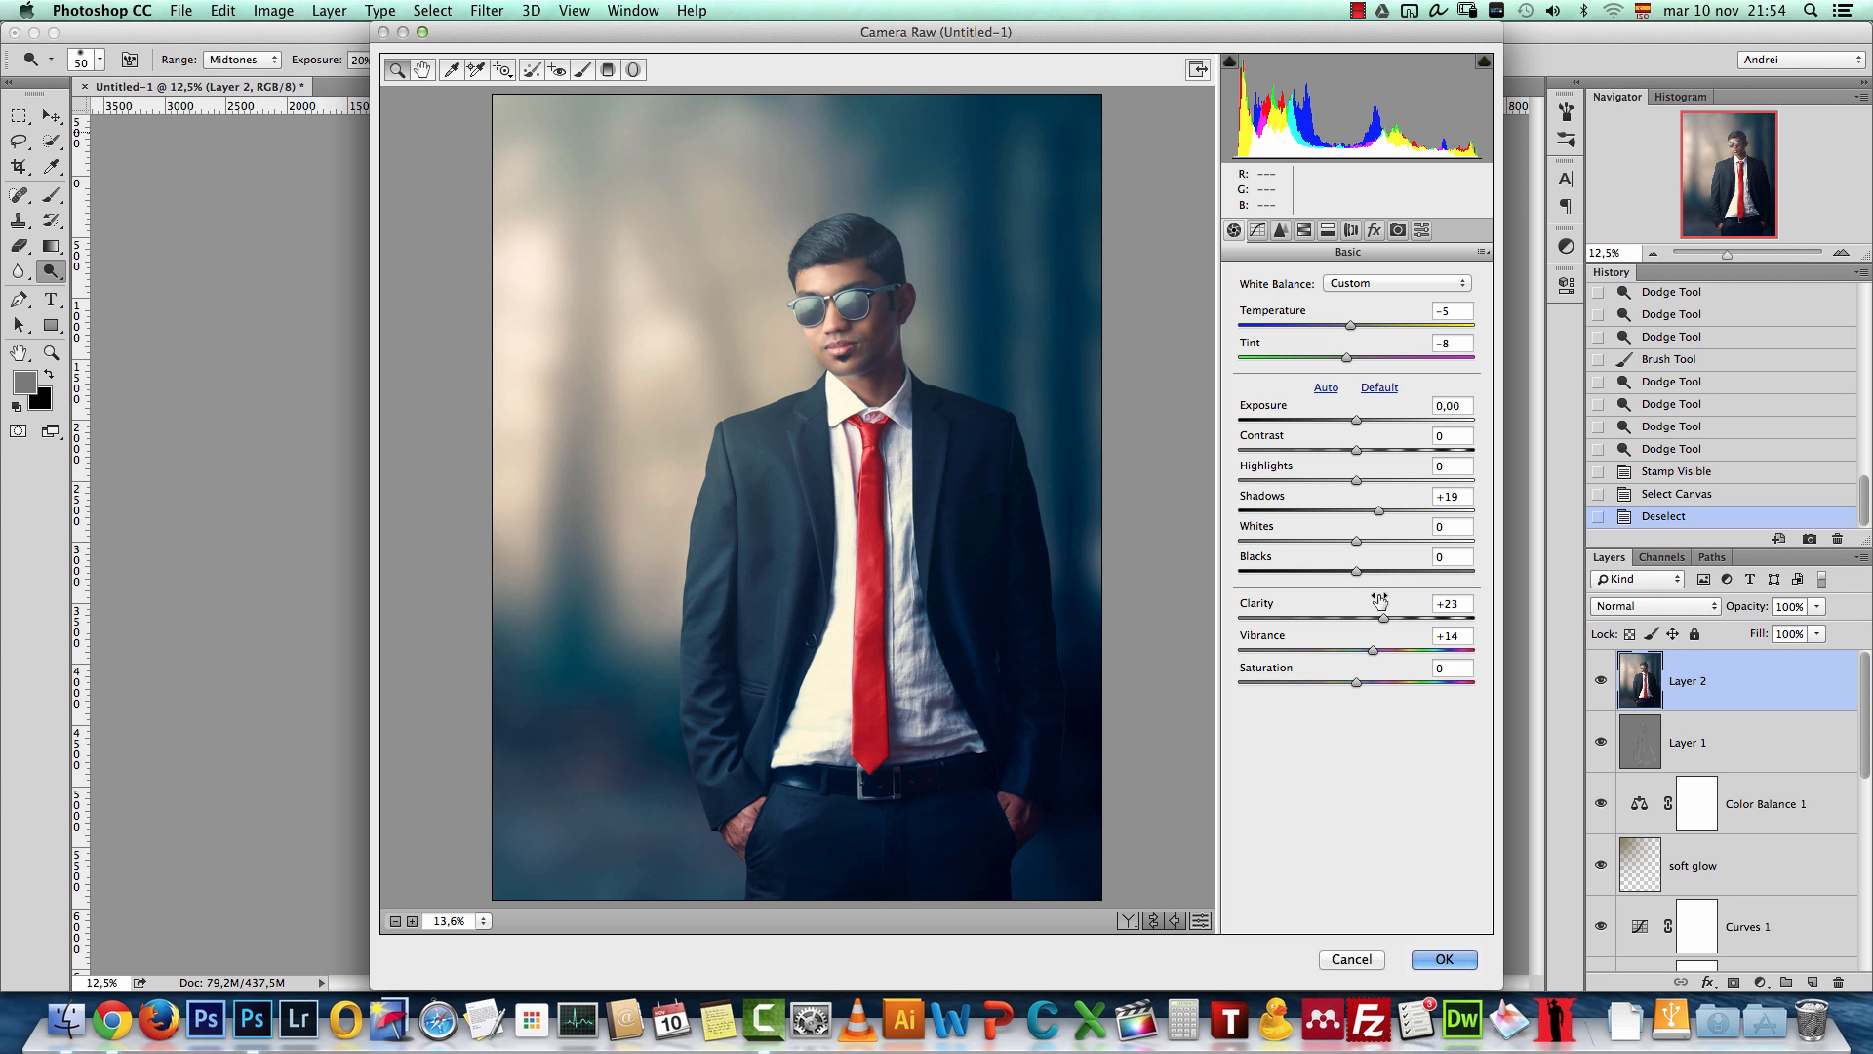
left_click_drag(1383, 617, 1409, 613)
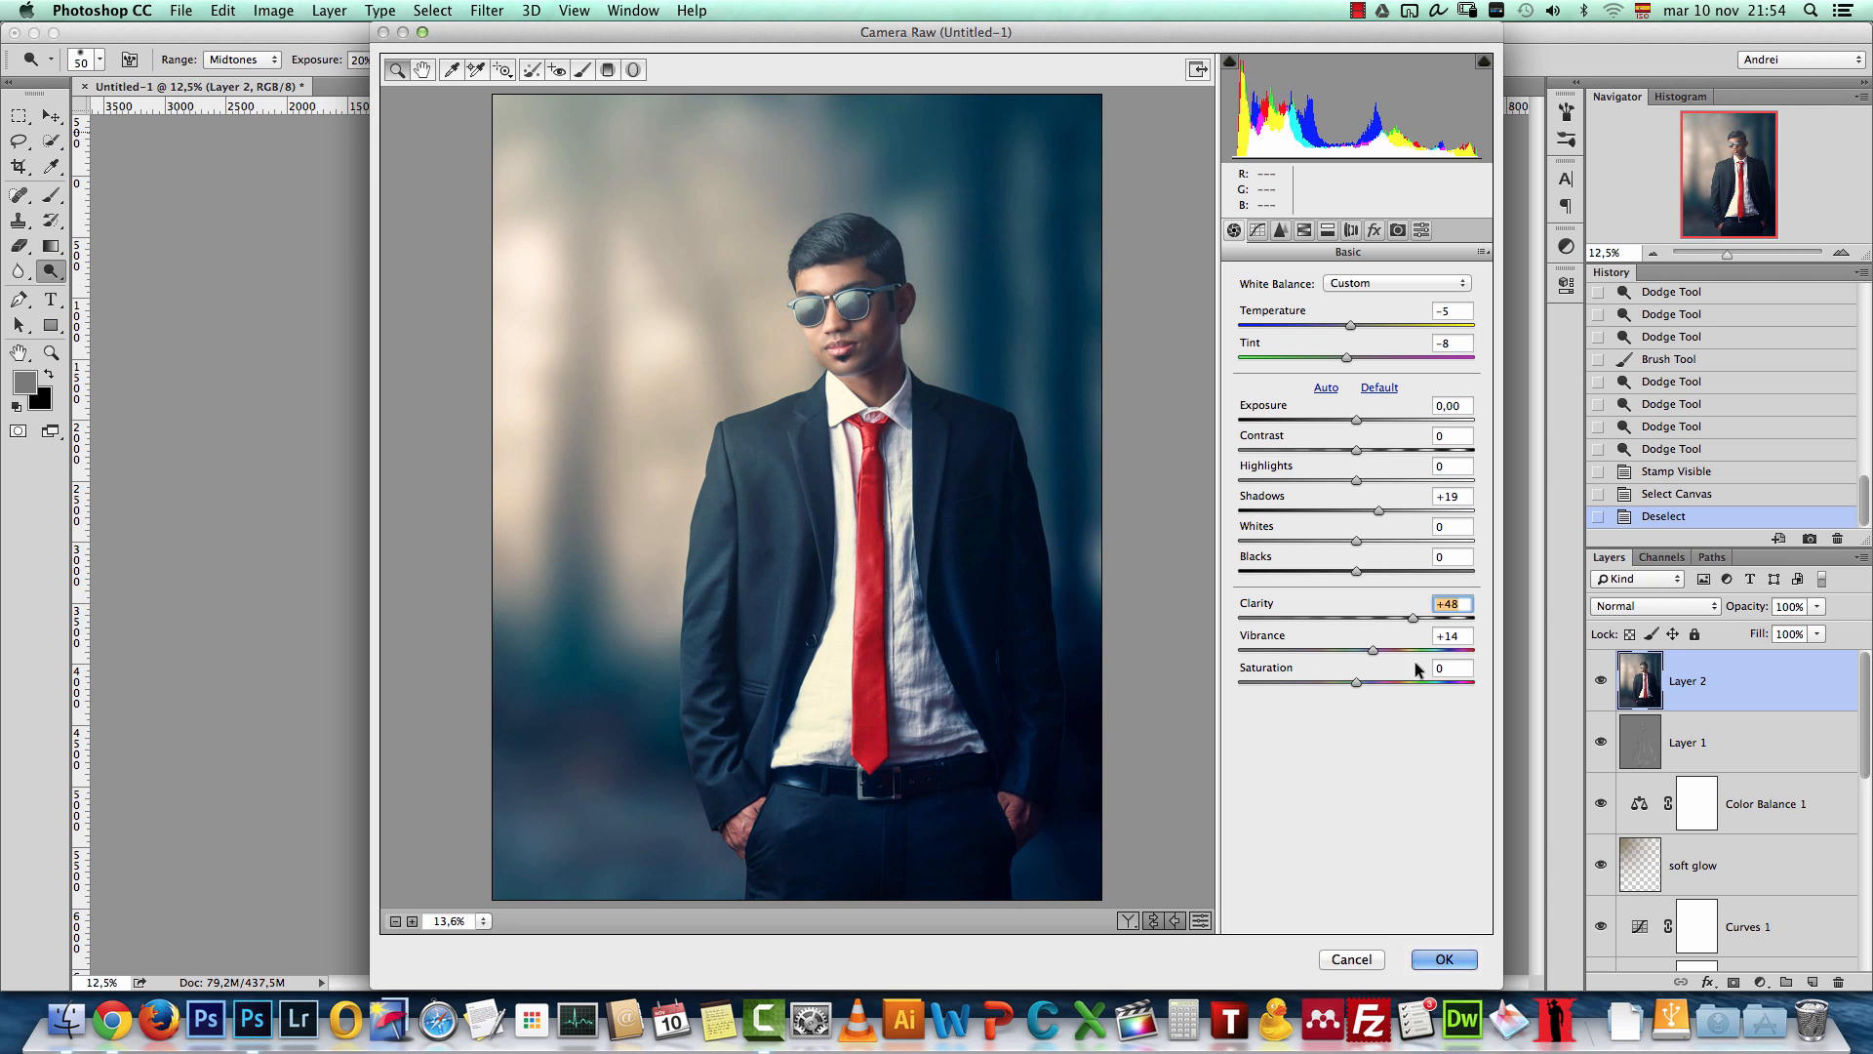
left_click(1459, 960)
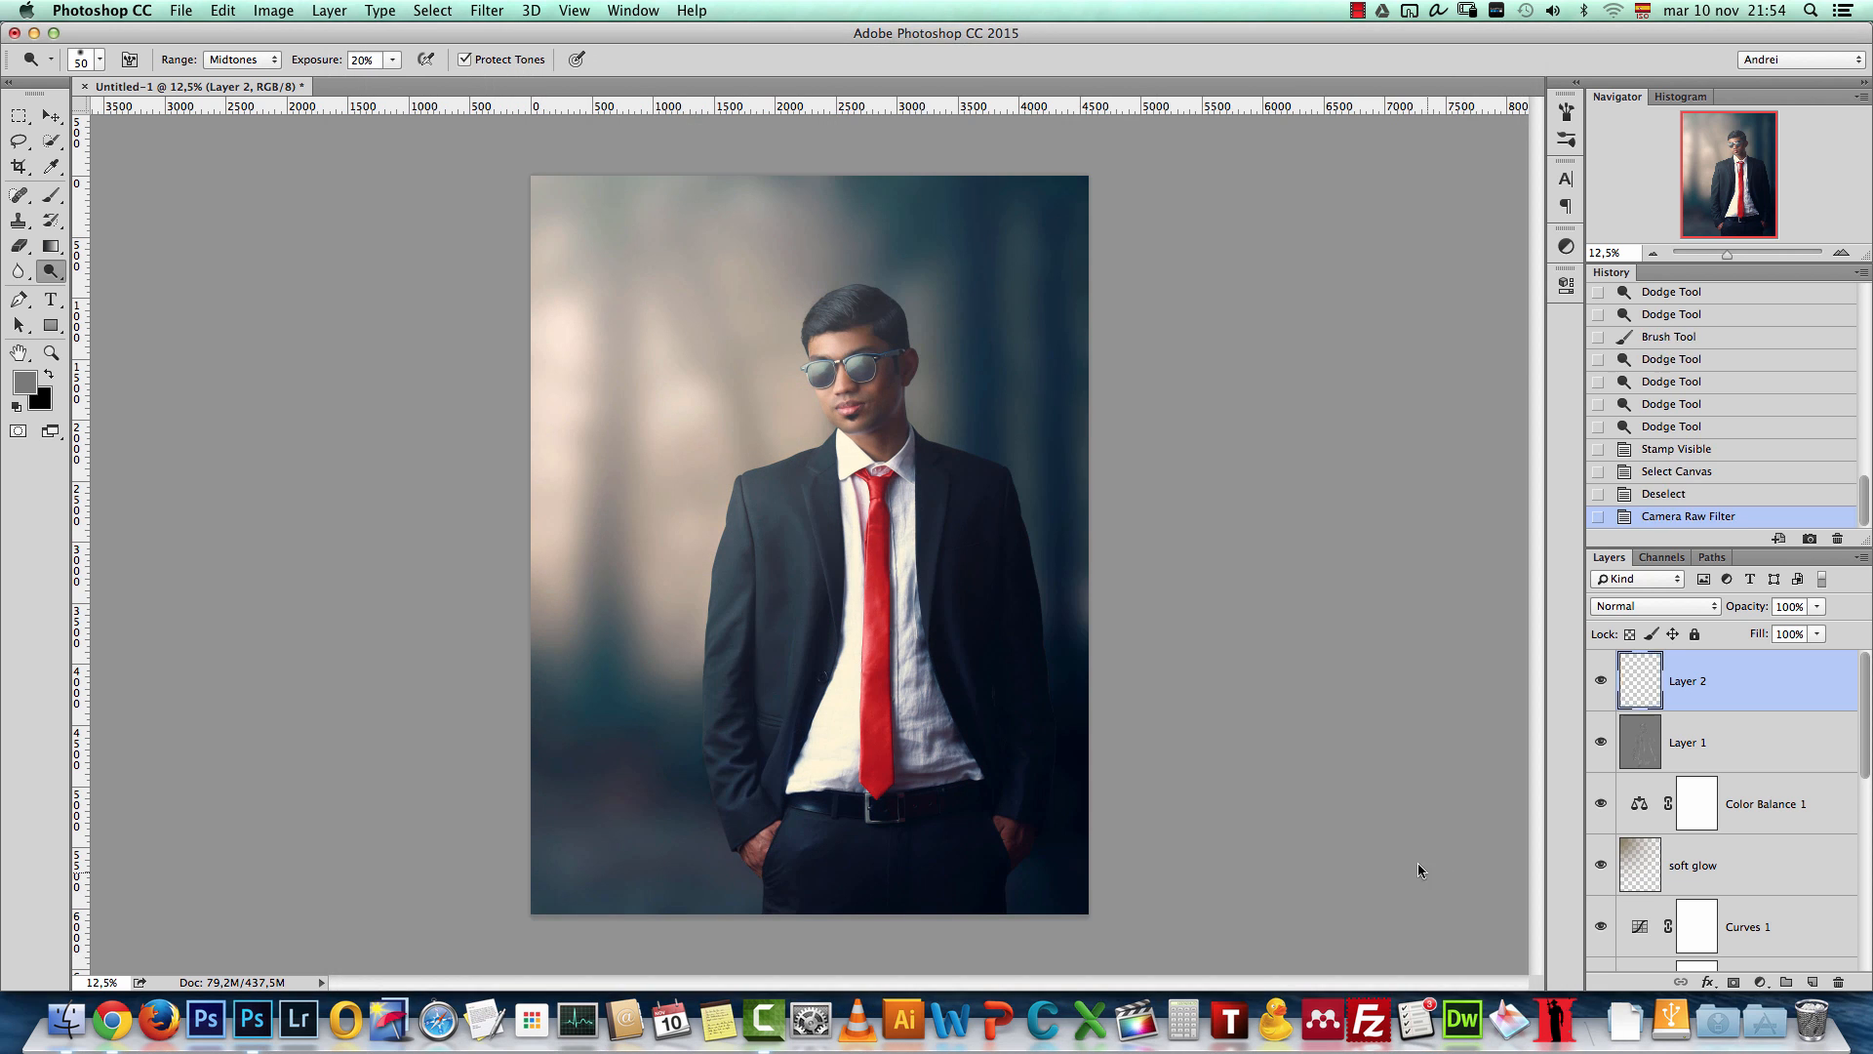
Step: Toggle the visibility of the filtered top layer to compare the portrait before and after the Camera Raw grading
left_click(1600, 684)
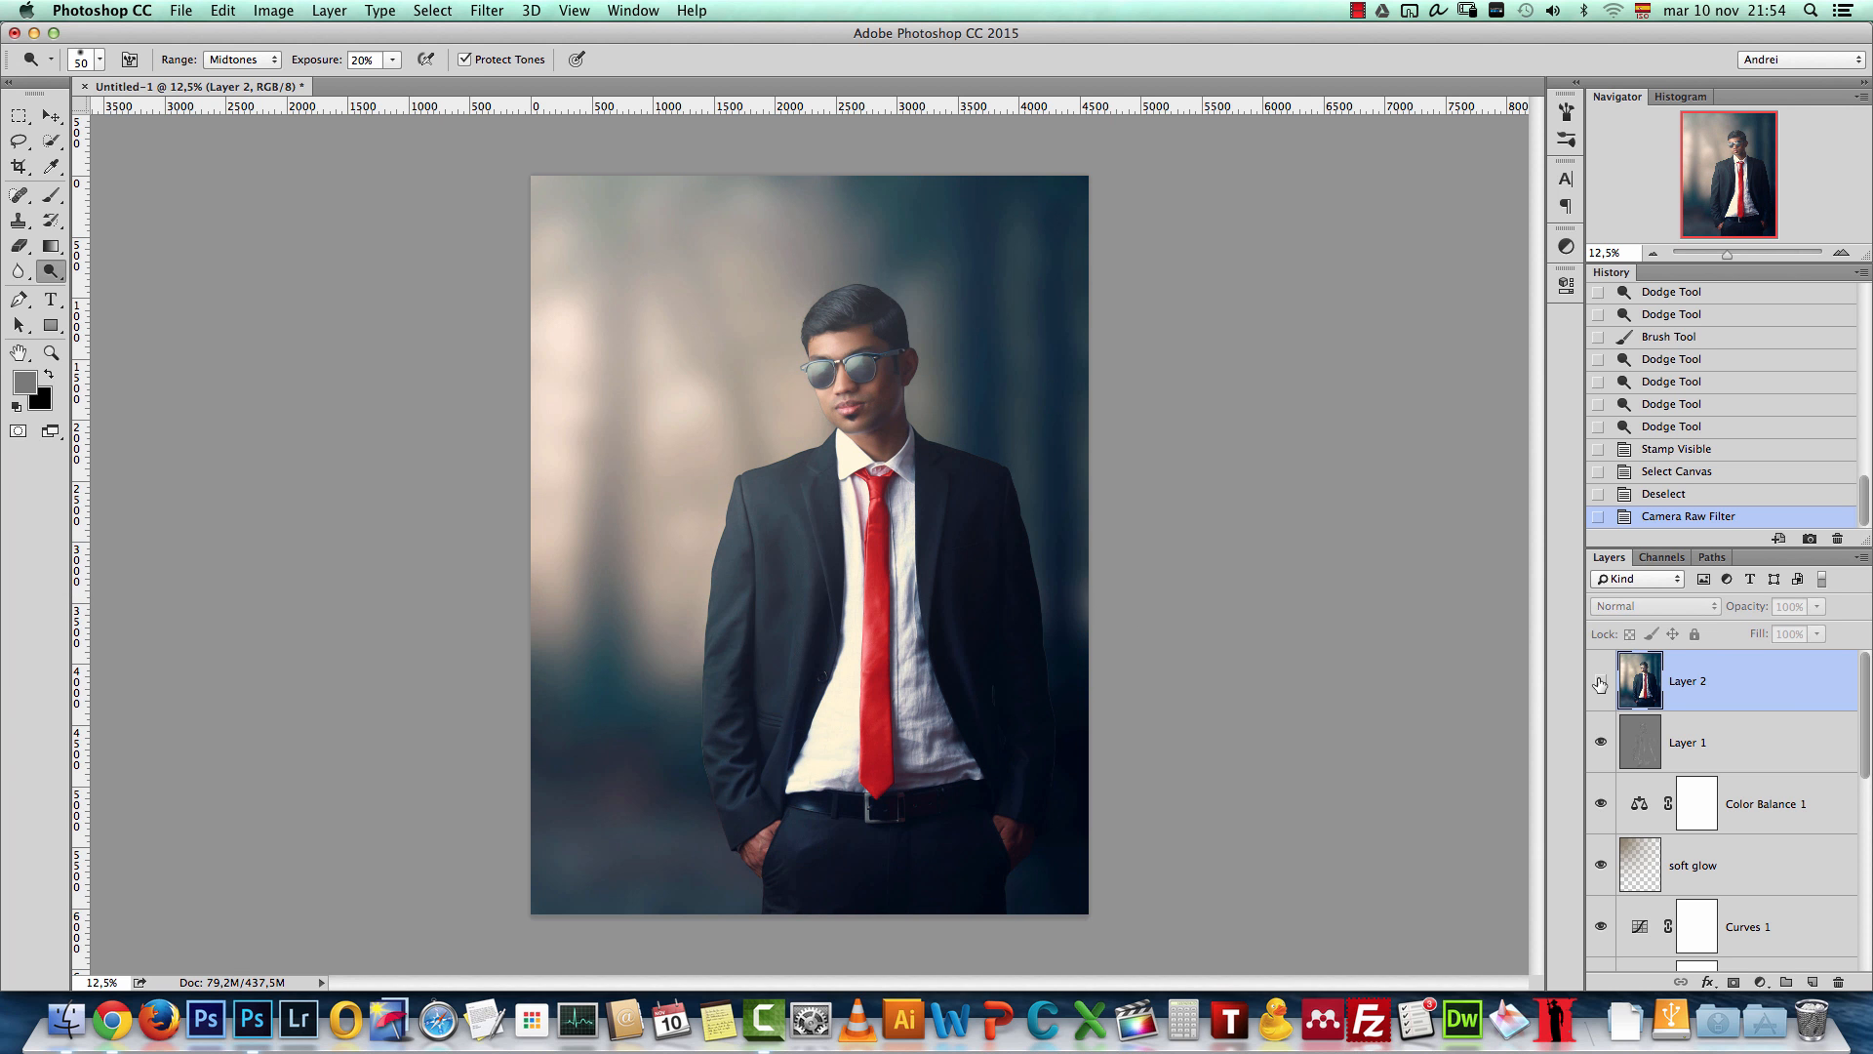
left_click(1601, 684)
left_click(1601, 683)
left_click(1601, 683)
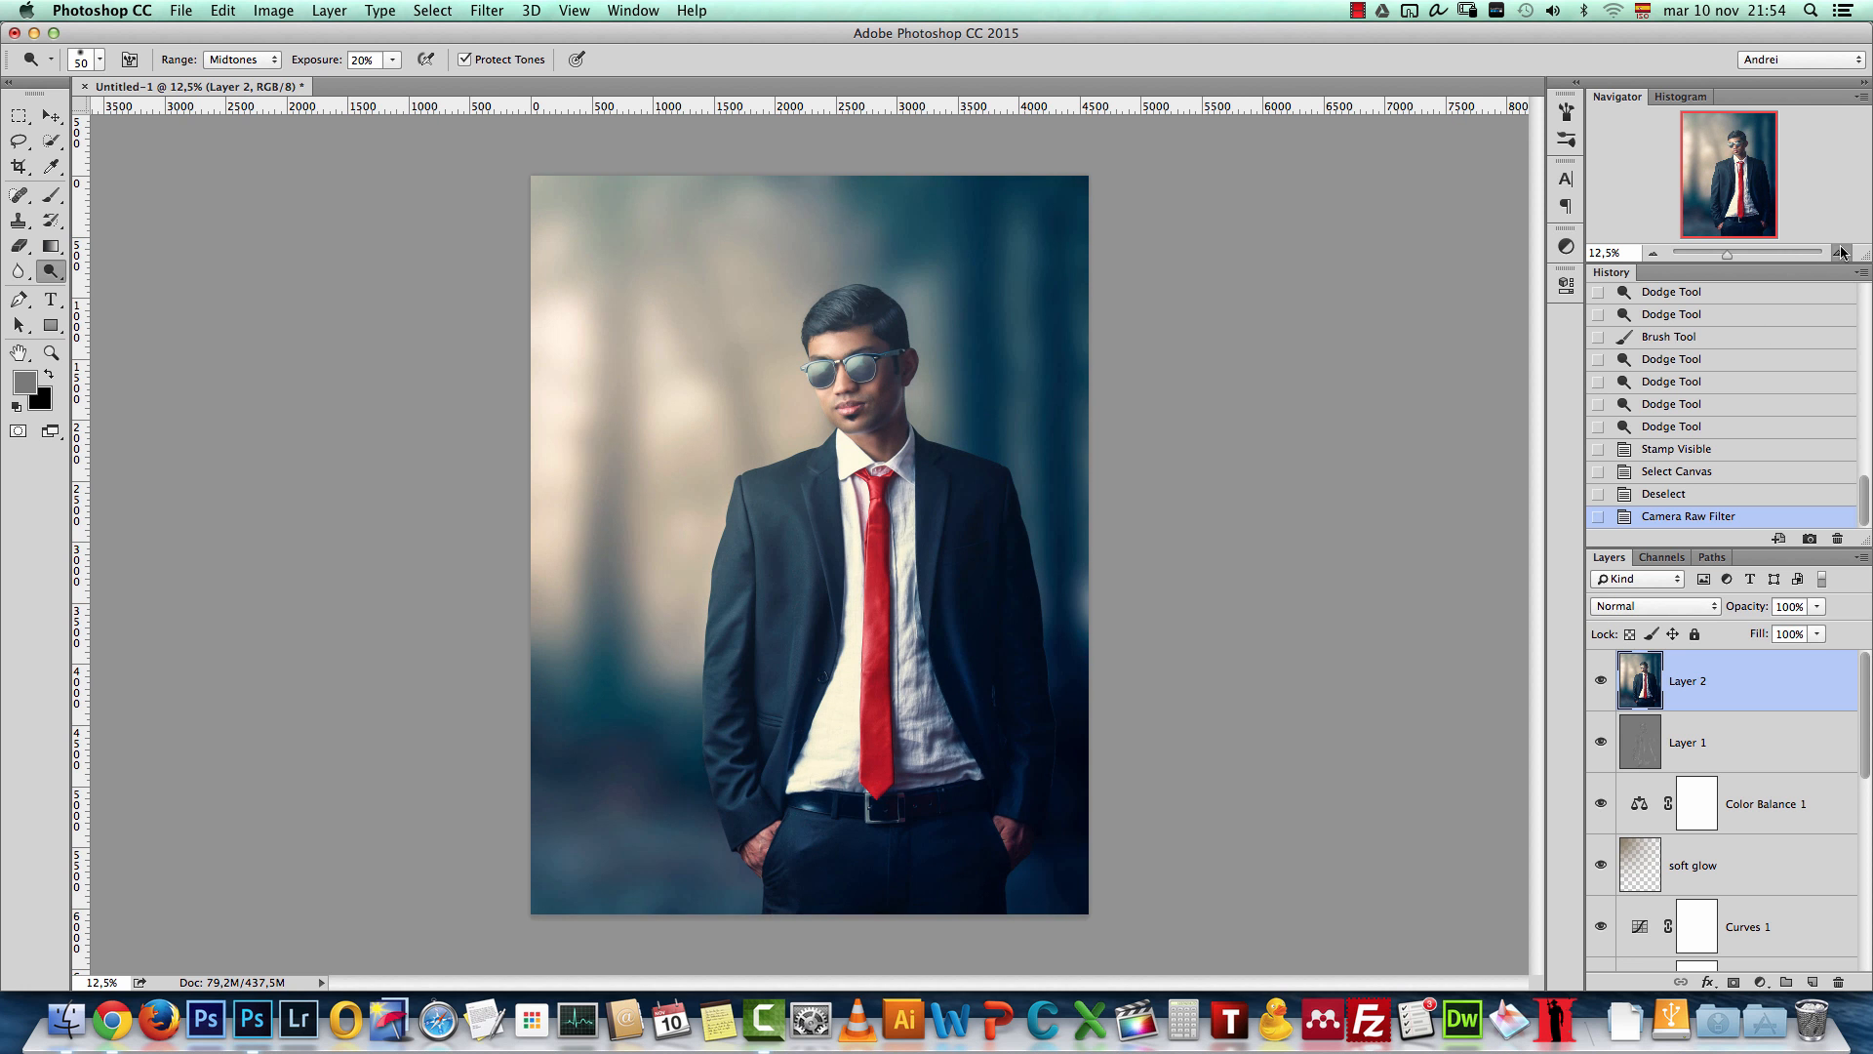
left_click(1841, 253)
left_click(1600, 684)
left_click(1601, 684)
left_click(1602, 683)
left_click(1602, 683)
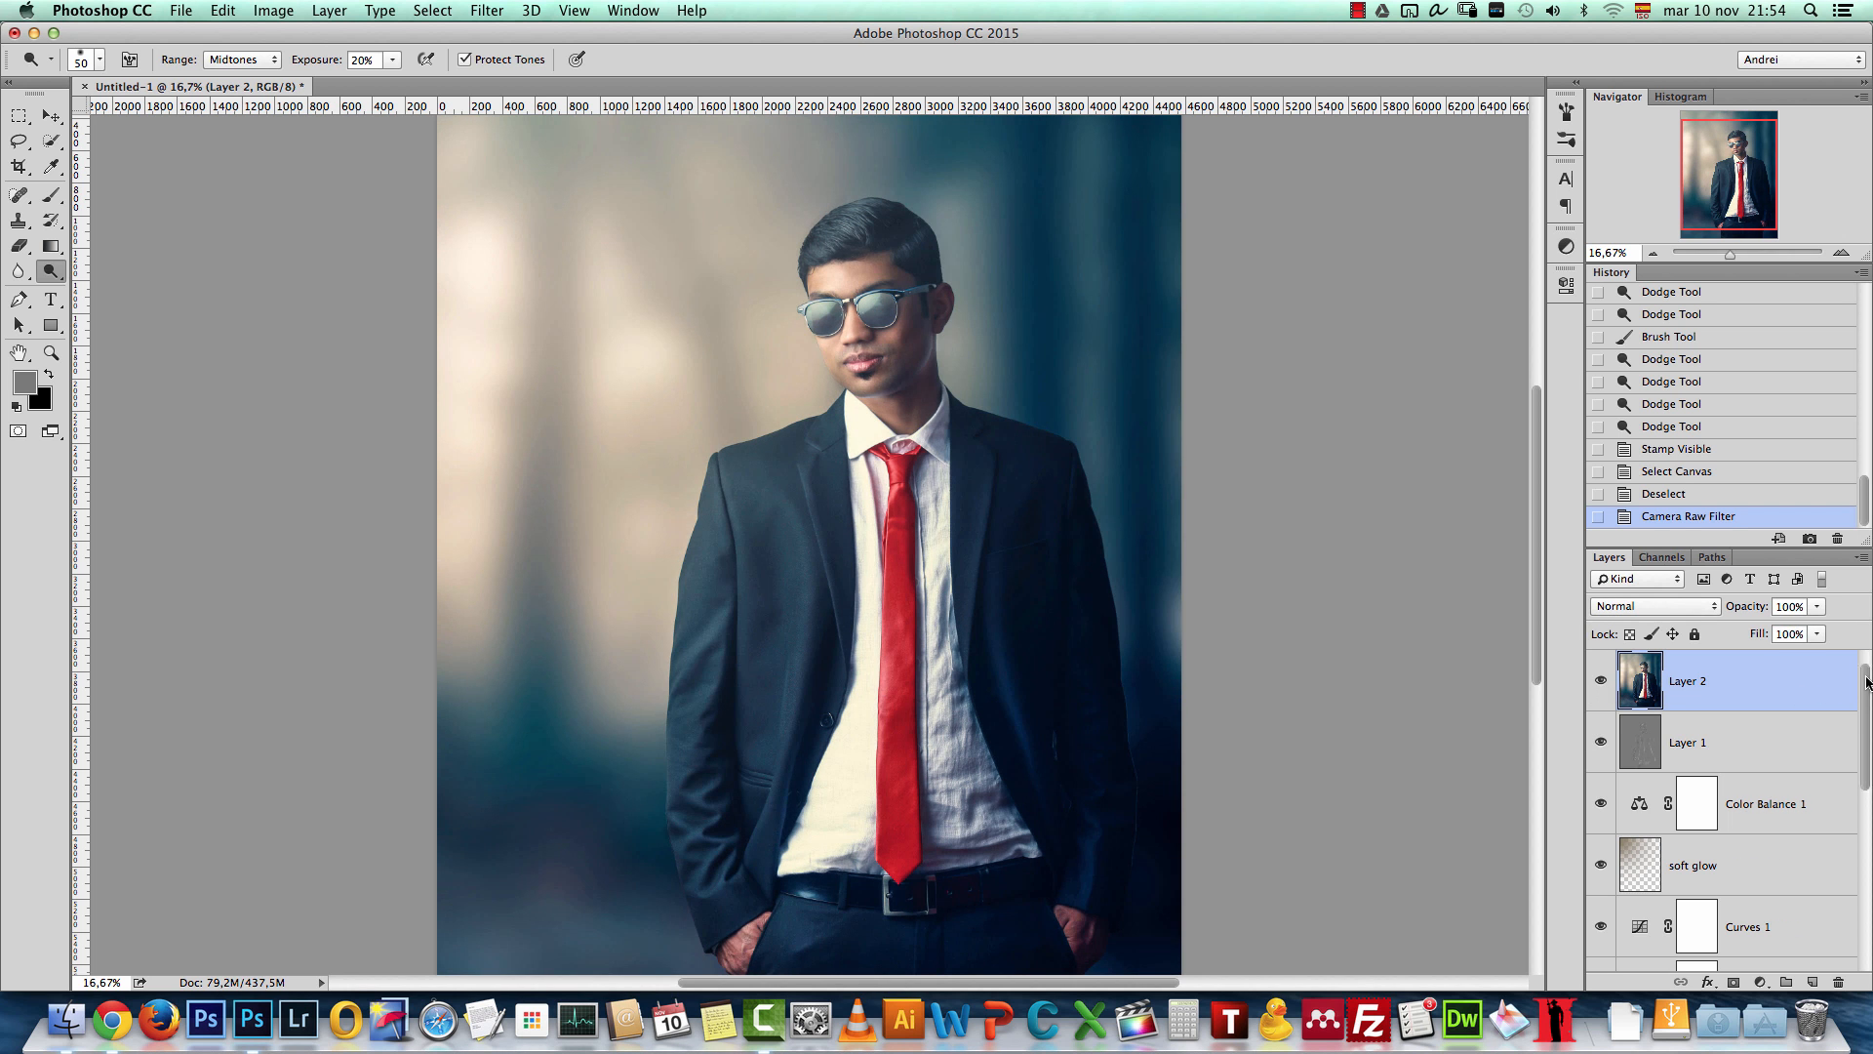
Step: Disable the model layer's mask and repeatedly isolate that layer to compare the original photo with the finished composite
left_click_drag(1865, 683, 1870, 901)
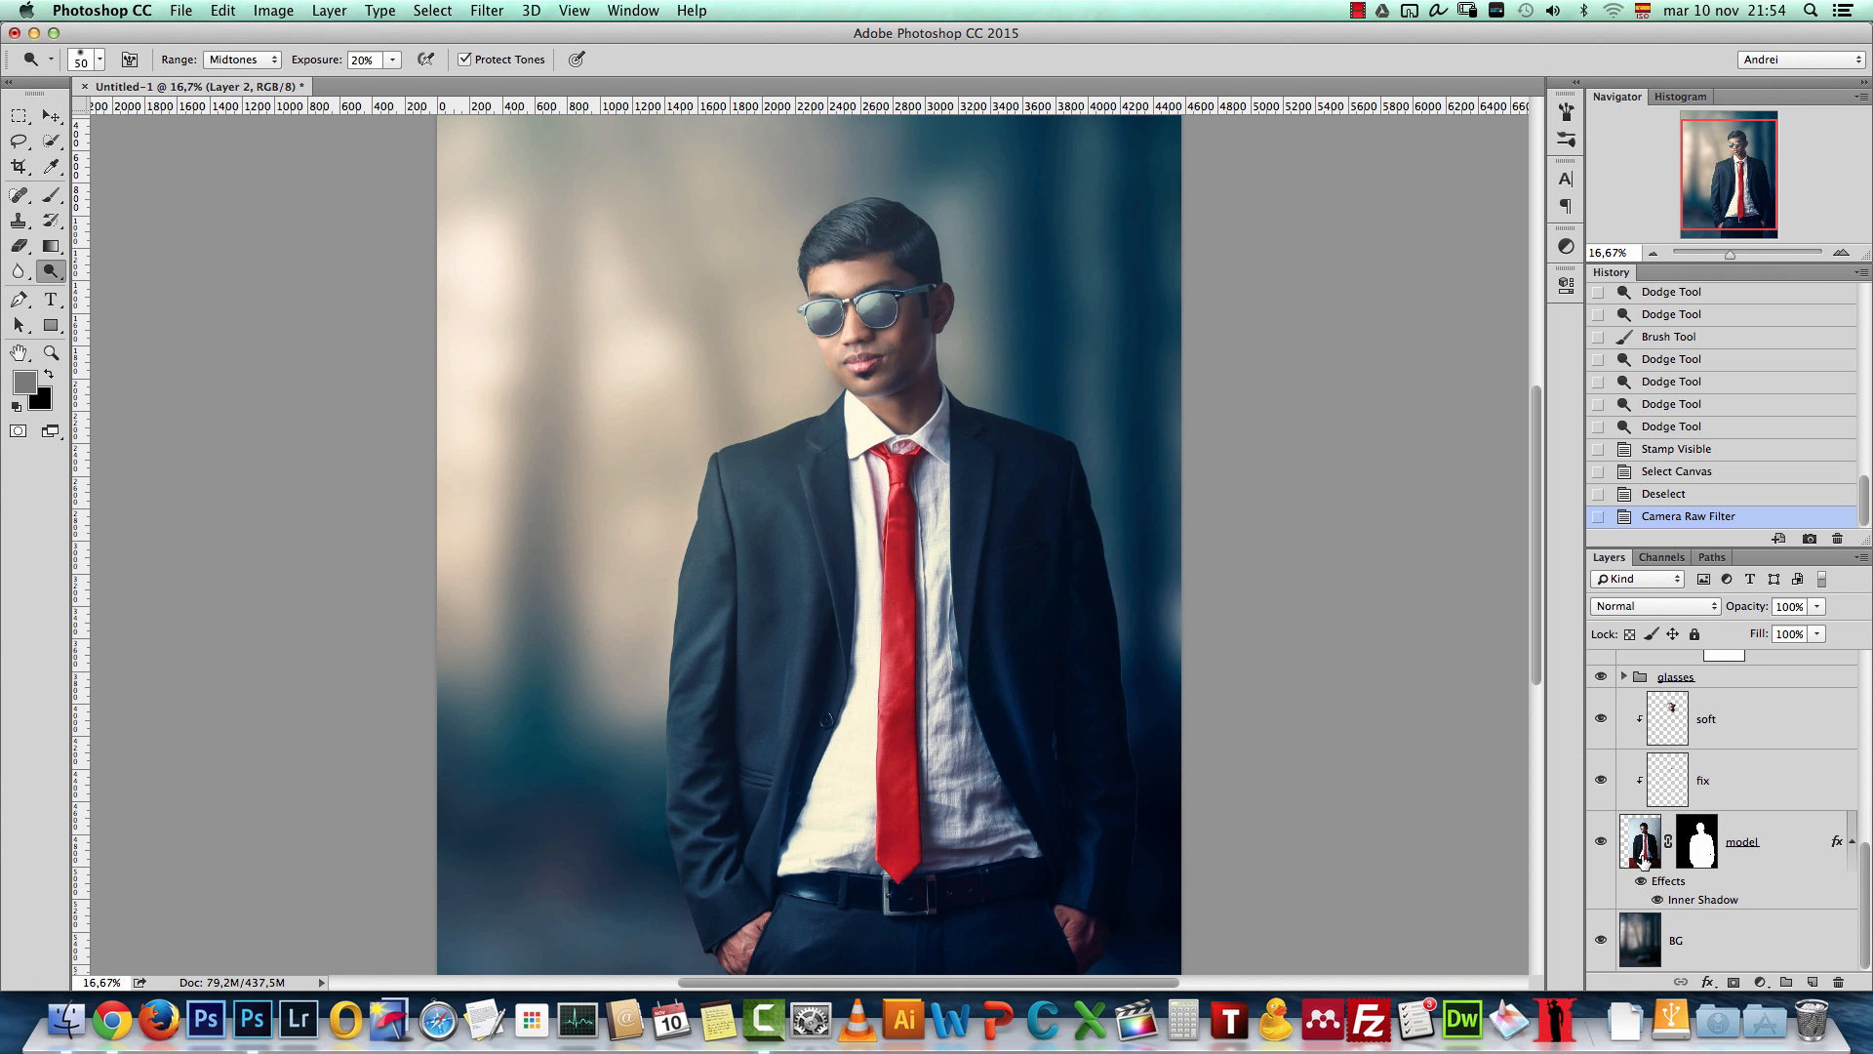
left_click(1600, 841, "alt")
left_click(1600, 841, "alt")
left_click(1696, 841, "shift")
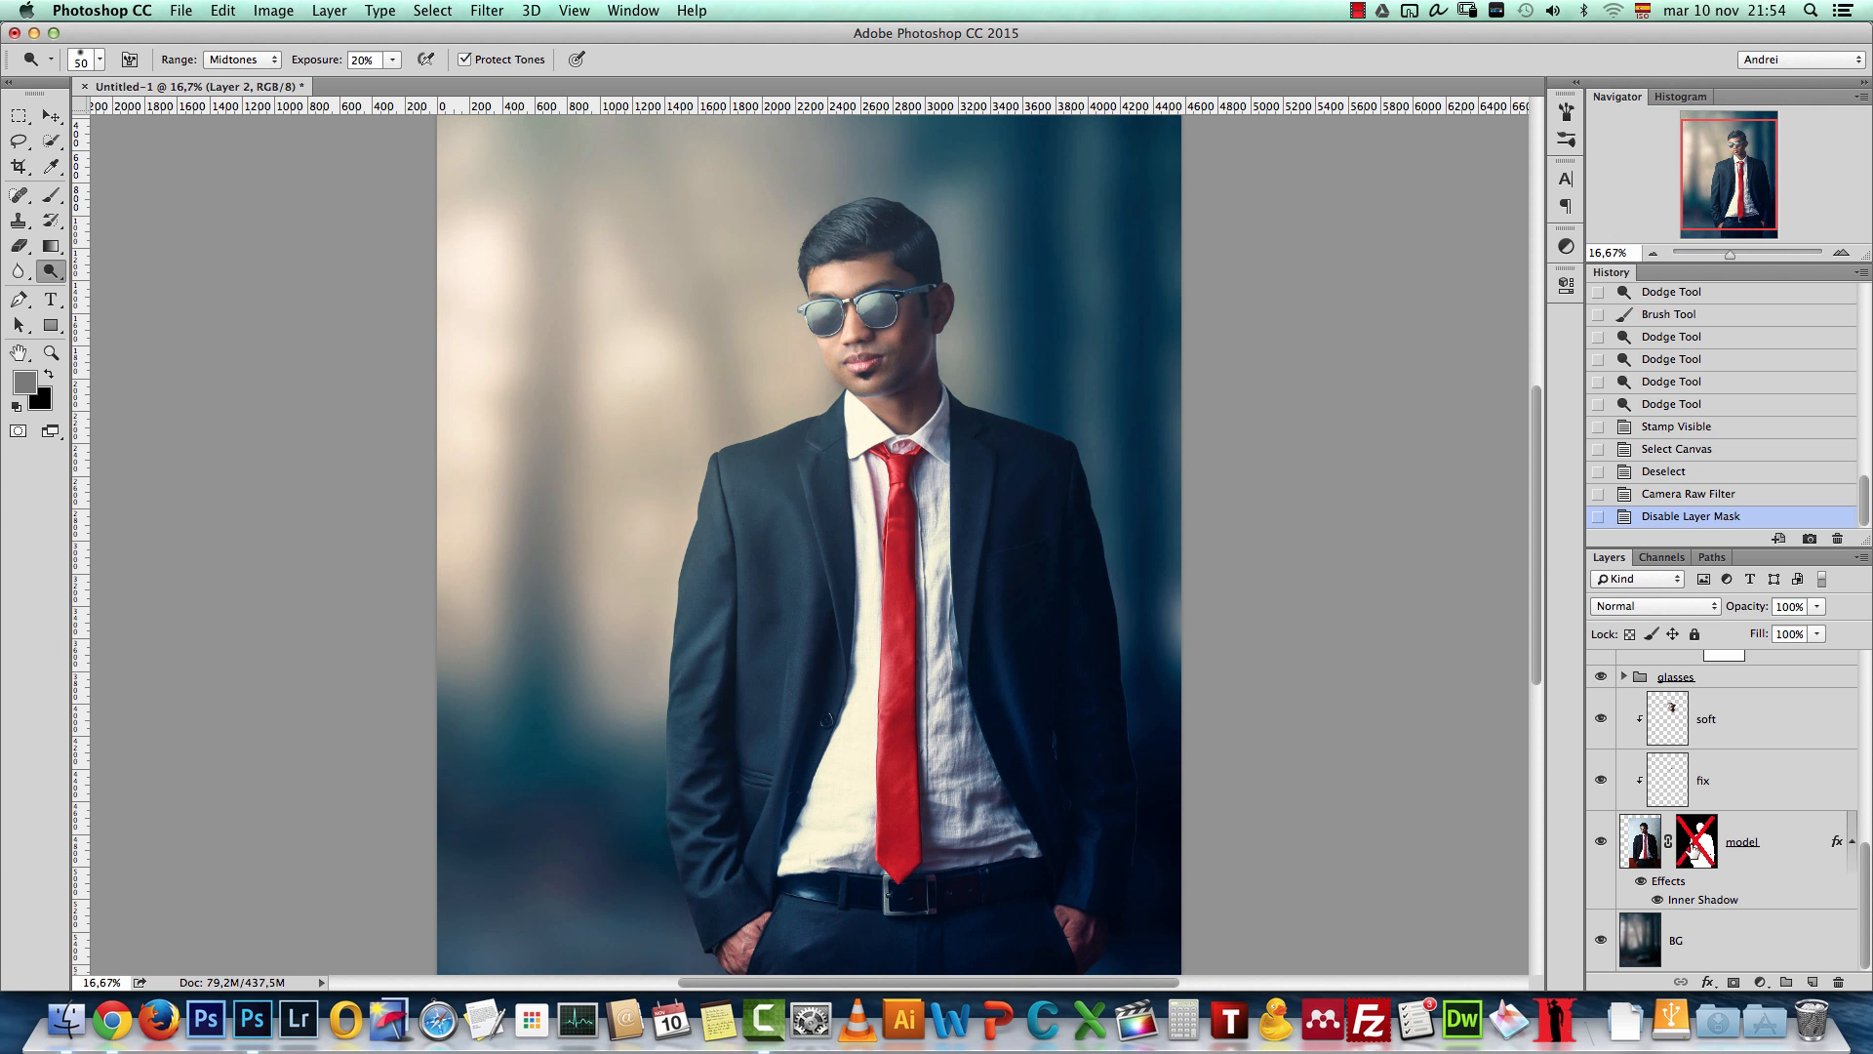
left_click(1602, 841, "alt")
left_click(1602, 841, "alt")
left_click(1602, 841, "alt")
left_click(1602, 841, "alt")
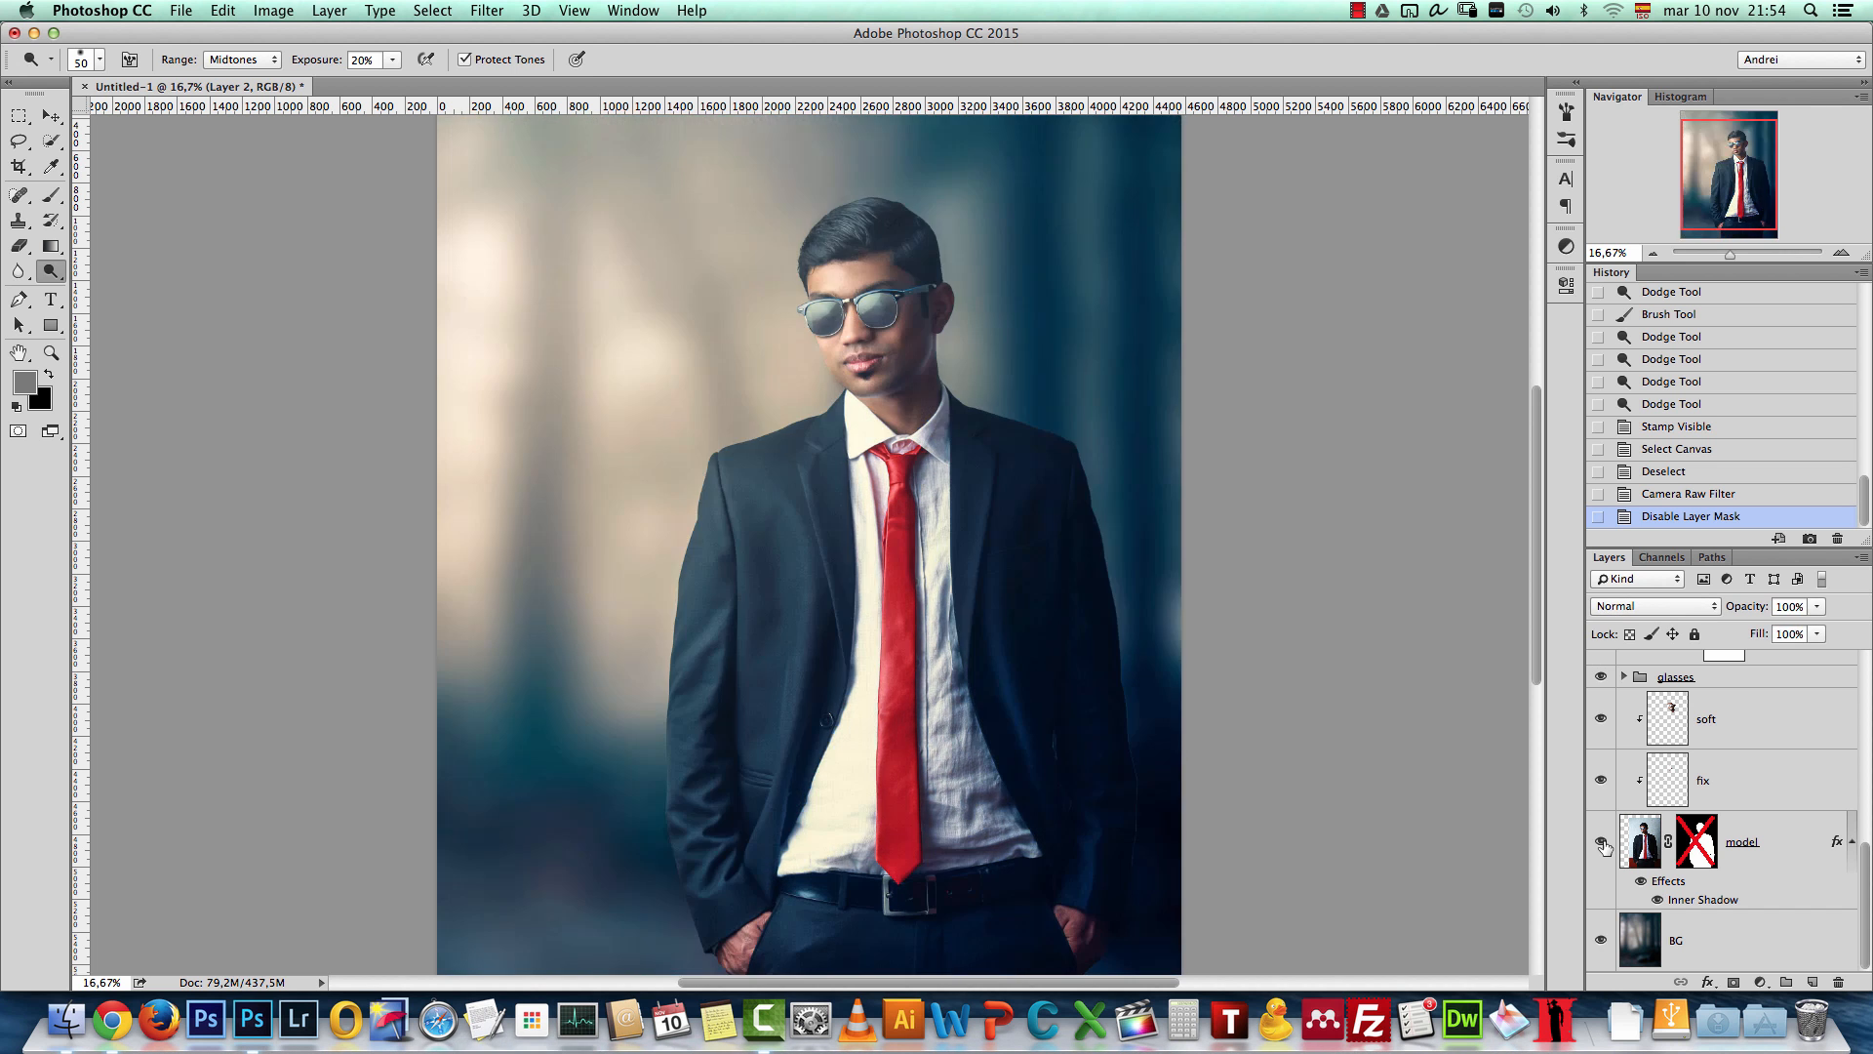